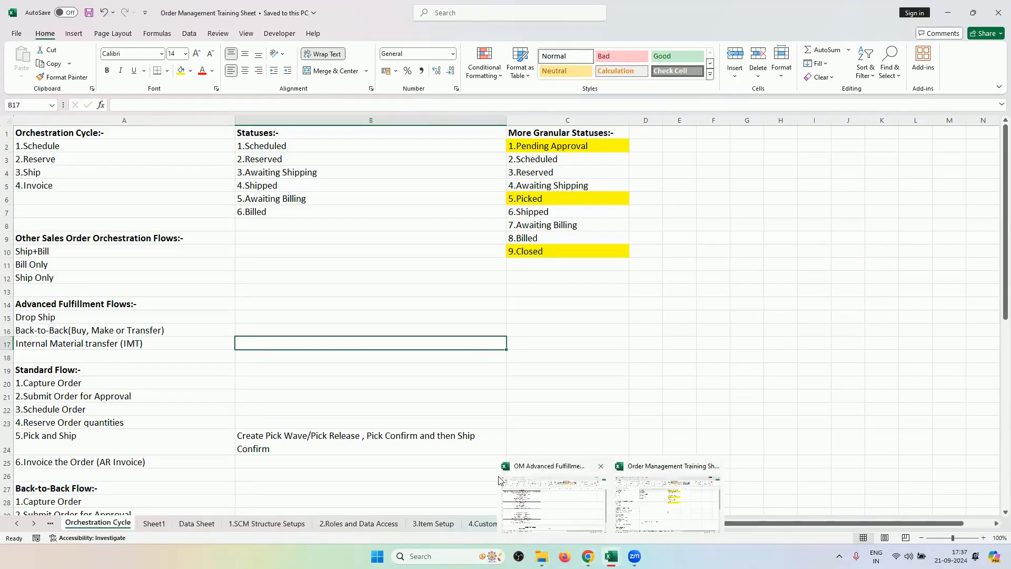
Copy order number 98430 from cell A20 on Sheet1 of the training workbook.
left_click(316, 422)
left_click(154, 523)
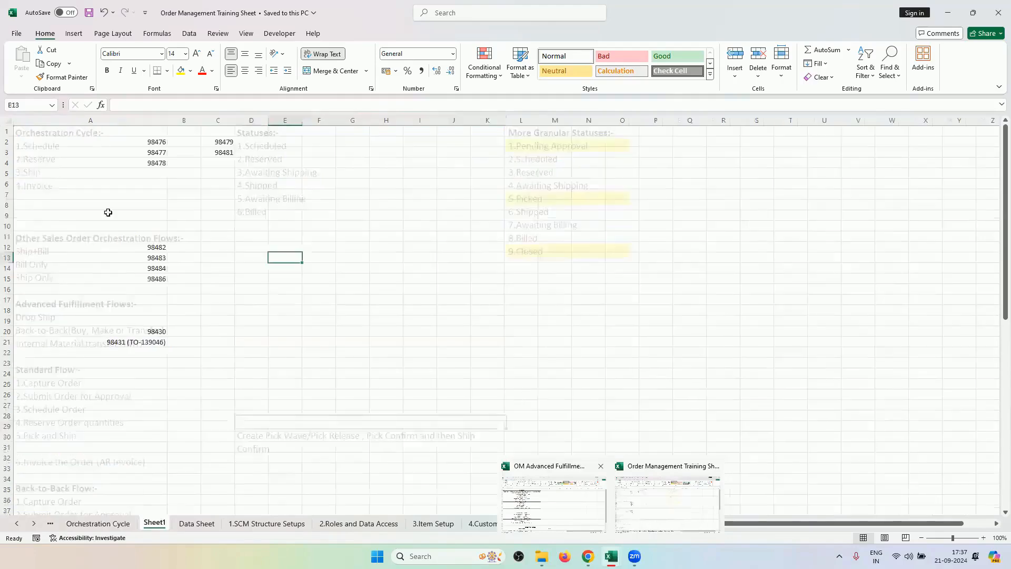
left_click(152, 329)
key("ctrl+c")
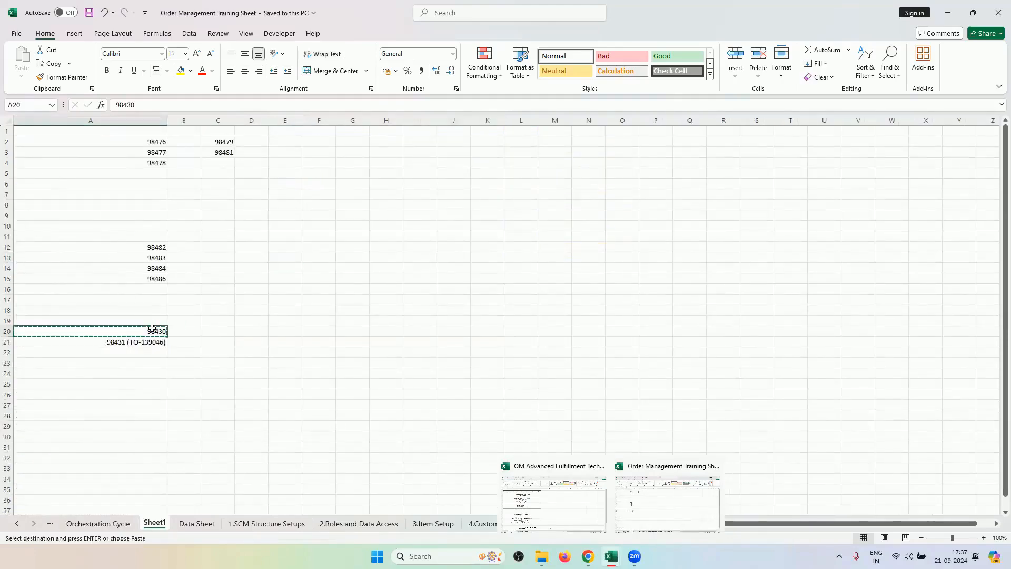
Search the Order Management work area for order 98430 and open it.
left_click(587, 556)
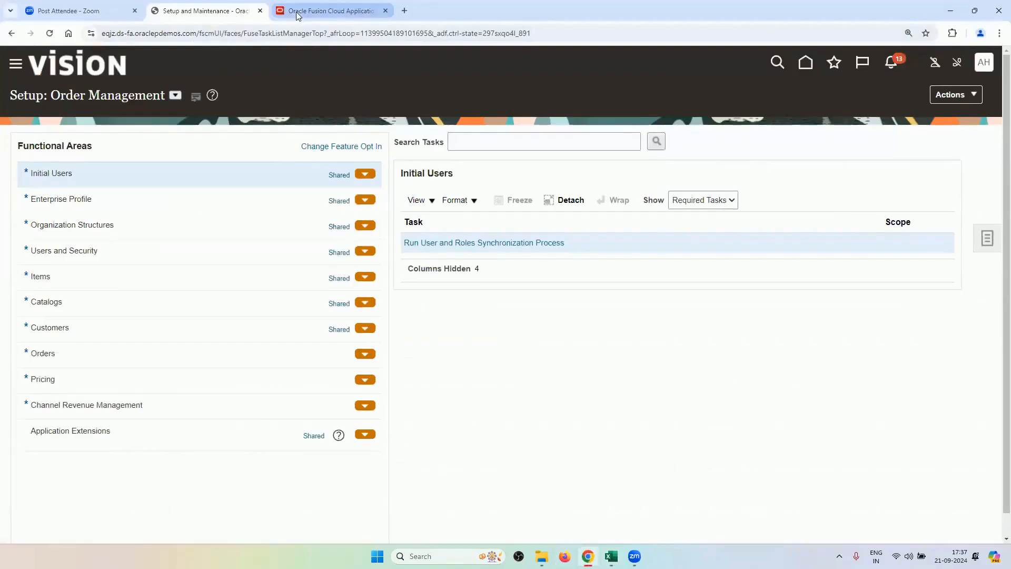
left_click(295, 11)
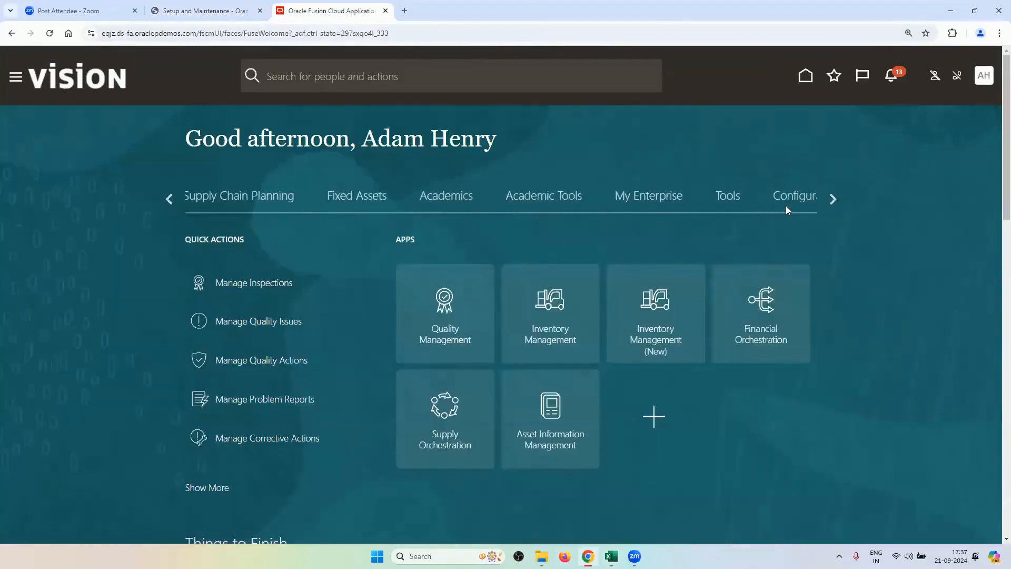
left_click(831, 199)
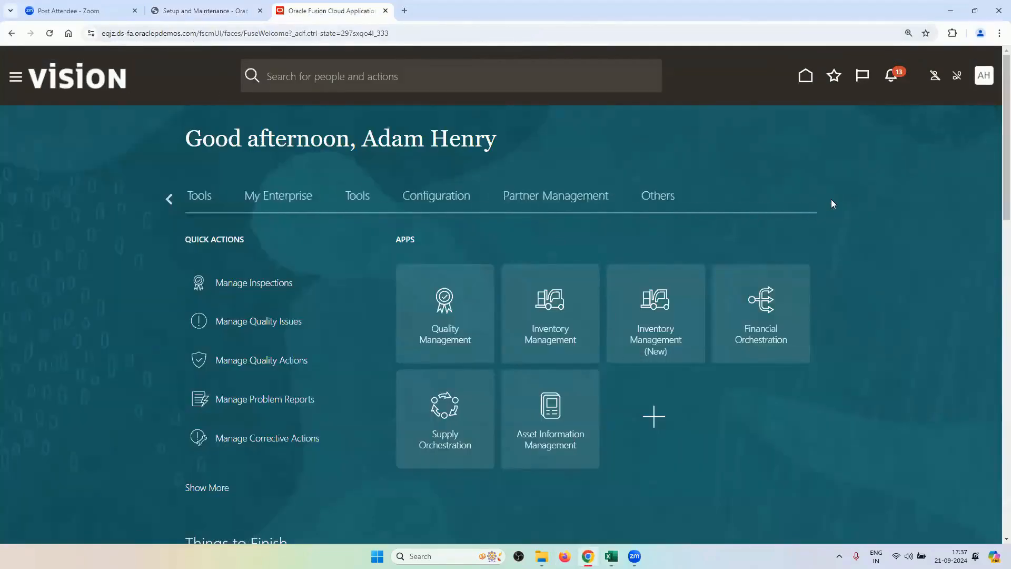
left_click(168, 199)
left_click(168, 199)
left_click(169, 199)
left_click(168, 199)
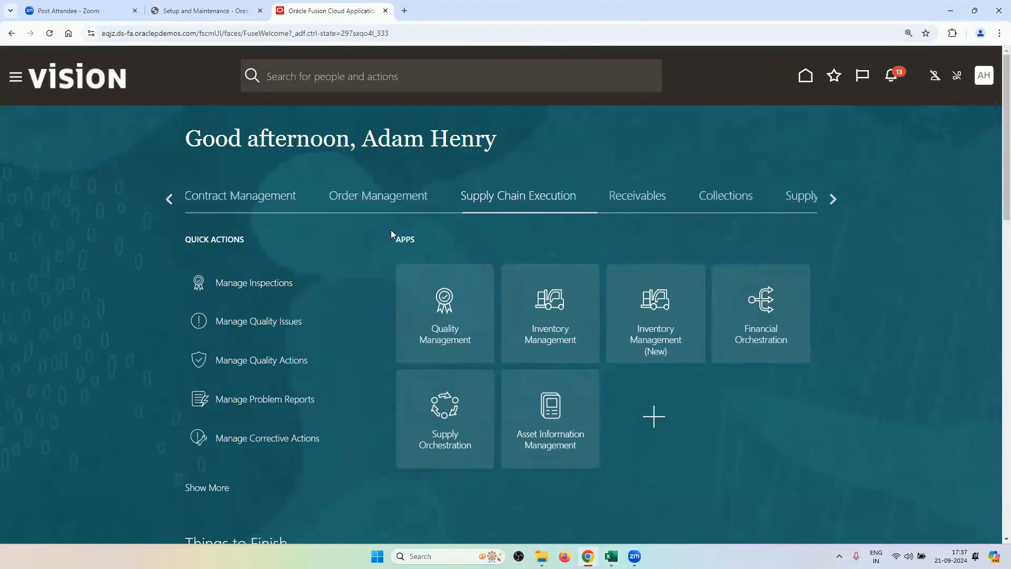
left_click(362, 197)
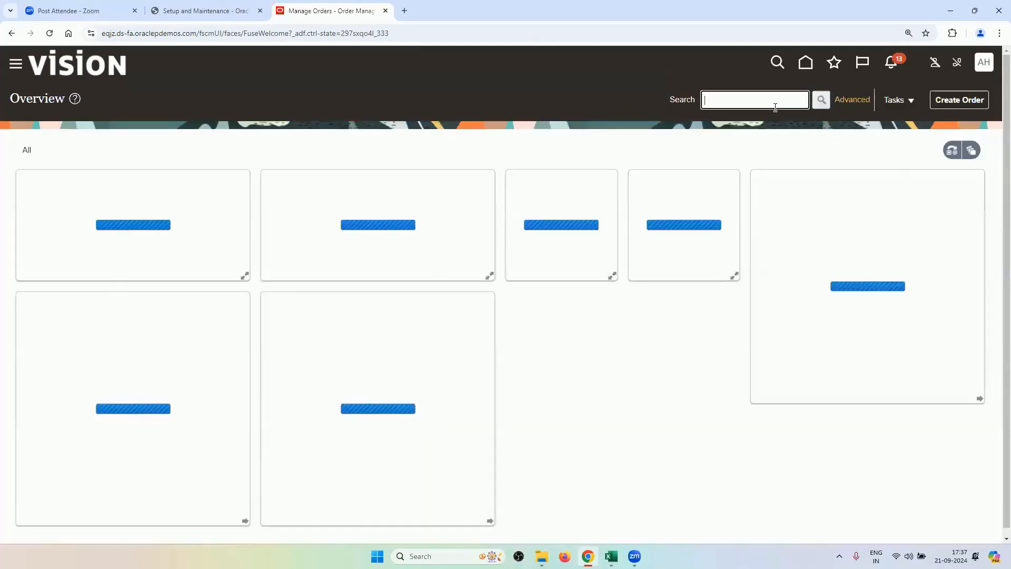
key("ctrl+v")
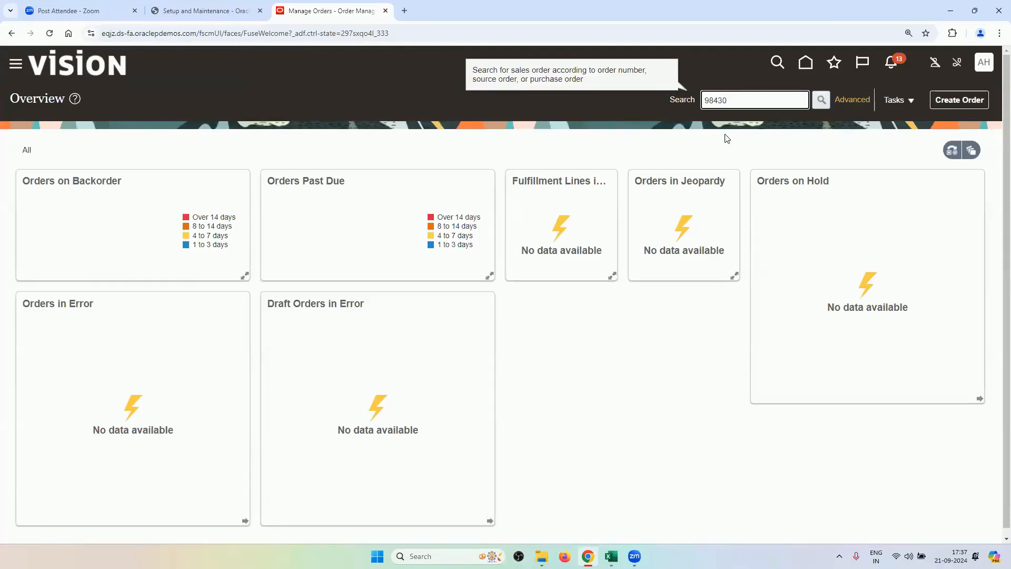
left_click(917, 97)
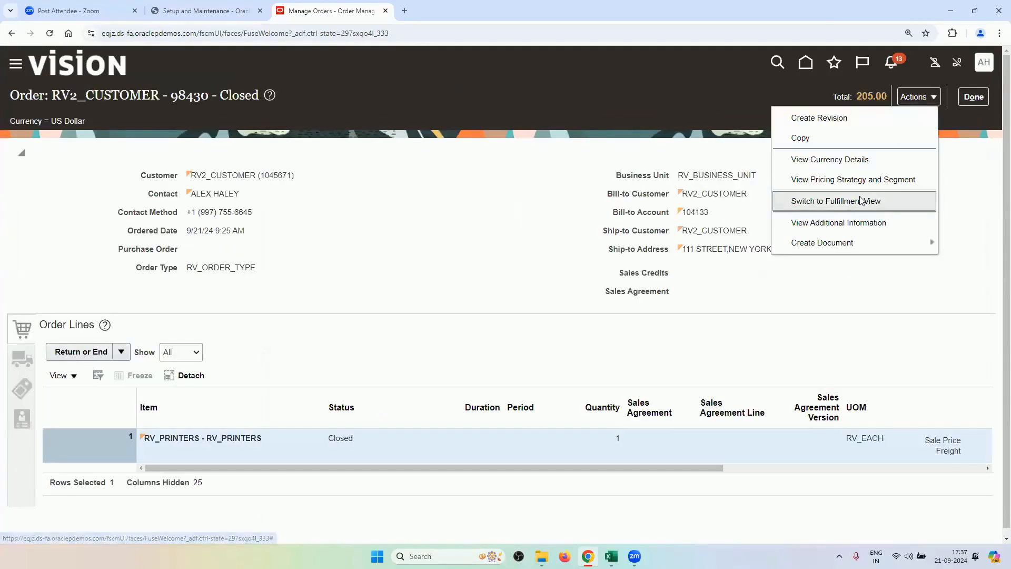
Switch order 98430 to the fulfillment view and open its orchestration process.
left_click(792, 201)
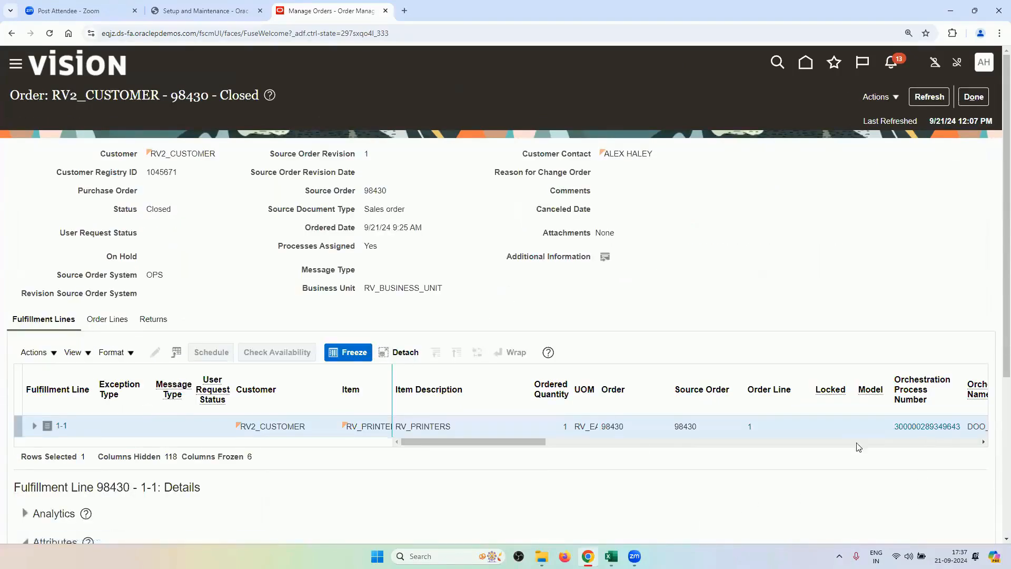
left_click_drag(466, 443, 567, 437)
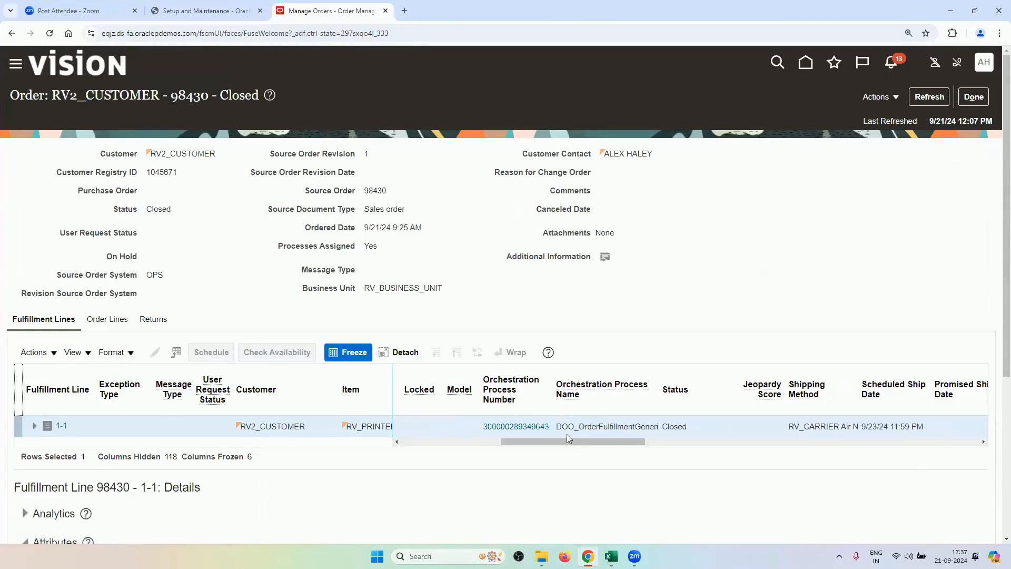
left_click(533, 426)
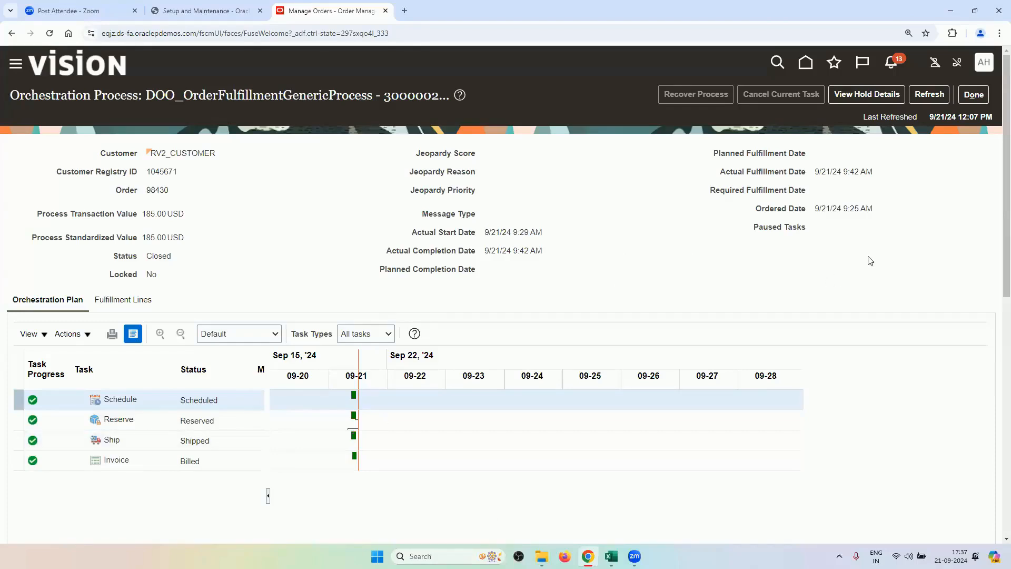
Leave the orchestration page, refresh the fulfillment view, and return to order 98430's summary.
left_click(974, 94)
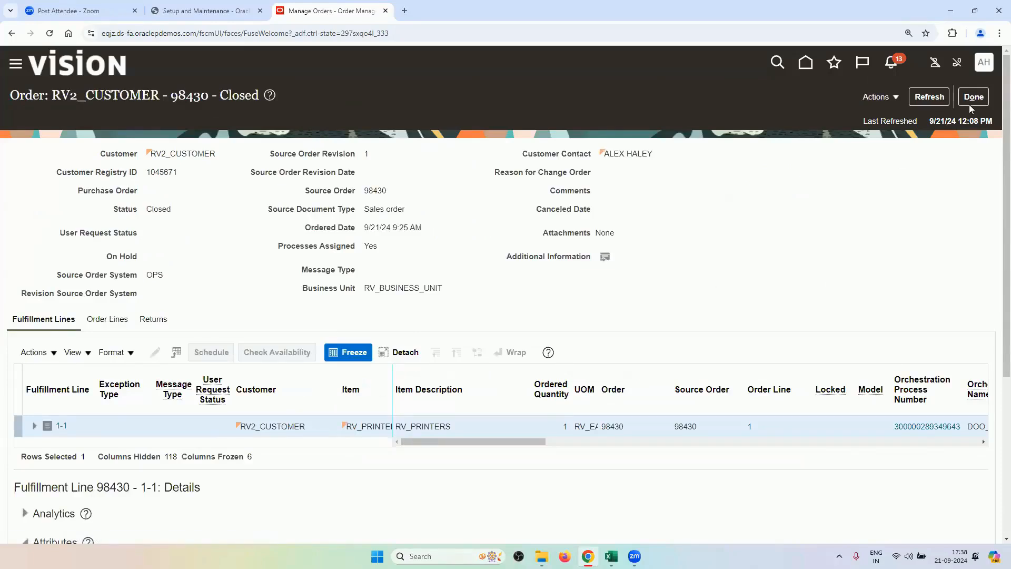
left_click(926, 97)
left_click(973, 96)
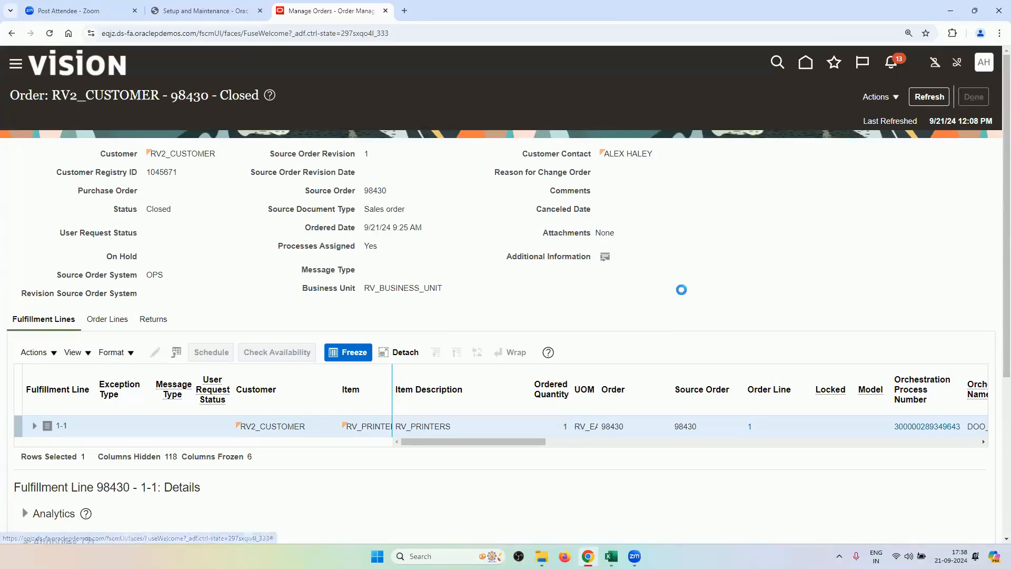
Show the Data Sheet of master data in the Order Management Training Sheet.
mouse_move(611, 556)
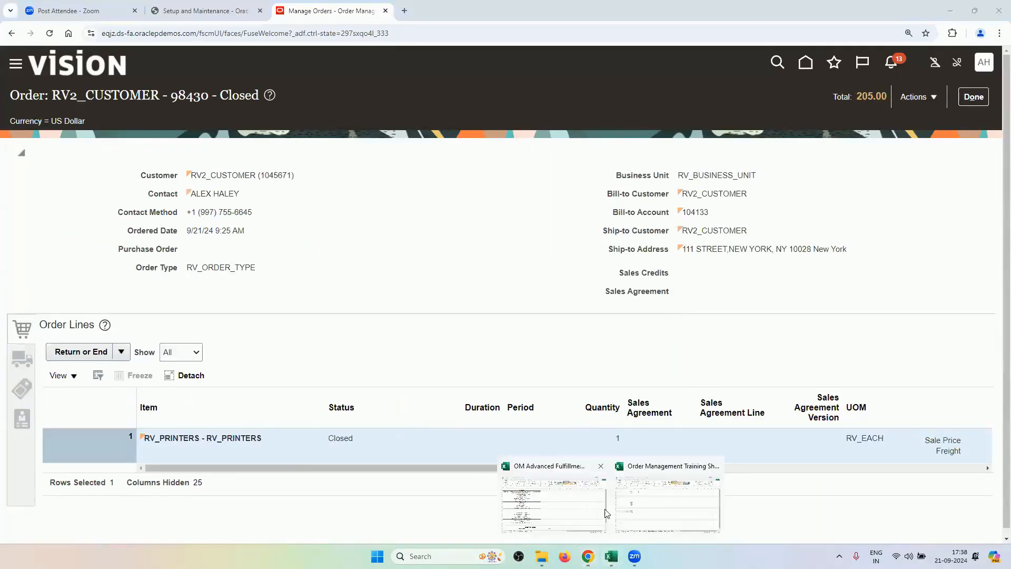
left_click(651, 496)
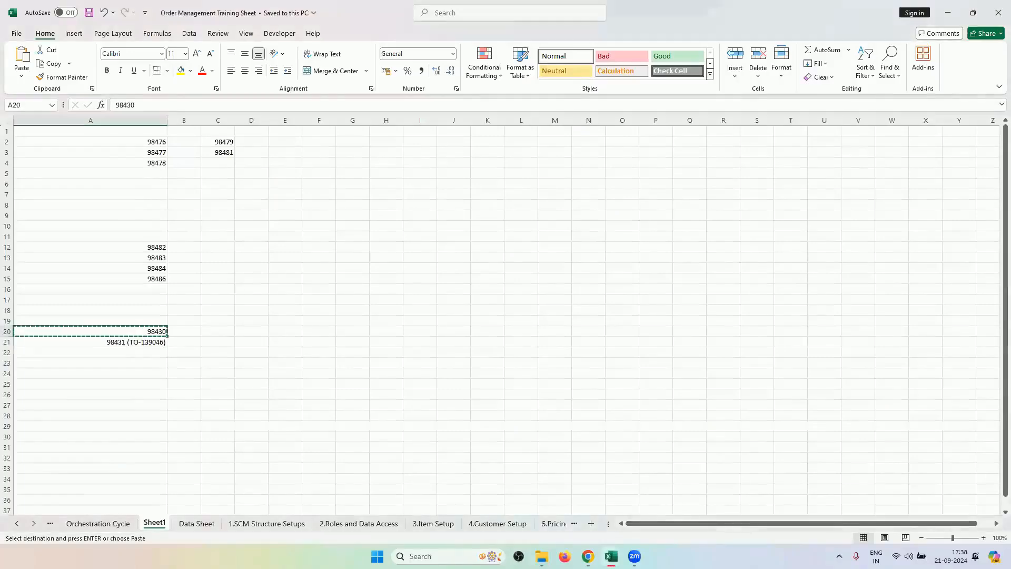
left_click(196, 522)
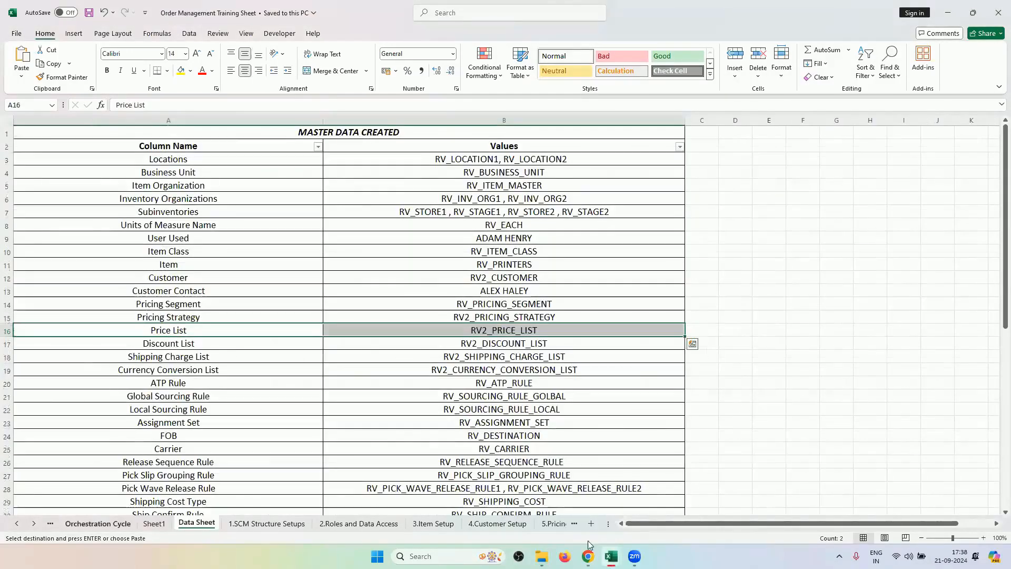
Review the Back to Back Transfer checklist and select its five additional roles.
mouse_move(611, 556)
left_click(553, 520)
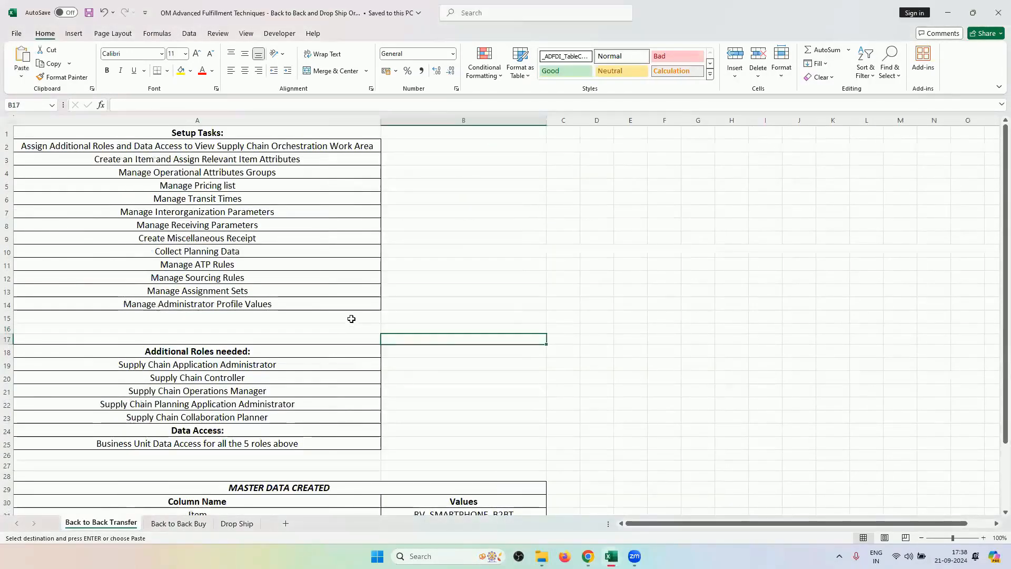
left_click(483, 196)
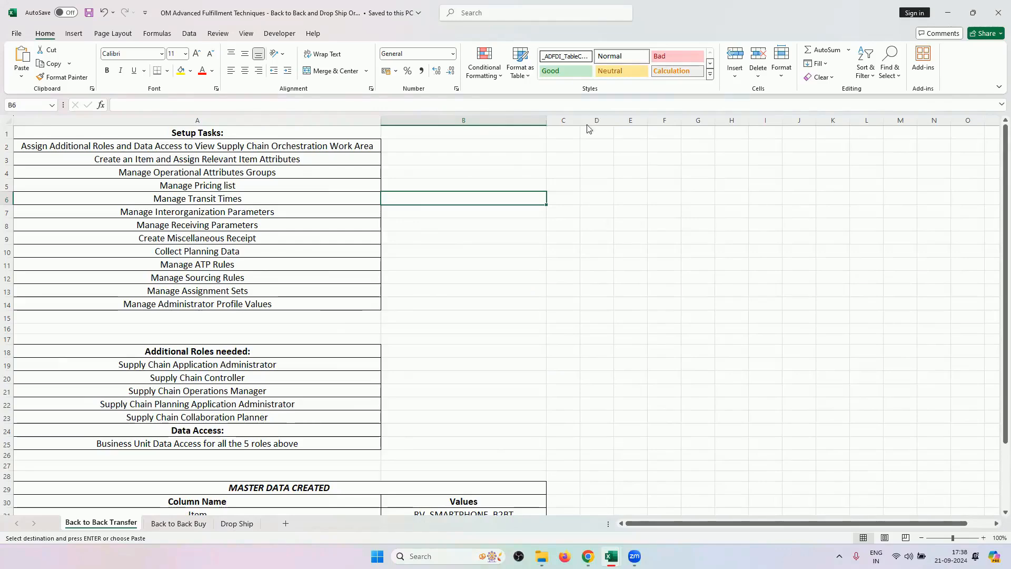
scroll(469, 254, "down", 4)
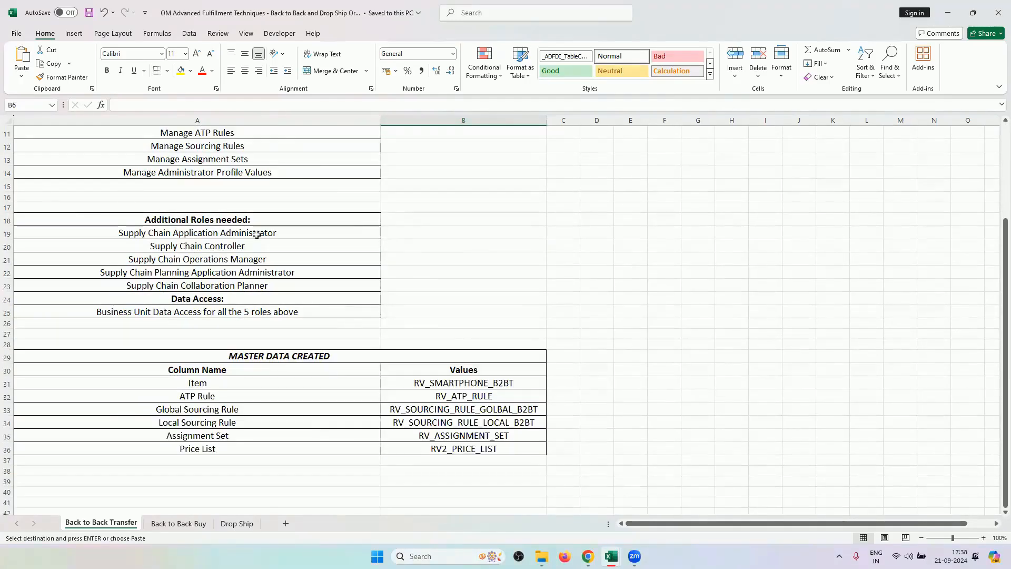
left_click_drag(257, 234, 263, 284)
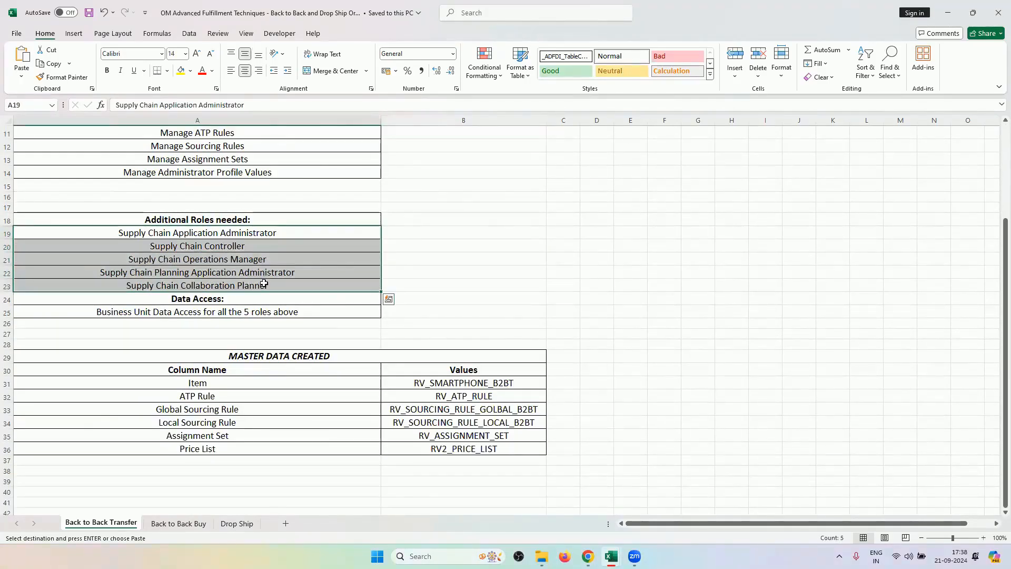
Select the Roles and Security Context columns on the 2.Roles and Data Access sheet.
mouse_move(617, 550)
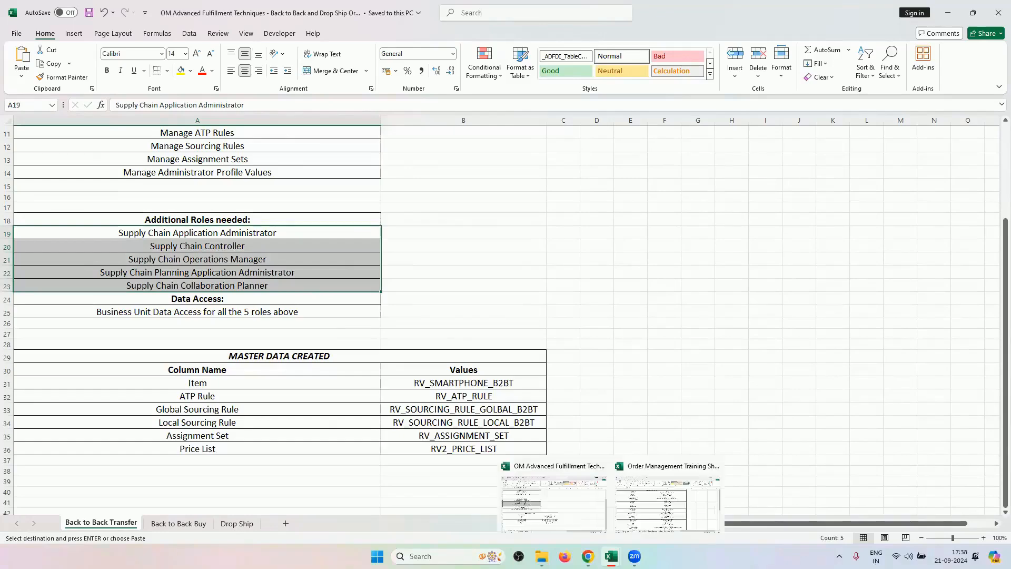
left_click(626, 497)
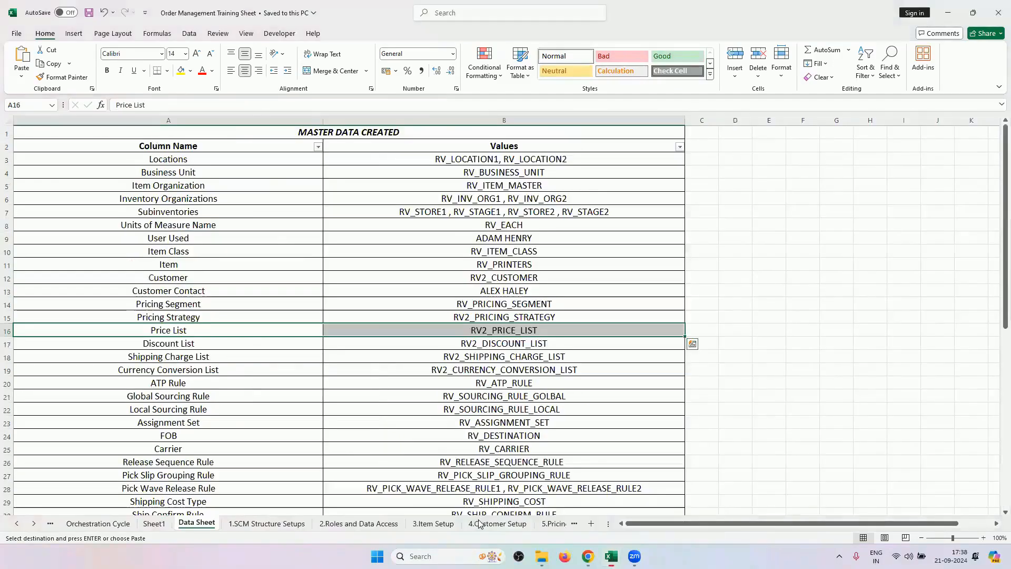
left_click(331, 524)
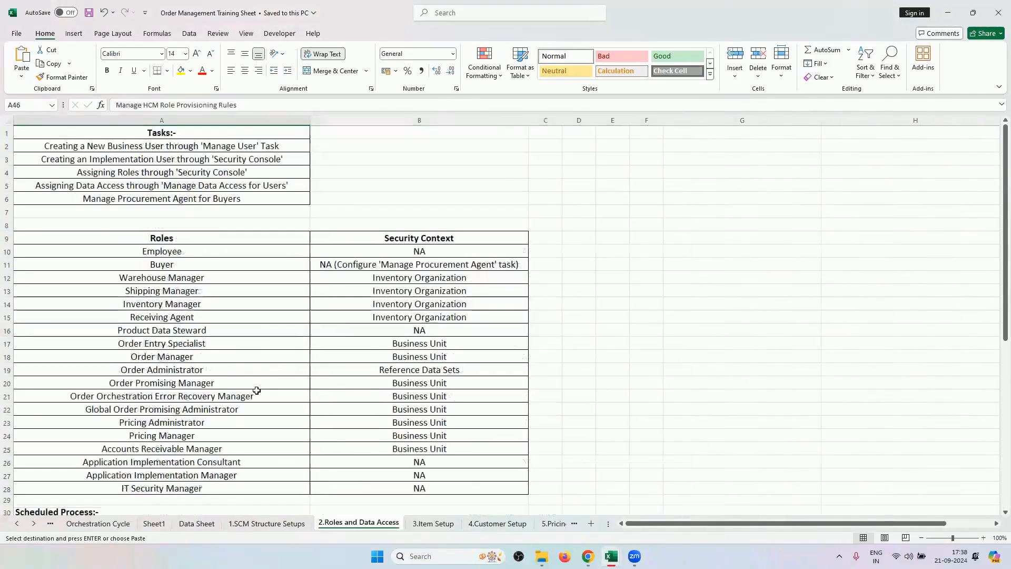
scroll(197, 195, "down", 2)
left_click_drag(196, 185, 237, 428)
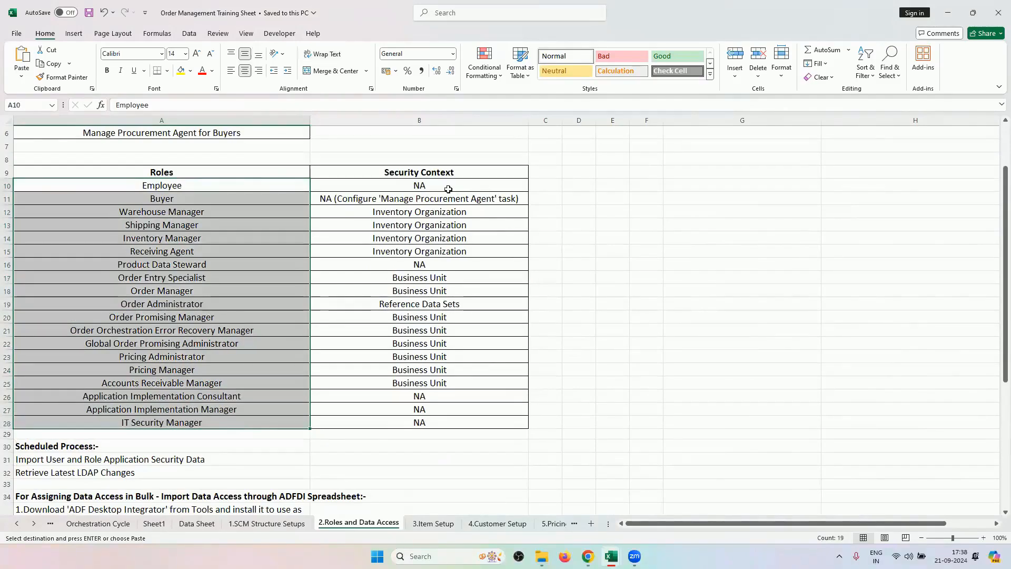
left_click_drag(446, 191, 423, 421)
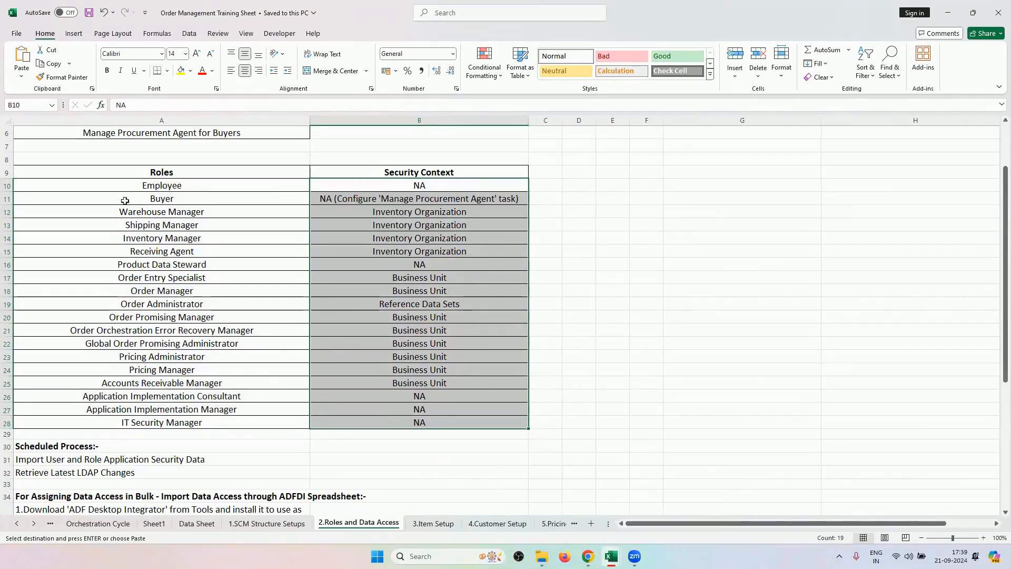
Bring the Back to Back Transfer checklist workbook forward again.
left_click(588, 555)
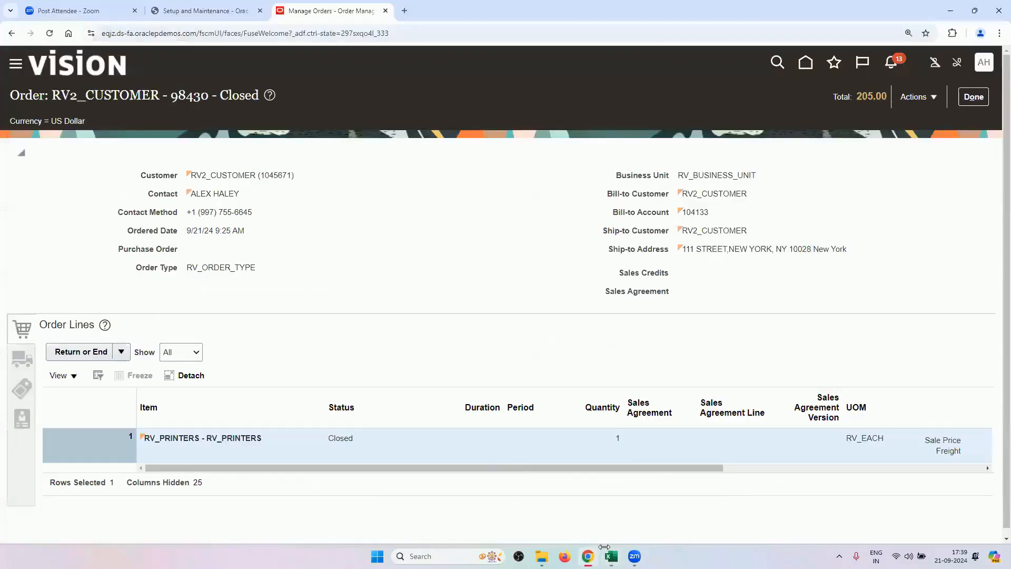
mouse_move(611, 556)
left_click(538, 499)
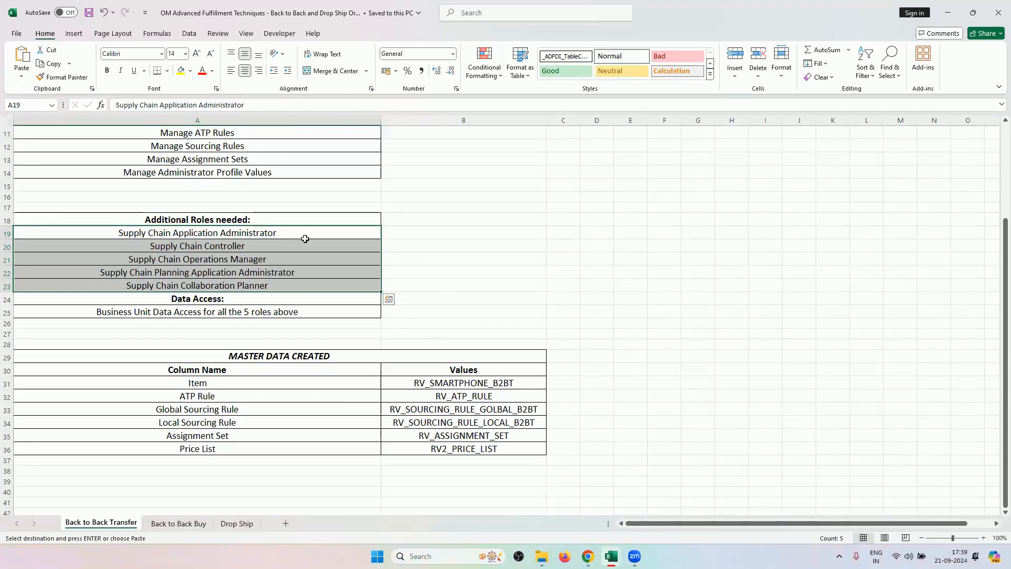
Highlight 'Supply Chain Orchestration Work Area' in the first setup task, then return to Oracle Fusion.
scroll(321, 290, "up", 3)
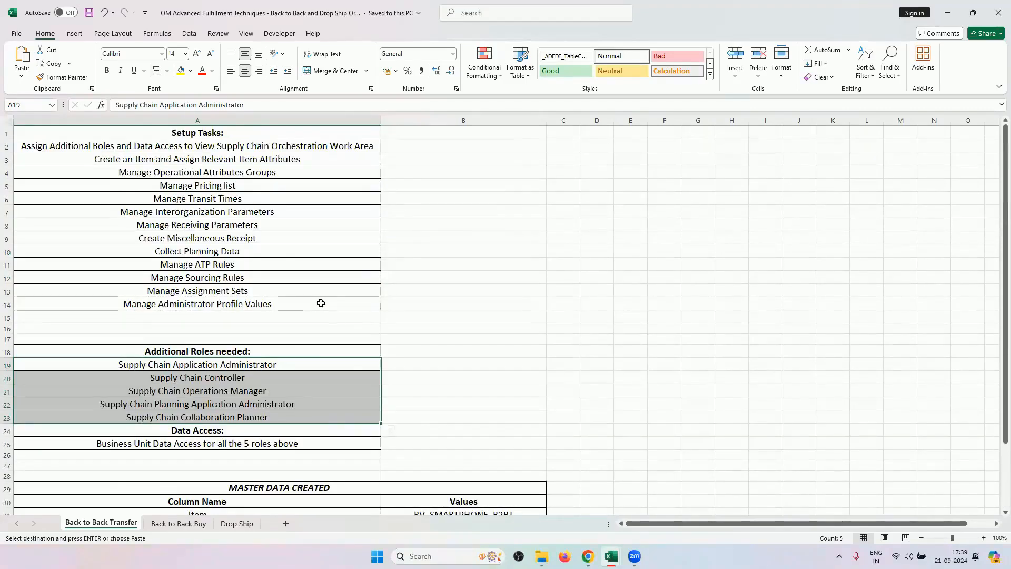
scroll(321, 292, "down", 3)
scroll(320, 303, "up", 3)
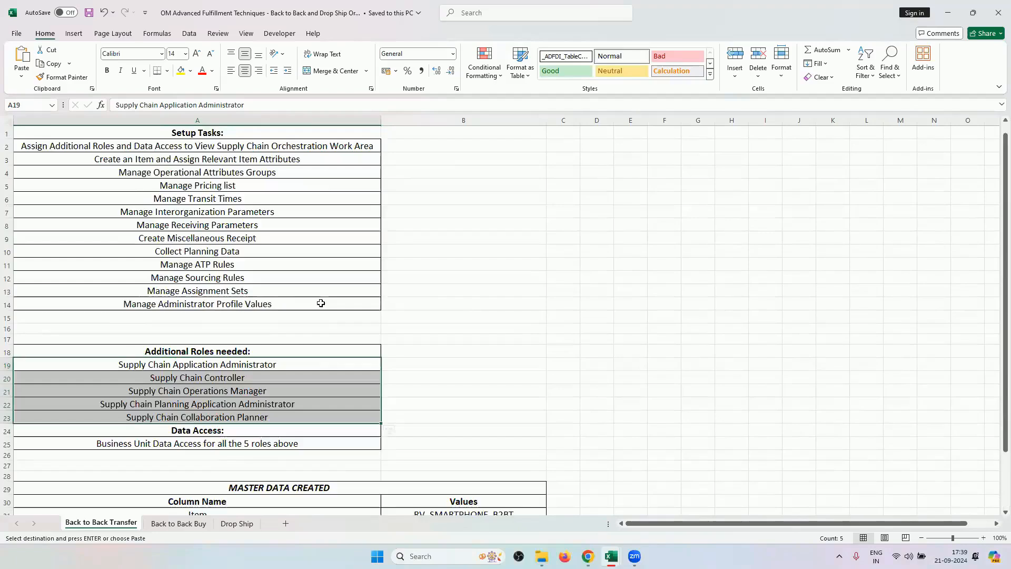
left_click(310, 153)
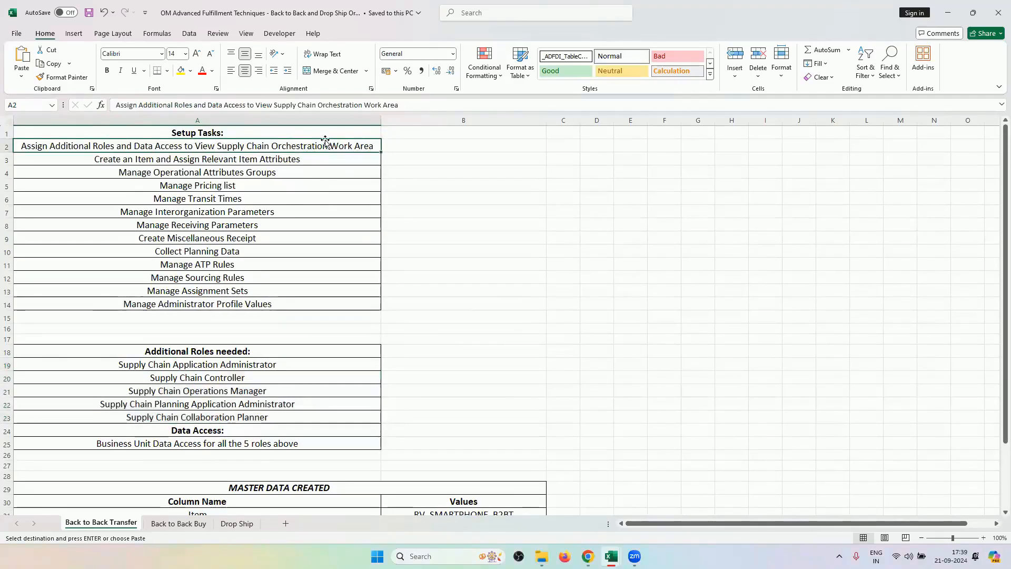
double_click(353, 145)
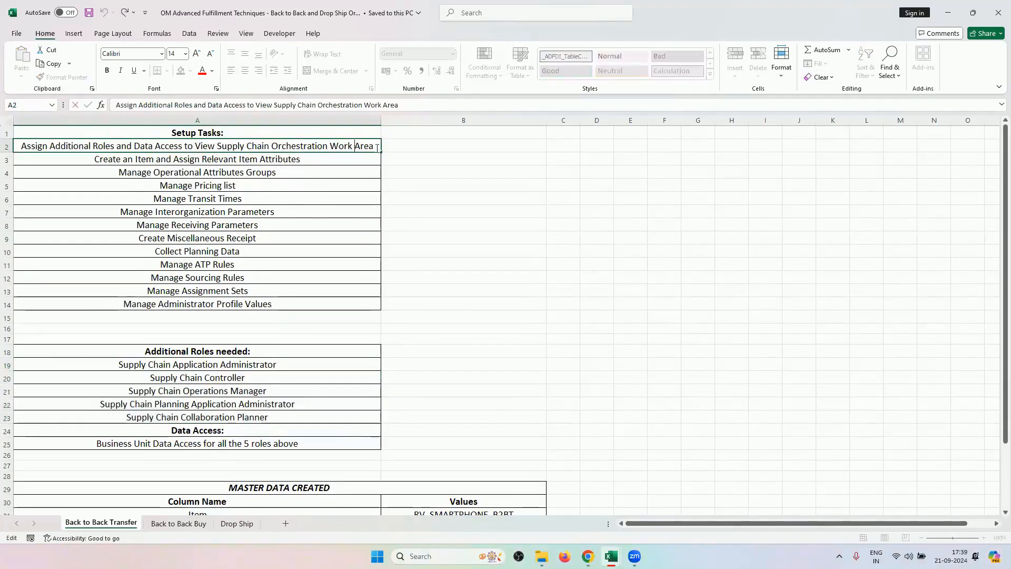
left_click_drag(374, 146, 213, 157)
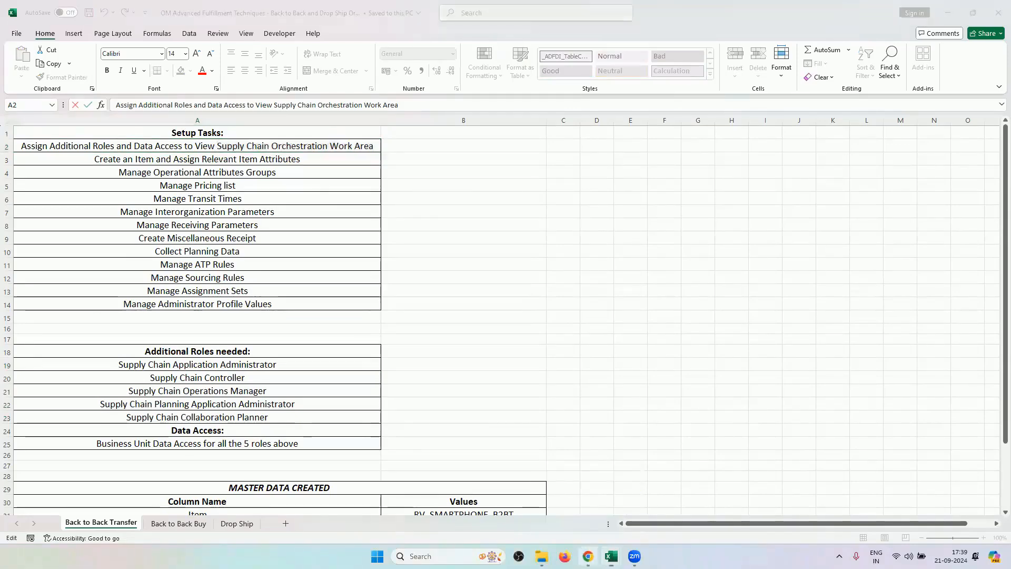
left_click(587, 556)
Go to the Oracle Fusion home page and scroll the Navigator to Tools > Security Console.
left_click(207, 13)
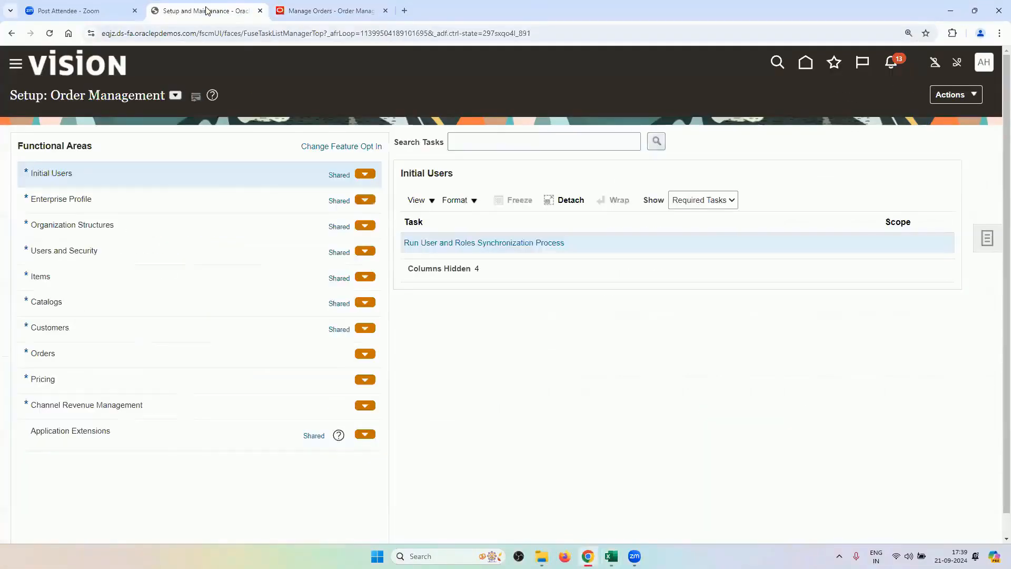
left_click(316, 12)
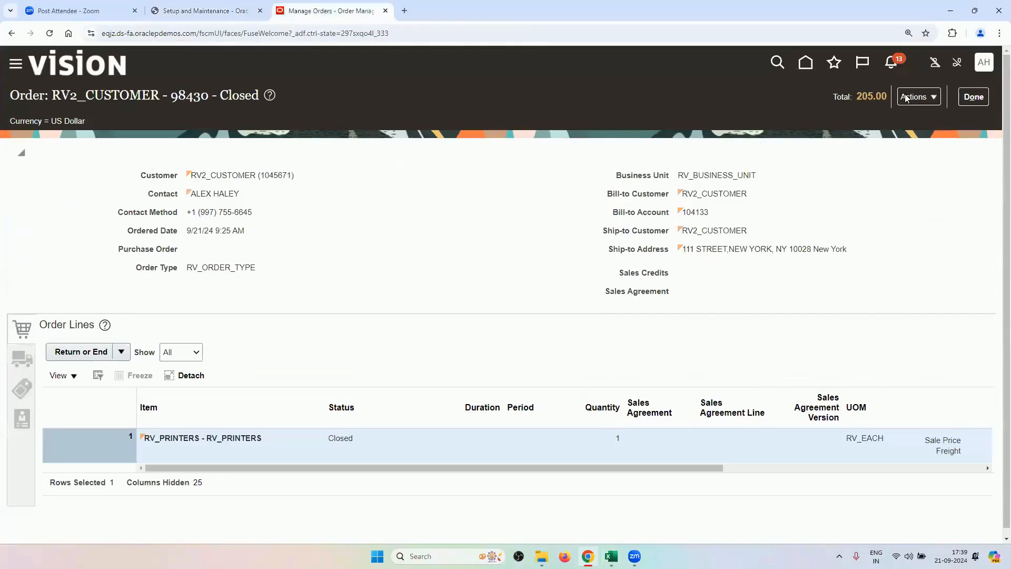
left_click(806, 63)
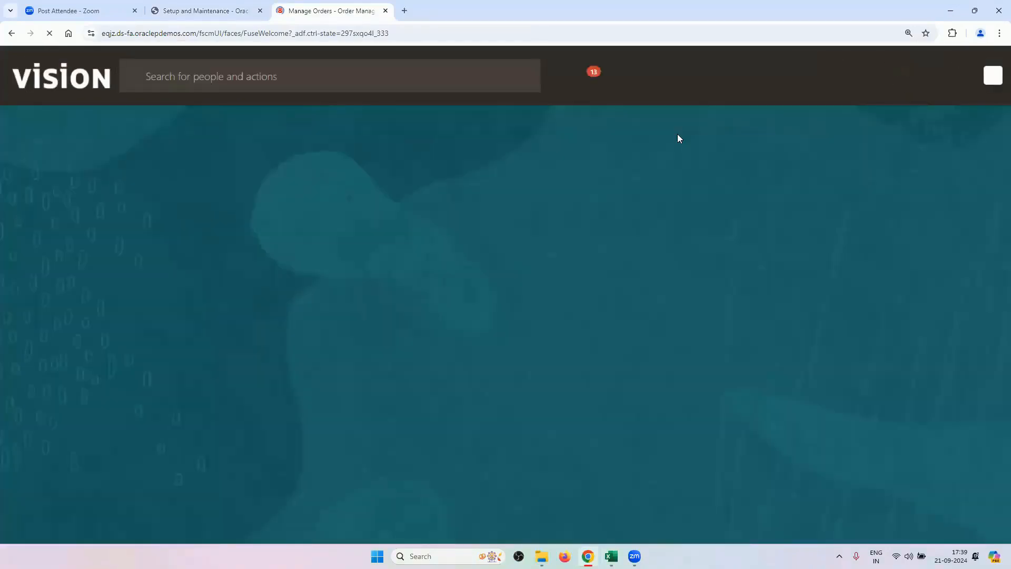
left_click(506, 200)
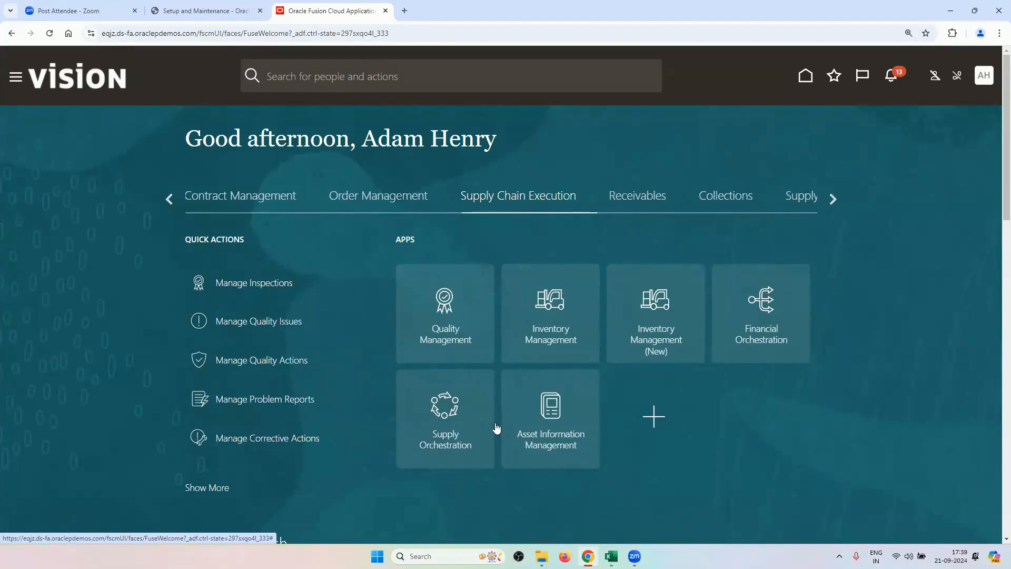
left_click(12, 79)
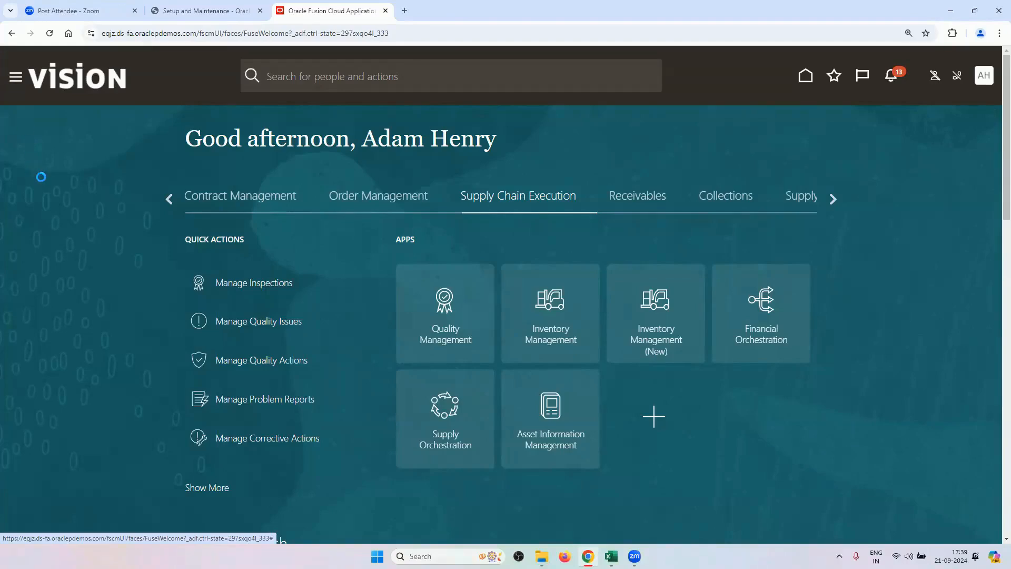
scroll(223, 363, "down", 5)
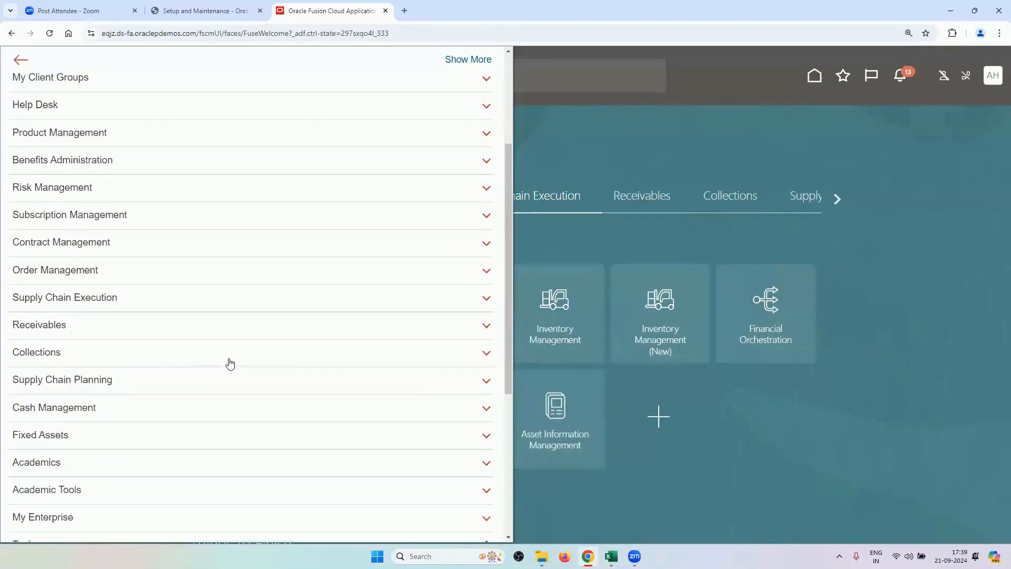
scroll(151, 431, "down", 2)
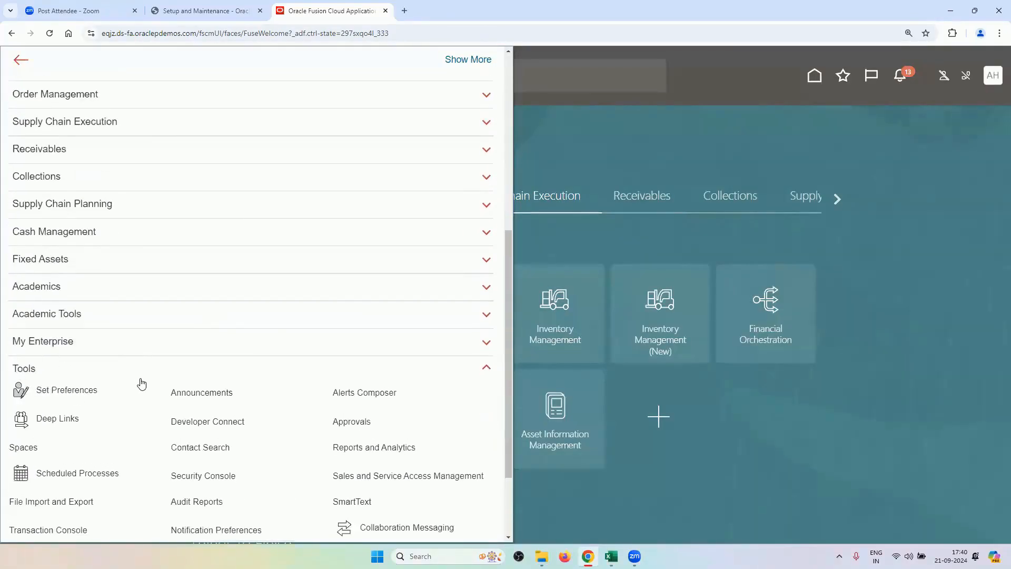
scroll(158, 385, "down", 2)
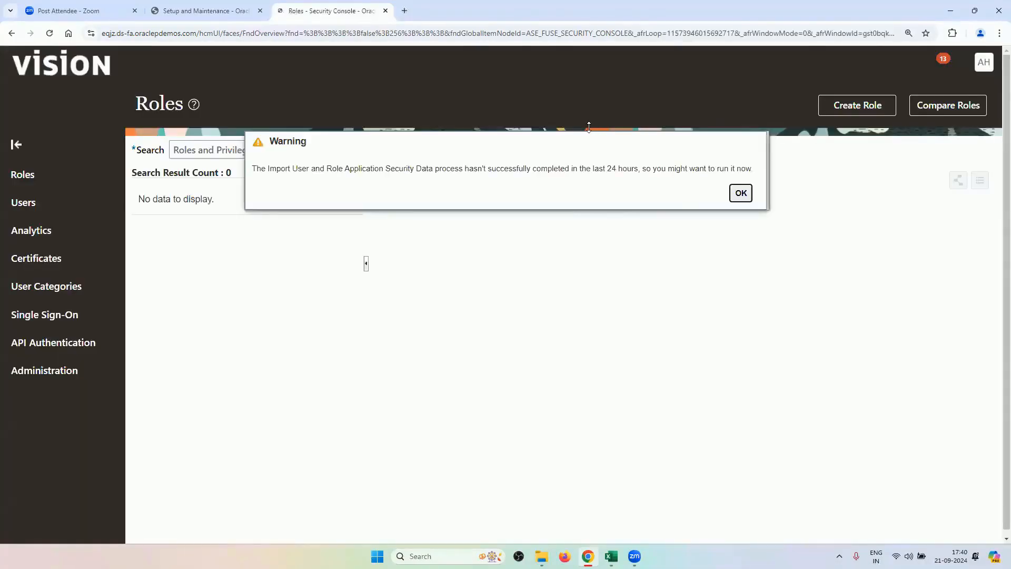
Dismiss the warning, search Users for the trainee's user name, and open that account.
left_click(739, 193)
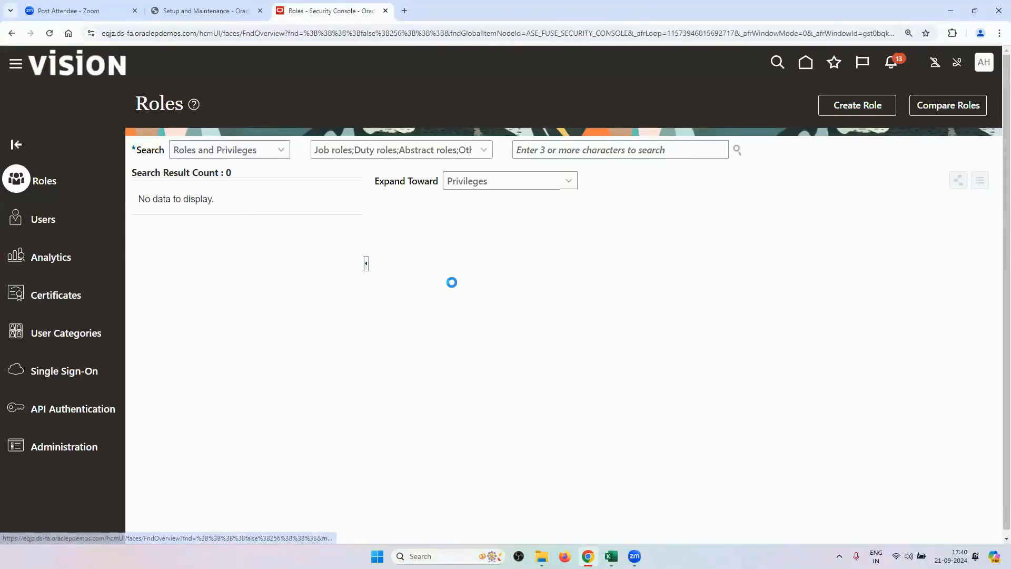
left_click(555, 154)
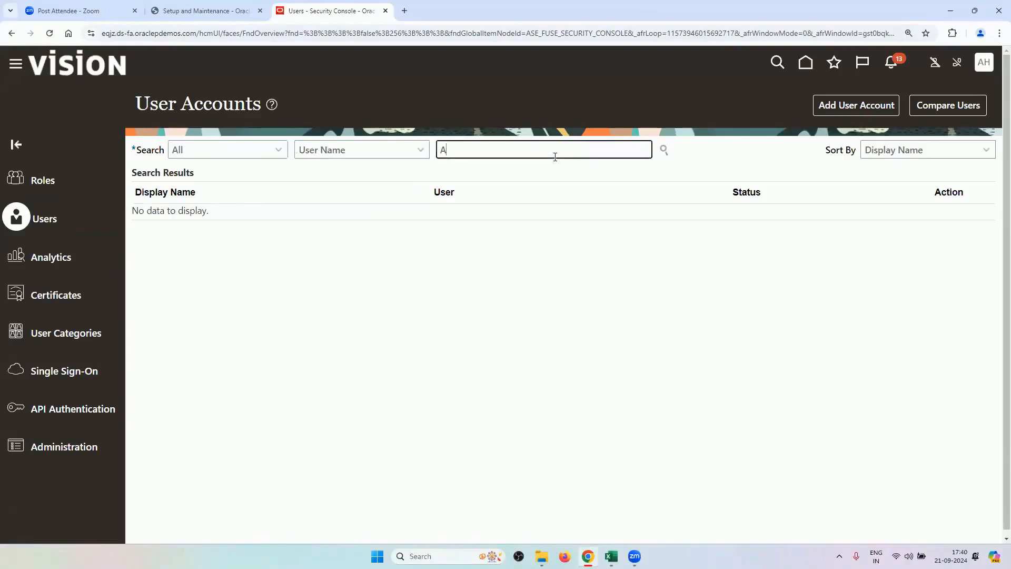
key("Return")
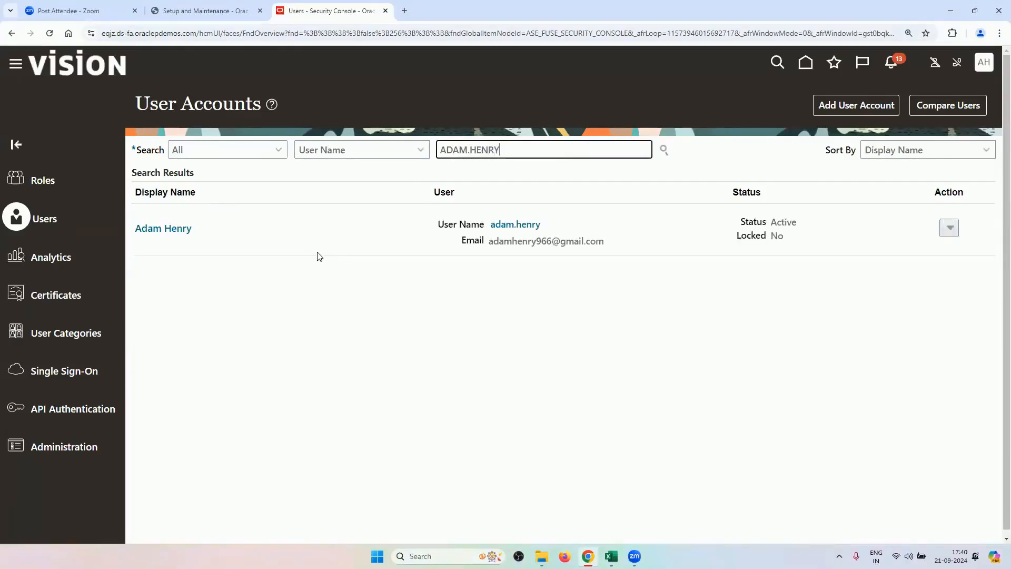
left_click(168, 231)
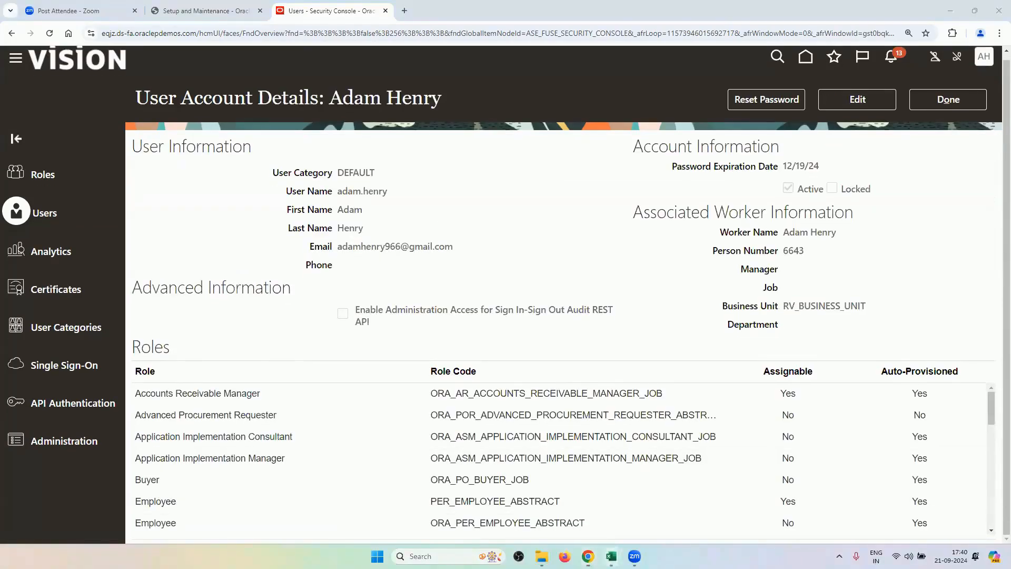
Review the five additional roles needed in checklist cells A19:A23, then return to the user's account details.
mouse_move(611, 556)
left_click(564, 494)
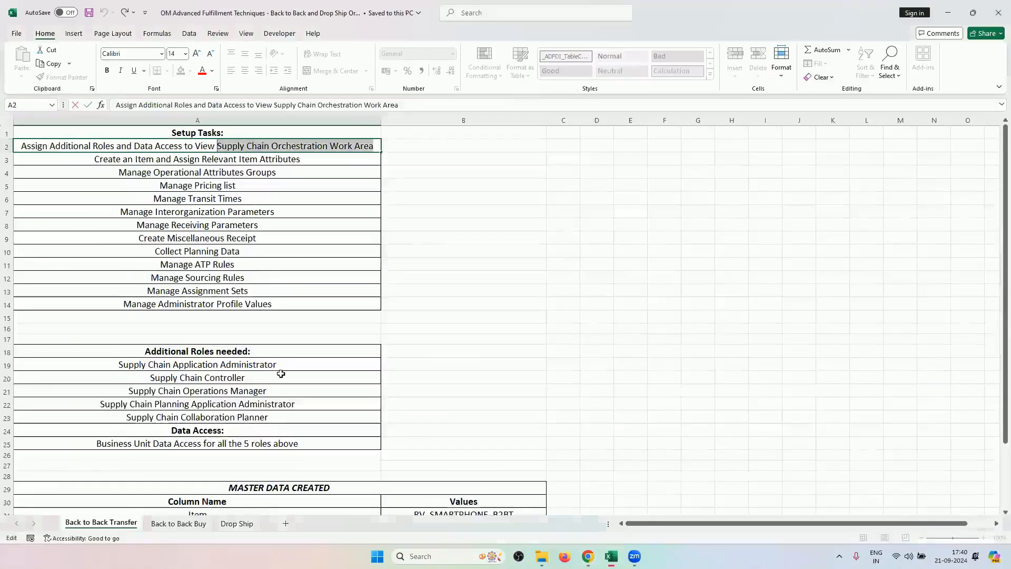
left_click_drag(281, 367, 278, 411)
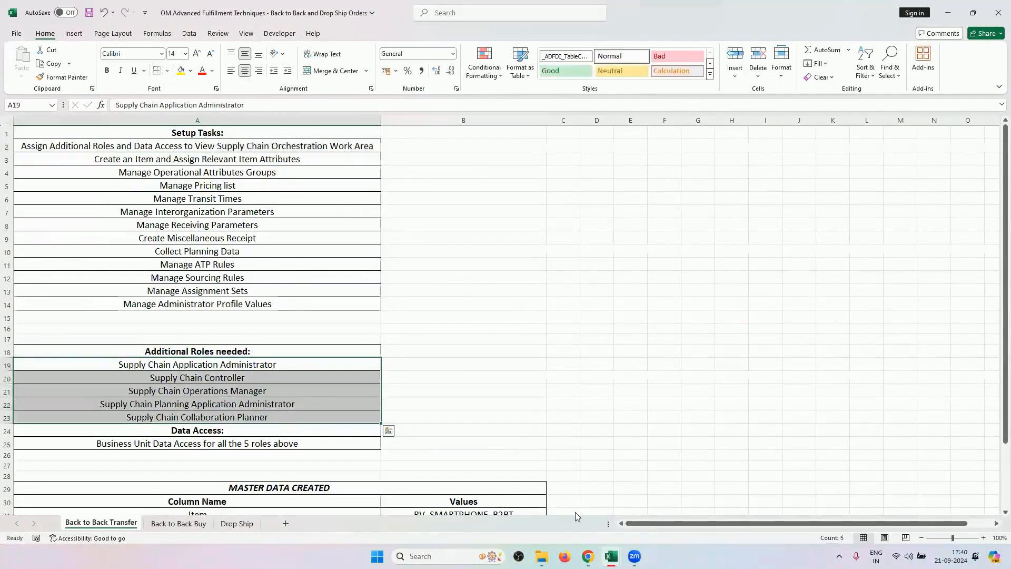
mouse_move(587, 556)
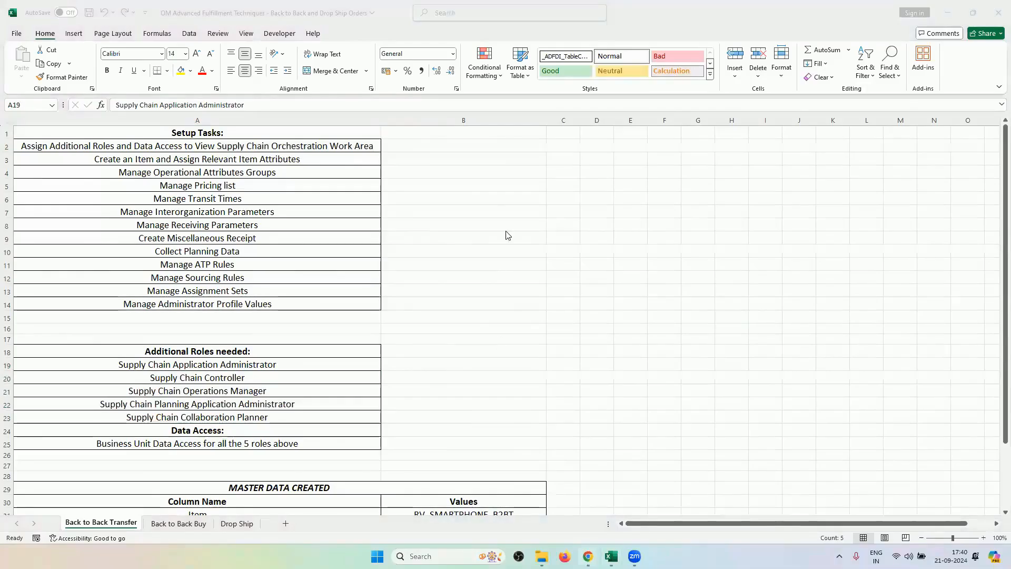
key("alt+Tab")
Scroll through the user's Roles list to confirm the Supply Chain roles, then return to User Accounts.
left_click(991, 530)
left_click(991, 530)
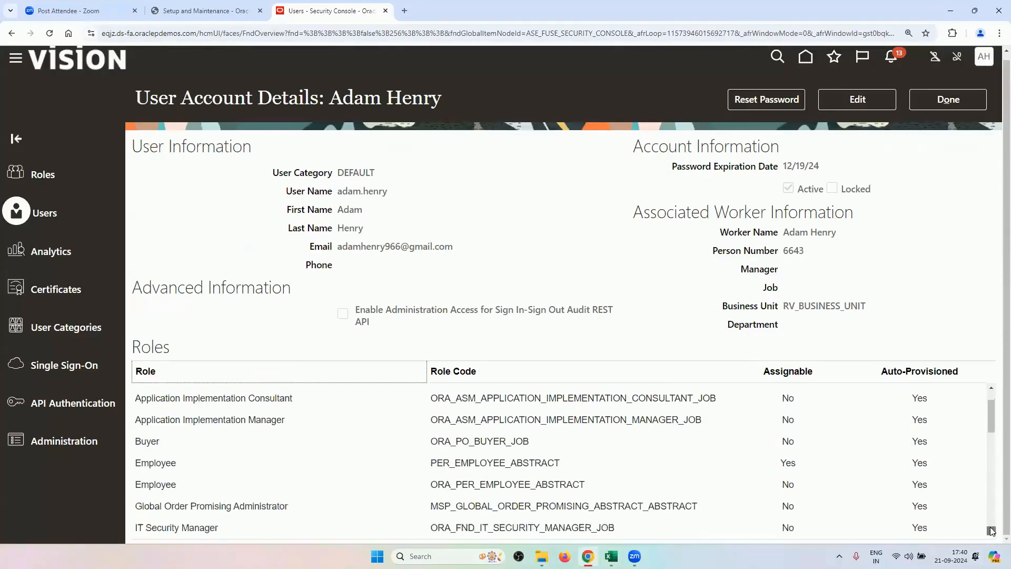
left_click(991, 530)
left_click(992, 531)
left_click(991, 530)
left_click(991, 531)
left_click(991, 530)
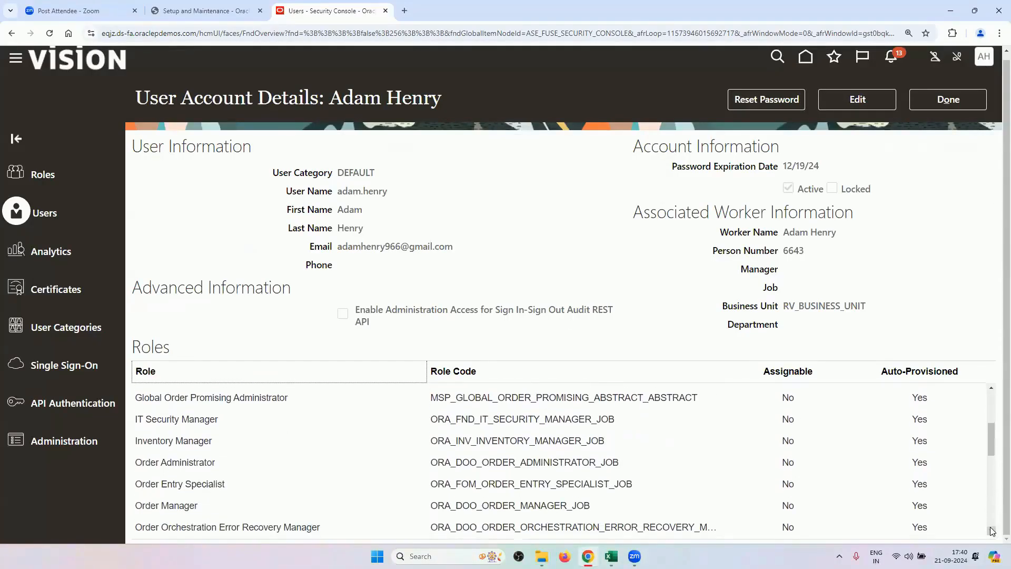
left_click(991, 531)
left_click(992, 531)
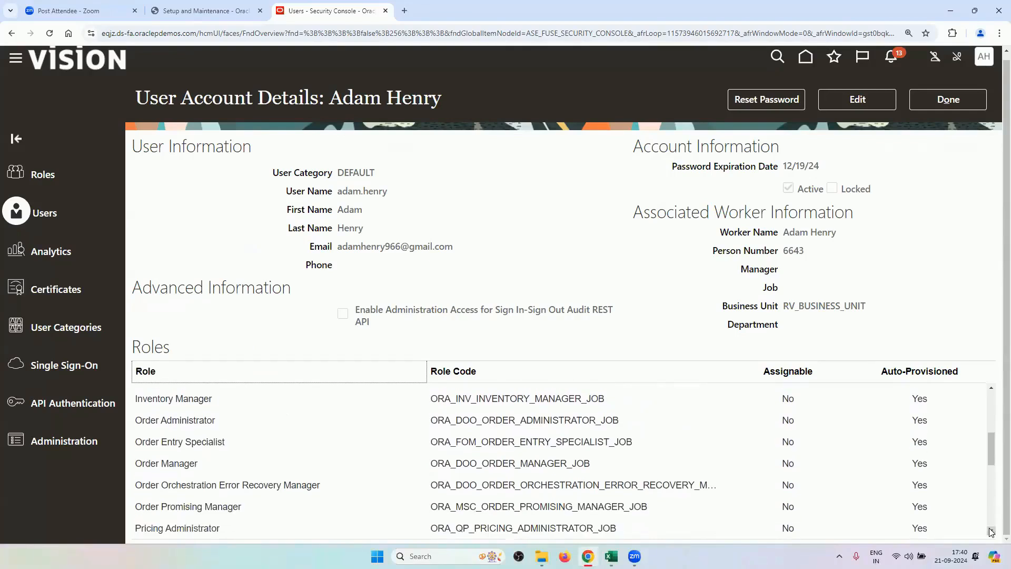
left_click(991, 531)
left_click(991, 530)
left_click(991, 531)
left_click(991, 531)
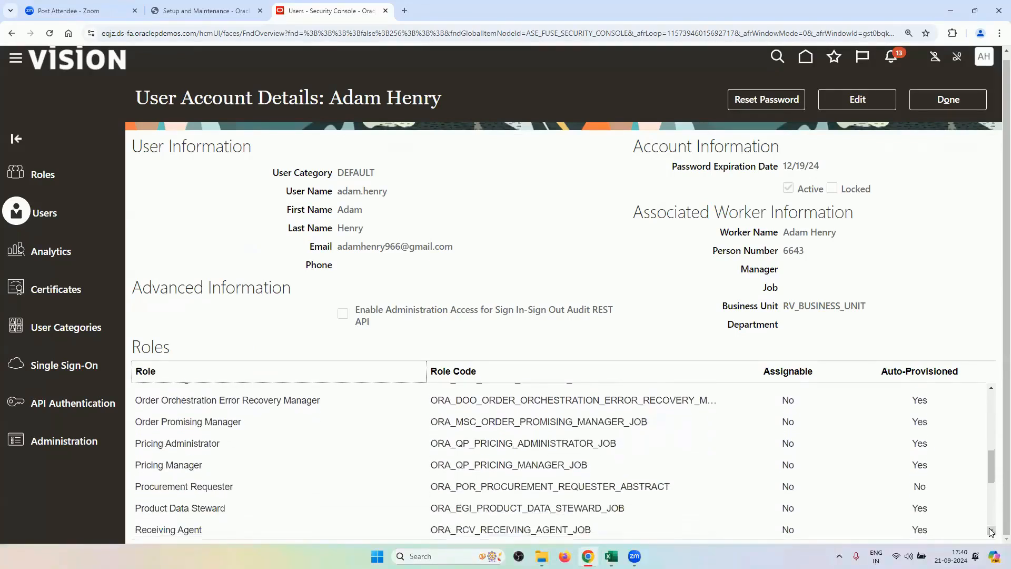
left_click(991, 530)
left_click(991, 531)
left_click(991, 531)
left_click(991, 531)
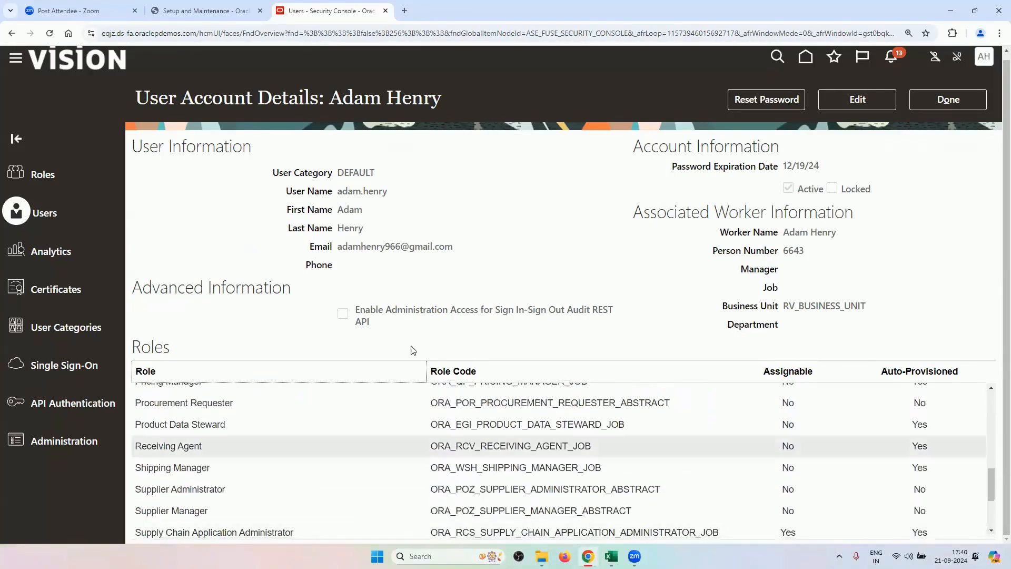
left_click(991, 532)
left_click(991, 532)
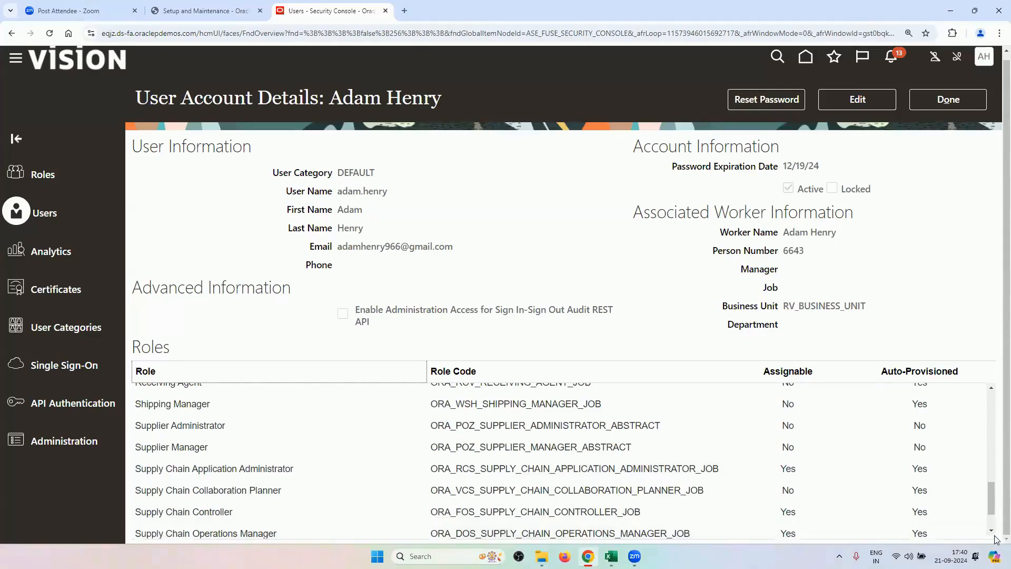
scroll(992, 533, "down", 2)
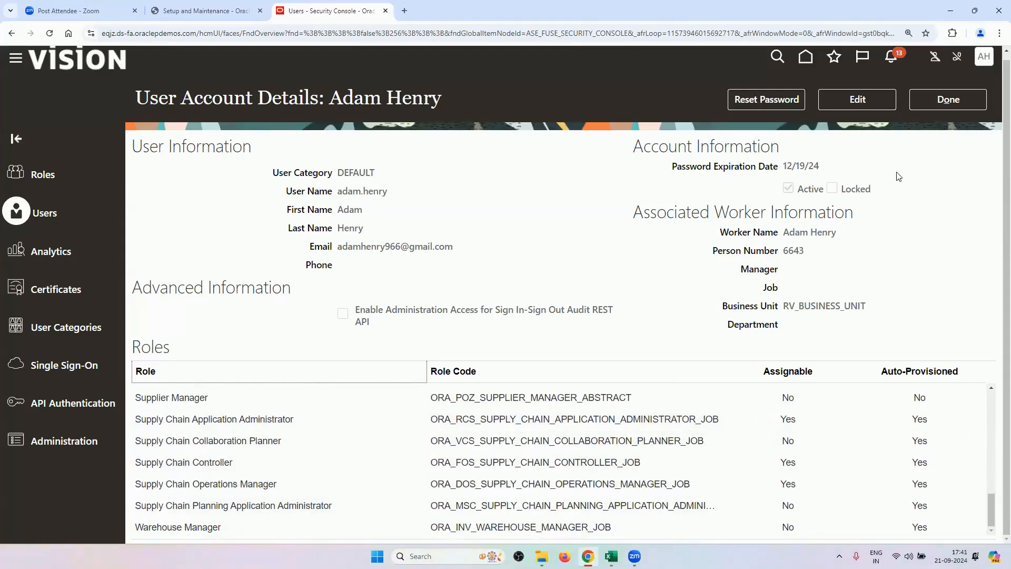
left_click(926, 99)
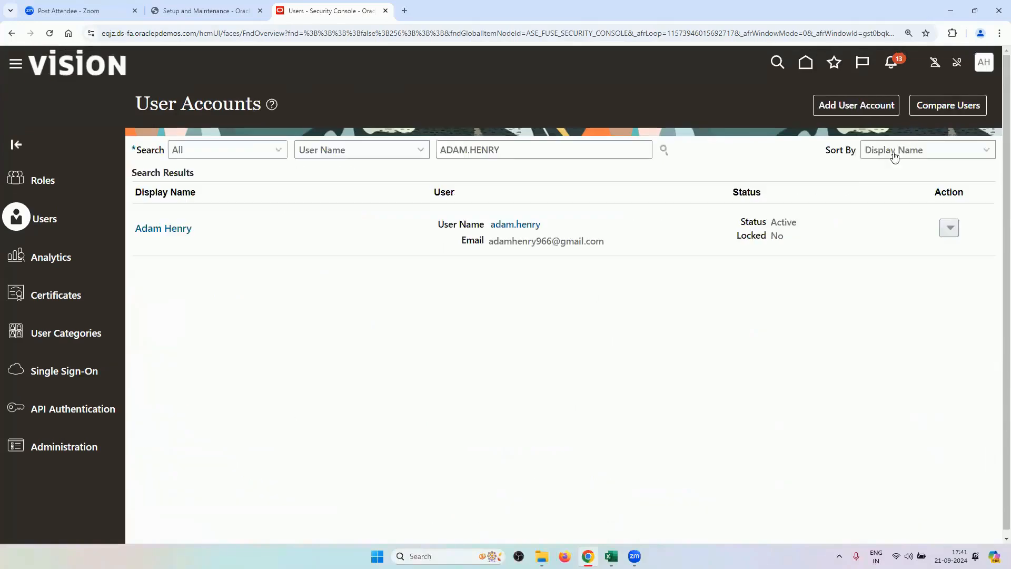
From Setup and Maintenance, search tasks for data access and open Manage Data Access for Users.
left_click(984, 66)
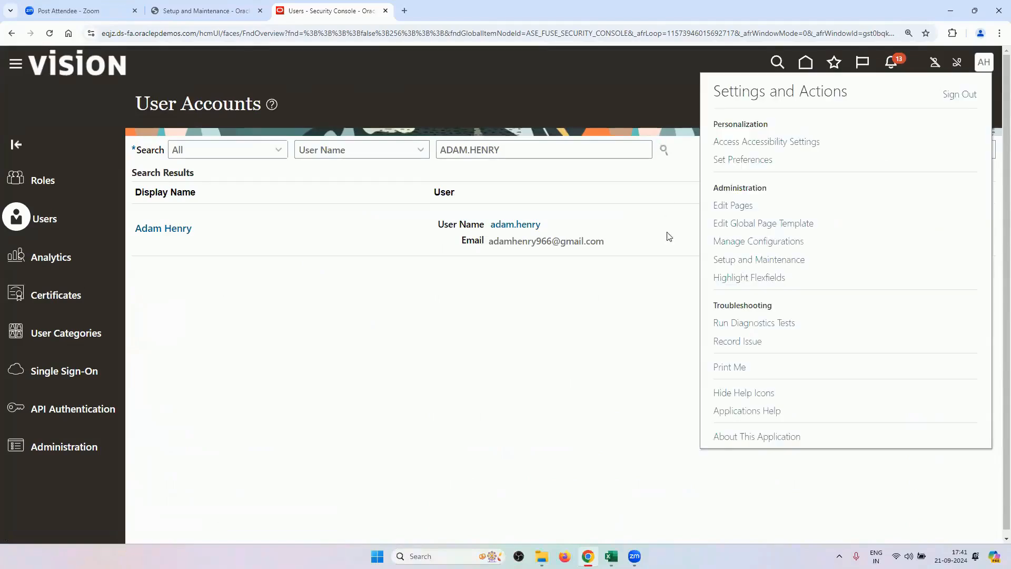
left_click(749, 260)
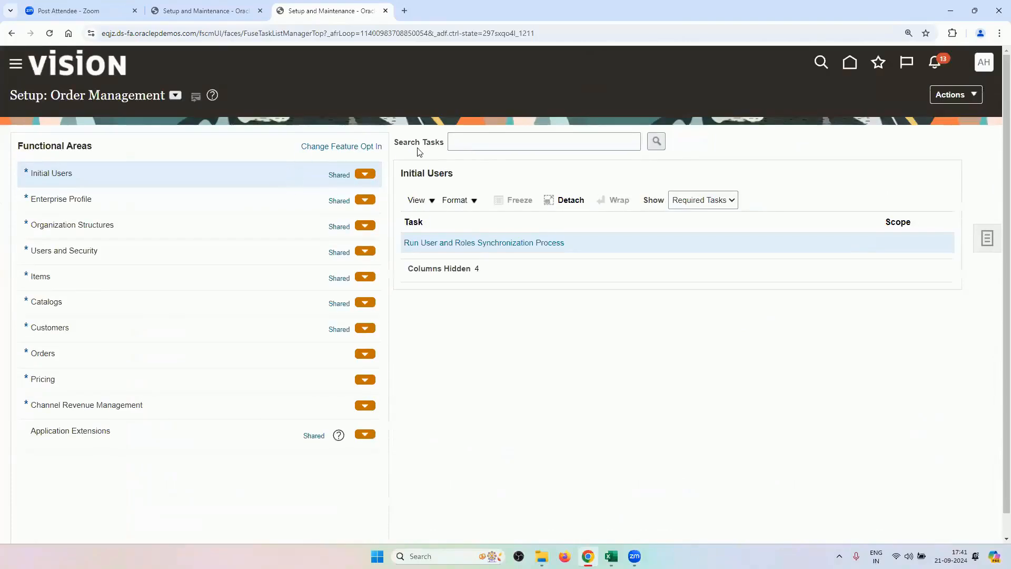
left_click(474, 150)
type("DAT")
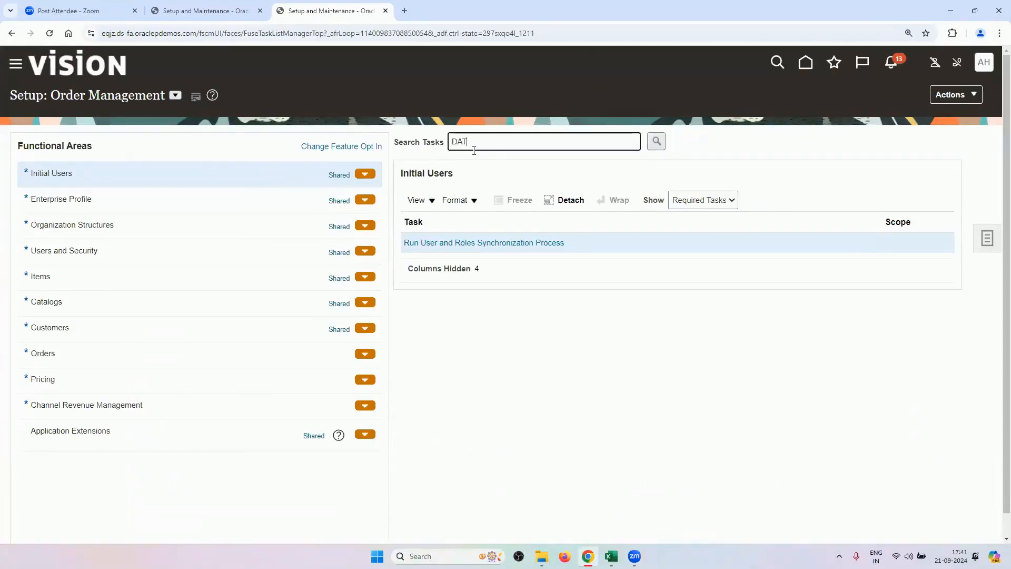
type("A ACCWESS")
key("Return")
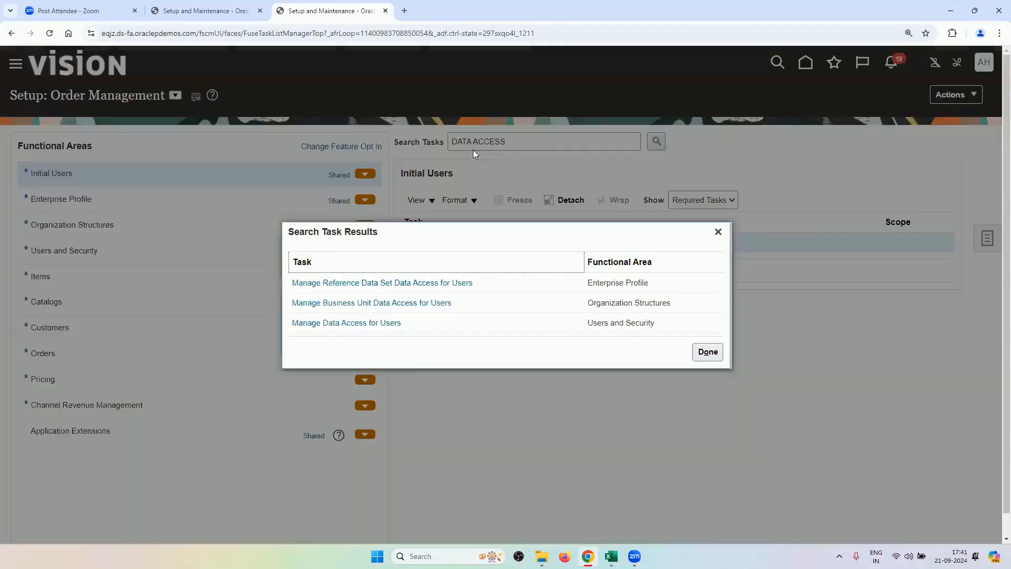
left_click(396, 323)
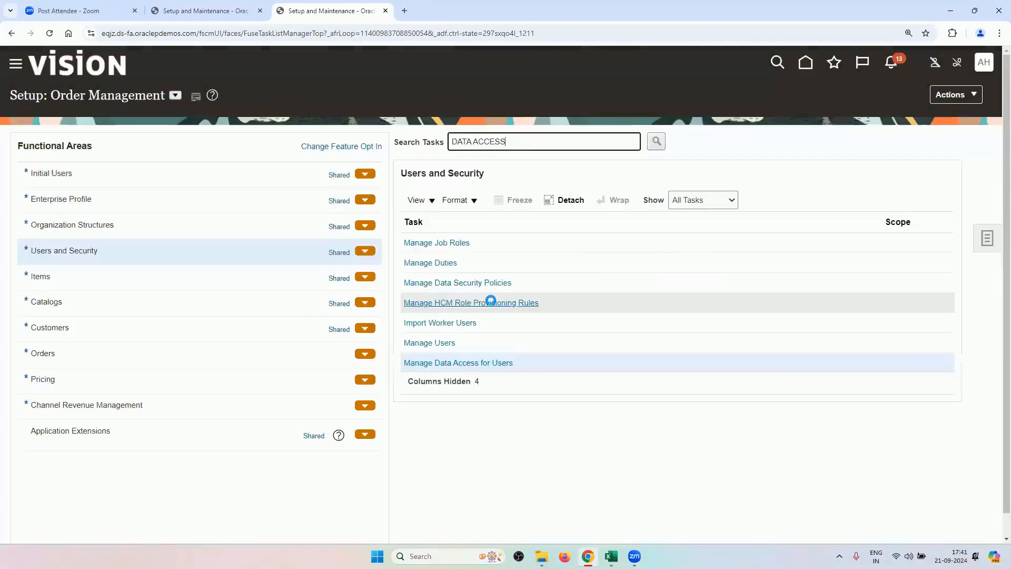
left_click(466, 364)
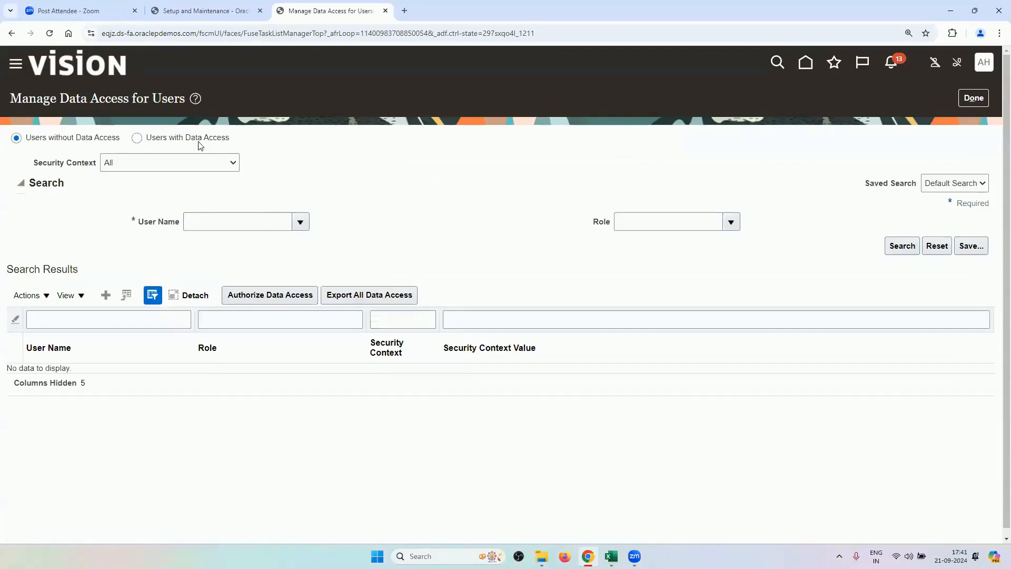
Search Users with Data Access for the user's access in the Business unit security context.
left_click(199, 143)
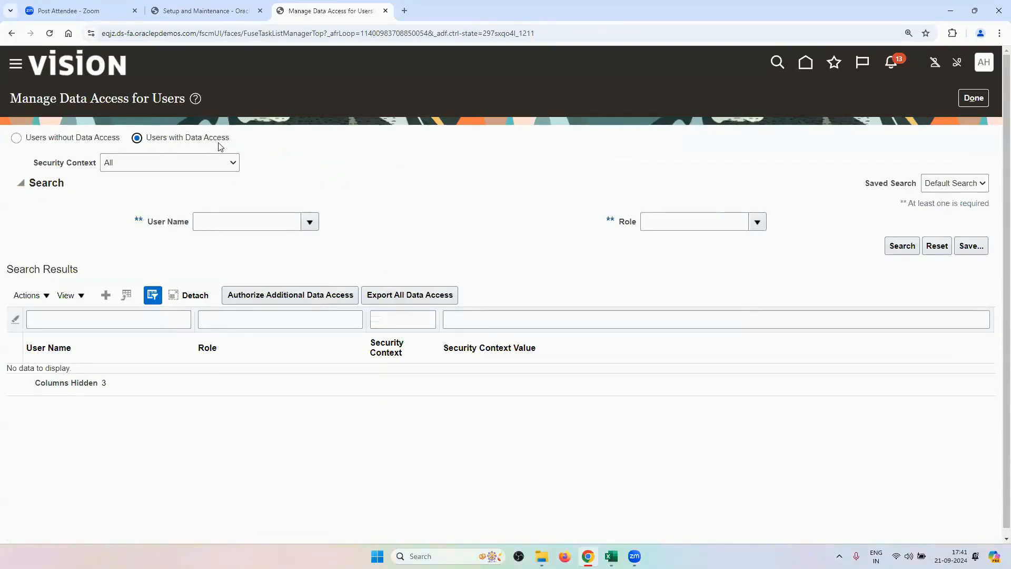
left_click(244, 224)
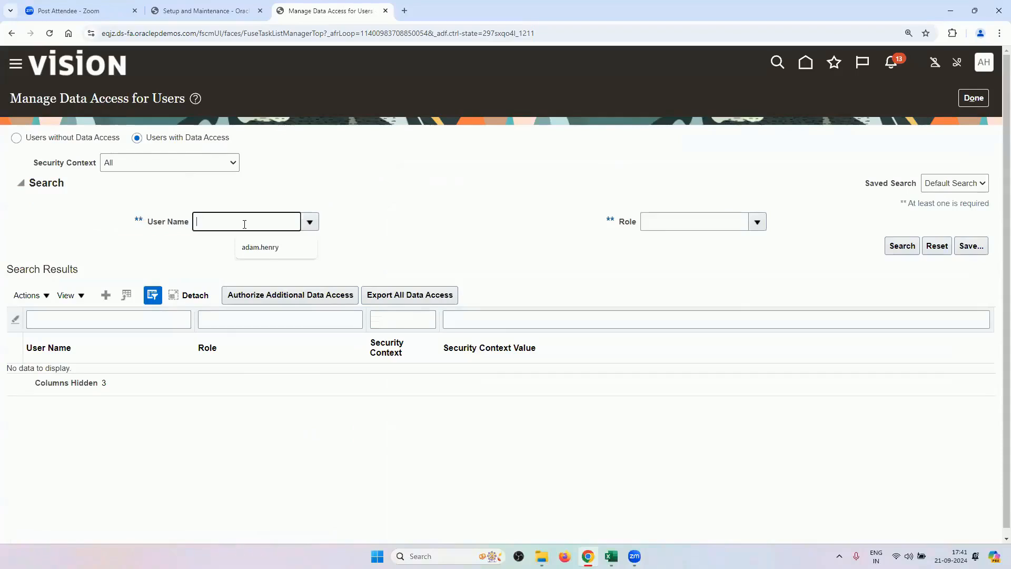
left_click(250, 248)
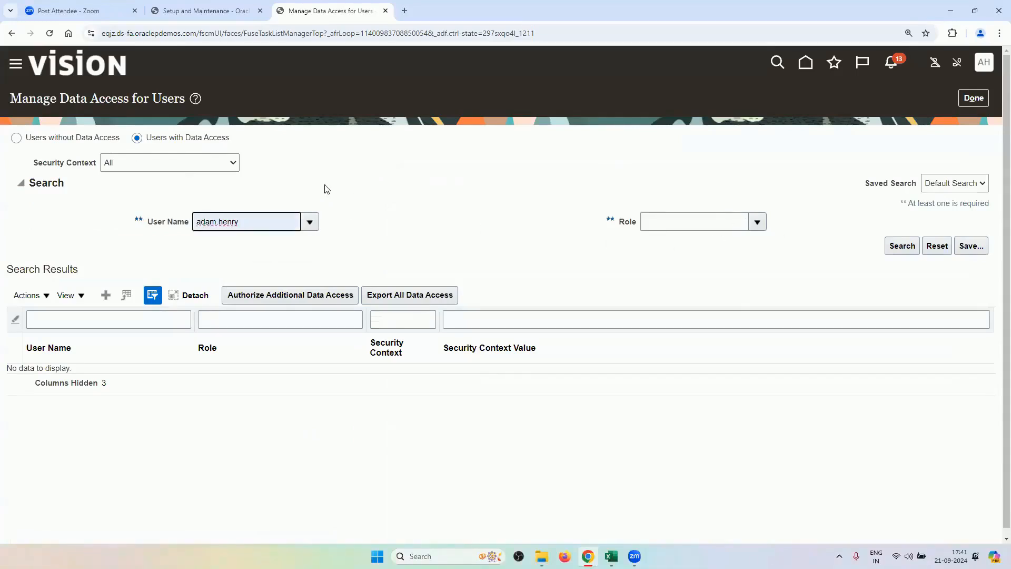
left_click(229, 168)
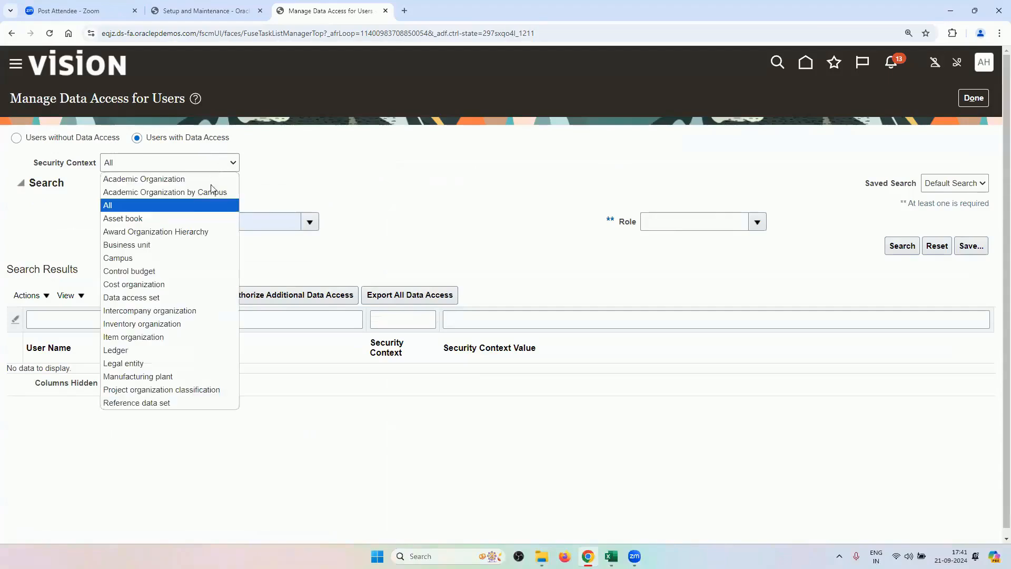
left_click(184, 246)
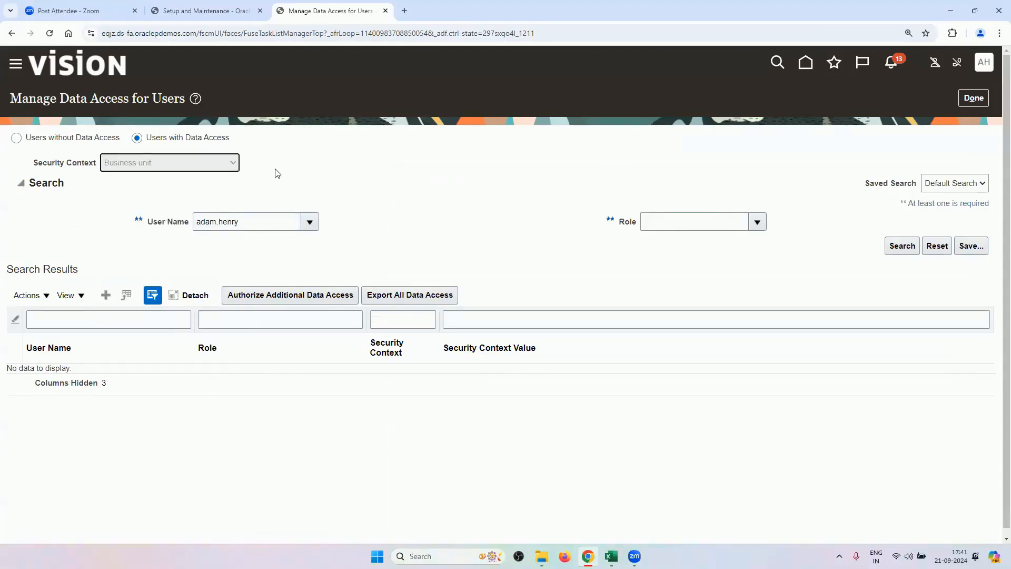
left_click(243, 221)
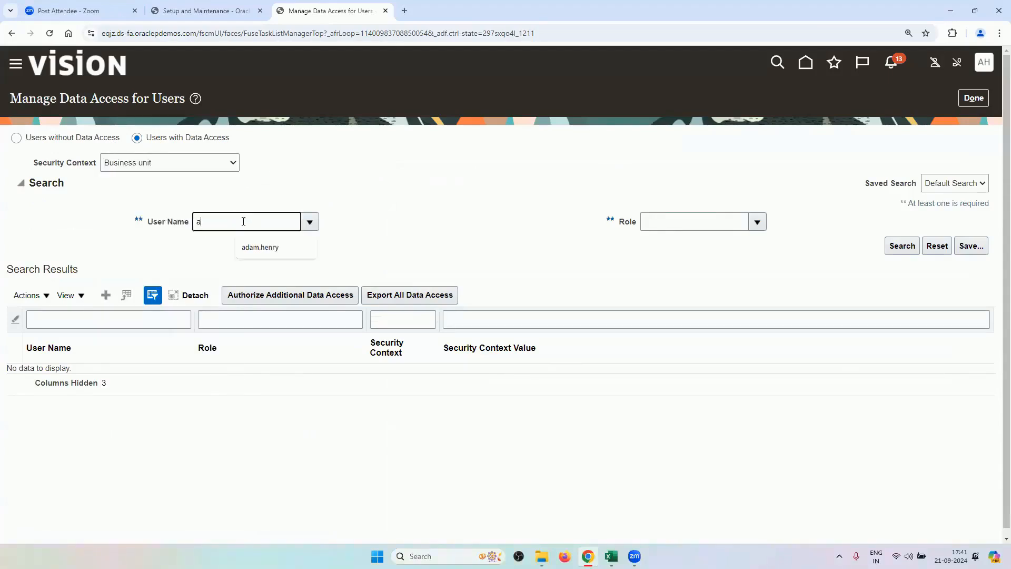
key("Tab")
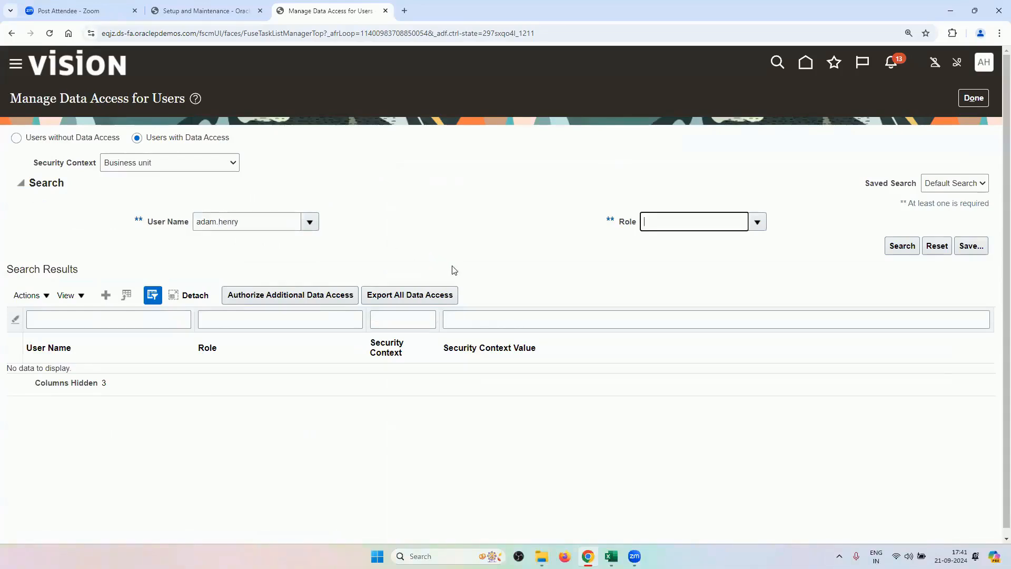
left_click(902, 247)
Review results such as Supply Chain Operations Manager scoped to RV_BUSINESS_UNIT, then switch to the checklist.
scroll(512, 249, "down", 1)
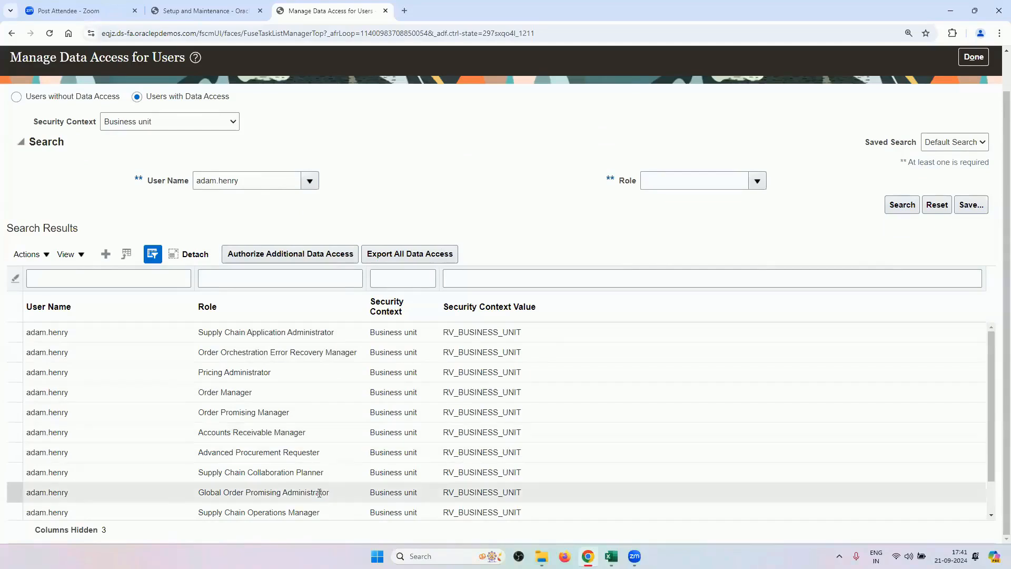
left_click(310, 470)
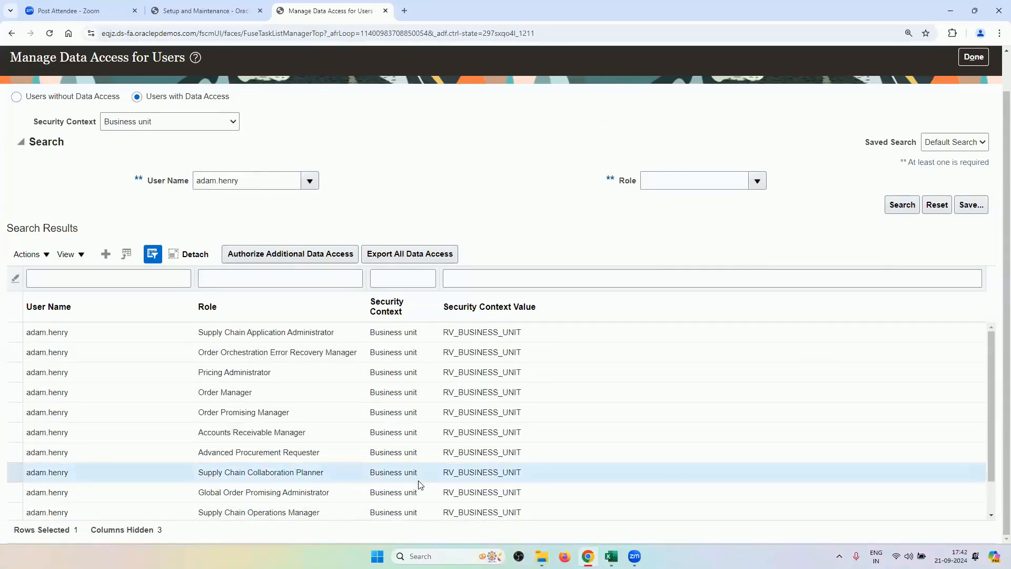
left_click(337, 513)
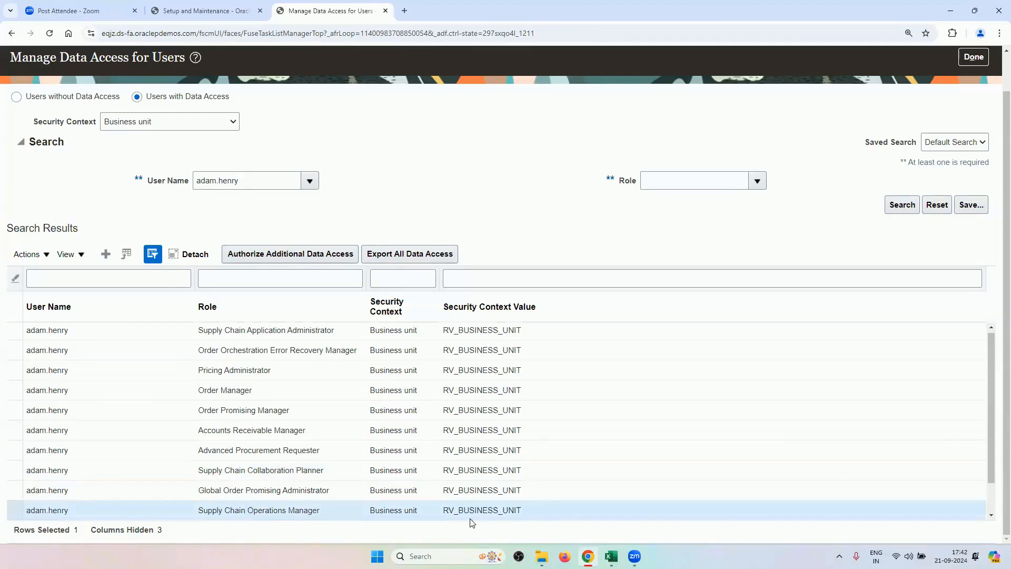
left_click(990, 516)
left_click(991, 516)
left_click(990, 515)
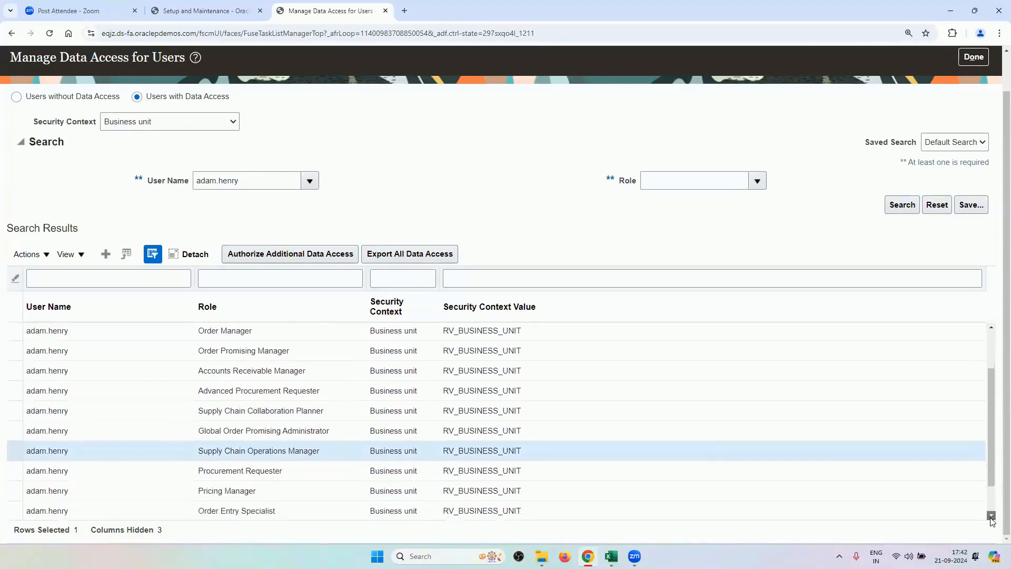
left_click(991, 516)
left_click(991, 516)
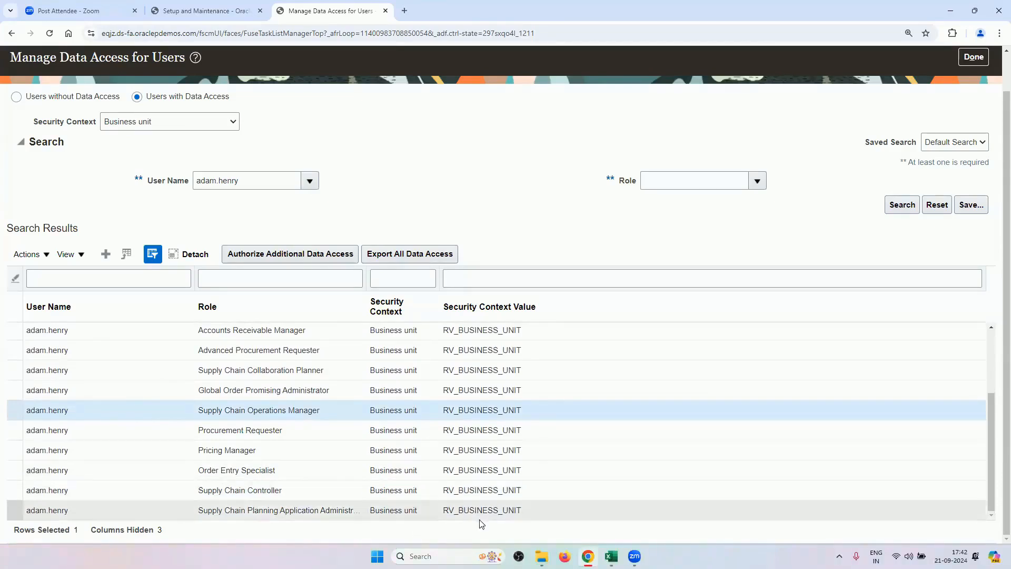
scroll(684, 189, "up", 1)
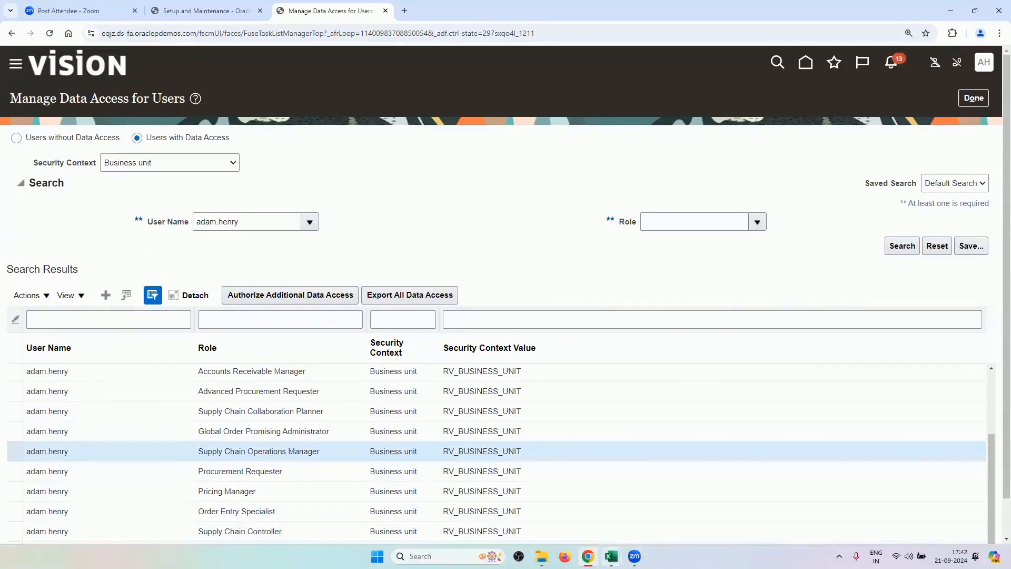
mouse_move(611, 556)
left_click(556, 506)
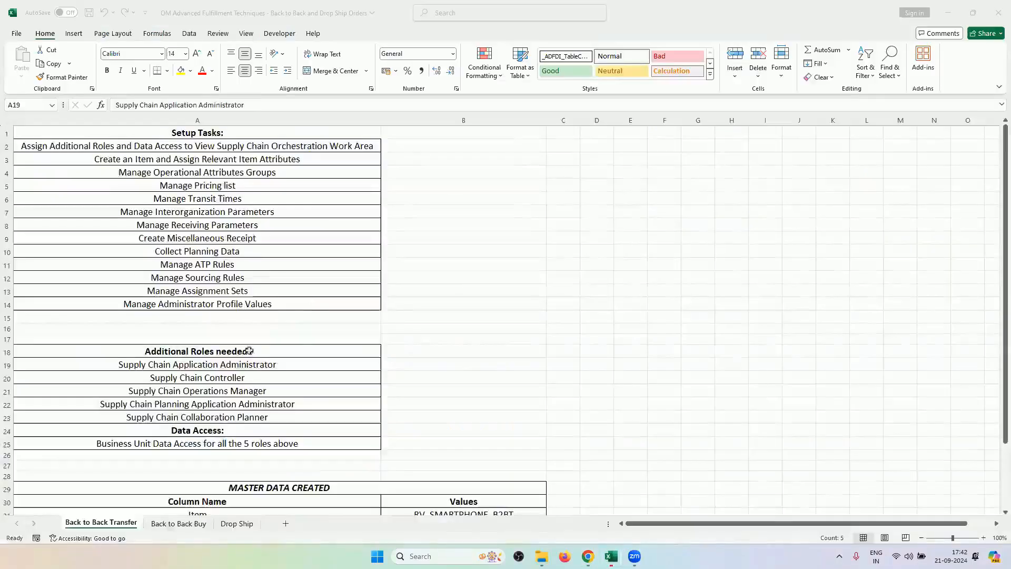
Review the checklist's data access requirement in row 25 and the setup tasks in A2:A14.
left_click(190, 446)
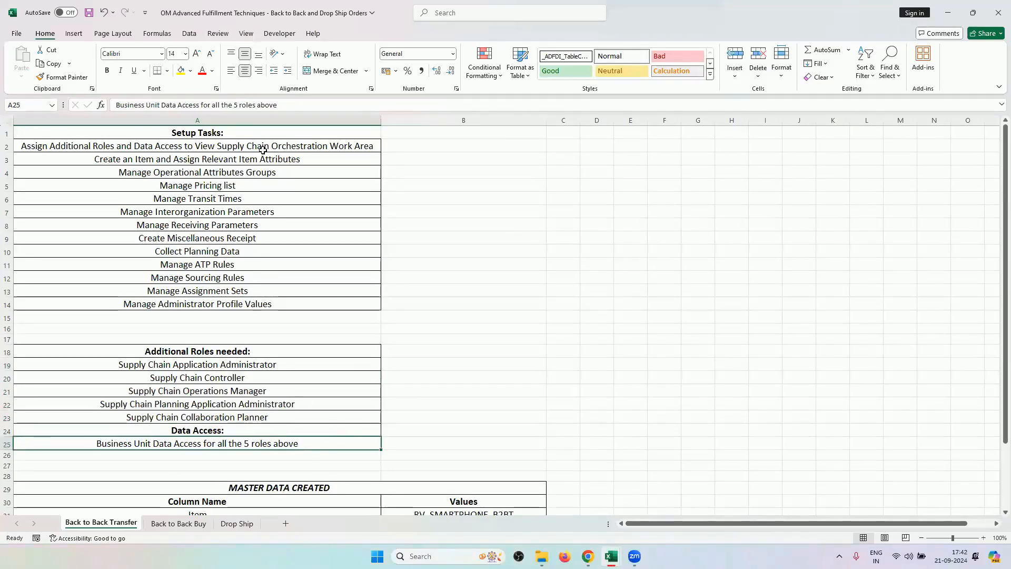
left_click(7, 145)
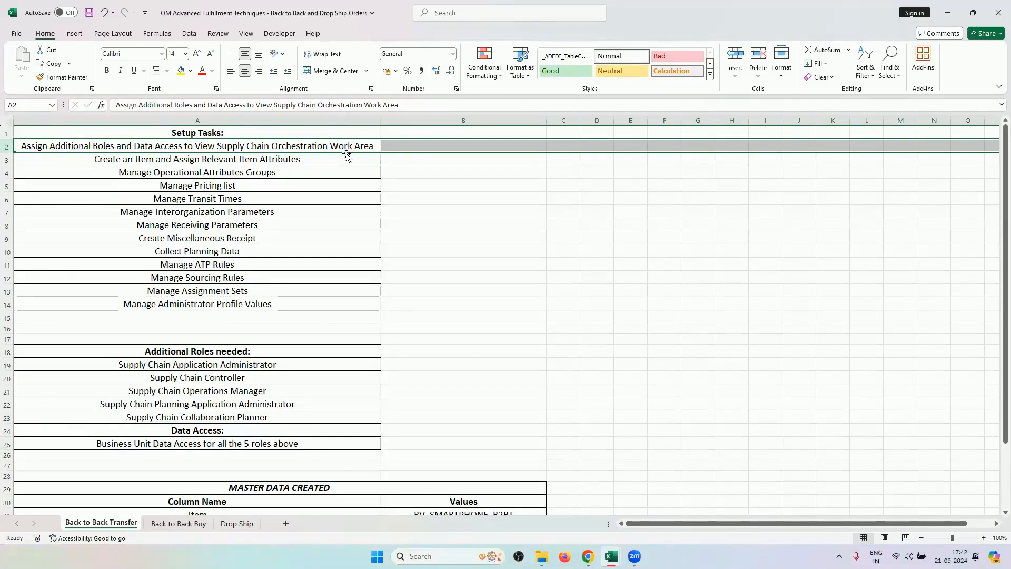
left_click(325, 160)
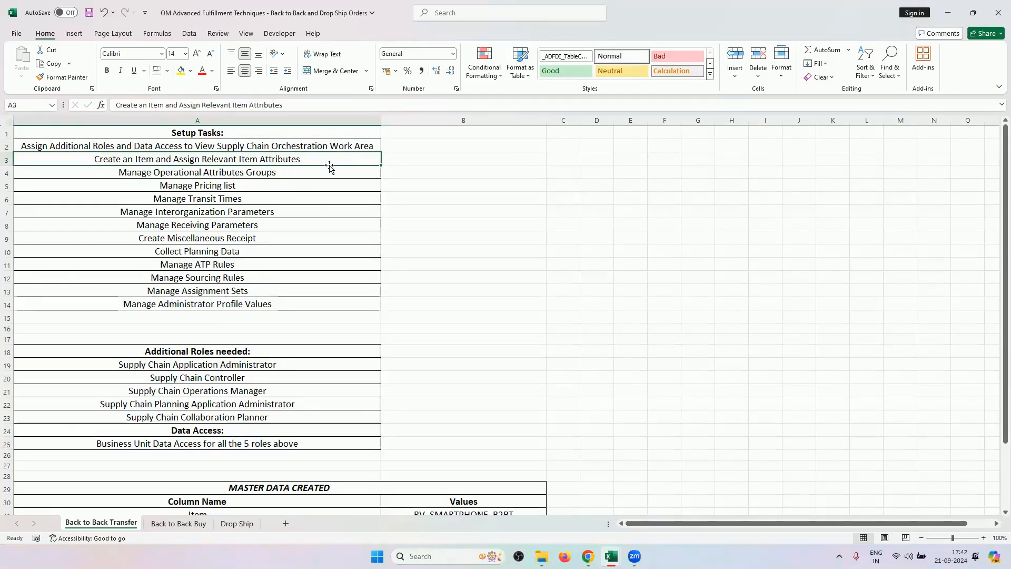
left_click(311, 268)
left_click_drag(303, 160, 308, 302)
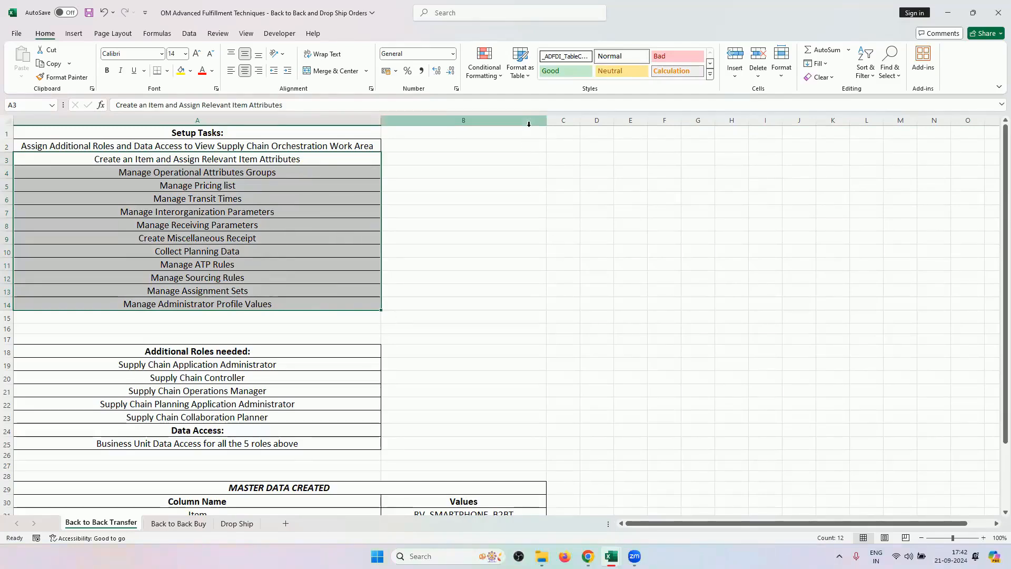
left_click(317, 158)
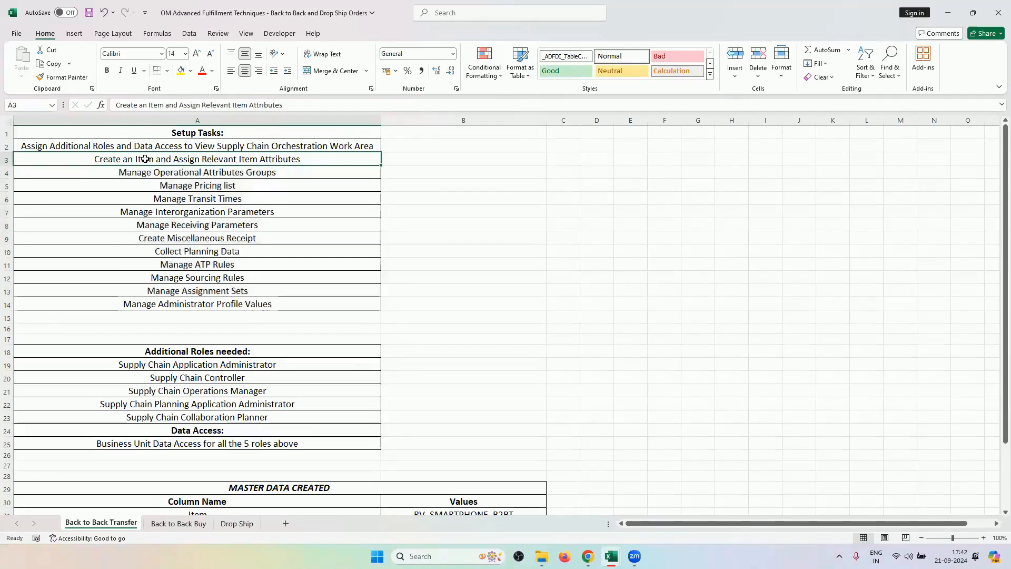
mouse_move(610, 556)
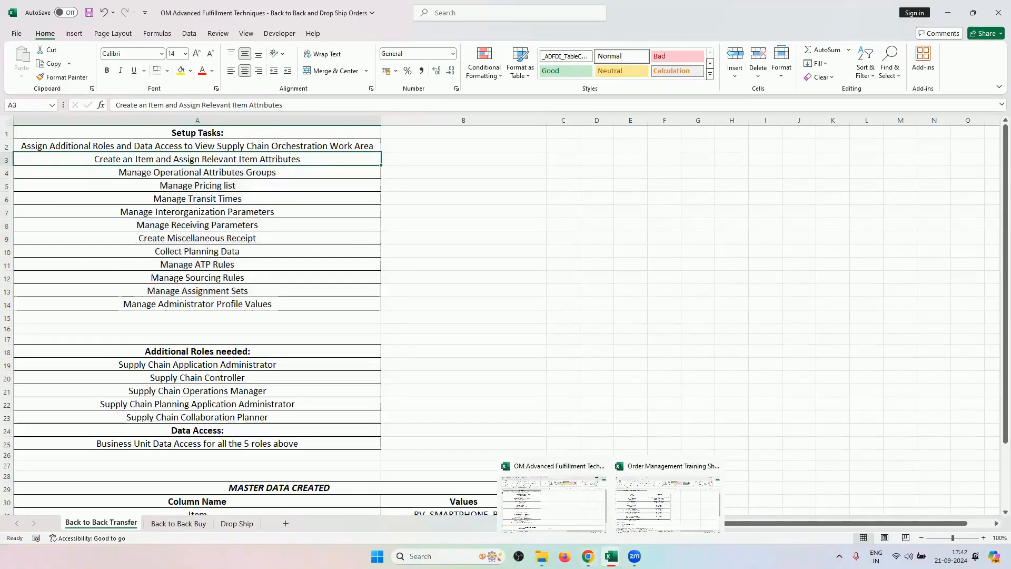
Check the Item and Customer values, such as RV_PRINTERS, on the training workbook's Data Sheet.
left_click(665, 513)
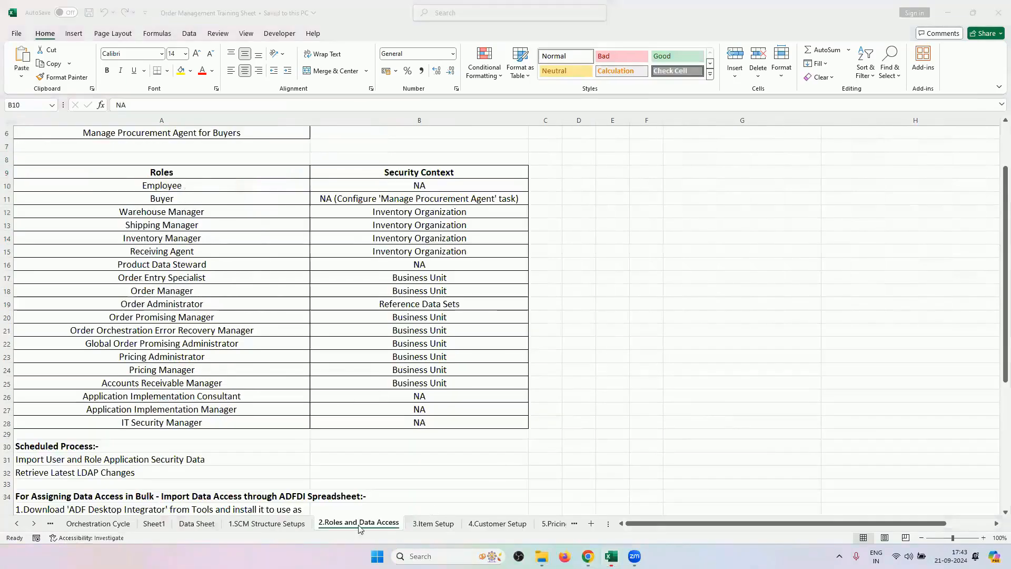
left_click(197, 523)
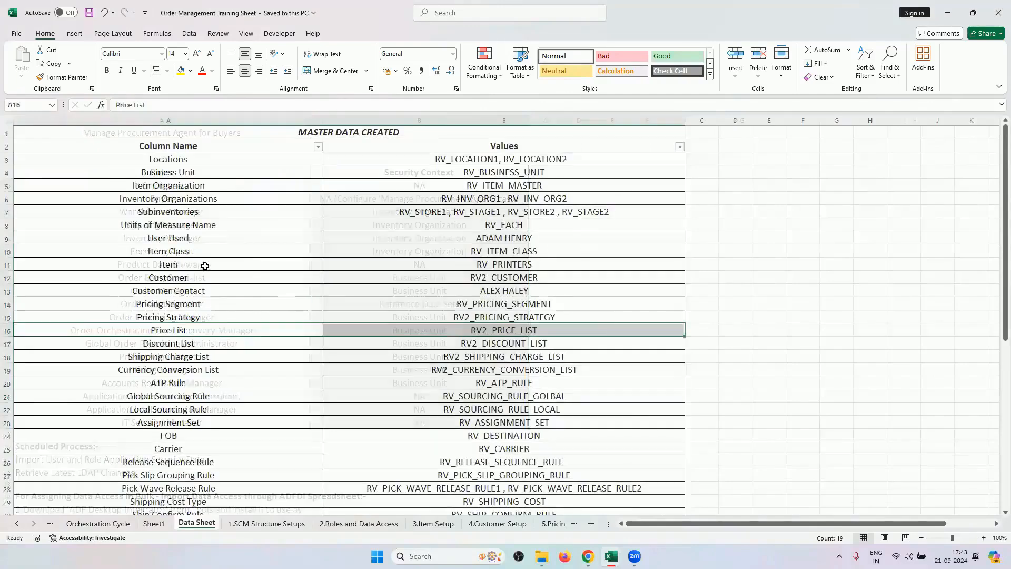
left_click_drag(275, 265, 275, 278)
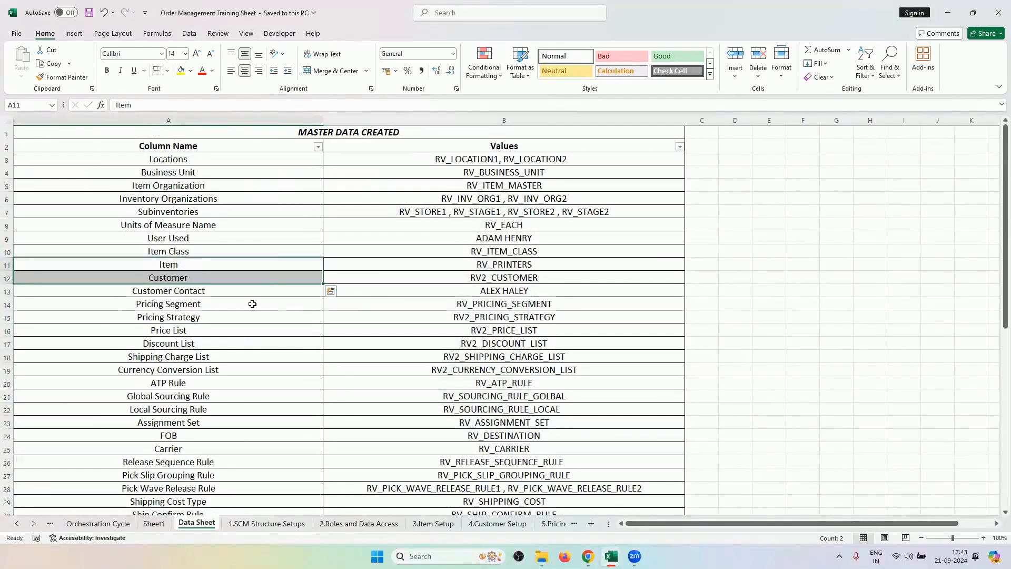
left_click(457, 264)
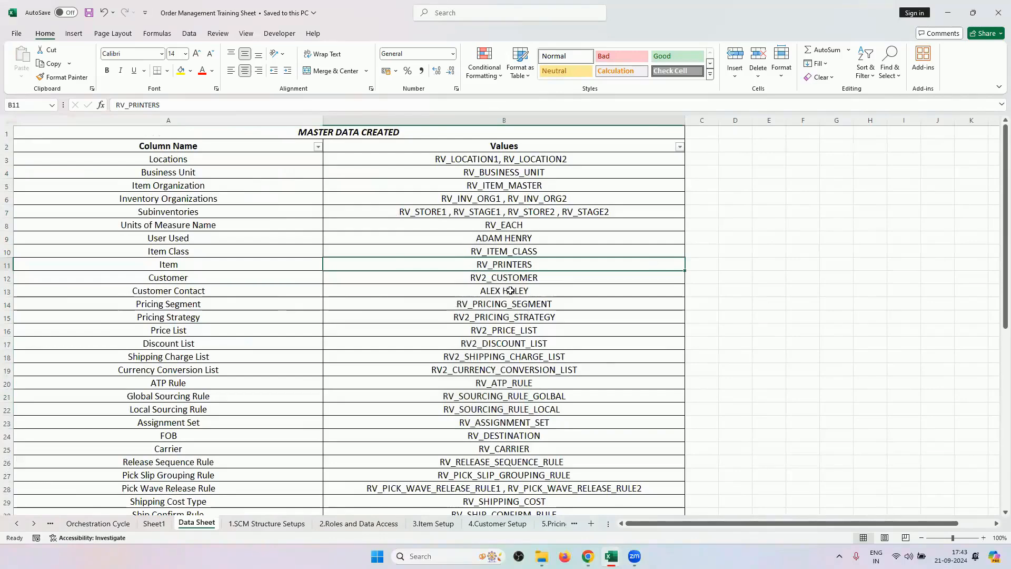
mouse_move(611, 556)
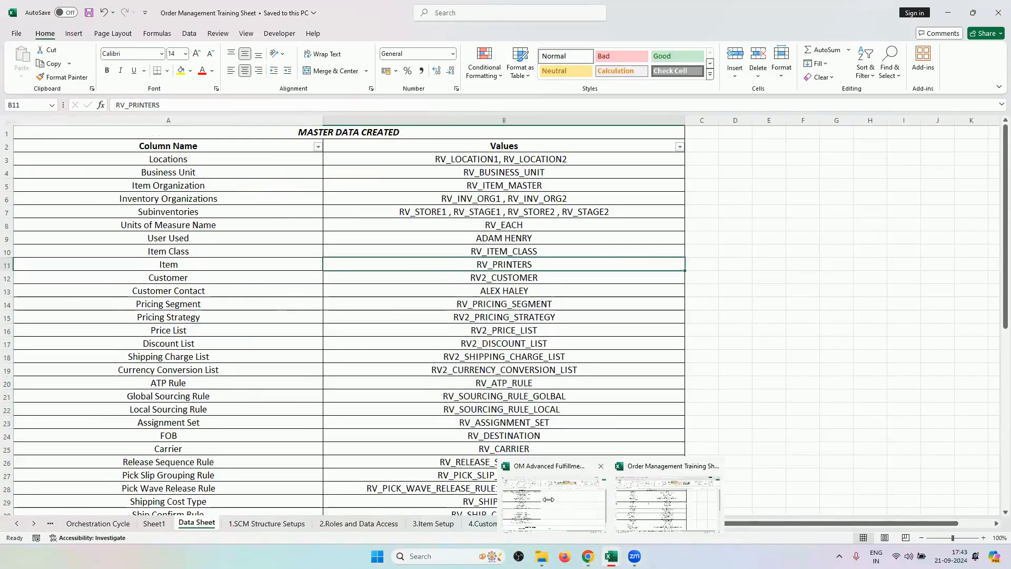
Confirm item RV_SMARTPHONE_B2BT in checklist cell B31, then go to the Oracle Fusion home page.
left_click(548, 499)
scroll(396, 337, "down", 5)
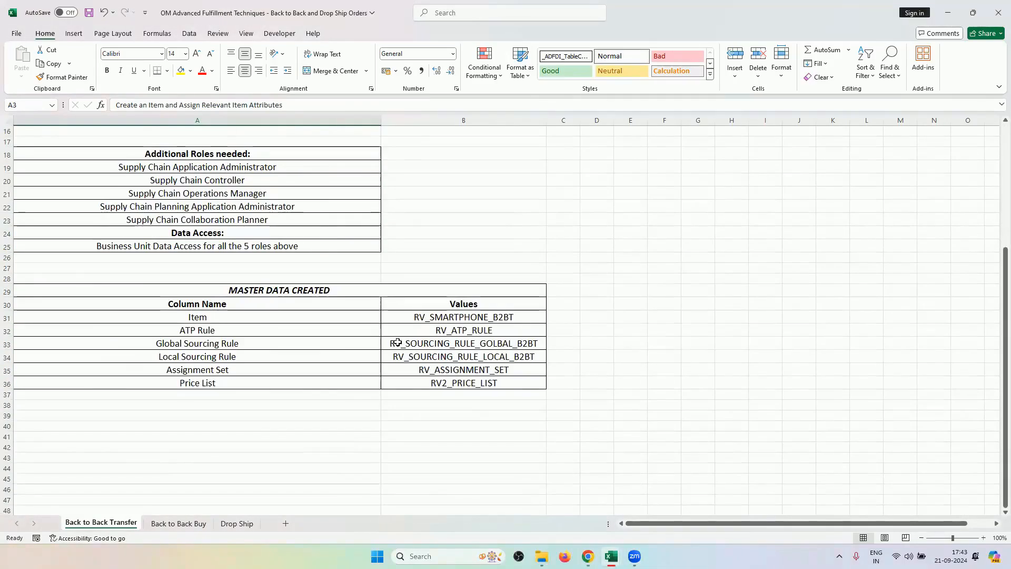
left_click(428, 317)
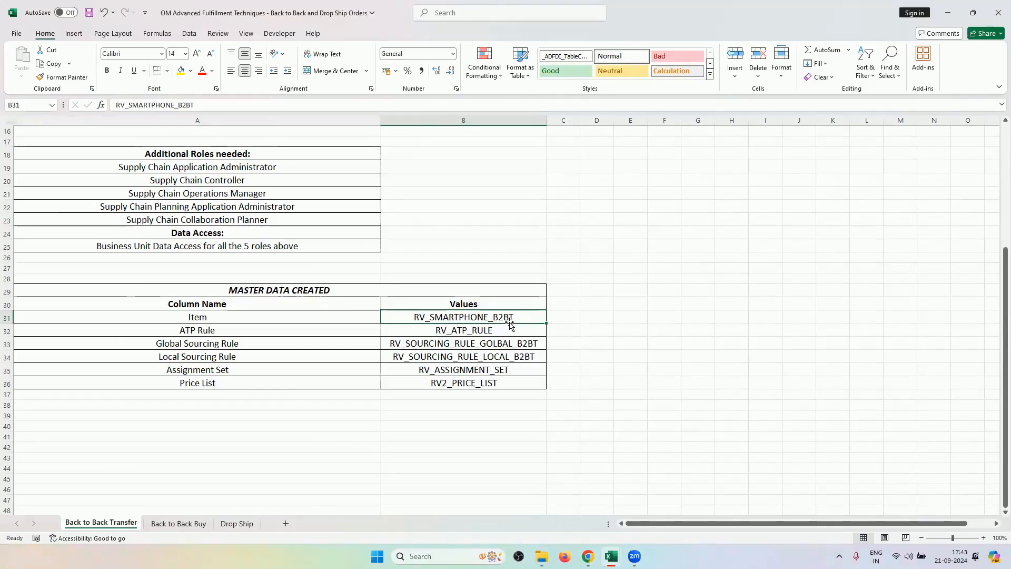
mouse_move(635, 556)
left_click(587, 506)
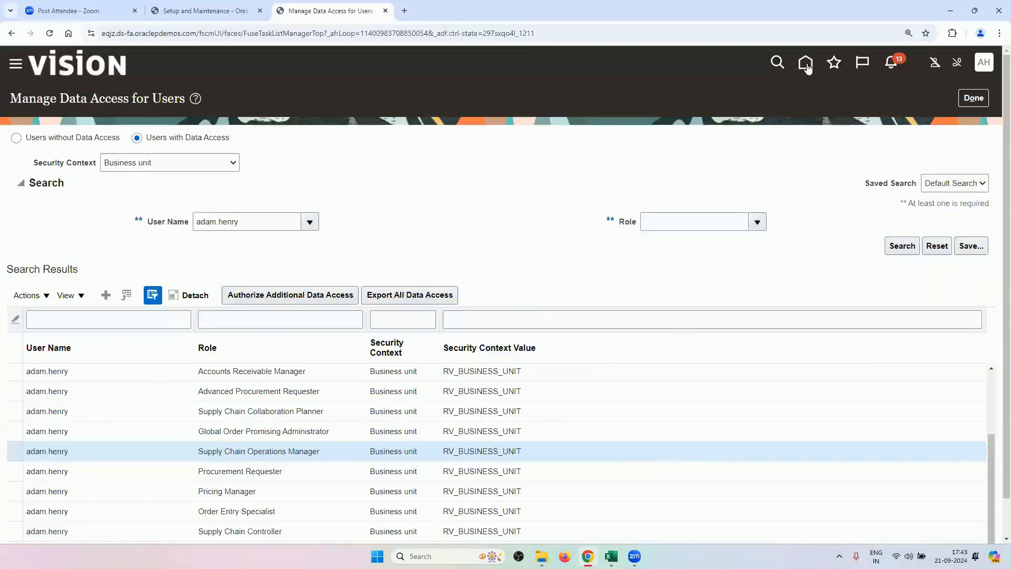
left_click(805, 63)
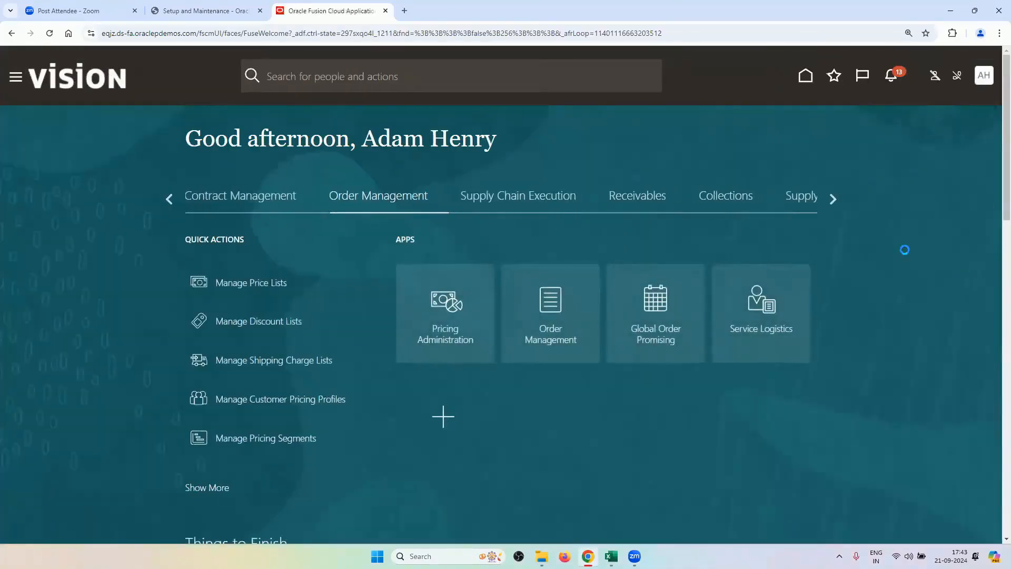
Page the home carousel to the Product Management group and open Product Information Management.
left_click(833, 201)
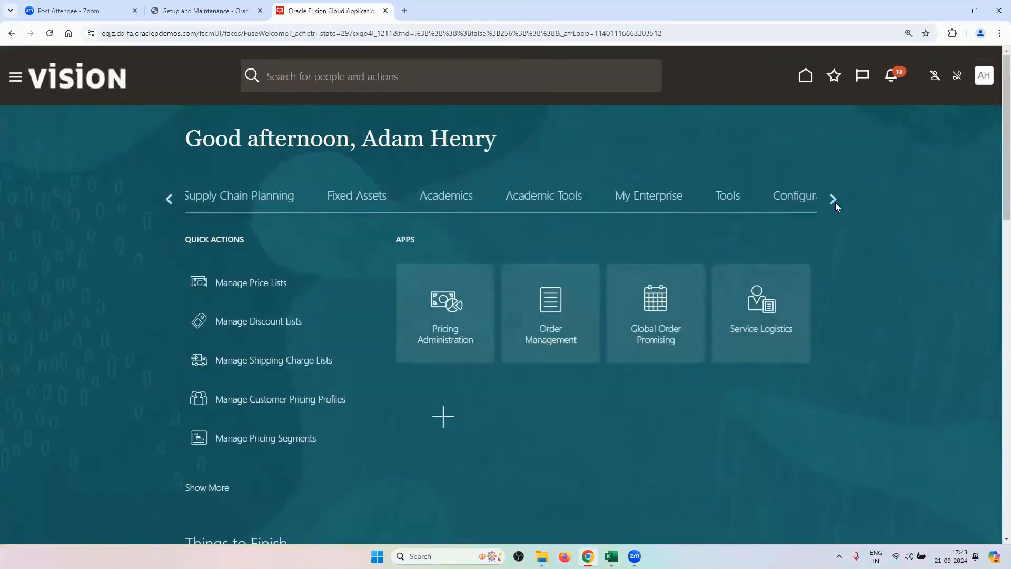
left_click(834, 201)
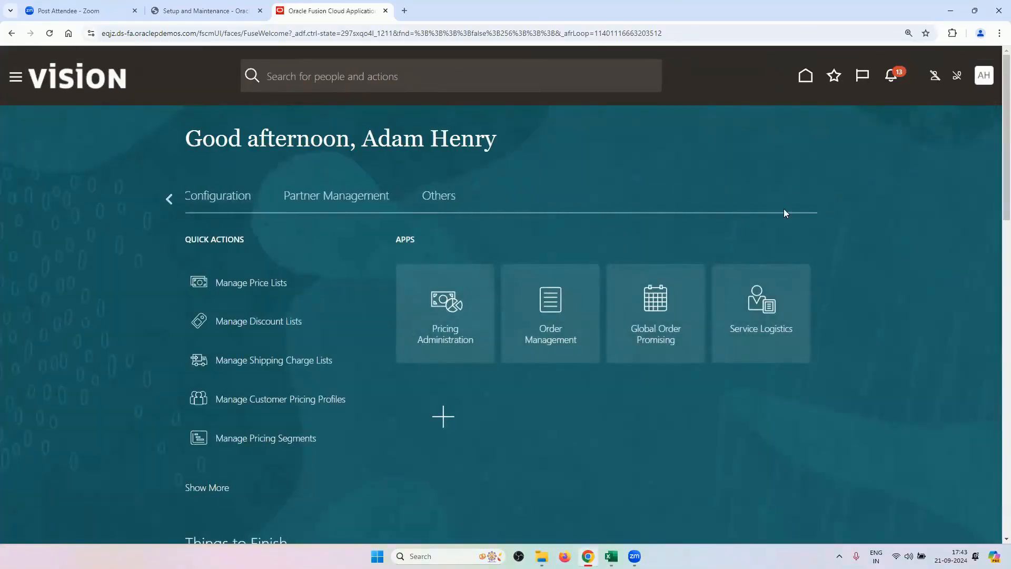
left_click(167, 199)
left_click(168, 199)
left_click(168, 199)
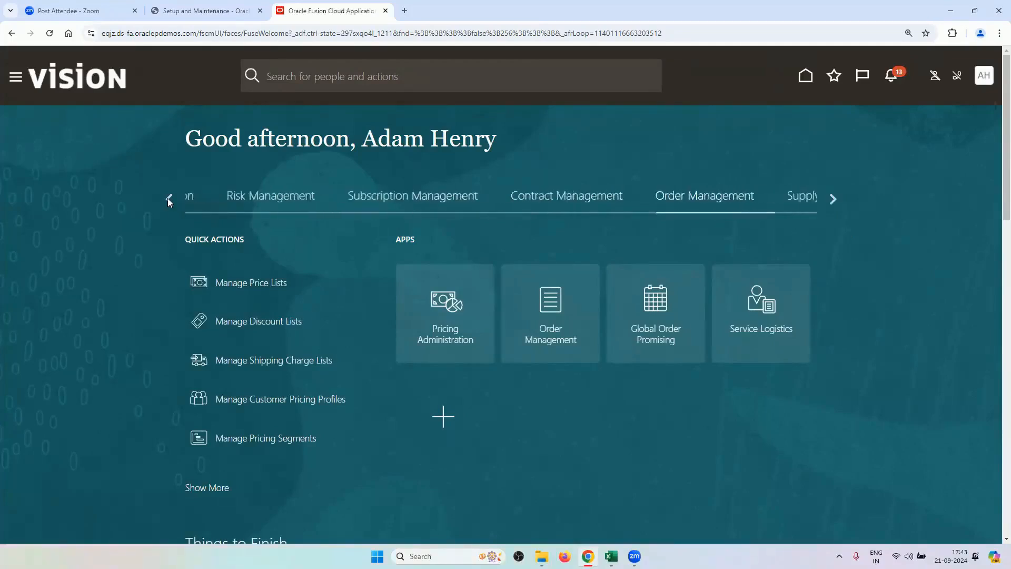
left_click(241, 204)
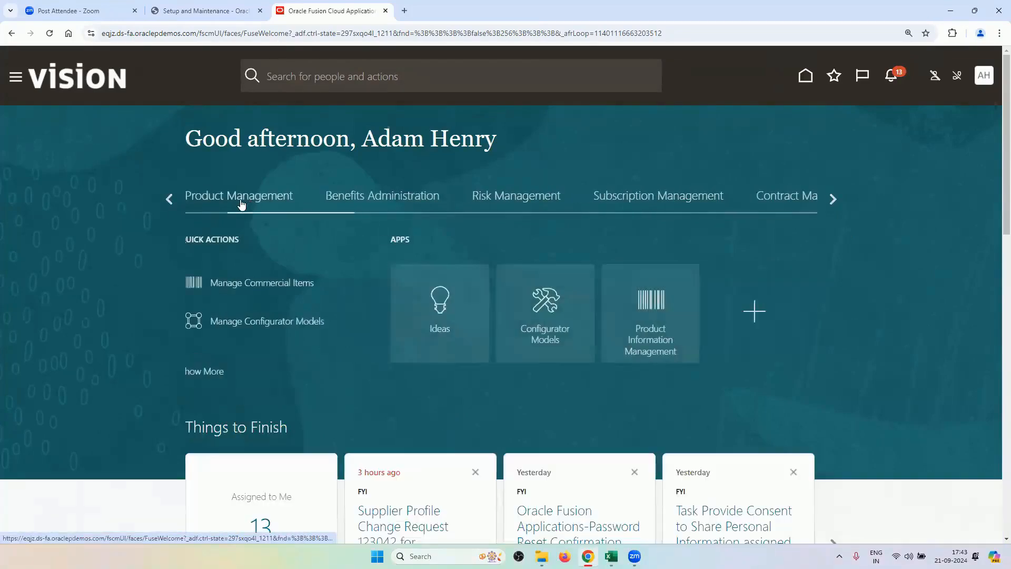
left_click(664, 330)
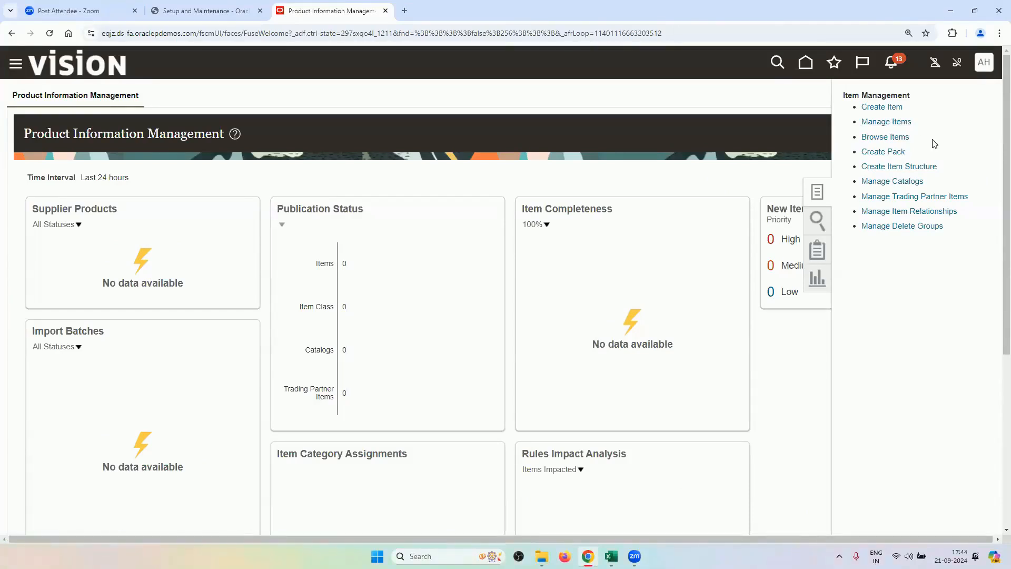
Search Manage Items by item class RV_ITEM_CLASS and widen the Item column to show full names.
left_click(887, 122)
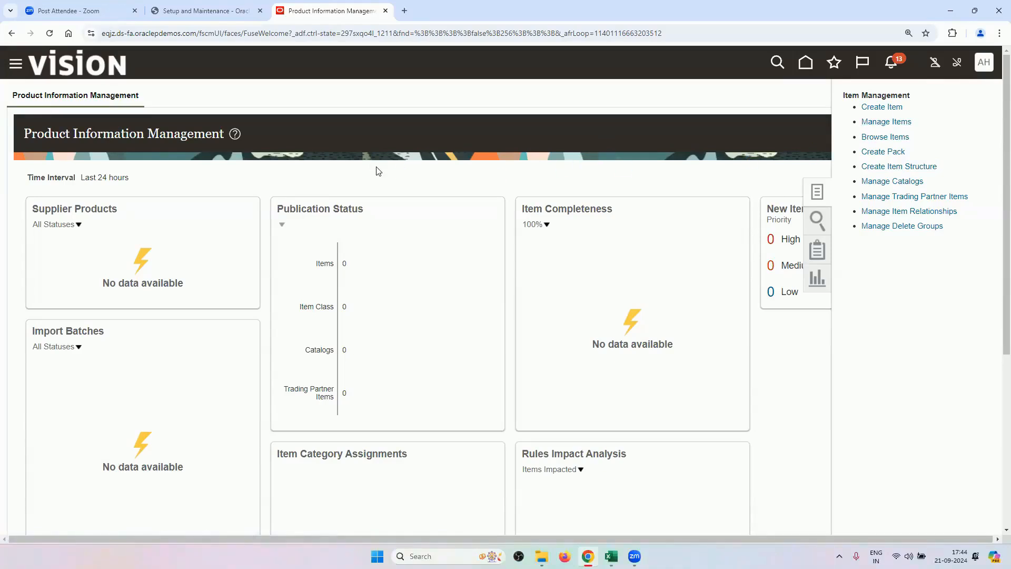
triple_click(204, 131)
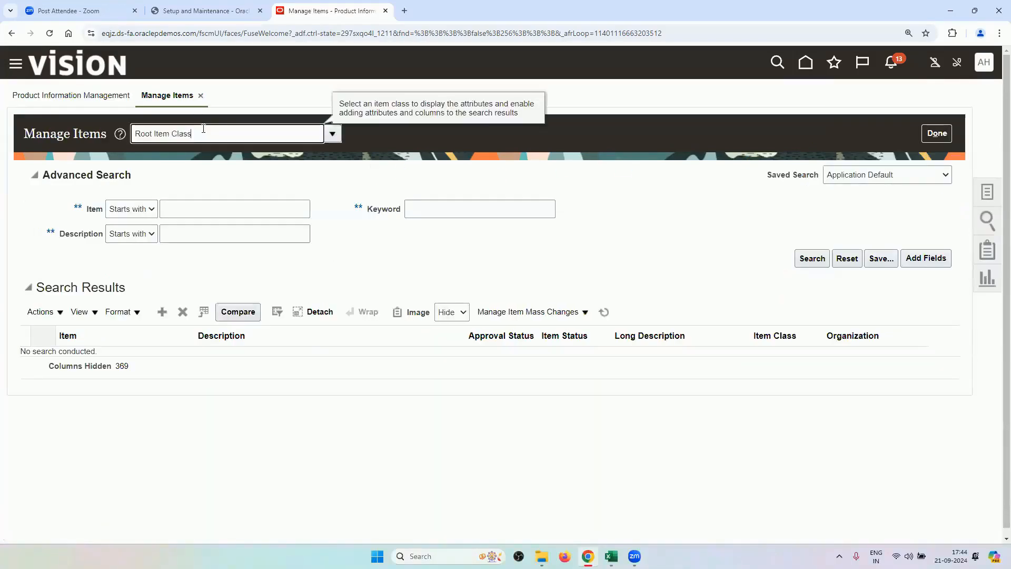
key("BackSpace")
type("RV_ITEM_CLASS")
left_click(278, 208)
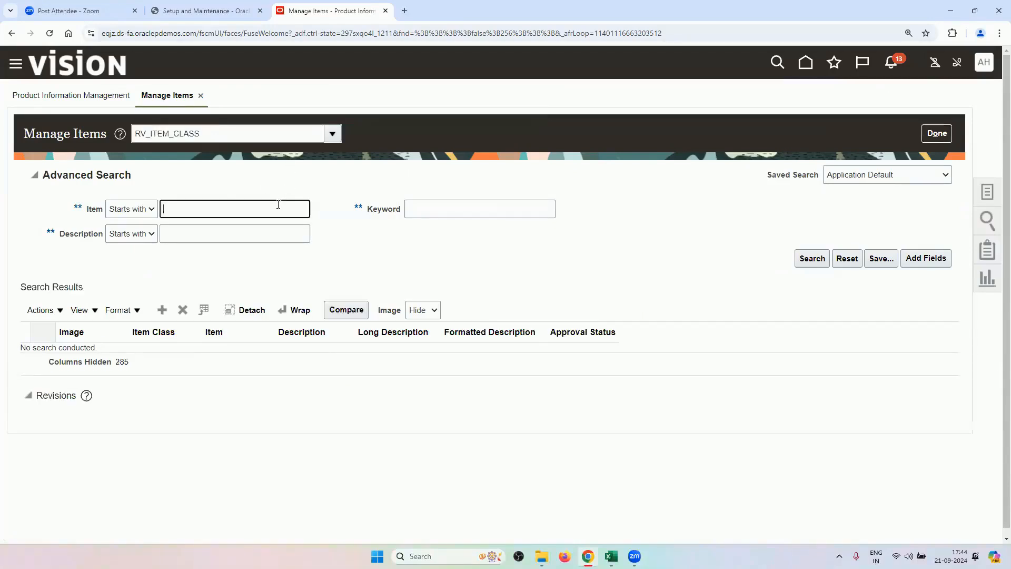
type("RV")
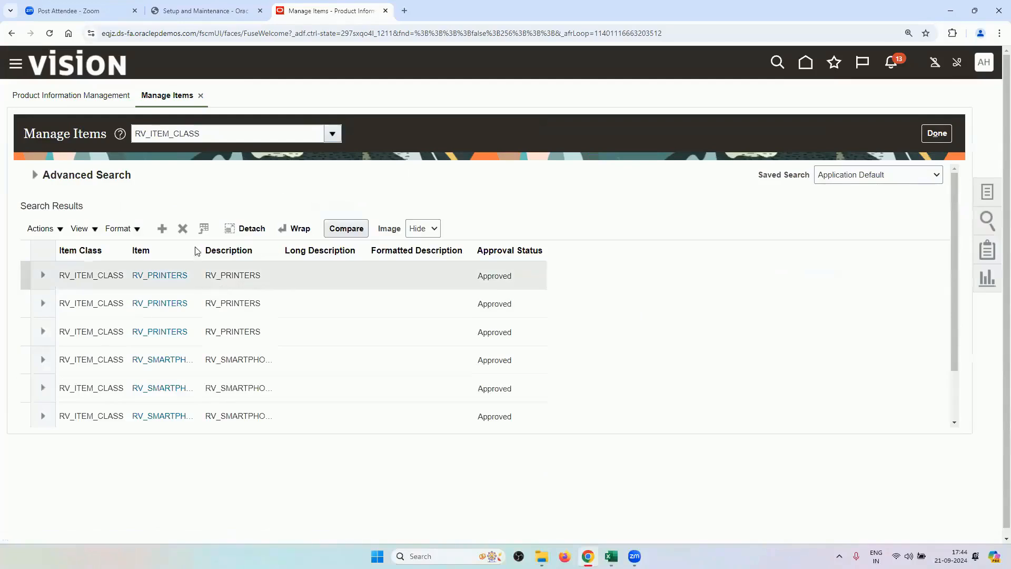
left_click_drag(197, 250, 376, 320)
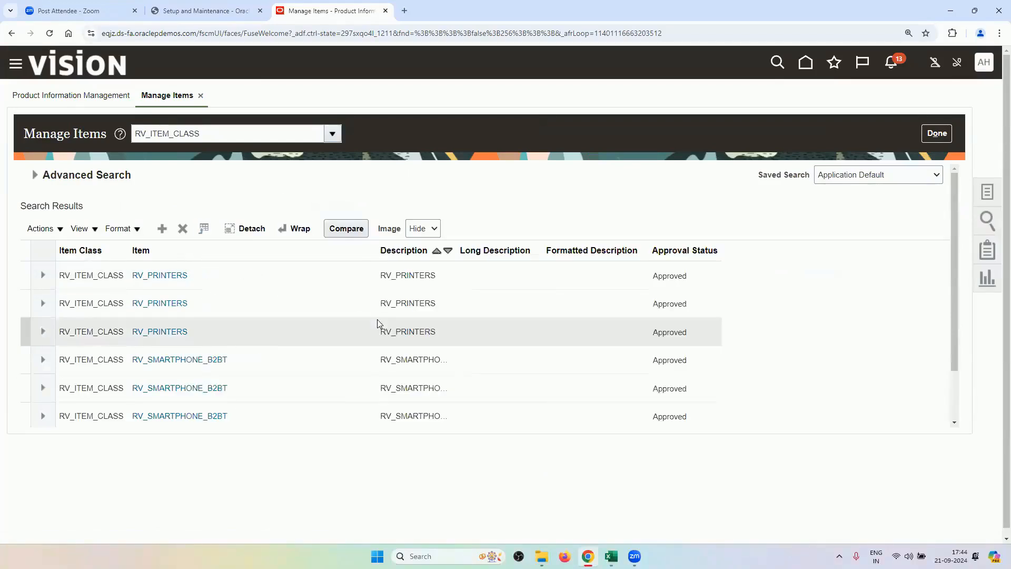
Open RV_SMARTPHONE_B2BT for editing and scroll to its Manufacturing organization specifications.
left_click(180, 362)
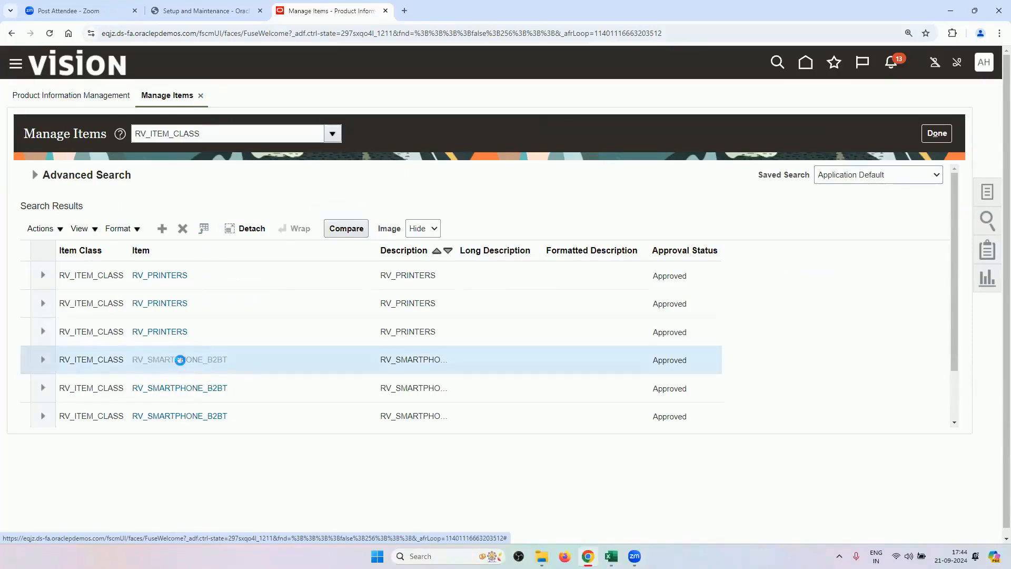
left_click(337, 228)
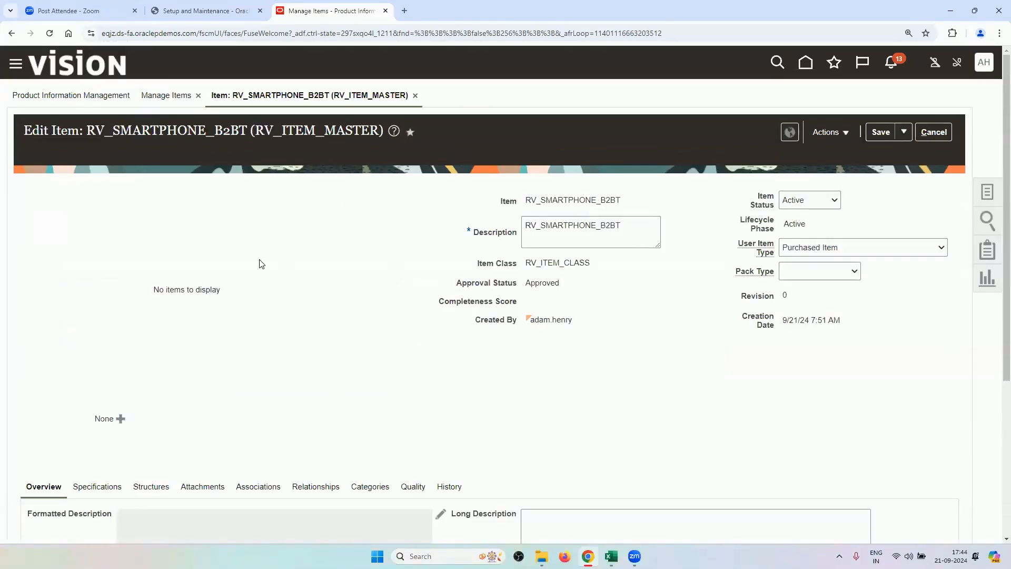
scroll(265, 262, "down", 2)
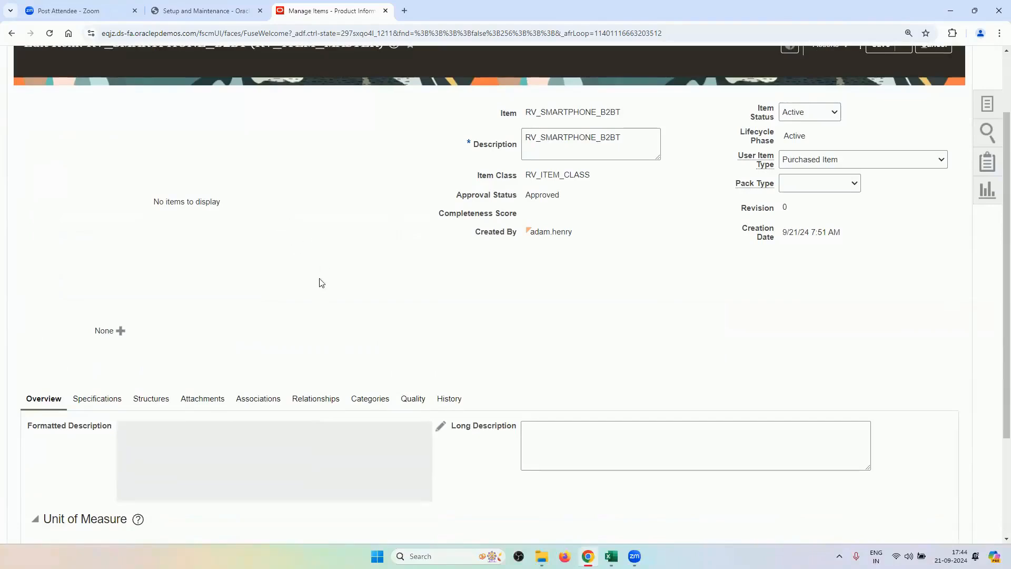
scroll(295, 271, "down", 3)
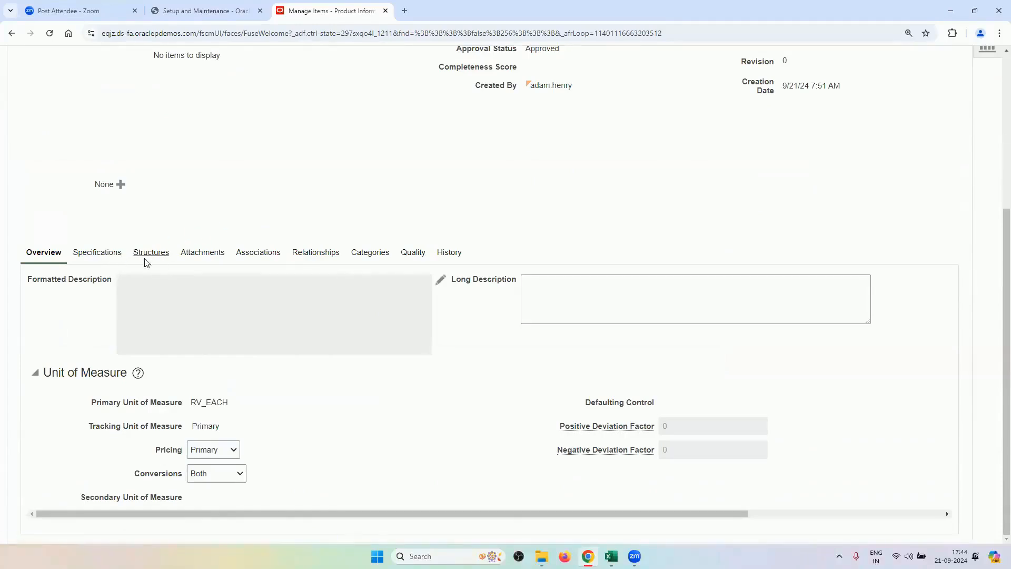
scroll(313, 187, "down", 3)
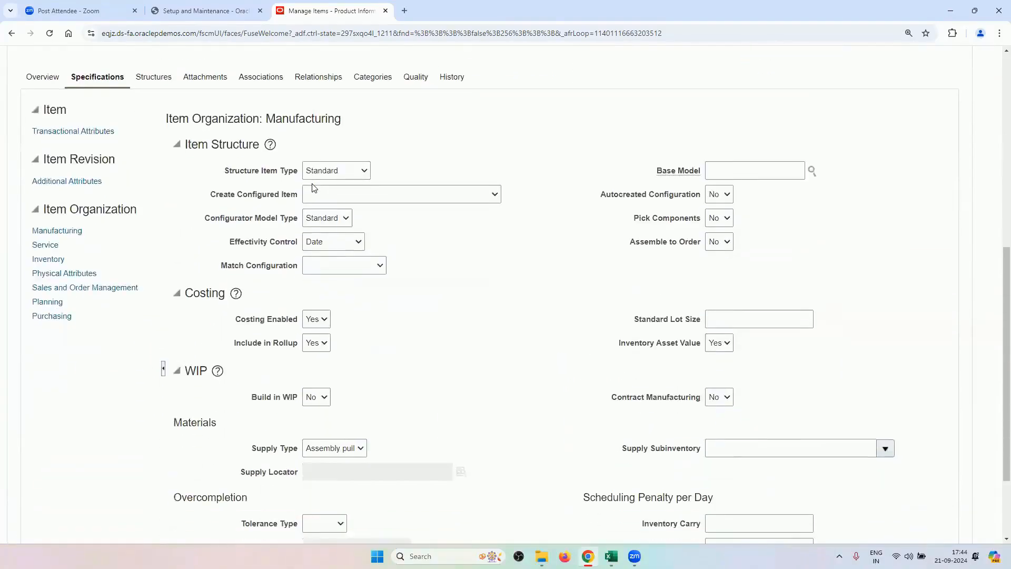
Review RV_SMARTPHONE_B2BT's Sales and Order Management attributes and organization associations, then cancel without saving.
left_click(76, 291)
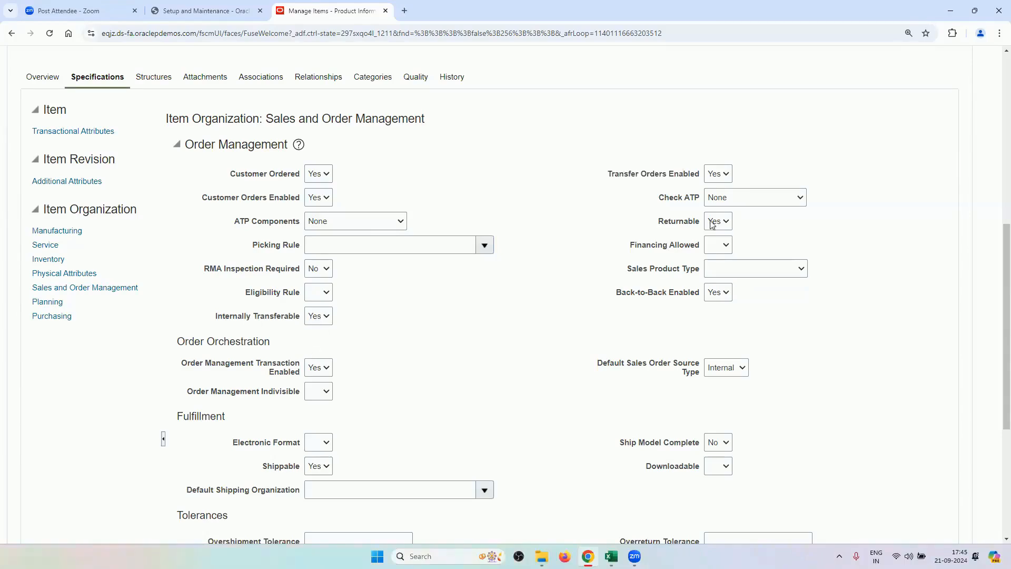
scroll(499, 282, "down", 3)
scroll(327, 241, "up", 5)
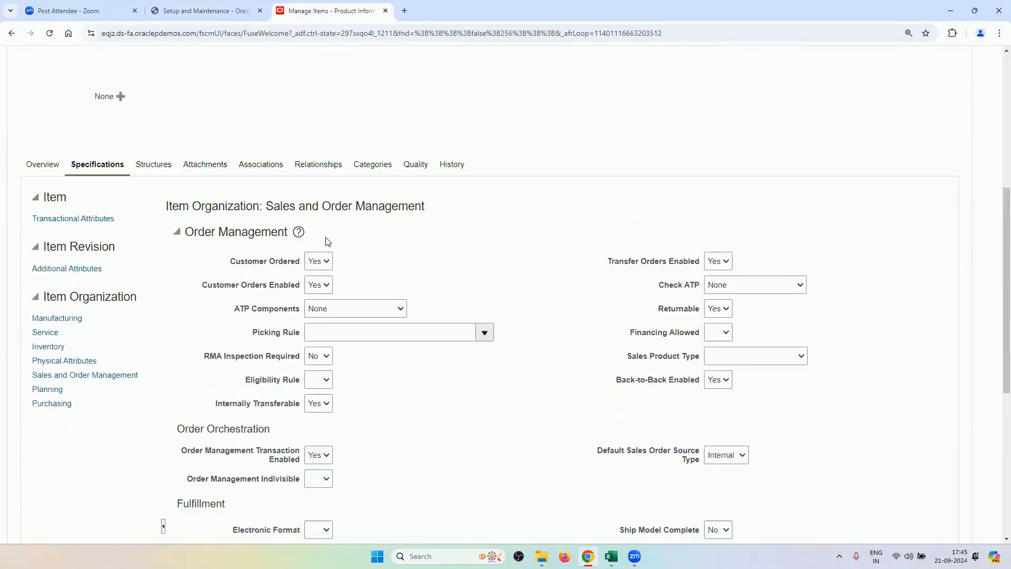
scroll(470, 434, "down", 2)
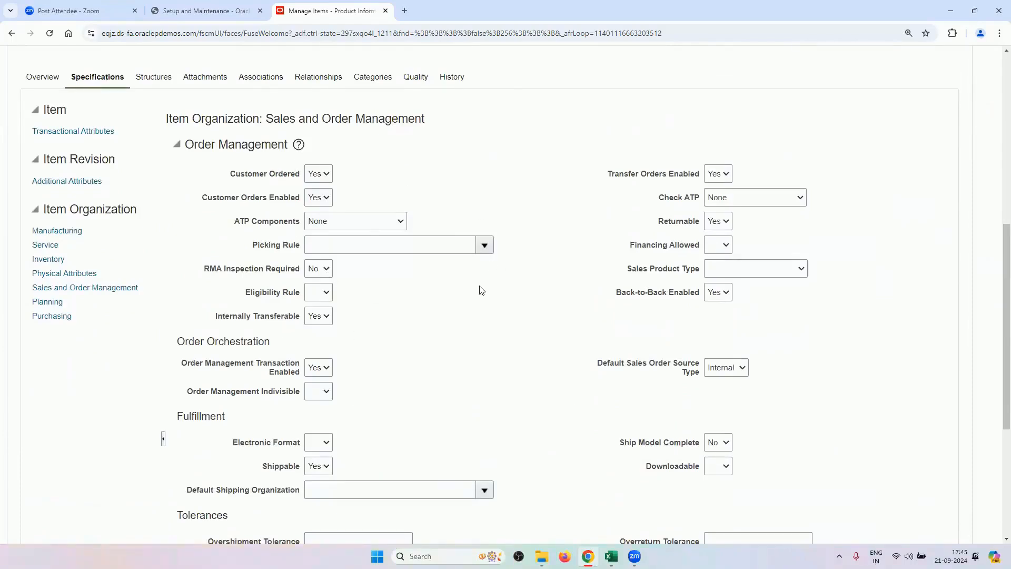
scroll(328, 241, "up", 2)
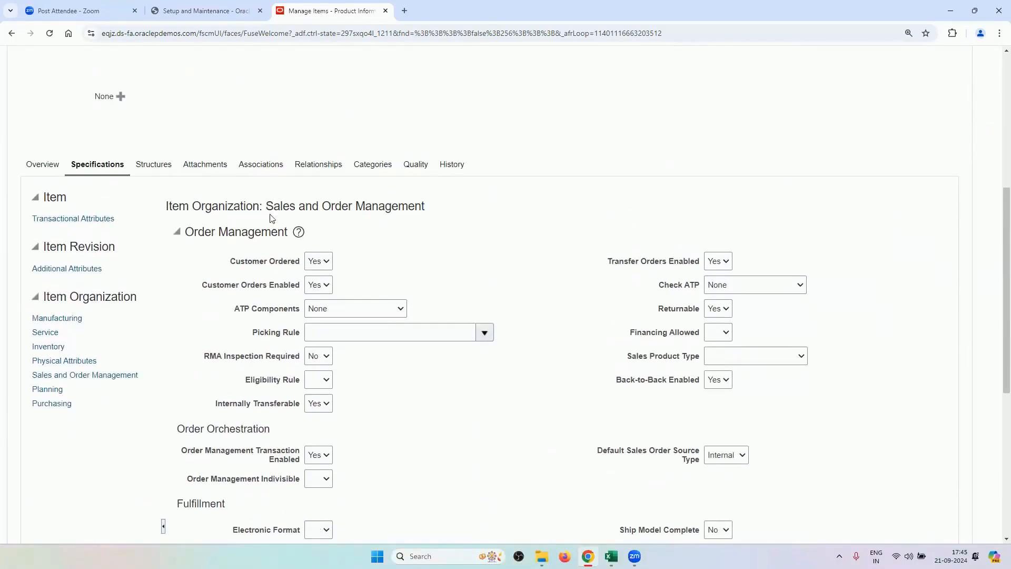
left_click(262, 165)
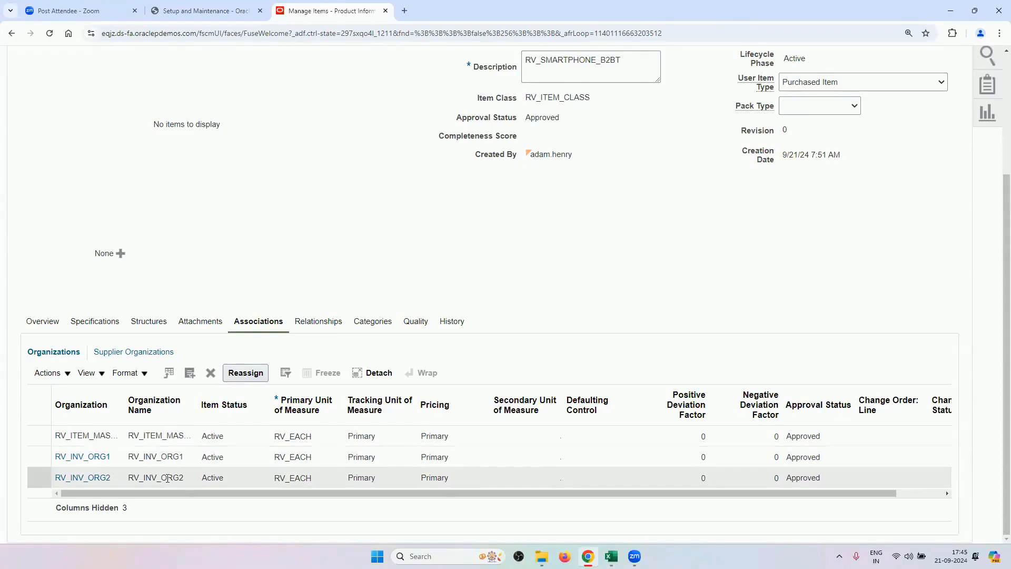
scroll(712, 311, "up", 3)
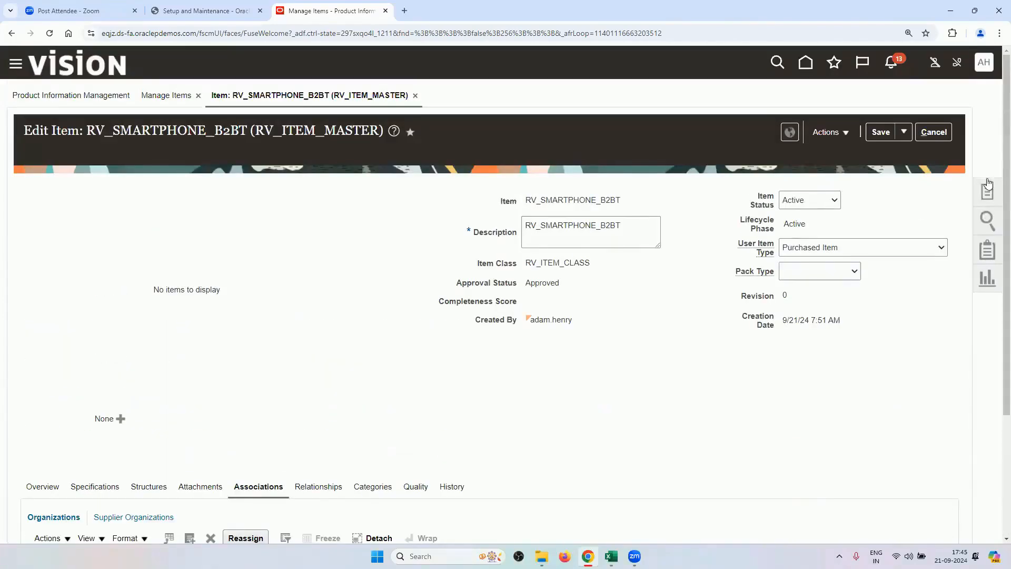
left_click(944, 139)
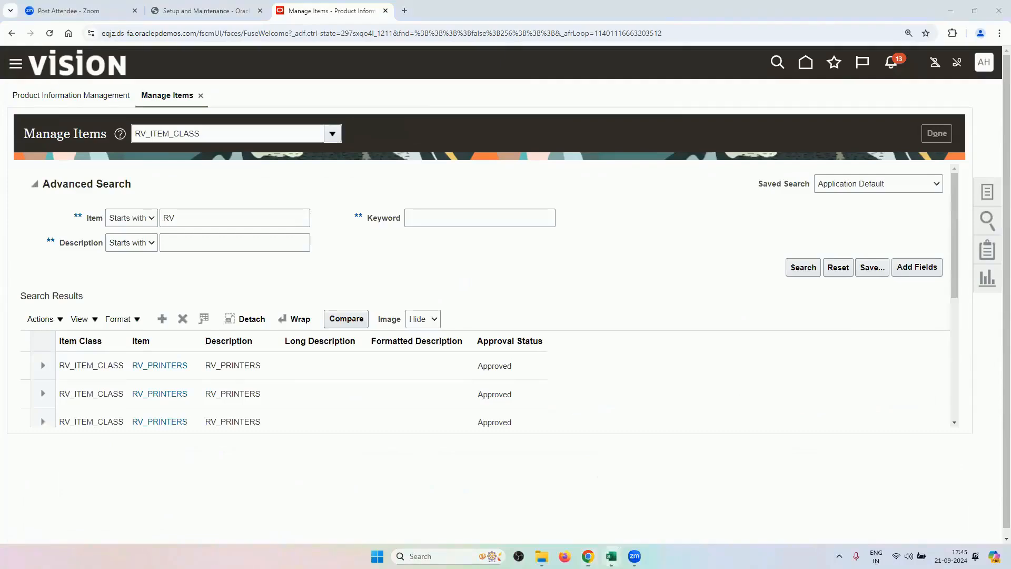
Copy the Manage Operational Attributes Groups task from checklist cell A4 and return to Oracle Fusion.
mouse_move(611, 556)
left_click(583, 513)
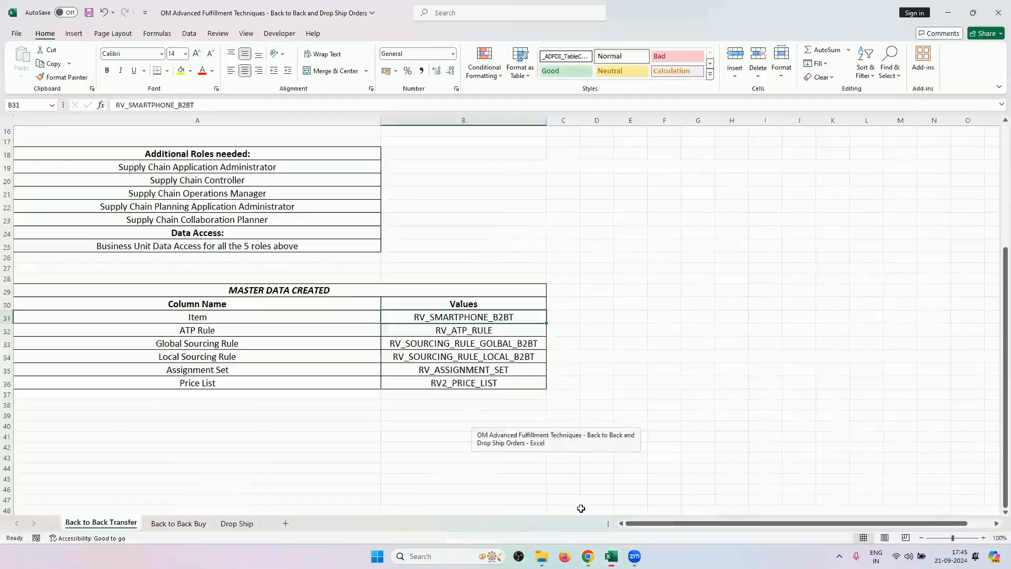
scroll(499, 402, "up", 5)
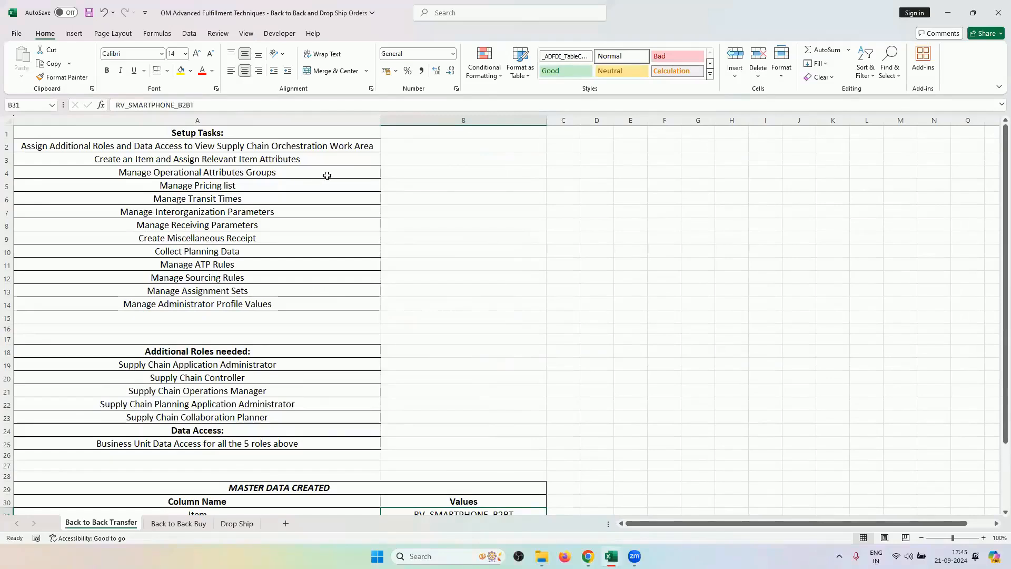
left_click(316, 163)
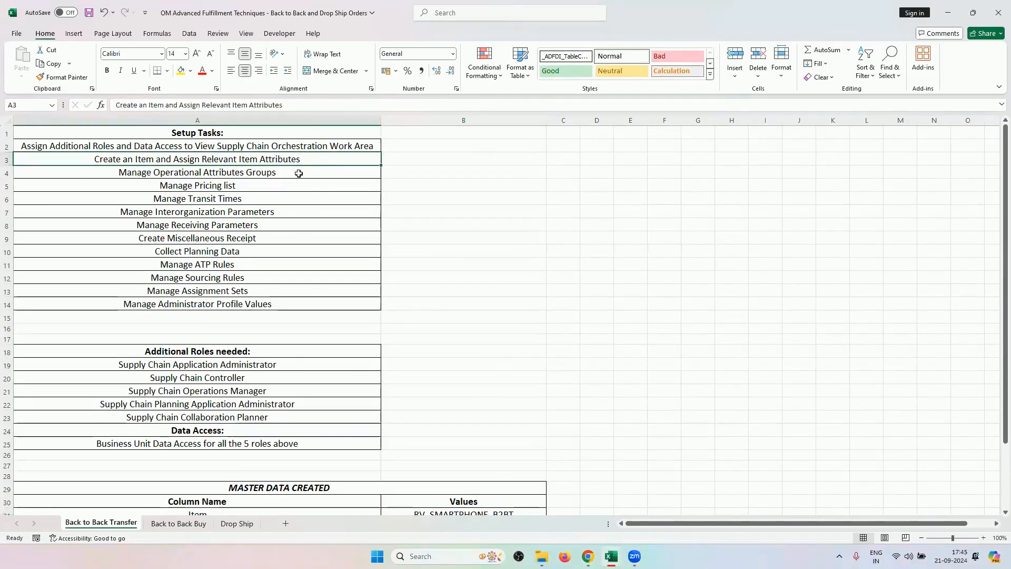
left_click(298, 173)
key("ctrl+c")
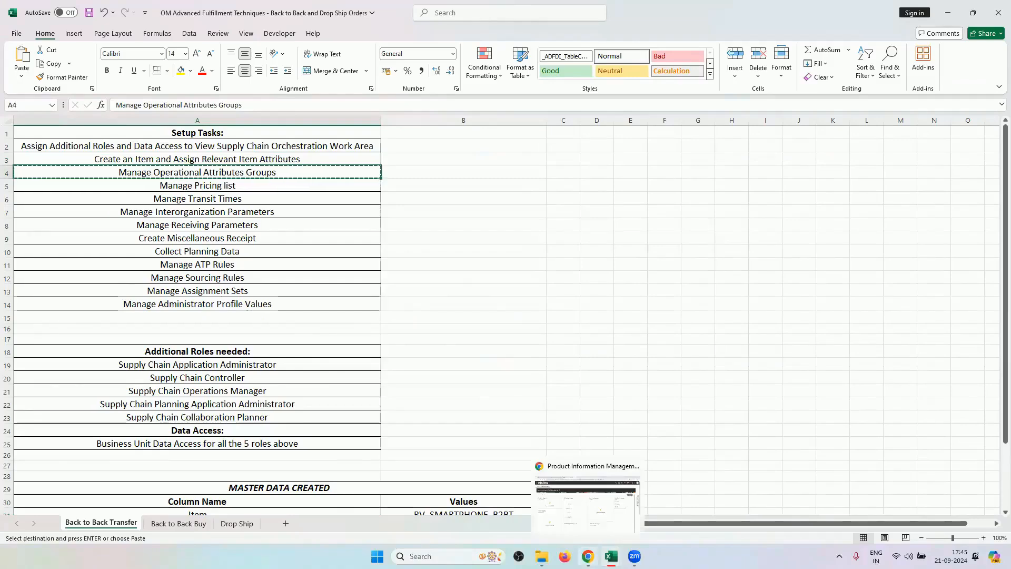
left_click(587, 502)
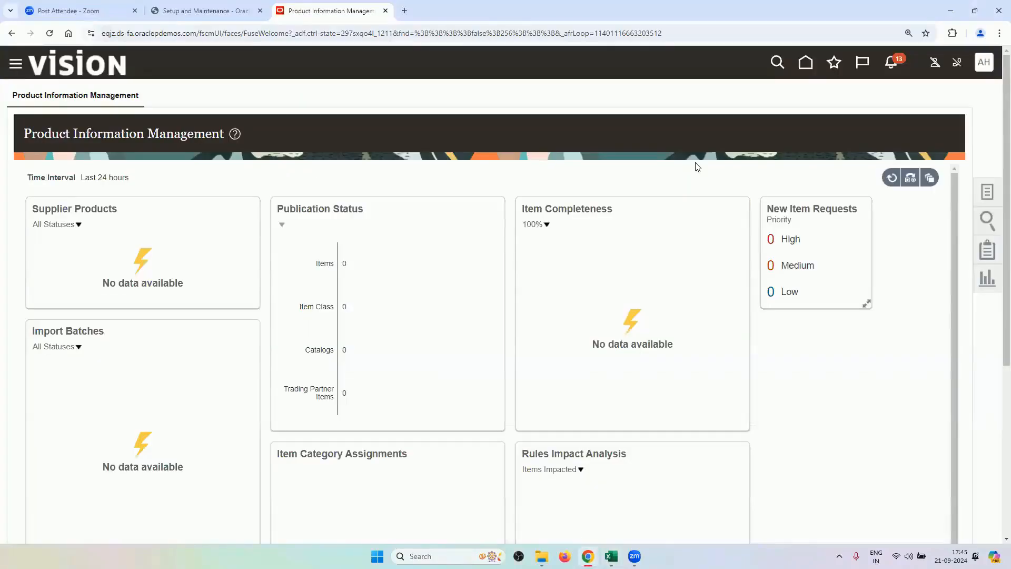
In Setup and Maintenance, search Product Management tasks for Manage Operational Attributes Groups and open it.
left_click(982, 63)
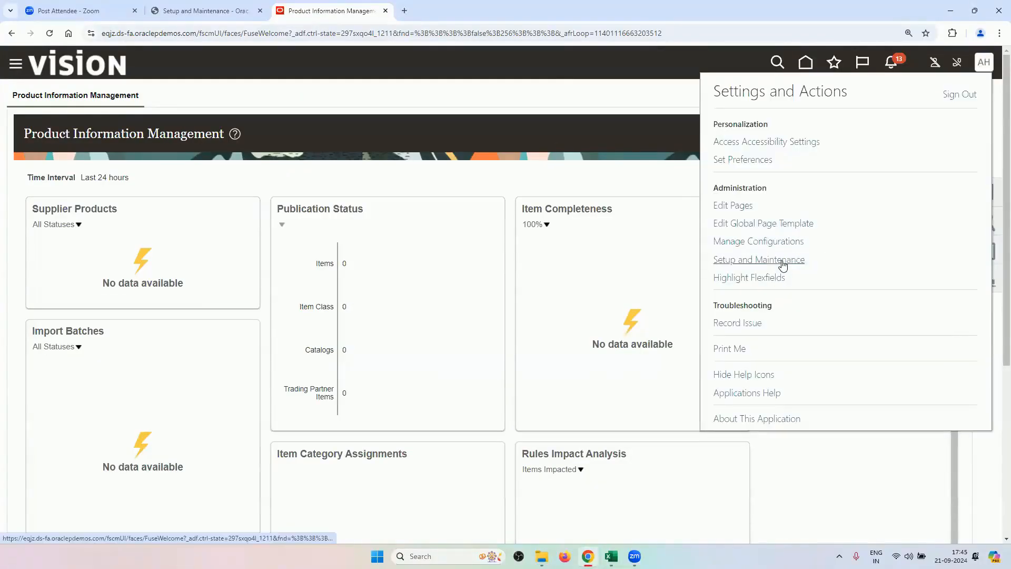
left_click(782, 263)
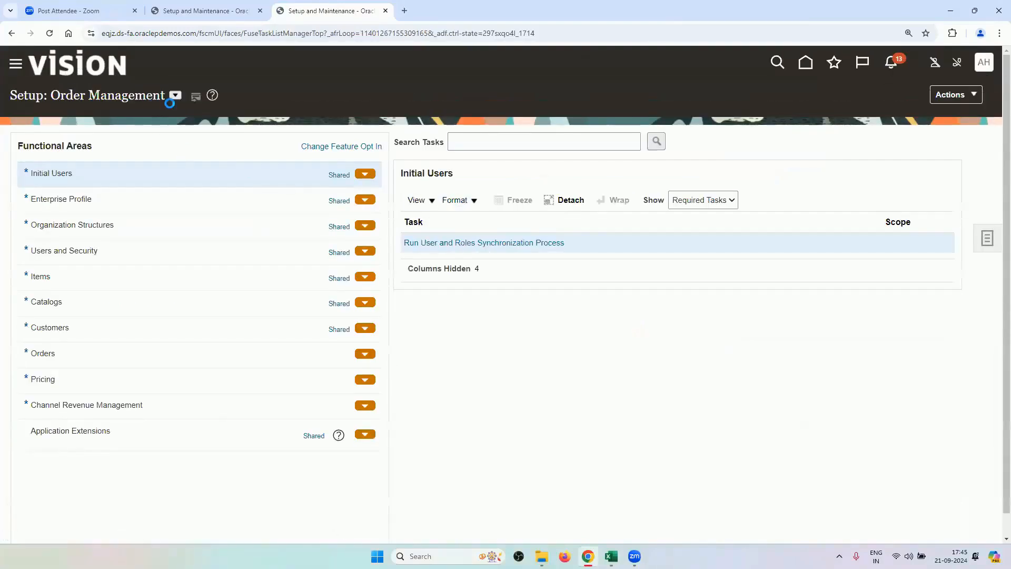
left_click(174, 96)
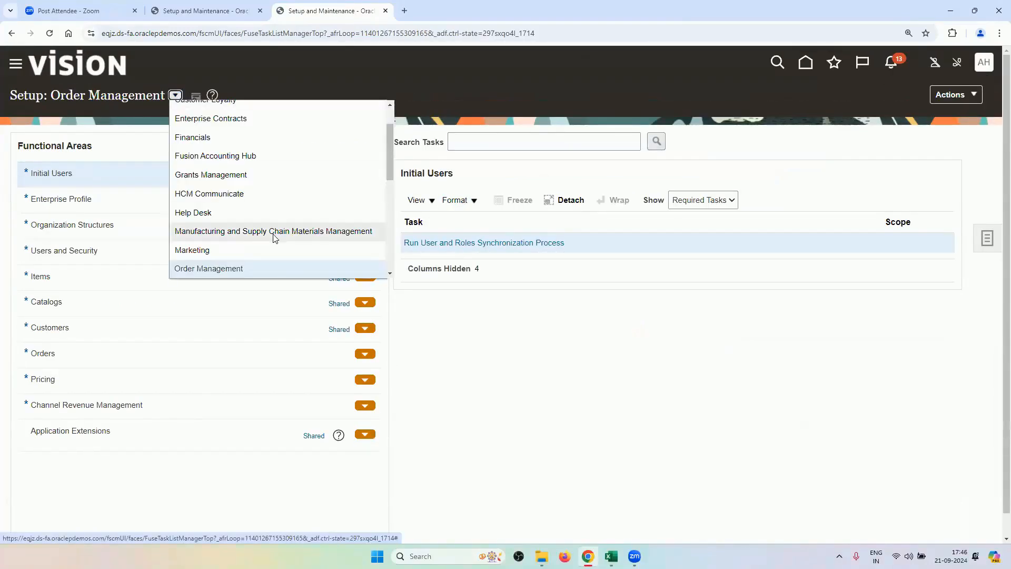
scroll(274, 238, "down", 3)
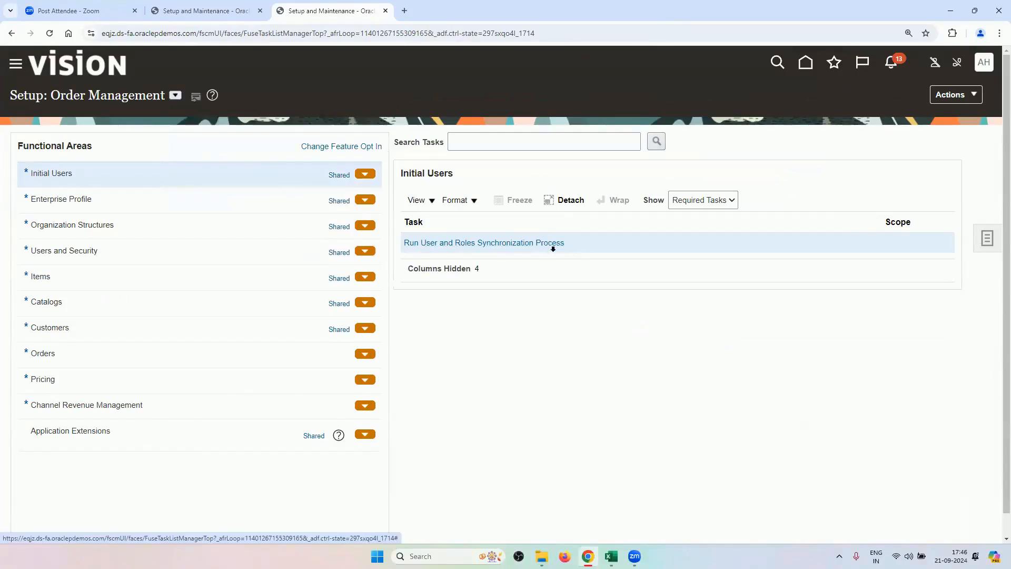
left_click(537, 146)
key("ctrl+v")
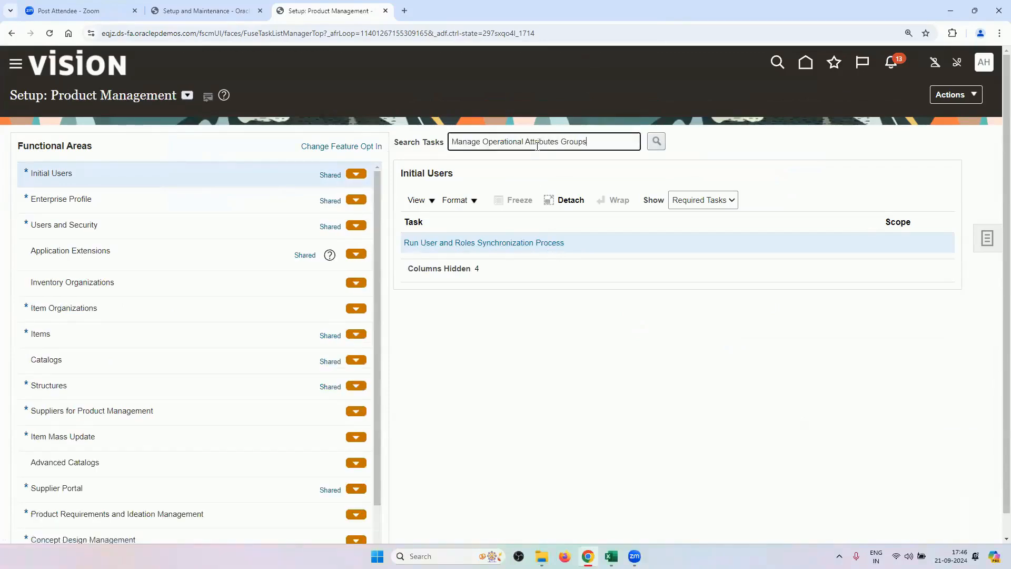
key("Return")
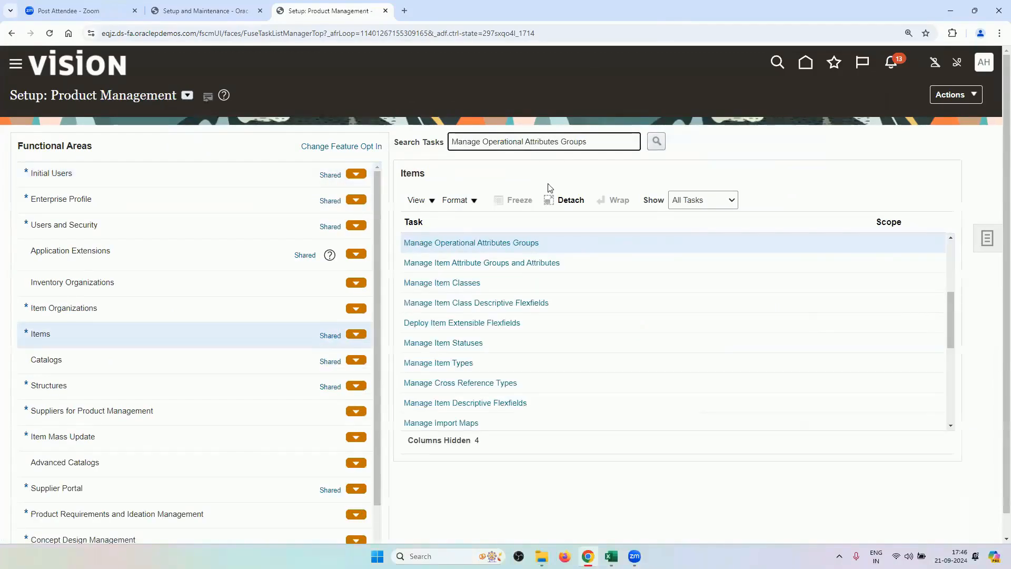
left_click(528, 244)
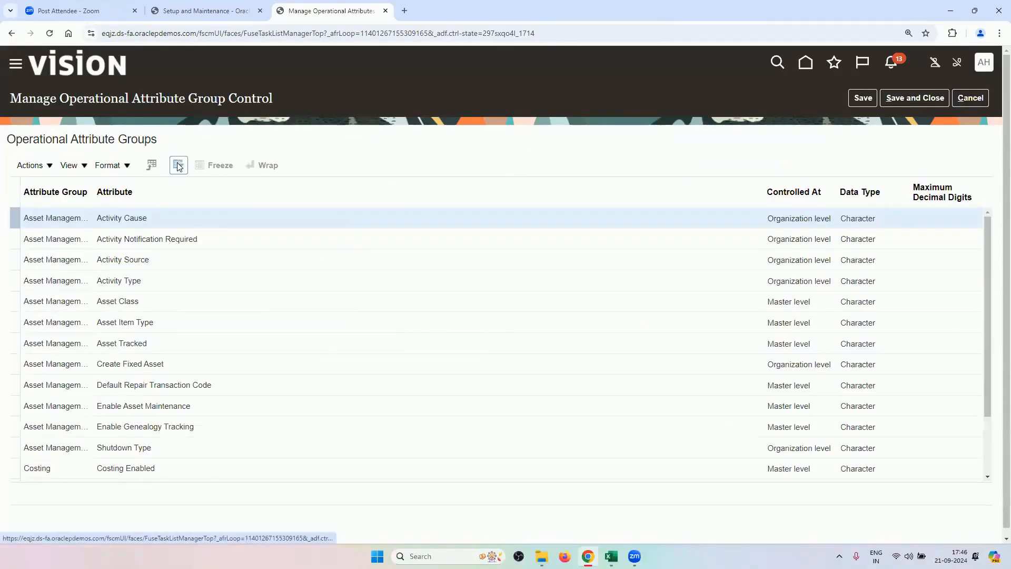
Filter the attribute table by BACK, then INTERN, and check the Internally Transferable attribute.
left_click(178, 165)
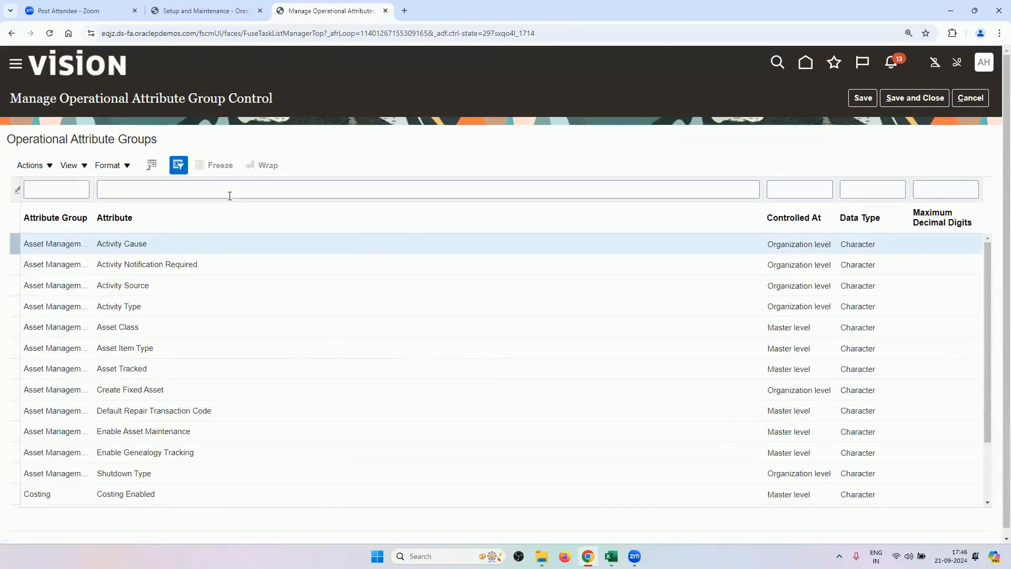
left_click(232, 191)
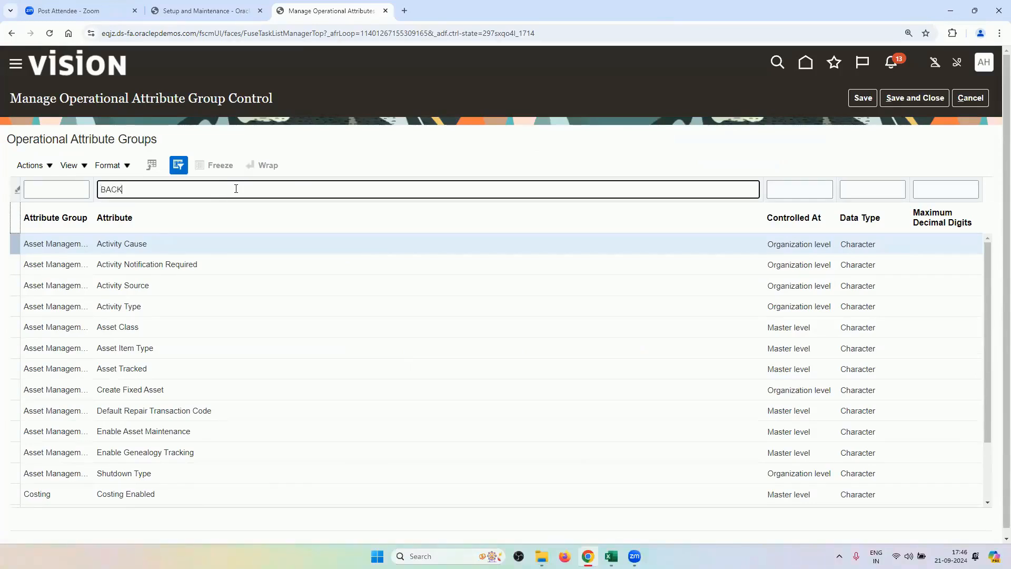
key("Return")
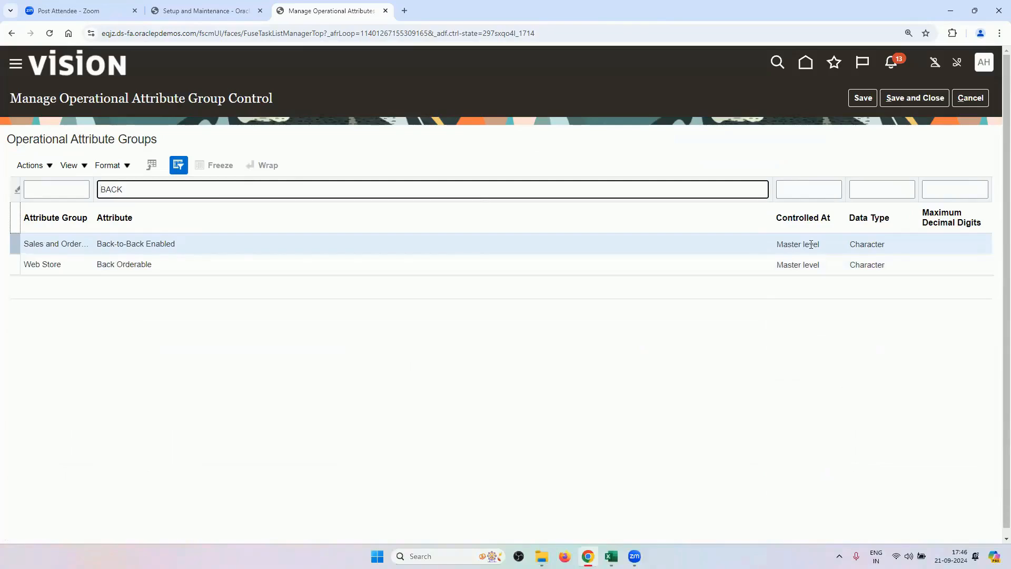
double_click(198, 188)
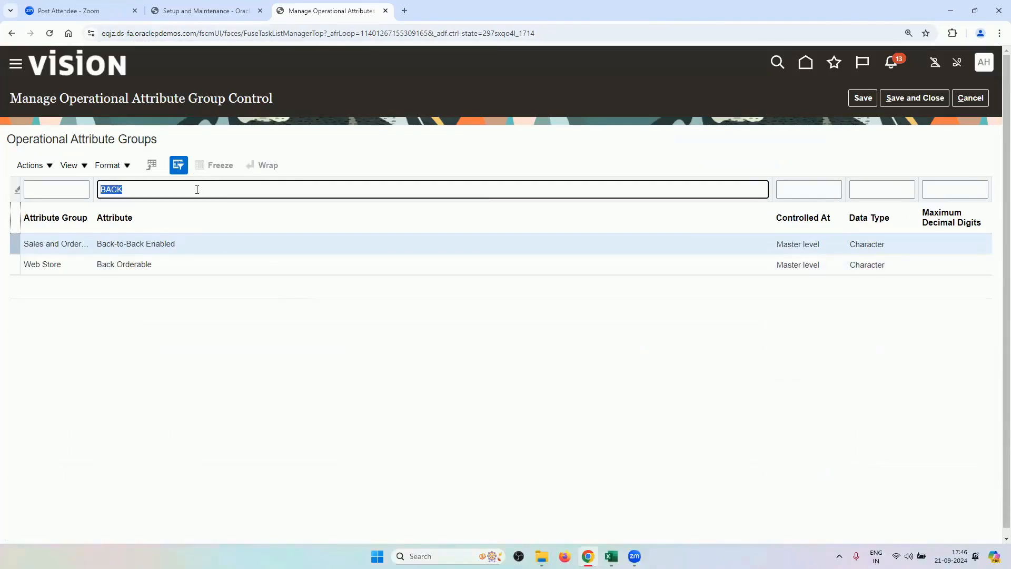
key("BackSpace")
type("INTERN")
key("Return")
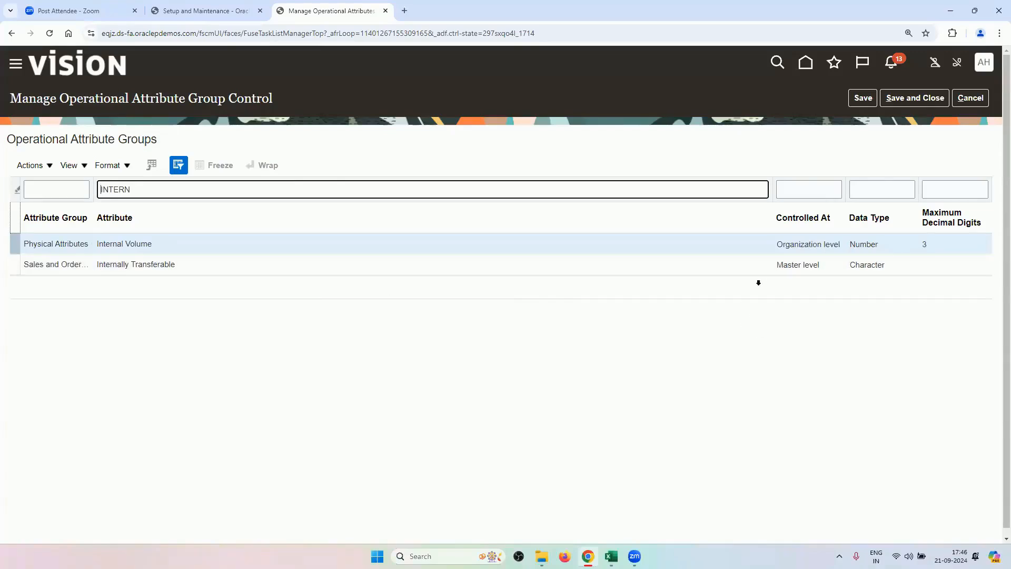
left_click(762, 261)
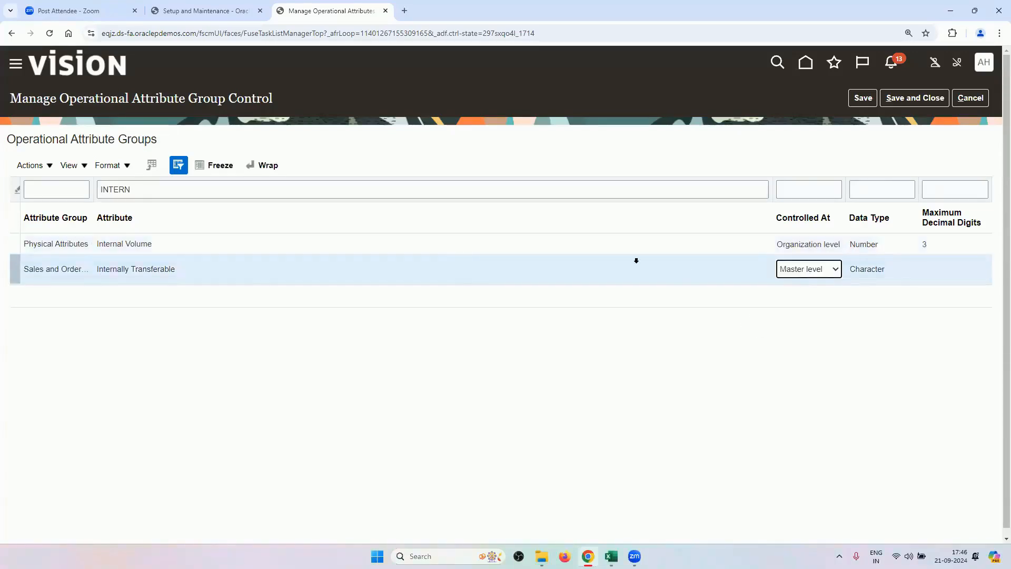
Filter by TRANSFER, confirm Transfer Orders Enabled is Master-controlled, and close without saving.
double_click(208, 192)
key("BackSpace")
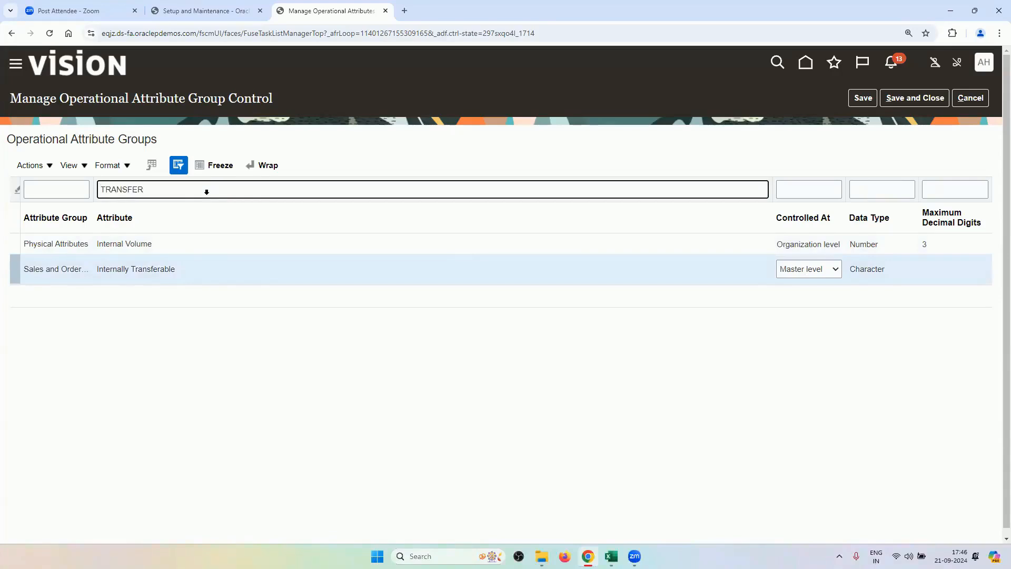
key("Return")
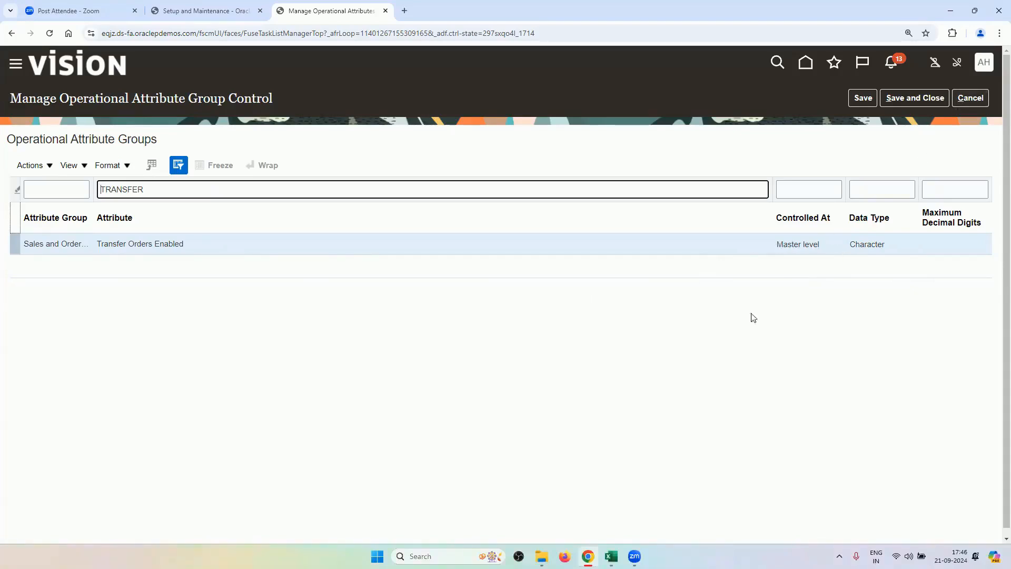
left_click(965, 99)
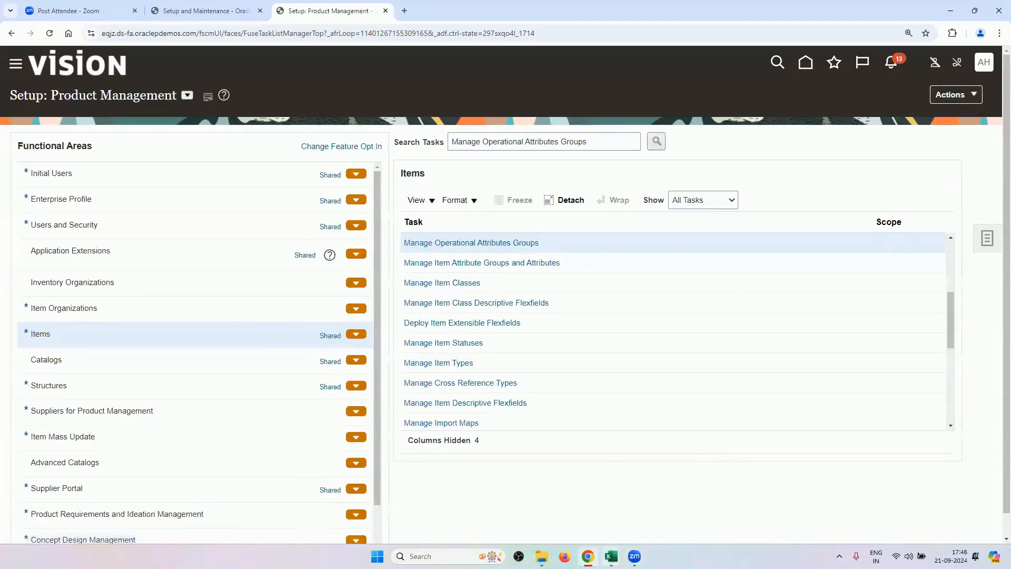
mouse_move(611, 556)
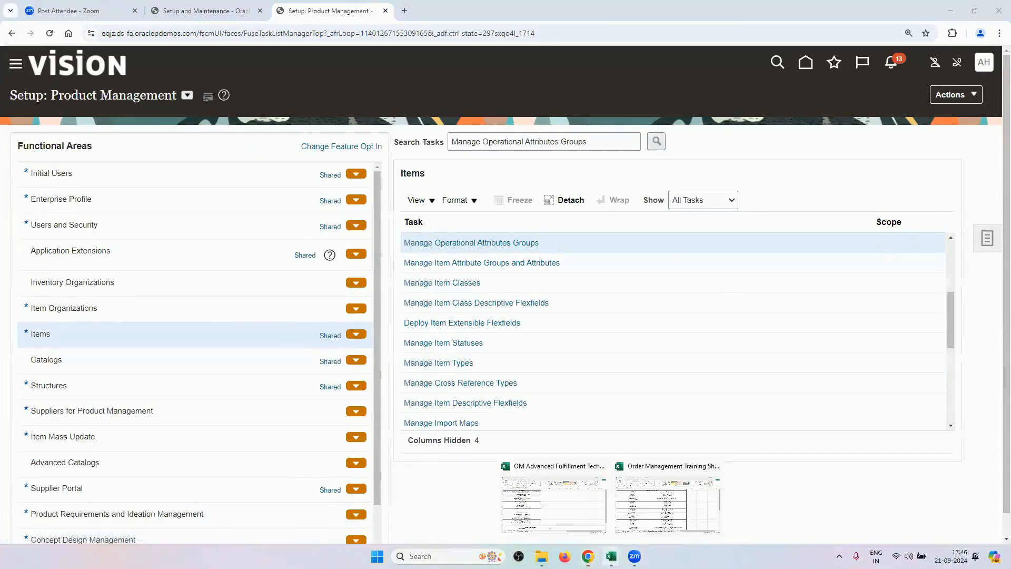
Open the 5.Pricing Setups sheet of the Order Management Training Sheet workbook.
left_click(552, 505)
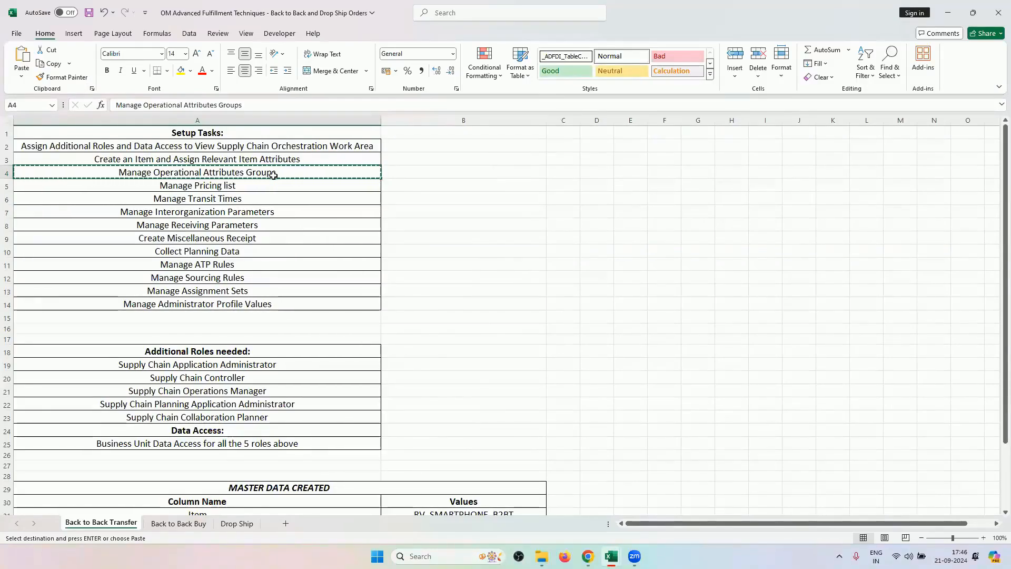
left_click(302, 182)
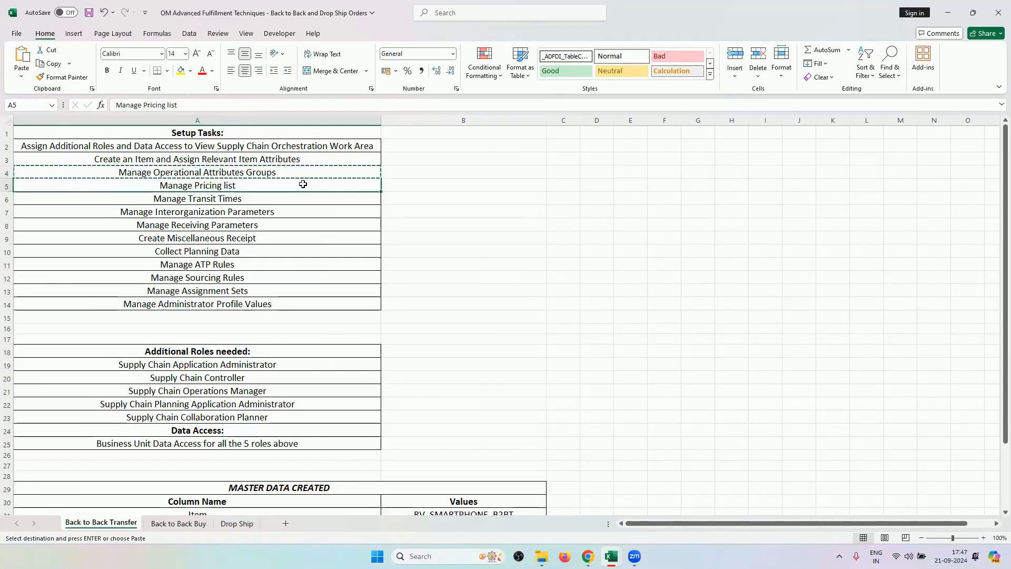
mouse_move(587, 556)
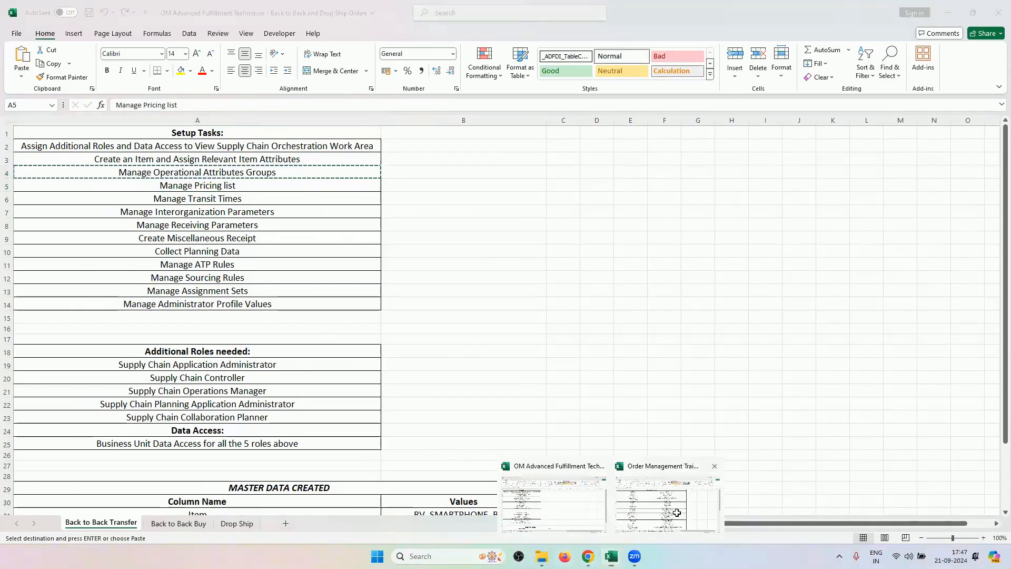
left_click(677, 512)
left_click(473, 523)
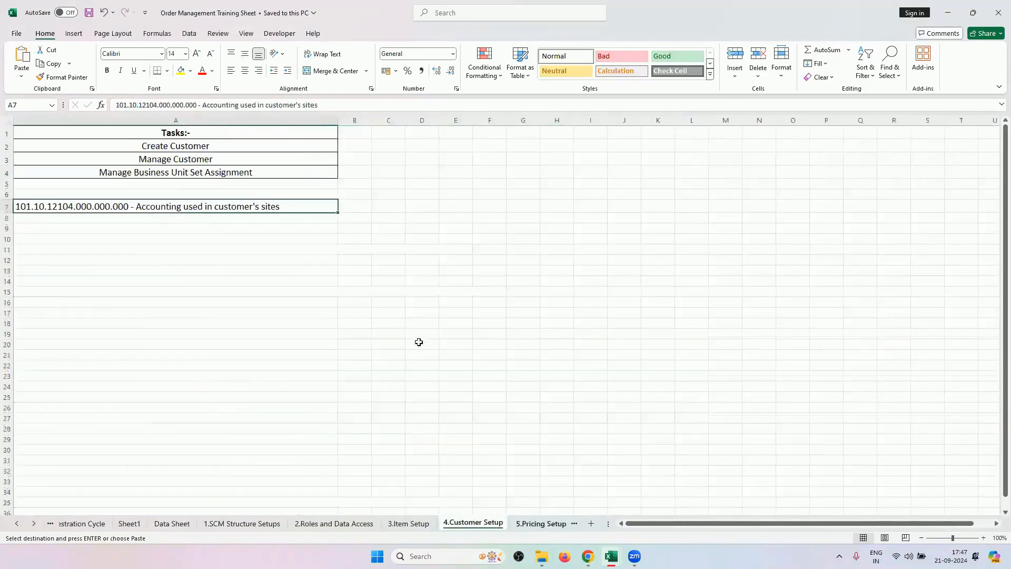
left_click(541, 523)
Review pricing tasks A2:A8, ending with Manage Pricing list, then return to the browser.
left_click_drag(257, 148, 266, 240)
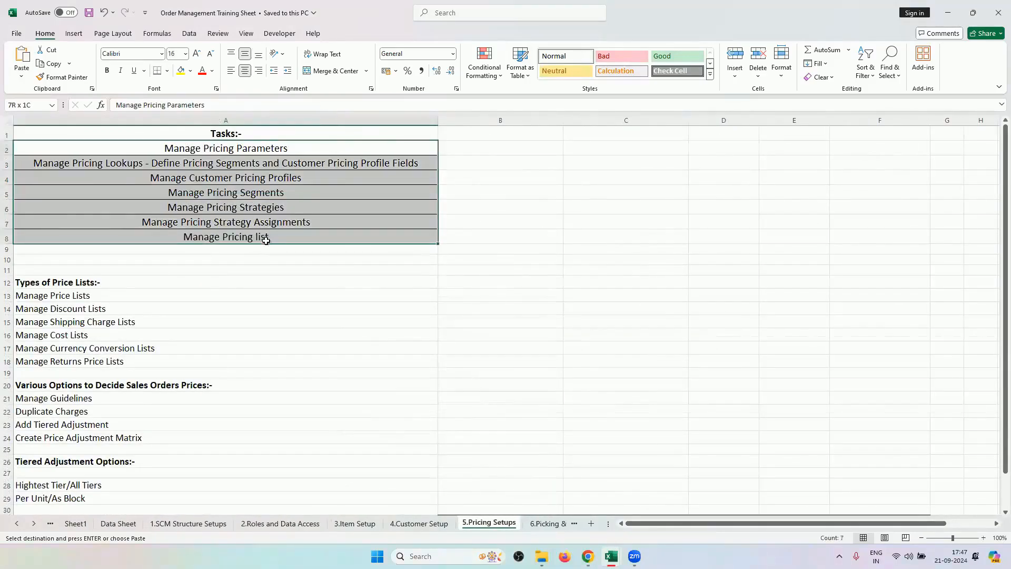
key("ctrl+v")
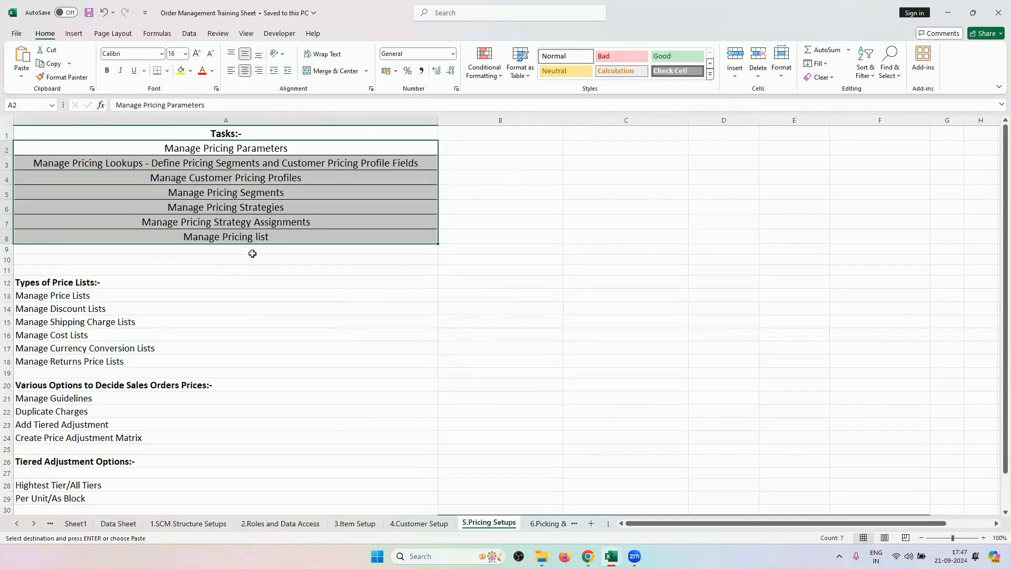
left_click(262, 237)
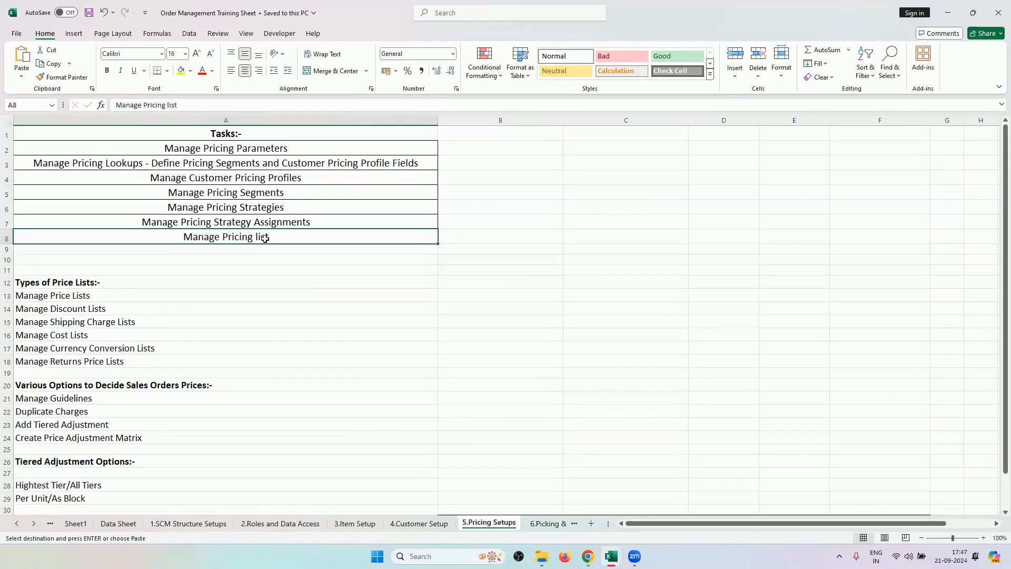
left_click_drag(283, 147, 293, 222)
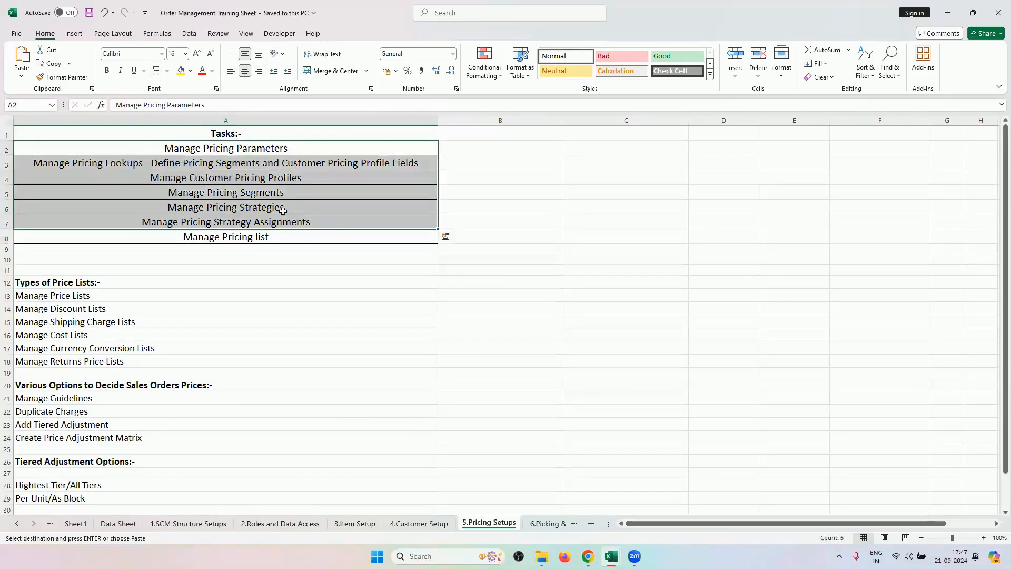
left_click(274, 242)
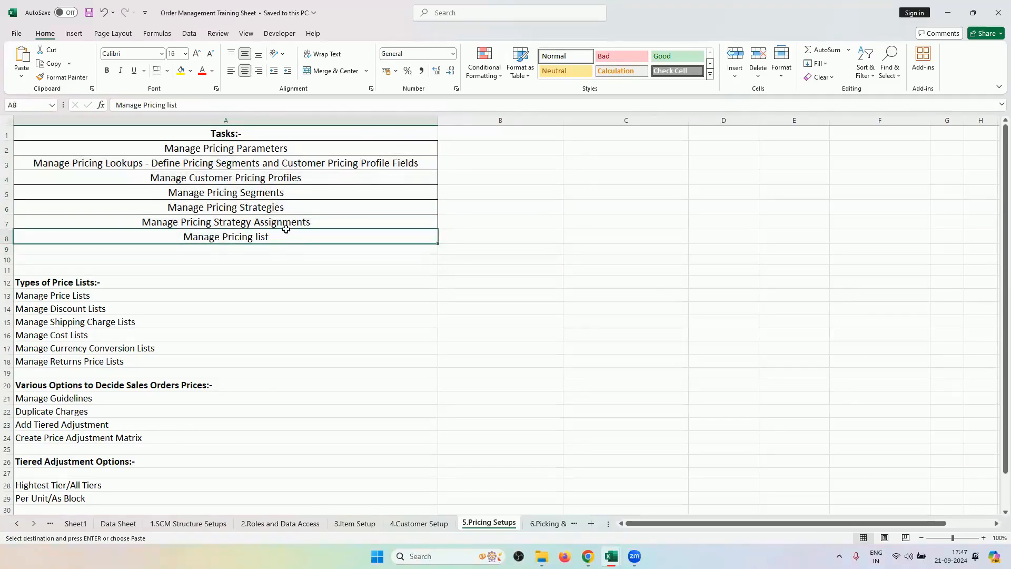
left_click(299, 209)
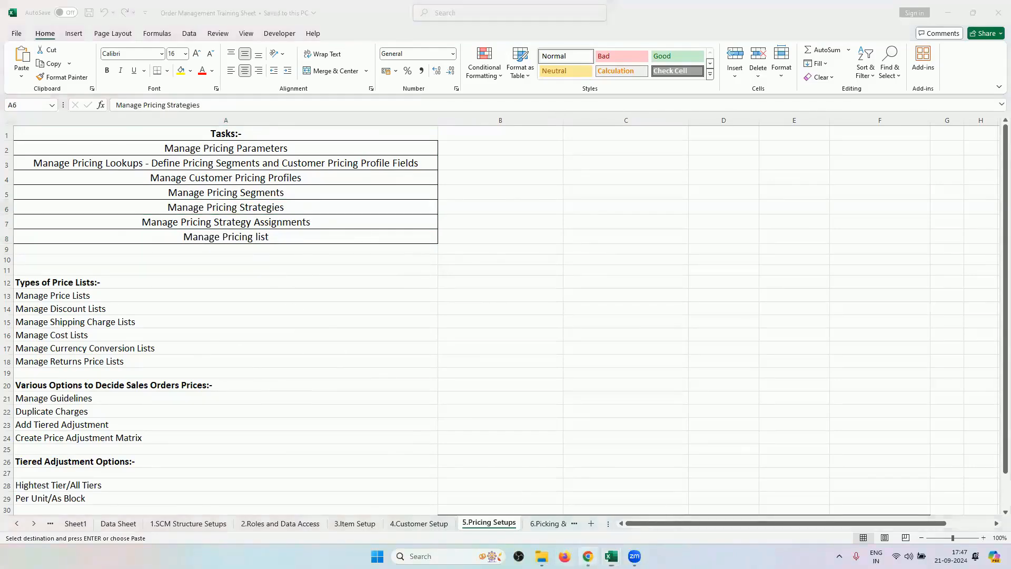
left_click(587, 556)
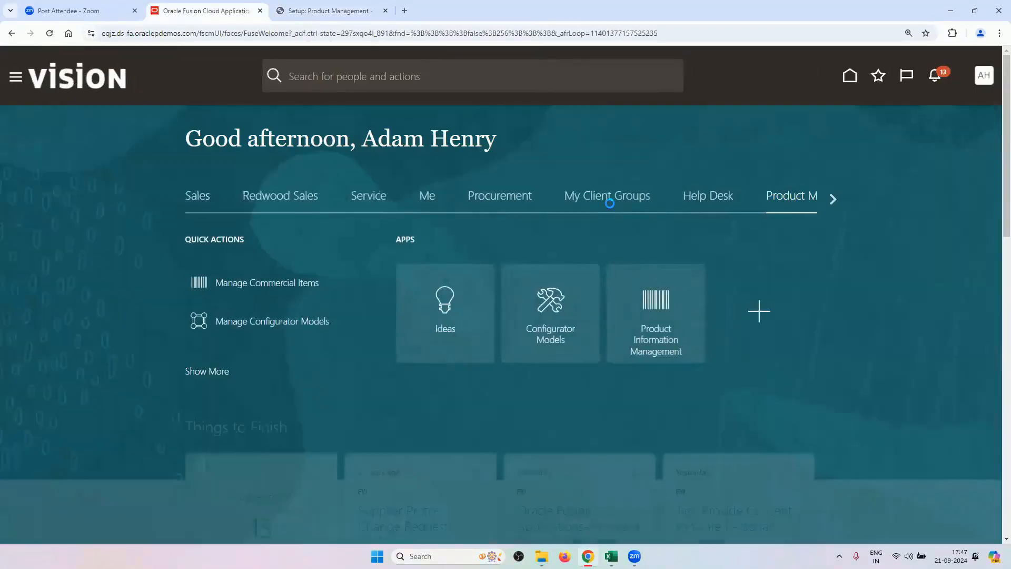
Open RV2_PRICE_LIST for editing from Pricing Administration in the Order Management work area.
left_click(831, 200)
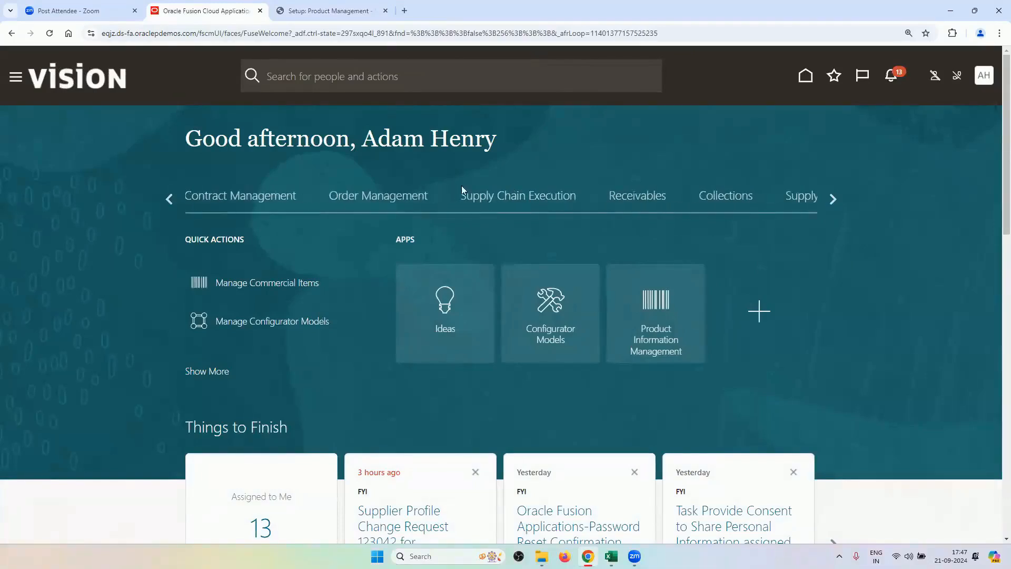
left_click(403, 198)
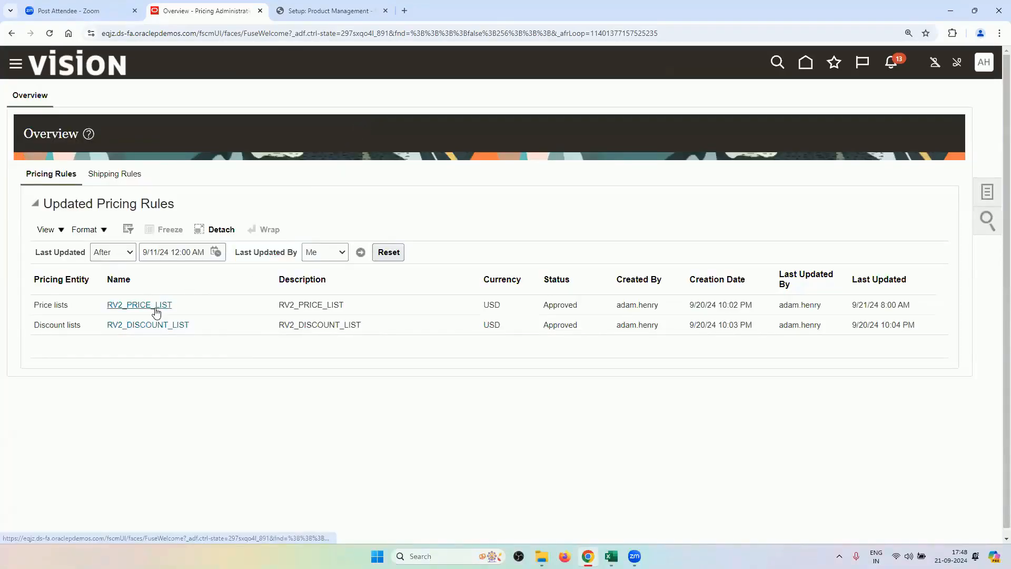
left_click(154, 312)
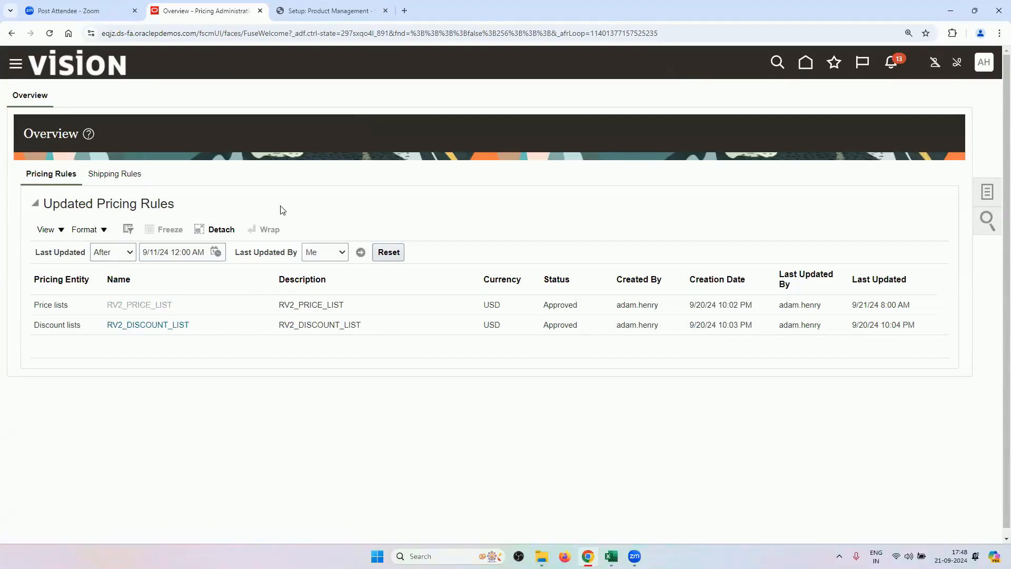
scroll(97, 289, "down", 1)
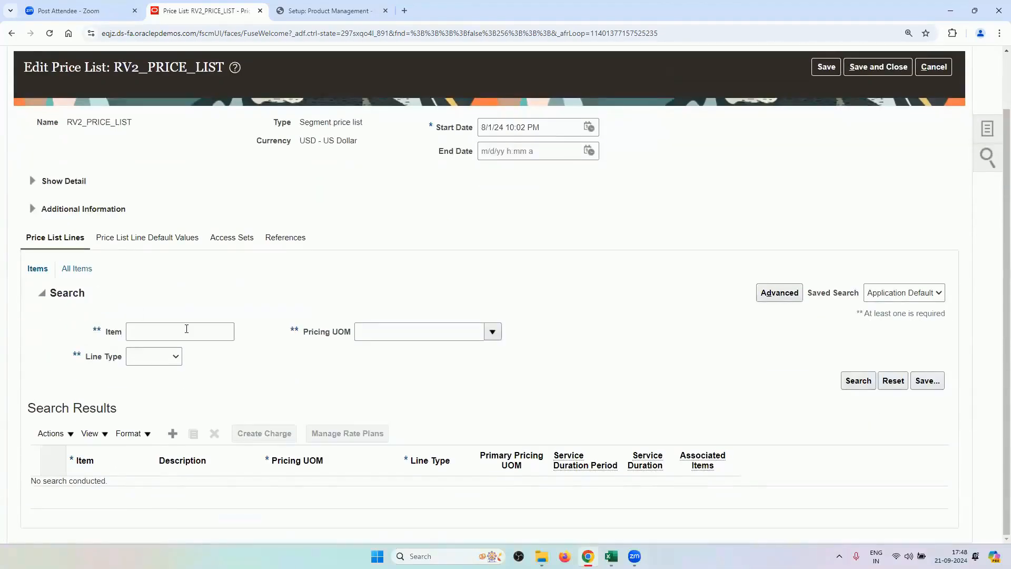
Search the RV2_PRICE_LIST lines with line type Buy.
left_click(166, 357)
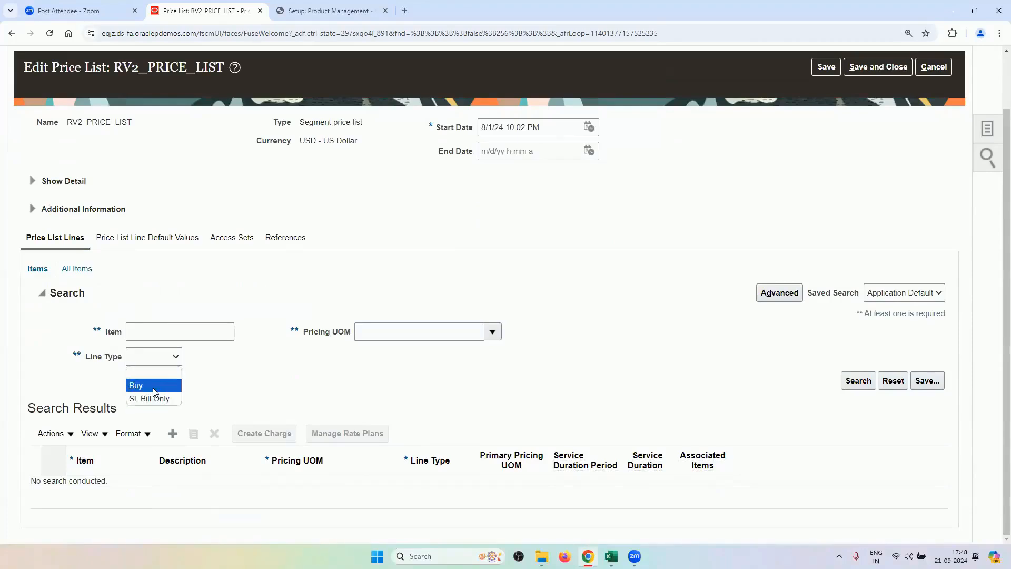
left_click(167, 384)
left_click(858, 380)
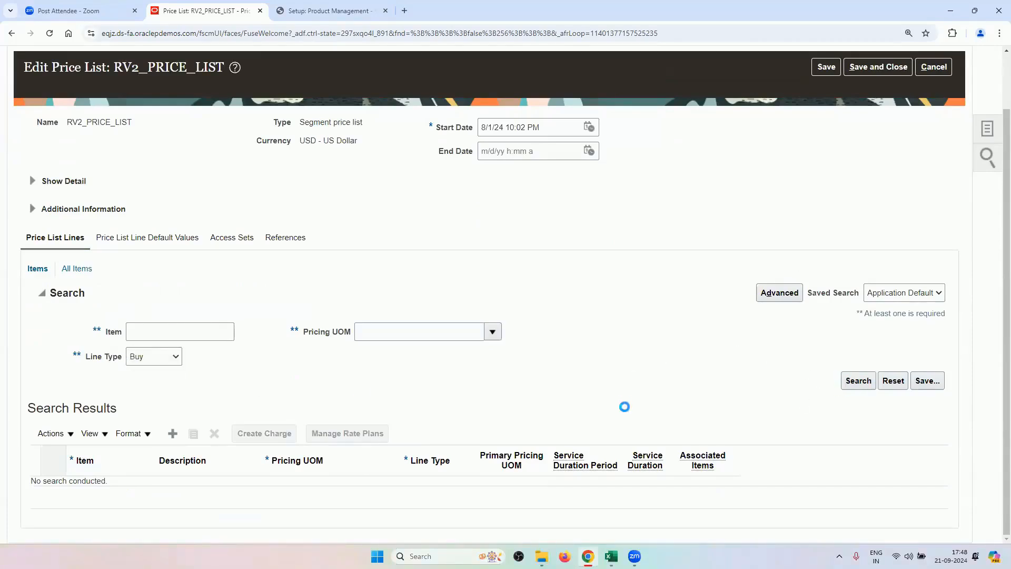
scroll(557, 265, "down", 3)
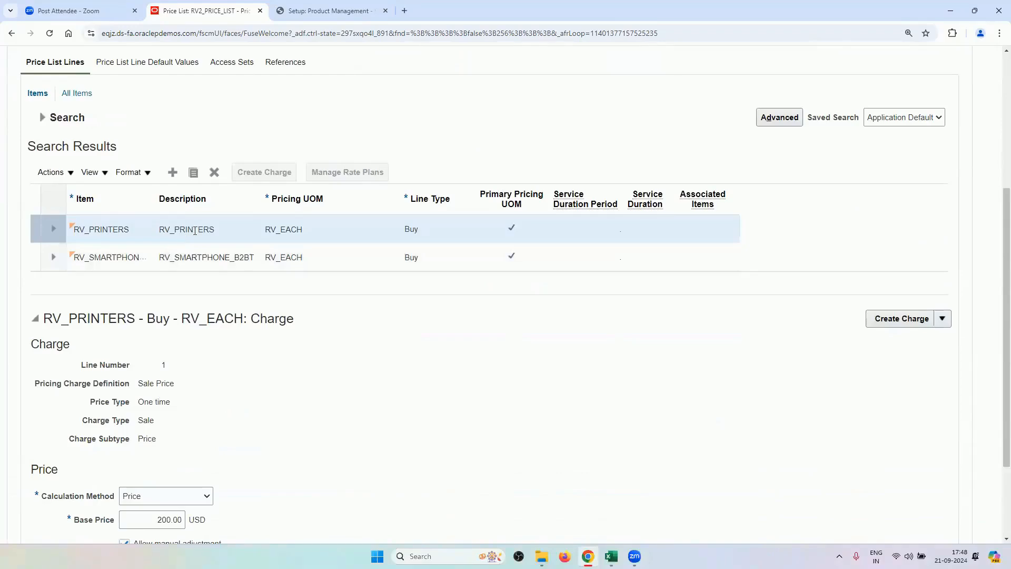
scroll(448, 490, "down", 2)
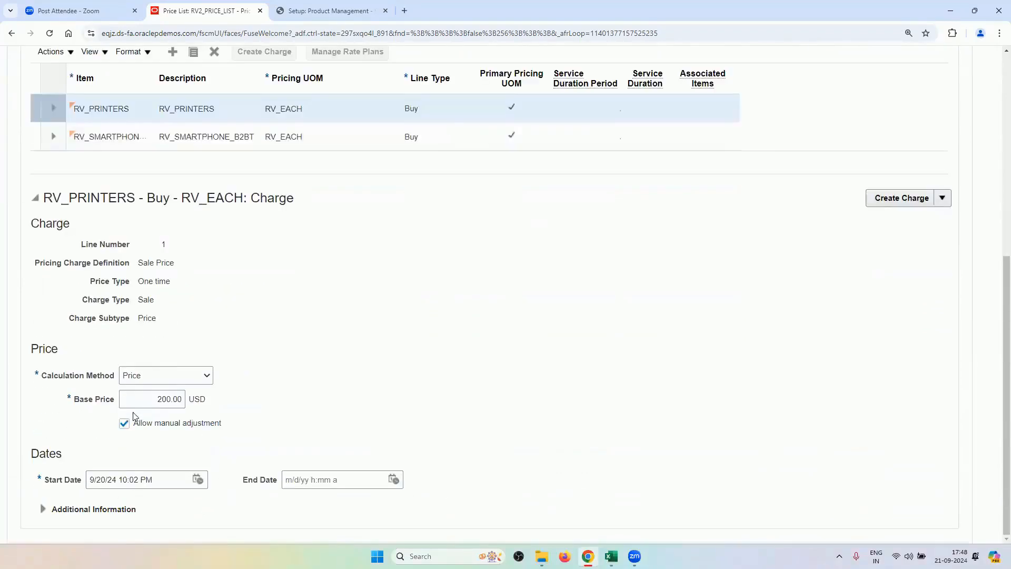
scroll(377, 440, "up", 5)
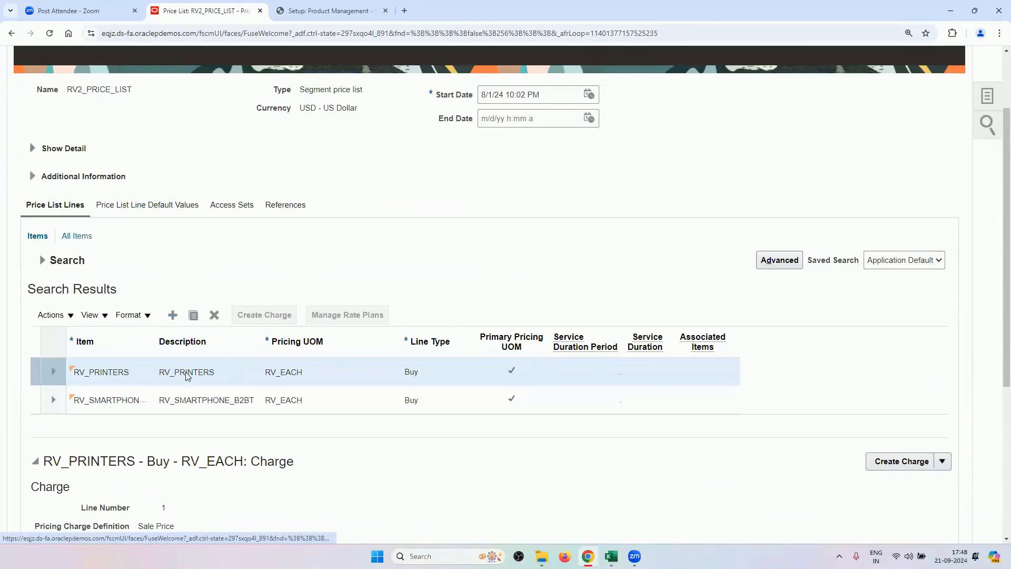
Review the RV_SMARTPHONE_B2BT charge details, then cancel out of the price list unchanged.
left_click(193, 403)
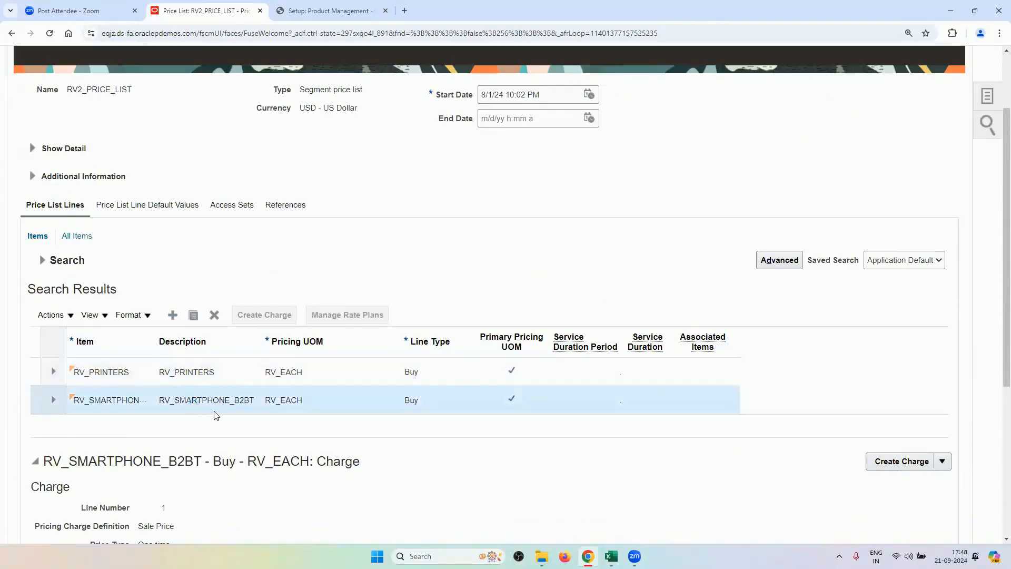
scroll(281, 271, "down", 5)
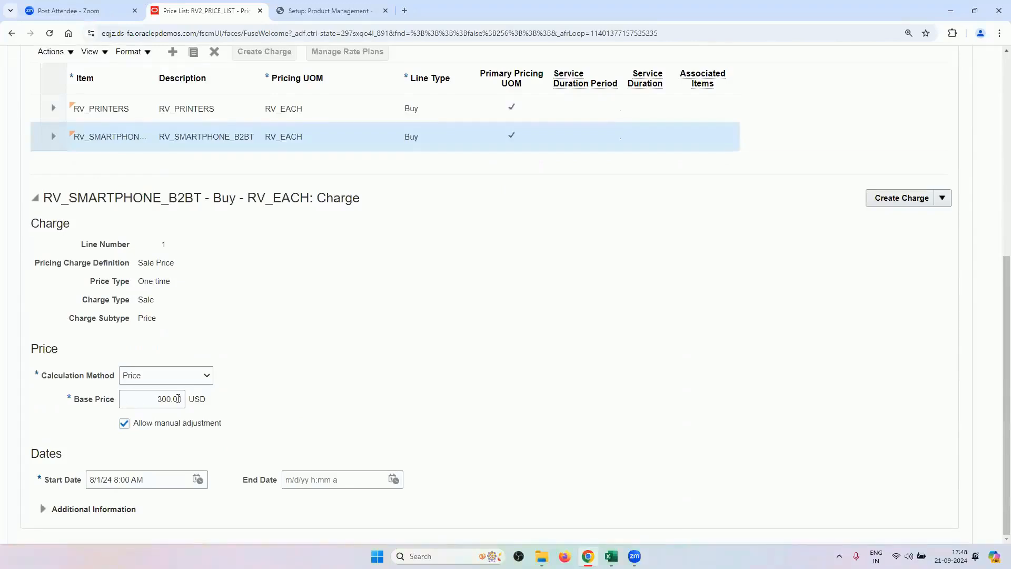
scroll(255, 376, "up", 3)
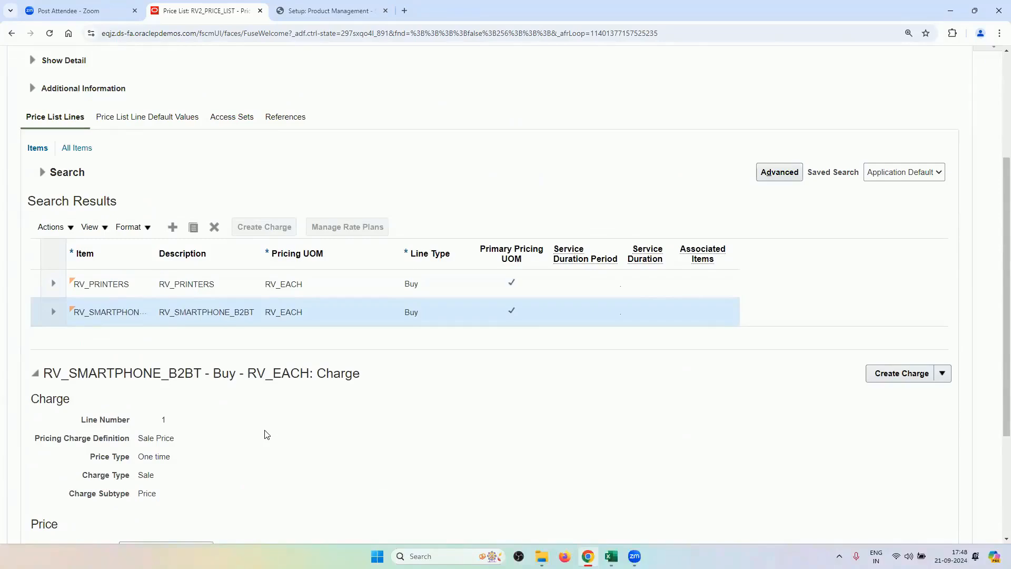
scroll(198, 124, "up", 5)
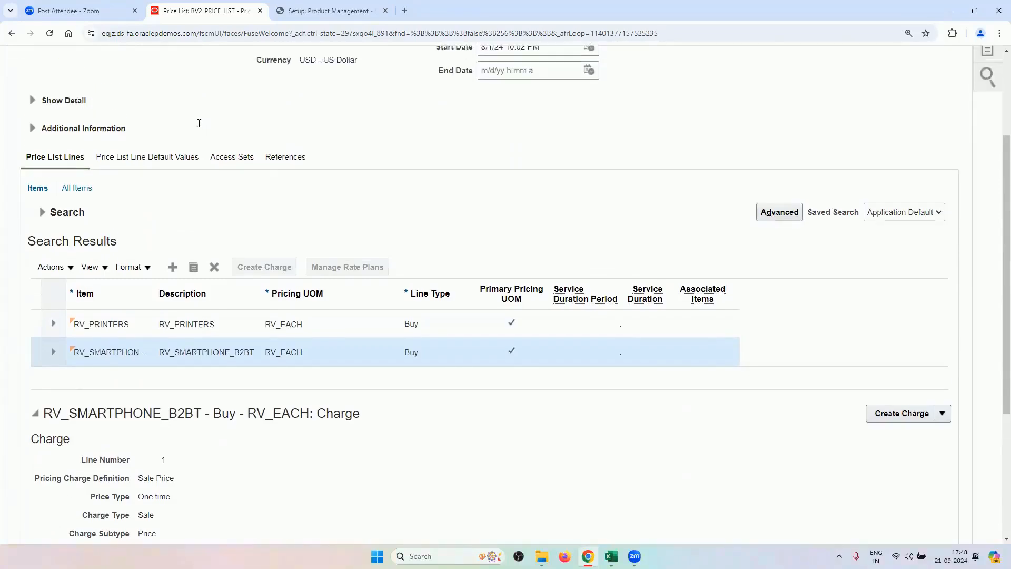
scroll(166, 268, "down", 3)
scroll(166, 268, "down", 2)
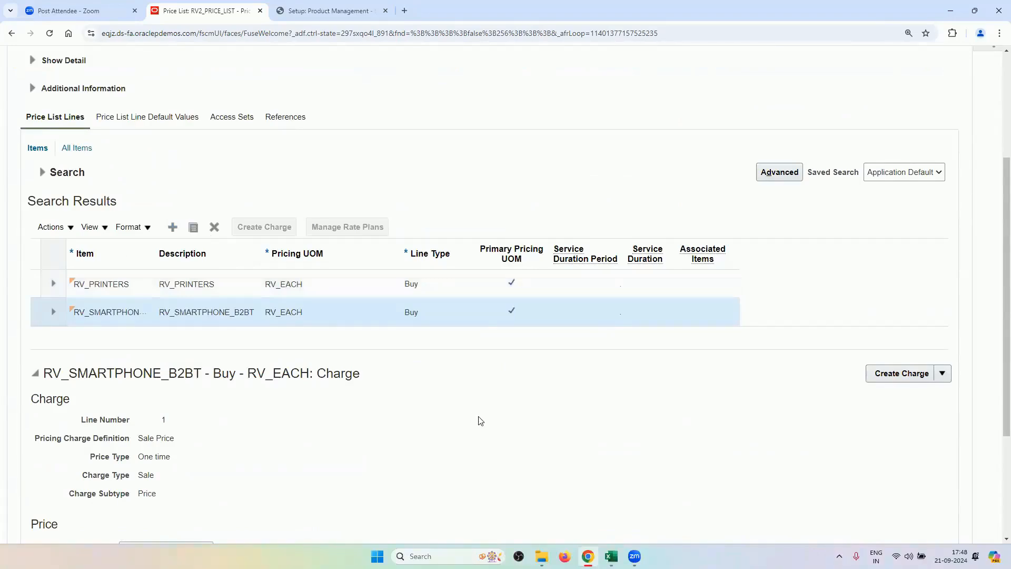
scroll(618, 320, "up", 4)
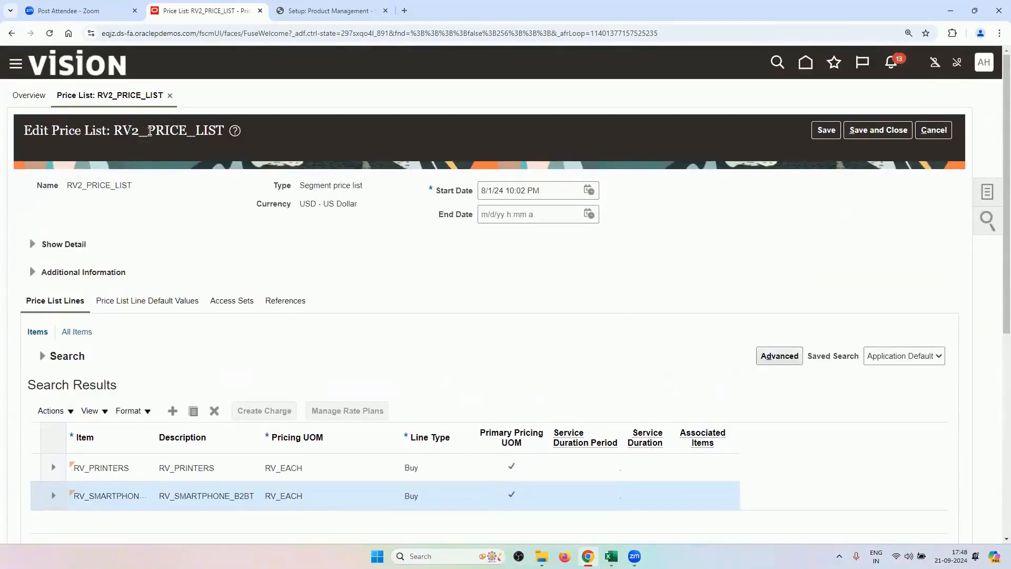
left_click(933, 130)
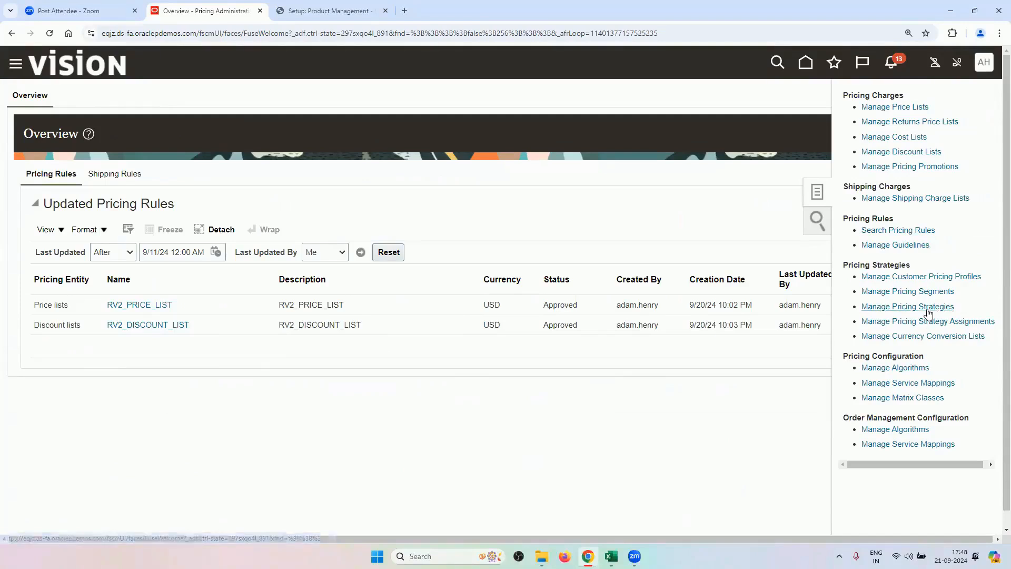
Search strategies named RV, confirm RV2_PRICING_STRATEGY uses RV2_PRICE_LIST, and cancel.
left_click(908, 306)
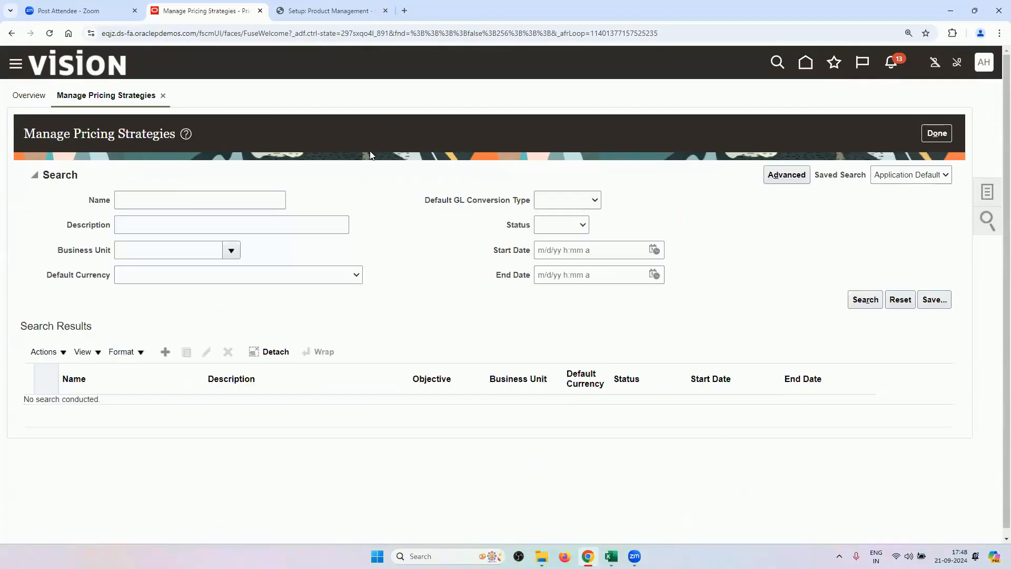
left_click(179, 195)
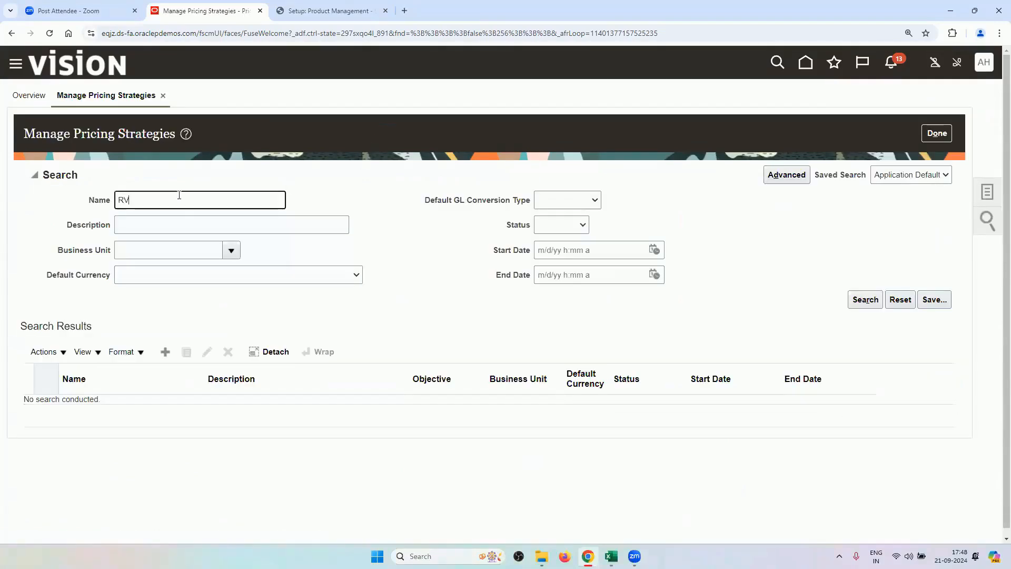
key("Return")
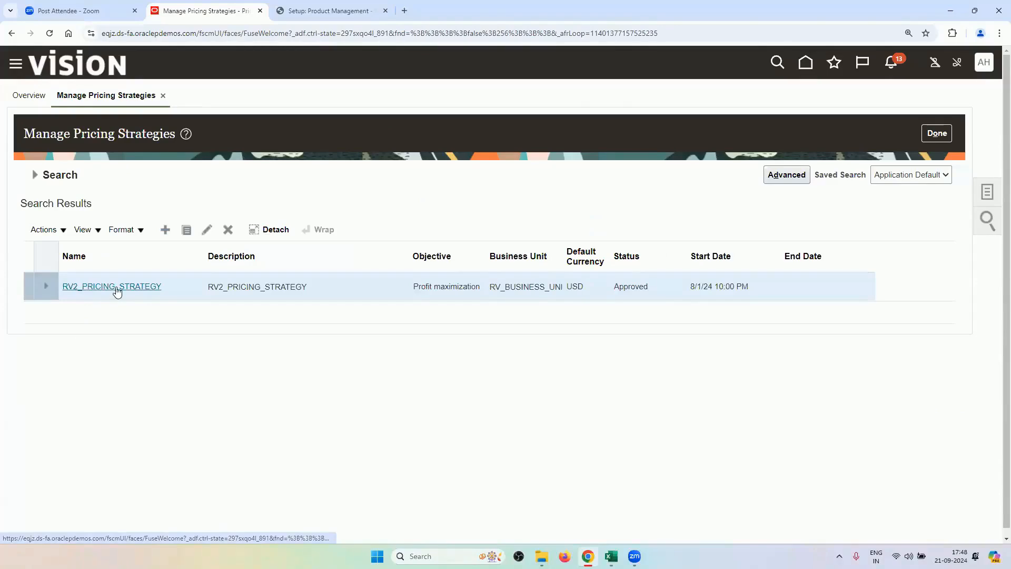
left_click(115, 288)
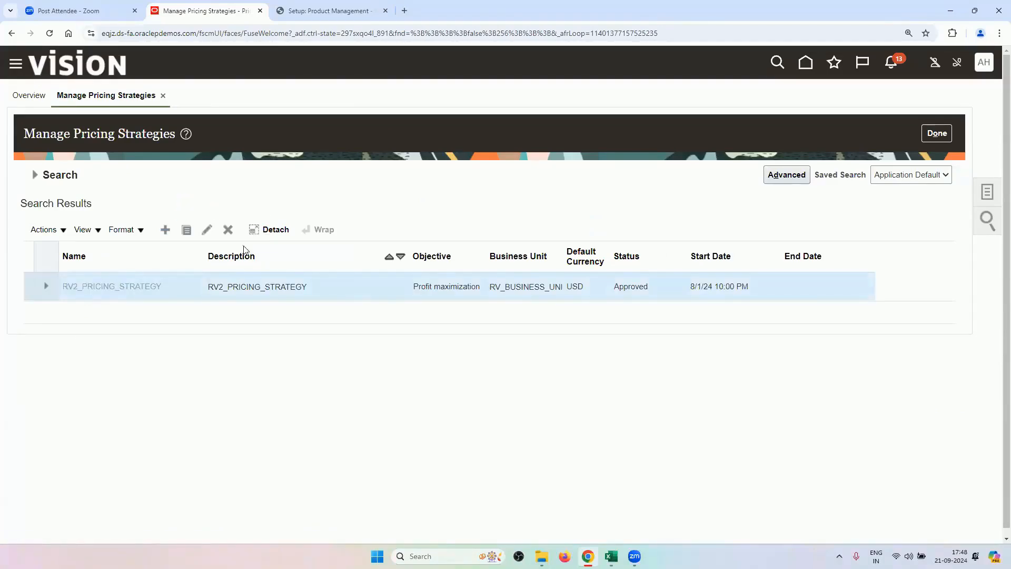
scroll(314, 256, "down", 2)
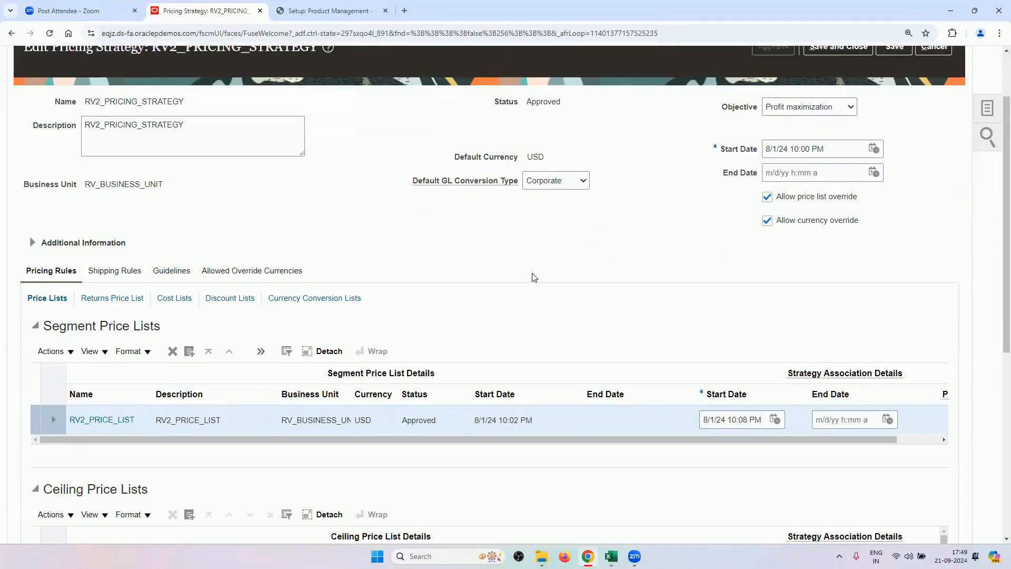
scroll(532, 277, "up", 2)
left_click(933, 130)
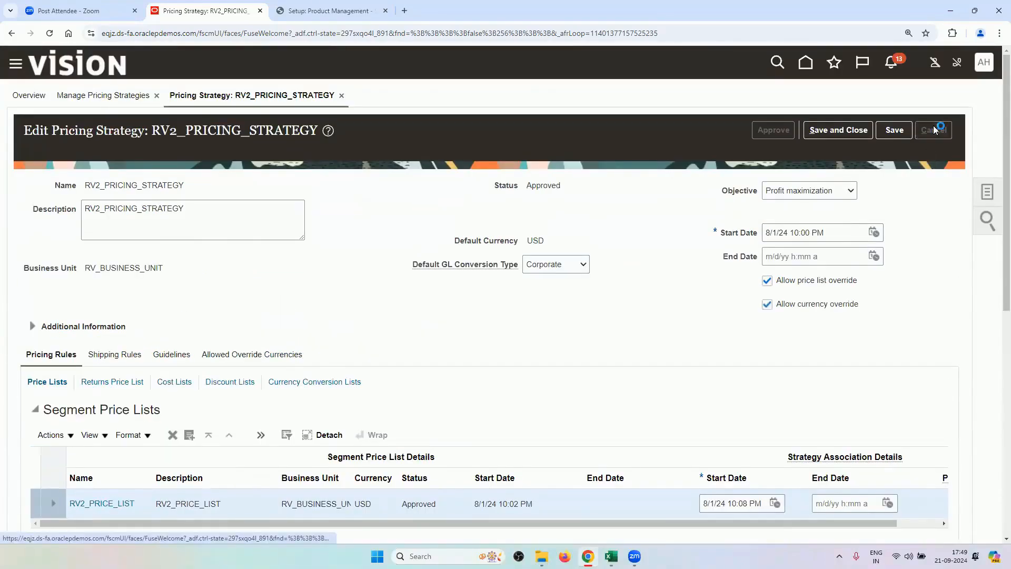
Copy the next checklist task, Manage Transit Times in cell A6, and return to Oracle Fusion.
mouse_move(610, 556)
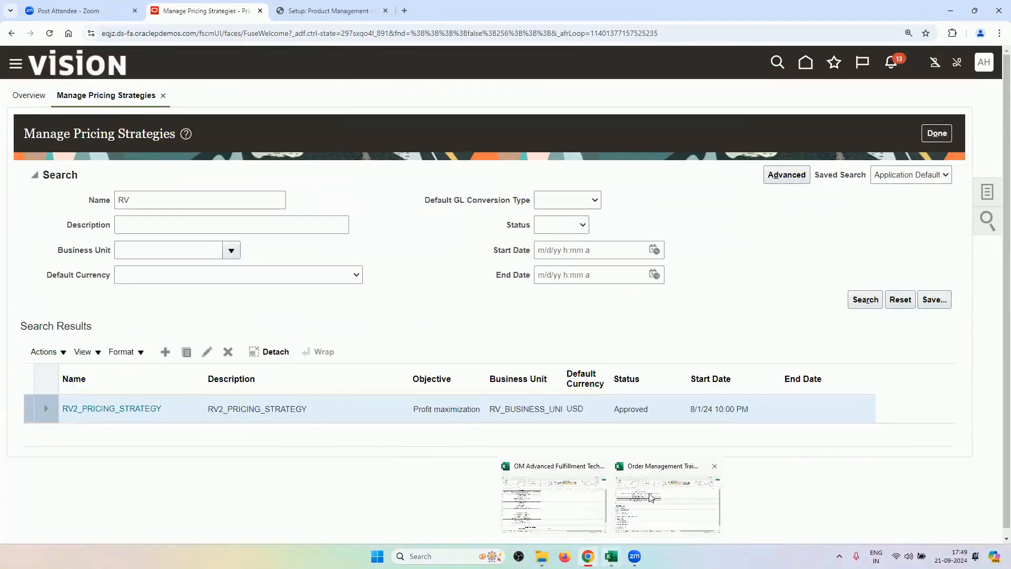
left_click(563, 495)
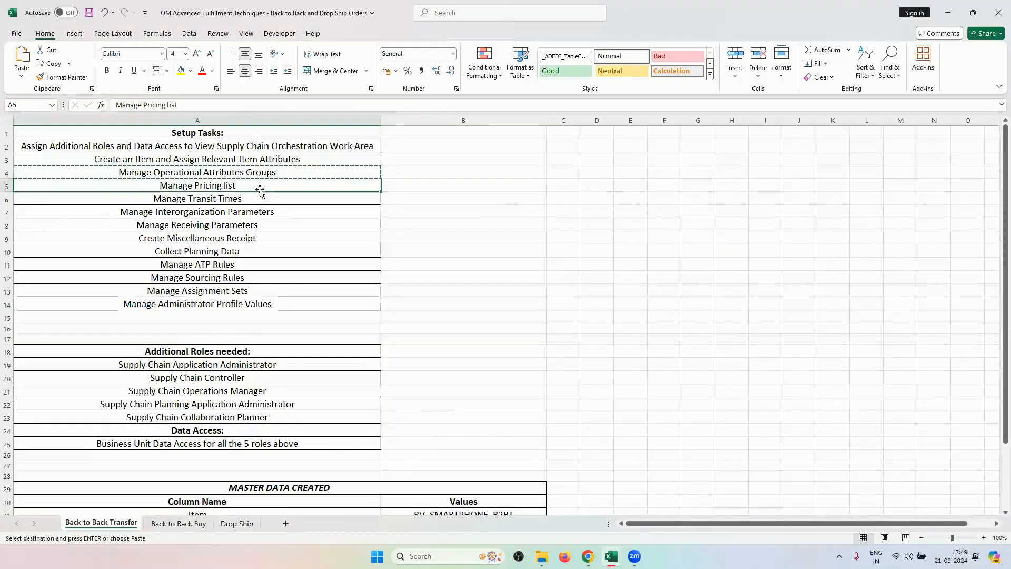
key("Escape")
left_click(401, 187)
left_click_drag(349, 143, 319, 180)
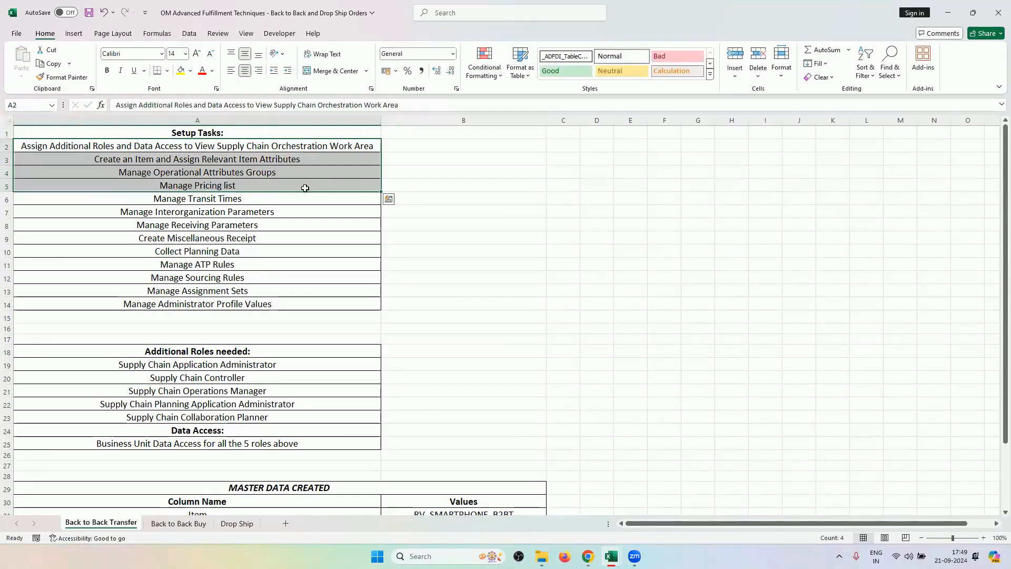
left_click(292, 199)
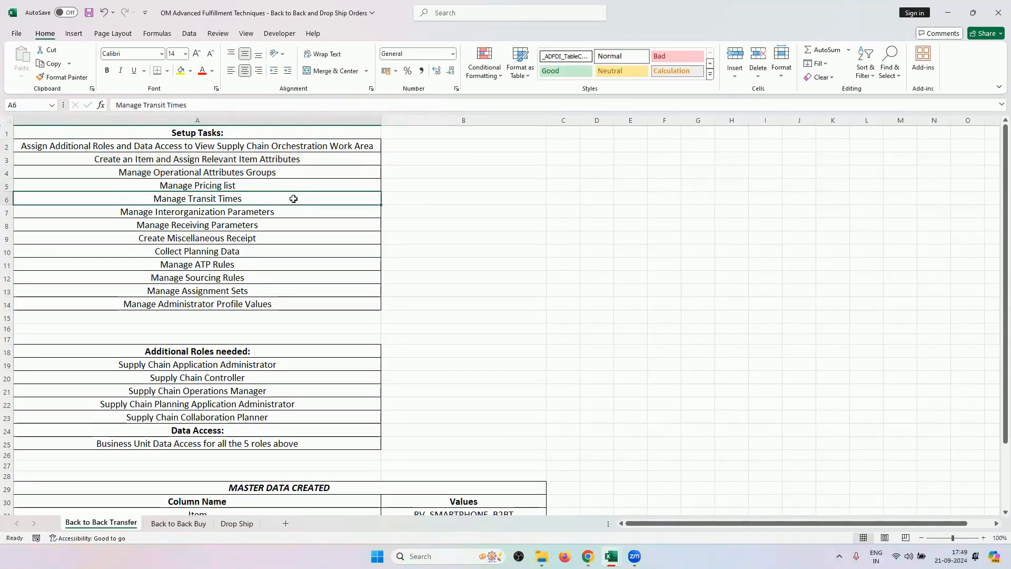
key("ctrl+c")
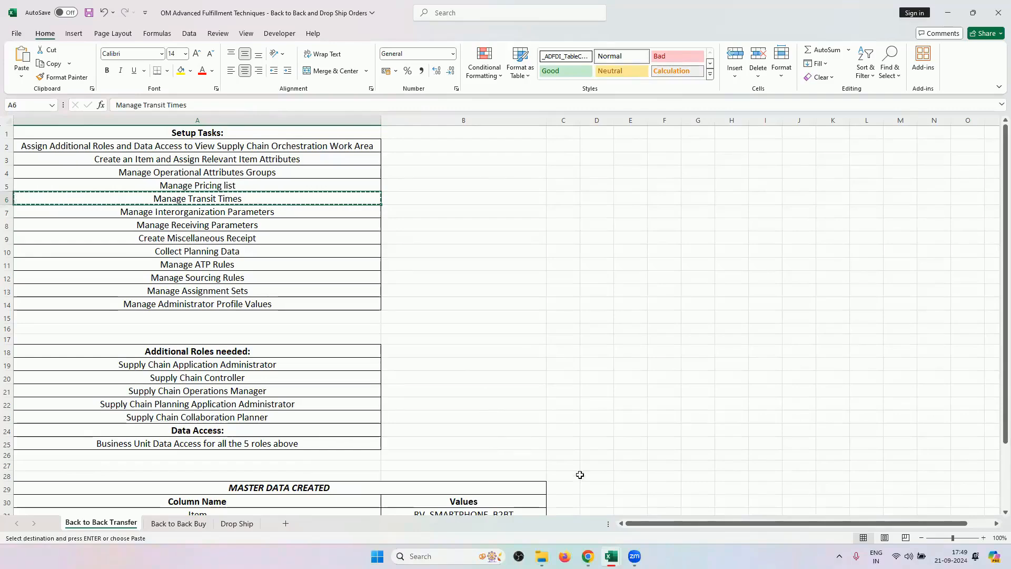
mouse_move(588, 555)
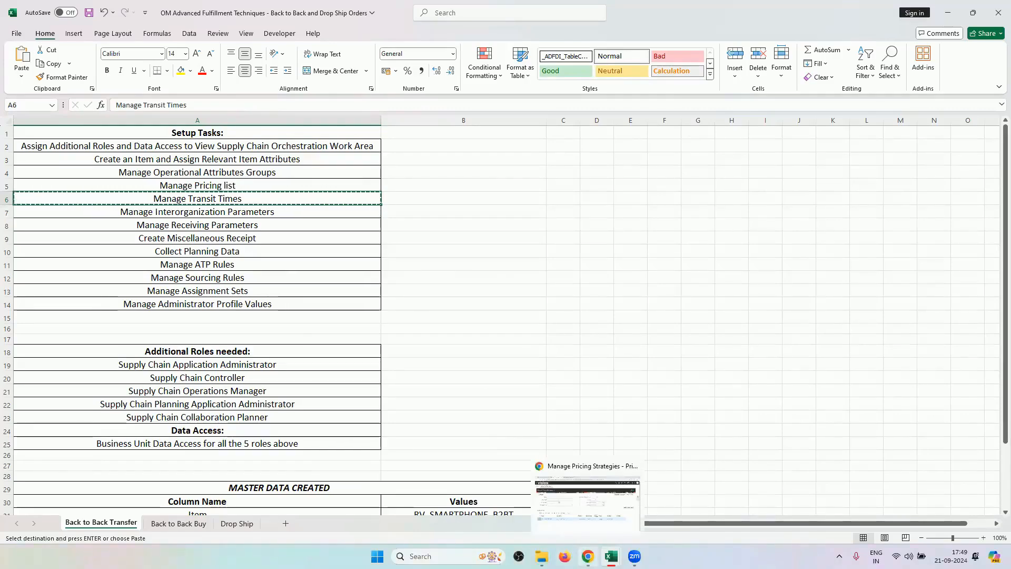
left_click(587, 556)
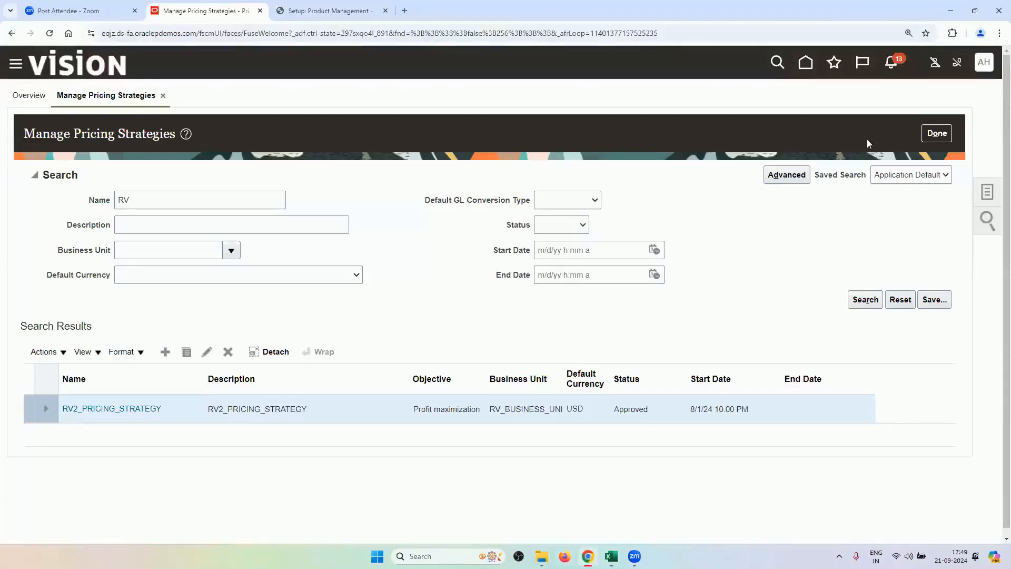
Select the Manufacturing and Supply Chain Materials Management setup offering.
left_click(355, 13)
left_click(188, 95)
left_click(269, 195)
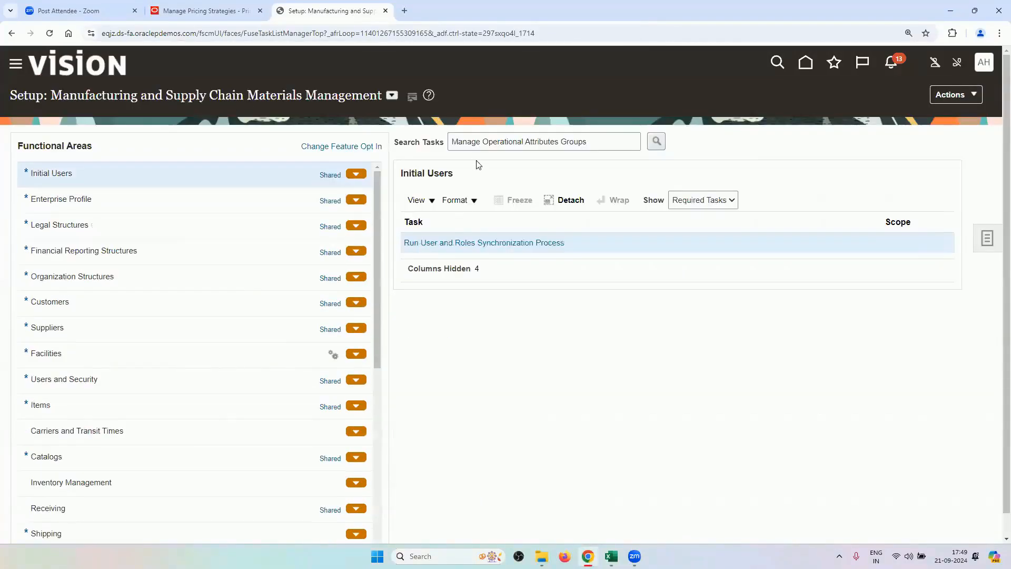
Replace the task search with Manage Transit Times and open that task.
double_click(509, 144)
key("ctrl+a")
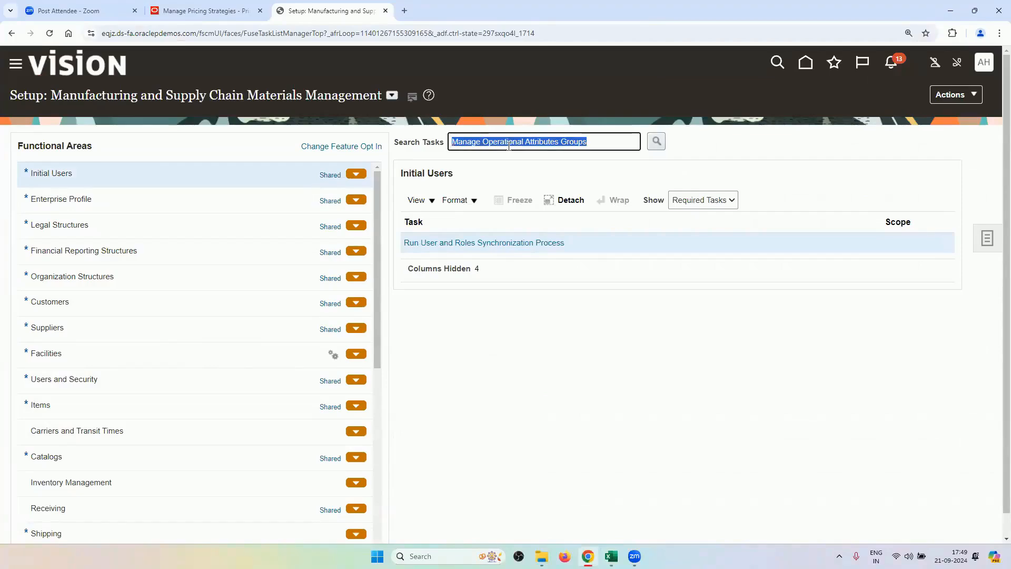
key("BackSpace")
key("ctrl+v")
key("Return")
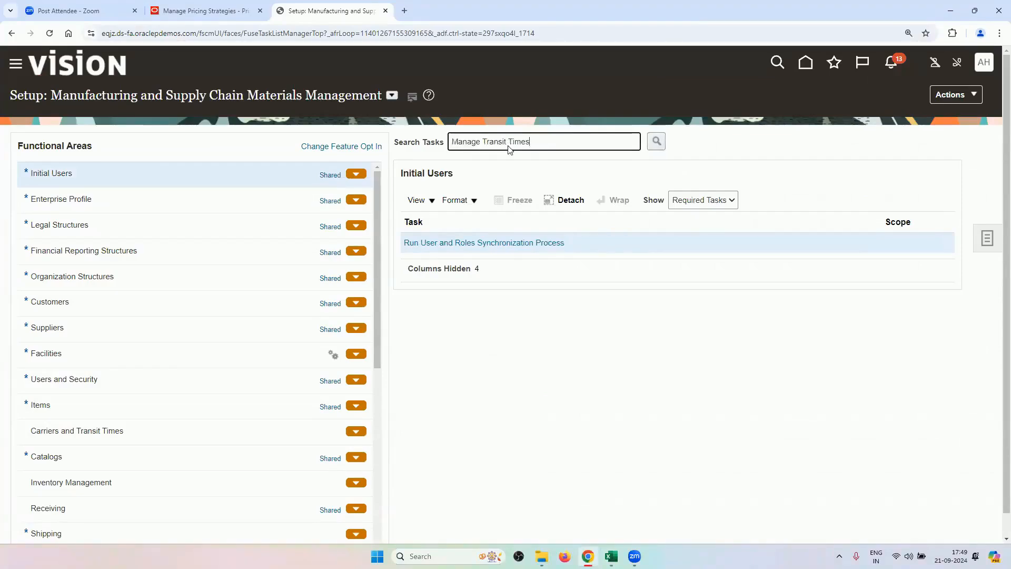
left_click(354, 321)
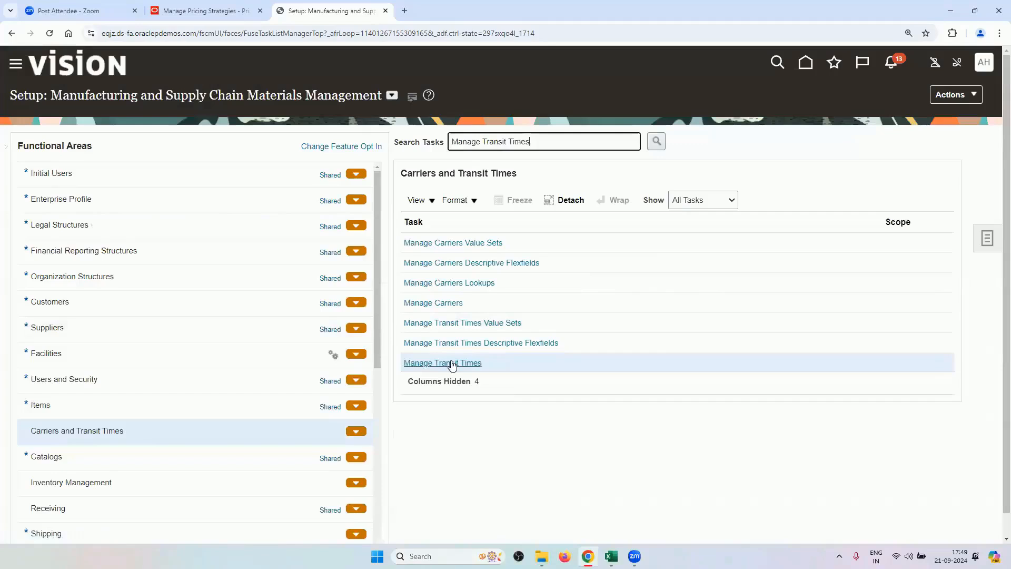
left_click(451, 363)
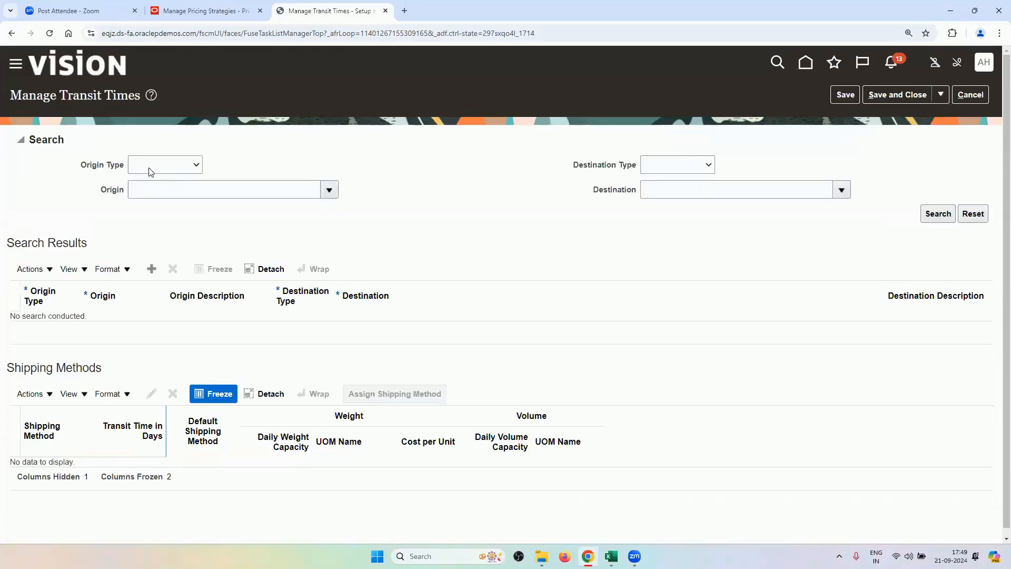
Set origin to internal location RV_LOCATION1 and review its shipping methods to RV_LOCATION2.
left_click(154, 168)
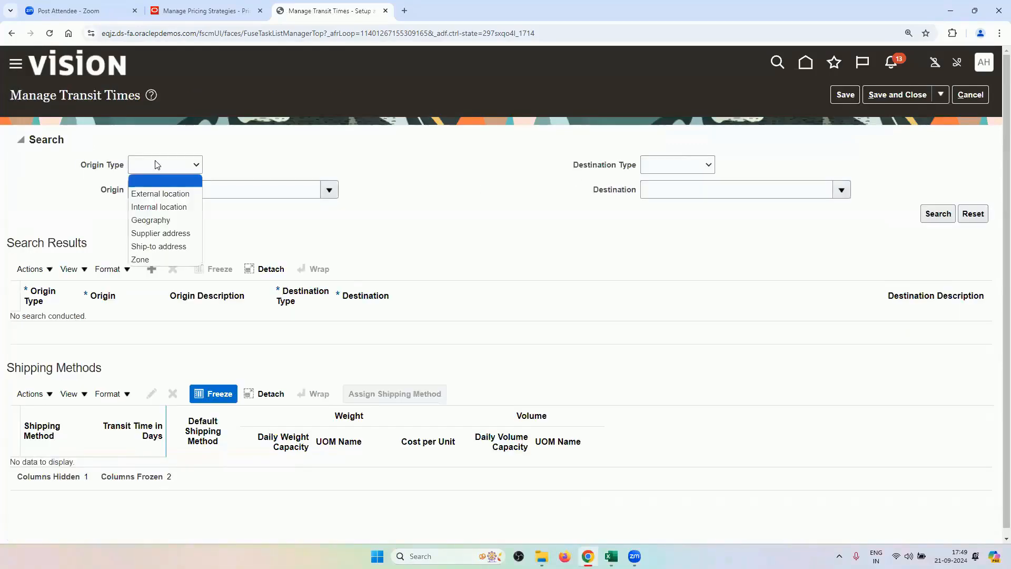
left_click(177, 206)
left_click(192, 193)
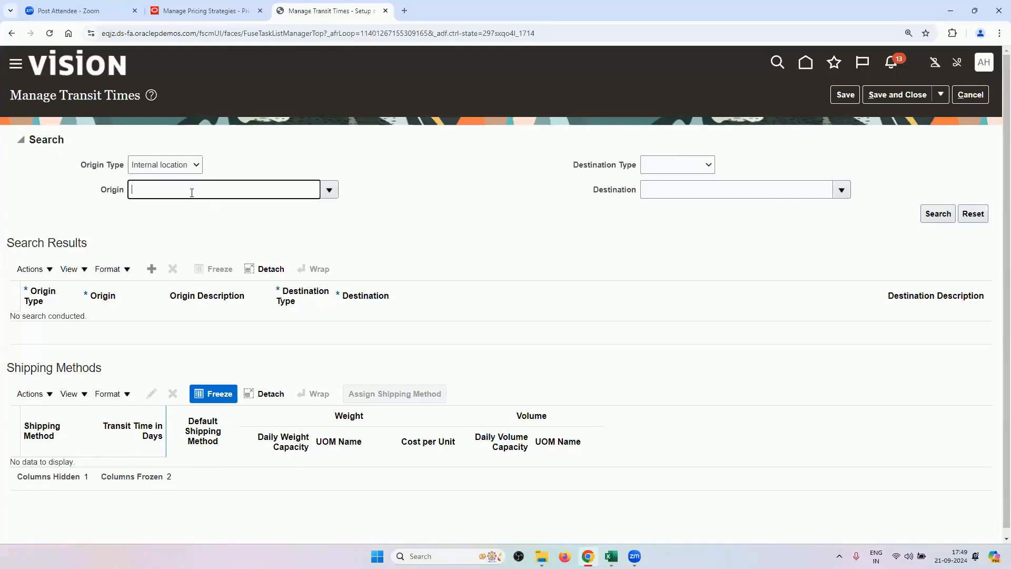
type("RV")
key("Tab")
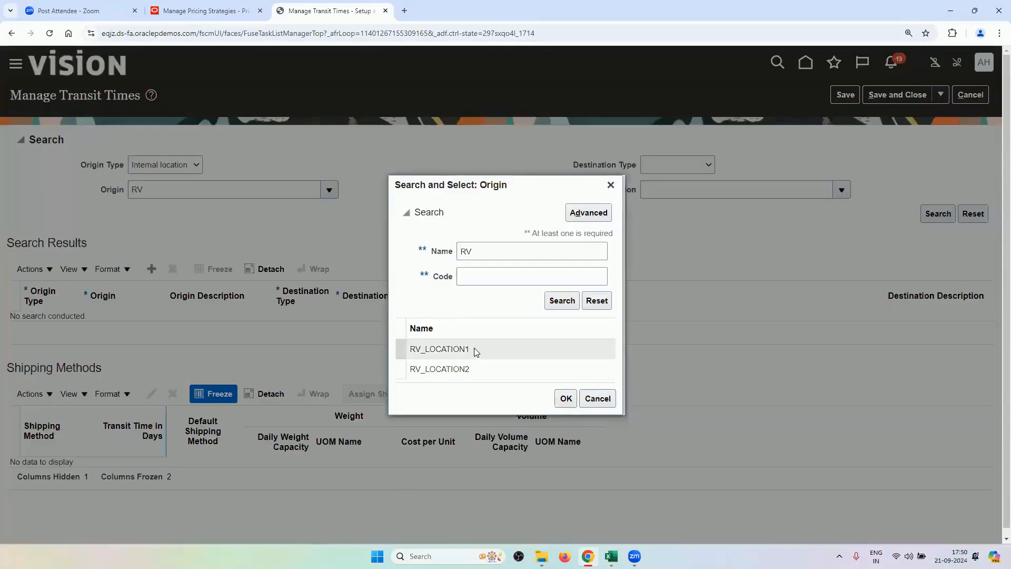
left_click(474, 349)
left_click(566, 398)
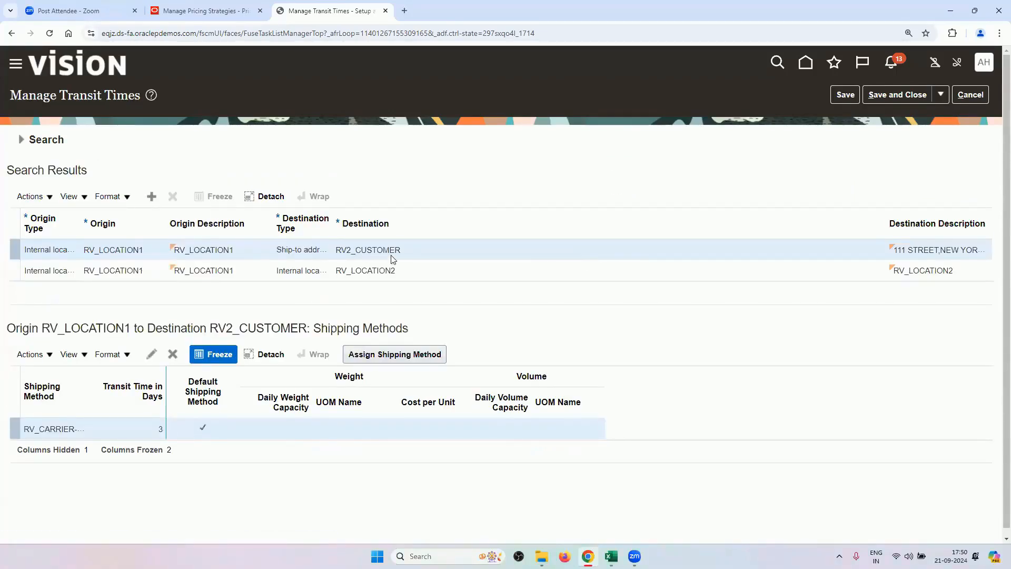
left_click(360, 272)
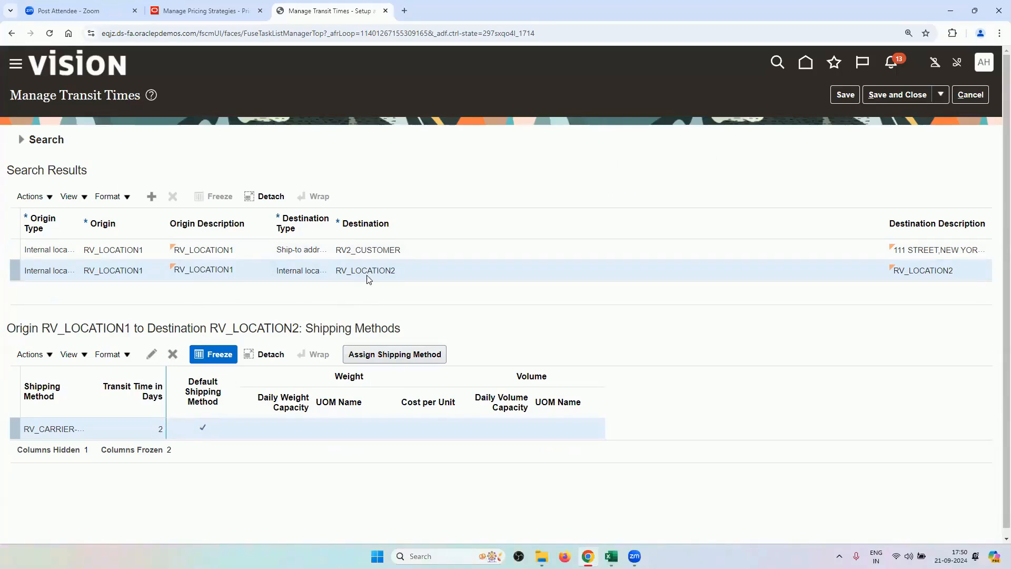
Search origin RV_LOCATION2, review its lanes to RV2_CUSTOMER and RV_LOCATION1, and cancel.
left_click(21, 140)
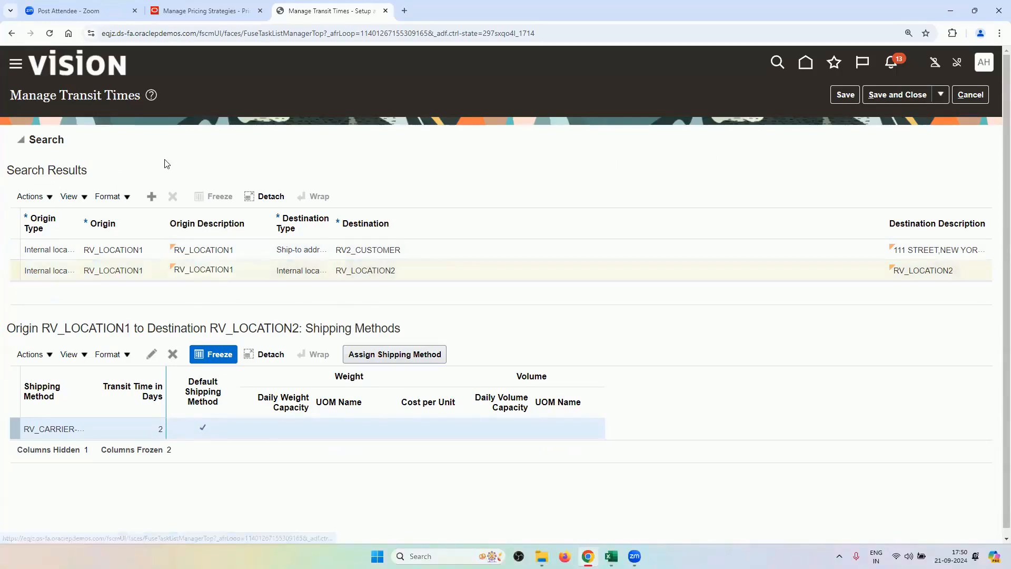
left_click(197, 188)
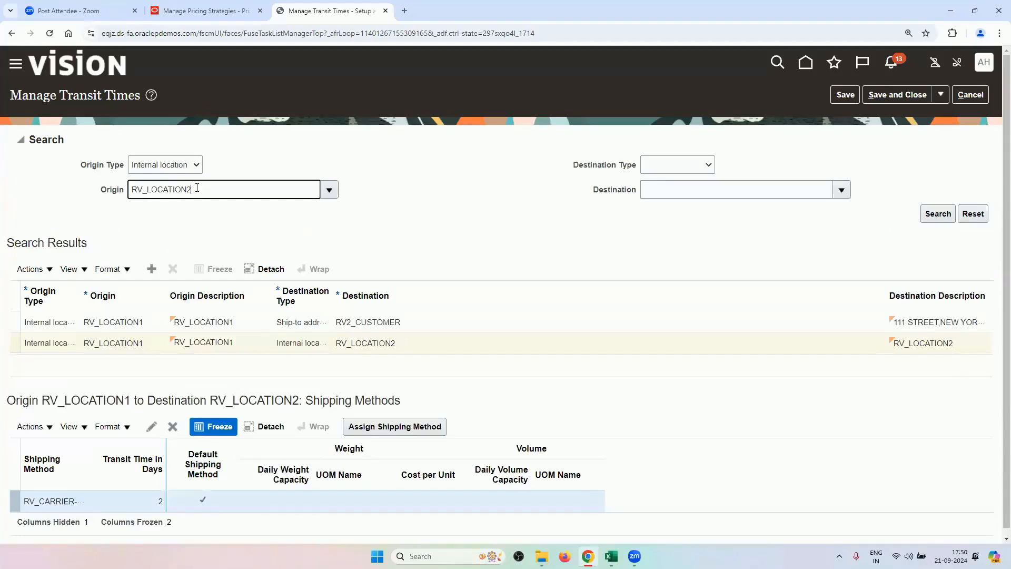
key("Tab")
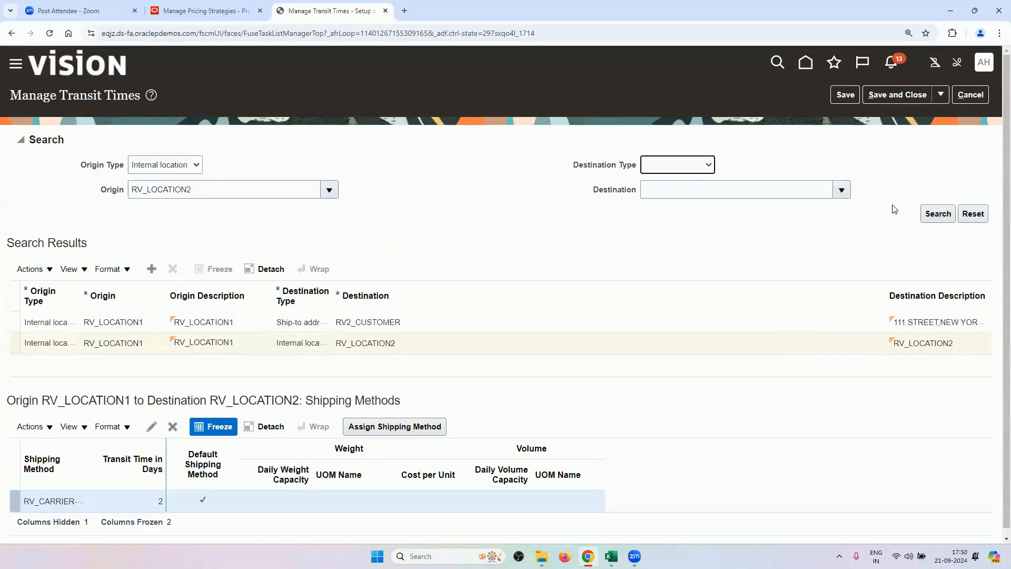
left_click(938, 216)
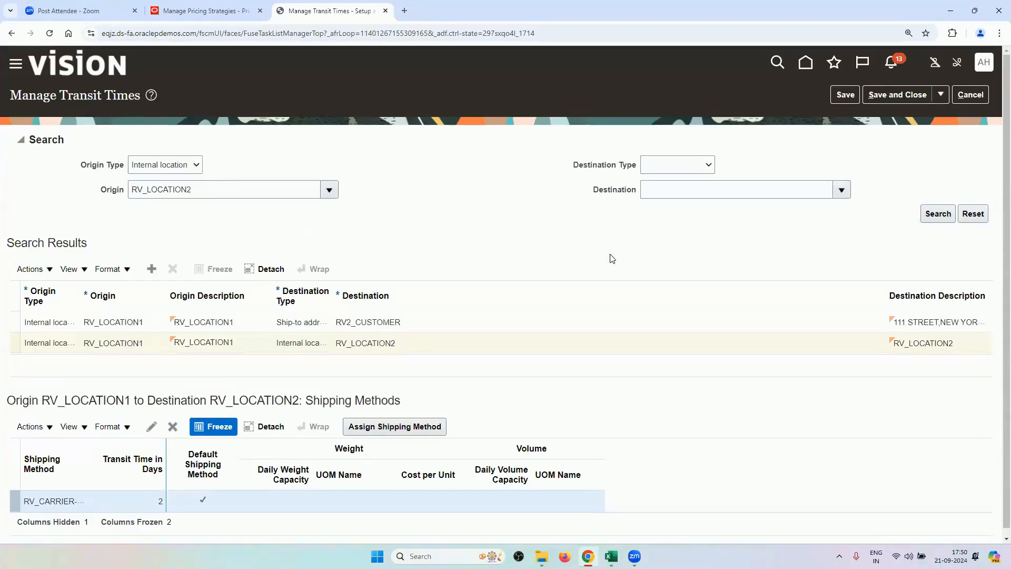
left_click(277, 272)
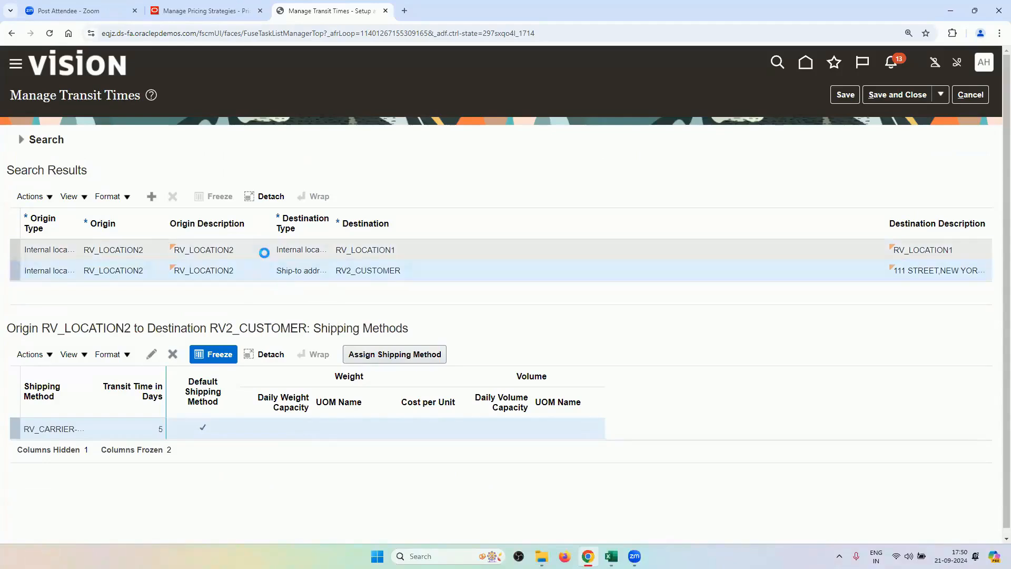
left_click(264, 252)
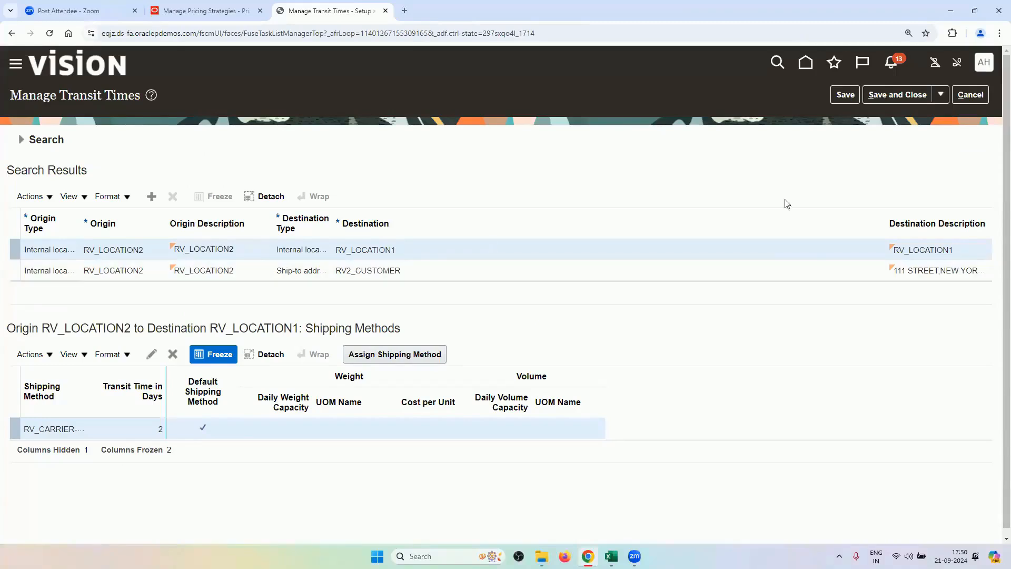
left_click(971, 94)
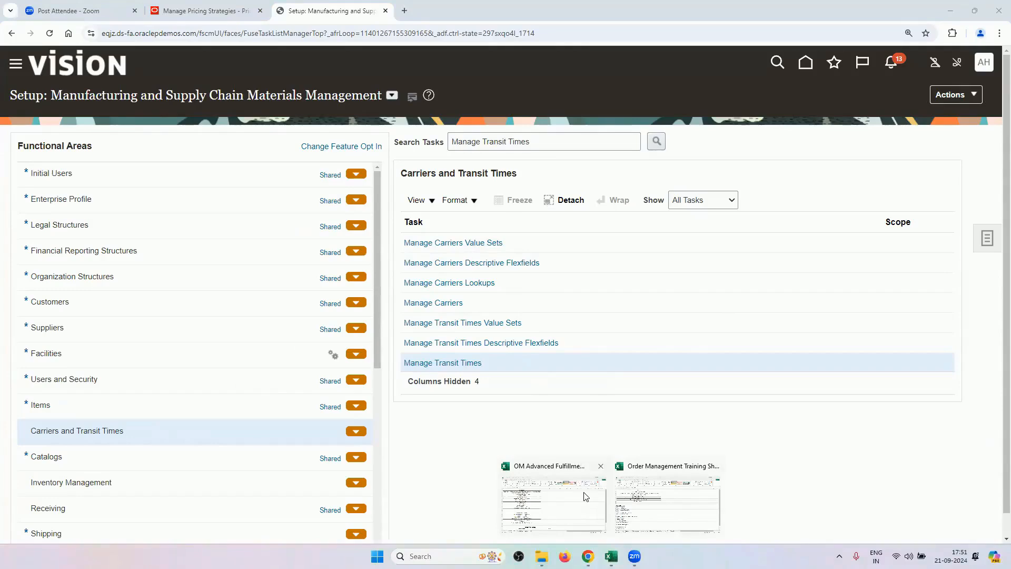
left_click(575, 493)
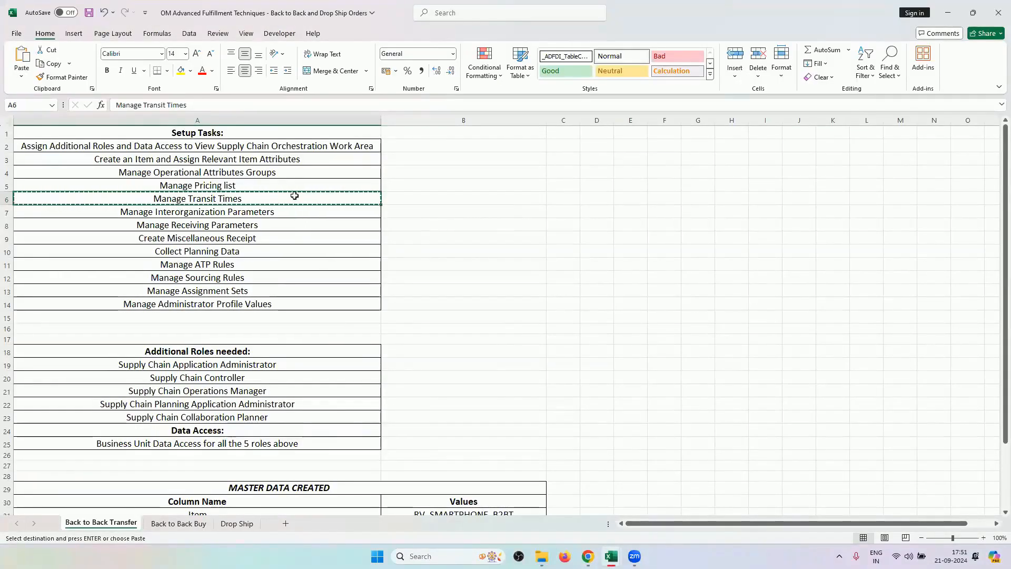
mouse_move(588, 556)
left_click(587, 504)
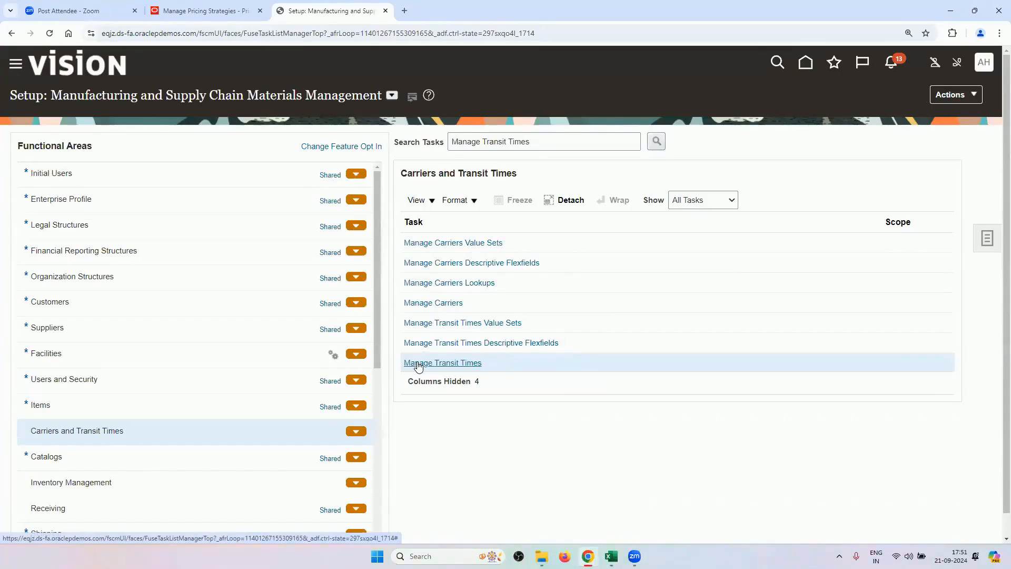
Search the setup tasks for INVENTORY and launch Manage Inventory Organizations from the results.
triple_click(503, 143)
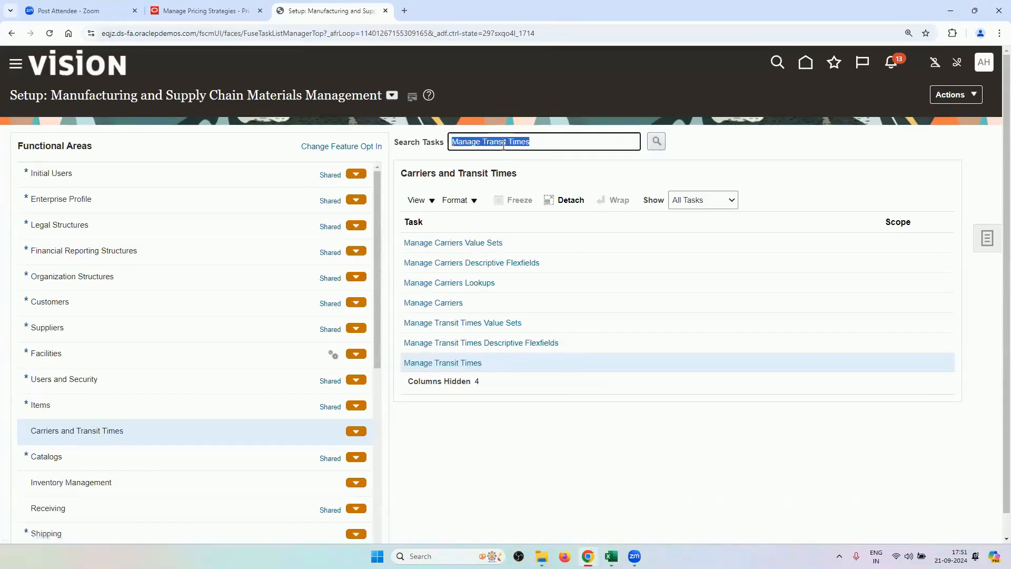
key("BackSpace")
type("INVENTORY")
key("Tab")
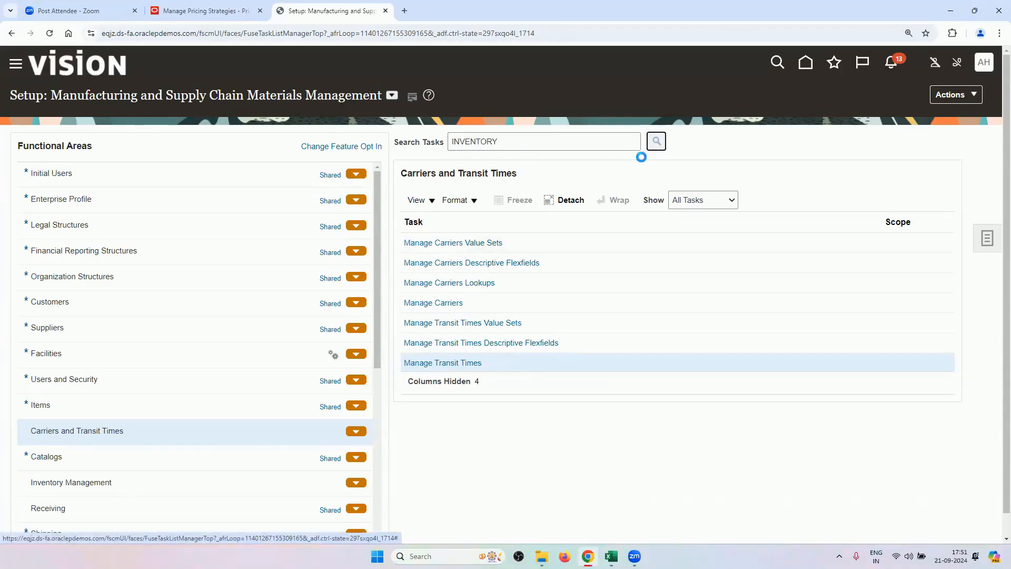
left_click(656, 141)
left_click(392, 354)
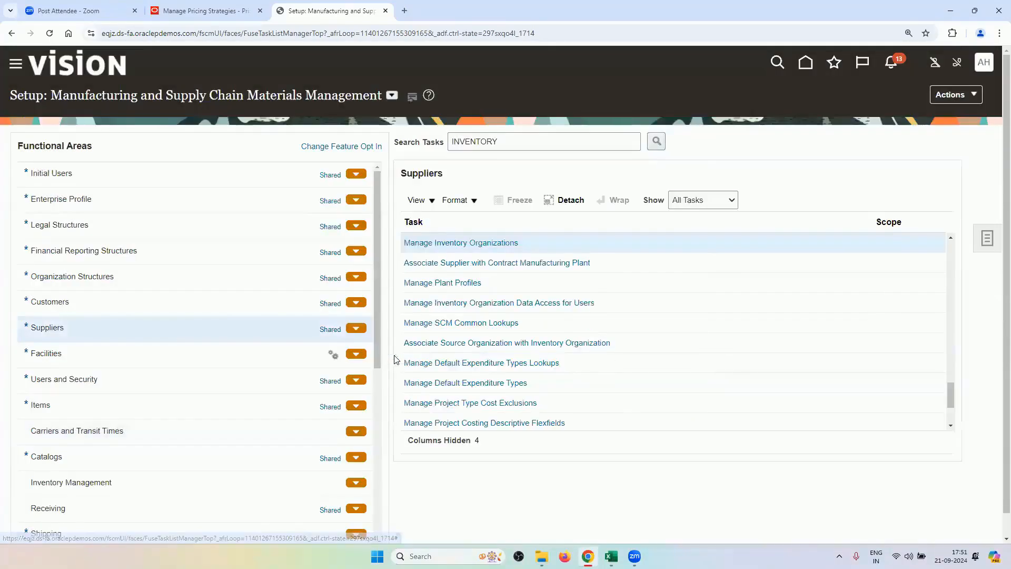
left_click(463, 243)
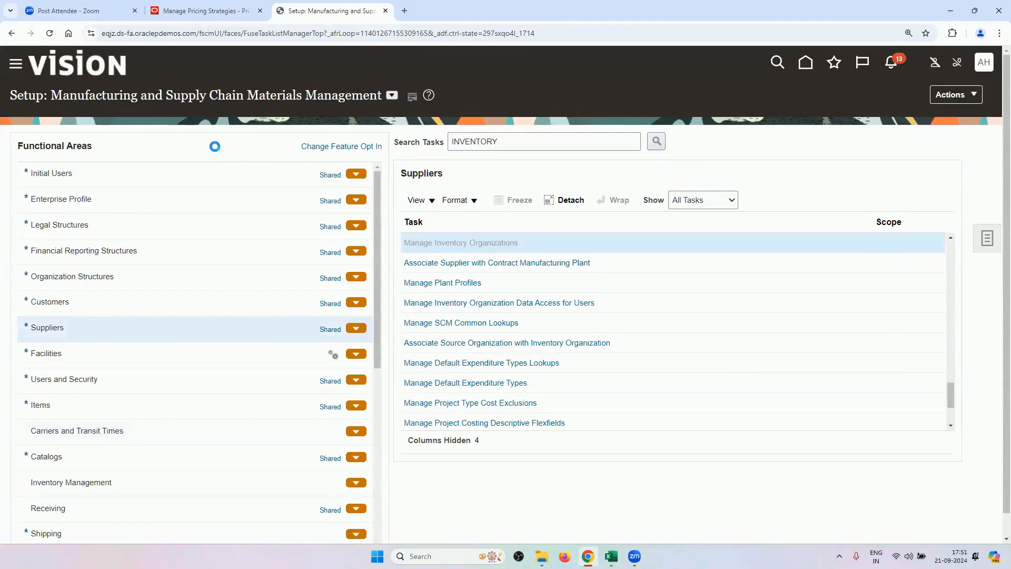
Search inventory organizations by the name RV instead of an organization code.
left_click(178, 171)
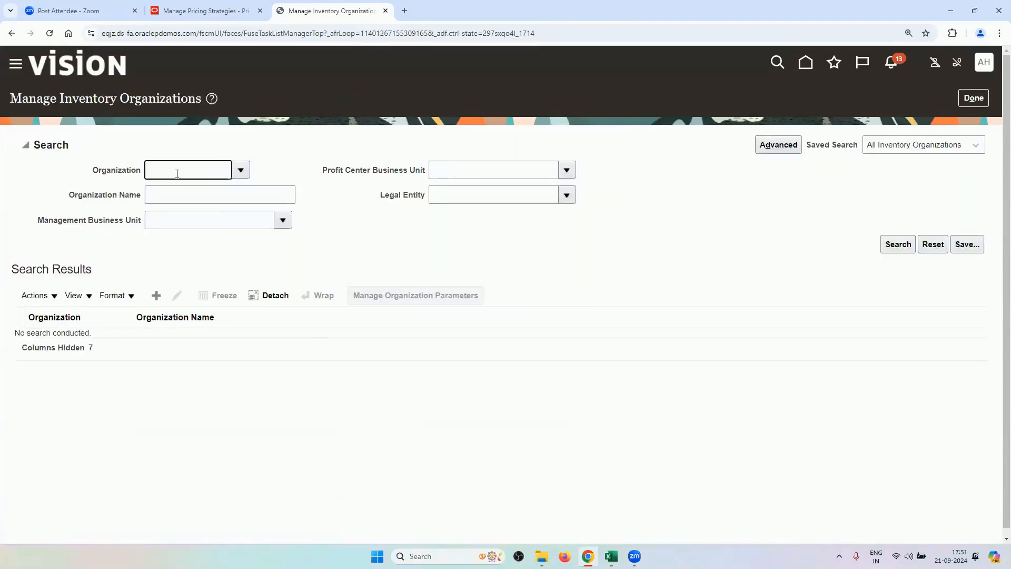
type("RV1")
key("Tab")
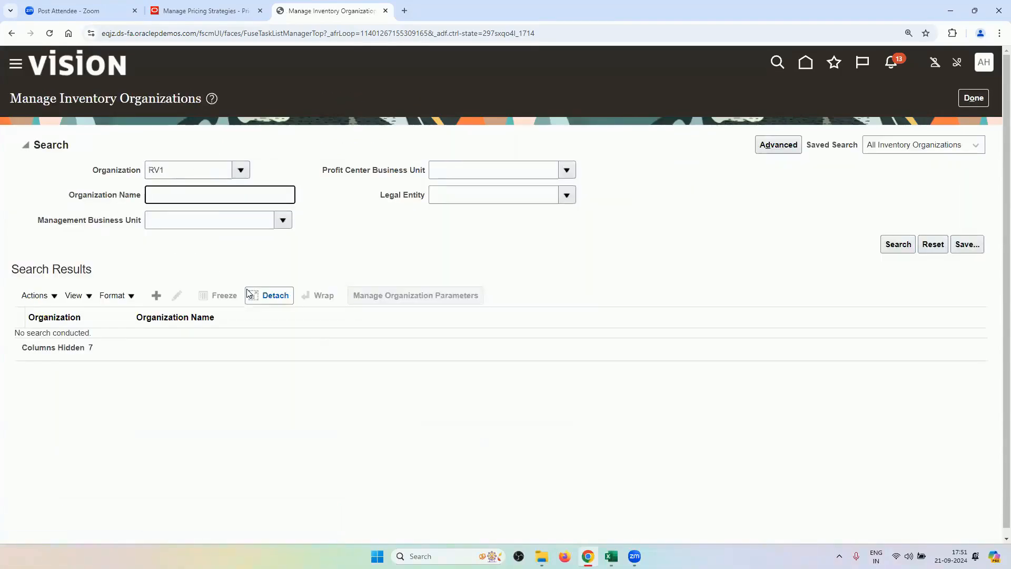
left_click(197, 171)
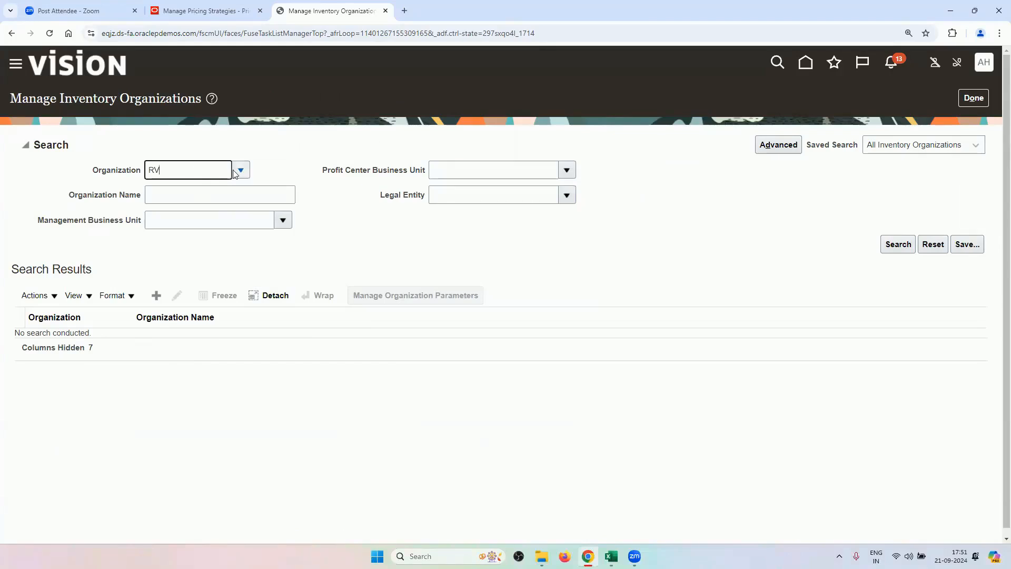
key("BackSpace")
key("BackSpace")
left_click(225, 199)
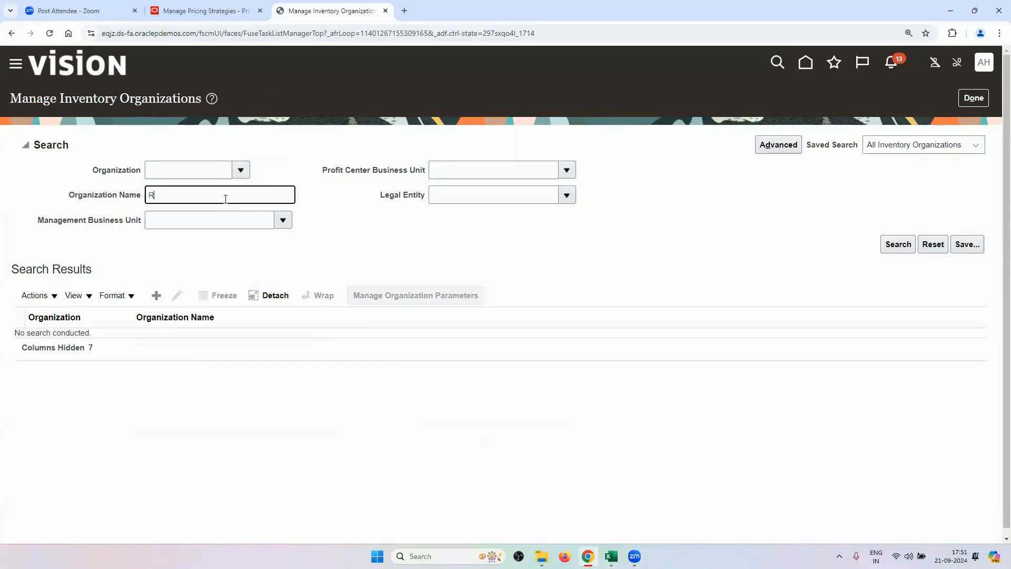
key("Tab")
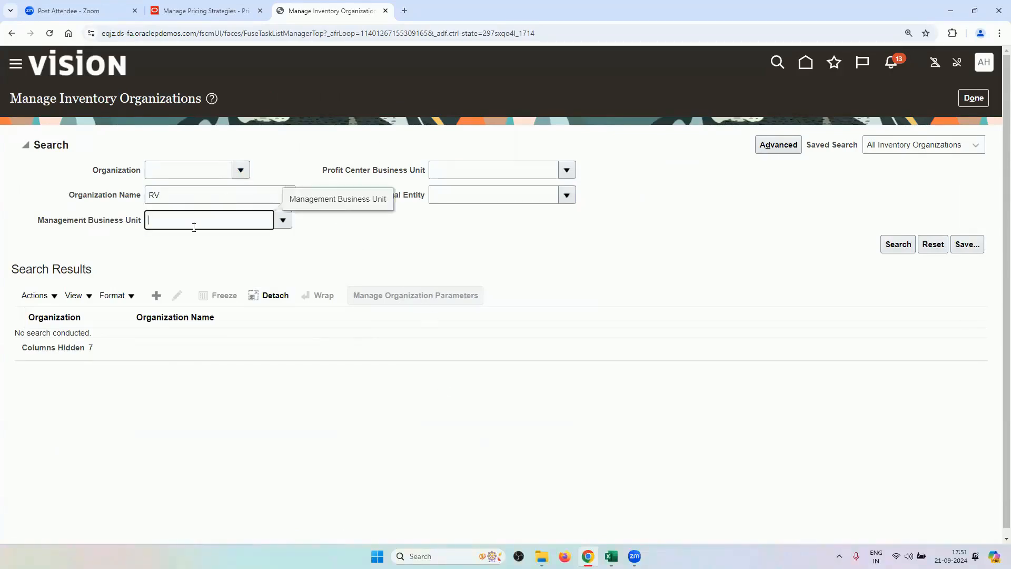
left_click(899, 246)
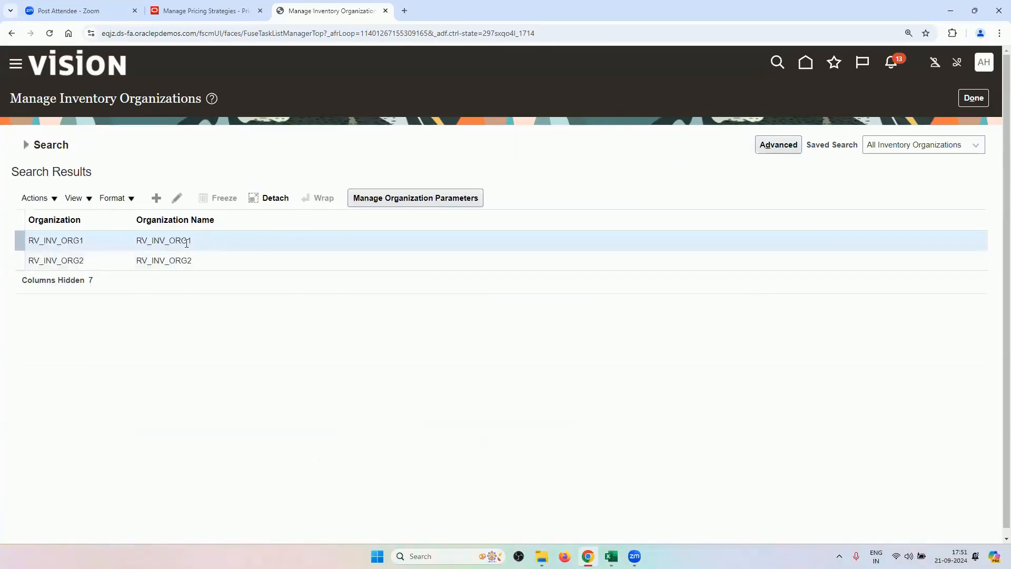
Review RV_INV_ORG1 and RV_INV_ORG2 details without changes, then return to the setup tasks.
left_click(177, 198)
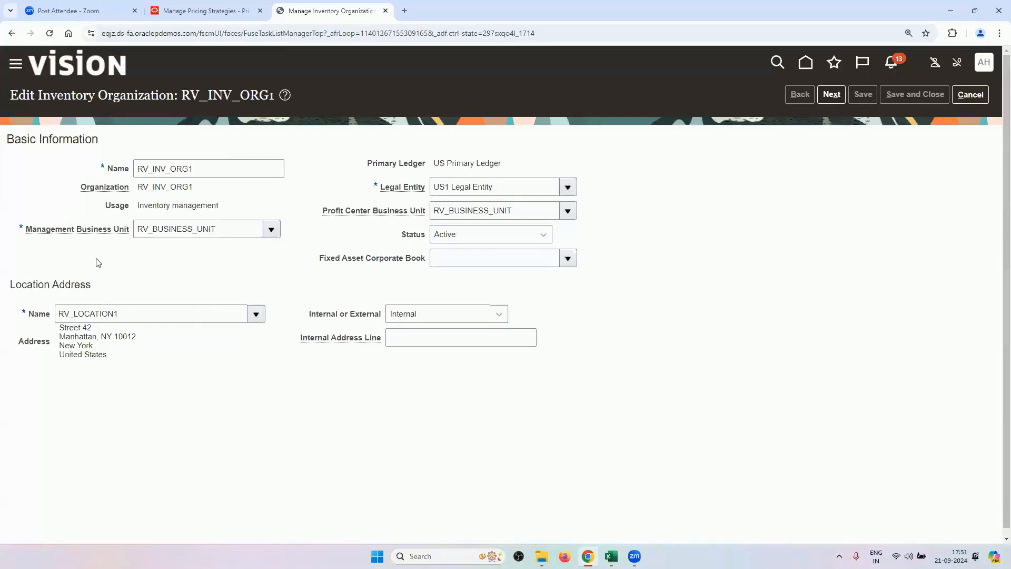
left_click(967, 95)
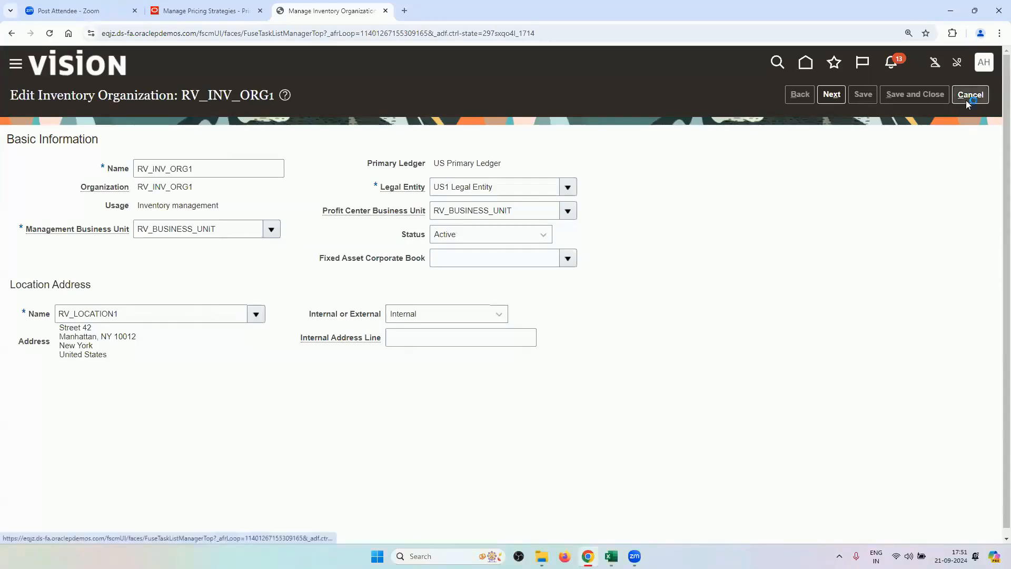
left_click(312, 362)
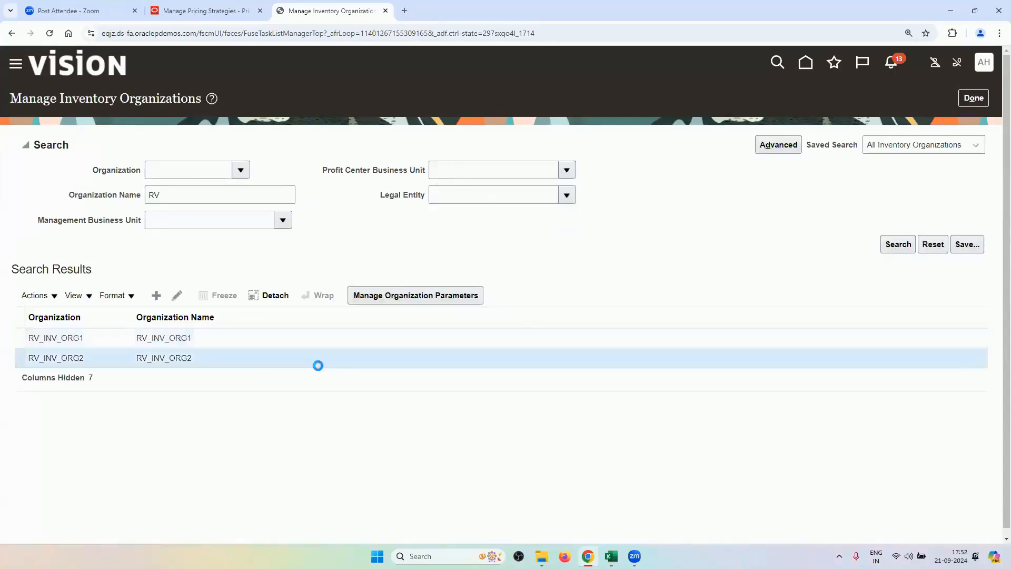
left_click(176, 296)
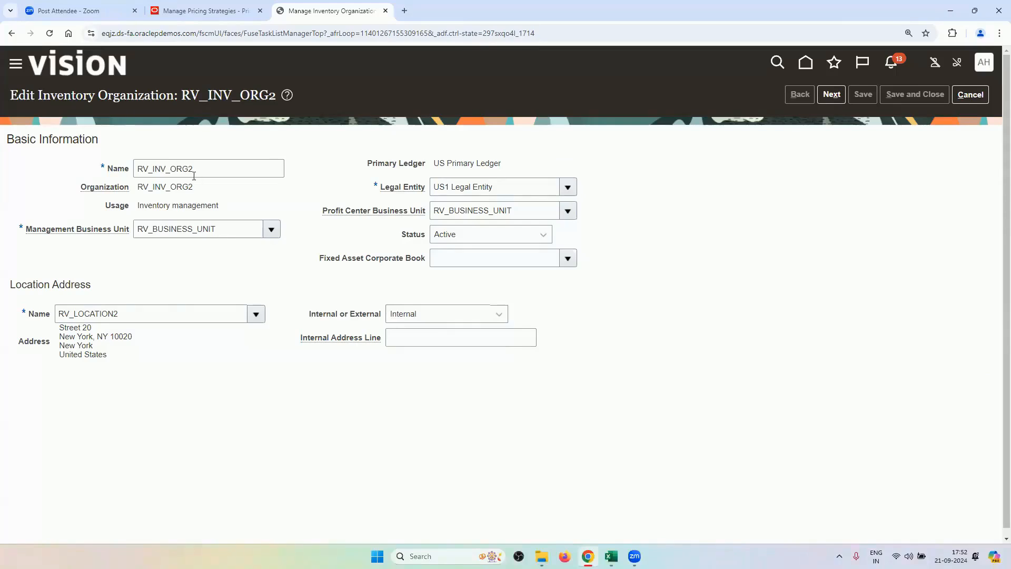
left_click(970, 96)
left_click(972, 99)
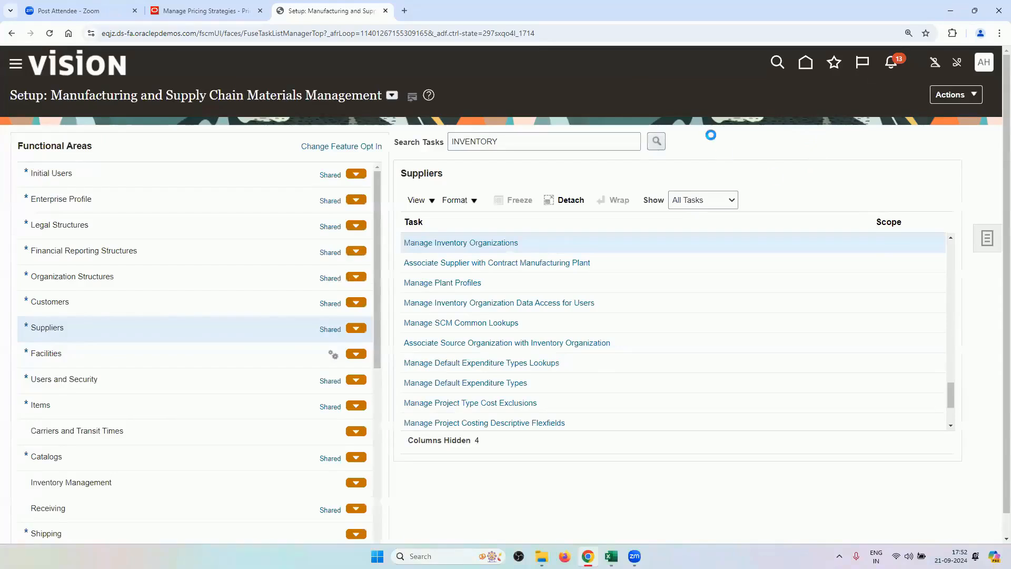
Clear the INVENTORY task search and switch the setup offering to Procurement.
double_click(579, 138)
key("BackSpace")
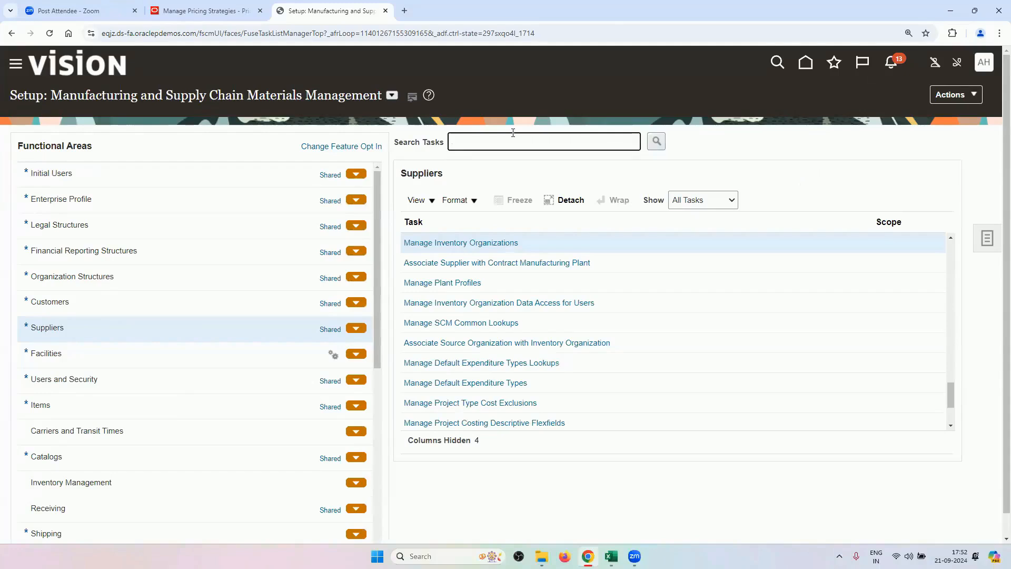
left_click(391, 95)
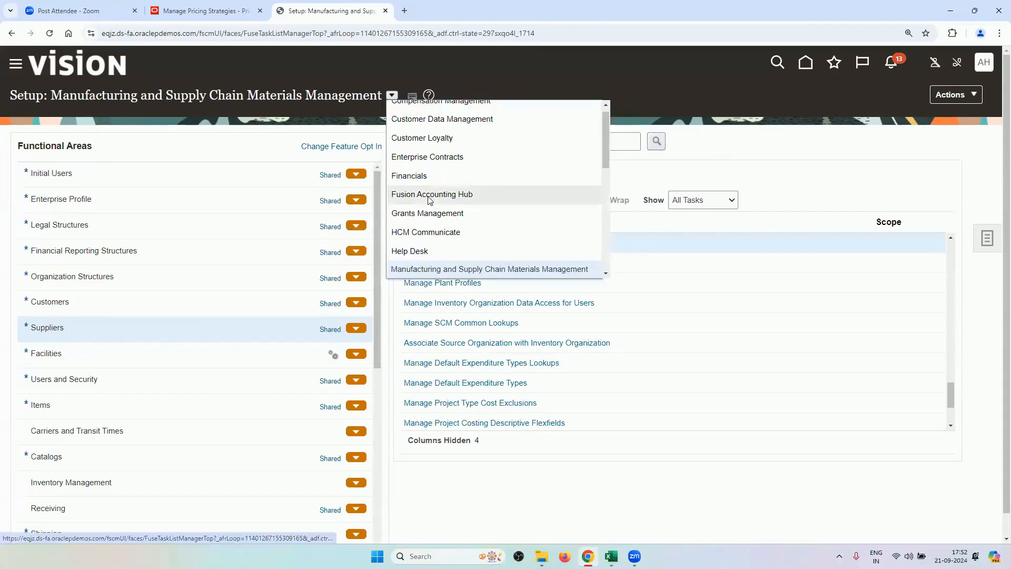
scroll(452, 216, "down", 3)
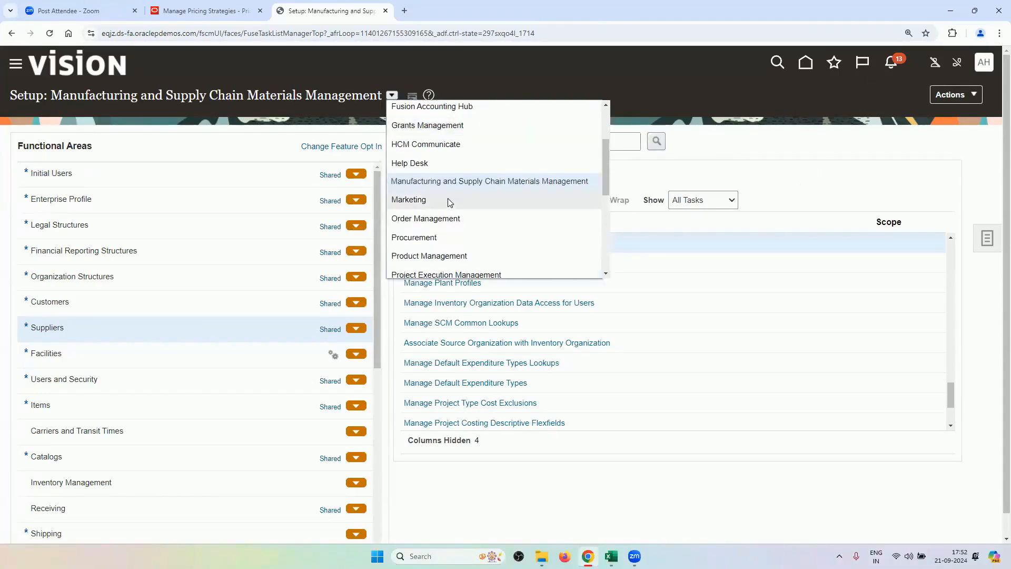
left_click(449, 238)
Search the Procurement setup tasks for LOCATION and launch Manage Locations.
left_click(516, 140)
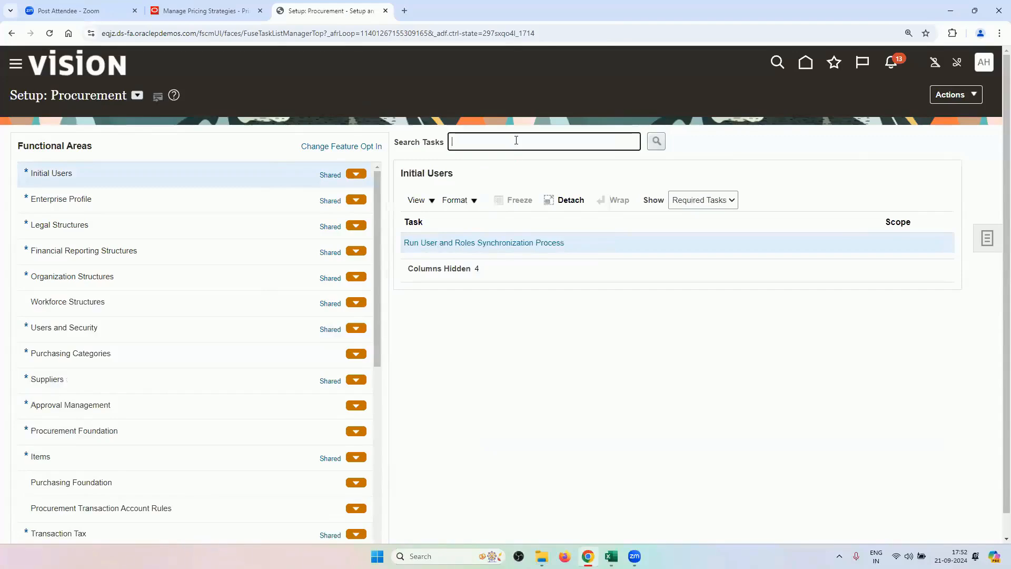
type("LOCATION")
key("Return")
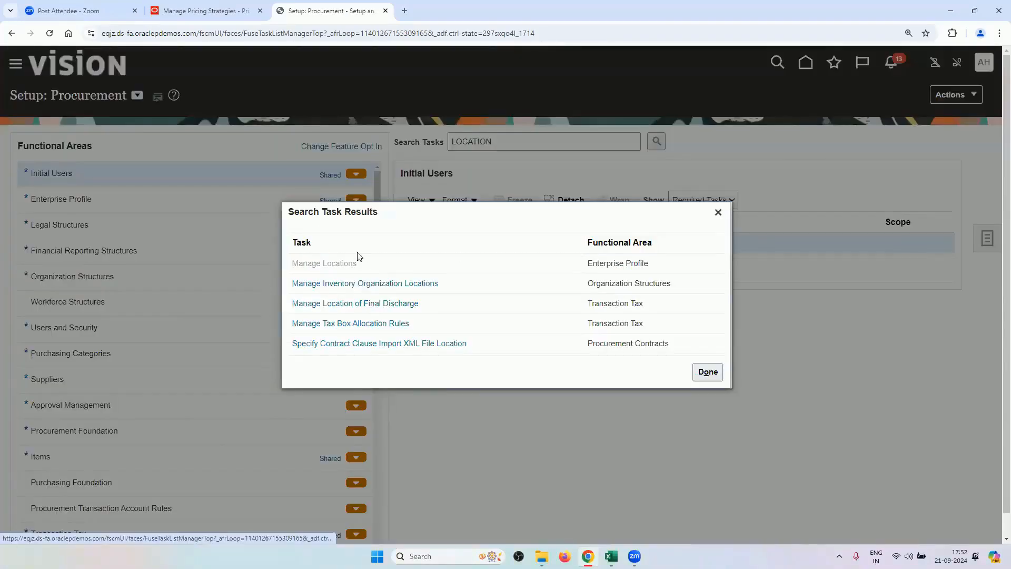
left_click(358, 262)
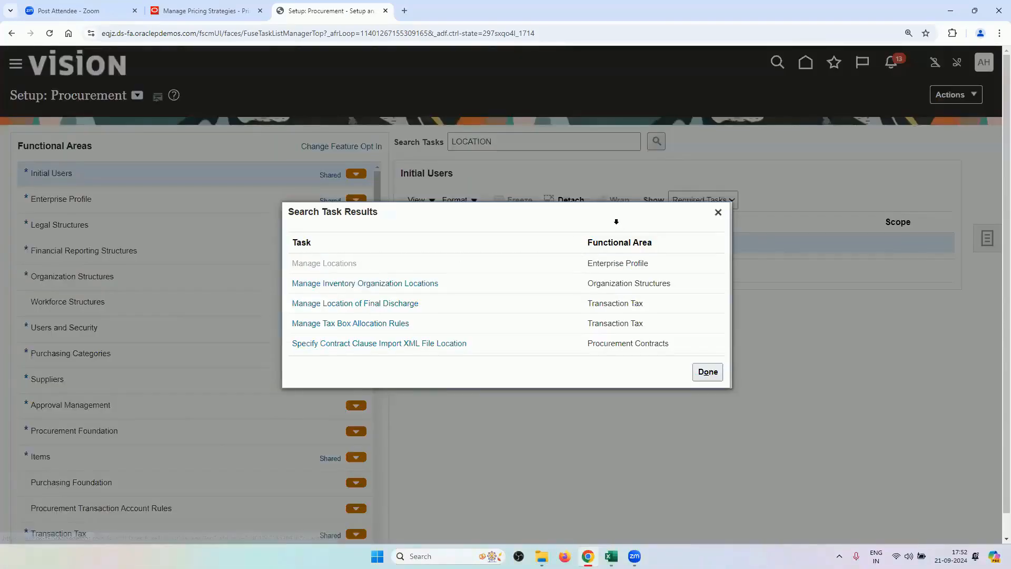
left_click(461, 402)
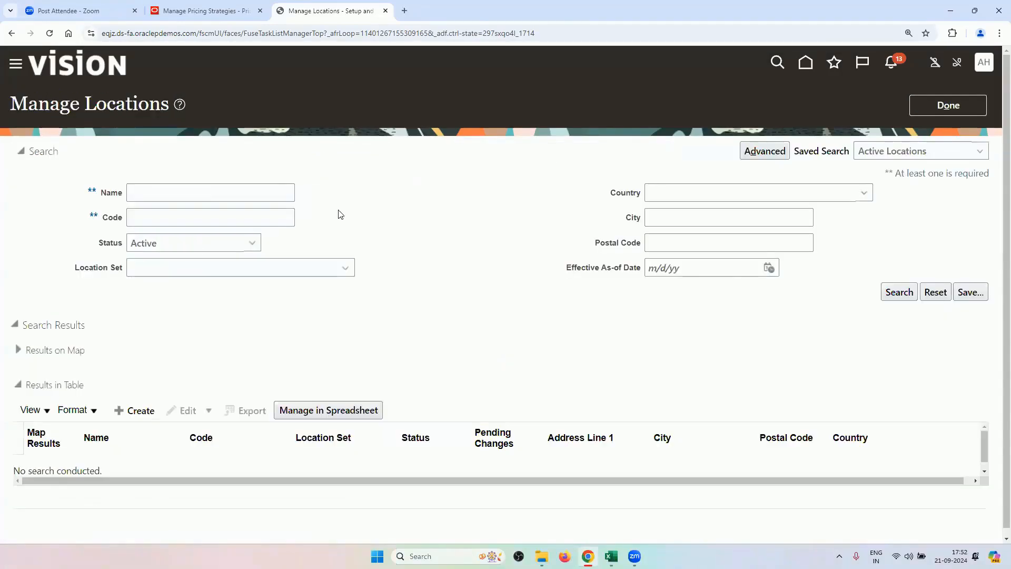
Search locations named RV and confirm RV_LOCATION1 is linked to RV_INV_ORG1.
left_click(185, 194)
type("RV")
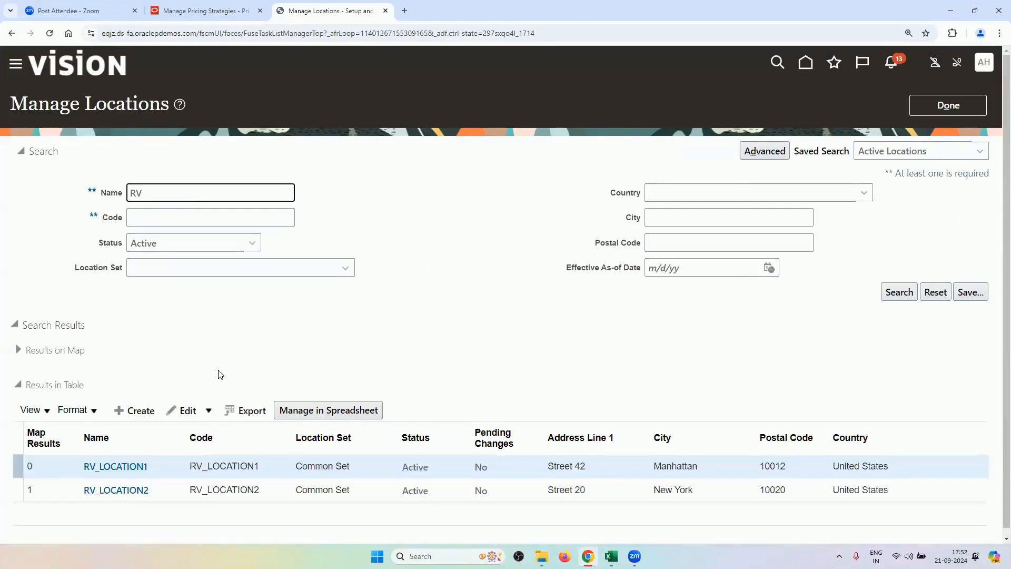
left_click(135, 462)
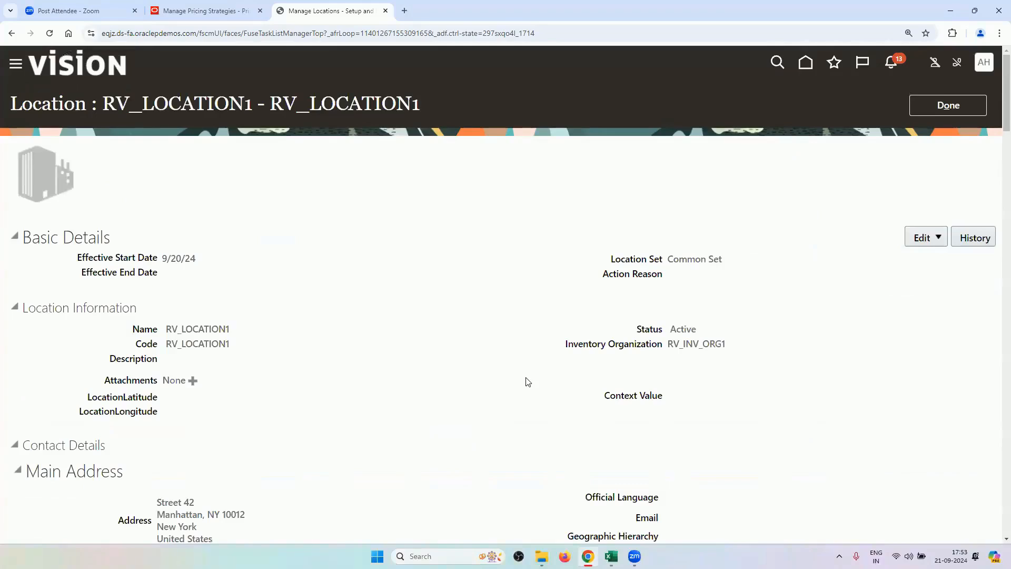
left_click_drag(568, 346, 644, 355)
left_click(720, 350)
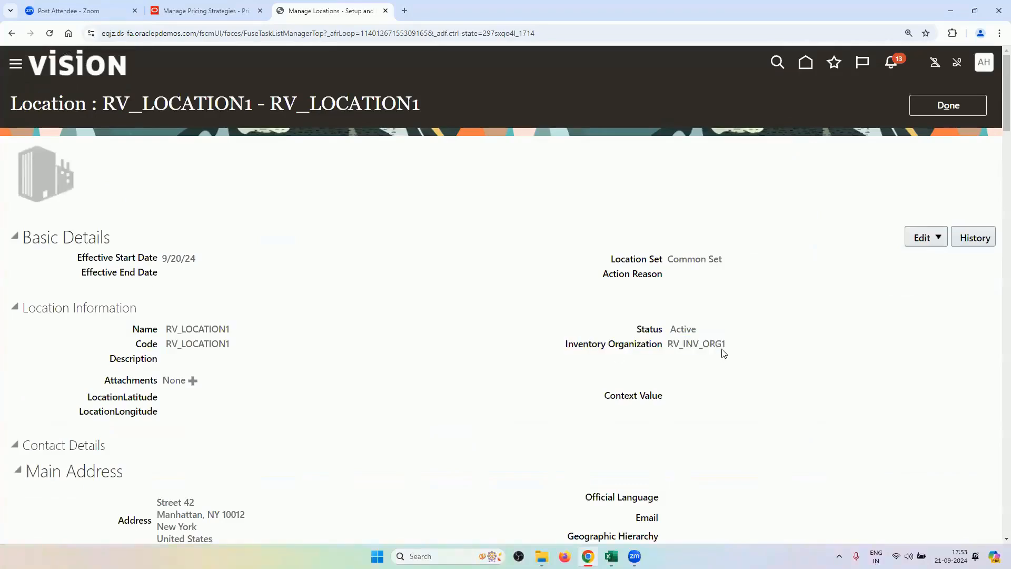
left_click_drag(723, 353, 669, 346)
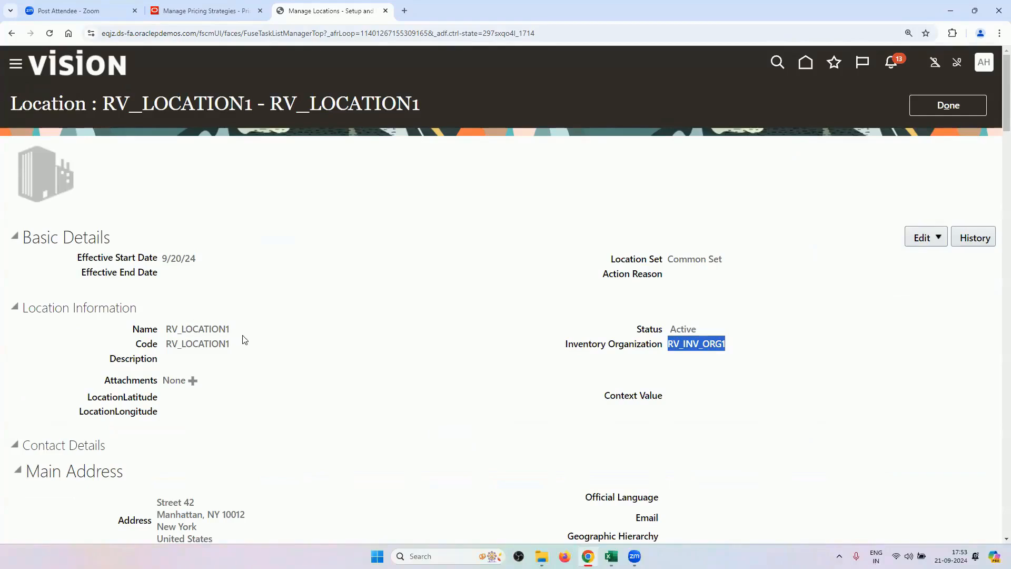
left_click(916, 111)
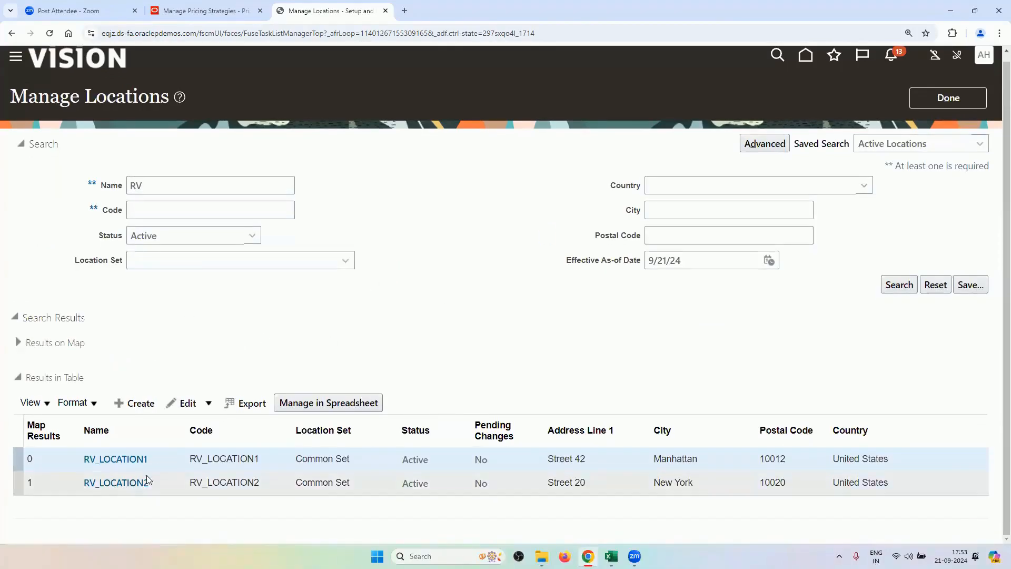
Confirm RV_LOCATION2 is linked to RV_INV_ORG2, then return to Setup: Procurement.
left_click(144, 483)
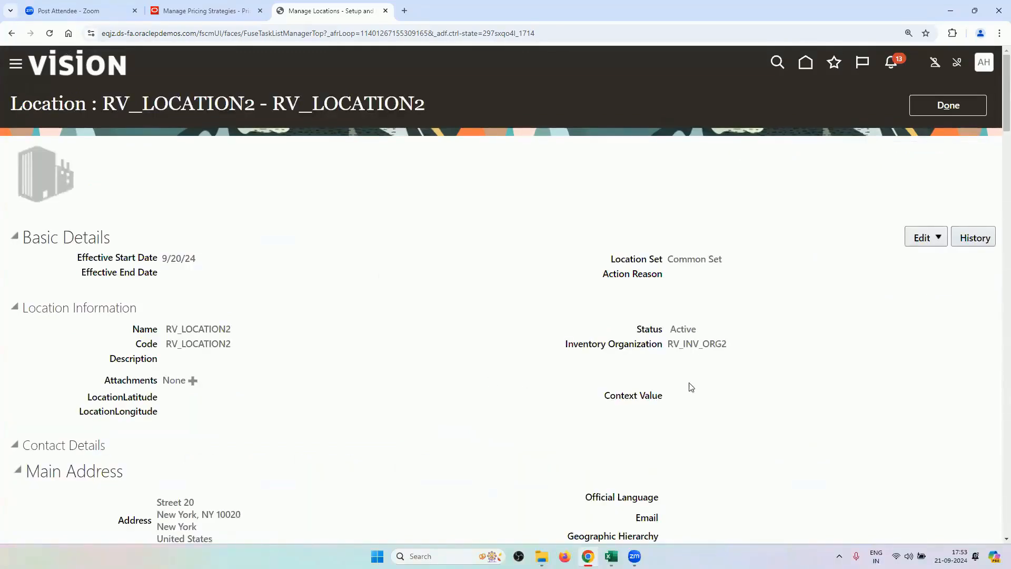
left_click_drag(669, 344, 715, 358)
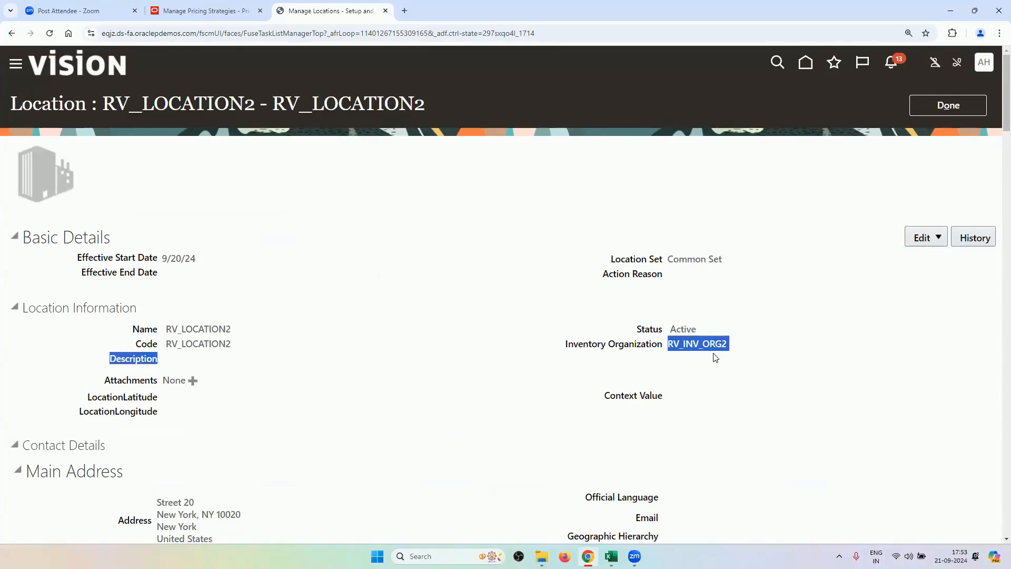
left_click(214, 244)
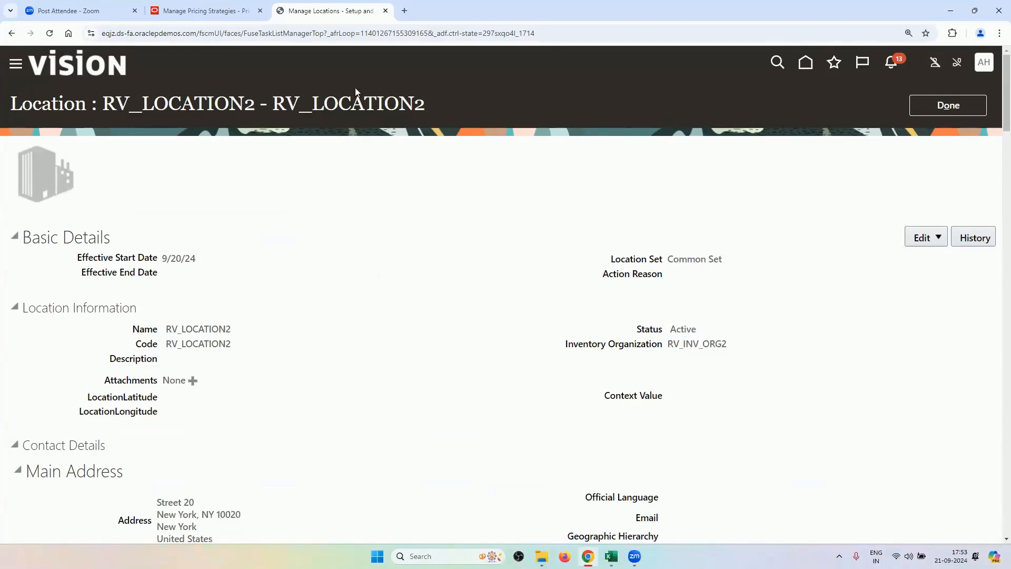
left_click(970, 112)
left_click(913, 111)
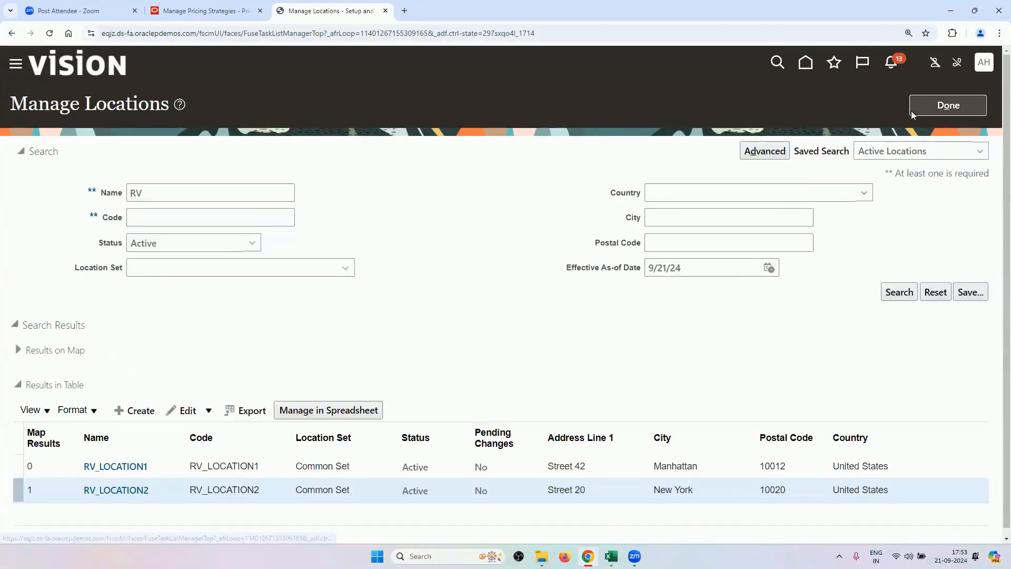
mouse_move(634, 556)
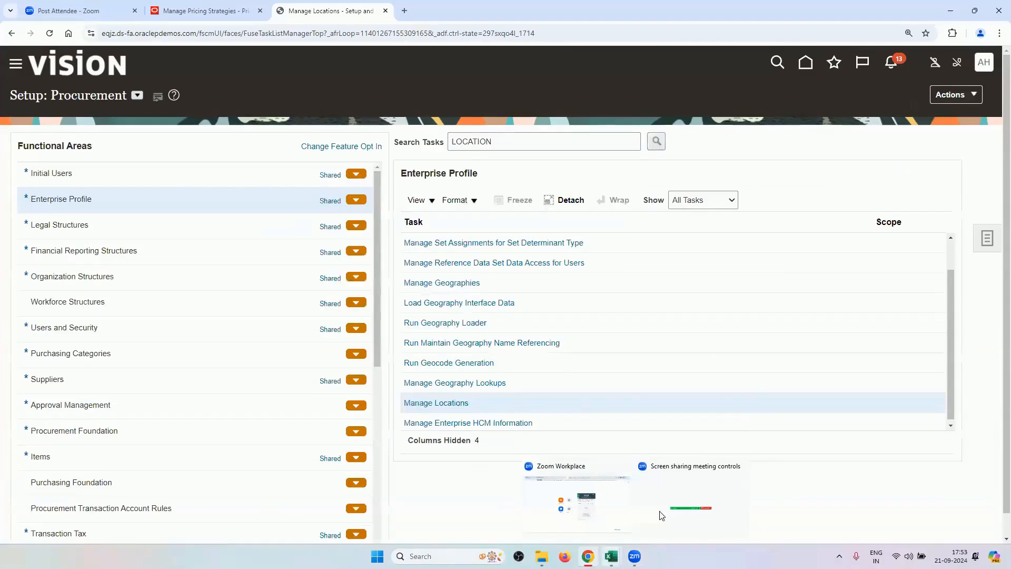
In the Excel checklist, insert a blank row above Manage Interorganization Parameters, then undo it.
left_click(560, 502)
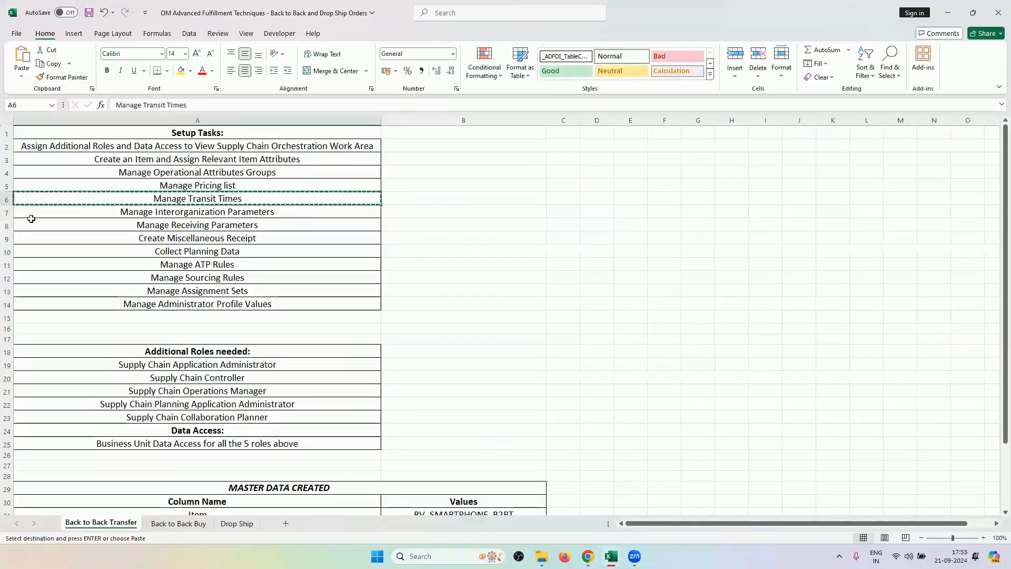
left_click(8, 199)
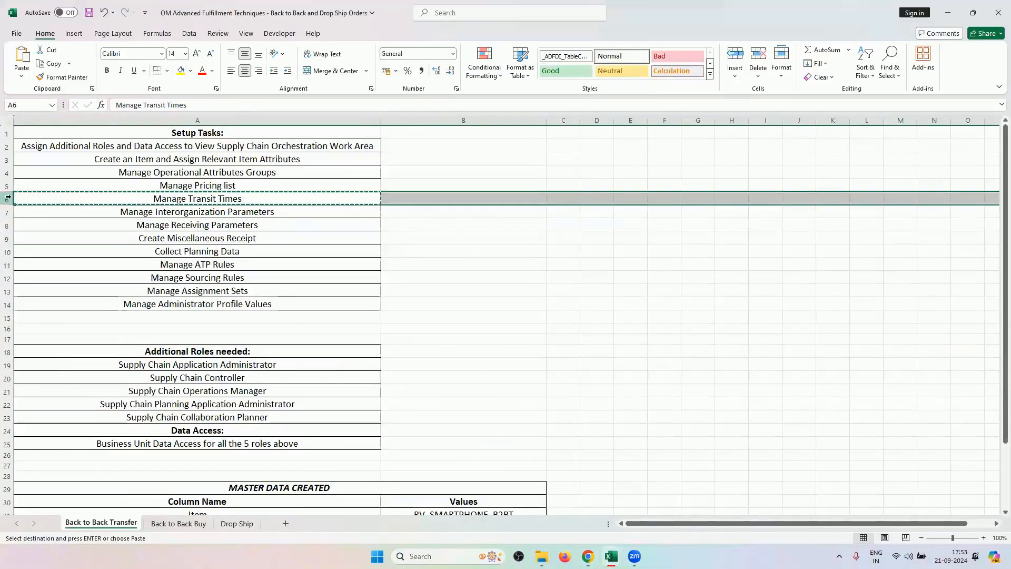
right_click(8, 198)
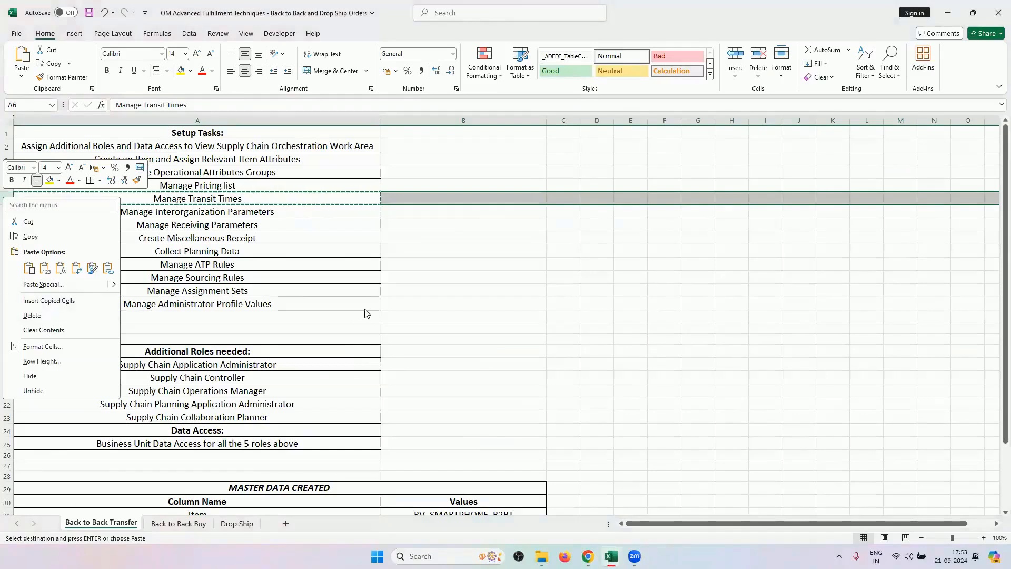
double_click(330, 211)
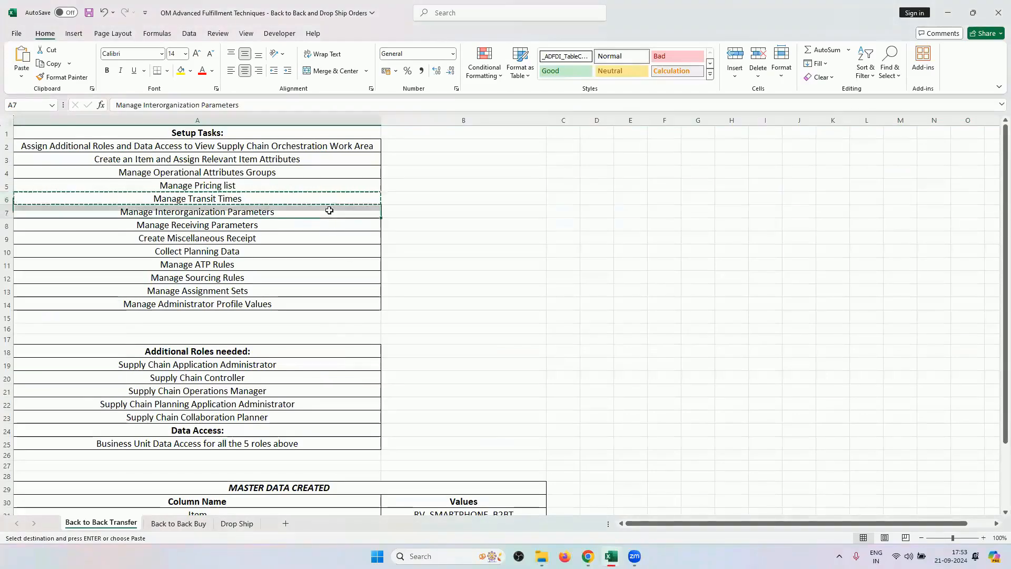
left_click(8, 211)
right_click(8, 211)
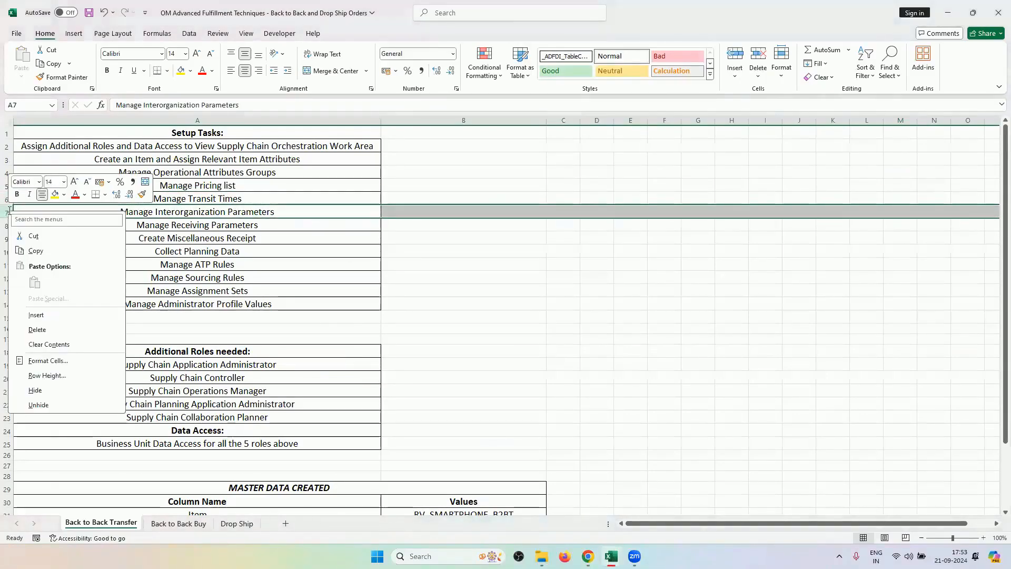
left_click(31, 315)
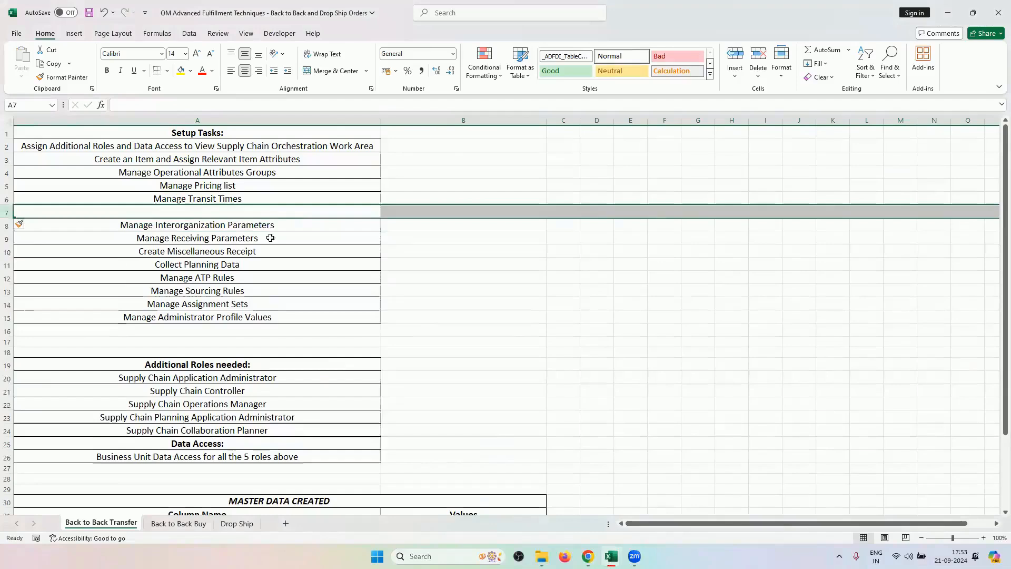
double_click(262, 211)
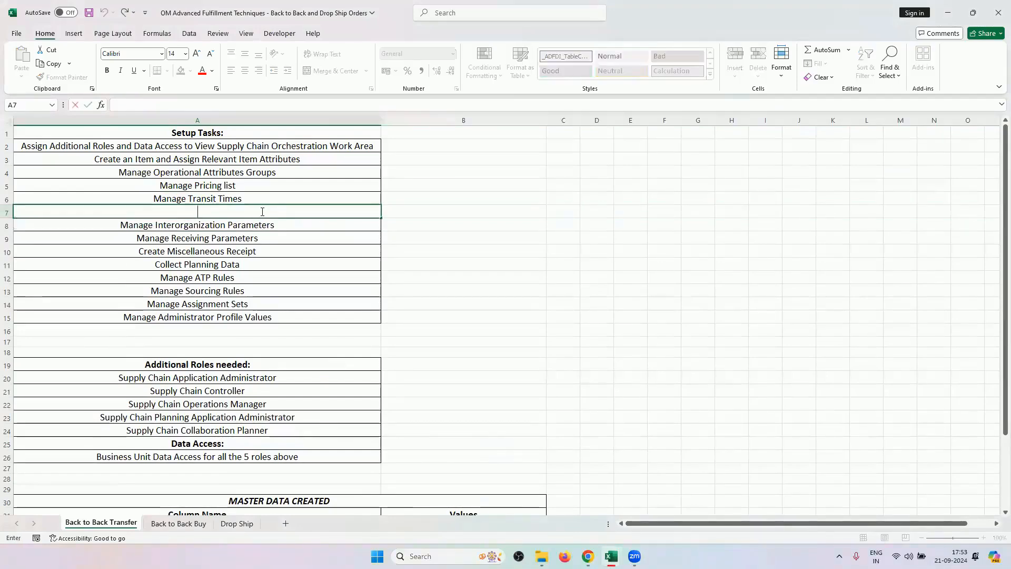
left_click(299, 237)
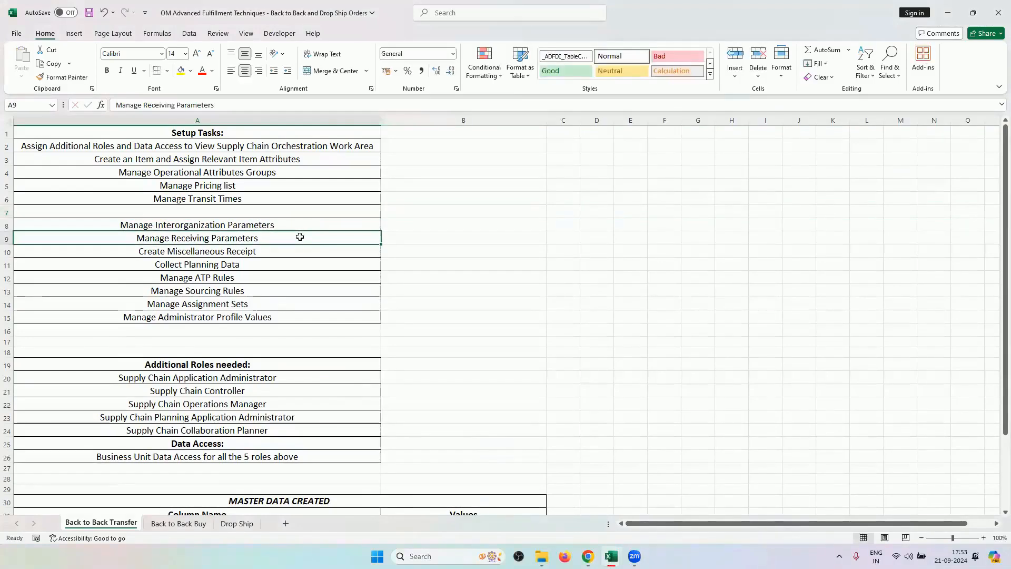
key("ctrl+z")
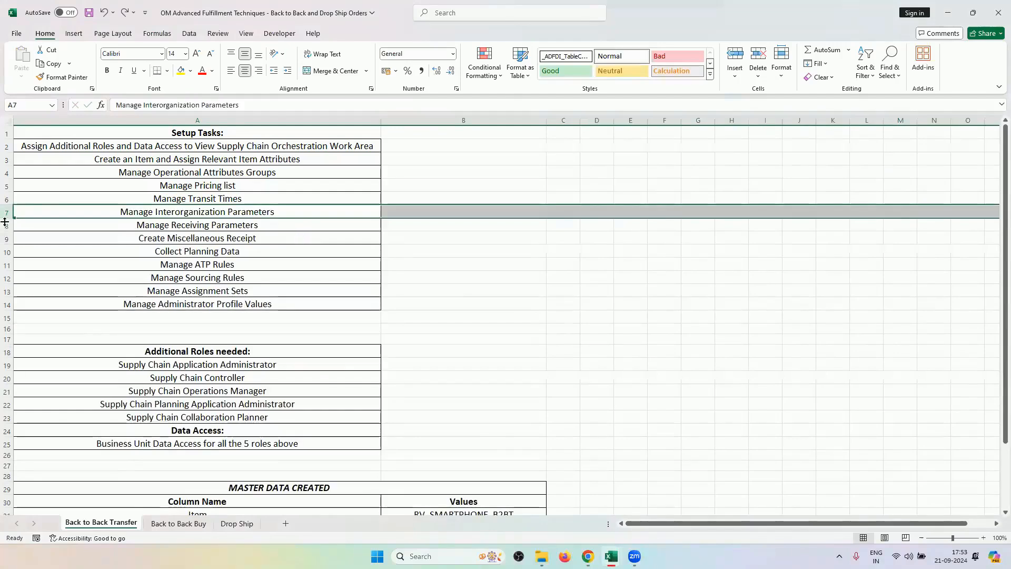
Insert a row above Manage Transit Times reading 'Link Locations with Inv. Orgs. In Manage Inventory Organization and Manage Locations Setups'.
left_click(6, 198)
right_click(6, 199)
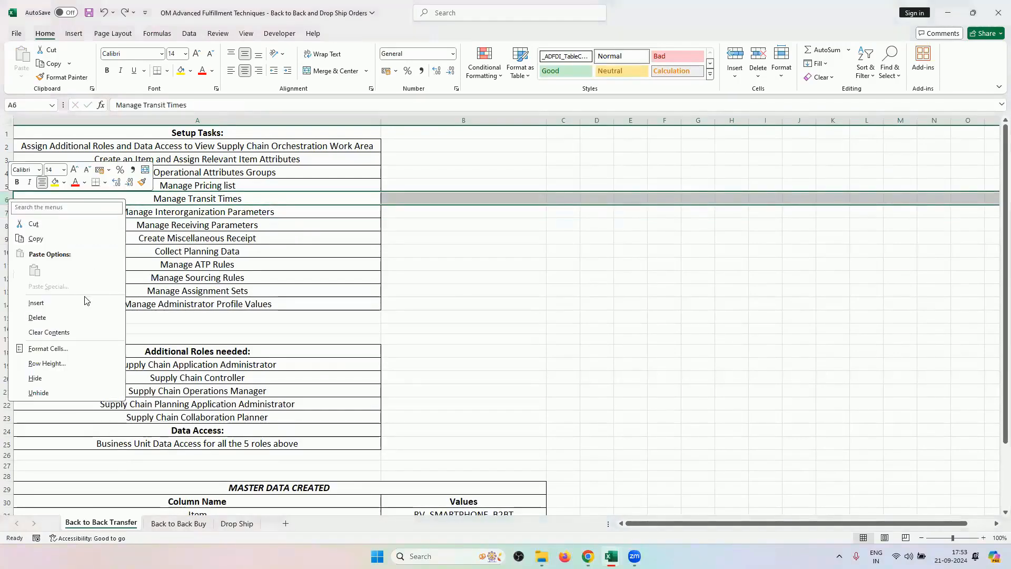
left_click(85, 302)
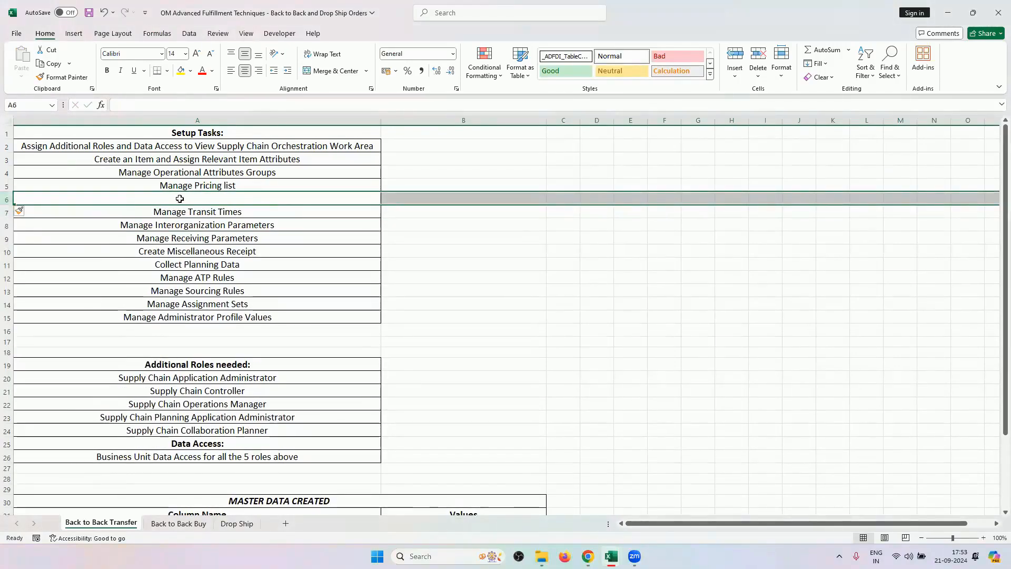
left_click(181, 199)
type("Make sure to")
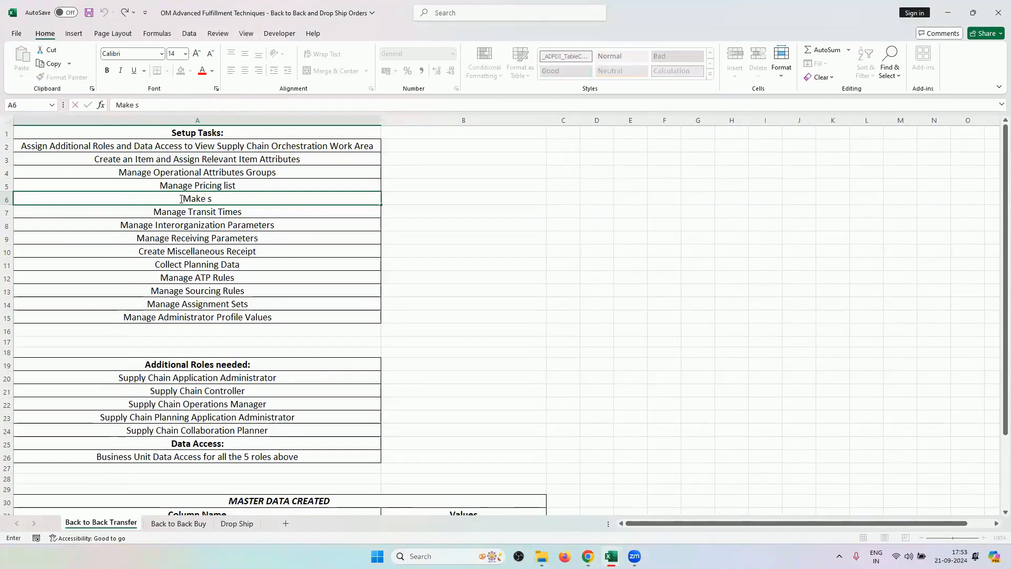
key("BackSpace")
key("BackSpace")
key("BackSpace")
key("BackSpace")
key("BackSpace")
key("BackSpace")
key("BackSpace")
key("BackSpace")
key("BackSpace")
key("BackSpace")
key("BackSpace")
key("BackSpace")
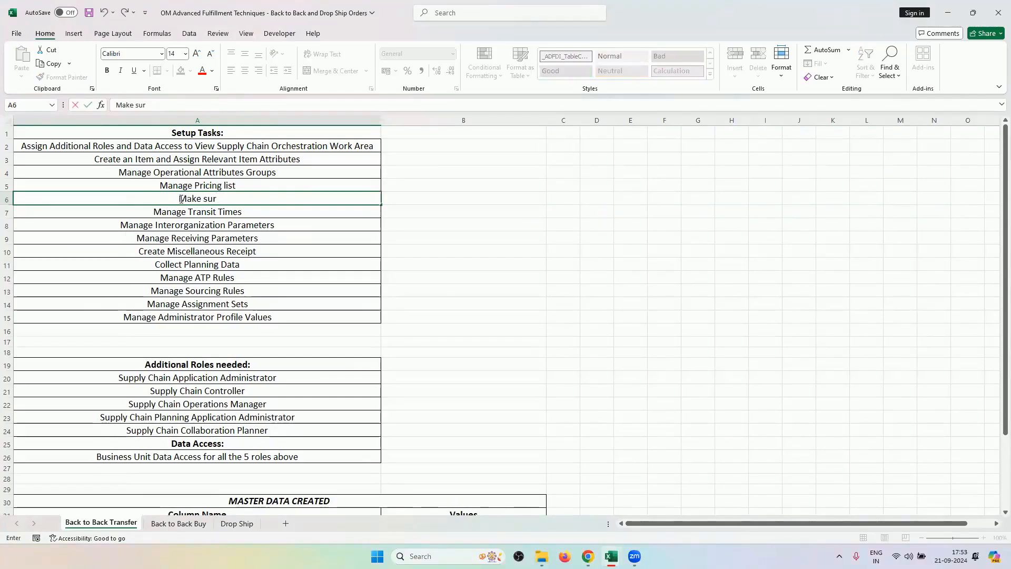
type("Link Location")
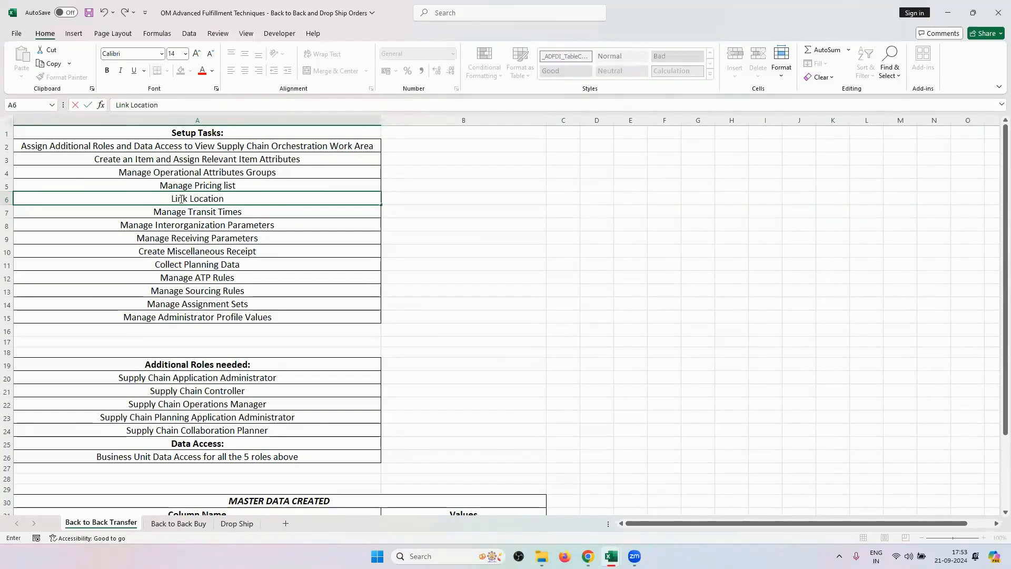
type("s with Inv. oRGS")
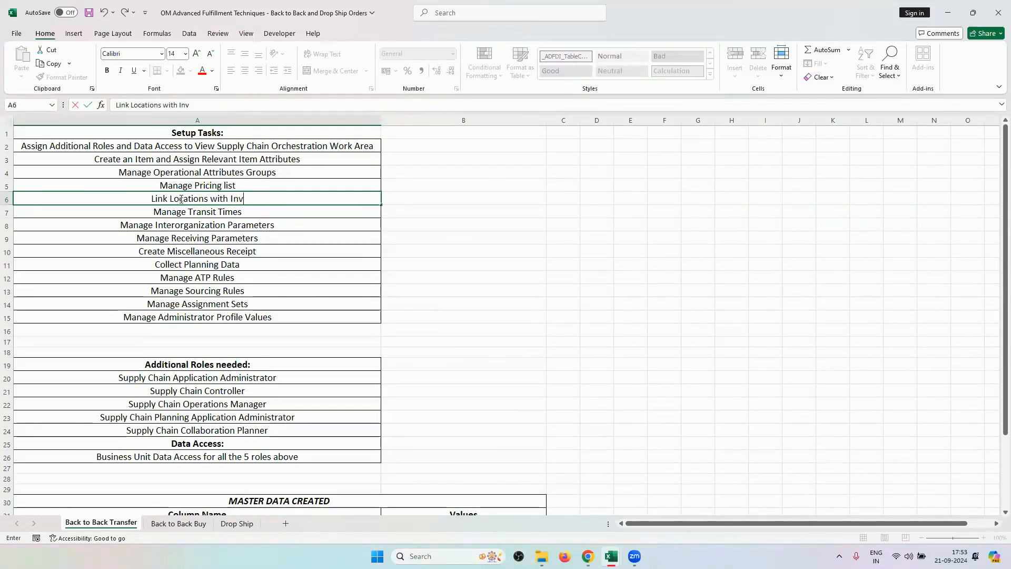
key("BackSpace")
key("BackSpace")
key("BackSpace")
key("BackSpace")
key("BackSpace")
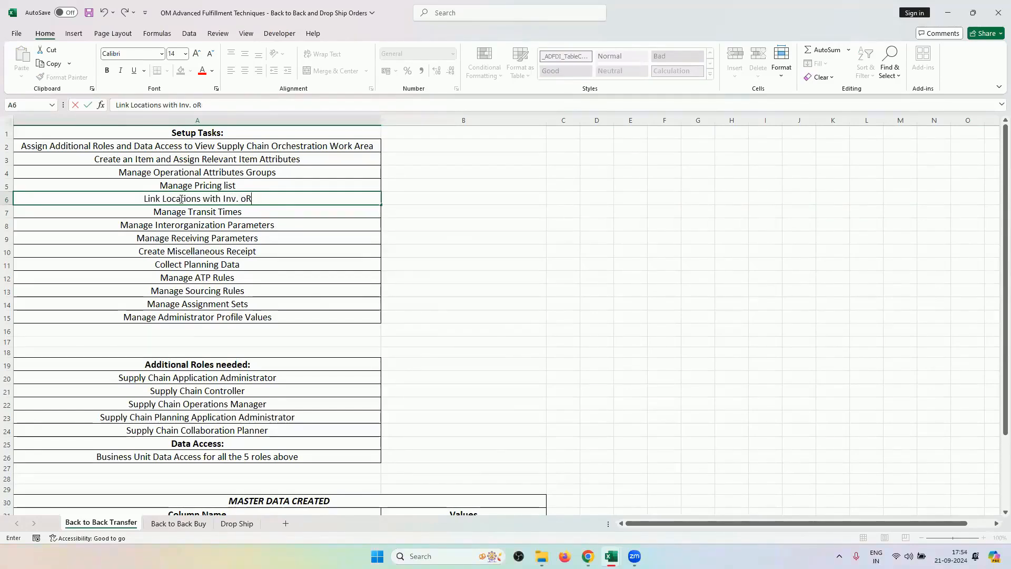
type("Orgs.")
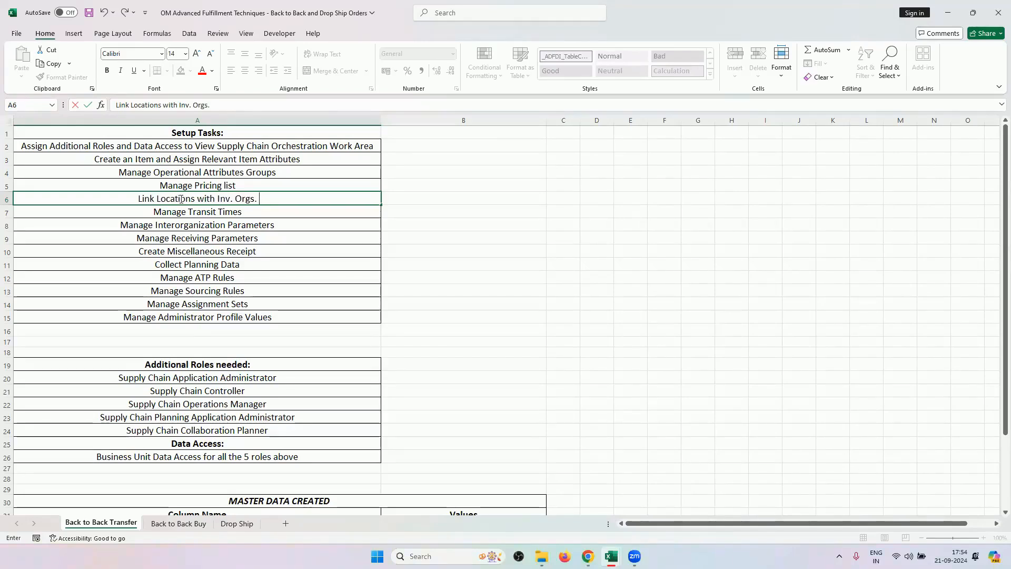
type(" In Manage In")
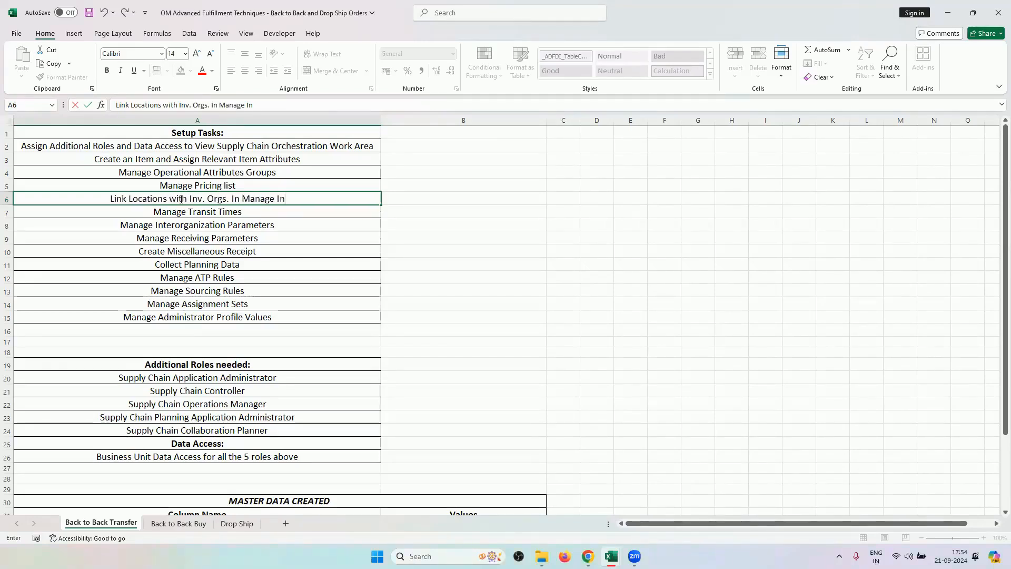
type("ventory Orga")
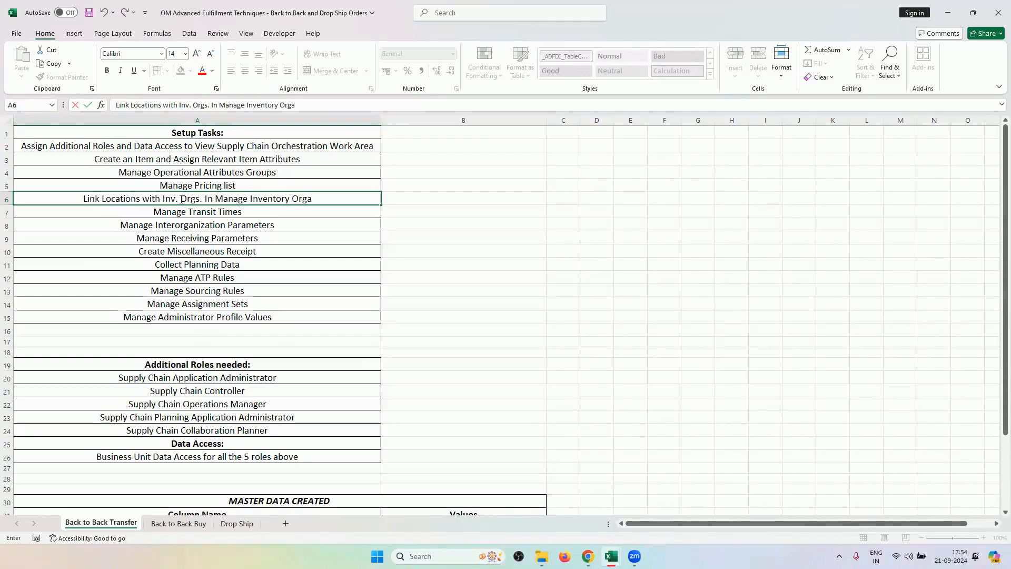
type("nization and")
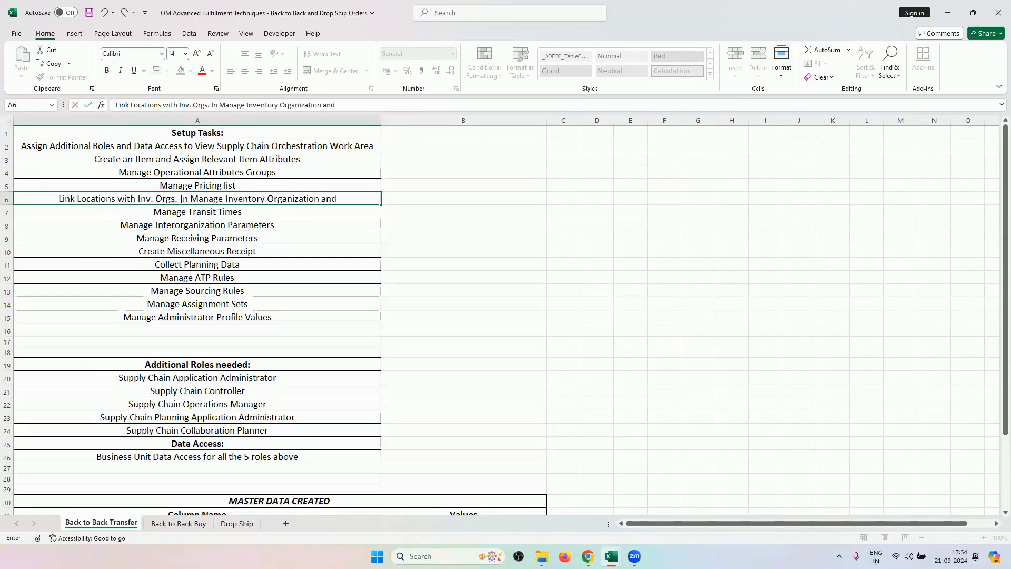
type(" Manage L")
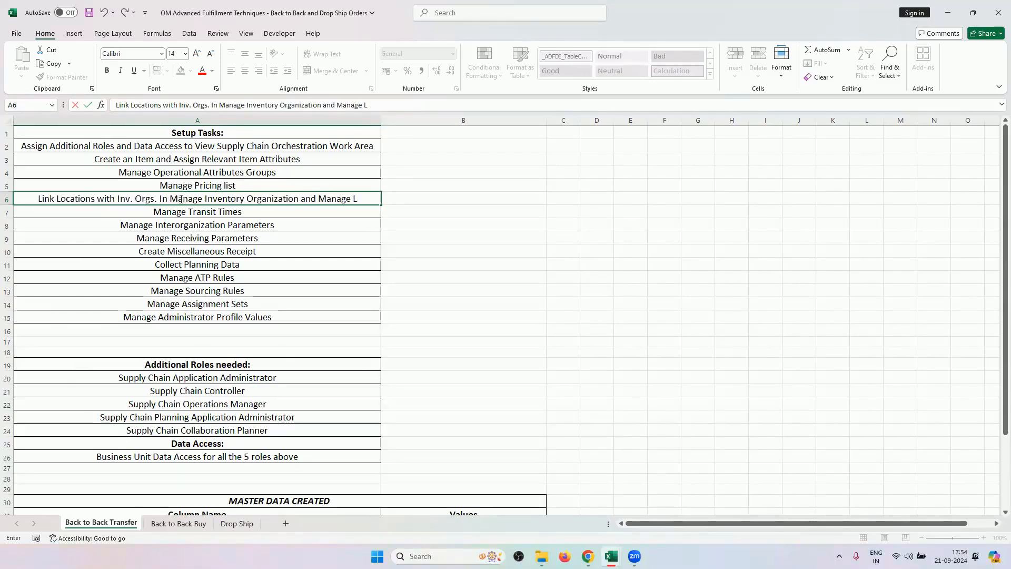
type("ocations S")
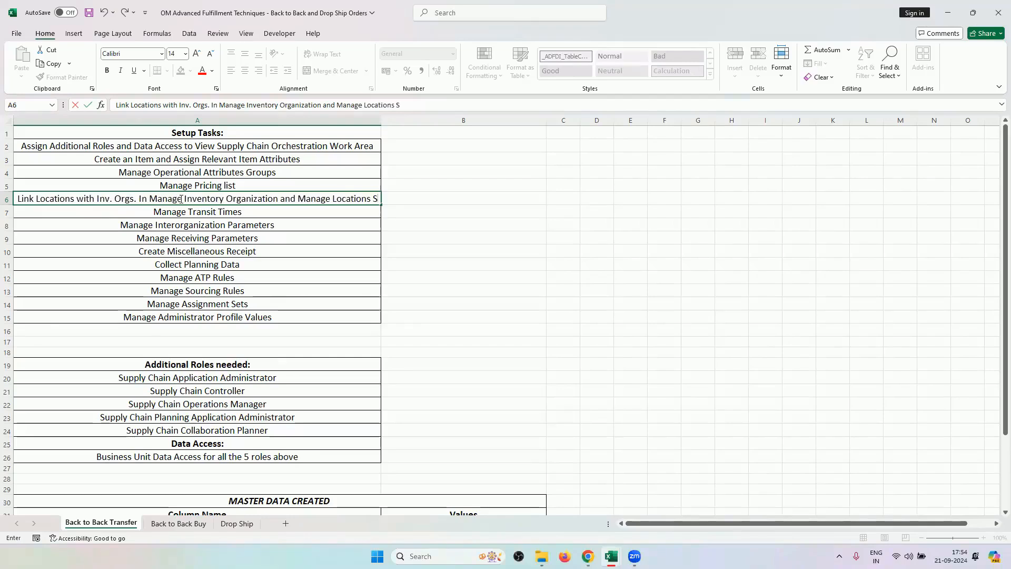
type("etups")
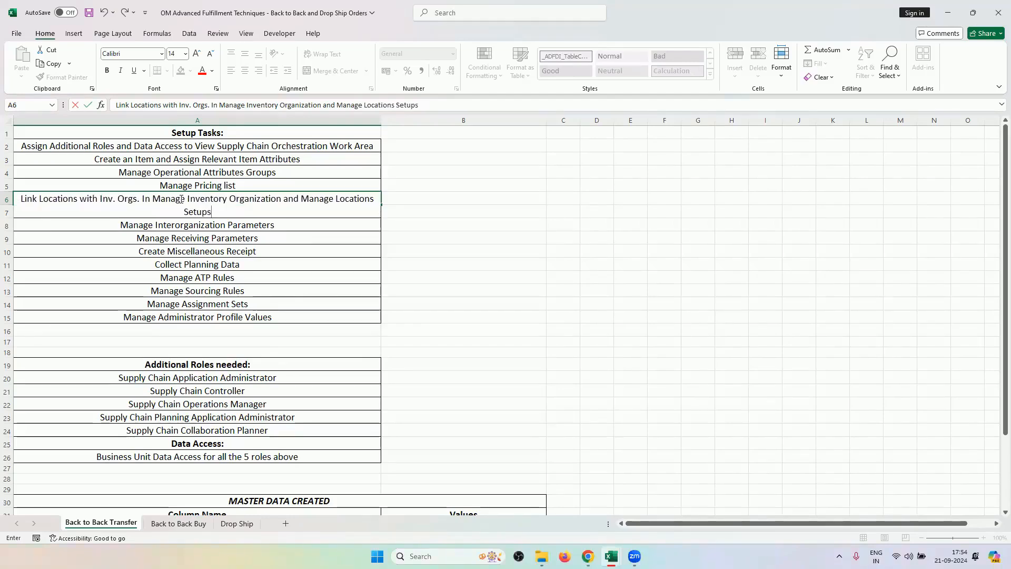
left_click(513, 251)
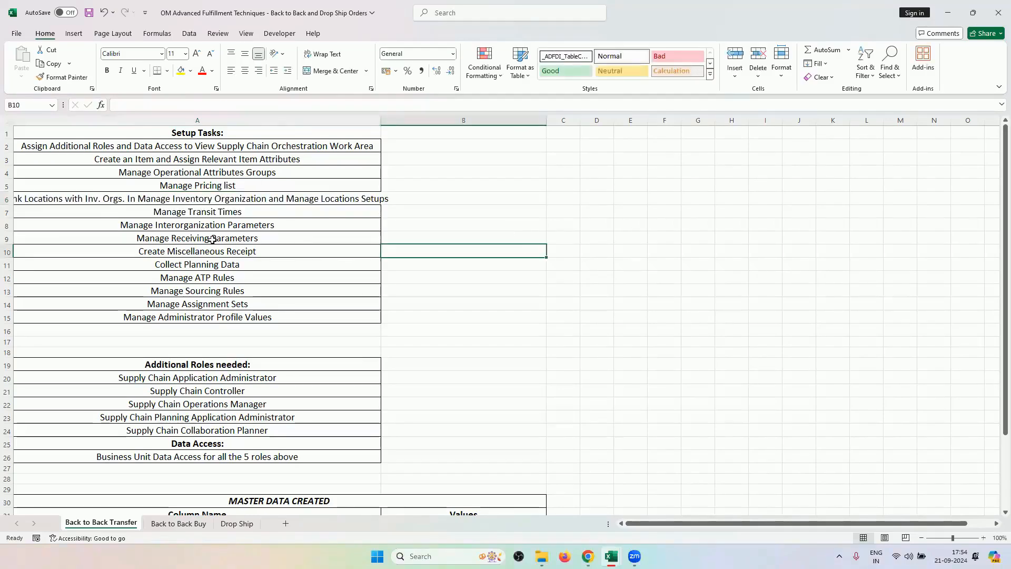
Change 'In' to lowercase 'in' in the A6 task text.
double_click(136, 198)
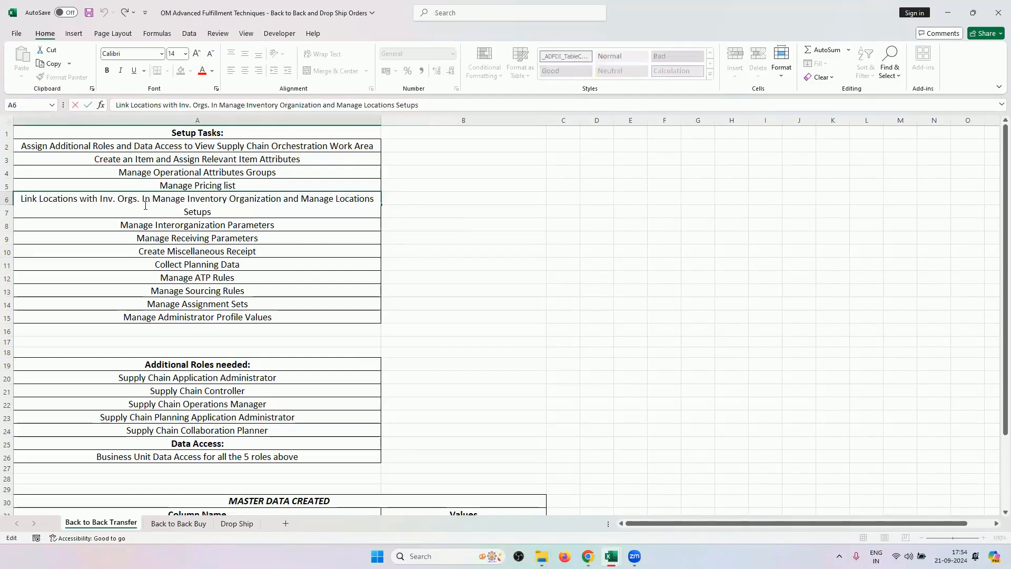
key("BackSpace")
type("i")
left_click(100, 226)
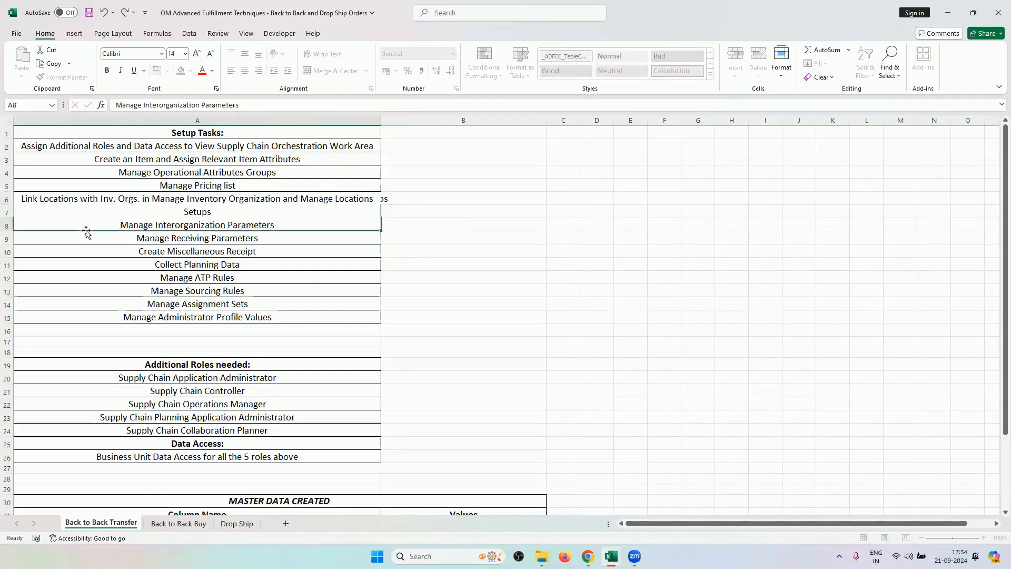
Reword A6 with 'respective', quoted task names, and 'Setup tasks' instead of 'Setups'.
double_click(23, 198)
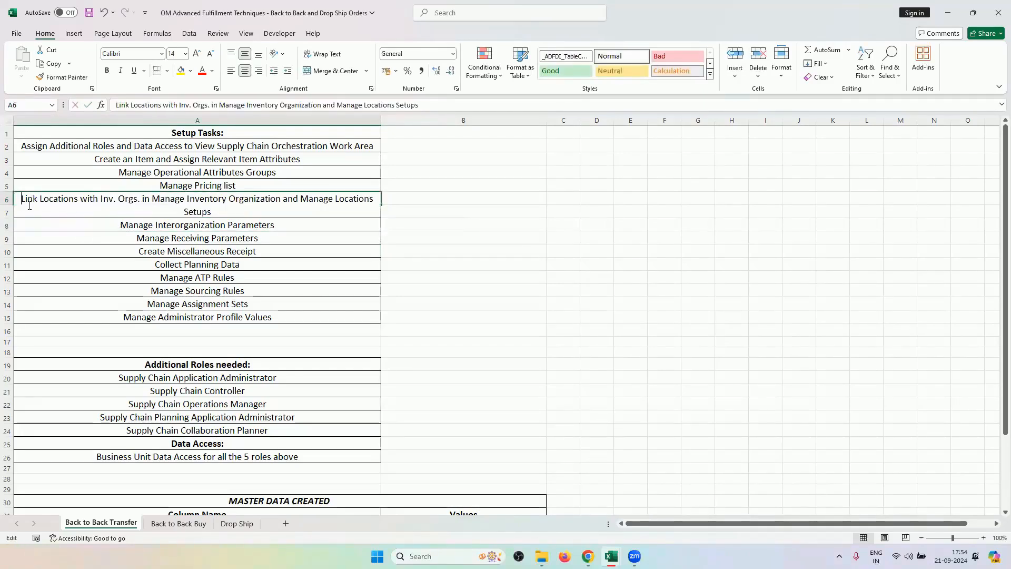
type("respecti")
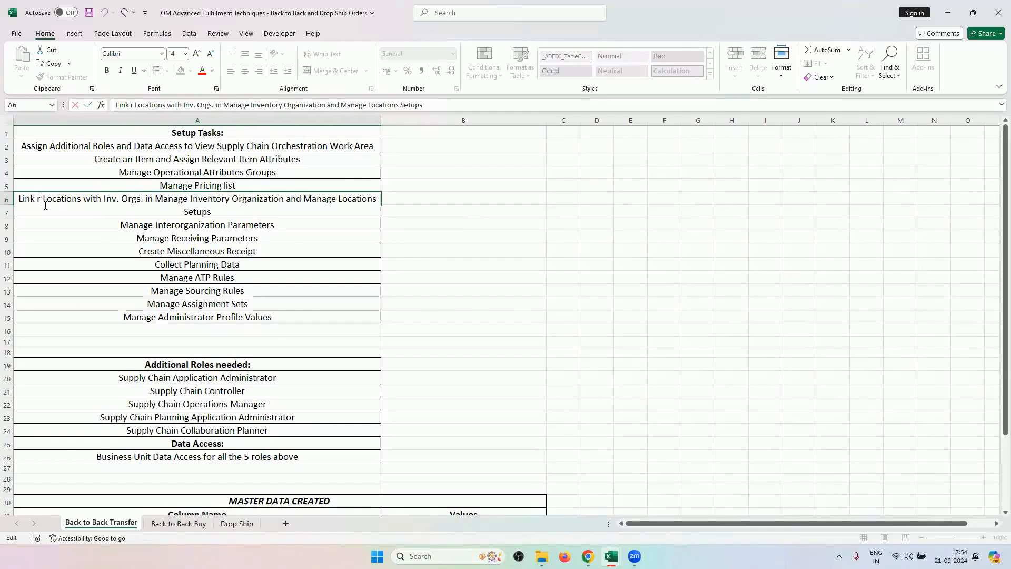
type("ve")
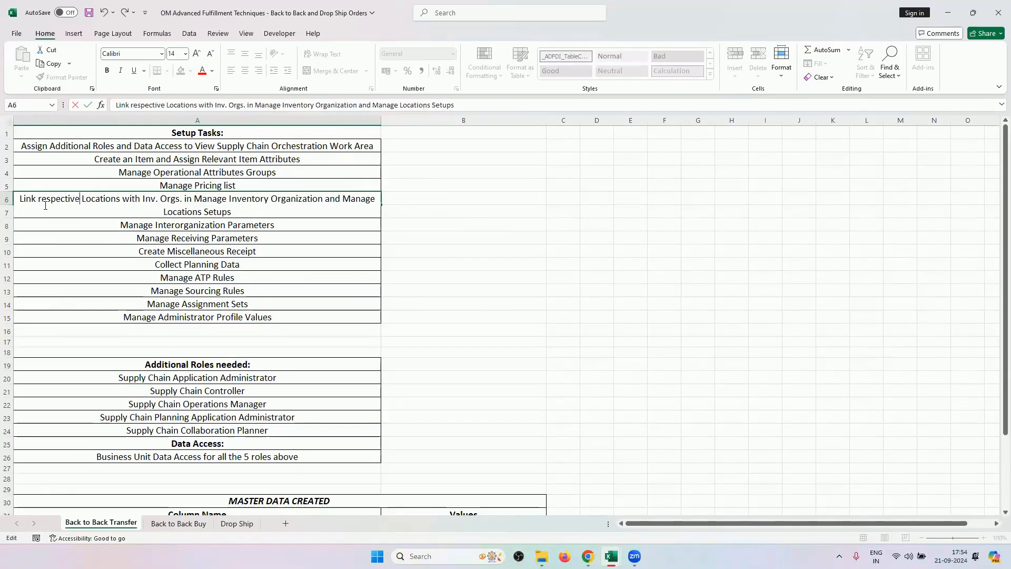
left_click(196, 200)
type("'")
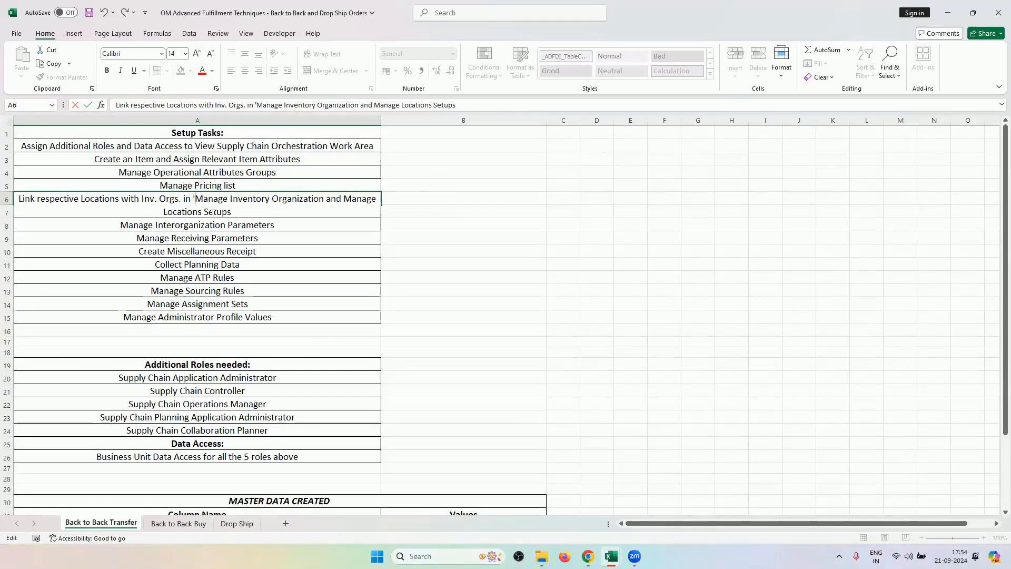
left_click(329, 203)
type("'")
left_click(345, 198)
type("'")
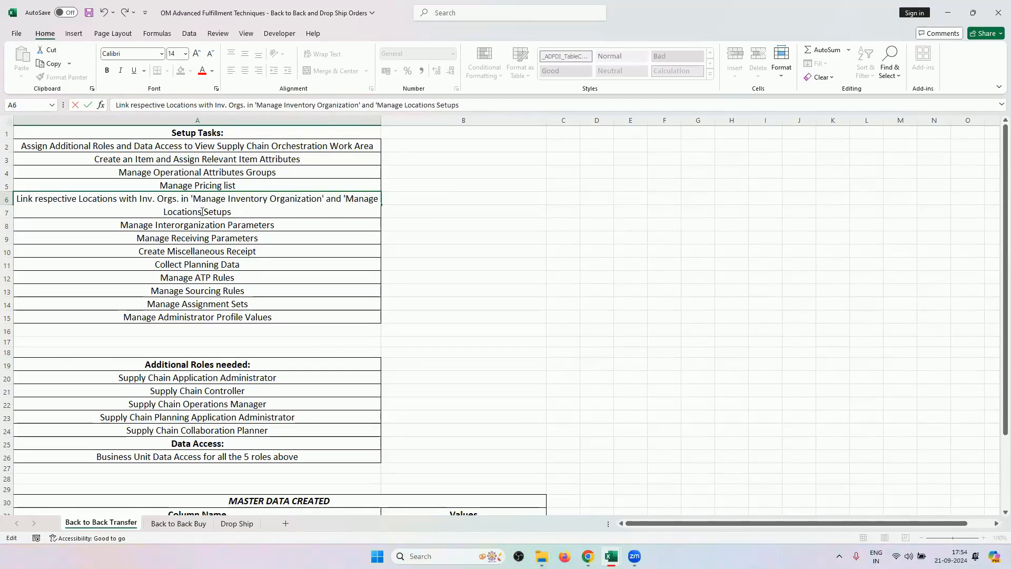
type("'")
key("BackSpace")
type("tasks")
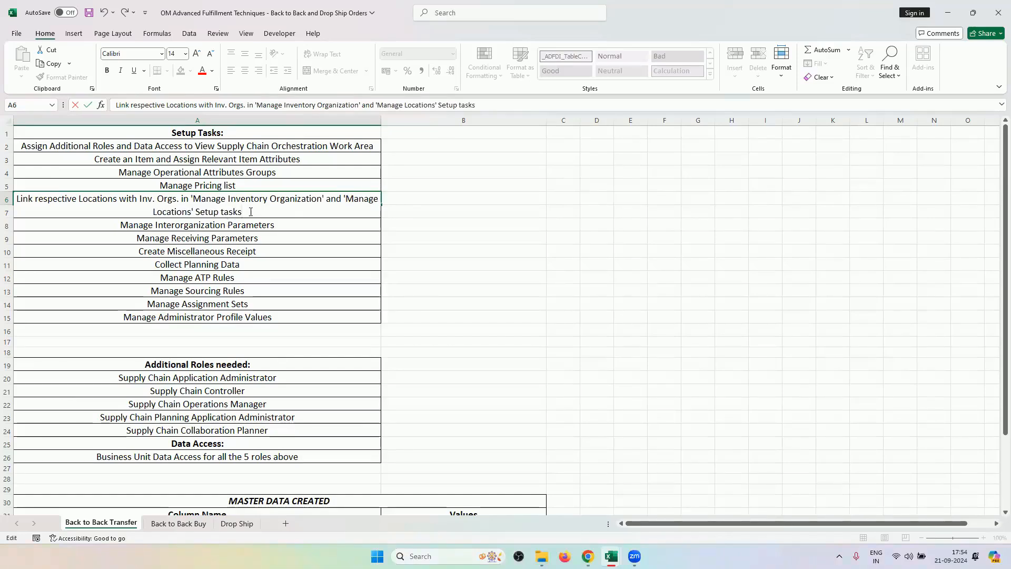
left_click(427, 212)
Widen column A, save the workbook, and copy the Manage Interorganization Parameters task name.
left_click_drag(381, 121, 515, 149)
left_click(444, 219)
key("ctrl+s")
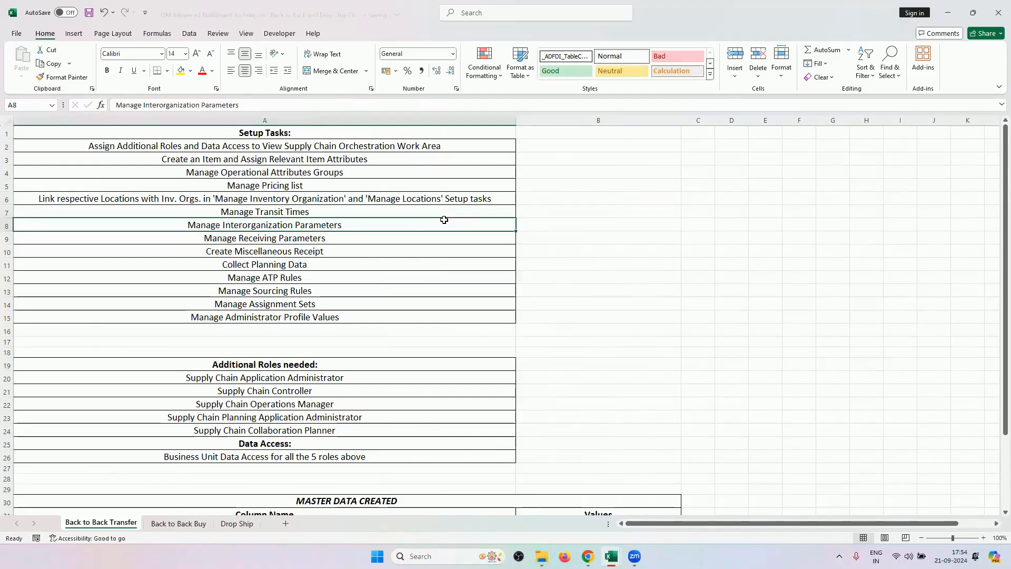
left_click(318, 211)
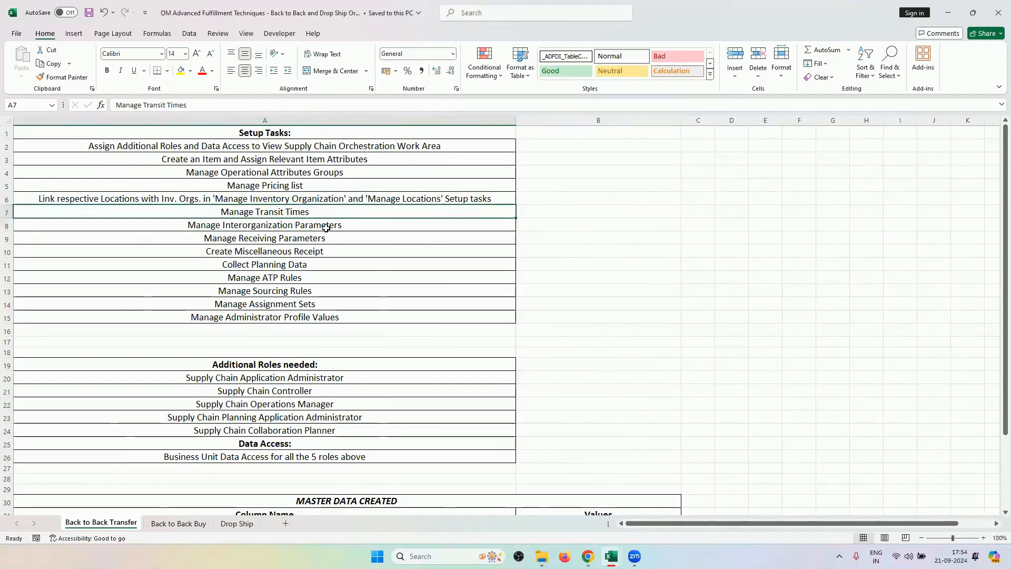
left_click(326, 225)
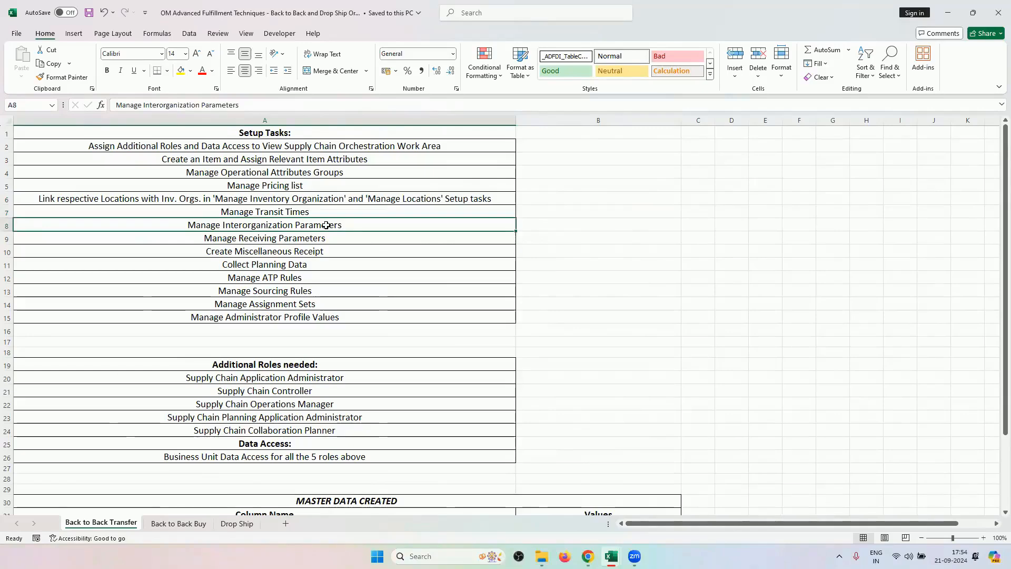
key("ctrl+c")
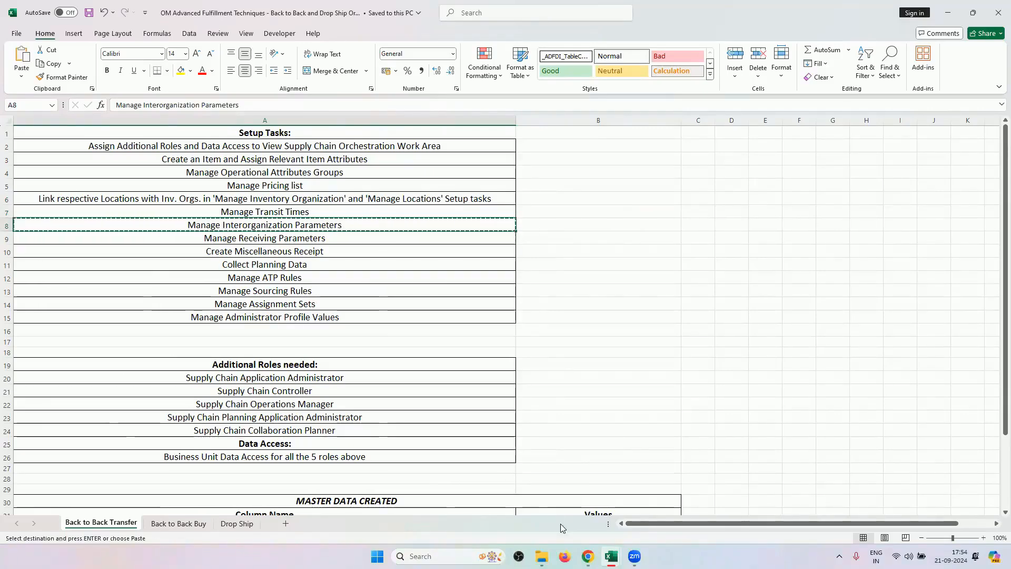
In Manufacturing and Supply Chain Materials Management setup, search the pasted task name and open Manage Interorganization Parameters.
key("alt+Tab")
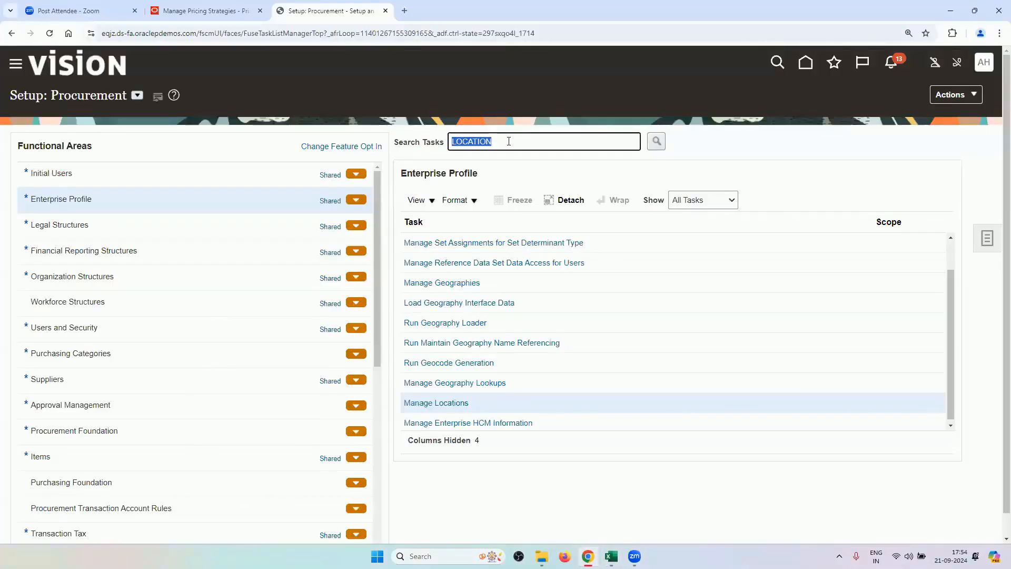
left_click(138, 95)
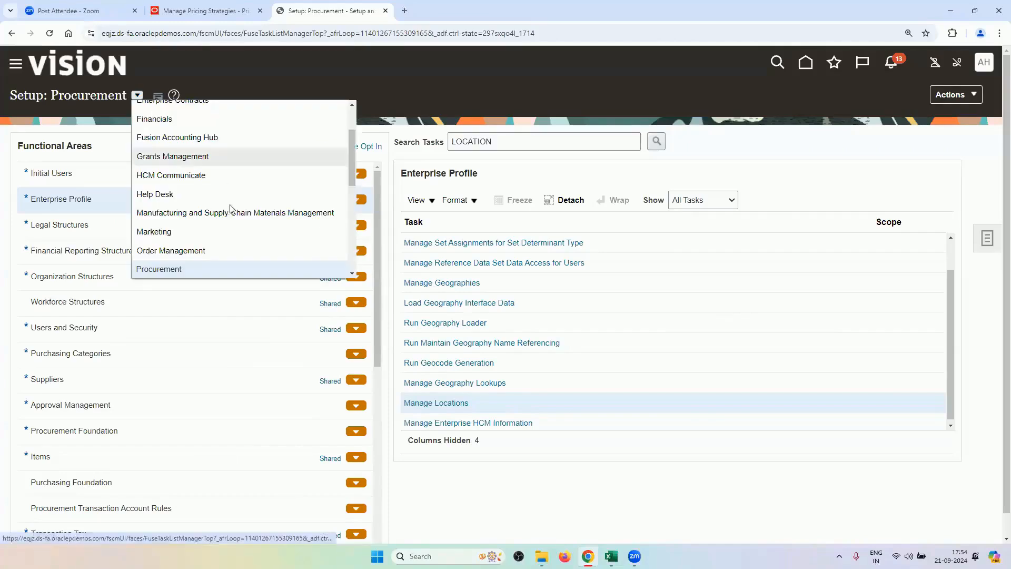
left_click(233, 212)
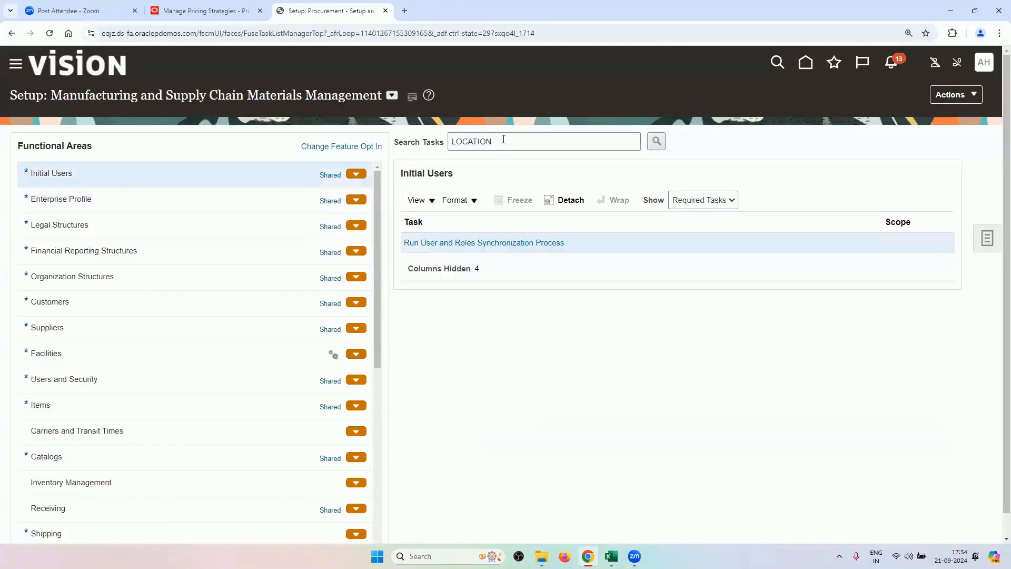
double_click(503, 140)
key("BackSpace")
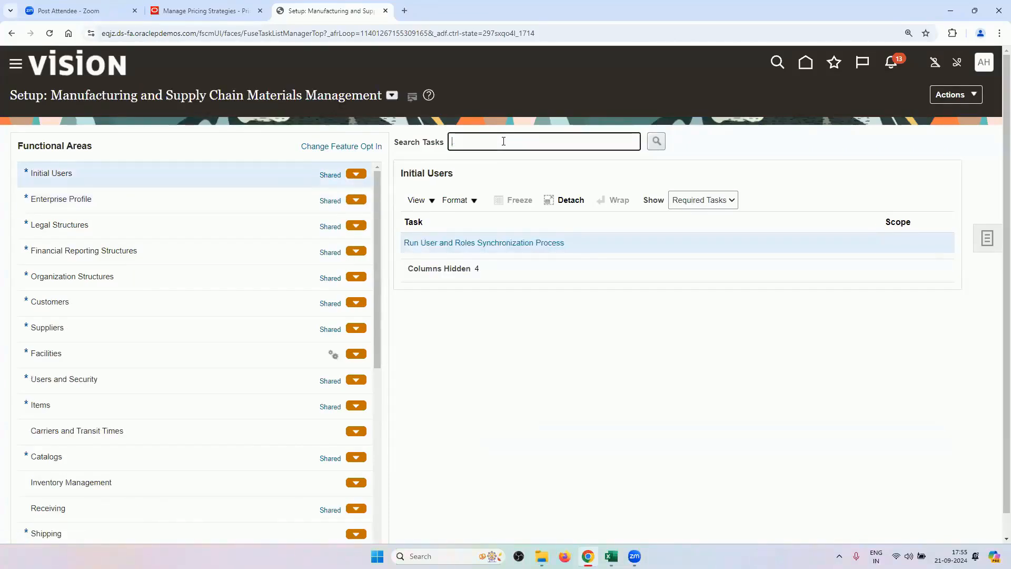
key("ctrl+v")
key("Return")
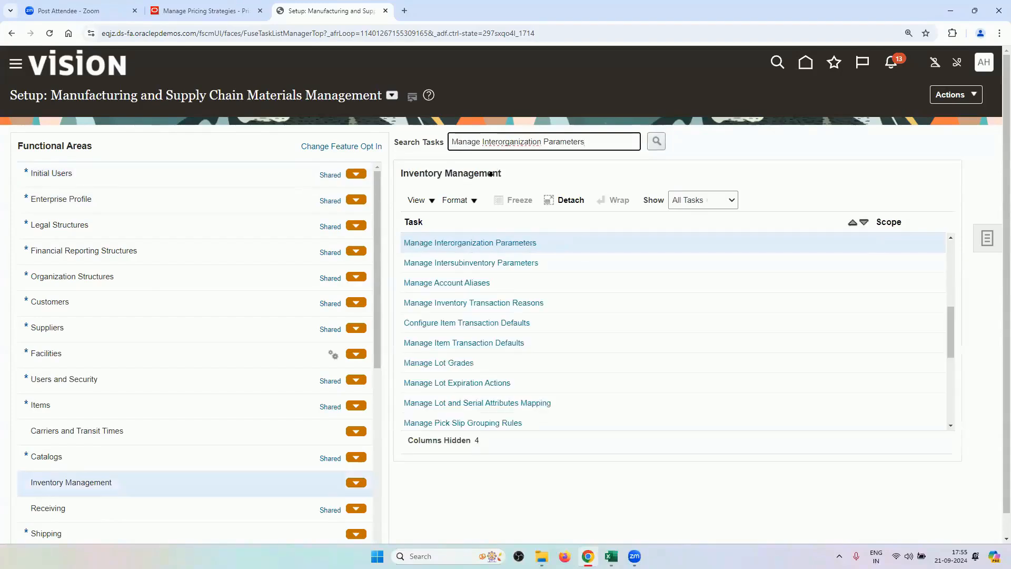
left_click(497, 243)
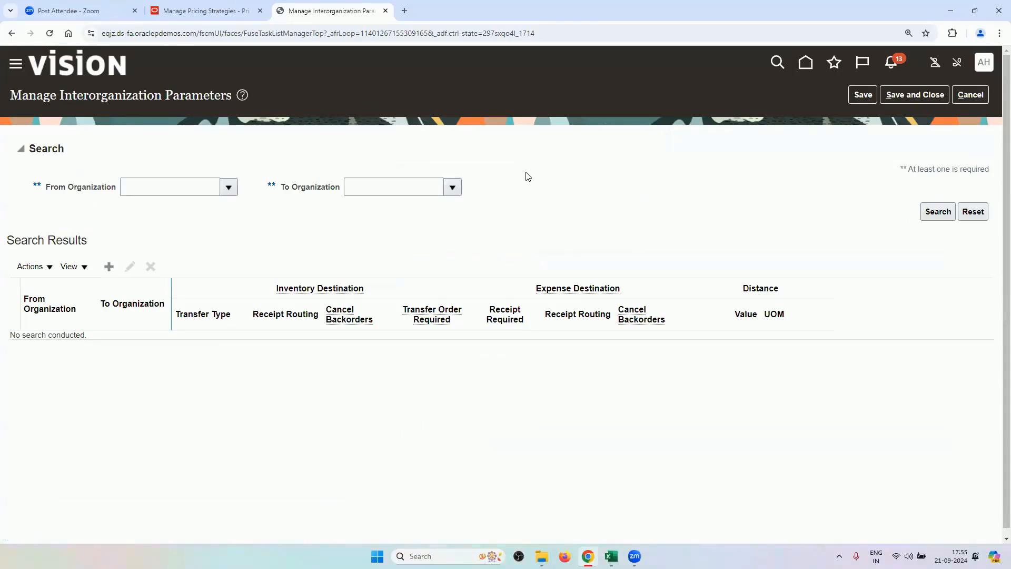
Search parameters from RV_INV_ORG1 and edit the RV_INV_ORG1 to RV_INV_ORG2 entry's Transfer Type.
left_click(191, 189)
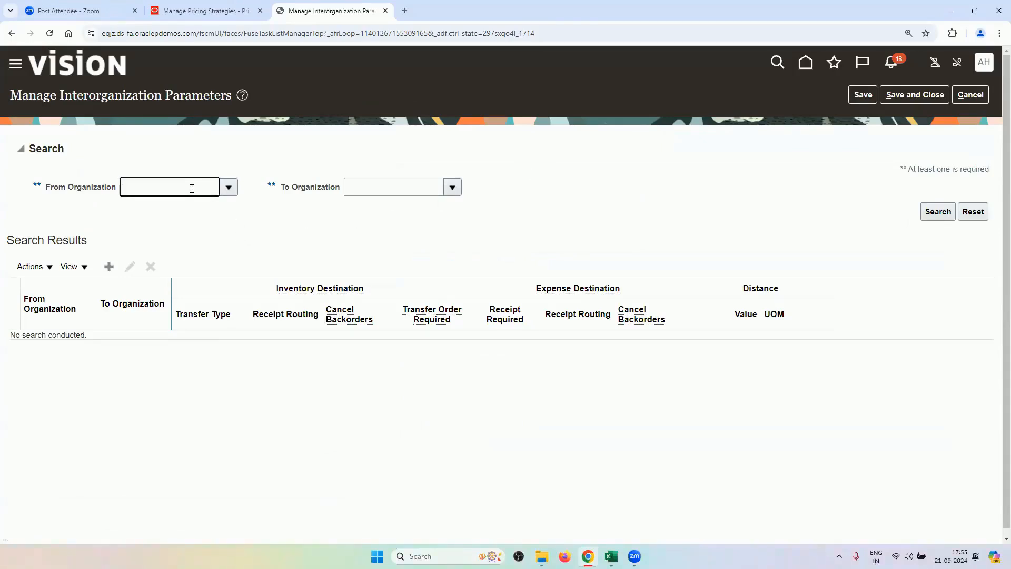
type("RV")
key("Tab")
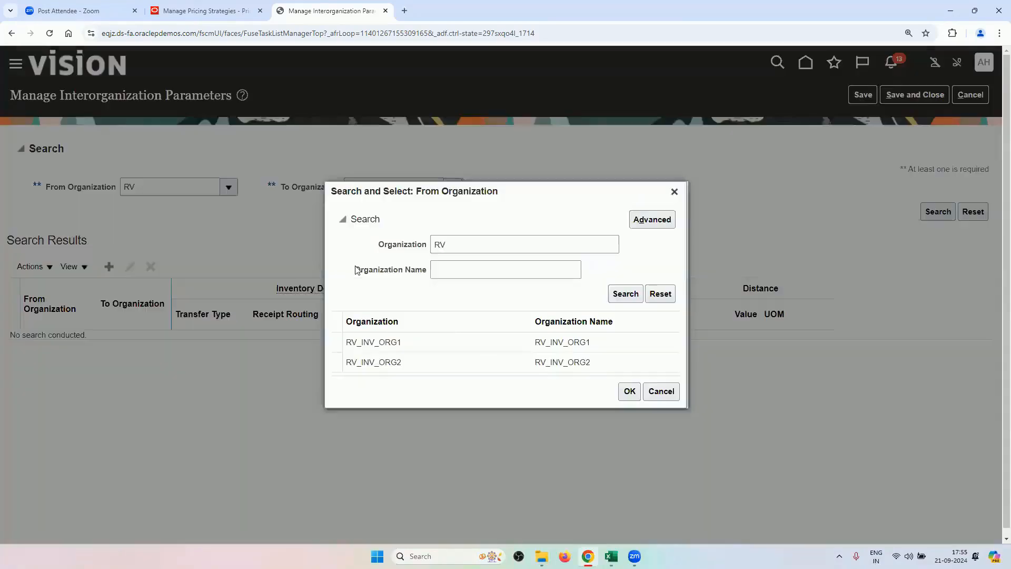
left_click(407, 341)
left_click(628, 391)
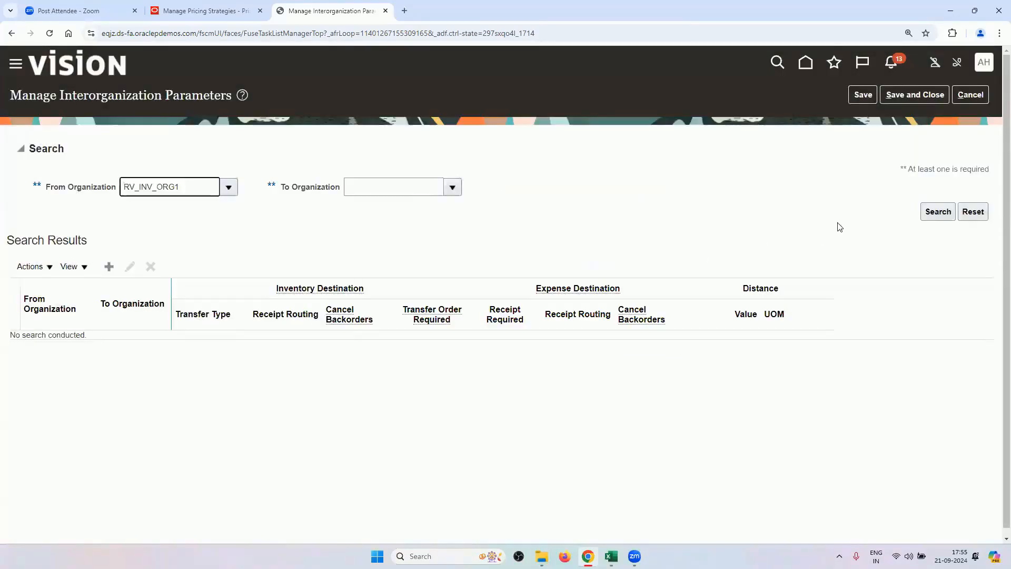
left_click(938, 211)
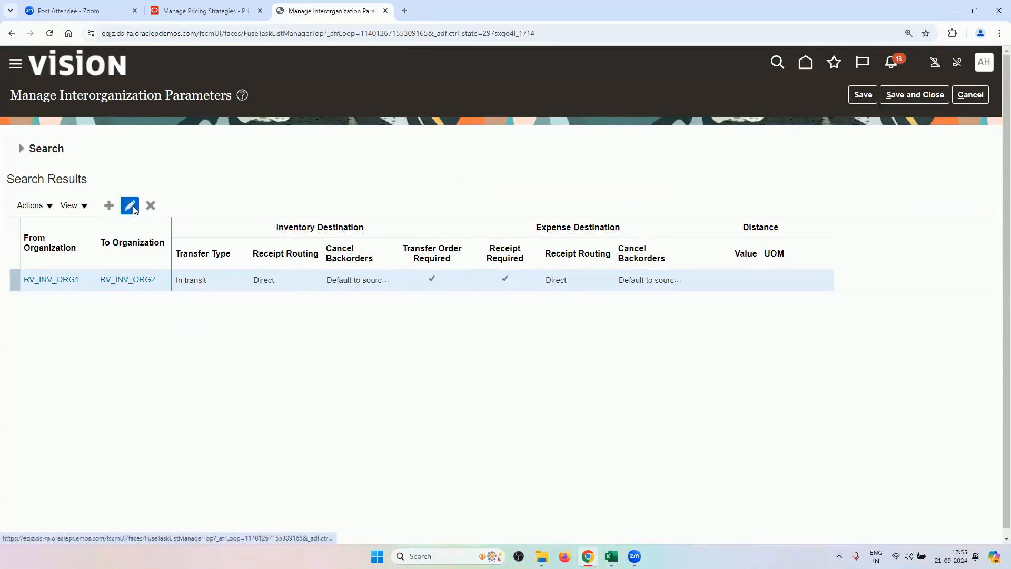
left_click(130, 206)
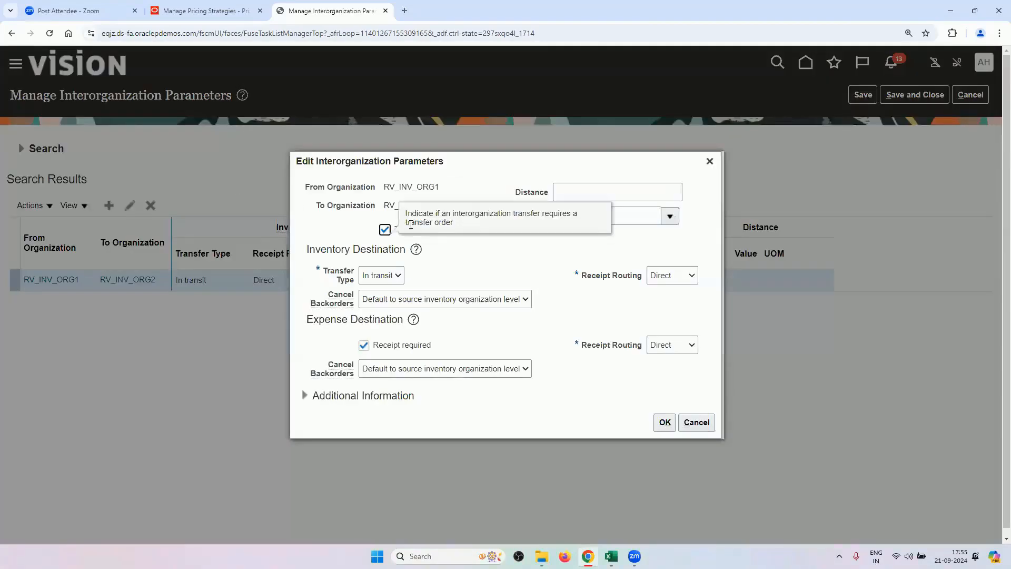
left_click(382, 279)
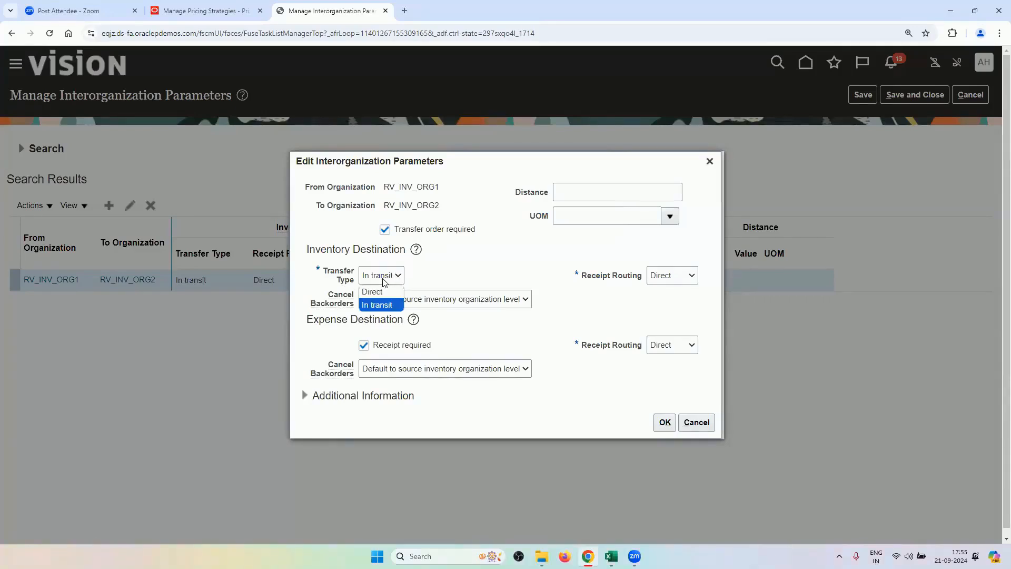
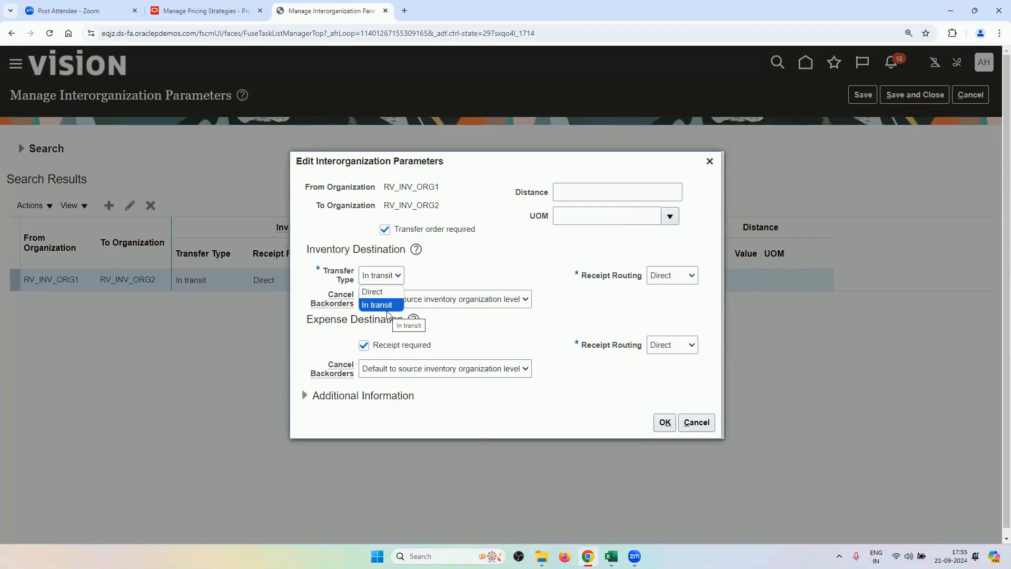
Leave RV_INV_ORG1 to RV_INV_ORG2 as In transit with Direct receipt routing and close the dialog.
key("Up")
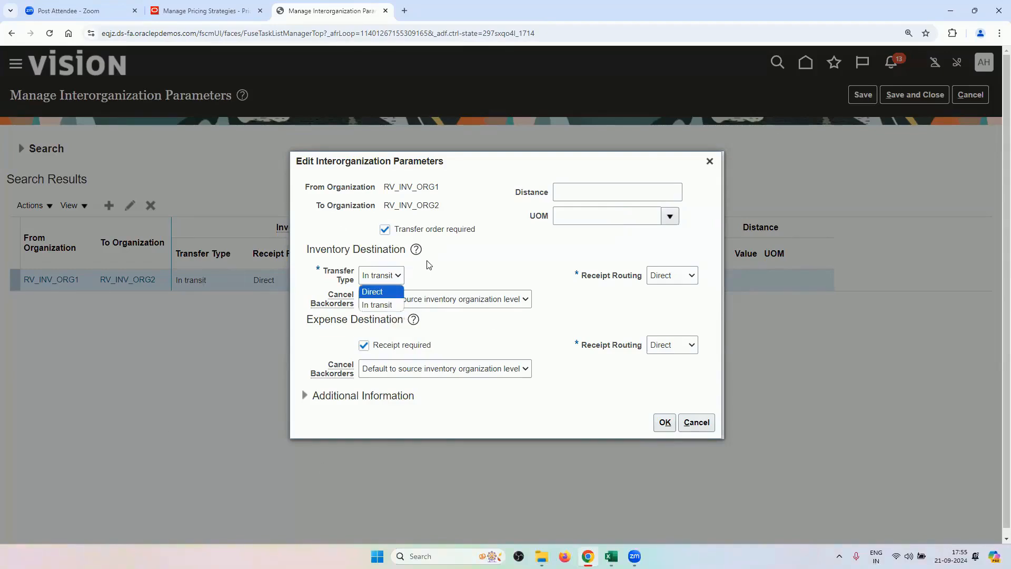
key("Escape")
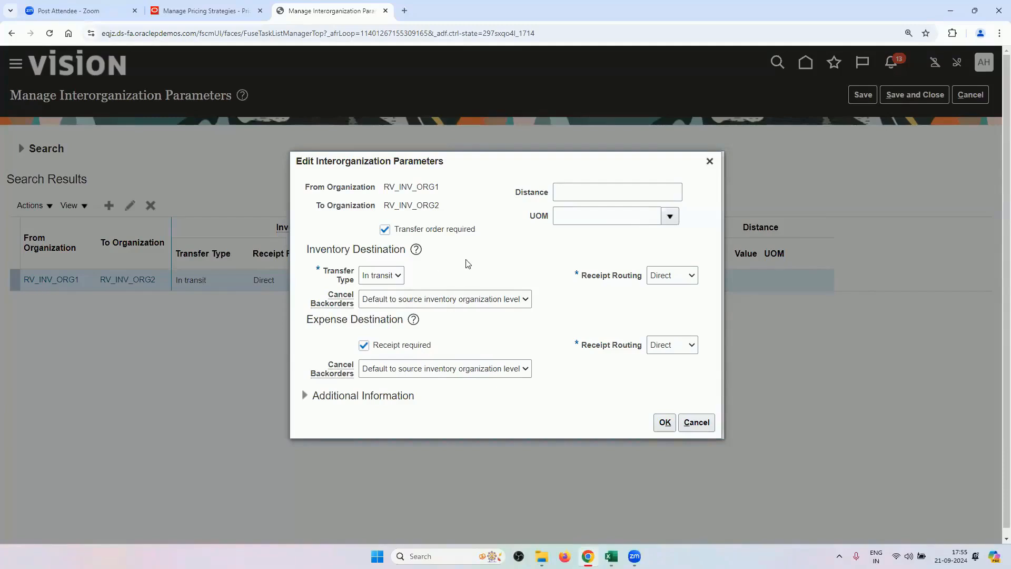
left_click(675, 282)
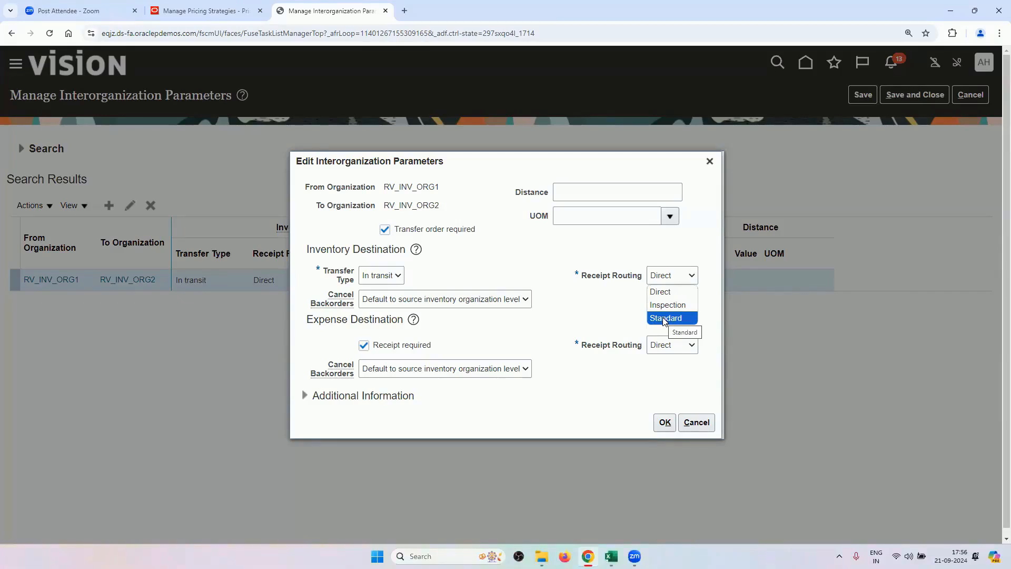
left_click(581, 253)
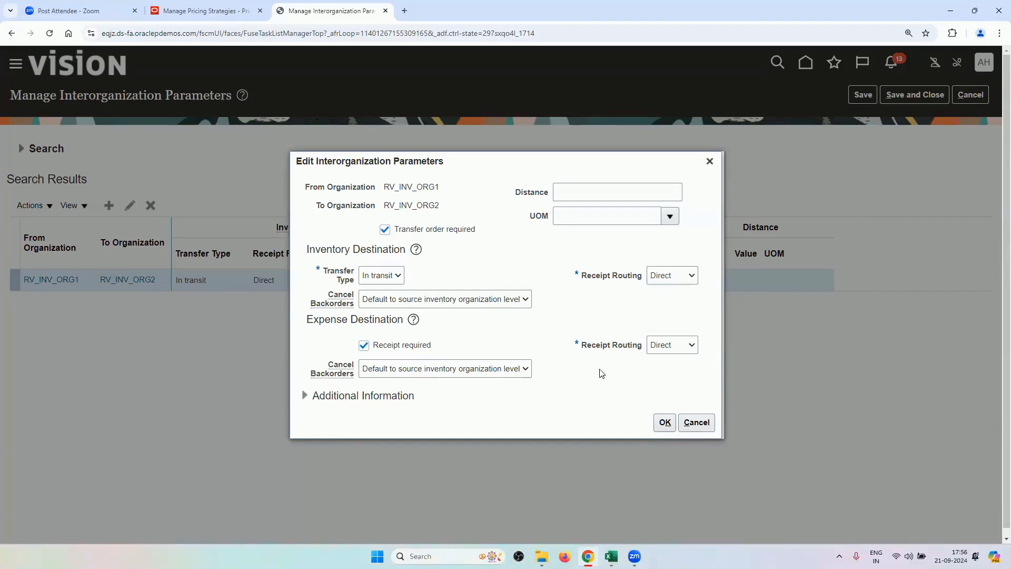
left_click(710, 162)
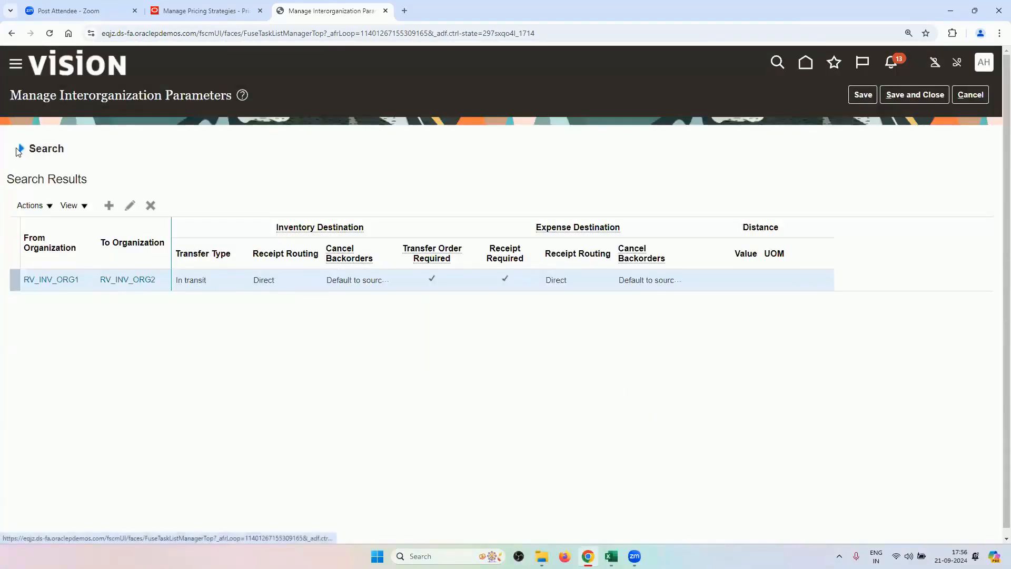
left_click(21, 149)
Search From Organization RV_INV_ORG2, review the RV_INV_ORG2 to RV_INV_ORG1 entry, and cancel without saving.
left_click(185, 182)
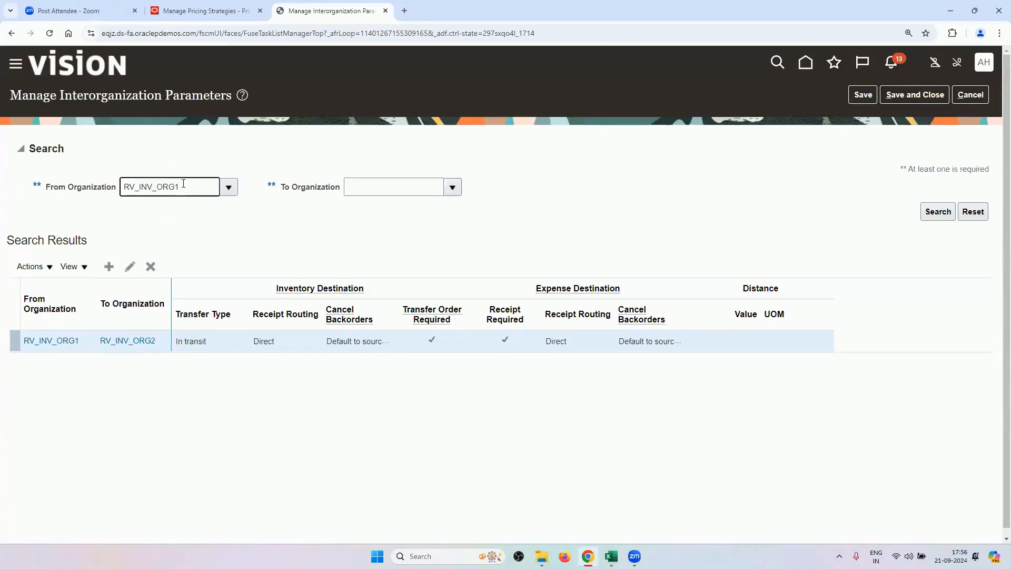
key("Tab")
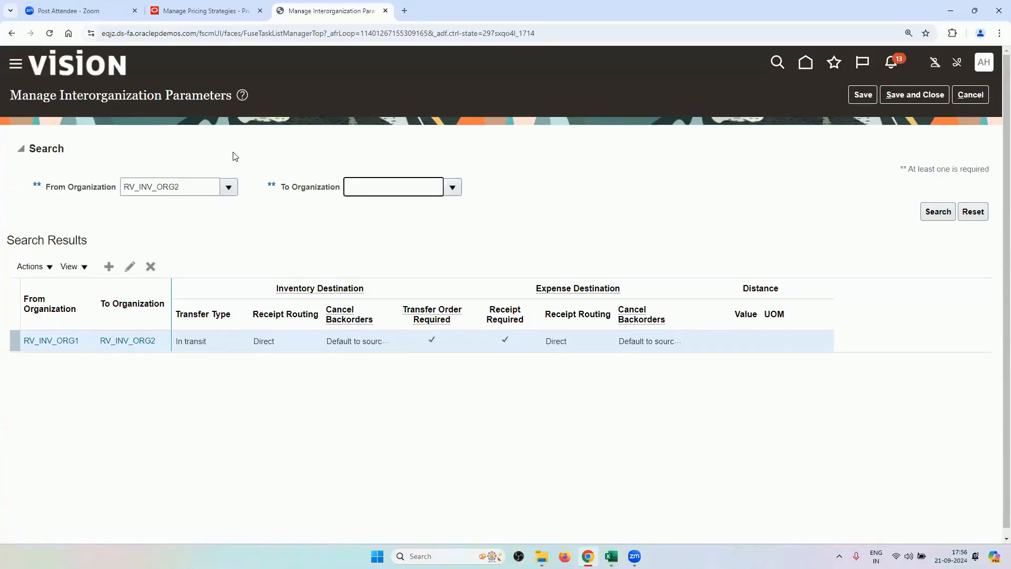
left_click(937, 211)
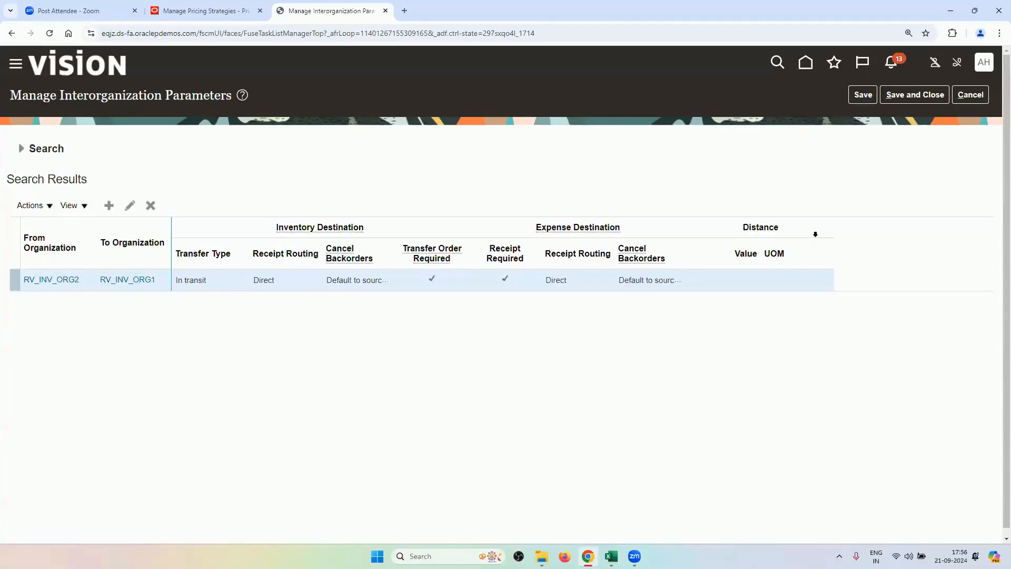
left_click(130, 205)
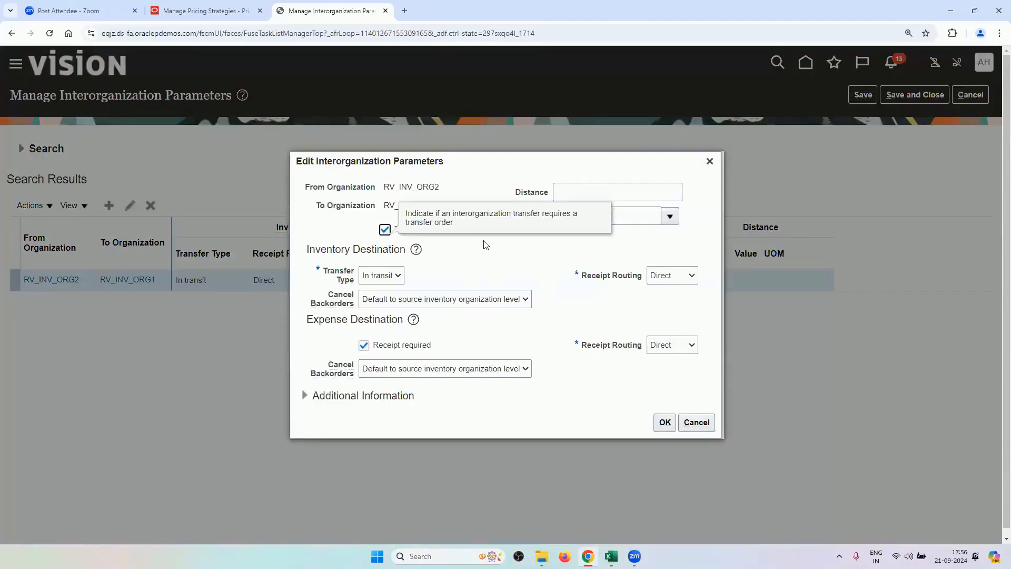
left_click(694, 421)
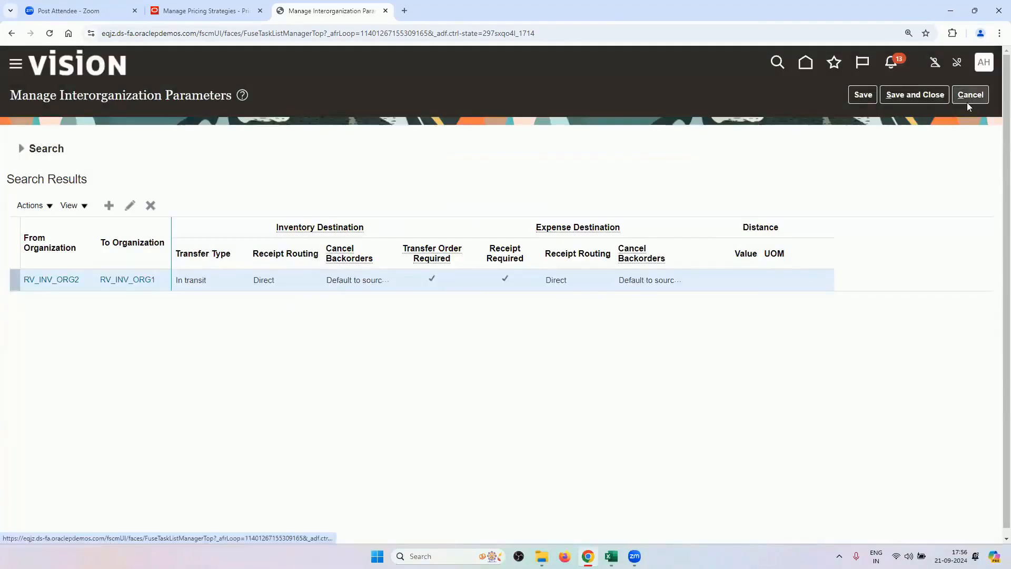
left_click(966, 102)
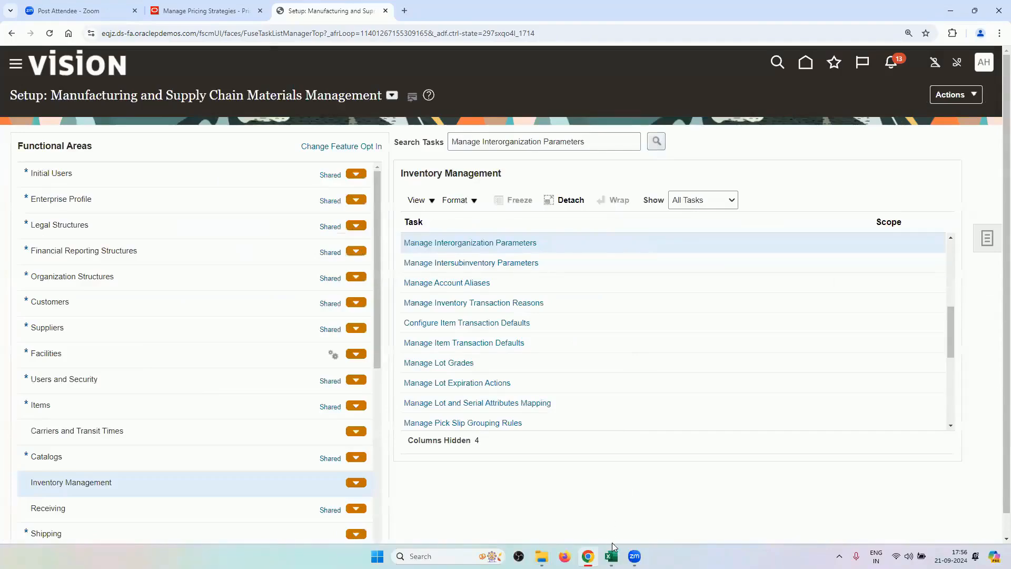
Copy the Manage Receiving Parameters task name from cell A9 of the Excel checklist.
mouse_move(610, 555)
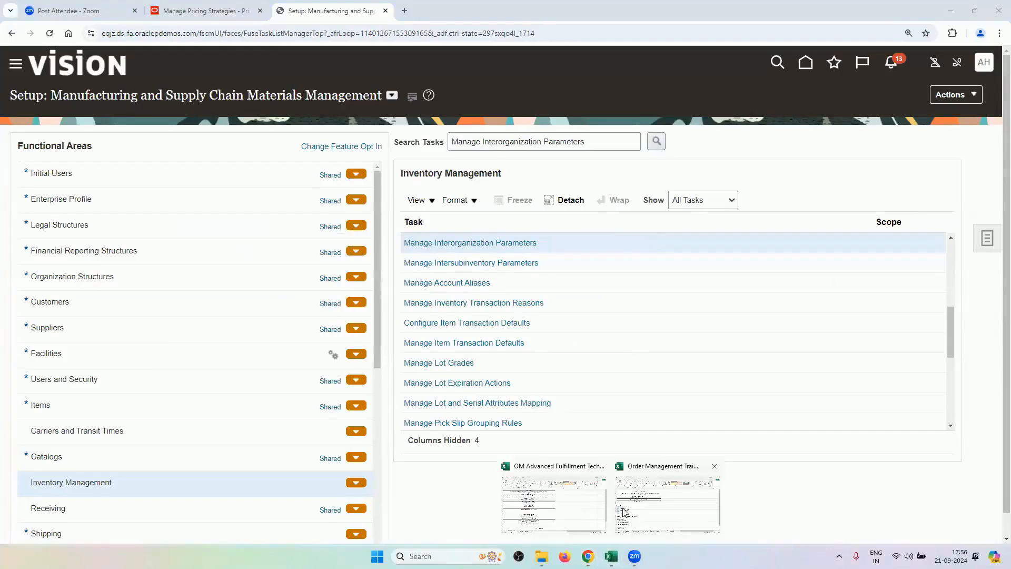
left_click(556, 496)
key("ctrl+c")
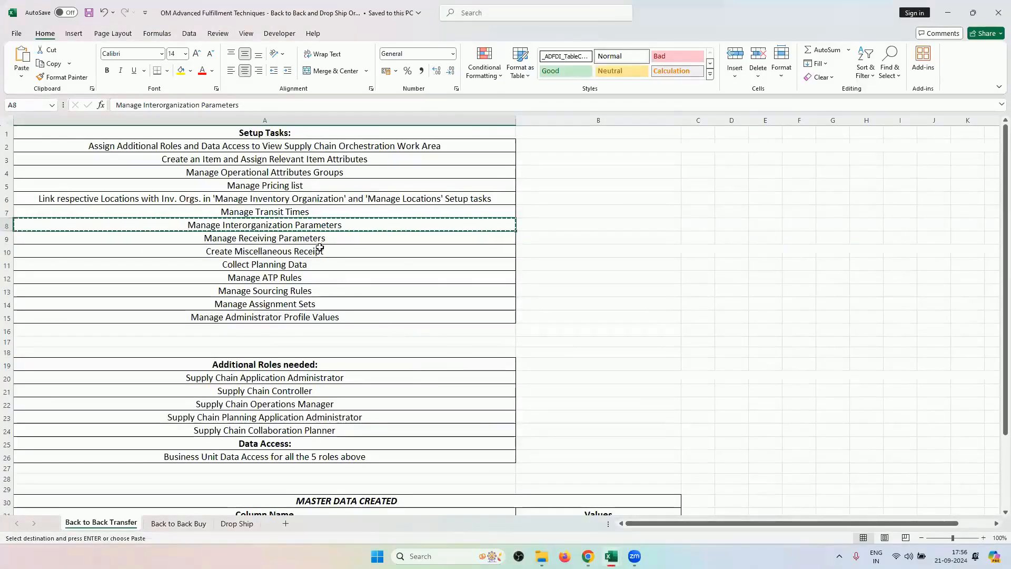
left_click(320, 238)
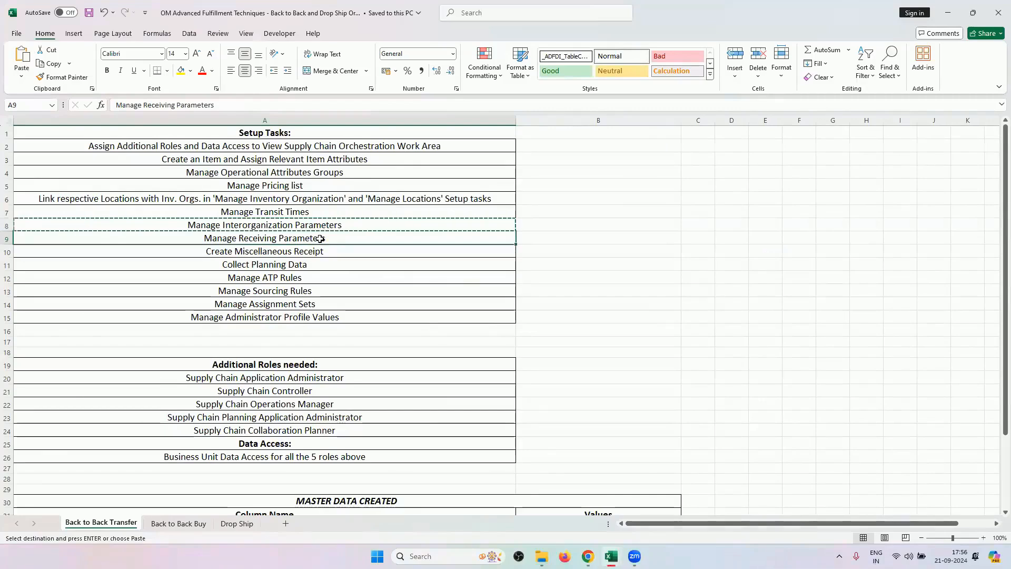
key("ctrl+c")
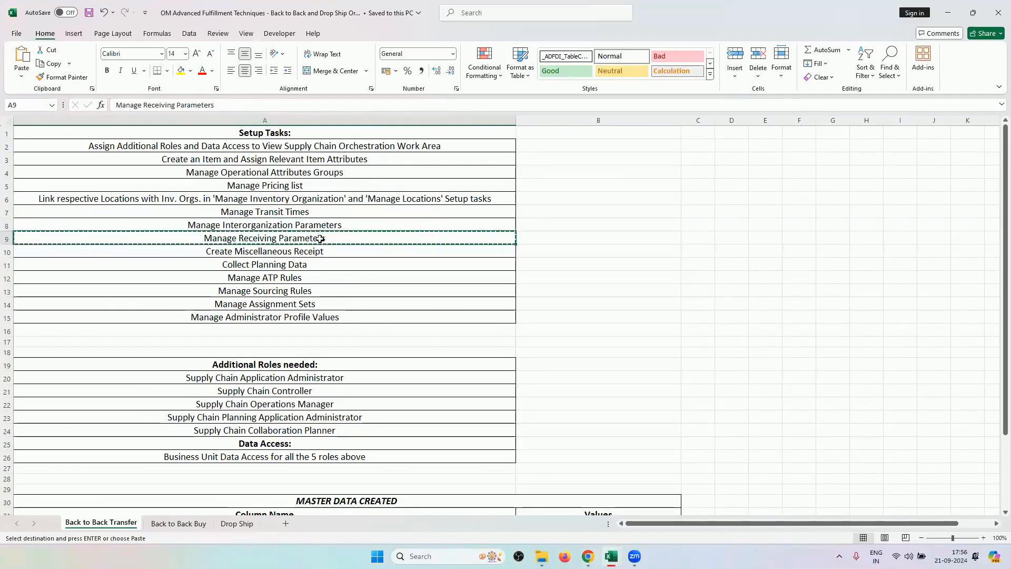
Search the setup tasks for the pasted Manage Receiving Parameters and open it.
left_click(584, 505)
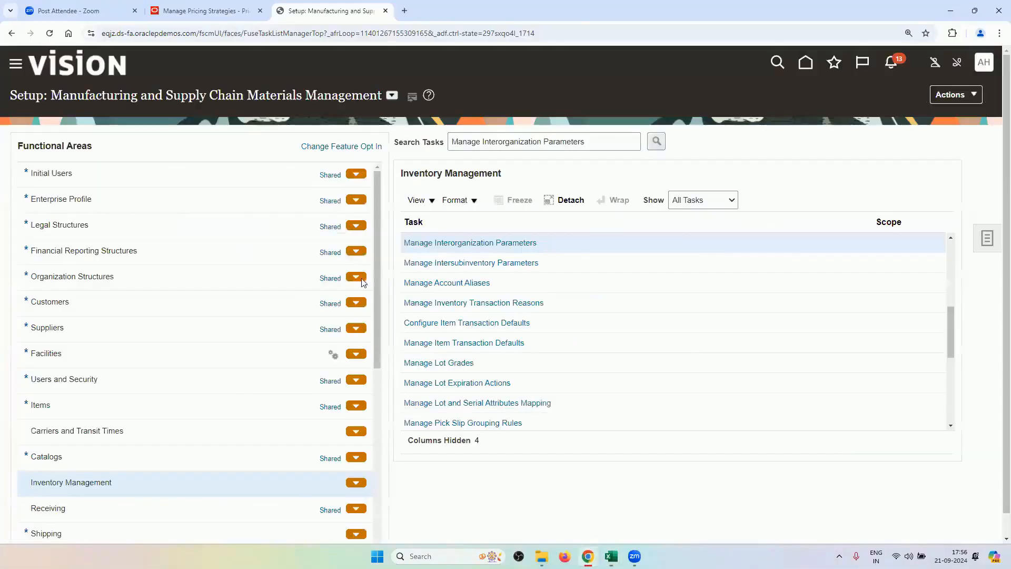
triple_click(497, 138)
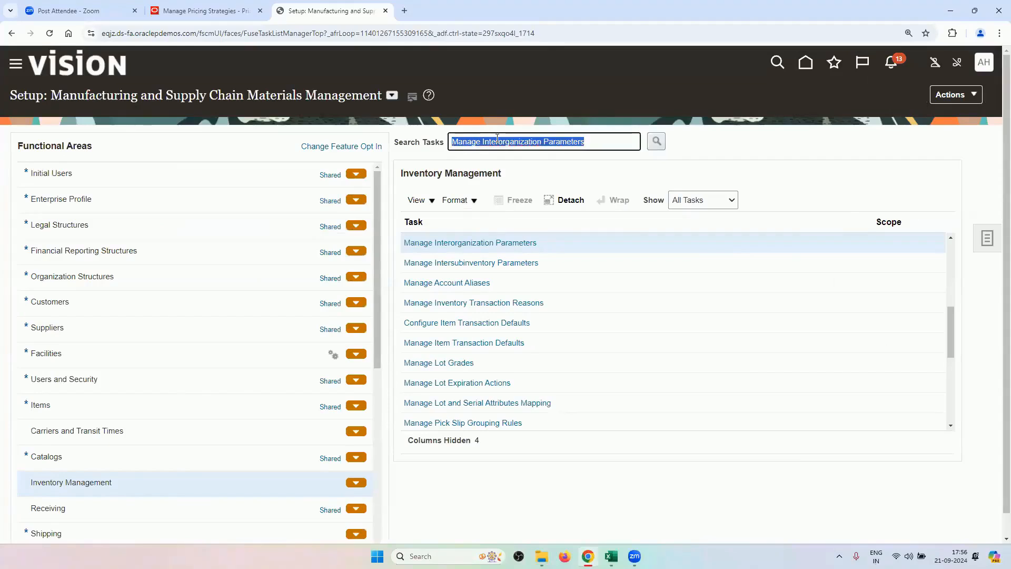
key("BackSpace")
key("ctrl+v")
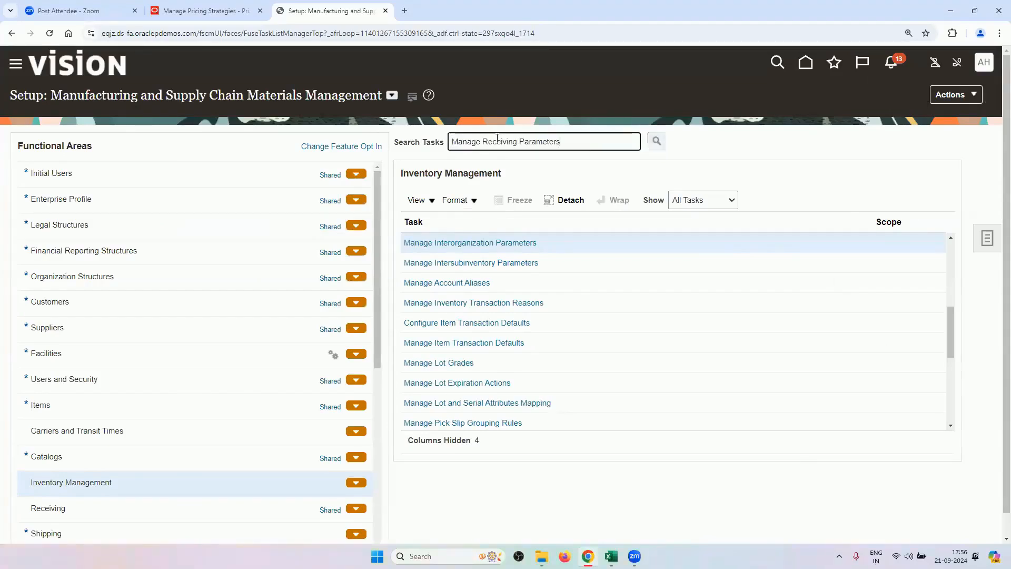
key("Return")
left_click(481, 302)
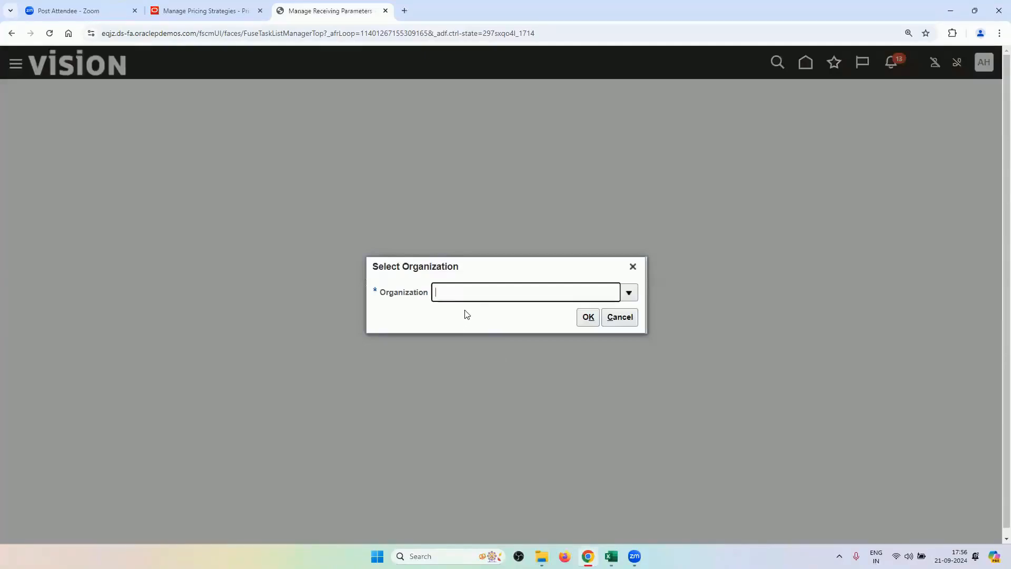
Choose RV_INV_ORG1 as the organization for the receiving parameters.
type("RV")
key("Tab")
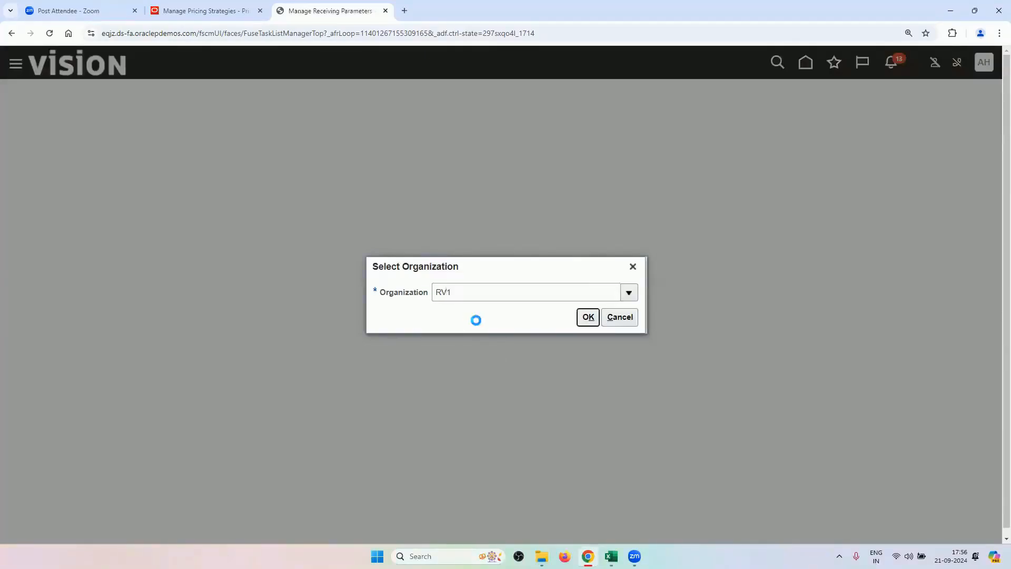
left_click(510, 253)
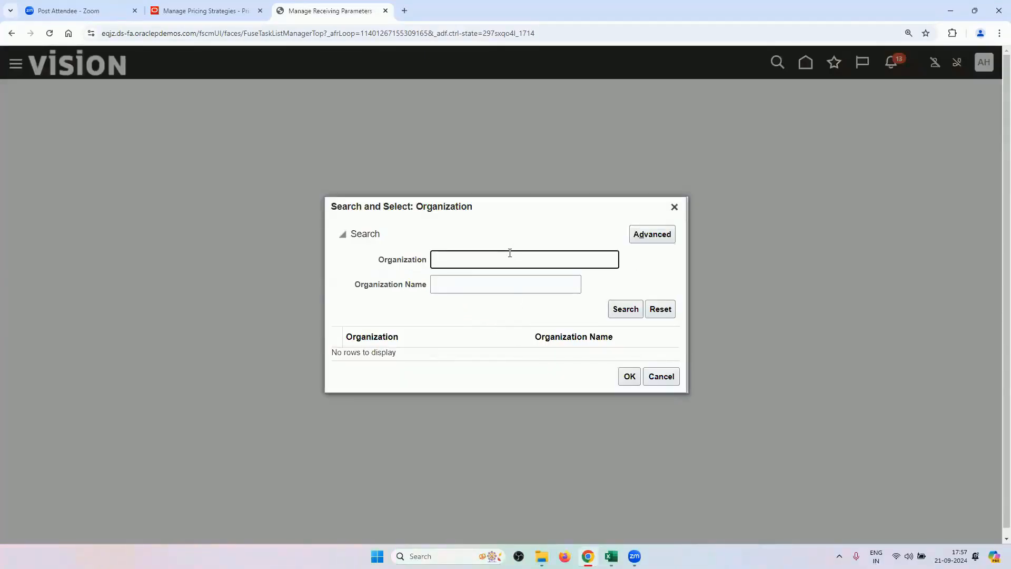
left_click(483, 351)
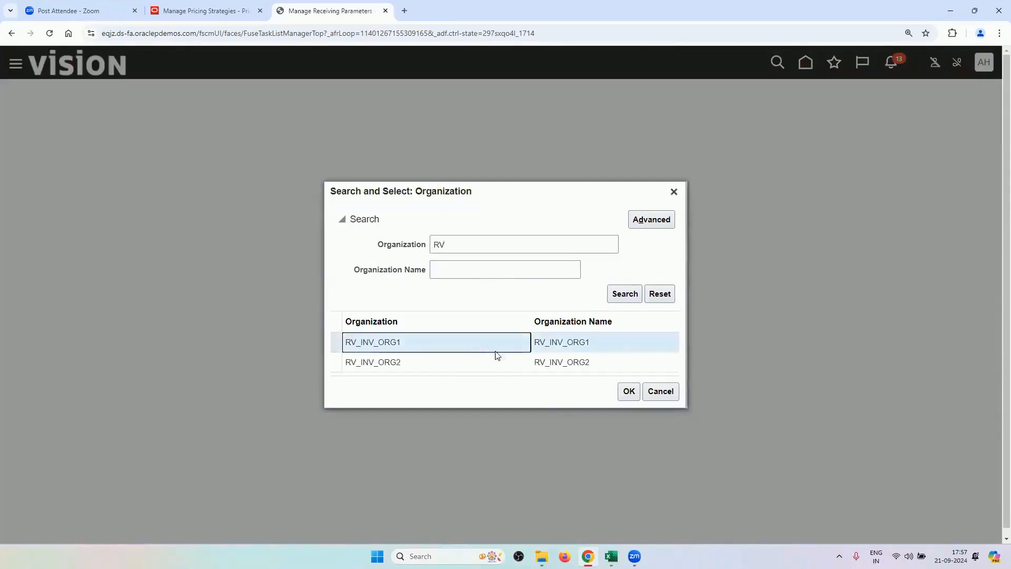
left_click(629, 392)
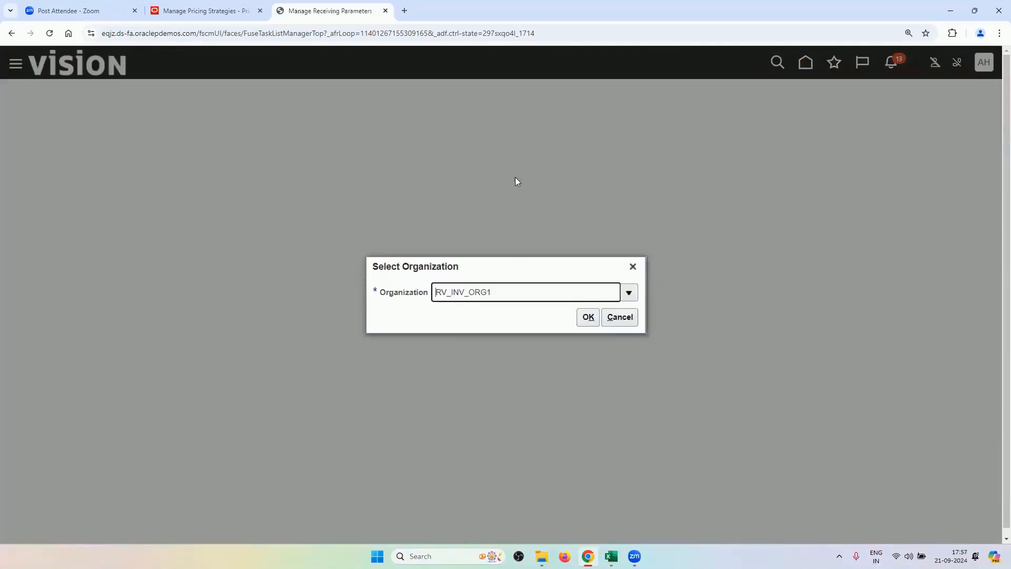
left_click(587, 316)
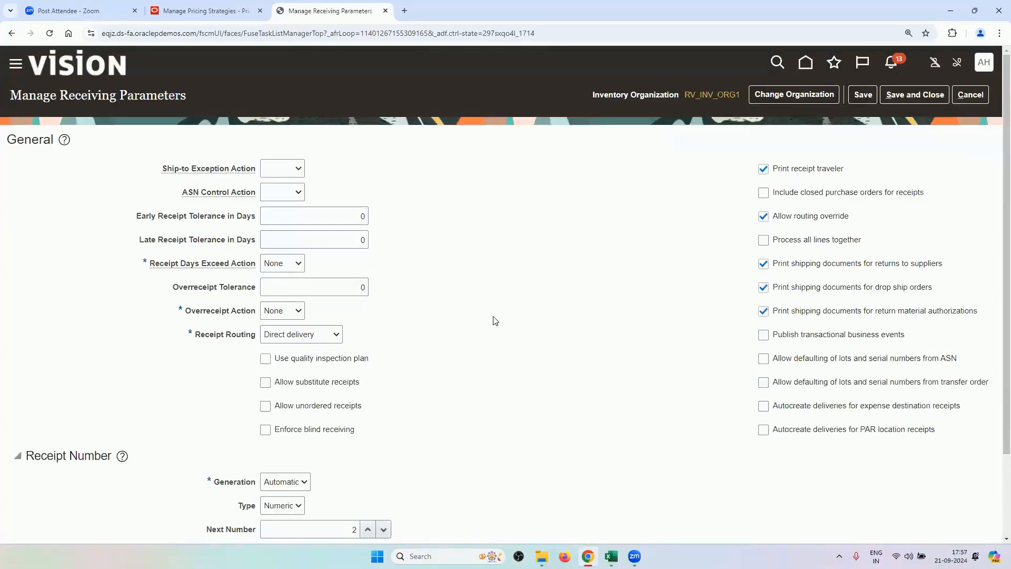
Review RV_INV_ORG1's receiving parameters with Direct delivery routing and cancel without saving.
scroll(476, 297, "down", 2)
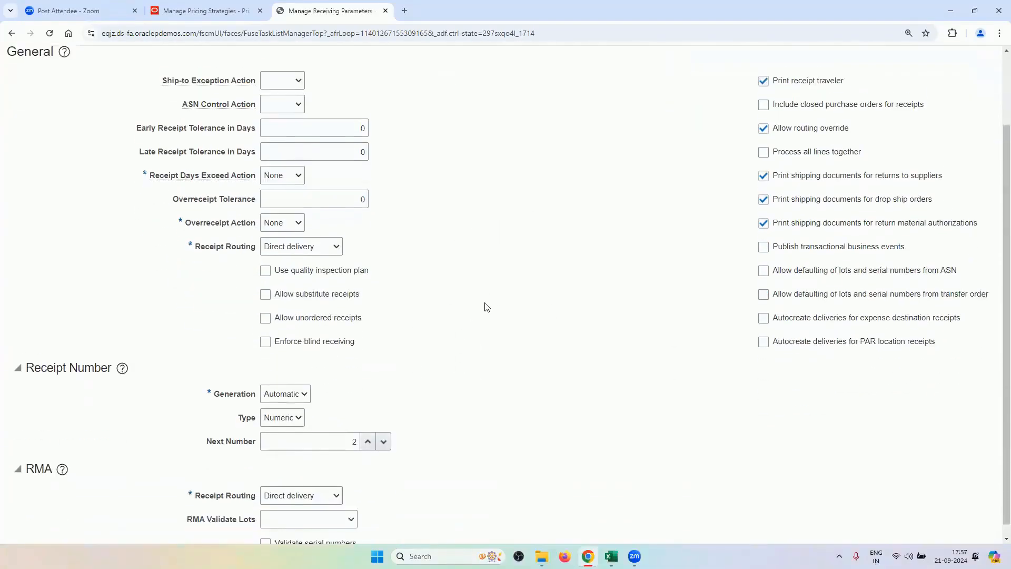
scroll(495, 381, "up", 2)
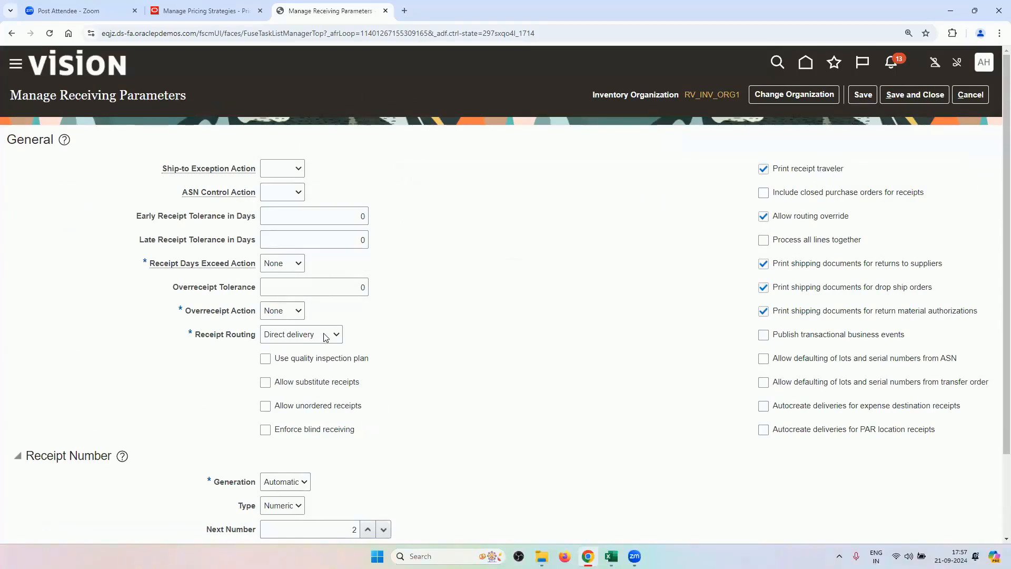
scroll(466, 370, "down", 2)
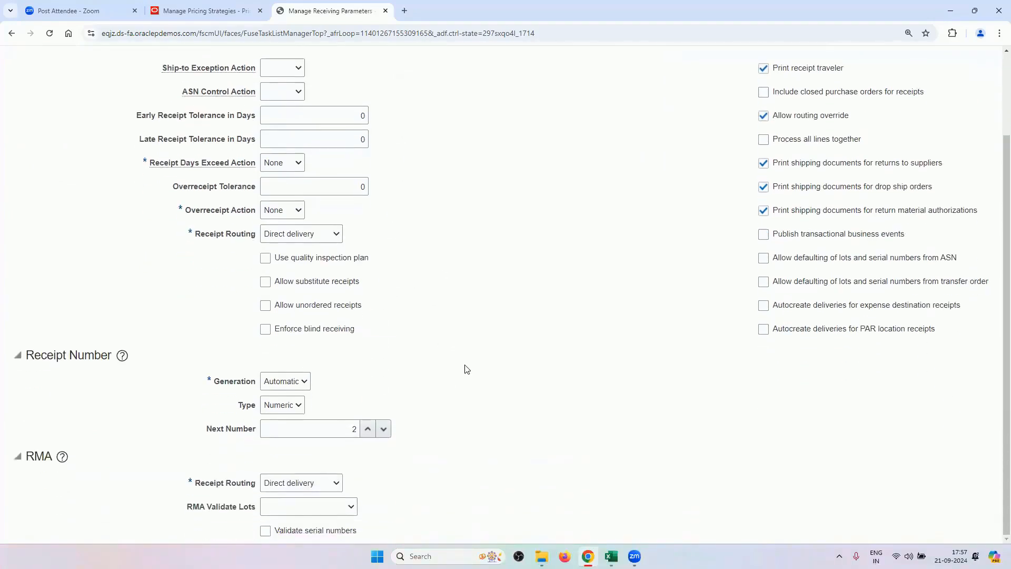
scroll(472, 372, "up", 2)
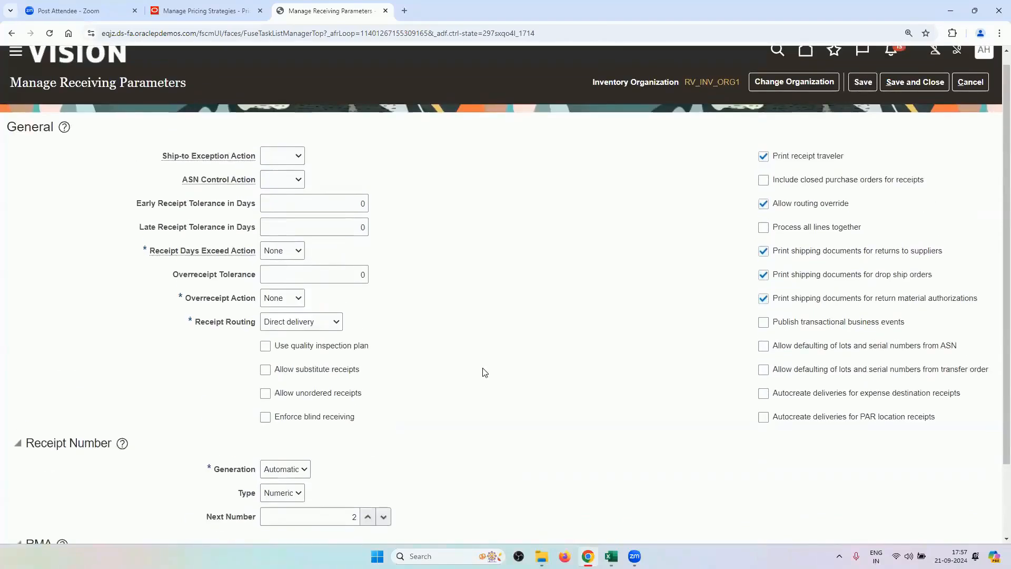
left_click(975, 90)
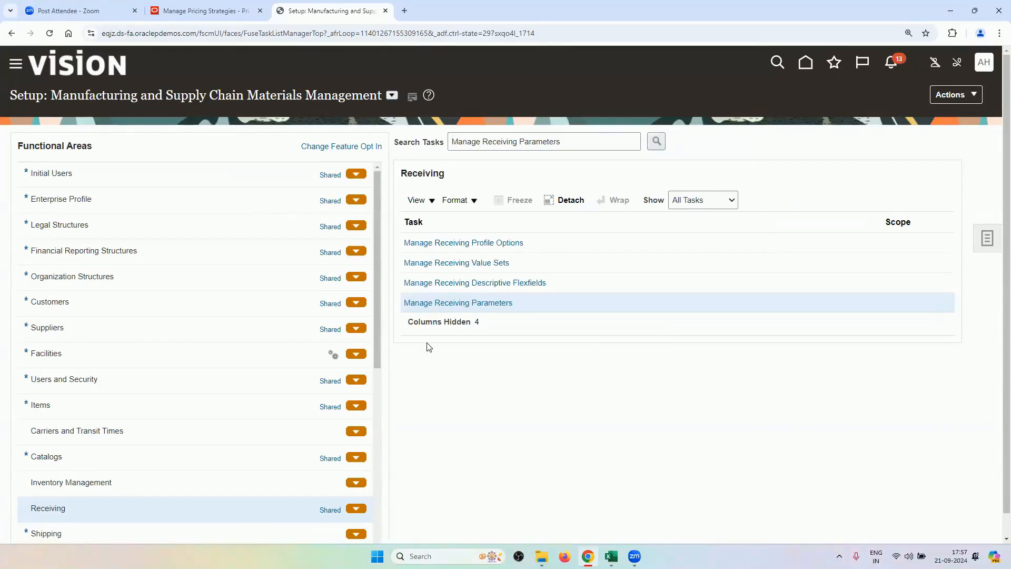
mouse_move(611, 556)
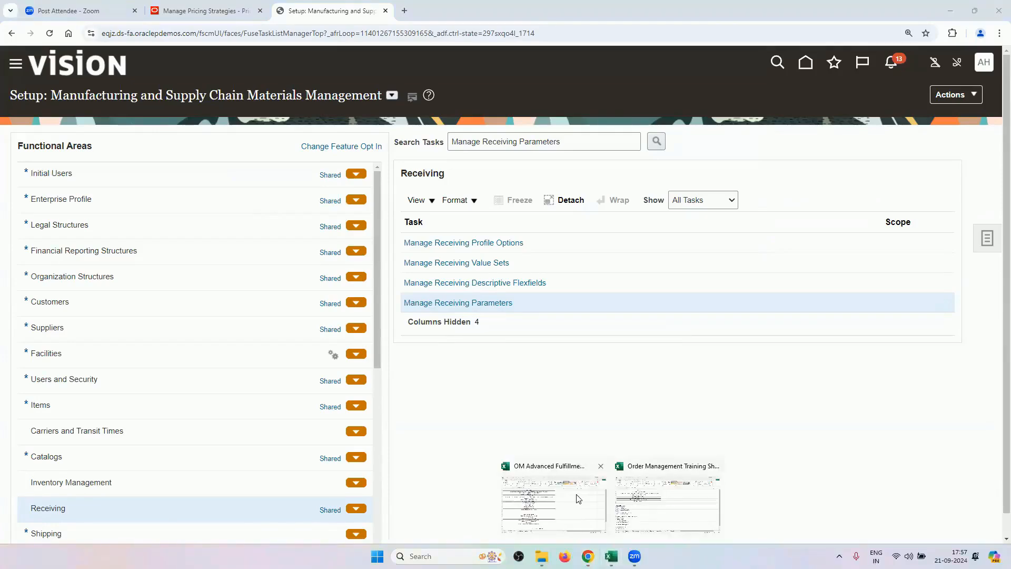
Note the Create Miscellaneous Receipt task in the Excel checklist, then return to Oracle Fusion's home page.
left_click(556, 488)
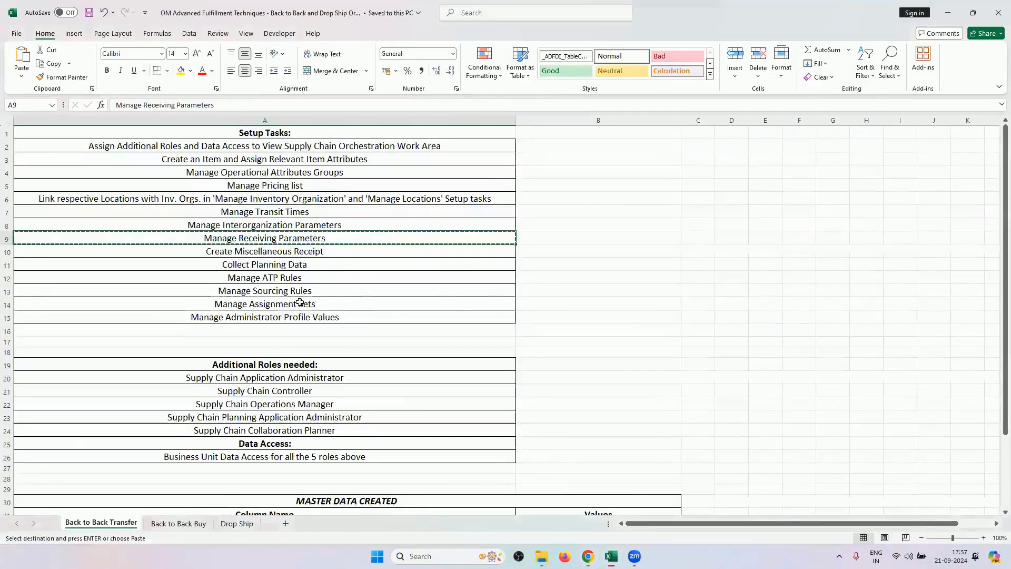
left_click(299, 252)
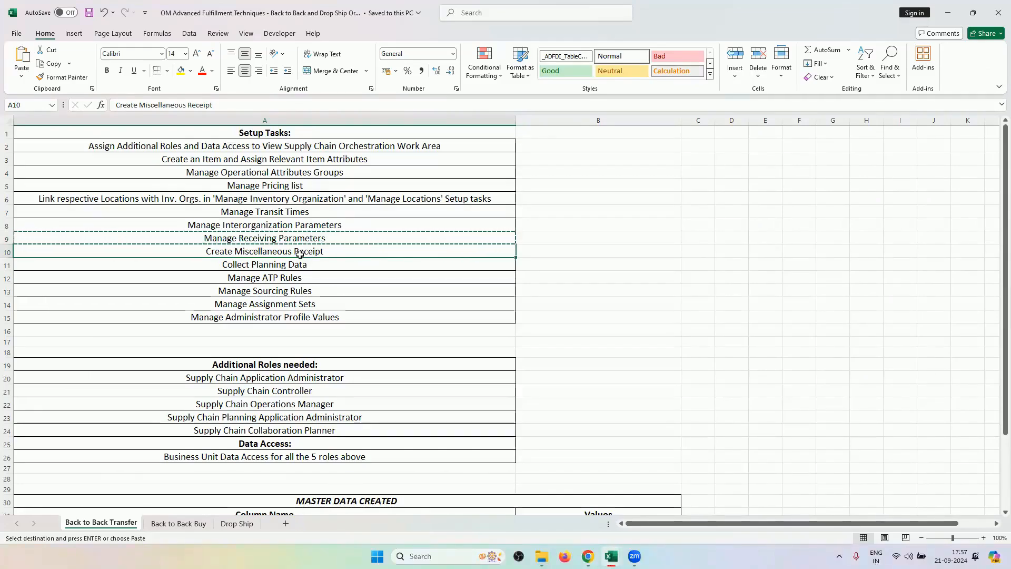
mouse_move(588, 556)
left_click(587, 503)
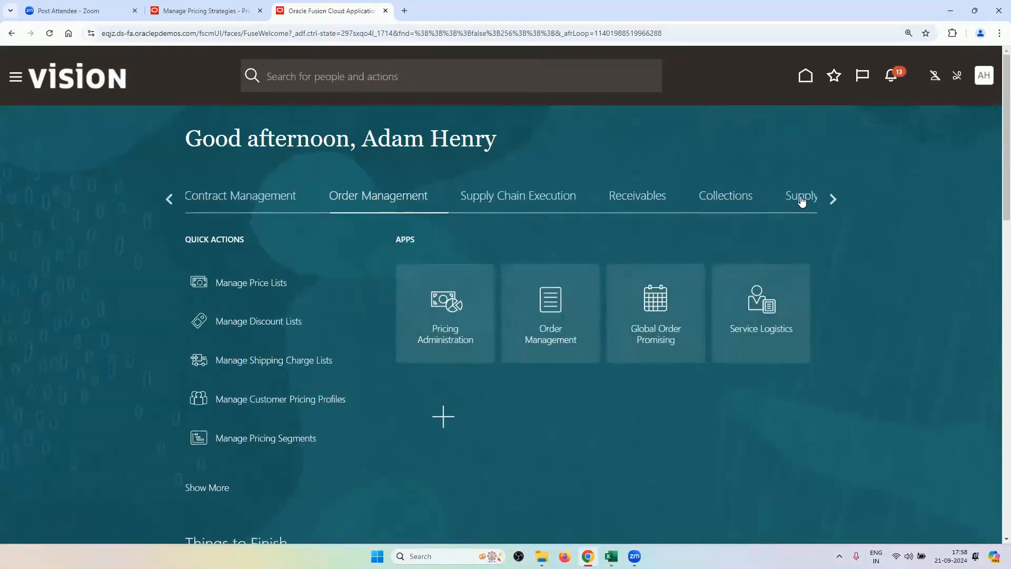
Browse the home page categories to Supply Chain Execution and open the Inventory Management work area.
left_click(800, 199)
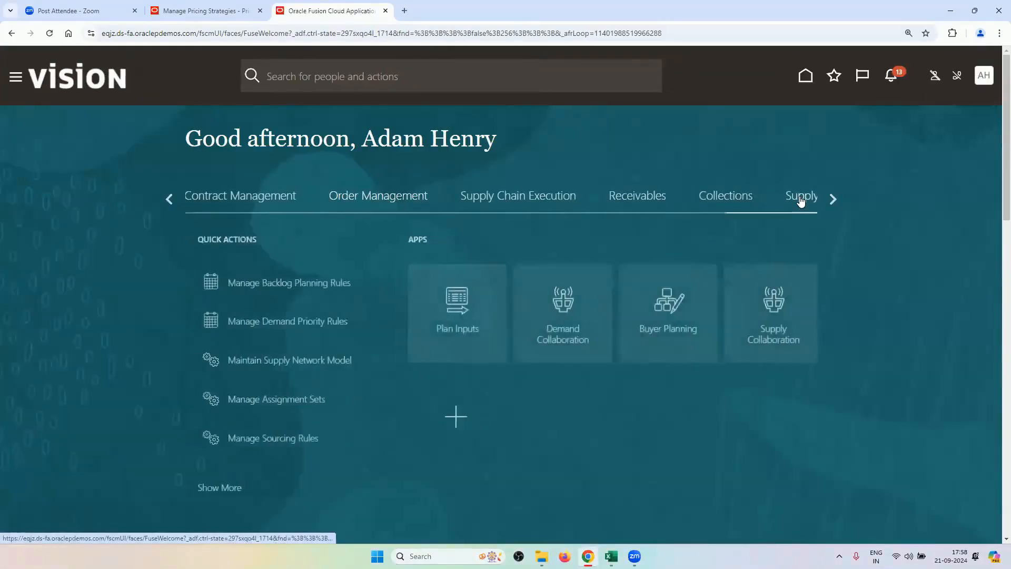
left_click(831, 200)
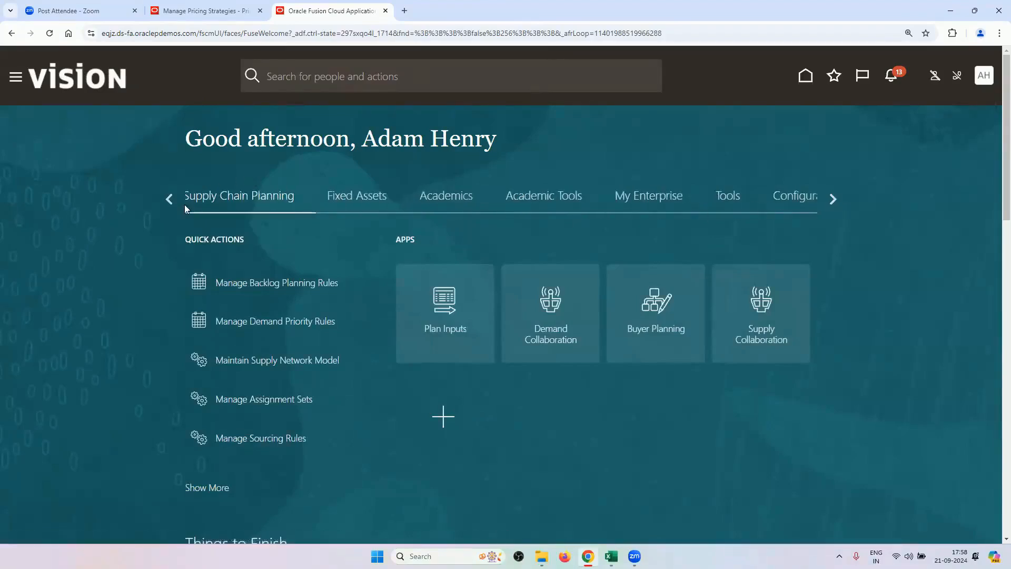
left_click(169, 204)
left_click(168, 204)
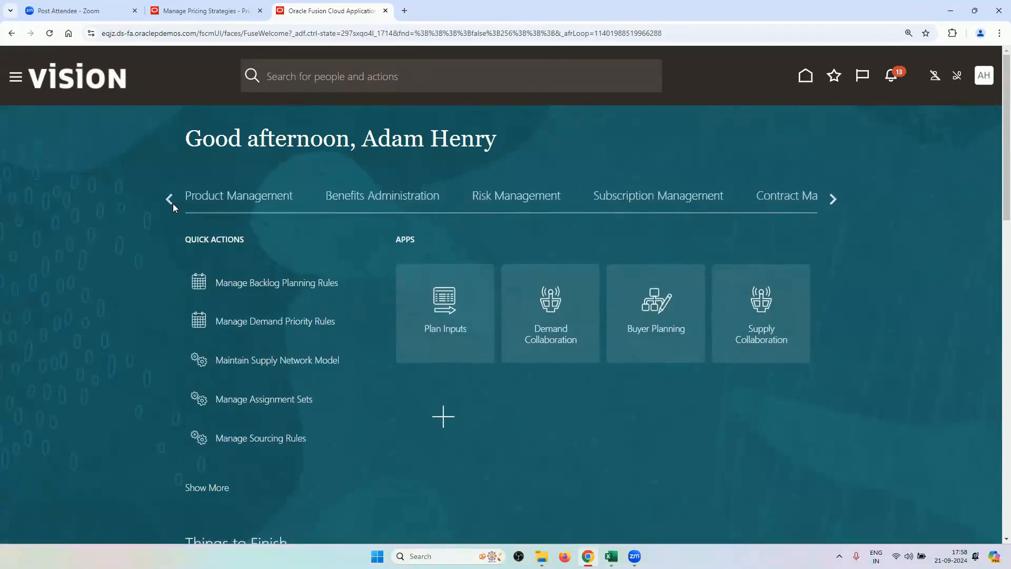
left_click(170, 199)
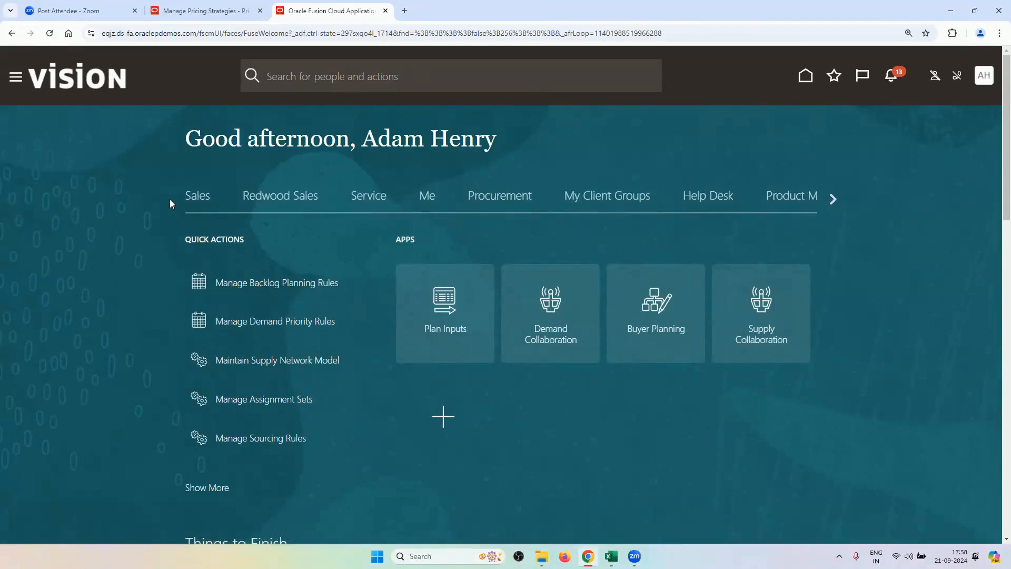
left_click(832, 199)
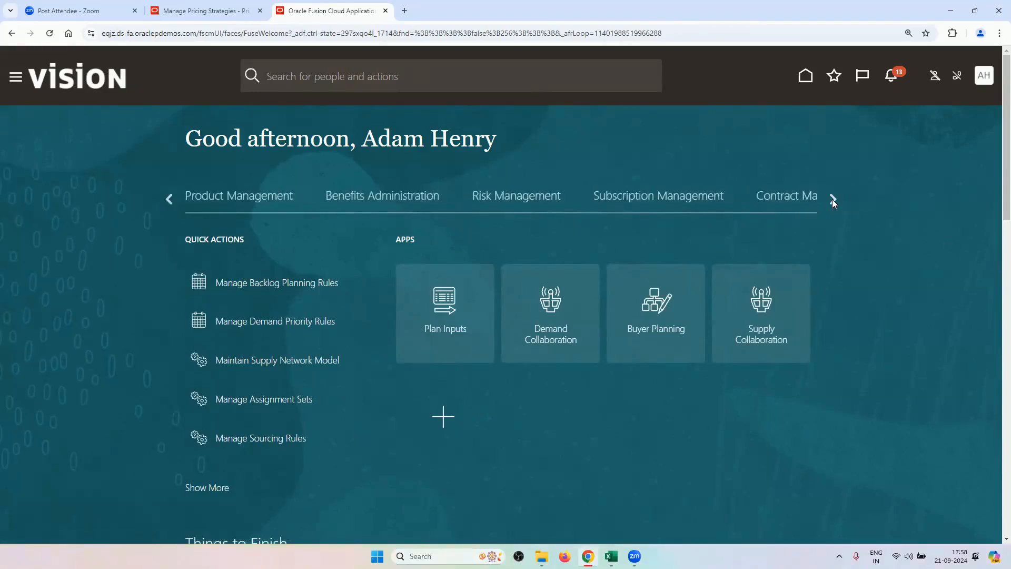
left_click(832, 199)
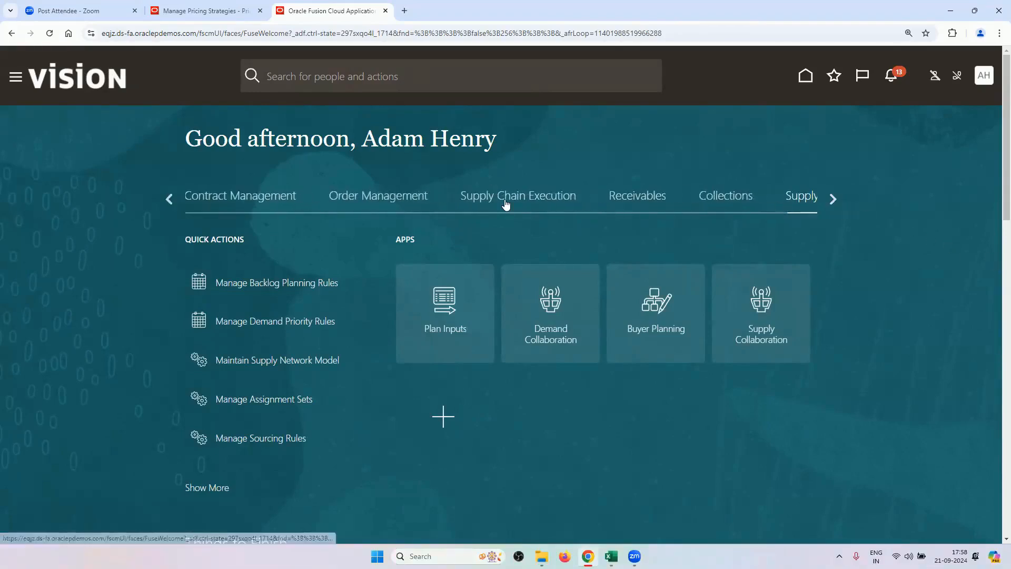
left_click(492, 195)
left_click(552, 320)
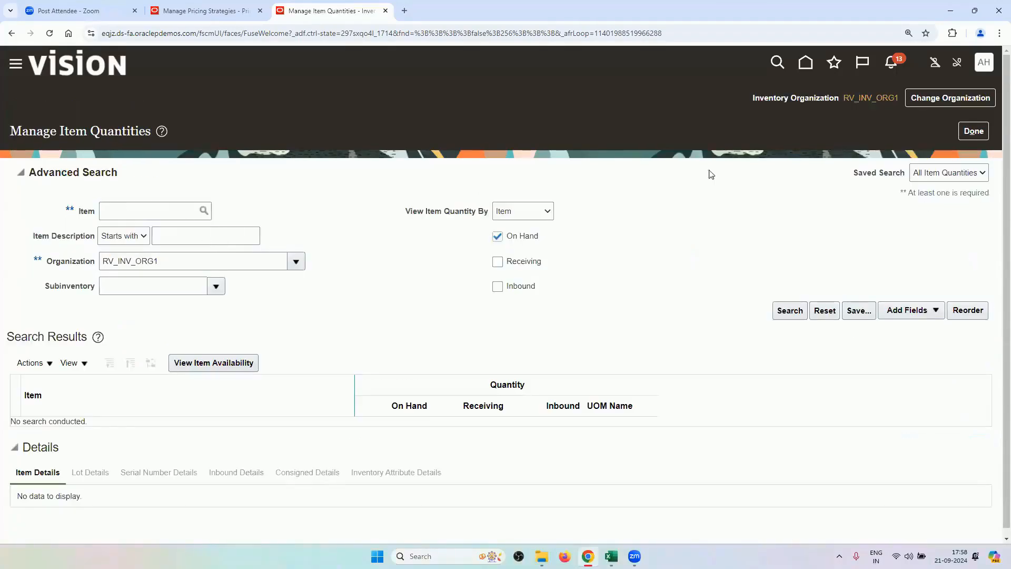
Switch the inventory organization to All and open Manage Item Quantities.
left_click(945, 99)
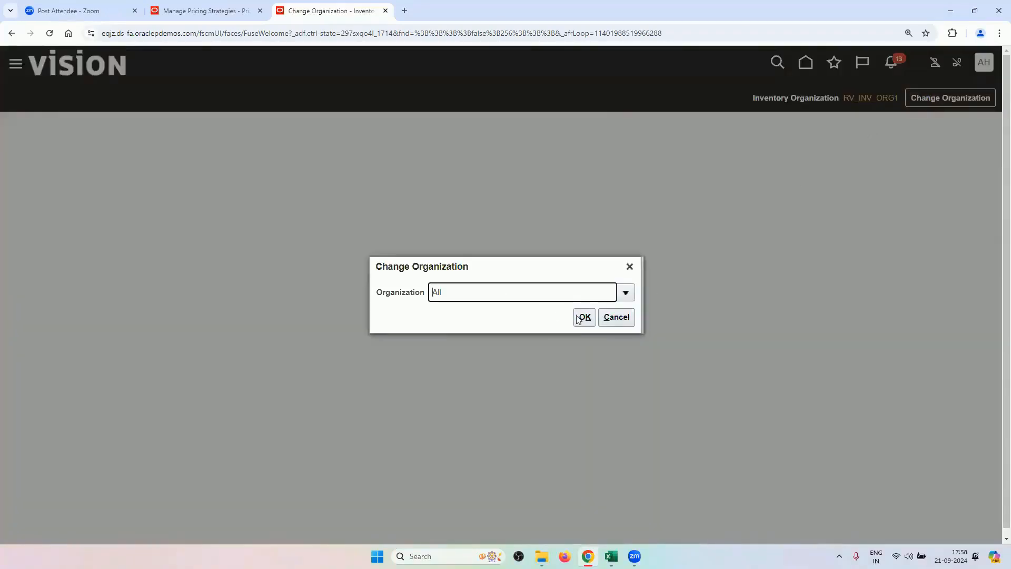
left_click(585, 316)
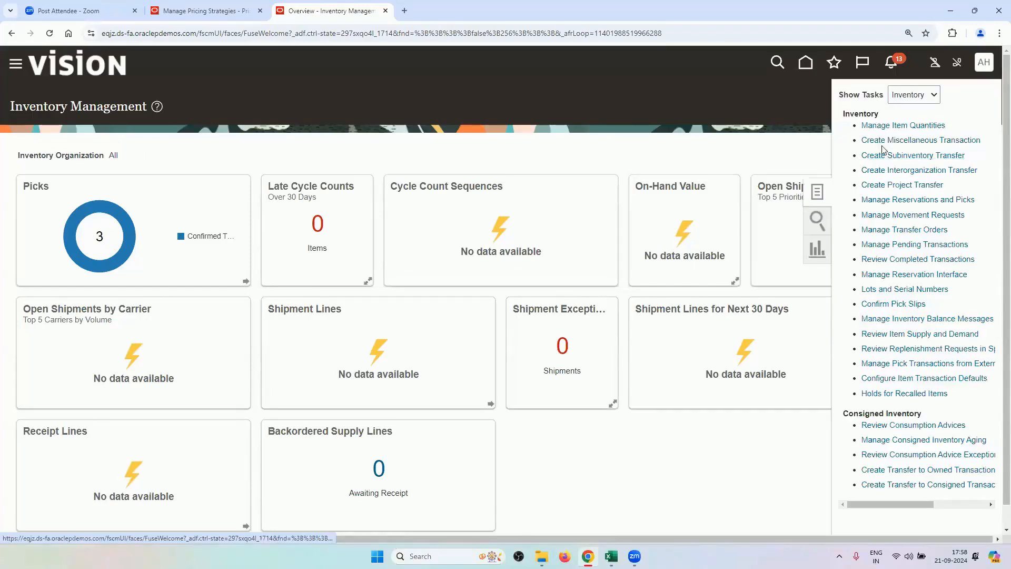
left_click(892, 125)
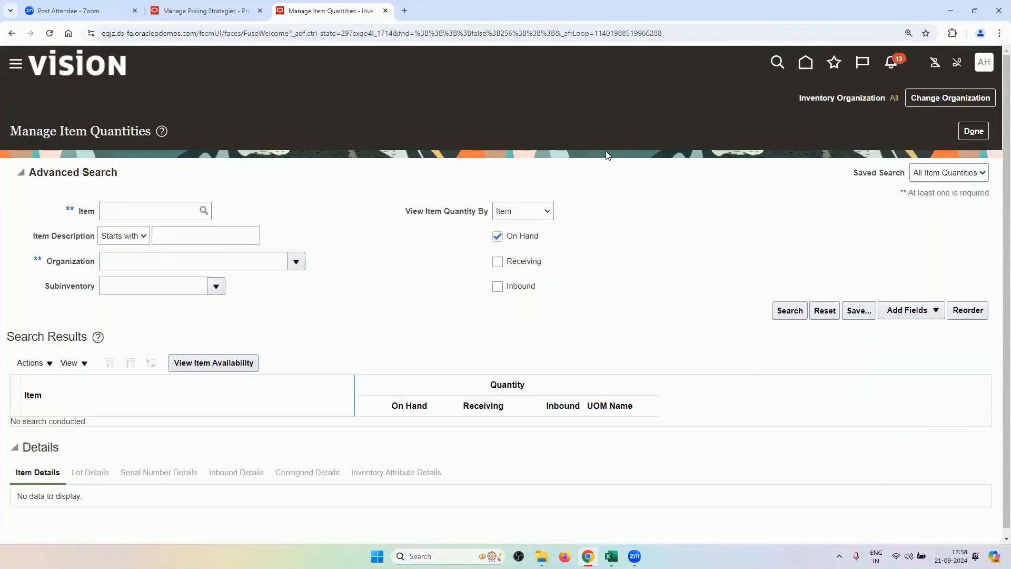
Look up RV_SMARTPHONE_B2BT quantities, confirming 99 on hand in RV_INV_ORG2's RV_STORE2.
left_click(120, 213)
type("RV")
key("Tab")
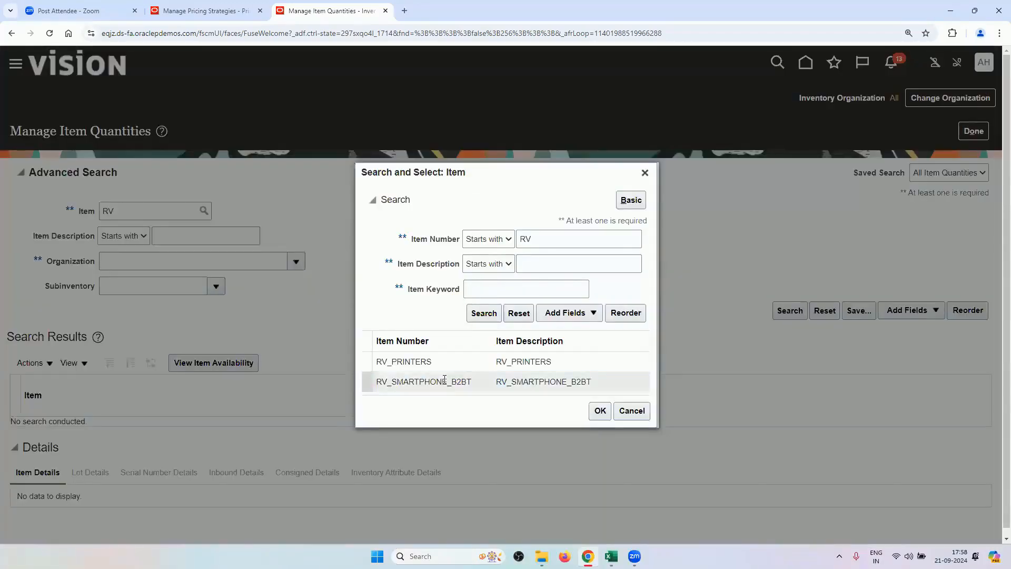
left_click(443, 381)
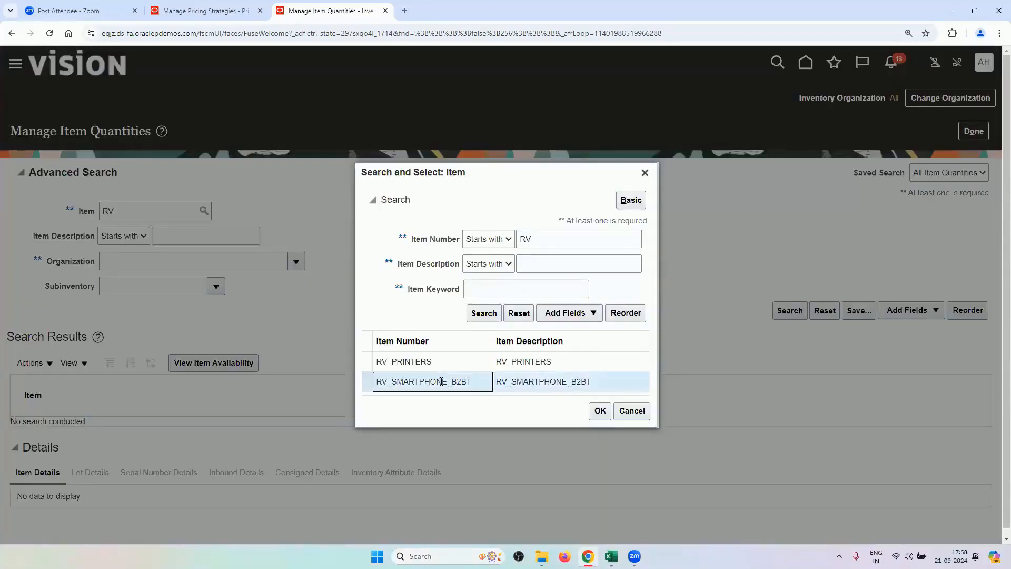
left_click(600, 410)
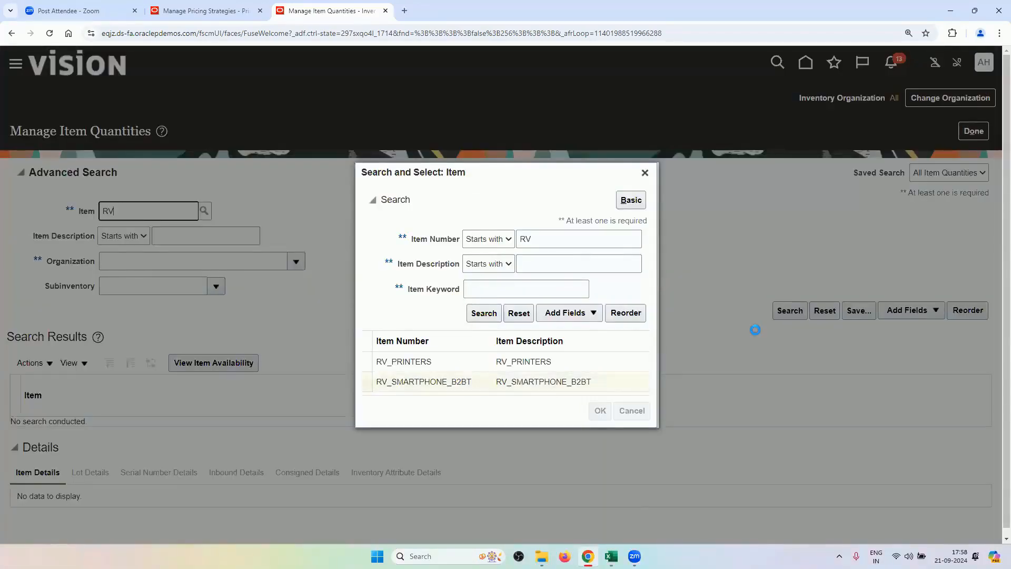
left_click(789, 311)
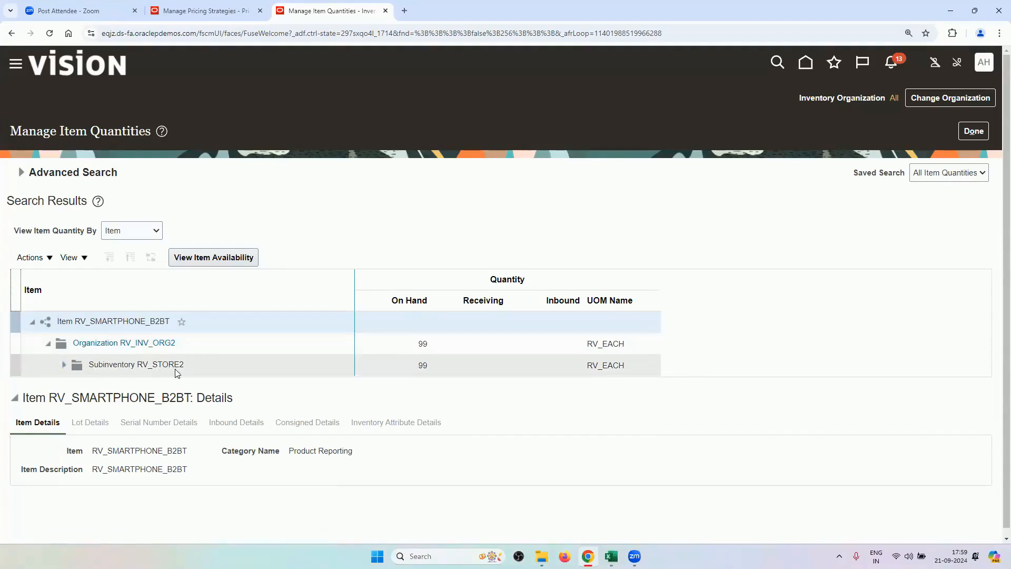
left_click(63, 364)
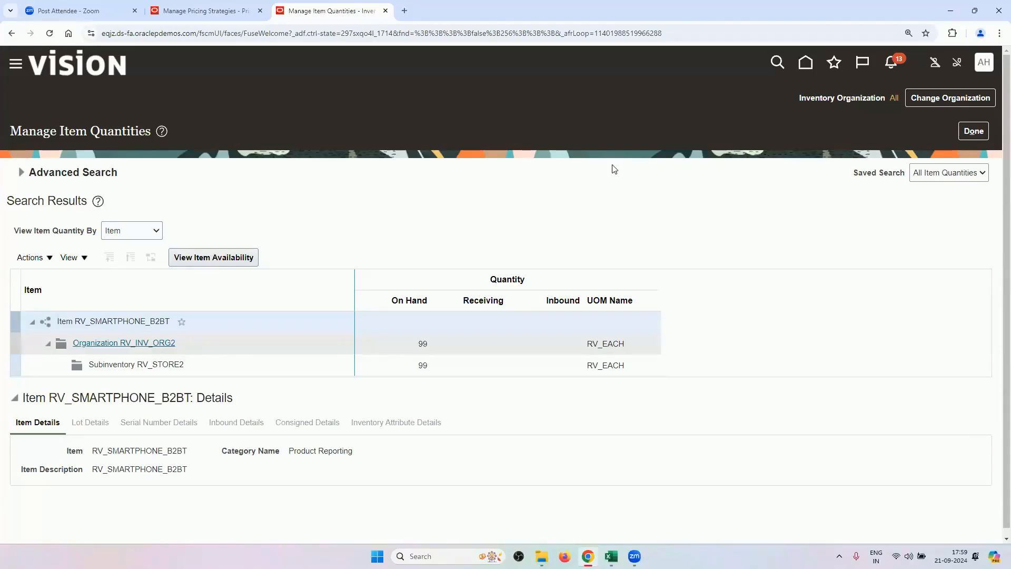
left_click(973, 130)
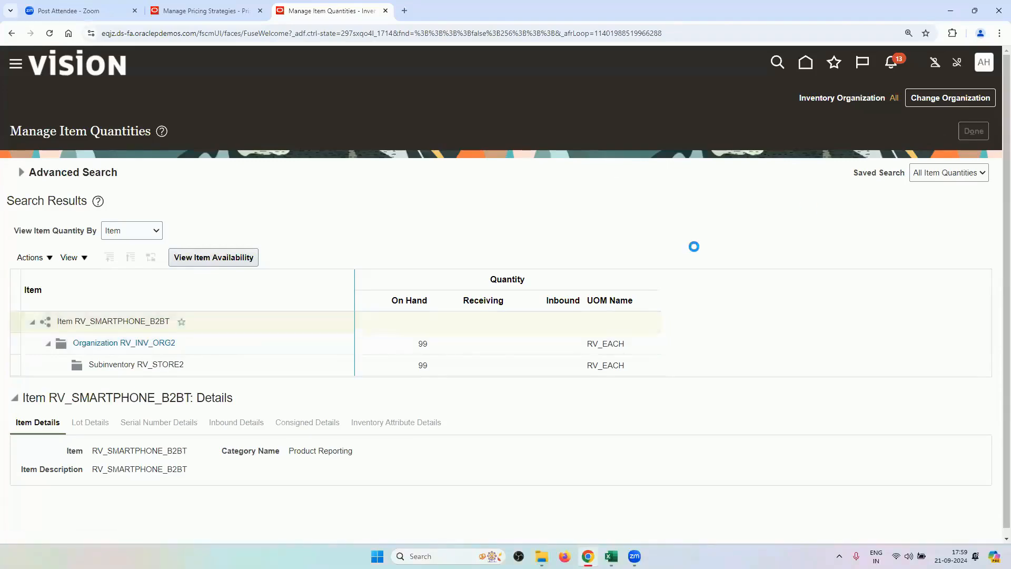
mouse_move(611, 556)
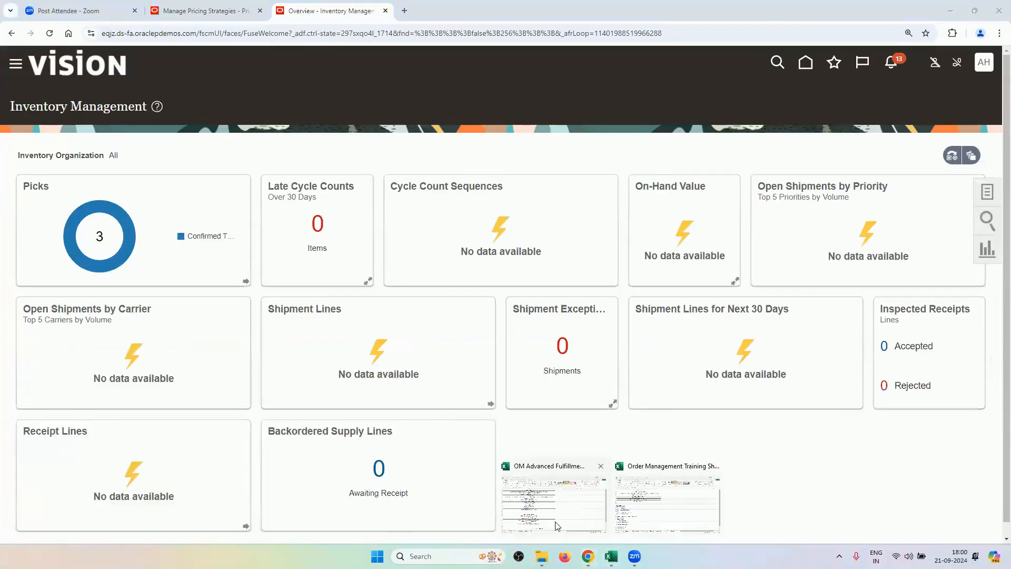
left_click(554, 505)
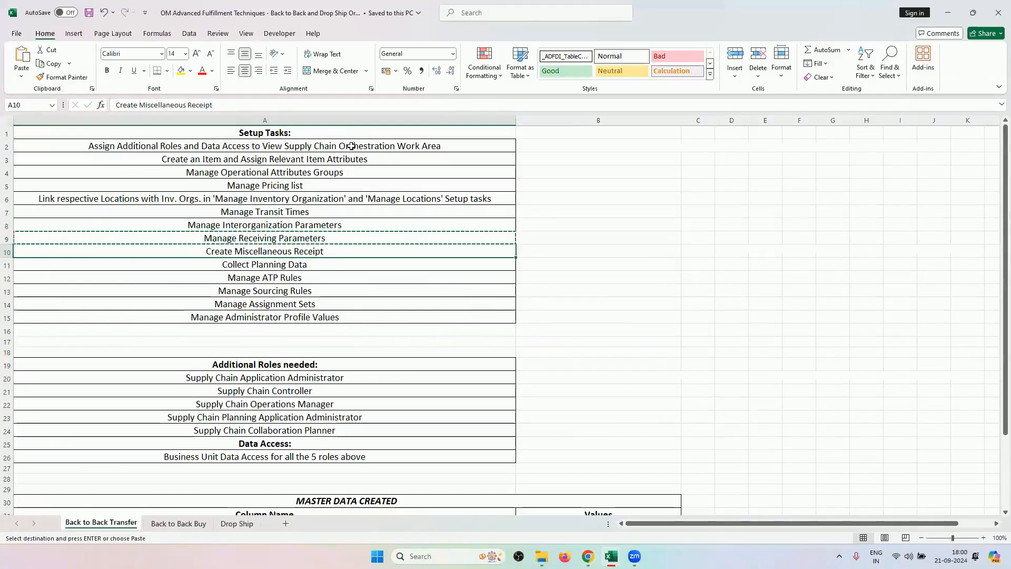
left_click_drag(351, 146, 332, 252)
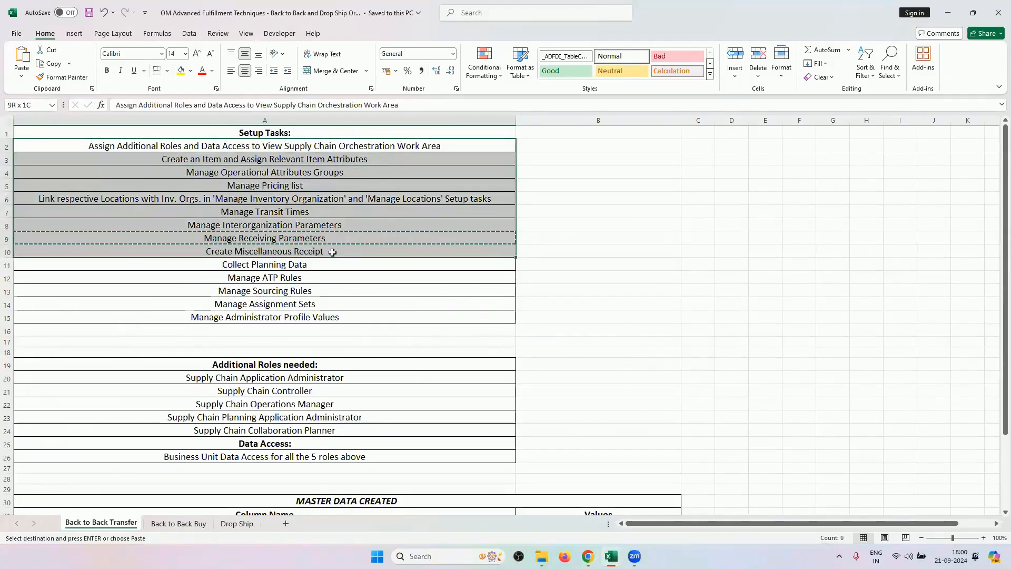
left_click(198, 261)
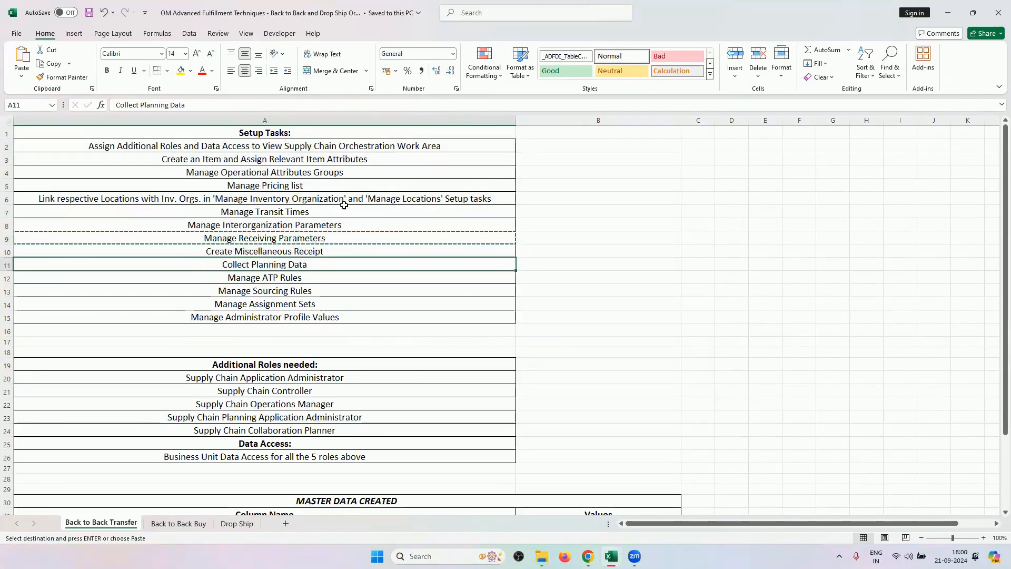
left_click_drag(311, 275, 324, 305)
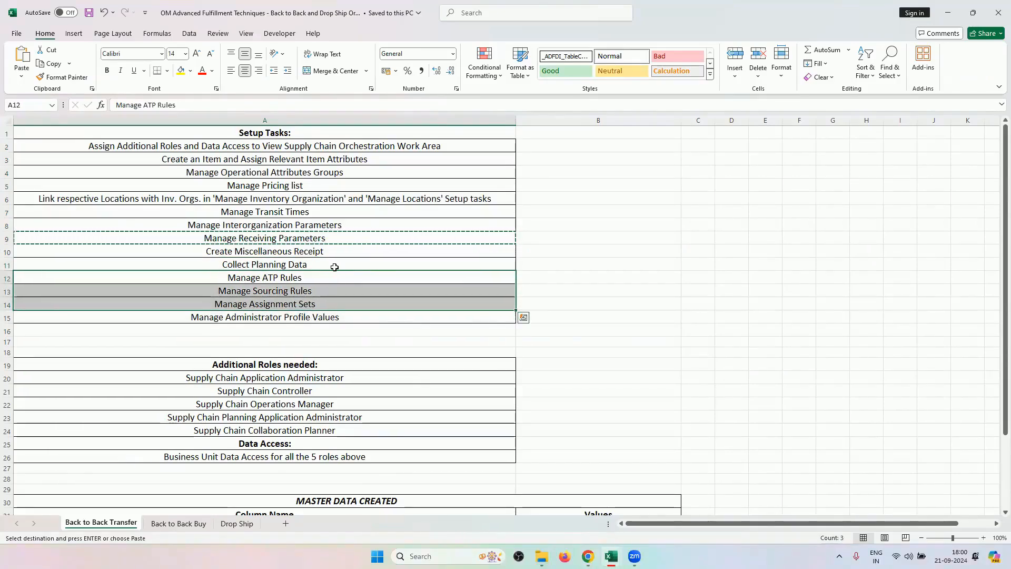
left_click(334, 267)
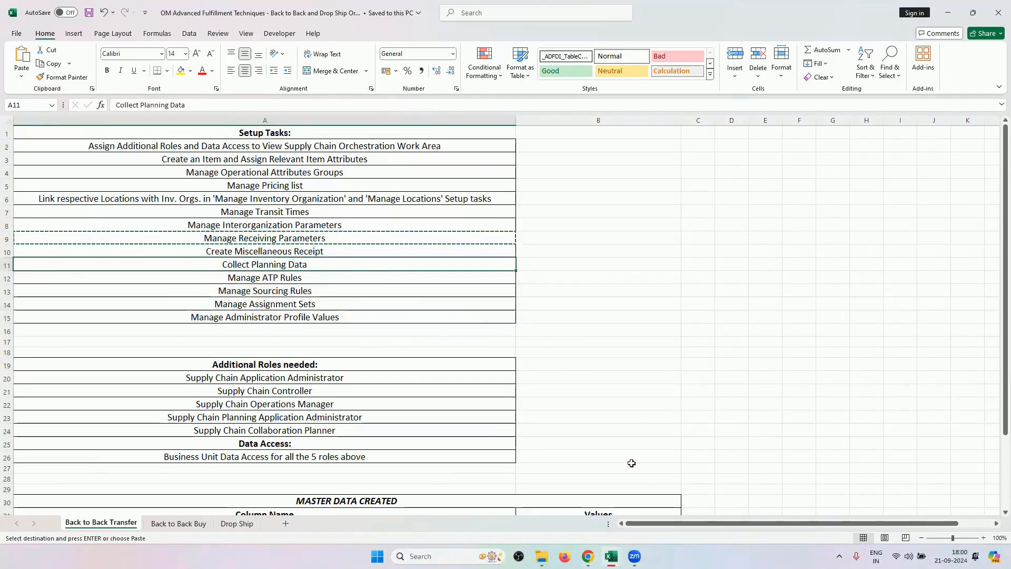
mouse_move(587, 556)
left_click(586, 503)
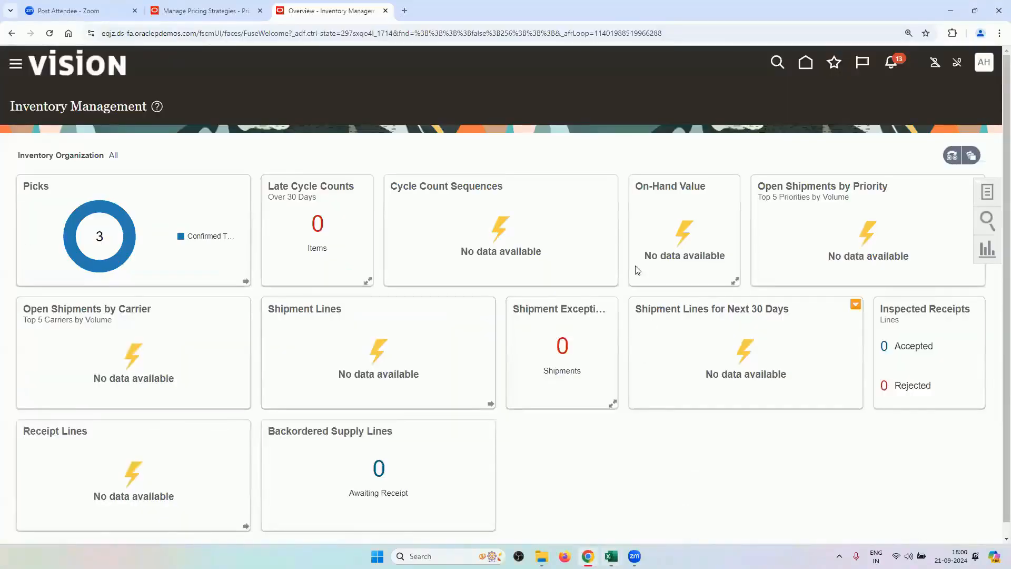
From the home page's supply planning apps, set the collection source system to OPS and type Targeted.
left_click(805, 62)
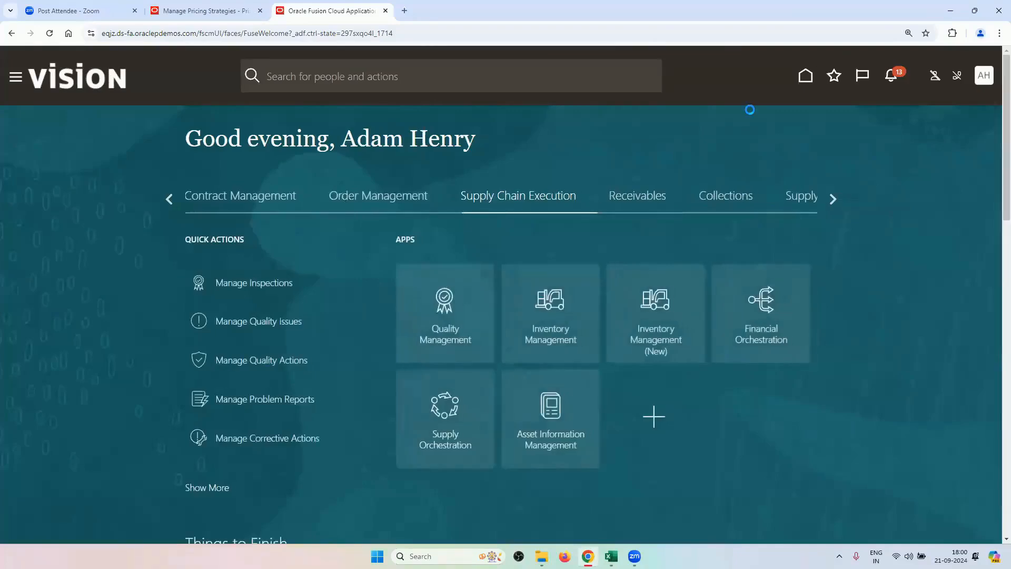
left_click(787, 196)
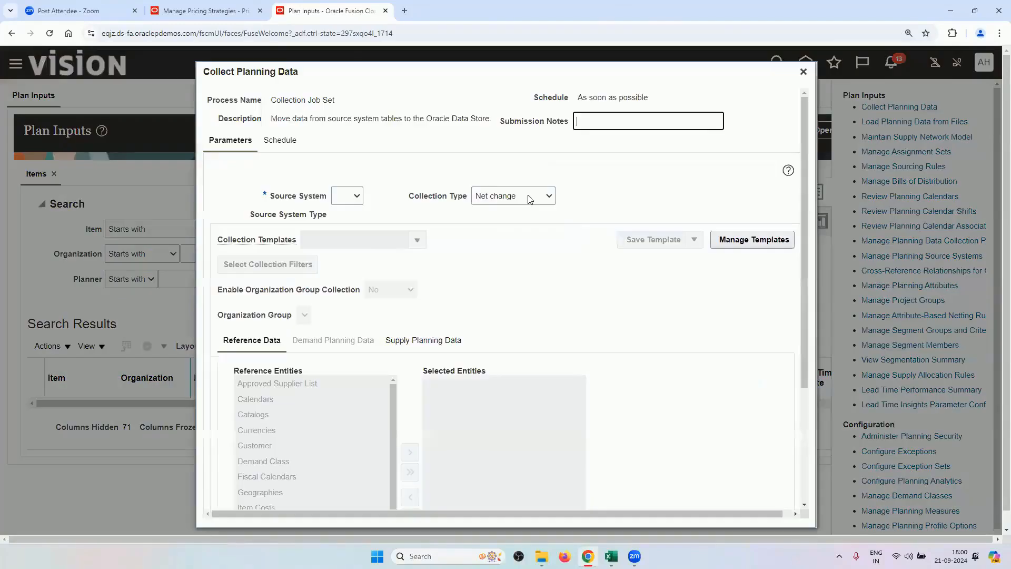
left_click(345, 197)
left_click(353, 227)
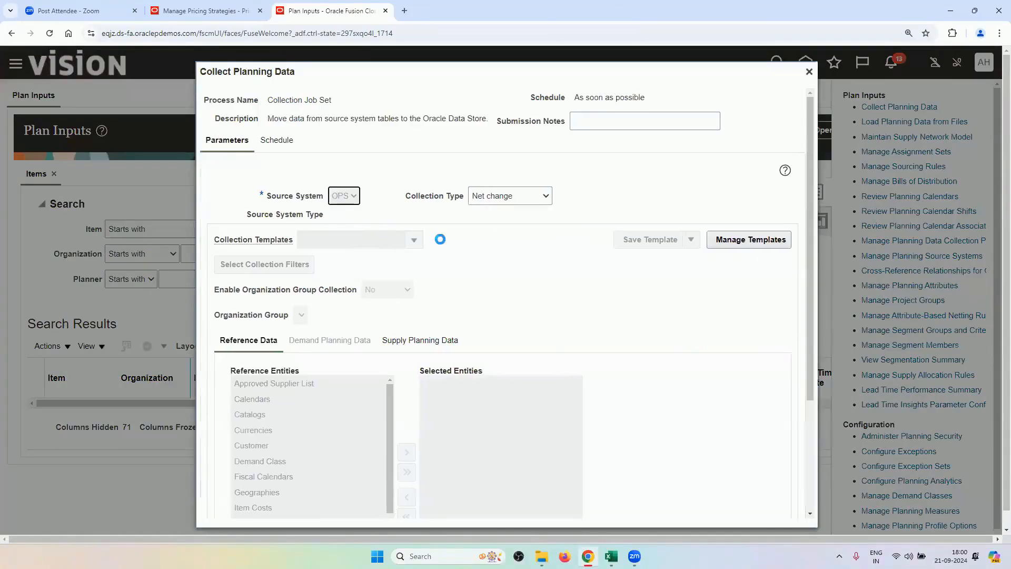
left_click(506, 196)
left_click(486, 212)
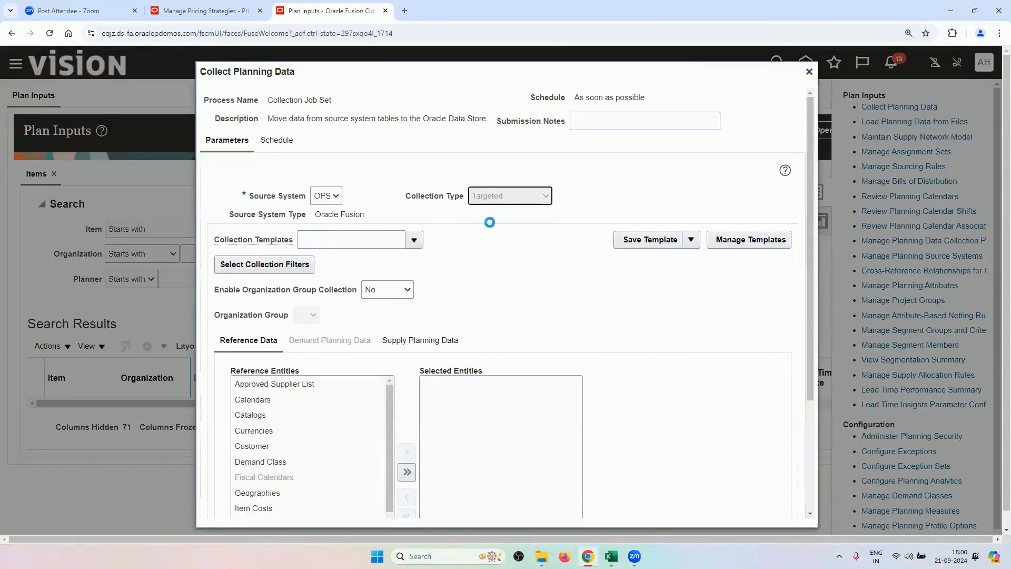
Include all reference and supply entities, then close Collect Planning Data without running it.
scroll(421, 342, "down", 2)
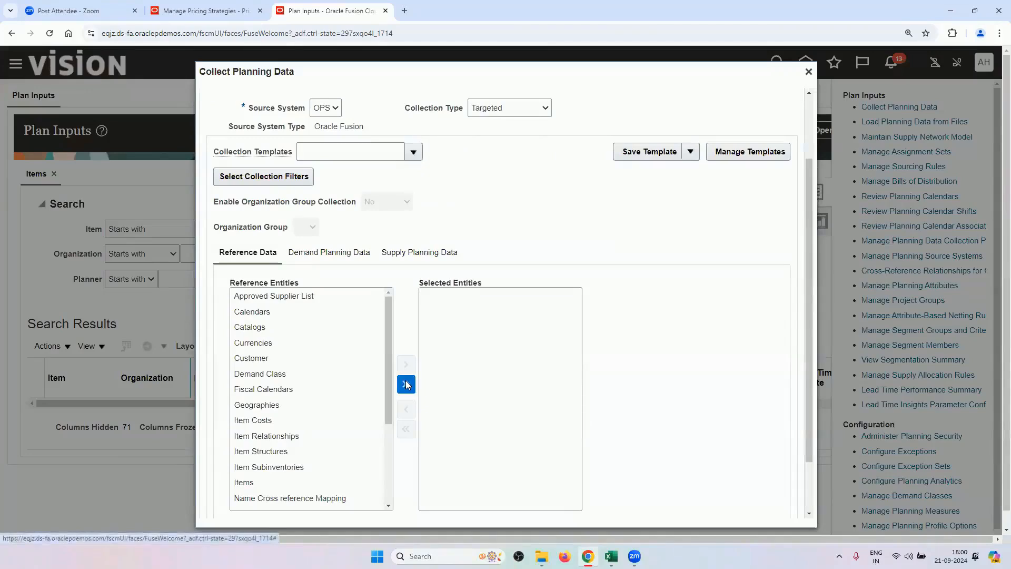
left_click(406, 384)
left_click(396, 254)
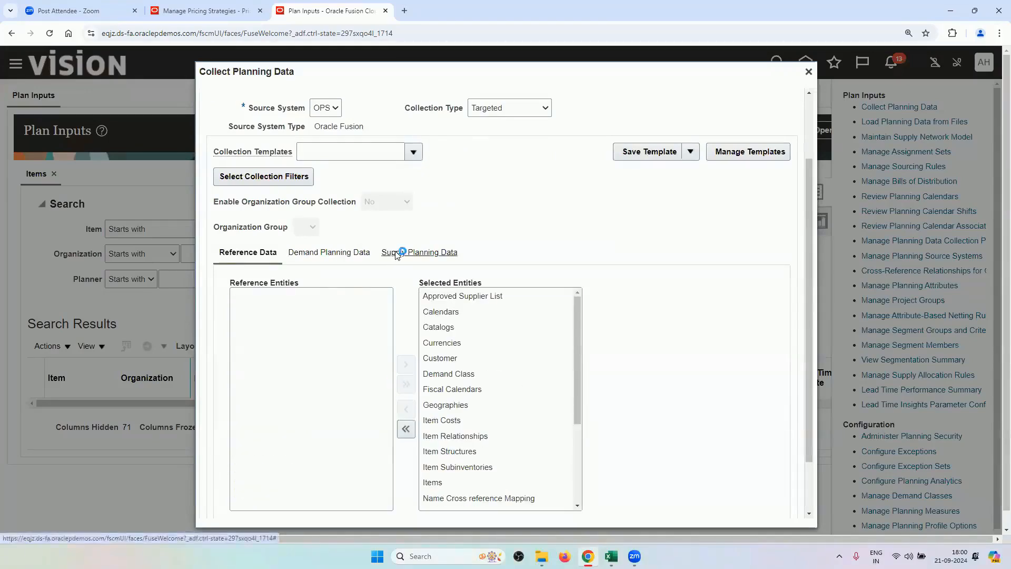
left_click(428, 356)
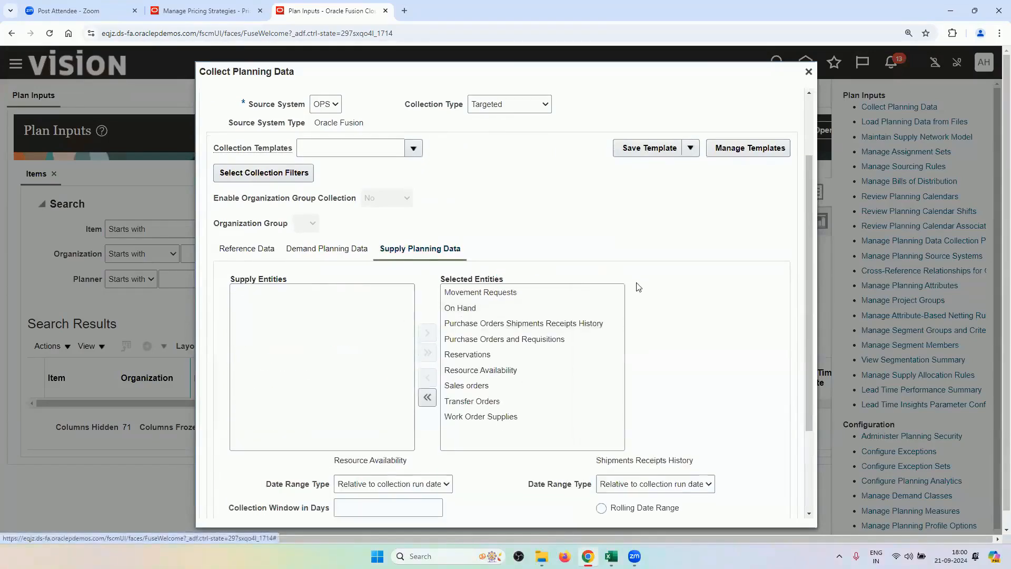
scroll(636, 286, "down", 3)
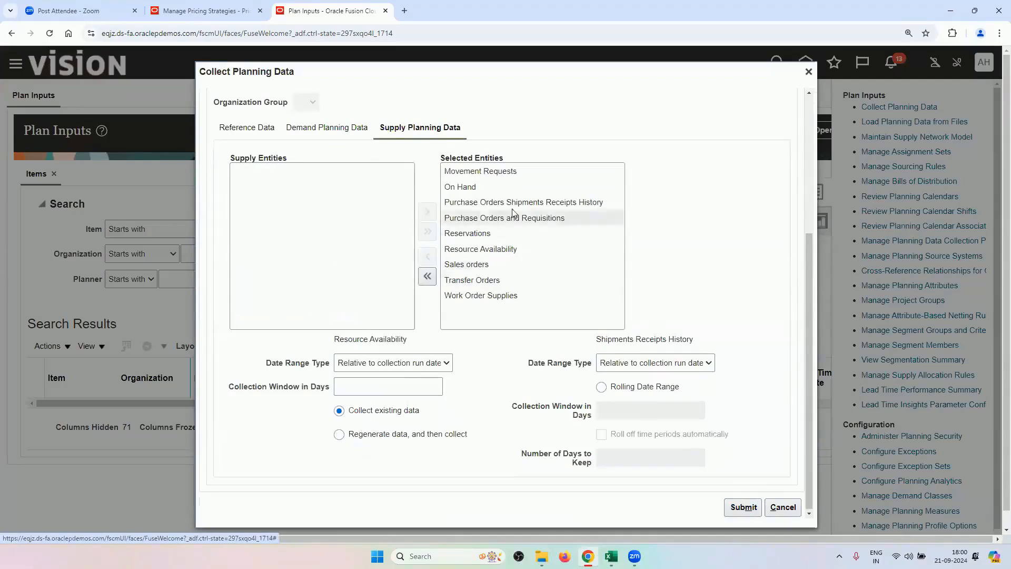
scroll(678, 240, "up", 1)
scroll(679, 241, "up", 2)
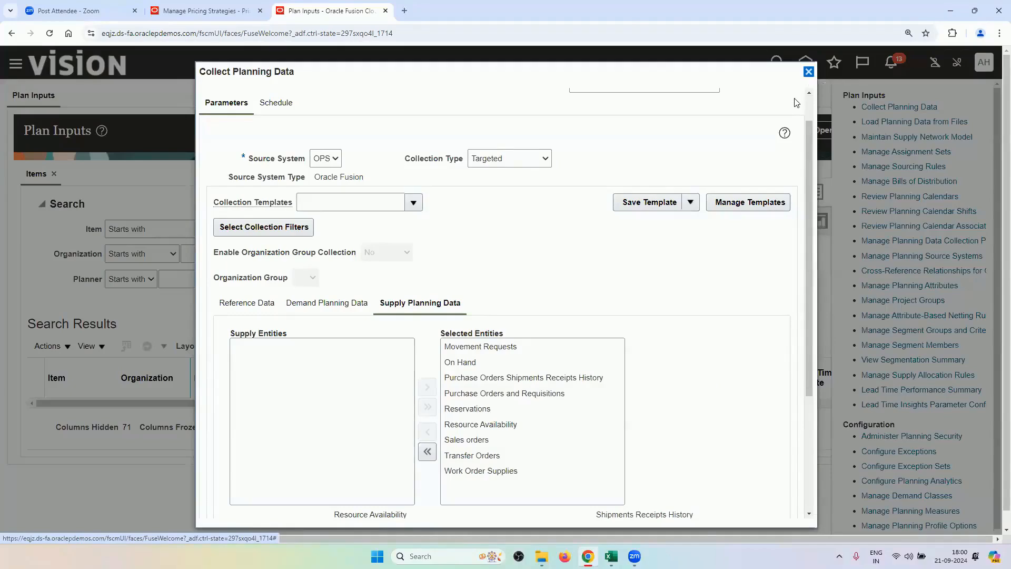
left_click(808, 71)
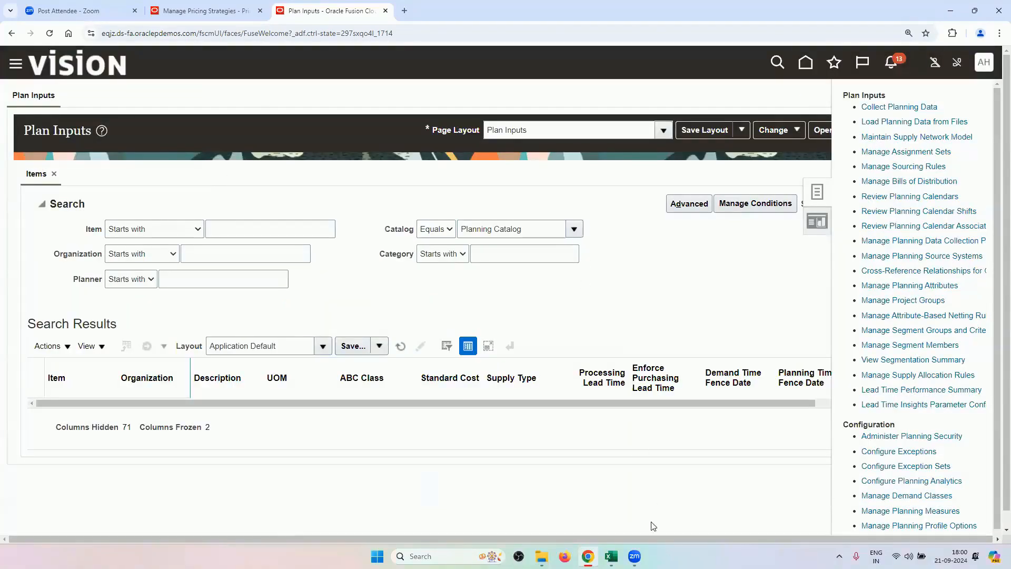
left_click(610, 556)
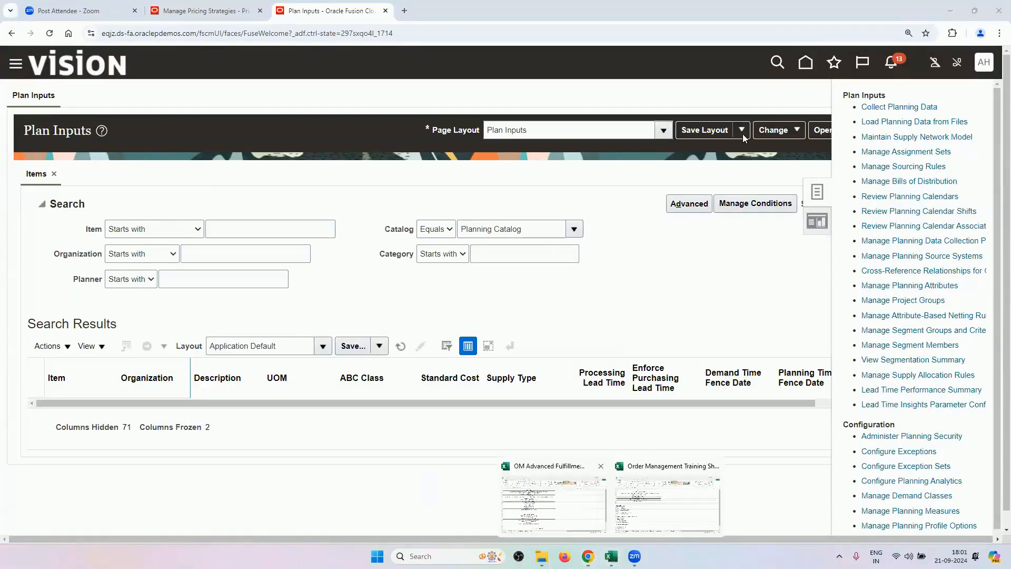
In the OM Advanced Fulfillment workbook, select tasks A12:A15 and pick Manage ATP Rules next.
left_click(806, 62)
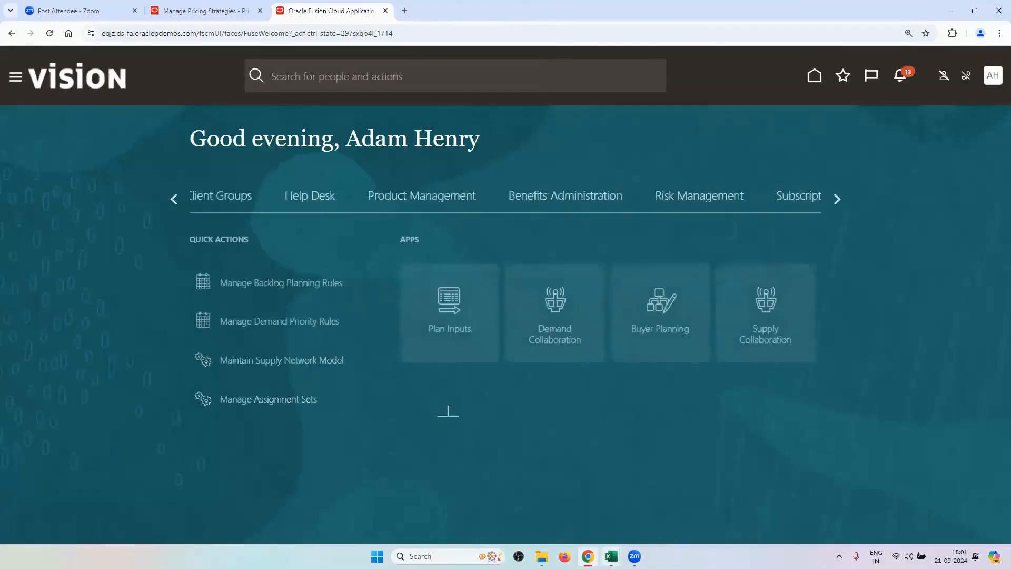
mouse_move(611, 556)
left_click(561, 501)
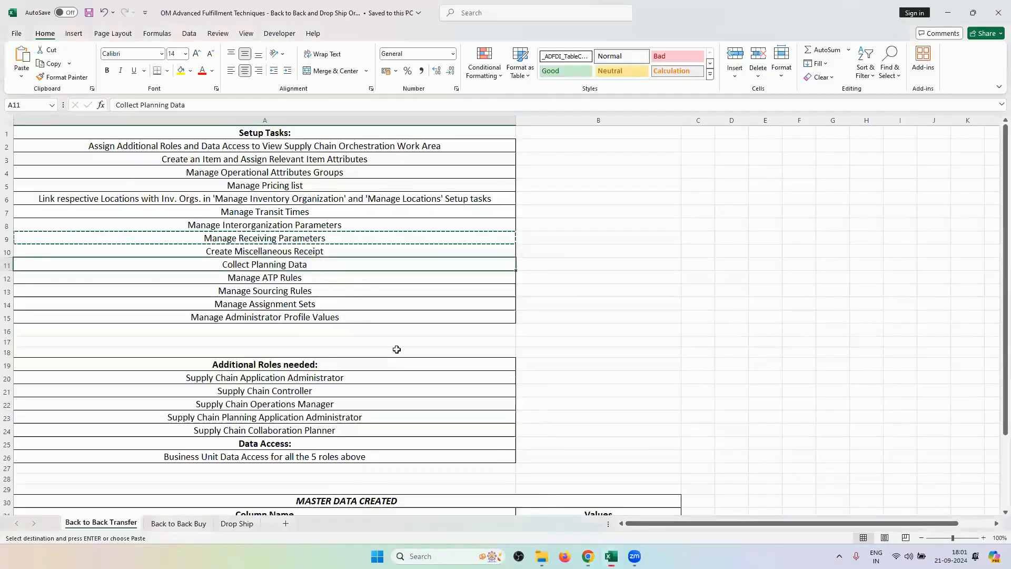
left_click_drag(326, 276, 331, 313)
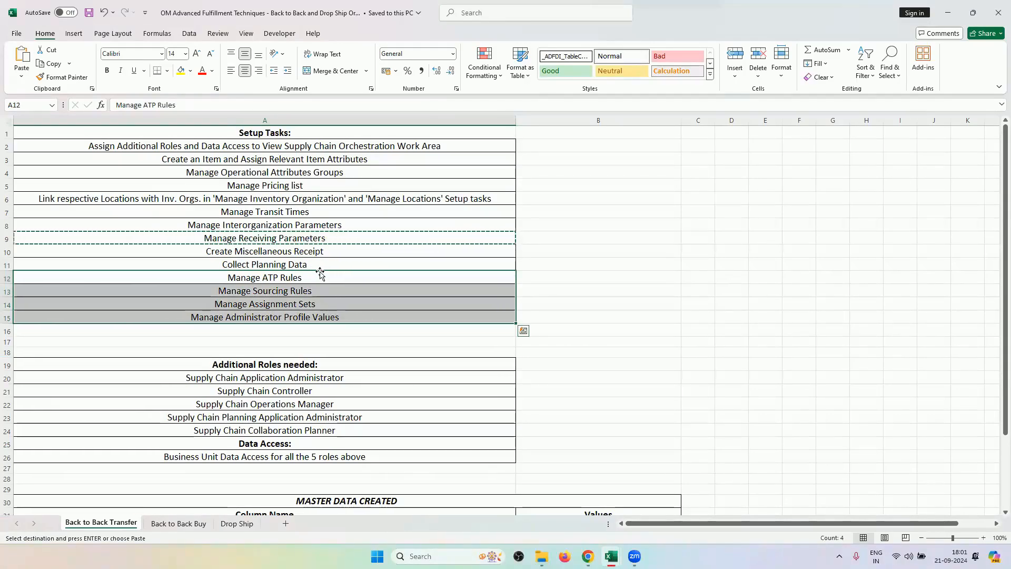
left_click(272, 274)
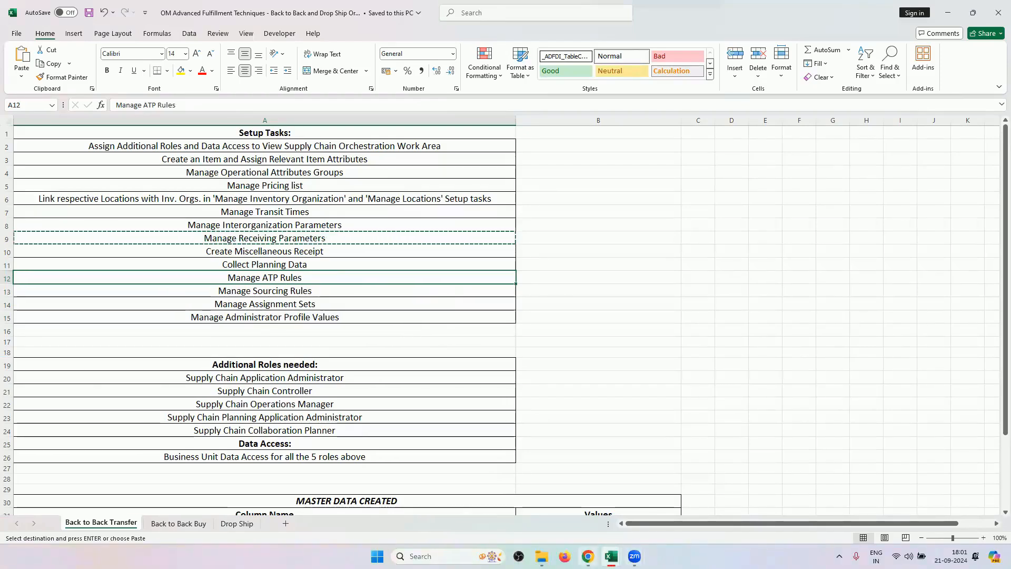
left_click(588, 556)
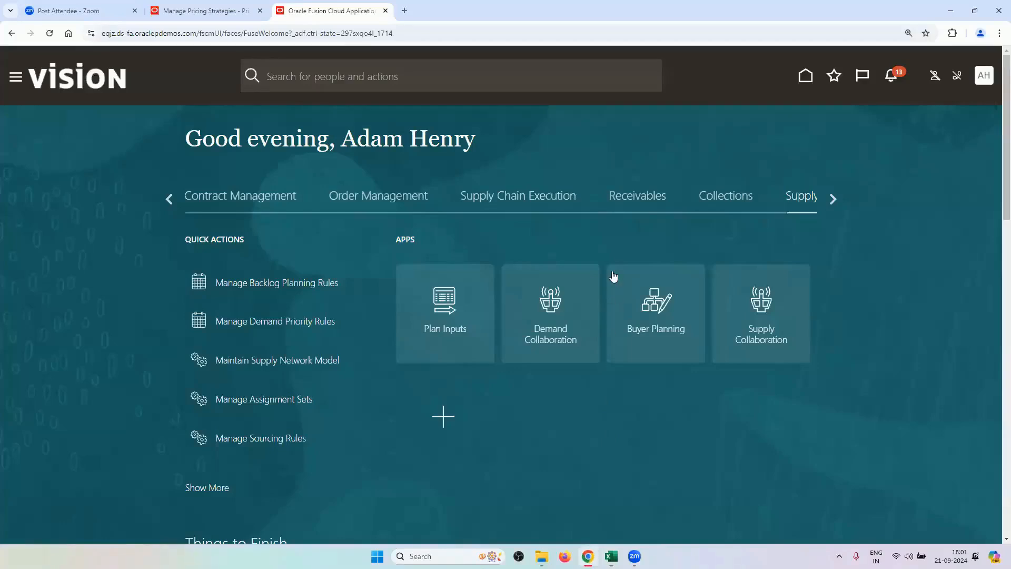
Look up the ATP rule name RV_ATP_RULE on the training workbook's Data Sheet.
left_click(395, 194)
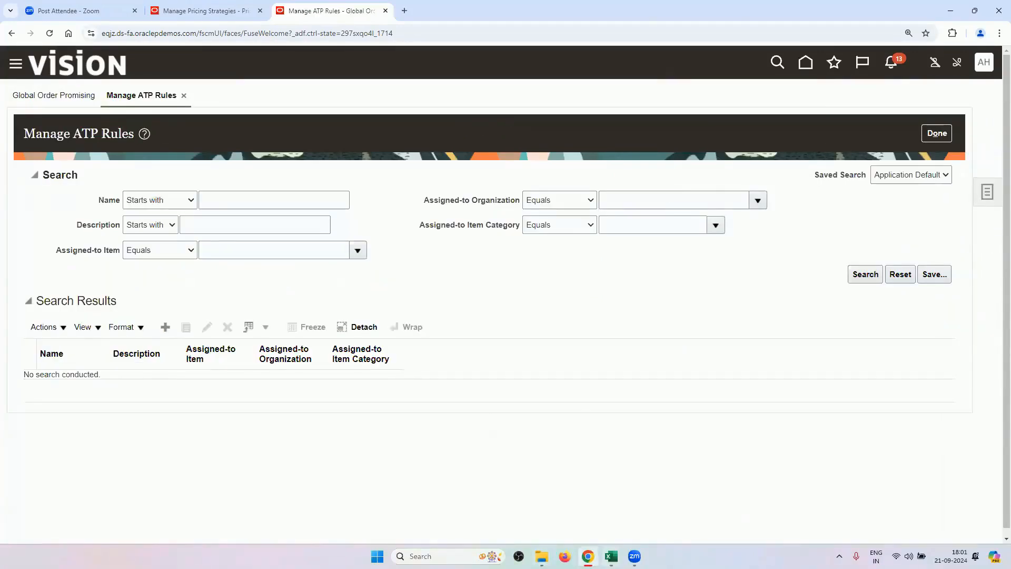
mouse_move(610, 556)
left_click(665, 490)
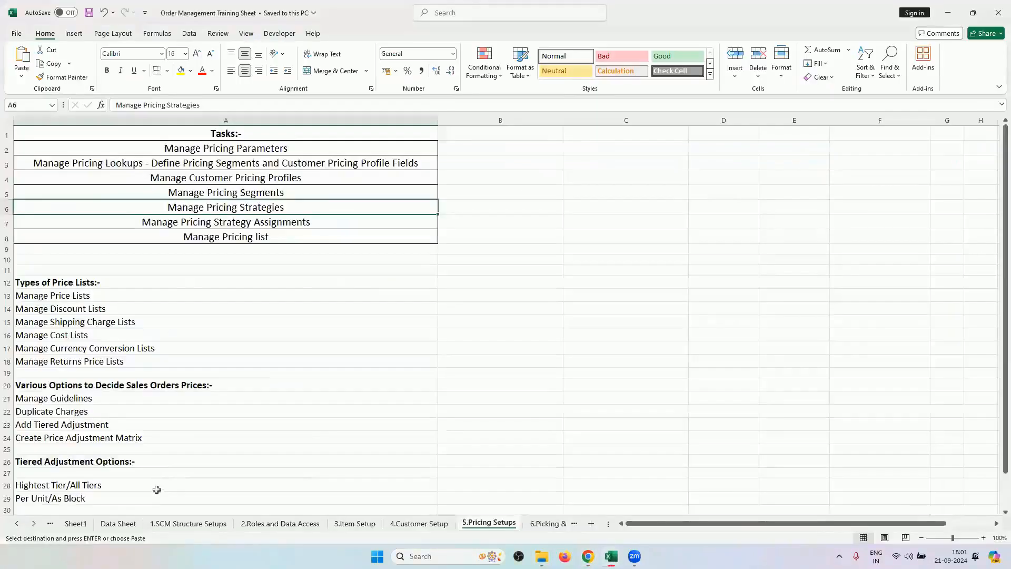
left_click(118, 523)
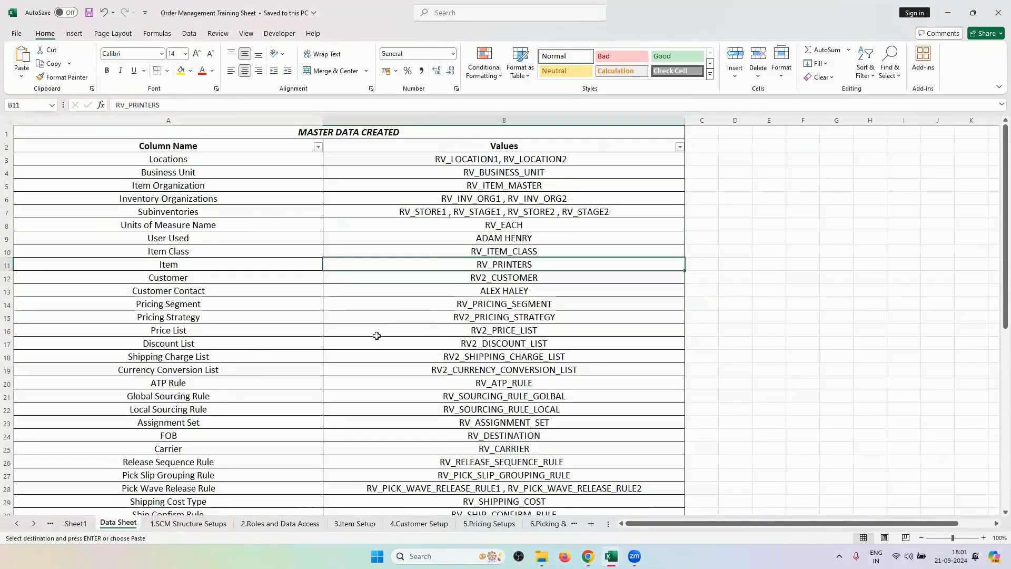
scroll(445, 313, "down", 2)
left_click(445, 316)
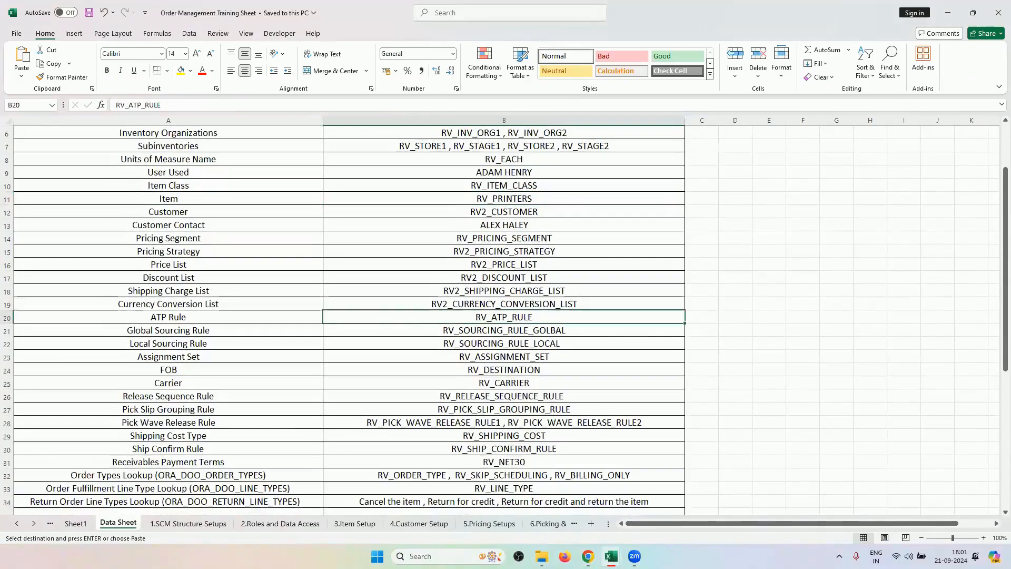
Search RV_ATP_RULE in Manage ATP Rules, confirm its RV_PRINTERS and RV_SMARTPHONE_B2BT assignments, then cancel.
key("alt+Tab")
left_click(275, 196)
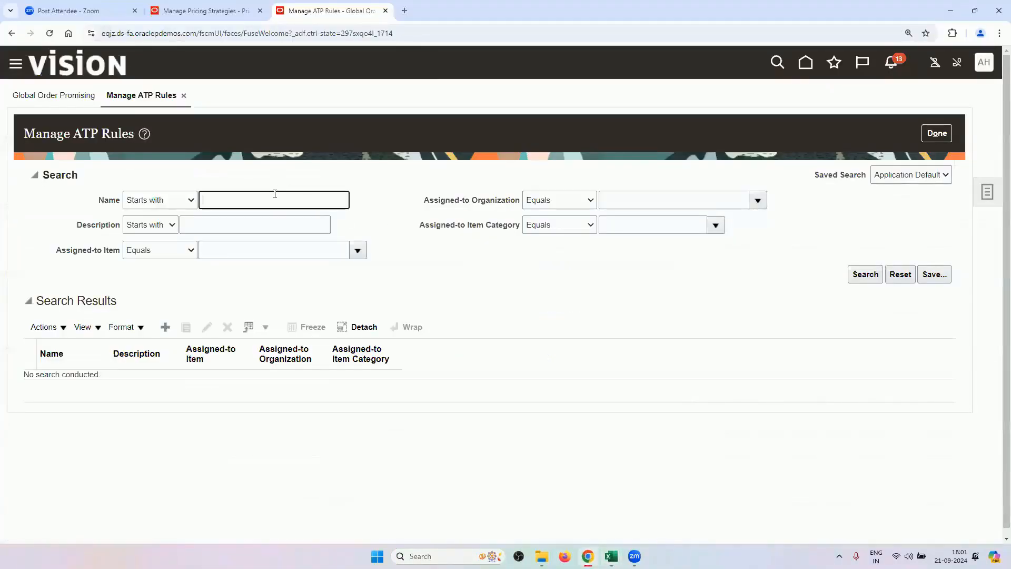
key("Return")
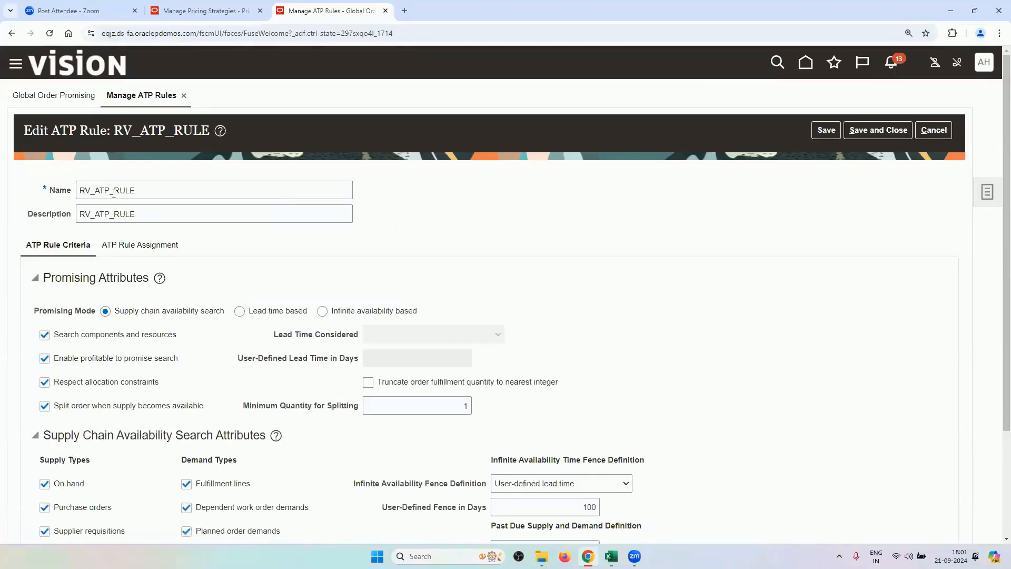
scroll(247, 268, "down", 3)
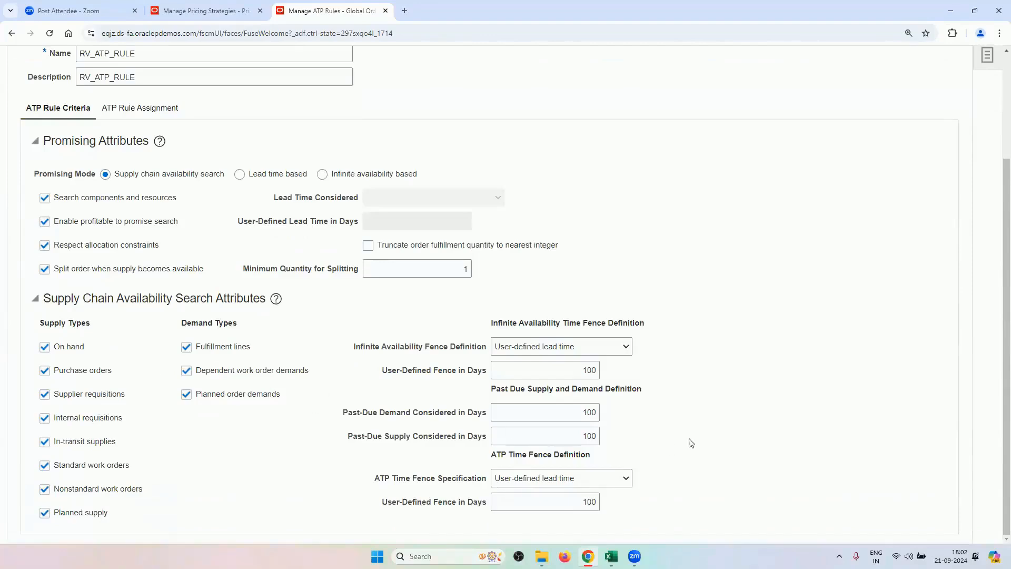
scroll(217, 271, "up", 3)
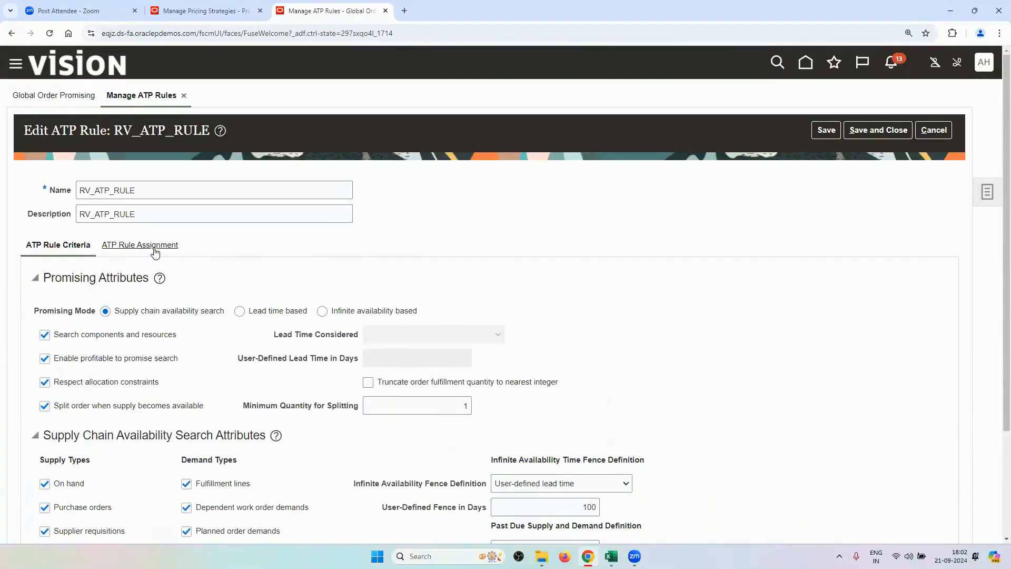
left_click(153, 245)
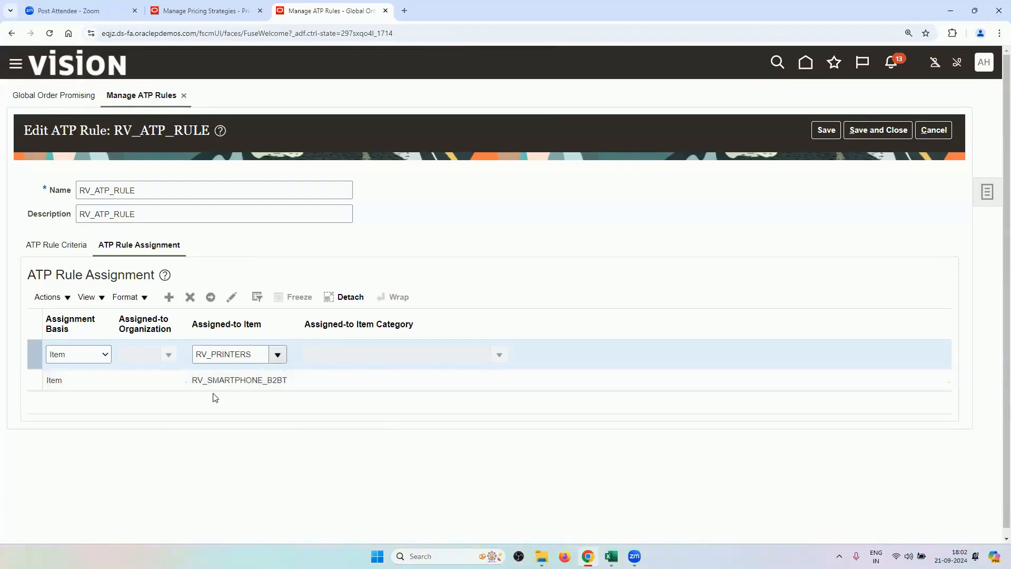
left_click(923, 135)
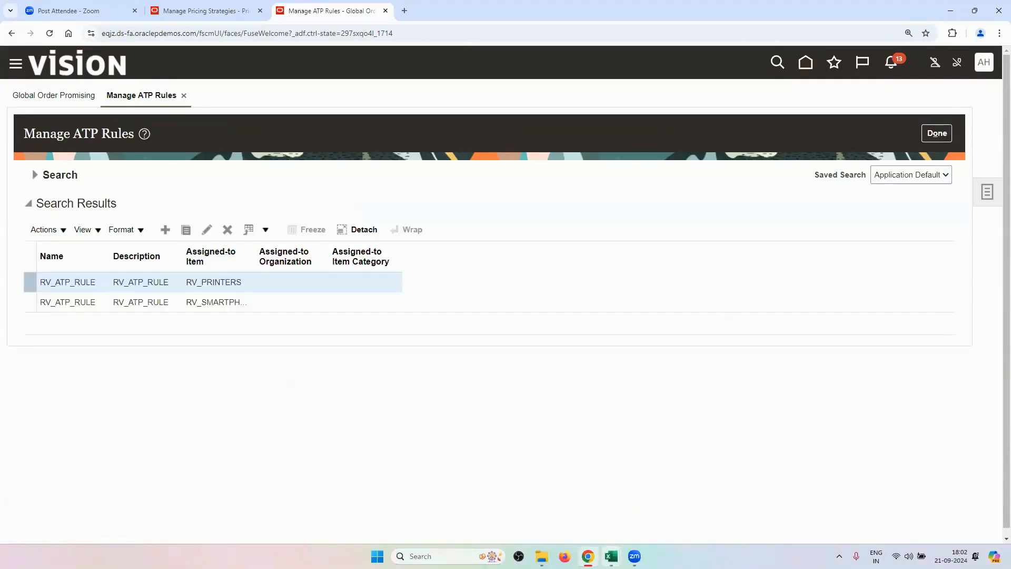
Check the workbook's next task and go to the Manage Sourcing Rules page.
mouse_move(610, 553)
left_click(564, 522)
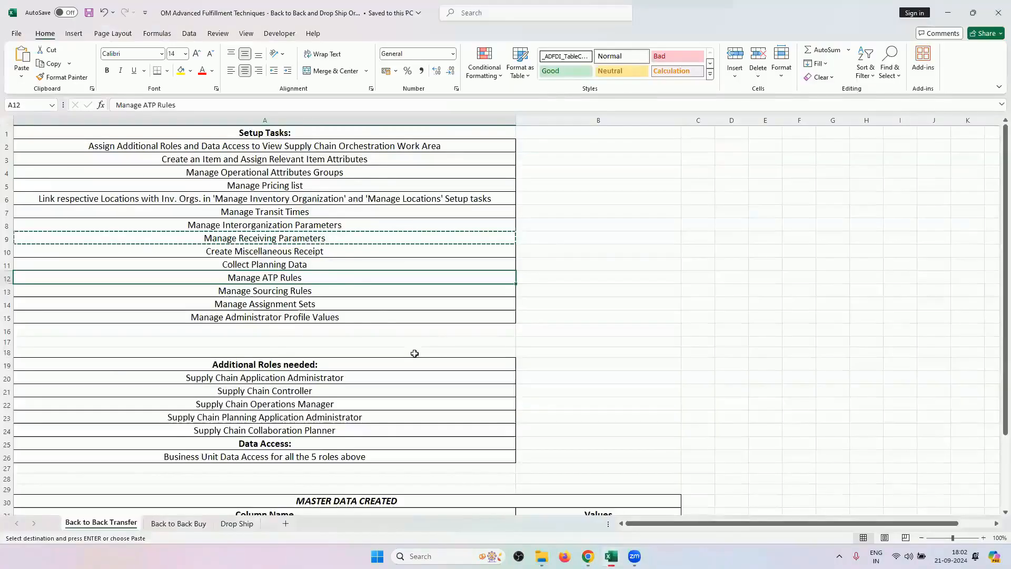
left_click(329, 289)
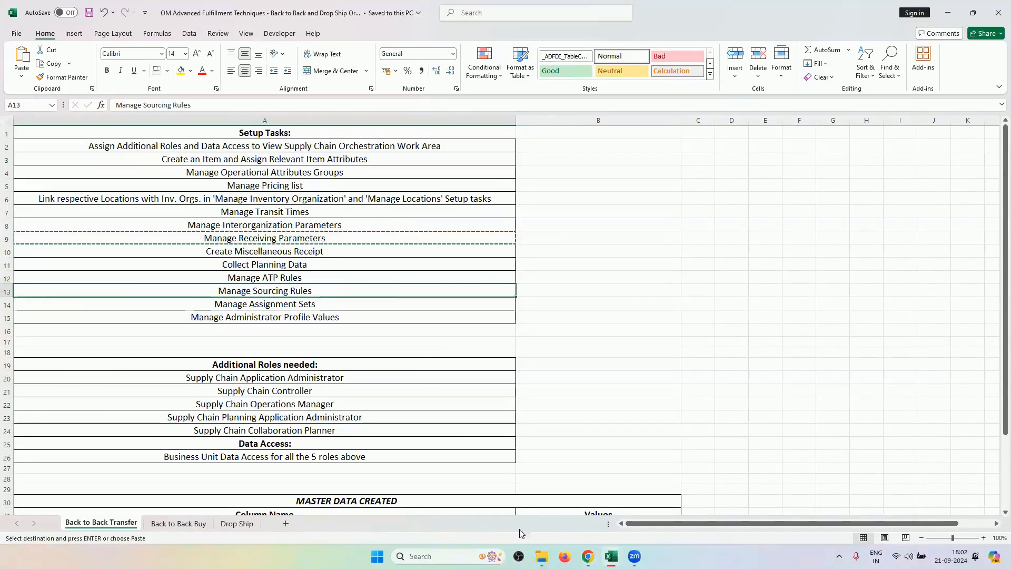
left_click(621, 495)
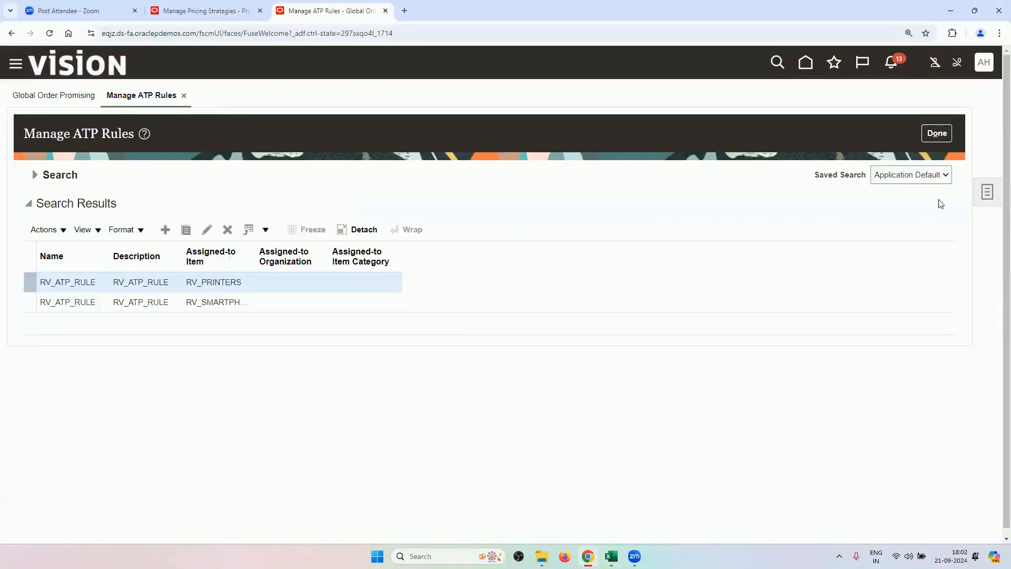
left_click(988, 193)
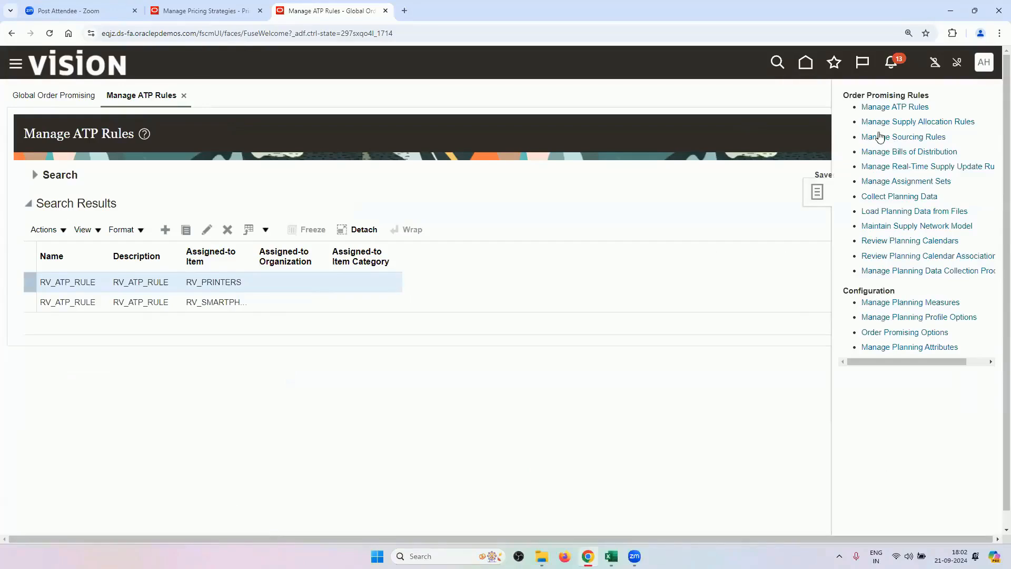
left_click(877, 140)
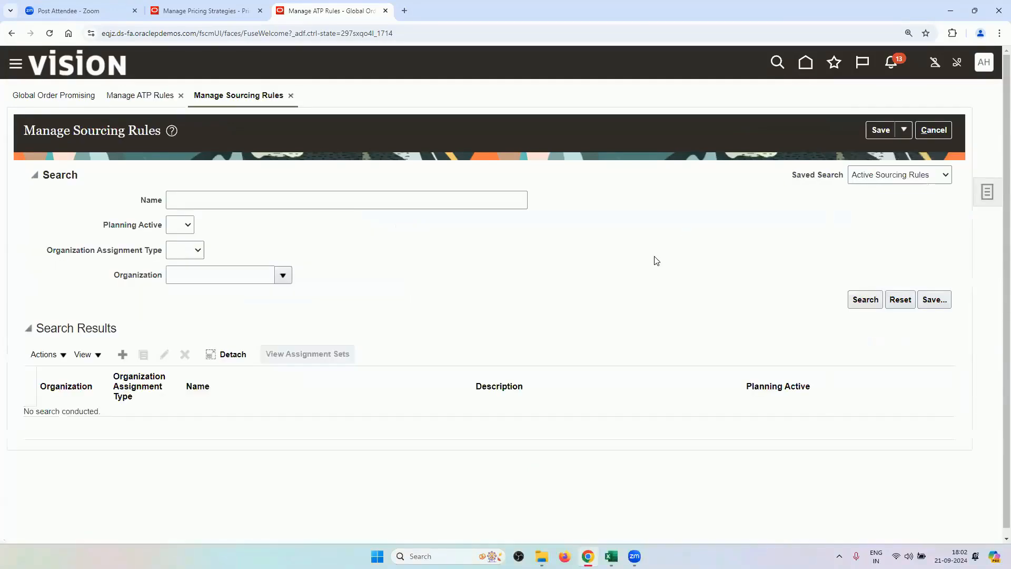
Search sourcing rules for 'RV' and review the global sourcing rule without saving.
left_click(479, 205)
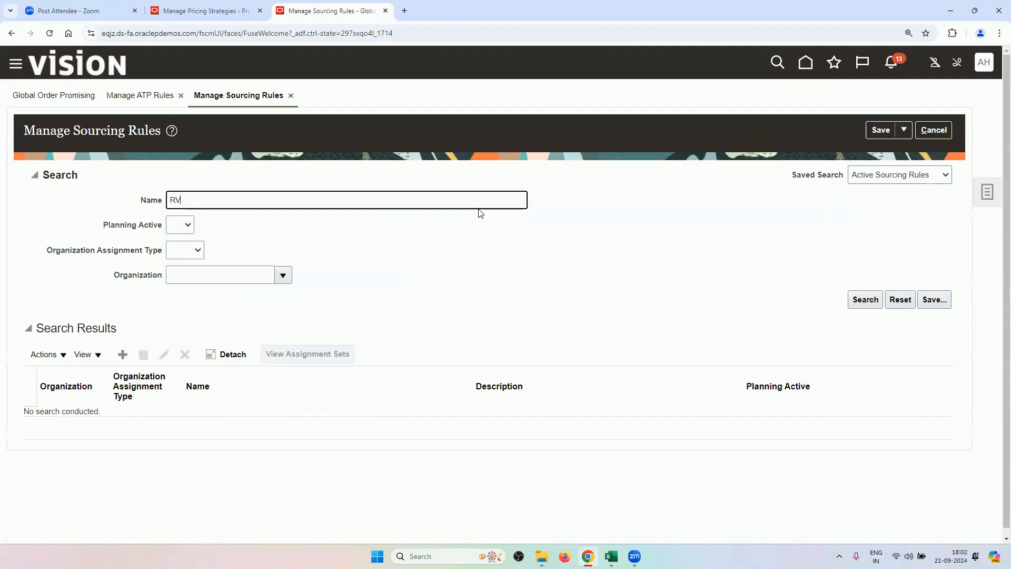
type("RV")
key("Return")
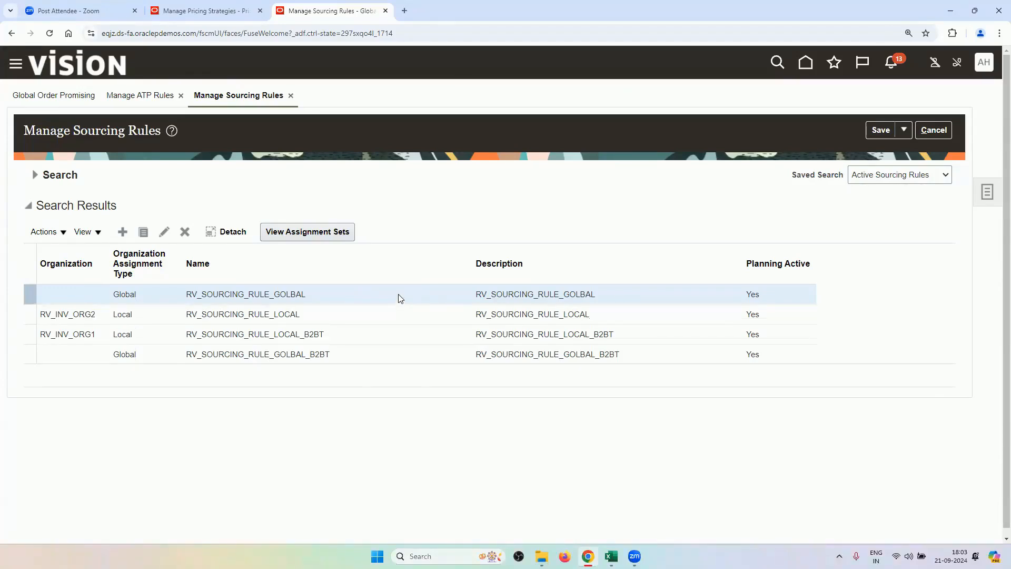
left_click(166, 233)
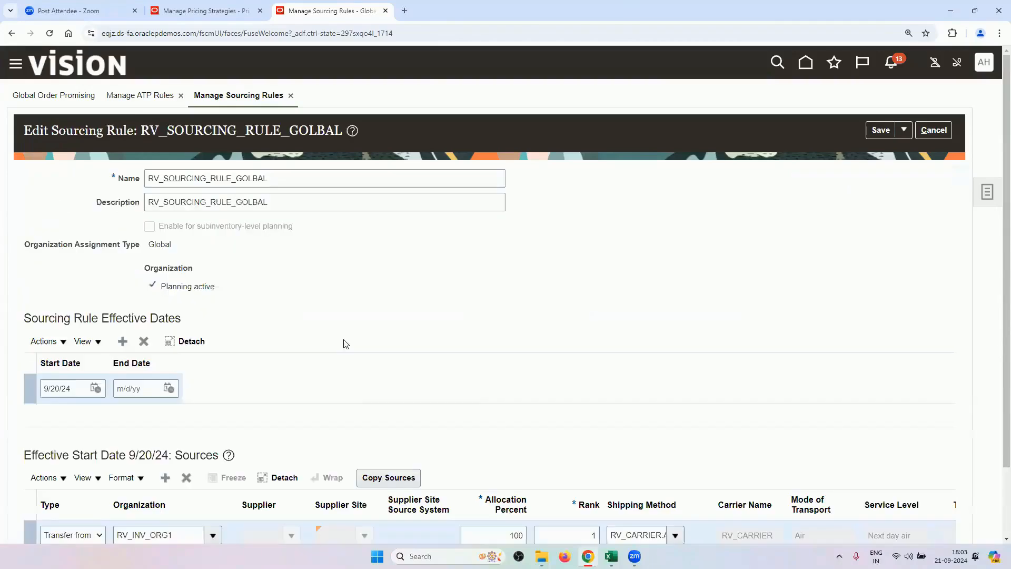
scroll(345, 345, "down", 2)
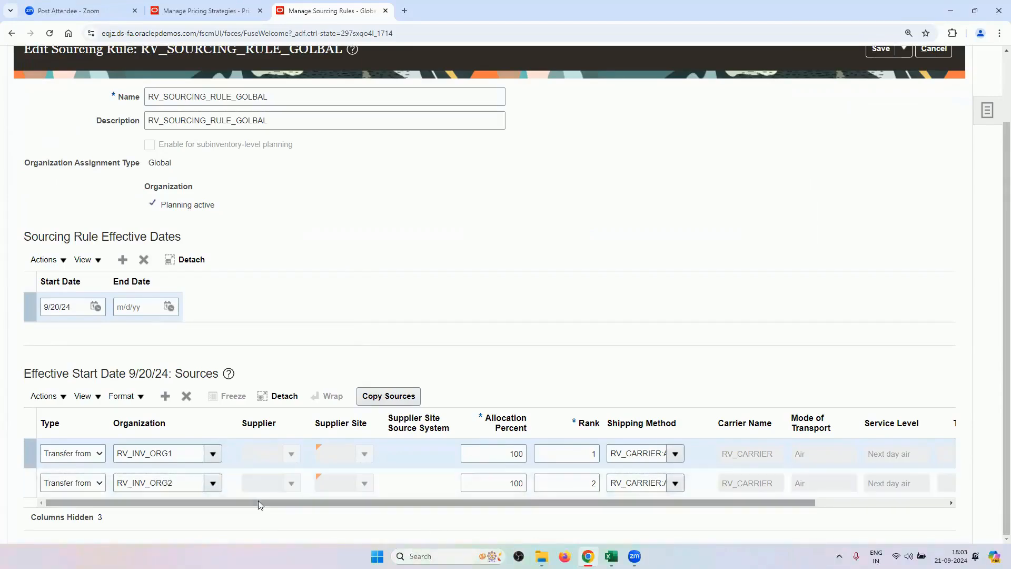
scroll(267, 294, "up", 3)
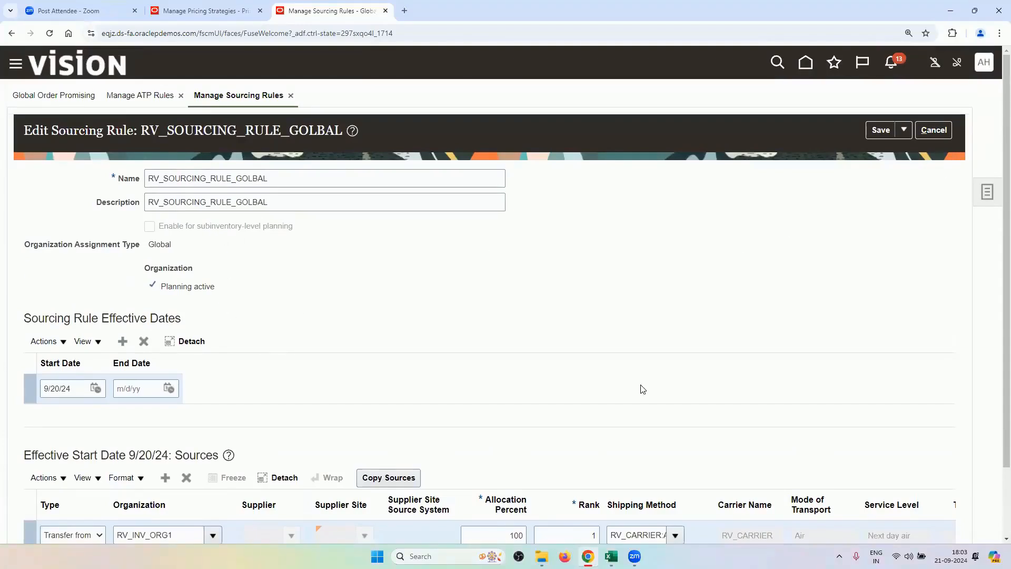
scroll(640, 388, "down", 3)
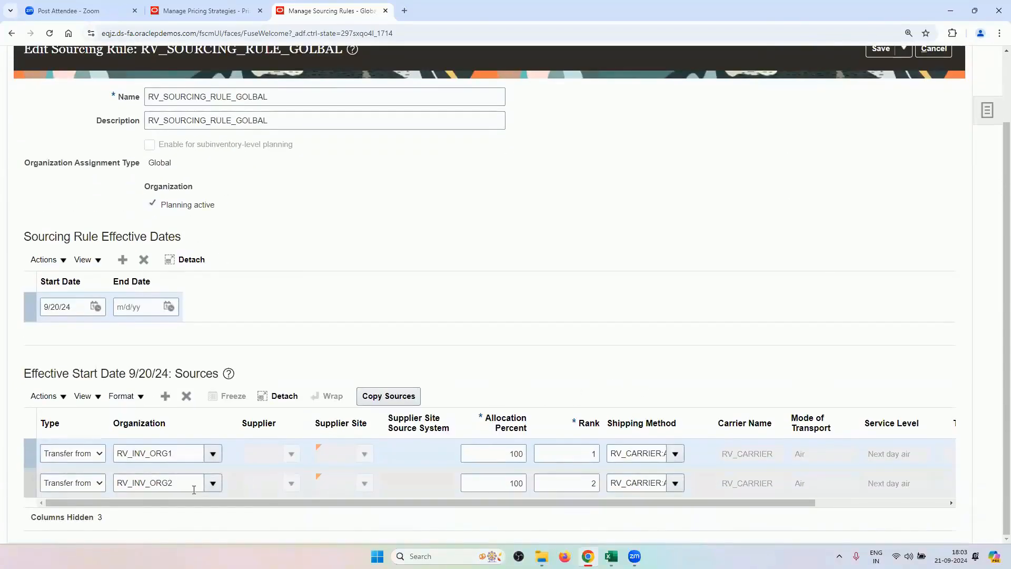
scroll(905, 221, "up", 3)
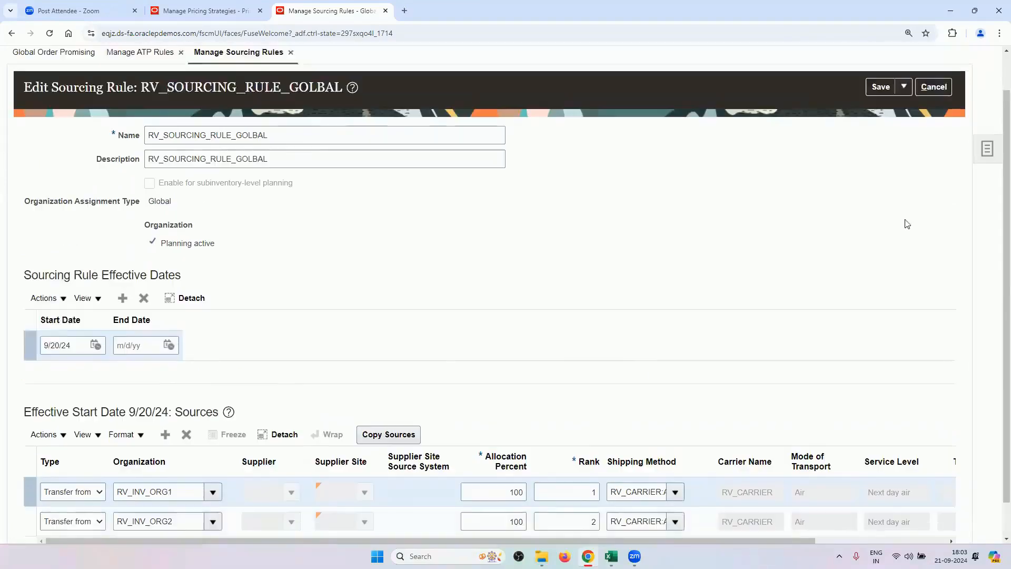
left_click(933, 130)
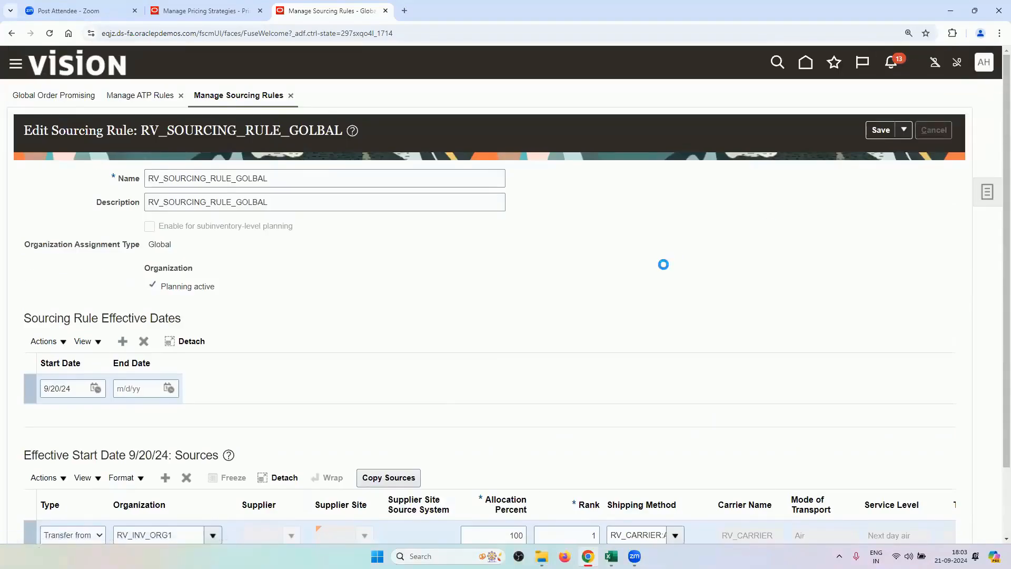
Review the RV_INV_ORG2 local rule's supplier row, cancel, and select RV_SOURCING_RULE_GOLBAL_B2BT.
left_click(121, 314)
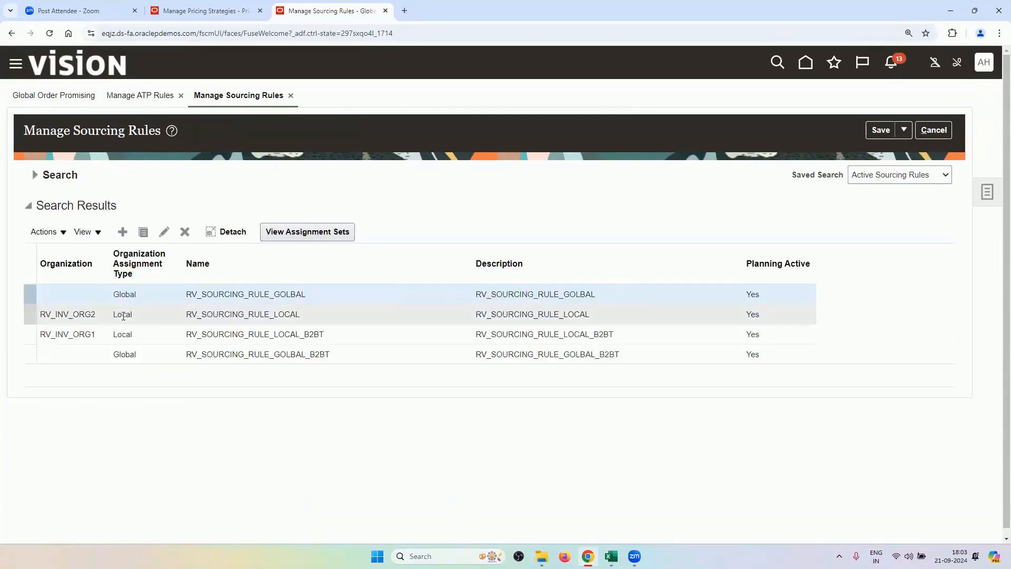
left_click(164, 237)
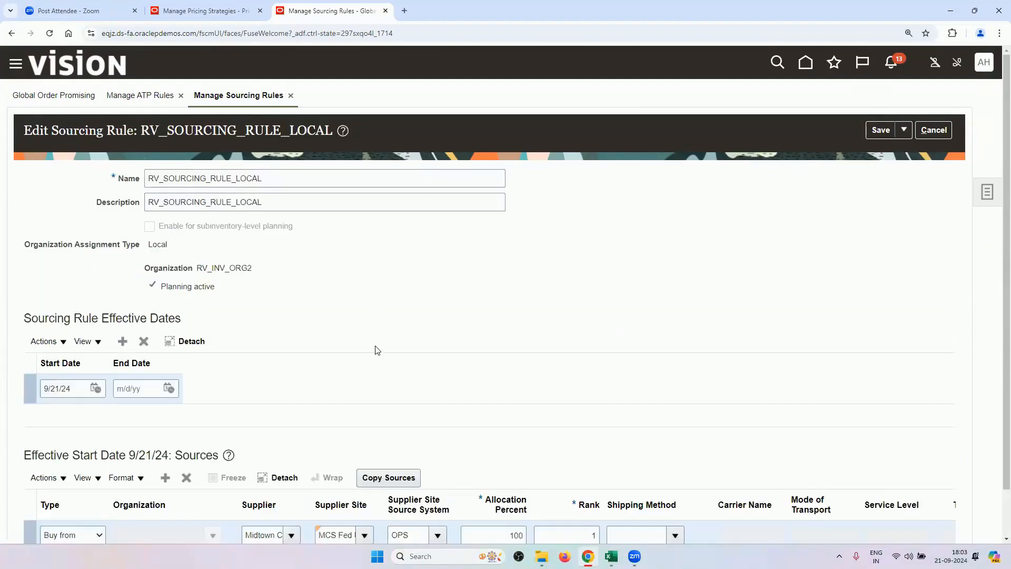
scroll(377, 350, "down", 1)
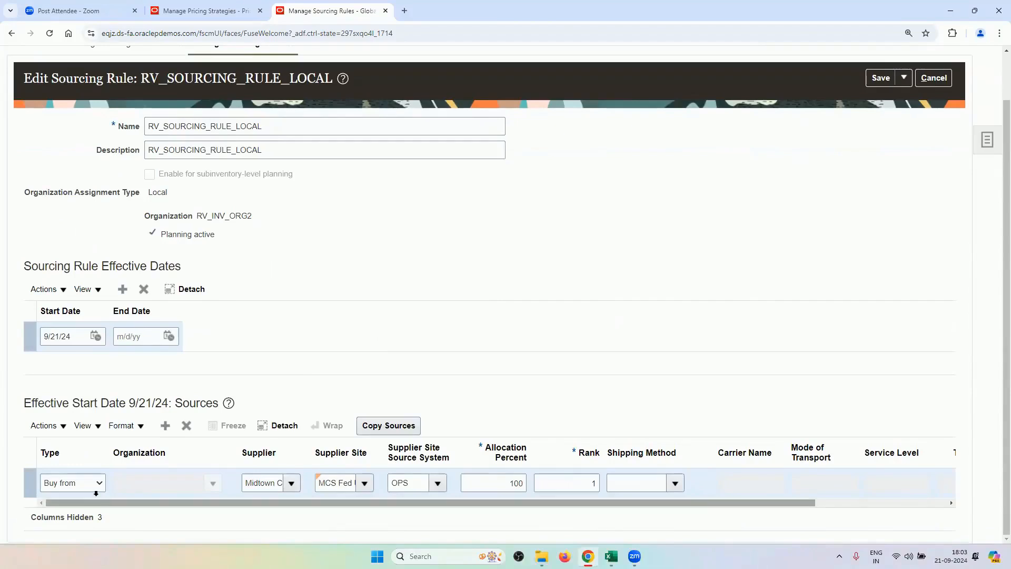
triple_click(250, 484)
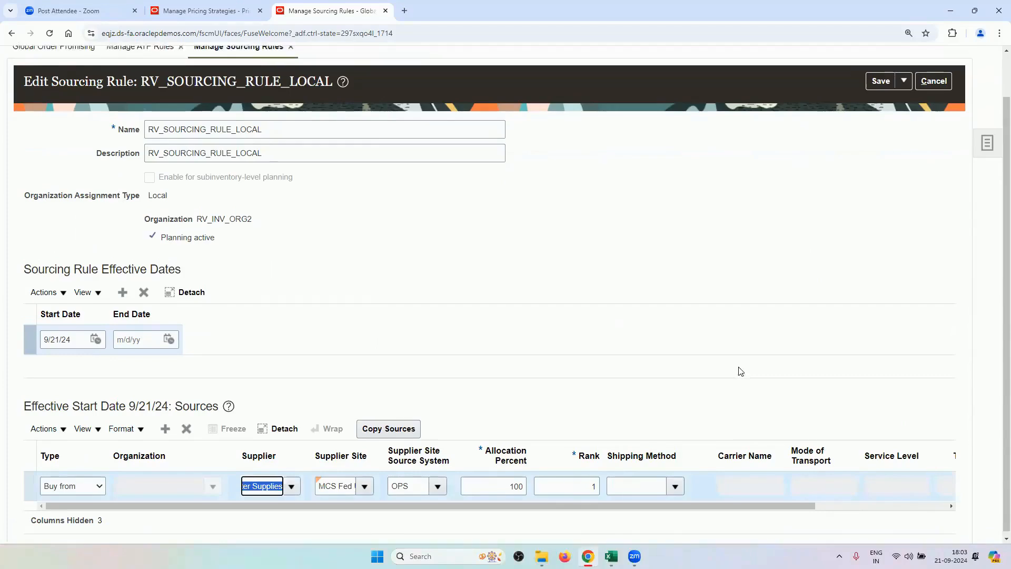
scroll(739, 368, "up", 1)
left_click(934, 134)
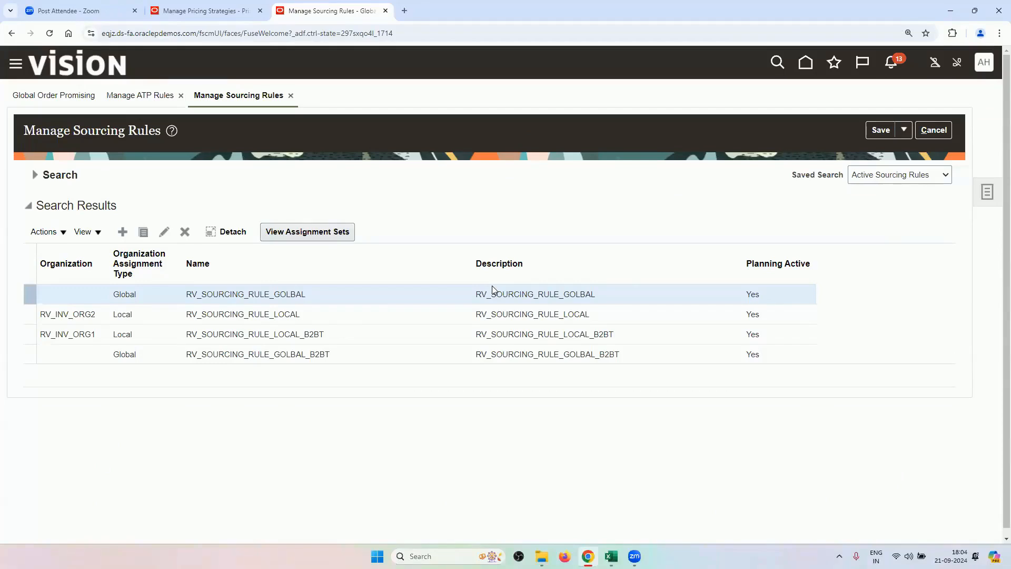
left_click(318, 361)
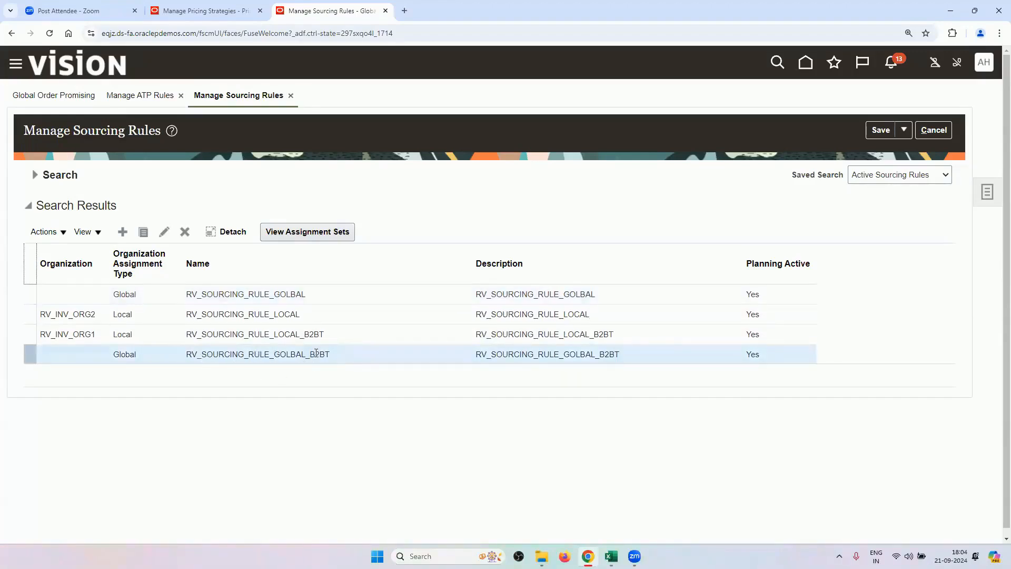
left_click(165, 232)
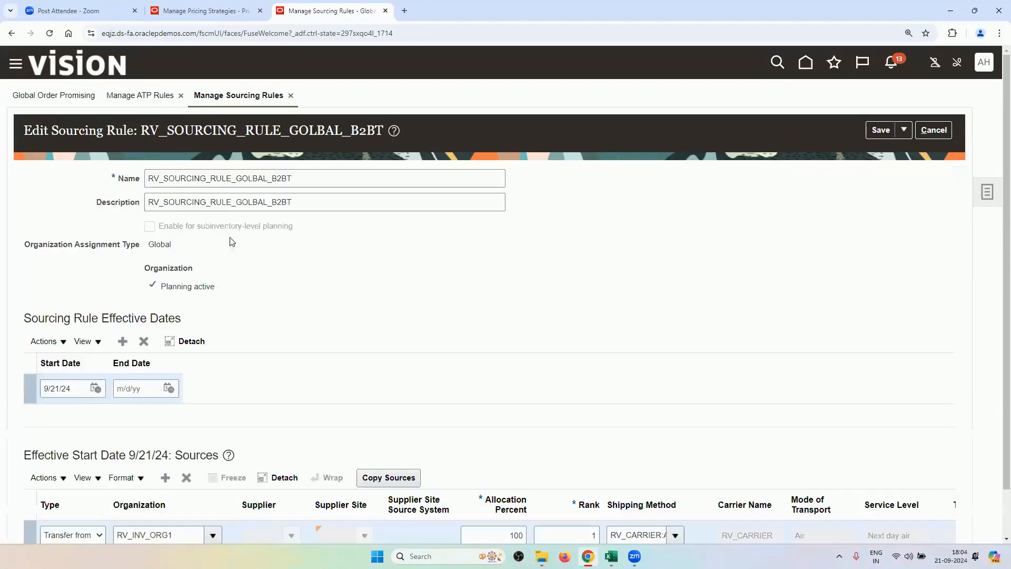
scroll(313, 359, "down", 1)
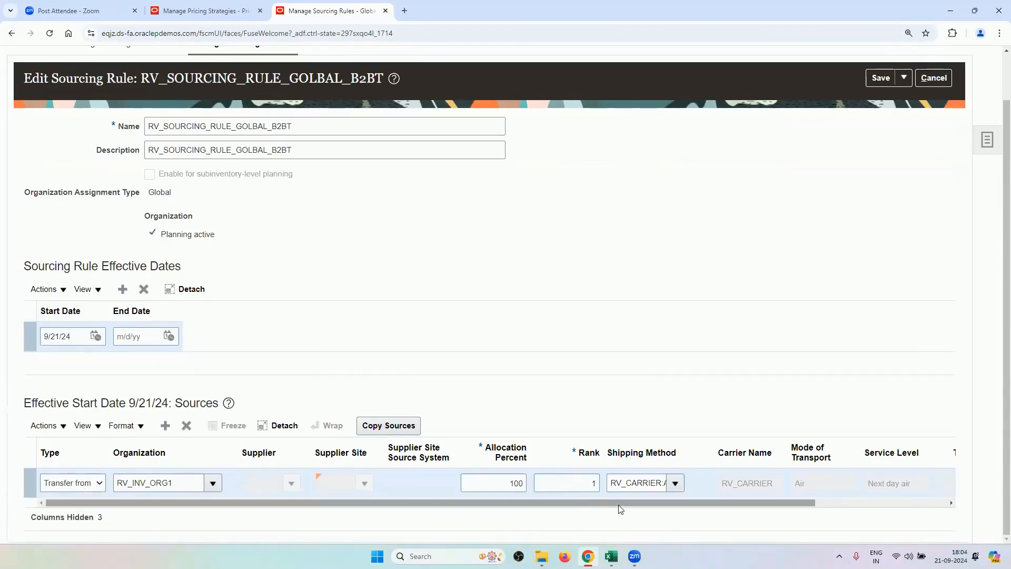
scroll(600, 347, "up", 1)
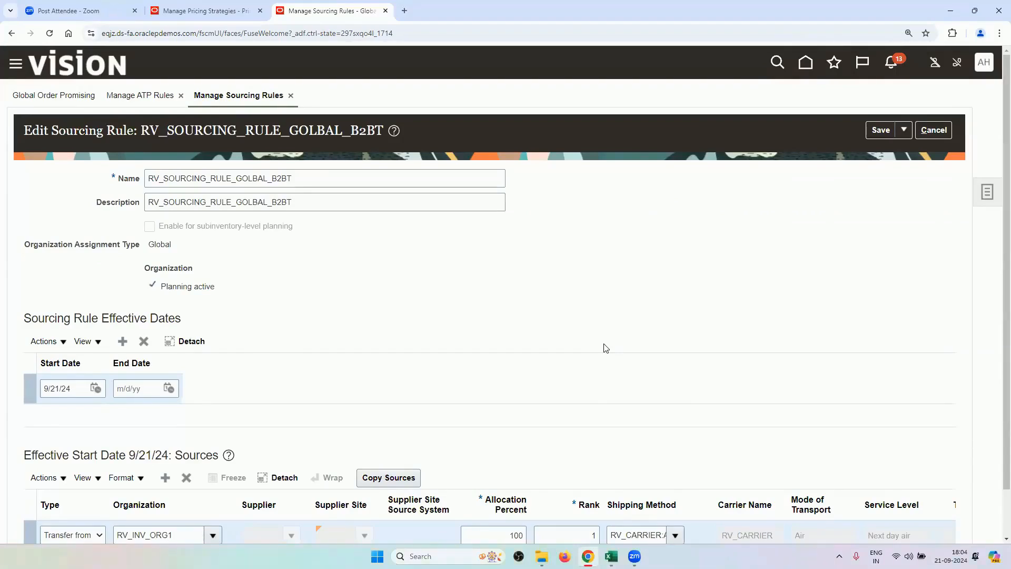
scroll(579, 331, "down", 1)
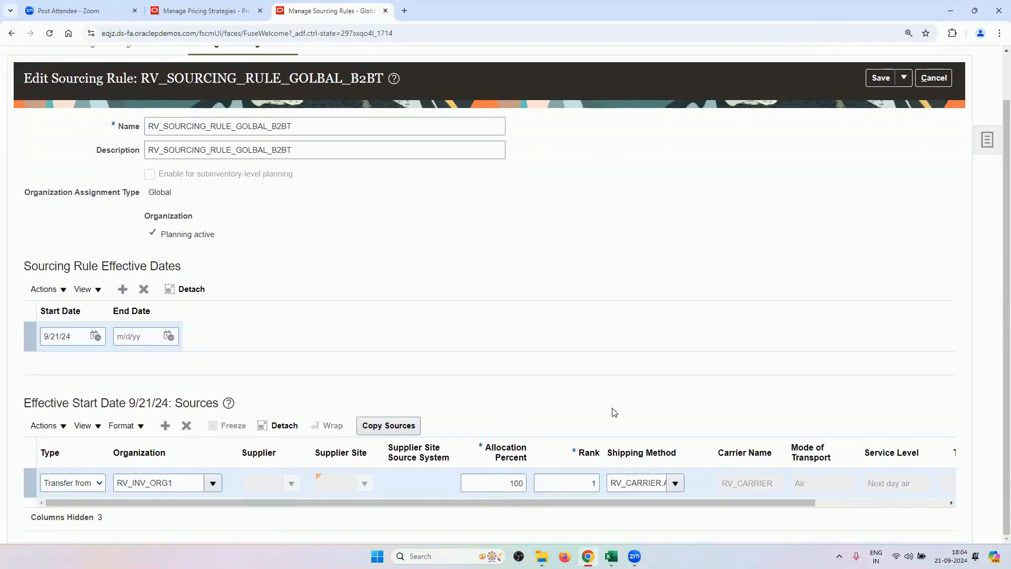
scroll(639, 339, "up", 1)
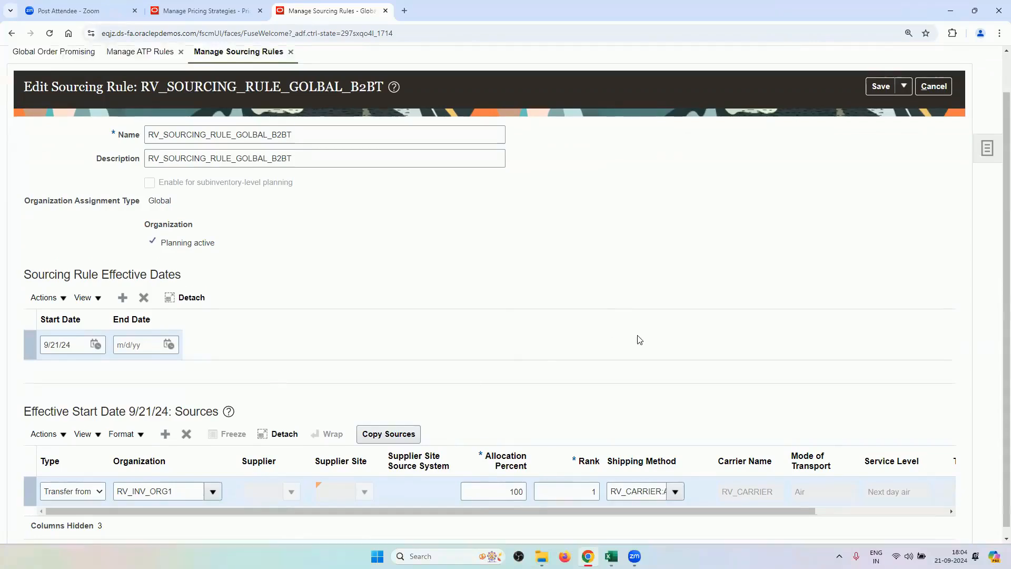
scroll(639, 339, "up", 1)
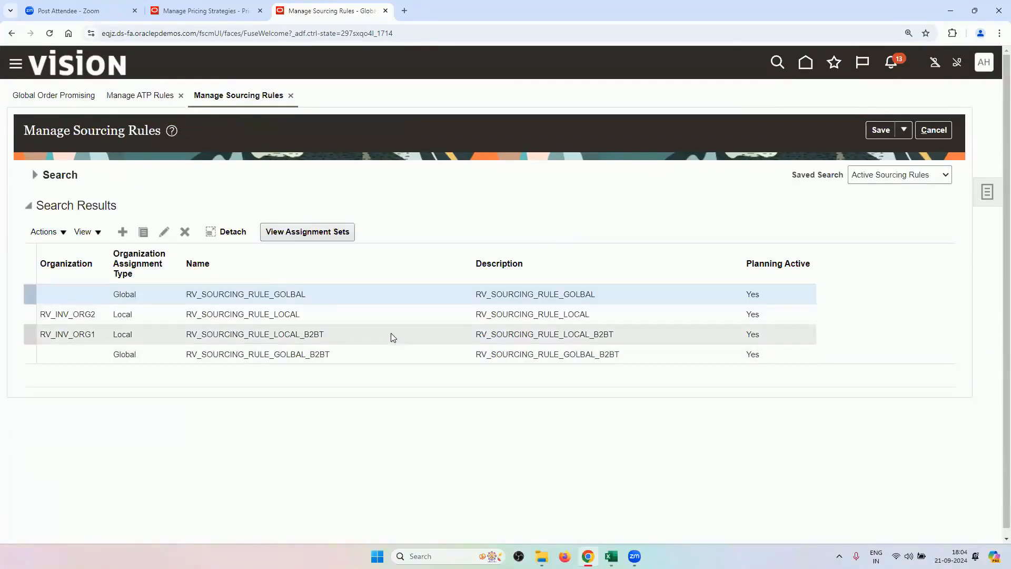
left_click(391, 333)
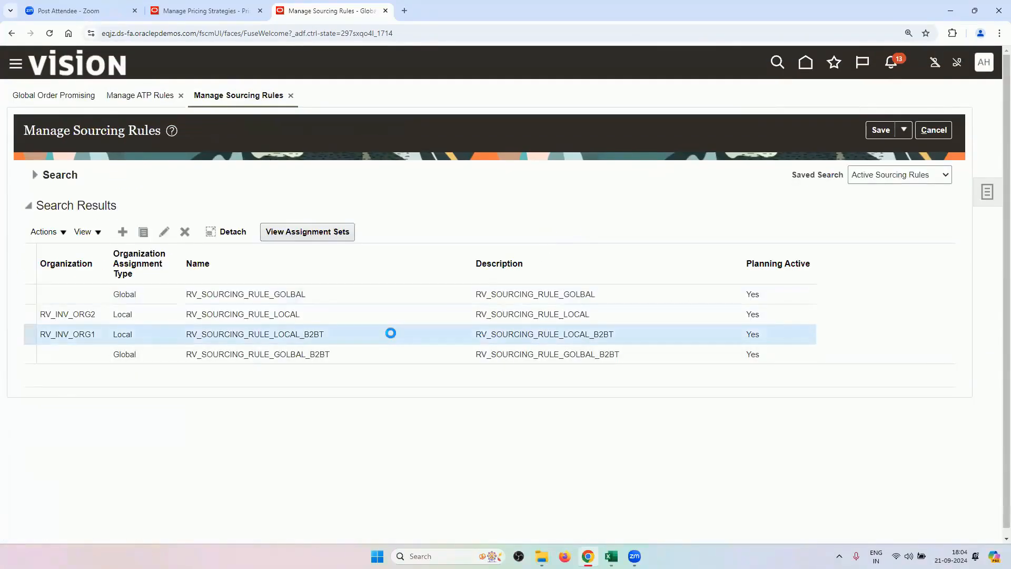
left_click(164, 232)
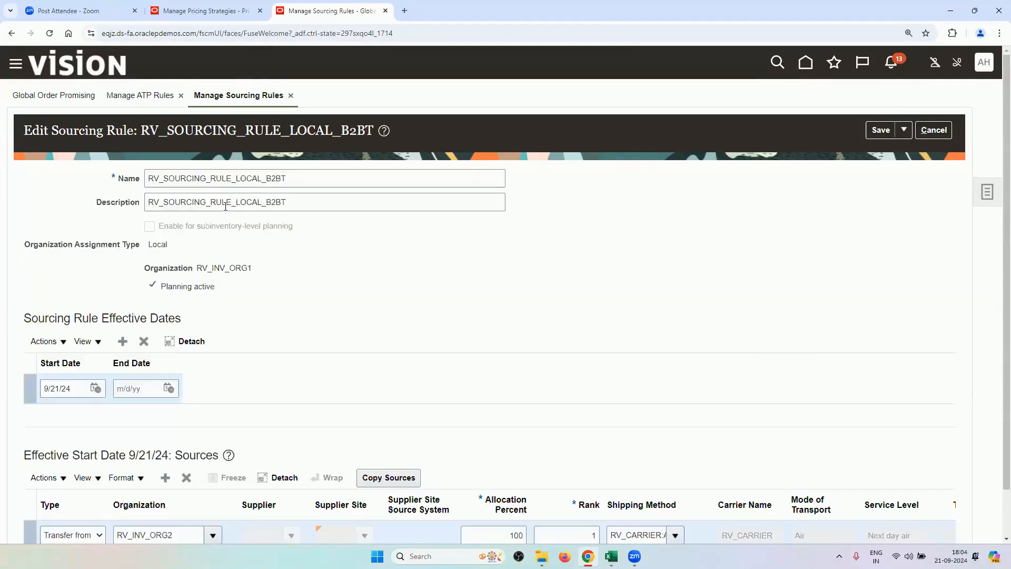
scroll(466, 339, "down", 1)
scroll(466, 339, "up", 1)
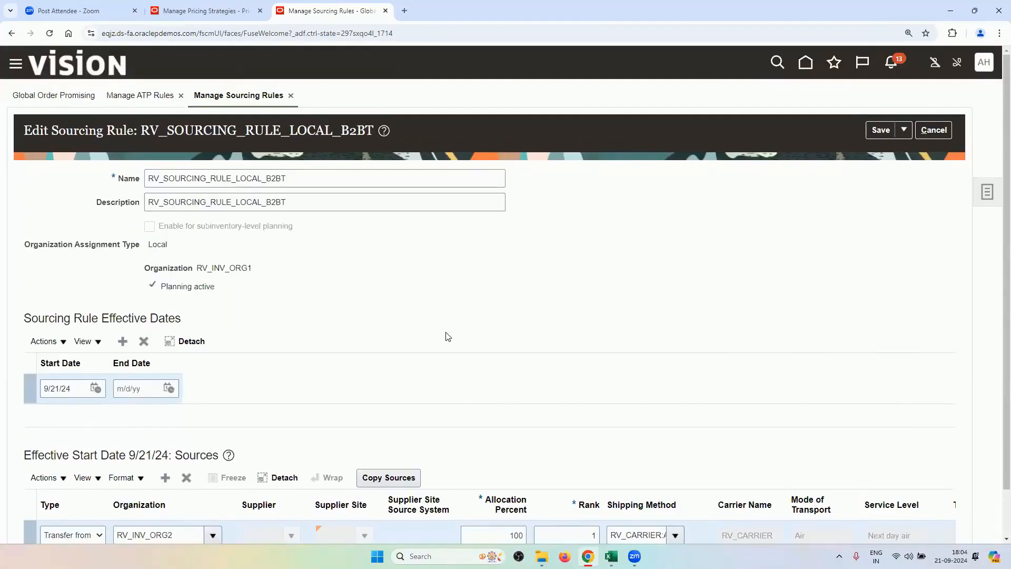
scroll(401, 331, "down", 1)
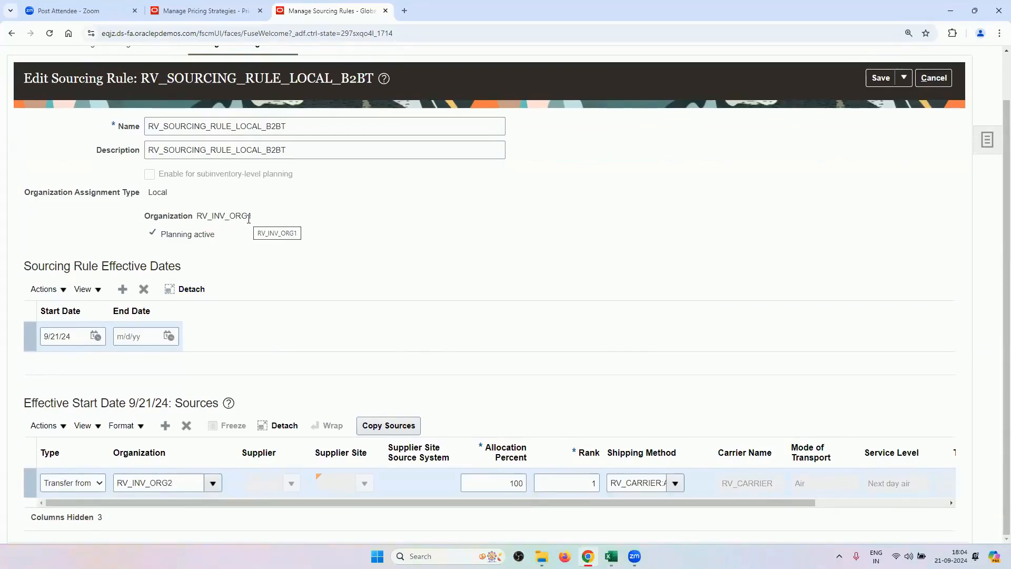
left_click_drag(249, 217, 198, 211)
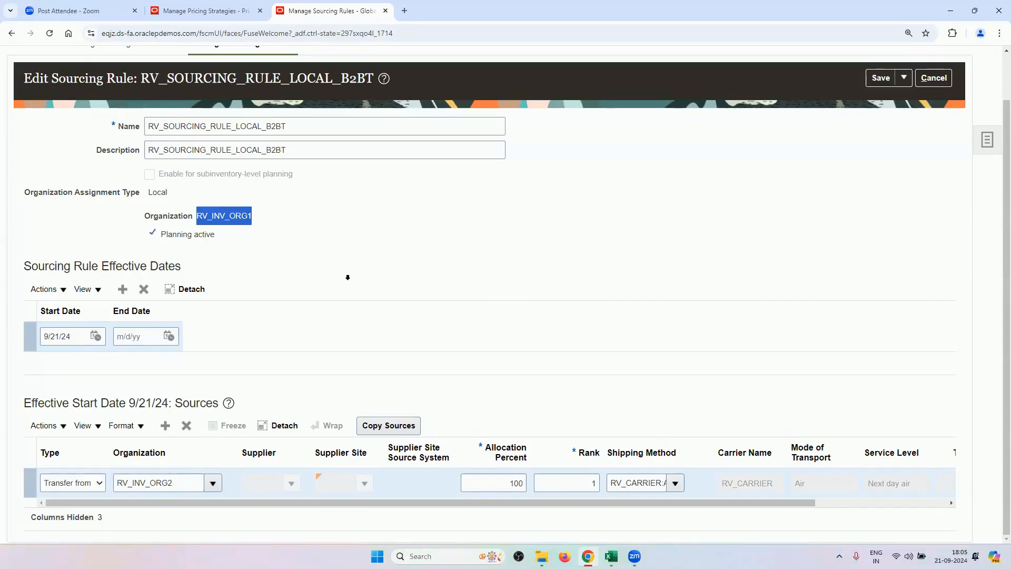
left_click(347, 278)
left_click_drag(277, 222, 200, 219)
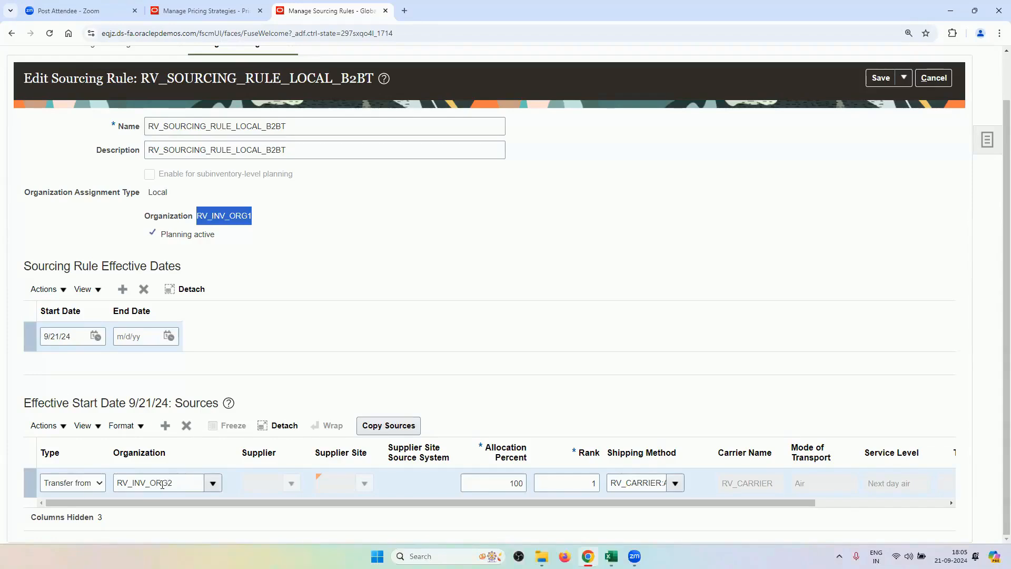
left_click(386, 345)
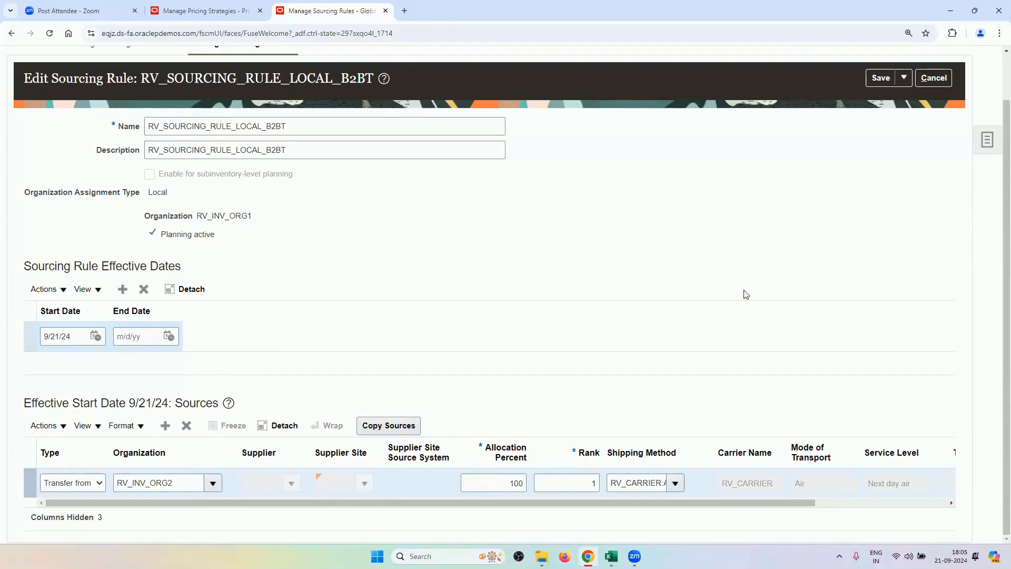
left_click(933, 78)
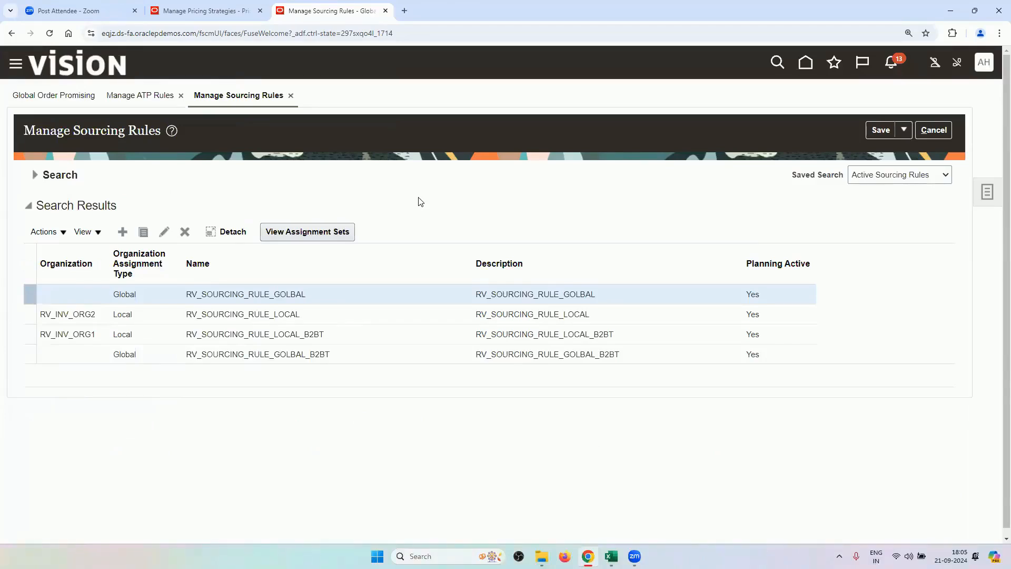
left_click(363, 354)
left_click(163, 231)
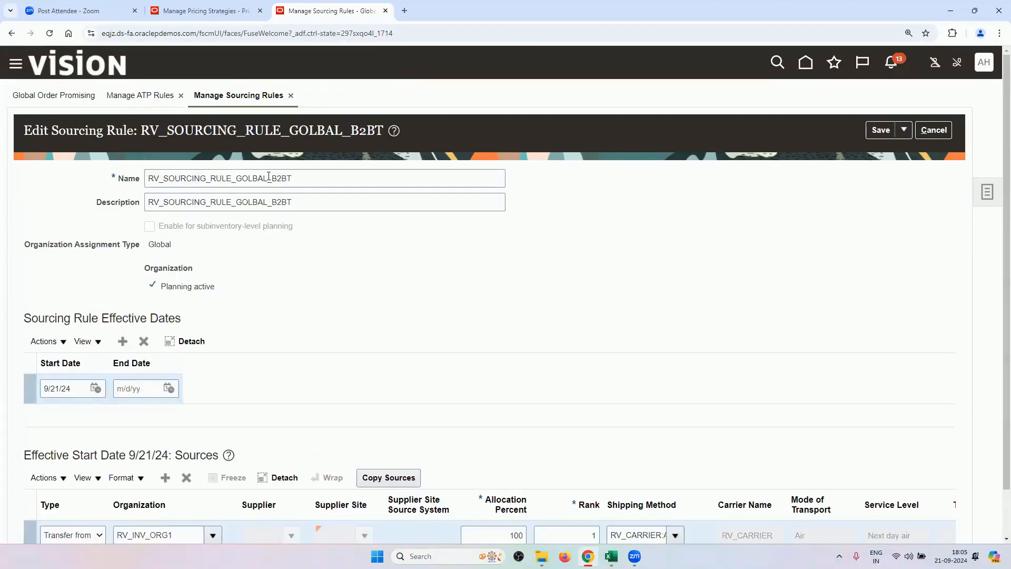
scroll(285, 278, "down", 1)
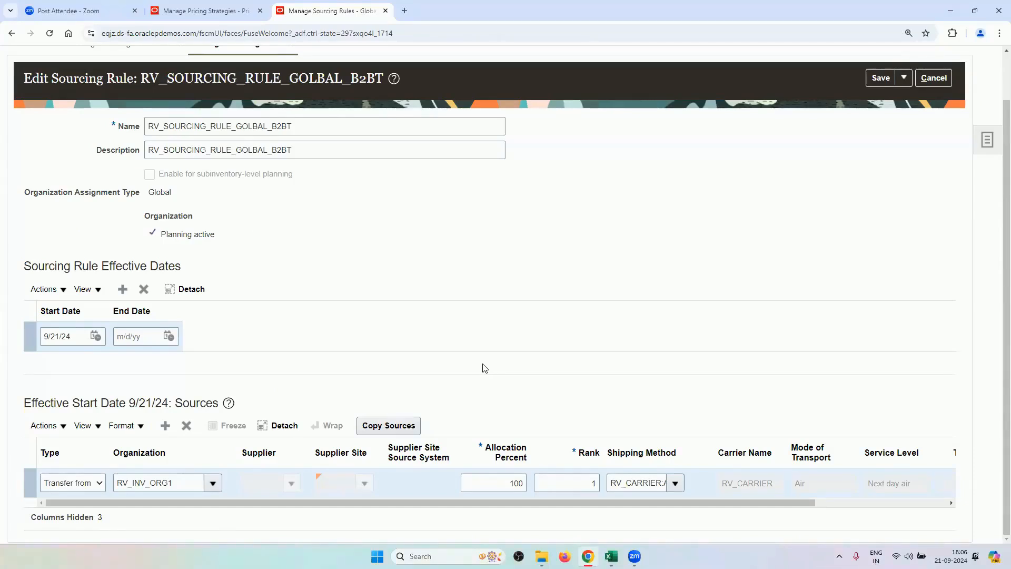
double_click(187, 483)
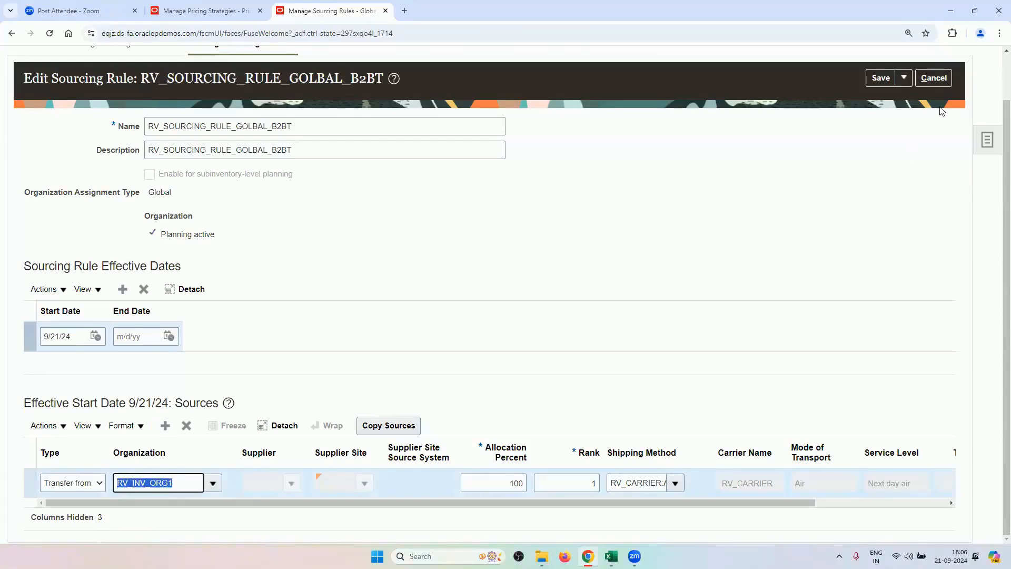
left_click(933, 86)
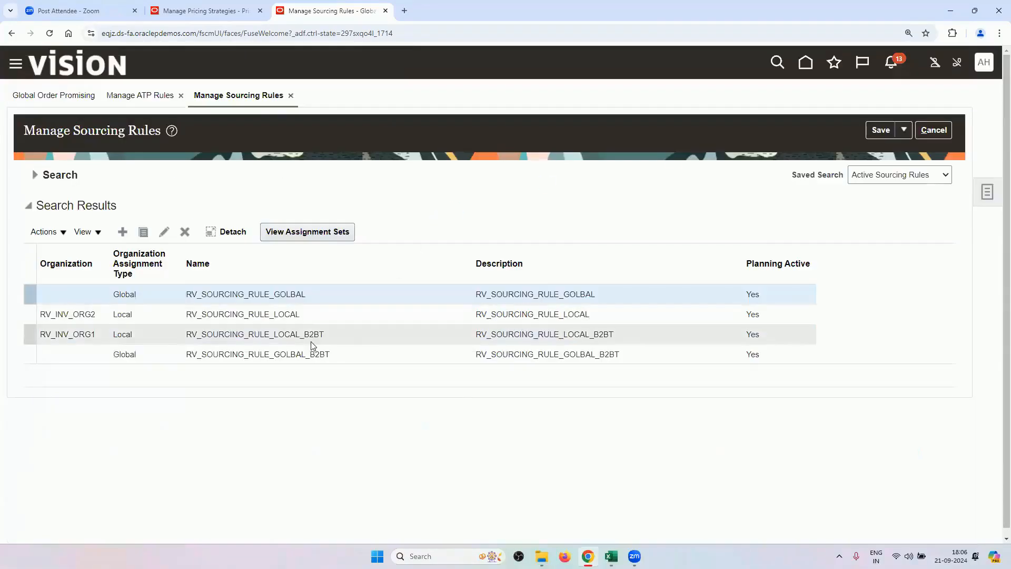
left_click(318, 335)
left_click(164, 231)
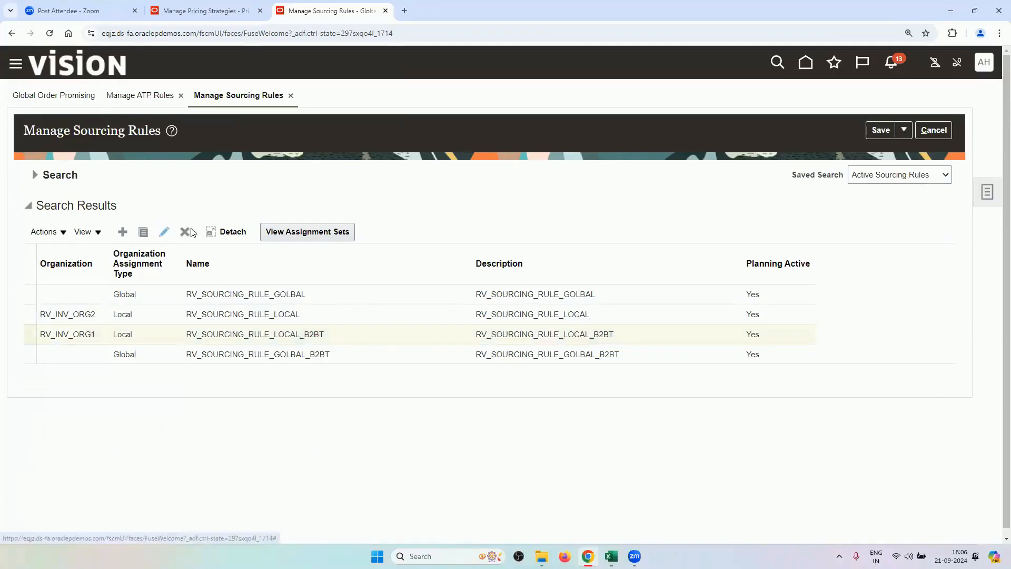
scroll(272, 310, "down", 2)
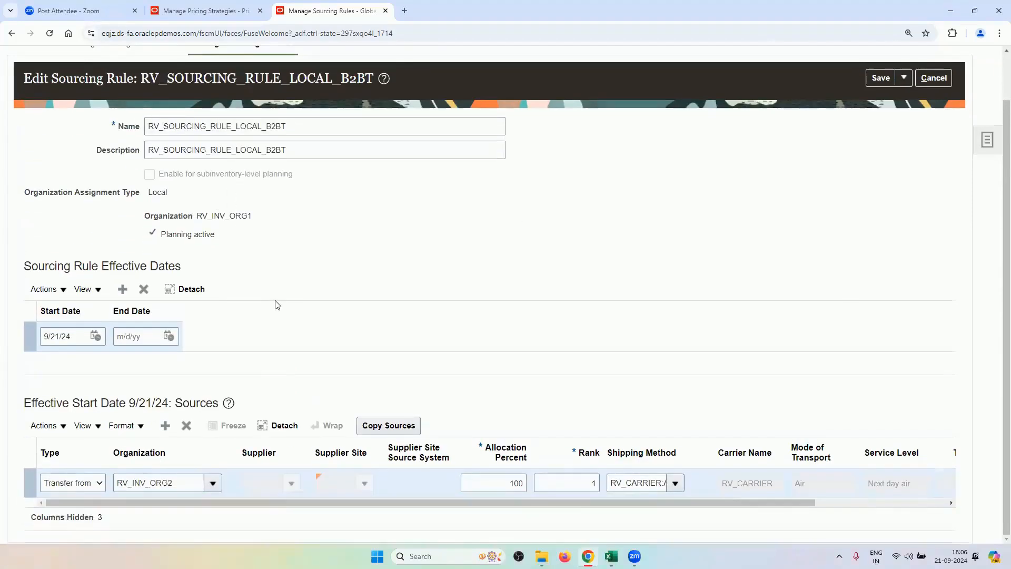
scroll(274, 267, "up", 2)
scroll(314, 273, "down", 2)
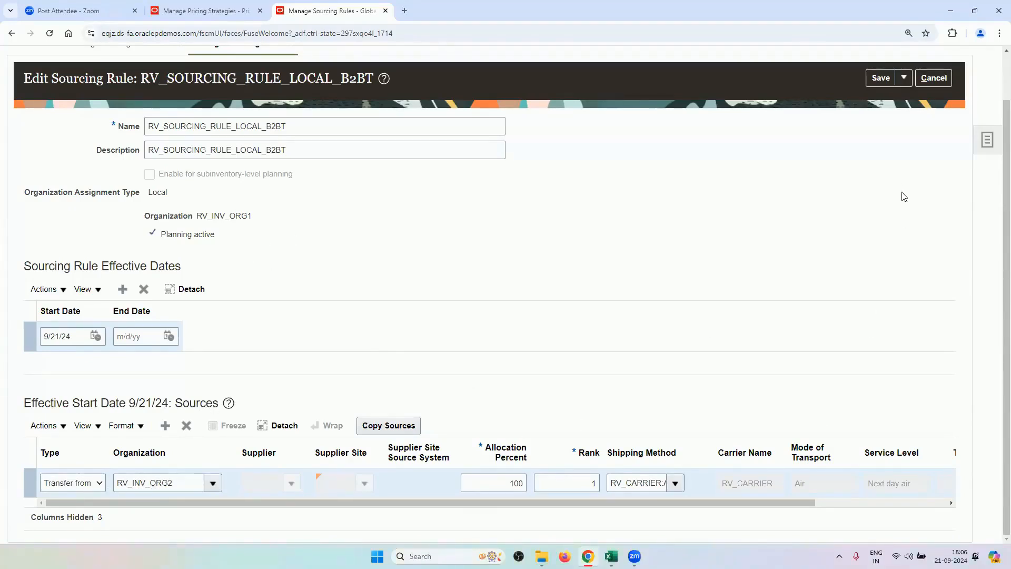
left_click(934, 79)
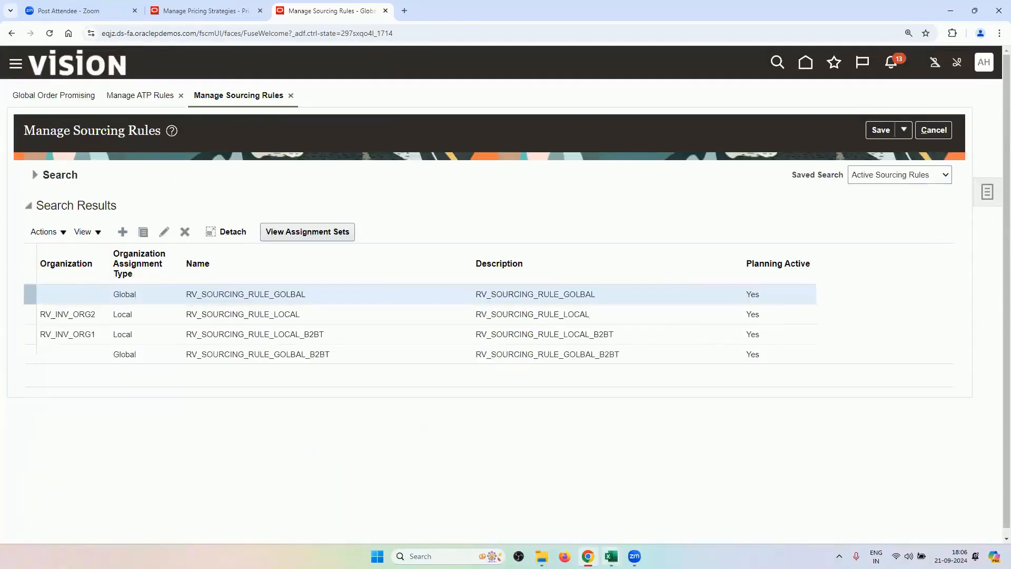
mouse_move(611, 556)
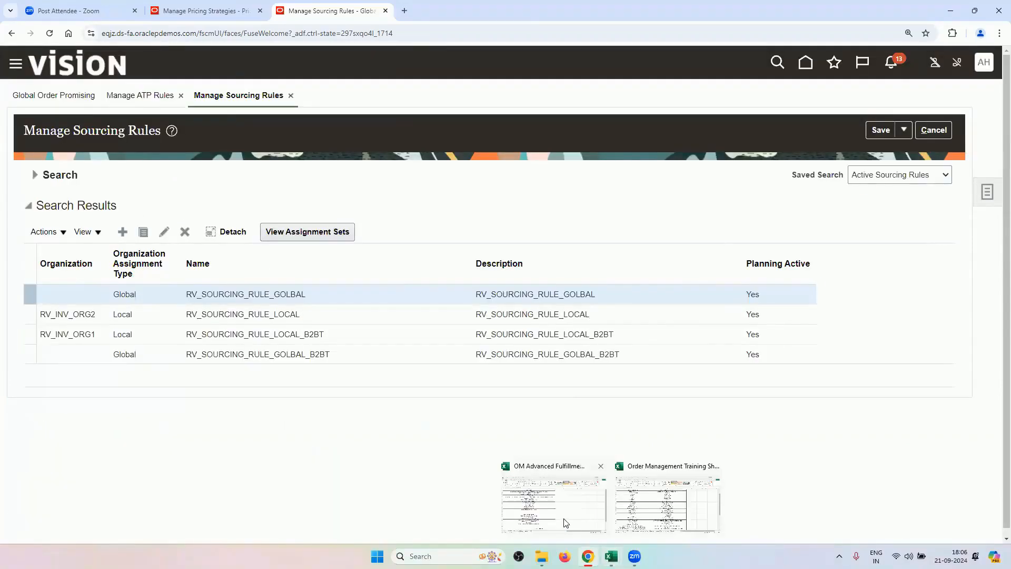
Review the Manage Assignment Sets, Create Miscellaneous Receipt and Collect Planning Data tasks in the workbook.
left_click(564, 504)
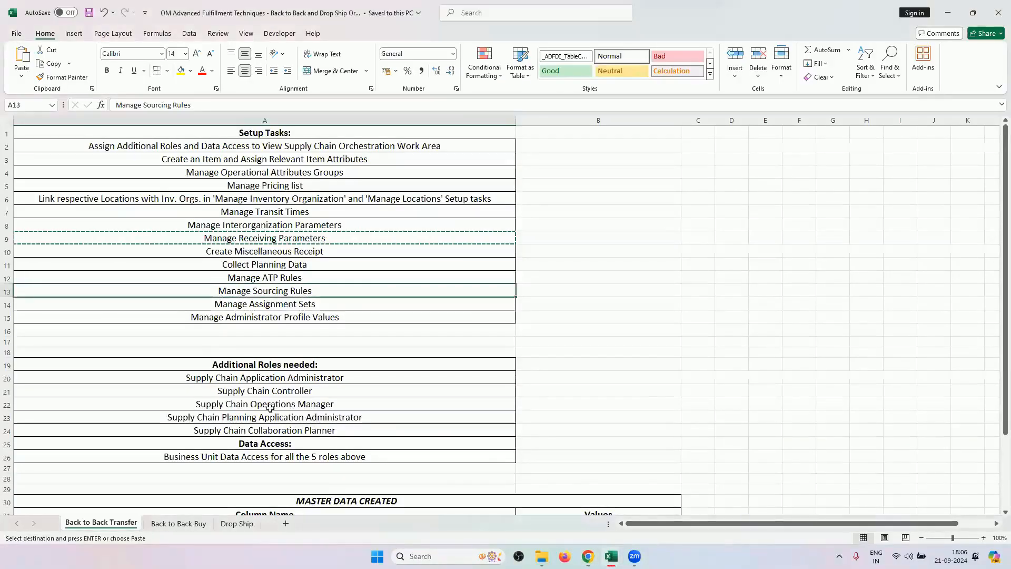
scroll(300, 403, "down", 2)
scroll(284, 304, "up", 1)
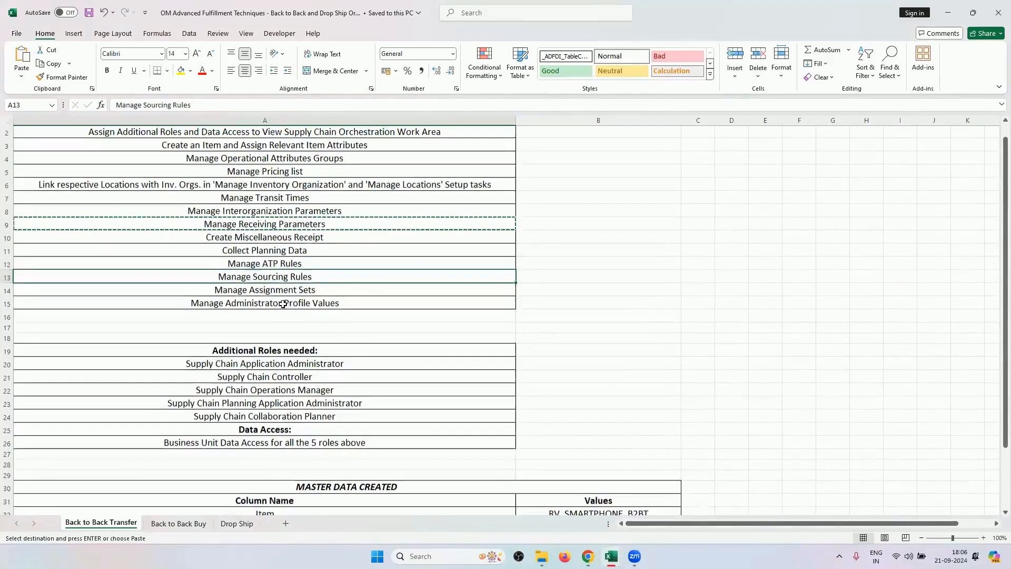
scroll(283, 304, "up", 1)
left_click(285, 304)
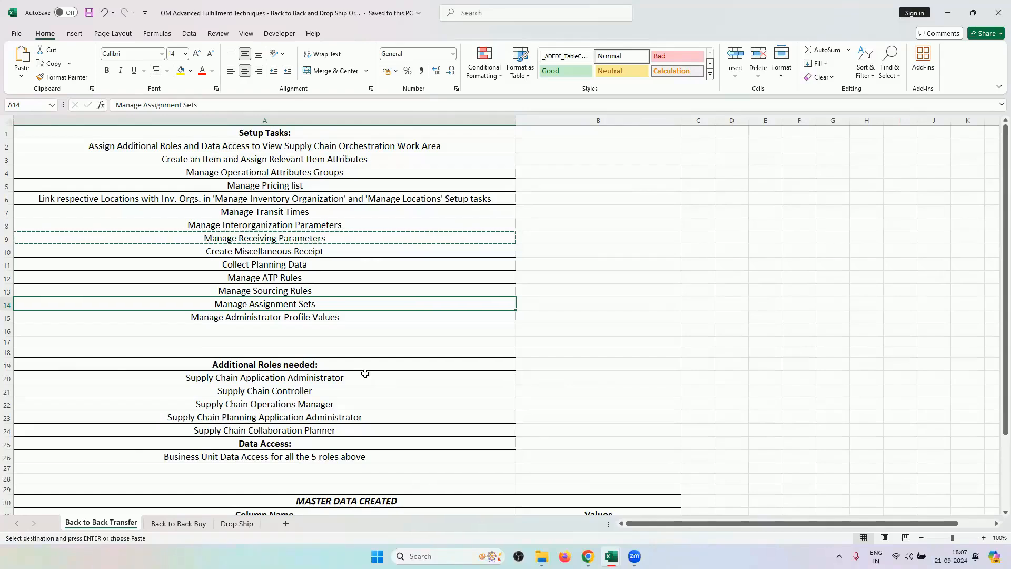
left_click(331, 251)
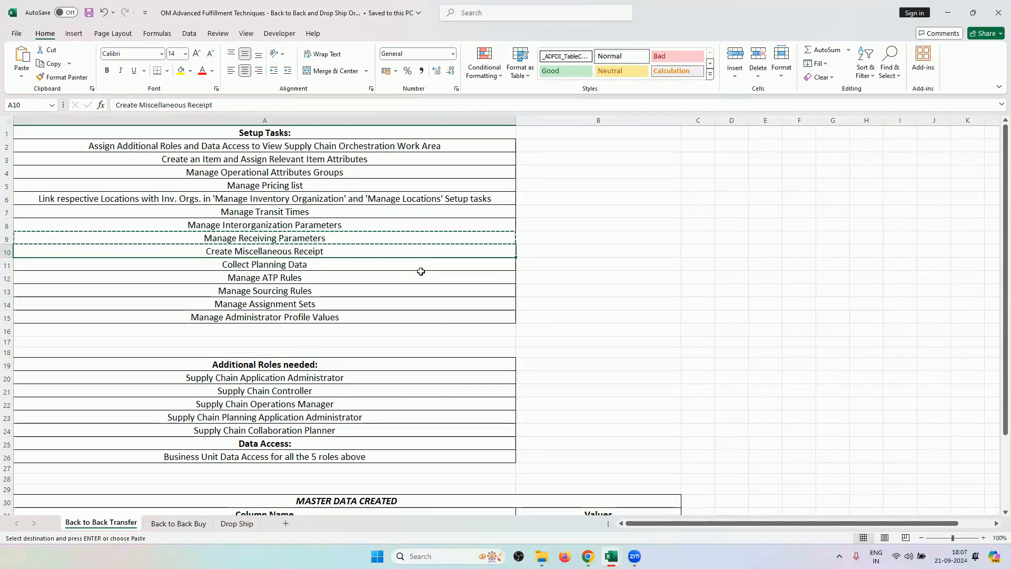
left_click(220, 268)
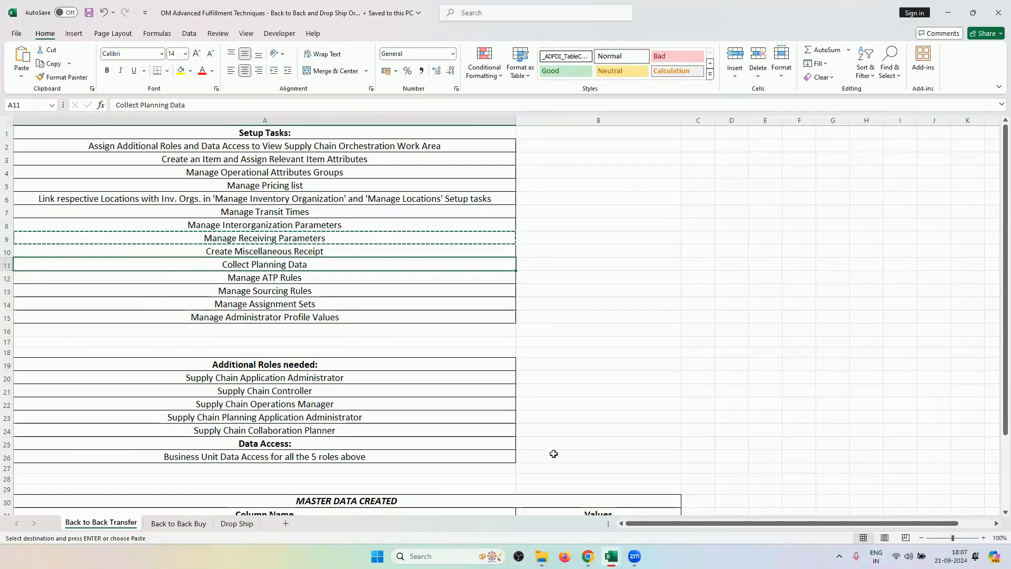
Return to the setup-task workbook and select the Manage Assignment Sets task.
left_click(587, 557)
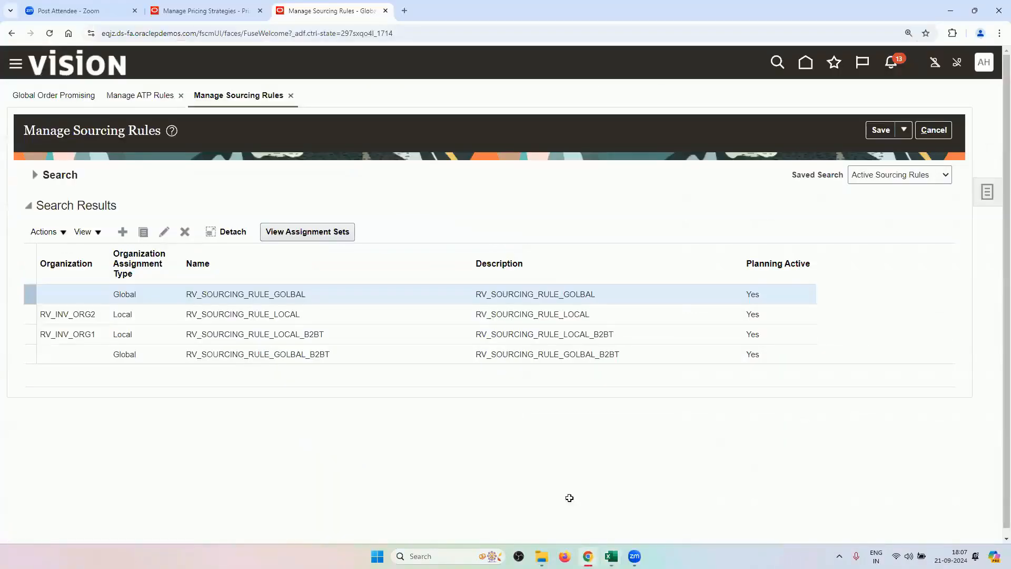
key("alt+Tab")
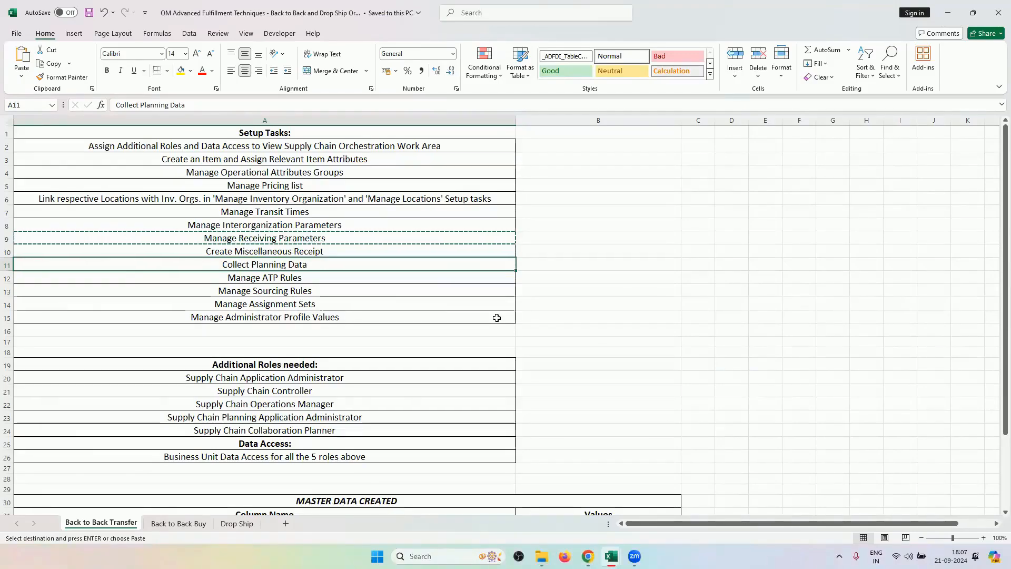
scroll(496, 317, "down", 5)
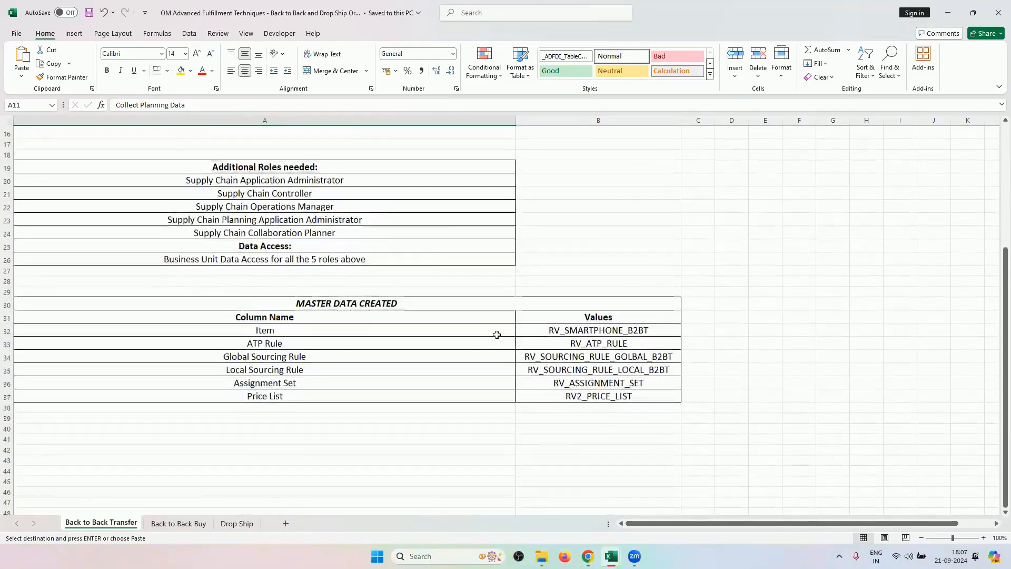
scroll(505, 342, "up", 3)
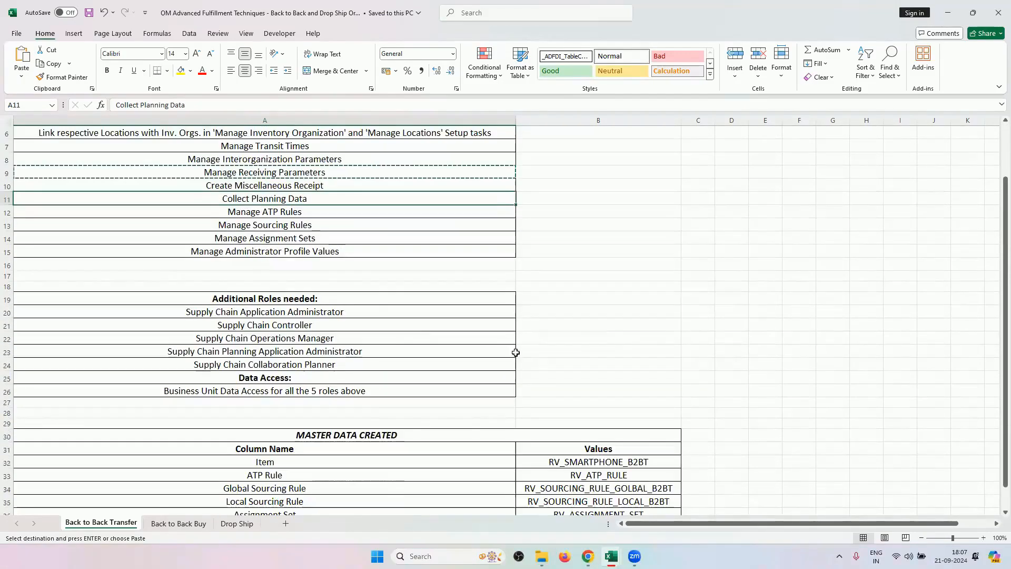
left_click(330, 238)
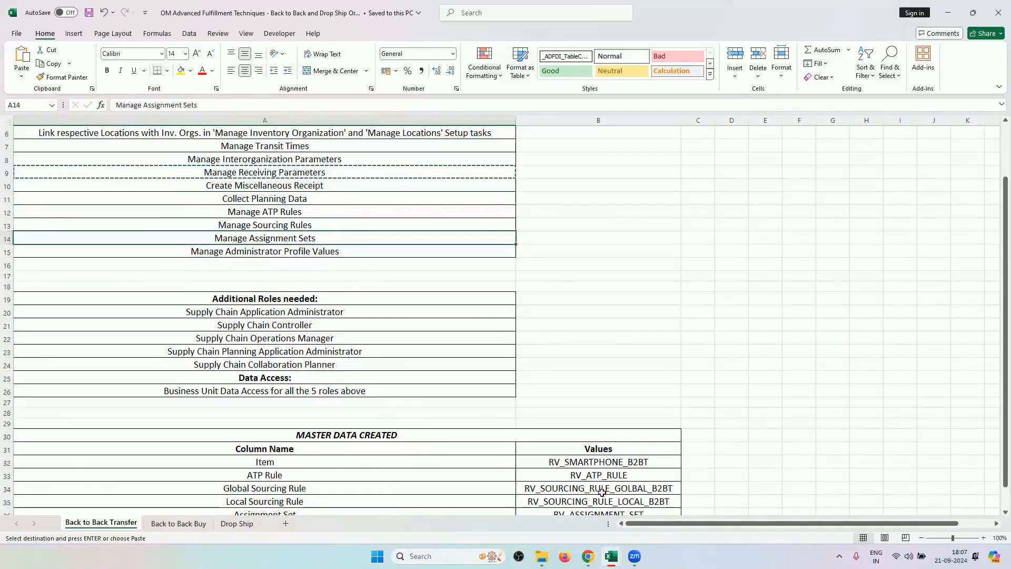
Find the RV_ASSIGNMENT_SET value on the training sheet's Data Sheet, then return to the browser.
mouse_move(611, 556)
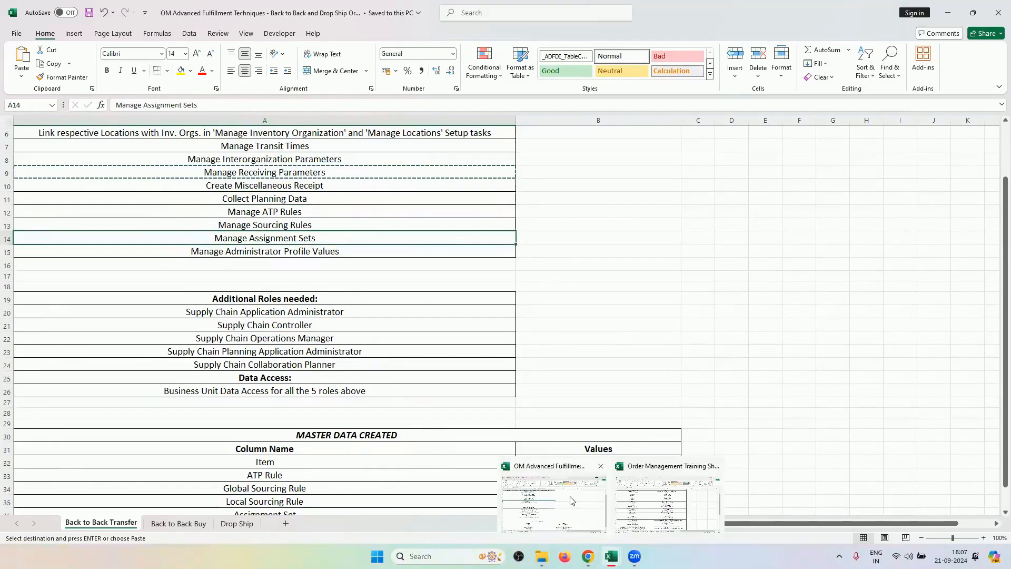
left_click(635, 490)
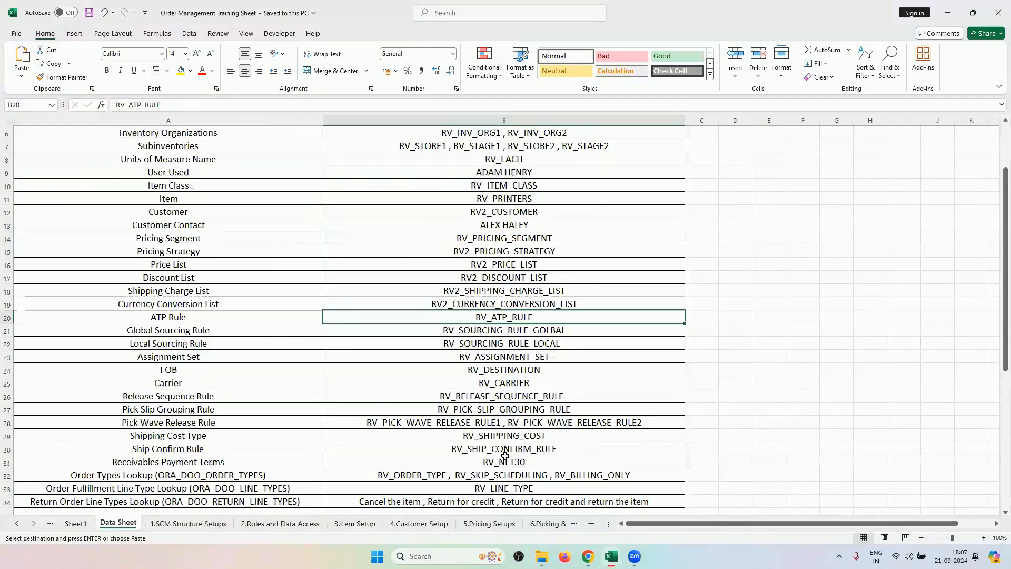
scroll(504, 454, "down", 3)
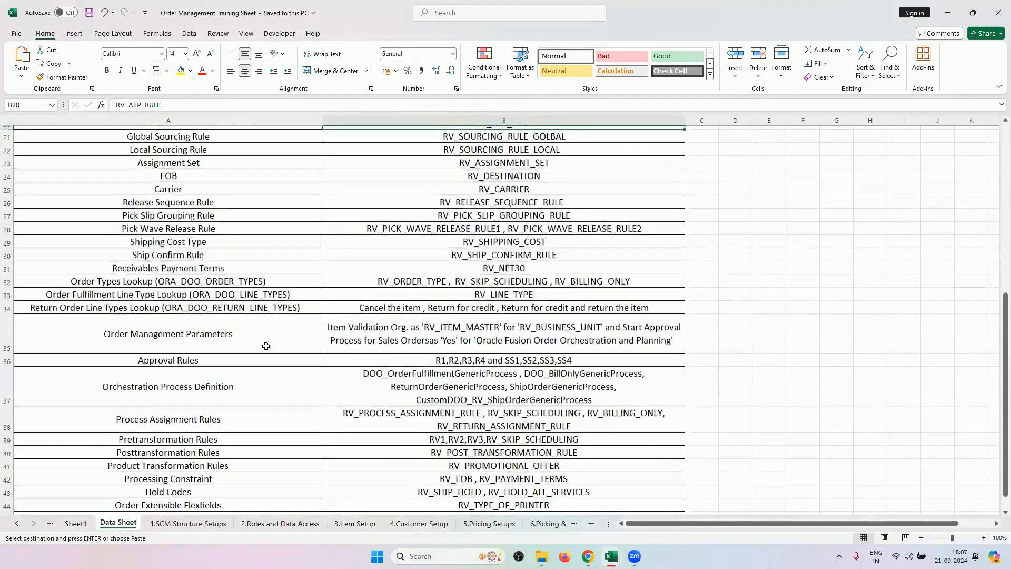
scroll(259, 337, "down", 3)
scroll(242, 316, "up", 5)
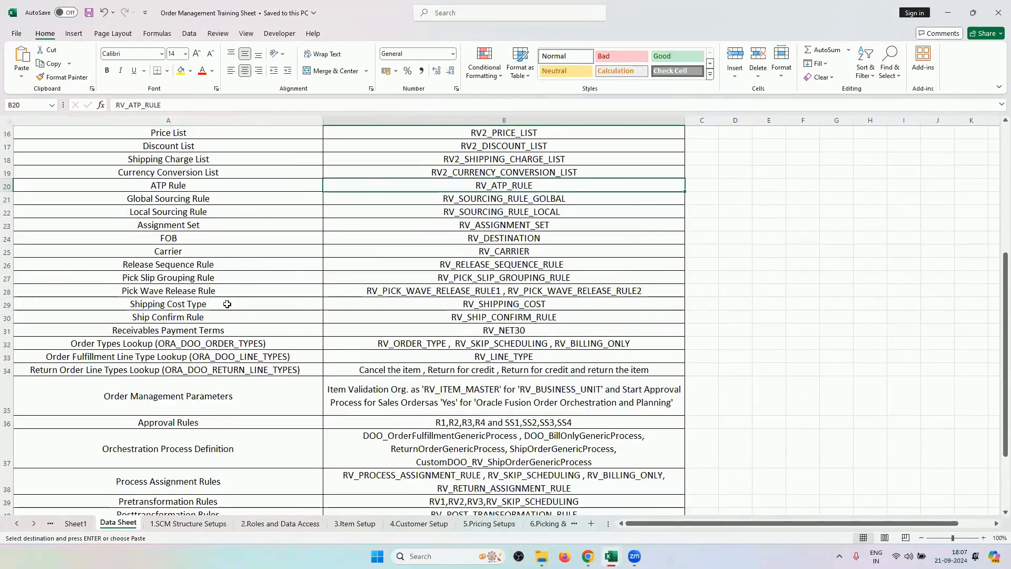
scroll(227, 304, "up", 2)
key("Down")
key("Down")
key("Down")
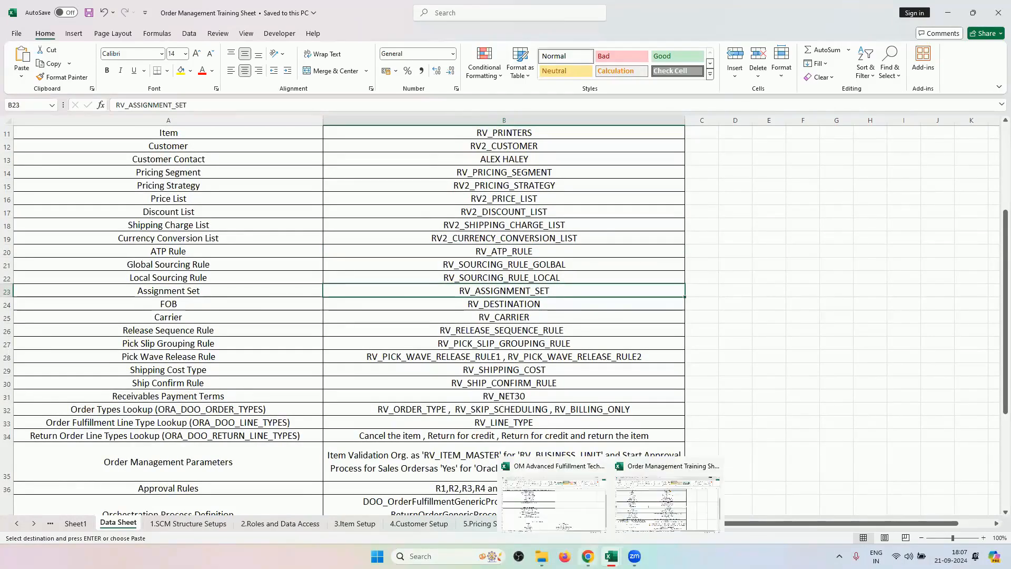
left_click(588, 556)
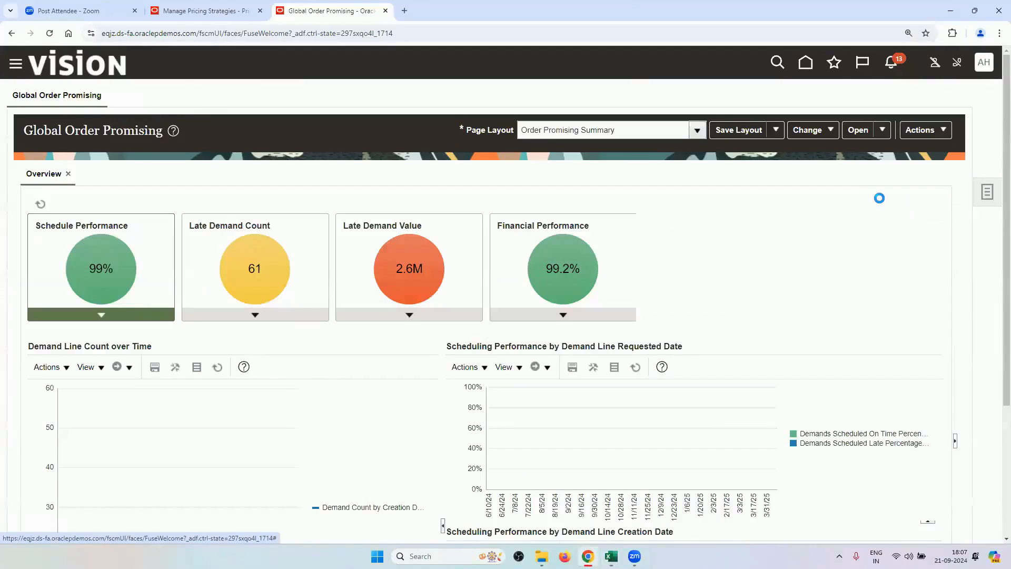
Search assignment sets for 'RV' and open RV_ASSIGNMENT_SET for editing.
left_click(985, 191)
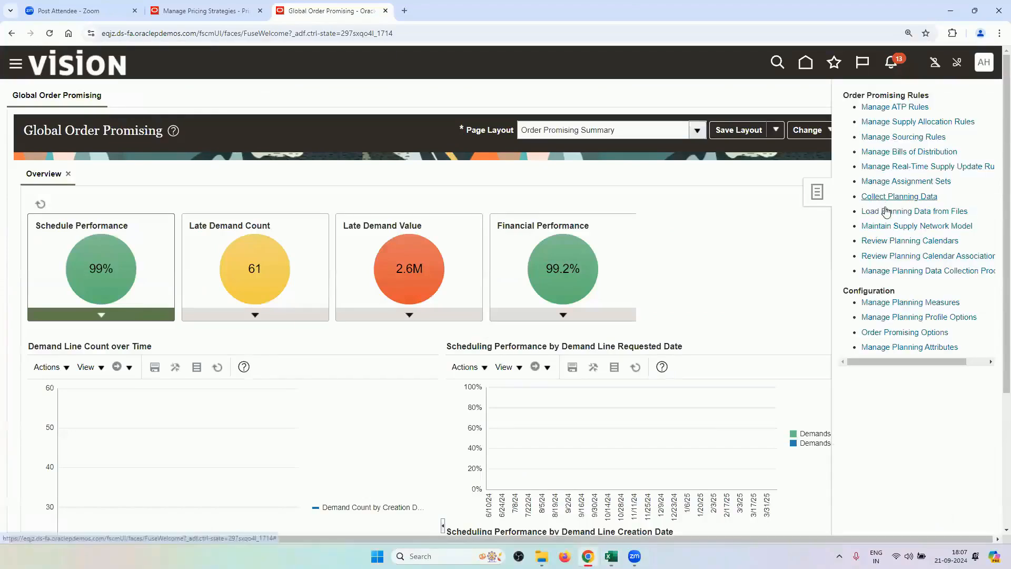
left_click(891, 181)
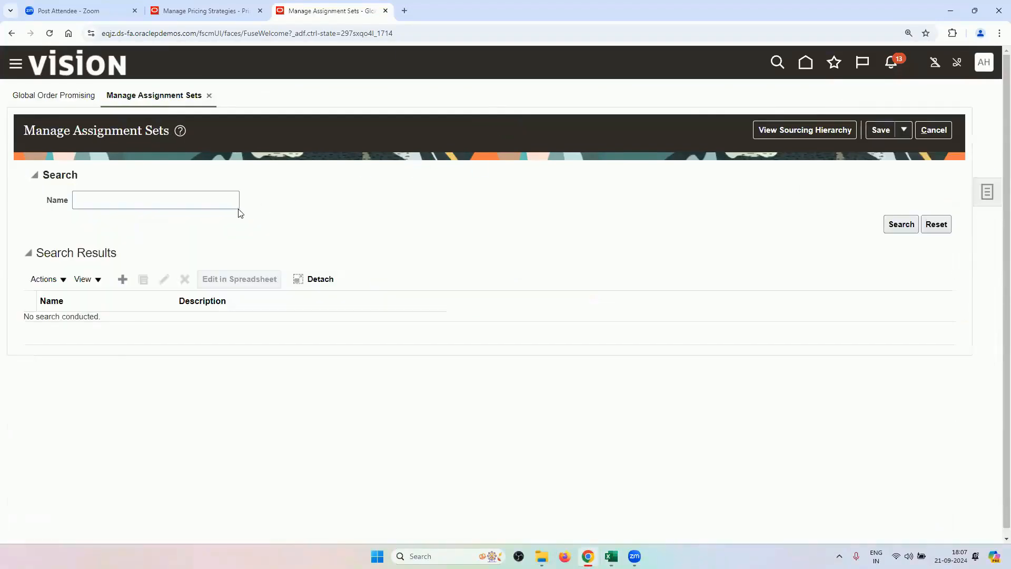
left_click(229, 201)
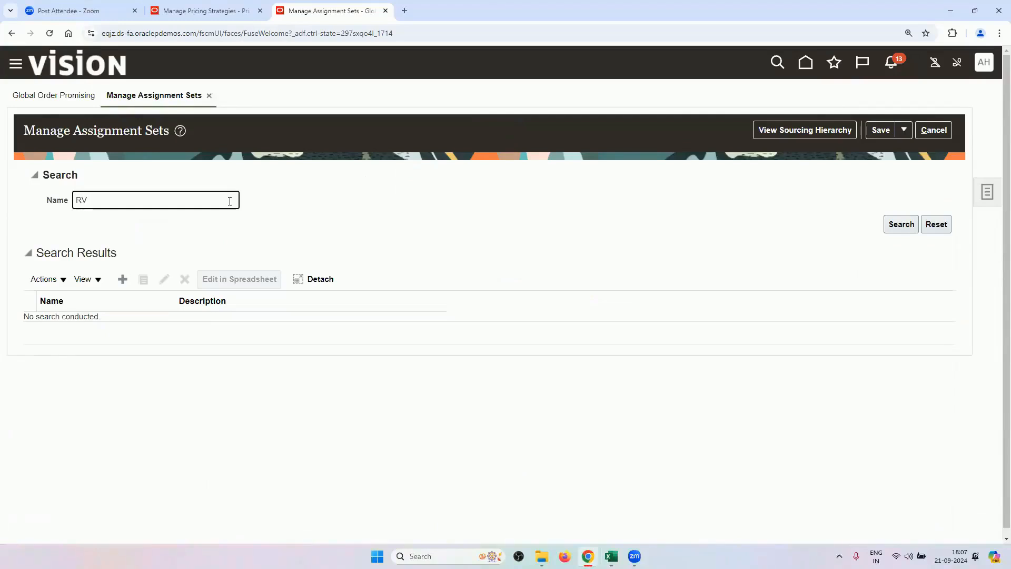
type("RV")
key("Return")
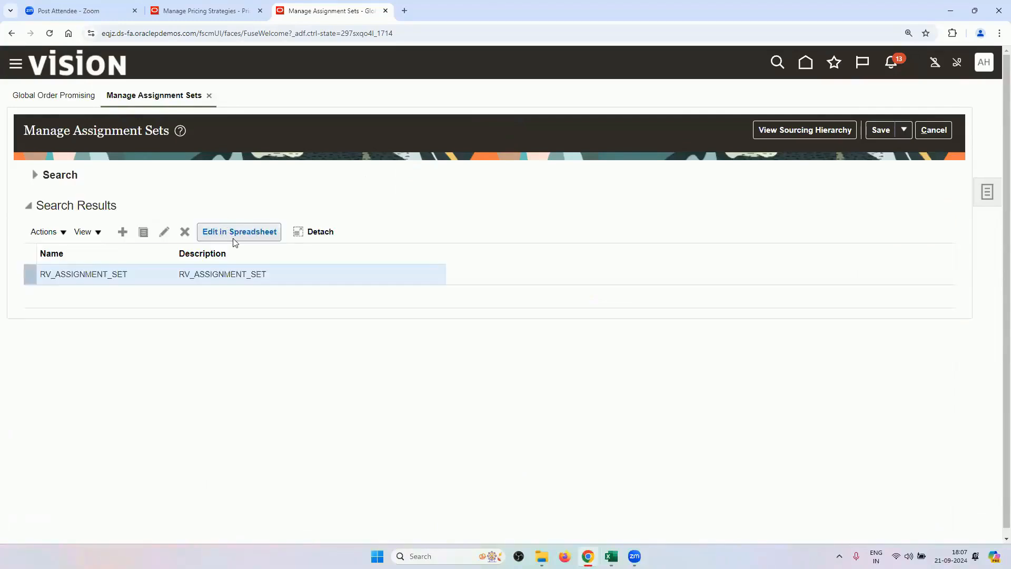
left_click(165, 232)
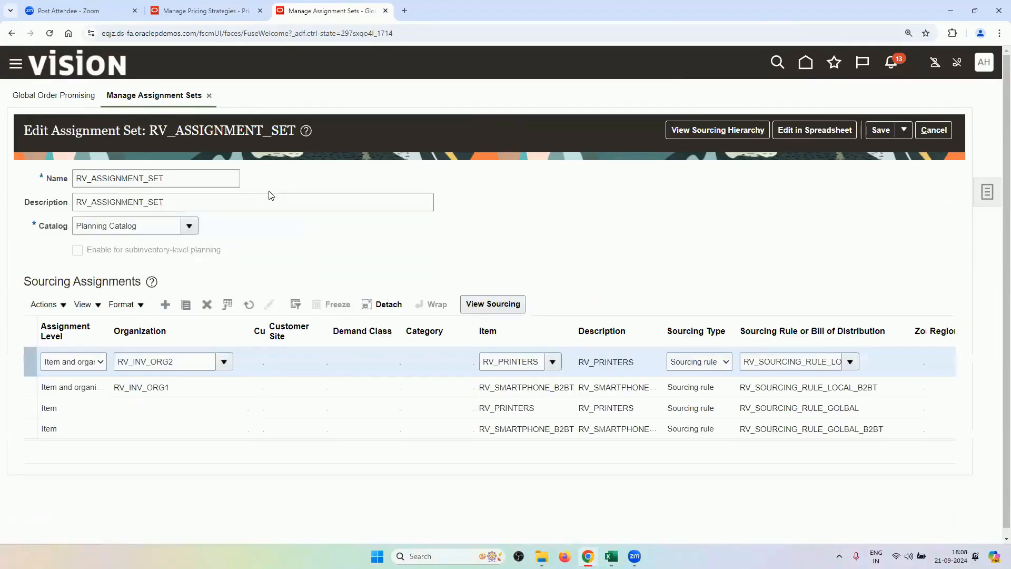
Review the RV_SMARTPHONE_B2BT and RV_INV_ORG1 sourcing assignment rows, then cancel without saving.
scroll(295, 273, "down", 1)
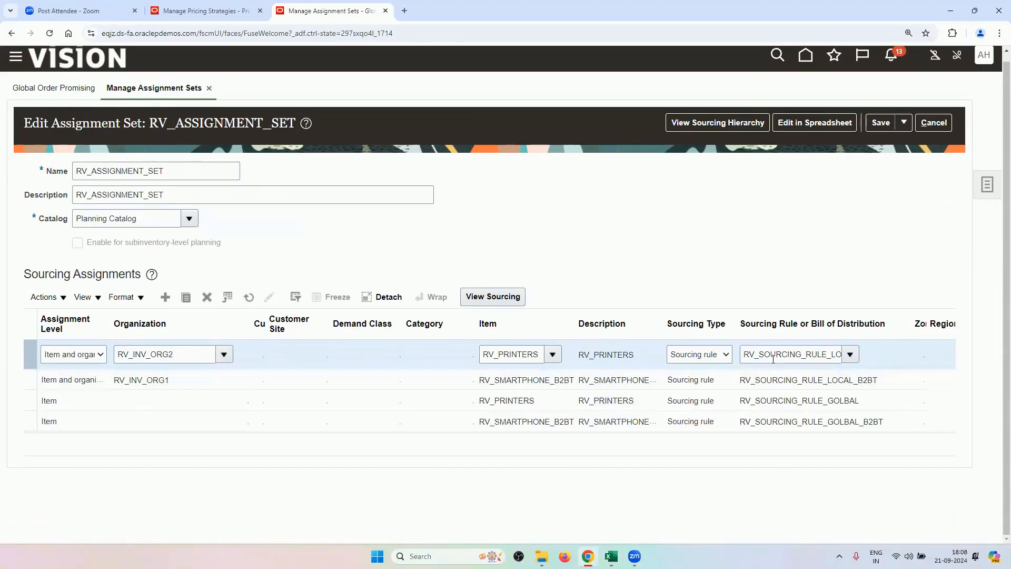
left_click_drag(770, 355, 854, 364)
left_click(754, 240)
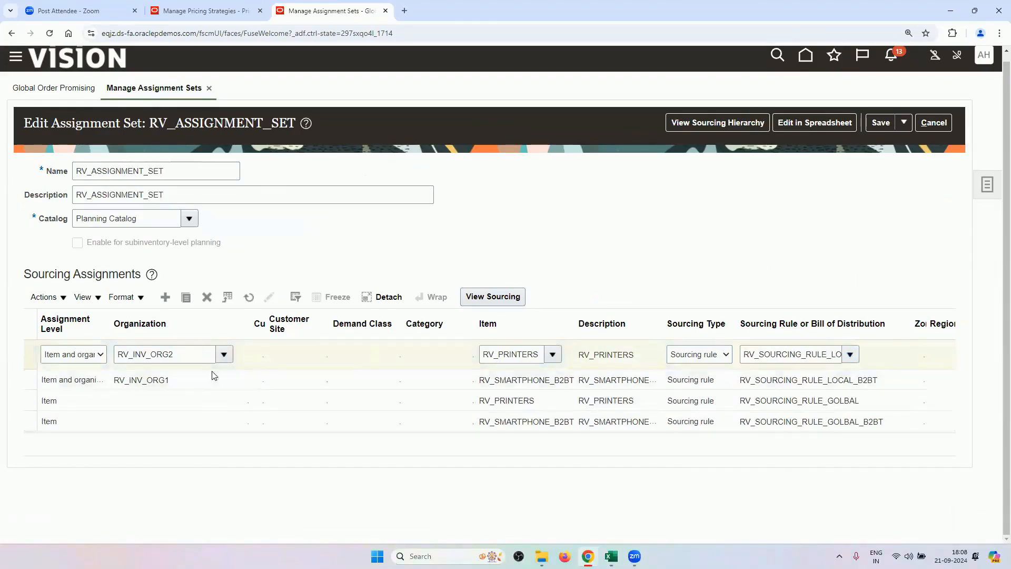
left_click(376, 416)
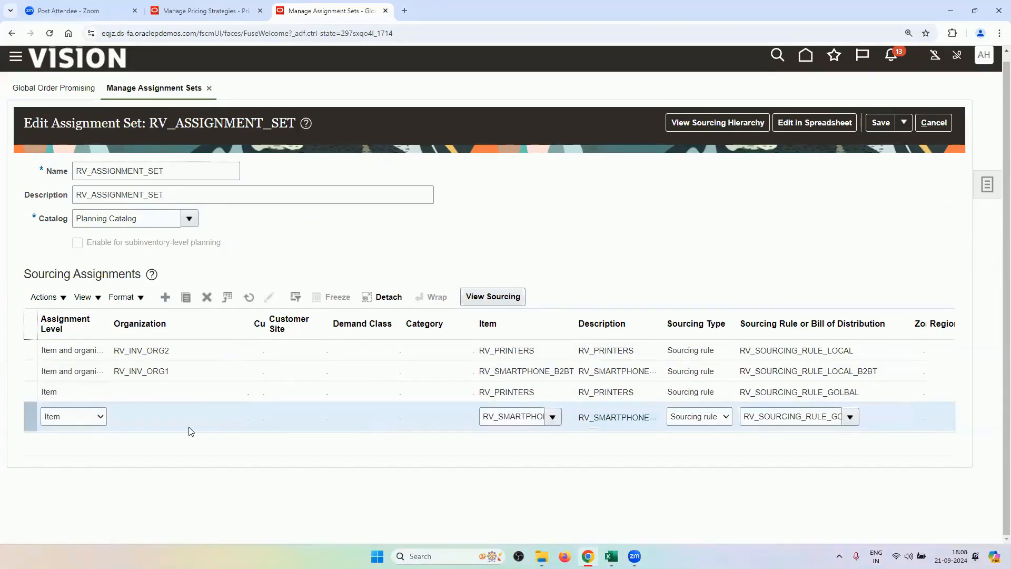
left_click(494, 421)
double_click(527, 424)
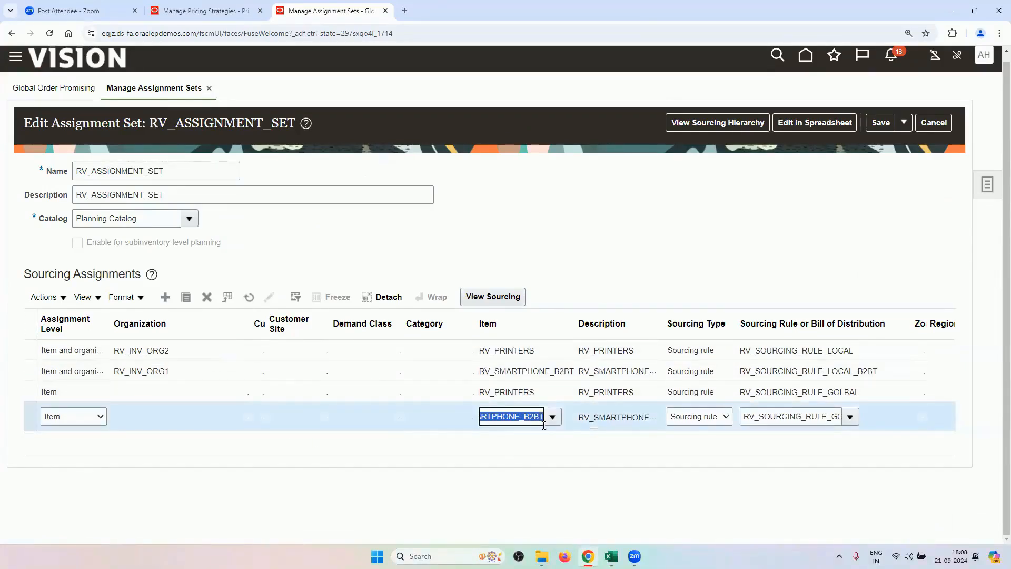
left_click(768, 417)
double_click(769, 417)
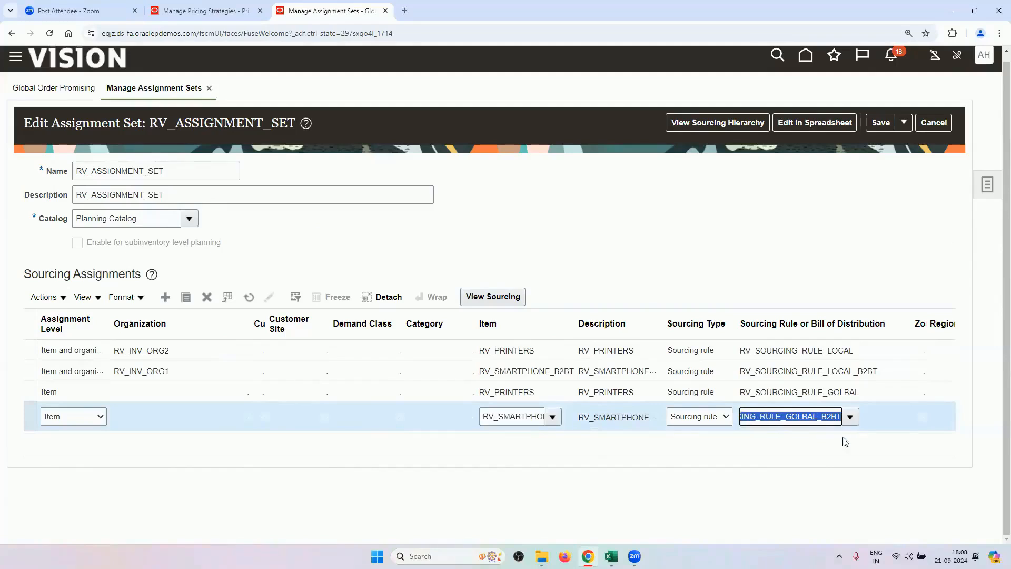
left_click(134, 365)
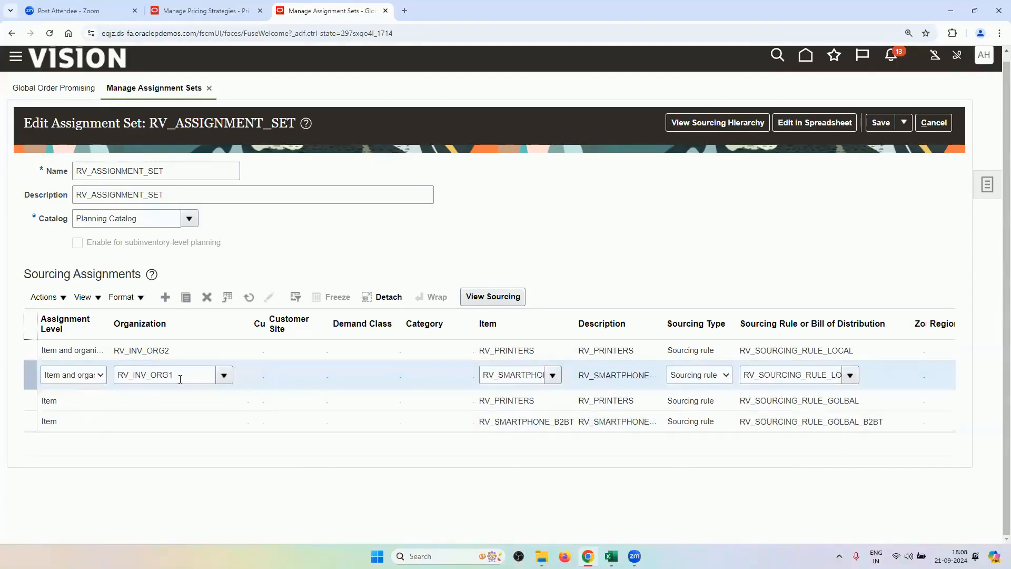
double_click(767, 371)
left_click(779, 260)
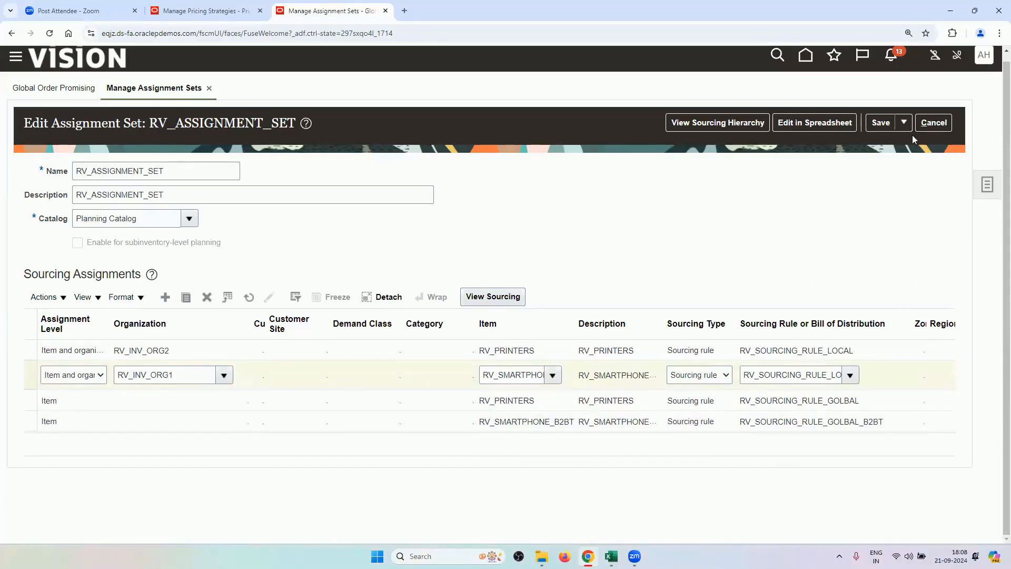
left_click(922, 124)
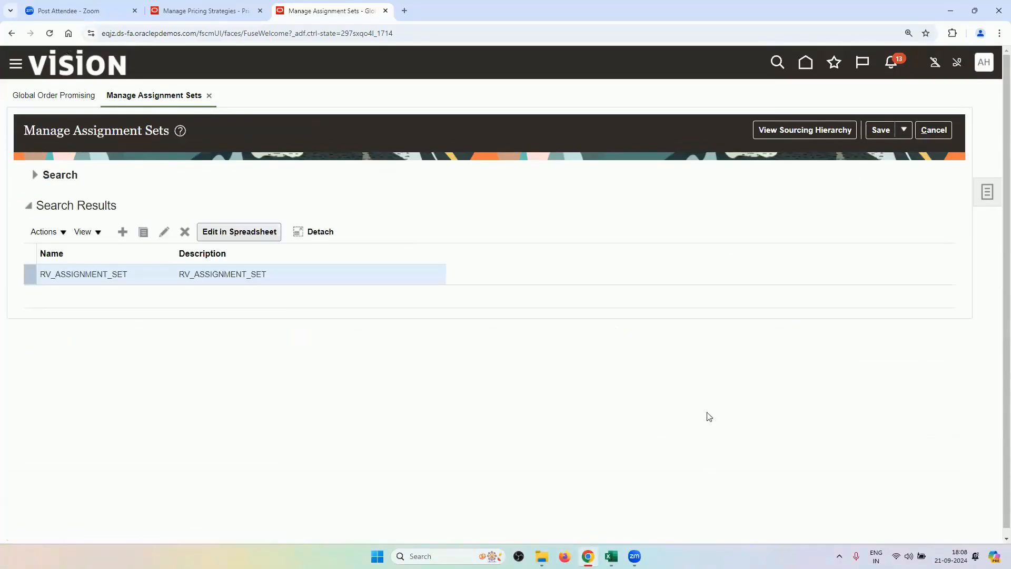
Copy the Manage Administrator Profile Values task name from the OM Advanced Fulfillment workbook.
mouse_move(611, 556)
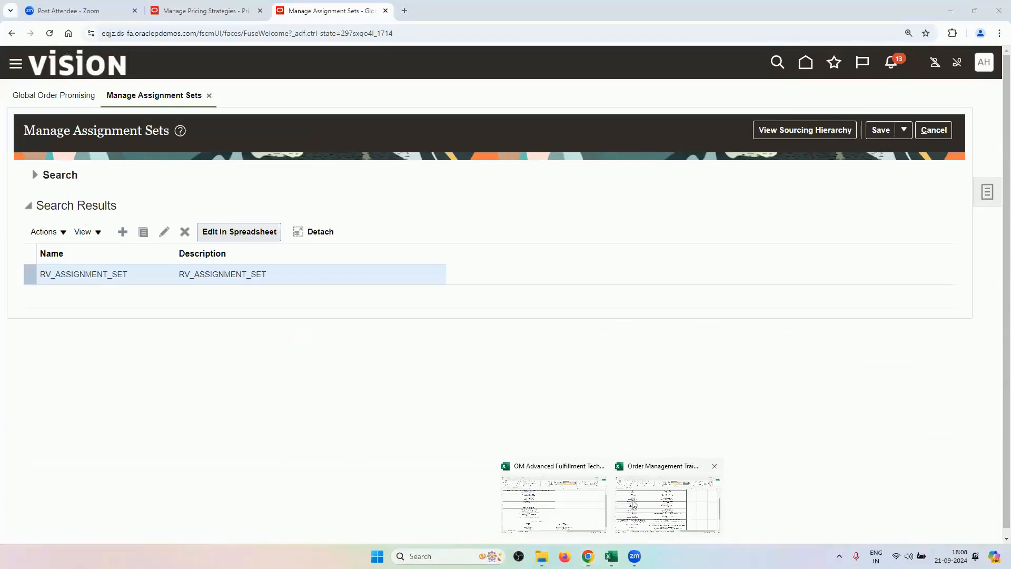
left_click(512, 473)
left_click(309, 251)
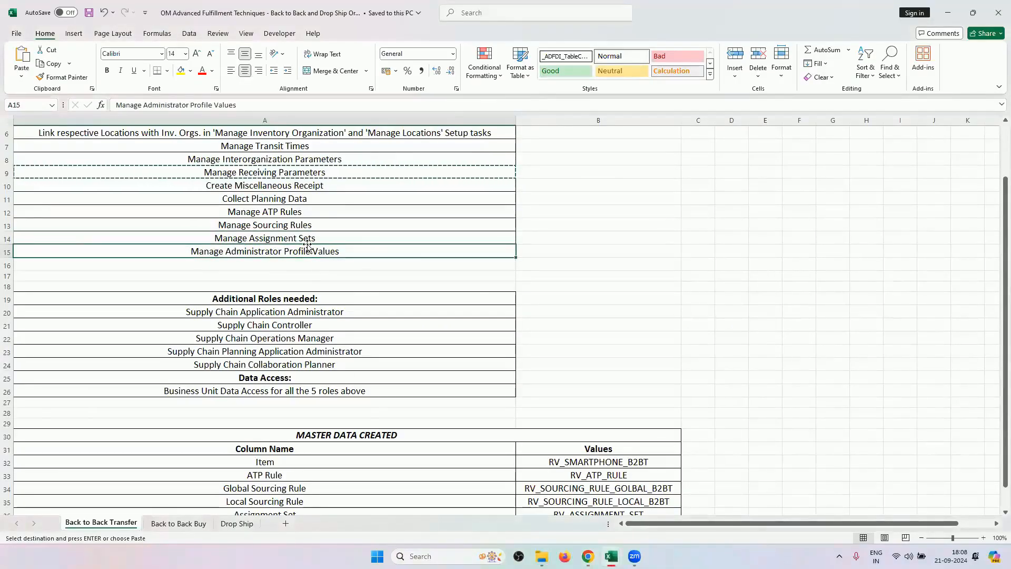
key("ctrl+c")
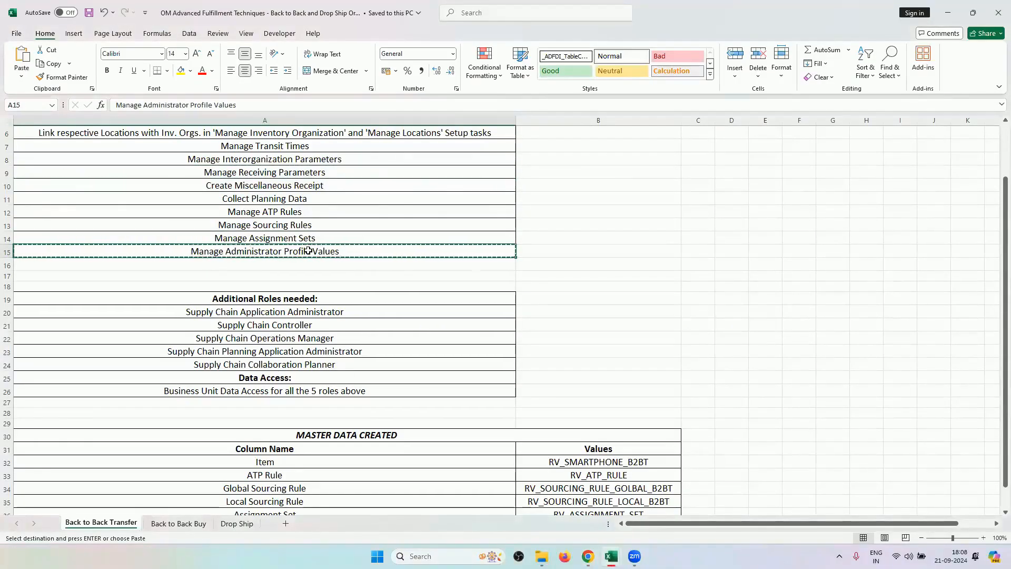
left_click(587, 556)
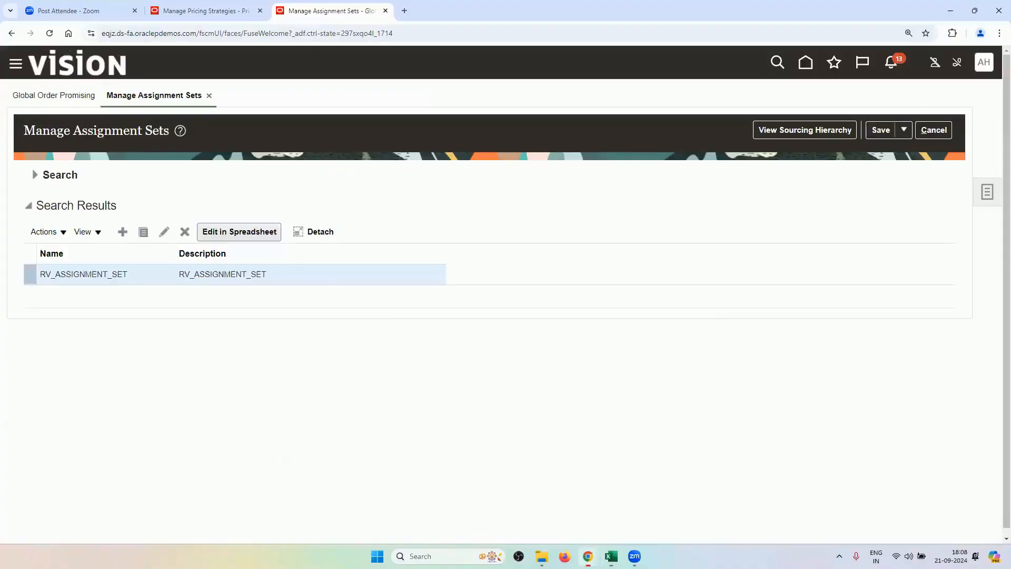
In Setup and Maintenance, search the pasted task name and open Manage Administrator Profile Values.
left_click(983, 62)
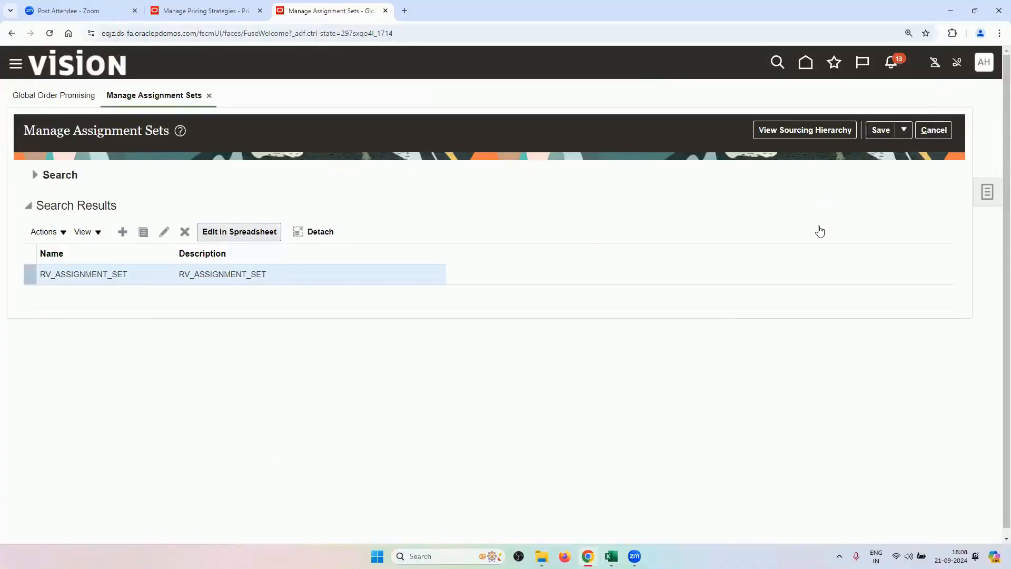
left_click(788, 259)
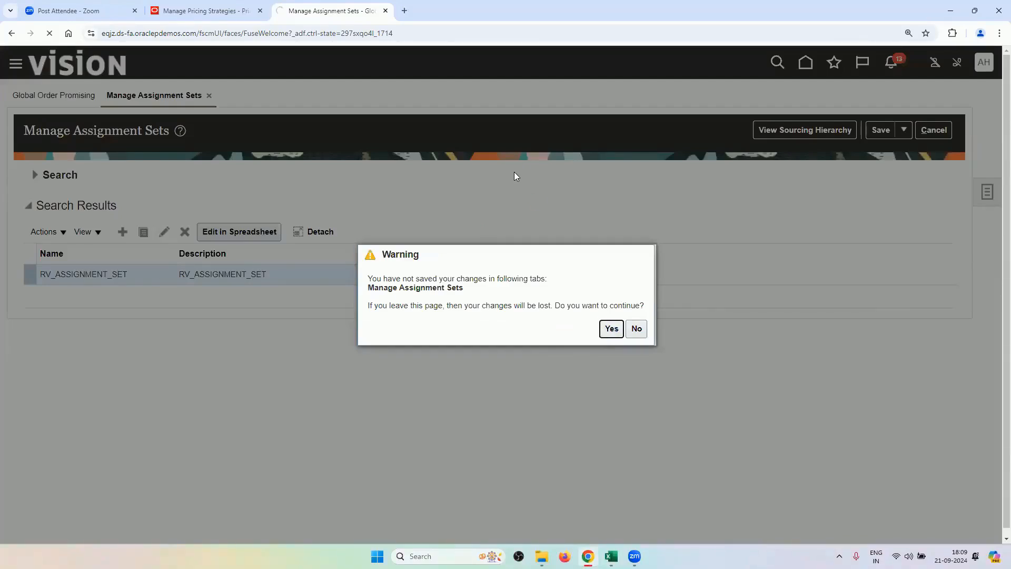
key("Return")
left_click(981, 242)
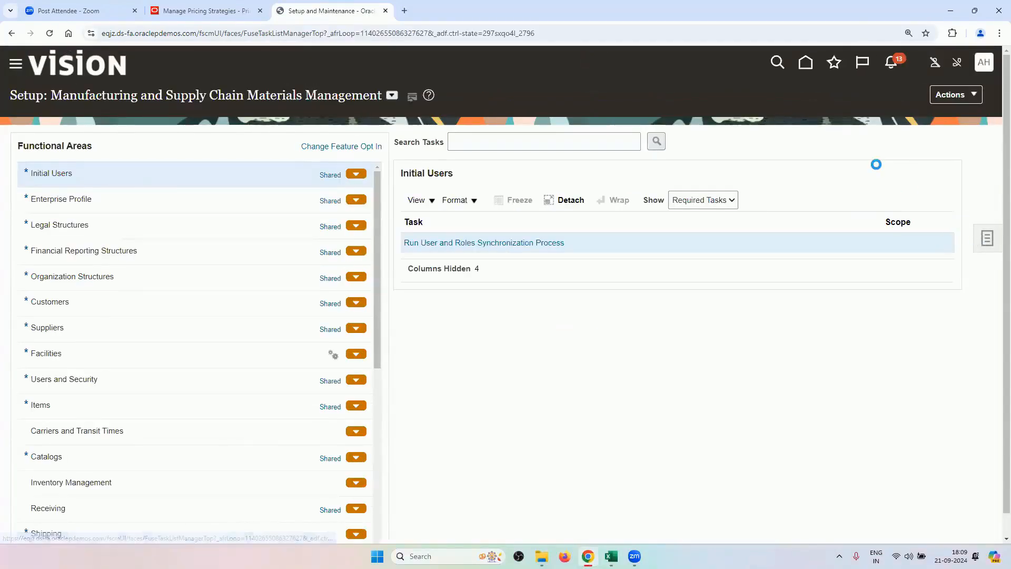
left_click(869, 242)
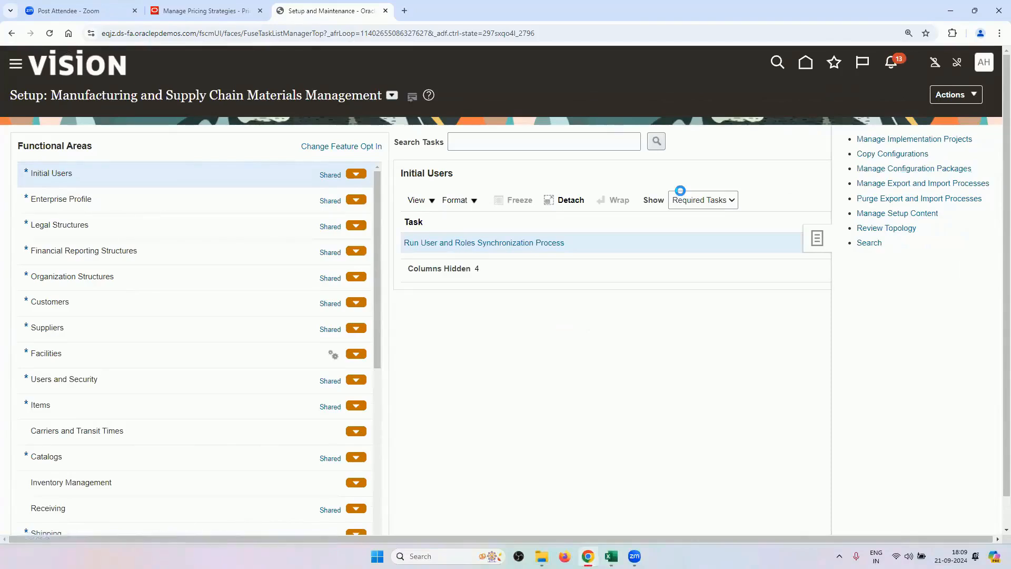
left_click(439, 144)
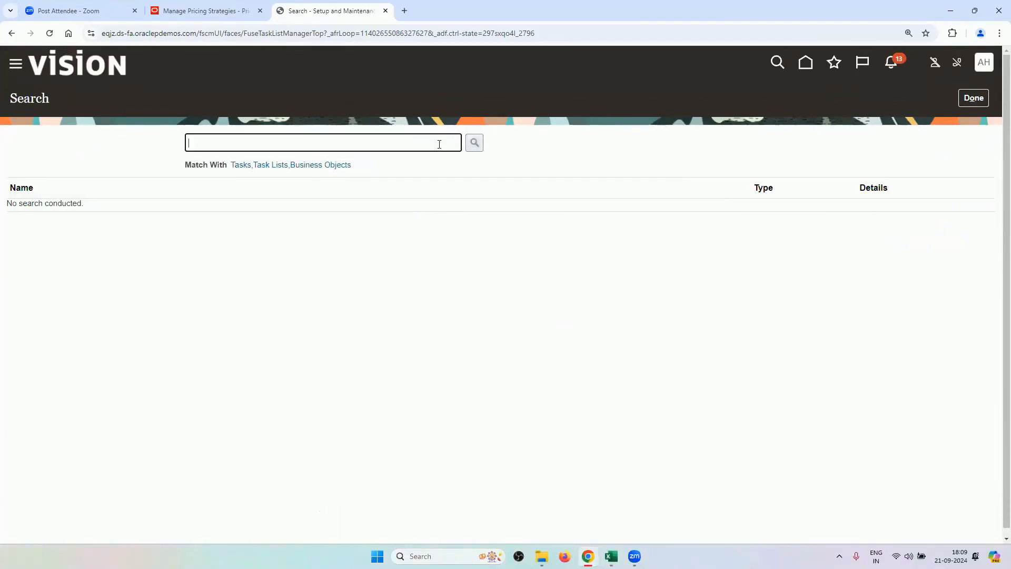
key("ctrl+v")
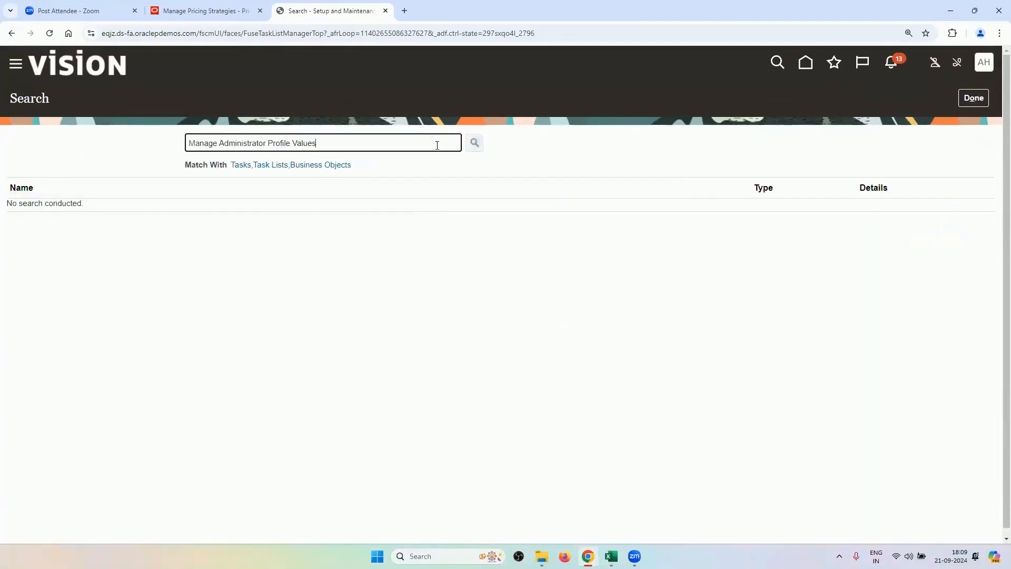
key("Return")
left_click(105, 210)
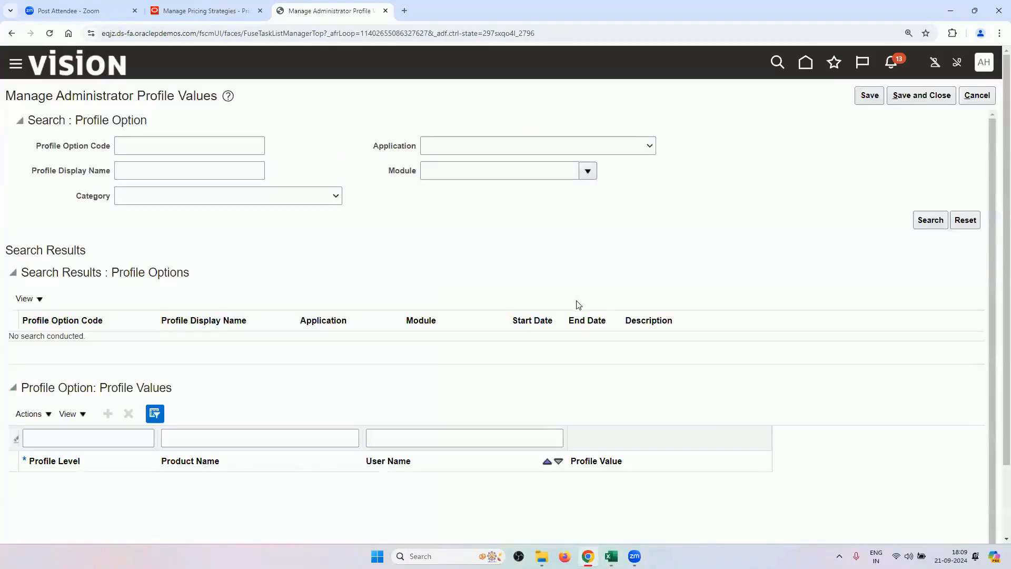
Filter profiles to Global Order Promising, verify MSP_DEFAULT_ASSIGNMENT_SET is RV_ASSIGNMENT_SET at Site, then cancel.
left_click(624, 152)
scroll(552, 318, "down", 10)
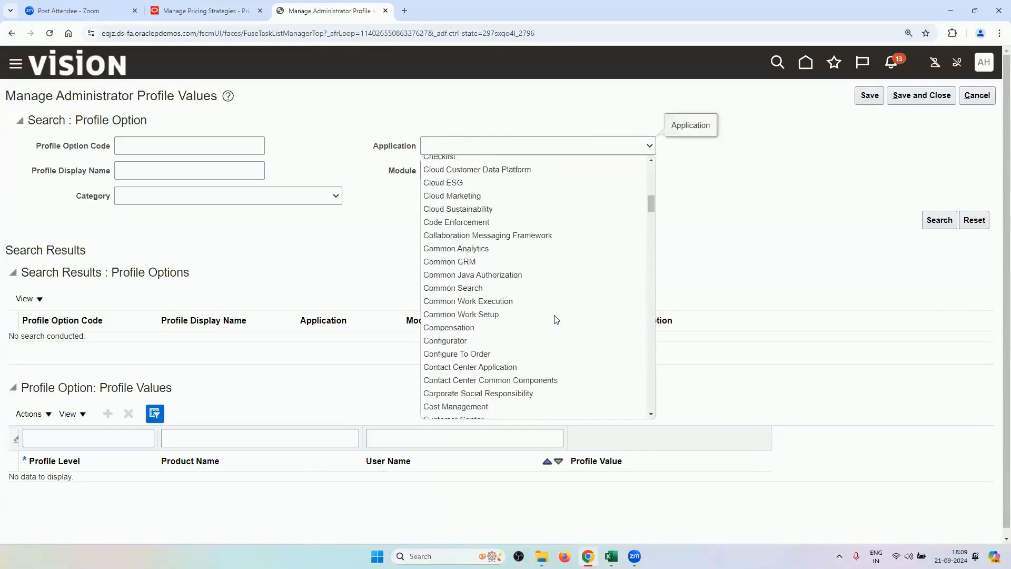
scroll(556, 319, "down", 5)
scroll(556, 319, "down", 4)
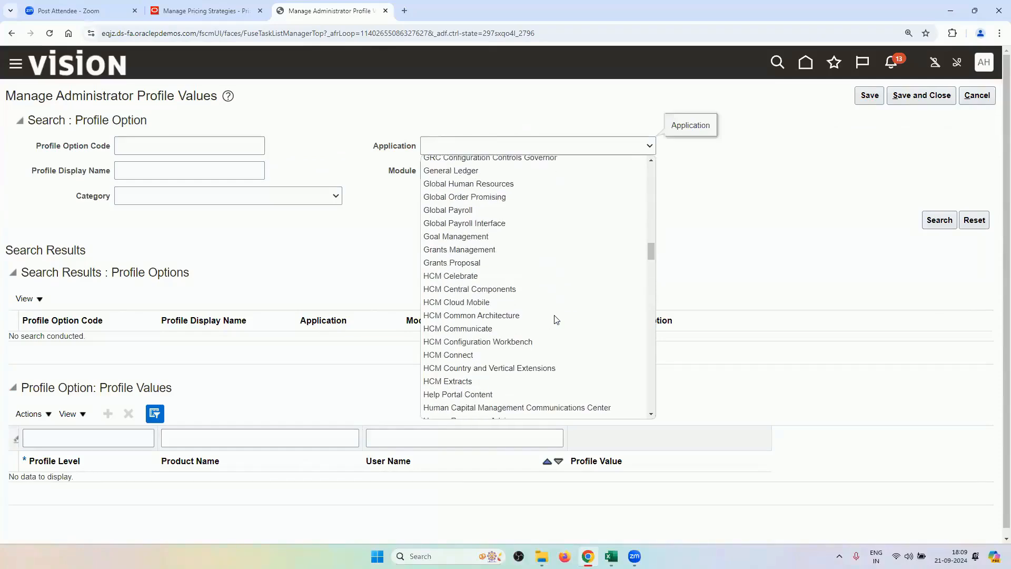
left_click(502, 203)
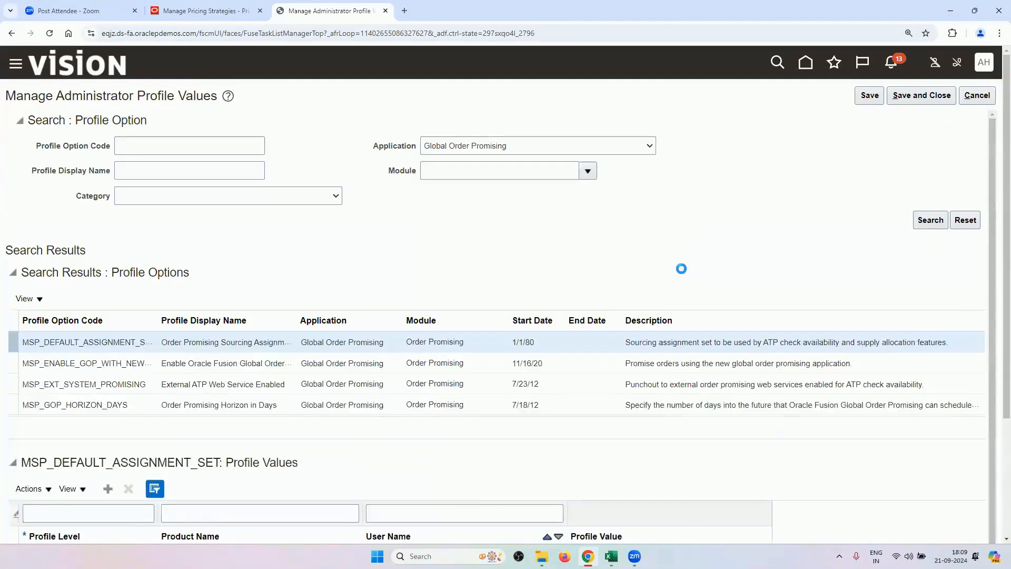
scroll(679, 272, "down", 1)
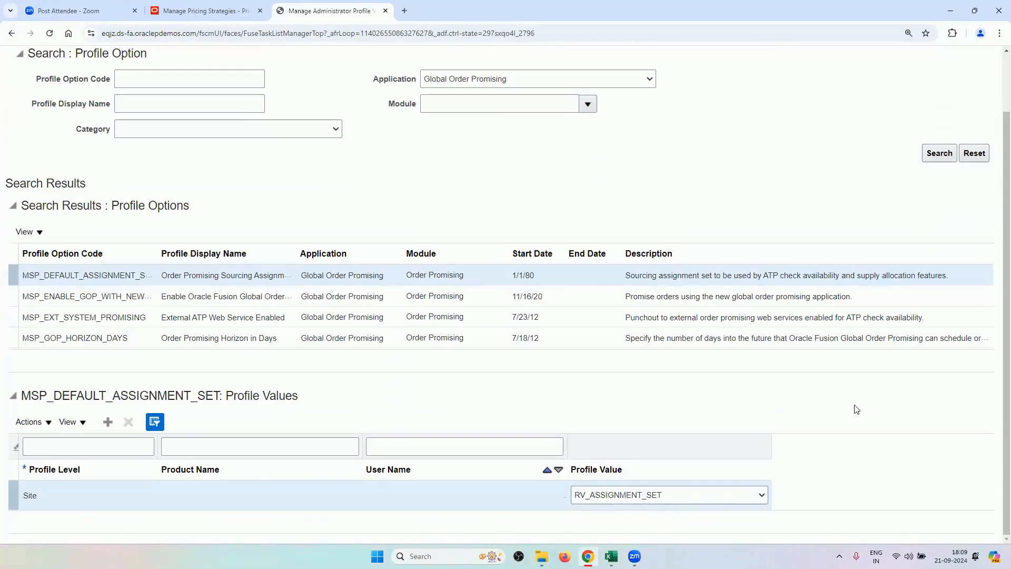
scroll(853, 409, "up", 2)
left_click(979, 96)
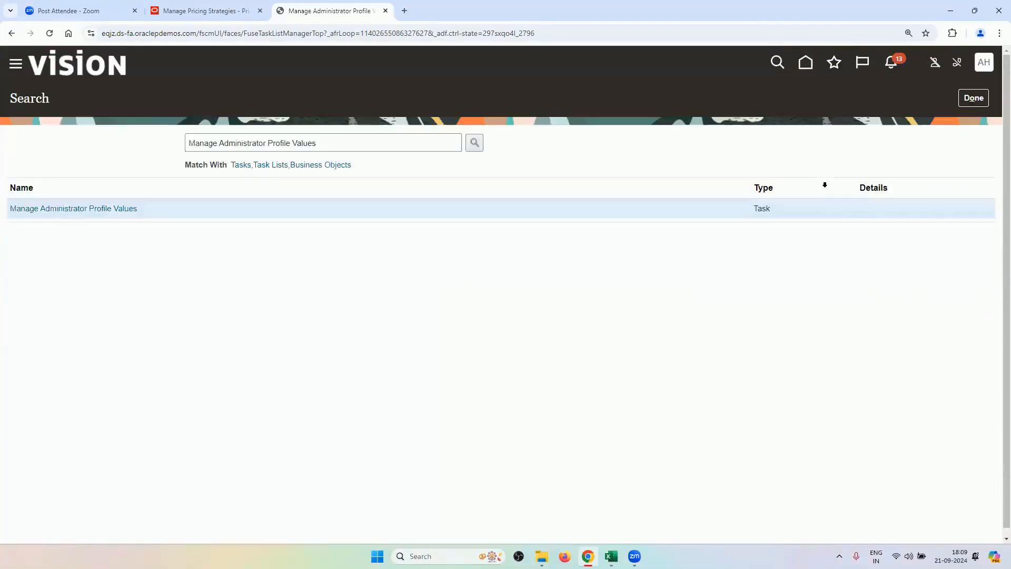
Close the task search, then select A2:A15 and B32 (RV_SMARTPHONE_B2BT) in the setup workbook.
left_click(971, 104)
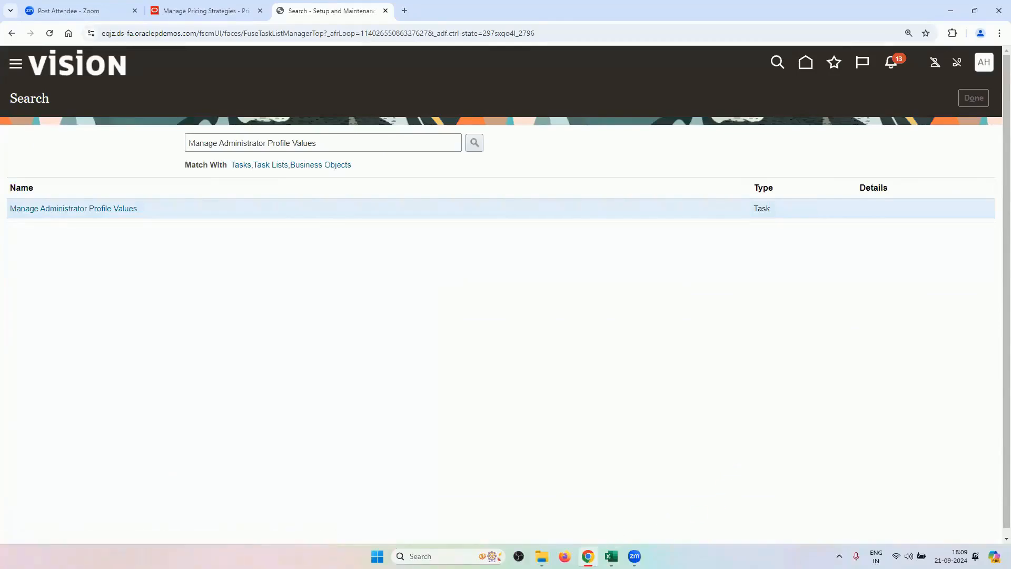
left_click(510, 494)
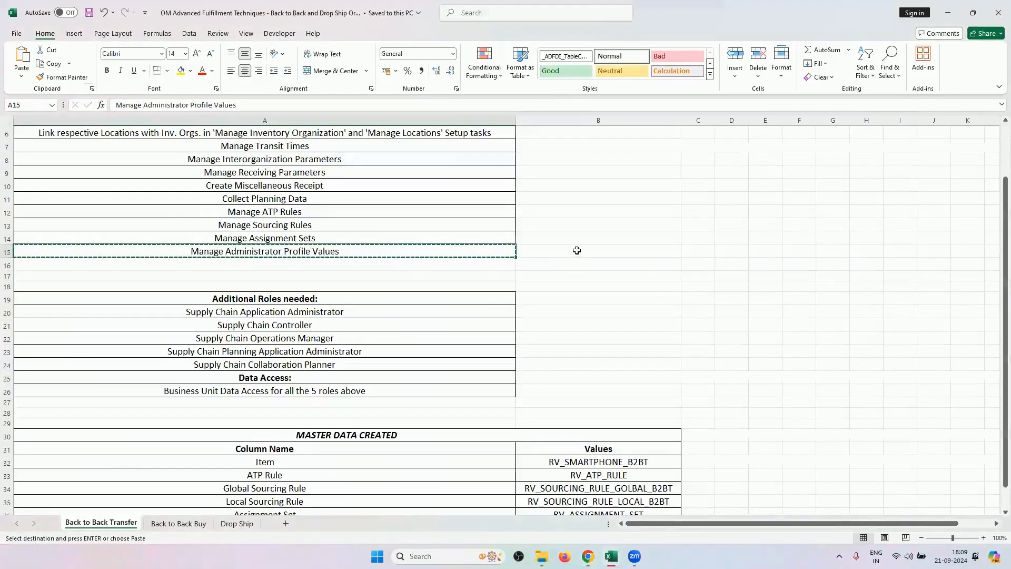
scroll(576, 250, "up", 2)
double_click(576, 250)
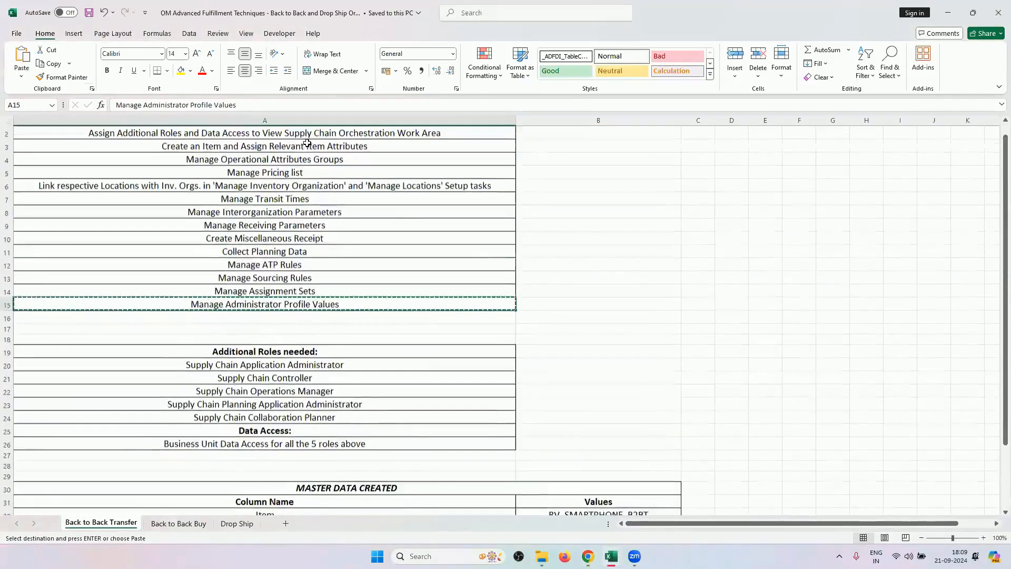
left_click_drag(337, 145, 336, 316)
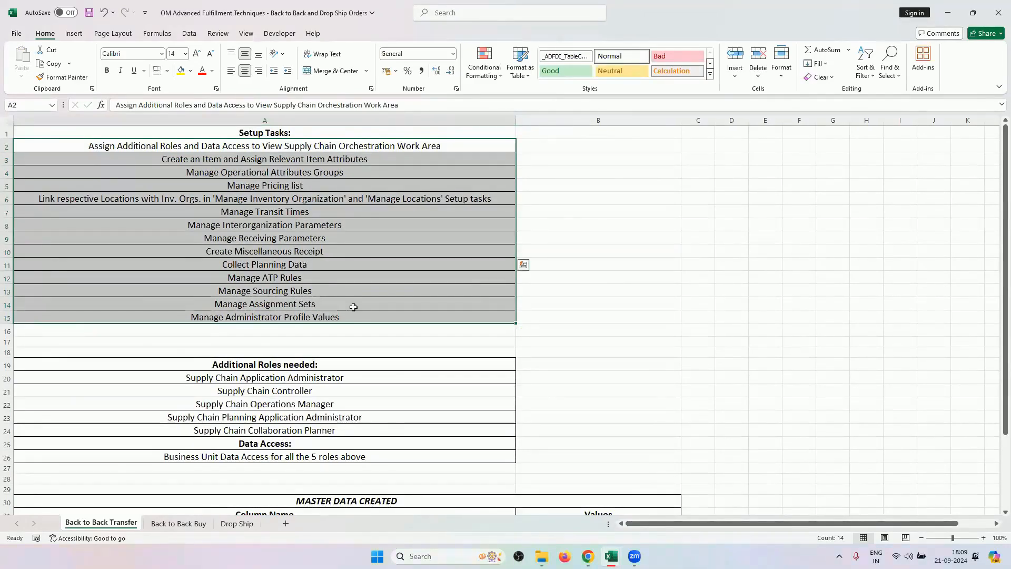
scroll(473, 316, "down", 5)
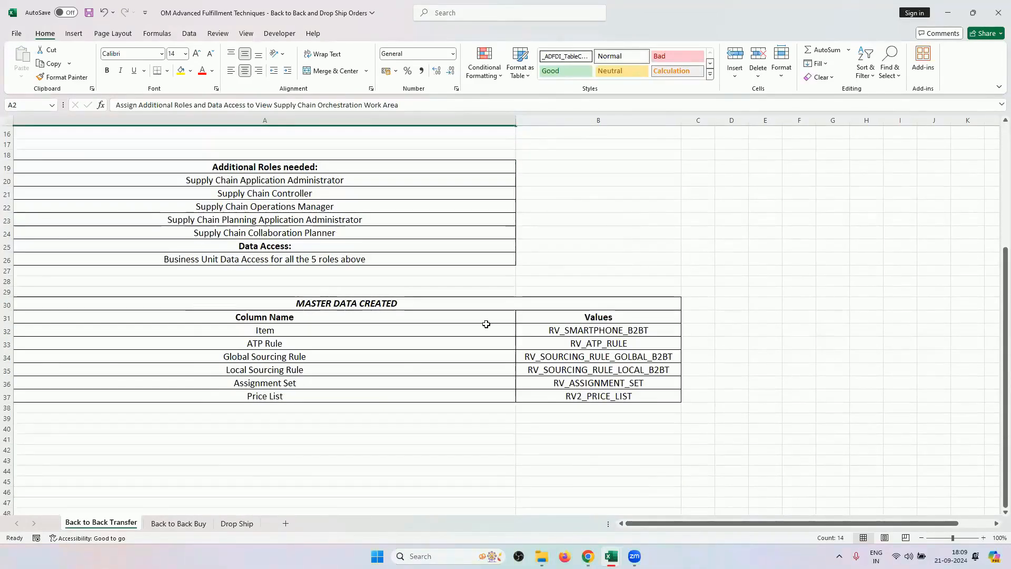
left_click(579, 329)
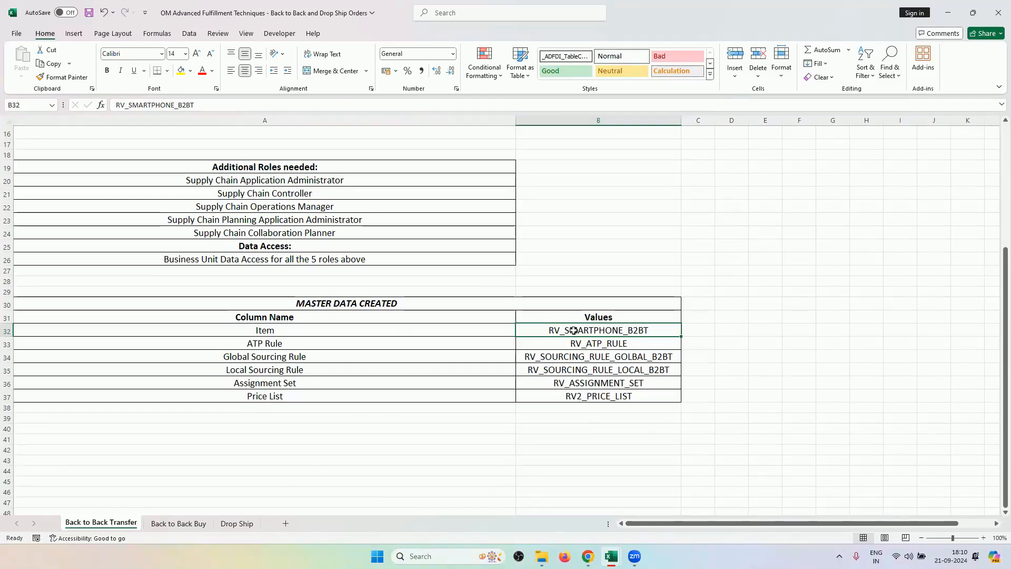
Reselect the A2:A15 task list and the RV_SMARTPHONE_B2BT item in B32, then return to Oracle.
scroll(471, 346, "up", 3)
scroll(471, 345, "up", 2)
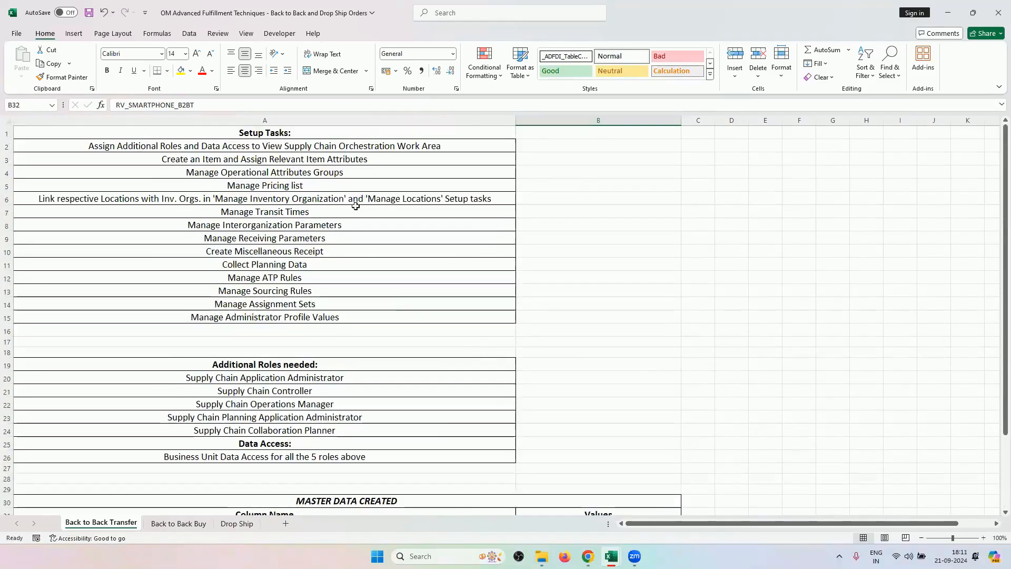
left_click_drag(337, 145, 329, 320)
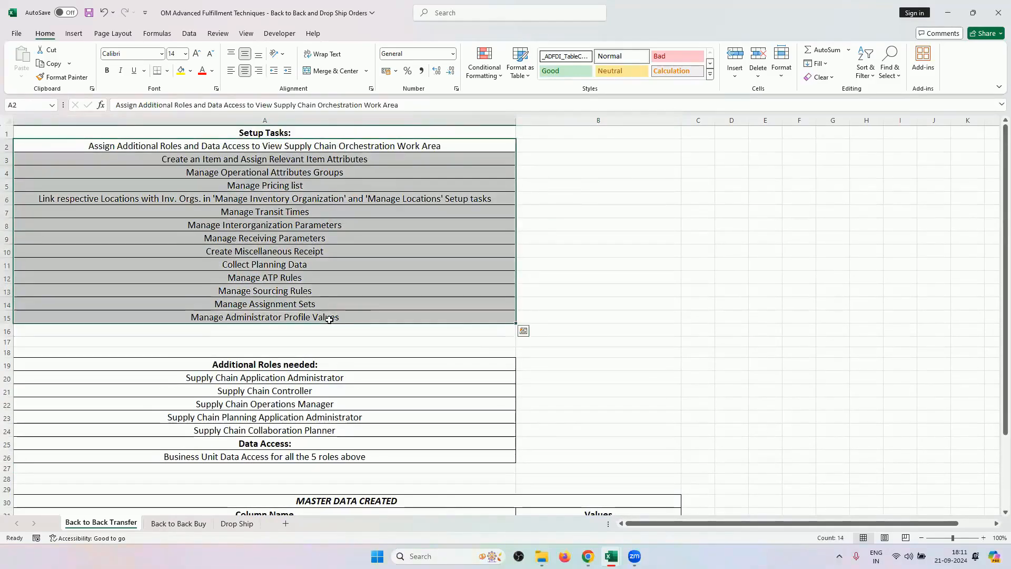
scroll(389, 365, "down", 3)
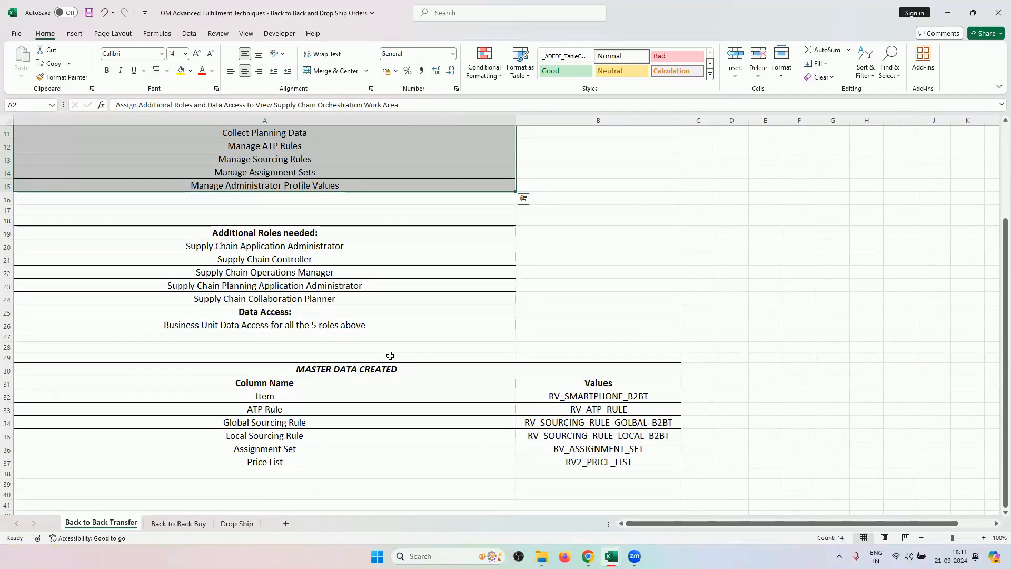
left_click(547, 401)
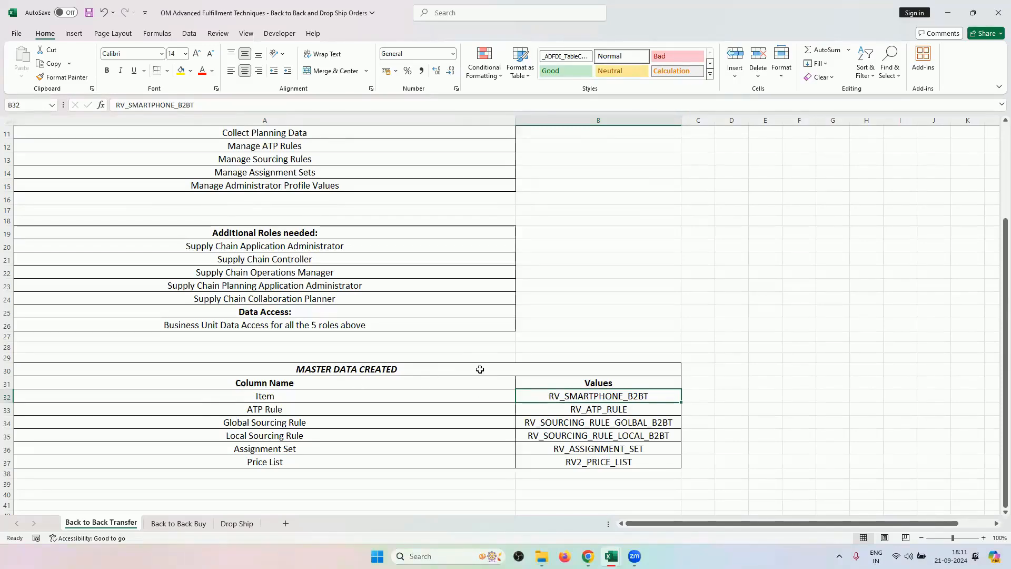
scroll(480, 369, "up", 4)
scroll(480, 369, "down", 2)
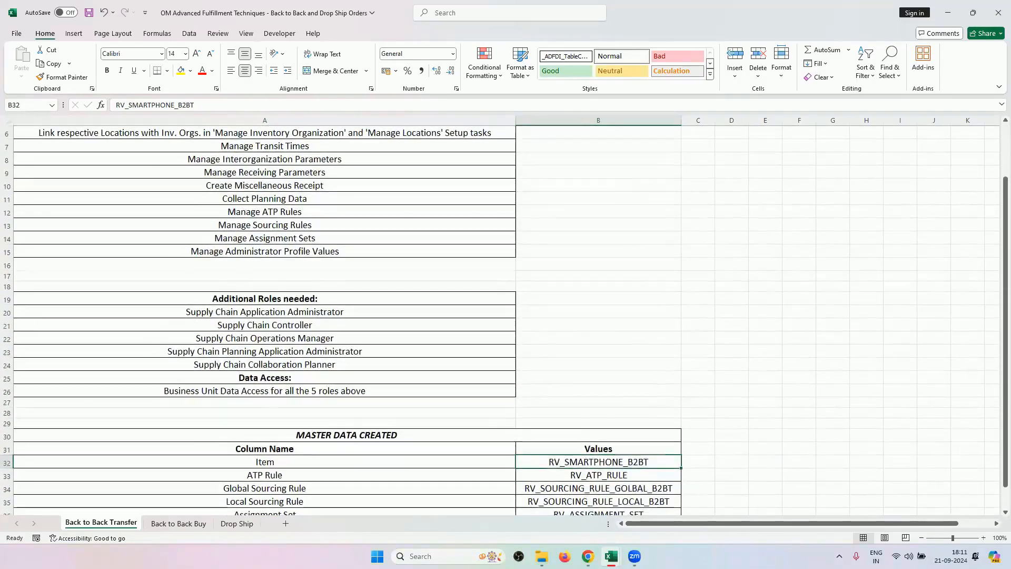
left_click(586, 549)
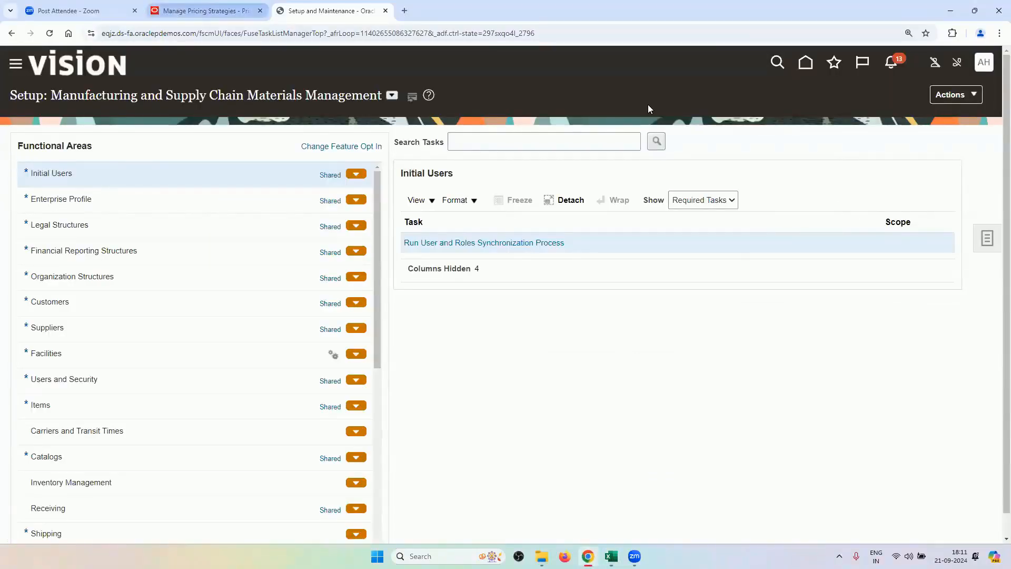
Go to the Oracle home page and show the Supply Chain Execution apps.
left_click(805, 62)
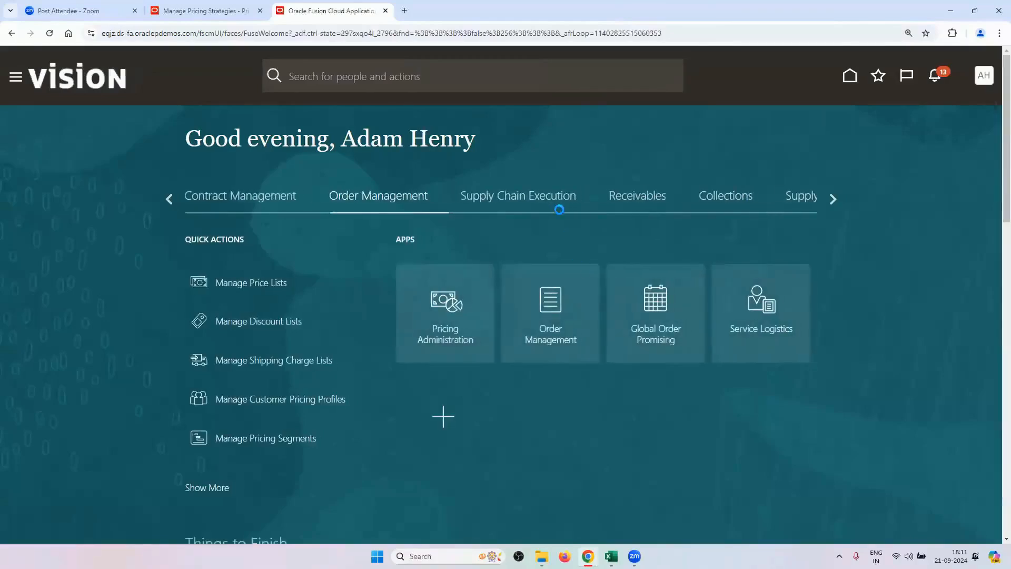
left_click(540, 198)
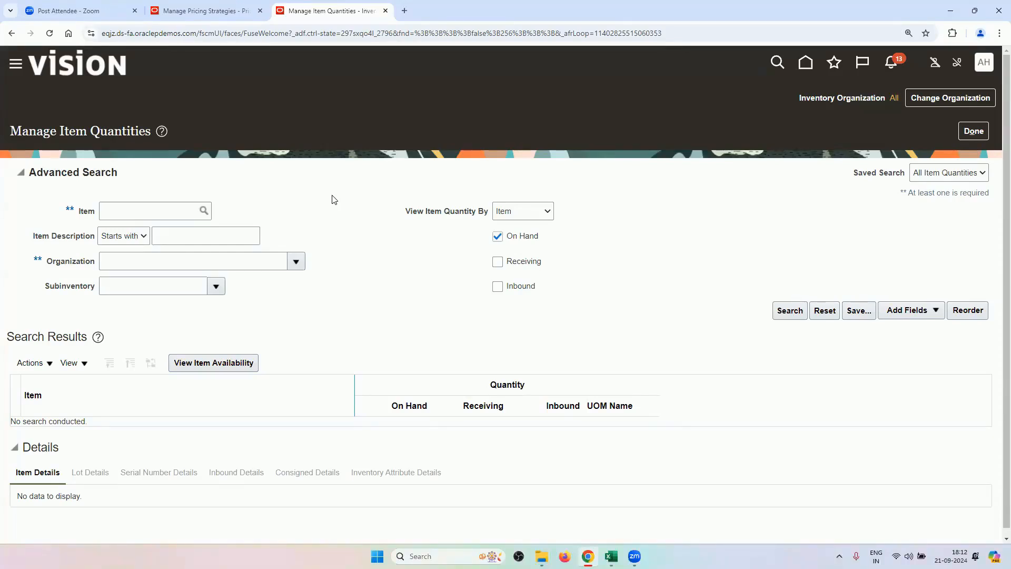
Search on-hand quantities for item RV_SMARTPHONE_B2BT, showing 99 in RV_INV_ORG2's RV_STORE2.
left_click(180, 203)
type("RV")
key("Tab")
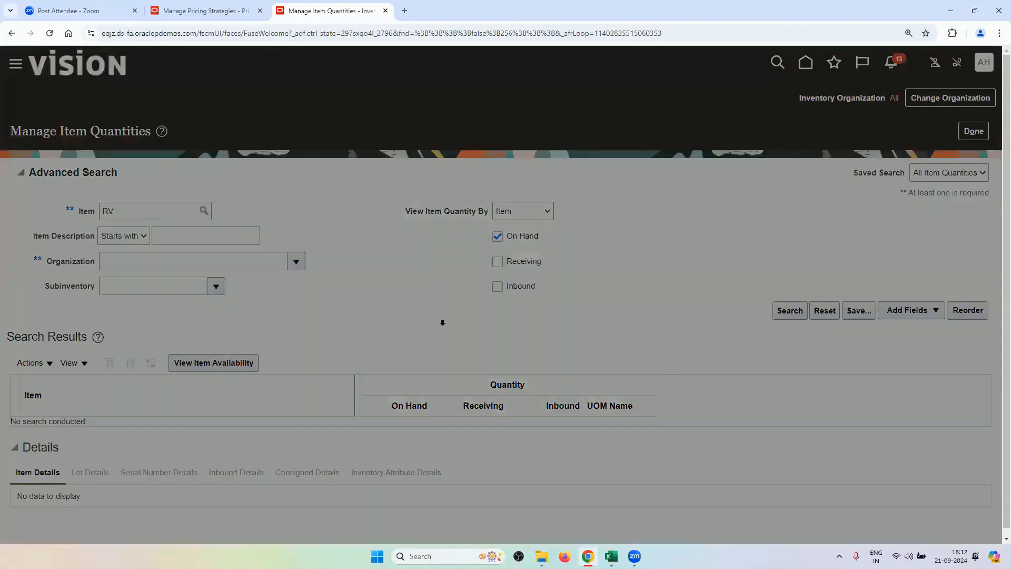
left_click(455, 381)
left_click(599, 411)
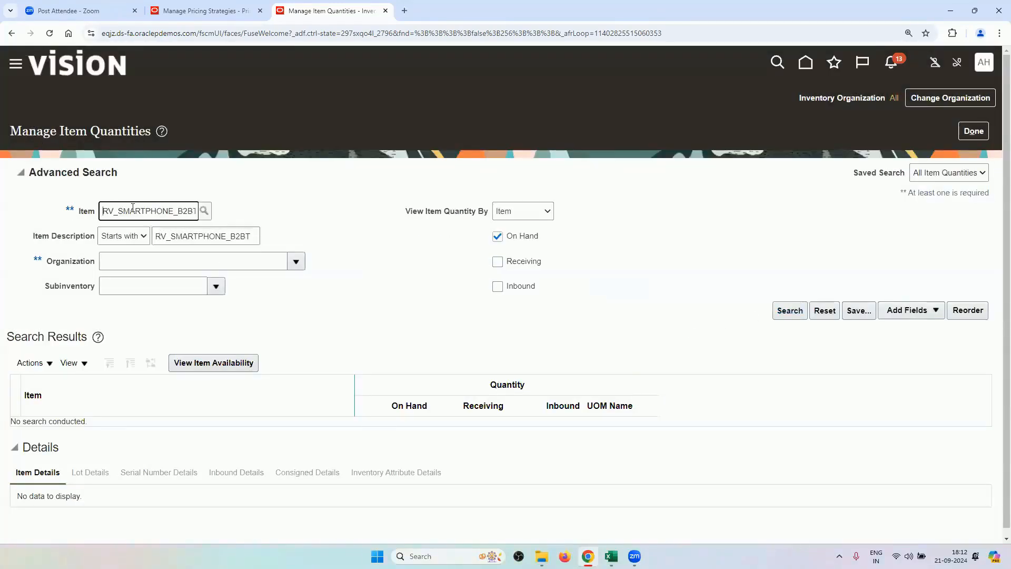
left_click(790, 311)
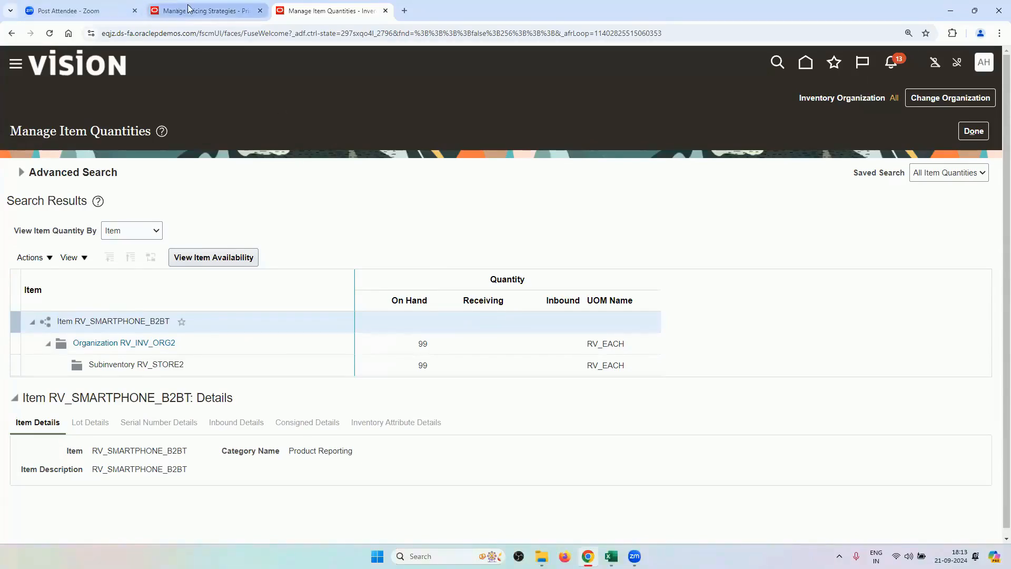
Leave the item quantities page and search Manage Sourcing Rules for RV rules.
left_click(973, 131)
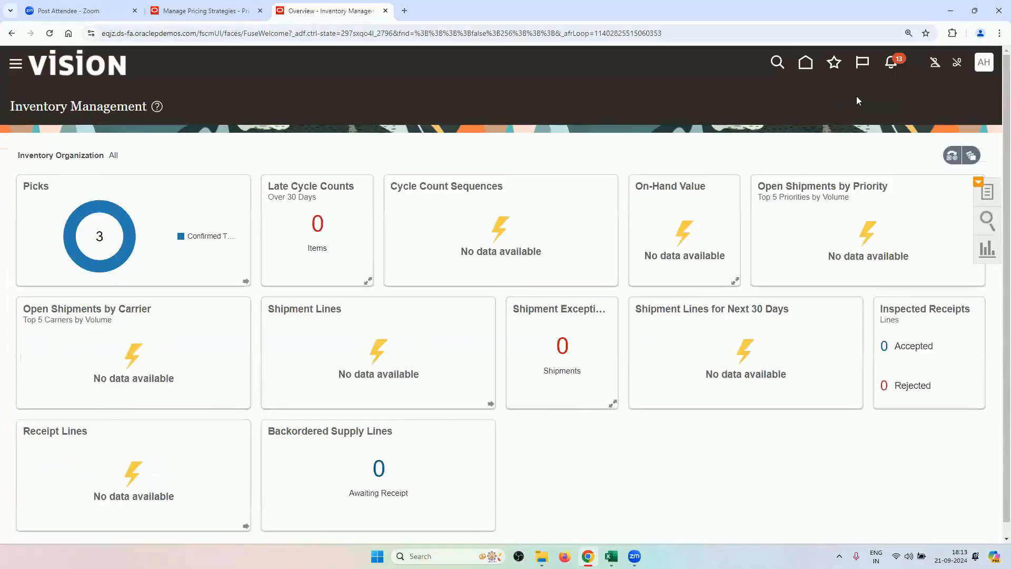
left_click(805, 63)
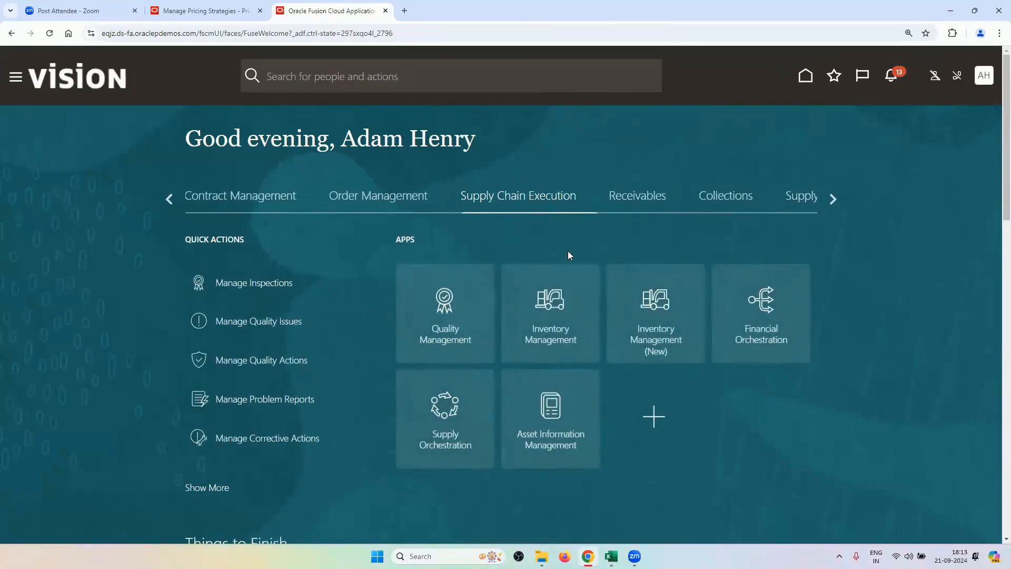
left_click(410, 196)
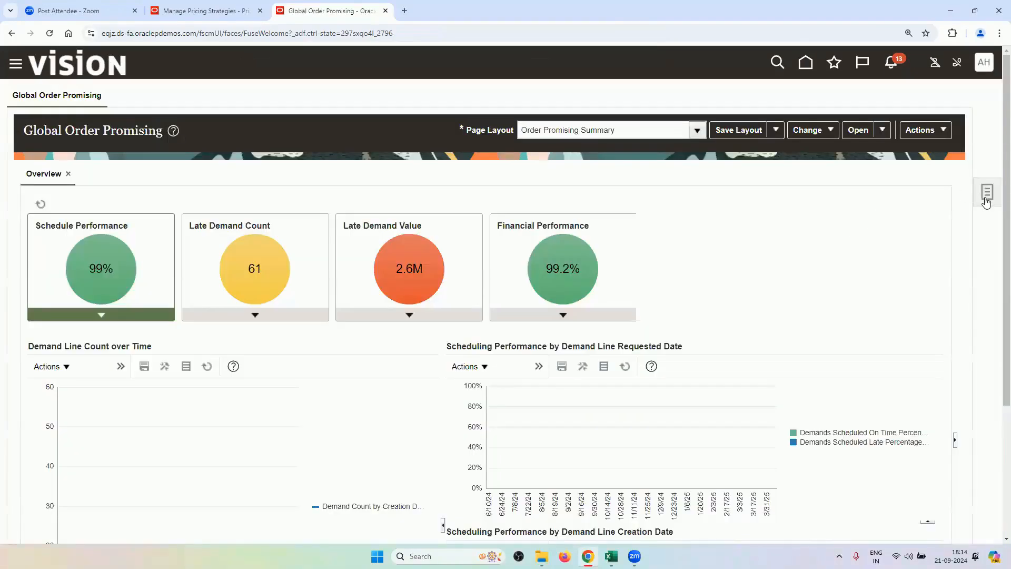
left_click(986, 202)
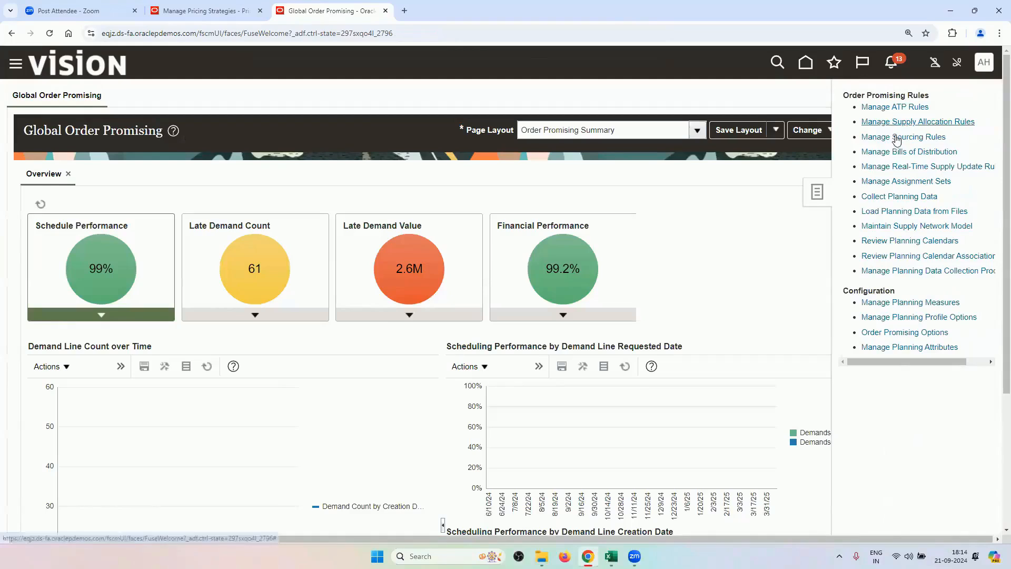
left_click(926, 138)
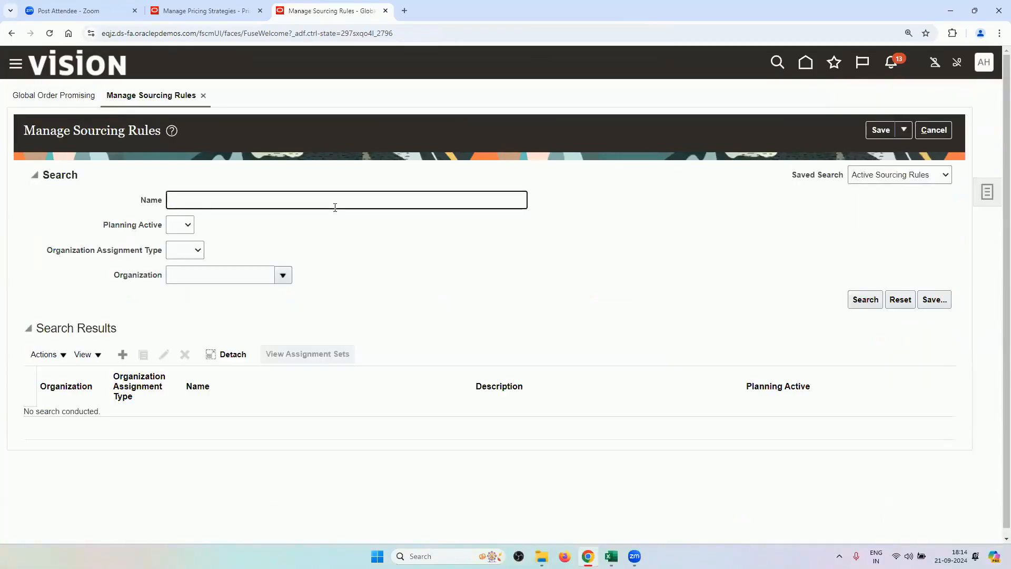
type("RV")
key("Return")
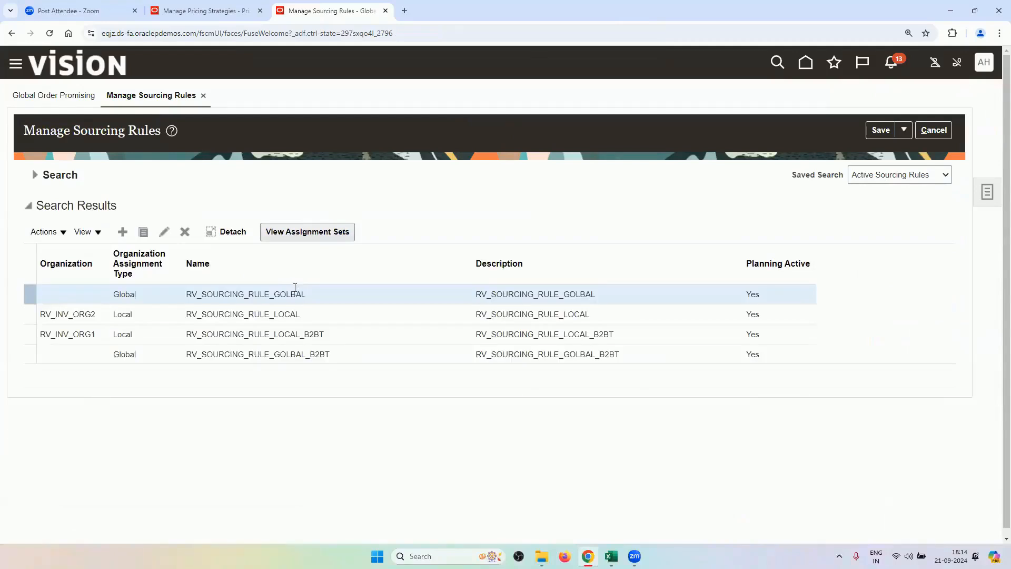
Review RV_SOURCING_RULE_GOLBAL_B2BT (100% transfer from RV_INV_ORG1) unchanged, then select RV_SOURCING_RULE_LOCAL_B2BT.
left_click(548, 354)
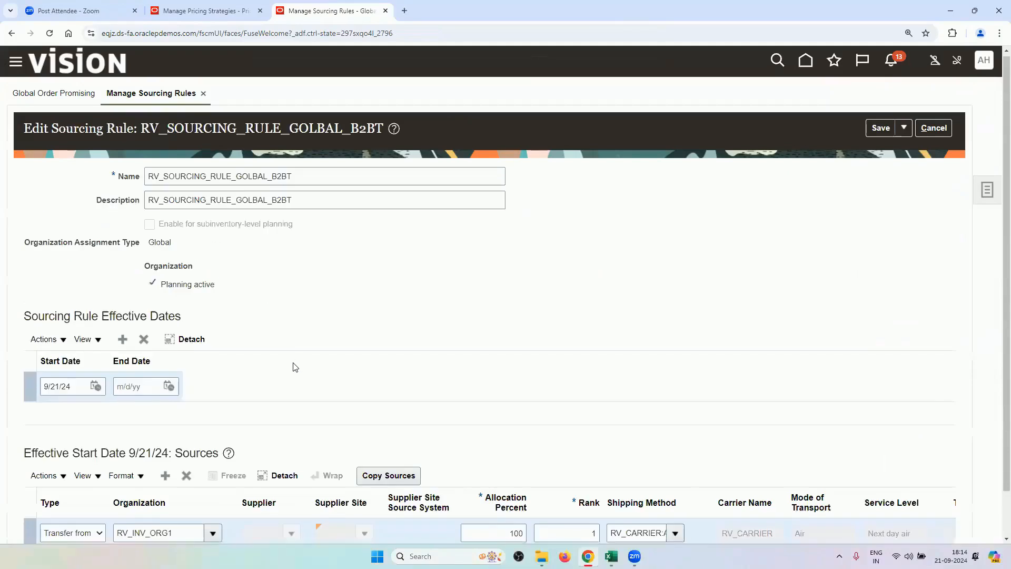
scroll(287, 369, "down", 2)
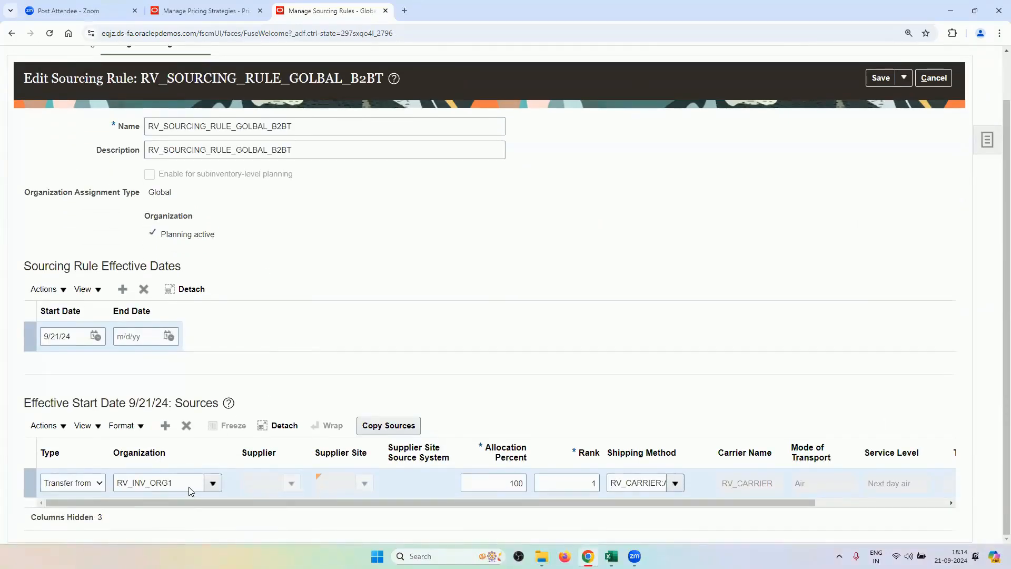
scroll(767, 309, "up", 2)
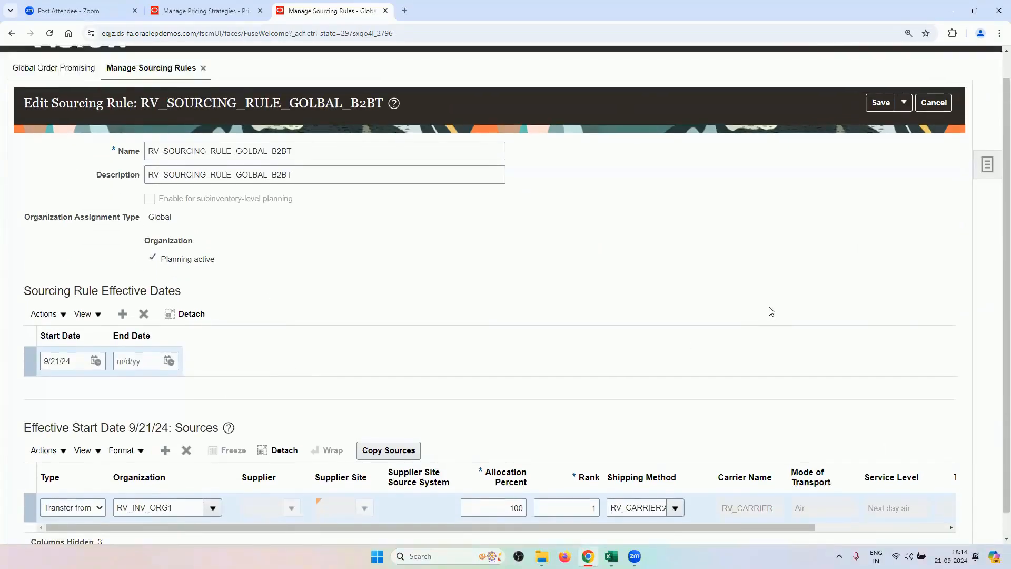
left_click(934, 130)
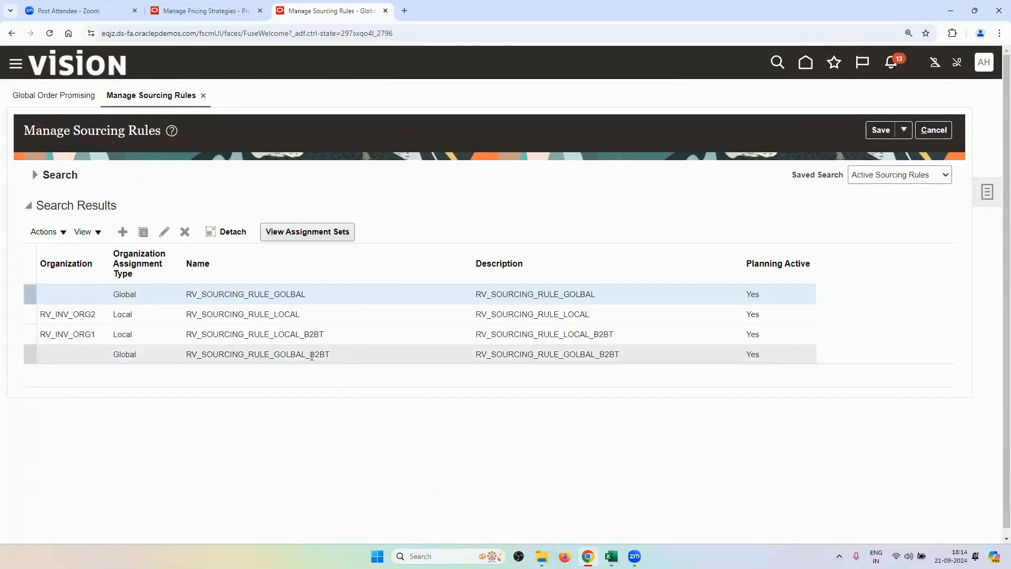
left_click(311, 338)
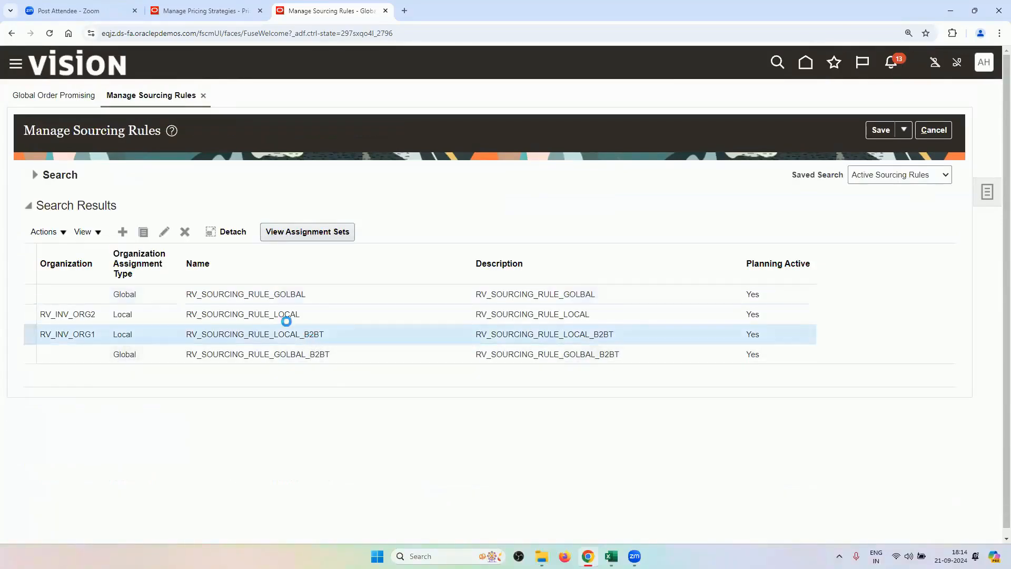
Open the local B2BT rule, try rank 1 and check sourcing types, then cancel without saving.
left_click(164, 236)
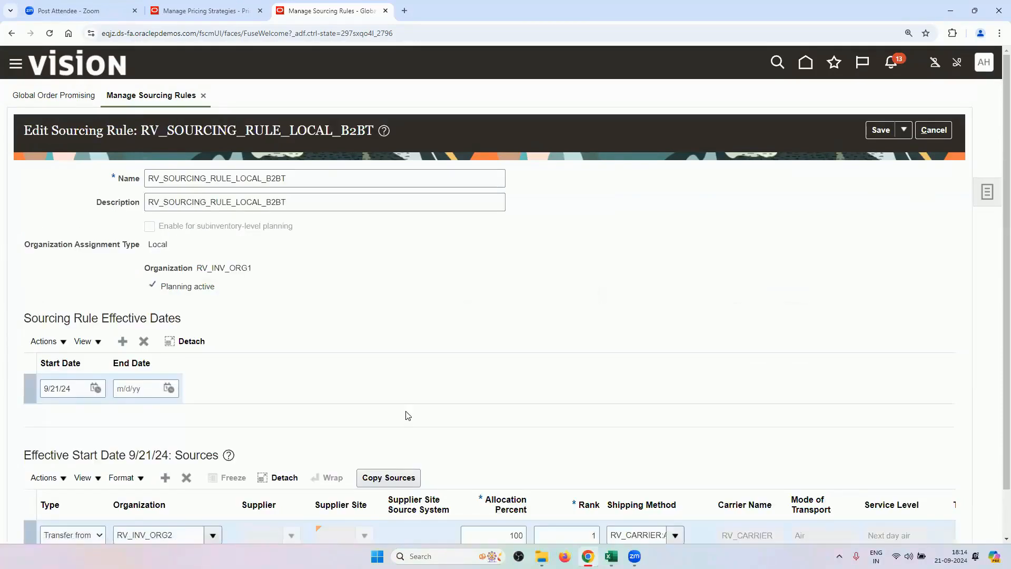
scroll(408, 416, "down", 1)
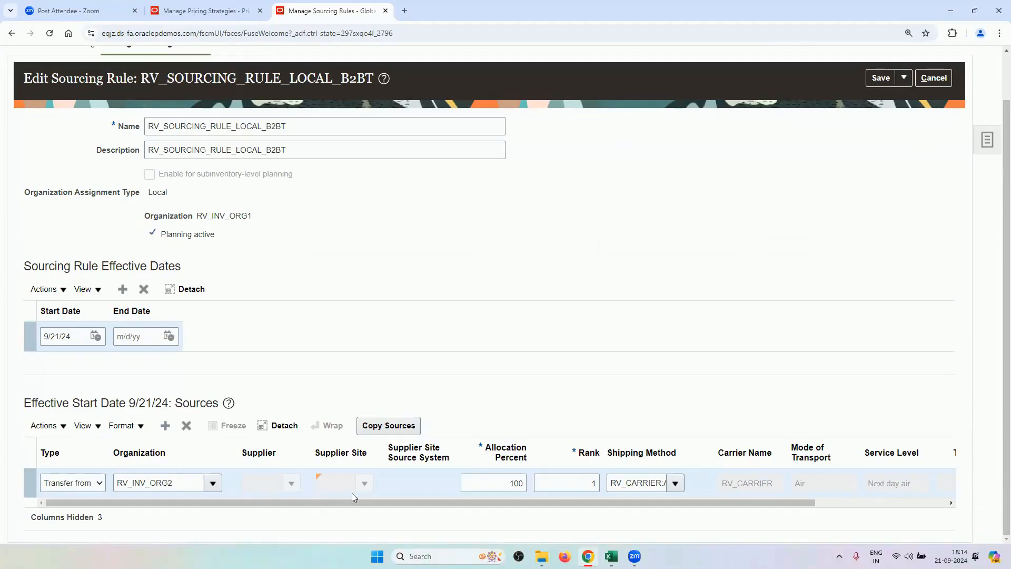
left_click(594, 483)
type("1")
left_click(75, 487)
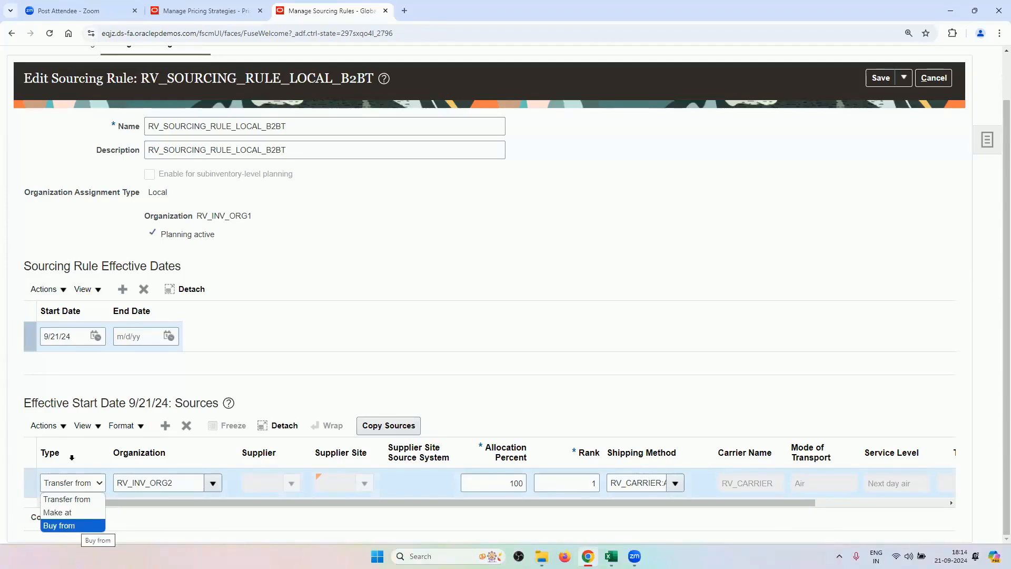
left_click(89, 389)
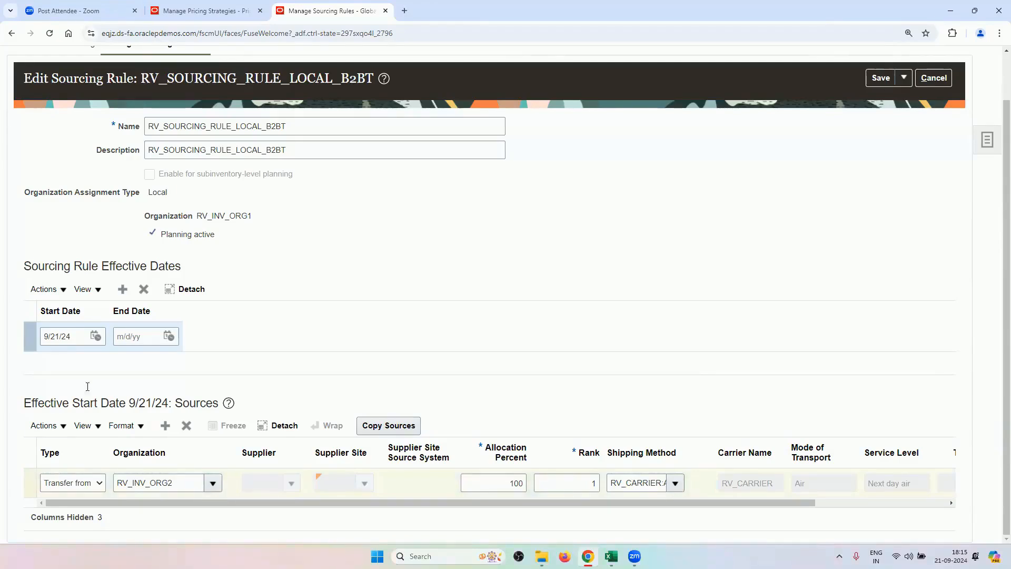
scroll(226, 348, "up", 1)
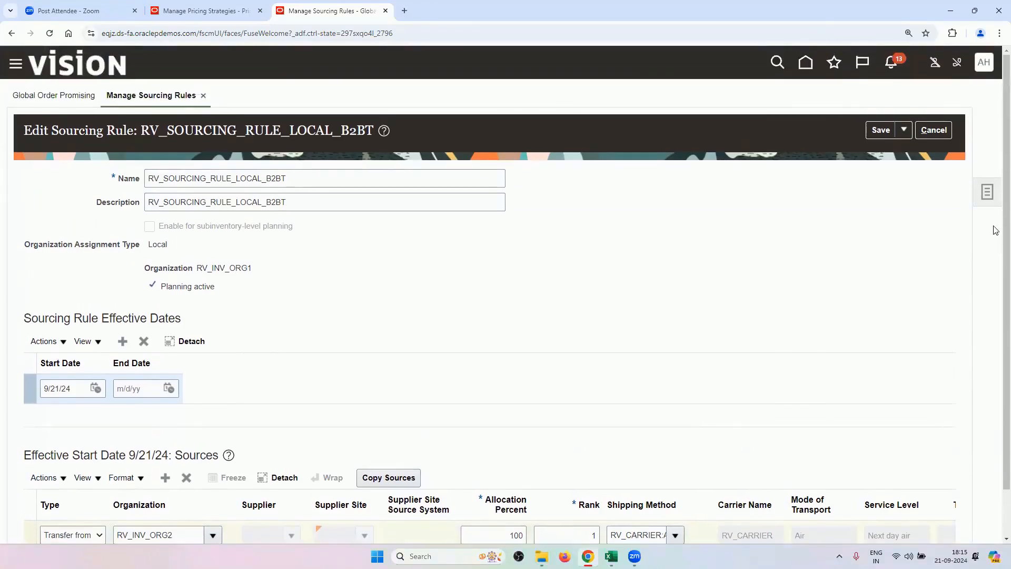
left_click(930, 135)
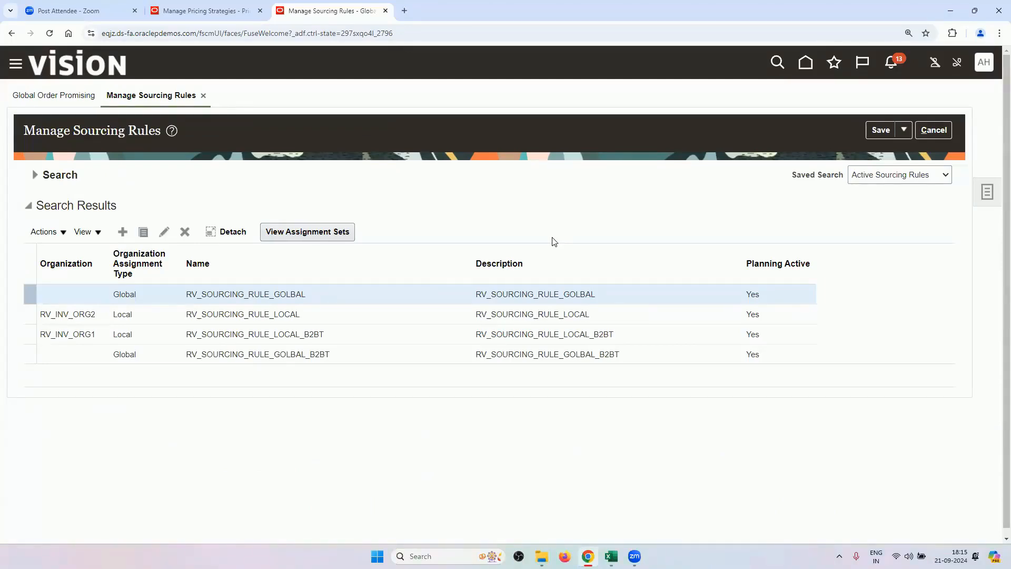
mouse_move(610, 556)
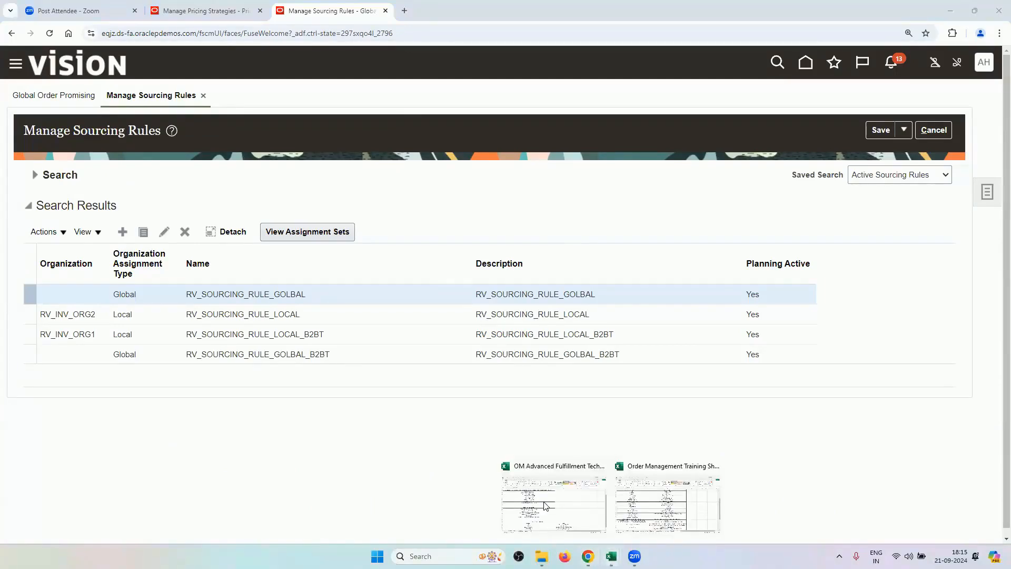
left_click(543, 500)
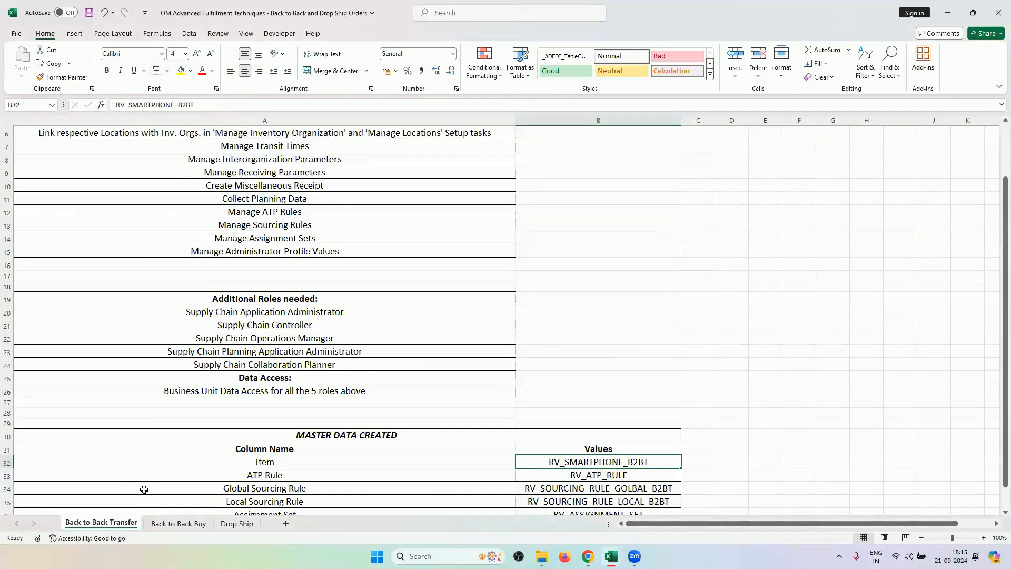
mouse_move(610, 556)
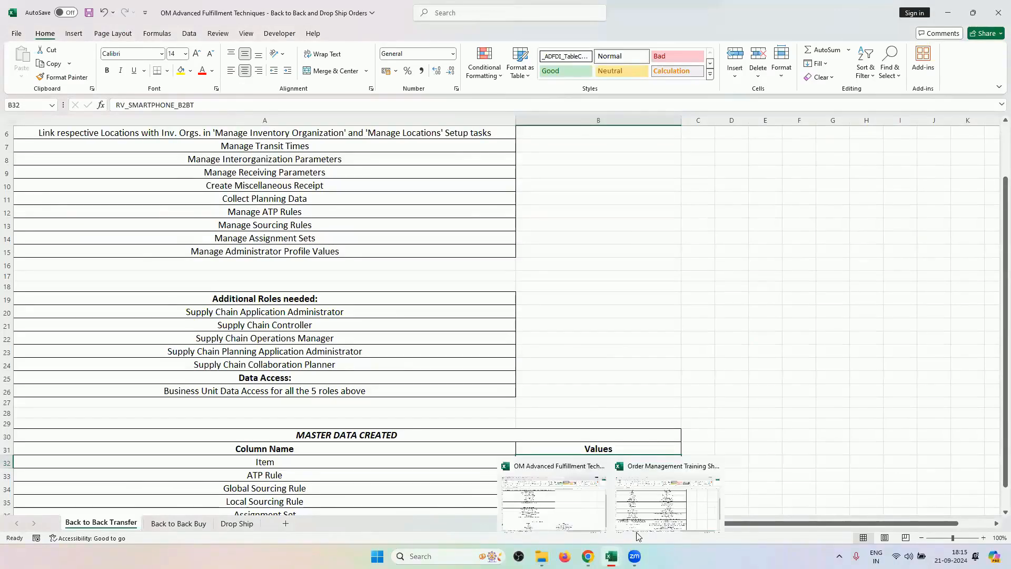
left_click(655, 503)
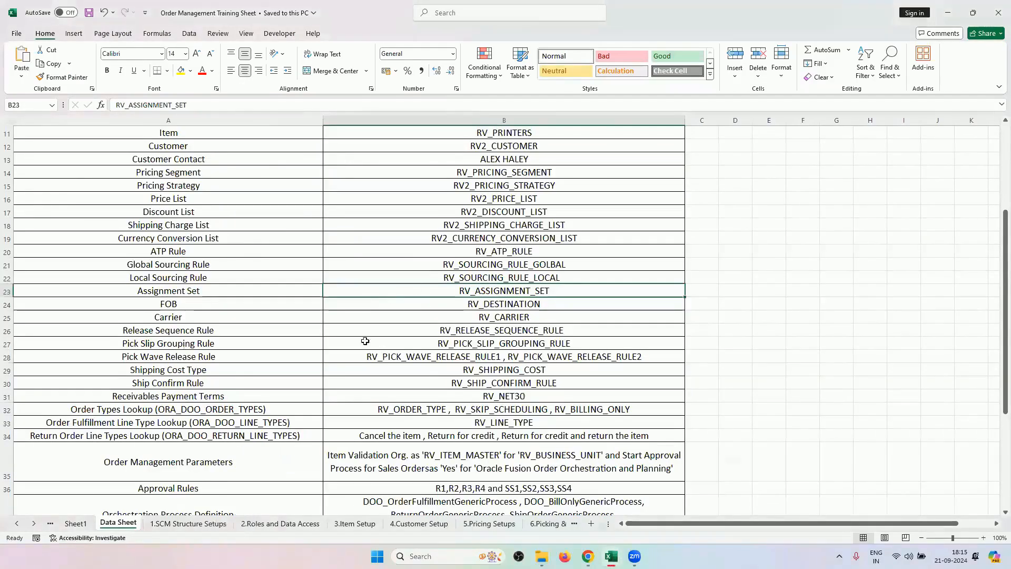
left_click(229, 524)
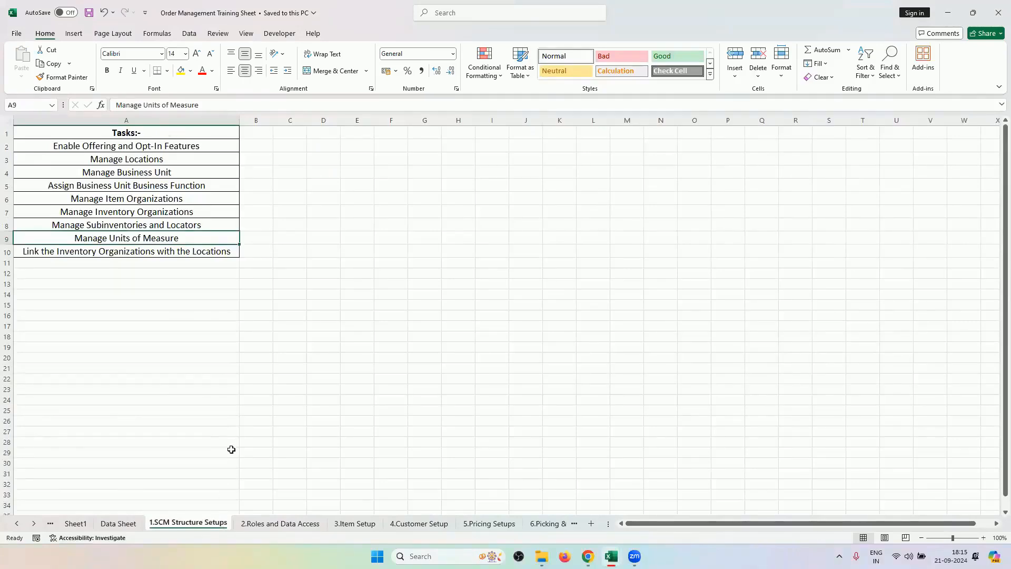
left_click(296, 524)
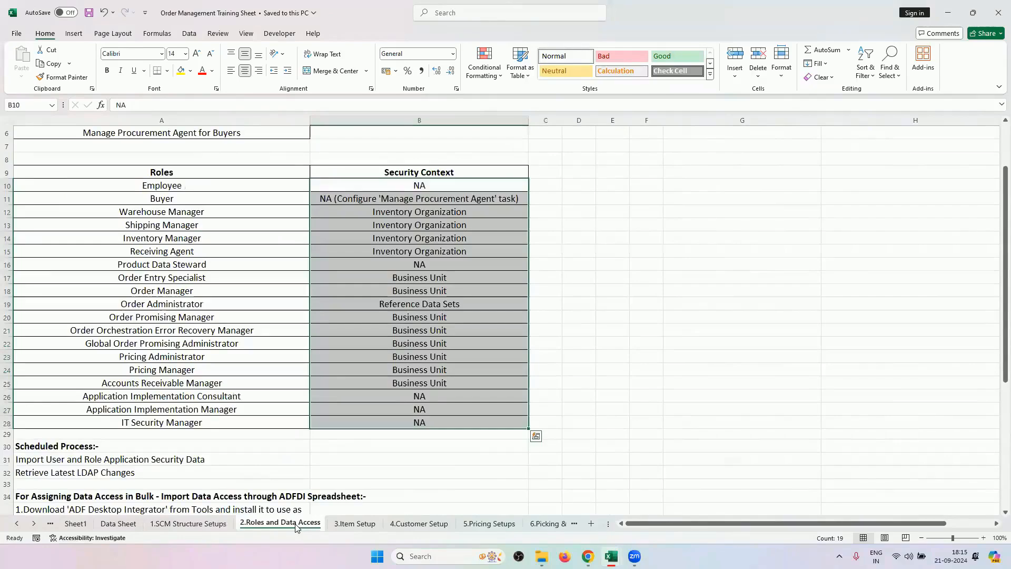
left_click(152, 525)
left_click(119, 526)
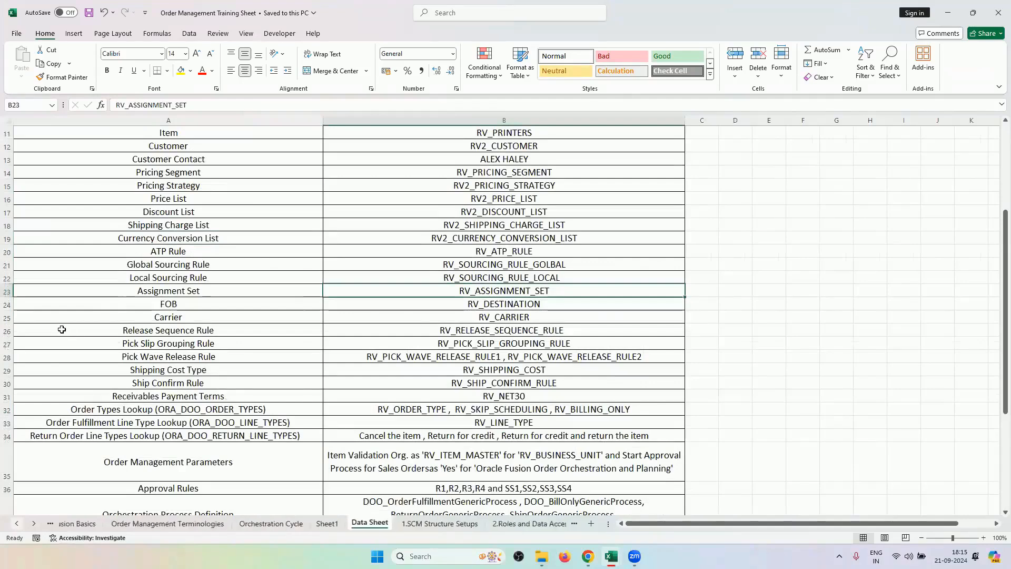
key("ctrl+Page_Up")
key("ctrl+Page_Up")
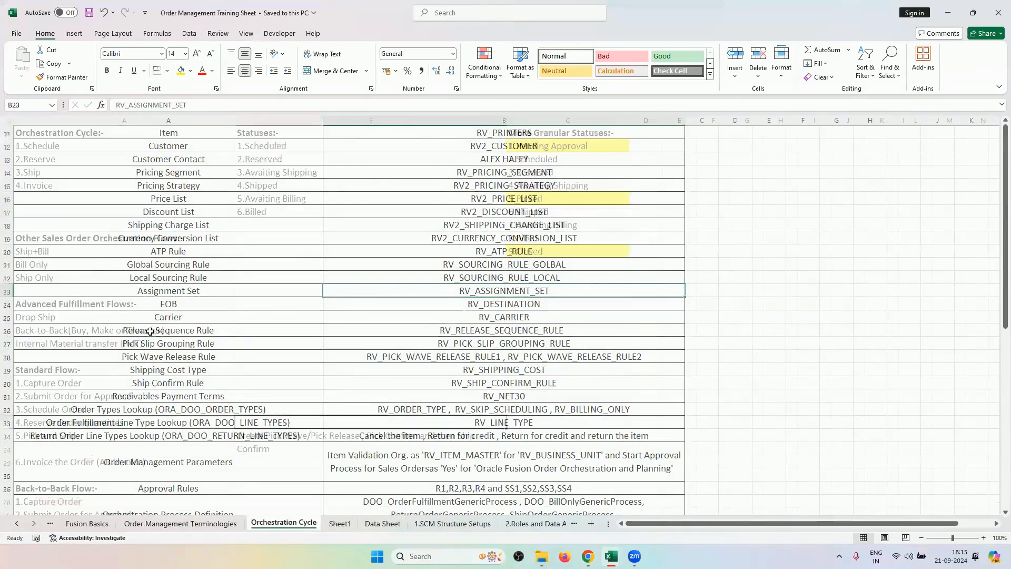
double_click(127, 329)
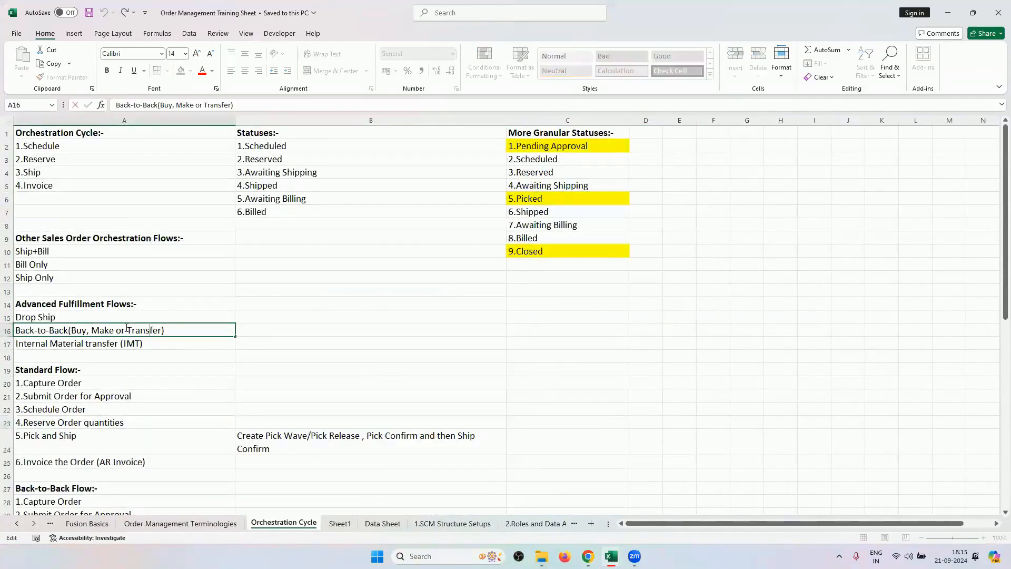
double_click(128, 328)
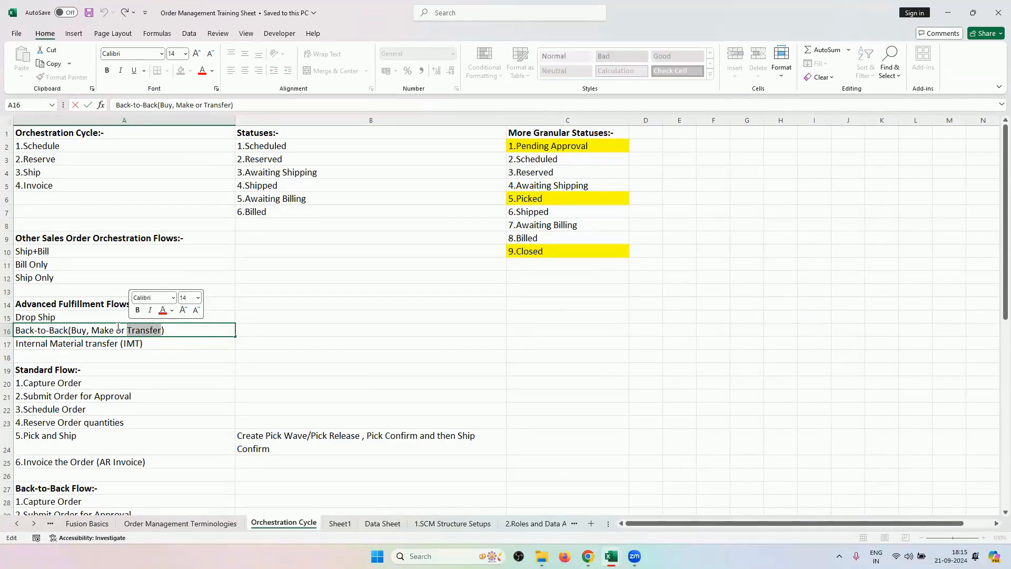
left_click_drag(119, 327, 90, 324)
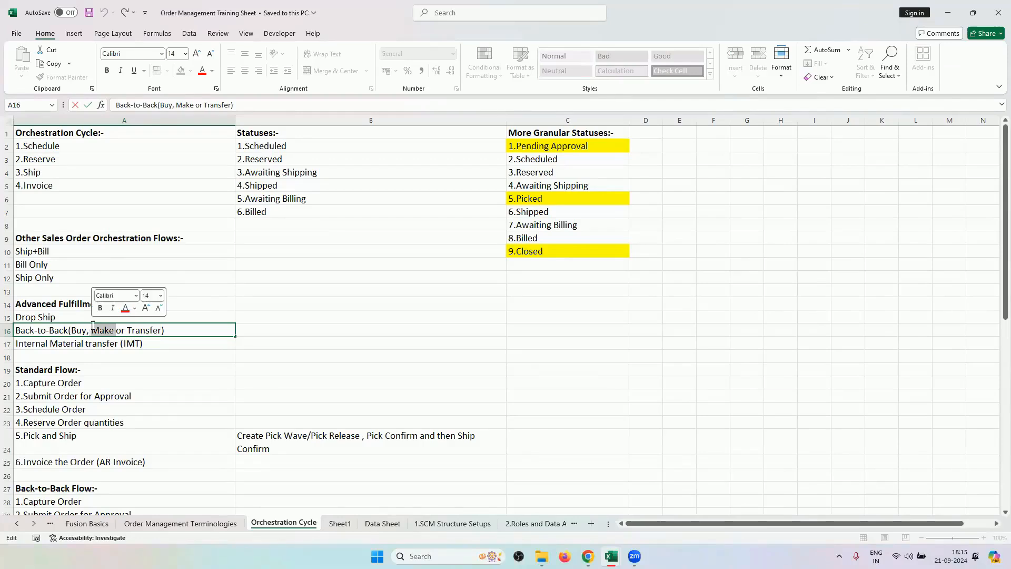
left_click_drag(89, 325, 69, 327)
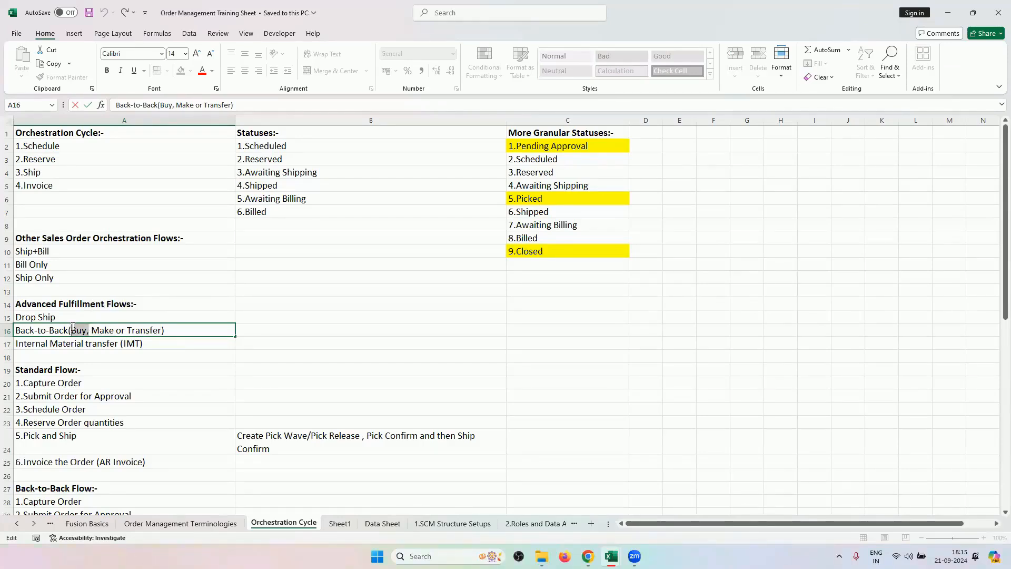
left_click(74, 327)
left_click_drag(160, 330, 71, 330)
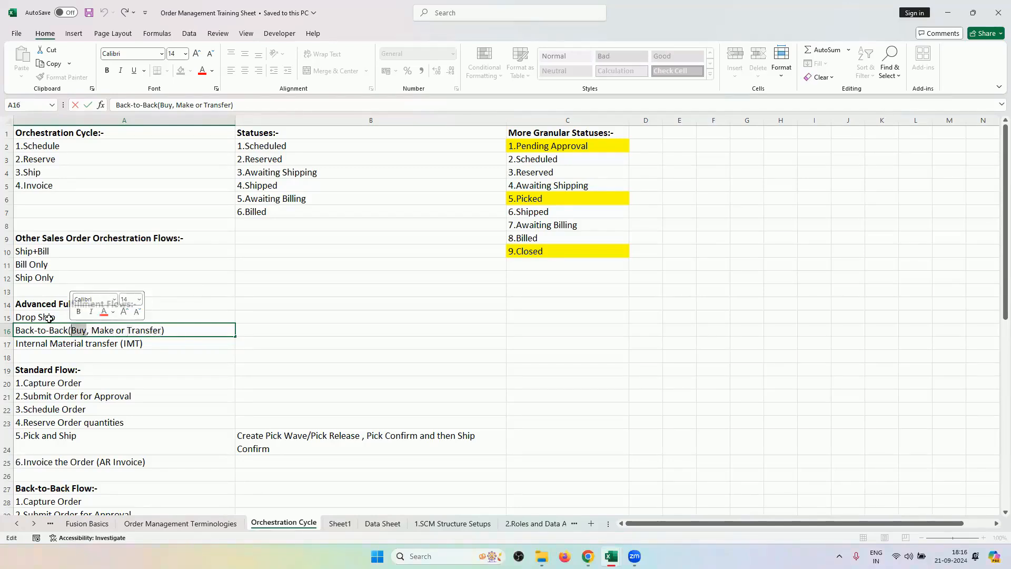
left_click(51, 319)
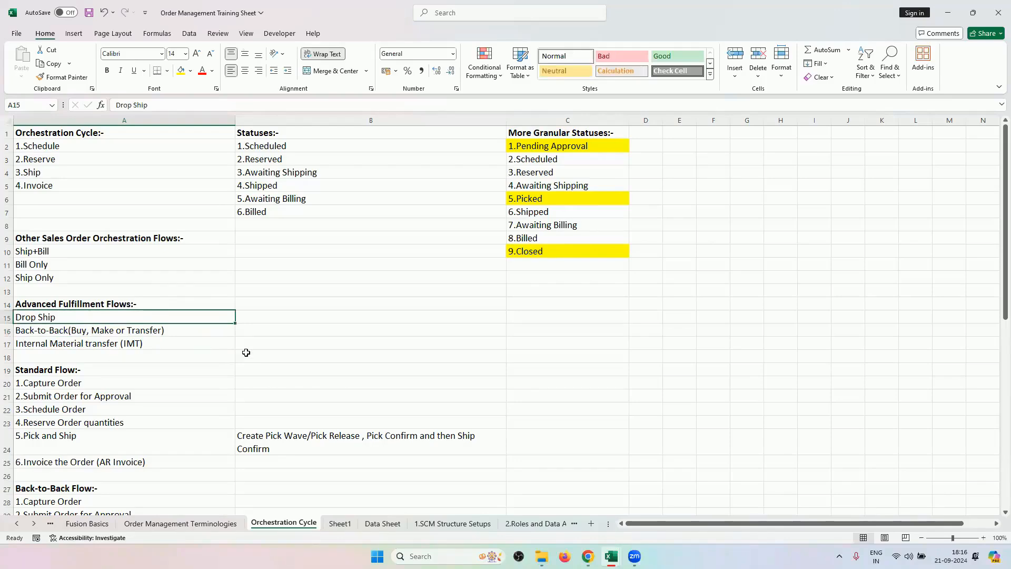
mouse_move(588, 556)
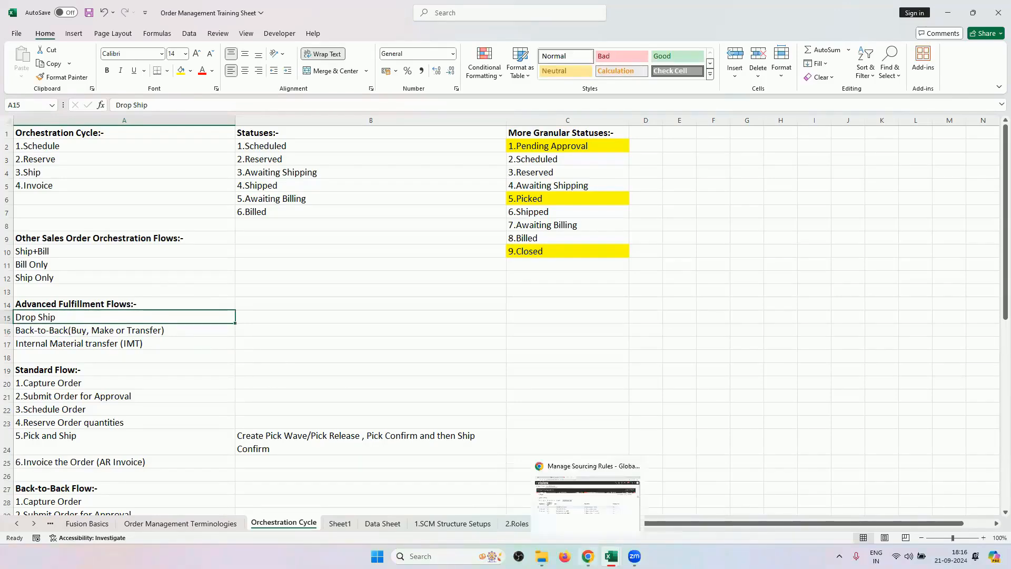
left_click(587, 498)
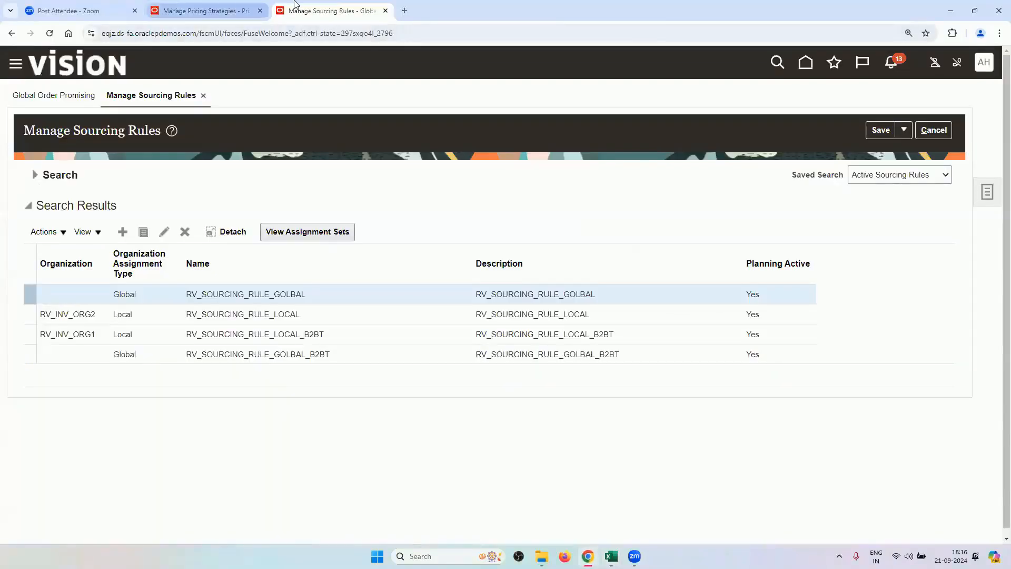
Return home, open Order Management, and start a new sales order under RV_BUSINESS_UNIT.
left_click(171, 5)
left_click(805, 62)
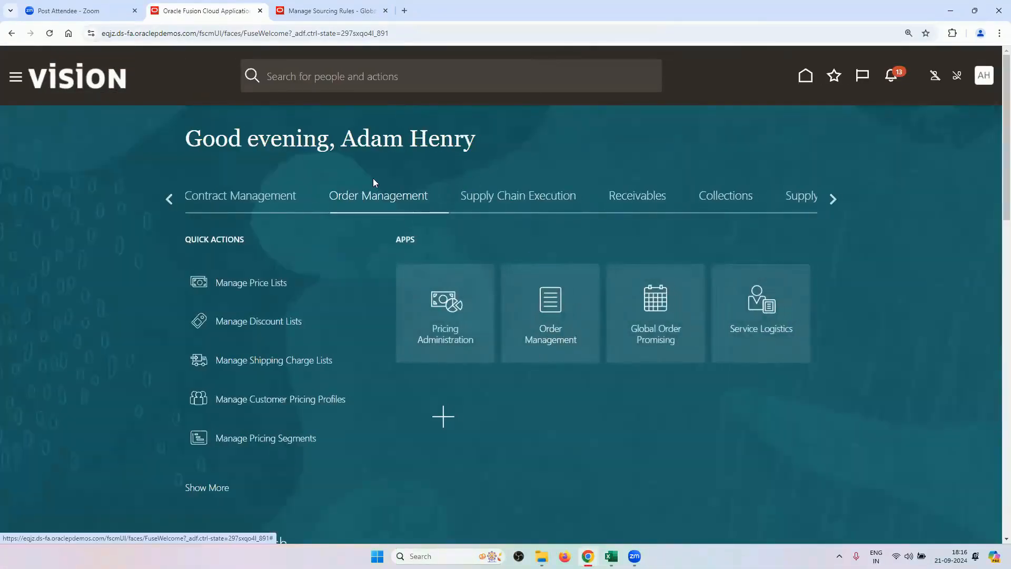
left_click(566, 324)
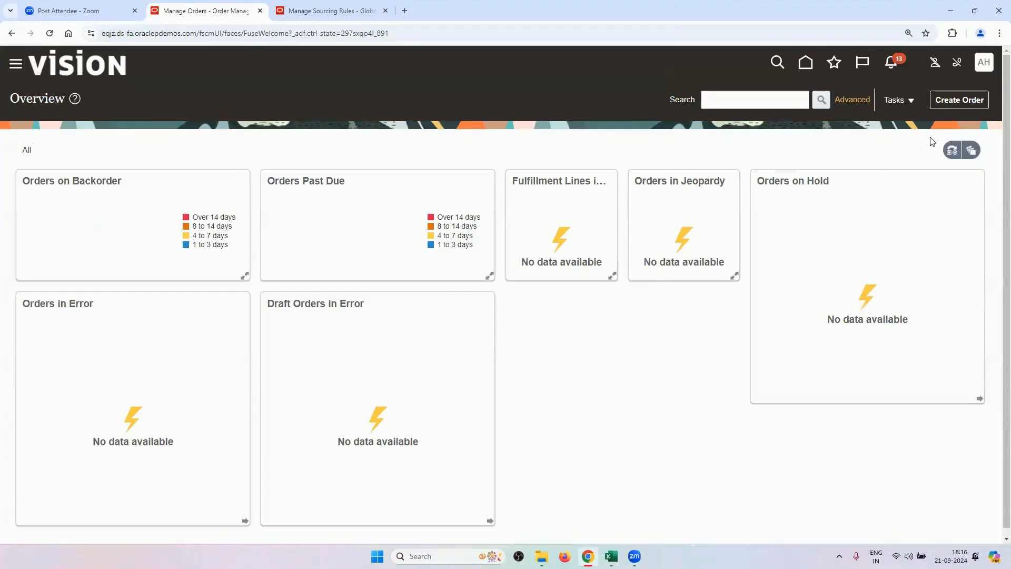
left_click(942, 105)
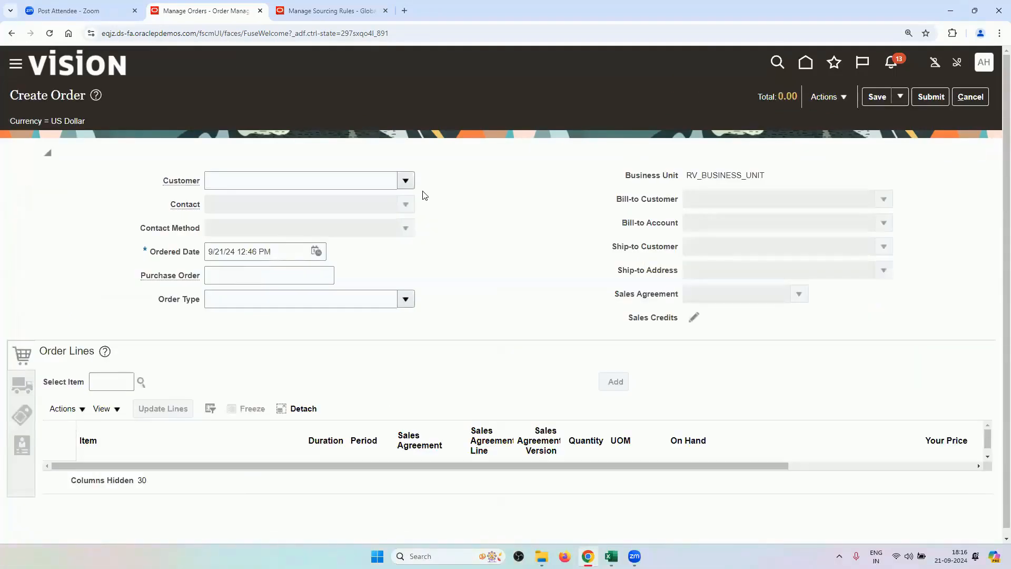
Set the order's customer to RV2_CUSTOMER and its order type to RV_ORDER_TYPE.
left_click(342, 176)
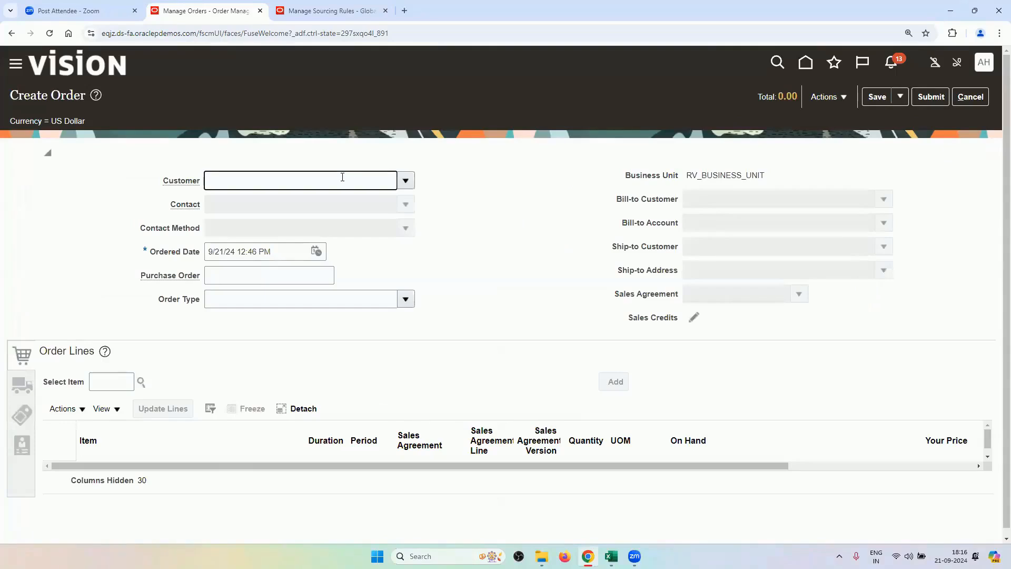
type("RV2")
key("Tab")
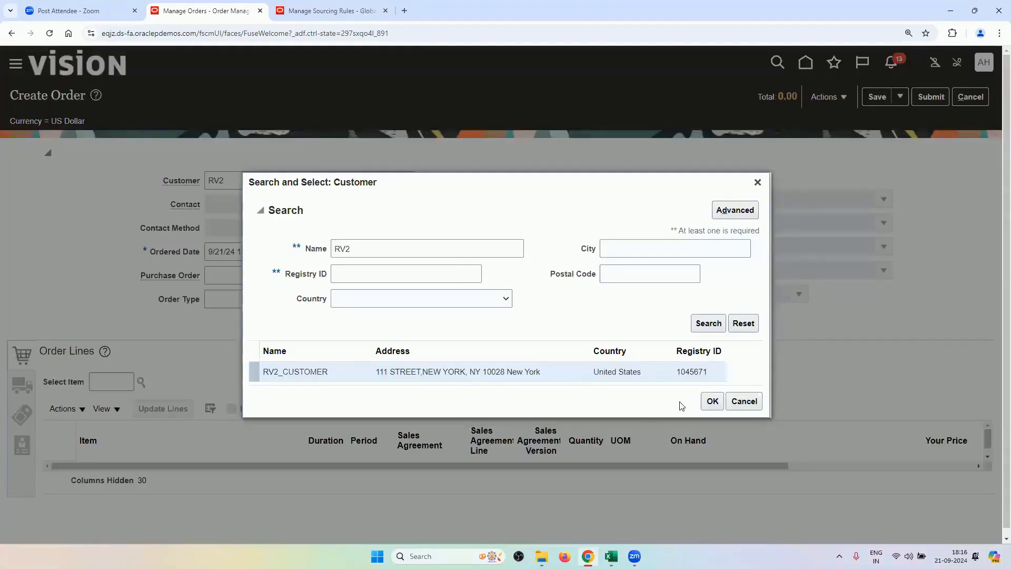
left_click(711, 401)
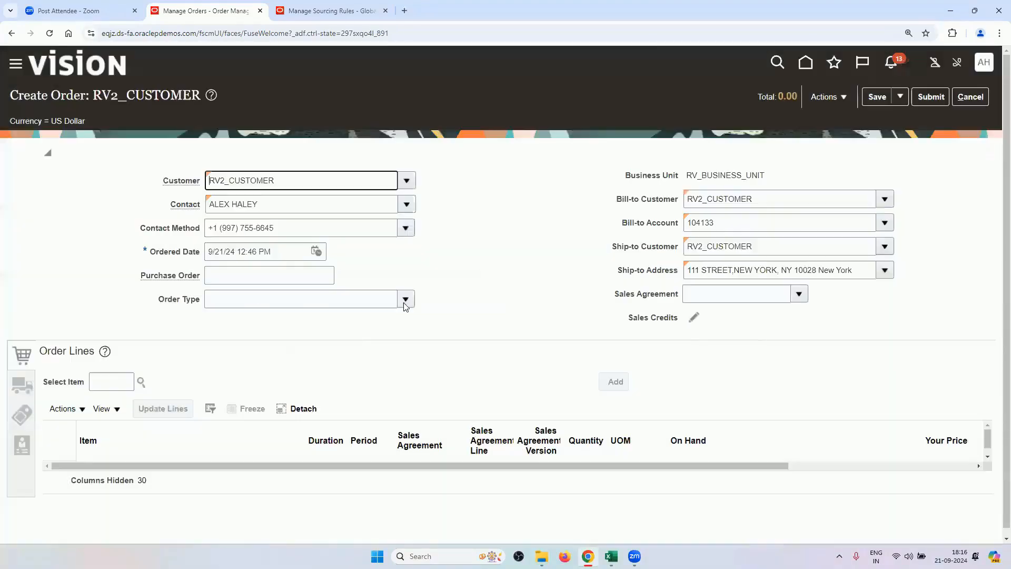
left_click(405, 301)
left_click(339, 341)
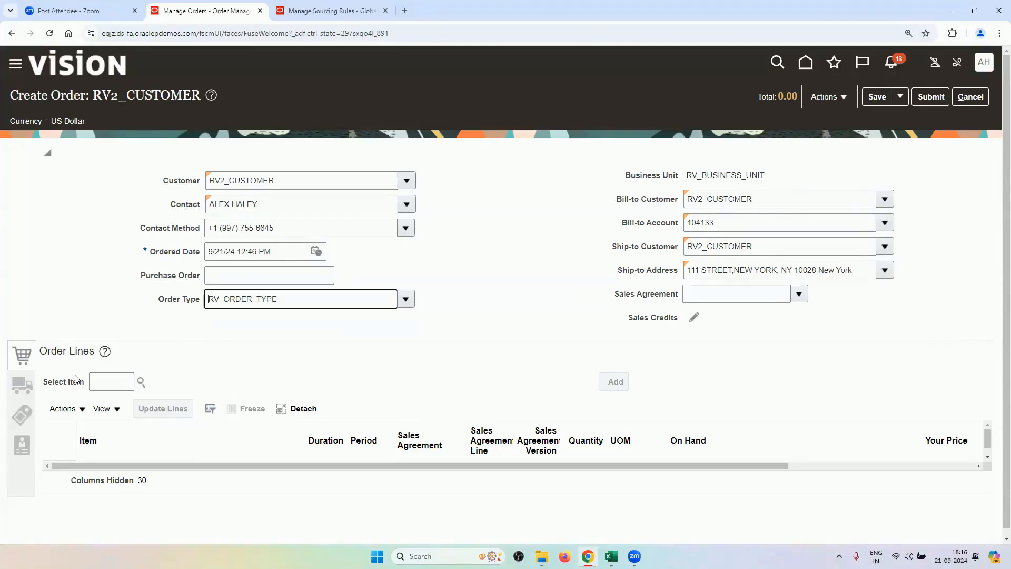
left_click(105, 382)
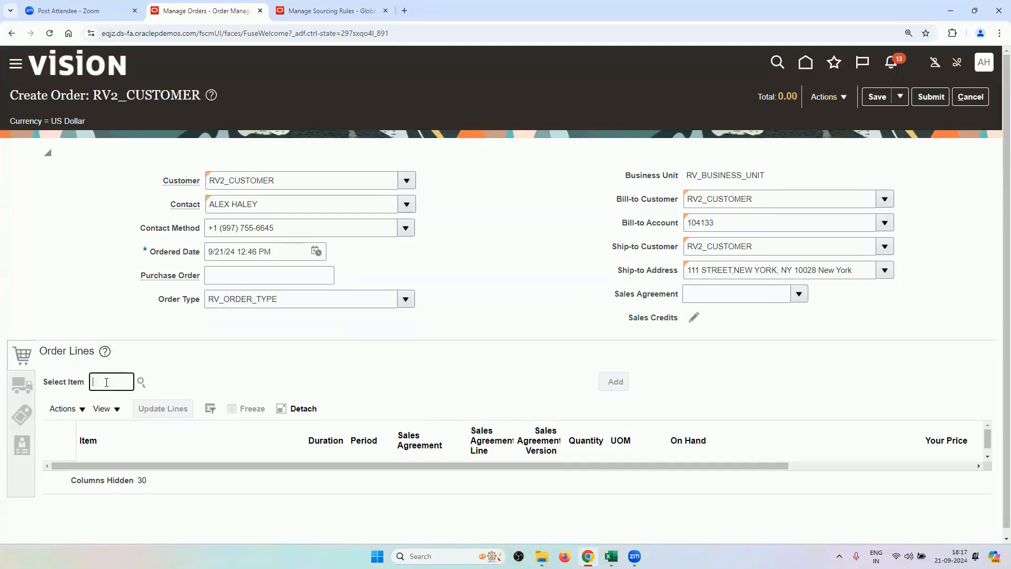
Find RV_SMARTPHONE_B2BT in an RV item search and add it as a line, quantity 1 at 300.
type("RV")
key("Return")
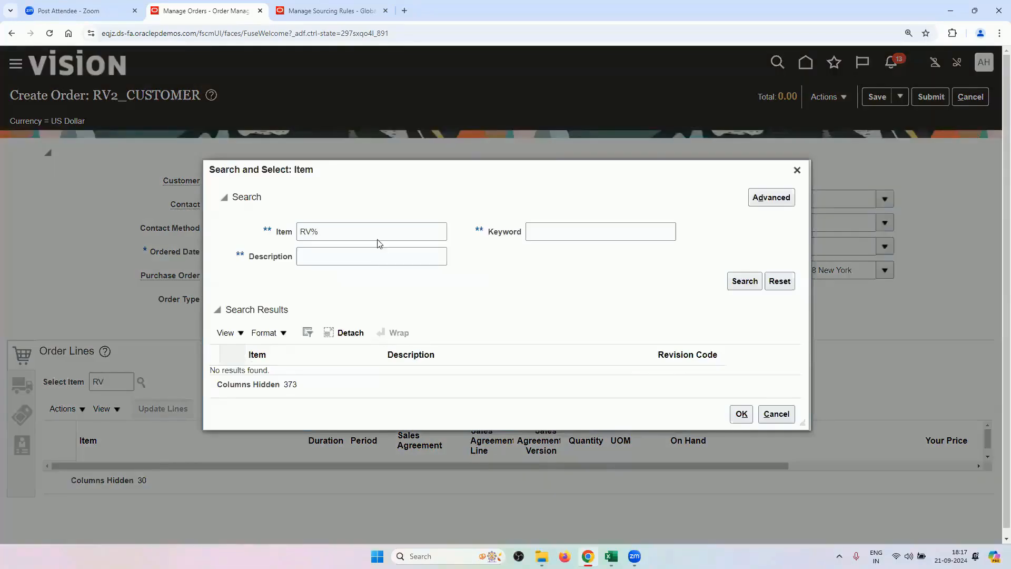
left_click(377, 237)
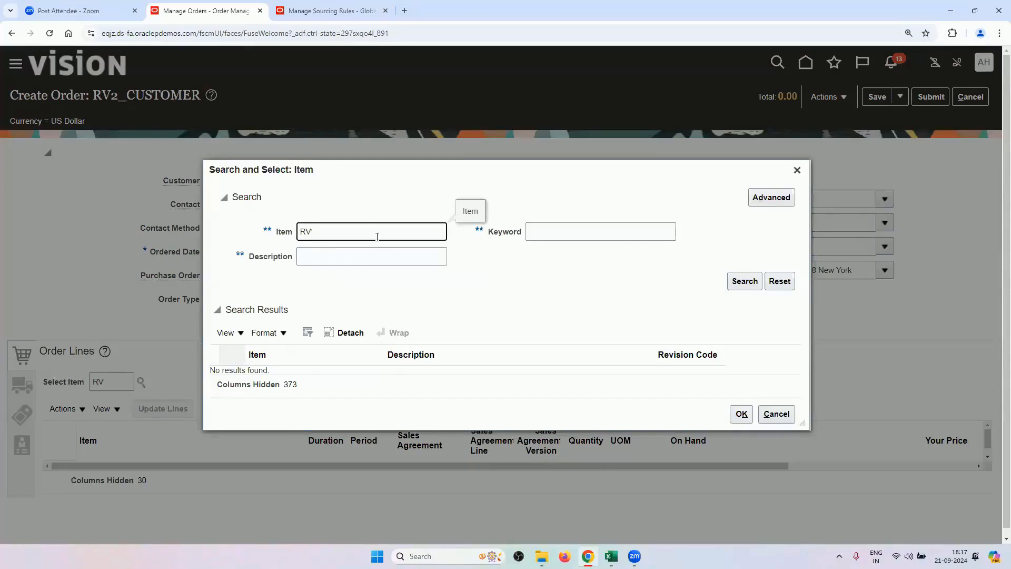
key("Return")
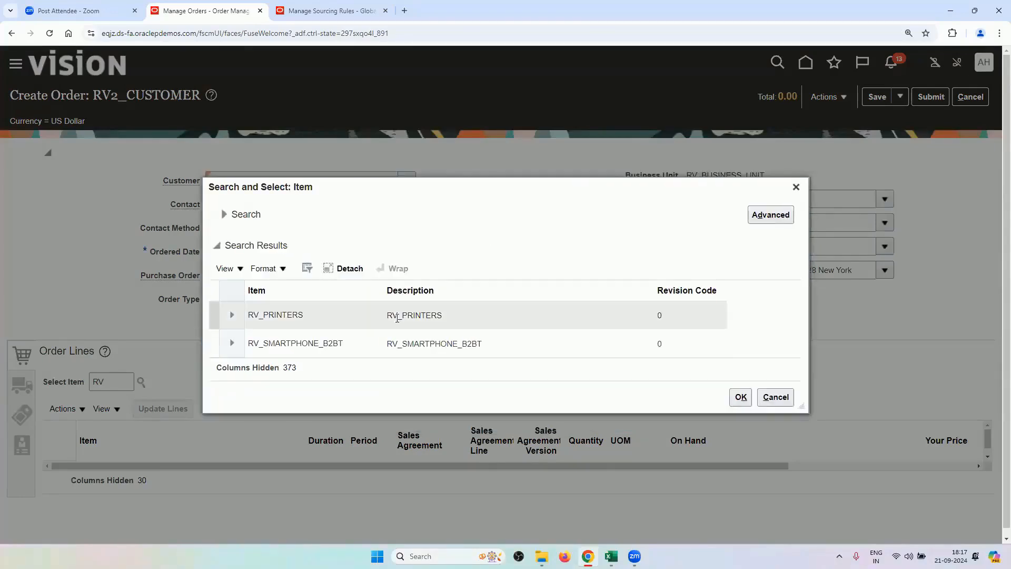
left_click(362, 343)
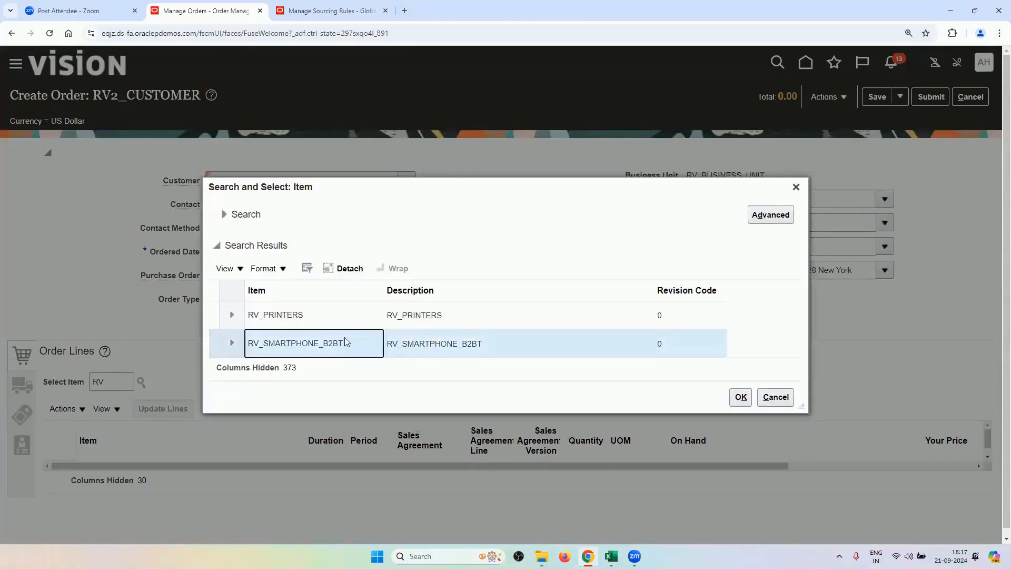
left_click(738, 399)
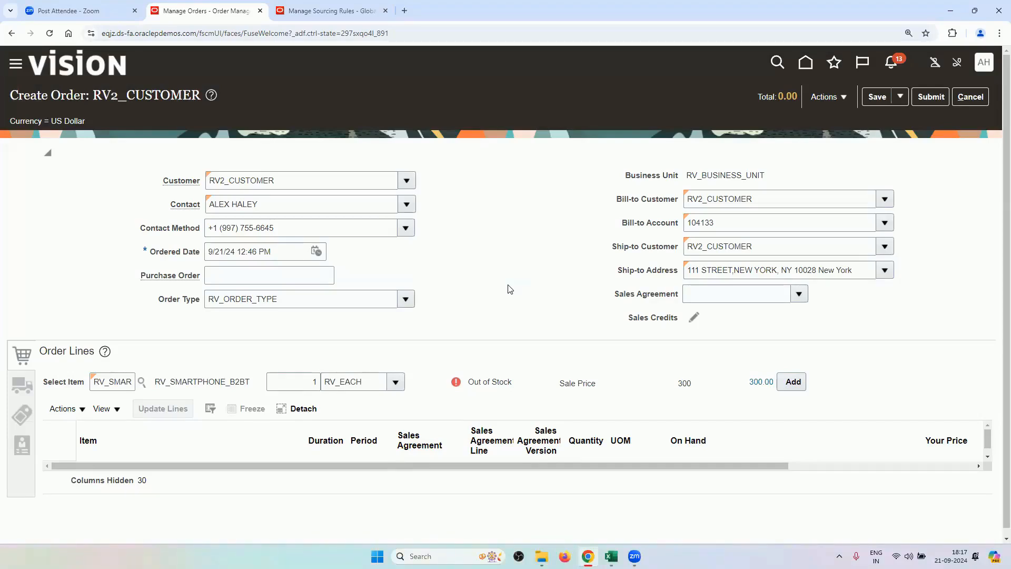
left_click_drag(468, 378, 514, 387)
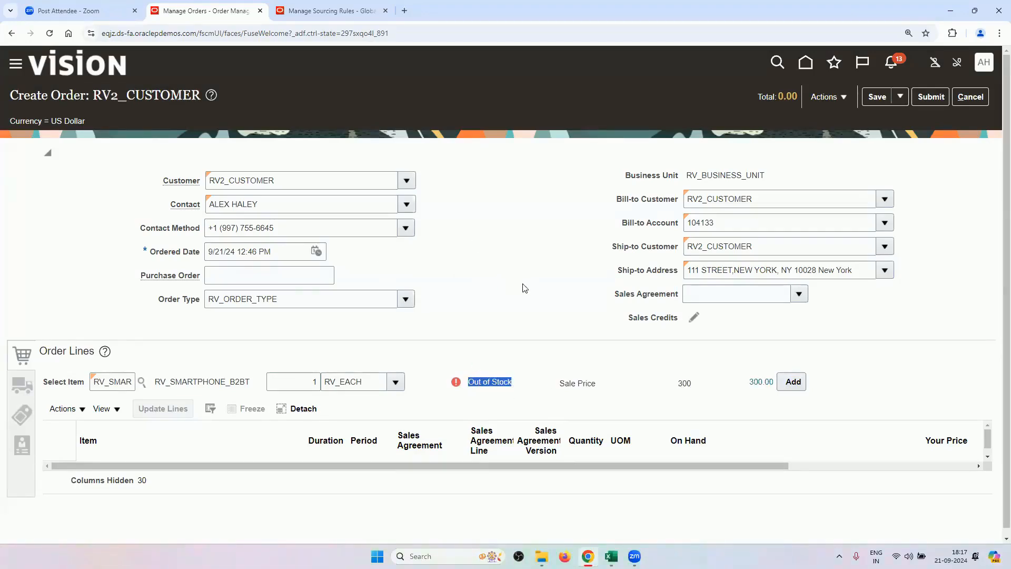
left_click(791, 382)
scroll(541, 321, "down", 1)
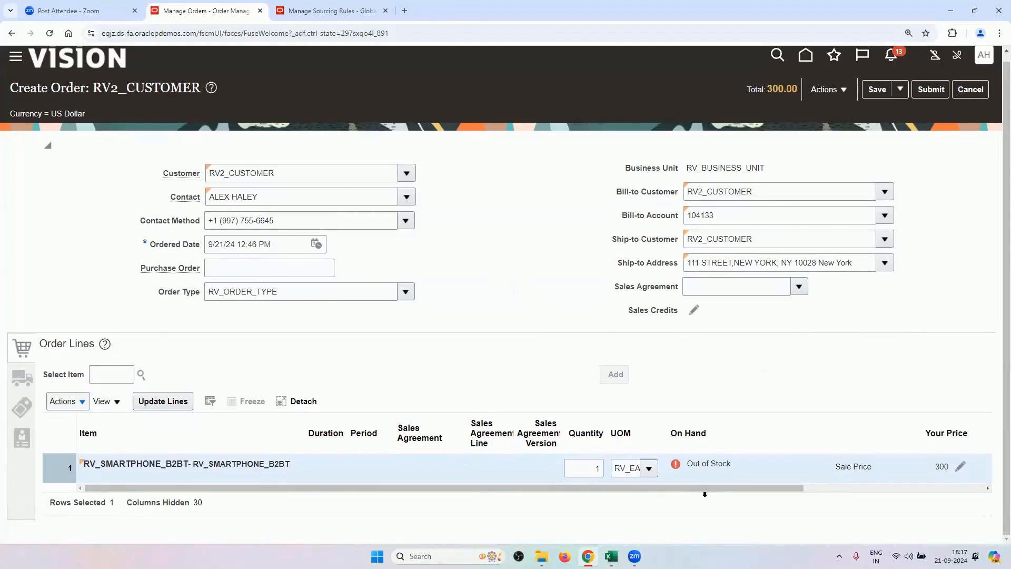
Review the price breakdown for the RV_SMARTPHONE_B2BT order line.
left_click_drag(705, 488, 896, 512)
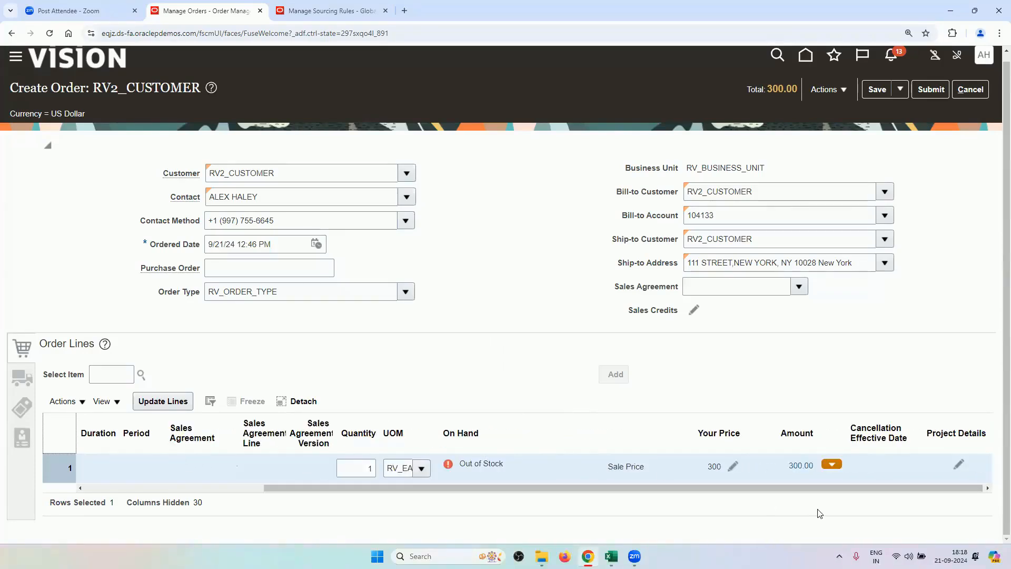
left_click(800, 467)
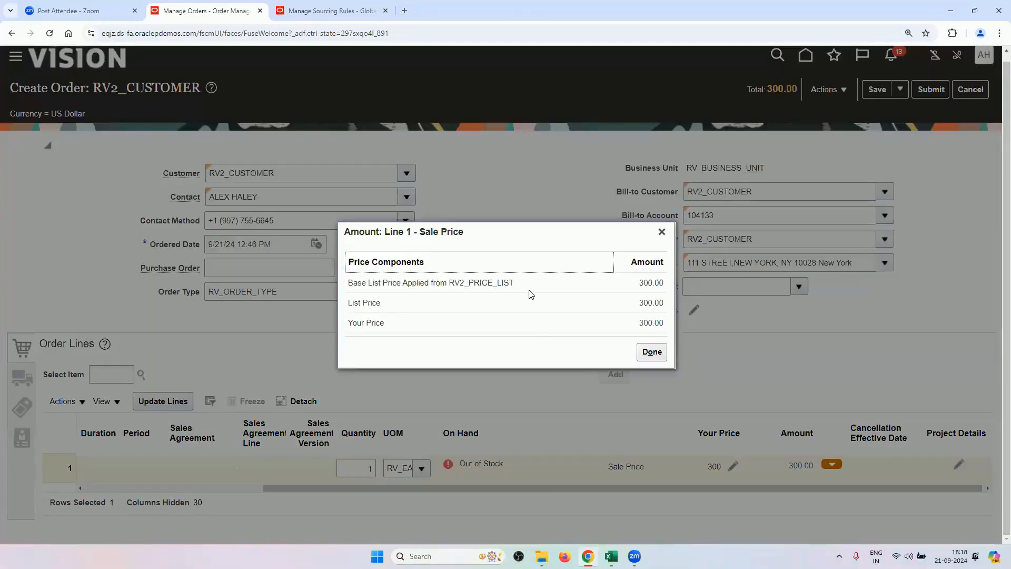
left_click(661, 232)
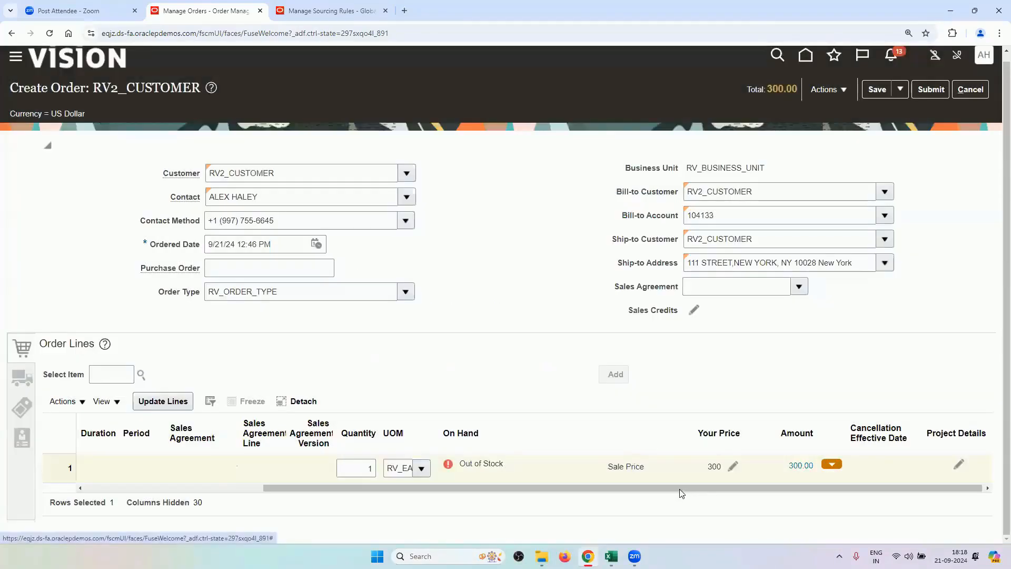
left_click_drag(683, 489, 463, 489)
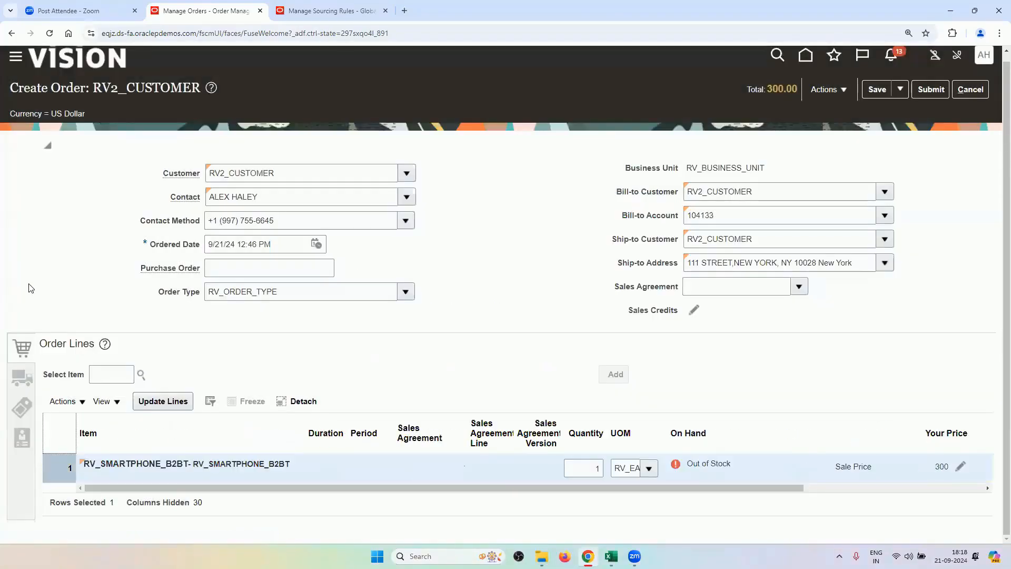
Set requested date 9/22/24 and FOB RV_DESTINATION in shipment details, then view supply details.
left_click(18, 373)
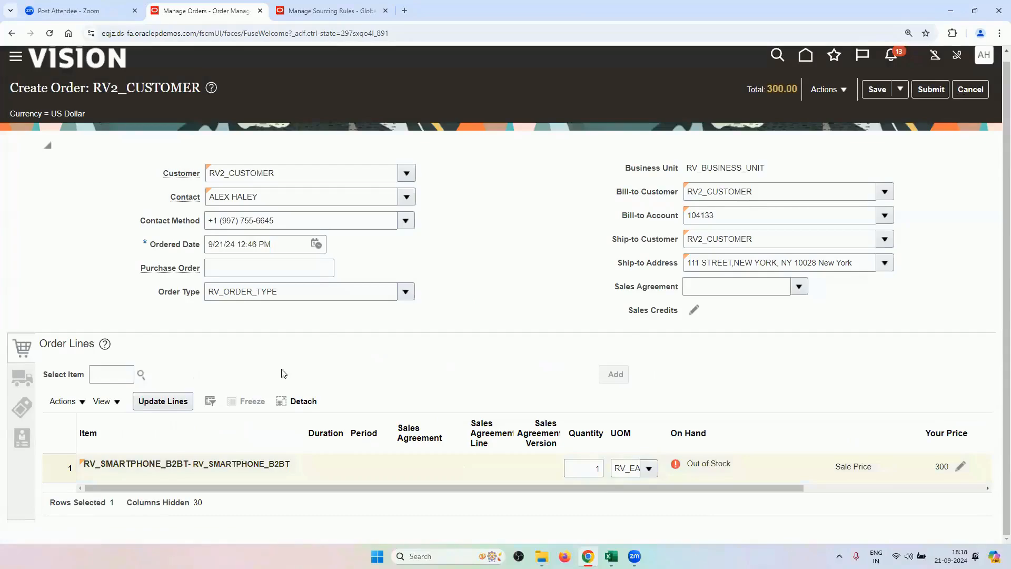
scroll(474, 392, "down", 2)
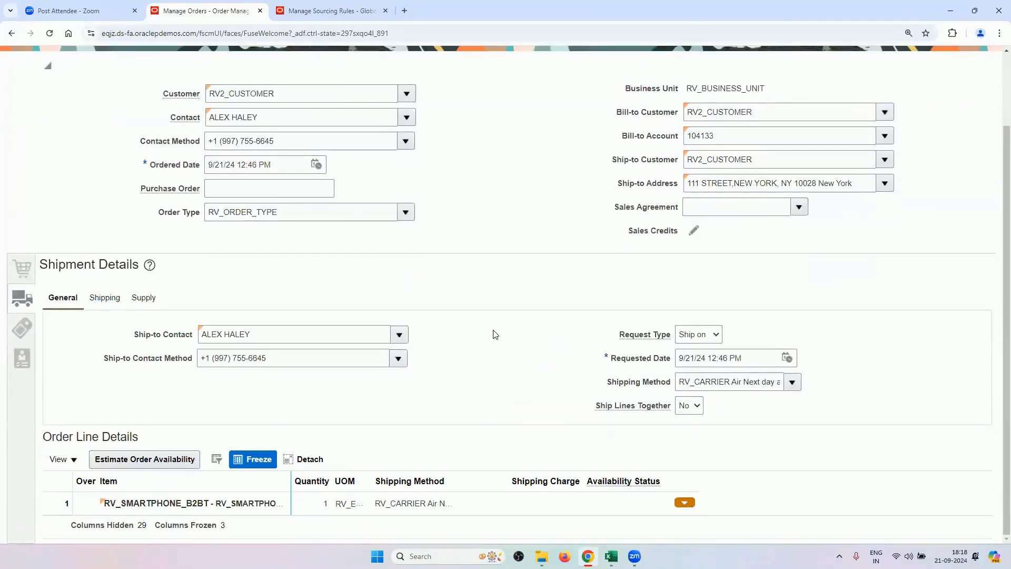
left_click(787, 357)
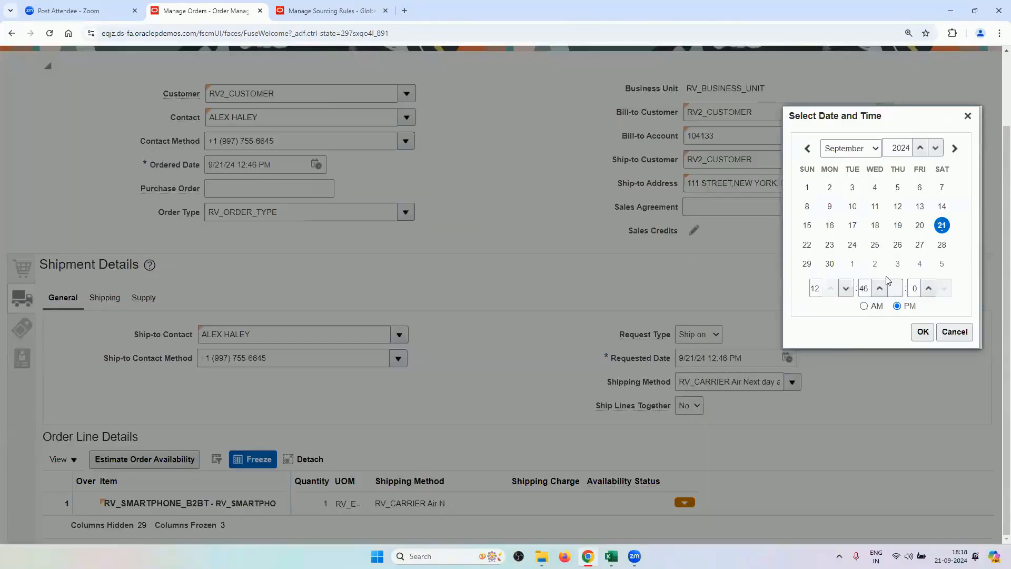
left_click(806, 245)
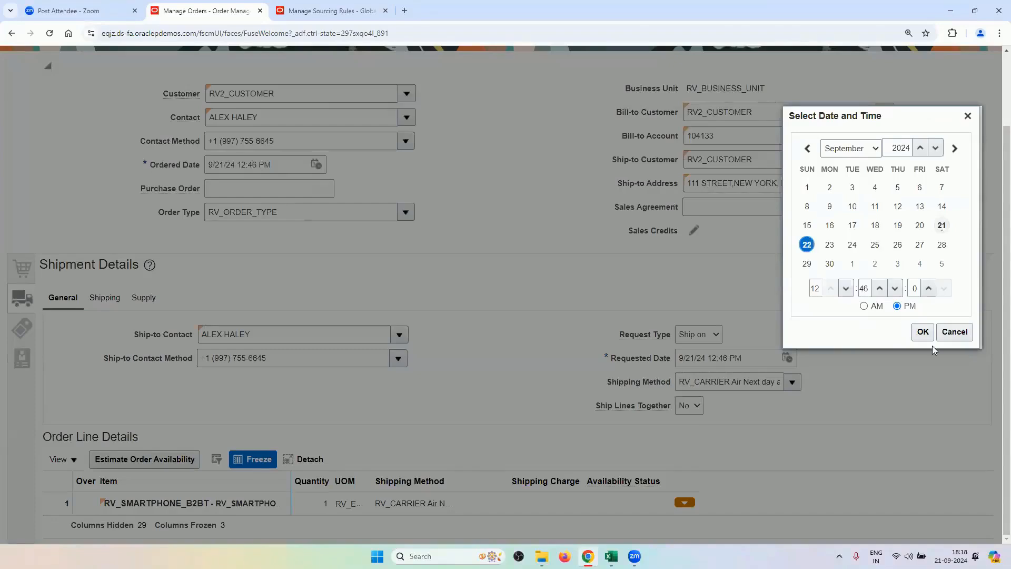
left_click(921, 332)
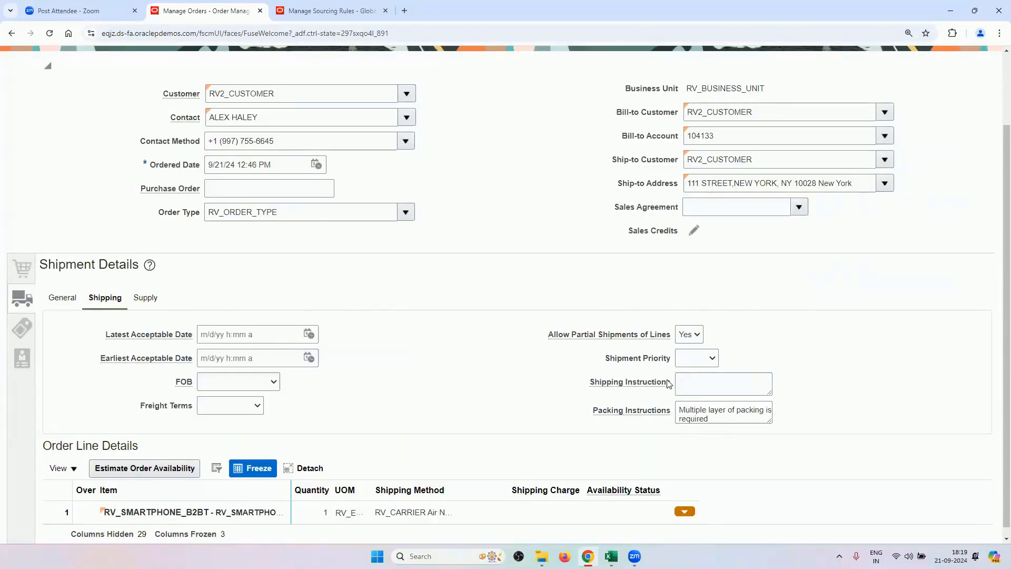
left_click(272, 383)
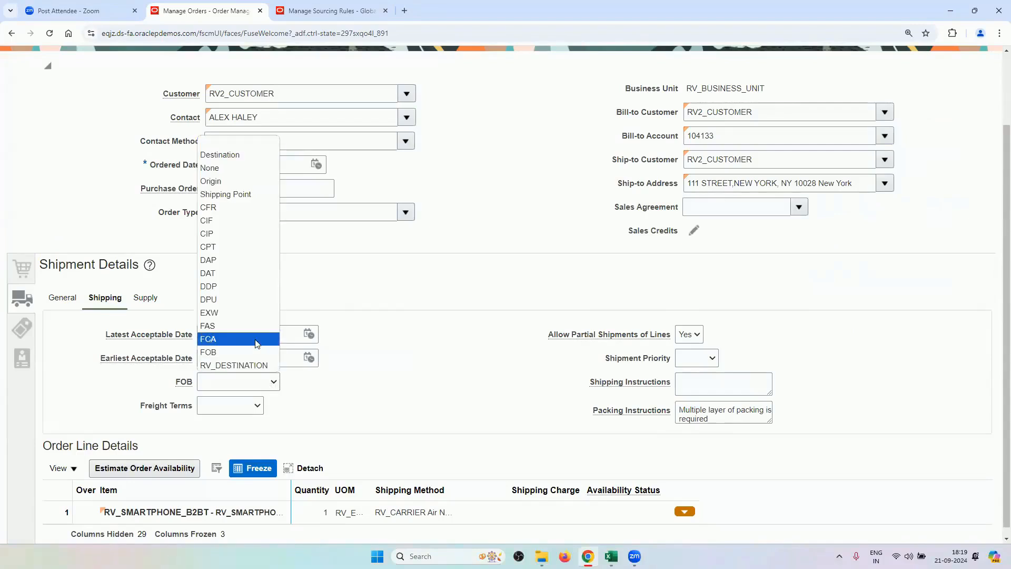
left_click(260, 366)
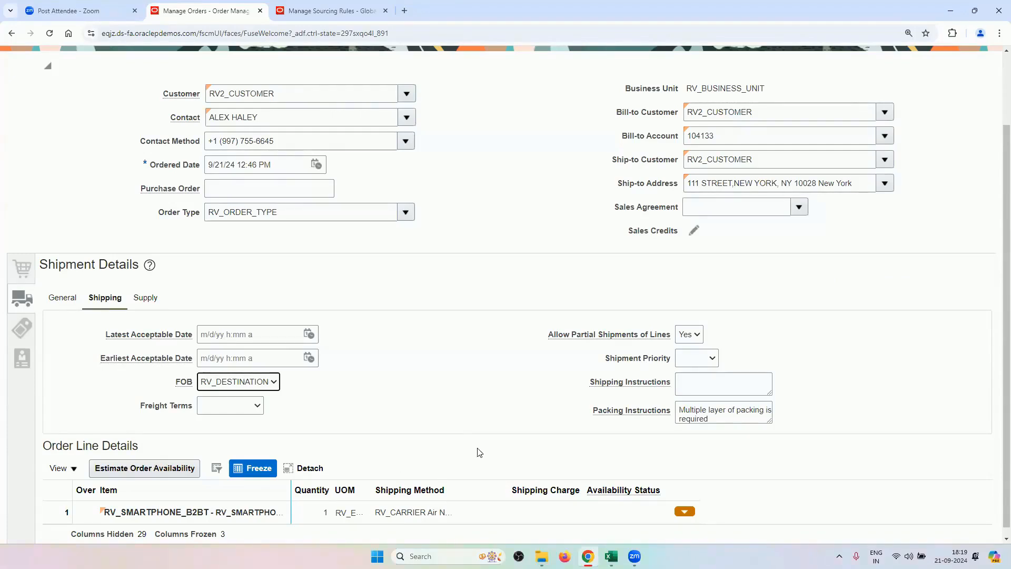
left_click(152, 300)
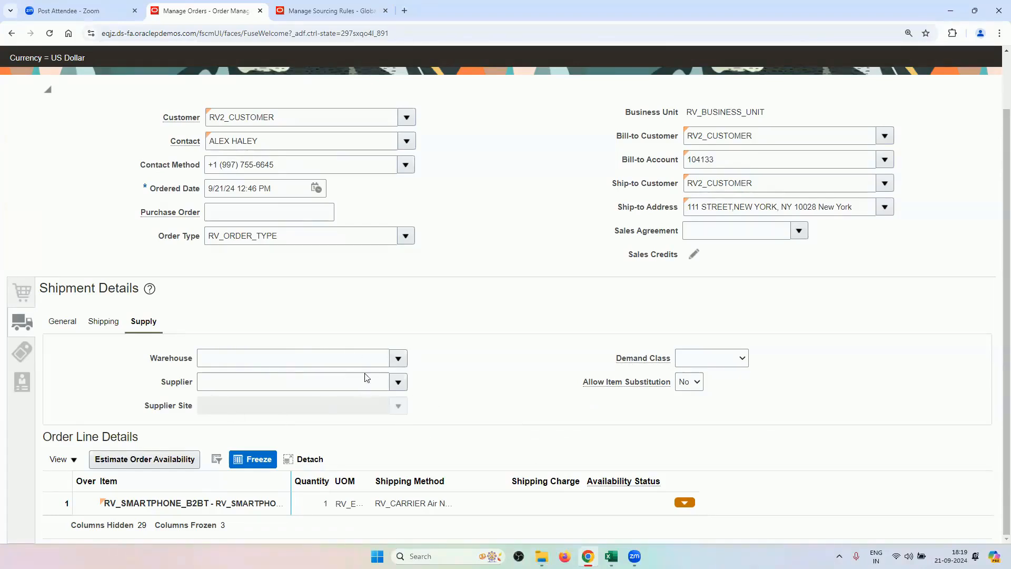
Choose the bill-to contact in billing details and submit the order.
left_click(22, 358)
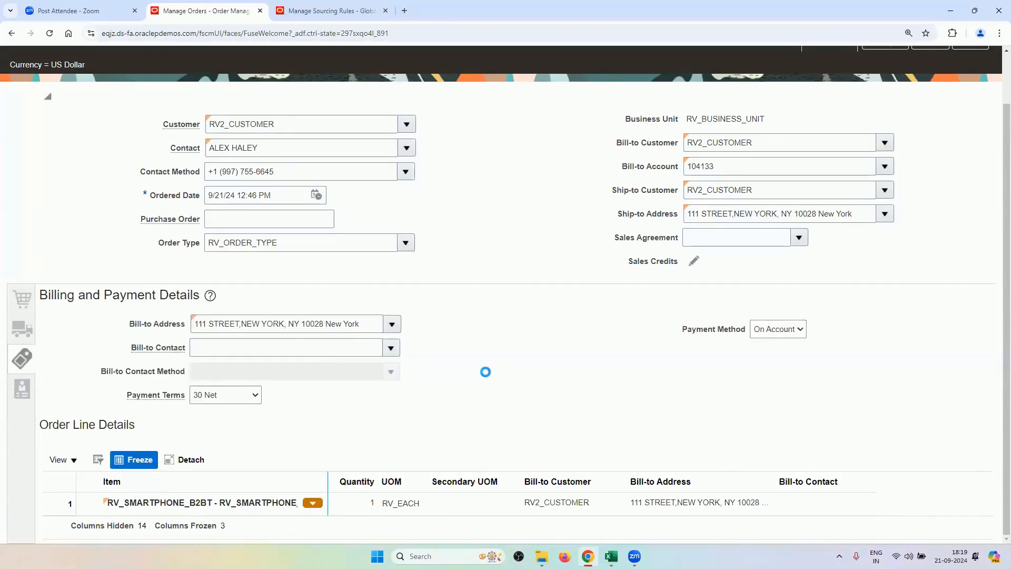
left_click(372, 369)
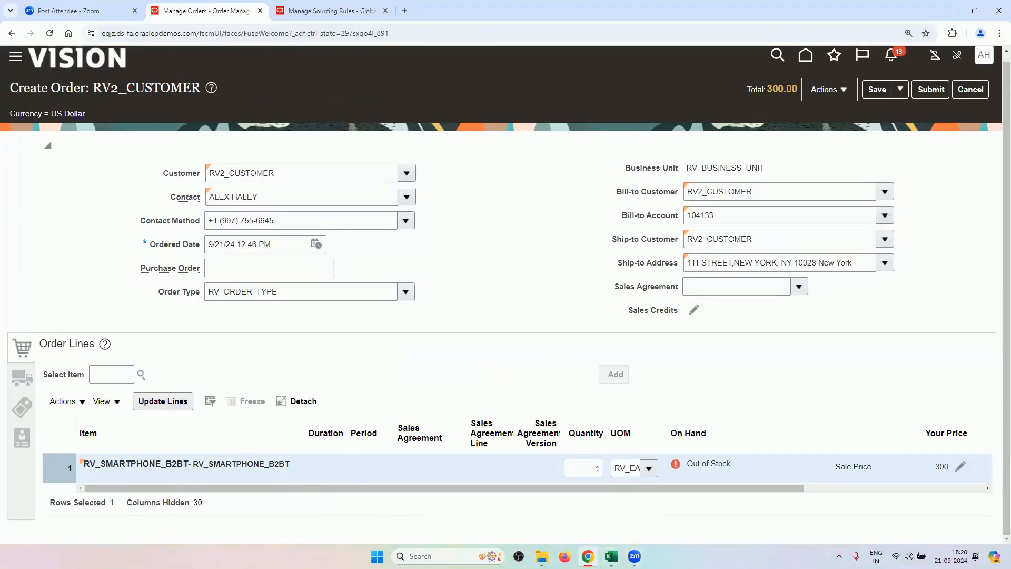
scroll(932, 356, "up", 1)
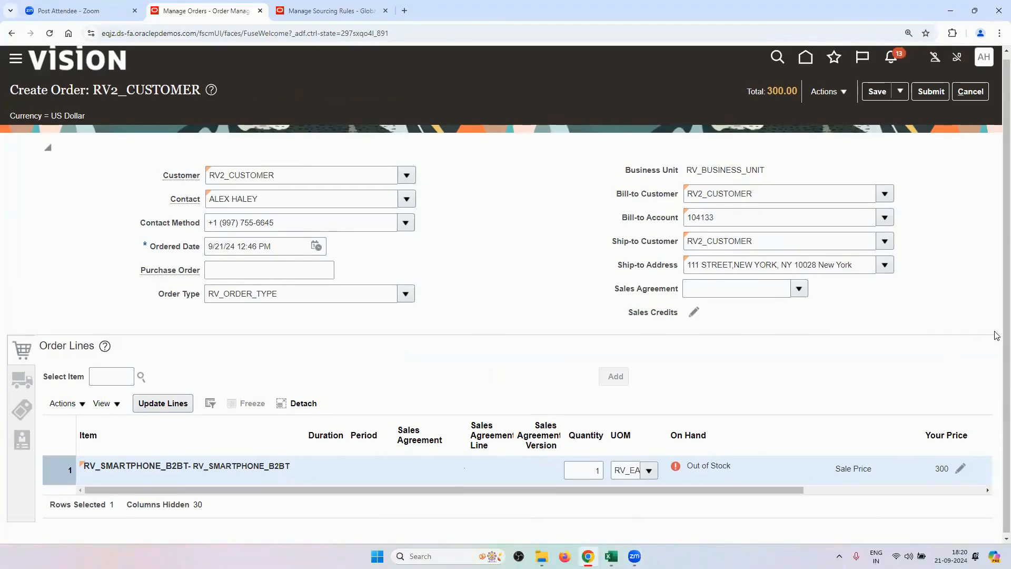
left_click(929, 97)
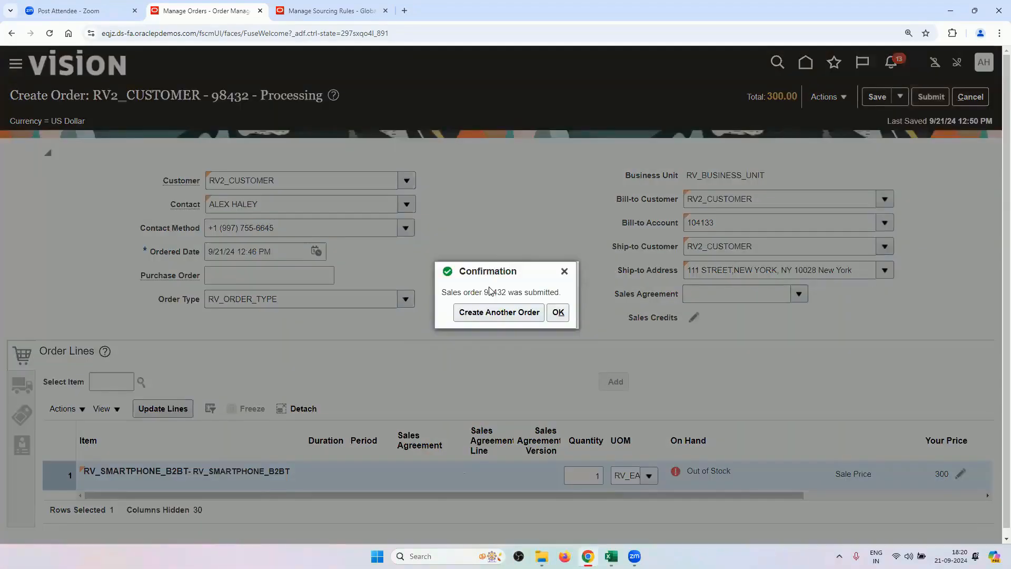
Copy the new sales order number from the confirmation dialog.
double_click(492, 291)
right_click(494, 291)
left_click(504, 300)
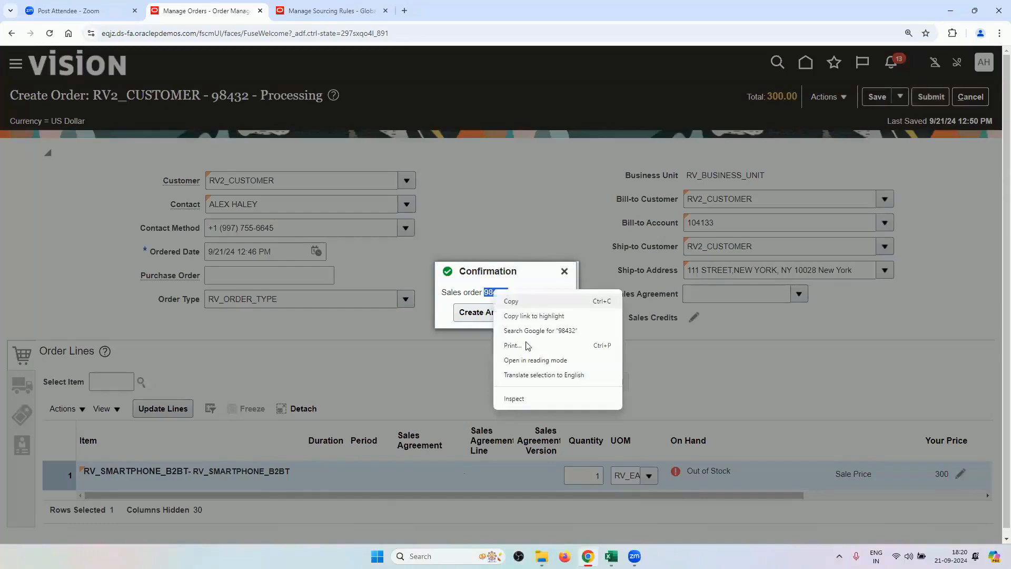
left_click(612, 554)
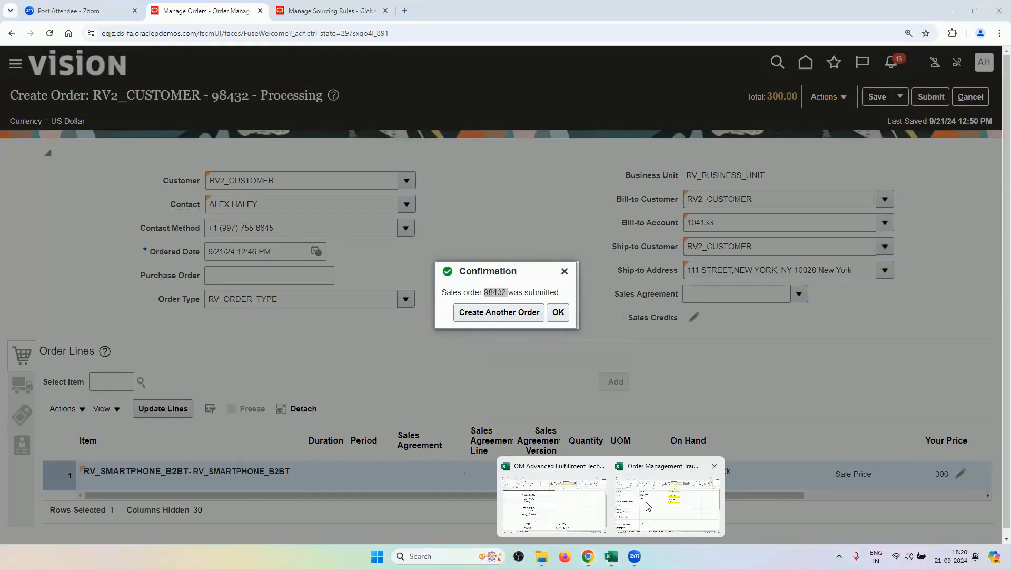
Paste the order number into cell A27 of the Excel training sheet, save, and return to Oracle.
left_click(619, 493)
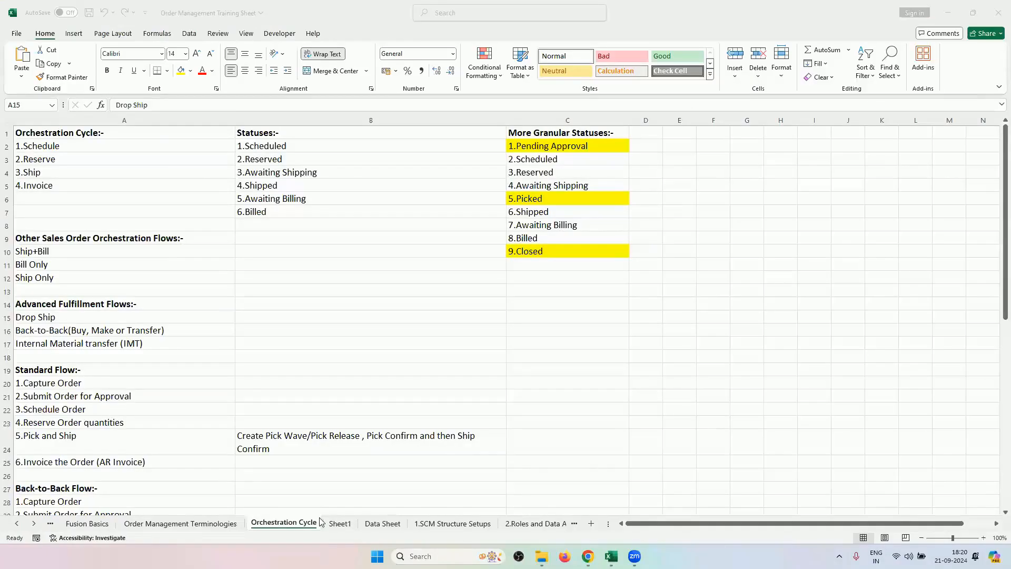
double_click(152, 406)
key("ctrl+v")
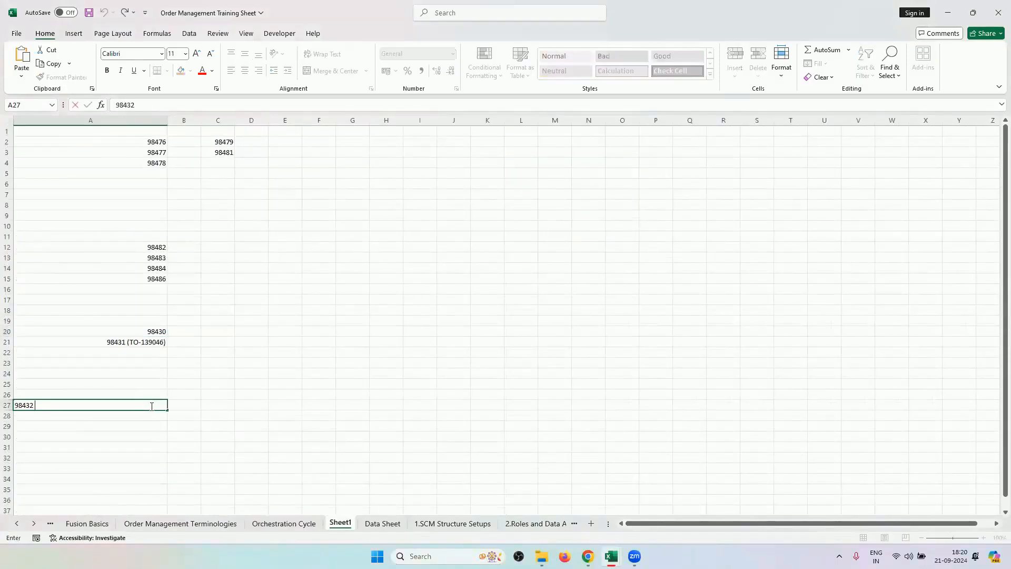
key("ctrl+s")
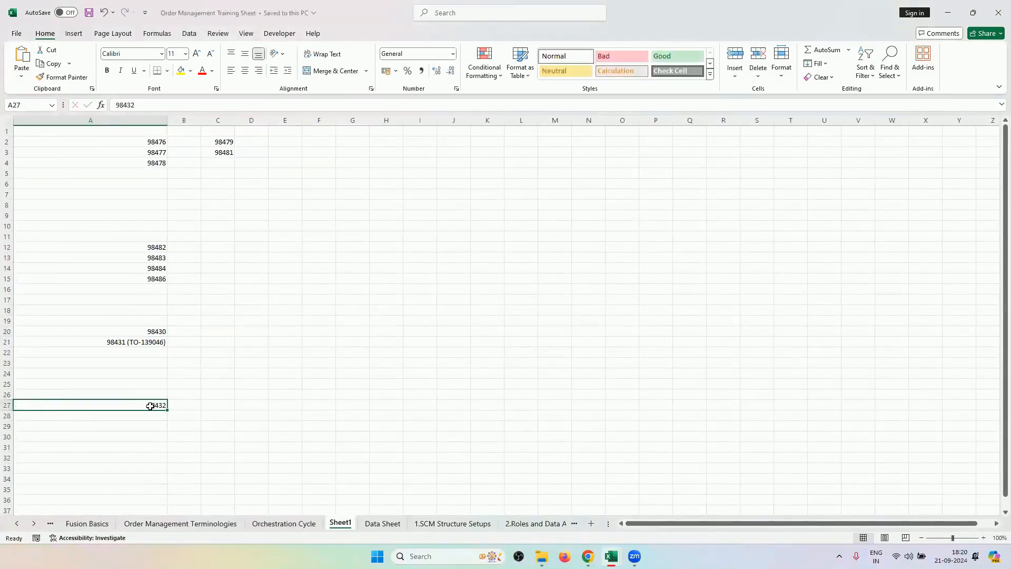
key("alt+Tab")
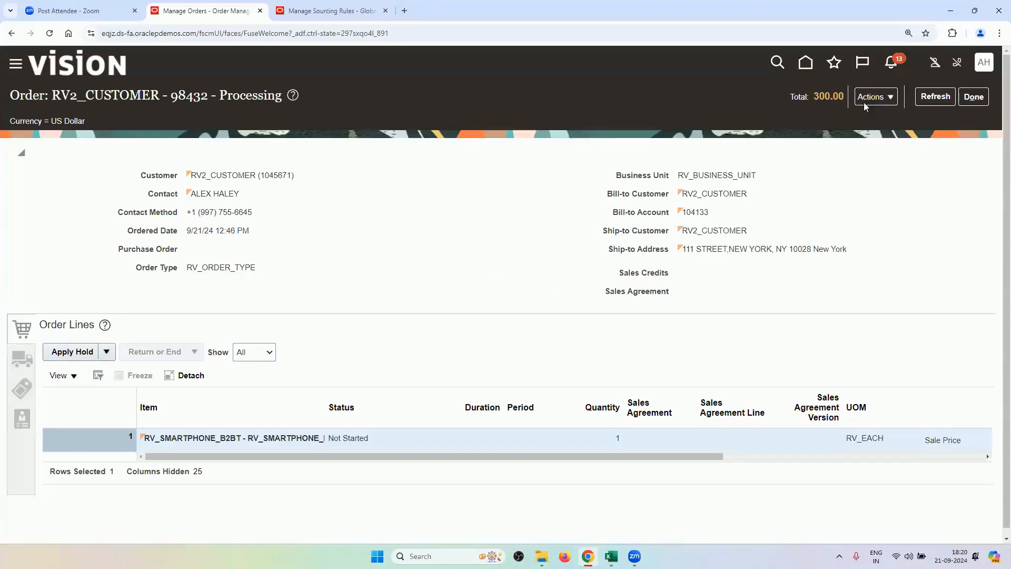
Switch the order to the fulfillment view and open the line's orchestration process.
left_click(866, 99)
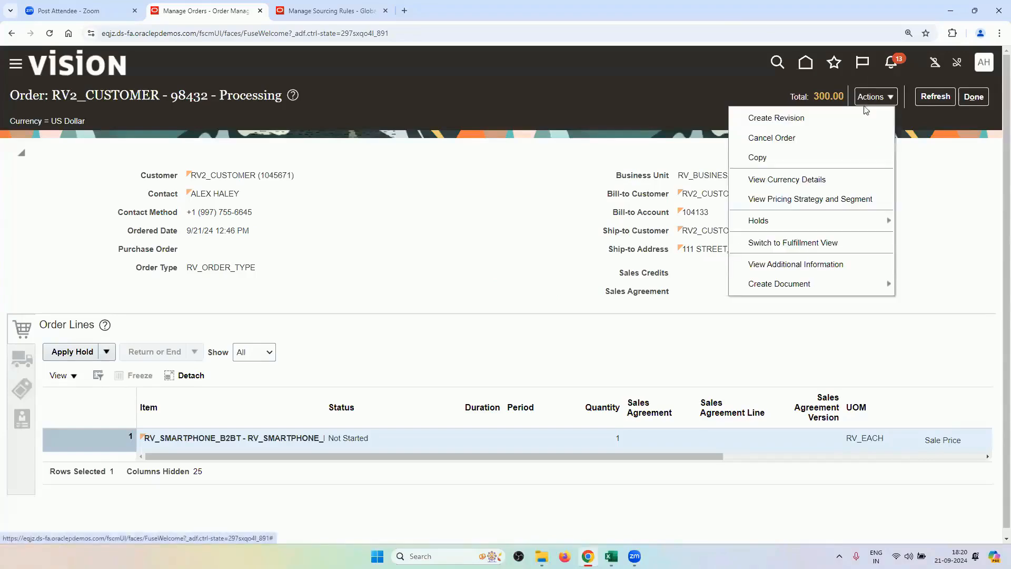
left_click(801, 243)
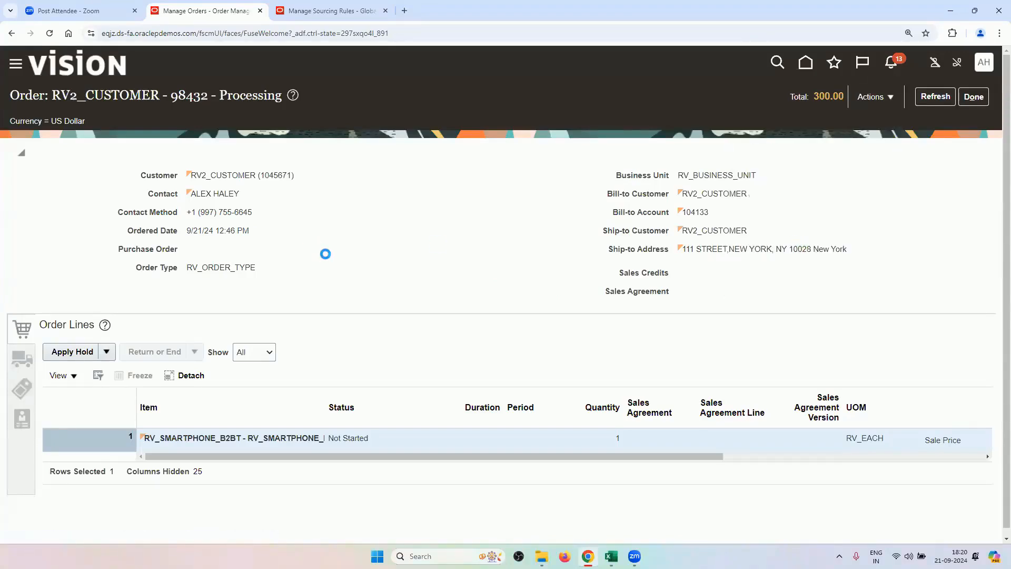
left_click_drag(489, 444, 565, 457)
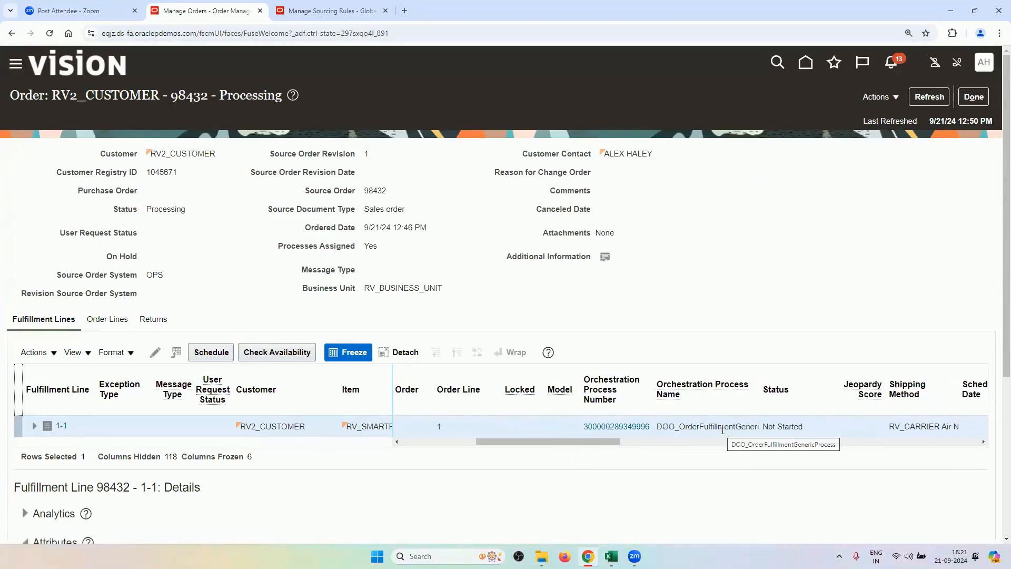
left_click(637, 429)
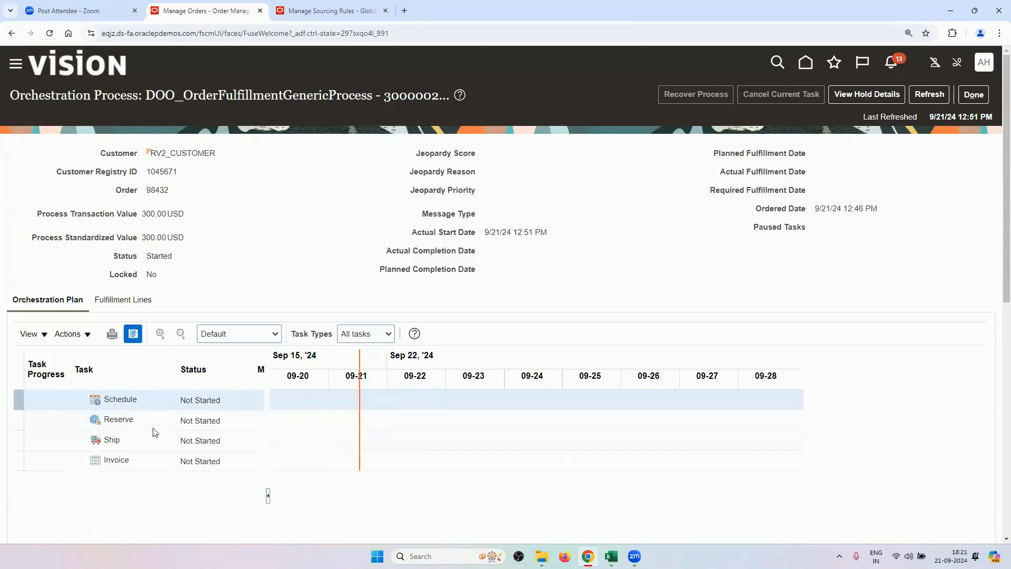
Keep refreshing the orchestration process until its status reads Awaiting Shipping.
left_click(930, 98)
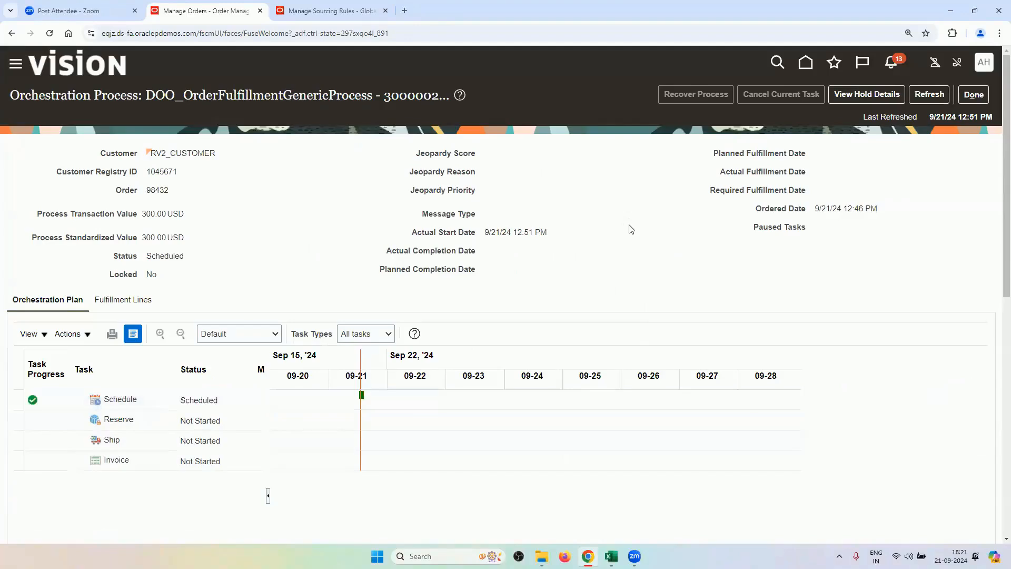
left_click(932, 98)
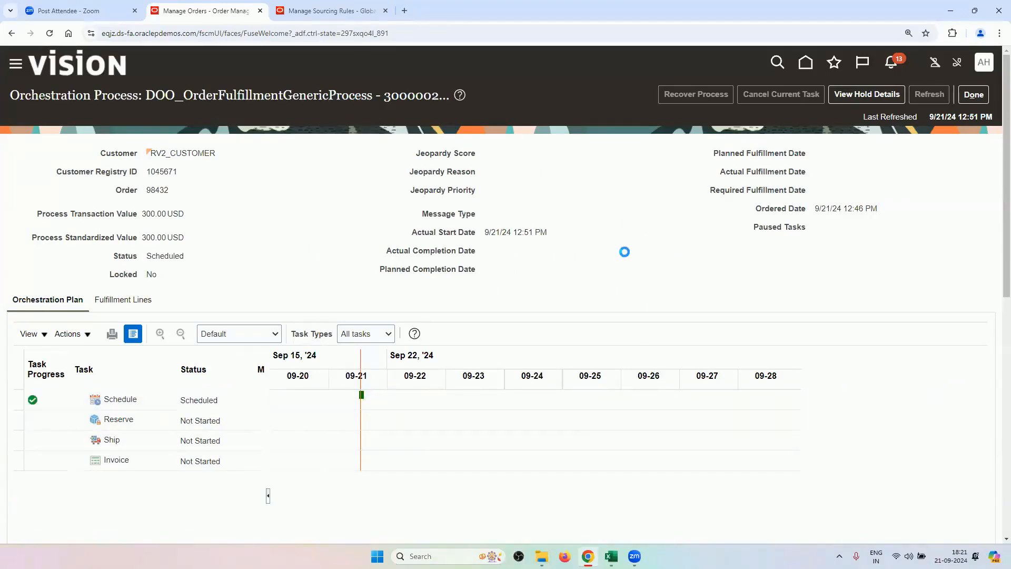
left_click(929, 94)
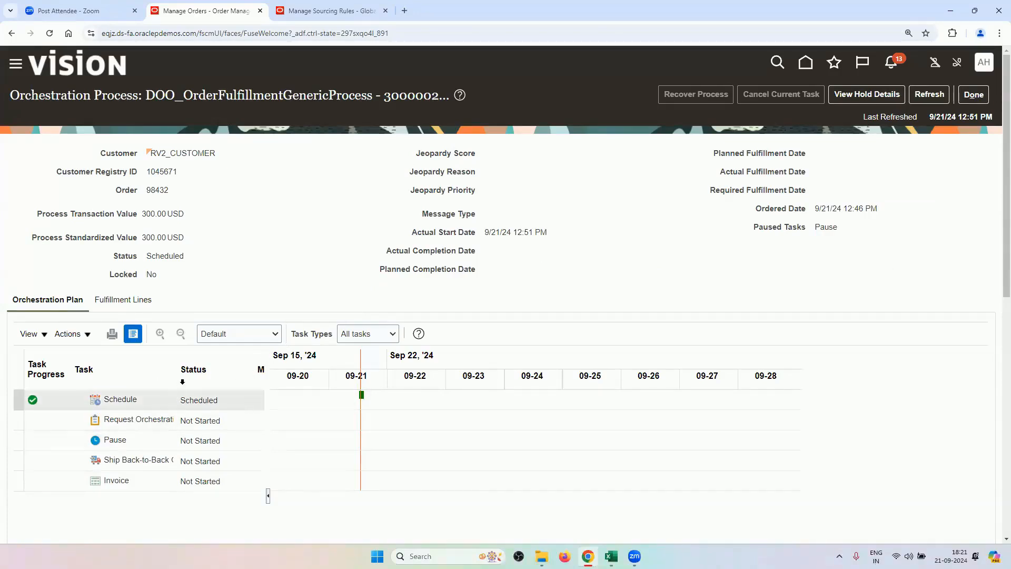
mouse_move(177, 385)
left_mouse_down()
mouse_move(242, 404)
mouse_move(185, 367)
left_mouse_up()
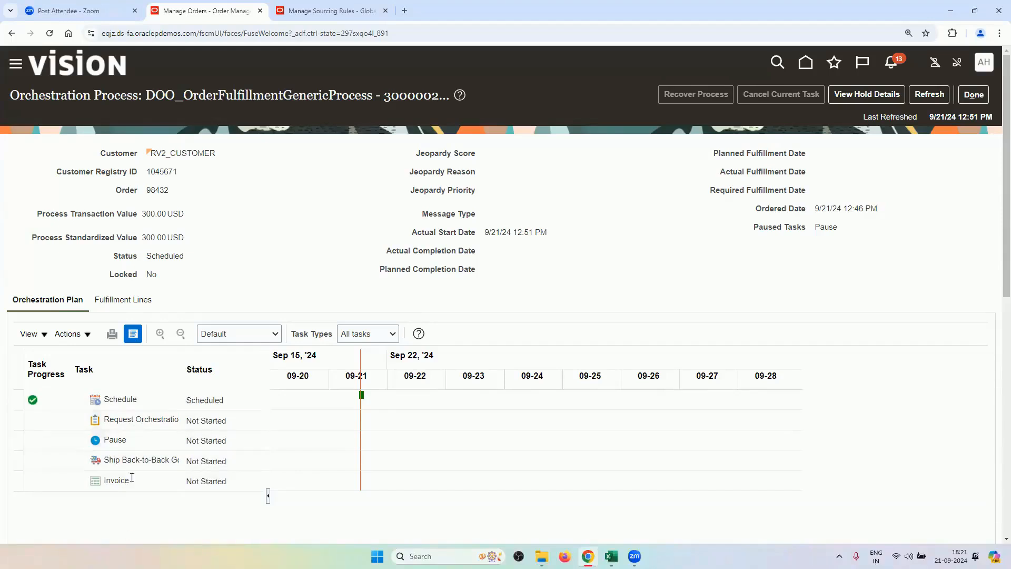
left_click(925, 97)
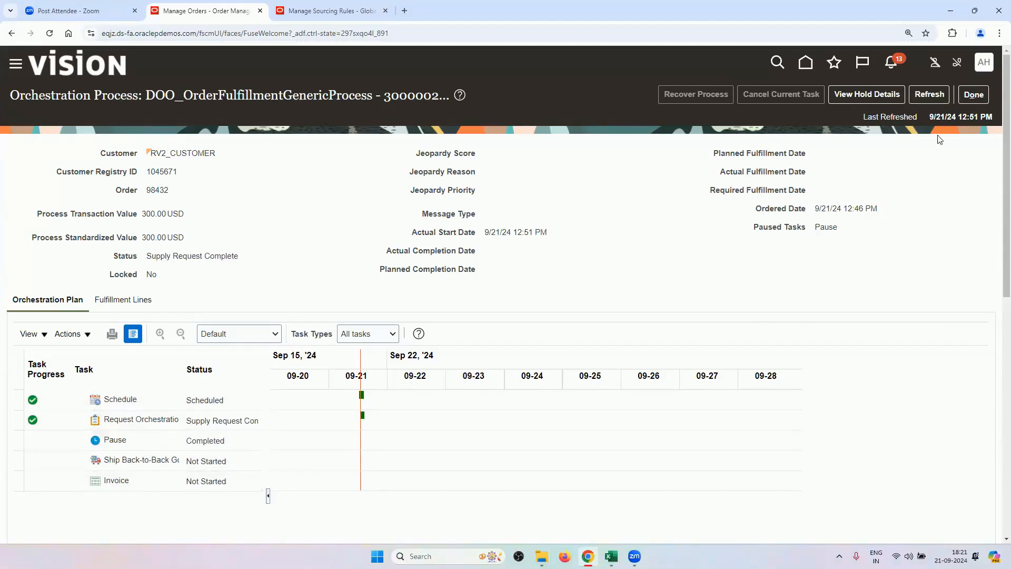
left_click(938, 101)
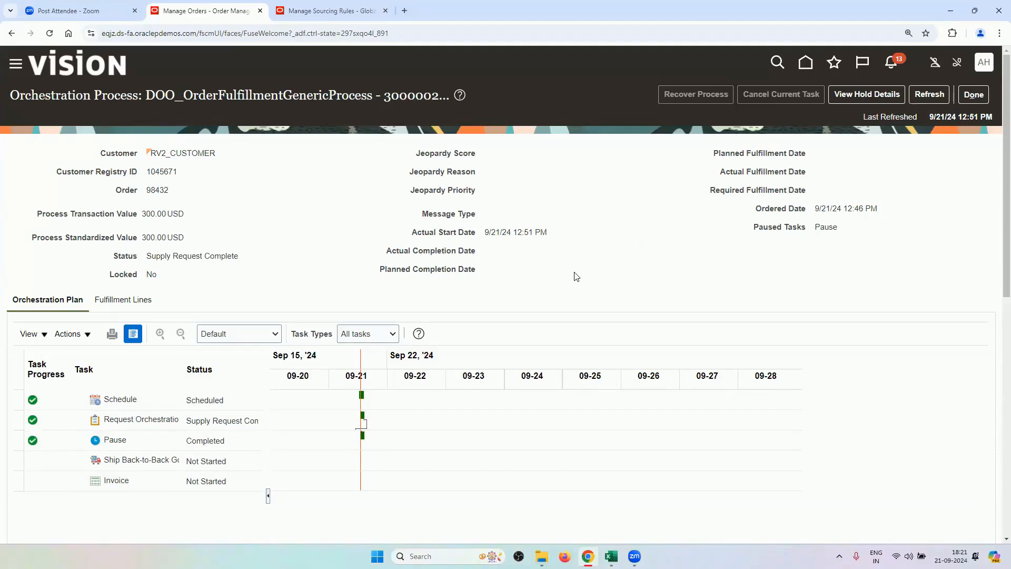
left_click(927, 96)
left_click(927, 96)
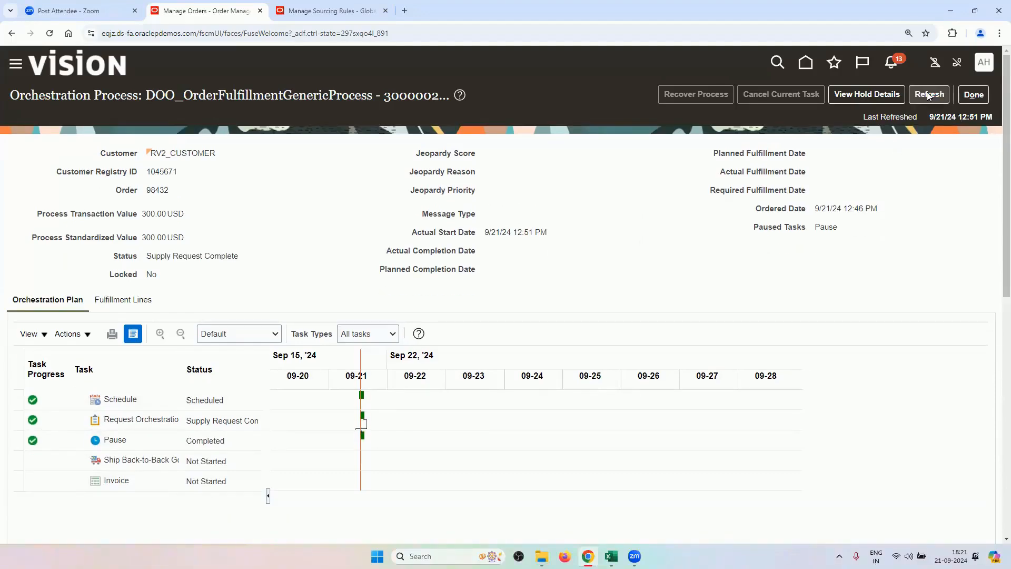
left_click(927, 96)
left_click(928, 96)
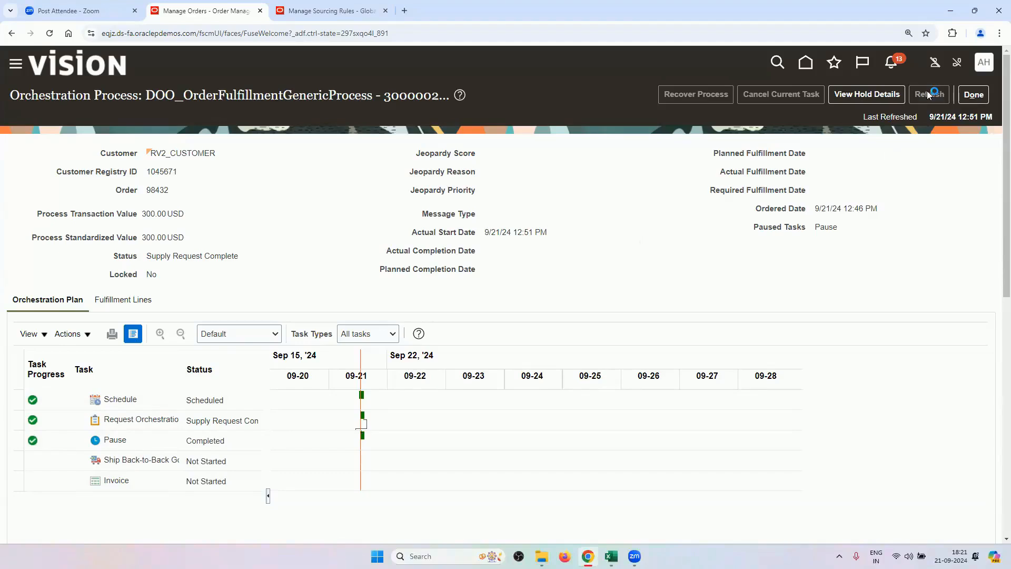
left_click(928, 96)
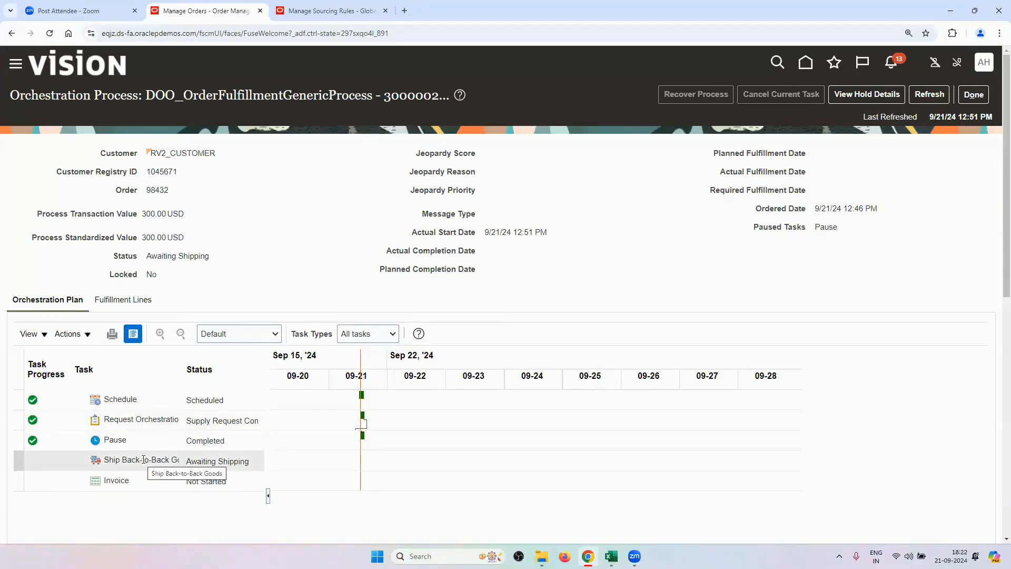
Show the sales order's fulfillment lines and find the Back-to-Back section in Supply Details.
left_click(143, 305)
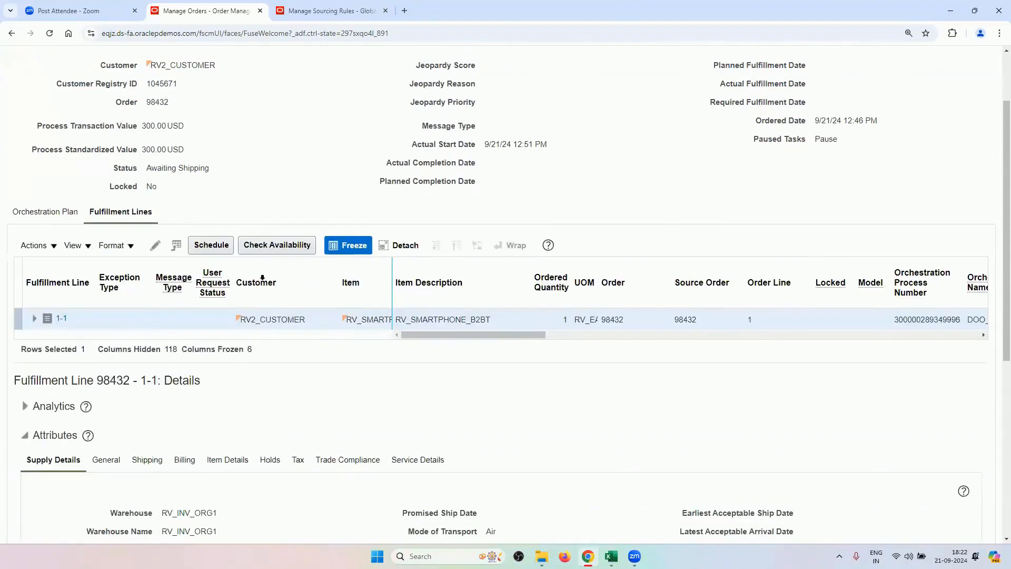
scroll(181, 315, "down", 5)
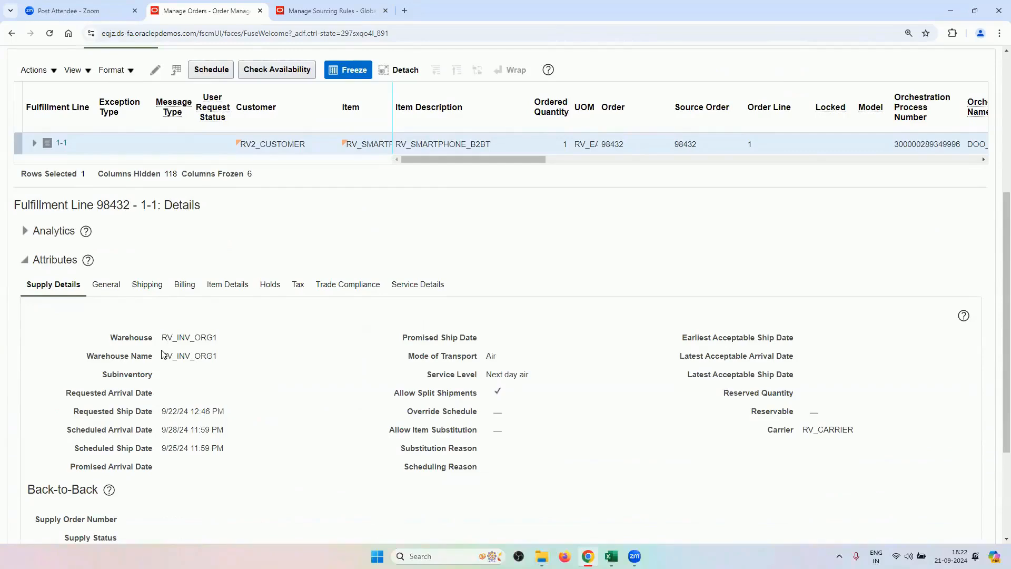
scroll(227, 353, "down", 3)
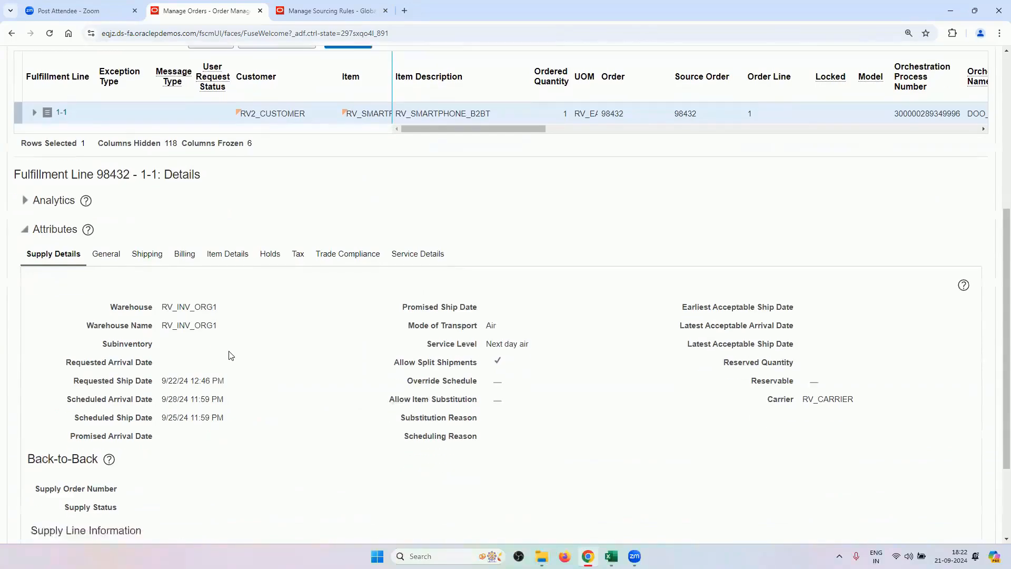
scroll(214, 308, "up", 1)
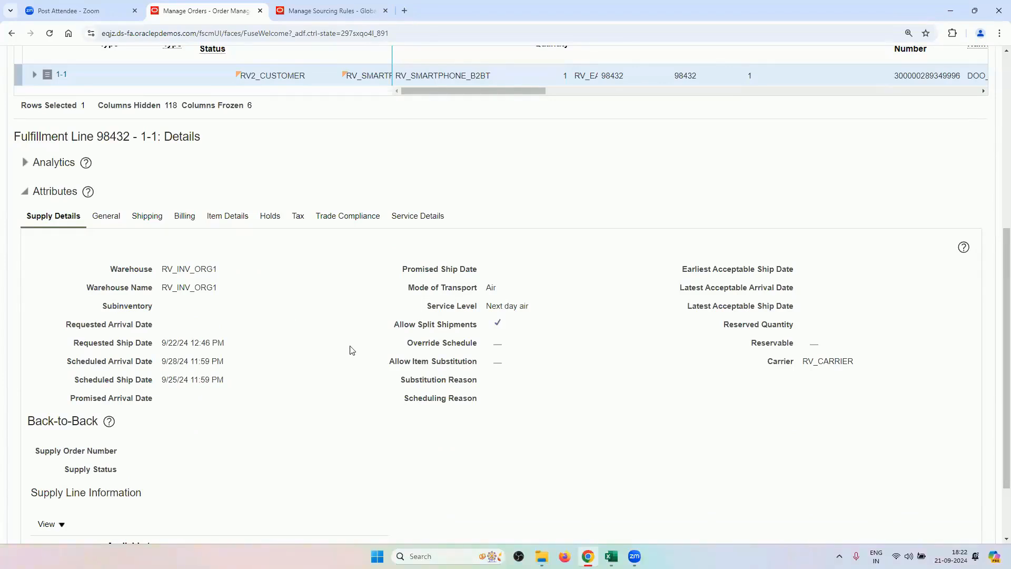
scroll(348, 370, "down", 2)
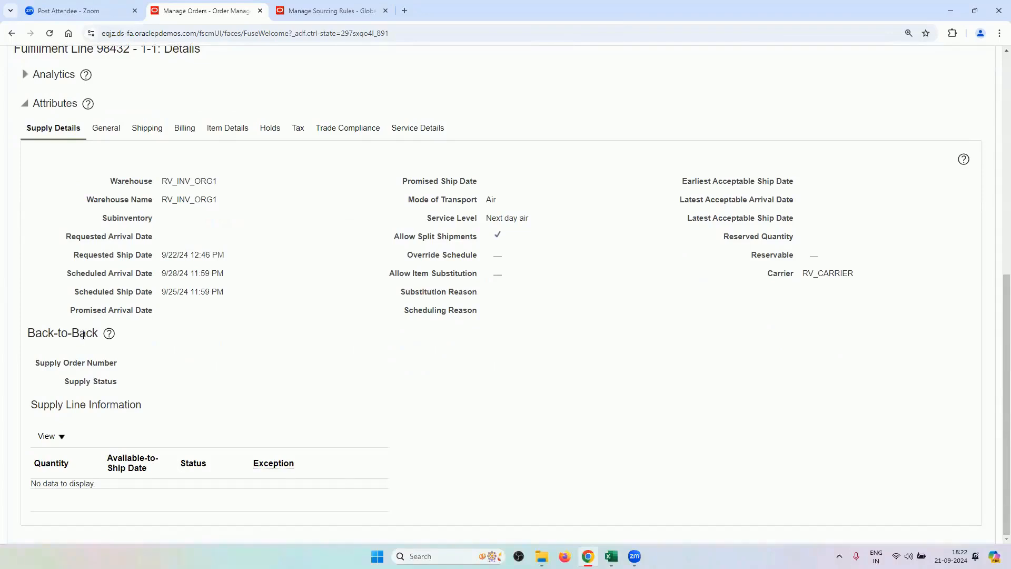
left_click_drag(99, 333, 28, 332)
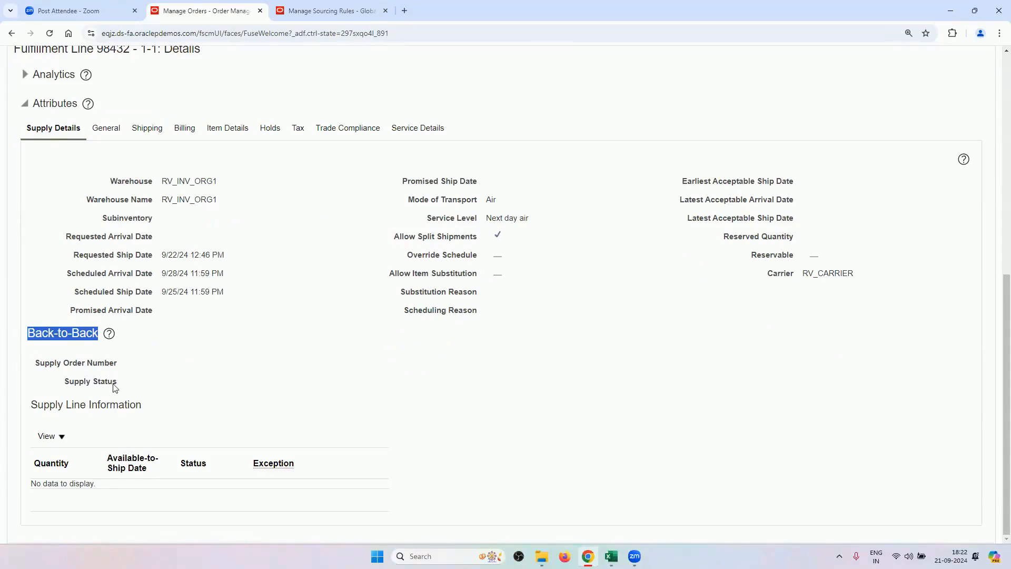
scroll(552, 402, "up", 8)
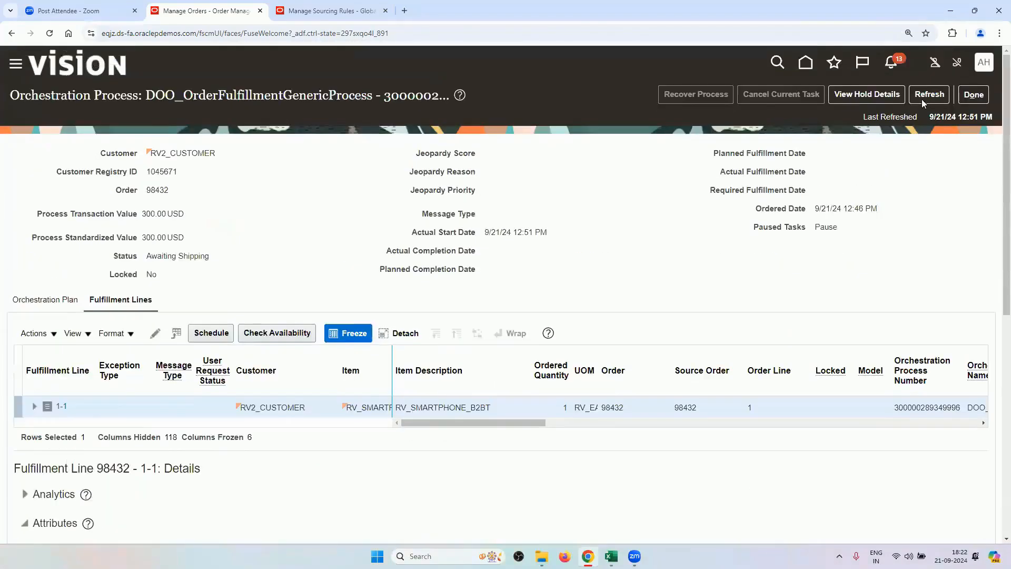
Refresh, then open the back-to-back supply order from its Supply Order Number link and select line 1.1.
left_click(921, 99)
scroll(419, 326, "down", 2)
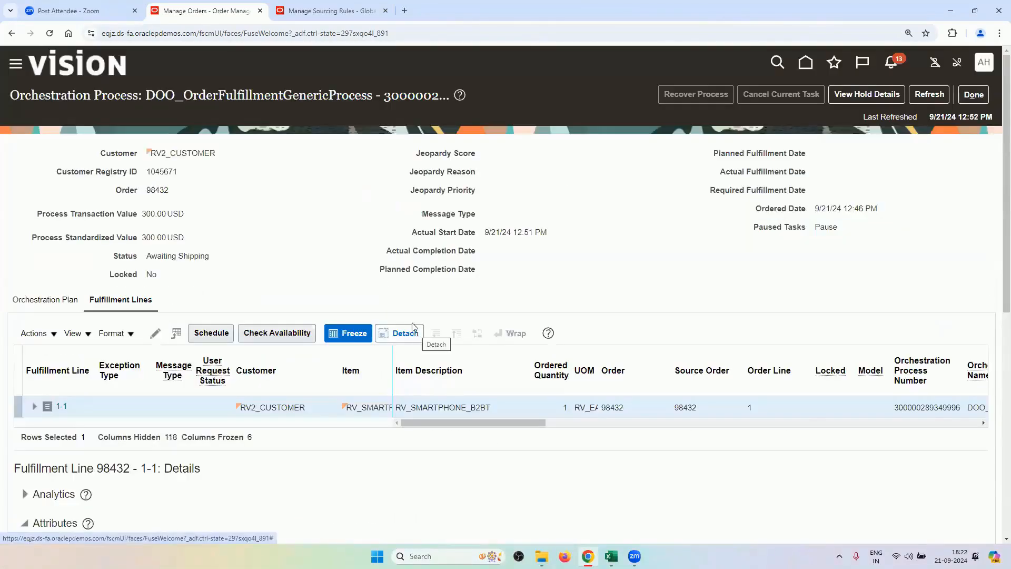
scroll(383, 283, "down", 1)
scroll(383, 283, "down", 4)
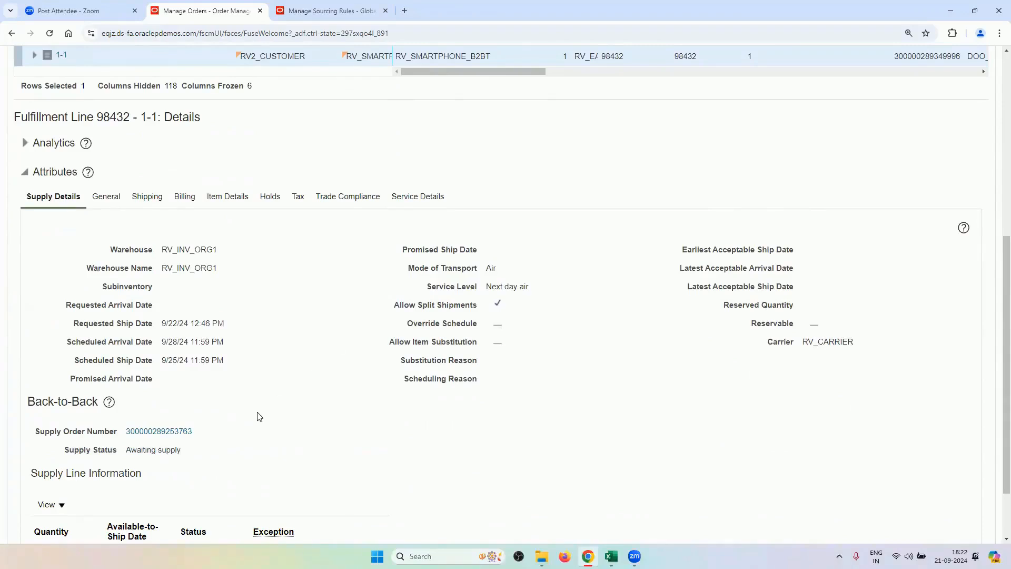
scroll(258, 416, "down", 2)
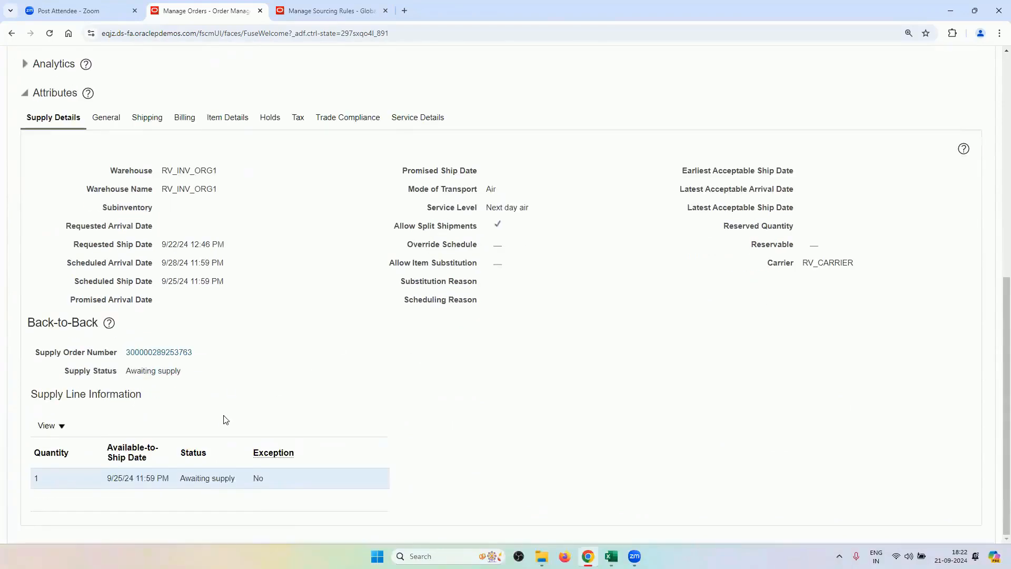
left_click(181, 358)
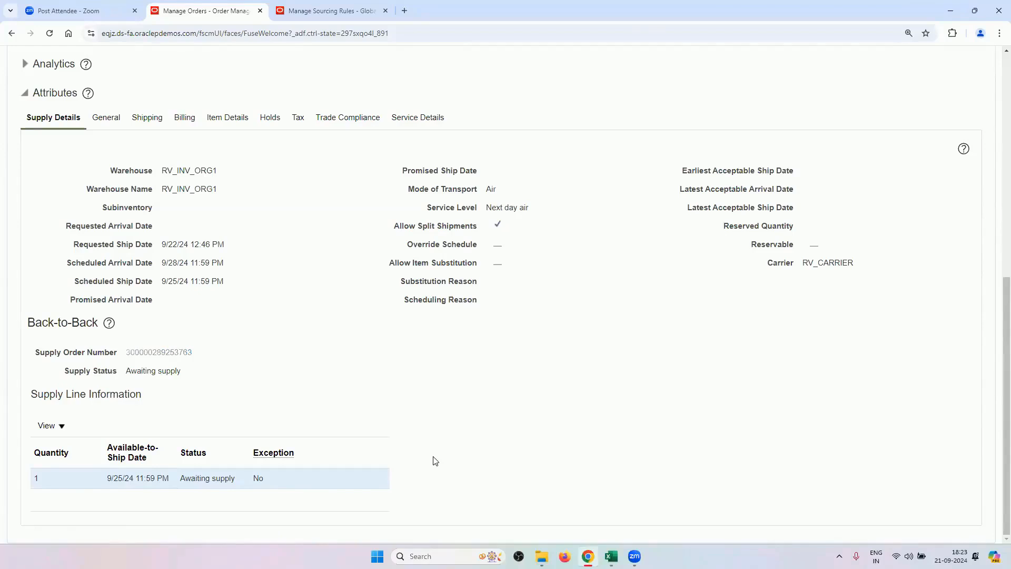
left_click(413, 319)
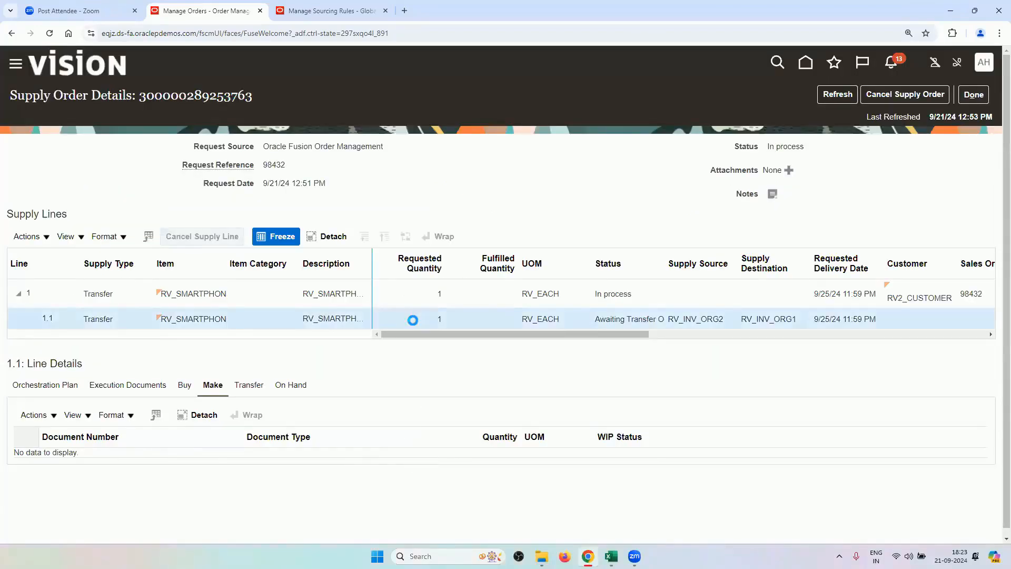
Show the Orchestration Plan for supply line 1.1 under Line Details.
left_click_drag(415, 333, 494, 339)
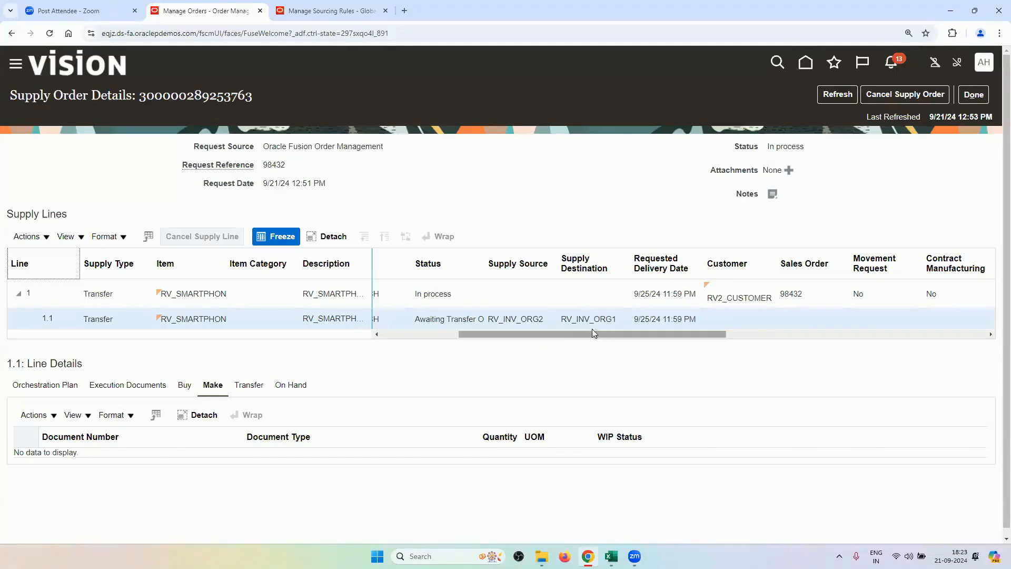
left_click(50, 384)
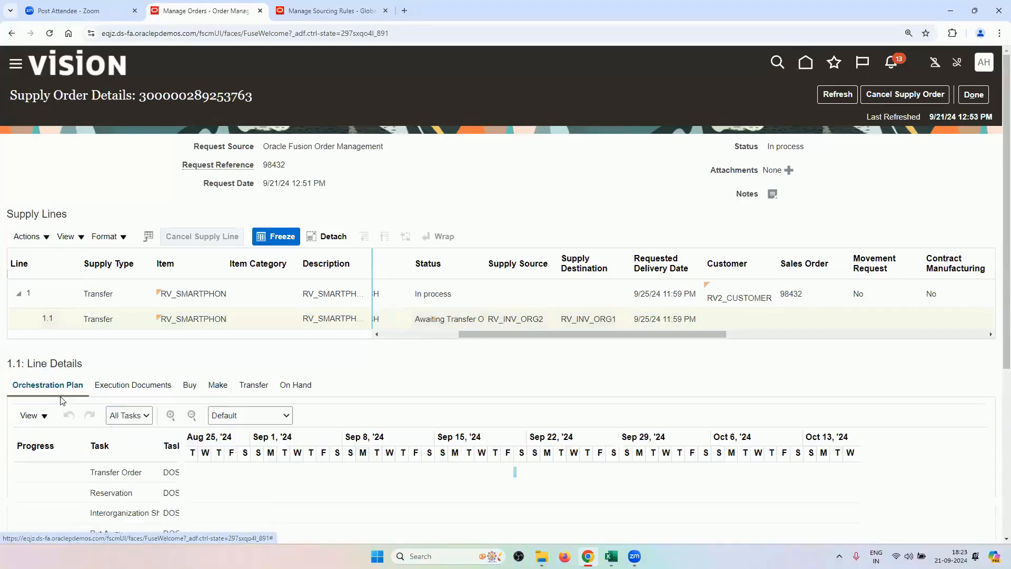
scroll(148, 351, "down", 2)
scroll(914, 105, "up", 2)
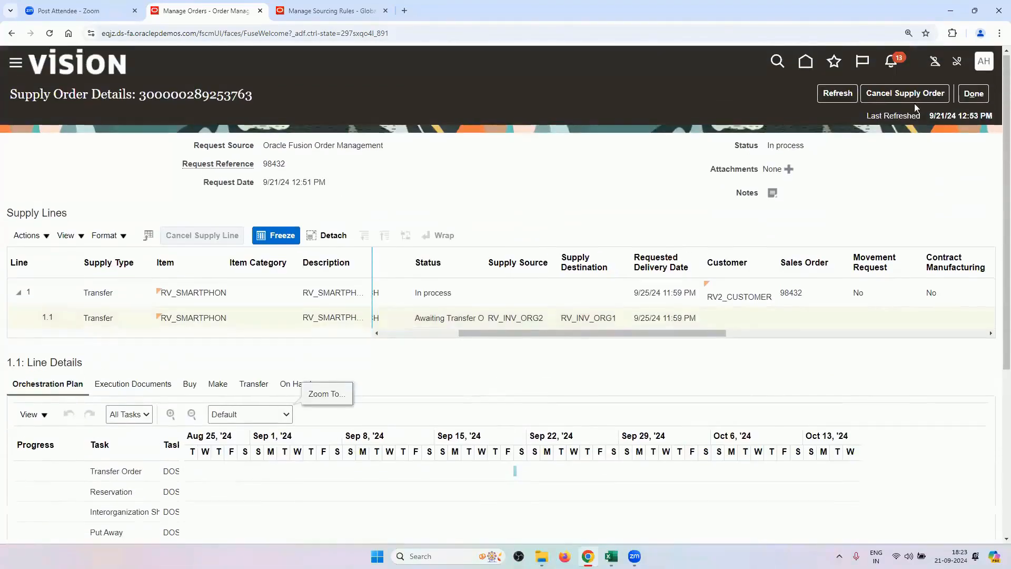
Refresh the supply order until line 1.1 shows Transfer Order Created with its Transfer Order task completed.
left_click(837, 93)
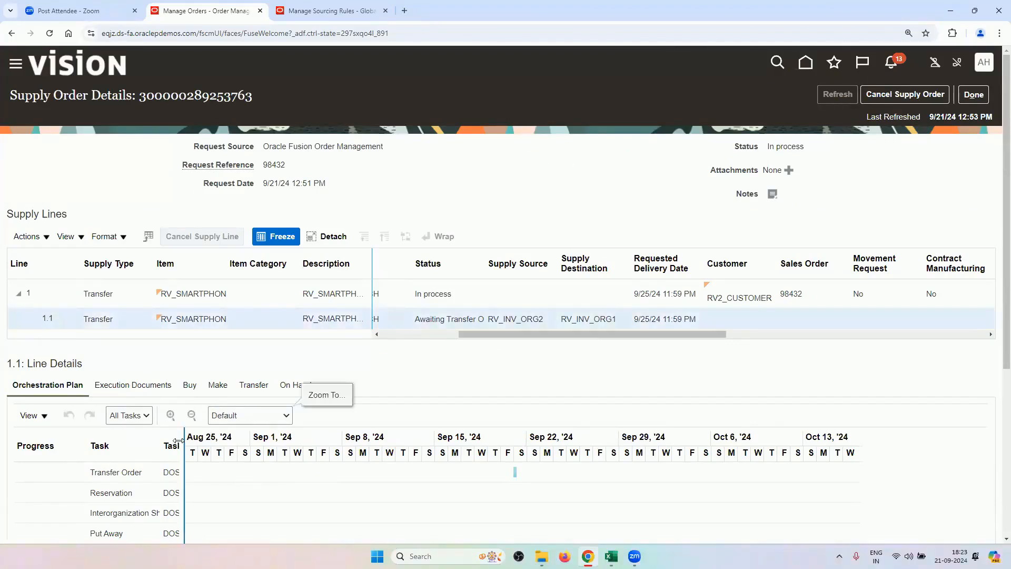
left_click_drag(194, 450, 232, 451)
scroll(231, 363, "down", 2)
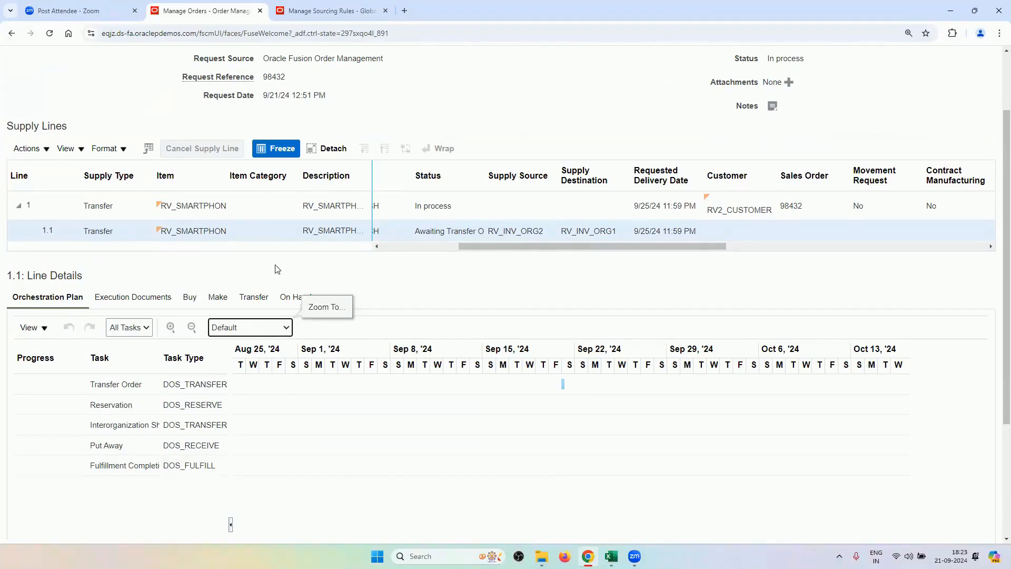
scroll(541, 327, "up", 3)
left_click(837, 94)
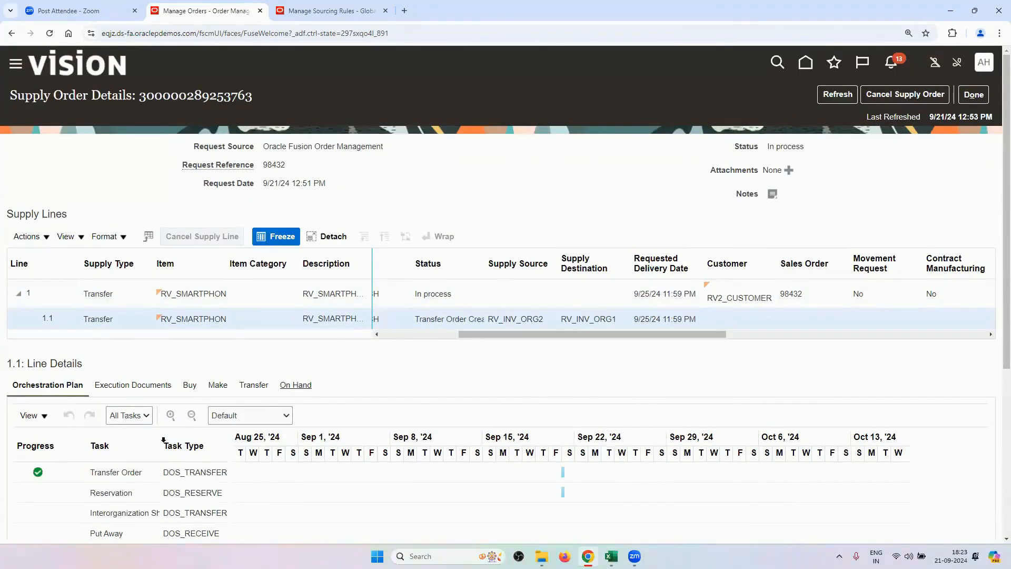
left_click(837, 94)
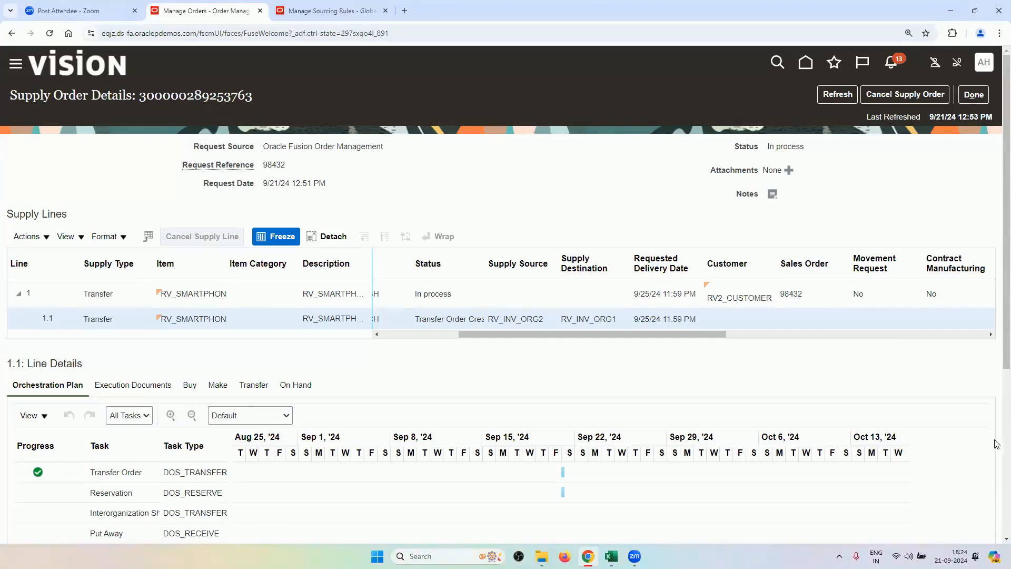
Go back to the sales order's orchestration process and open its back-to-back supply order.
left_click(973, 94)
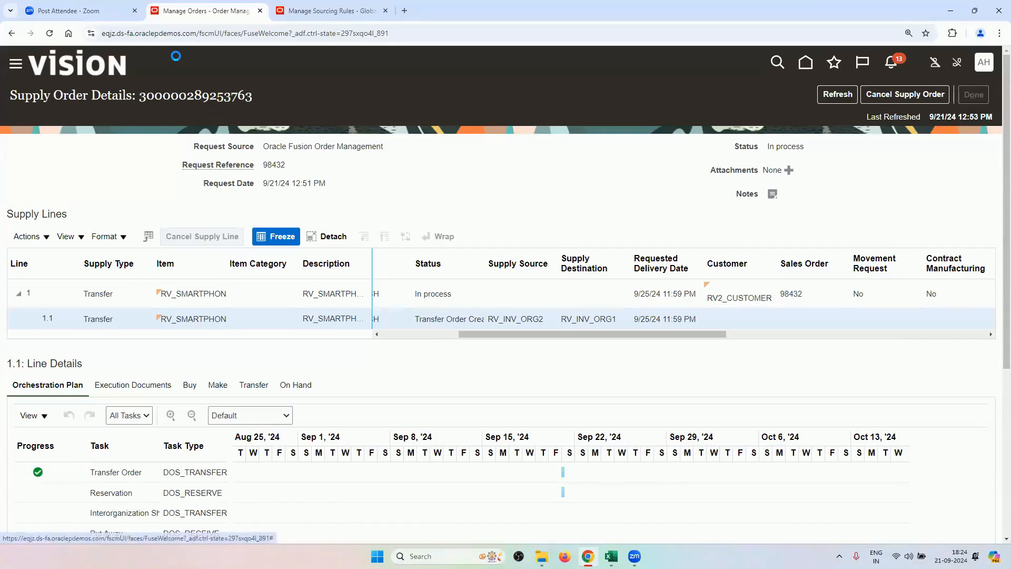
scroll(293, 273, "down", 3)
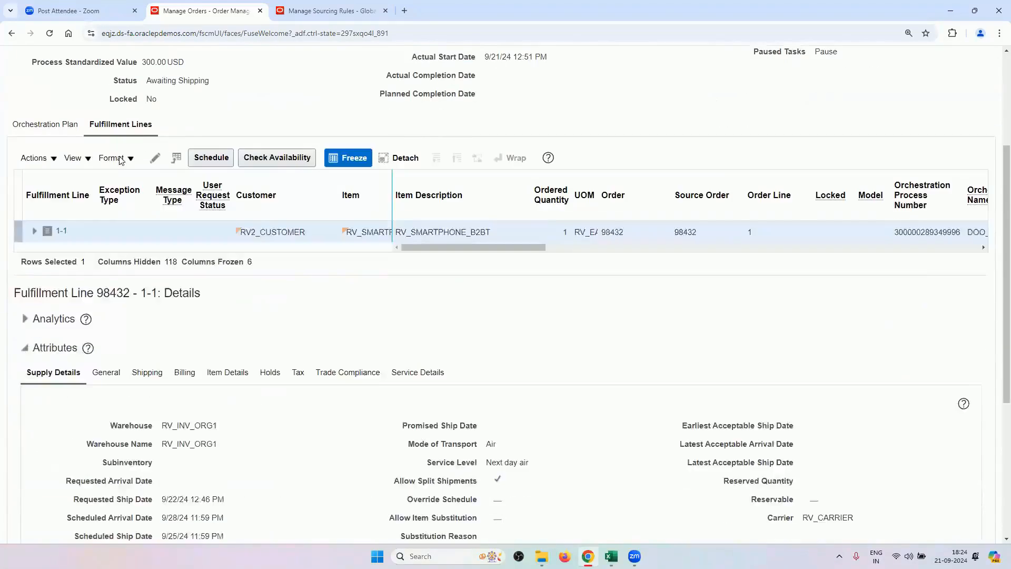
scroll(244, 363, "down", 3)
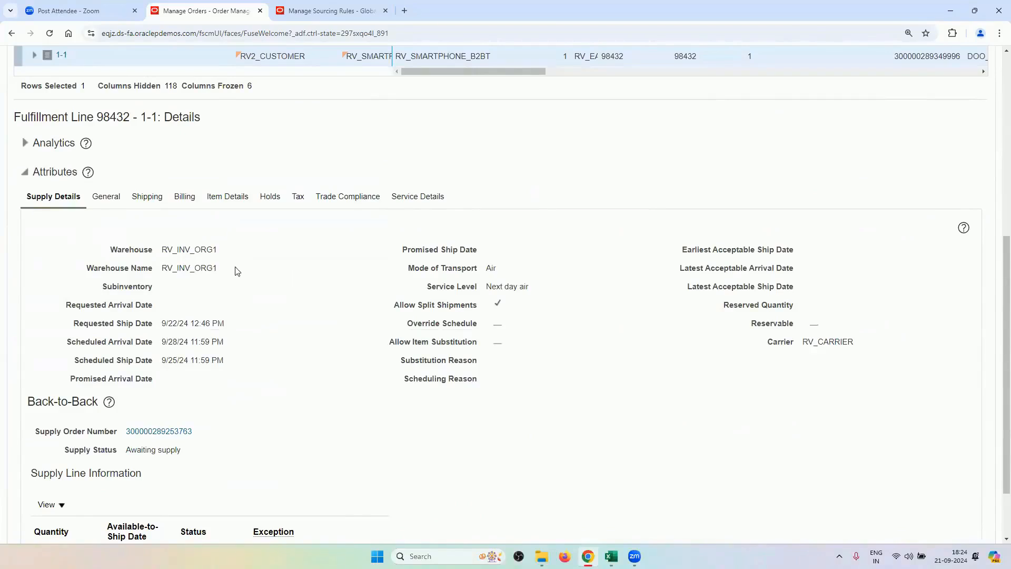
scroll(258, 342, "down", 1)
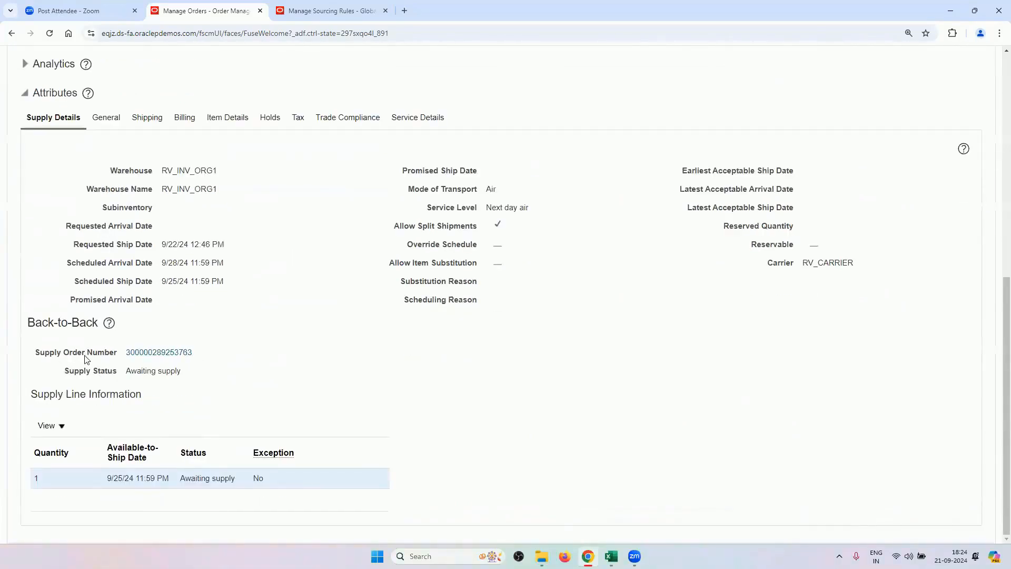
left_click(147, 358)
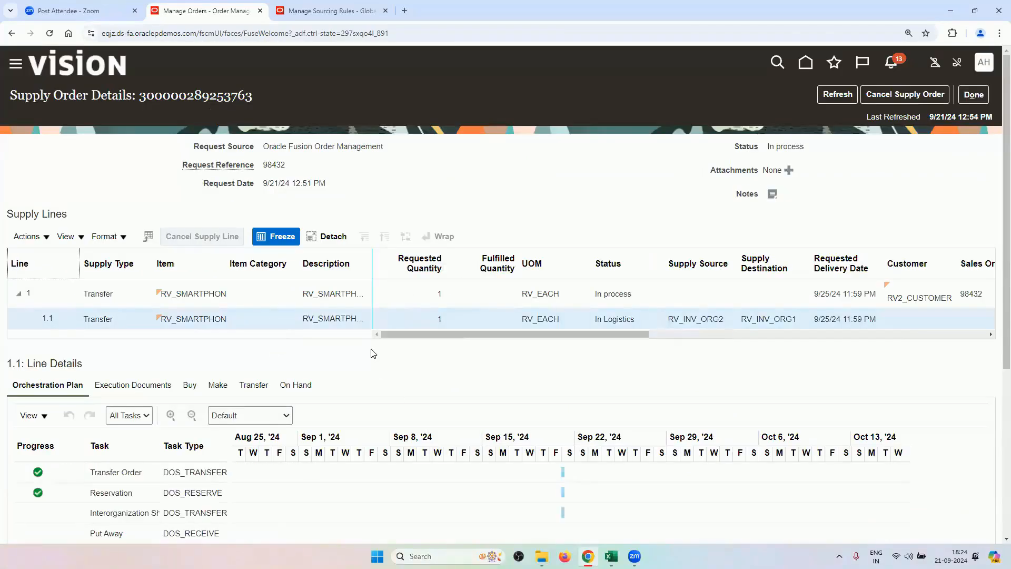
Refresh the supply order and show transfer order 140046, status Created, for line 1.1.
scroll(372, 368, "down", 2)
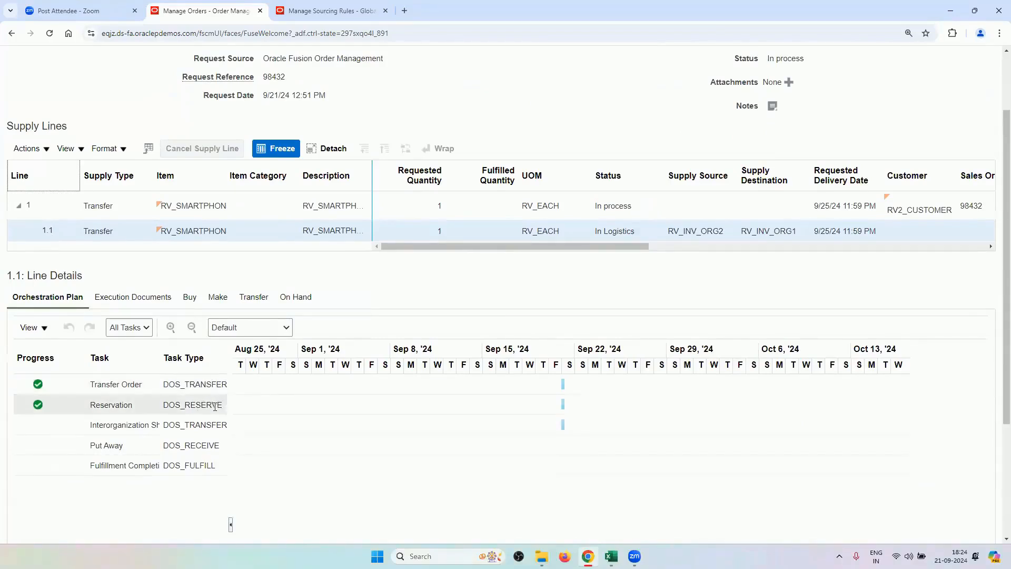
scroll(753, 159, "up", 2)
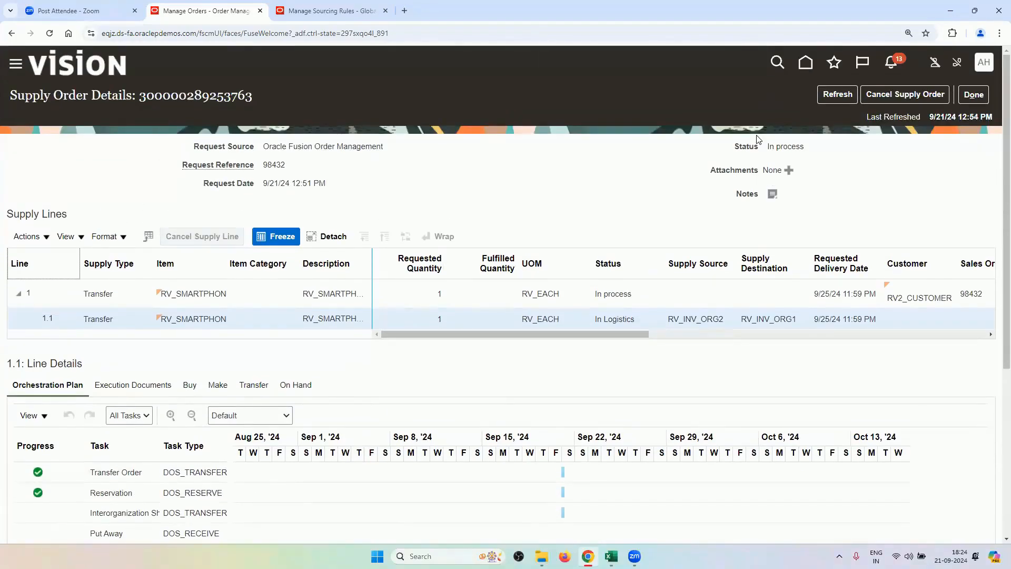
left_click(832, 96)
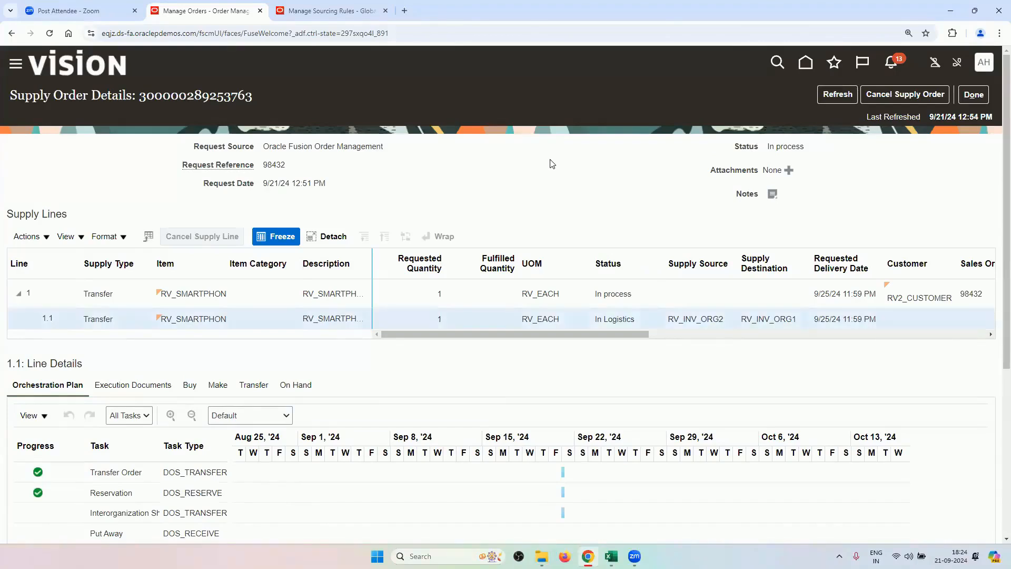
left_click(255, 386)
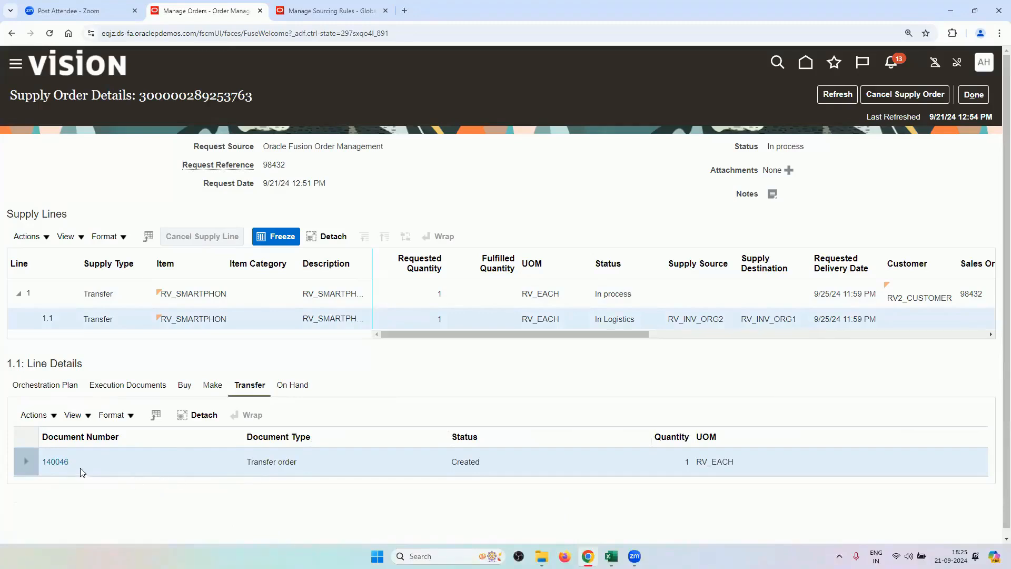
Open transfer order 140046 and widen its Source Organization column.
left_click(62, 462)
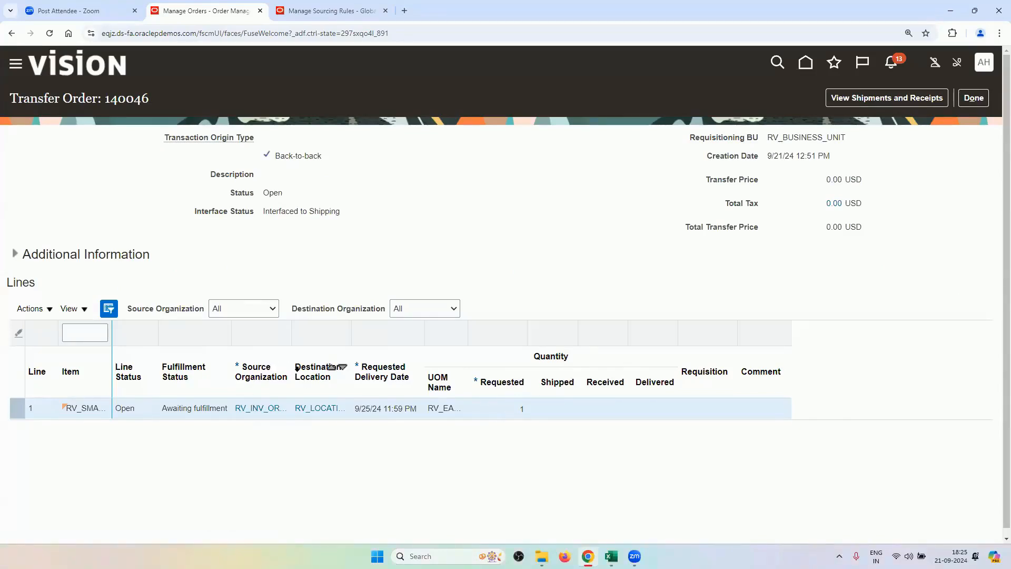
left_click_drag(292, 368, 329, 374)
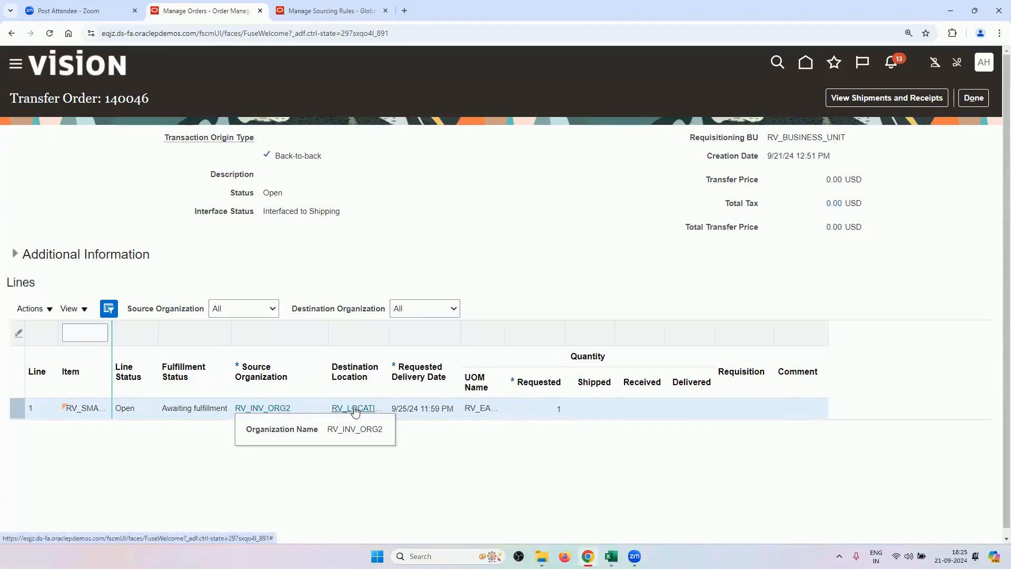
mouse_move(353, 413)
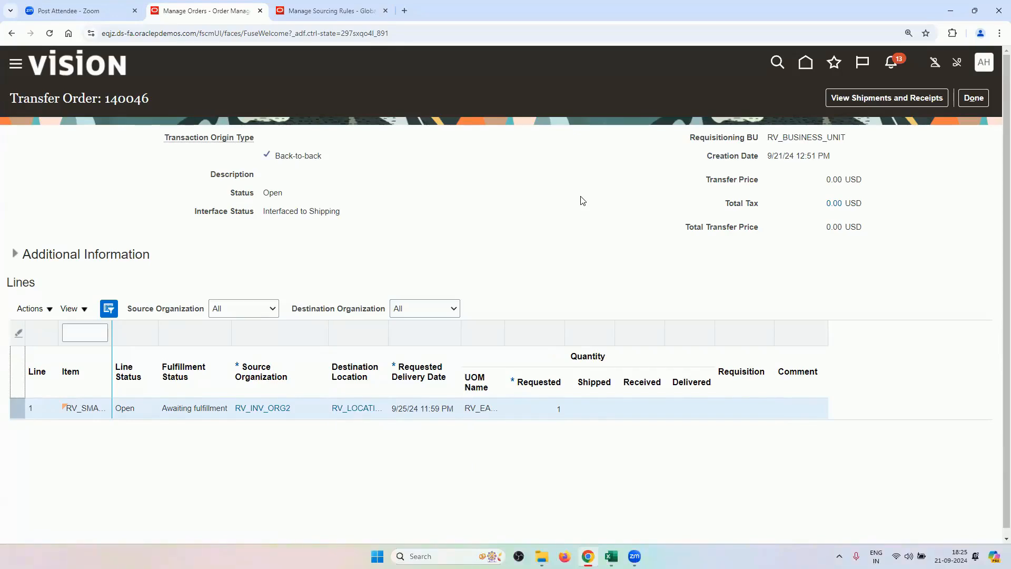
View Shipments and Receipts for transfer order 140046 and copy its order number.
left_click(876, 96)
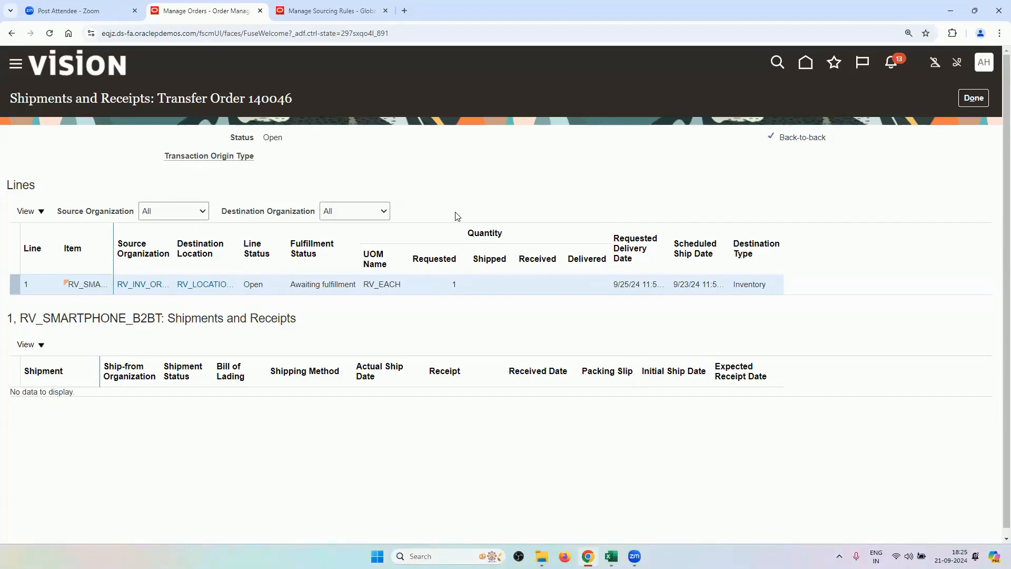
right_click(269, 101)
left_click(283, 112)
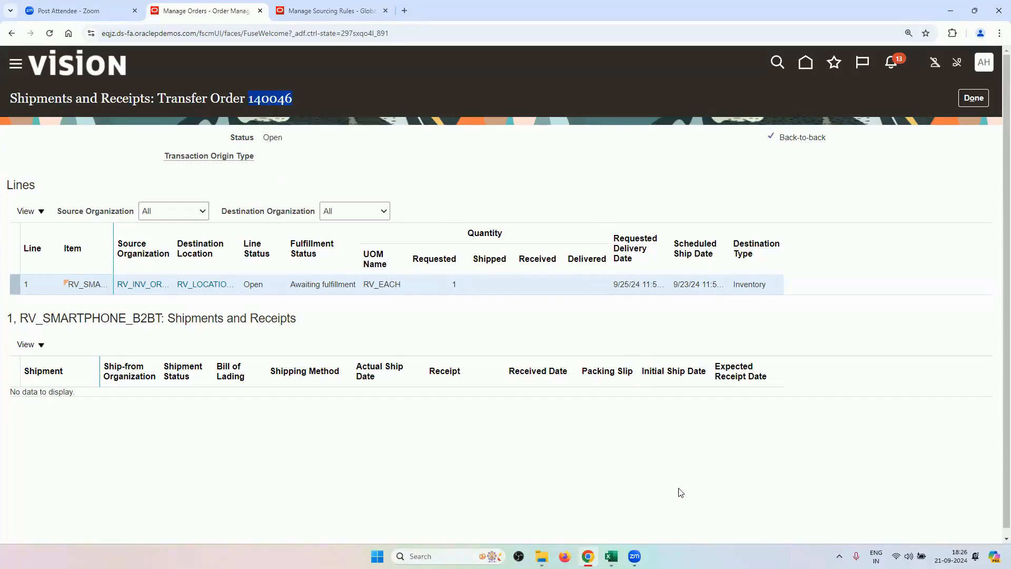
left_click(611, 556)
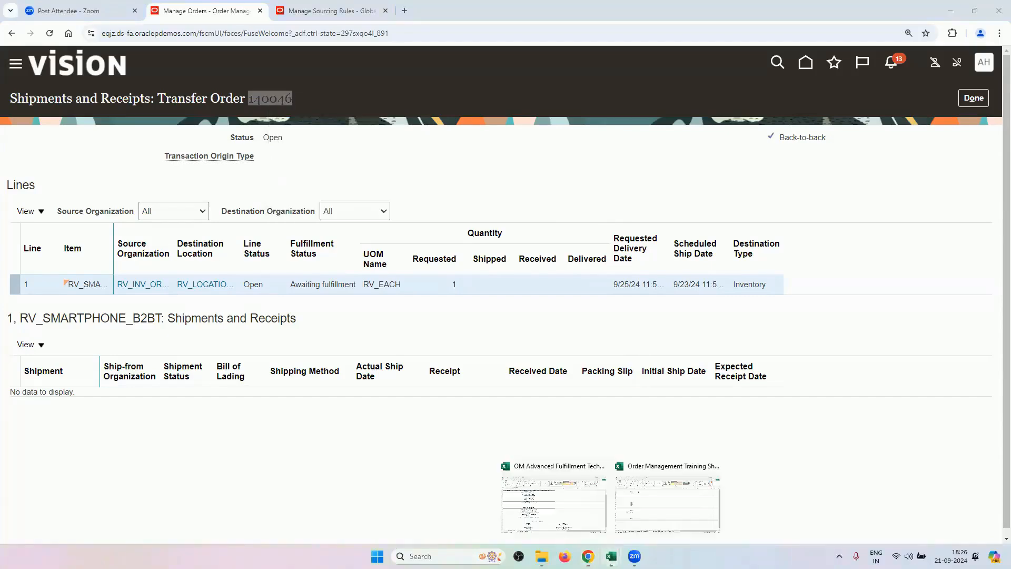
Paste transfer order 140046 into cell B27 beside 98432 and save the Order Management Training Sheet.
left_click(642, 498)
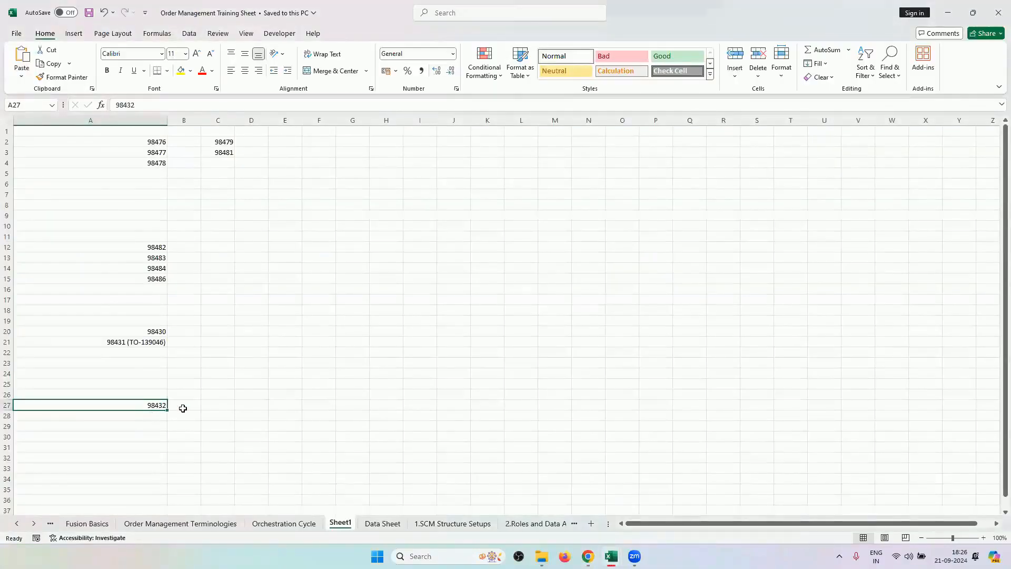
double_click(185, 406)
key("ctrl+v")
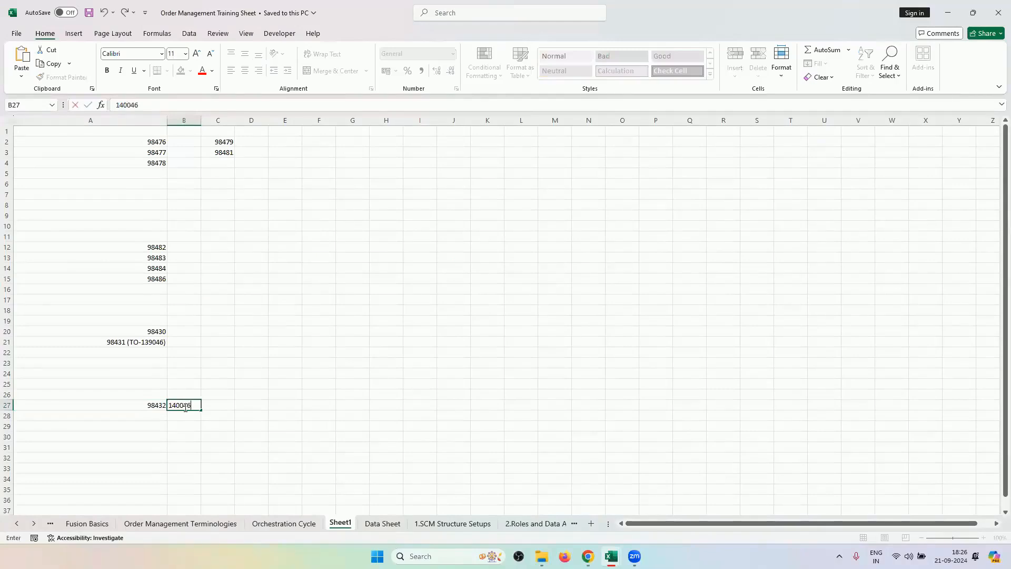
left_click(366, 456)
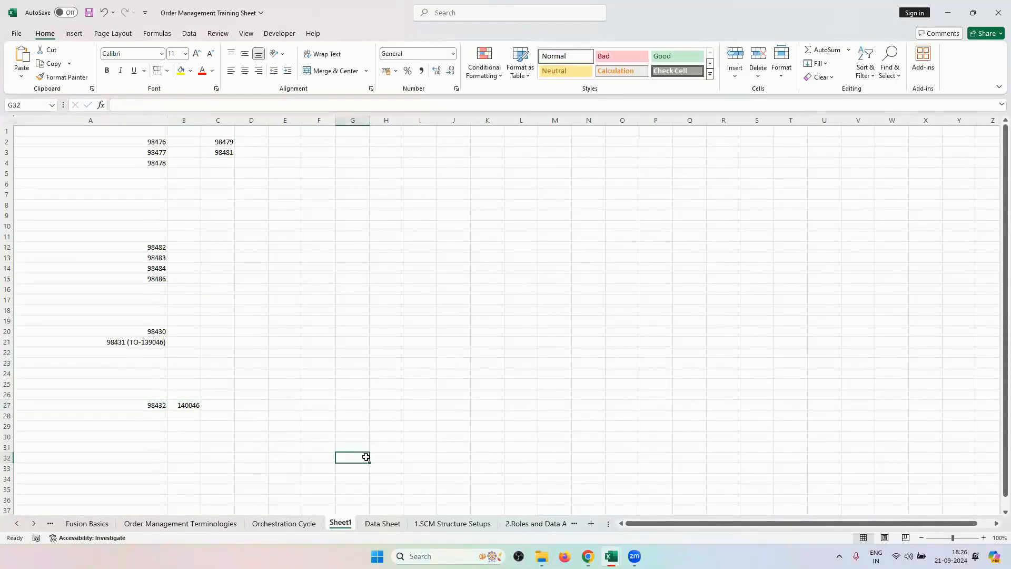
key("ctrl+s")
left_click(588, 556)
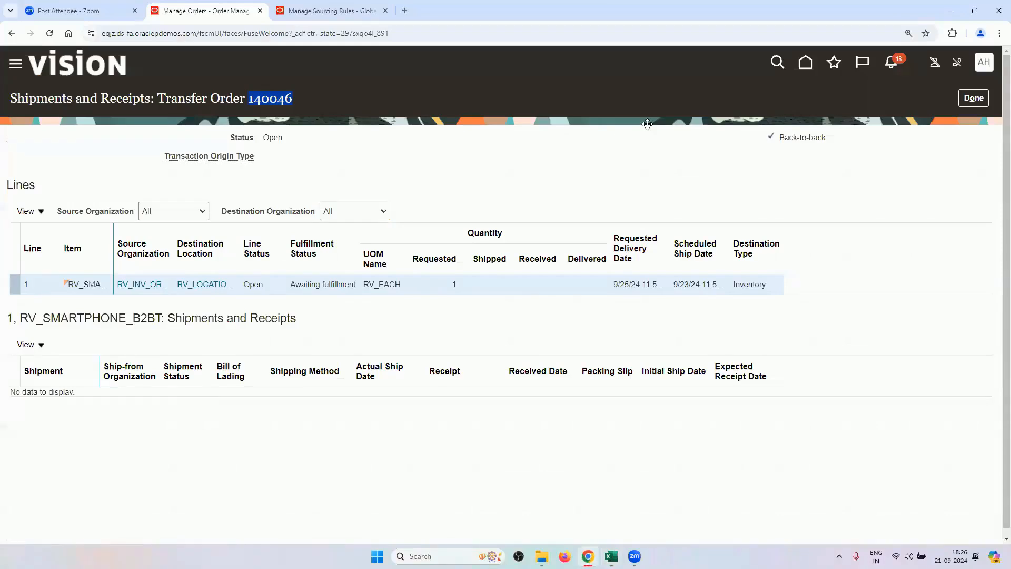
Close the transfer order views and review order 98432's orchestration plan and fulfillment lines.
left_click(974, 98)
left_click(974, 98)
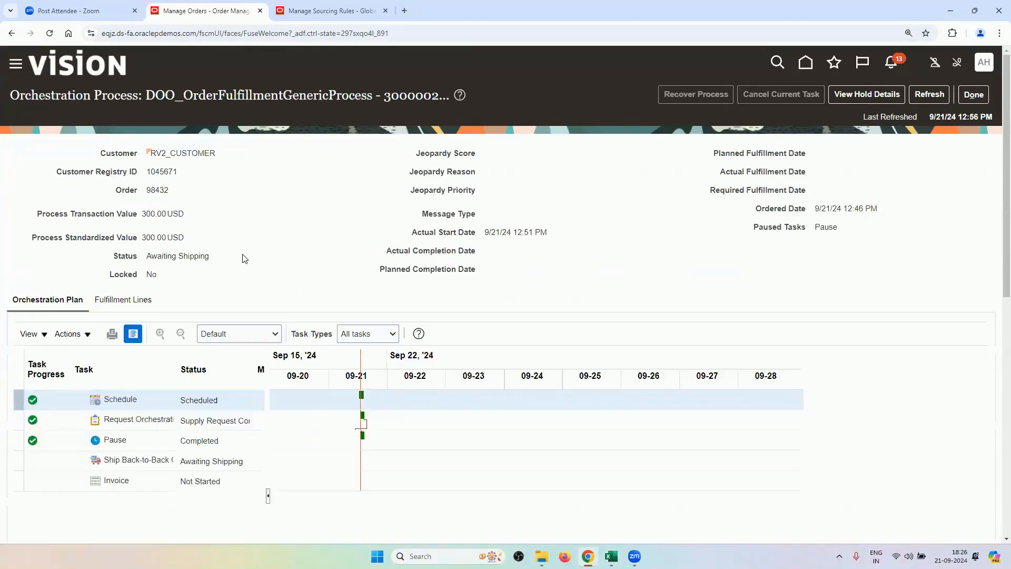
scroll(240, 260, "down", 3)
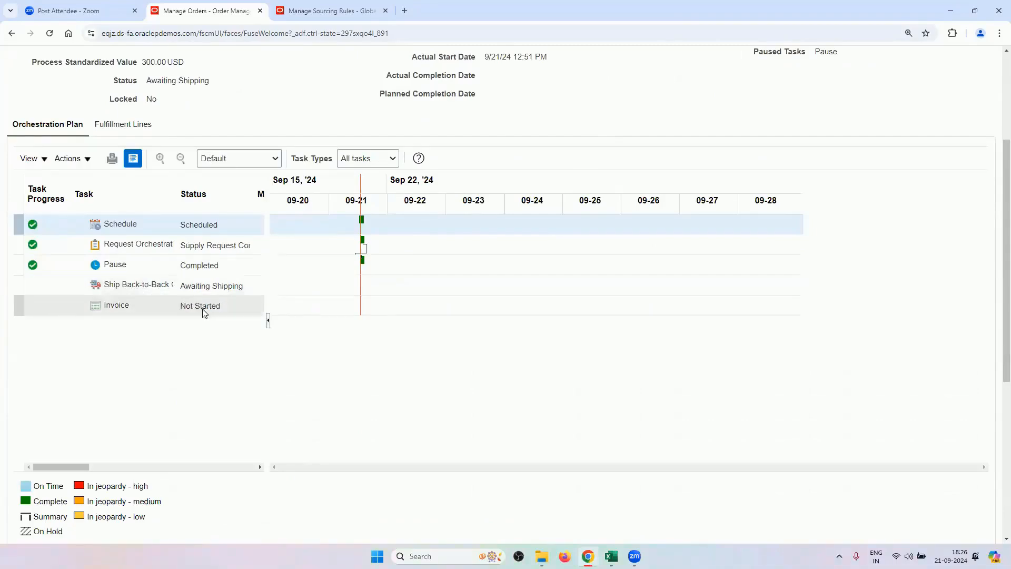
scroll(200, 312, "up", 3)
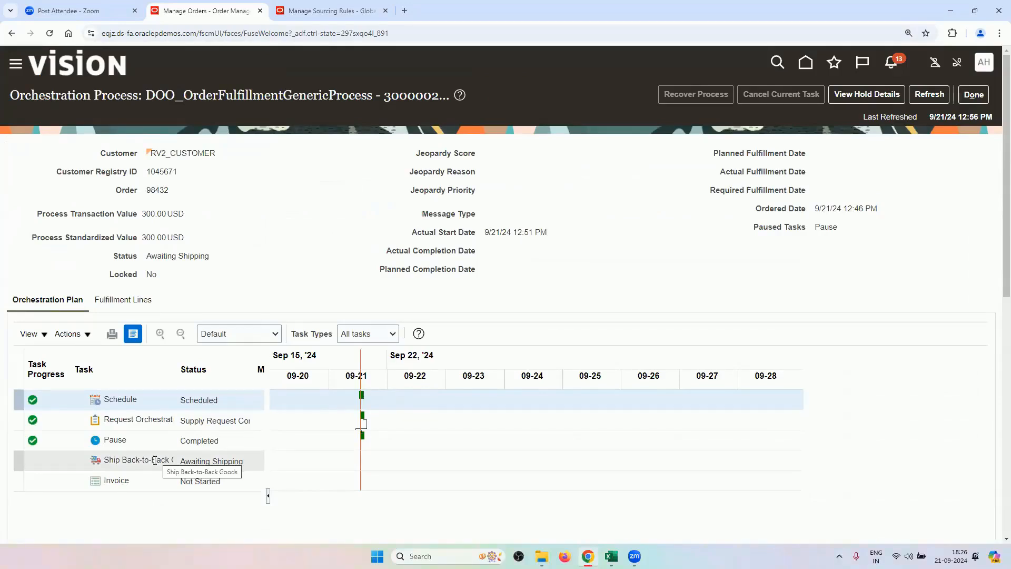
left_click(110, 301)
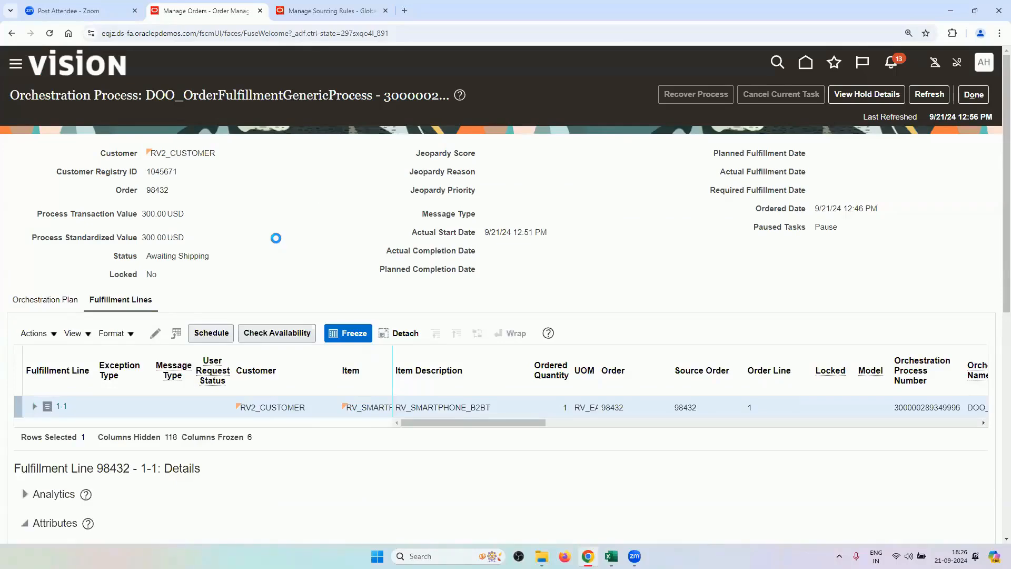
Recheck the supply line's orchestration plan and transfer details, then move to the other Fusion session.
scroll(258, 234, "down", 8)
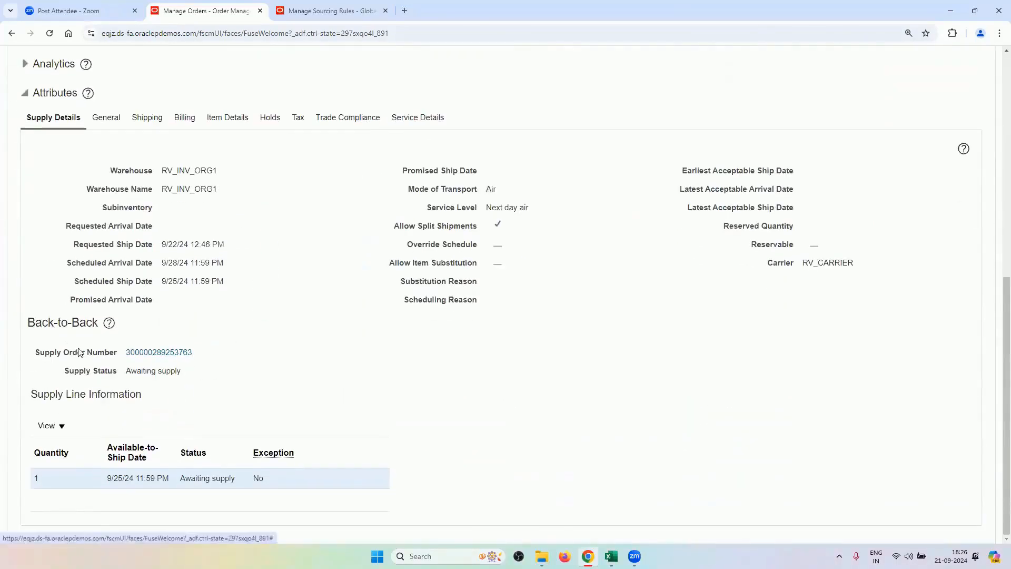
left_click(136, 354)
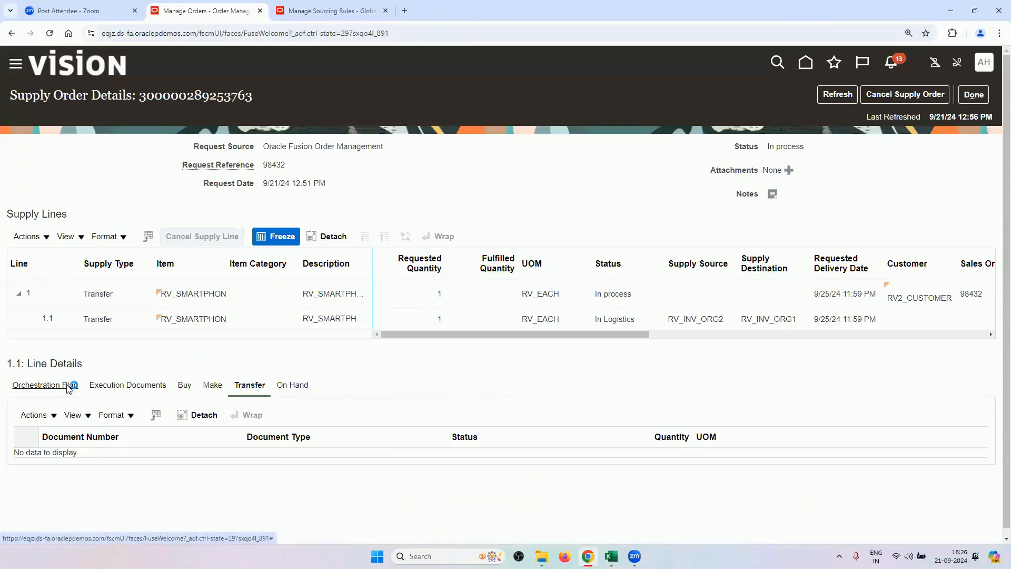
left_click(68, 385)
scroll(174, 246, "down", 1)
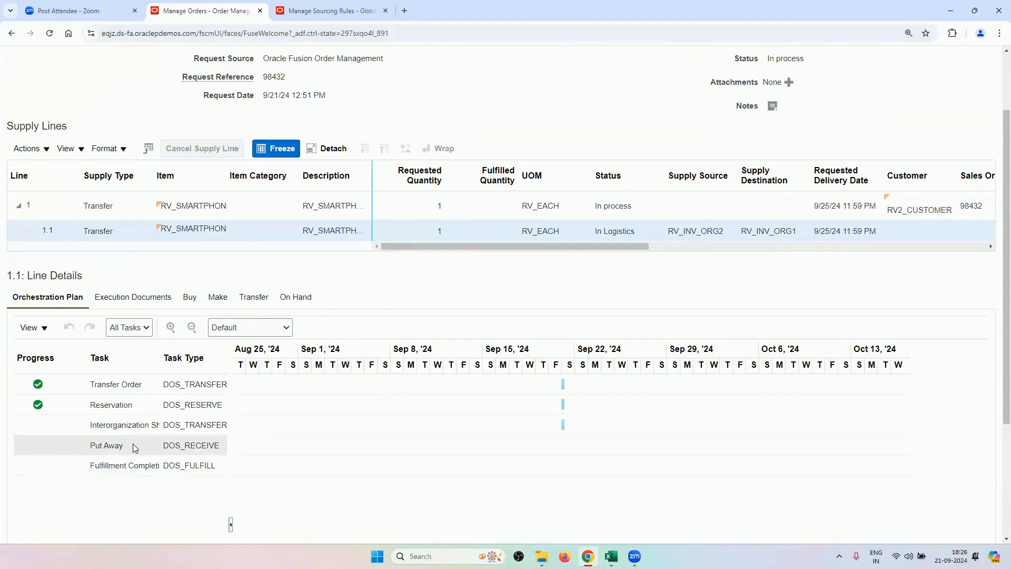
scroll(476, 335, "up", 1)
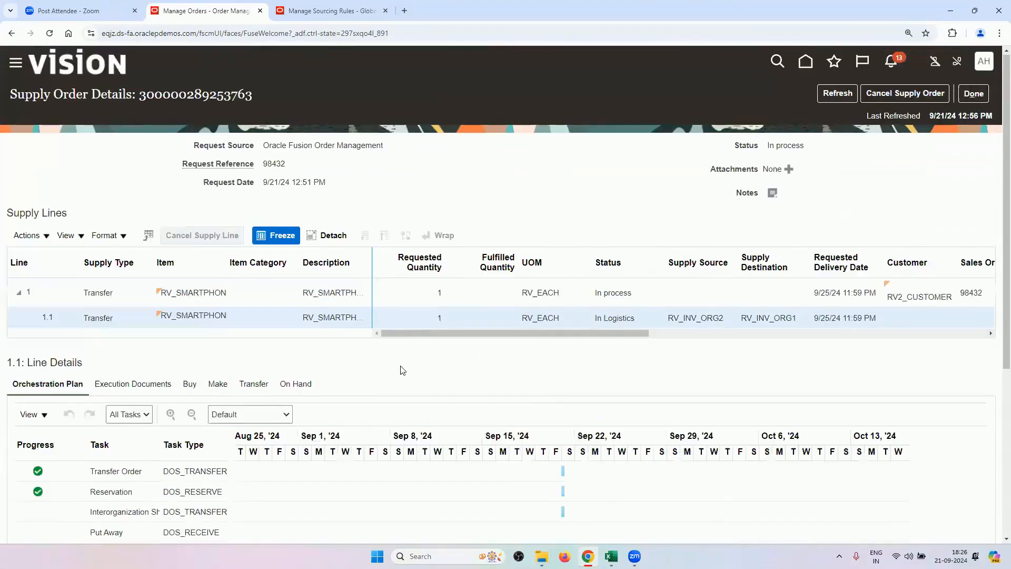
left_click(254, 385)
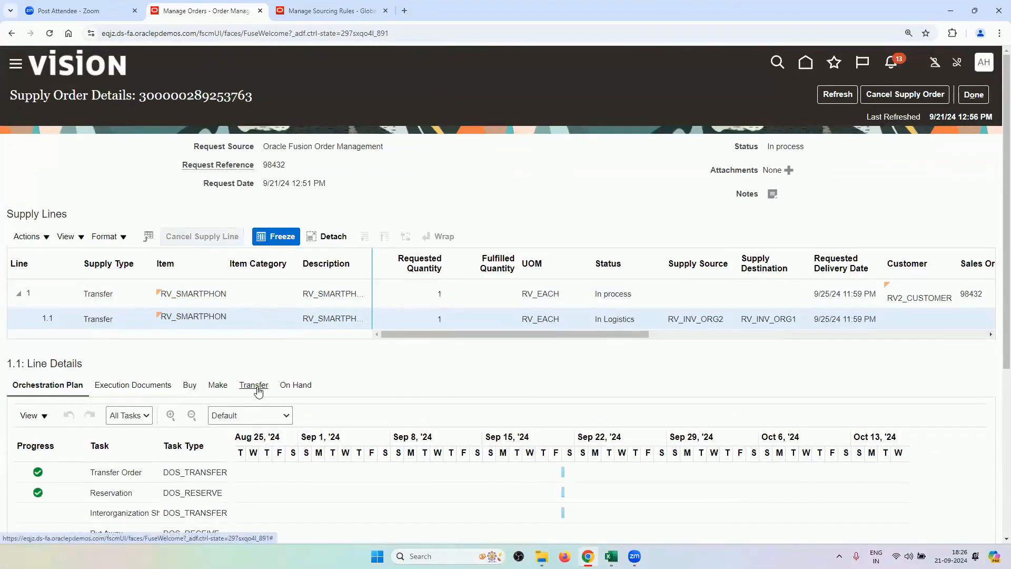
left_click(311, 6)
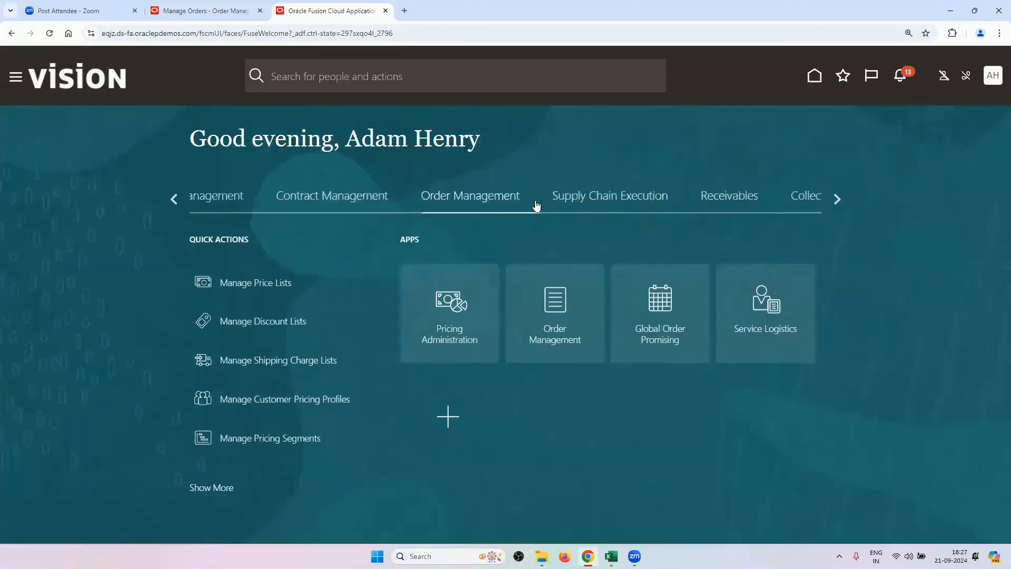
In Supply Chain Execution's Inventory Management, filter tasks to Picks and start Create Pick Wave.
left_click(532, 205)
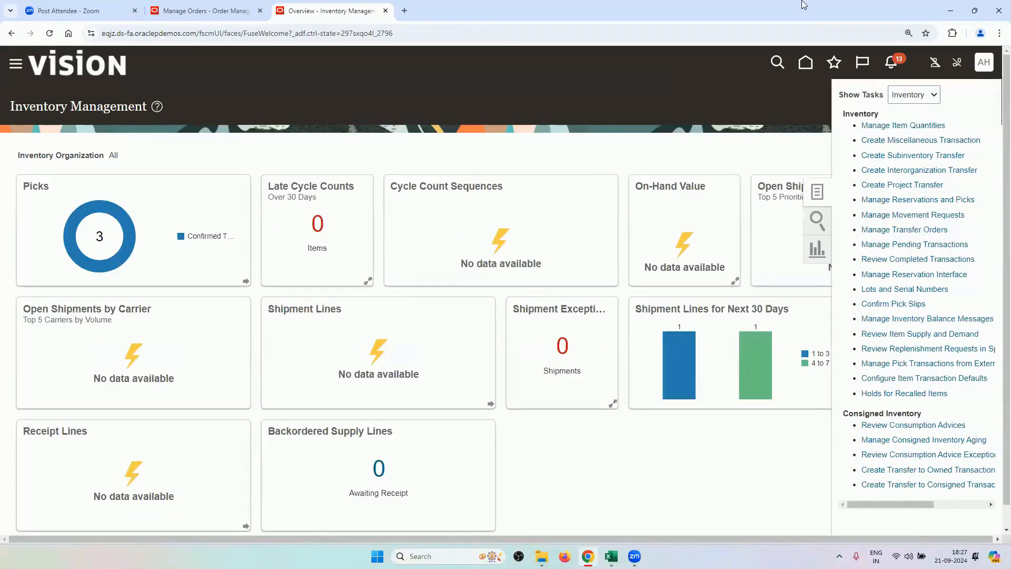
left_click(916, 92)
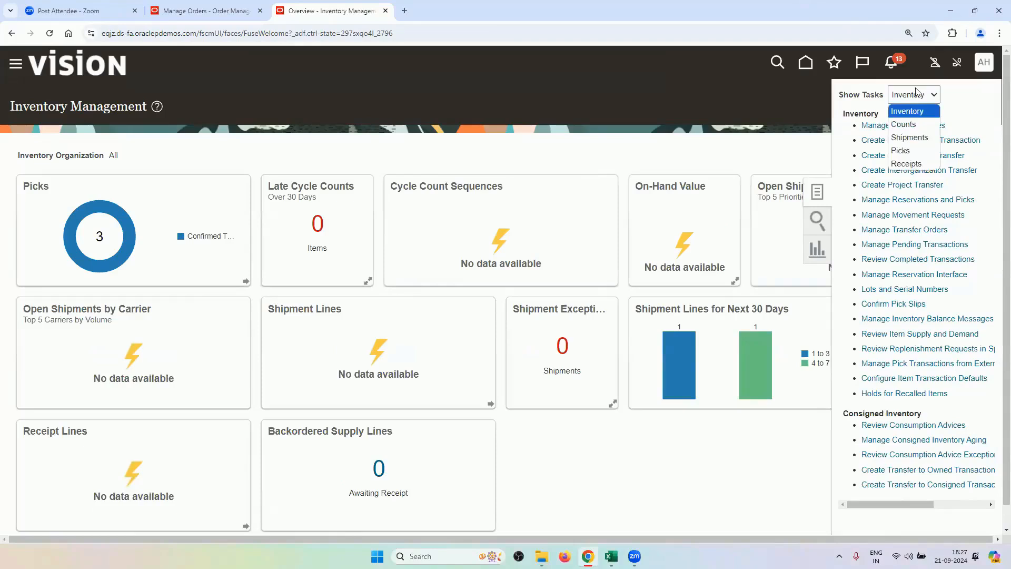
left_click(908, 151)
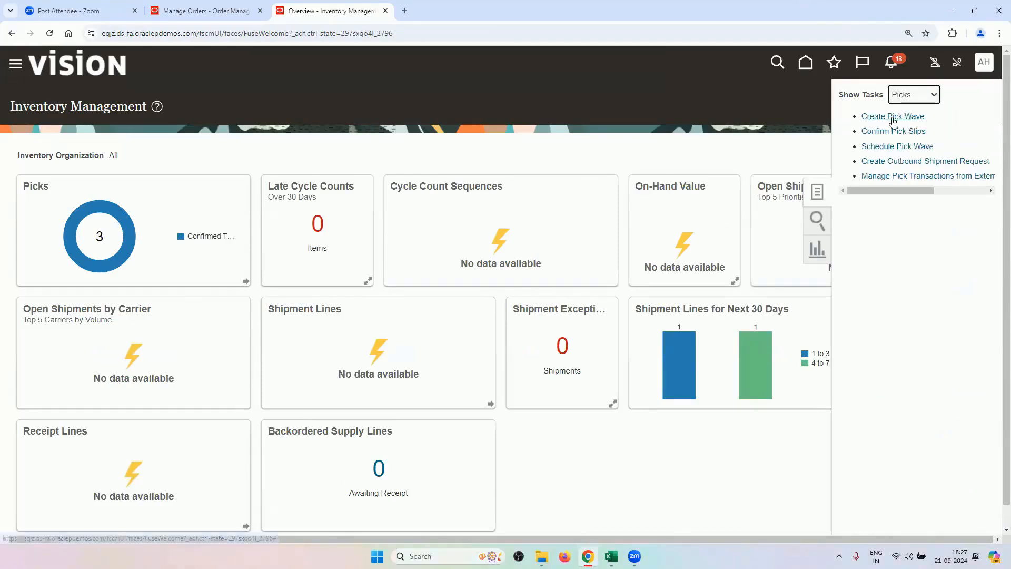
left_click(893, 117)
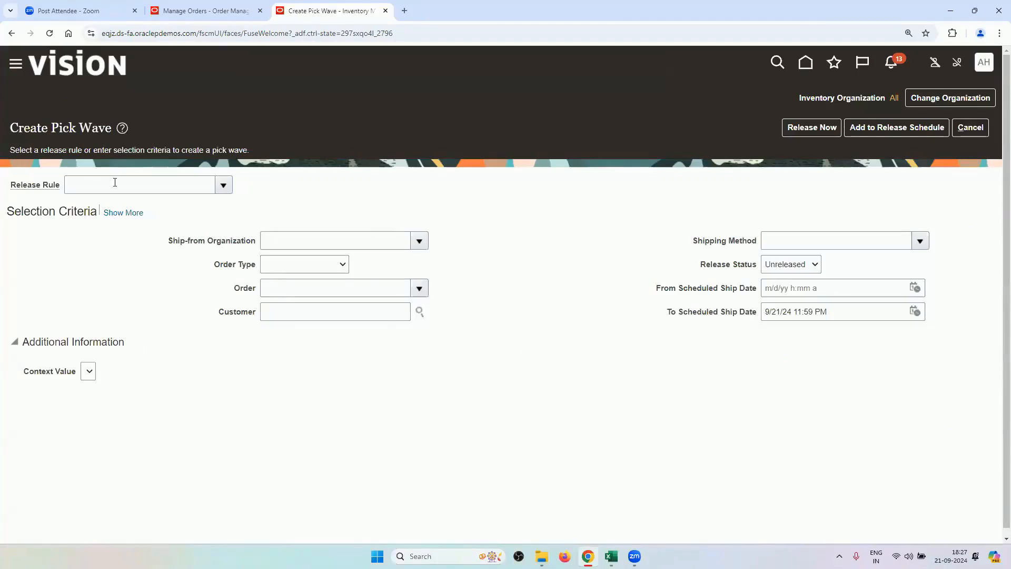
Set the pick wave's release rule to RV_PICK_WAVE_RELEASE_RULE2 and order type to Transfer order.
left_click(114, 188)
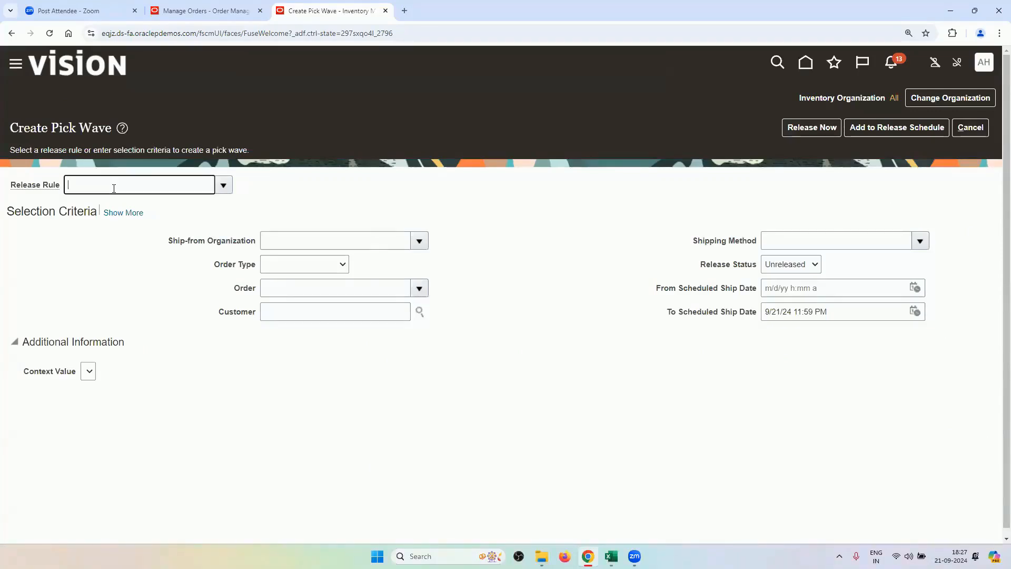
type("RV")
key("Tab")
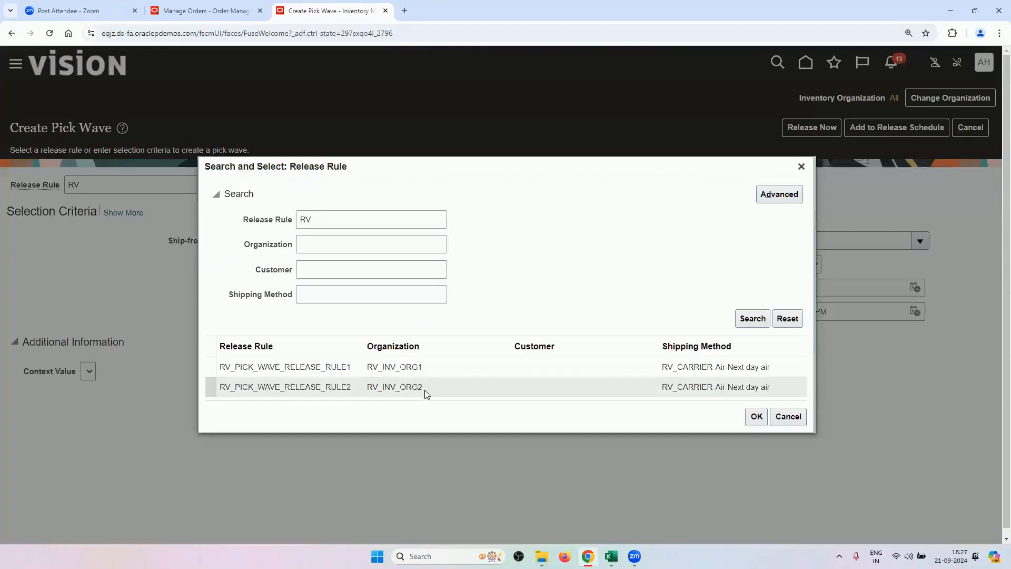
left_click(425, 391)
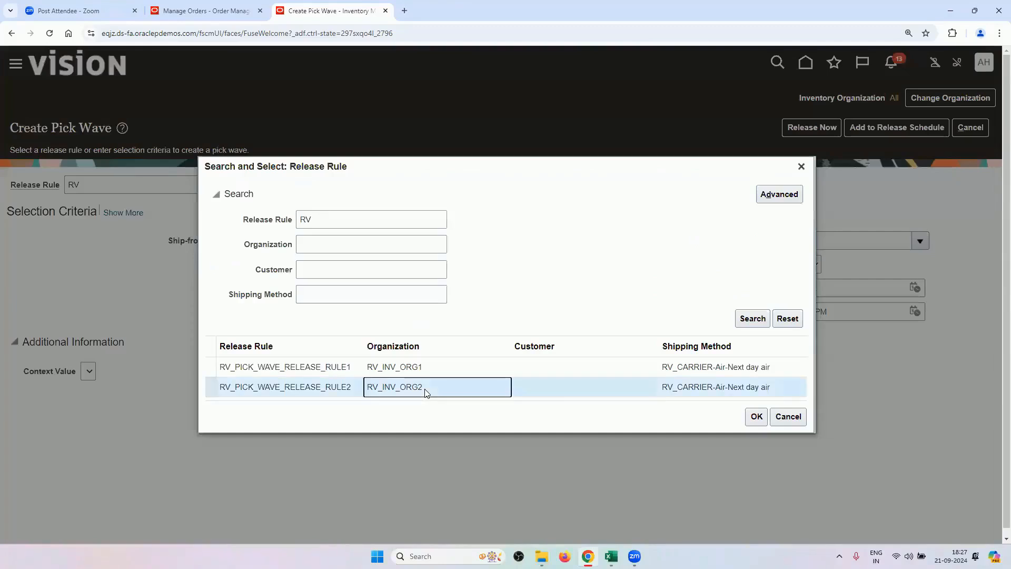
left_click(756, 417)
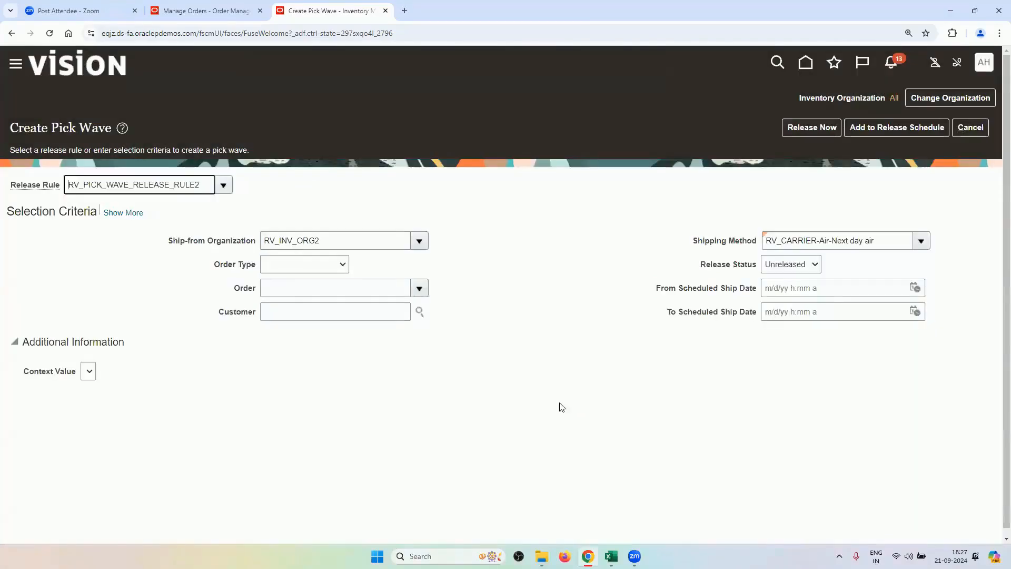
left_click(336, 268)
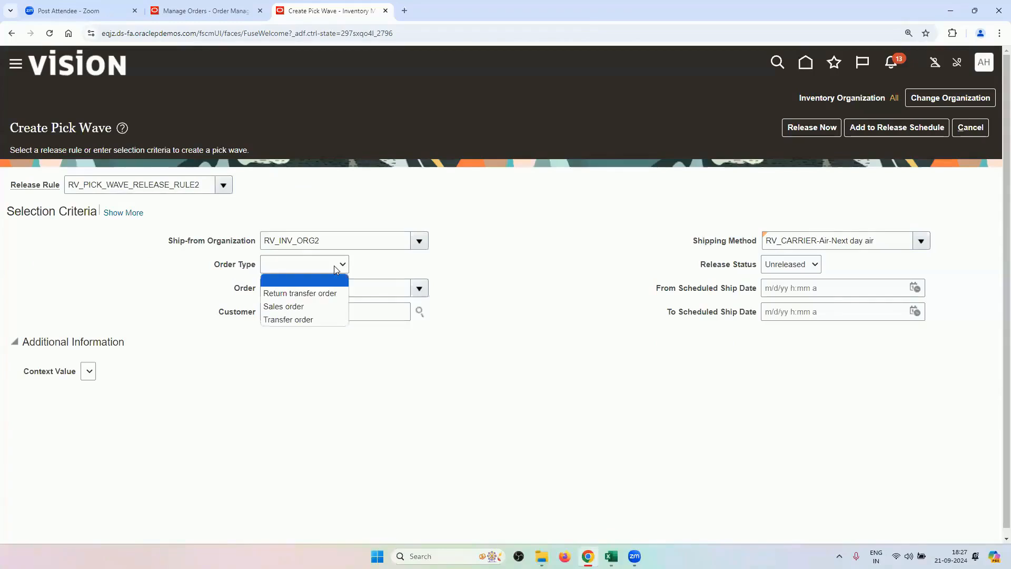
left_click(315, 320)
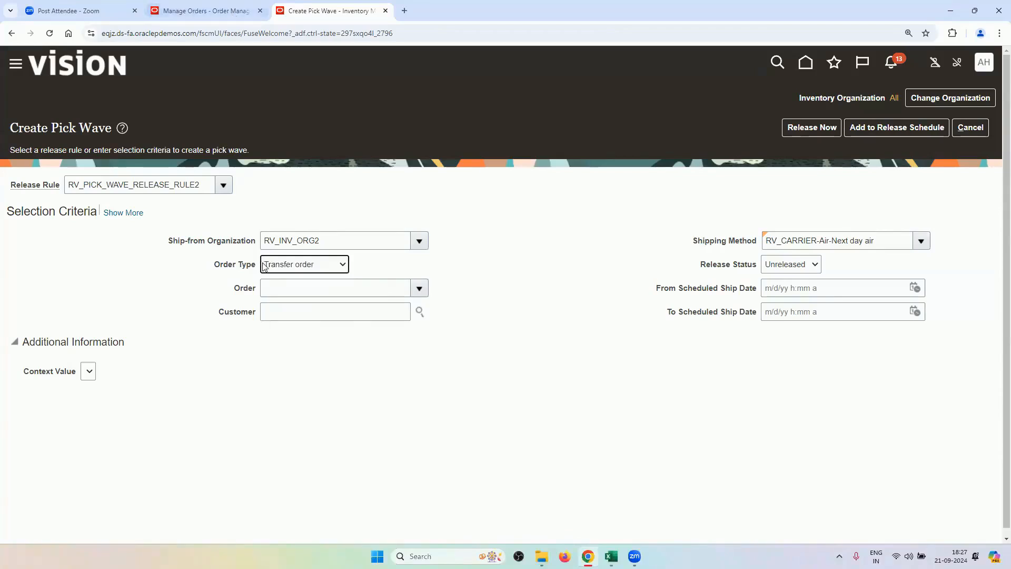
Enter transfer order 140046 and release pick wave 269899 now.
left_click(278, 280)
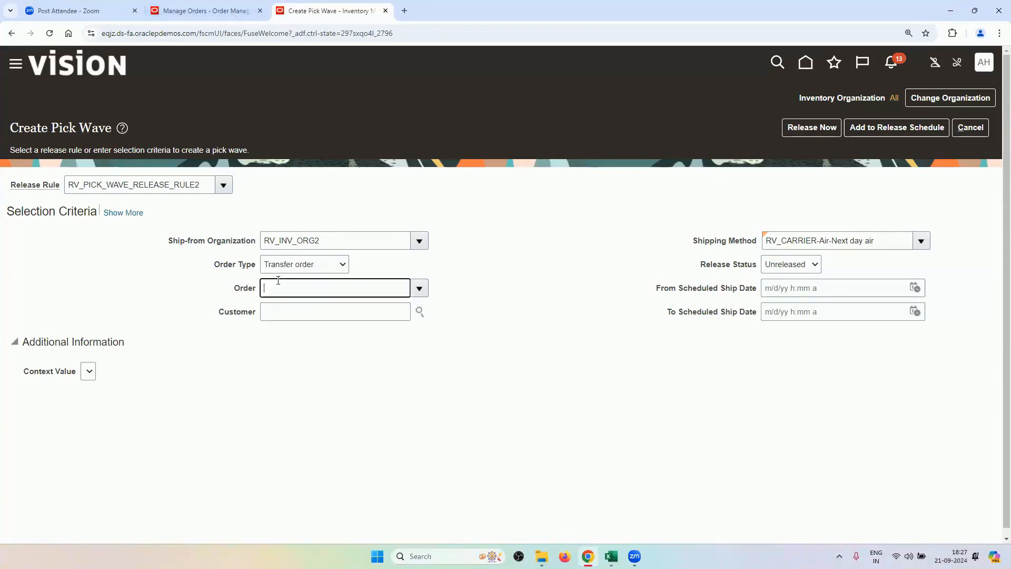
left_click(219, 6)
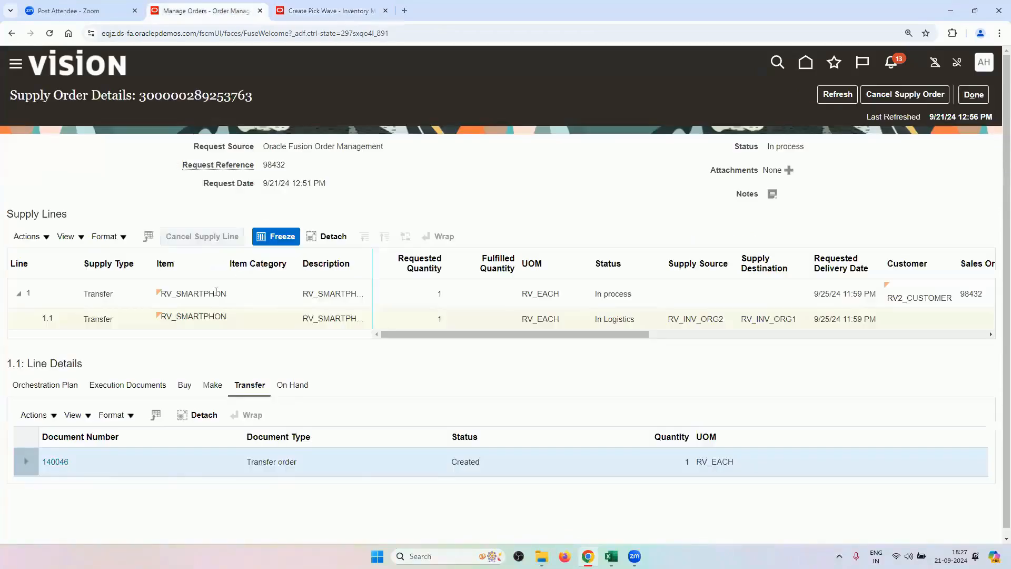
double_click(79, 463)
key("ctrl+c")
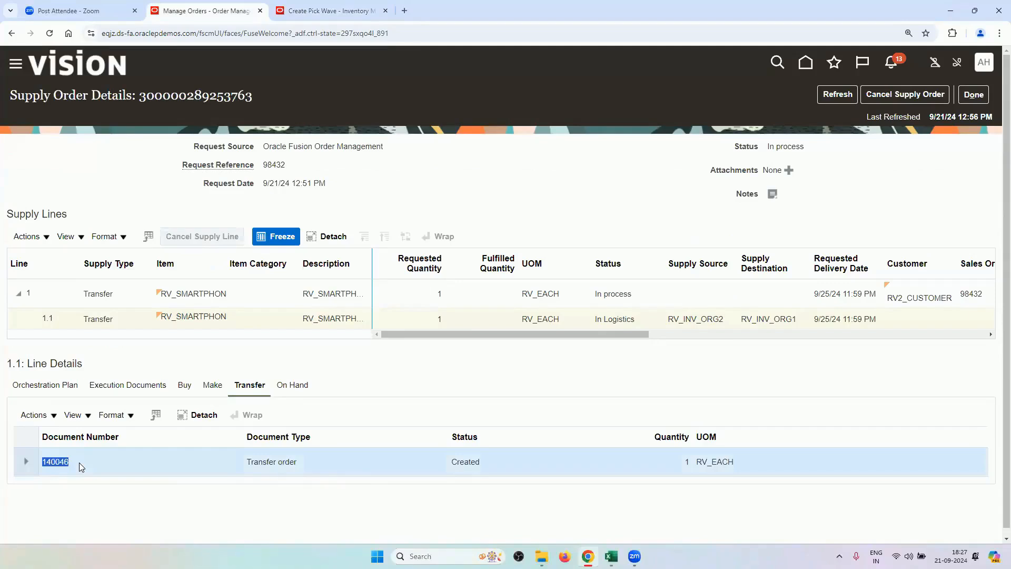
left_click(321, 10)
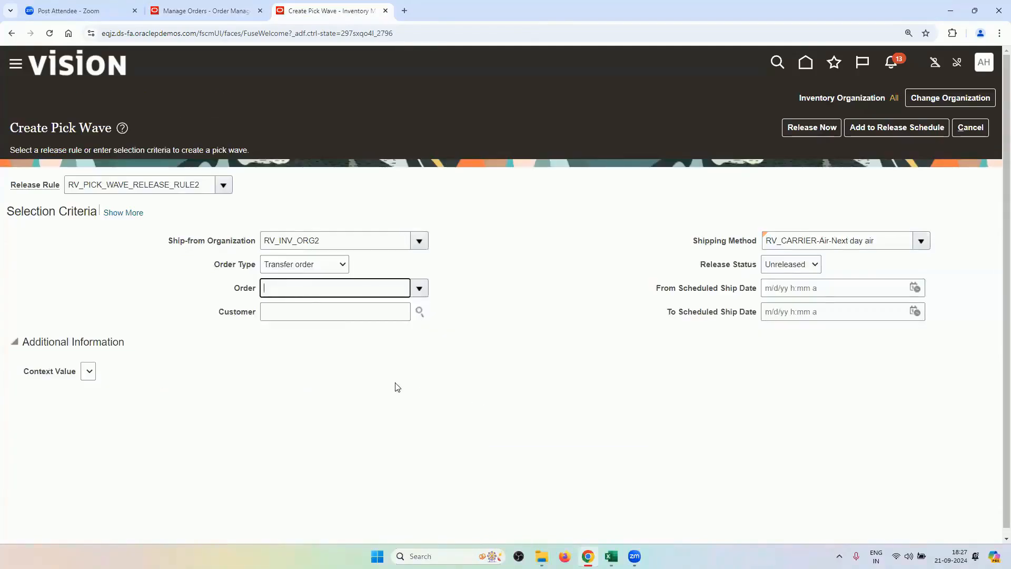
key("ctrl+v")
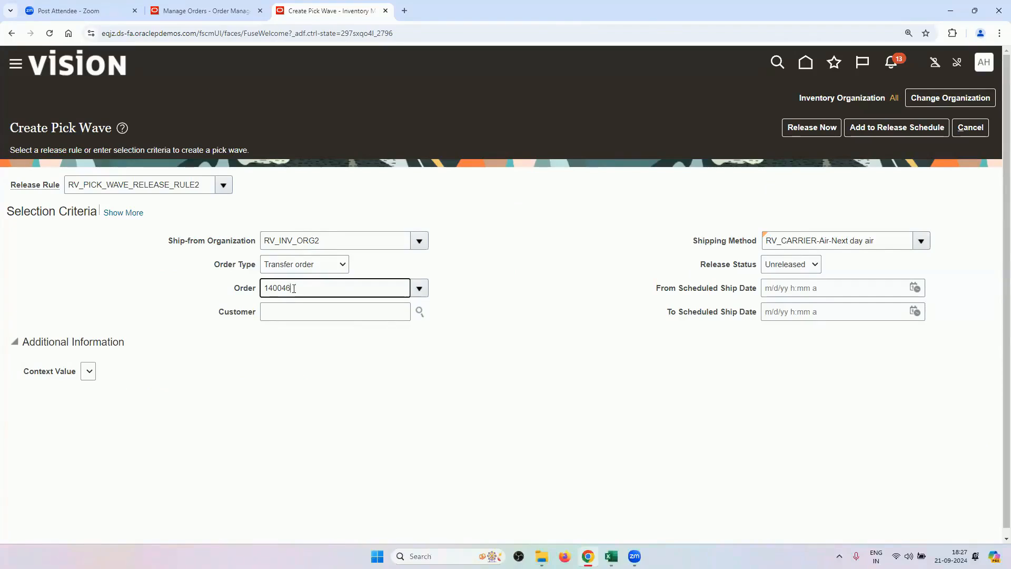
key("Tab")
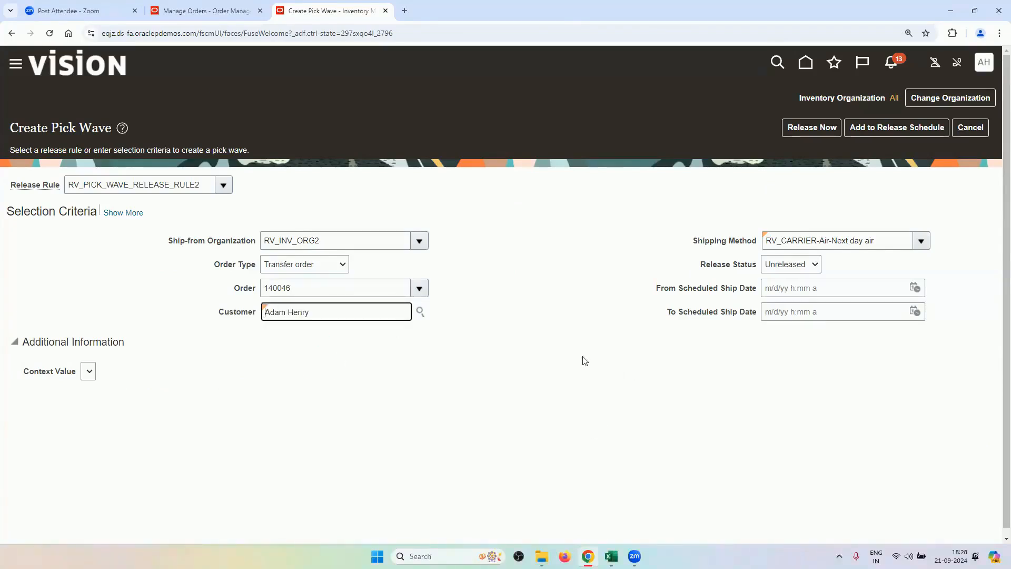
left_click(796, 130)
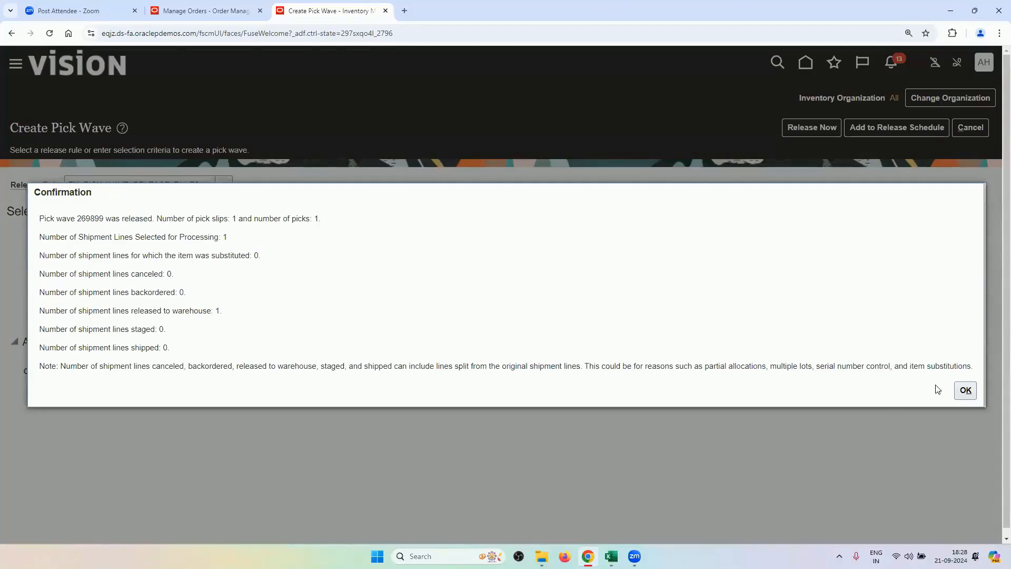
left_click(963, 391)
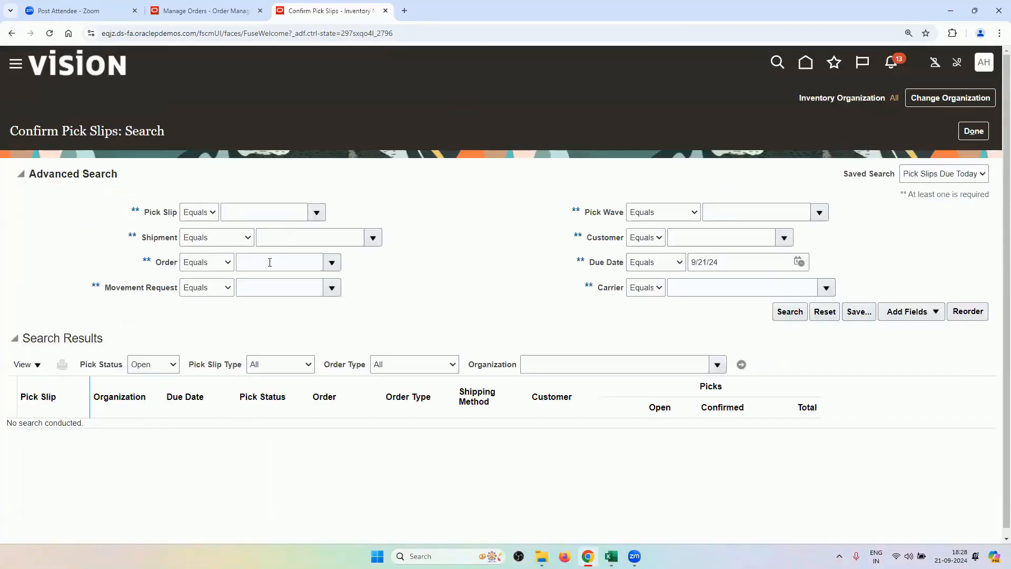
Search pick slips for order 140046 with the due date criterion cleared.
left_click(302, 261)
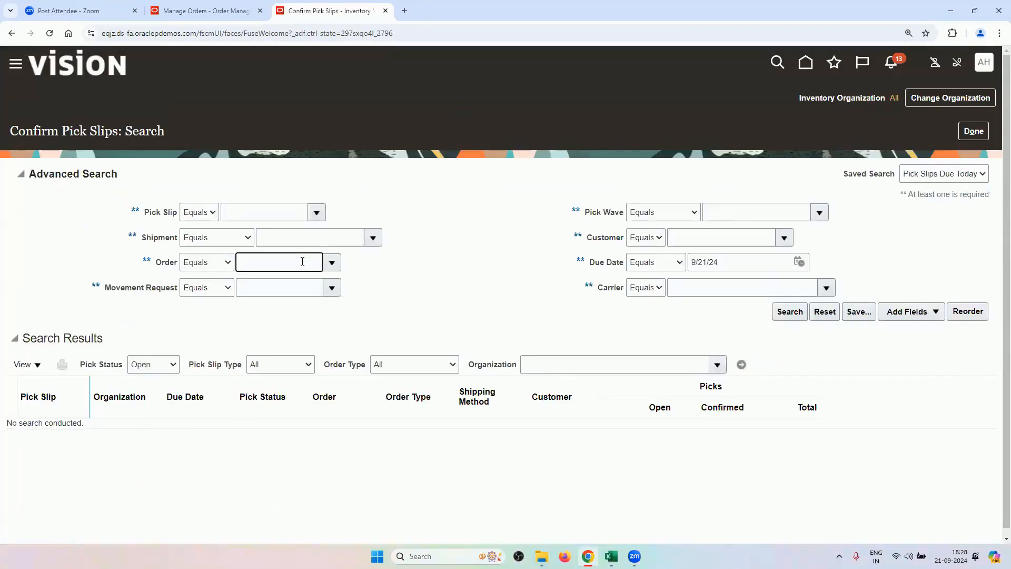
key("ctrl+v")
double_click(716, 260)
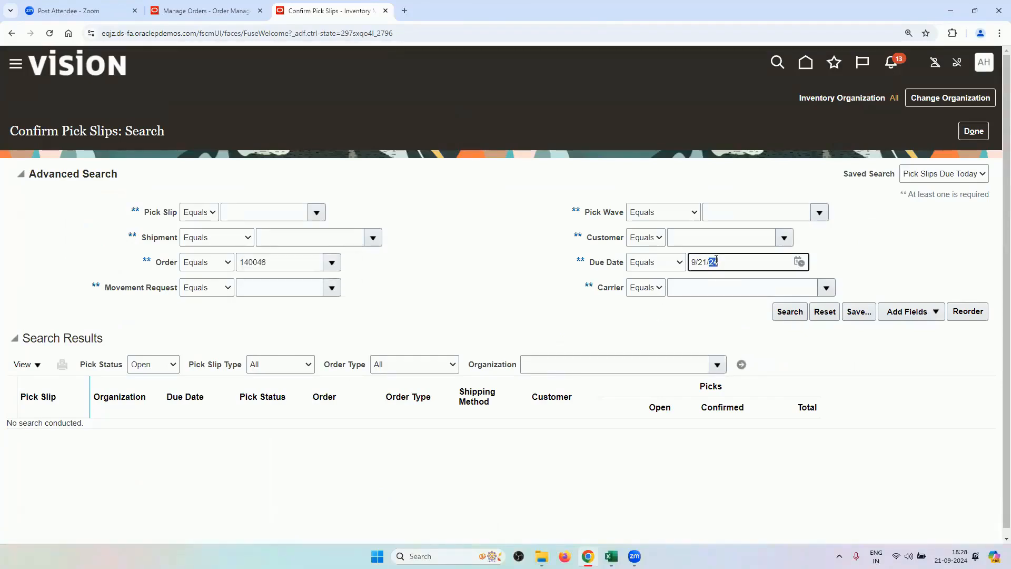
key("BackSpace")
key("BackSpace")
key("BackSpace")
key("BackSpace")
key("BackSpace")
left_click(383, 310)
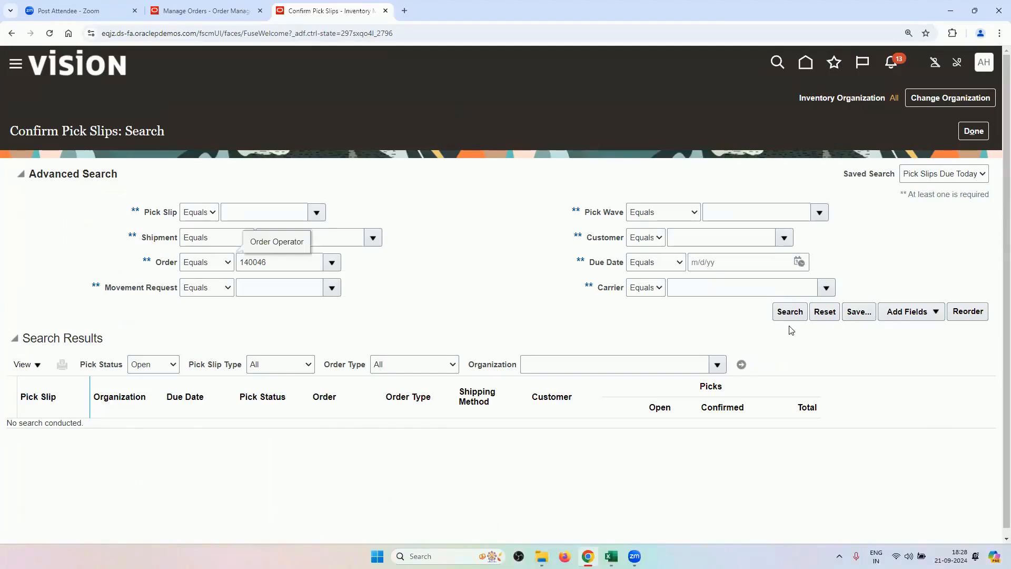
left_click(790, 311)
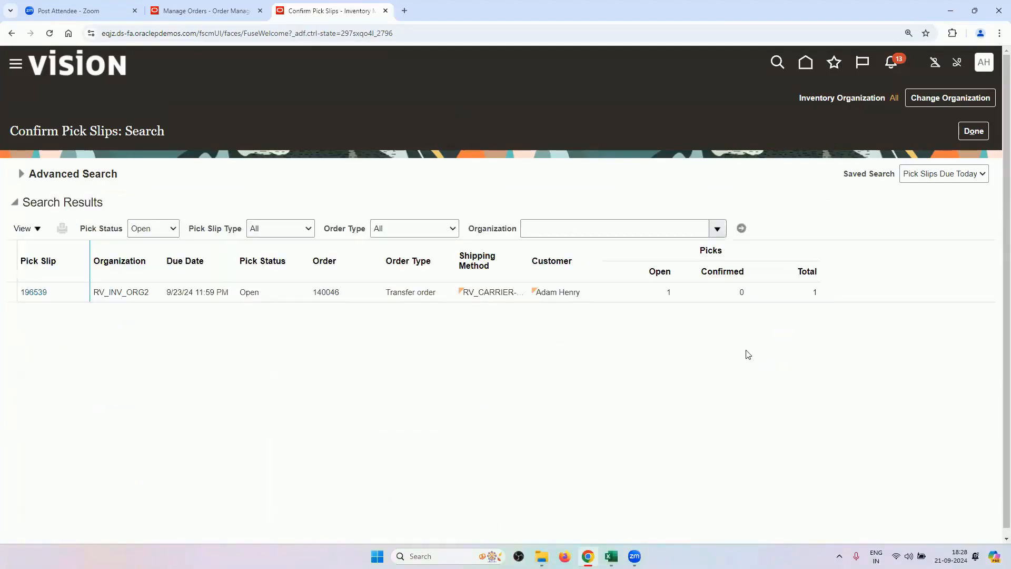
Confirm pick slip 196539 with picked quantity 1 and go on to ship confirm.
left_click(46, 296)
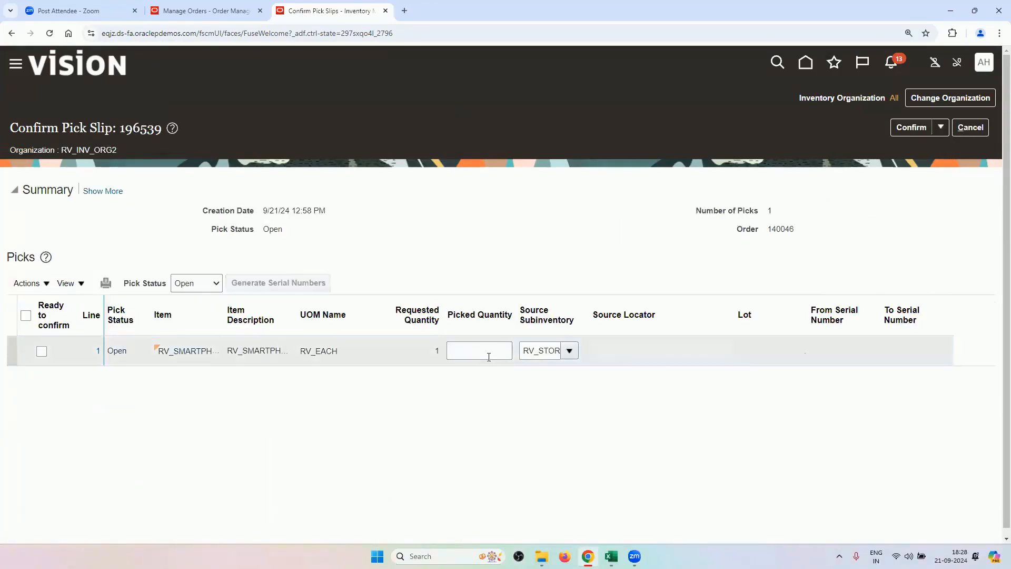
left_click(489, 357)
left_click(530, 223)
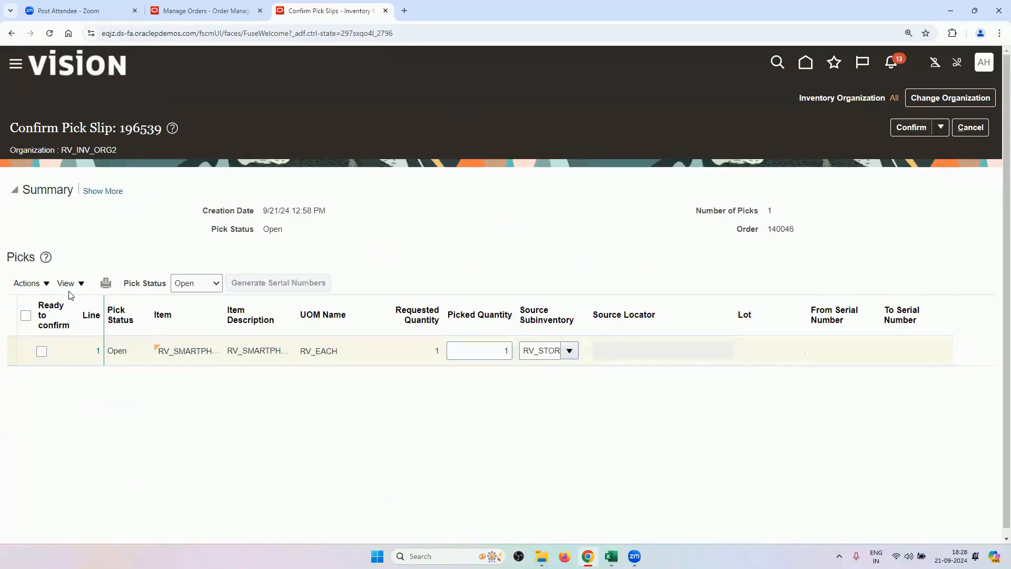
left_click(25, 316)
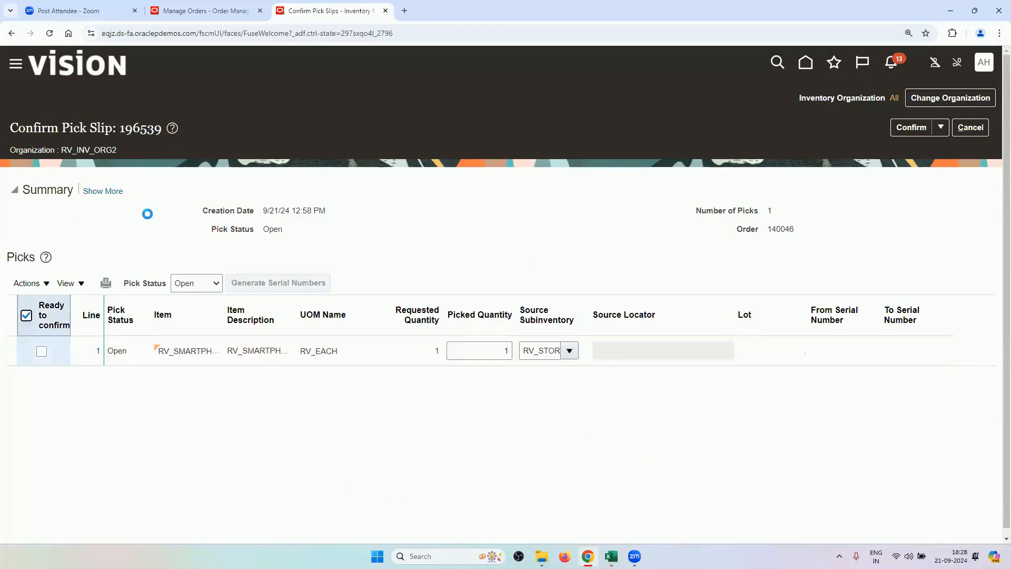
left_click(937, 128)
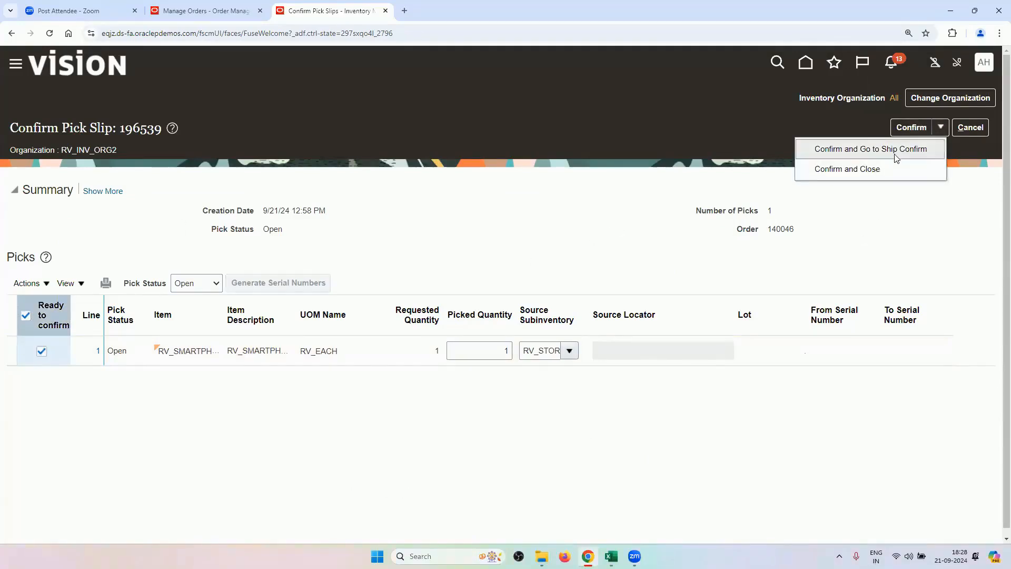
left_click(895, 154)
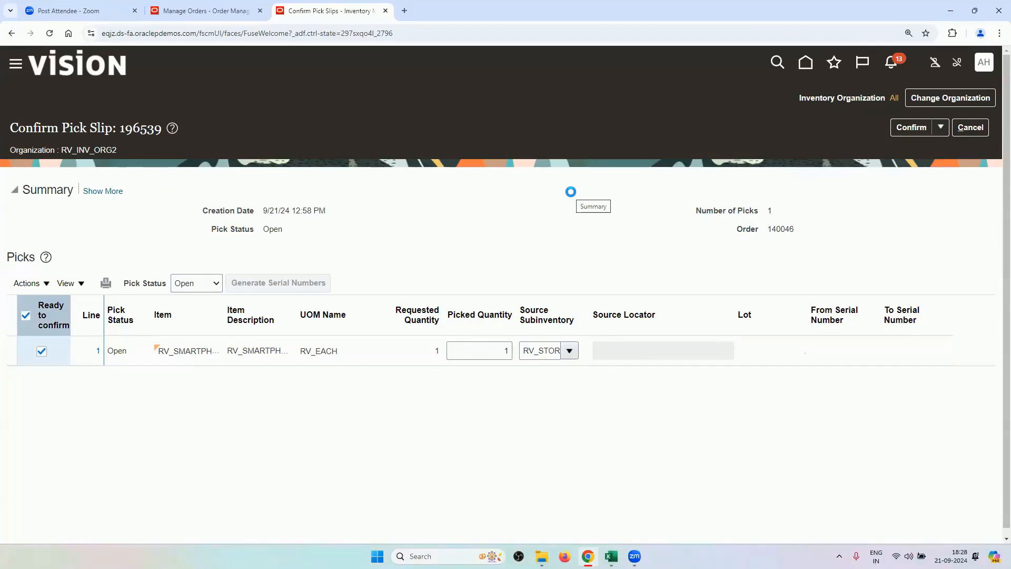
Ship-confirm shipment 86195 with shipped quantity 1 and gross weight 11, then exit Manage Shipments.
scroll(499, 291, "down", 1)
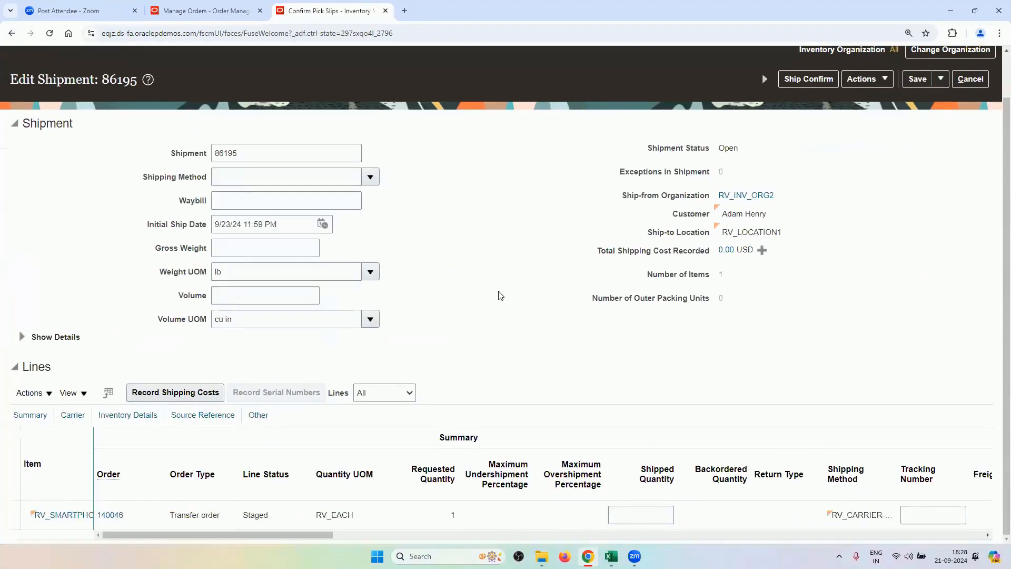
left_click(660, 516)
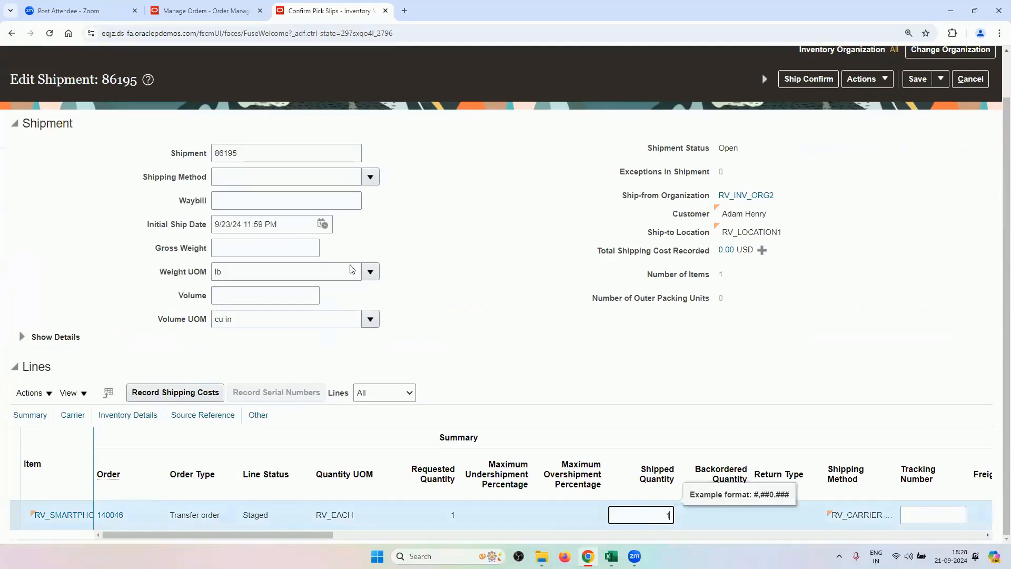
left_click(258, 248)
type("11")
left_click(808, 319)
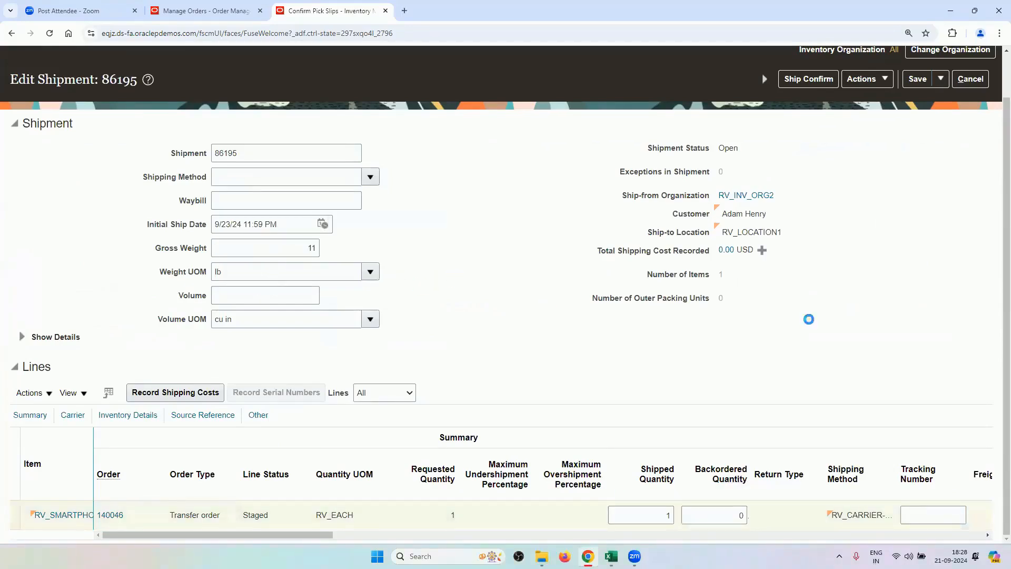
scroll(751, 141, "up", 1)
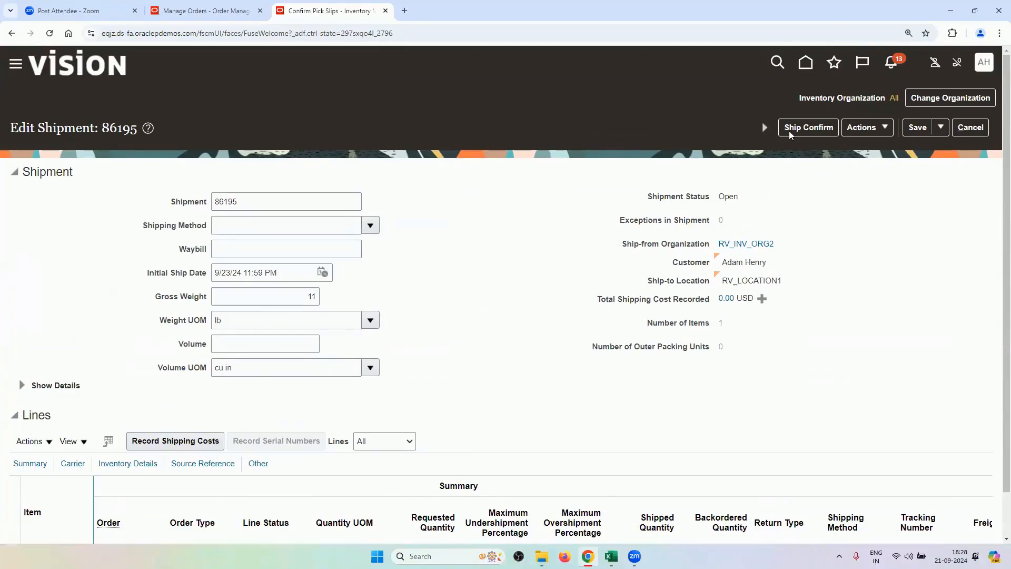
left_click(789, 133)
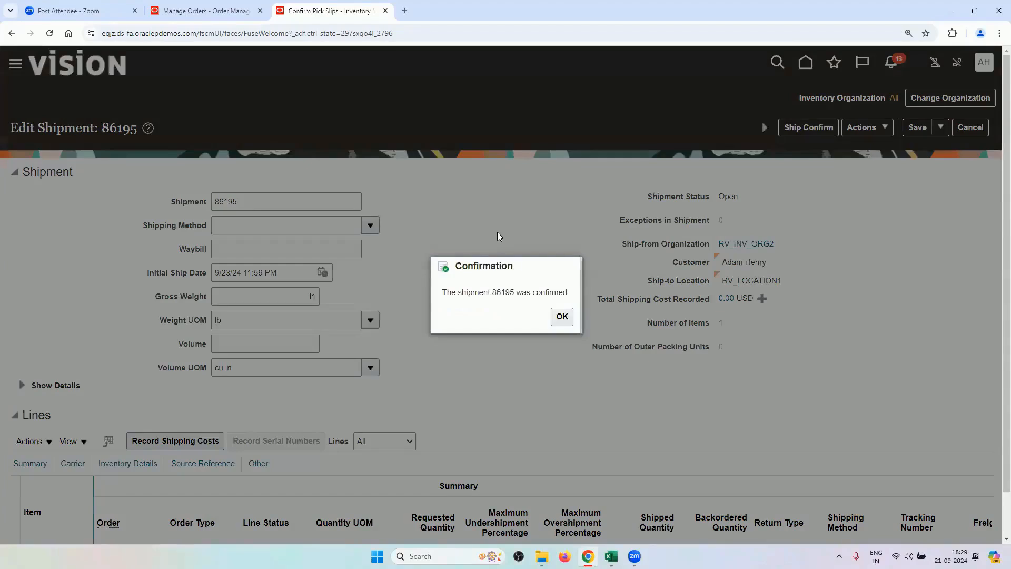
left_click(559, 316)
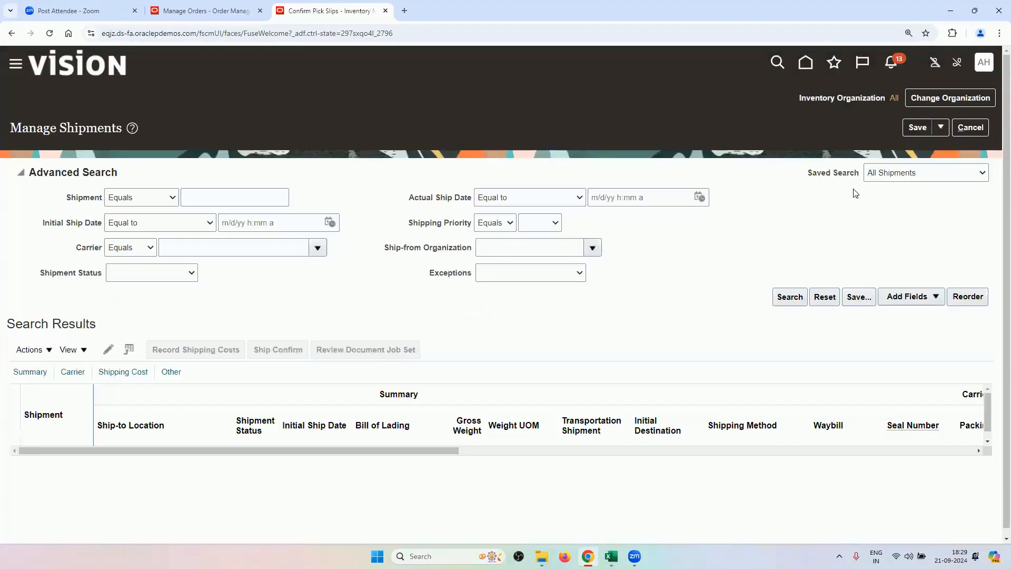
left_click(970, 127)
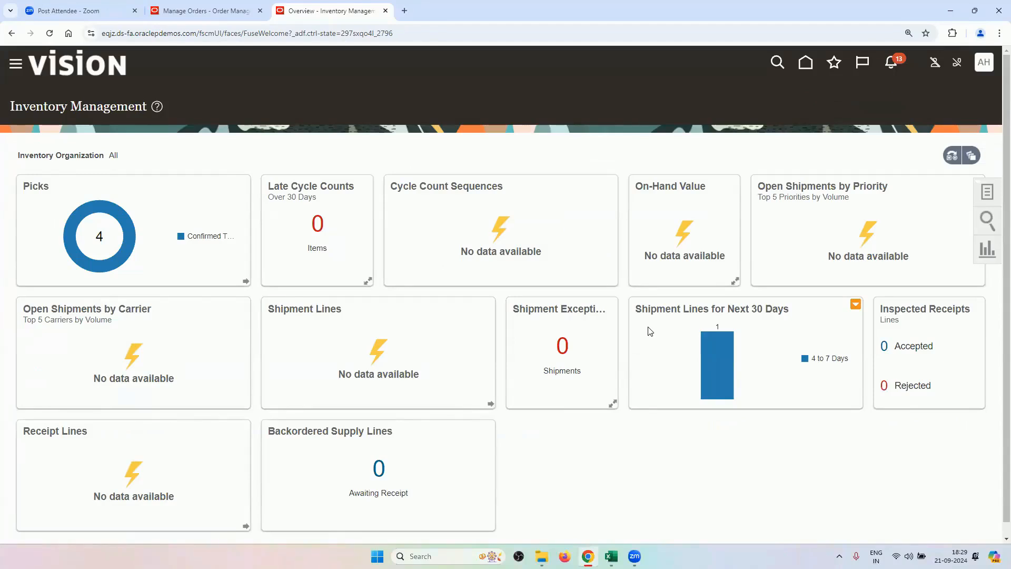
Check transfer order 140046's Shipments and Receipts to verify shipment 86195 is Closed.
left_click(224, 10)
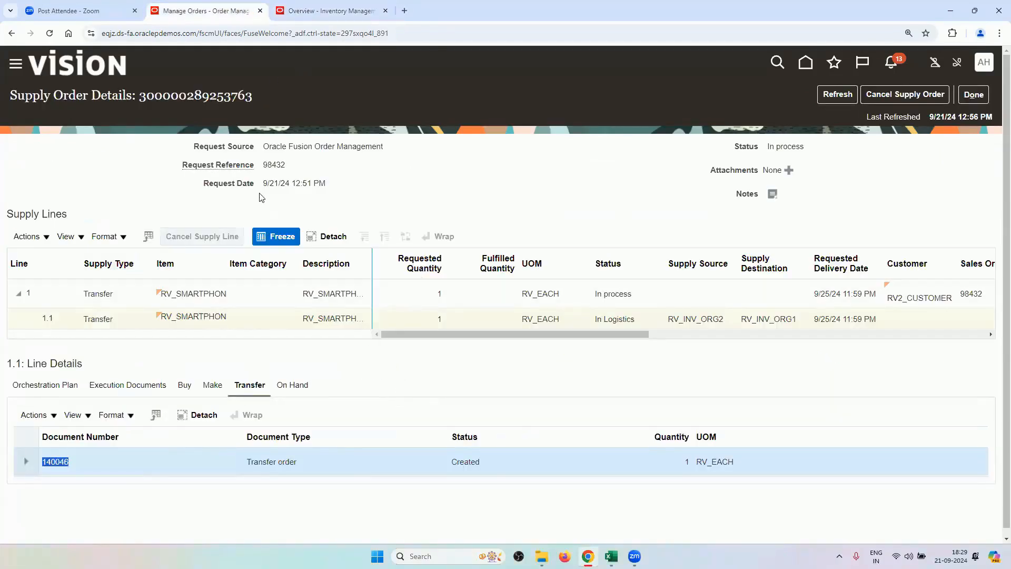
left_click_drag(404, 333, 352, 326)
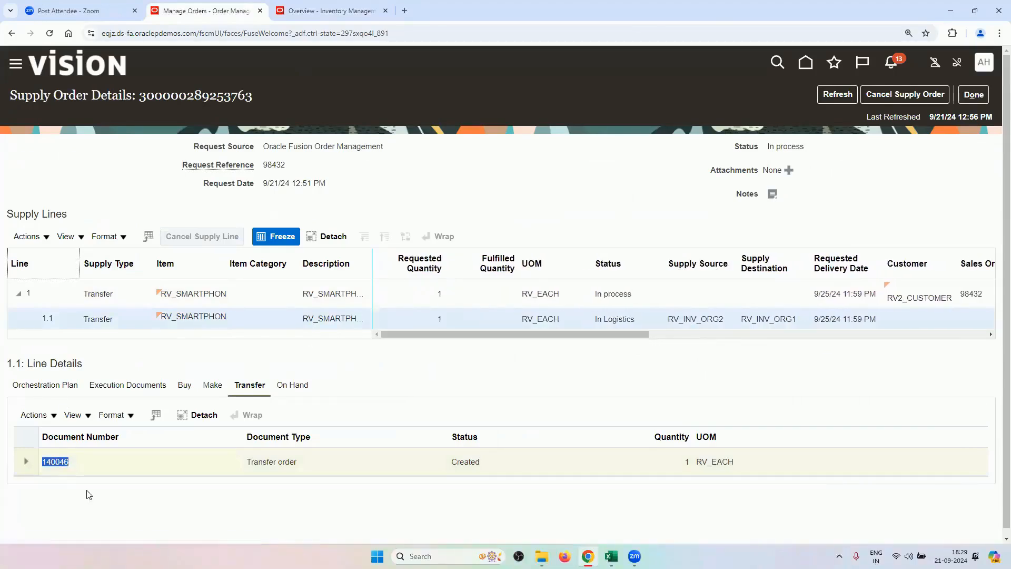
left_click(68, 466)
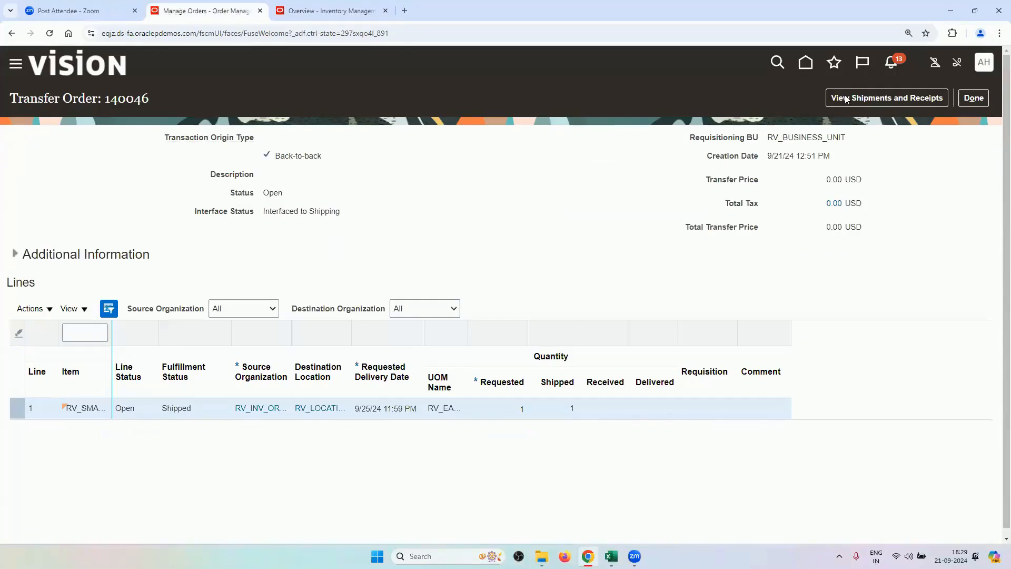
left_click(854, 99)
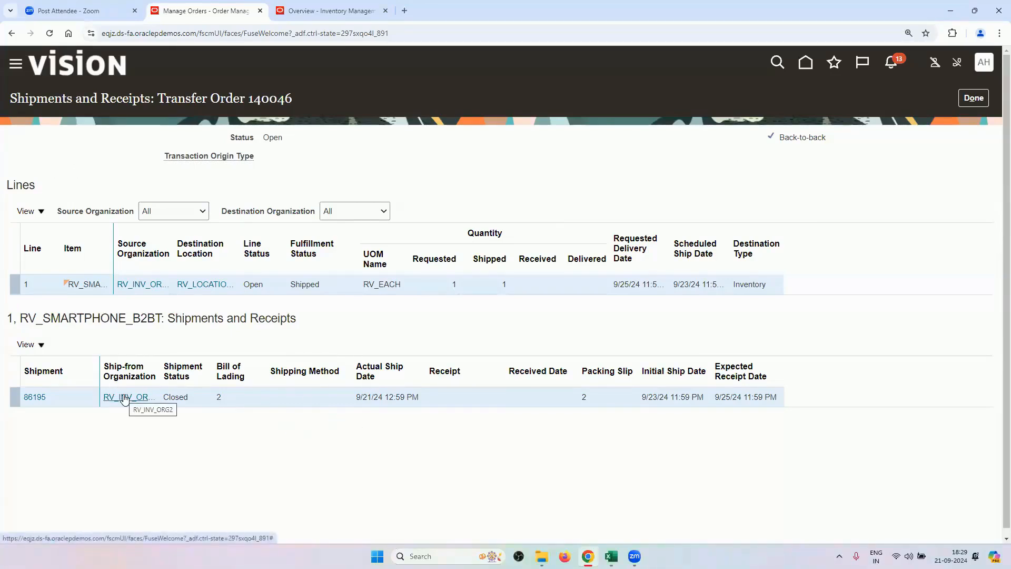
mouse_move(124, 398)
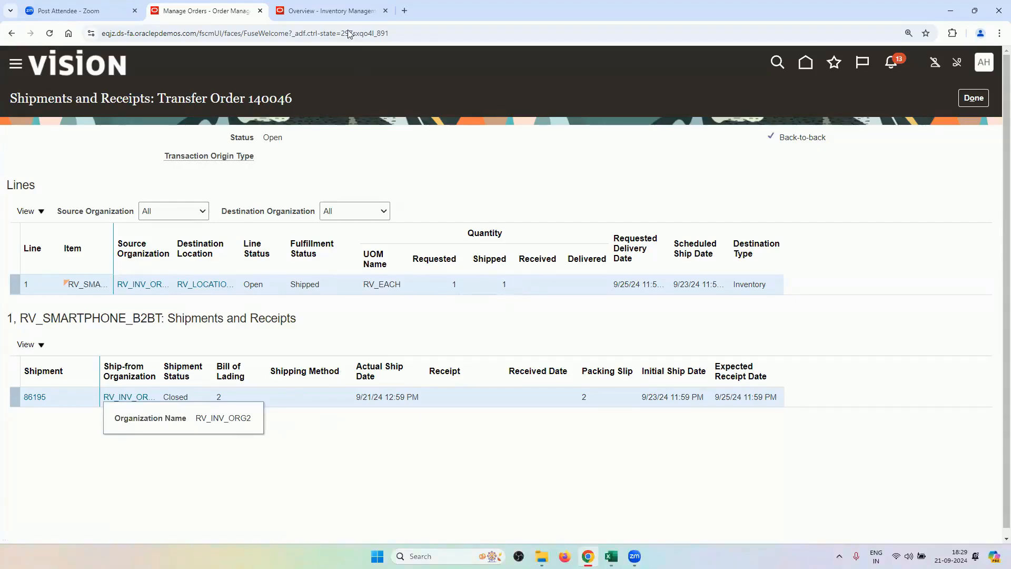
left_click(331, 10)
Open Scheduled Processes from the Navigator and refresh to see the shipping jobs Succeeded.
left_click(15, 63)
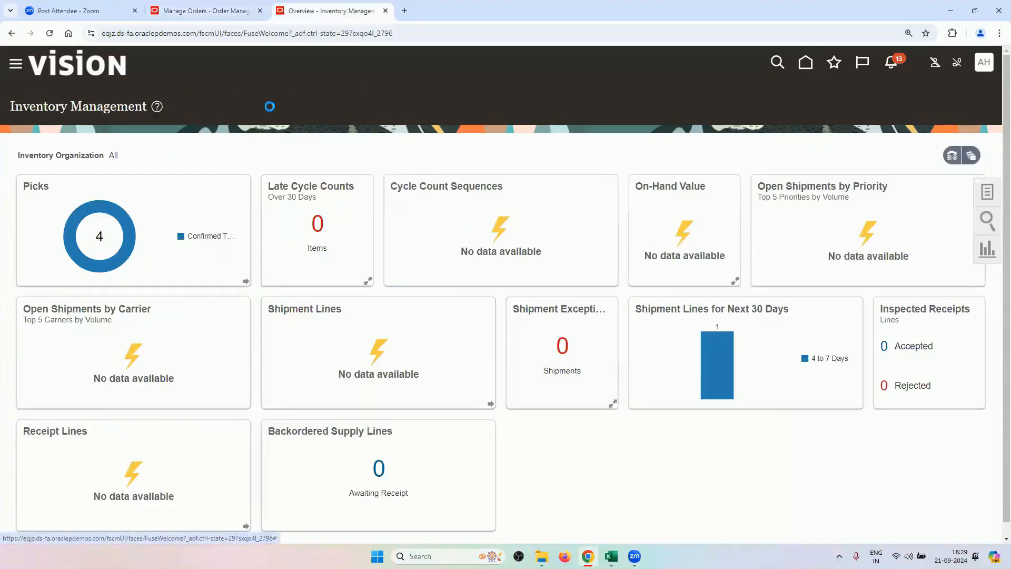
scroll(189, 395, "down", 5)
scroll(188, 396, "down", 3)
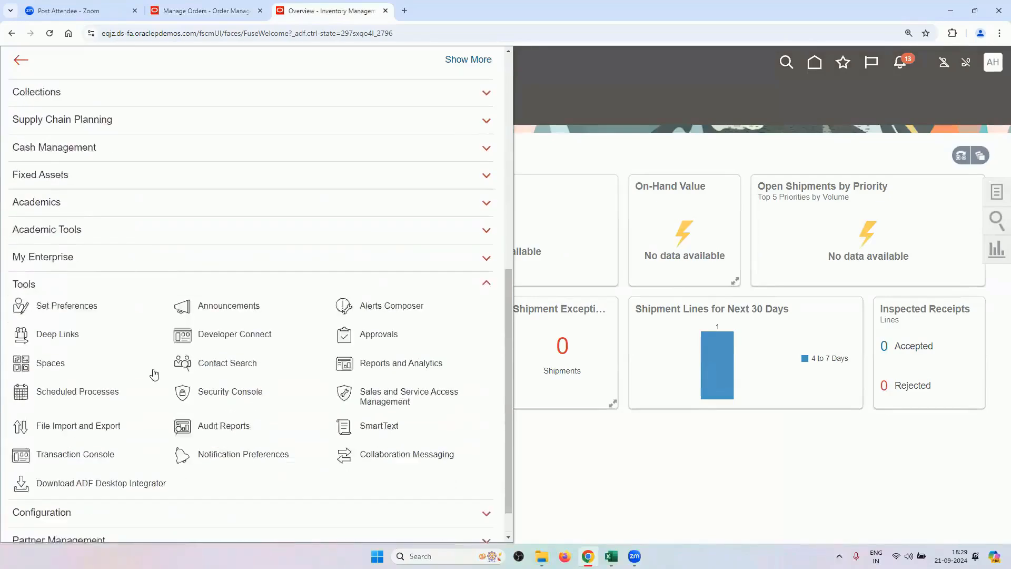
left_click(69, 353)
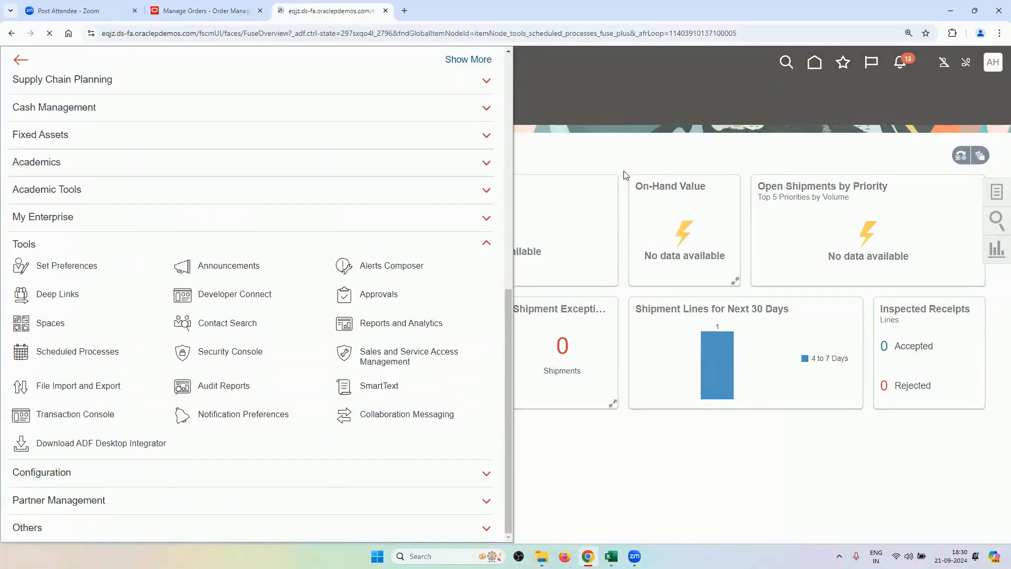
left_click(511, 223)
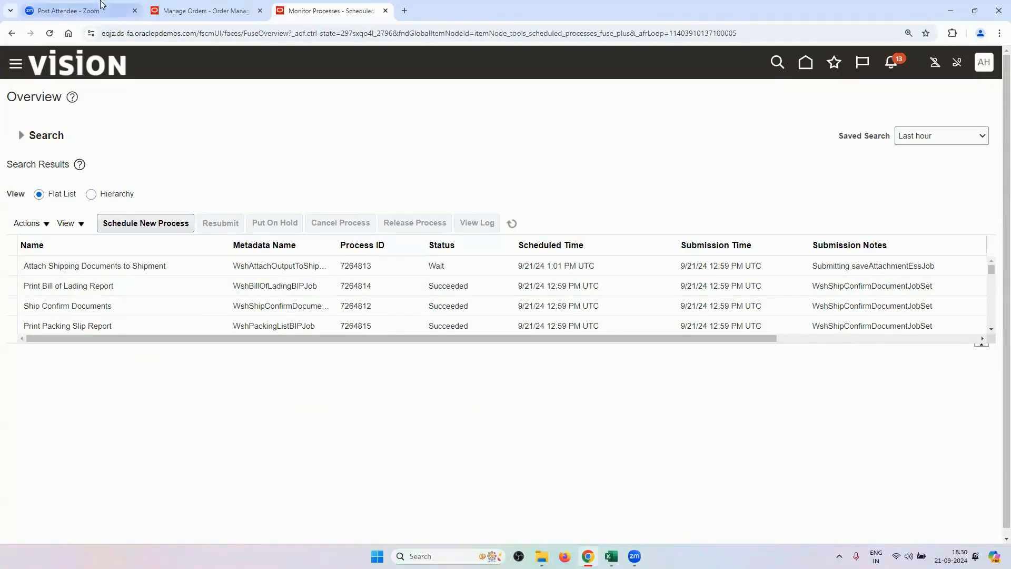
Revisit the transfer order shipments page, then open Setup and Maintenance from the user menu.
left_click(173, 10)
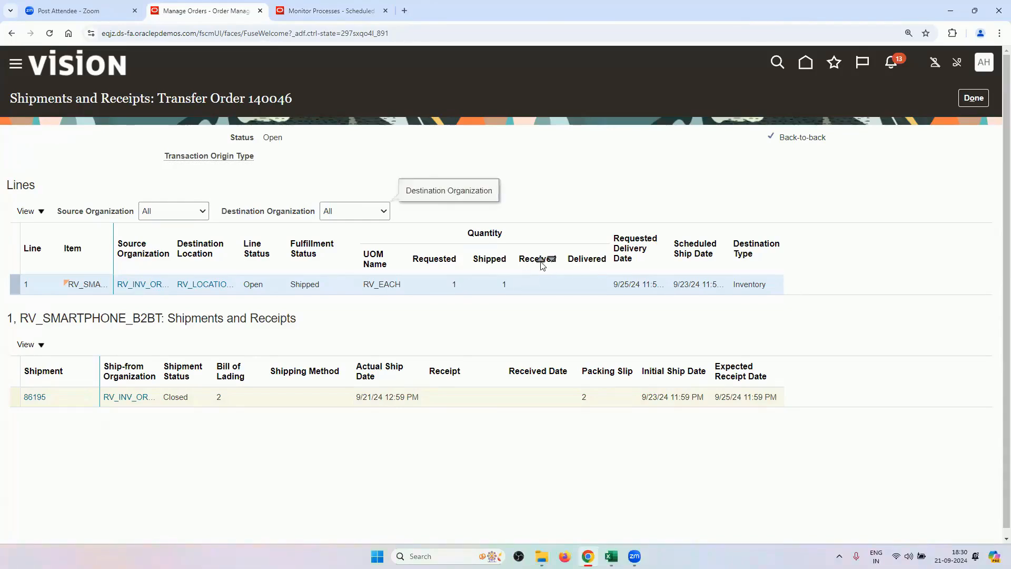
key("Escape")
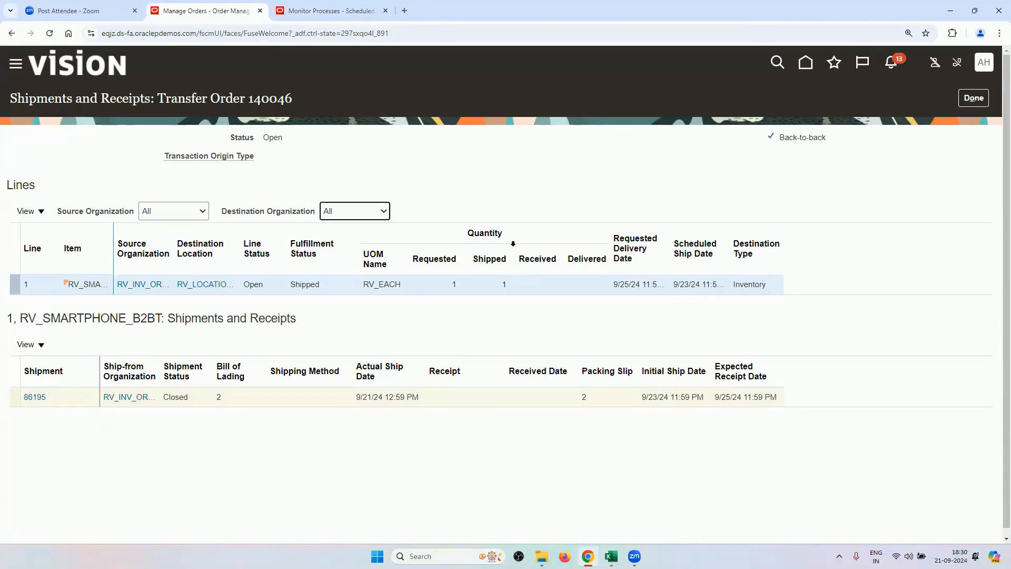
left_click(338, 12)
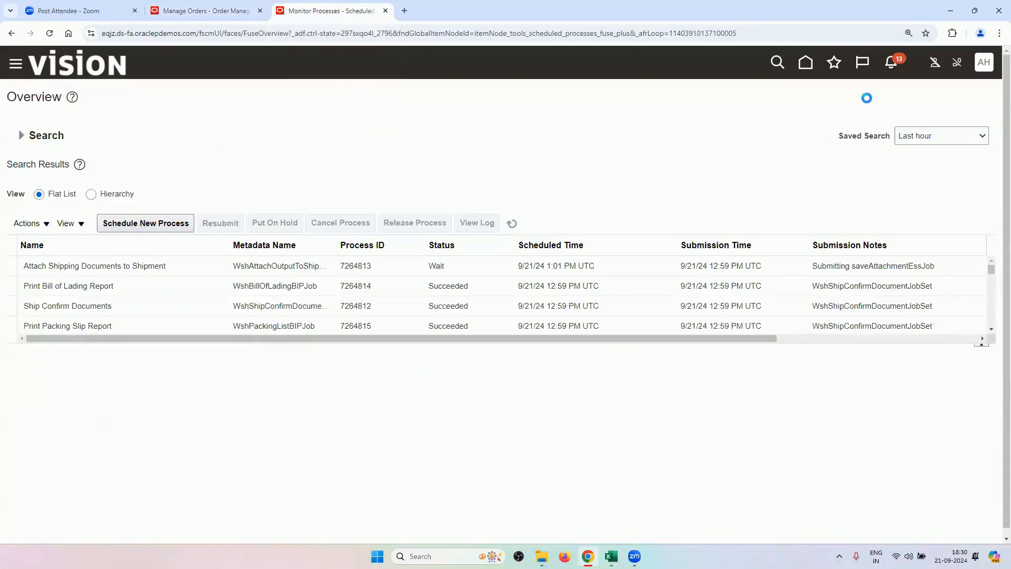
left_click(983, 62)
left_click(787, 260)
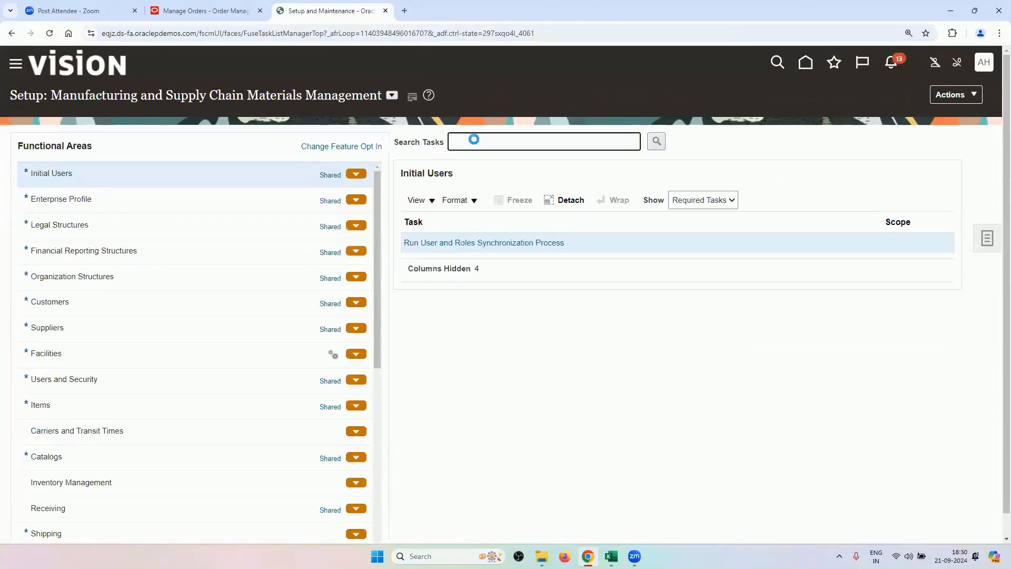
Open Manage Interorganization Parameters and search with From Organization RV_INV_ORG2.
type("MANAGE INTER")
key("Return")
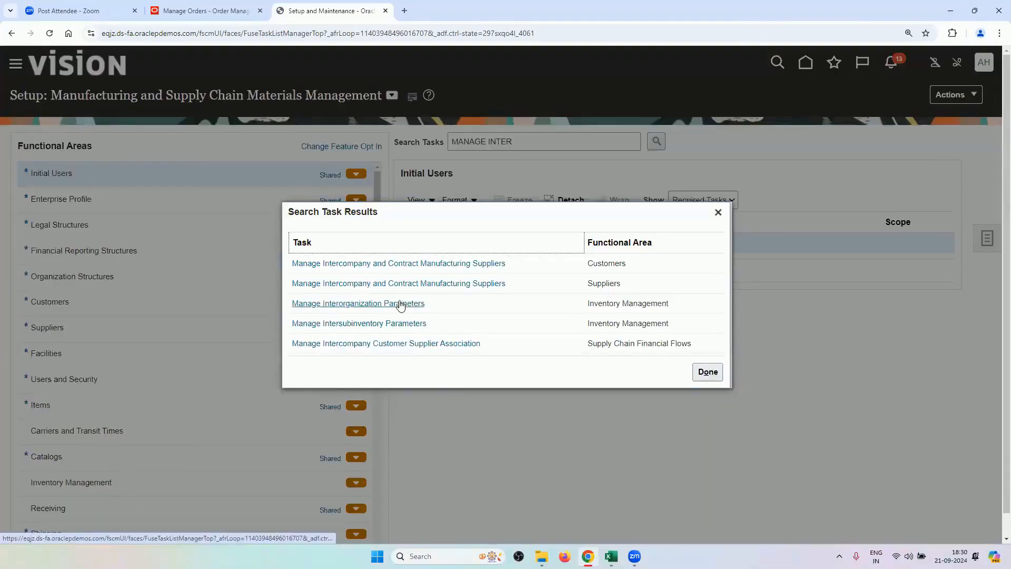
left_click(400, 303)
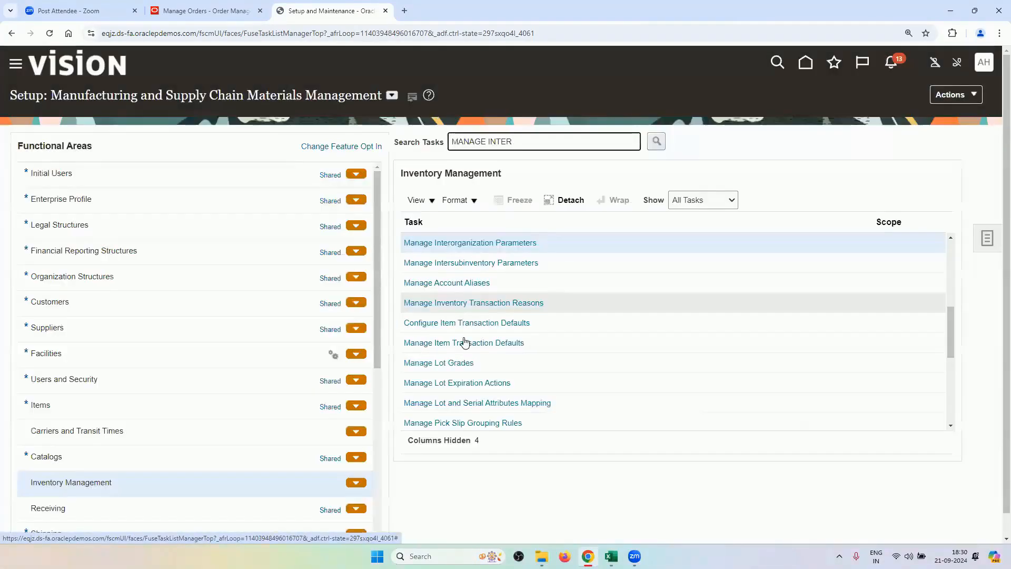
left_click(484, 243)
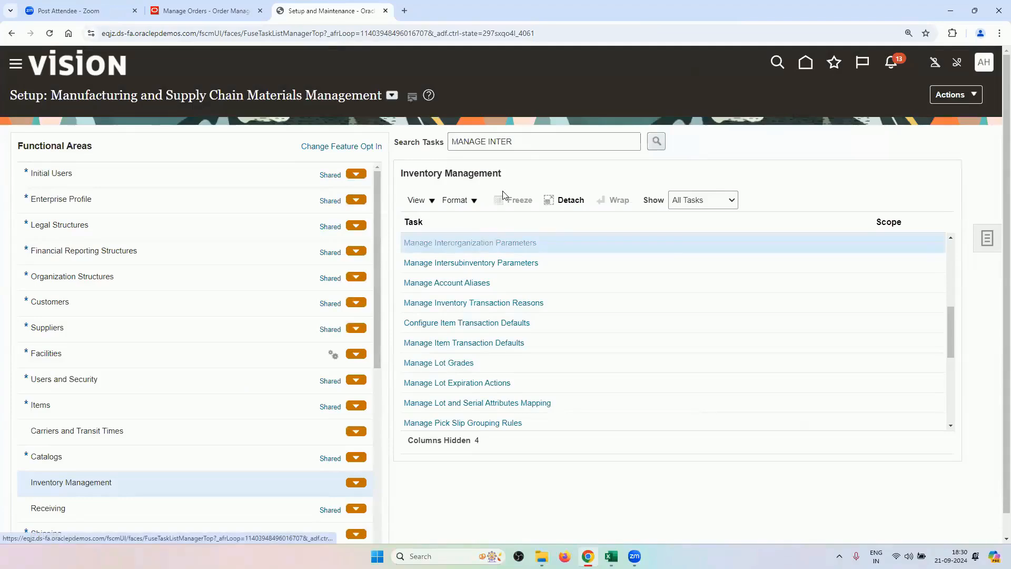
left_click(168, 193)
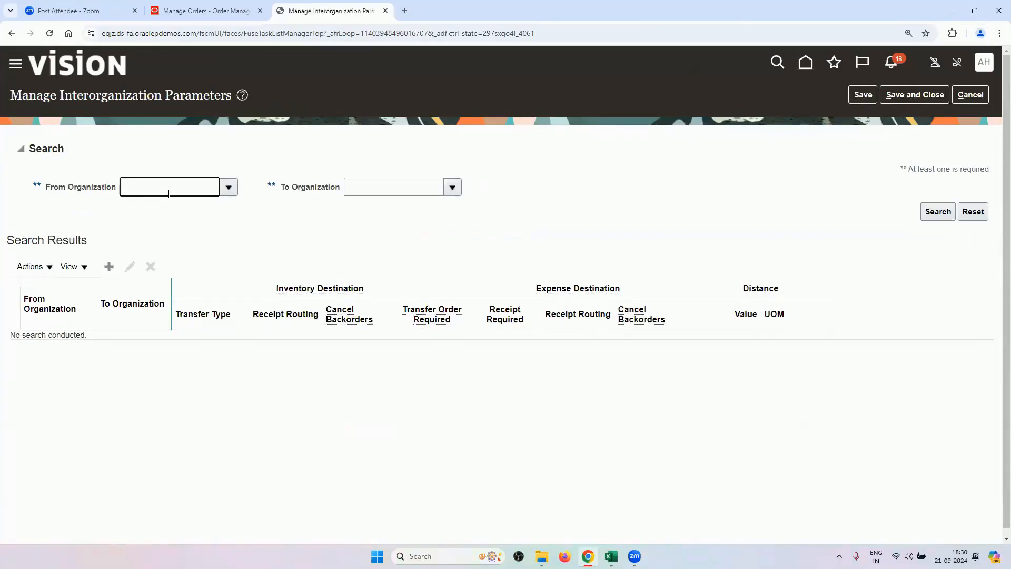
key("Tab")
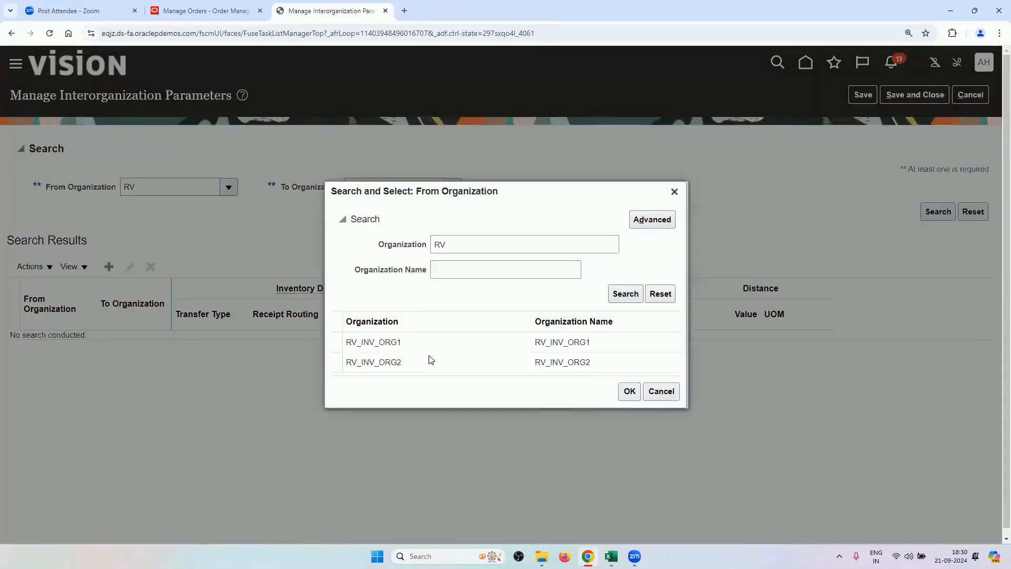
left_click(429, 361)
left_click(629, 394)
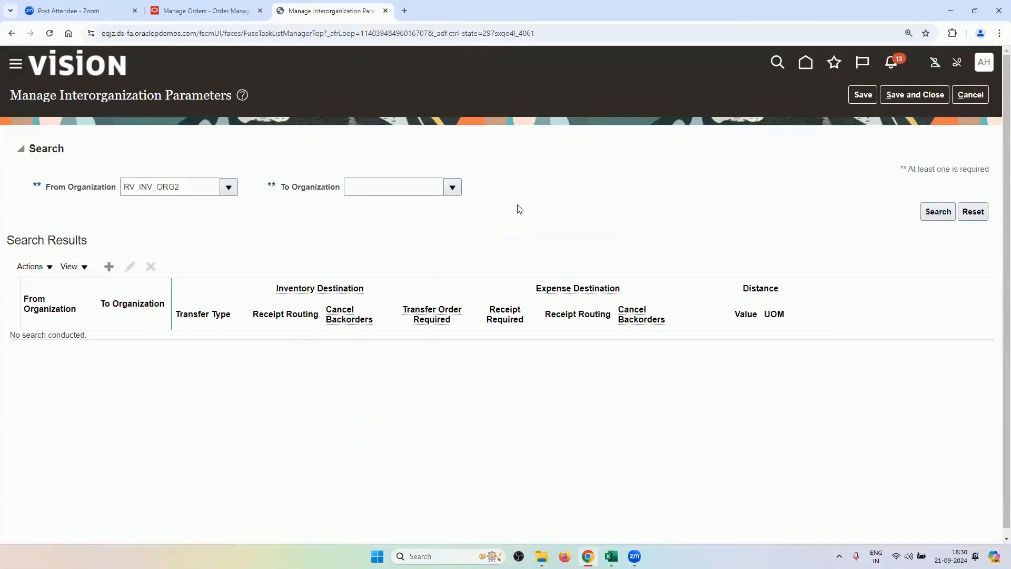
Check the Manage Interorganization Parameters task in the OM Advanced Fulfillment Techniques workbook, then return to the results.
left_click(610, 555)
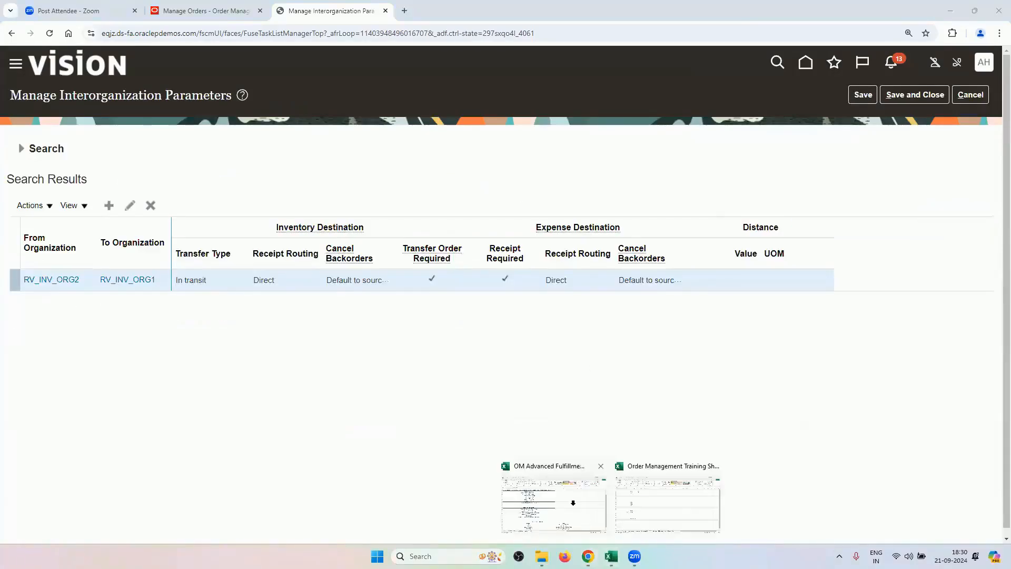
left_click(573, 502)
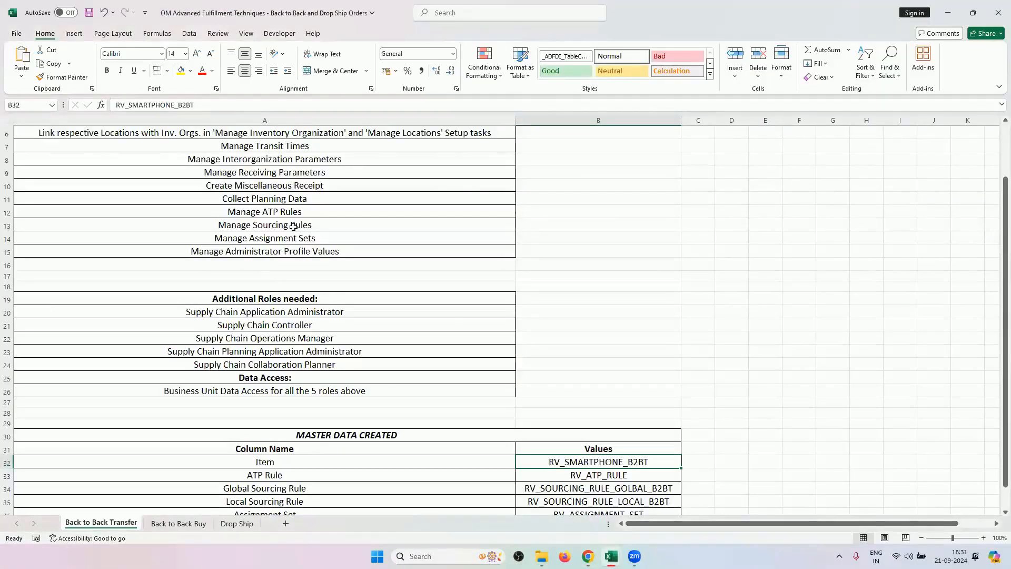
scroll(293, 225, "up", 2)
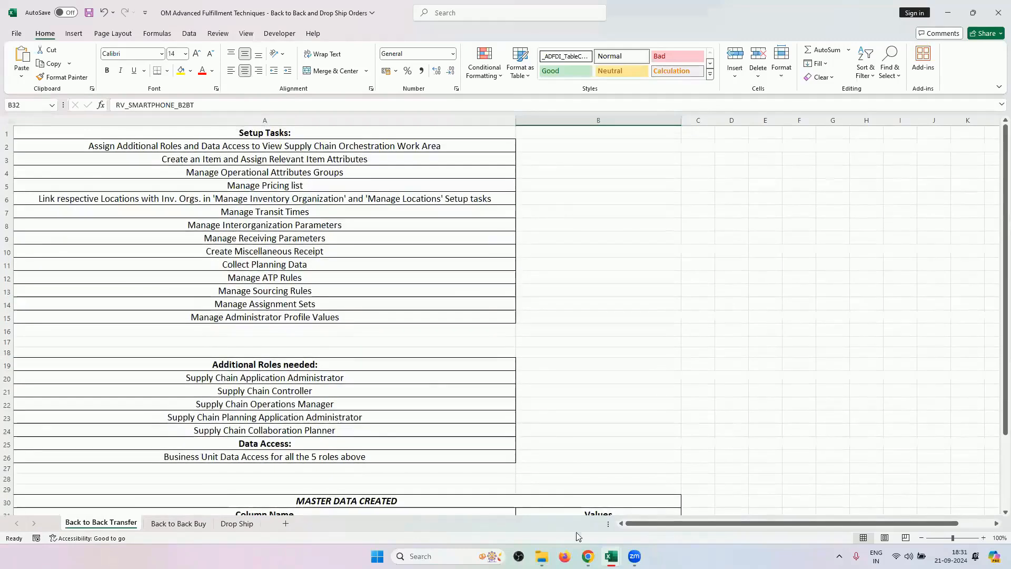
left_click(293, 225)
key("alt+Tab")
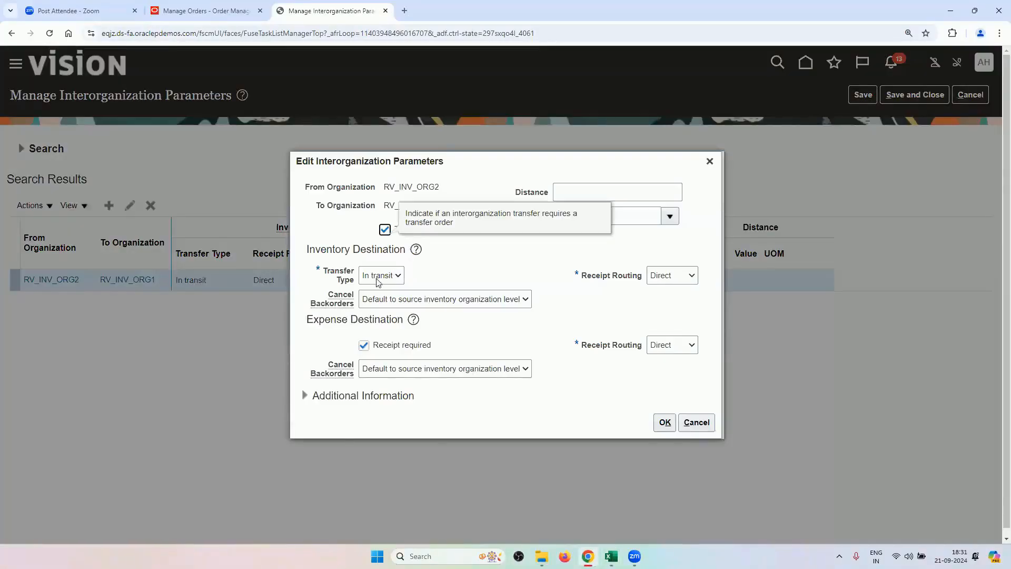
Keep the RV_INV_ORG2 to RV_INV_ORG1 transfer type as In transit, then return to transfer order 140046's shipments.
left_click(380, 278)
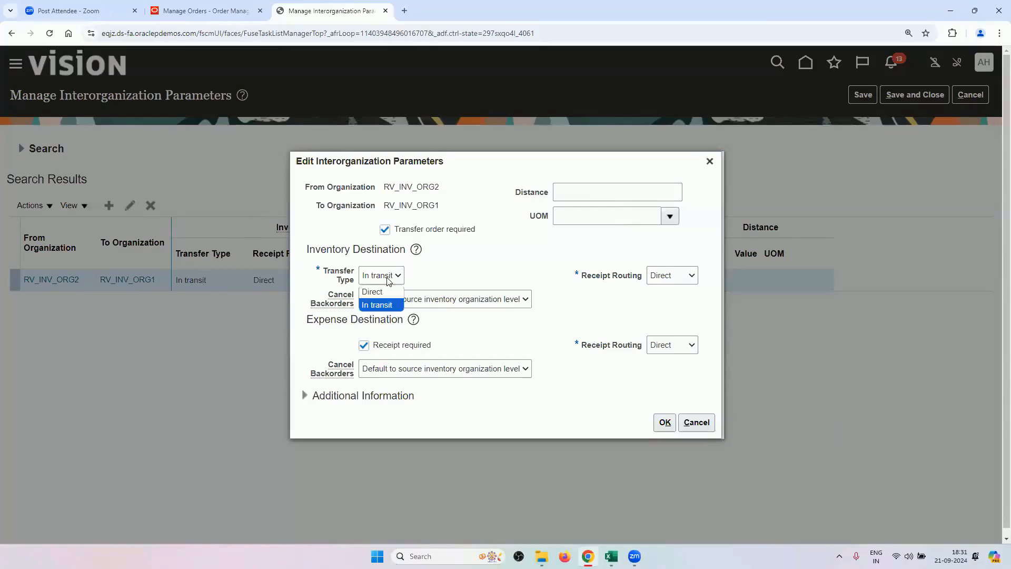
left_click(390, 307)
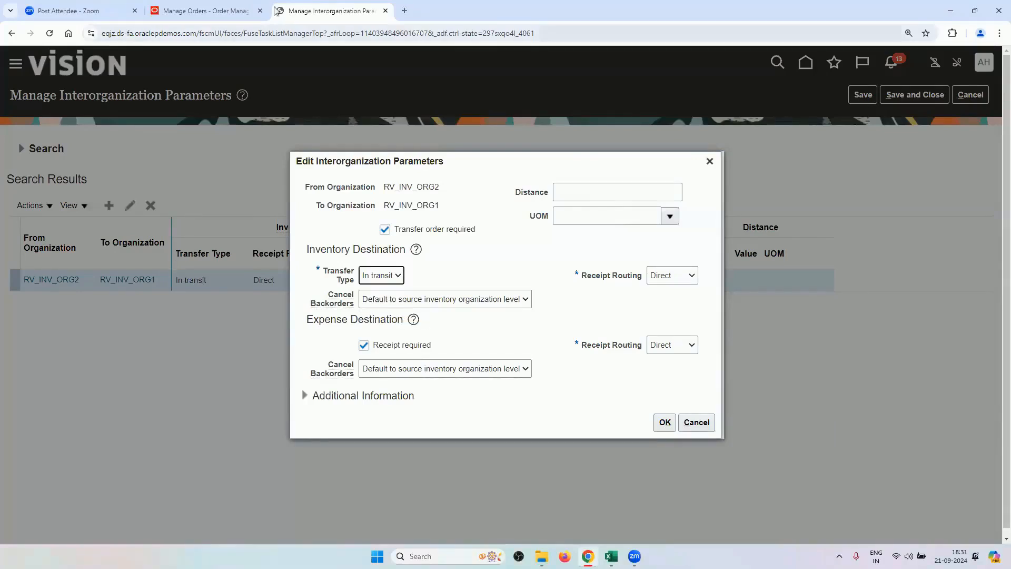
left_click(208, 6)
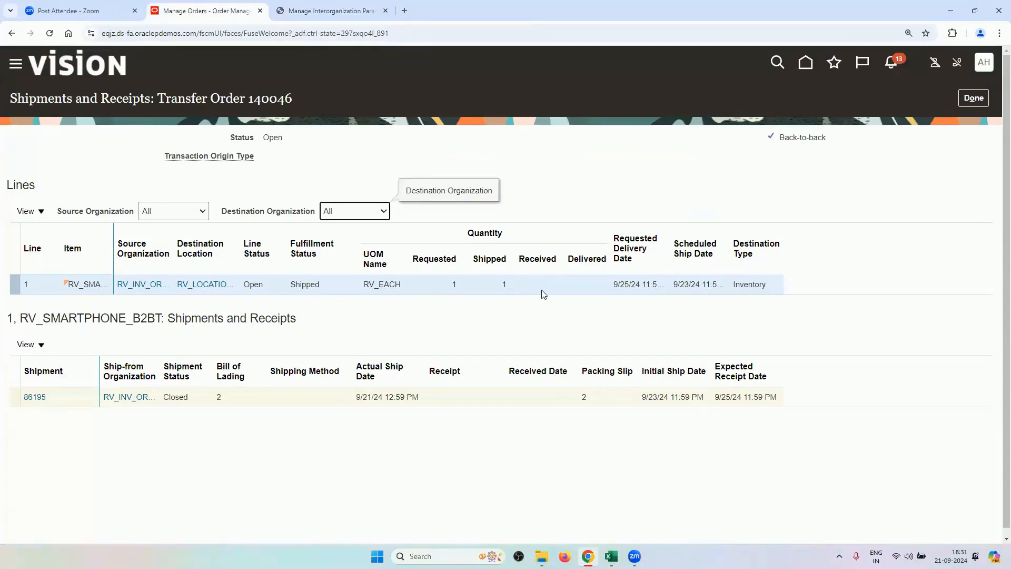
left_click(316, 10)
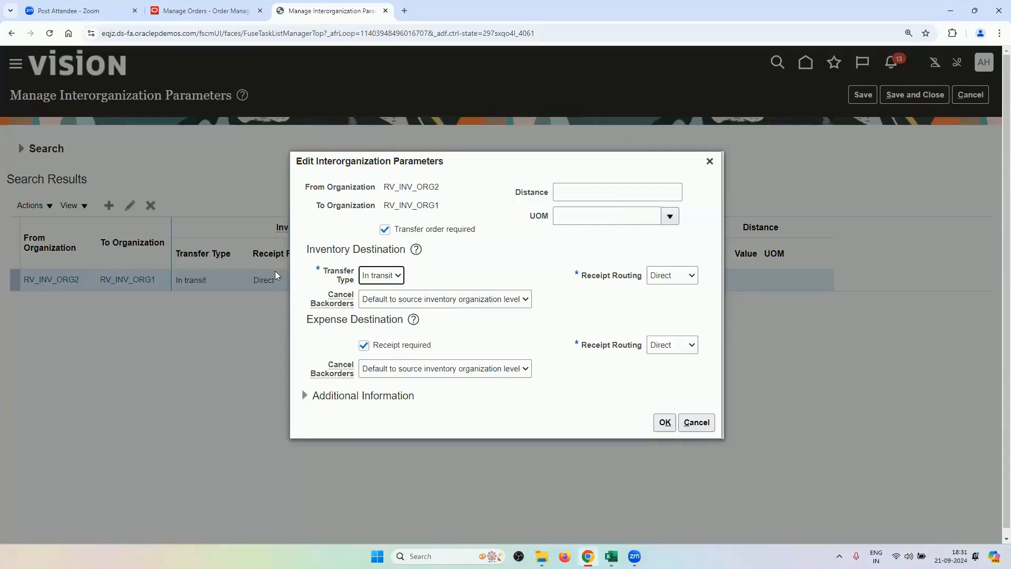
left_click(384, 284)
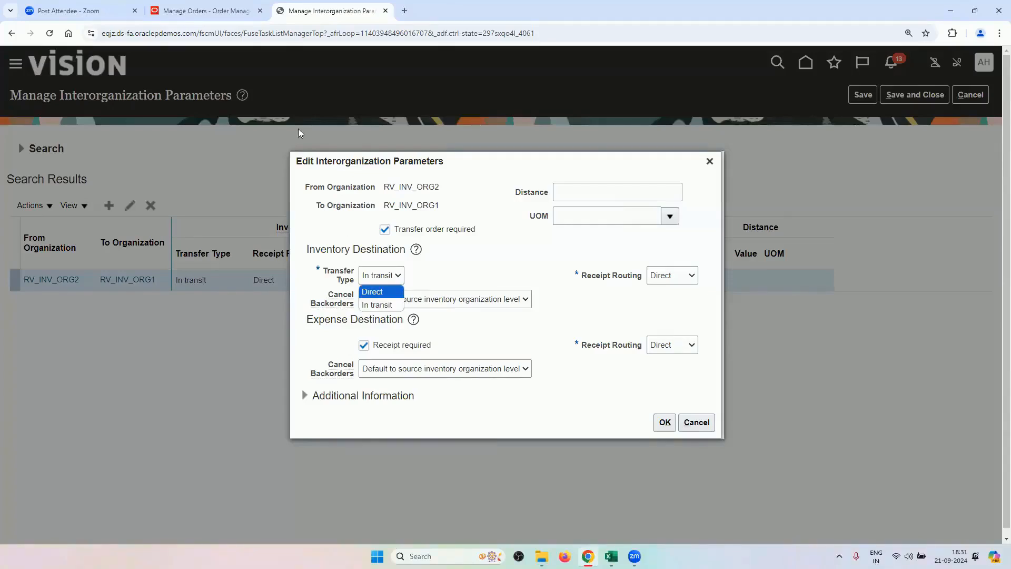
left_click(205, 11)
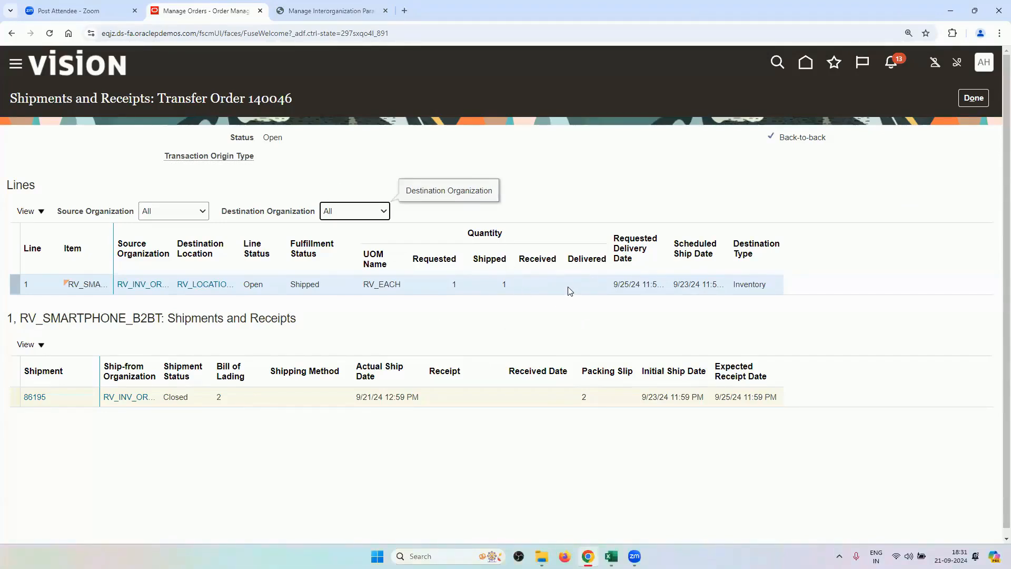
In the OM Advanced Fulfillment Techniques workbook, mark the interorganization and receiving parameter tasks (A8:A9).
left_click(611, 556)
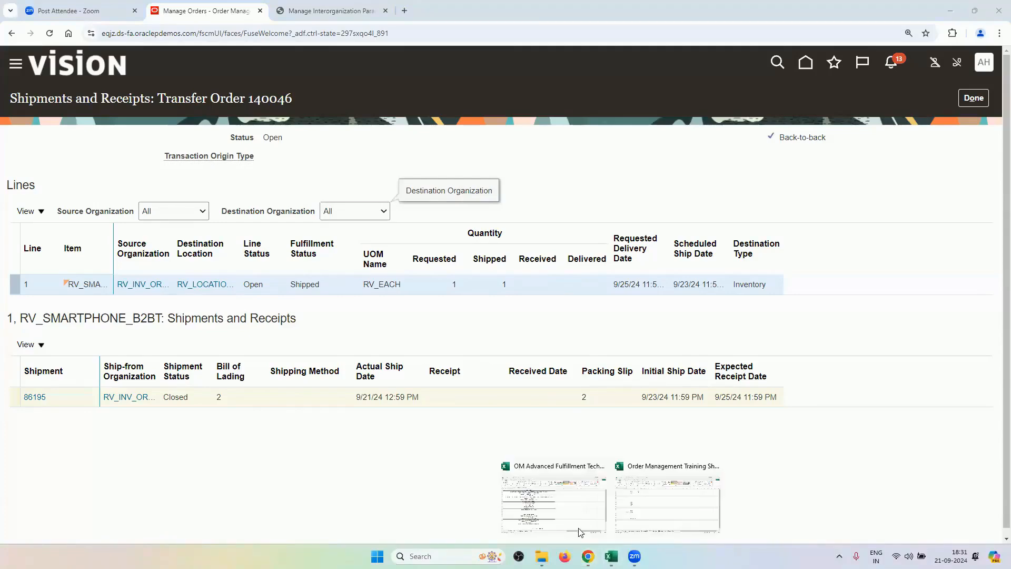
left_click(572, 518)
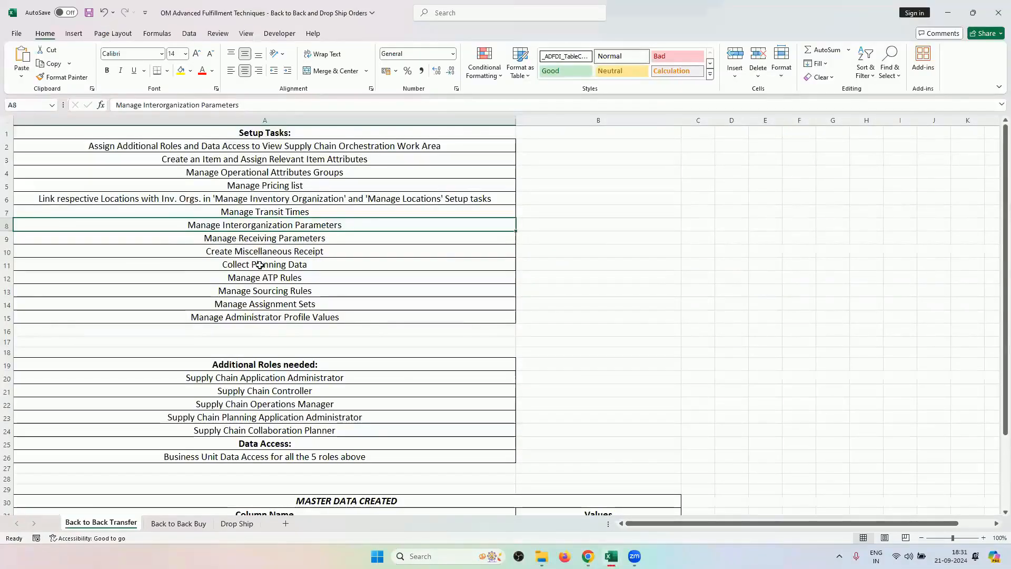
left_click(256, 240)
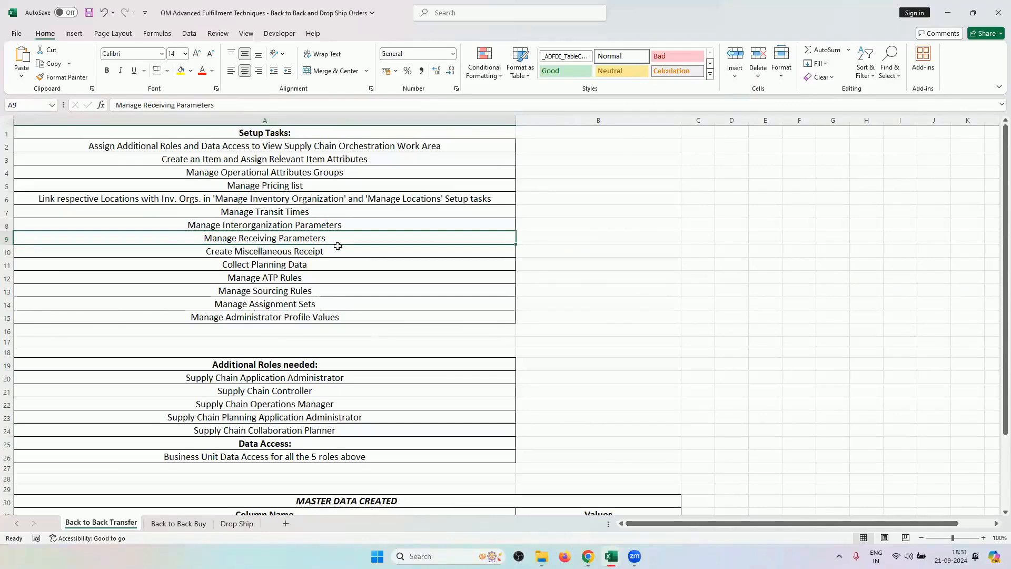
left_click_drag(335, 223, 337, 237)
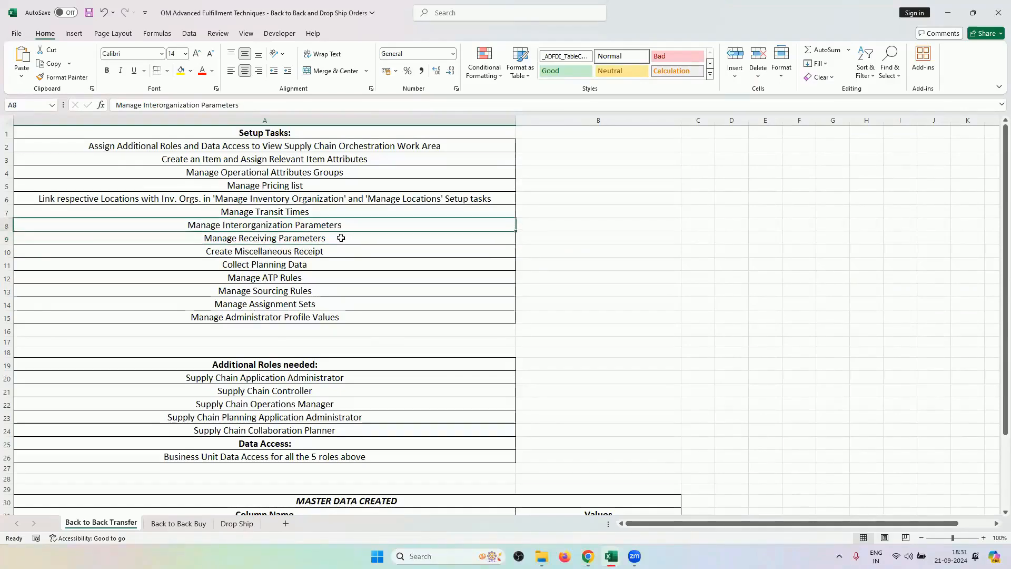
left_click(588, 556)
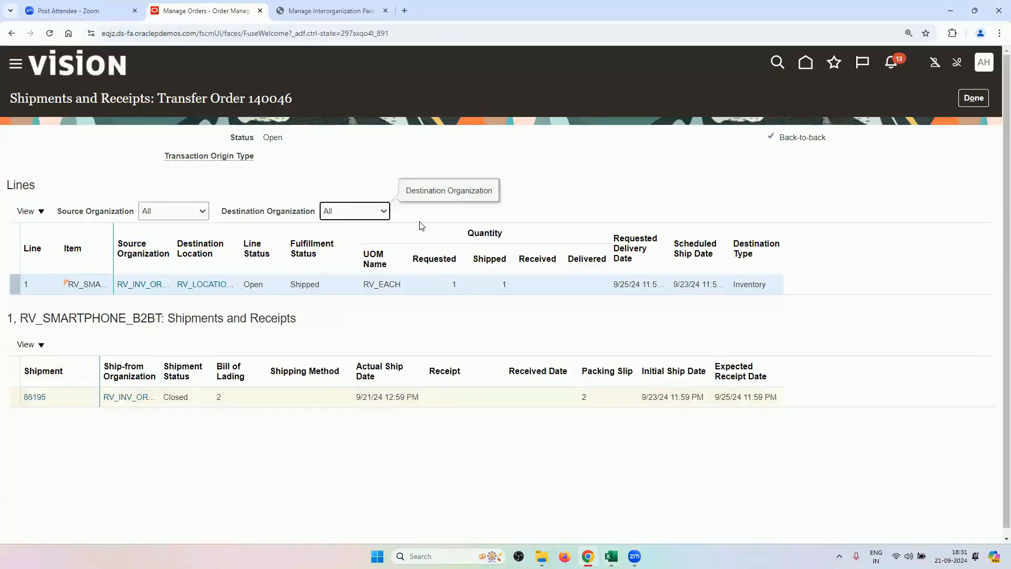
Close the interorganization editor and open Receipts > Receive Expected Shipments in Inventory Management.
left_click(331, 11)
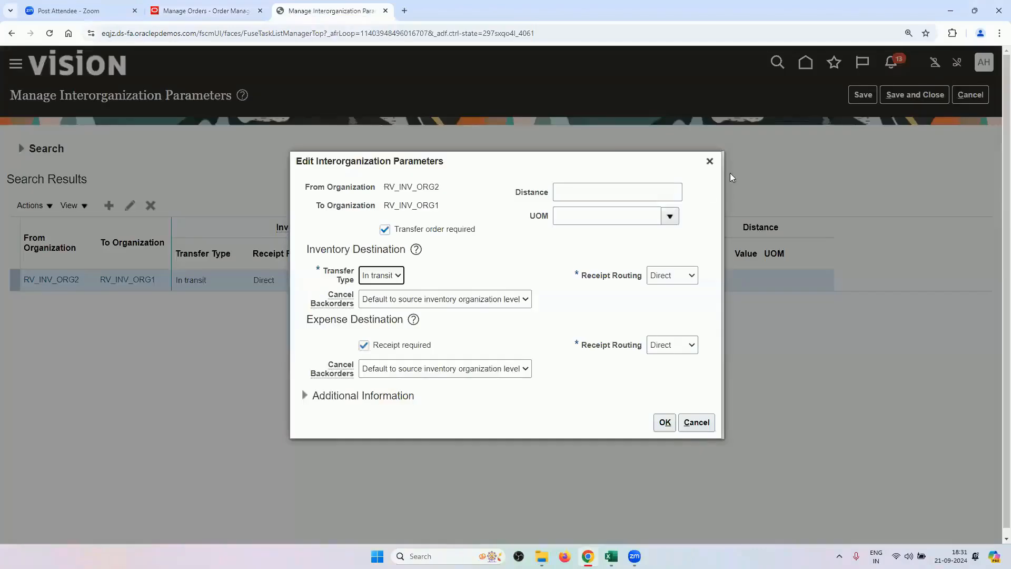
left_click(709, 162)
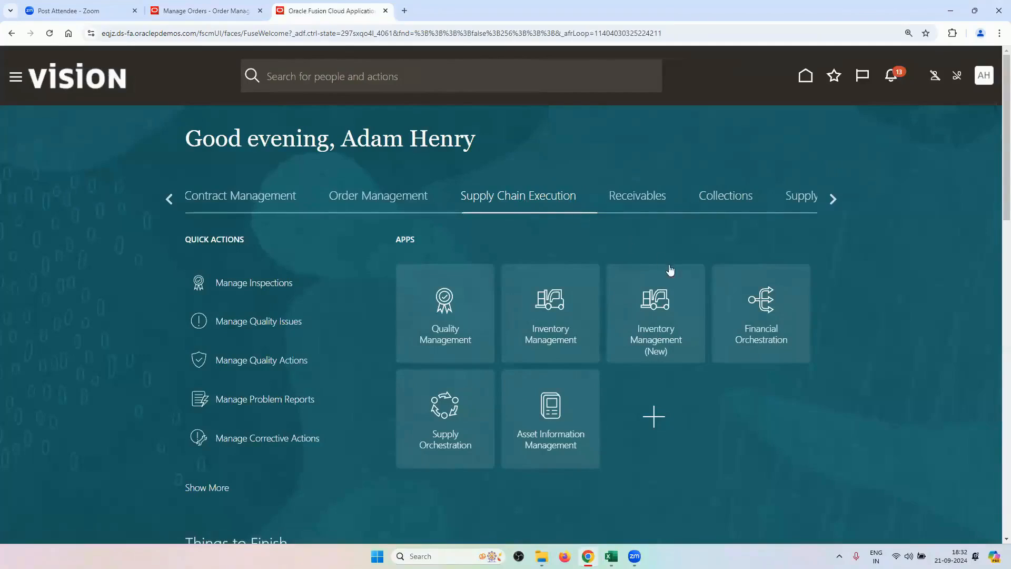
left_click(549, 338)
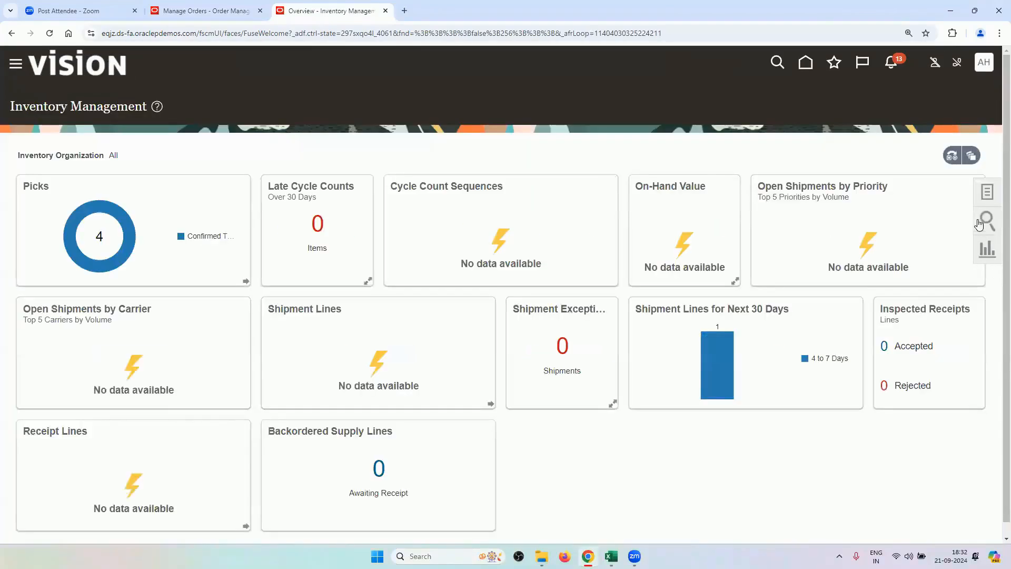
left_click(982, 192)
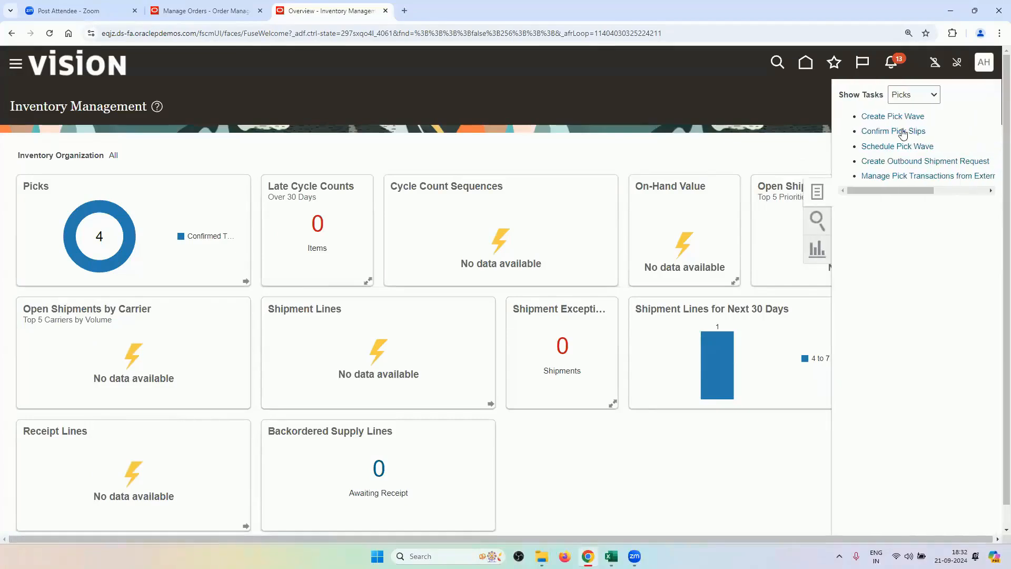
left_click(910, 95)
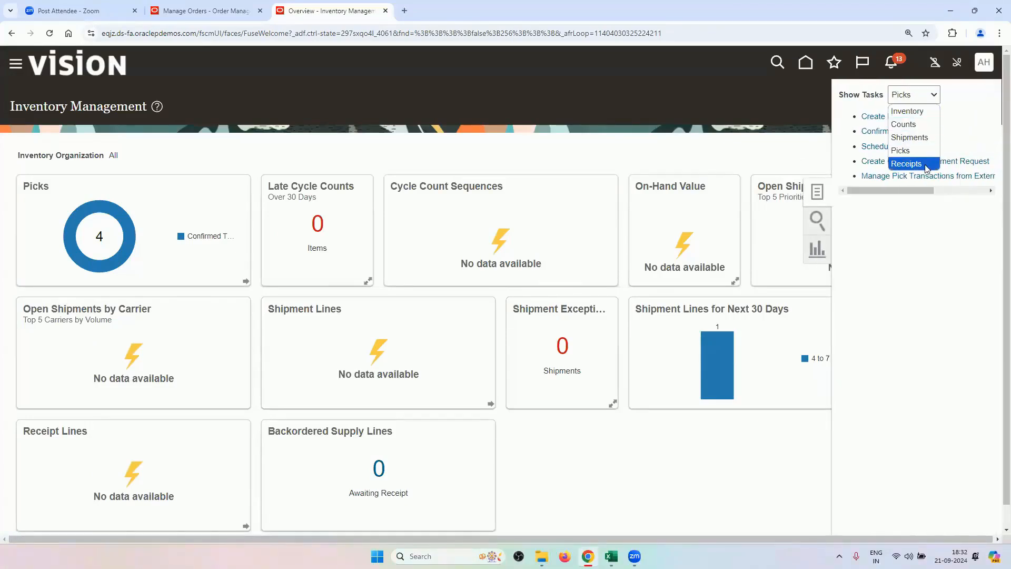
left_click(906, 163)
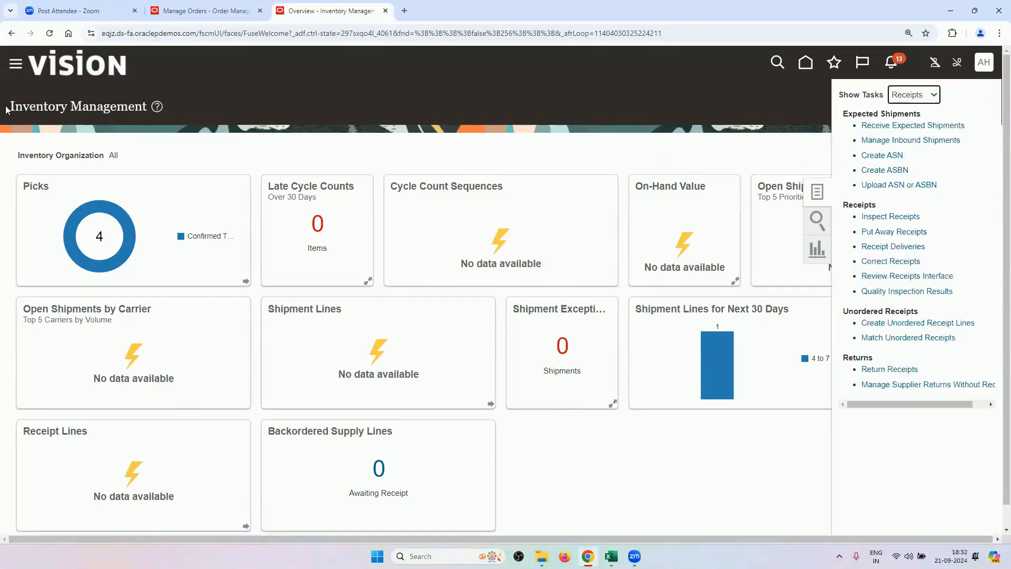
left_click(872, 127)
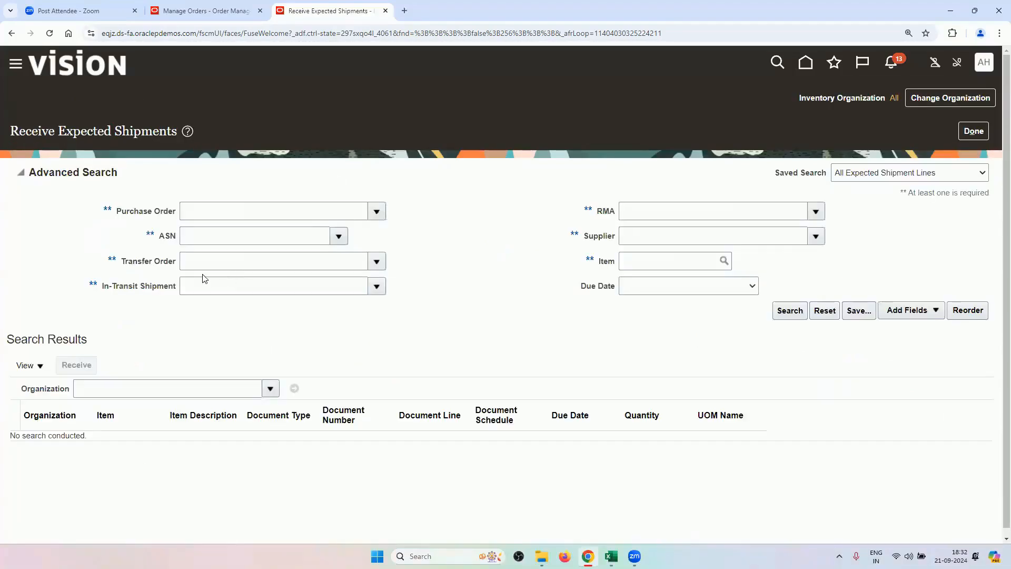
Copy transfer order number 140046 from the supply order into the Transfer Order search field.
left_click(187, 10)
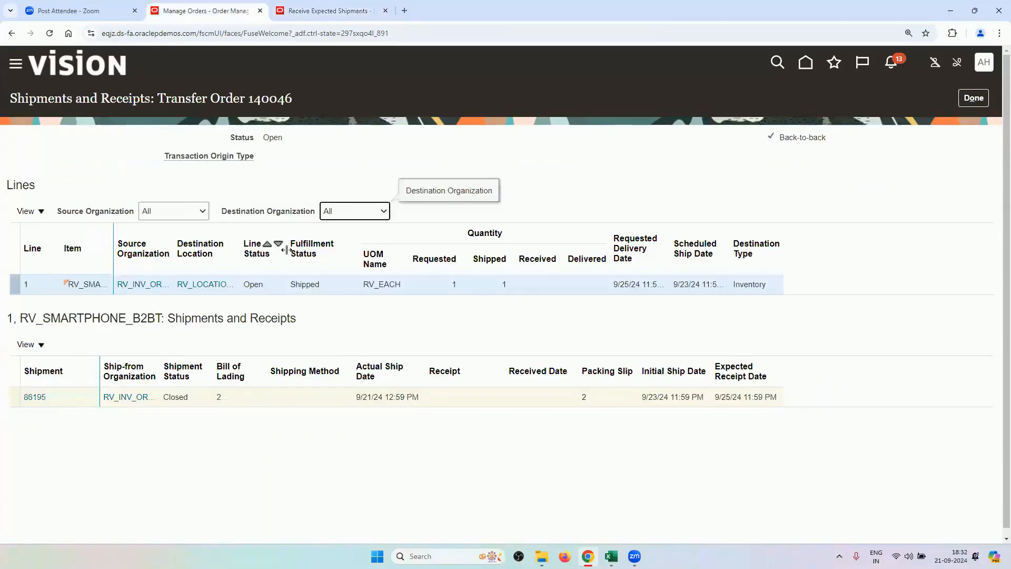
left_click(974, 96)
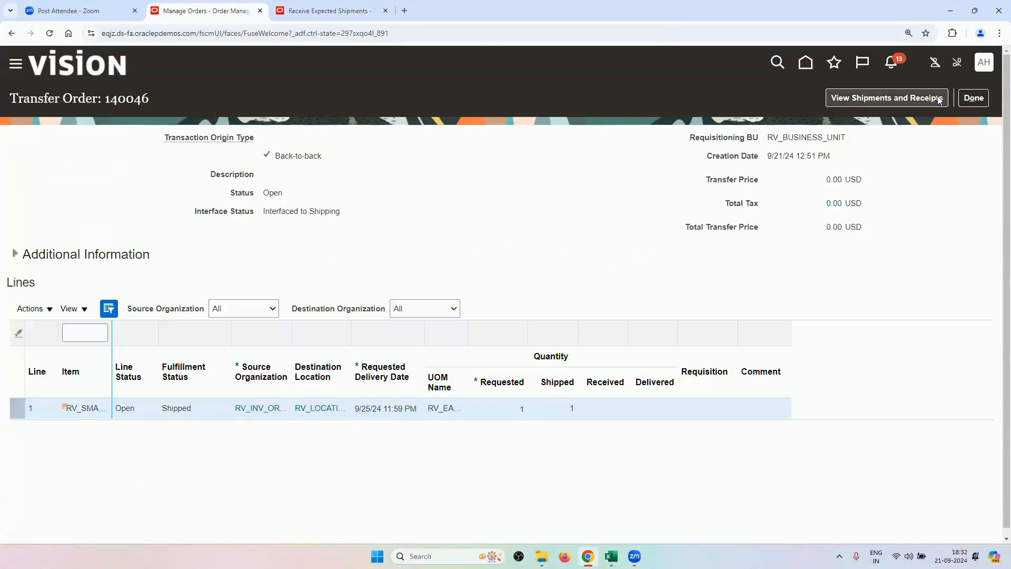
left_click(971, 100)
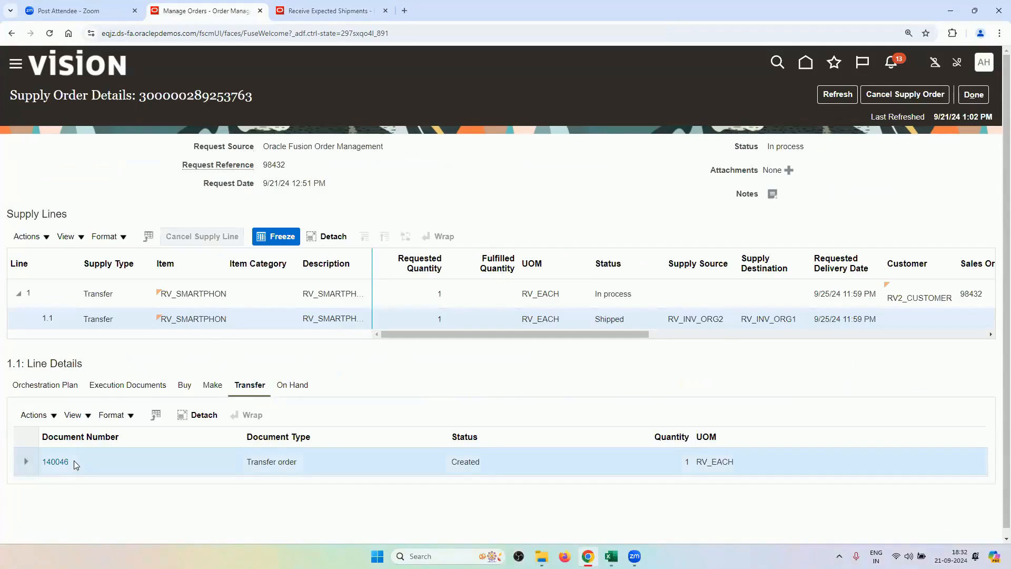
left_click_drag(73, 463, 41, 463)
key("ctrl+c")
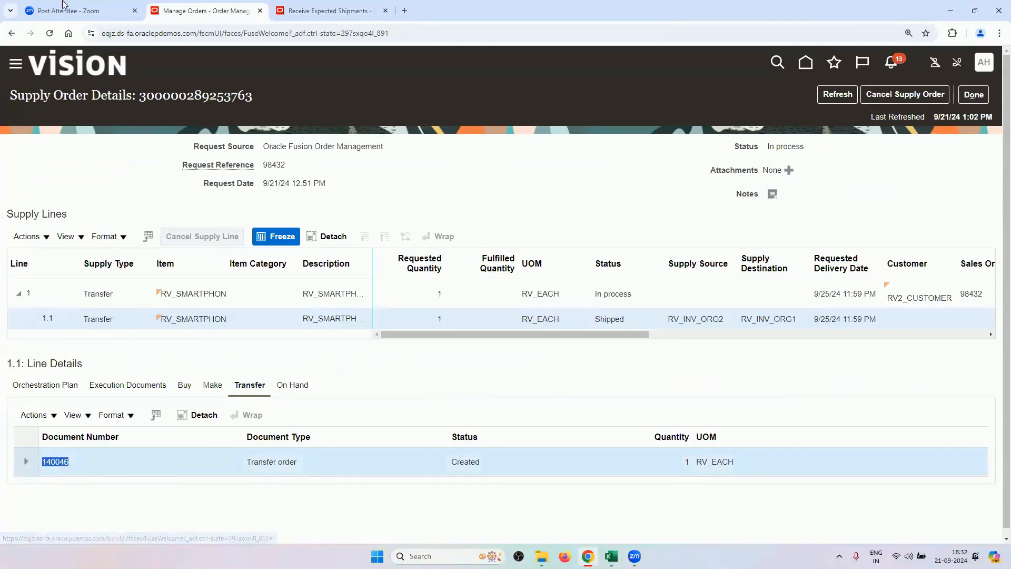
left_click(326, 11)
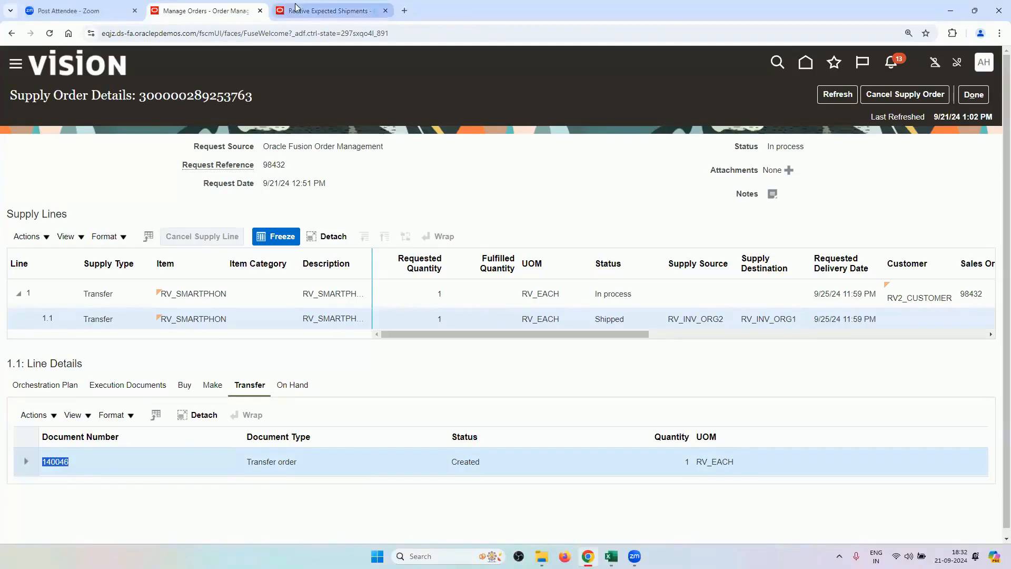
left_click(264, 259)
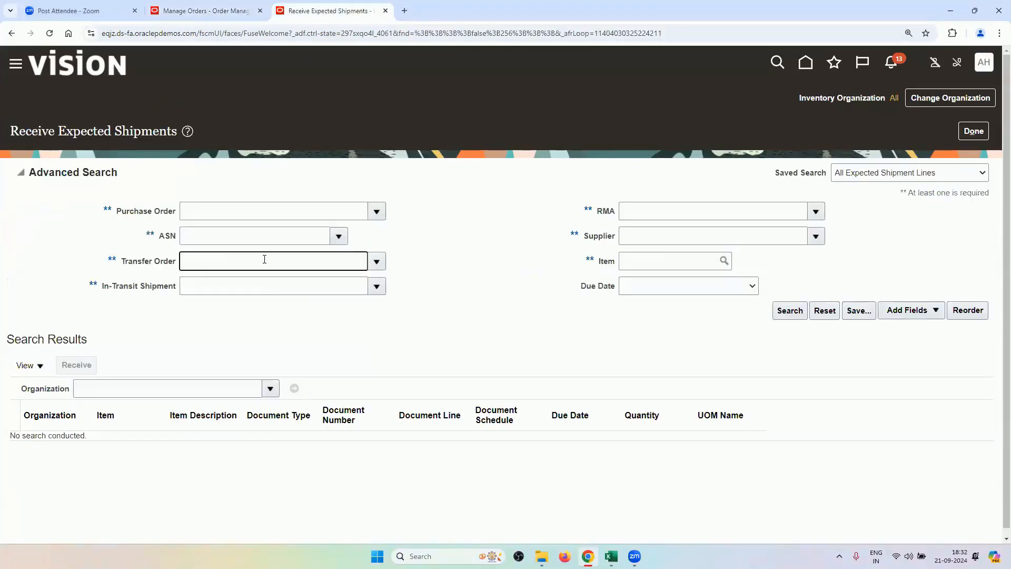
Search expected shipments for transfer order 140046 and select its shipment line.
key("ctrl+v")
key("Tab")
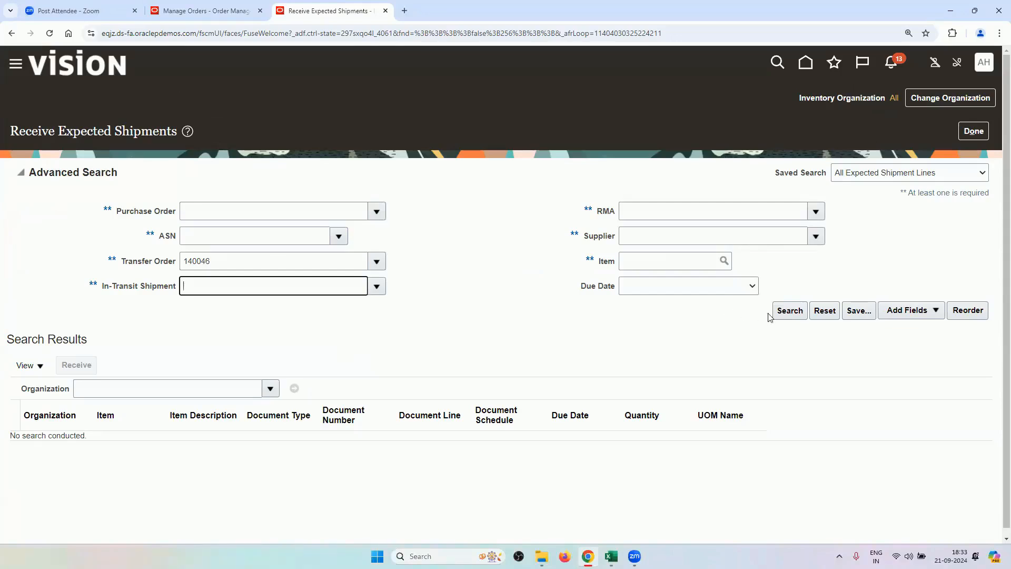
left_click(789, 314)
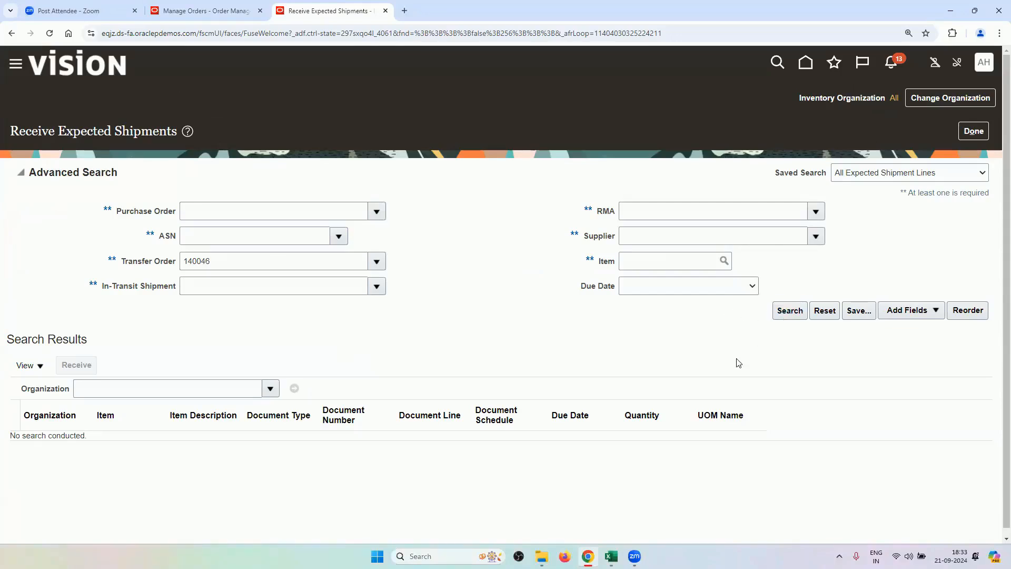
left_click(790, 316)
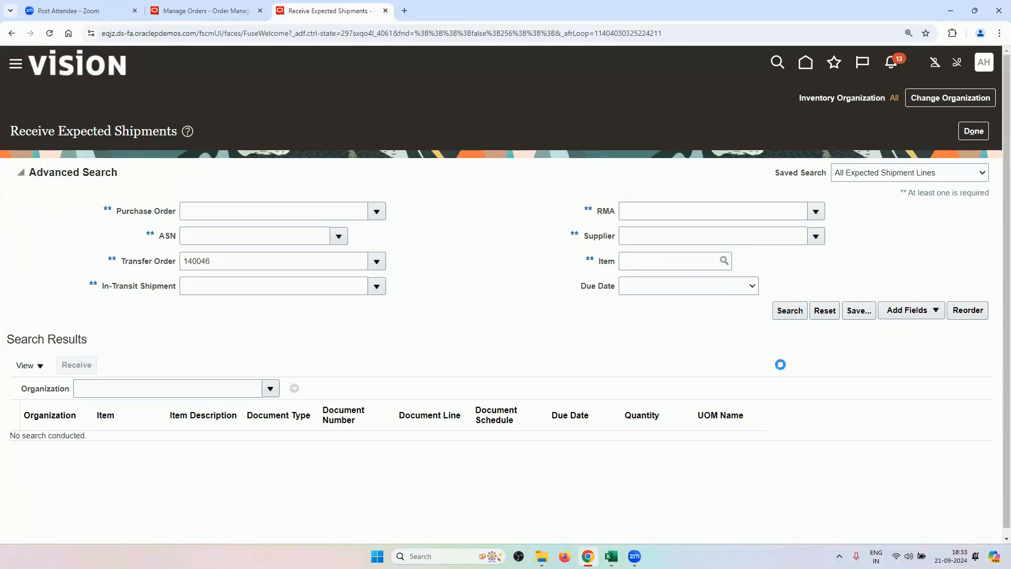
left_click(498, 304)
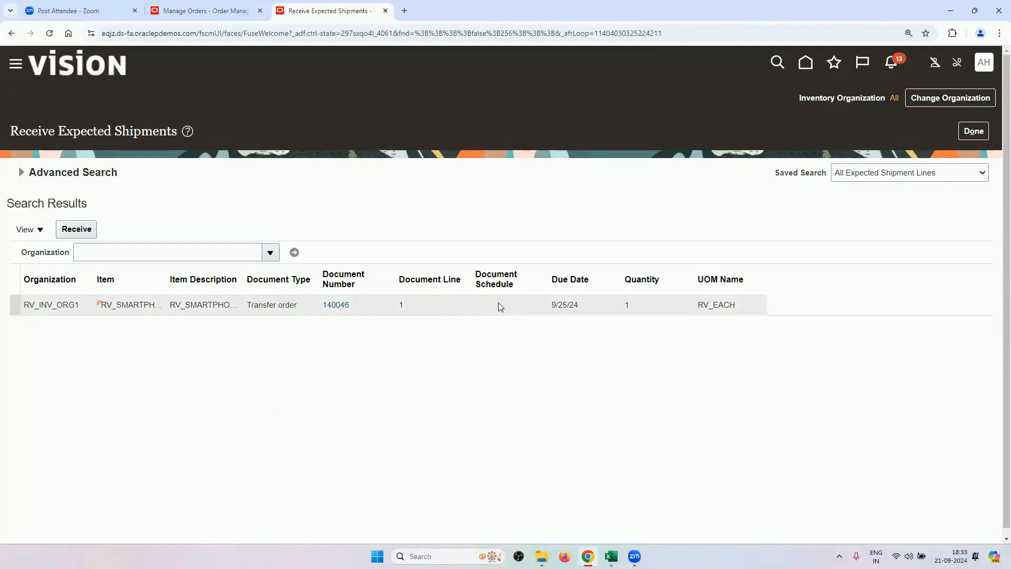
Receive quantity 1 into subinventory RV_STORE1 and create the receipt.
left_click(67, 233)
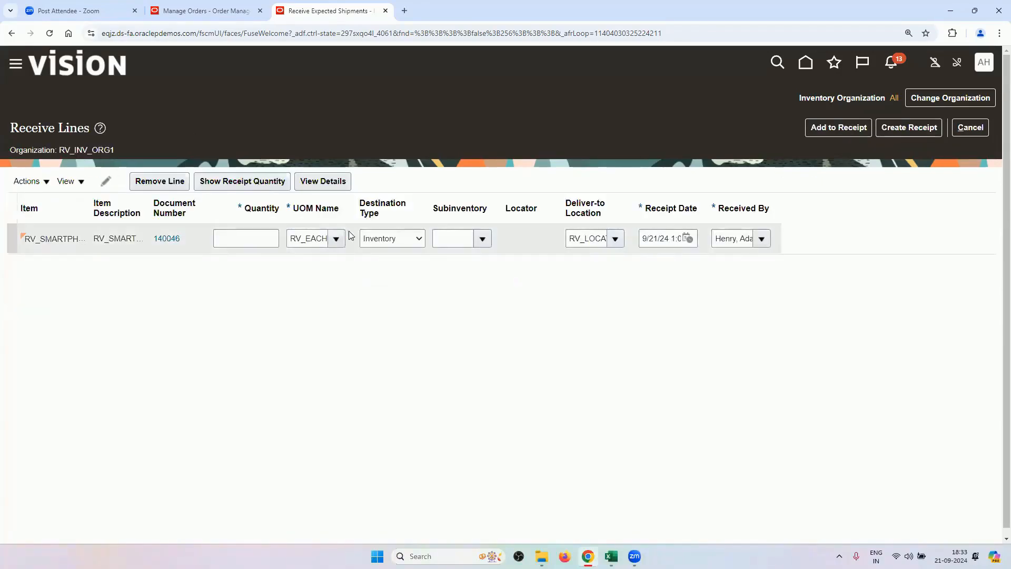
left_click(270, 245)
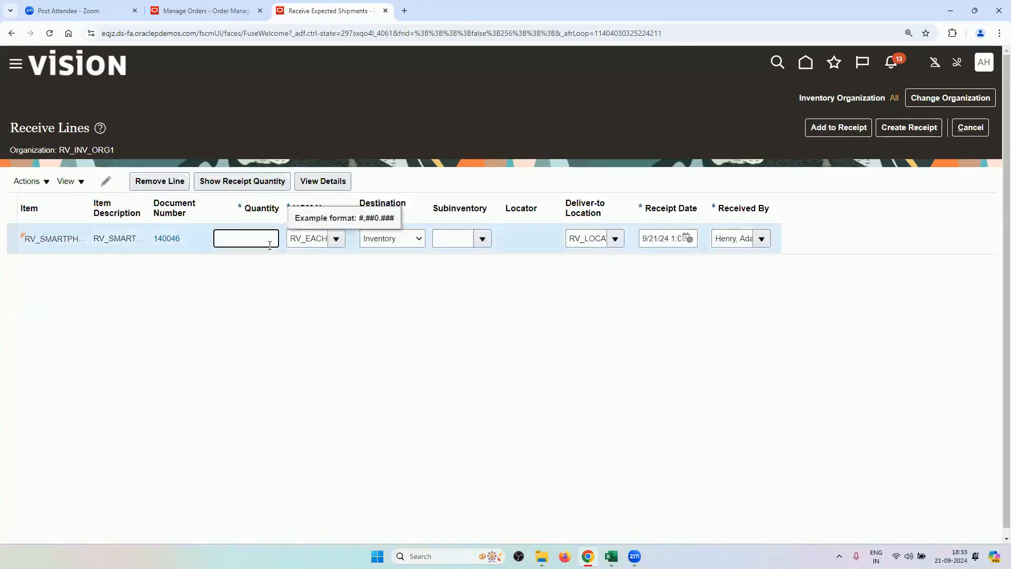
left_click(480, 238)
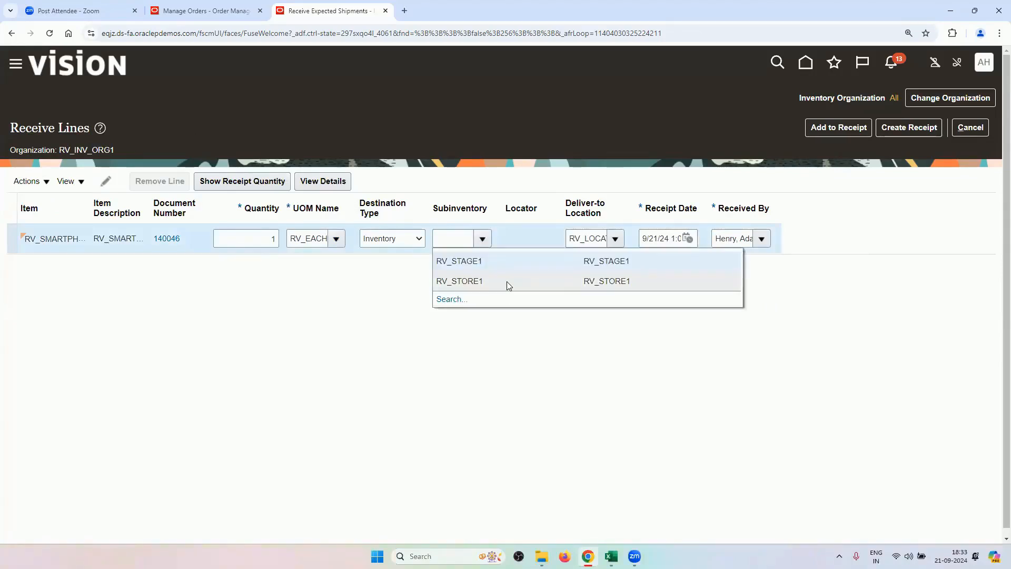
left_click(509, 286)
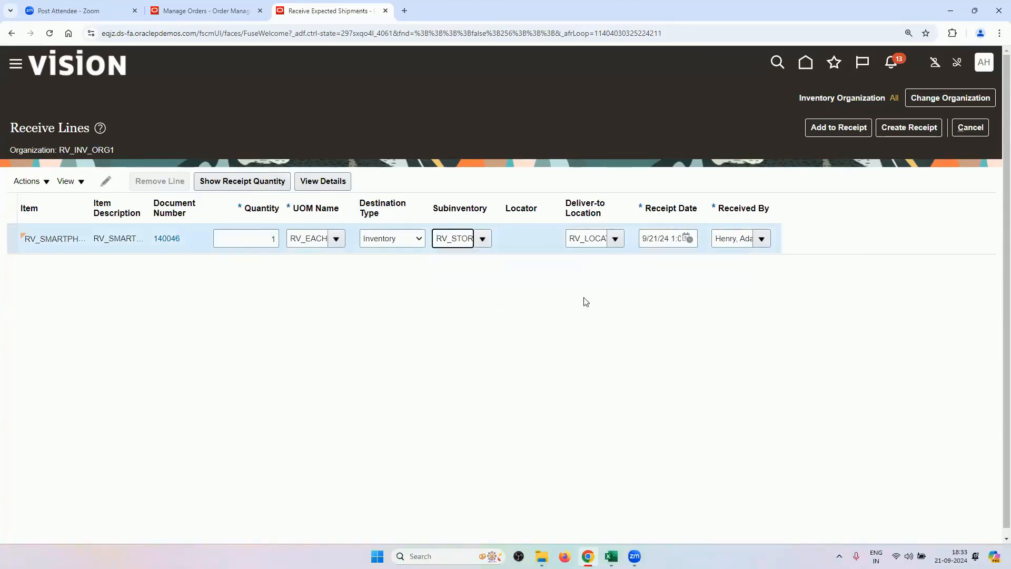
left_click(902, 134)
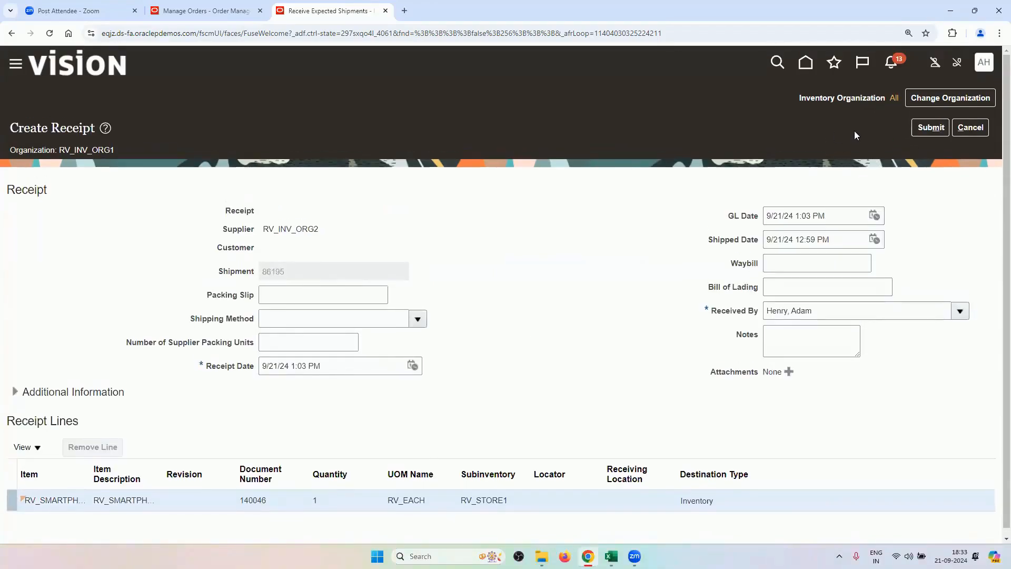
Submit the receipt for transfer order 140046, acknowledge receipt 3, and finish.
left_click(927, 132)
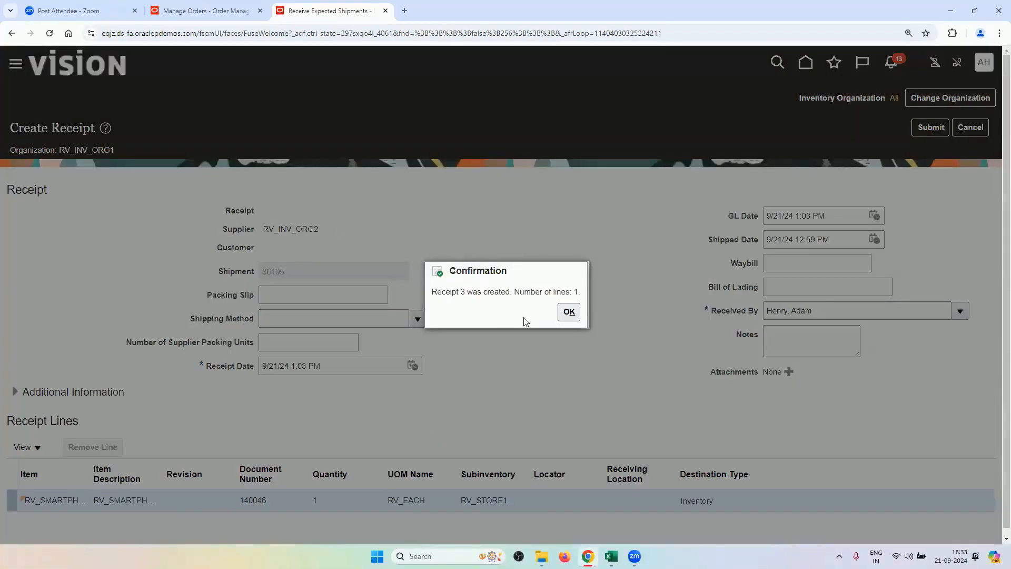
left_click(569, 311)
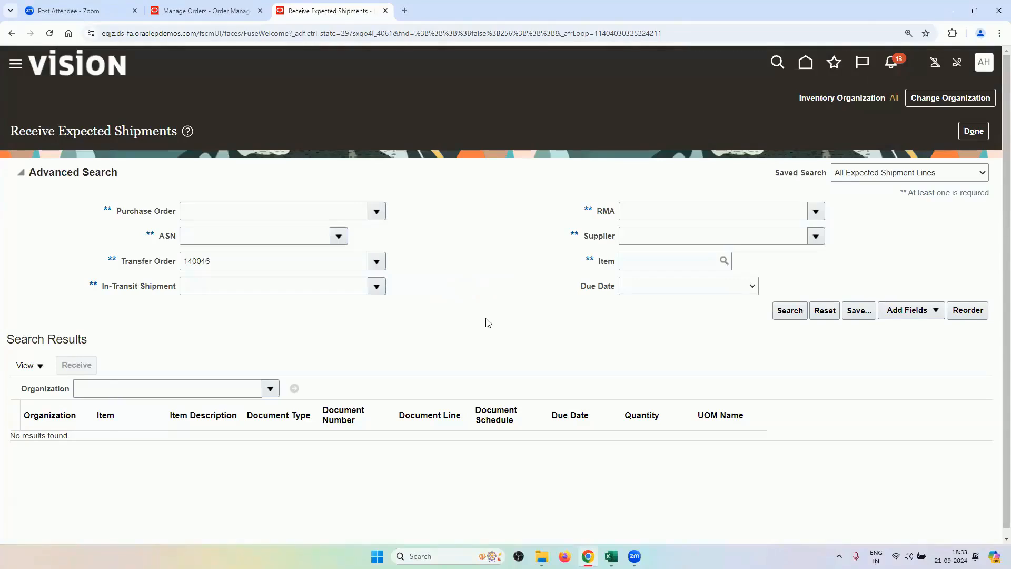
left_click(971, 134)
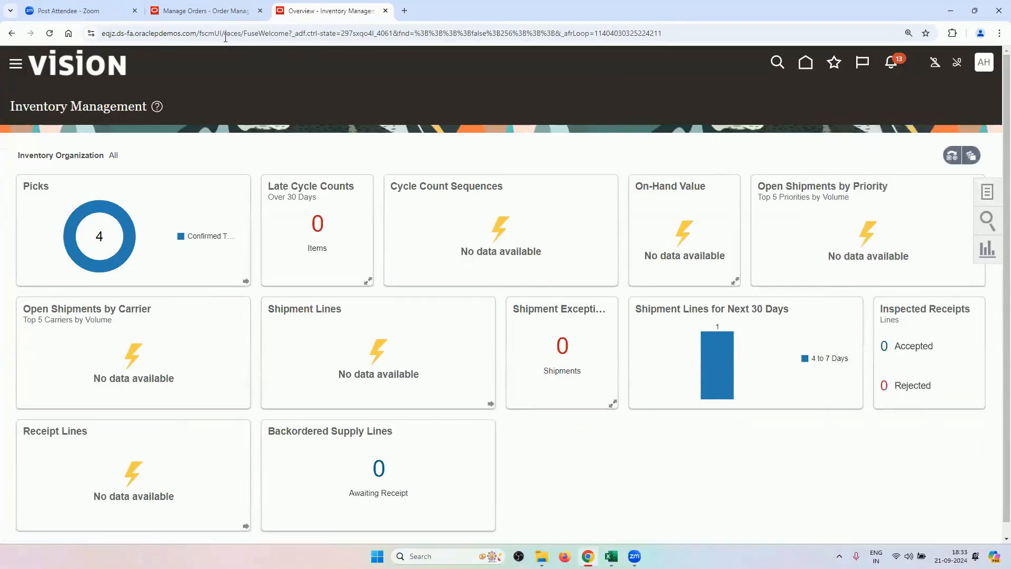
Open Scheduled Processes and refresh until Print Receipt Traveler Report job 7264826 shows Succeeded.
left_click(16, 65)
scroll(285, 495, "down", 6)
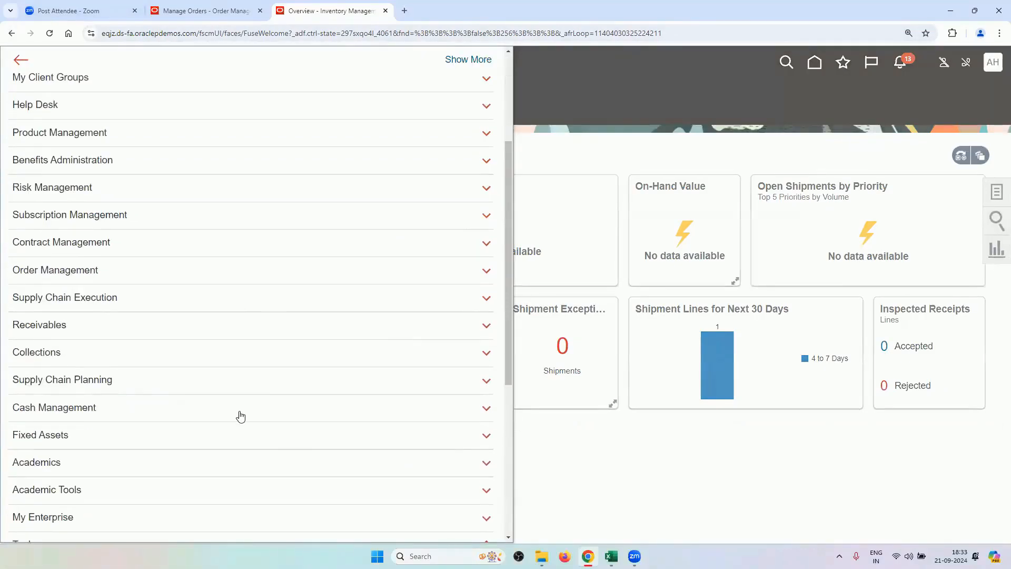
scroll(147, 131, "down", 2)
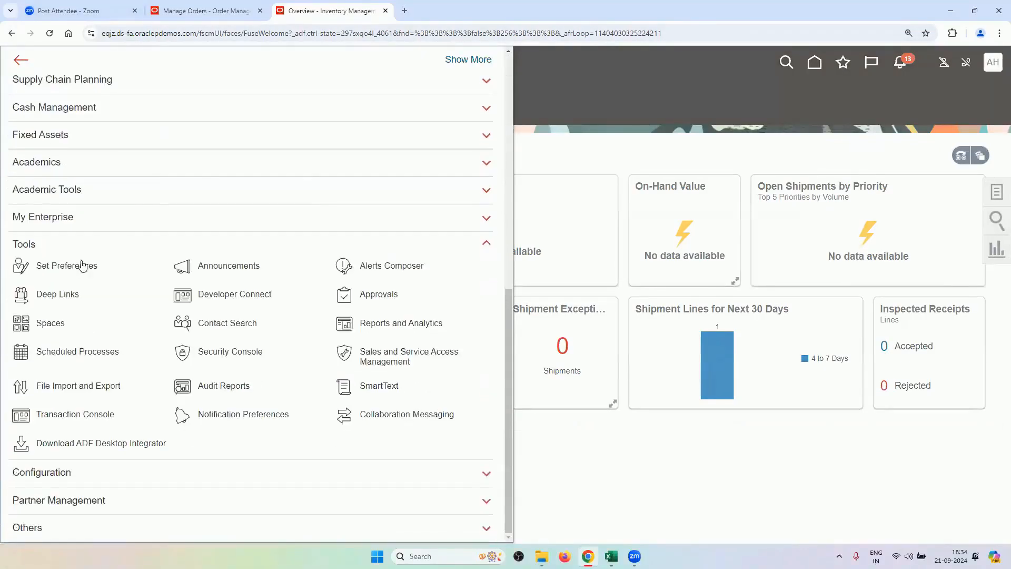
left_click(111, 348)
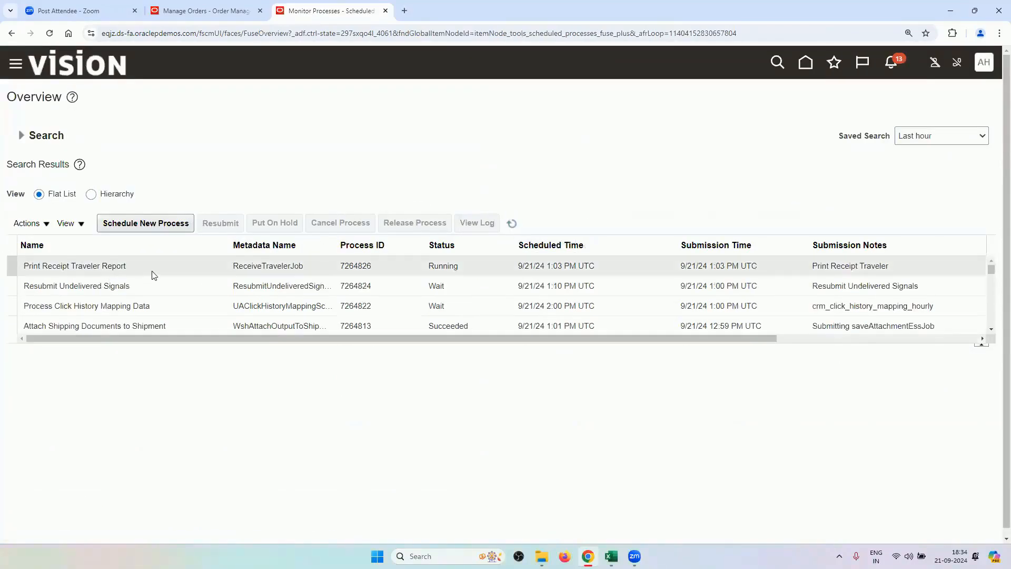
left_click(511, 224)
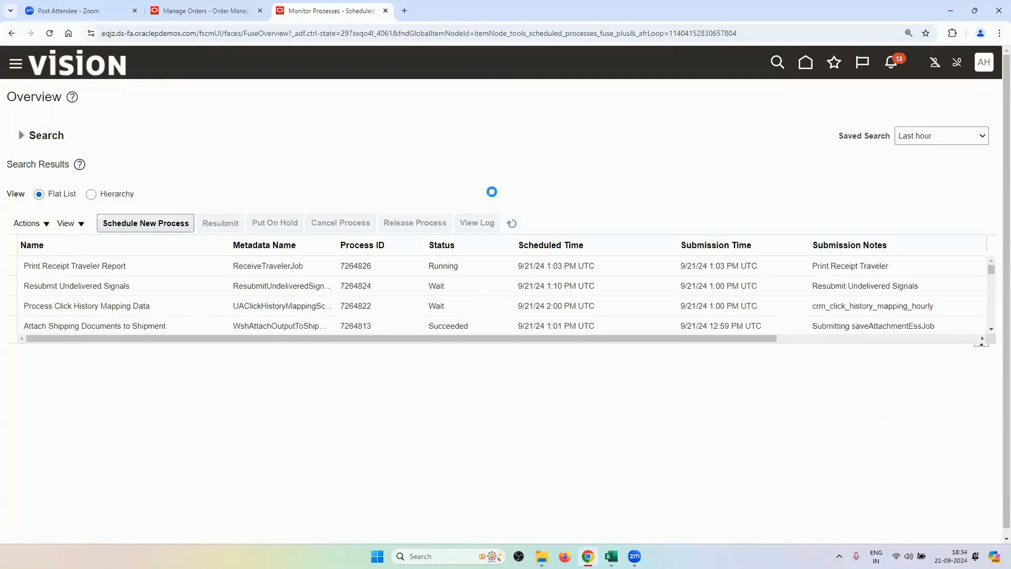
left_click(512, 223)
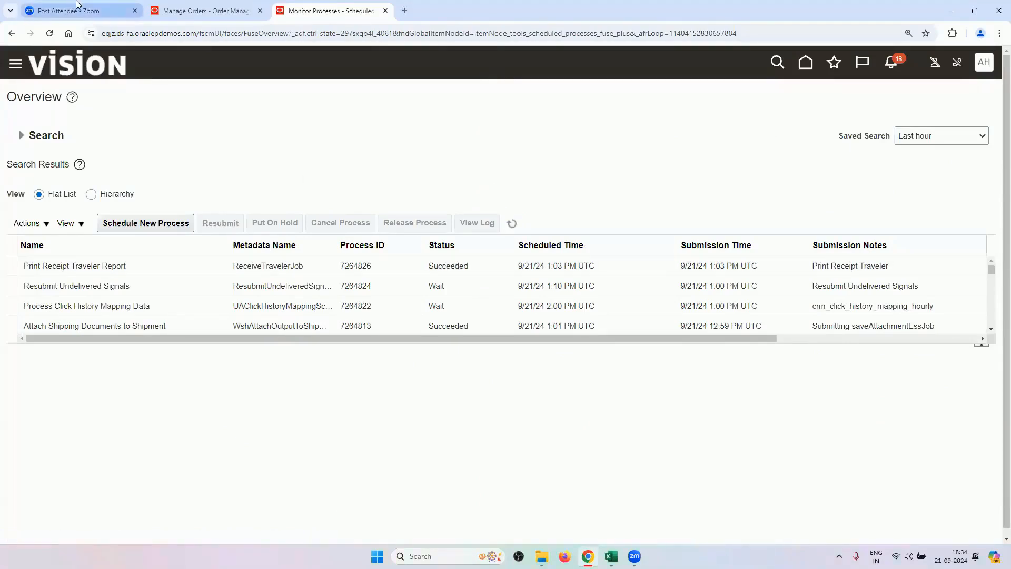
Open transfer order 140046 and its shipments and receipts, then close back to the supply order.
left_click(188, 12)
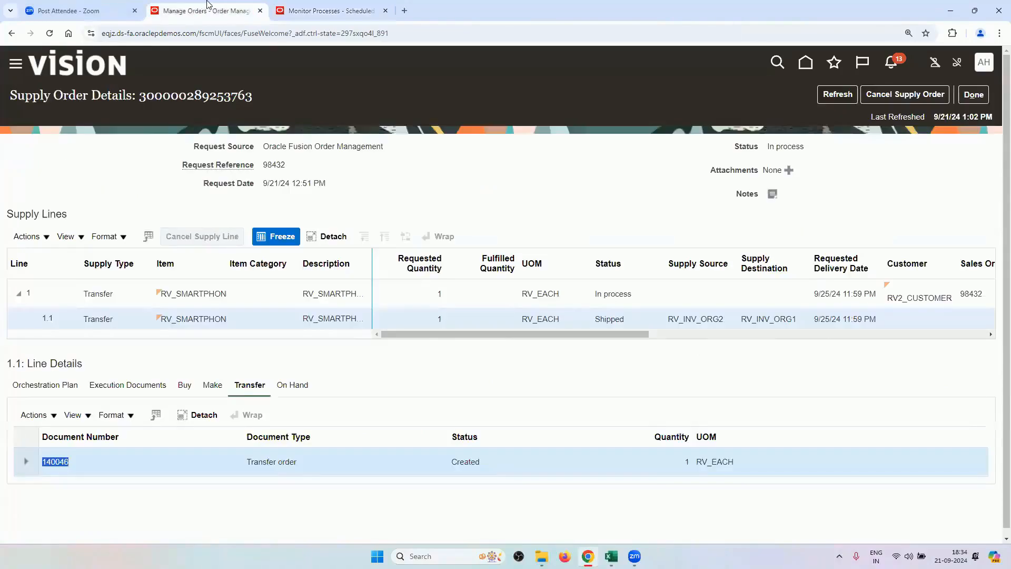
left_click(368, 203)
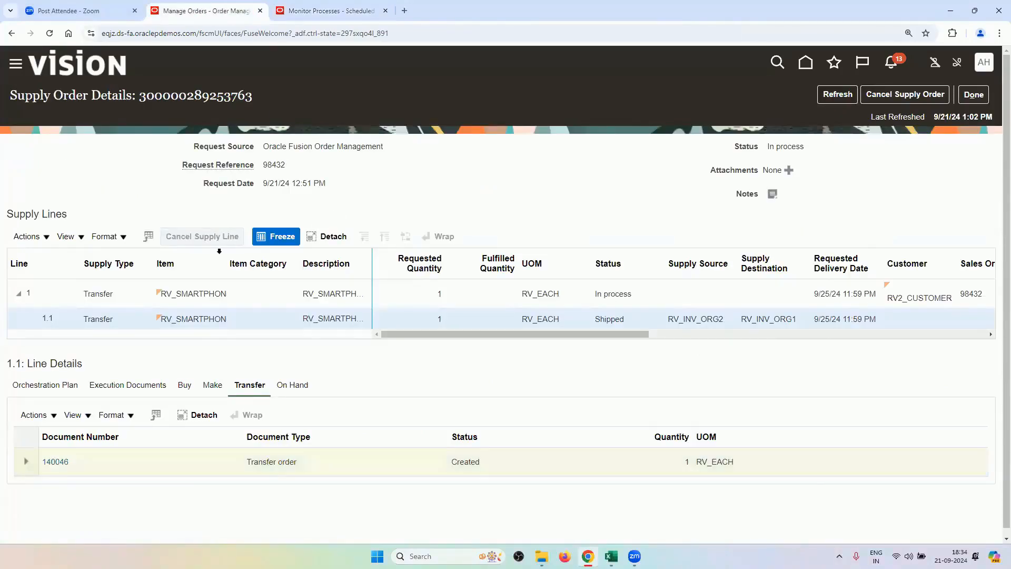
left_click(63, 461)
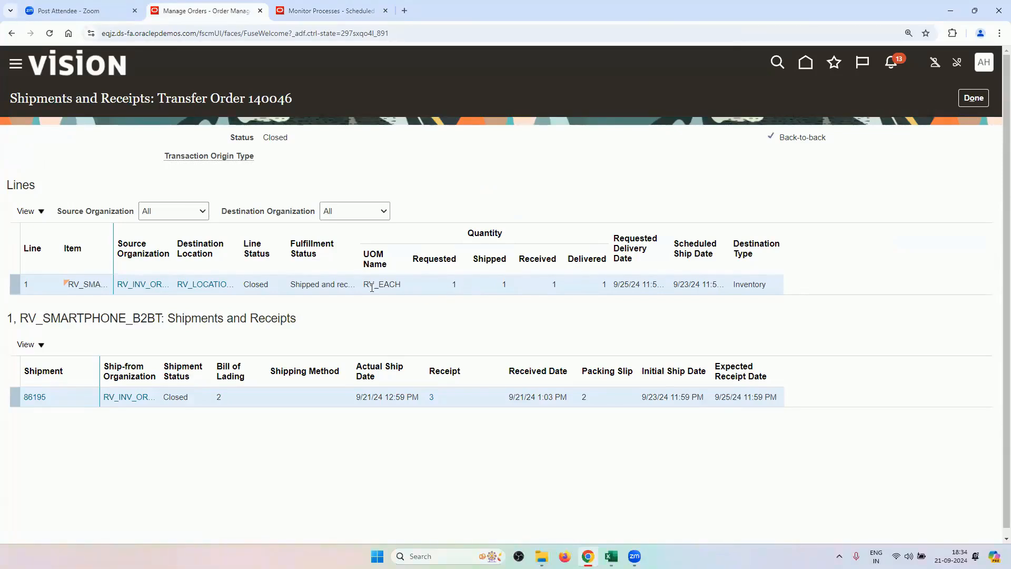
left_click(974, 99)
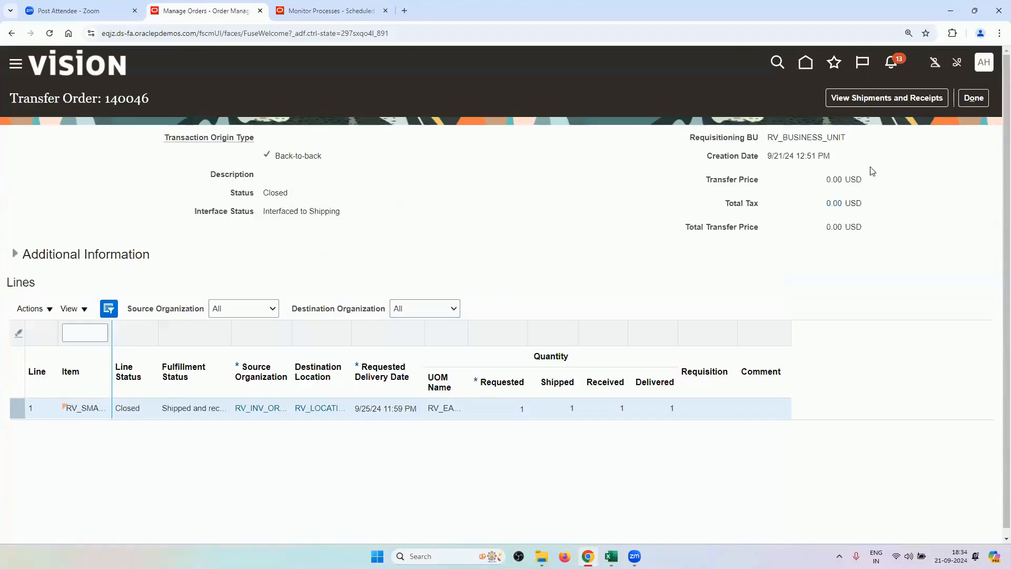
left_click(973, 98)
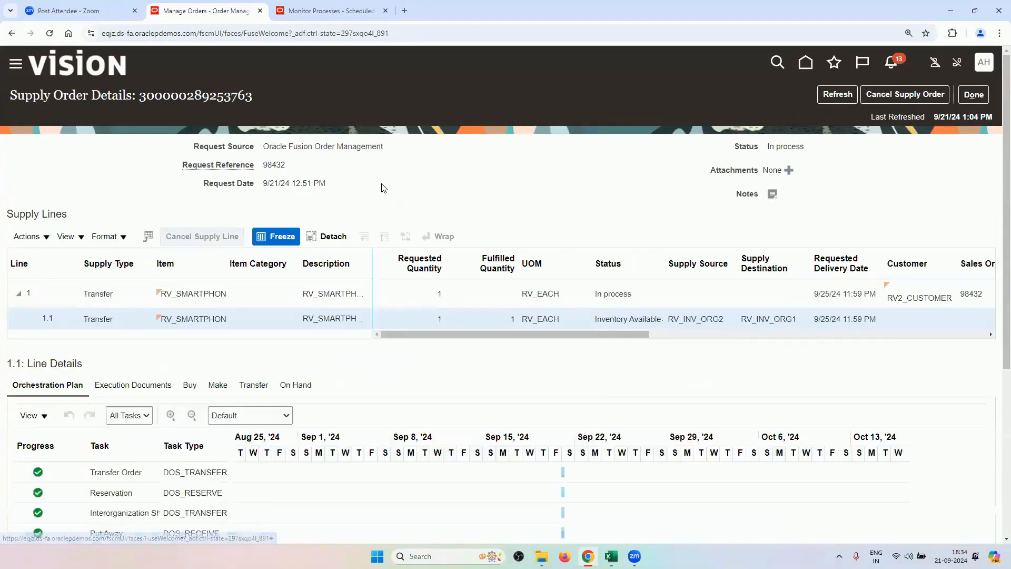
scroll(383, 188, "down", 3)
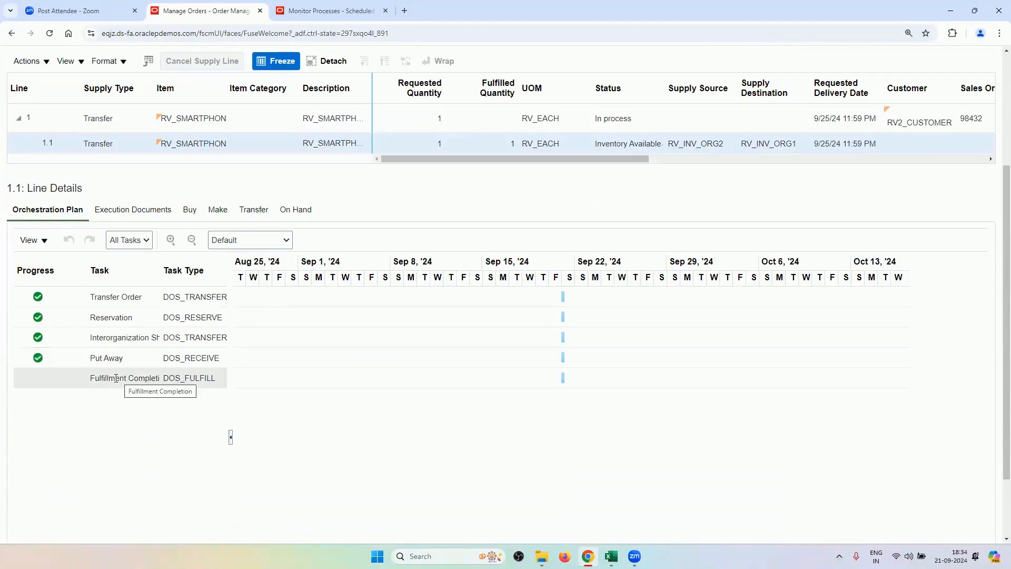
Review line 1.1's execution documents (reservation, shipment 86195, receipt 999686) and transfer documents, then close.
left_click(149, 210)
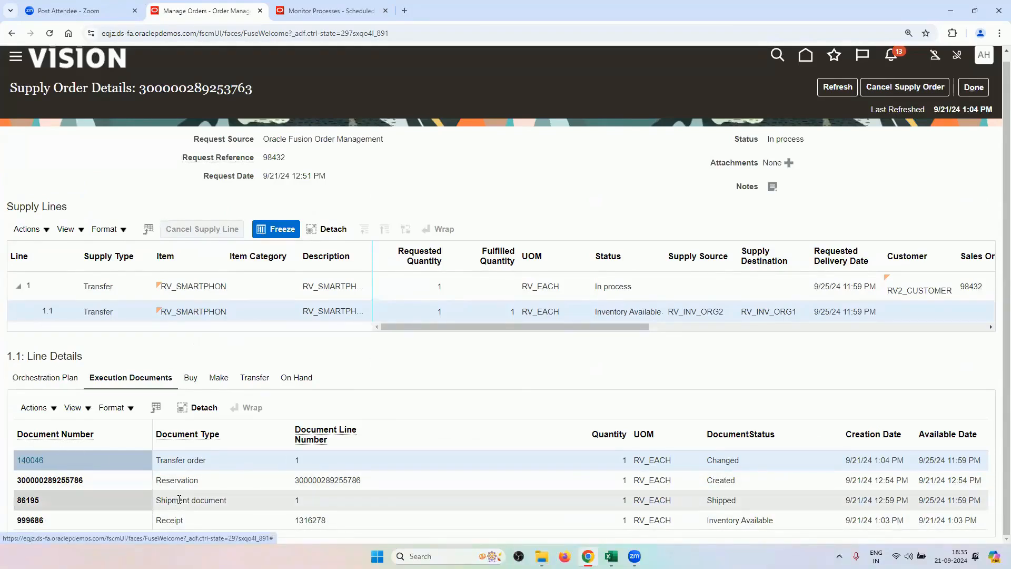
left_click(185, 481)
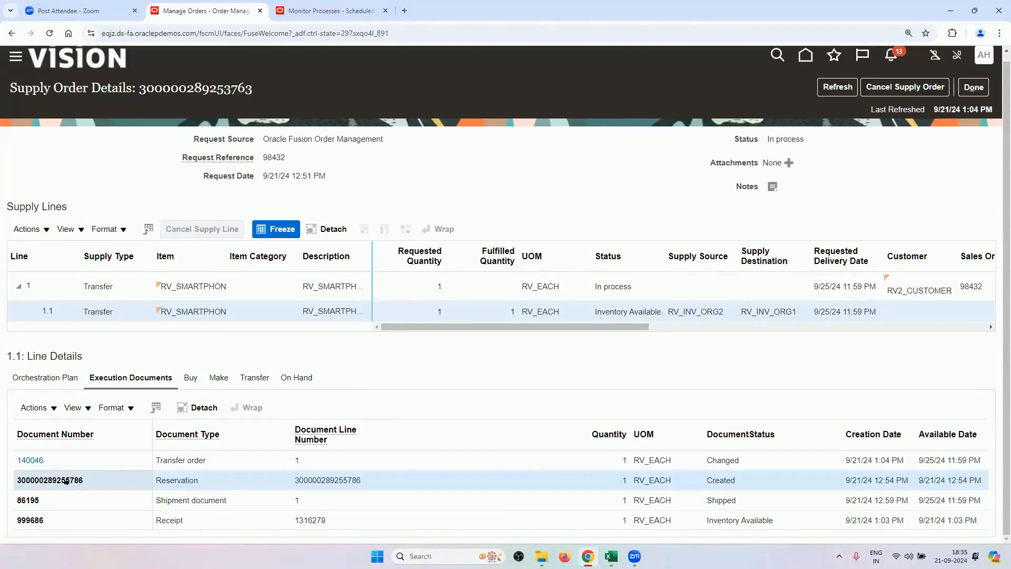
left_click(183, 499)
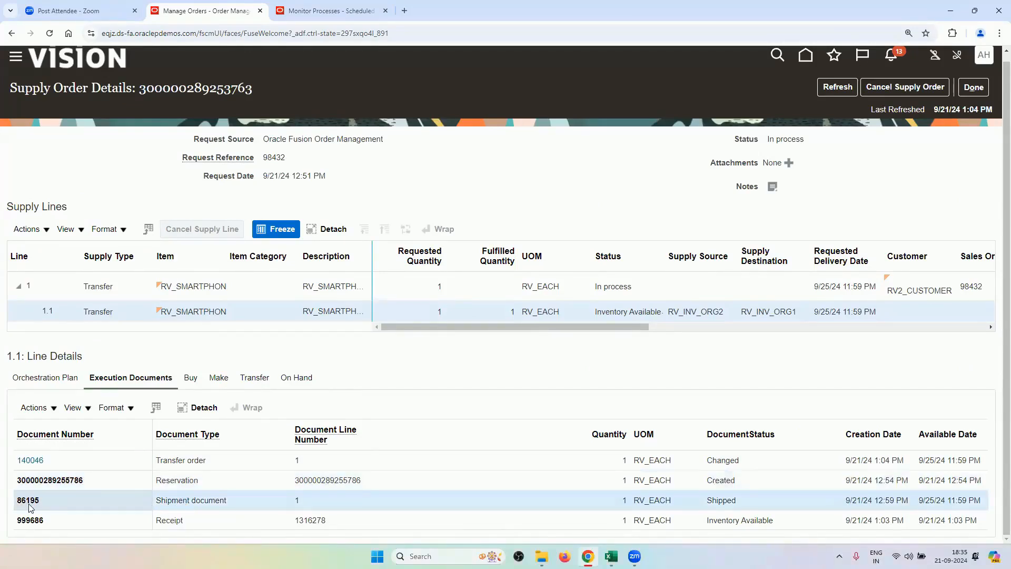
left_click(193, 519)
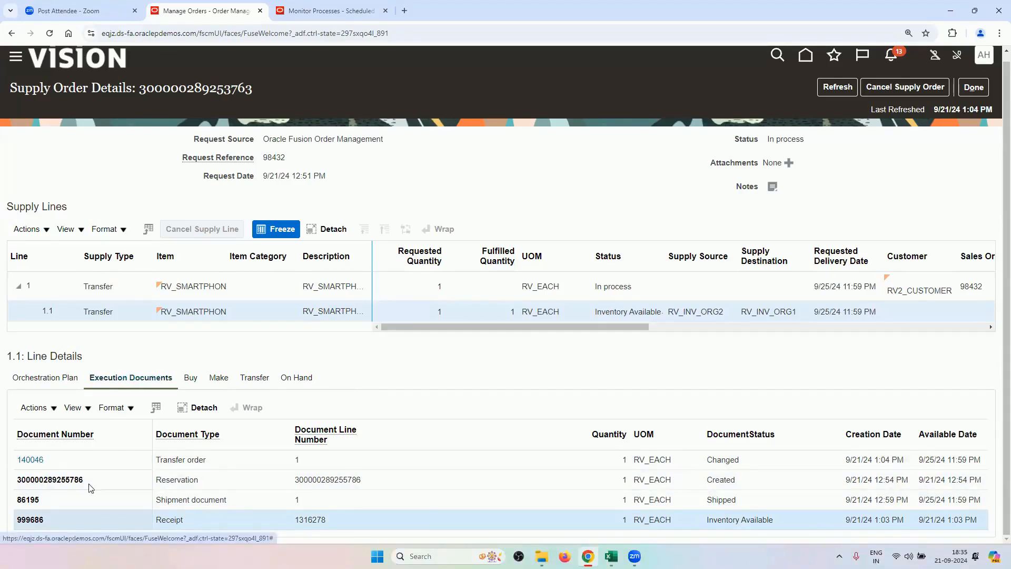
left_click(253, 383)
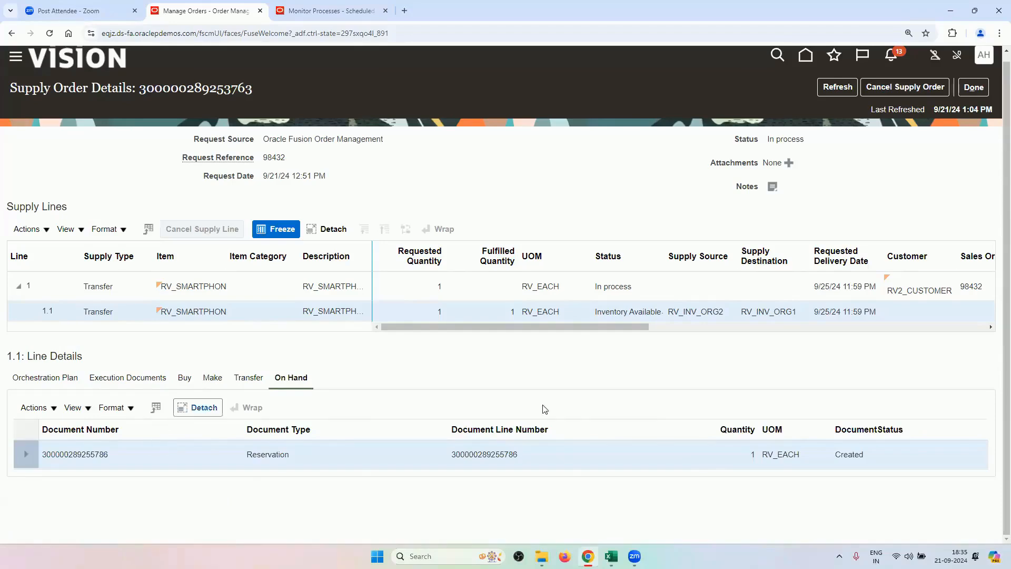
left_click(974, 87)
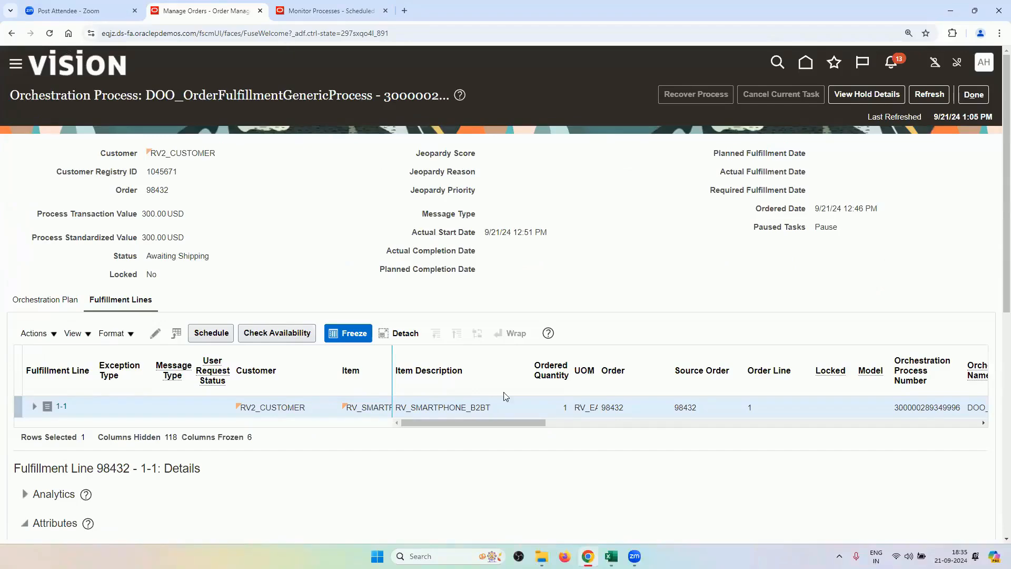
View the orchestration plan for order 98432.
left_click_drag(453, 423, 258, 395)
left_click(45, 298)
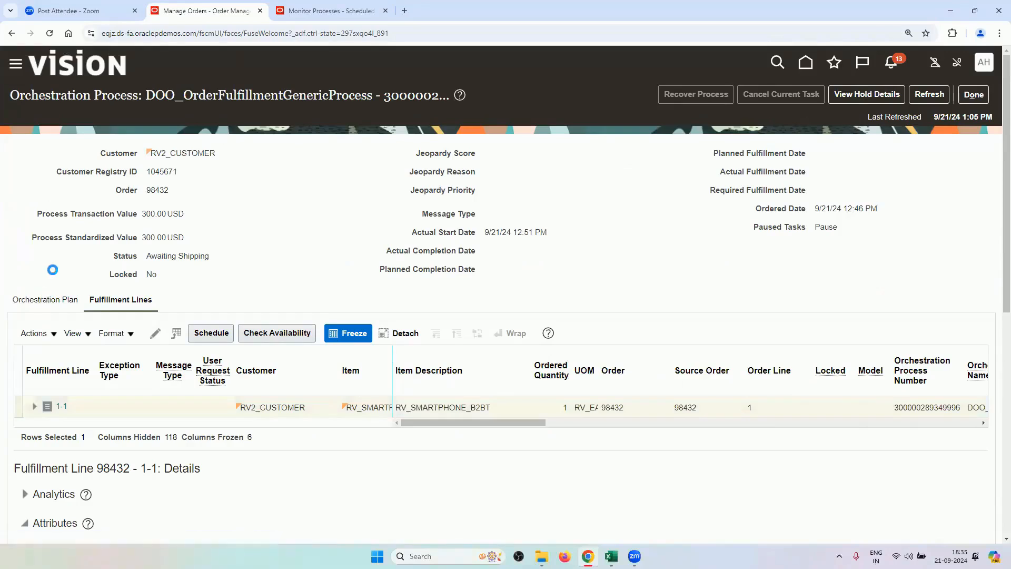
scroll(279, 463, "down", 2)
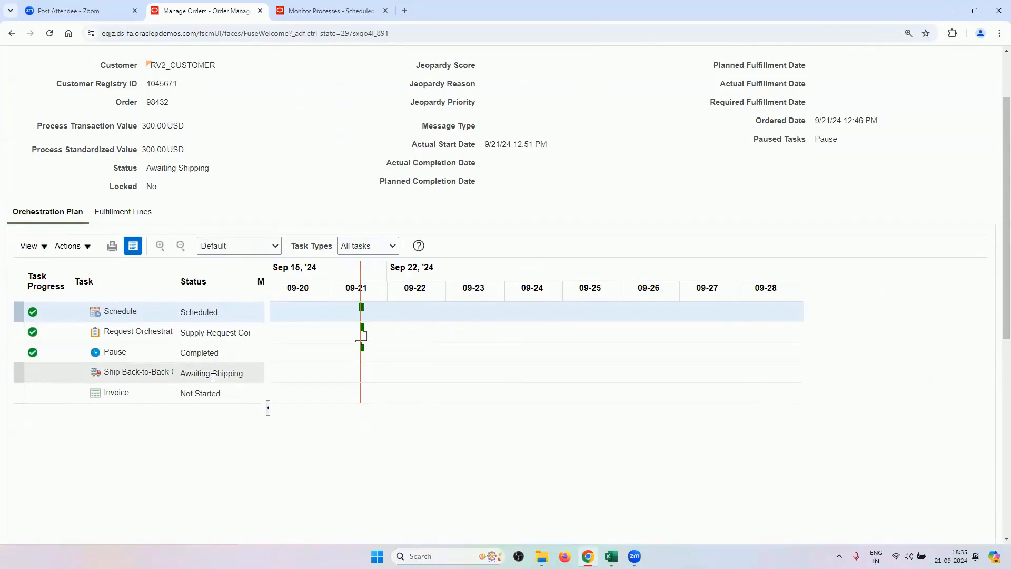
left_click(110, 213)
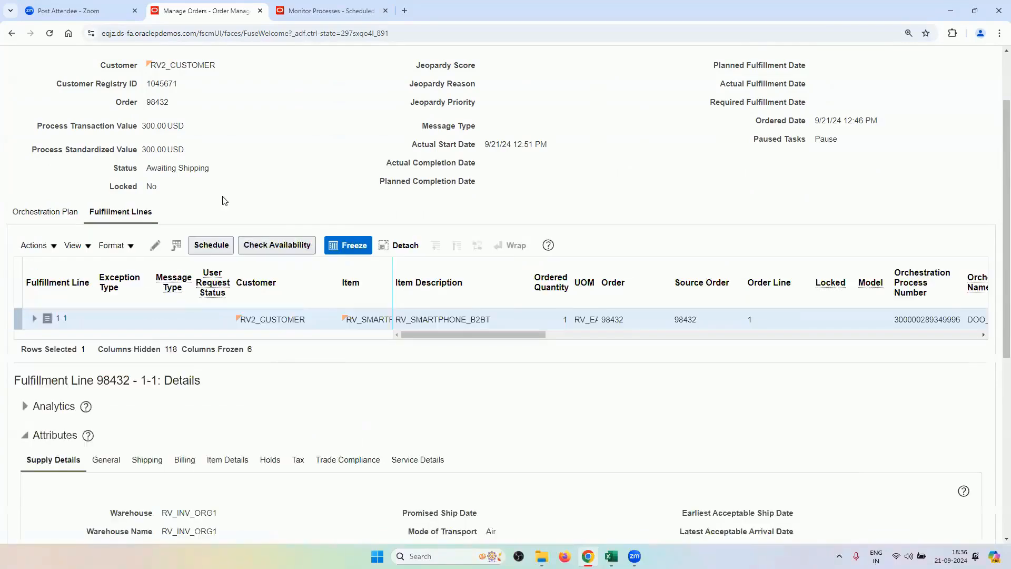
scroll(247, 175, "down", 3)
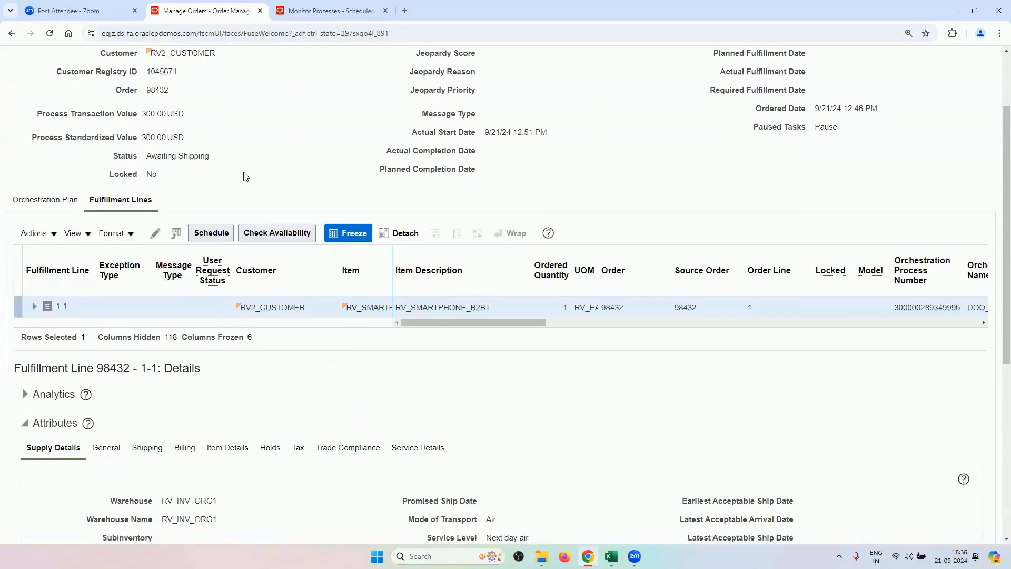
left_click_drag(218, 338, 166, 330)
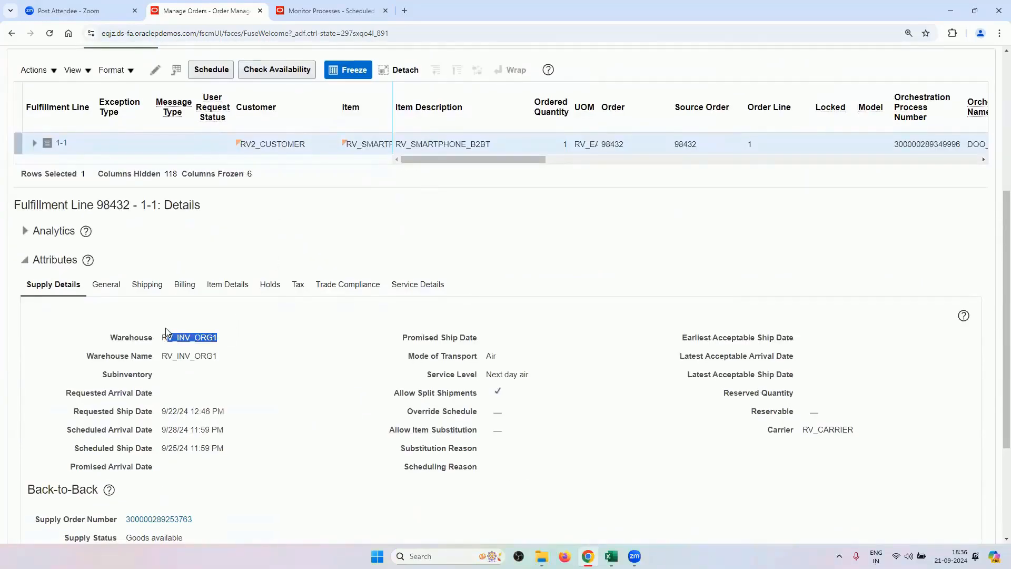
scroll(185, 343, "down", 3)
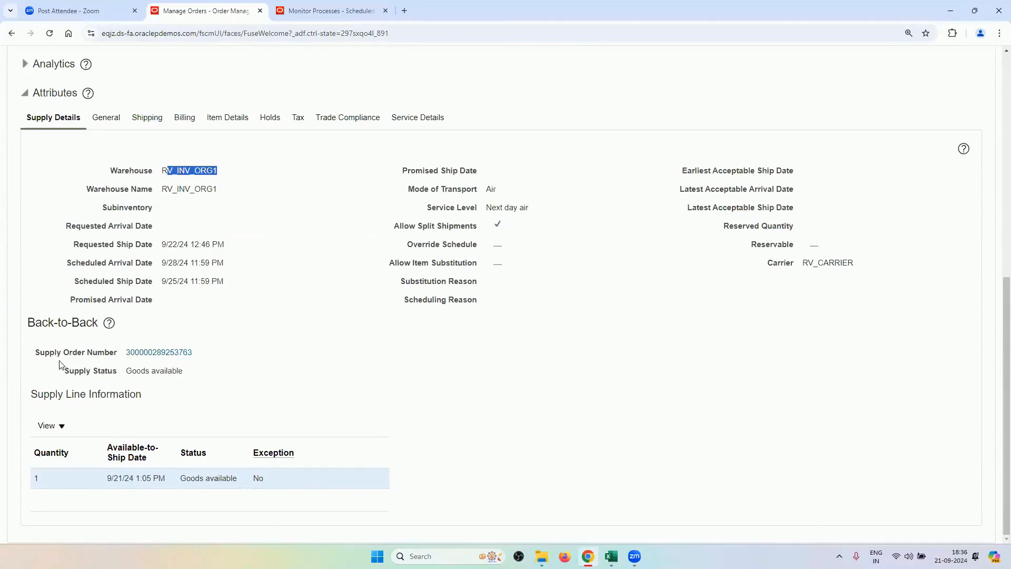
left_click_drag(126, 371, 189, 379)
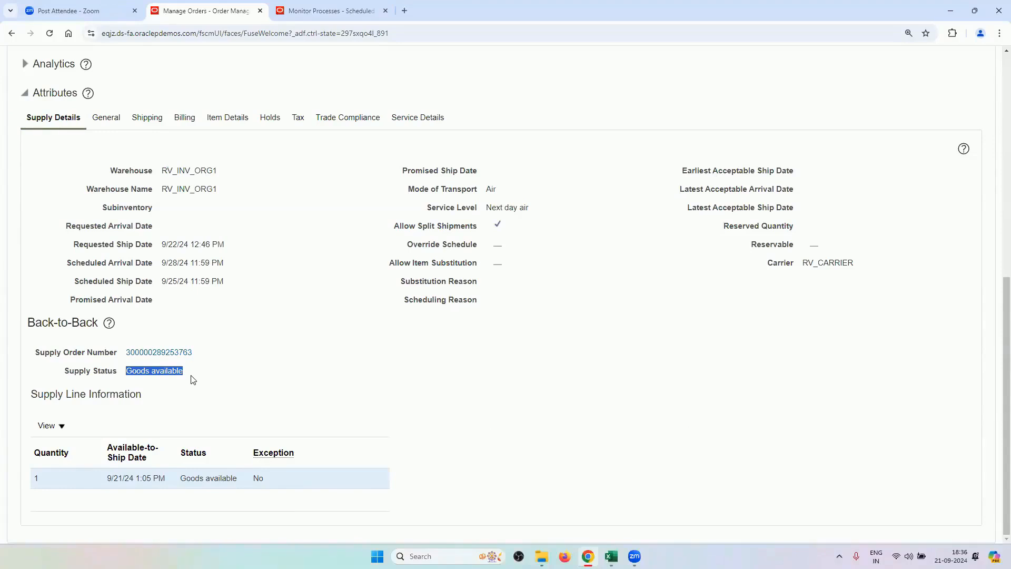
left_click(175, 352)
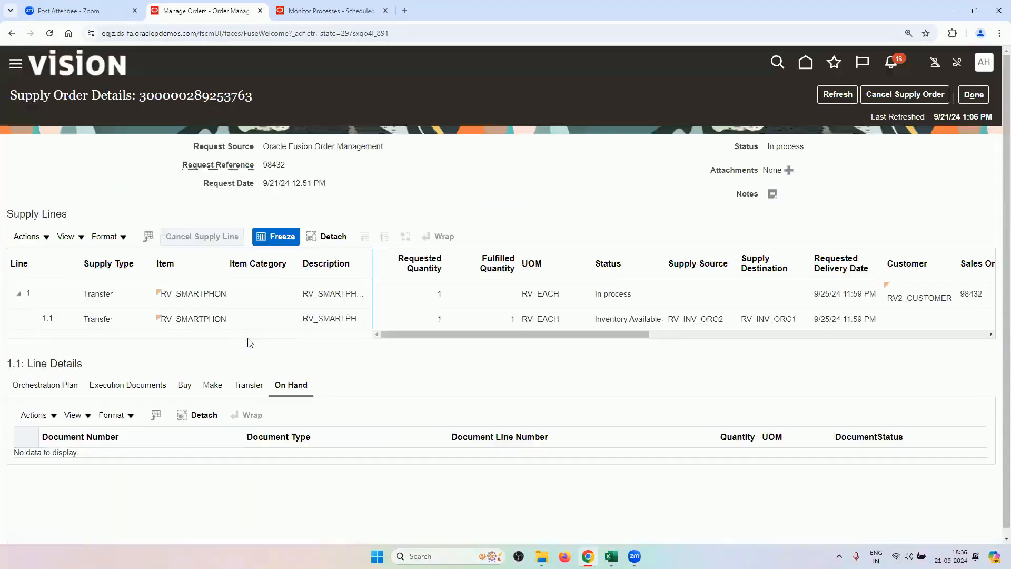
Review supply line 1.1's On Hand, Orchestration Plan, Execution Documents and Transfer tabs.
left_click(337, 318)
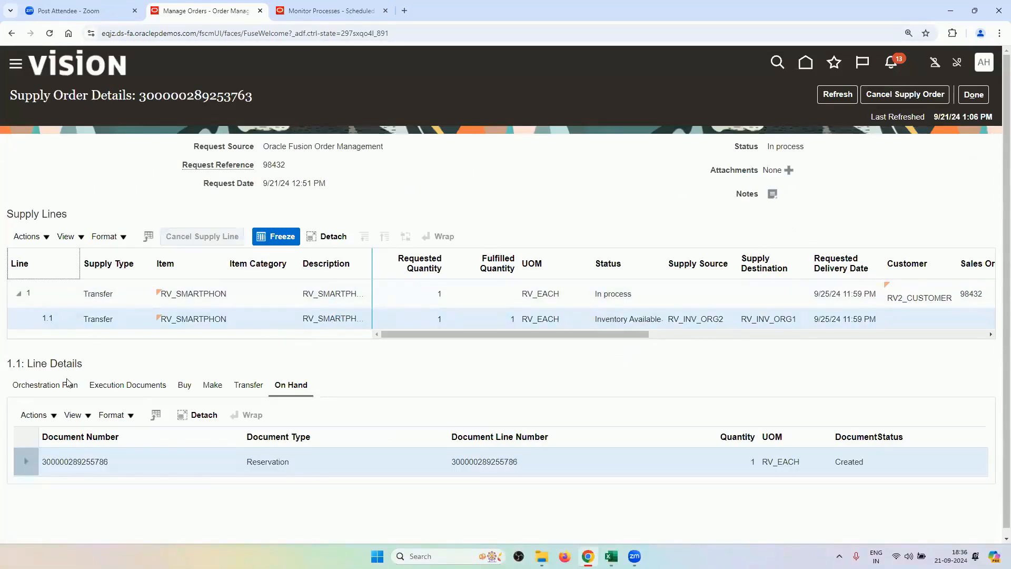
left_click(42, 385)
scroll(177, 350, "down", 2)
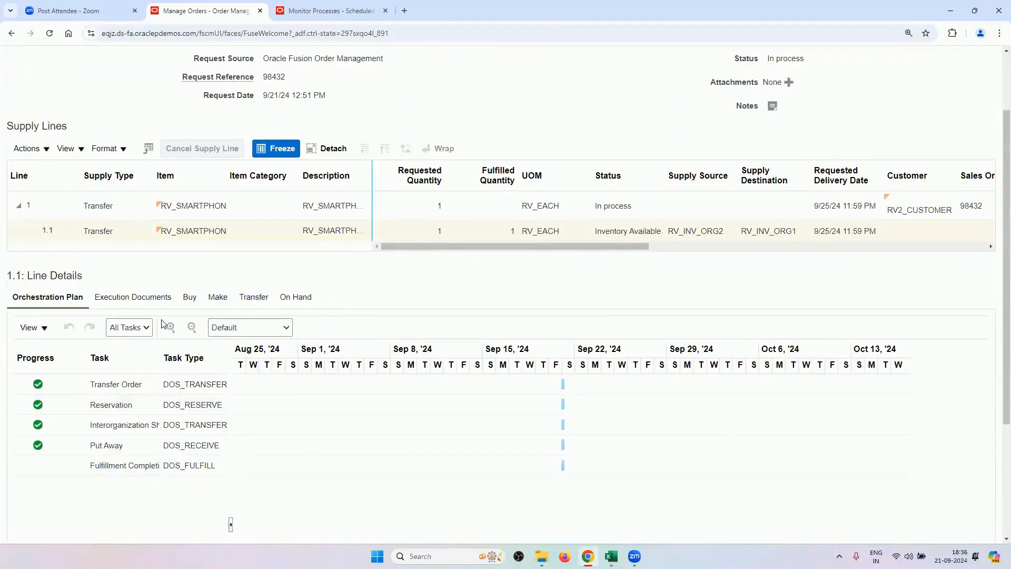
left_click(154, 300)
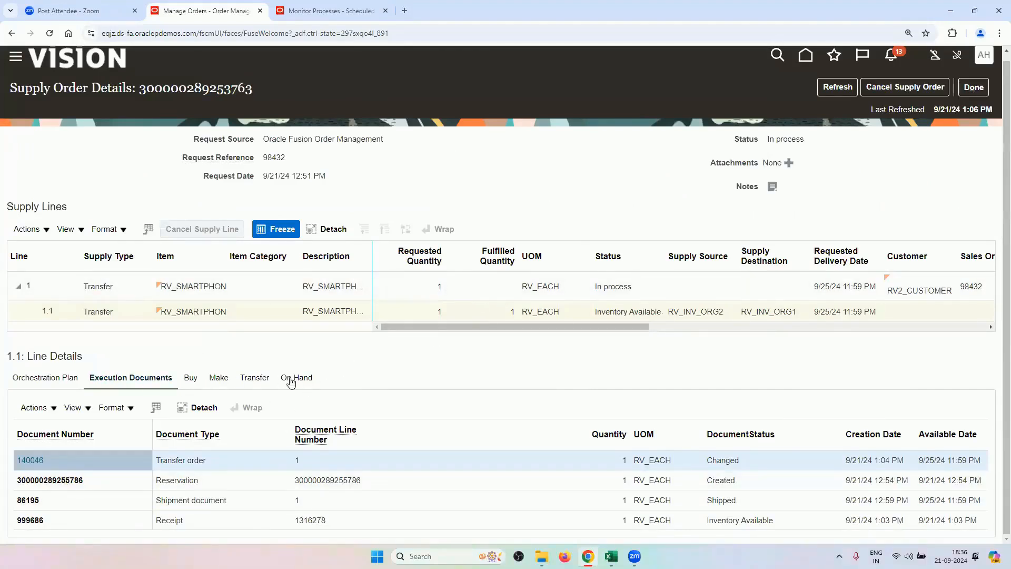
left_click(255, 377)
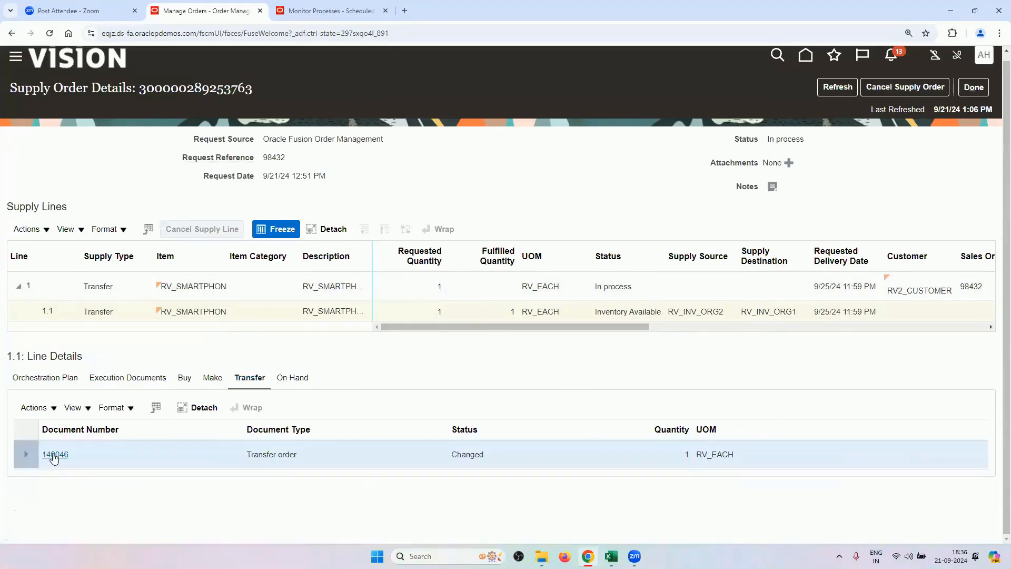
Check that transfer order 140046 is Closed in its shipments and receipts, then close back out.
left_click(51, 454)
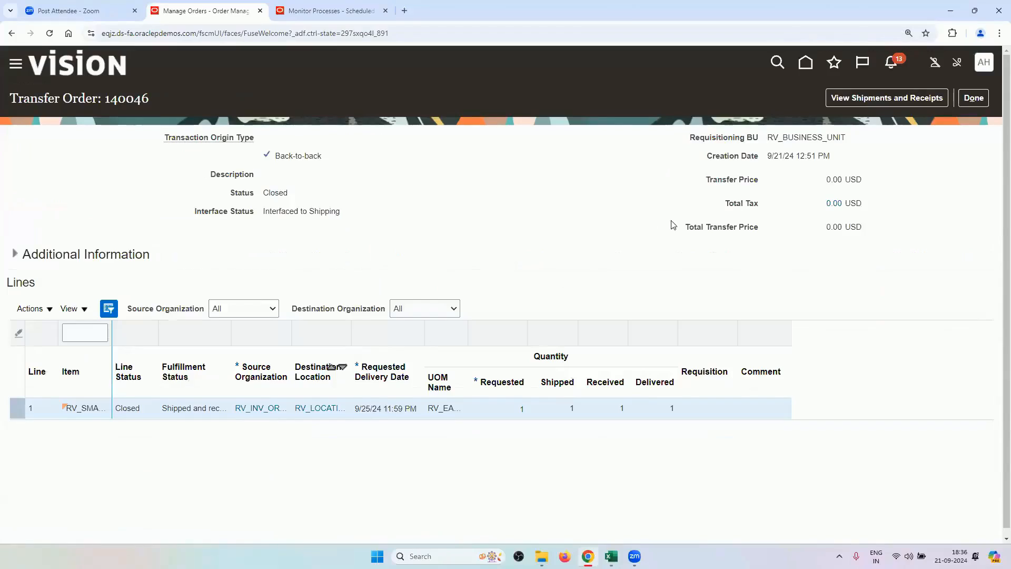
left_click(856, 100)
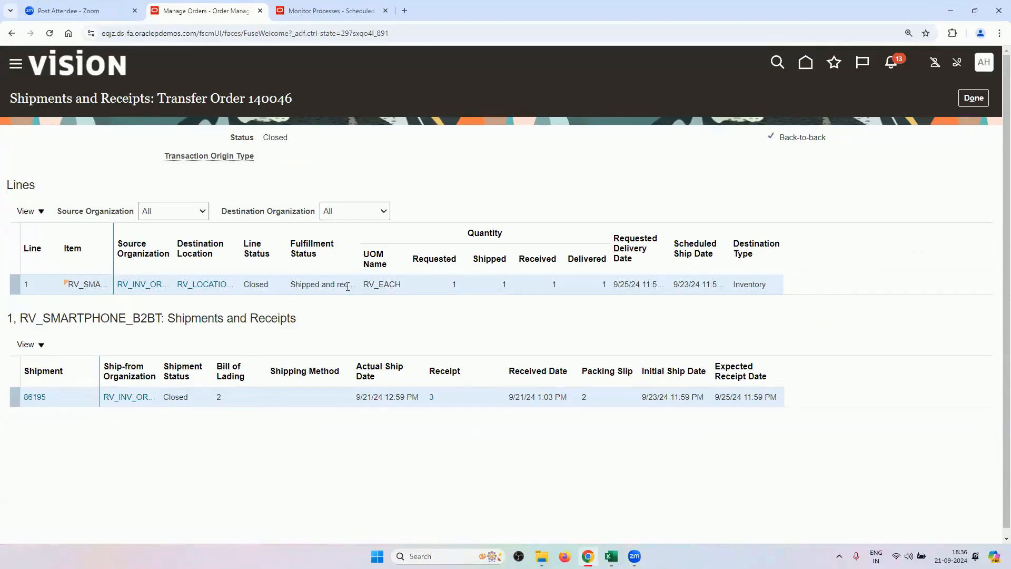
double_click(269, 138)
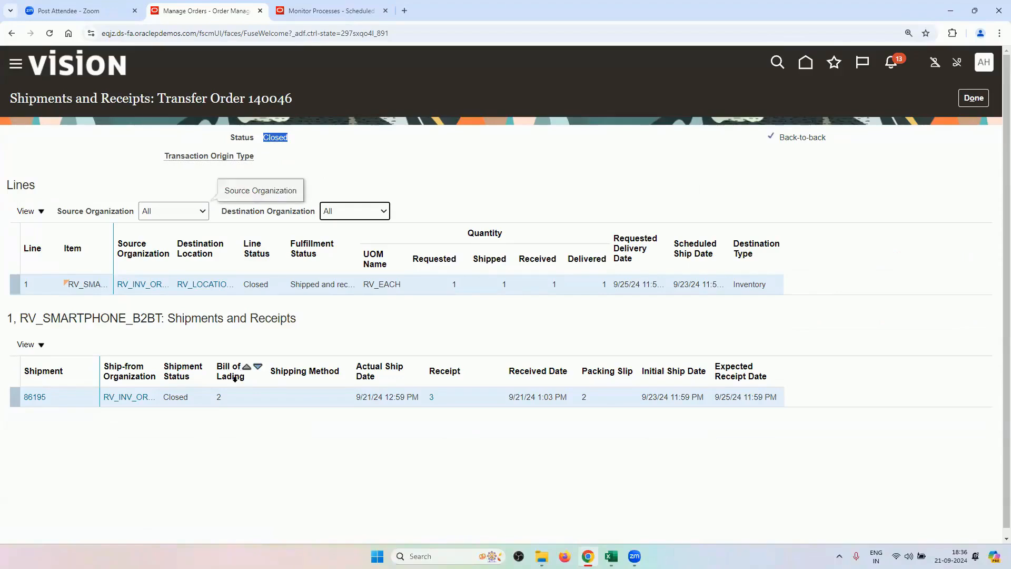
left_click(969, 100)
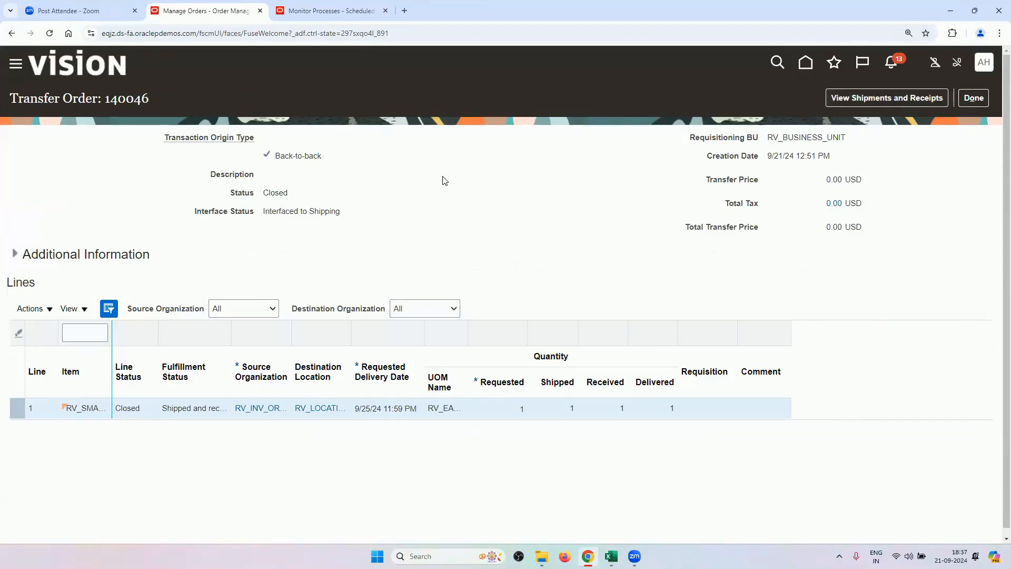
left_click(974, 98)
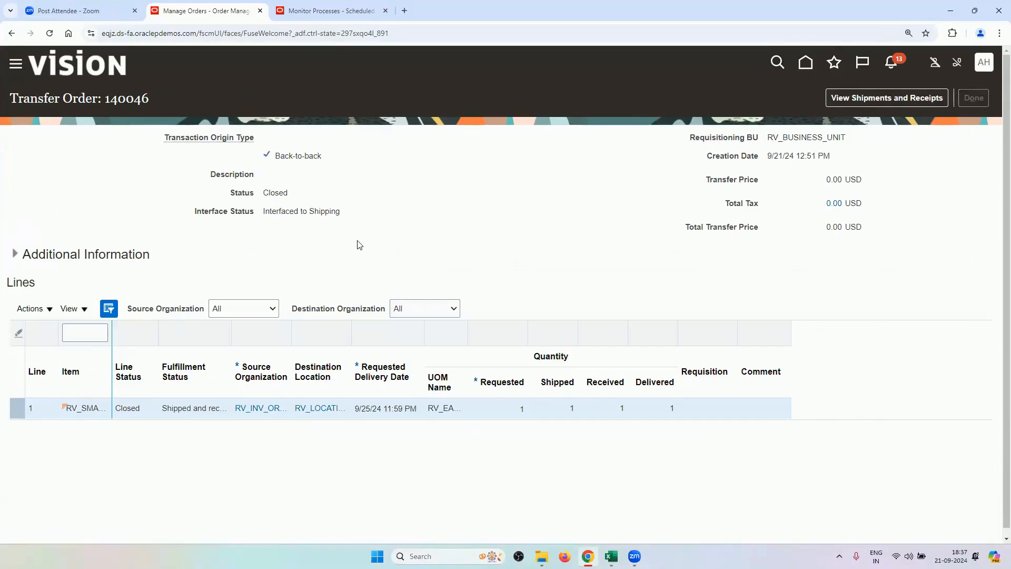
Close the supply order and review order 98432's orchestration process details.
left_click(973, 94)
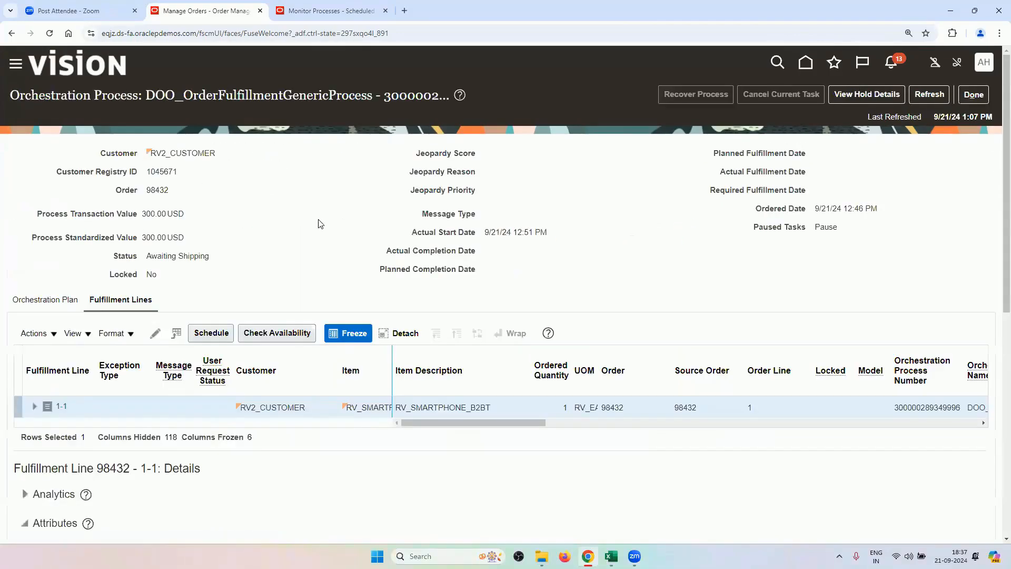
scroll(340, 338, "down", 3)
scroll(340, 338, "down", 3)
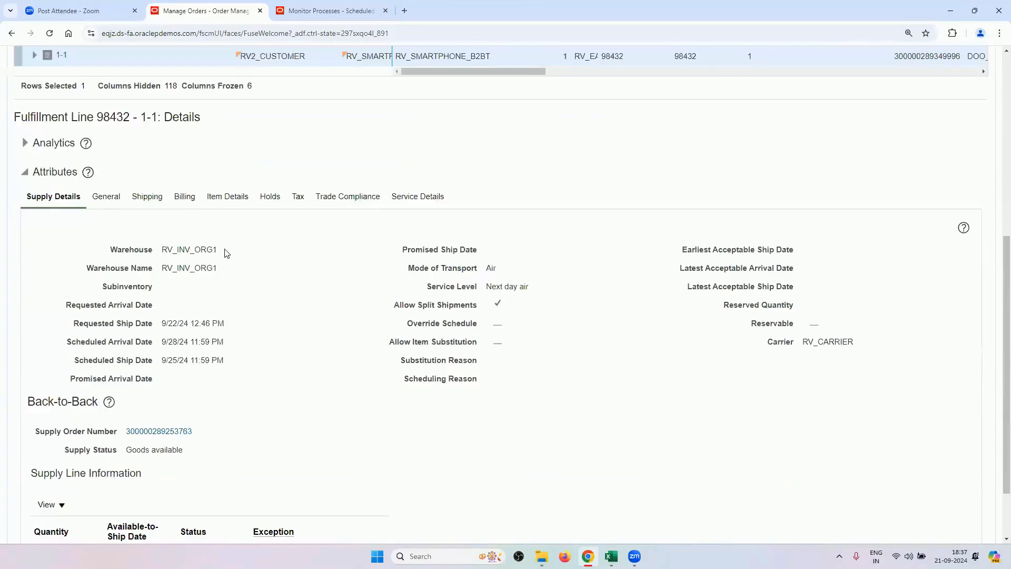
left_click_drag(227, 252, 159, 251)
scroll(291, 422, "down", 2)
scroll(287, 420, "up", 3)
scroll(291, 425, "down", 3)
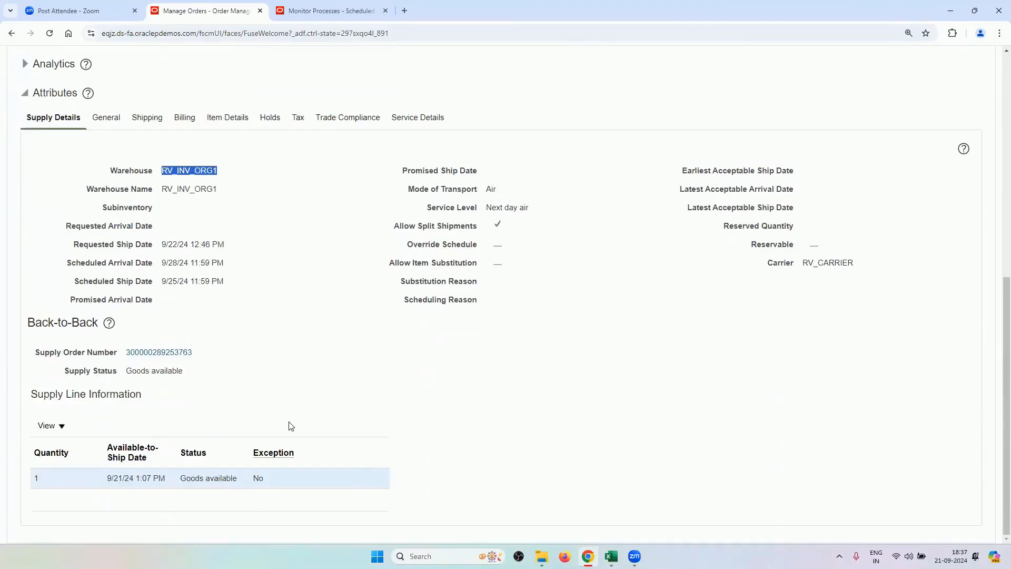
scroll(292, 425, "up", 3)
scroll(289, 424, "down", 3)
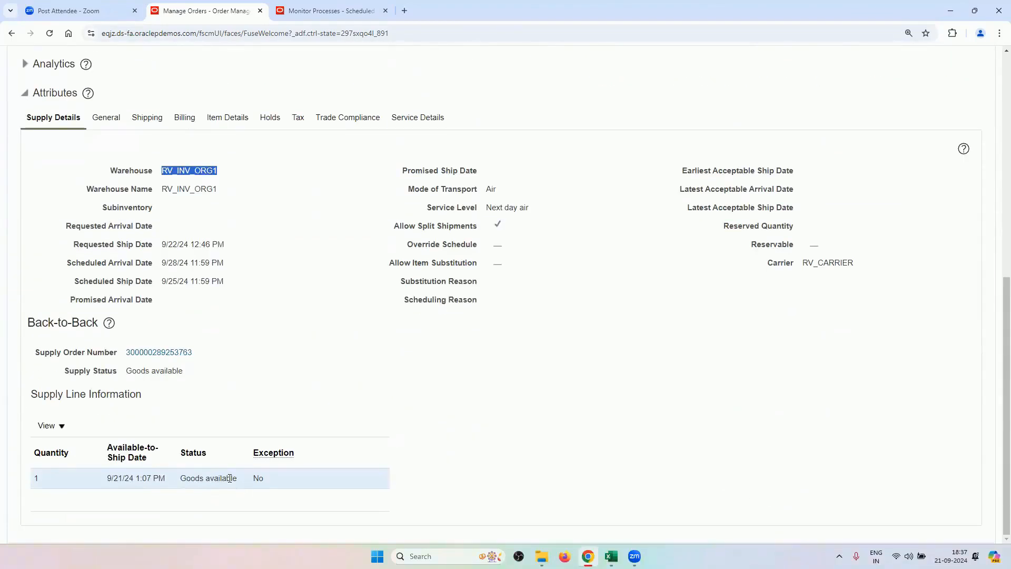
scroll(248, 388, "up", 3)
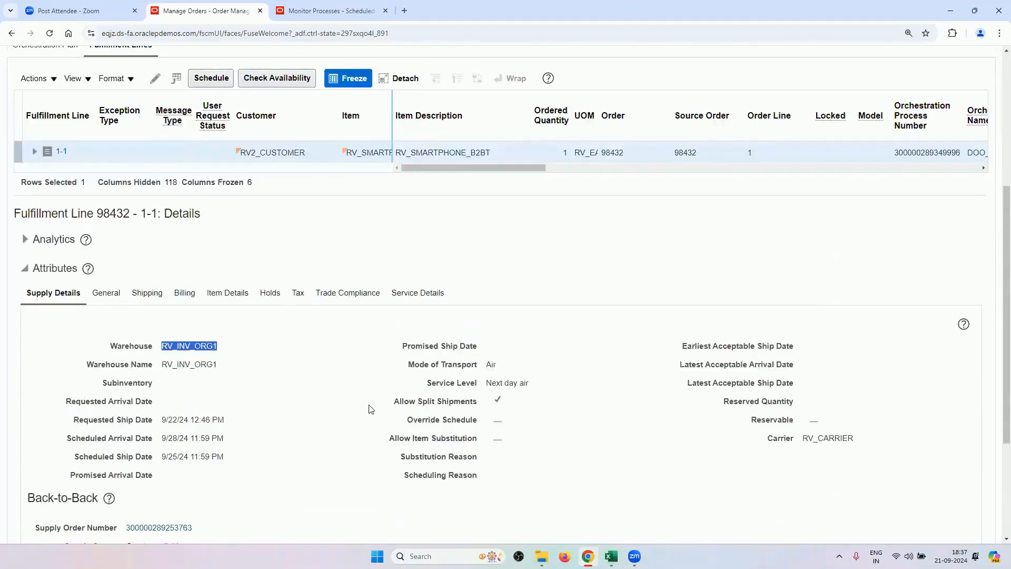
scroll(370, 408, "up", 4)
Show the orchestration plan: Ship Back-to-Back awaiting shipping, Invoice not started.
left_click(56, 223)
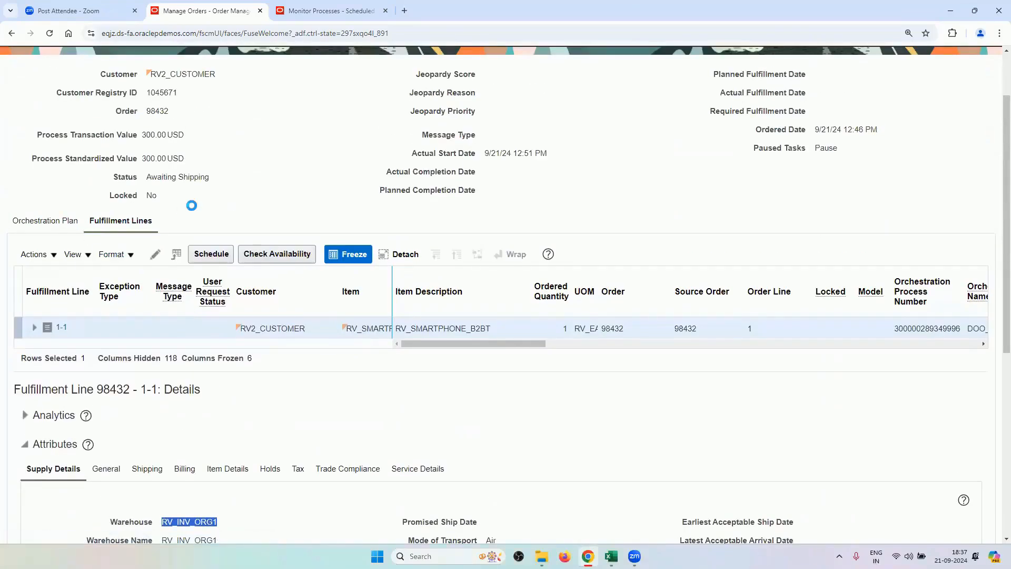
scroll(195, 210, "down", 2)
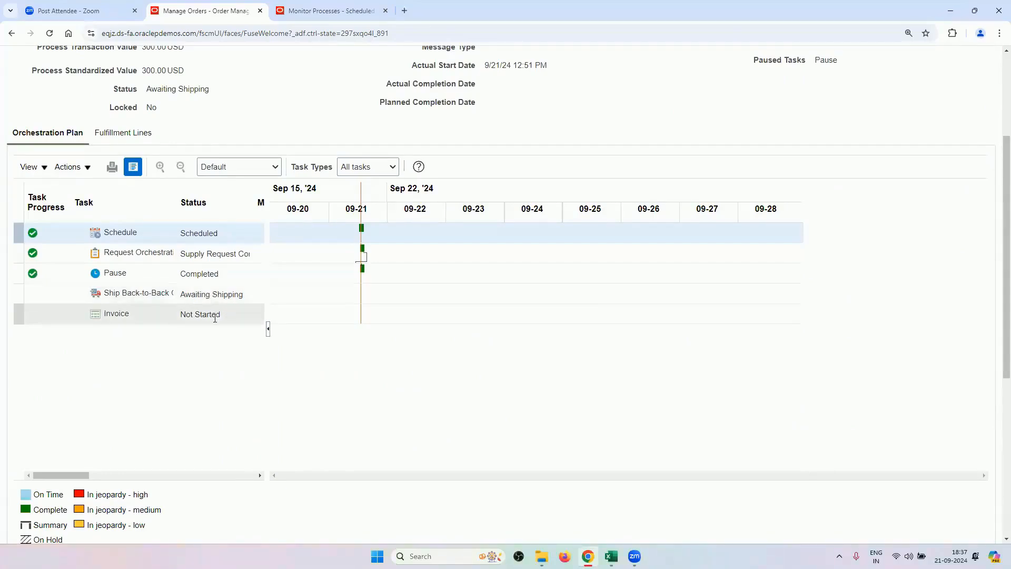
scroll(322, 421, "up", 4)
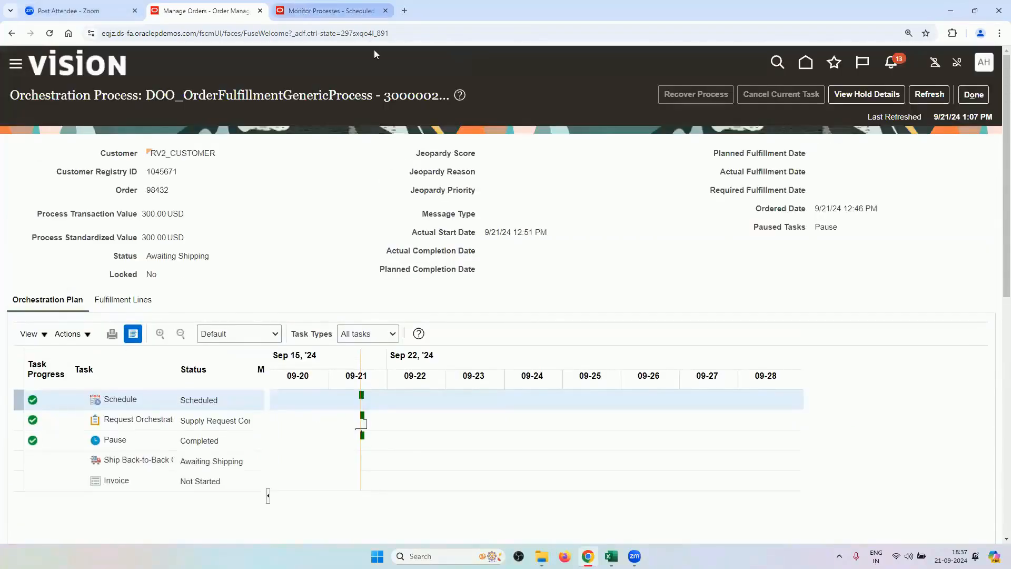
left_click(371, 11)
Start a new pick wave from Inventory Management's Picks tasks.
left_click(805, 63)
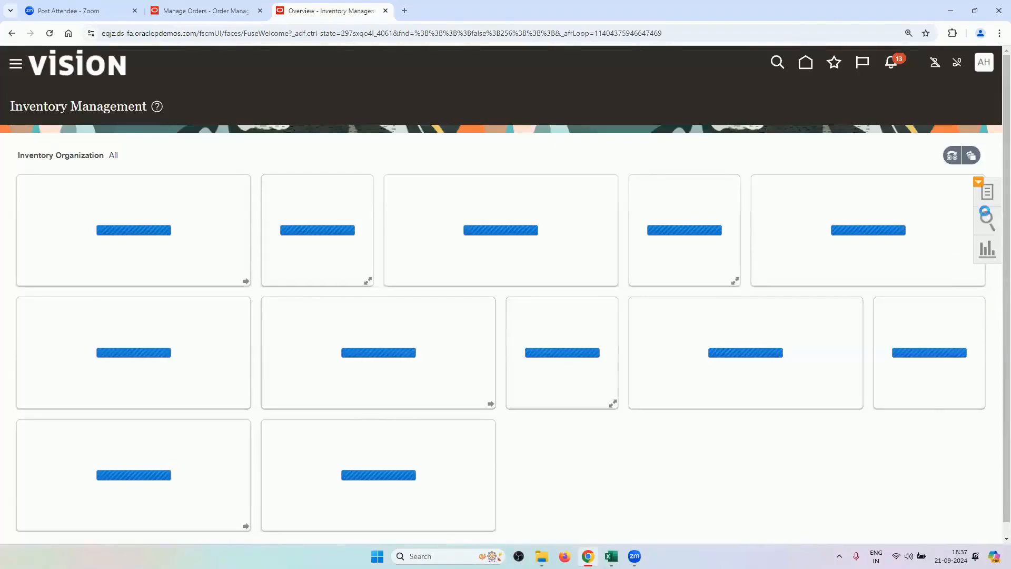
left_click(987, 194)
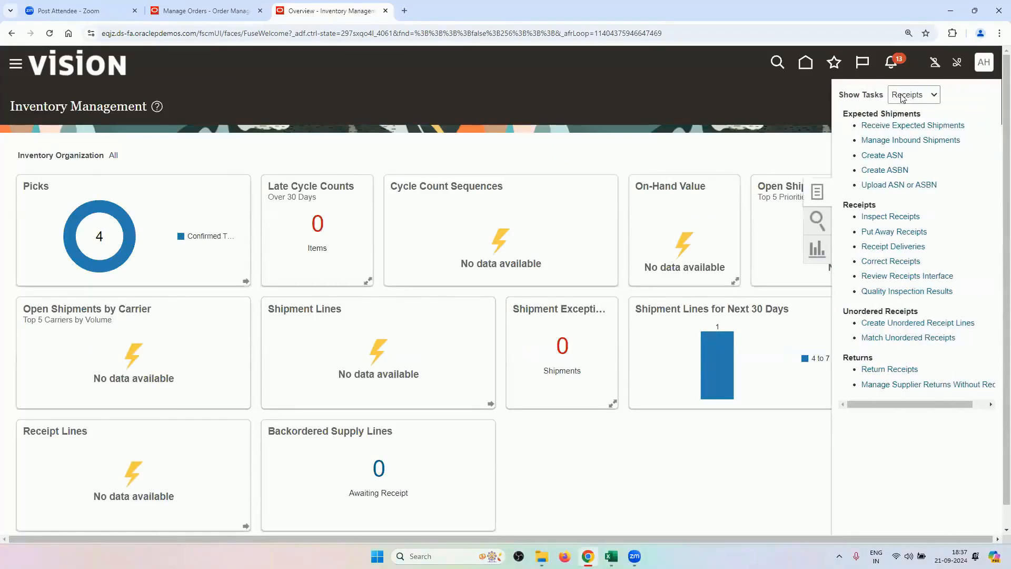
left_click(913, 95)
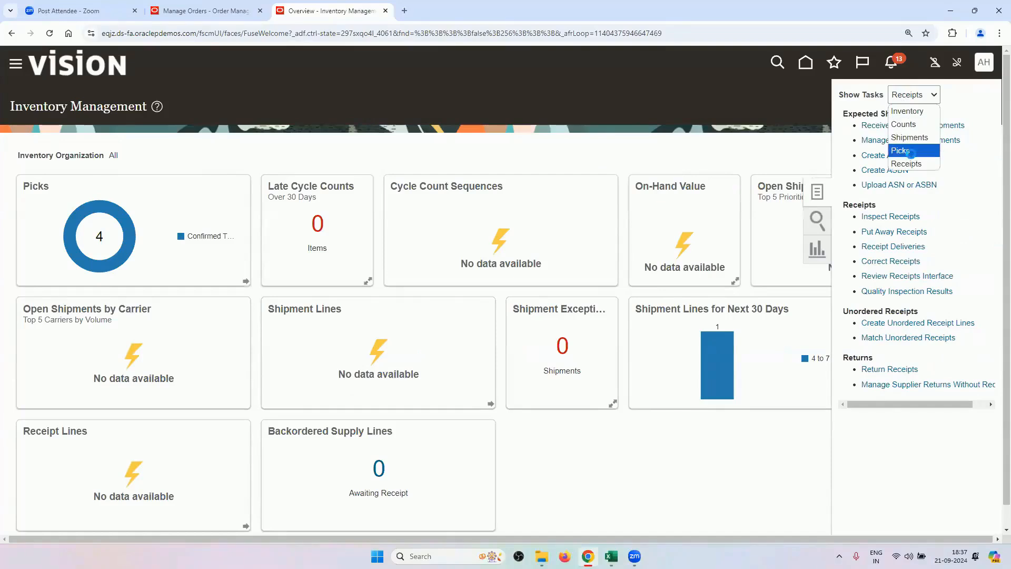
left_click(906, 151)
left_click(887, 117)
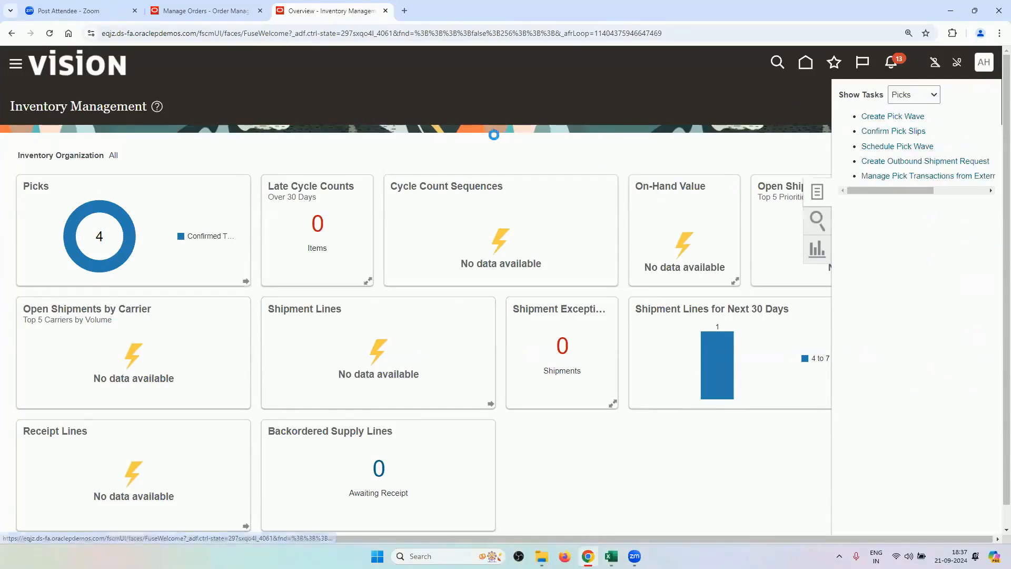
Set the pick wave release rule to RV_PICK_WAVE_RELEASE_RULE1 and order type to Sales order.
left_click(174, 186)
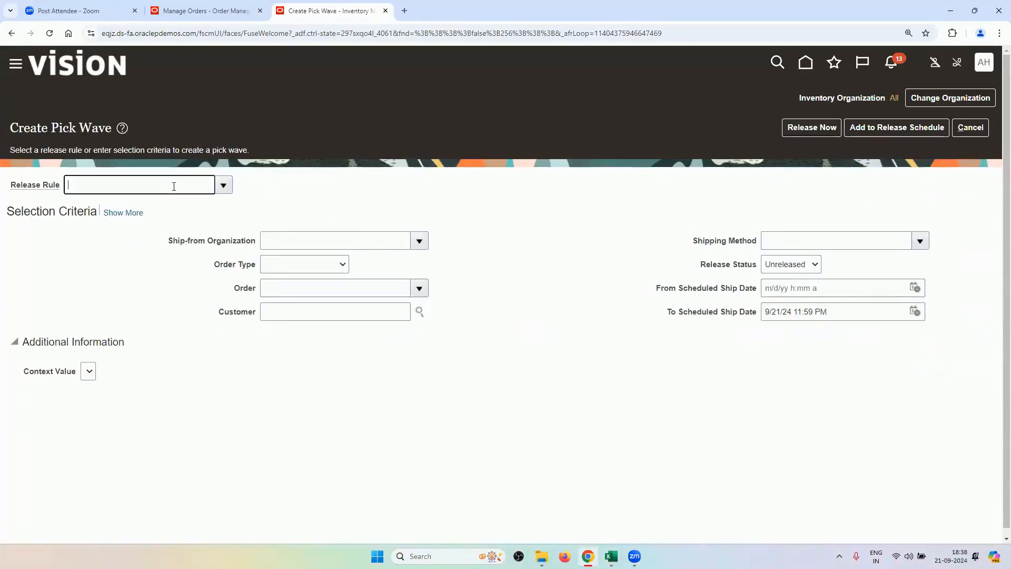
key("Tab")
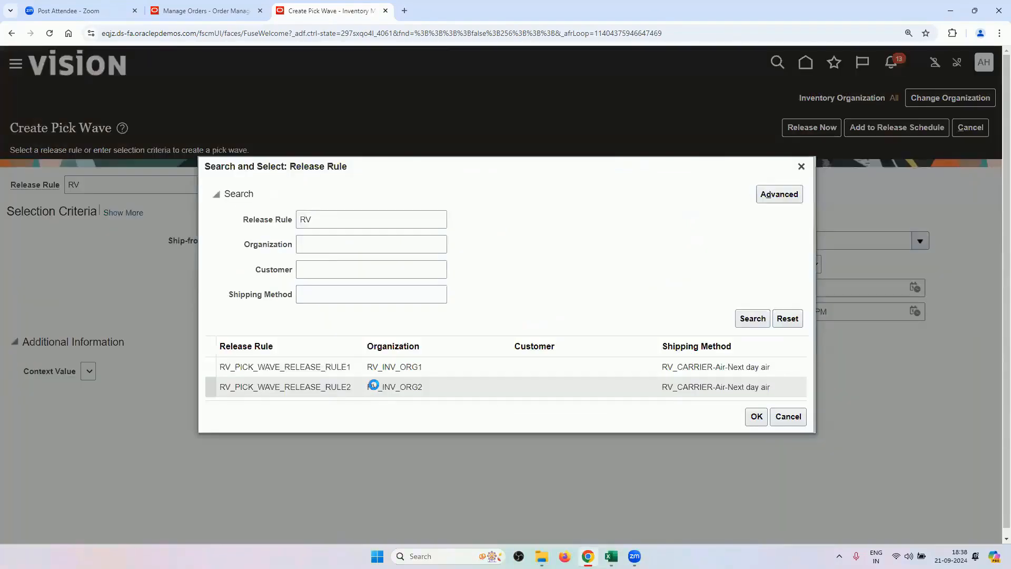
left_click(381, 365)
left_click(756, 416)
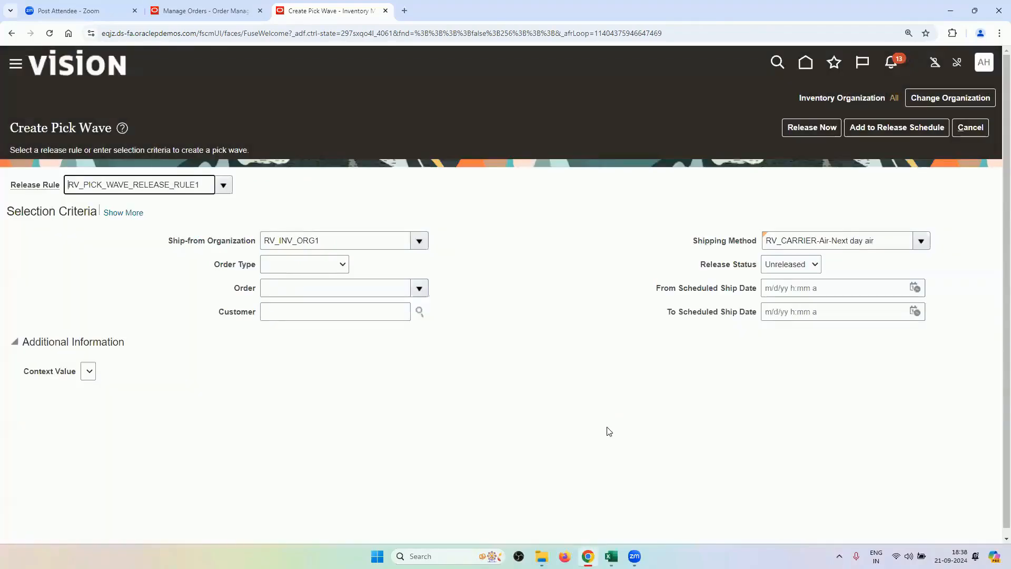
left_click(299, 264)
left_click(288, 306)
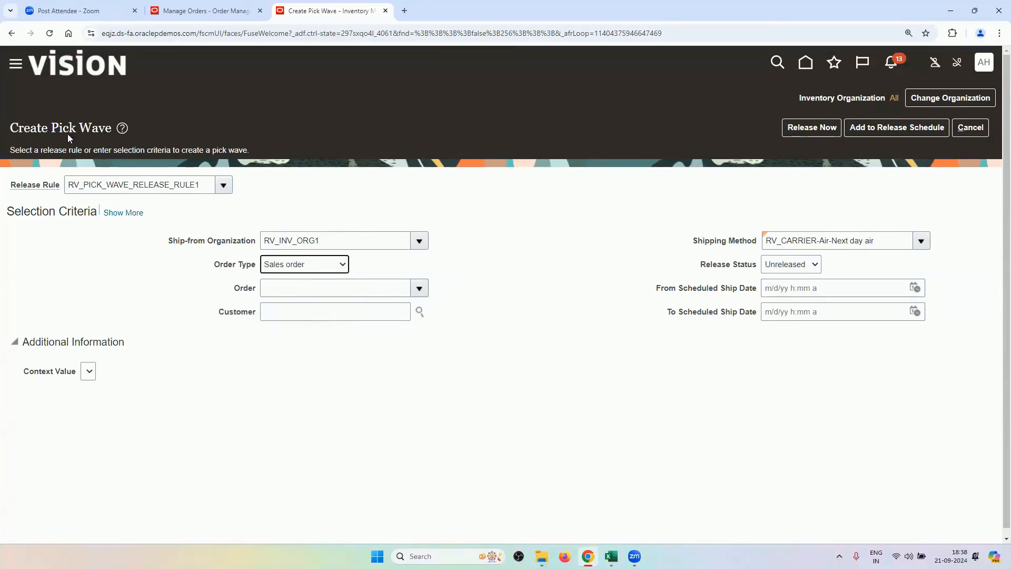
Enter order 98432 in the pick wave and release it now as wave 269902.
left_click(203, 11)
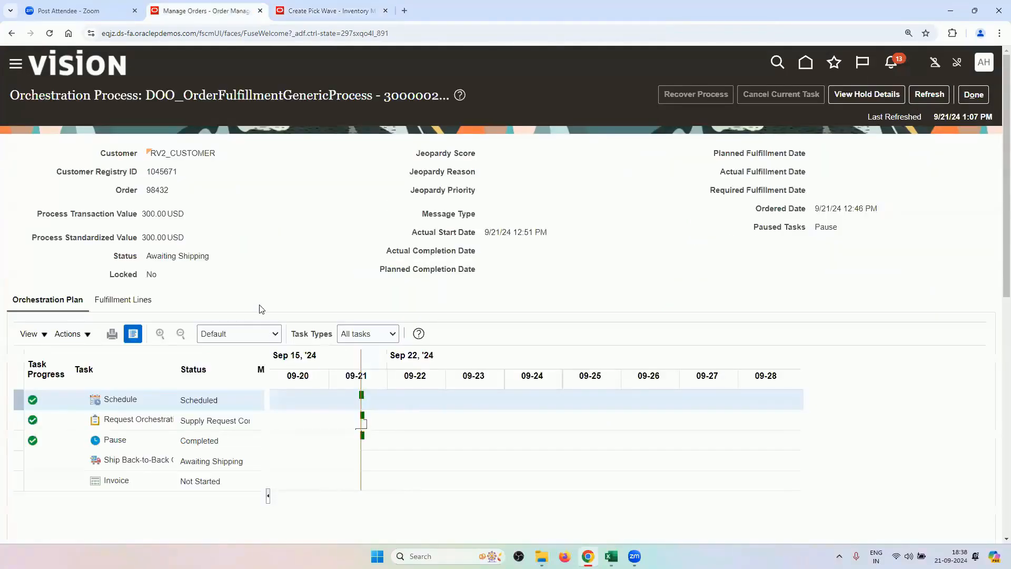
double_click(162, 189)
right_click(167, 195)
left_click(184, 205)
left_click(331, 11)
left_click(316, 288)
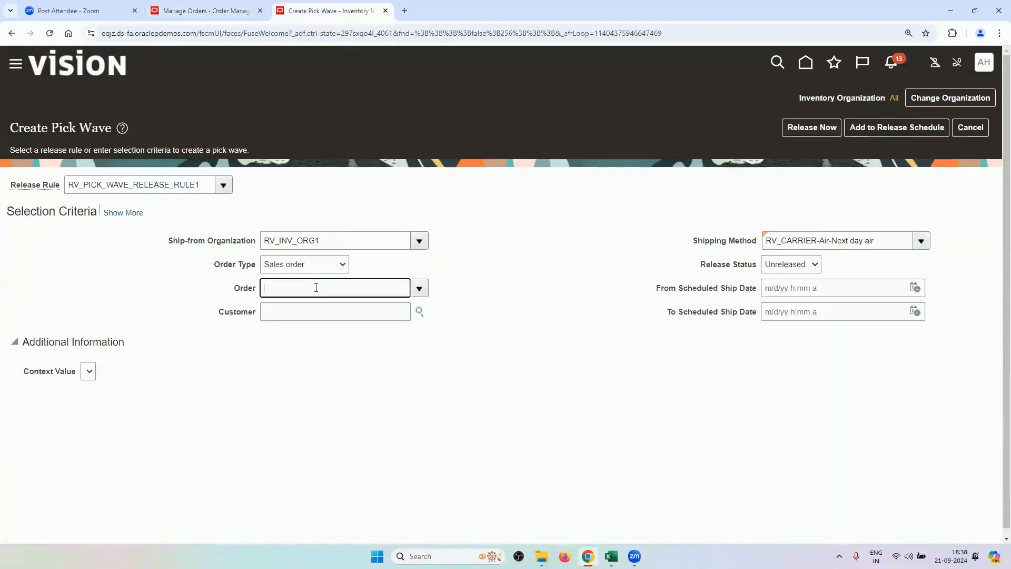
key("ctrl+v")
key("Tab")
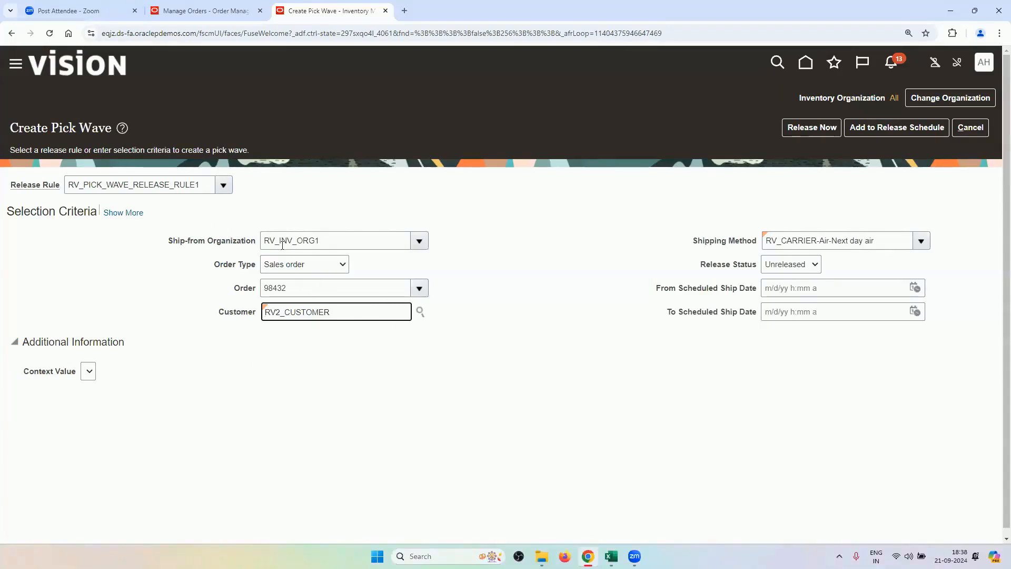
left_click(796, 128)
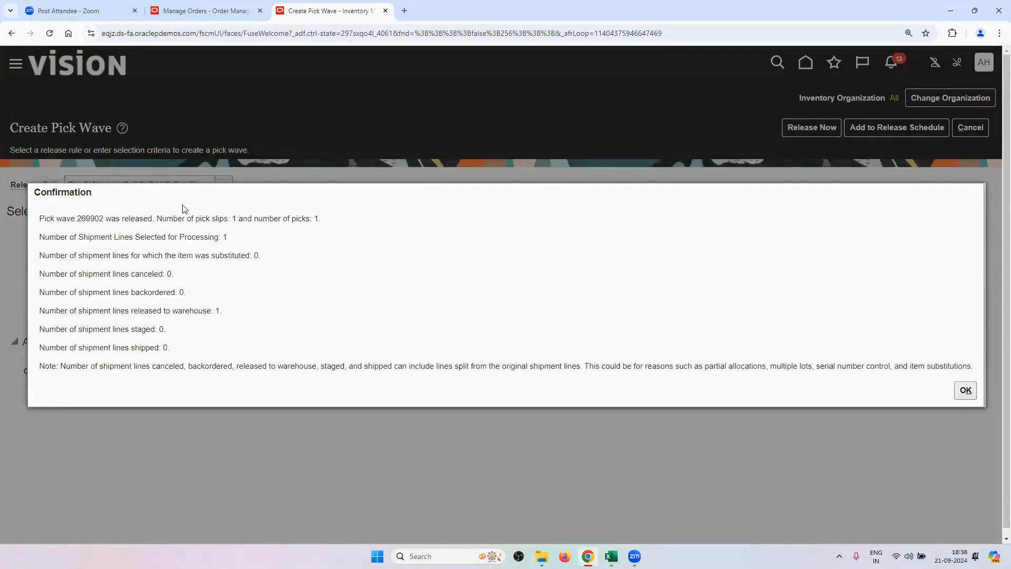
left_click(965, 390)
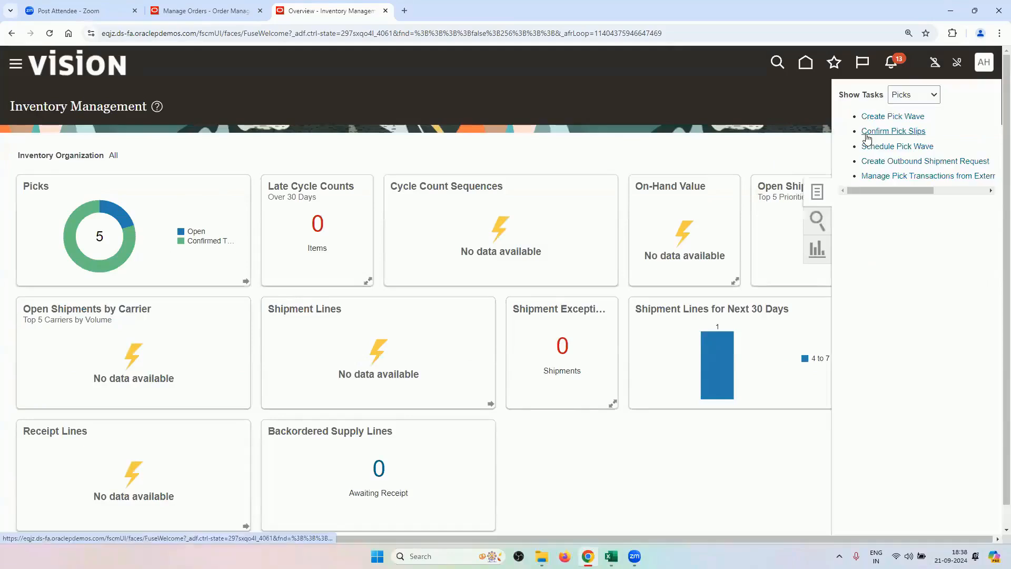
Search pick slips for order 98432 with no due date and open slip 196540.
left_click(878, 133)
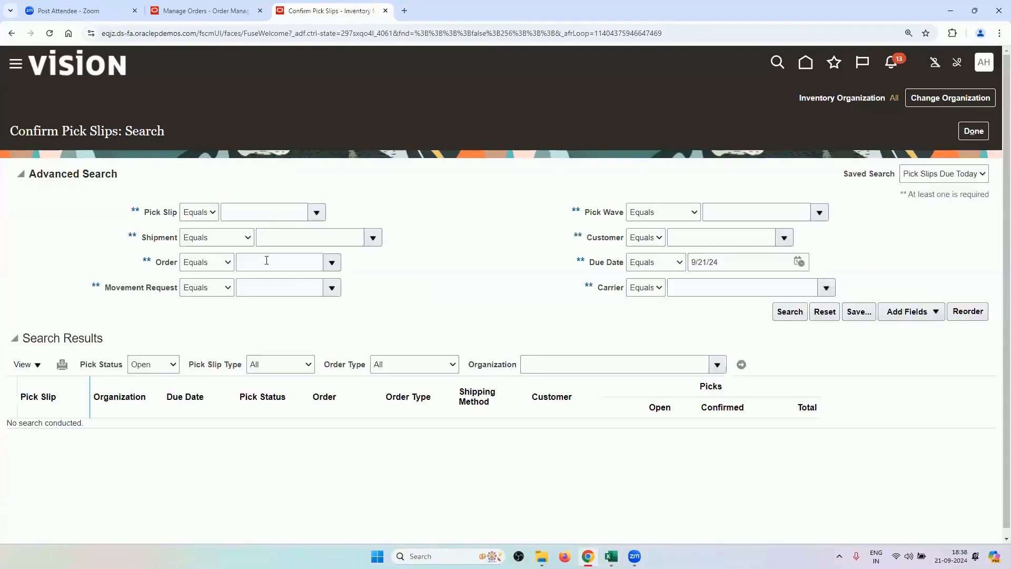
left_click(278, 264)
type("98432")
key("Tab")
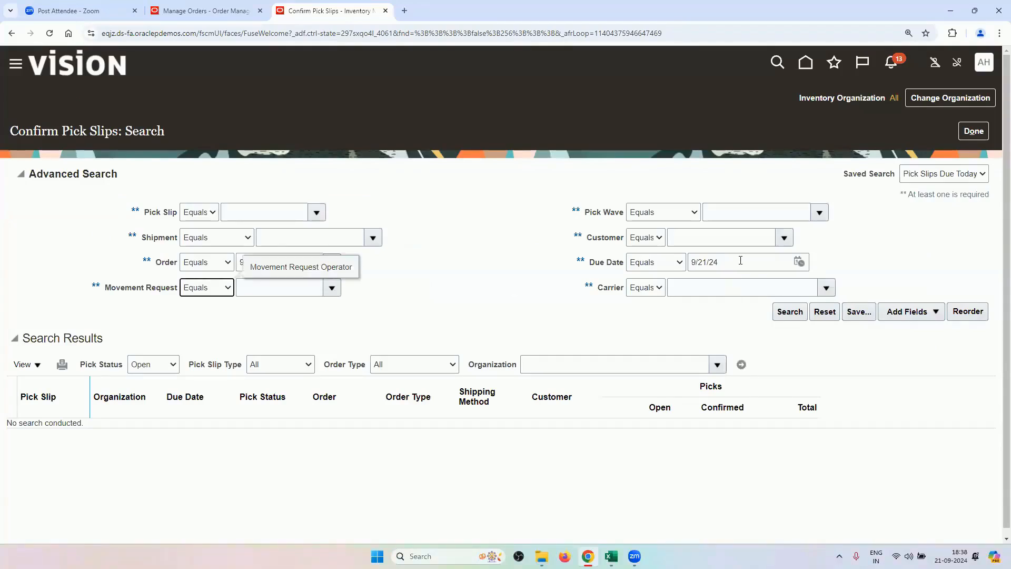
triple_click(740, 261)
key("BackSpace")
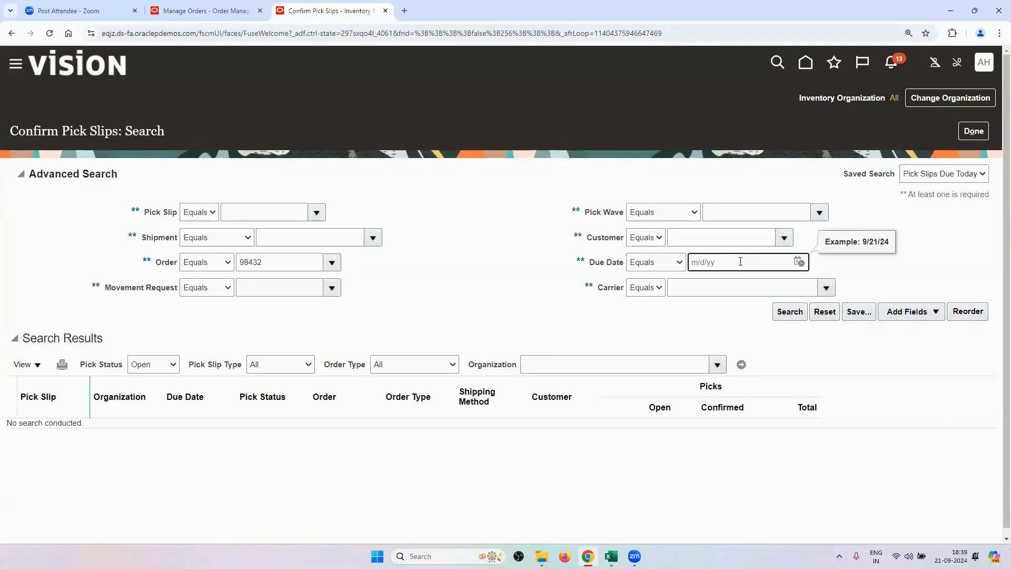
key("Return")
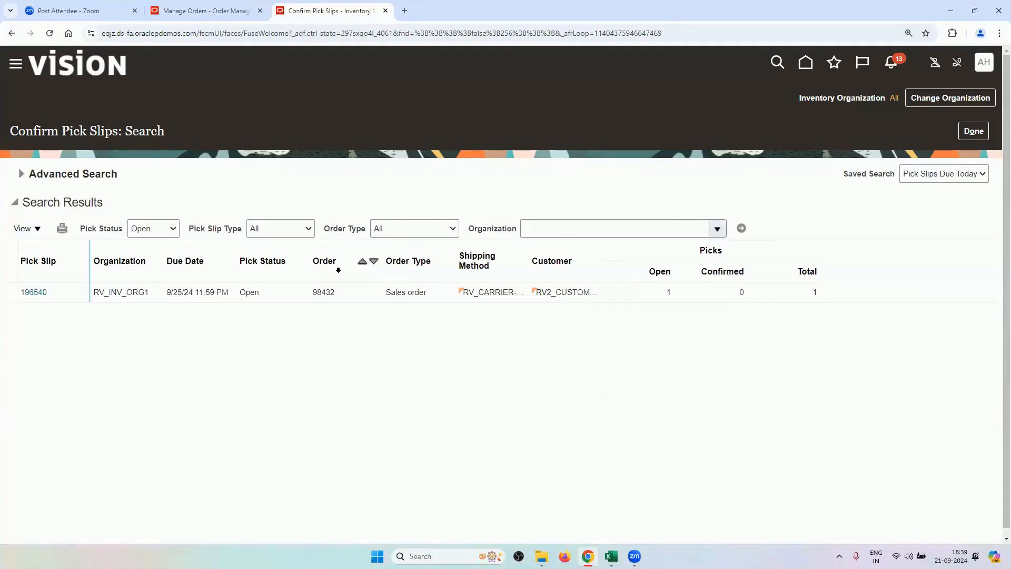
left_click(253, 291)
left_click(40, 292)
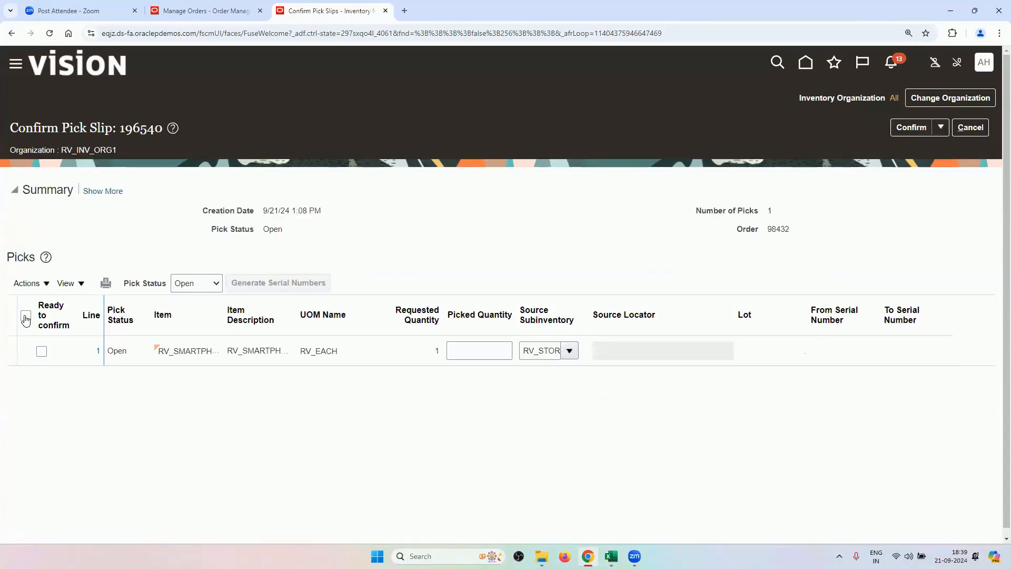
Mark the pick line ready, enter picked quantity 1, then confirm and go to ship confirm.
left_click(25, 318)
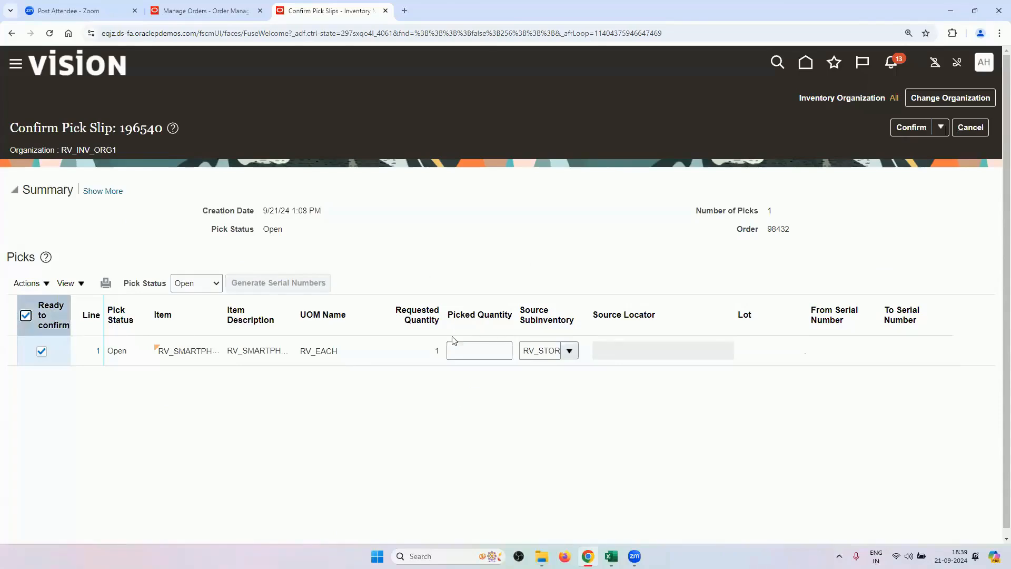
left_click(458, 351)
type("1")
left_click(507, 257)
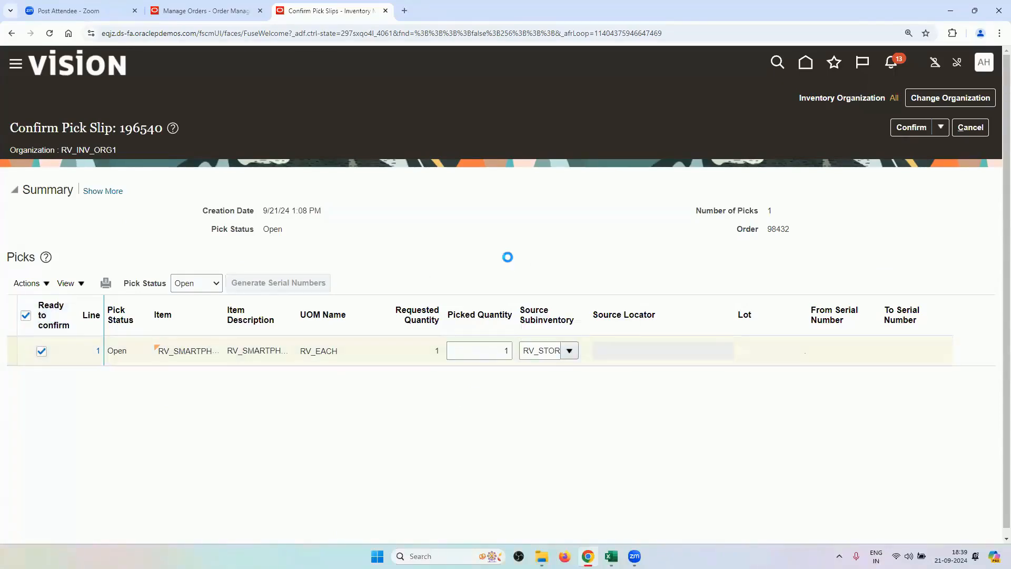
left_click(942, 133)
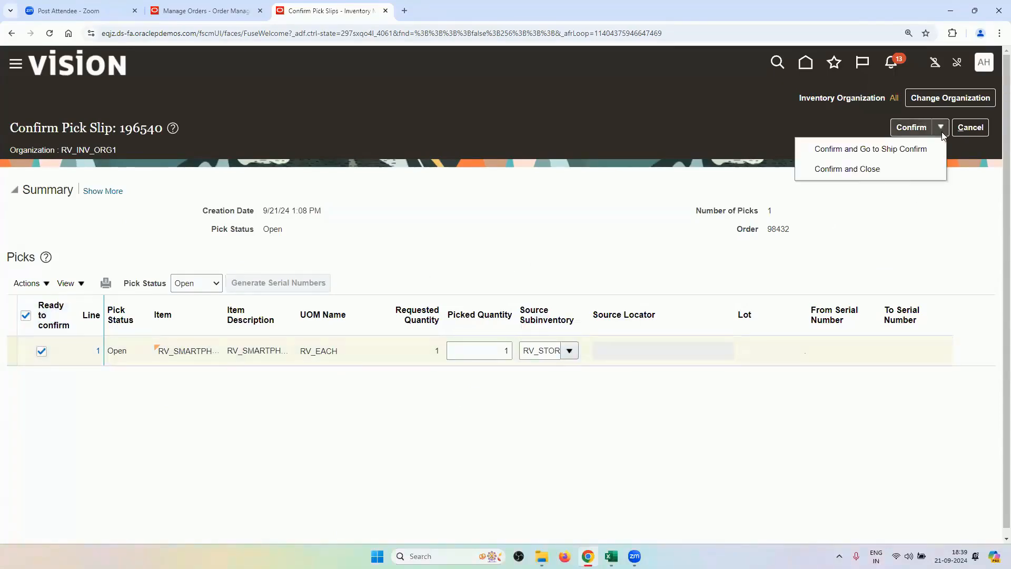
left_click(837, 152)
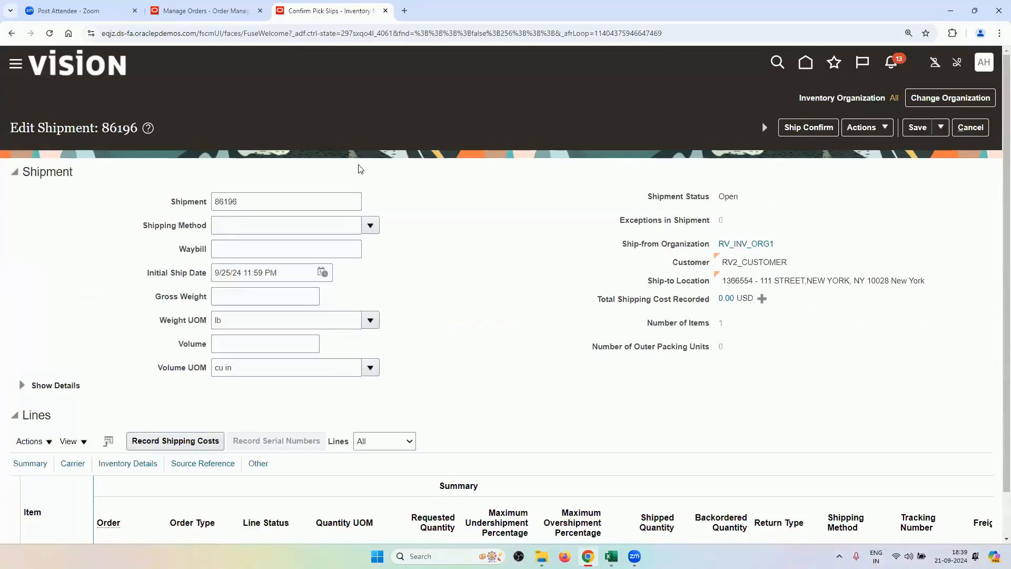
Ship-confirm shipment 86196 with shipped quantity 1, accepting the weight and volume warnings.
scroll(406, 278, "down", 1)
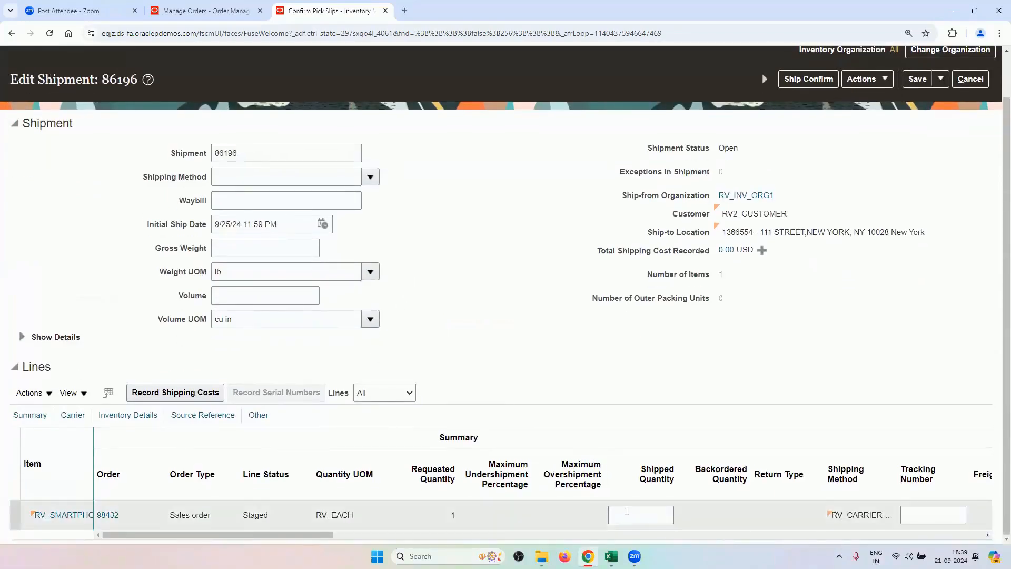
left_click(627, 510)
type("1")
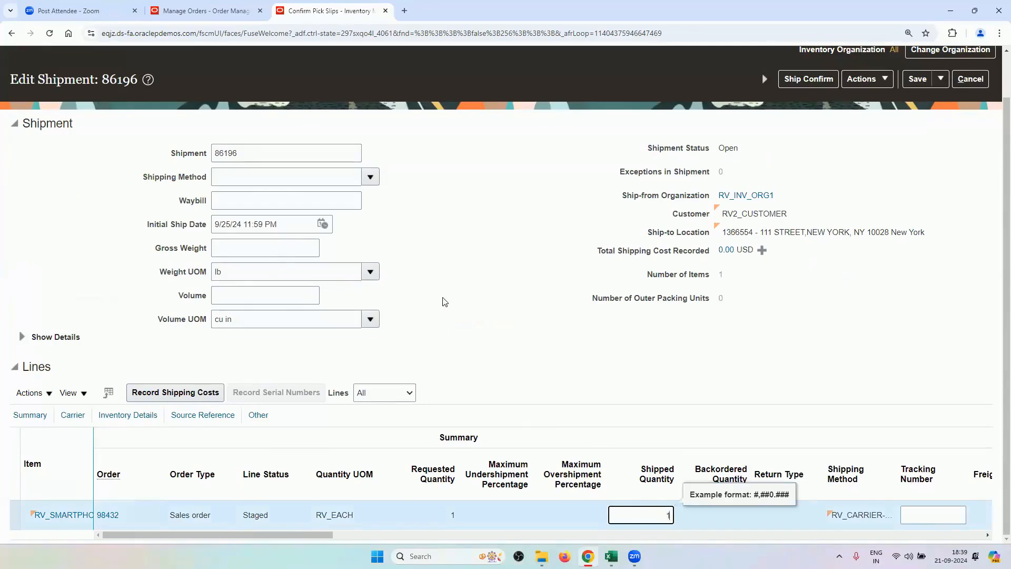
scroll(765, 318, "up", 1)
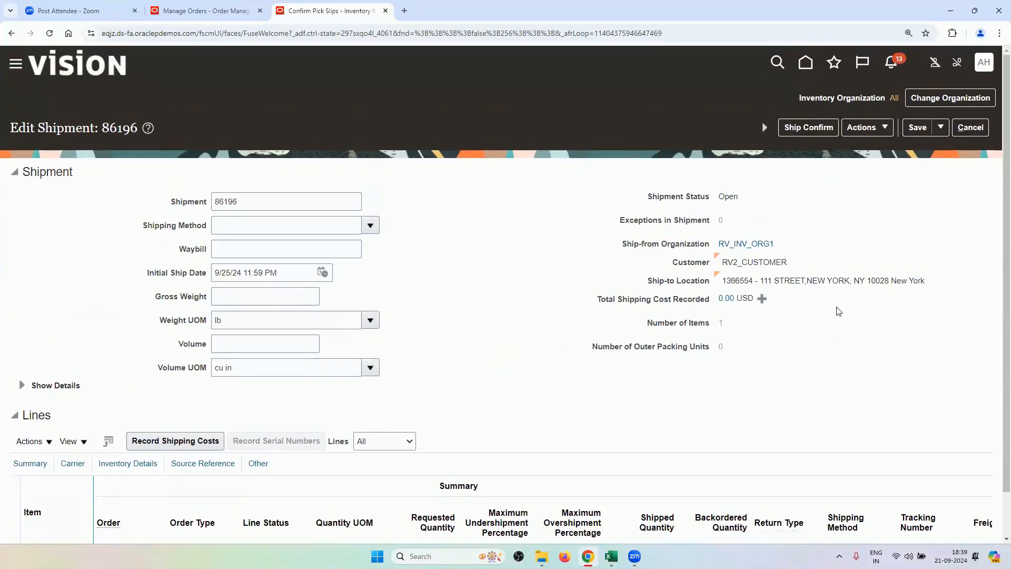
left_click(801, 130)
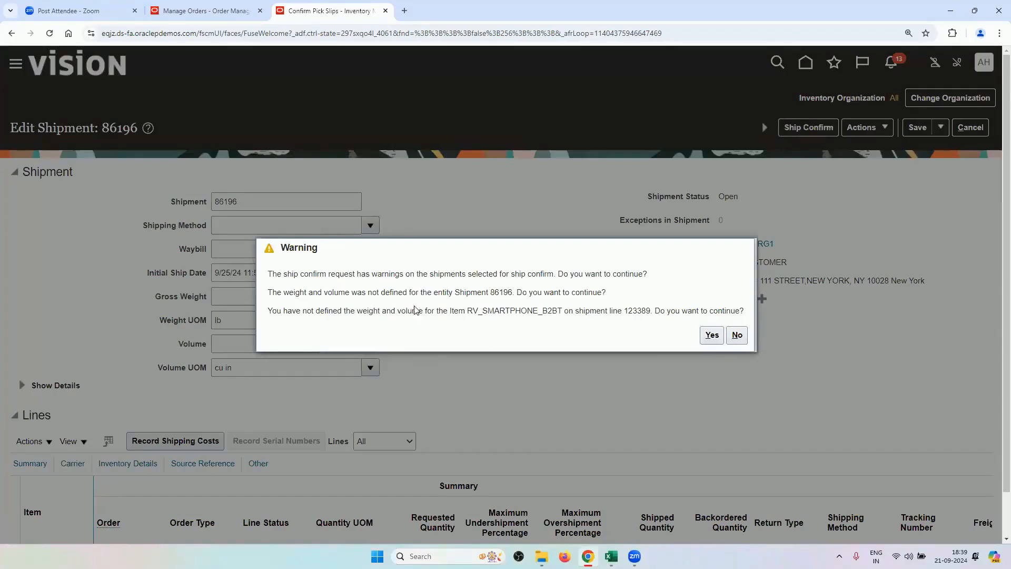
left_click(711, 335)
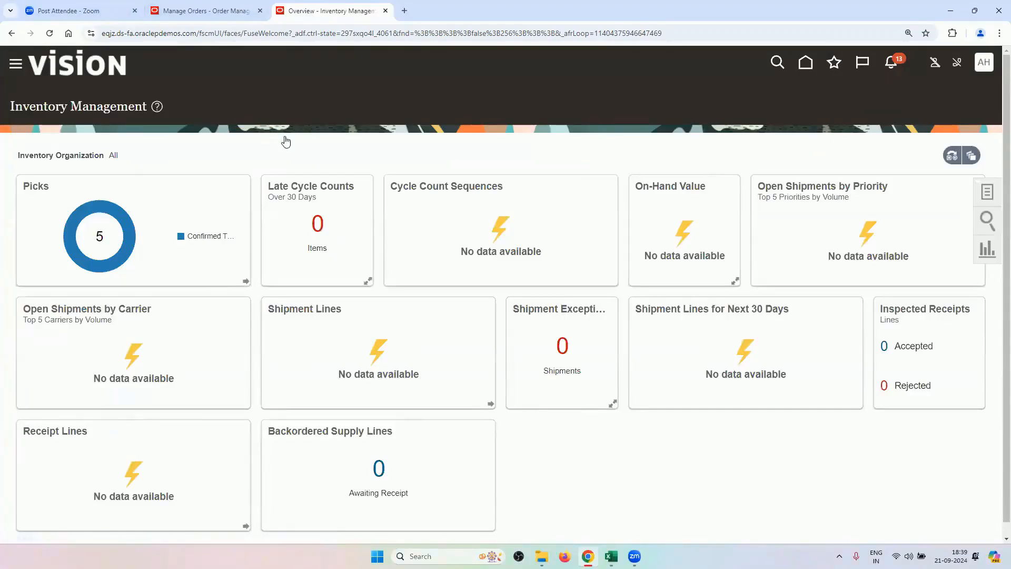
scroll(160, 433, "down", 10)
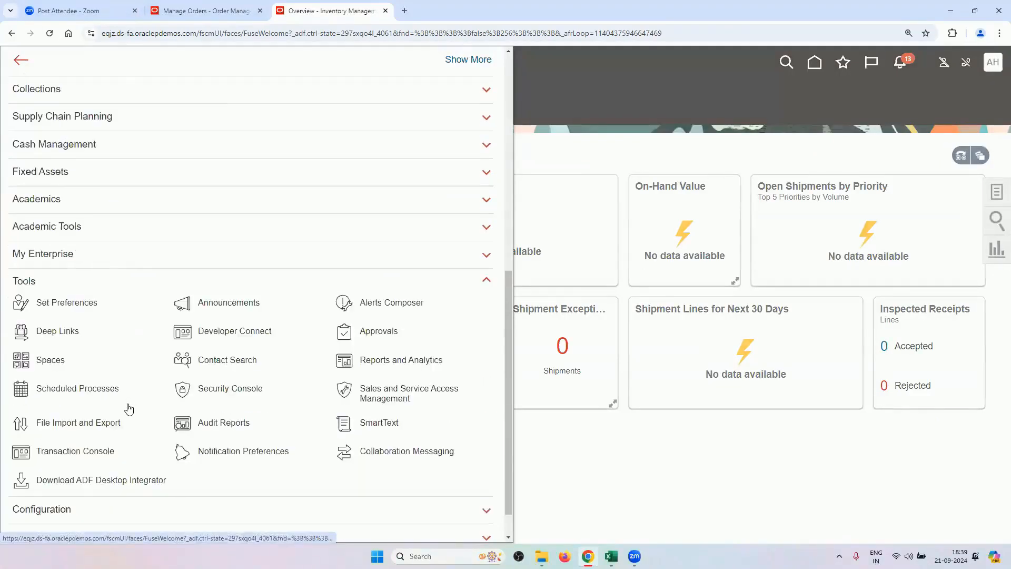
Open the scheduled processes list and refresh it repeatedly to track the shipping jobs.
left_click(118, 394)
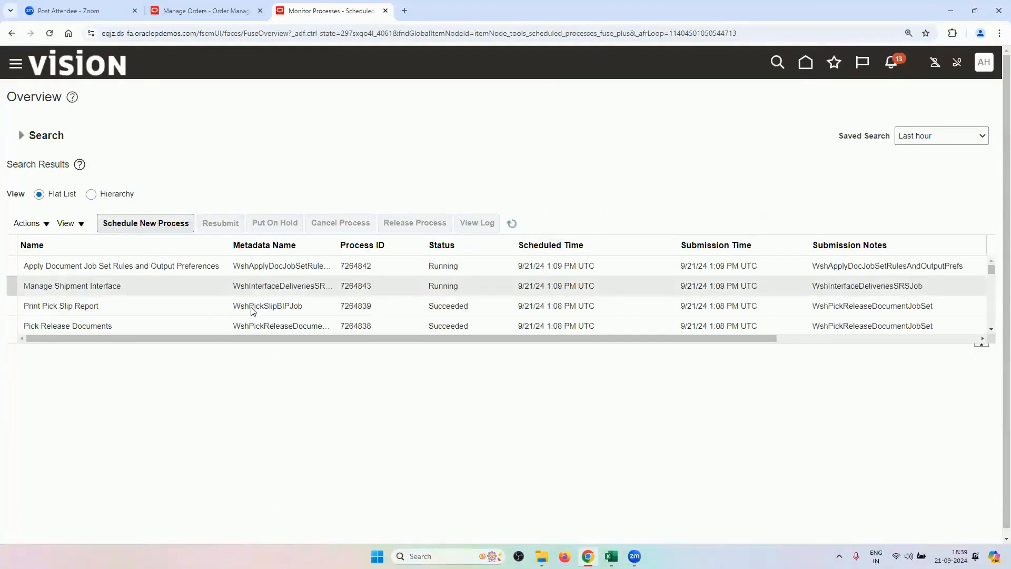
left_click(511, 224)
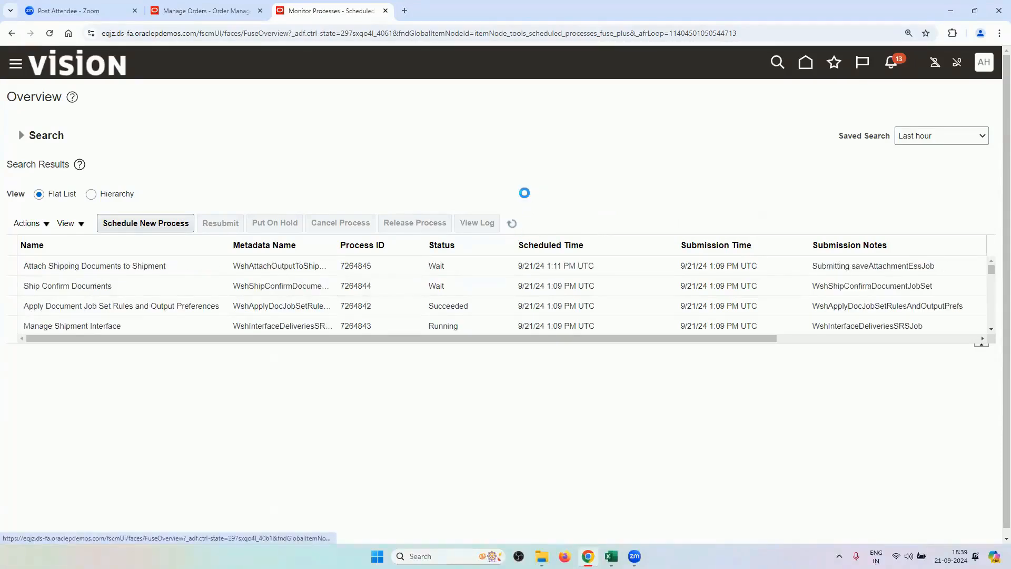
left_click(510, 225)
left_click(510, 224)
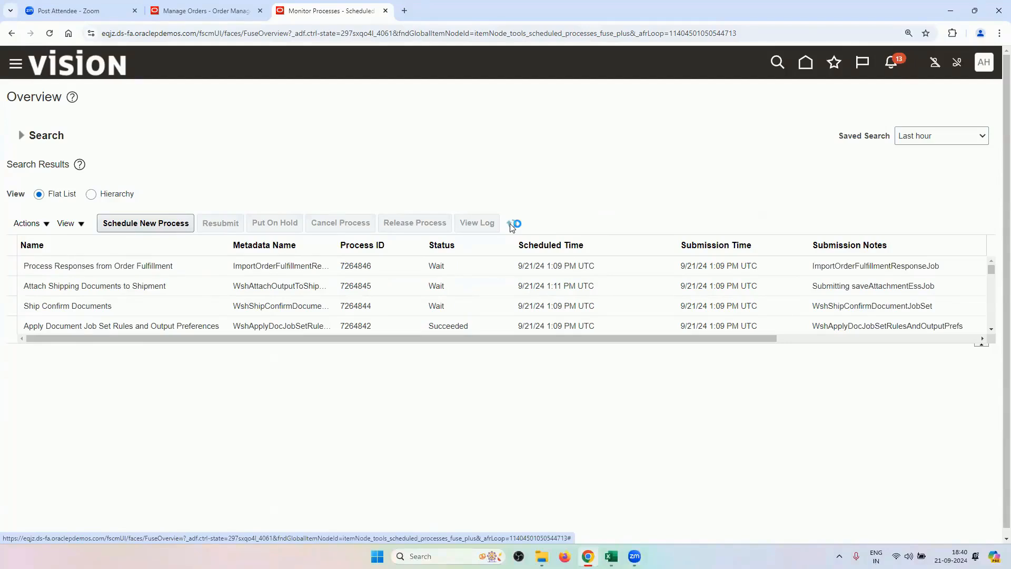
left_click(511, 224)
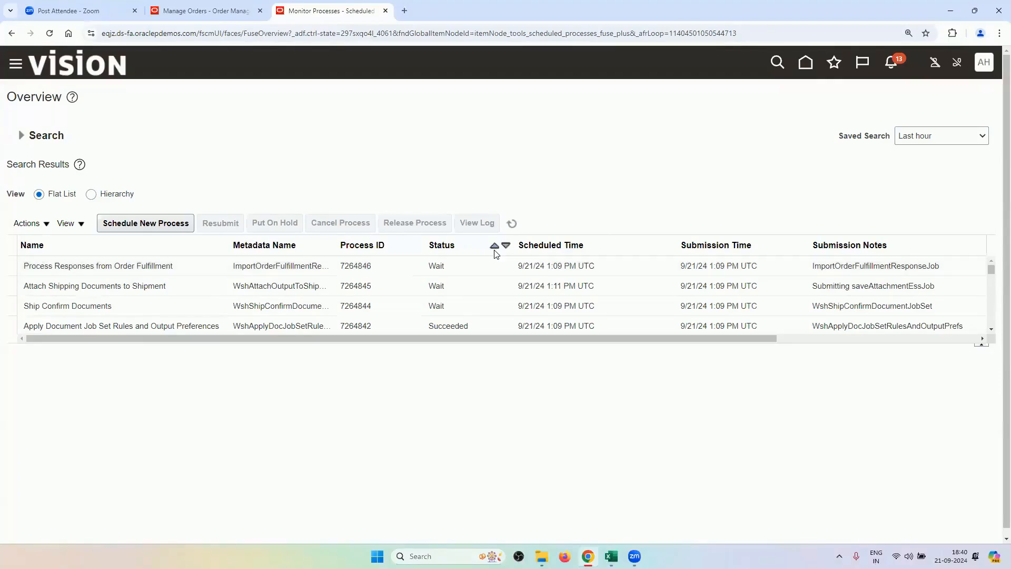
left_click(511, 223)
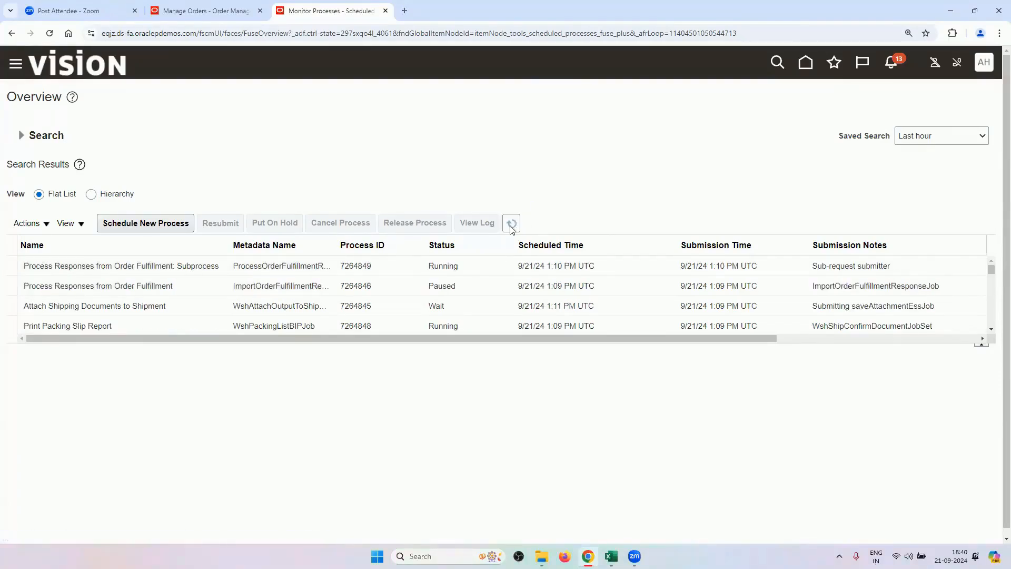
left_click(512, 223)
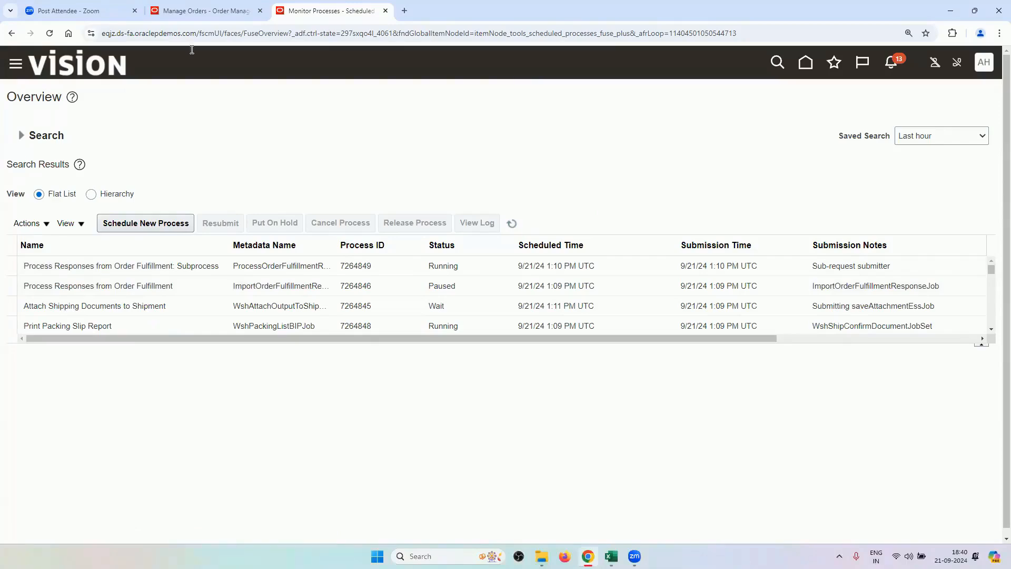
Check order 98432's orchestration process, then refresh until fulfillment response and packing slip jobs succeed.
left_click(213, 11)
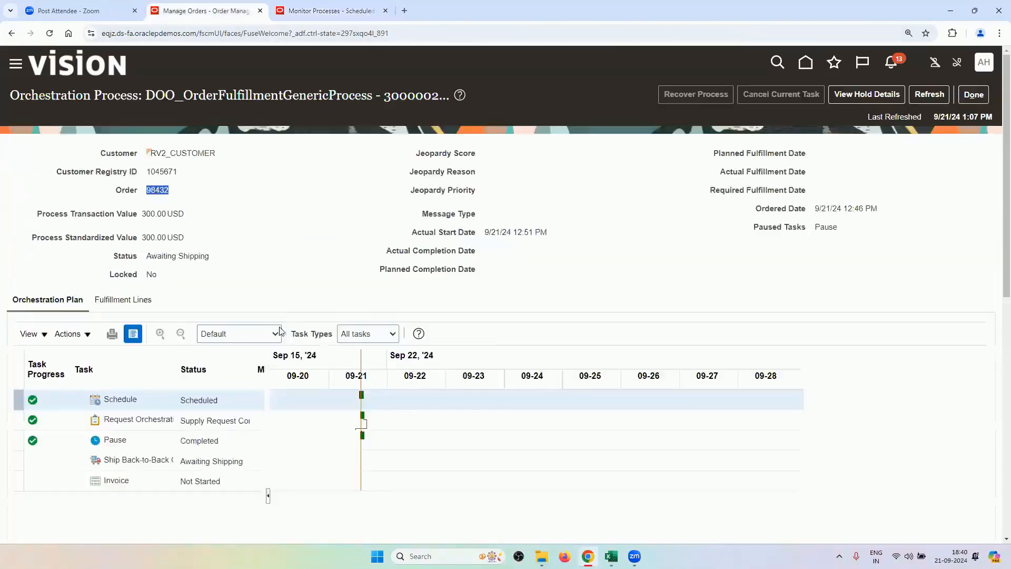
scroll(279, 331, "down", 2)
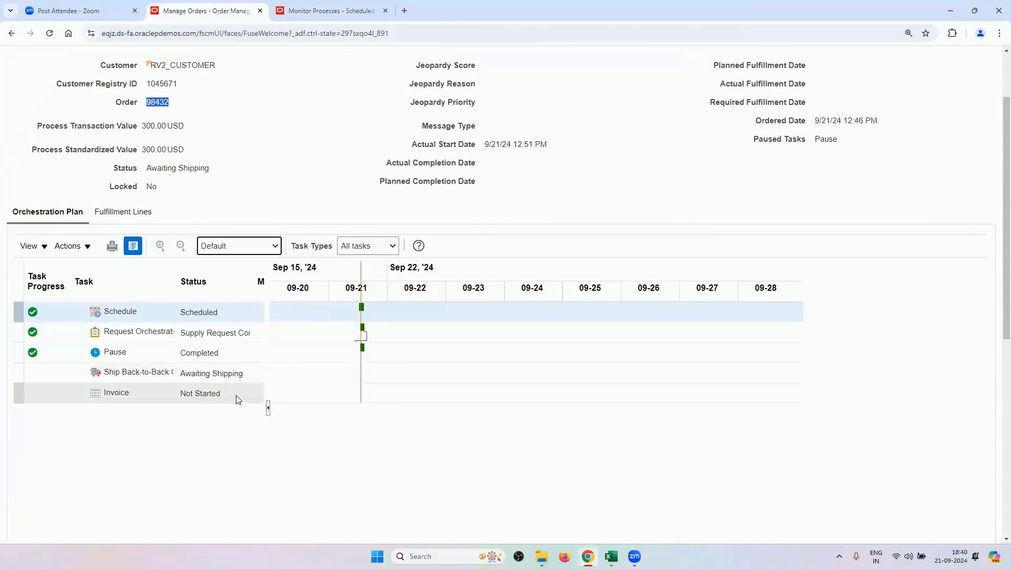
left_click(350, 11)
left_click(511, 224)
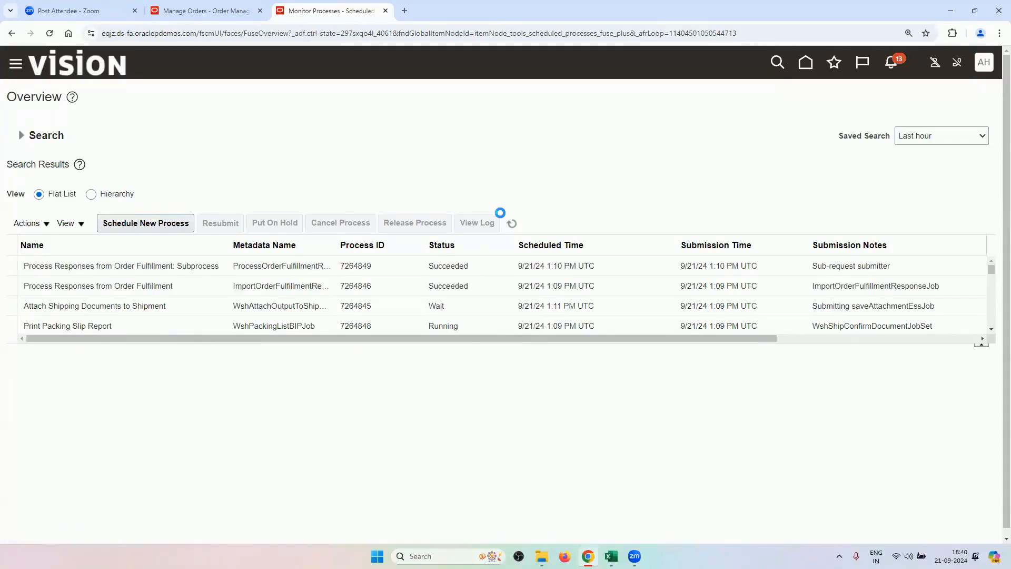
left_click(511, 224)
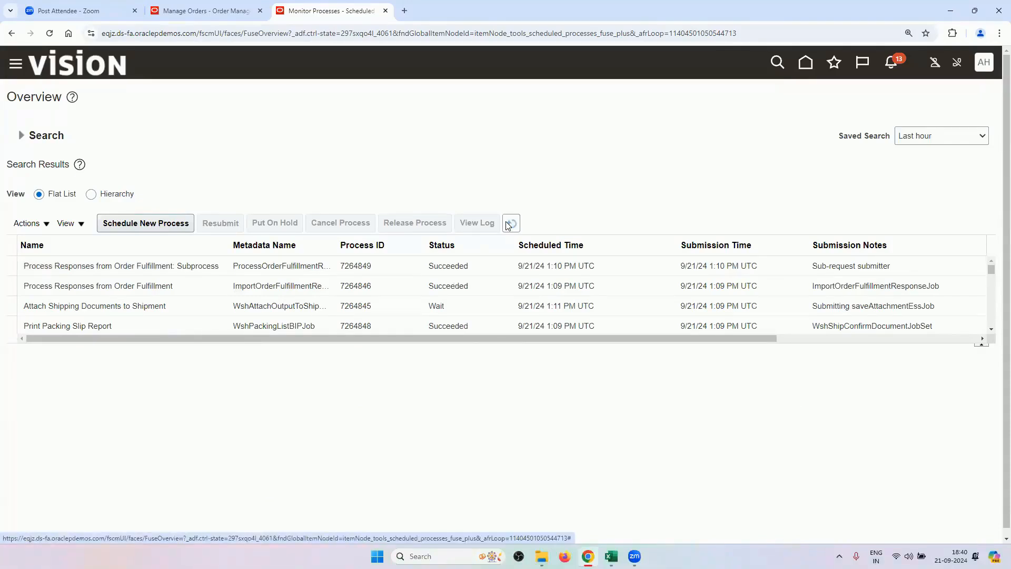
left_click(991, 329)
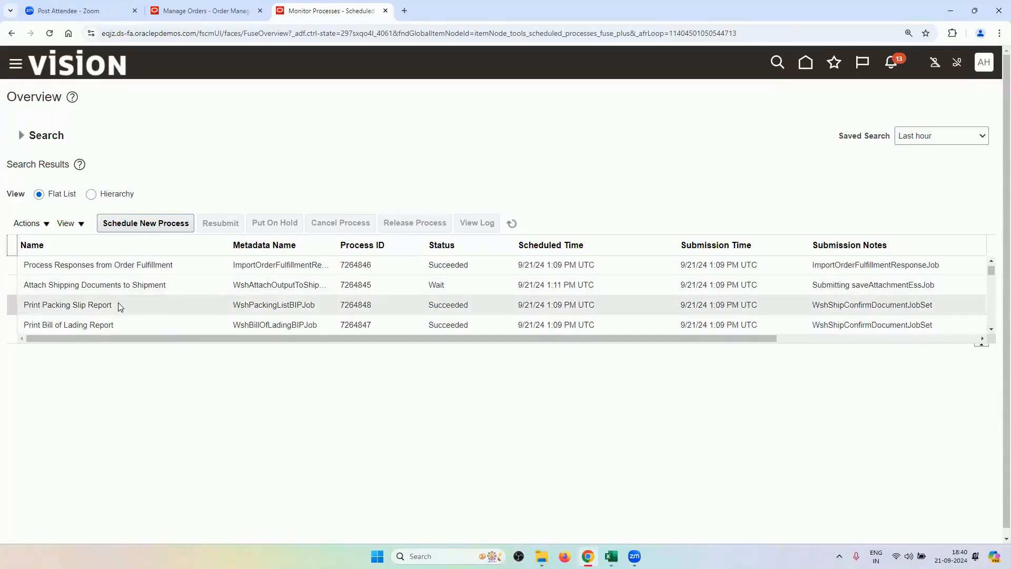
scroll(207, 314, "up", 1)
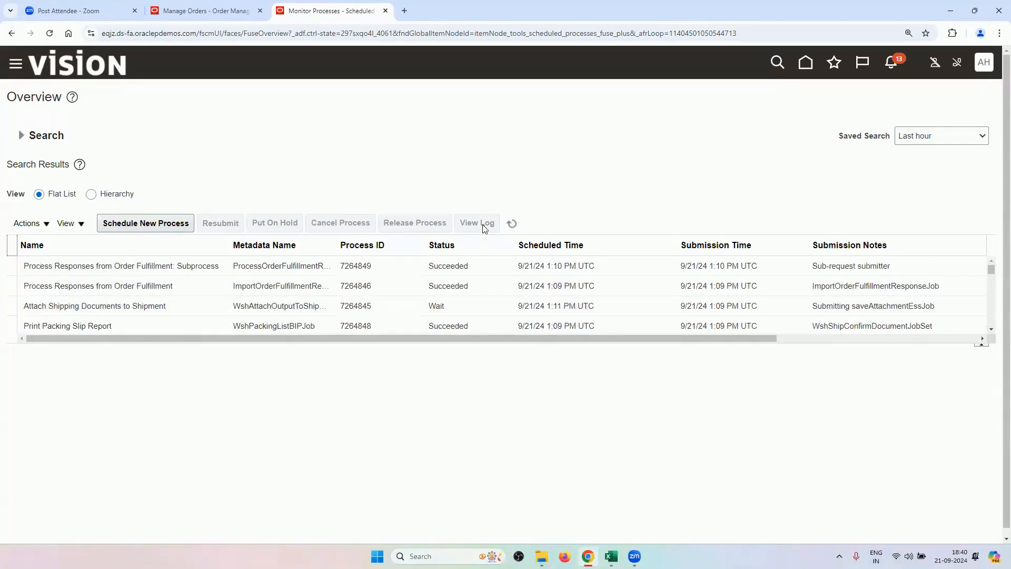
left_click(511, 223)
left_click(511, 223)
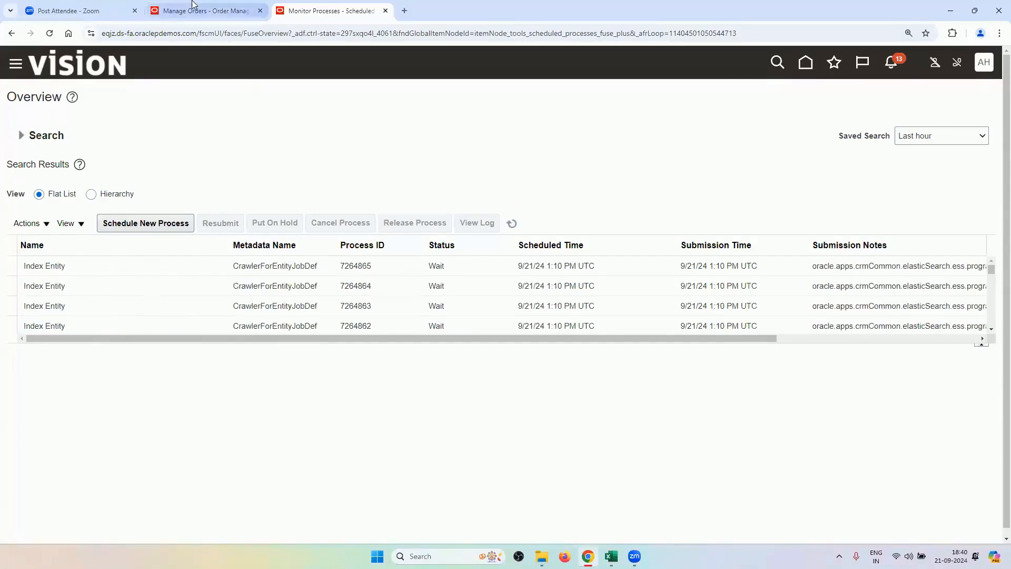
left_click(205, 10)
scroll(877, 98, "up", 3)
Refresh order 98432's orchestration plan until Ship shows Shipped and Invoice Awaiting Billing.
left_click(929, 95)
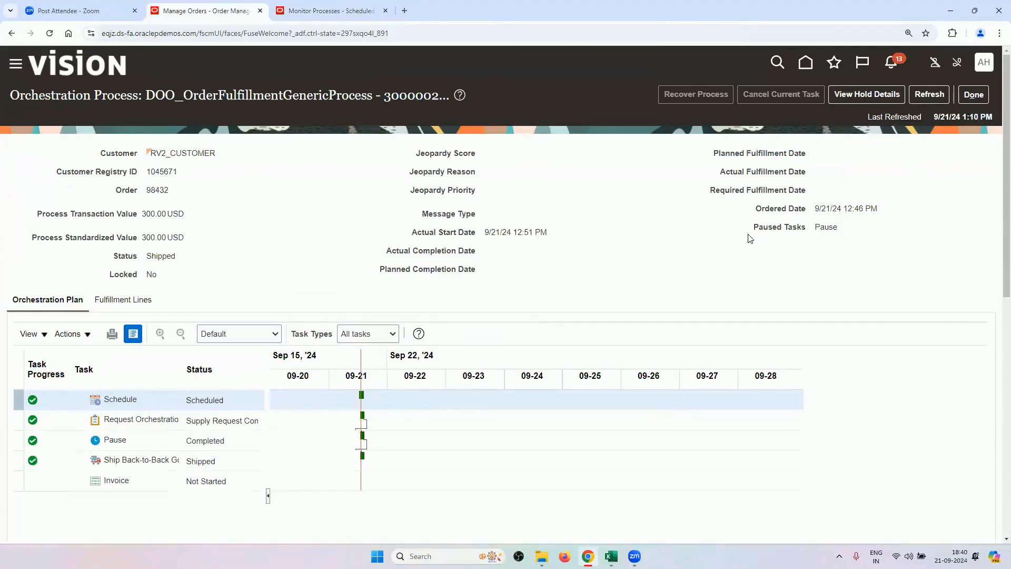
scroll(532, 305, "down", 2)
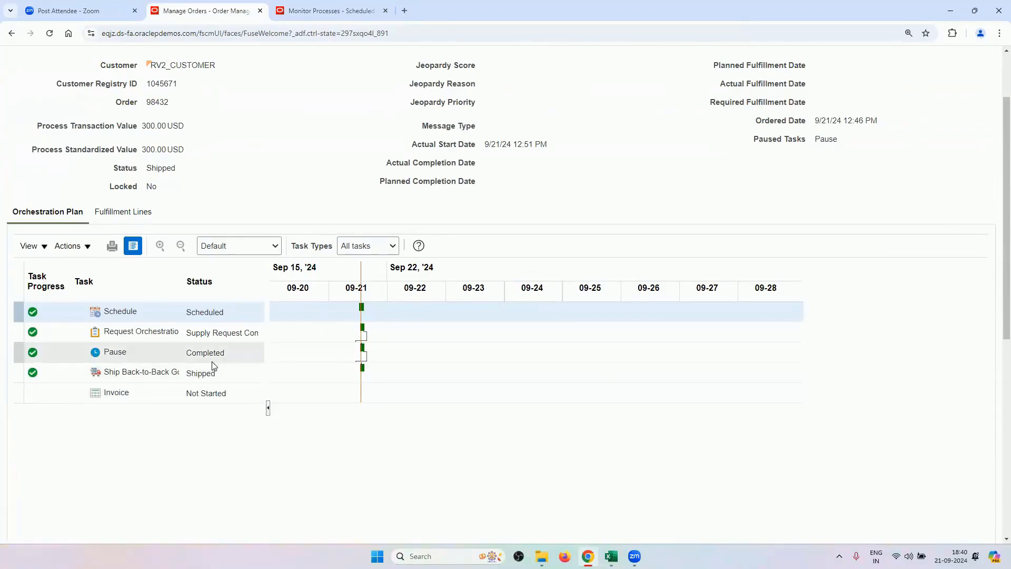
scroll(591, 439, "up", 2)
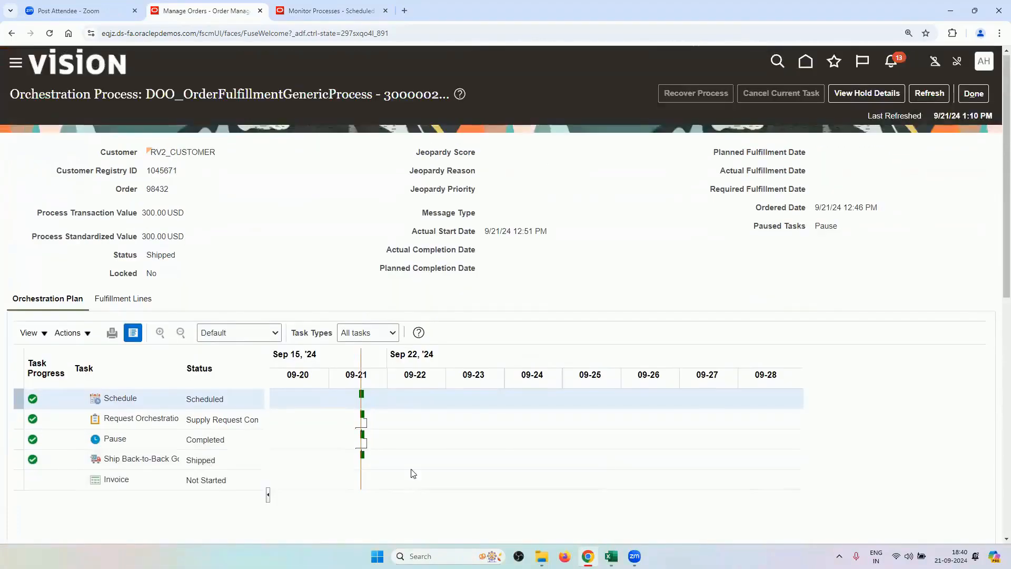
scroll(411, 472, "down", 2)
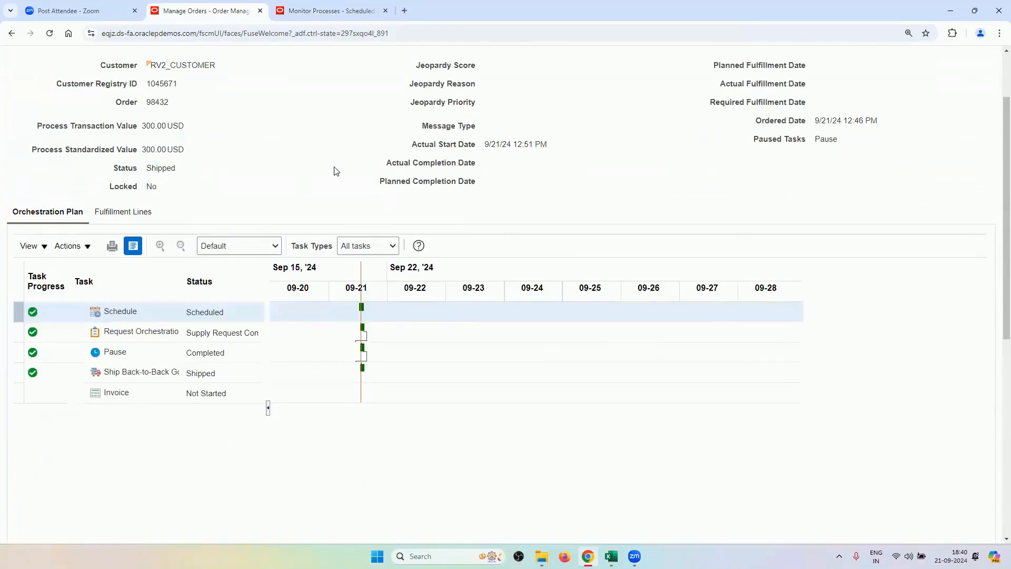
scroll(832, 395, "up", 2)
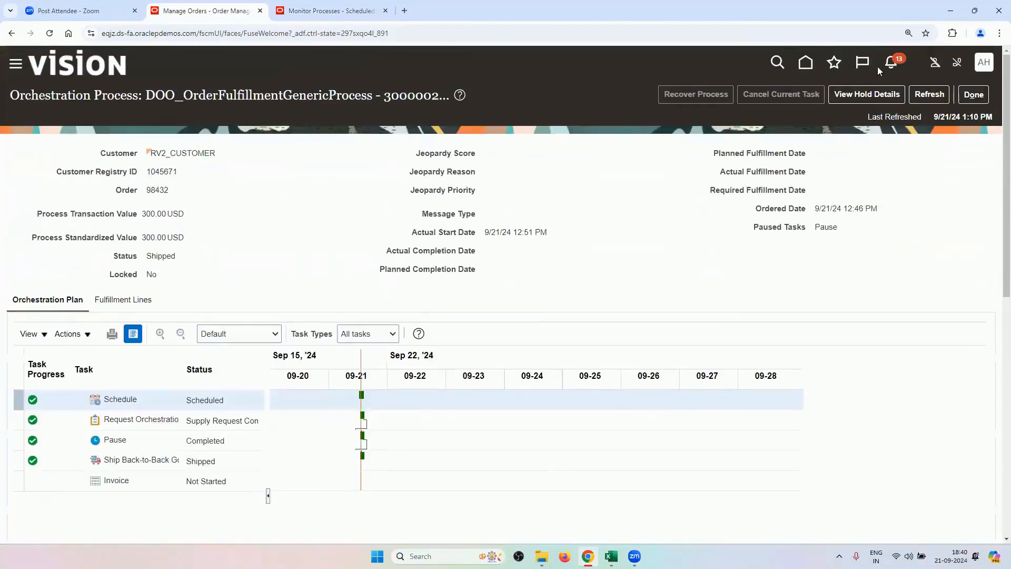
left_click(929, 94)
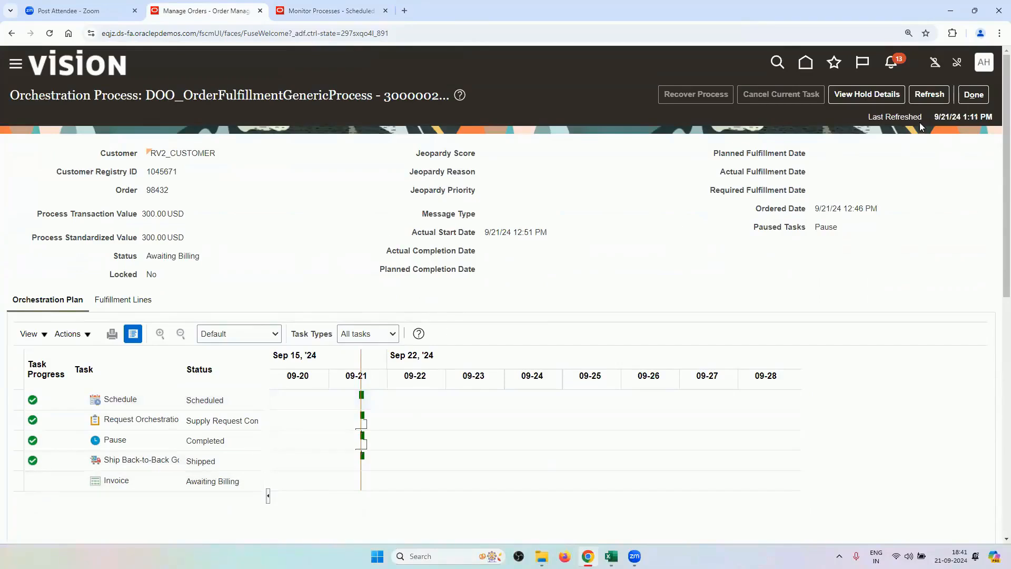
left_click(929, 94)
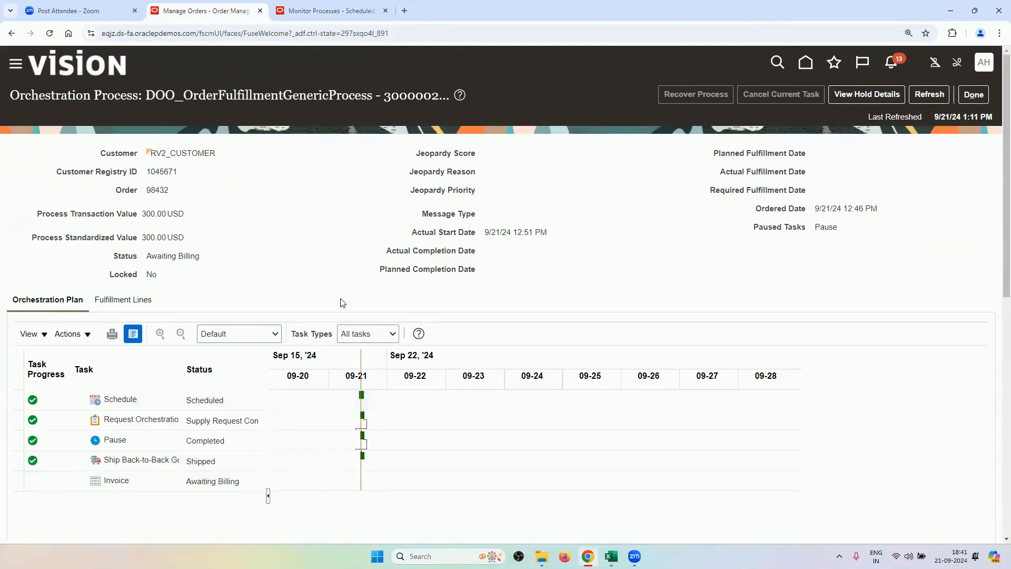
left_click(332, 10)
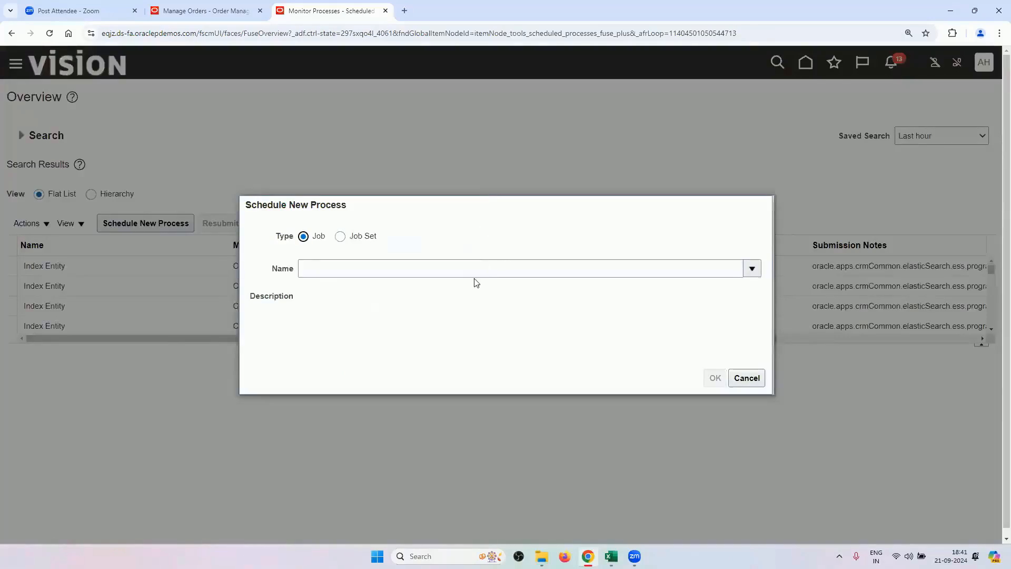
Choose the Import AutoInvoice job with the RV business unit and distributed order transaction source.
left_click(480, 271)
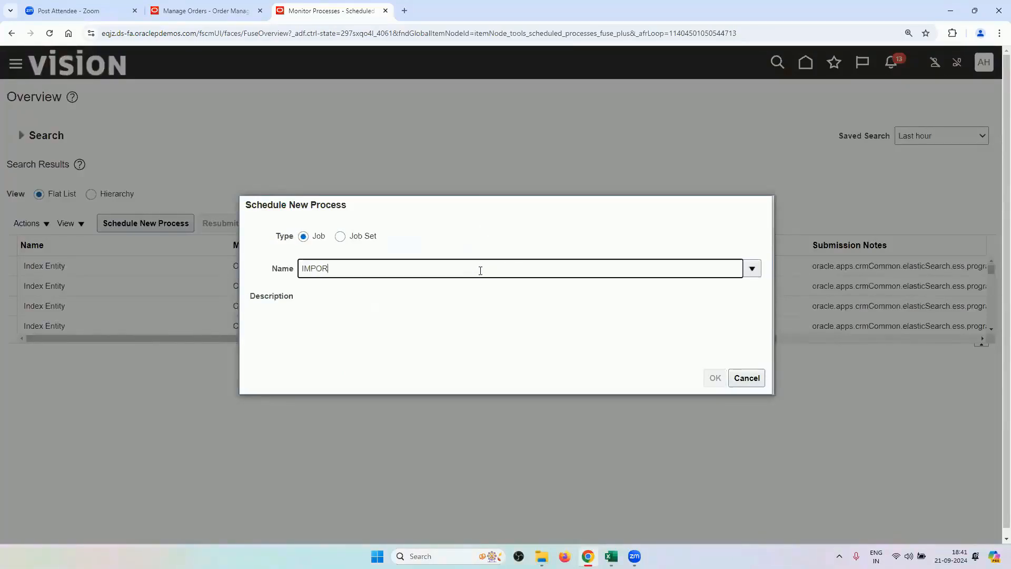
type("IMPORT AUTOINVOICE")
key("Tab")
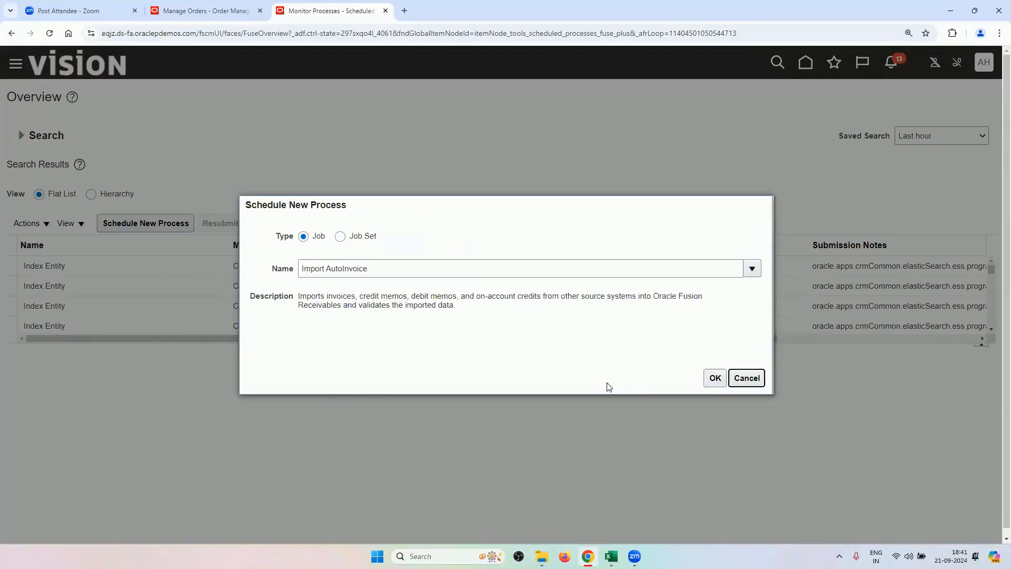
left_click(715, 378)
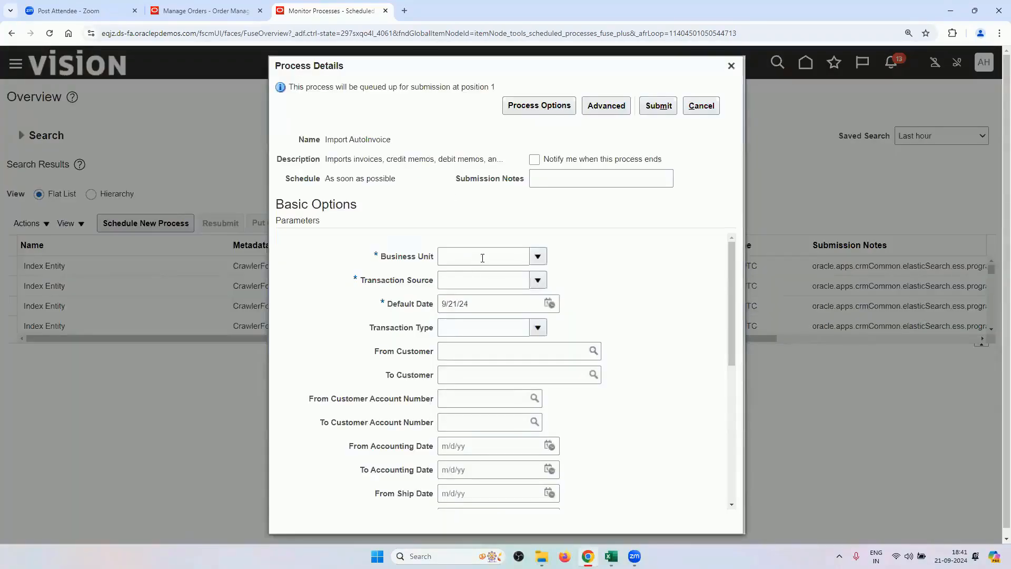
left_click(482, 258)
type("RV")
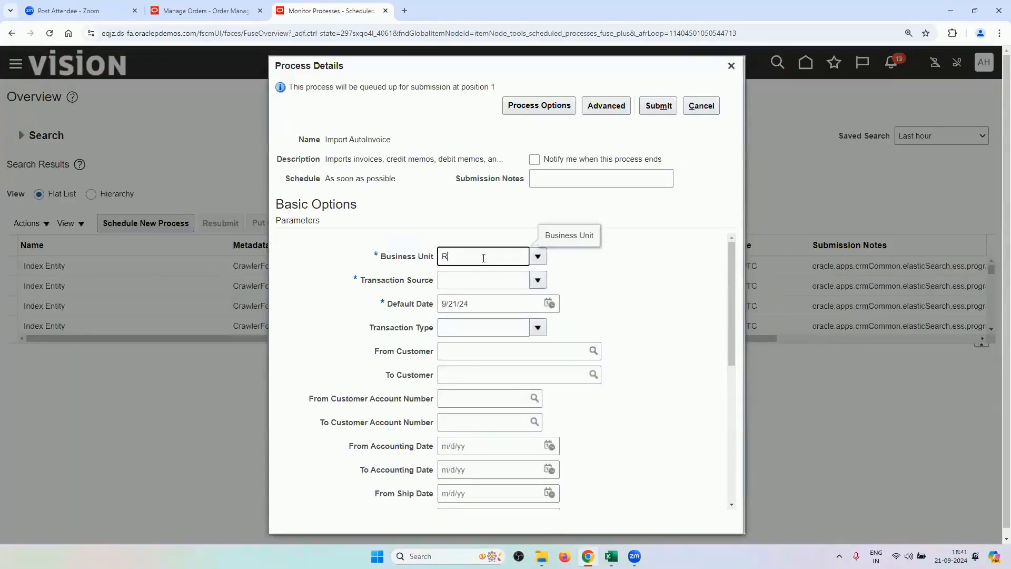
key("Tab")
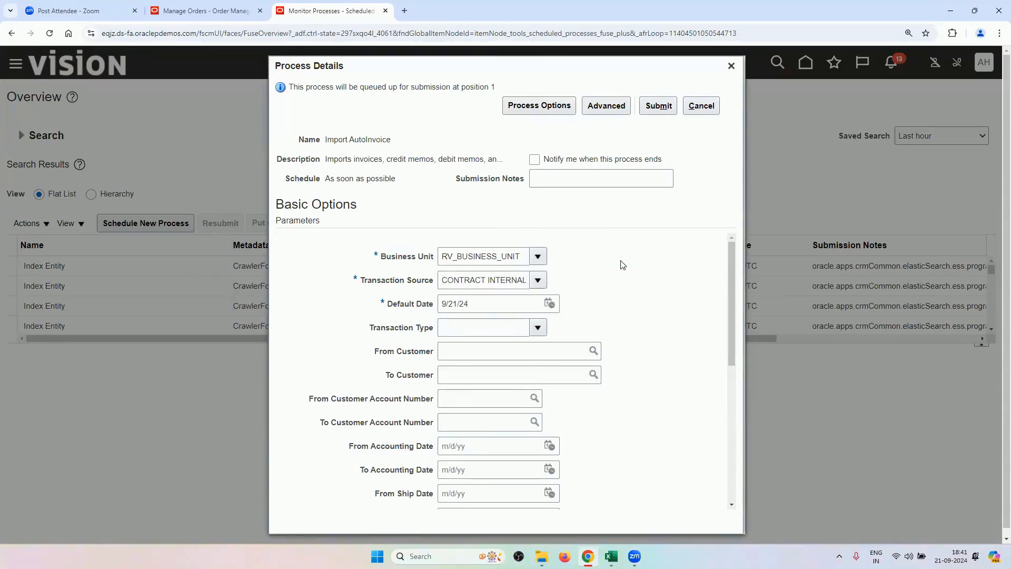
left_click(527, 362)
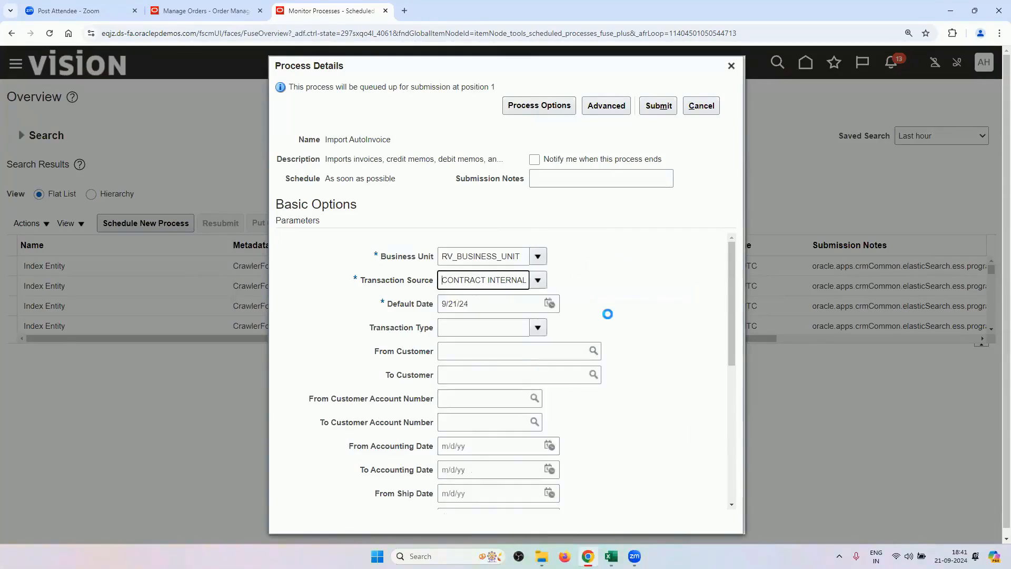
Limit Import AutoInvoice to sales order 98432 in both From and To Sales Order Number.
scroll(448, 320, "down", 2)
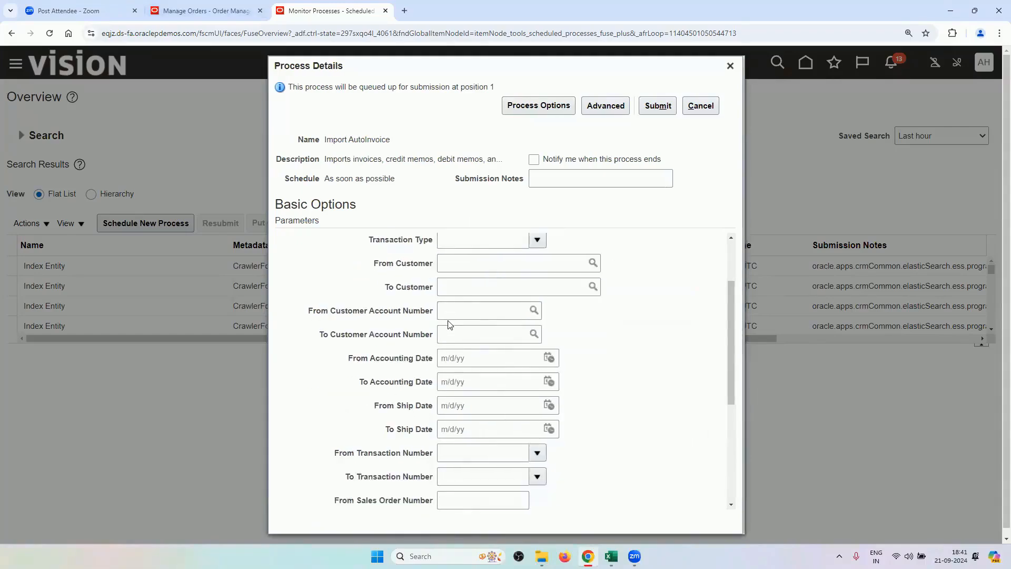
scroll(450, 326, "down", 2)
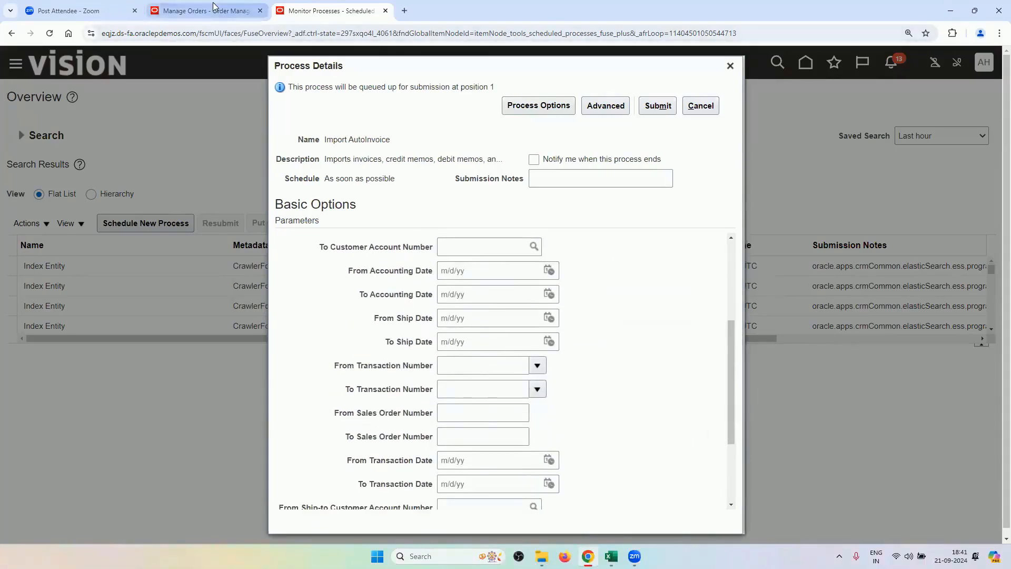
key("ctrl+shift+Tab")
double_click(158, 189)
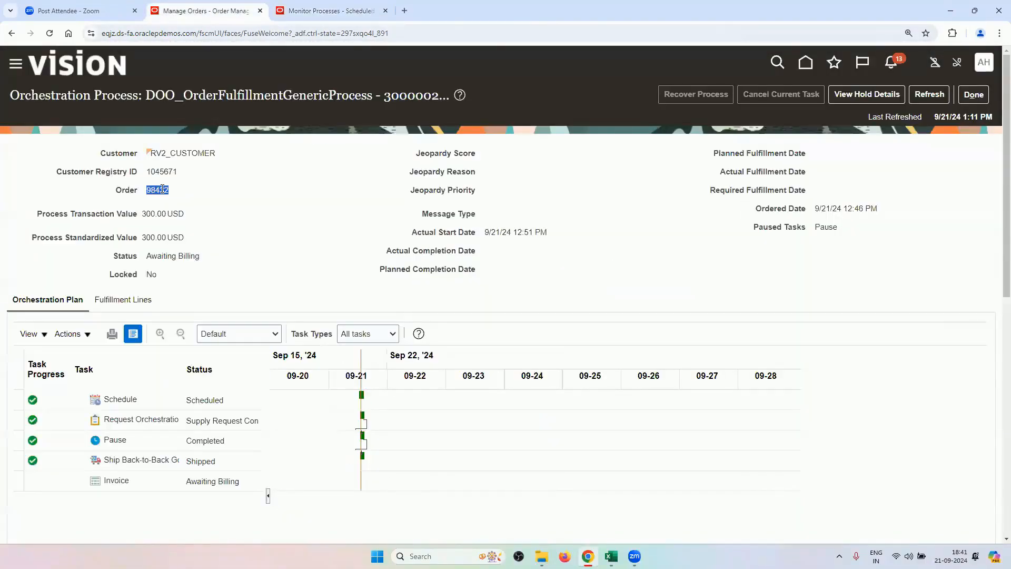
right_click(161, 190)
left_click(177, 205)
key("ctrl+Tab")
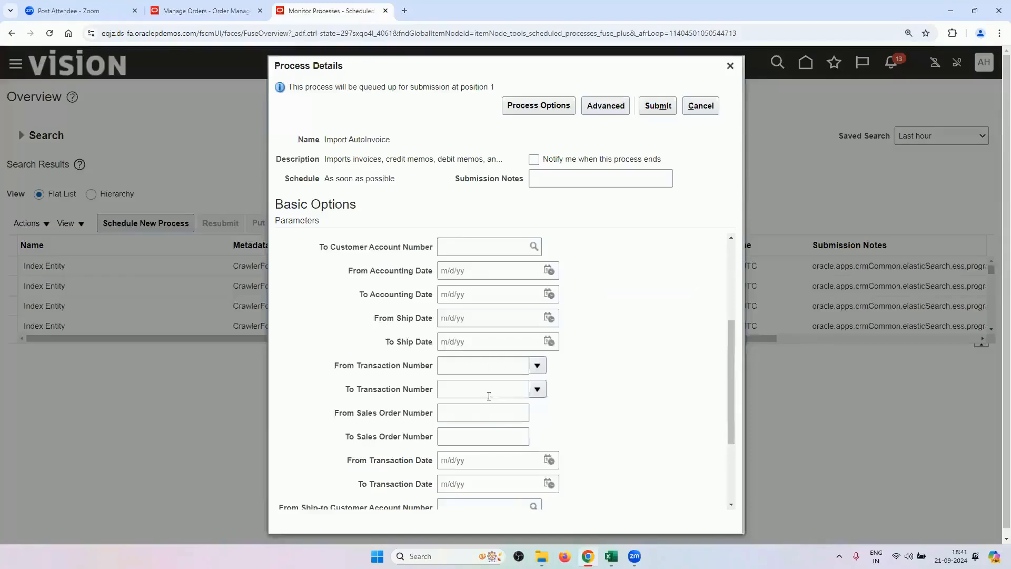
left_click(461, 406)
key("ctrl+v")
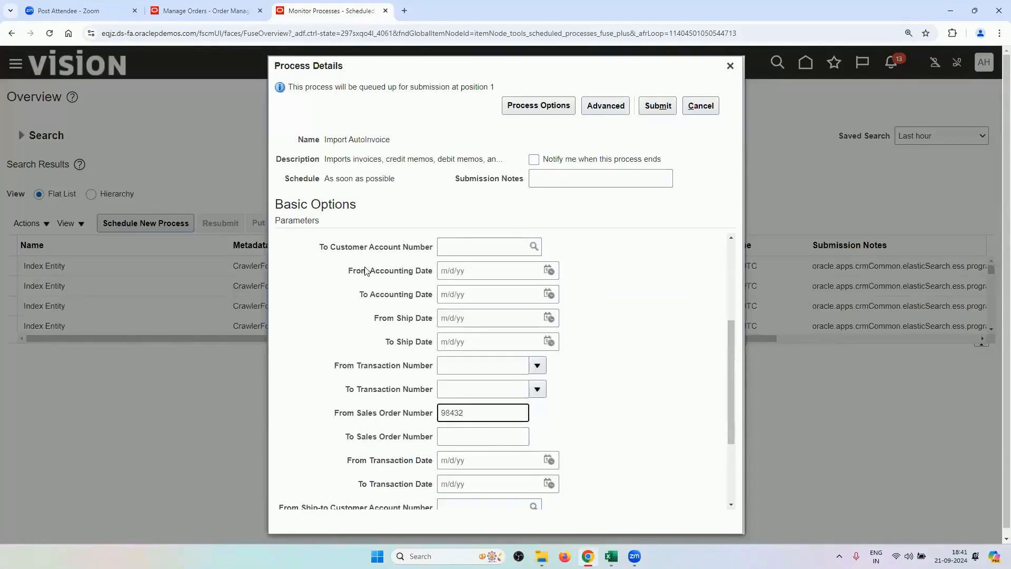
left_click(473, 437)
key("ctrl+v")
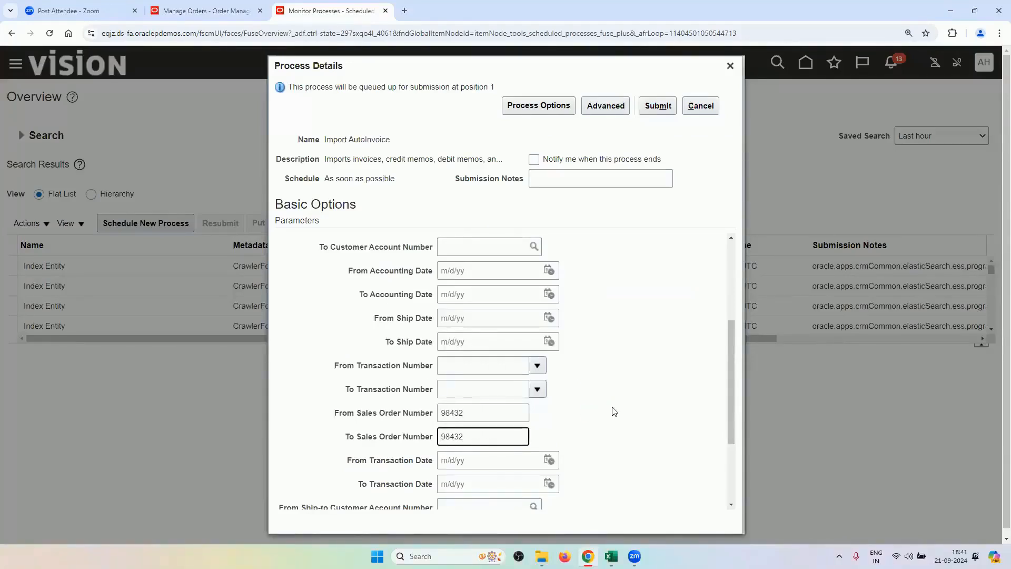
Submit the Import AutoInvoice process as 7264895 and dismiss the confirmation.
scroll(610, 409, "down", 1)
scroll(611, 410, "up", 5)
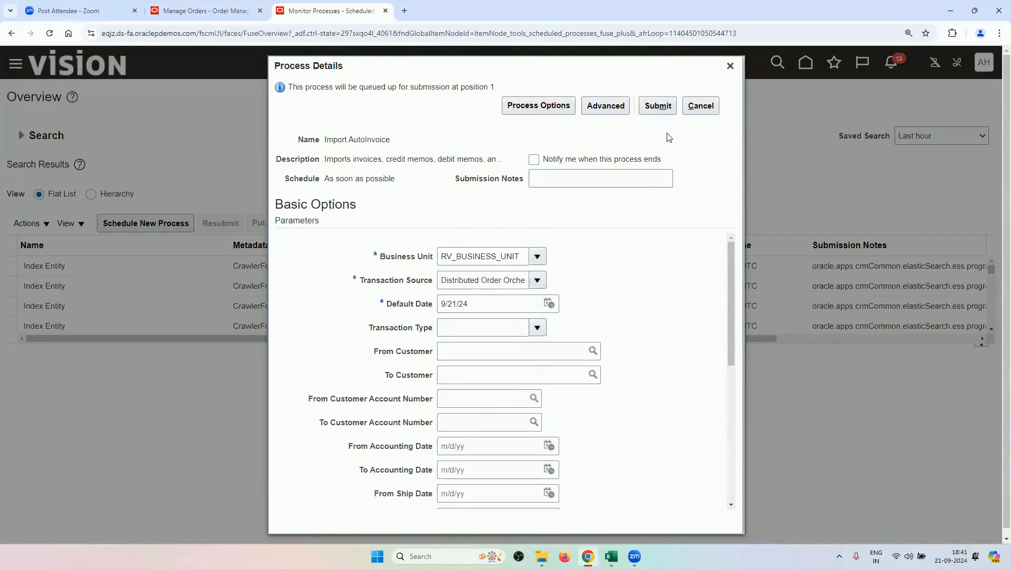
left_click(646, 107)
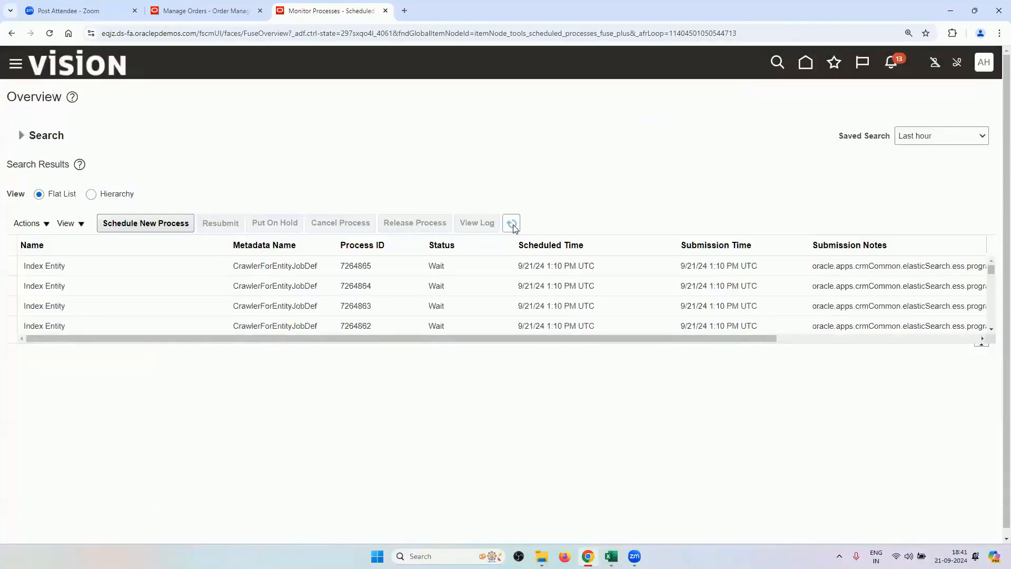
left_click(513, 225)
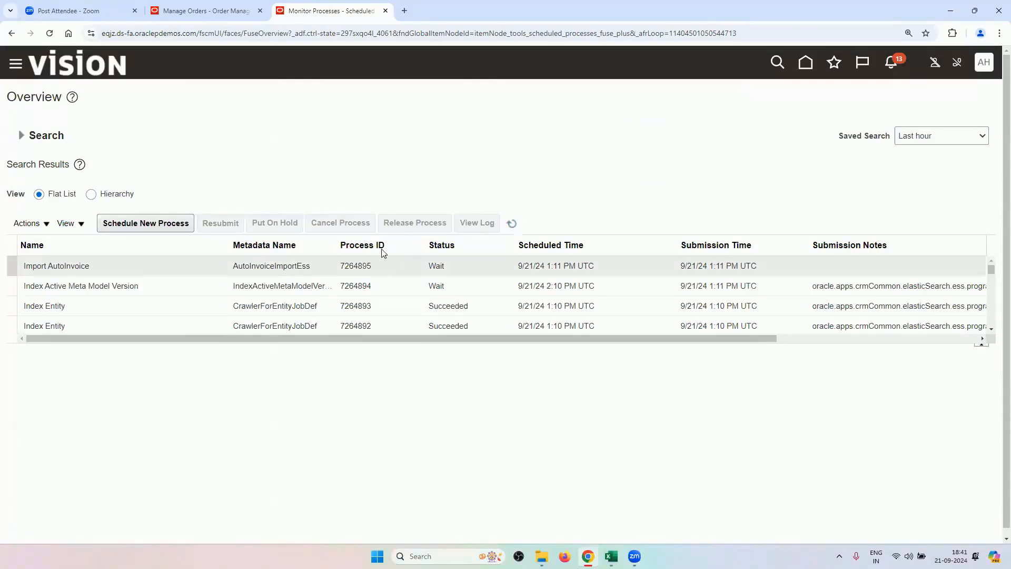
Refresh scheduled processes until Import AutoInvoice 7264895 shows Running, then return to order 98432's plan.
left_click(239, 10)
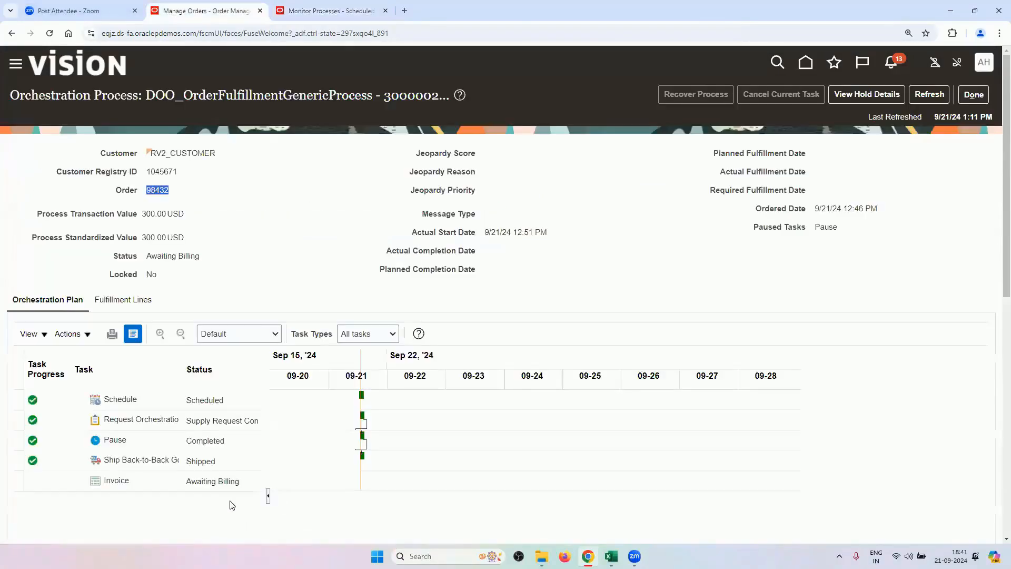
left_click(301, 19)
left_click(512, 223)
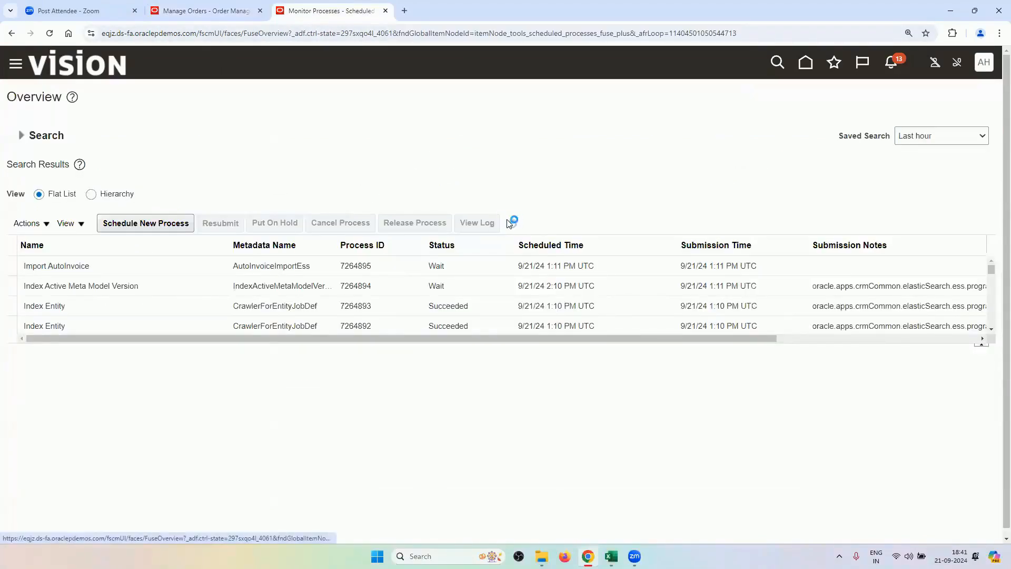
left_click(512, 223)
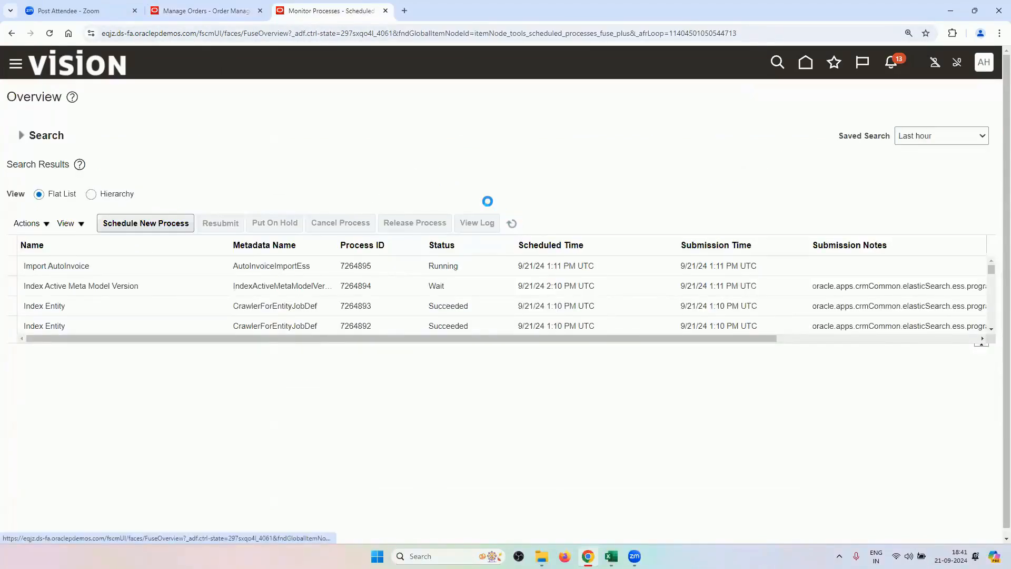
left_click(511, 224)
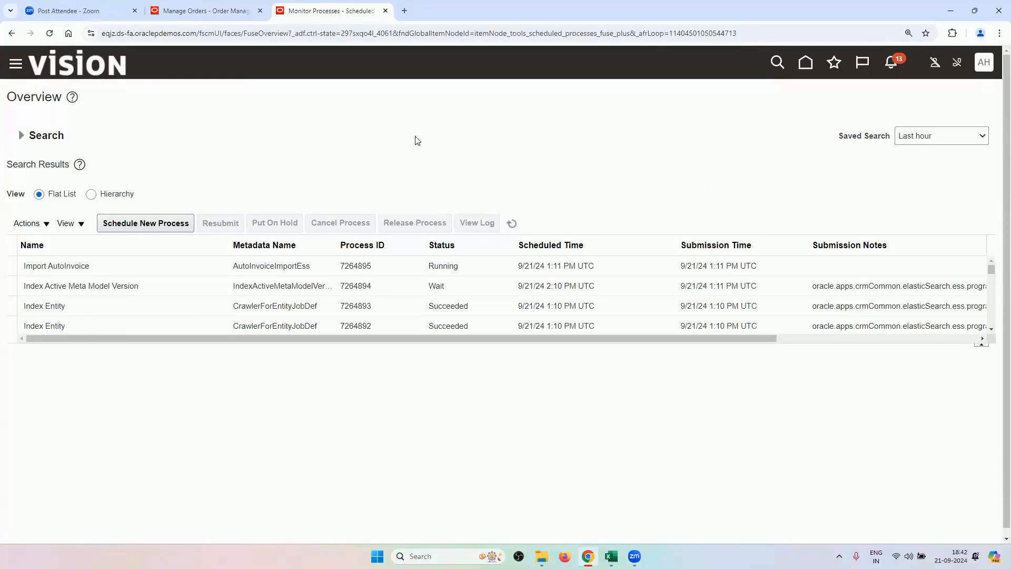
left_click(511, 223)
left_click(511, 223)
left_click(512, 224)
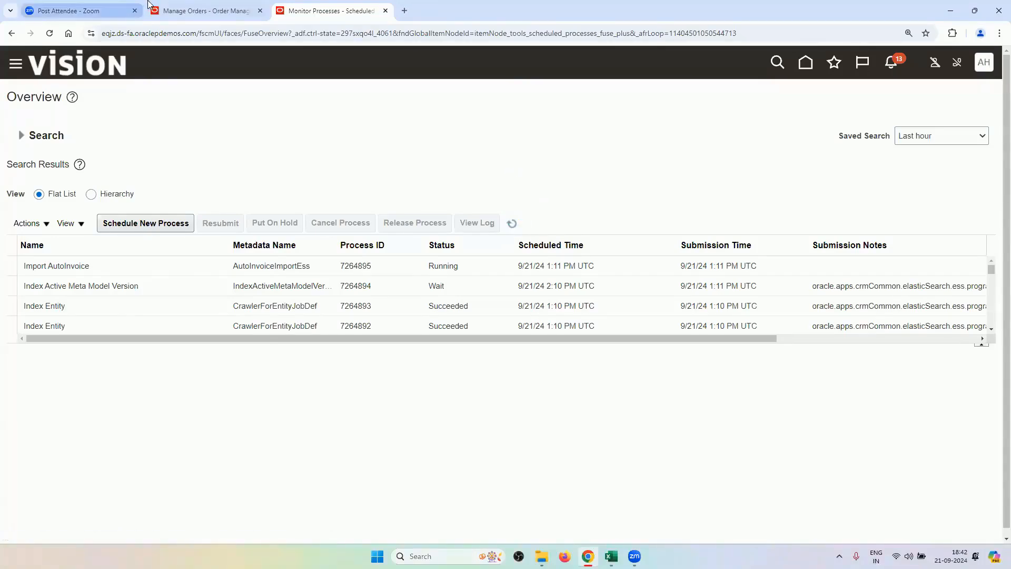
left_click(206, 11)
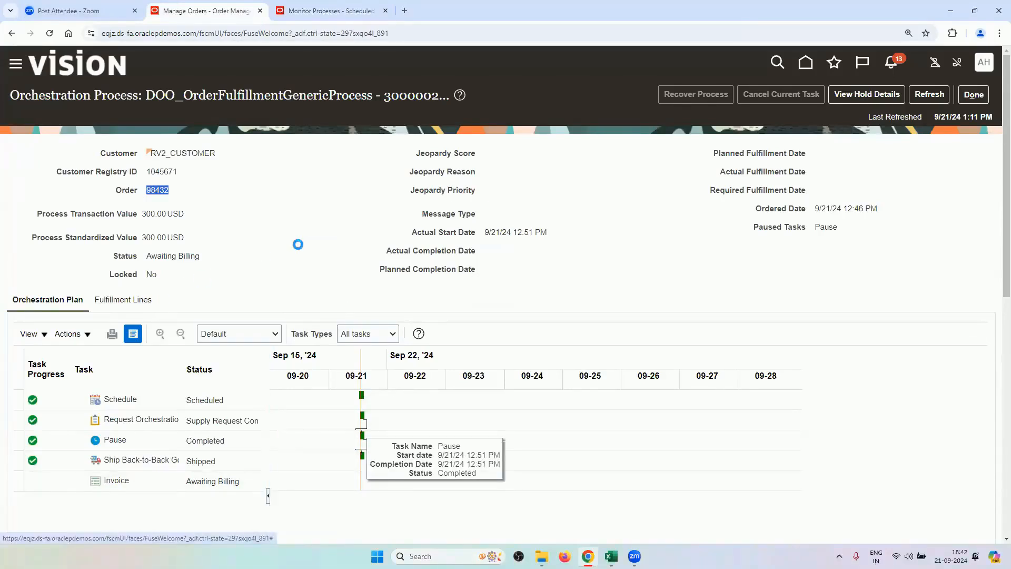
scroll(300, 244, "down", 8)
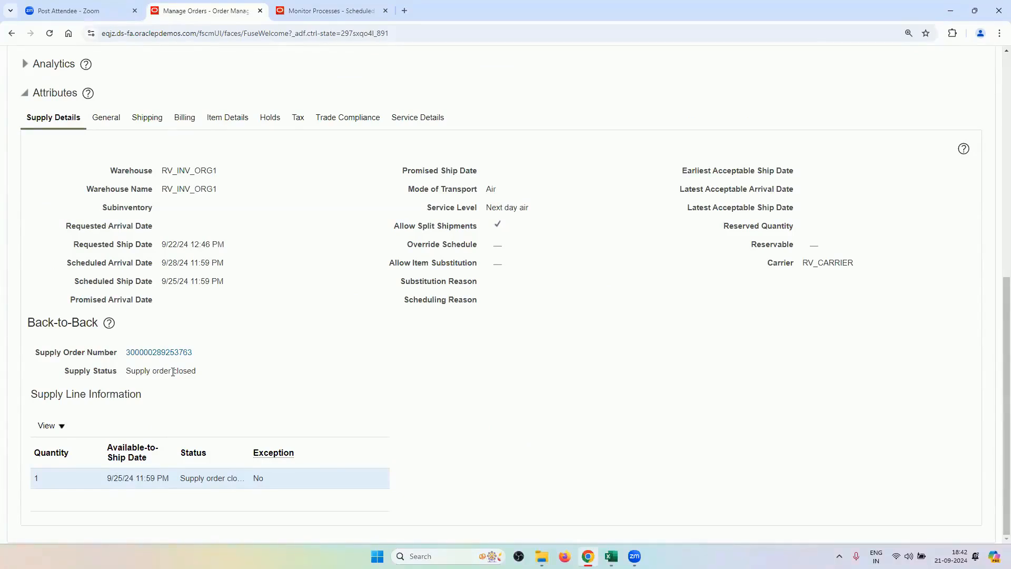
left_click(186, 351)
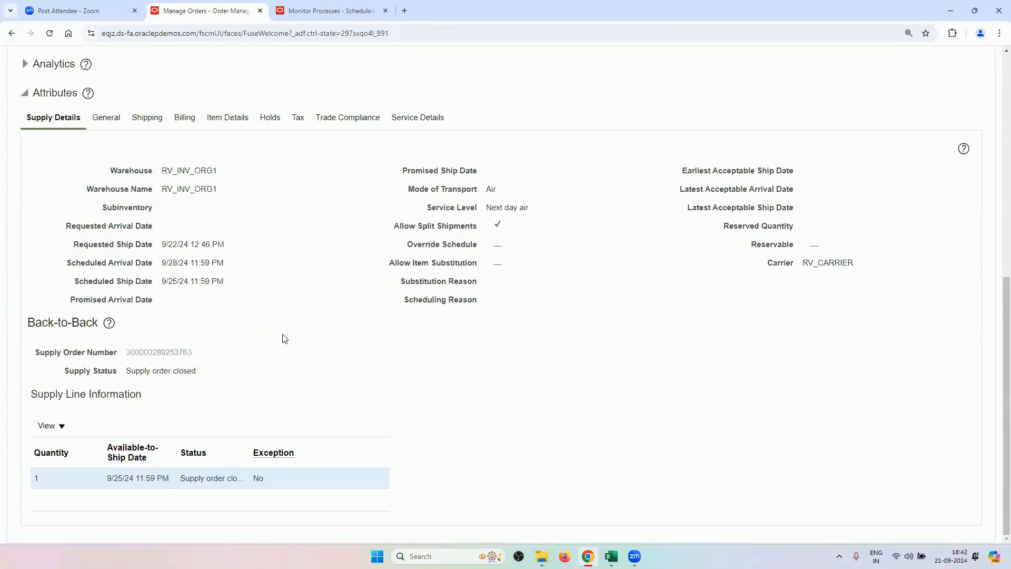
left_click(48, 385)
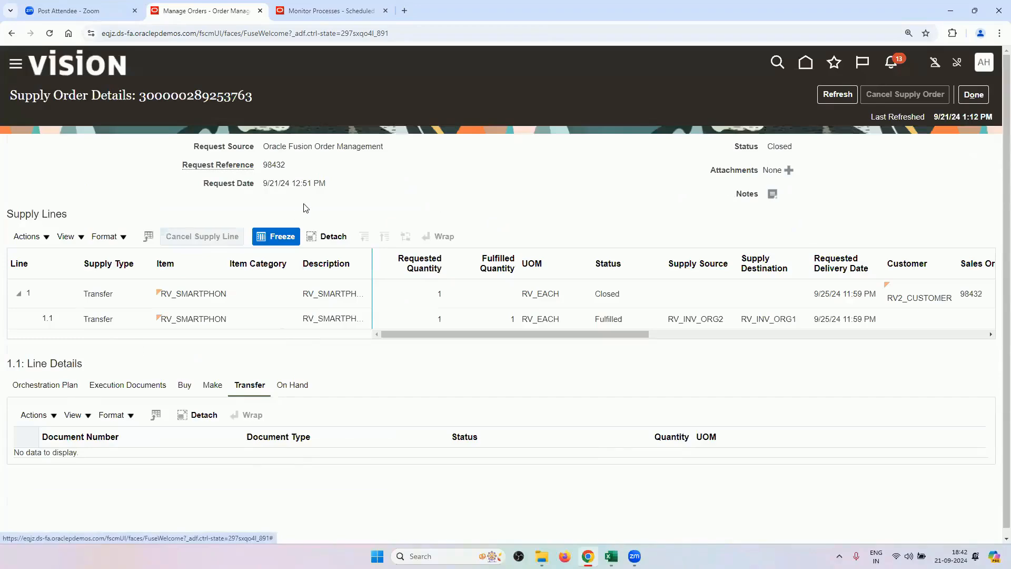
scroll(163, 281, "down", 1)
scroll(211, 253, "down", 1)
left_click(264, 229)
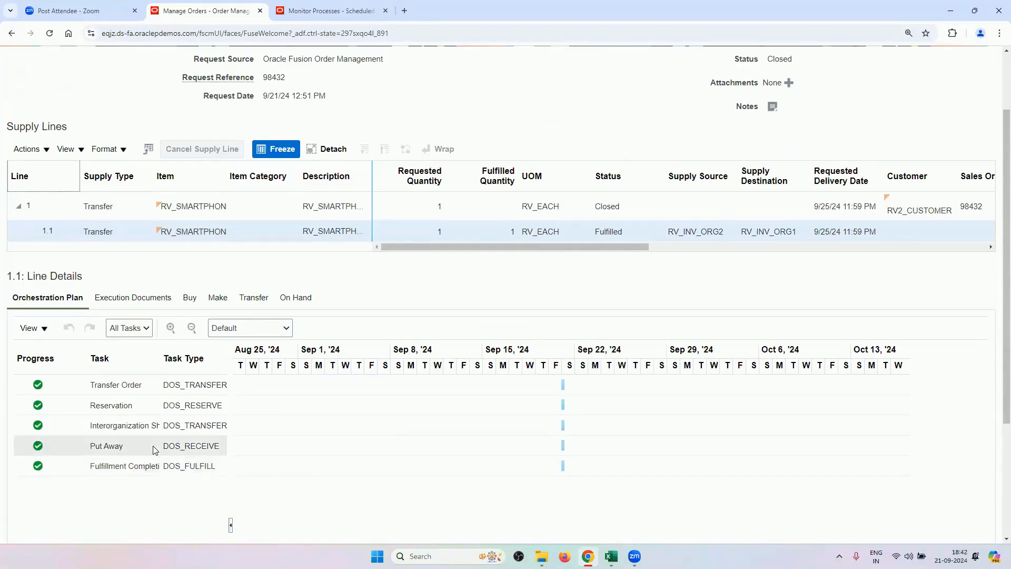
left_click(149, 297)
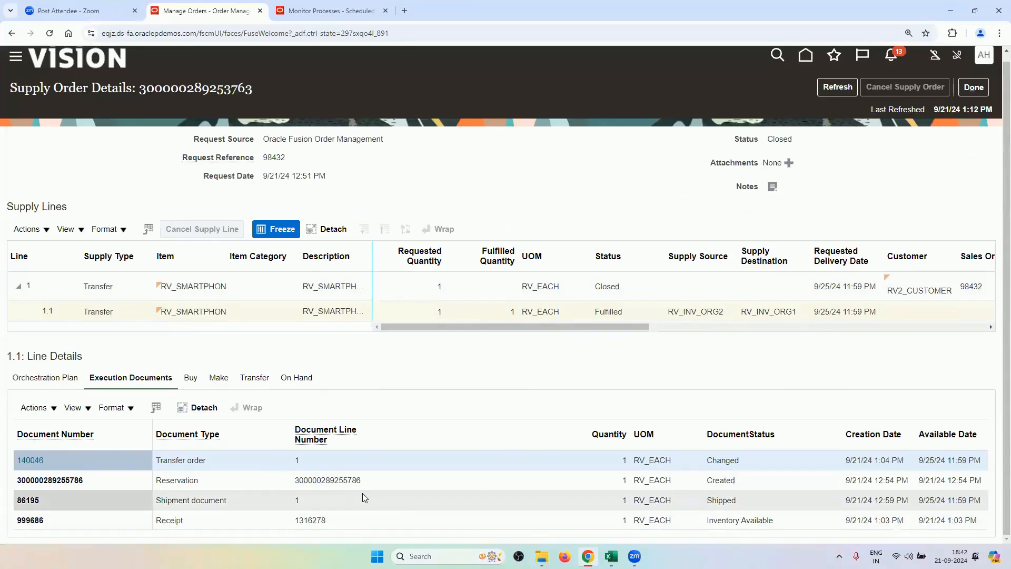
left_click(246, 379)
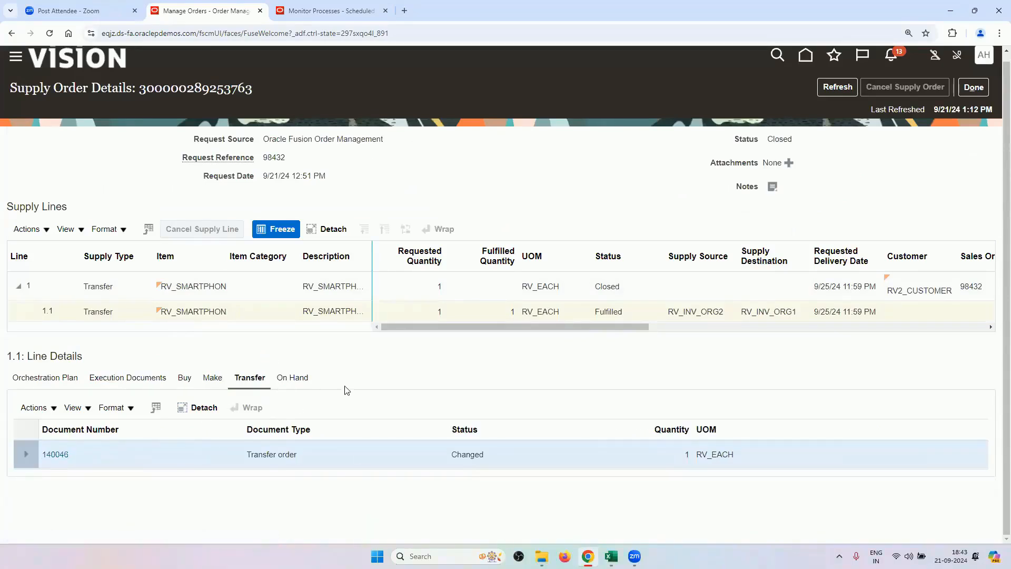
left_click(975, 95)
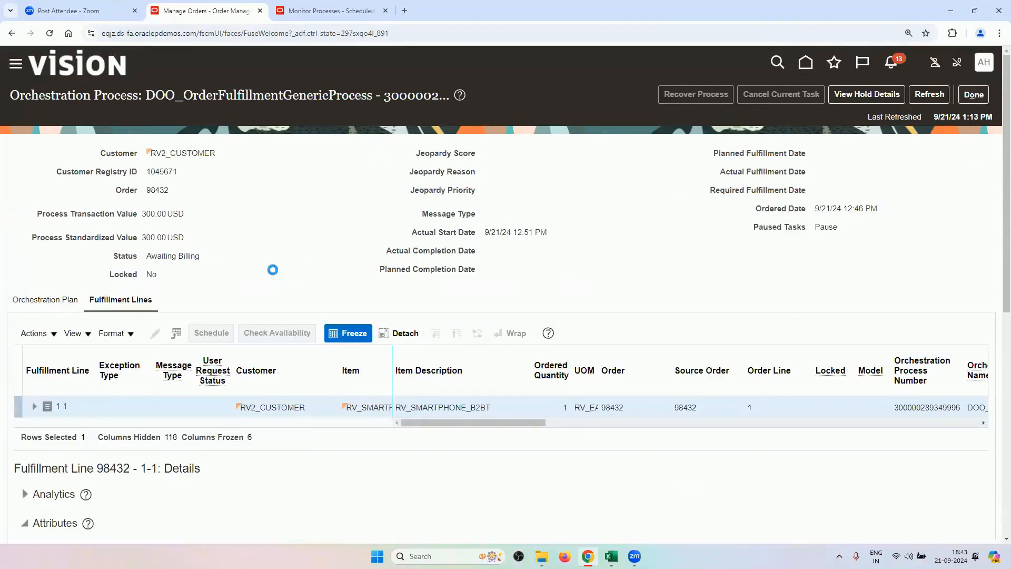
Confirm the AutoInvoice jobs succeeded, then refresh order 98432's plan to show Invoice Billed.
scroll(274, 272, "down", 2)
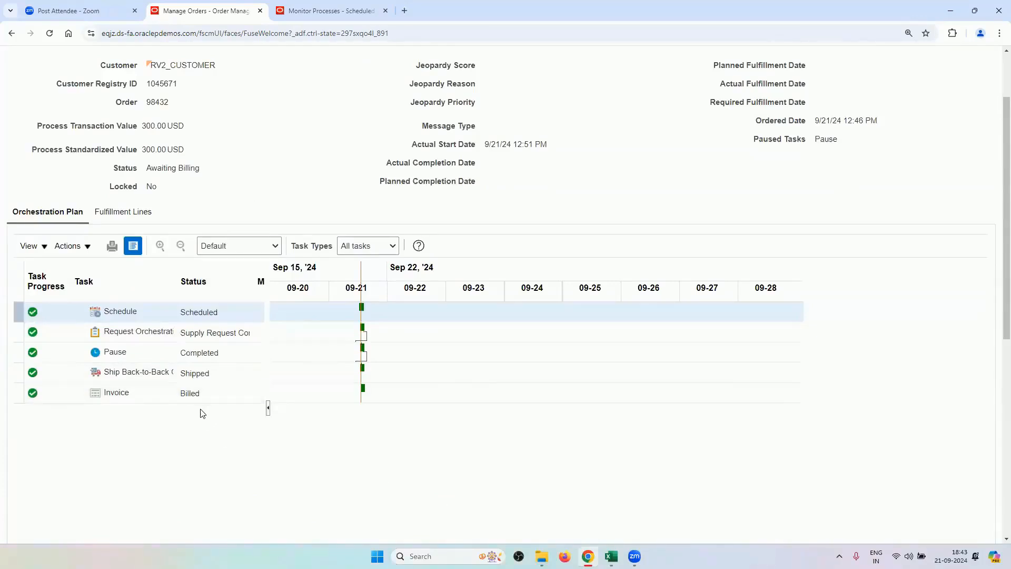
left_click(358, 7)
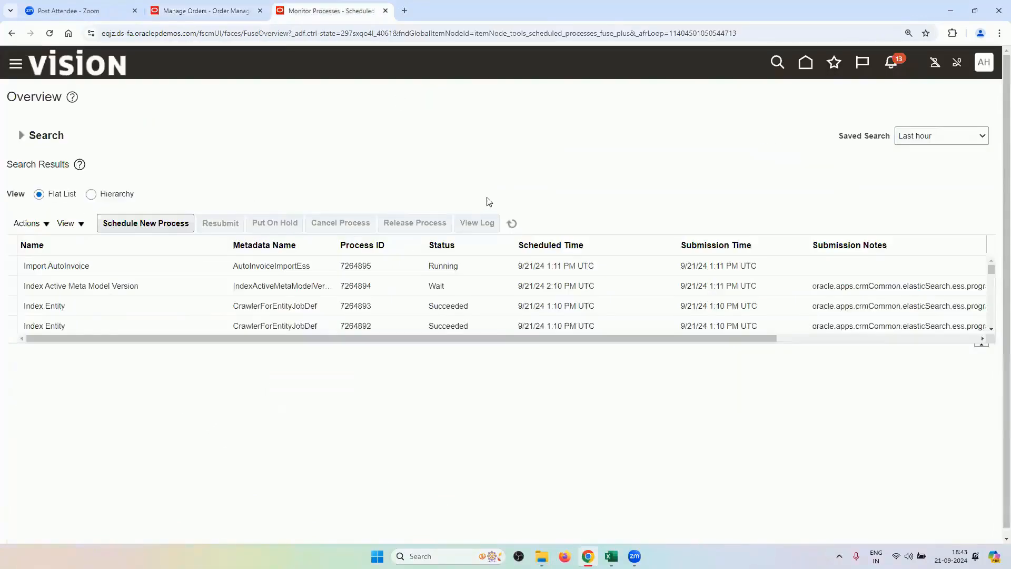
left_click(509, 222)
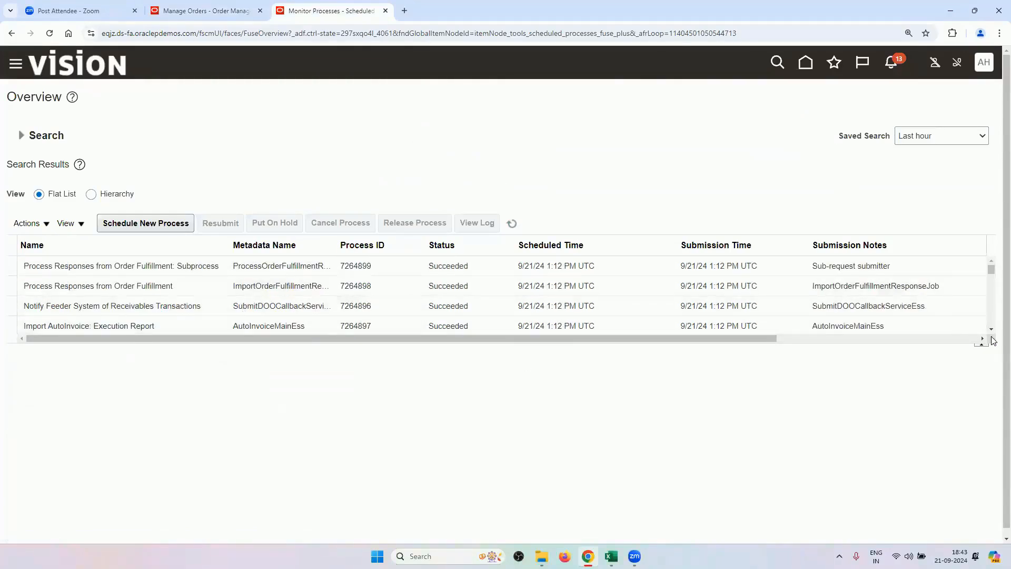
scroll(983, 332, "down", 2)
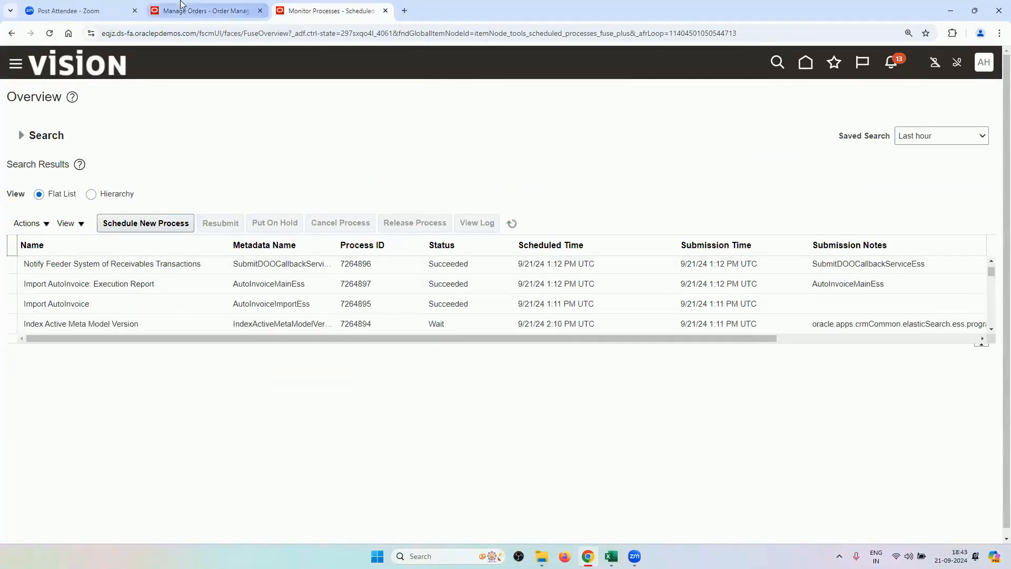
left_click(194, 12)
scroll(280, 460, "up", 2)
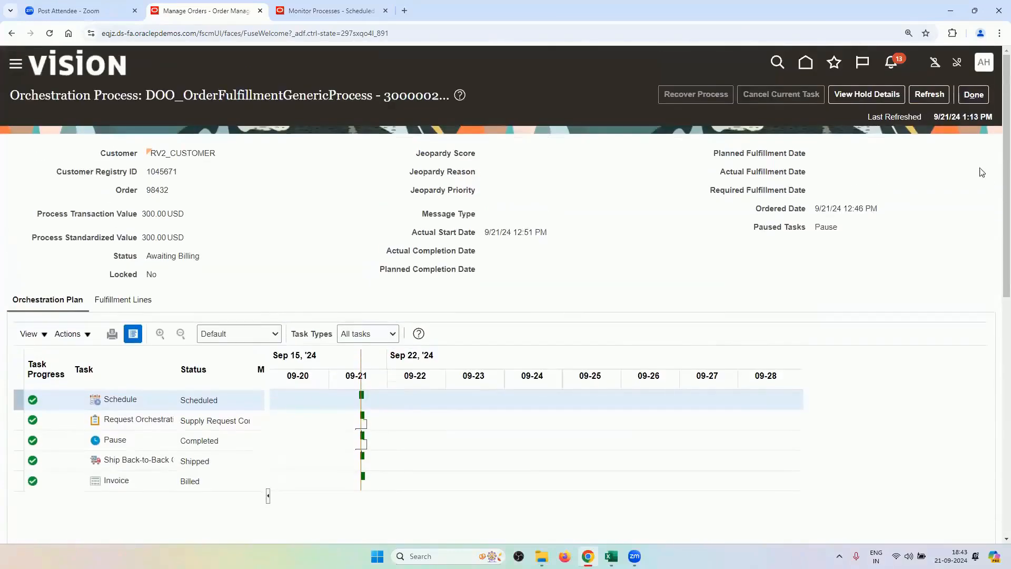
left_click(926, 95)
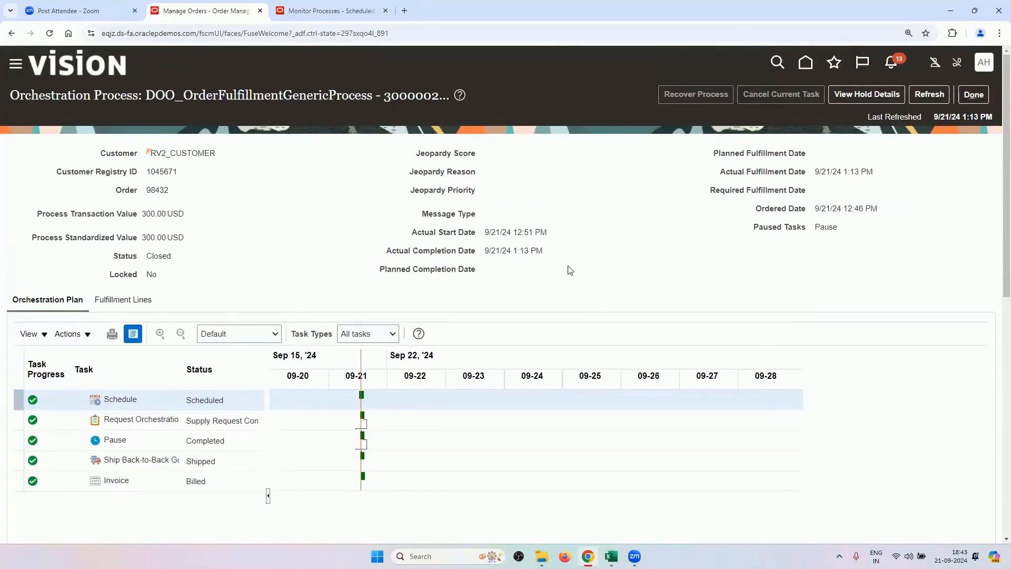
left_click(973, 95)
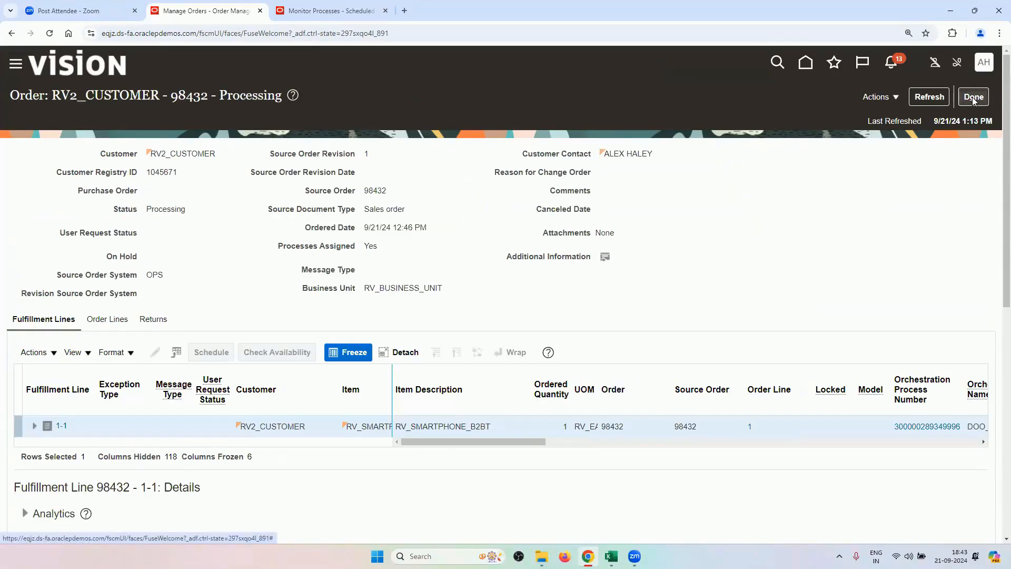
scroll(723, 287, "down", 3)
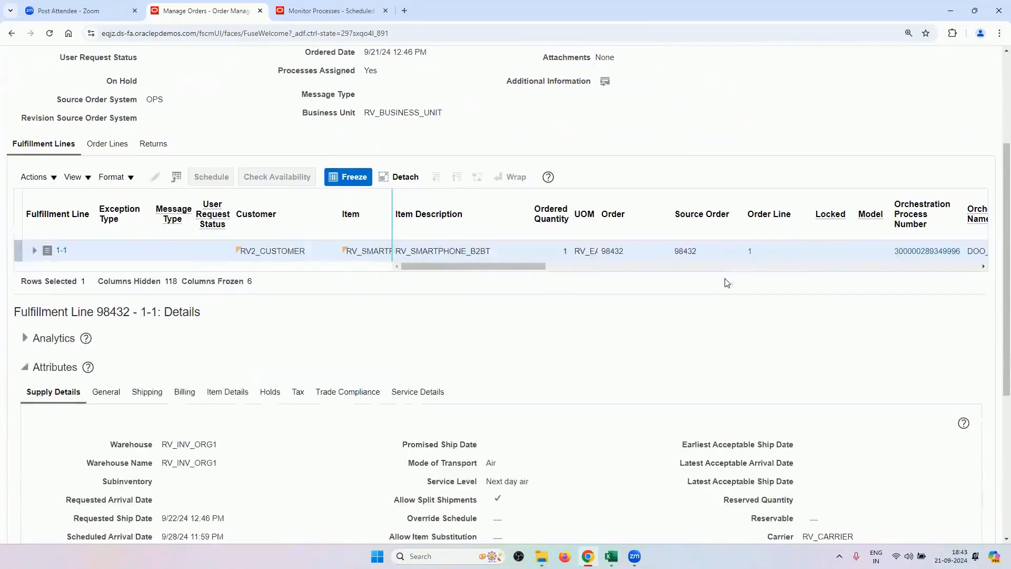
scroll(552, 346, "down", 3)
left_click_drag(219, 268, 156, 274)
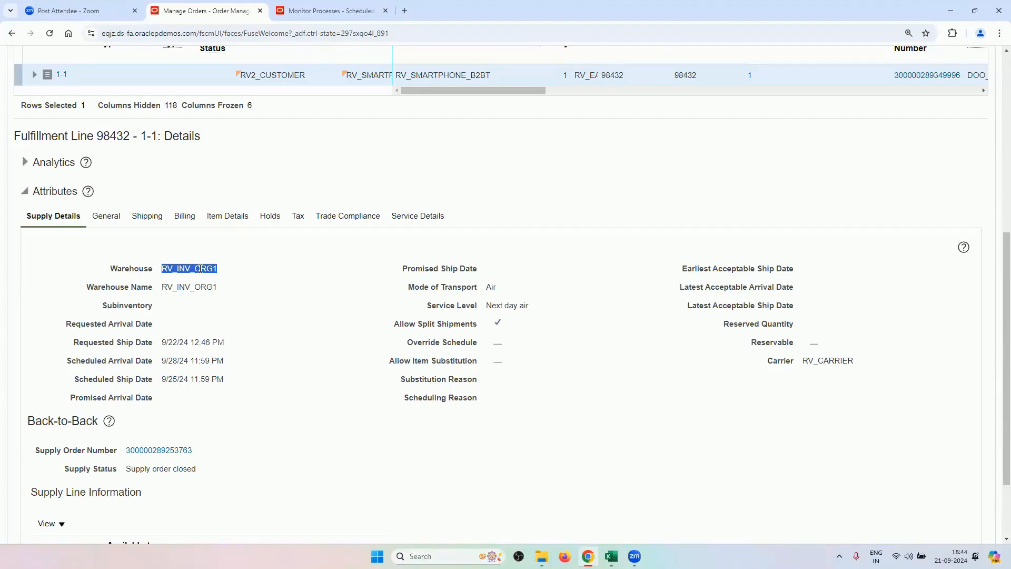
scroll(248, 325, "down", 2)
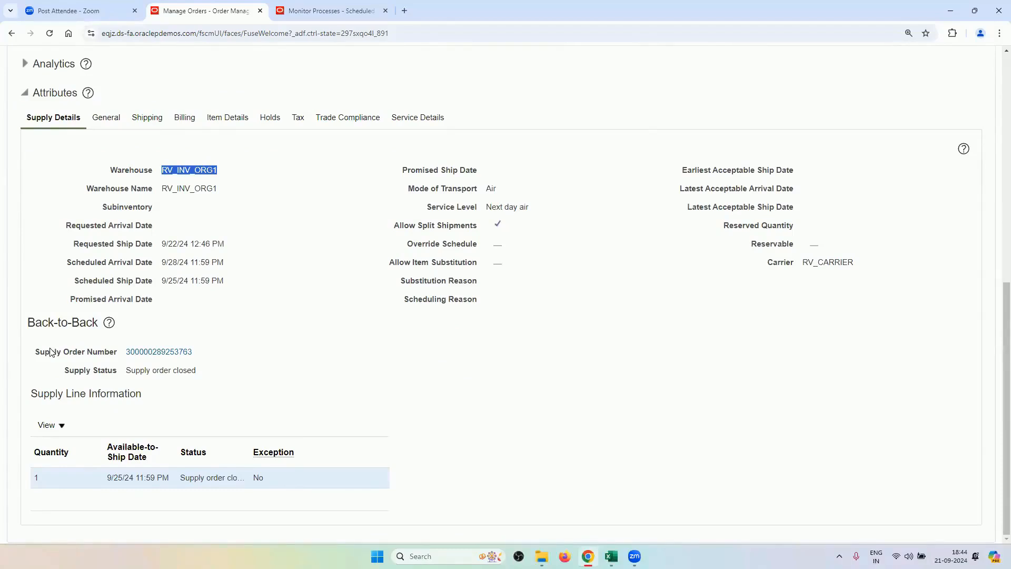
left_click(142, 352)
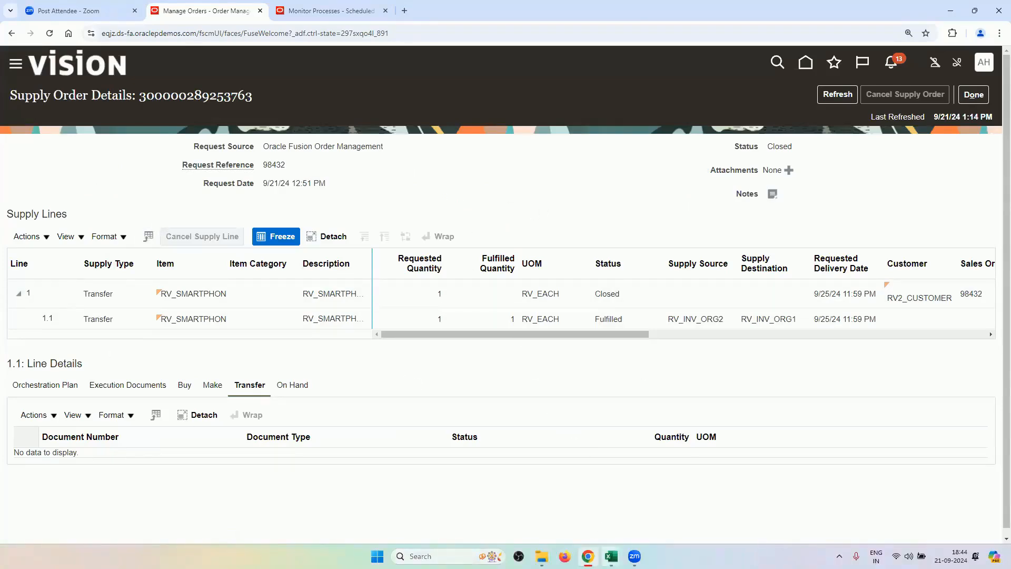
mouse_move(611, 556)
left_click(569, 494)
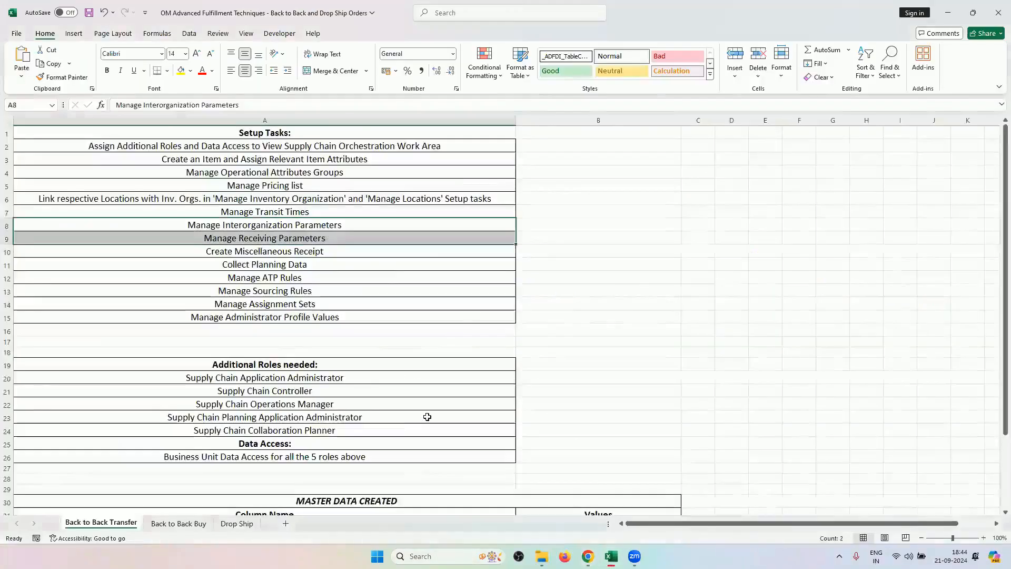
left_click_drag(368, 379, 375, 429)
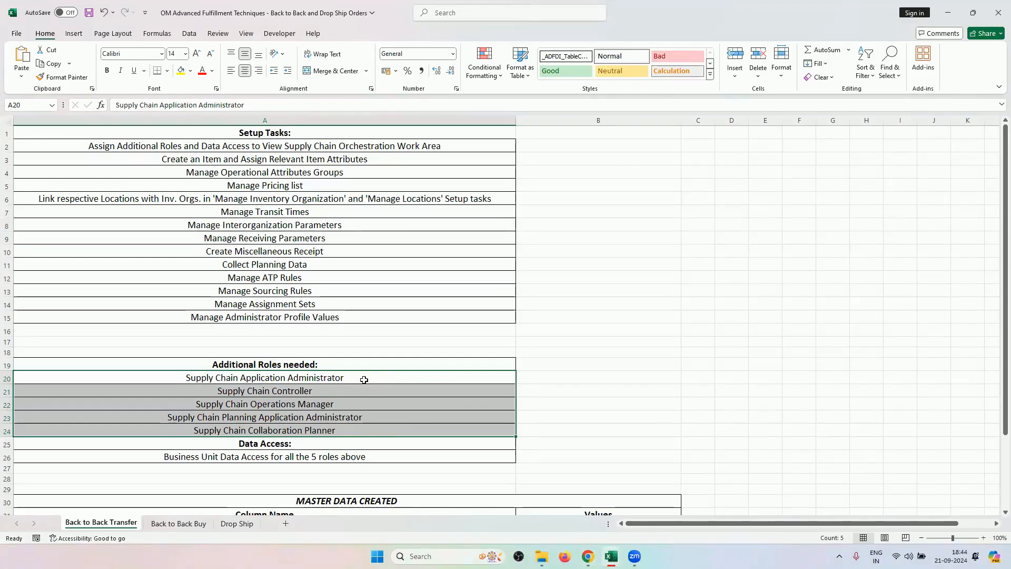
left_click_drag(365, 377, 359, 436)
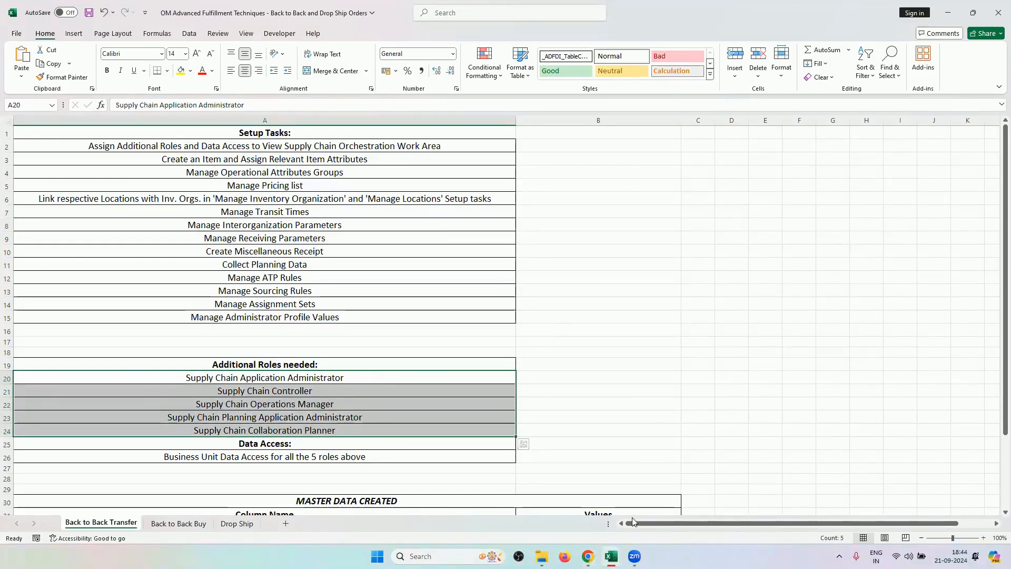
left_click(587, 554)
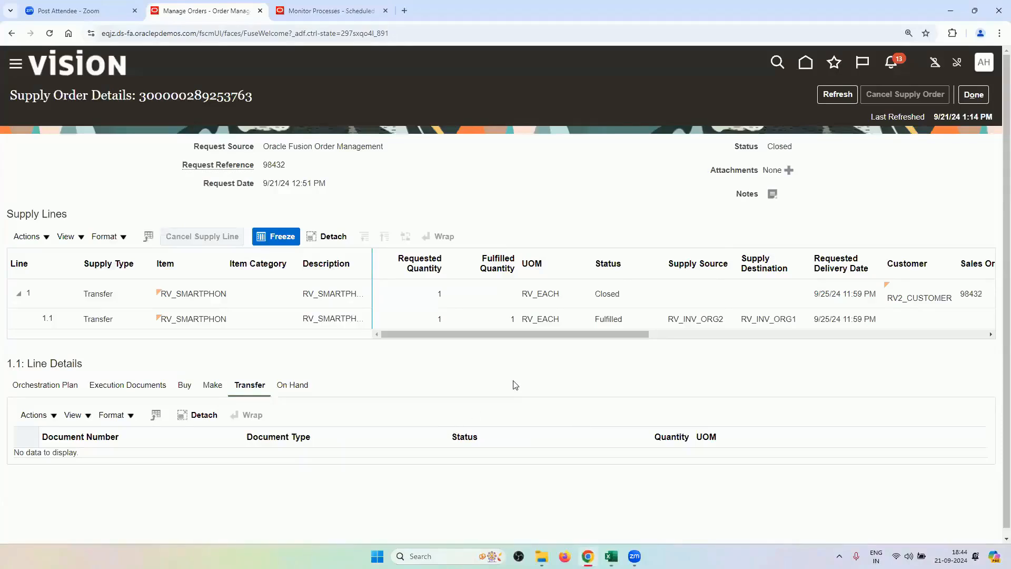
Return to order 98432 and switch it to fulfillment view, showing its fulfillment lines.
left_click(973, 95)
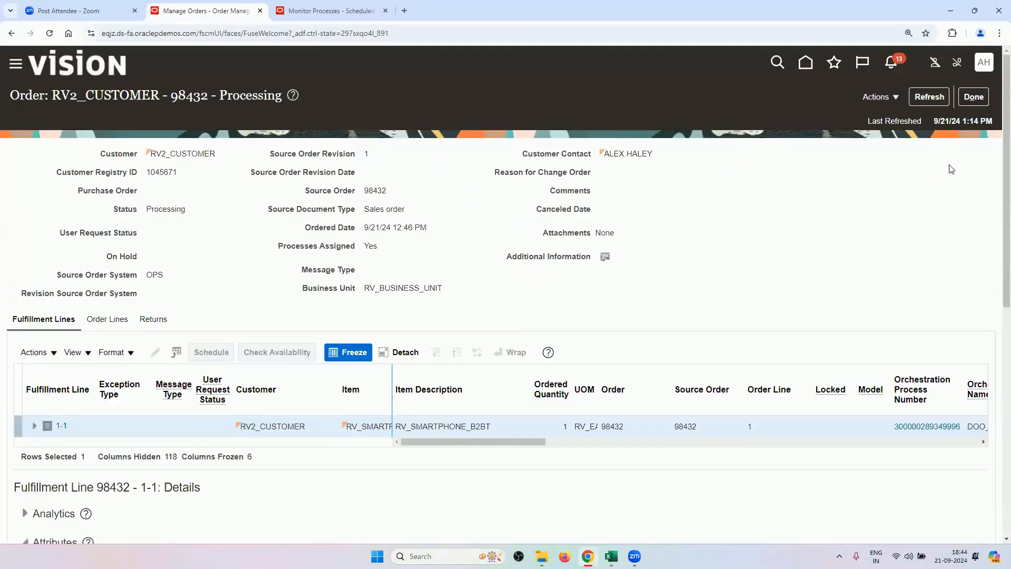
left_click(966, 105)
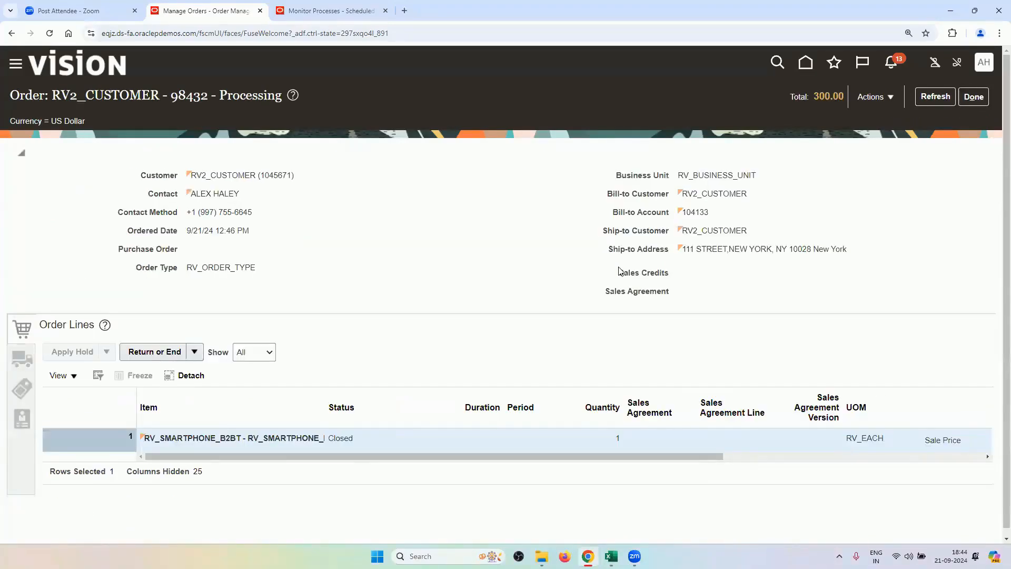
left_click(873, 103)
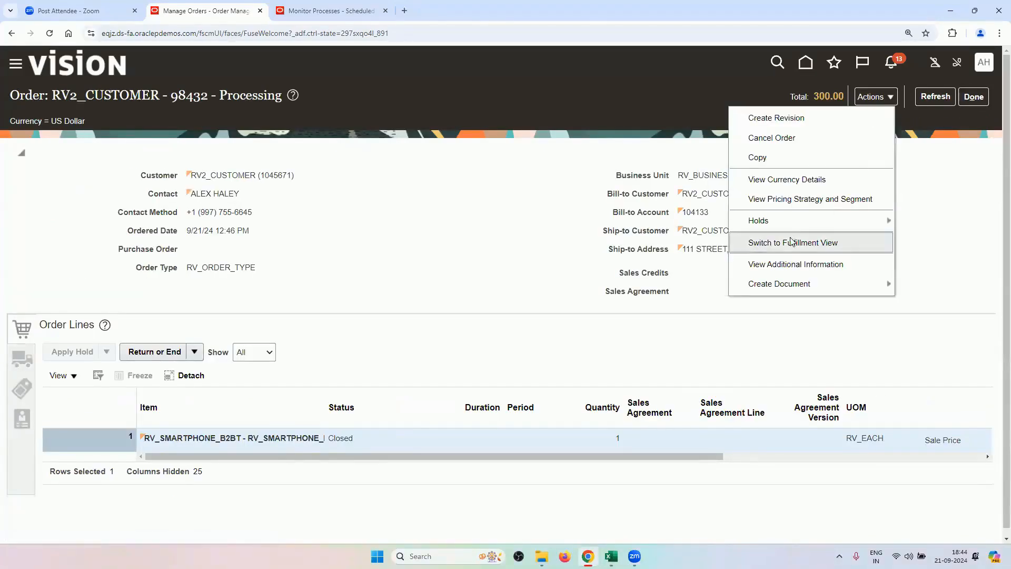
left_click(789, 241)
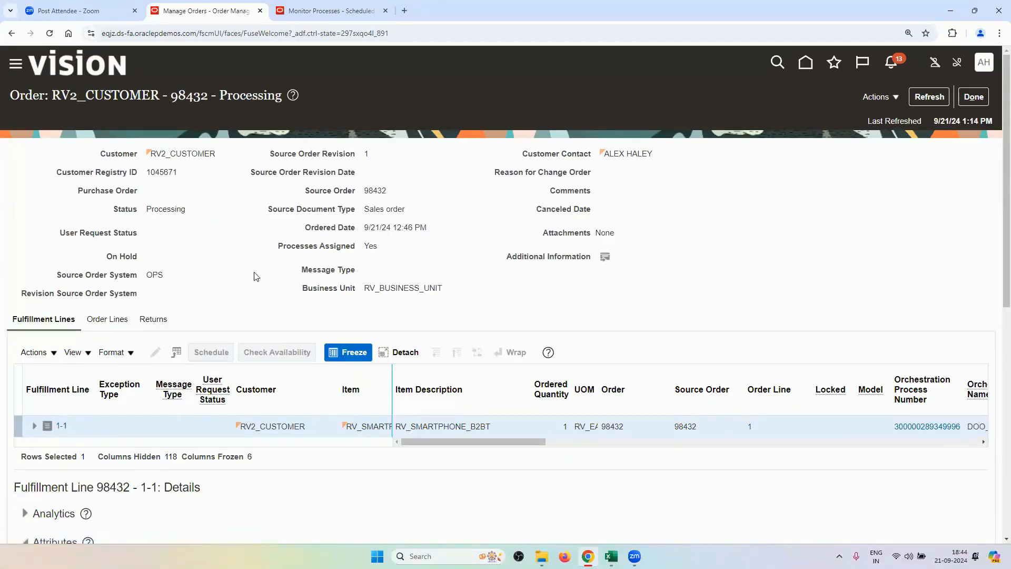
left_click(37, 320)
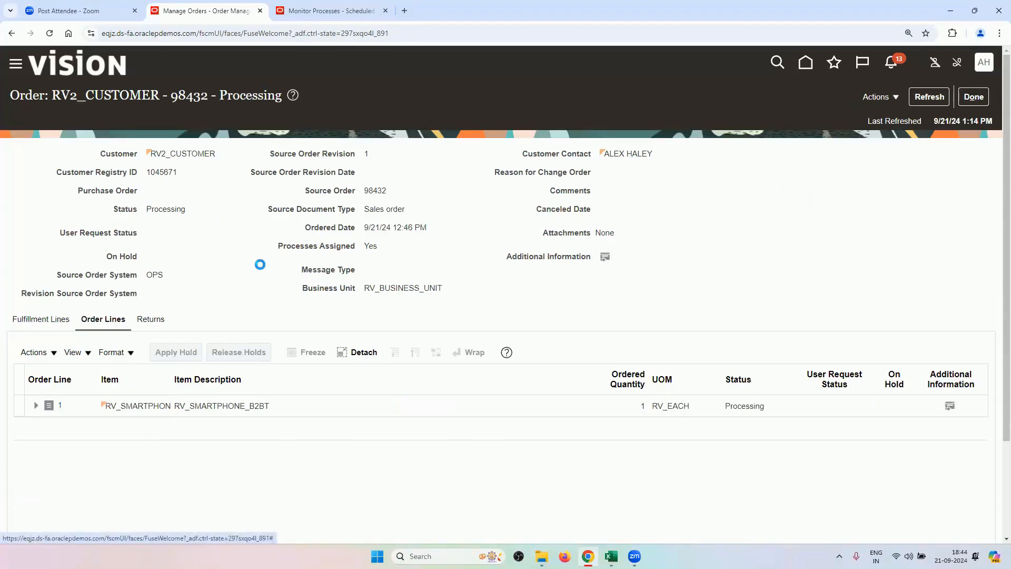
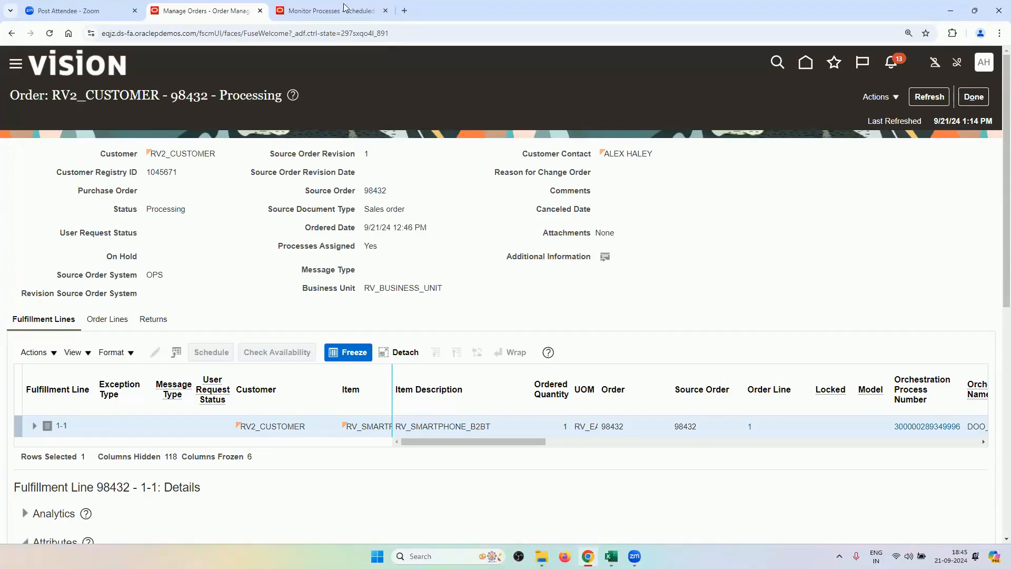
key("ctrl+Tab")
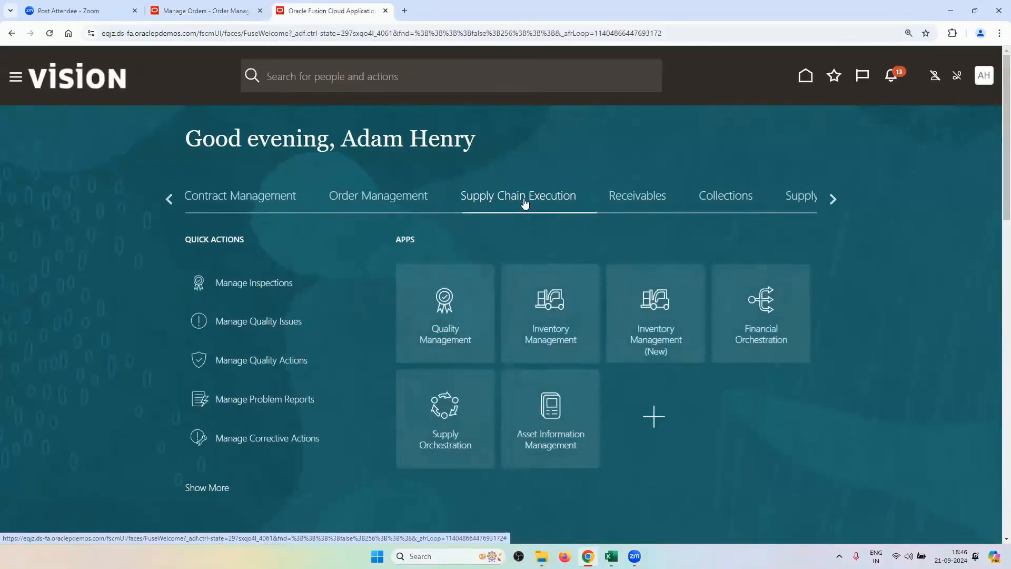
left_click(455, 415)
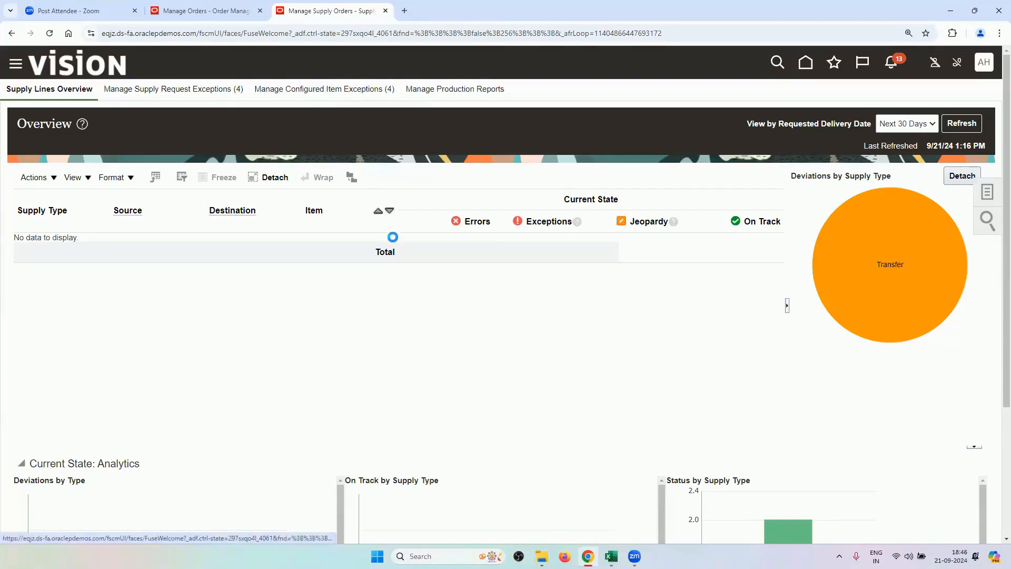
left_click(976, 189)
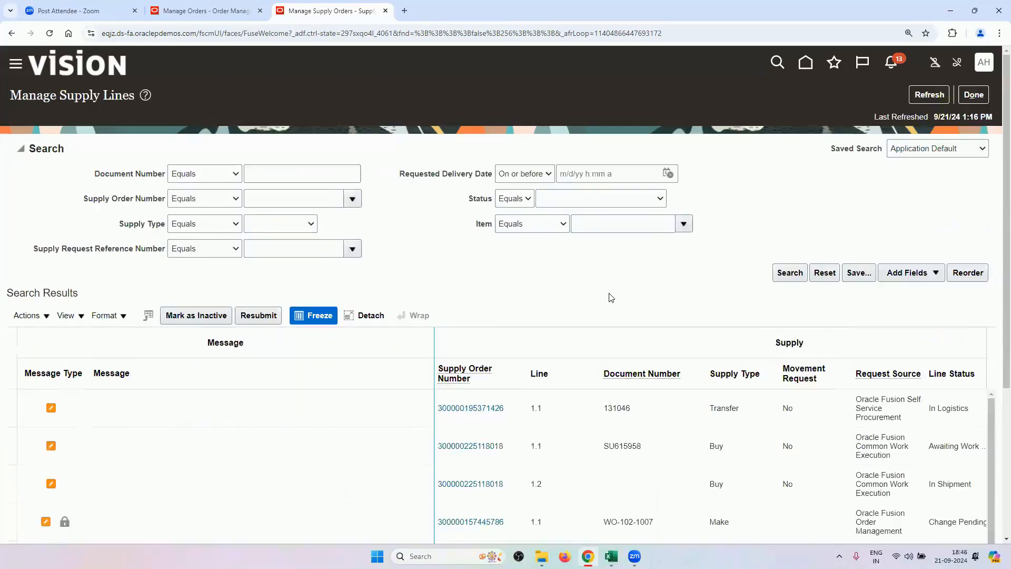
scroll(576, 281, "down", 2)
scroll(580, 218, "down", 2)
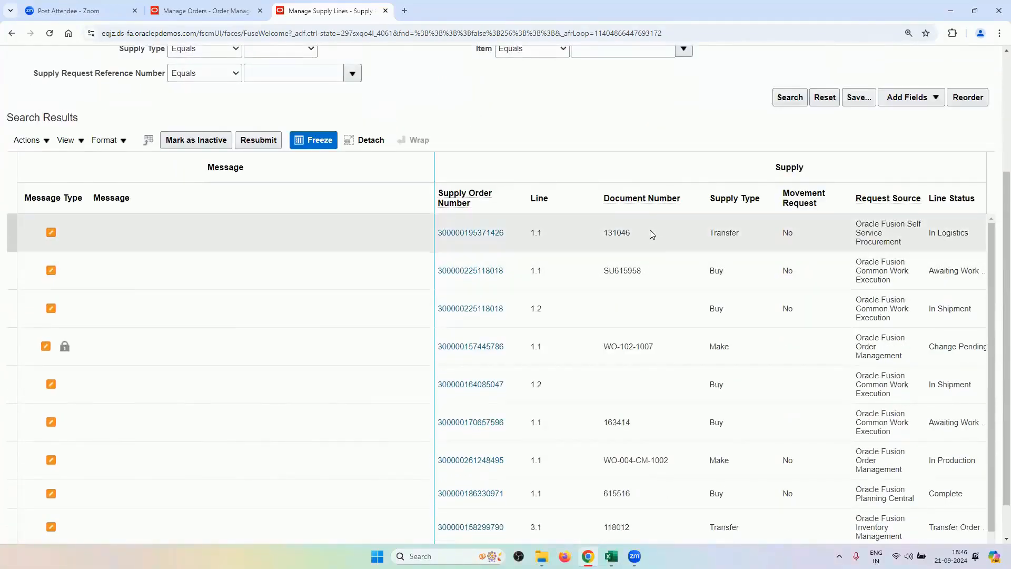
left_click(649, 229)
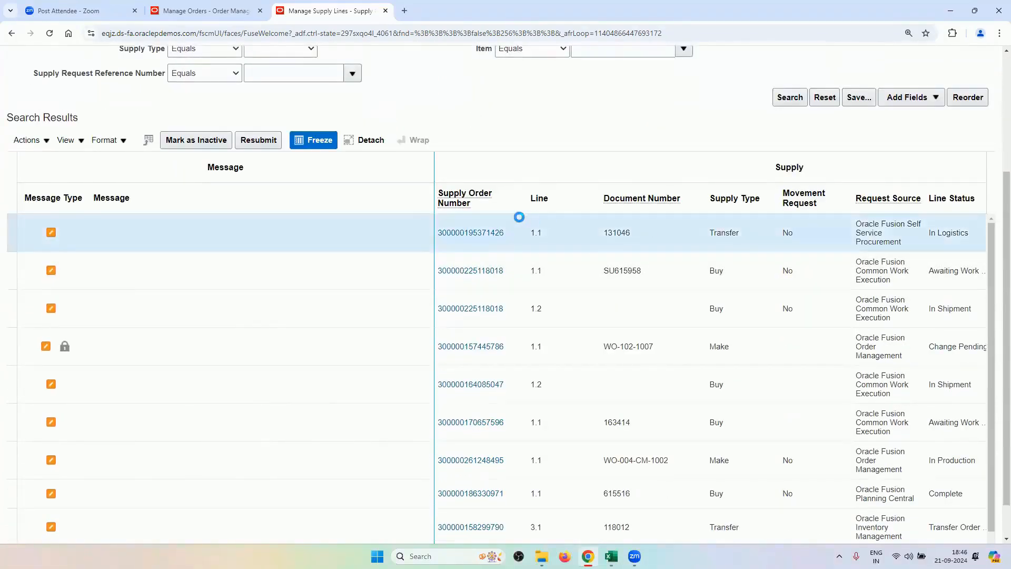
Compare the supply line results against order 98432's page, then review the results again.
left_click(205, 11)
scroll(178, 316, "down", 4)
scroll(183, 365, "down", 5)
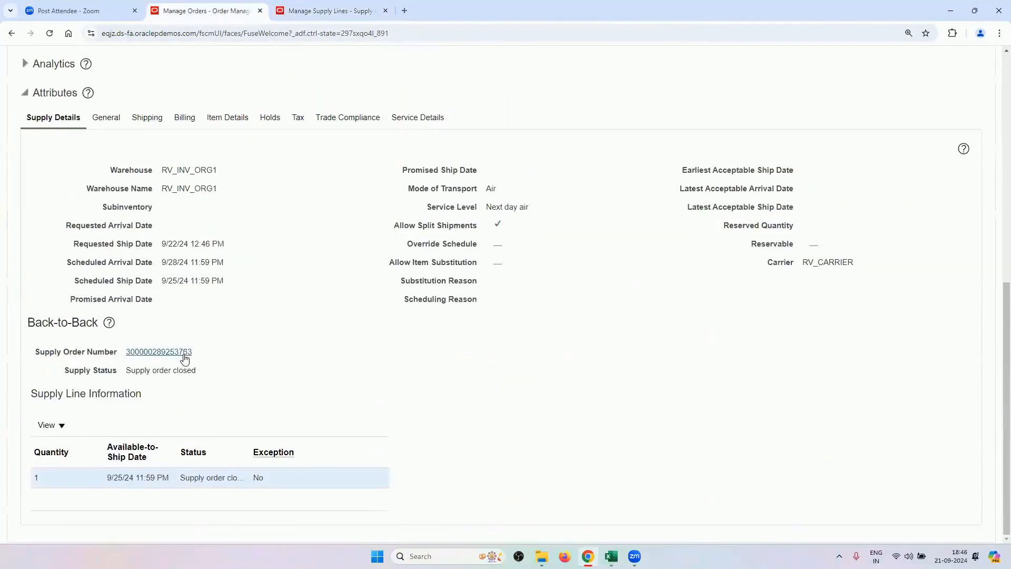
left_click_drag(203, 371, 135, 351)
left_click(301, 7)
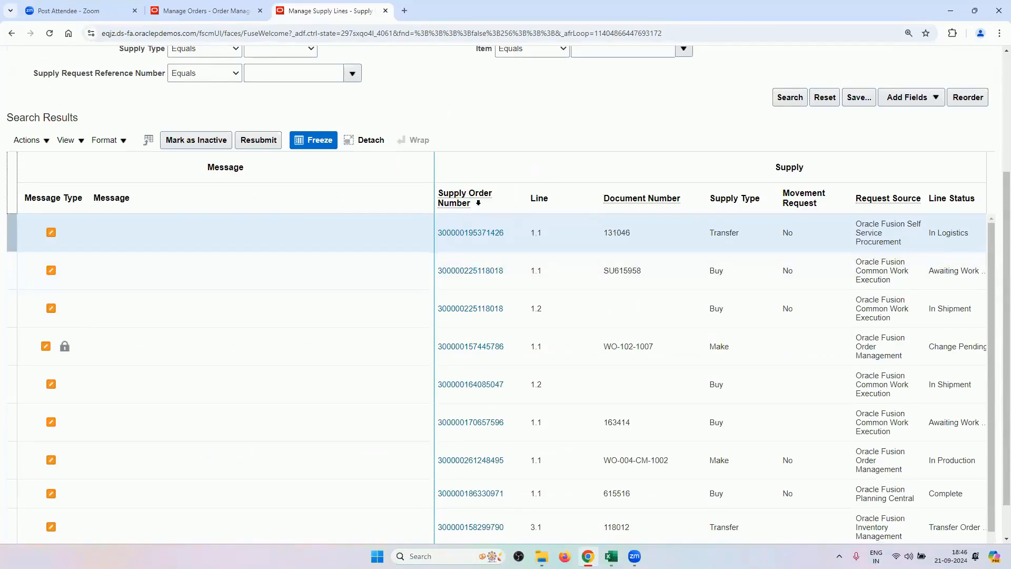
scroll(511, 137, "down", 1)
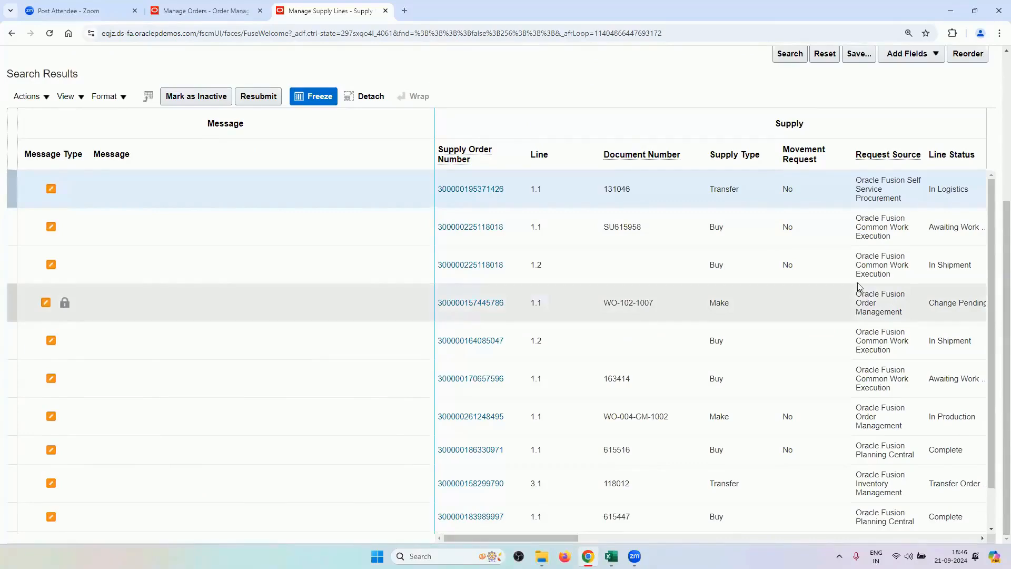
scroll(632, 169, "up", 3)
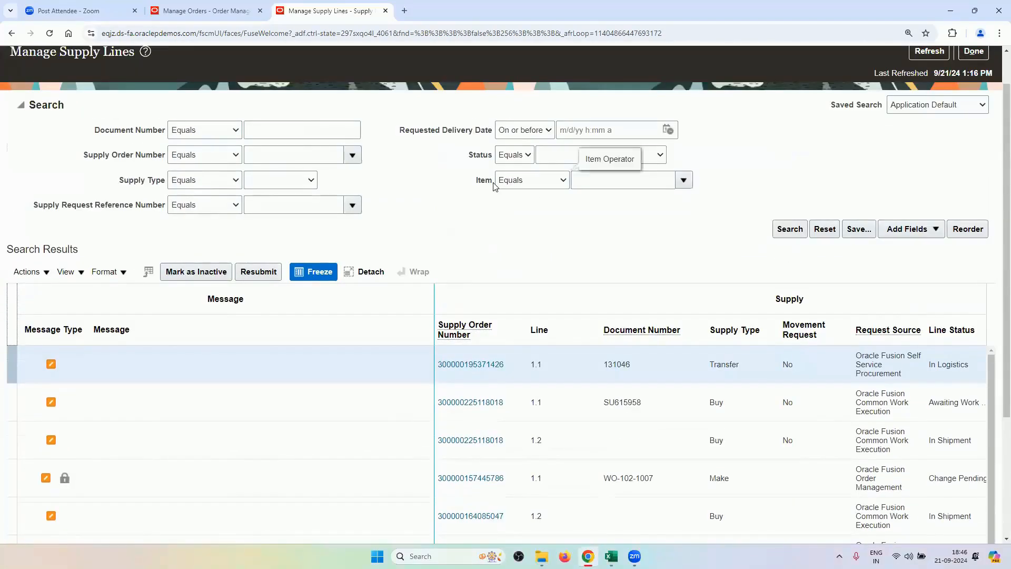
scroll(80, 84, "up", 1)
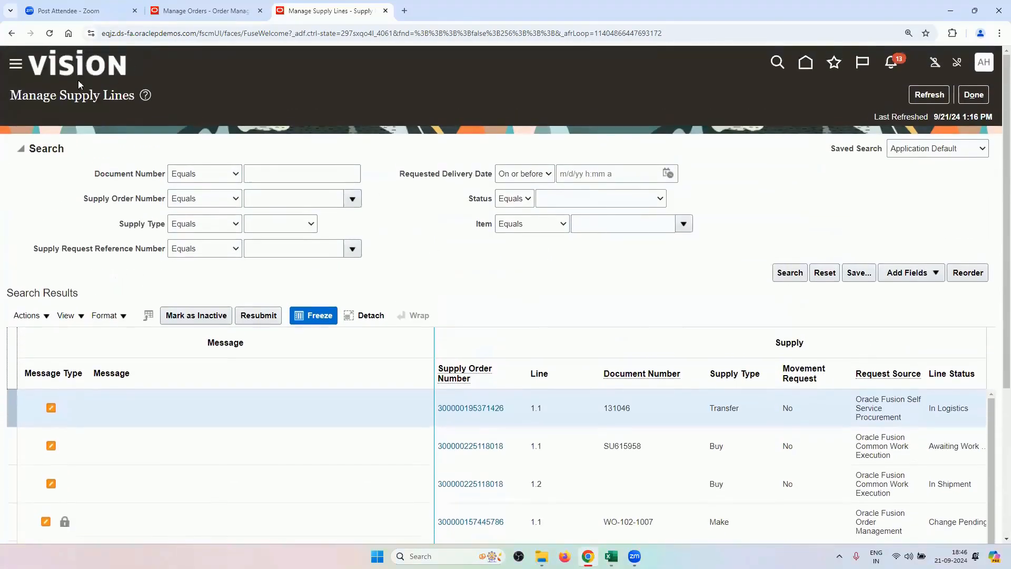
Close the supply lines page and dismiss the Supply Orchestration task list.
left_click(971, 95)
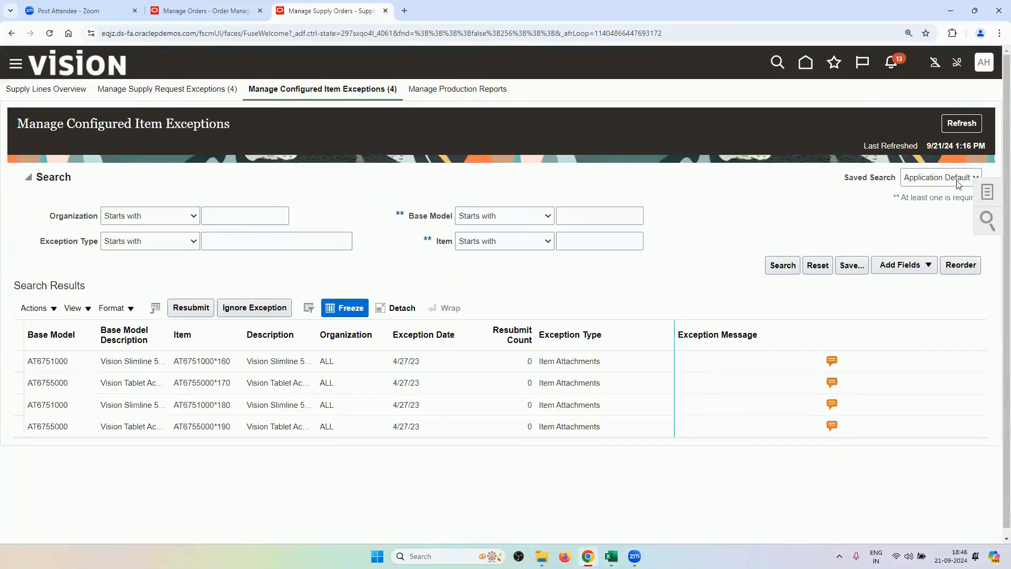
left_click(986, 192)
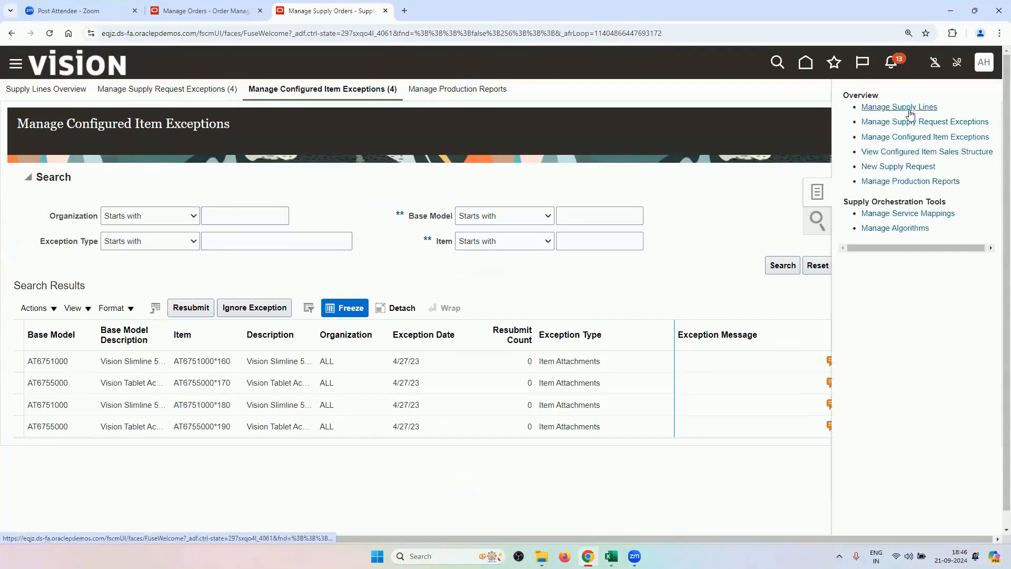
left_click(704, 179)
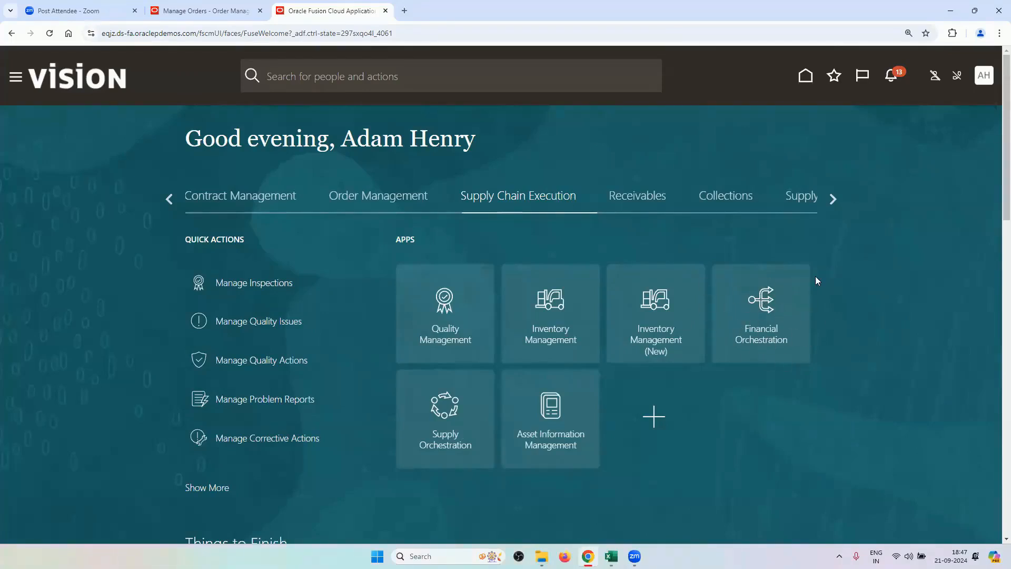
left_click(791, 292)
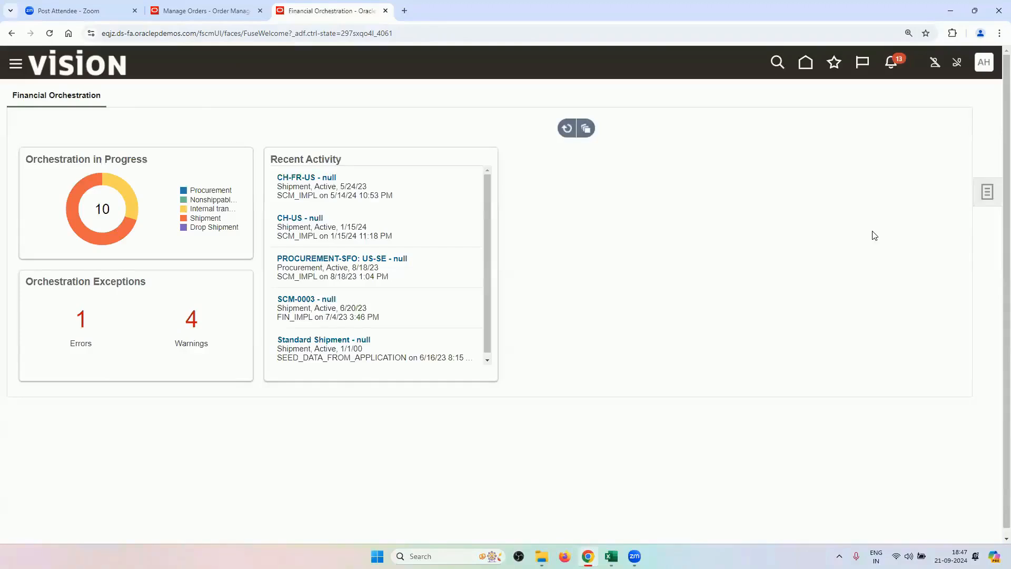
left_click(985, 198)
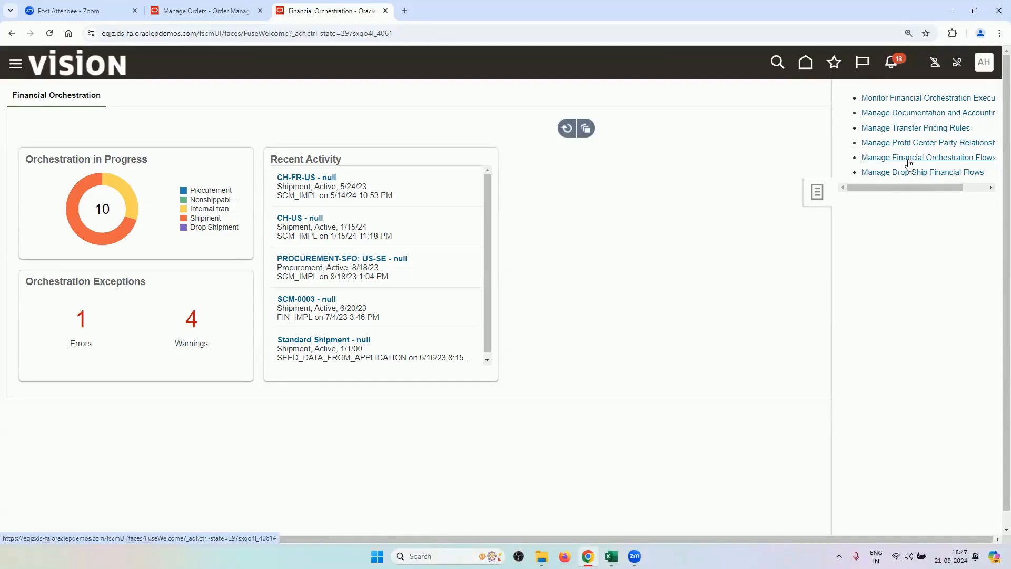
left_click(690, 207)
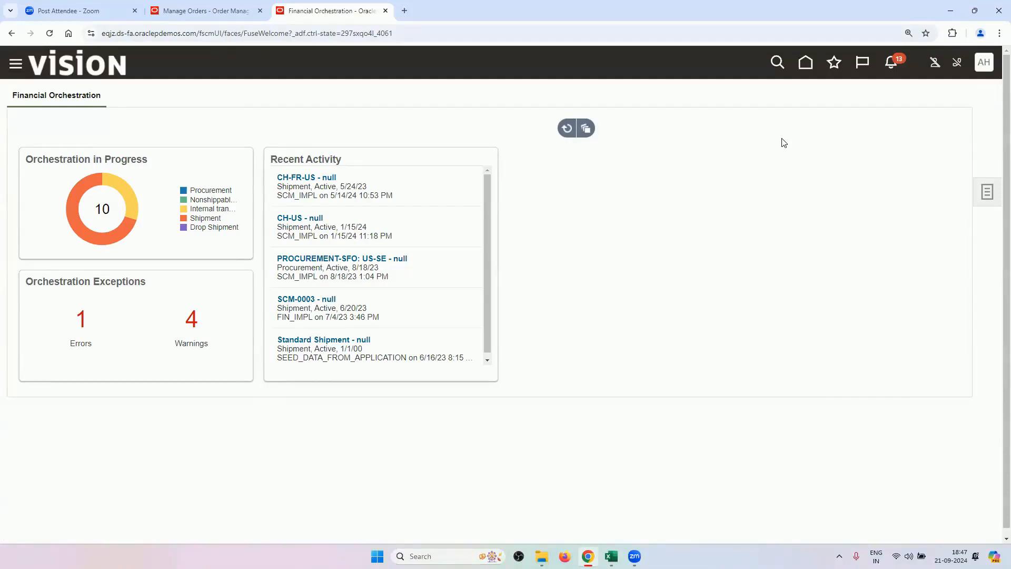
left_click(807, 67)
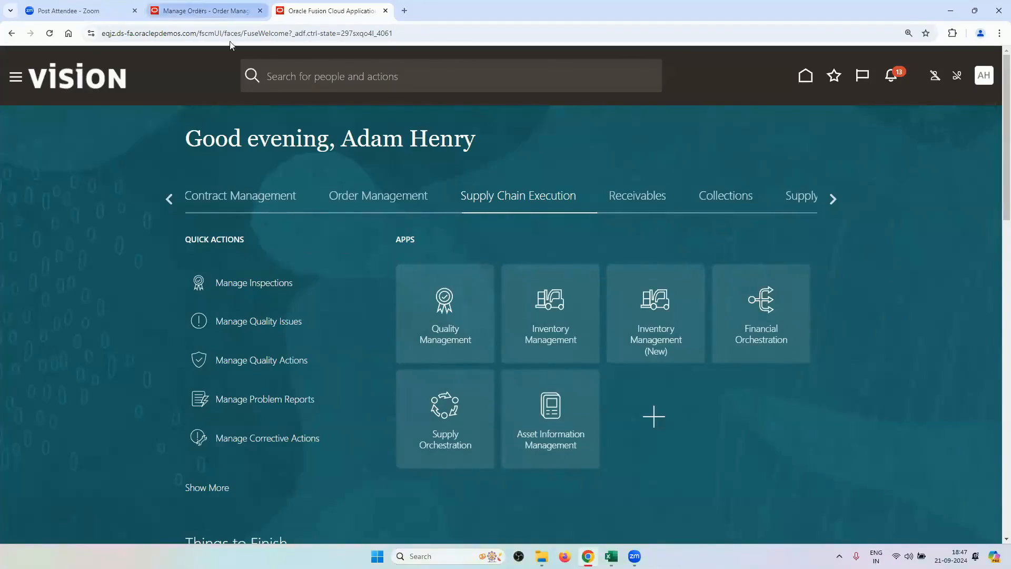
After checking order 98432, open Manage Supply Lines from Supply Orchestration's task list.
left_click(230, 11)
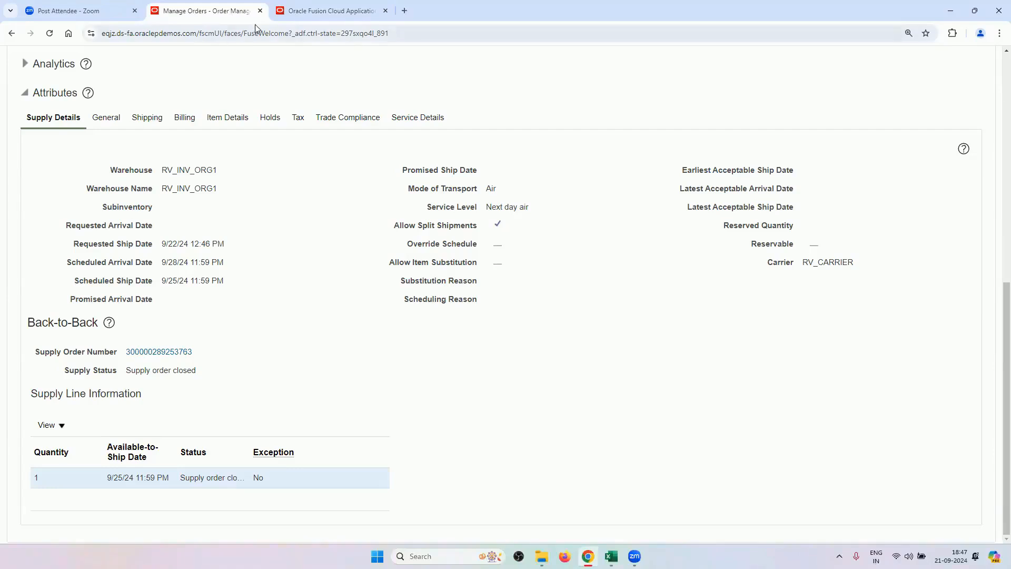
left_click(291, 11)
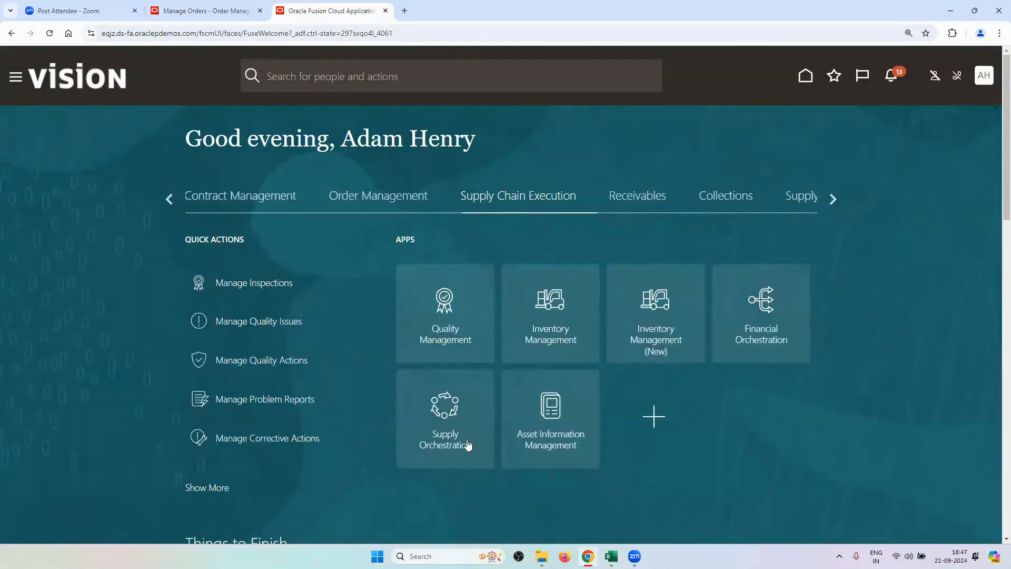
left_click(445, 407)
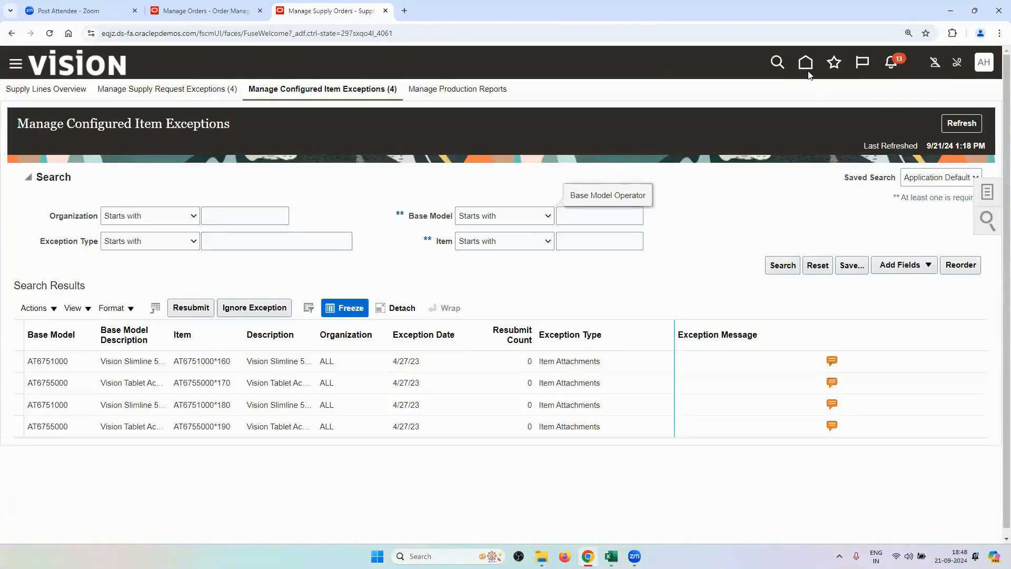
left_click(807, 69)
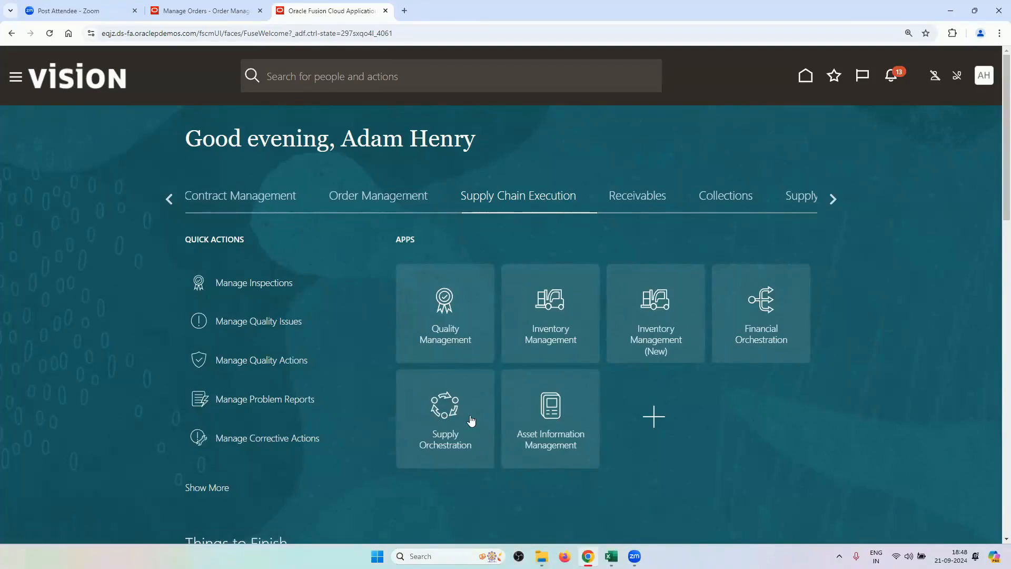
left_click(470, 418)
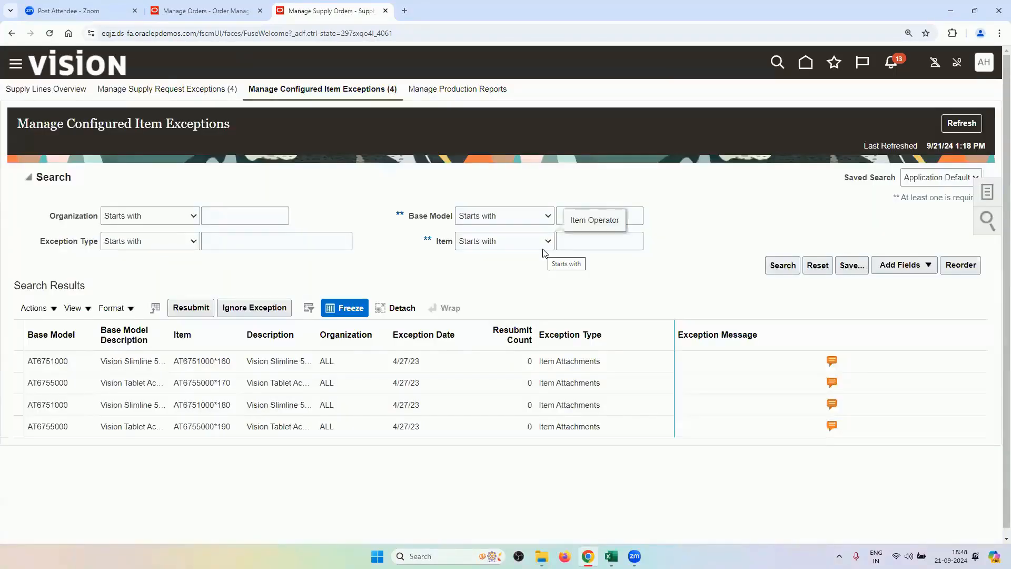
left_click(987, 195)
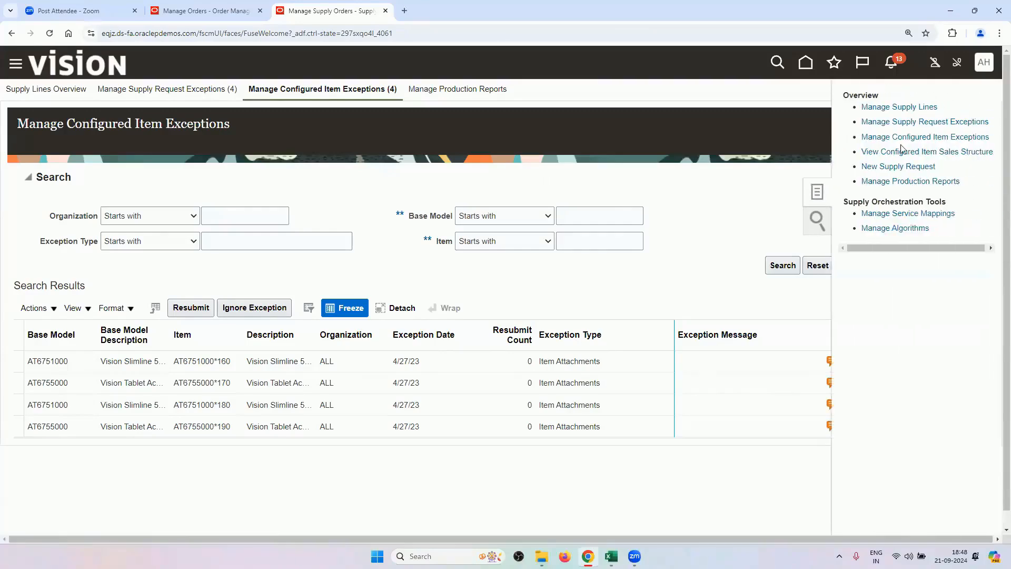
left_click(910, 111)
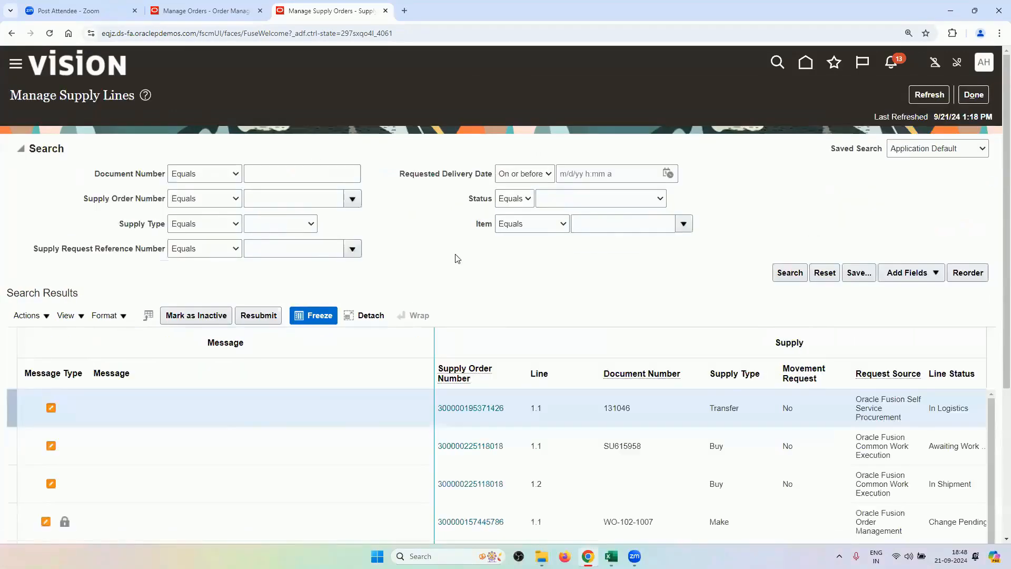
Recheck the order's supply details and scroll through the supply lines search page.
scroll(460, 264, "down", 3)
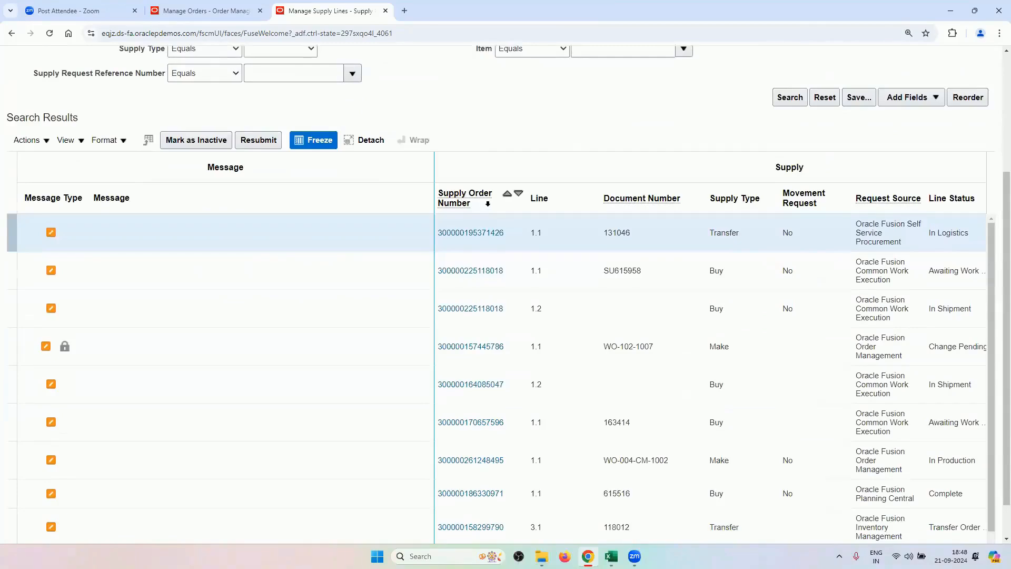
left_click(210, 10)
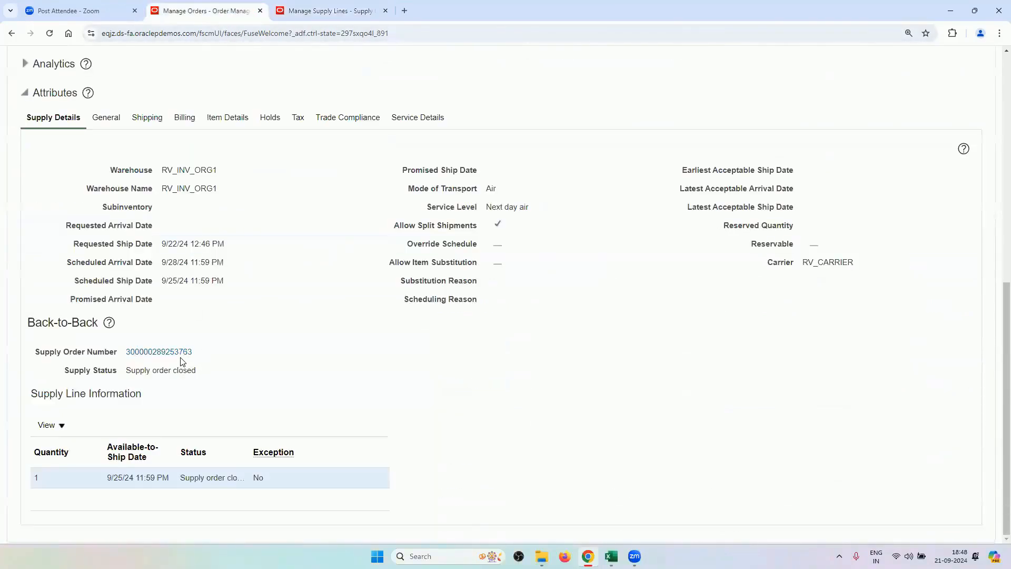
left_click(327, 10)
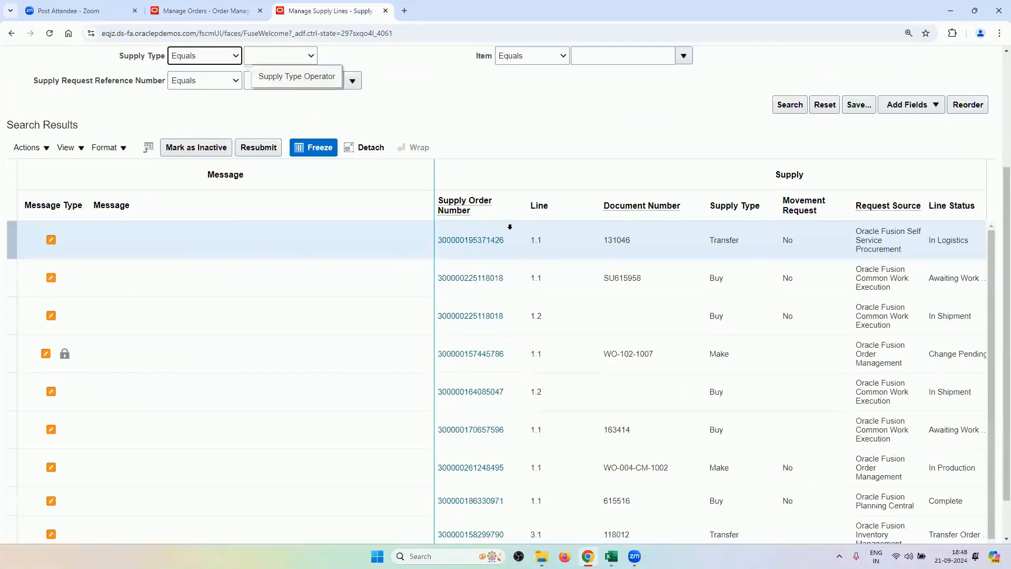
scroll(498, 166, "down", 1)
scroll(498, 165, "down", 1)
scroll(579, 395, "down", 1)
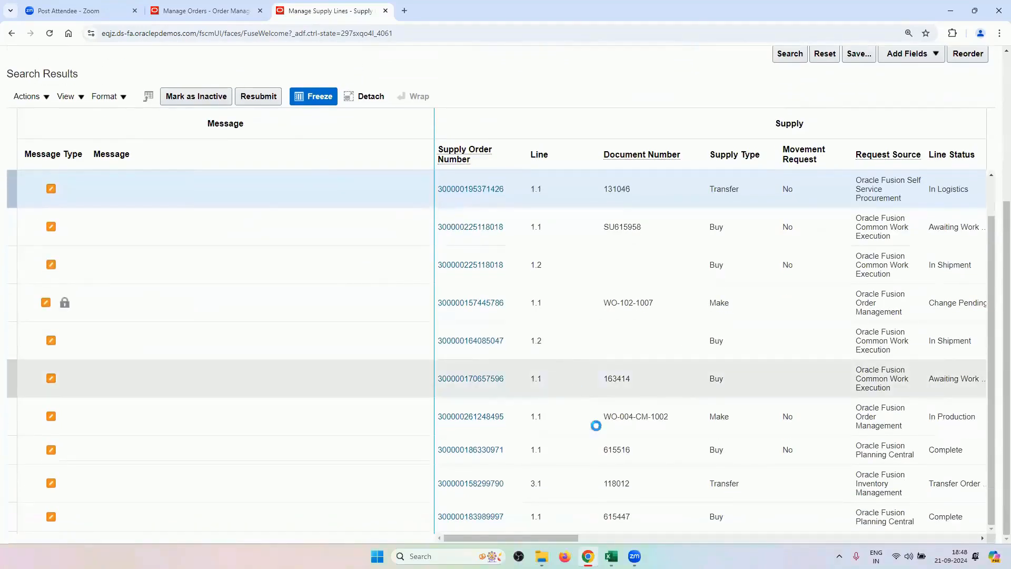
scroll(598, 445, "down", 6)
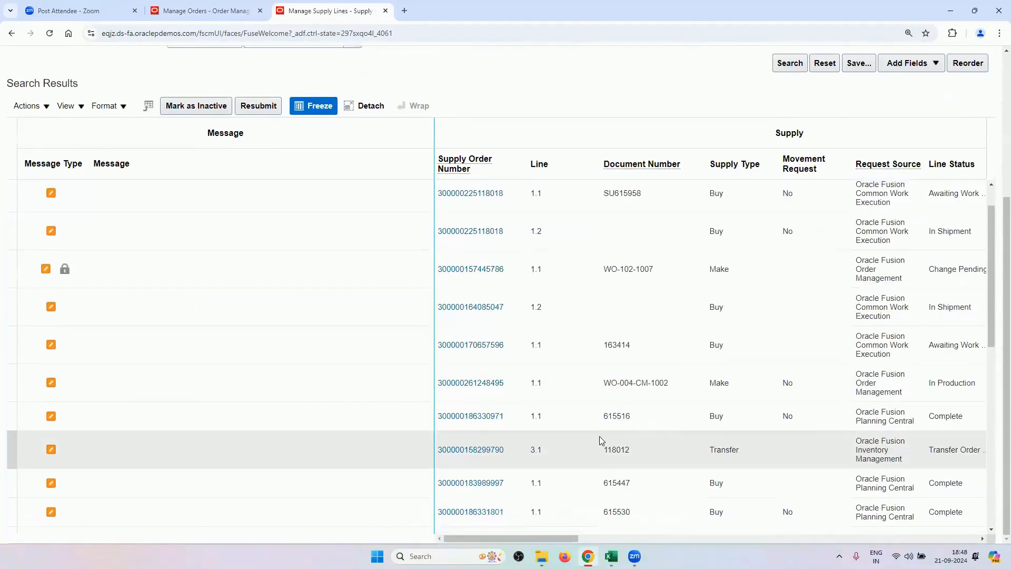
scroll(603, 440, "down", 5)
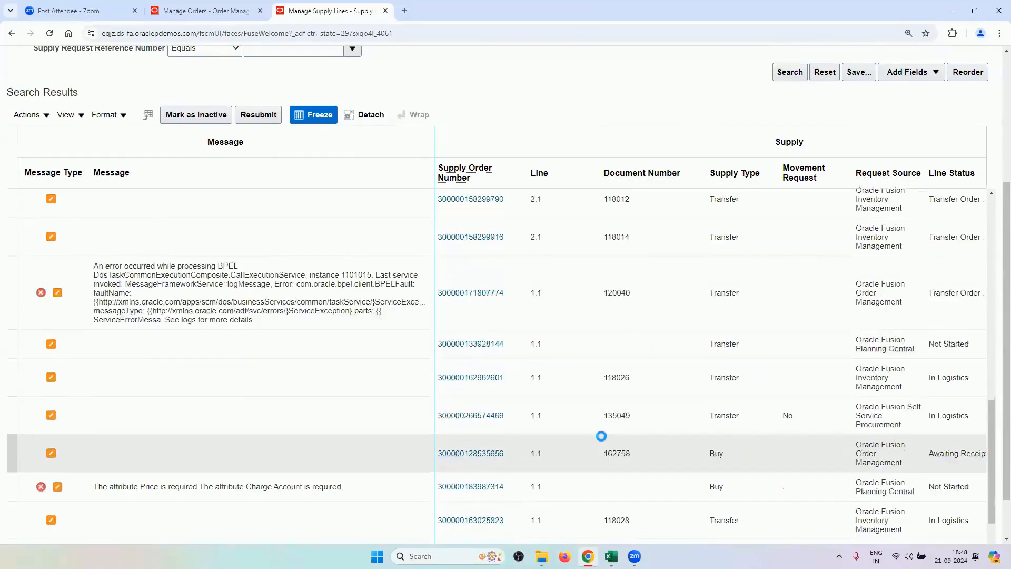
scroll(573, 410, "up", 6)
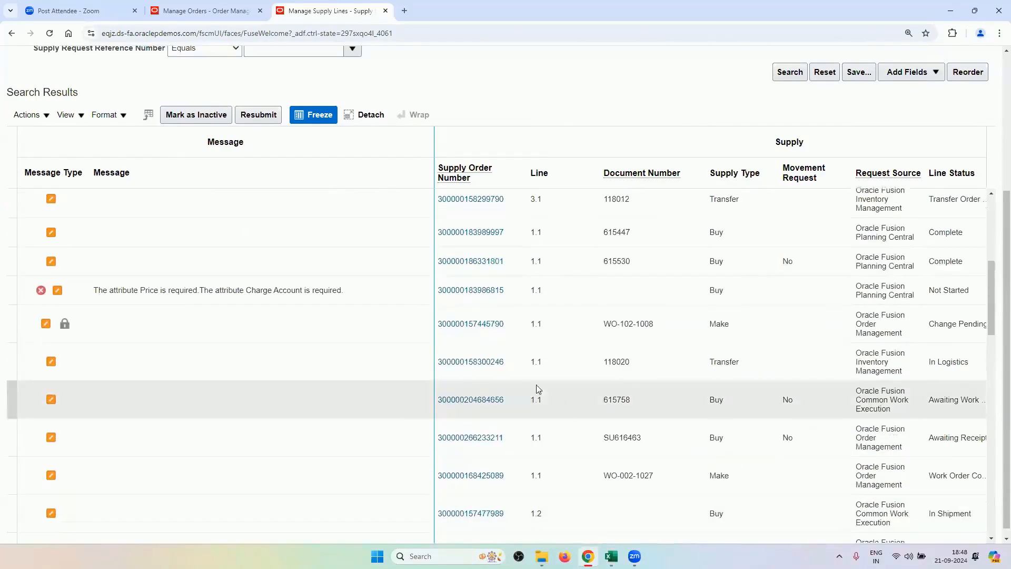
scroll(519, 130, "up", 3)
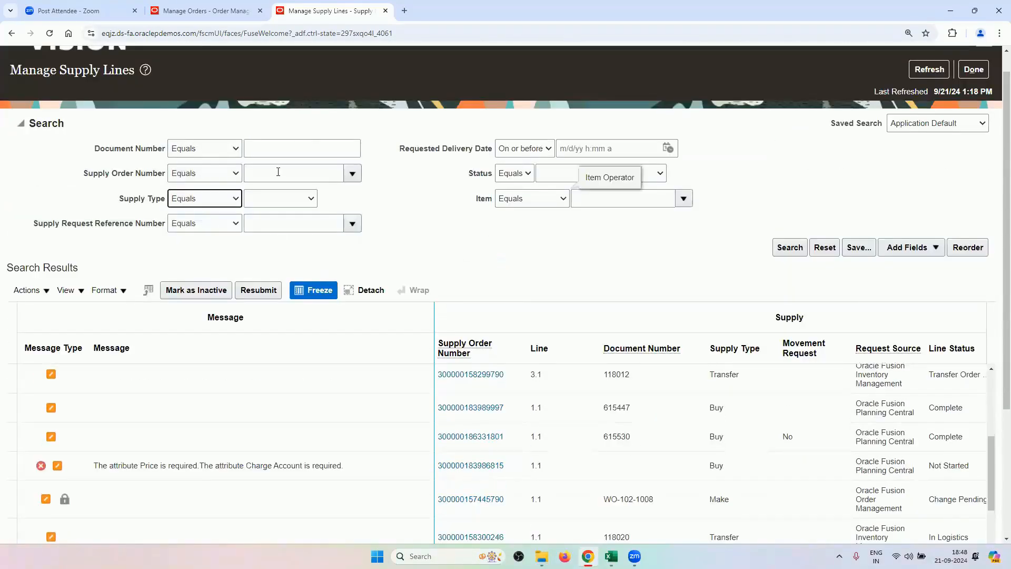
key("ctrl+shift+Tab")
left_click_drag(194, 352, 137, 353)
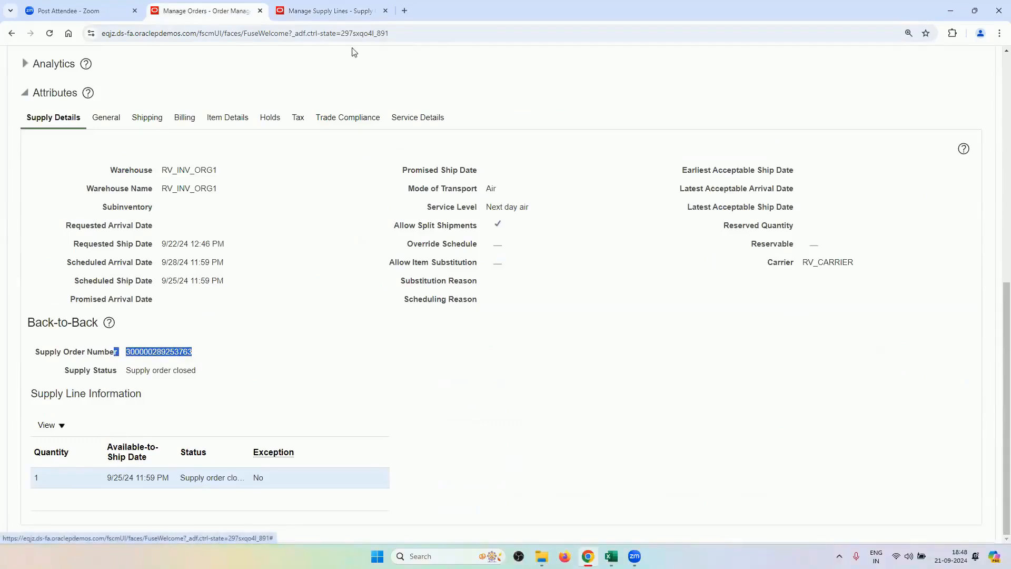
key("ctrl+Tab")
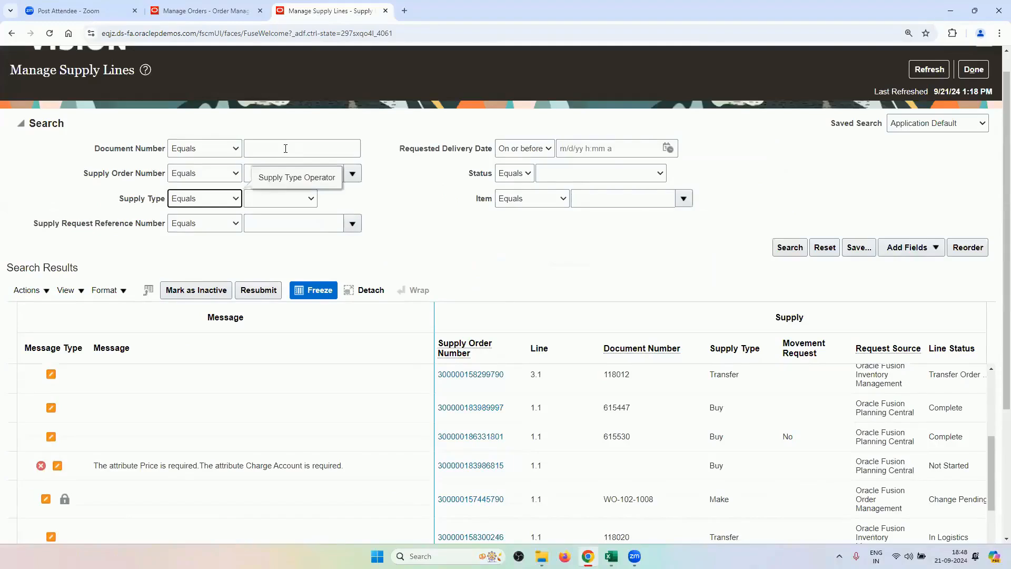
left_click(307, 171)
key("ctrl+v")
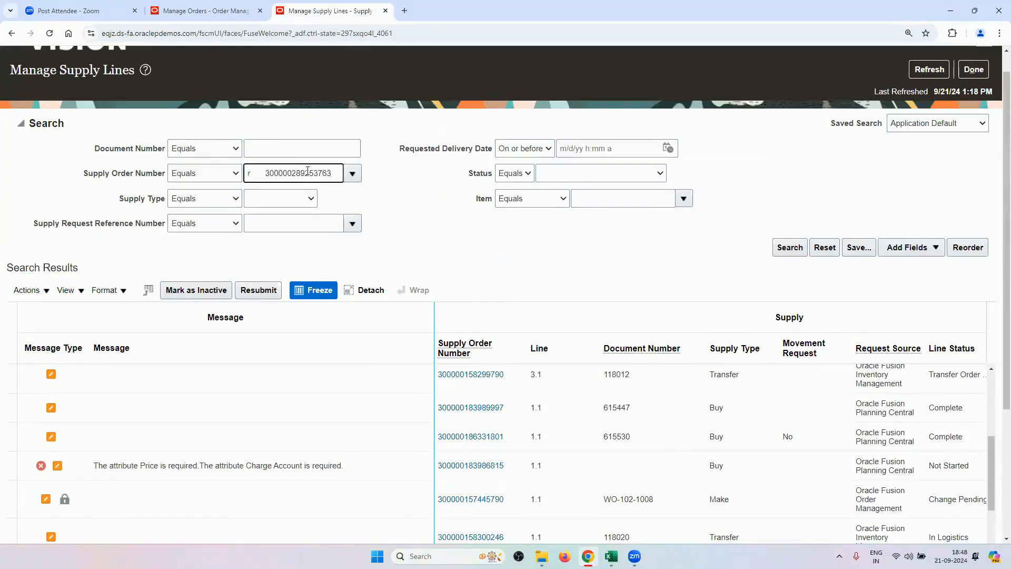
left_click_drag(266, 171, 269, 173)
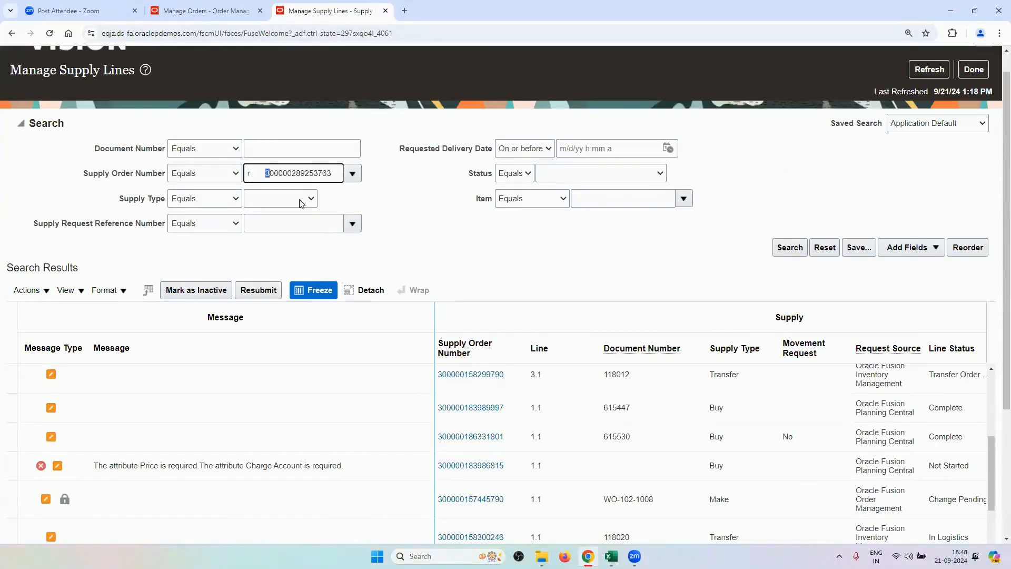
key("BackSpace")
key("BackSpace")
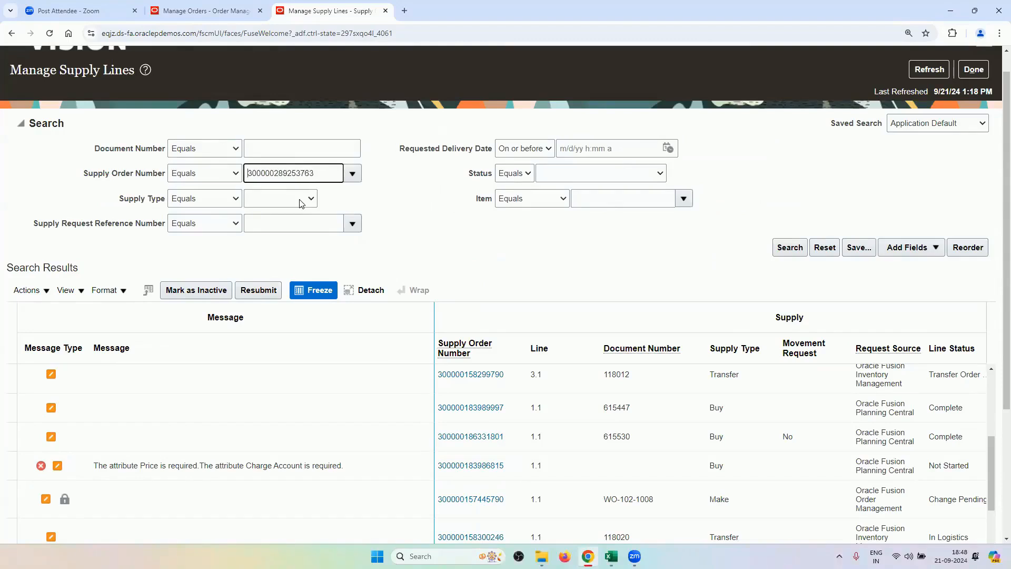
key("Tab")
left_click(785, 246)
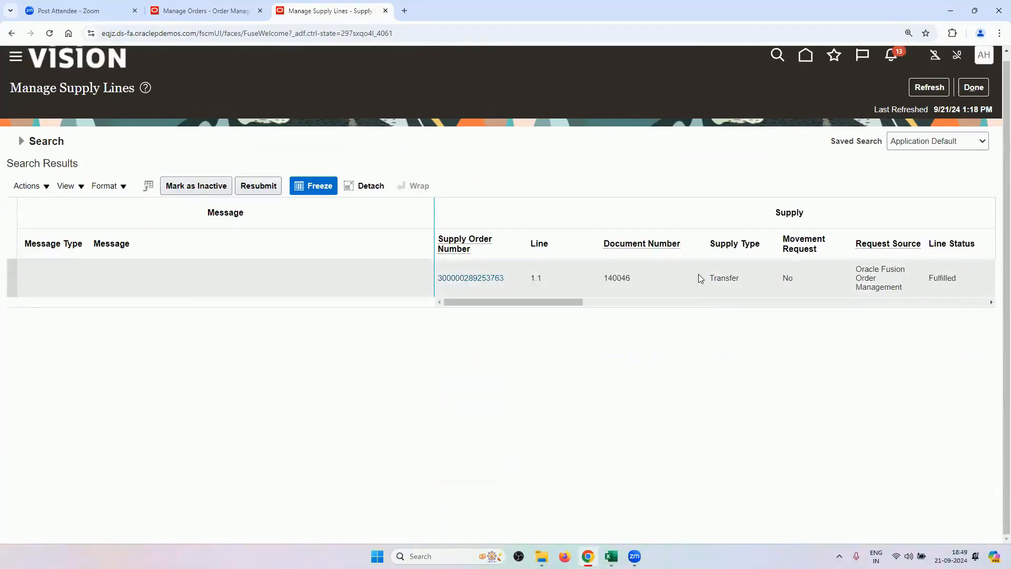
left_click(700, 278)
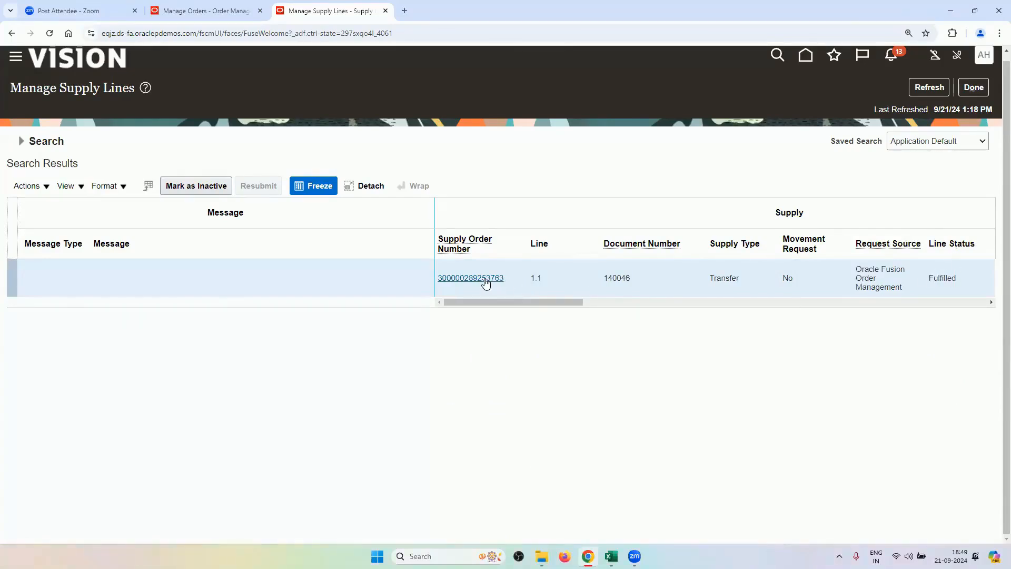
left_click(174, 11)
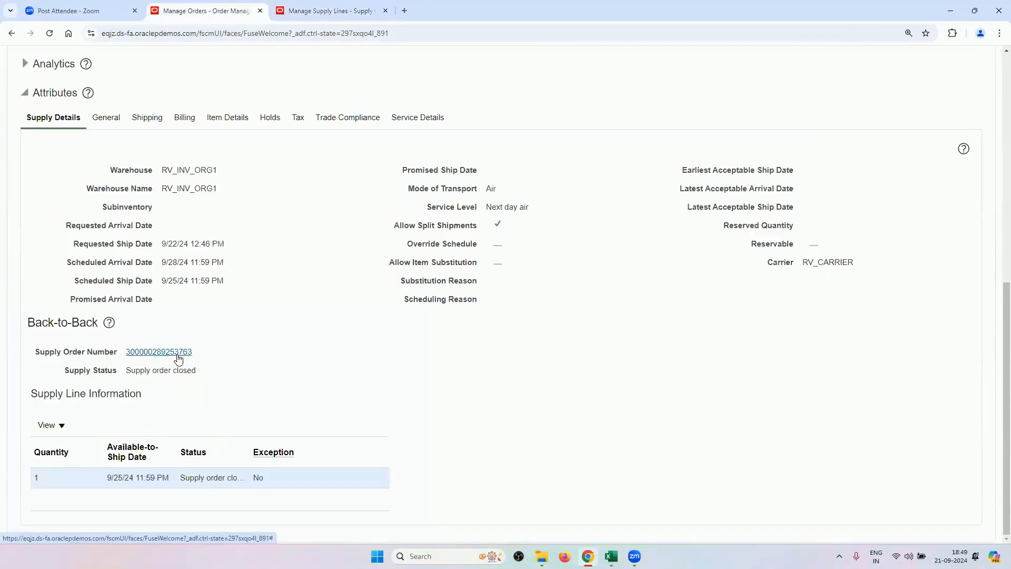
left_click(284, 8)
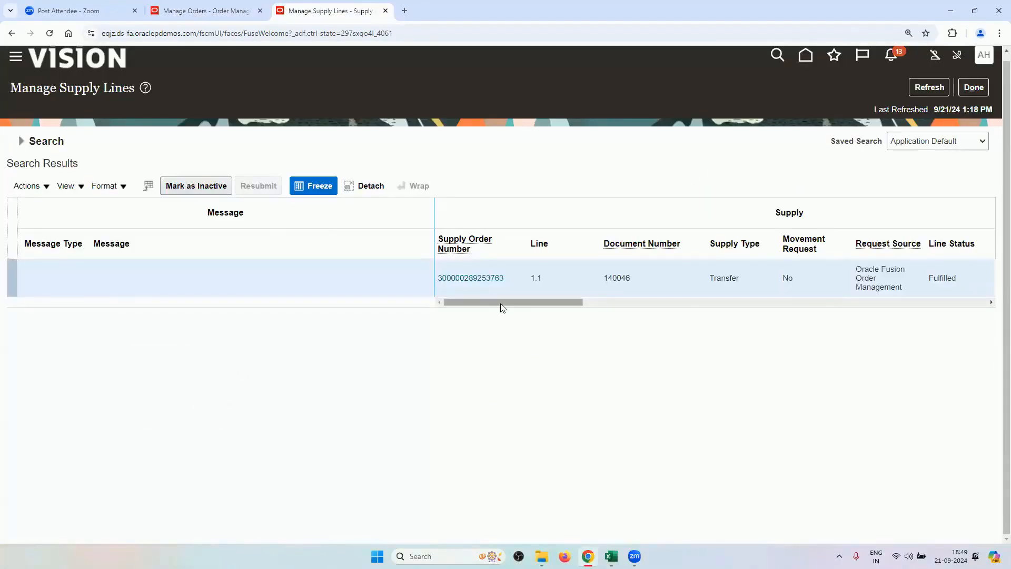
left_click(478, 279)
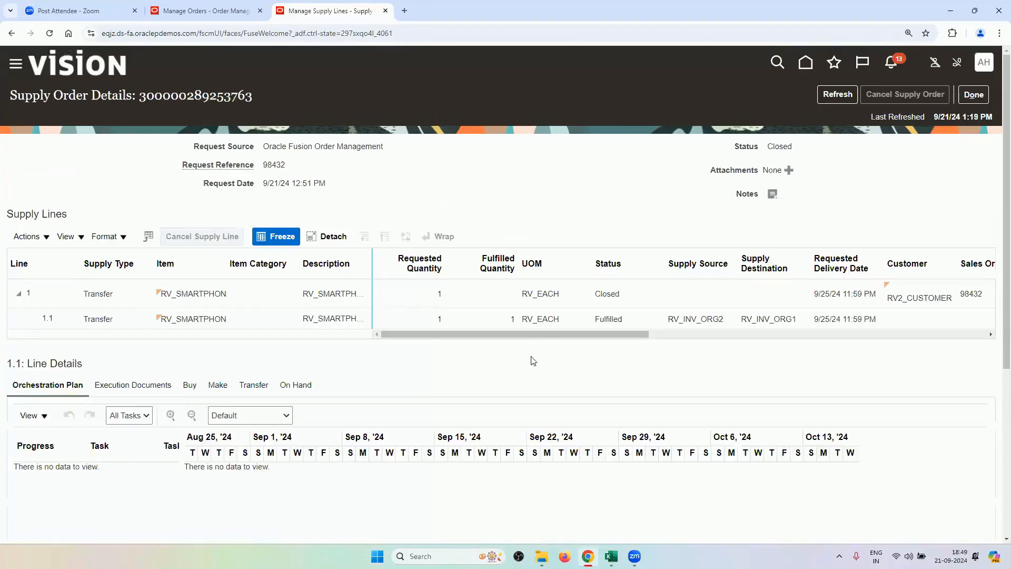
Review line 1.1's transfer order 140046 shipments and receipts, then return to order 98432.
left_click(529, 323)
scroll(421, 353, "down", 3)
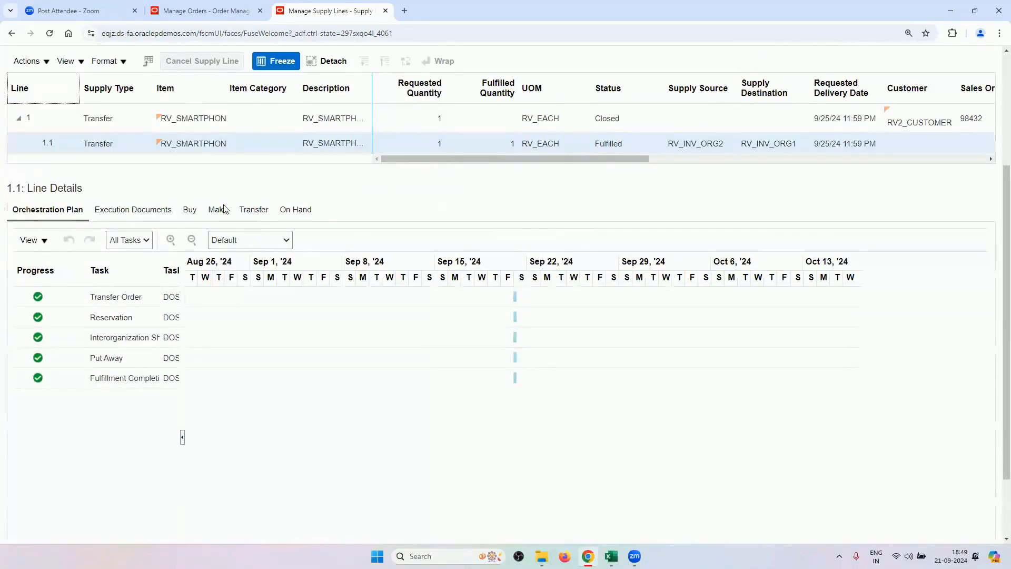
left_click(161, 211)
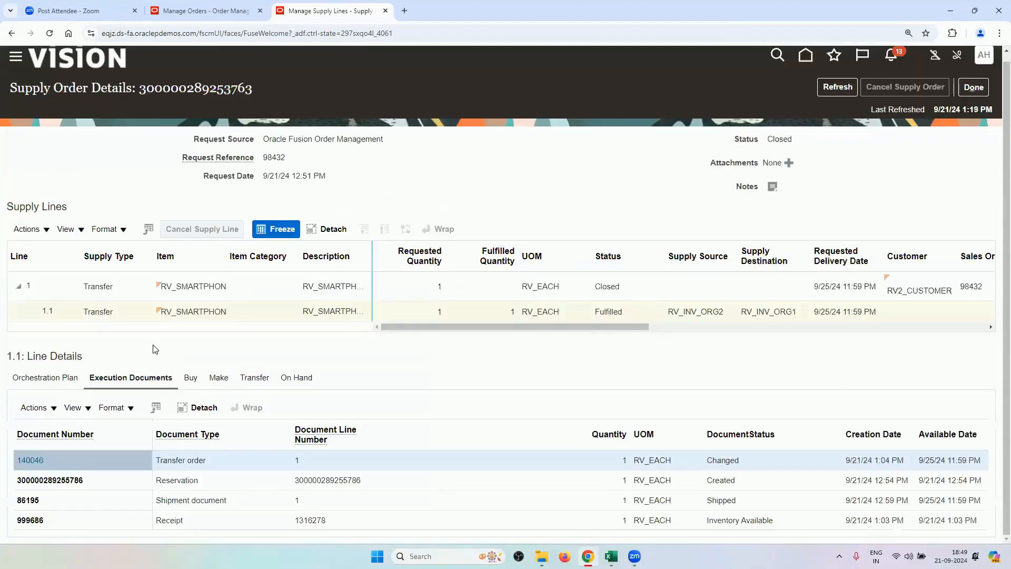
left_click(254, 376)
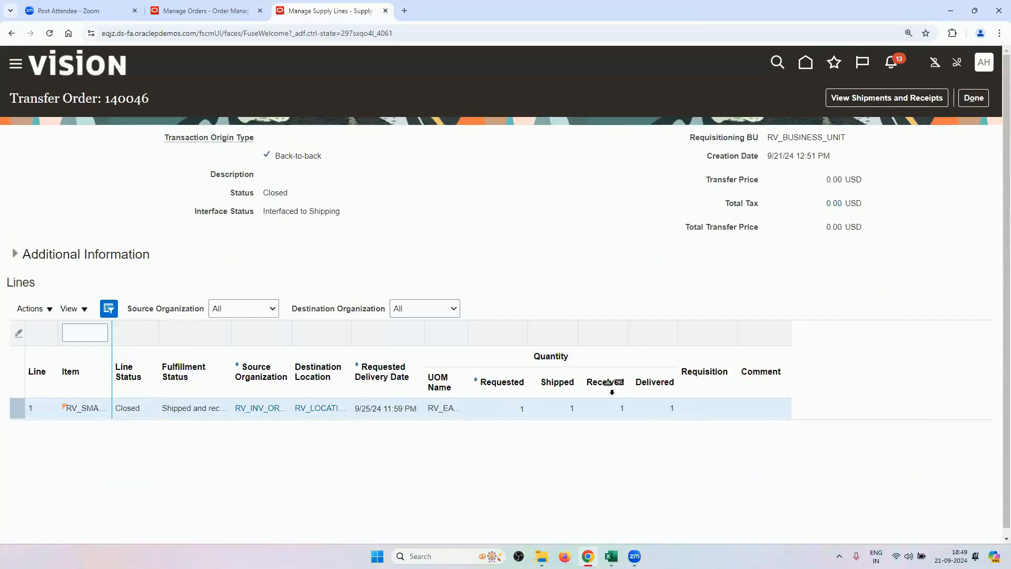
left_click(885, 99)
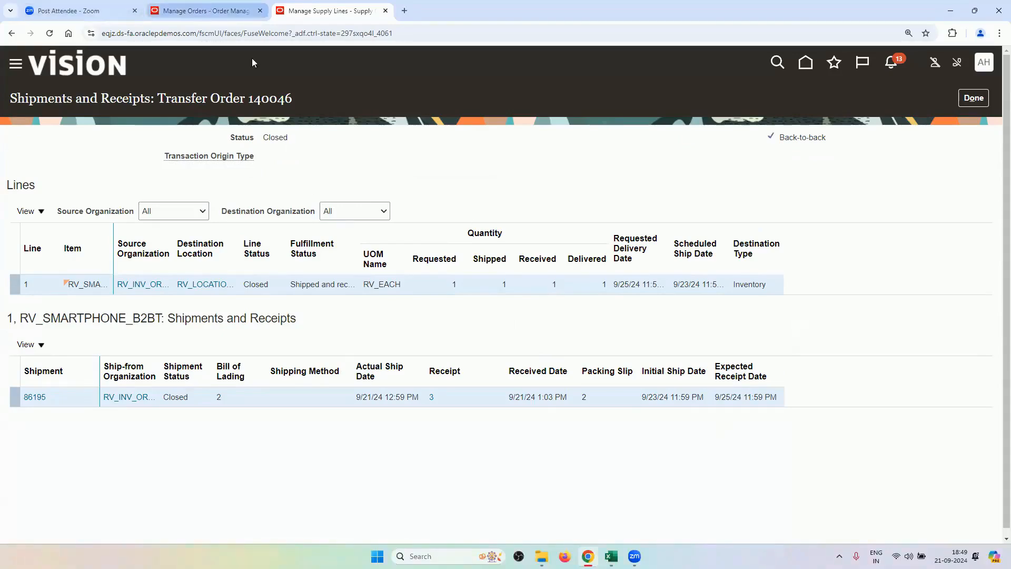
key("ctrl+shift+Tab")
scroll(442, 406, "up", 5)
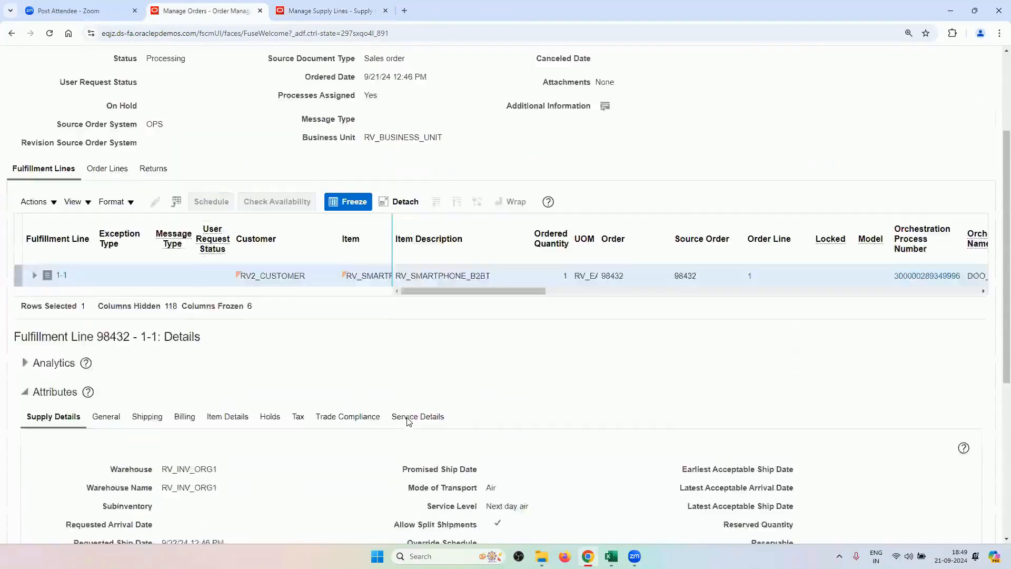
Check fulfillment line 1-1's orchestration process name and Closed status, then bring up Excel.
scroll(406, 421, "up", 1)
scroll(406, 421, "down", 3)
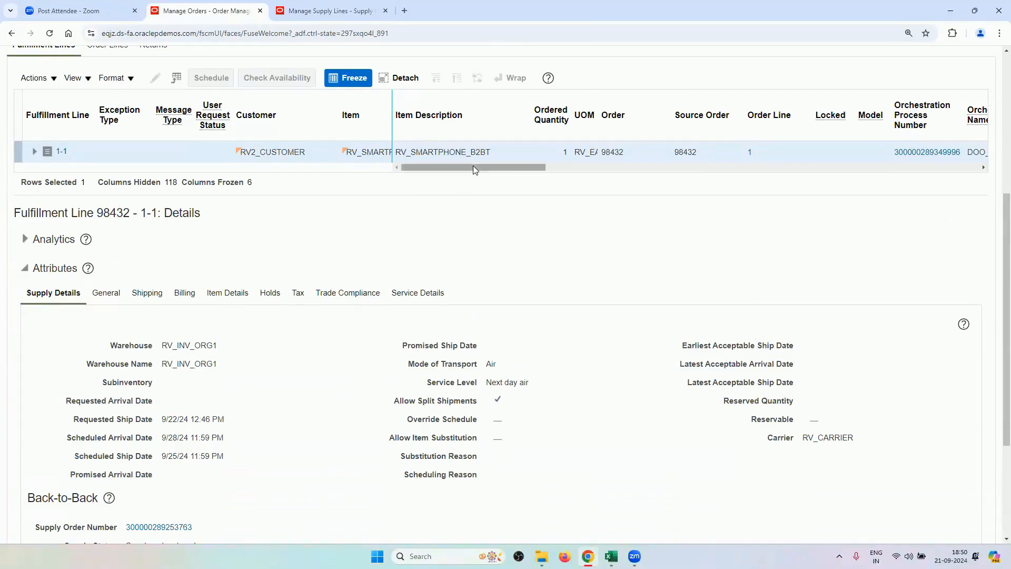
left_click_drag(474, 166, 608, 208)
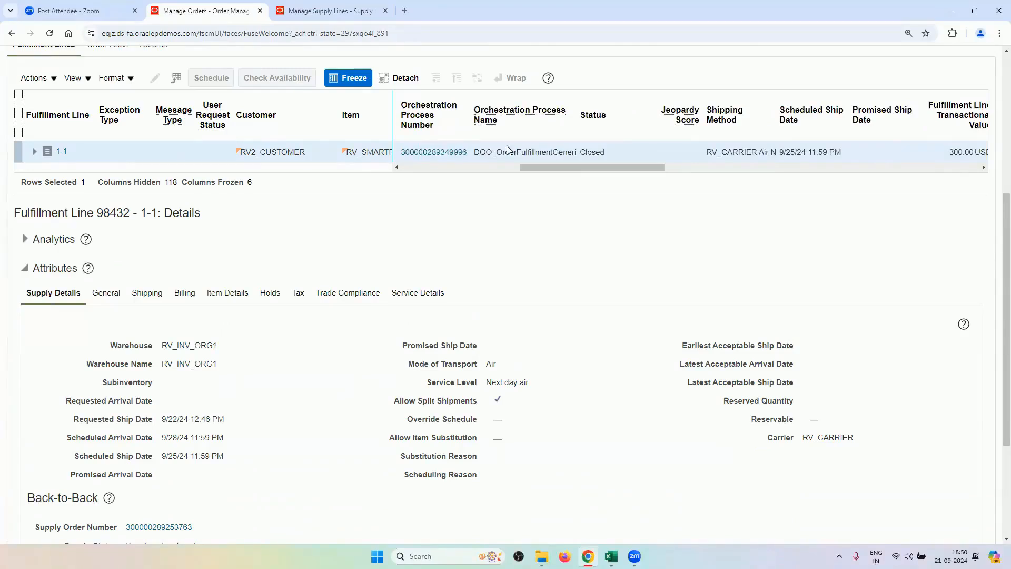
left_click_drag(493, 151, 474, 152)
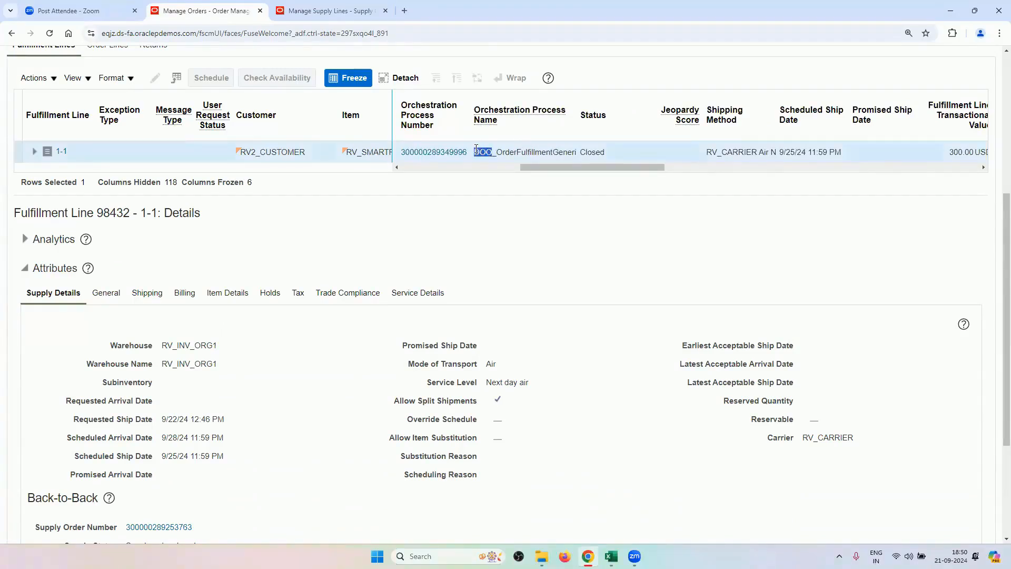
left_click(532, 194)
scroll(557, 402, "down", 3)
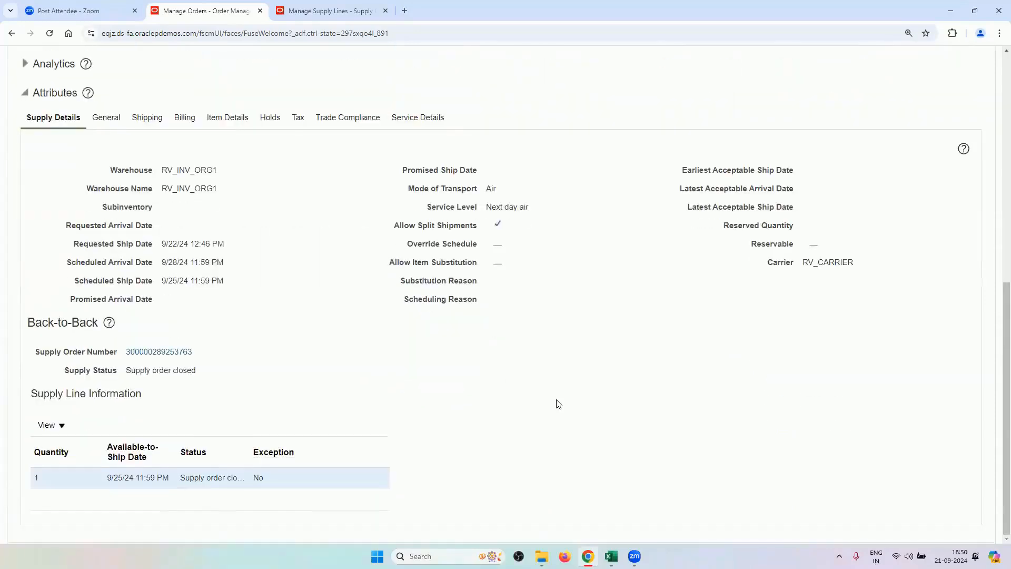
scroll(550, 421, "up", 8)
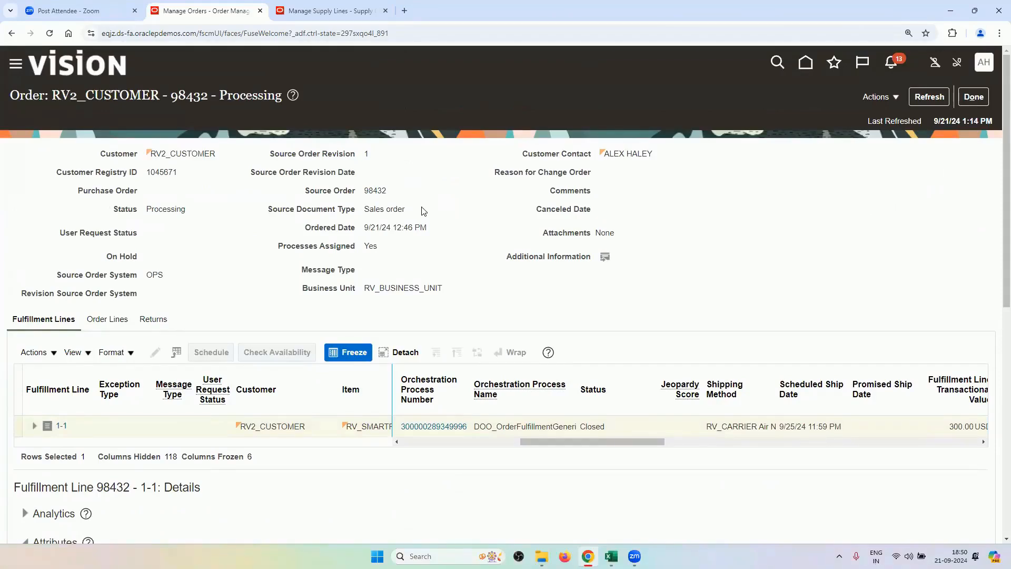
scroll(544, 365, "down", 5)
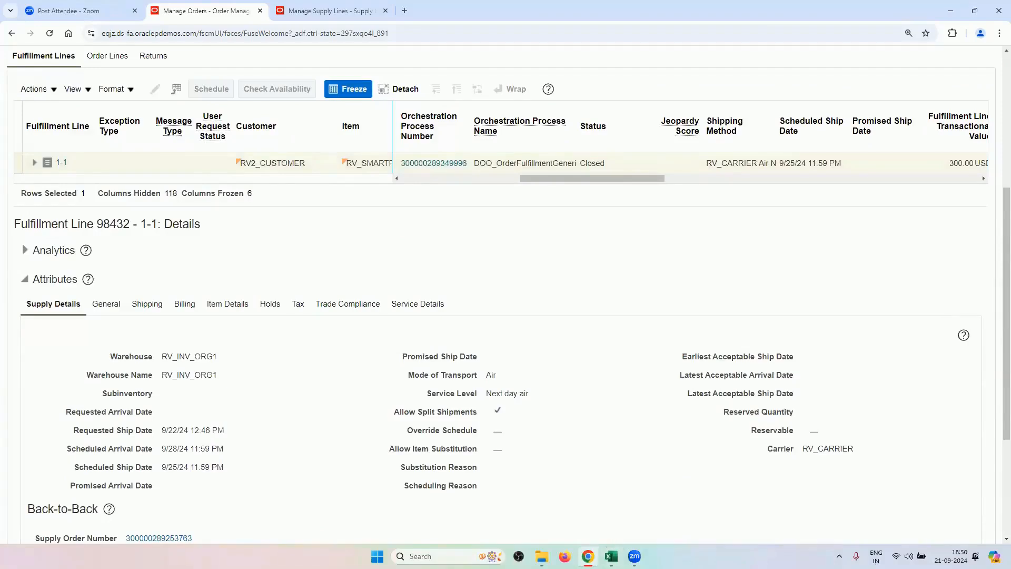
mouse_move(611, 555)
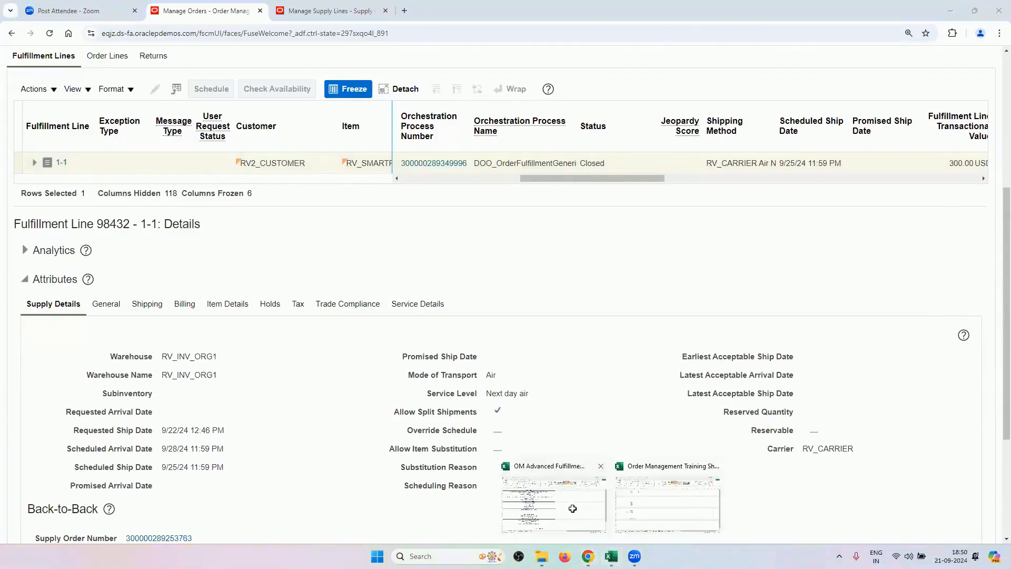
left_click(571, 507)
Show the training workbook's Orchestration Cycle sheet and select the Back-to-Back flow cell.
mouse_move(610, 556)
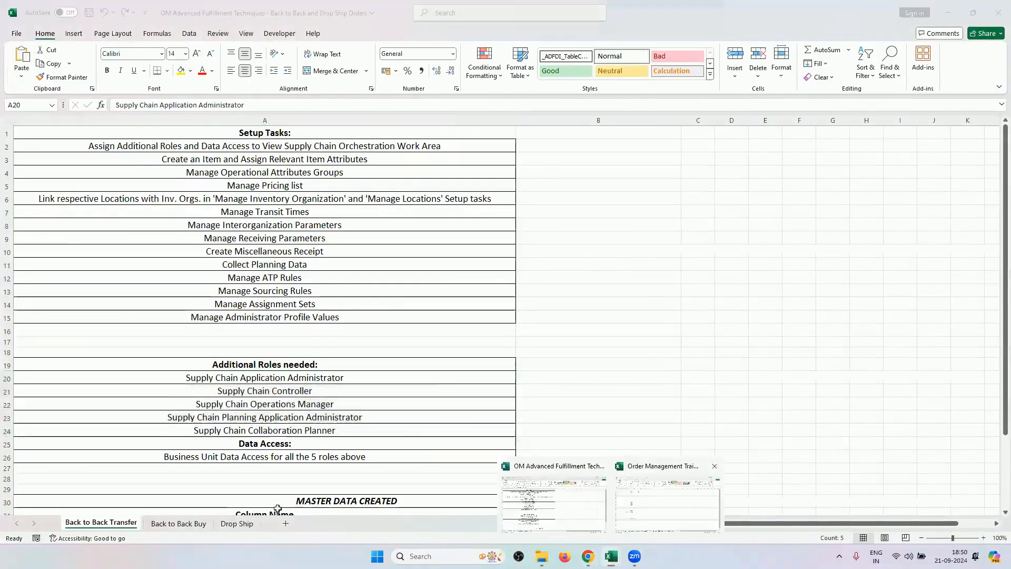
left_click(679, 489)
left_click(17, 522)
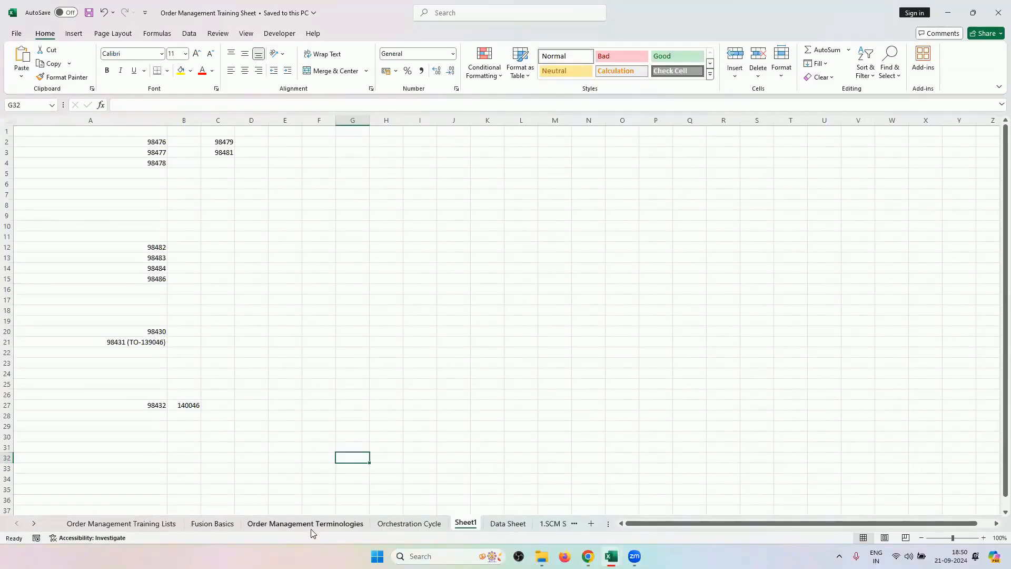
left_click(337, 523)
left_click(379, 522)
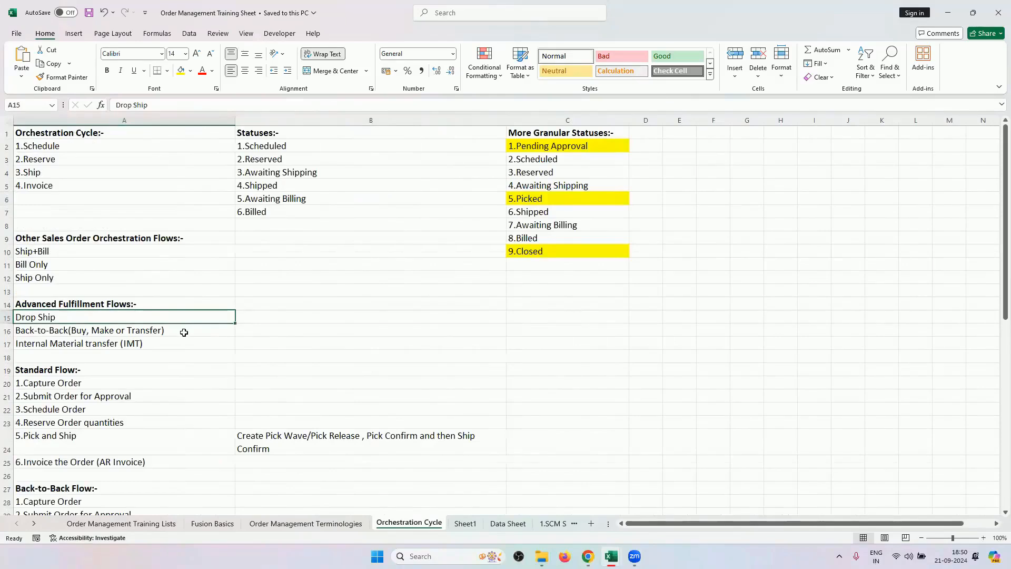
left_click(184, 333)
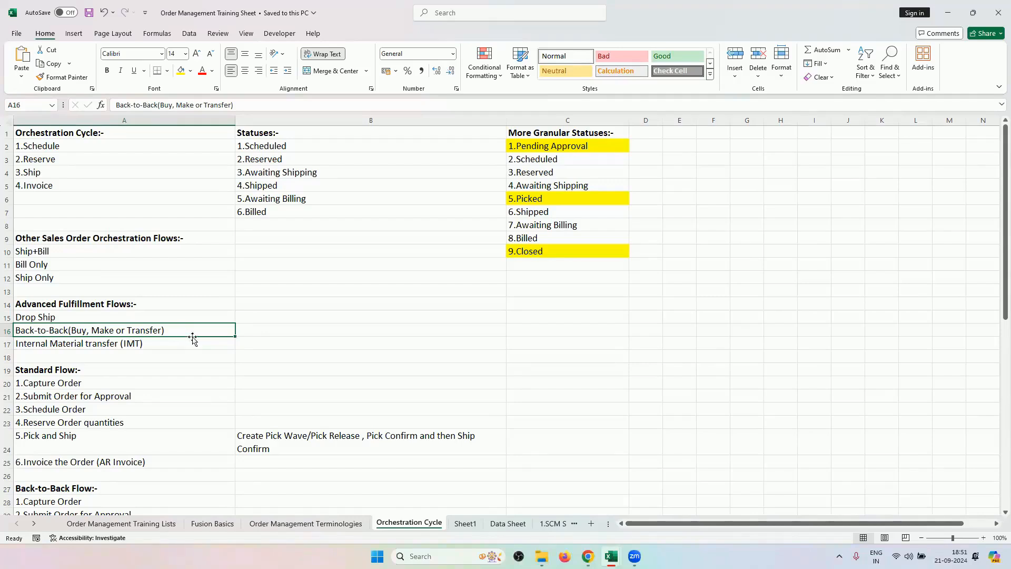
Enter 'Warehouse1' in cell B16 beside Back-to-Back (Buy, Make or Transfer).
left_click(261, 326)
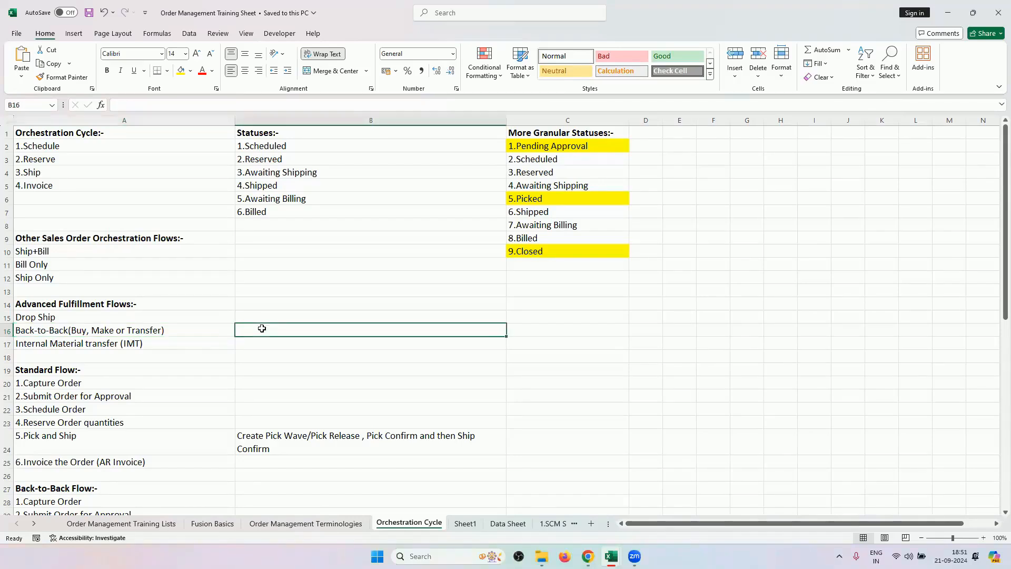
type("Warehouse1")
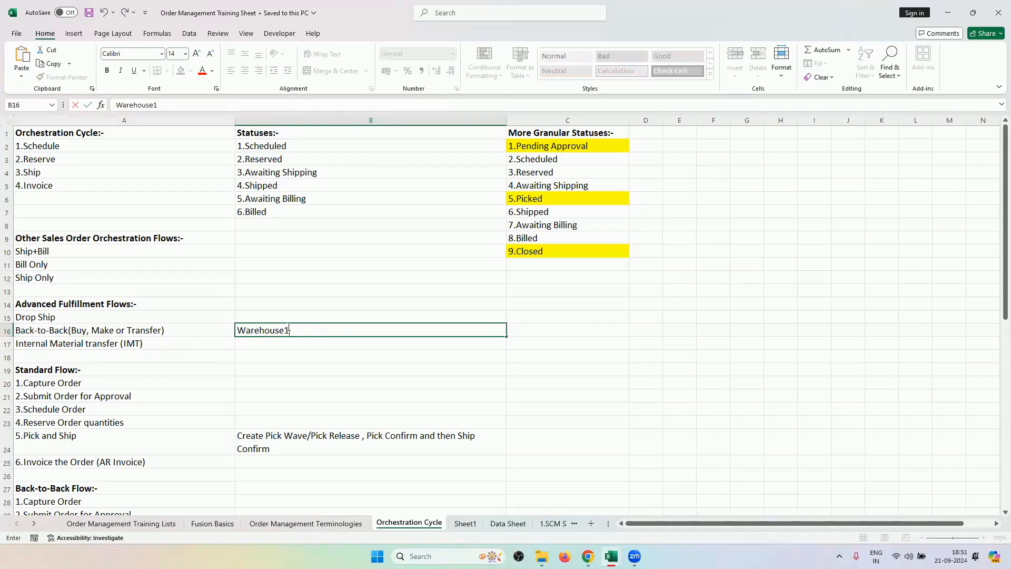
key("Return")
double_click(313, 329)
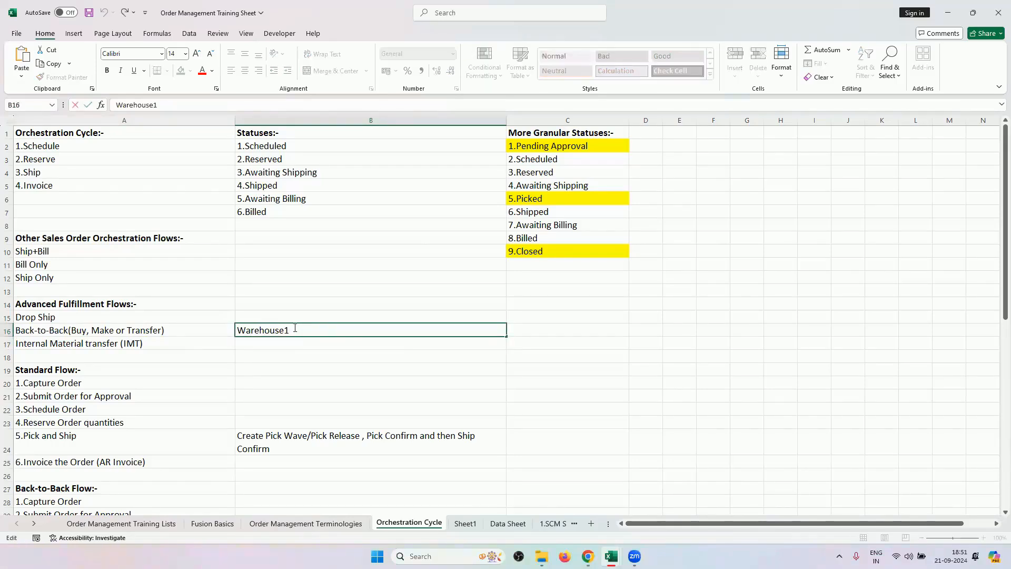
left_click_drag(295, 327, 220, 315)
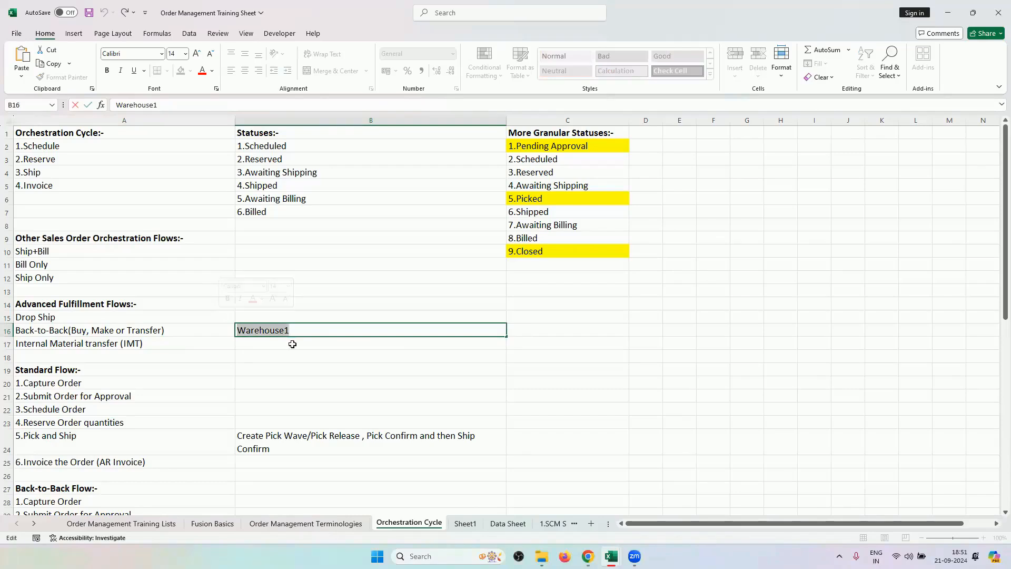
left_click(305, 335)
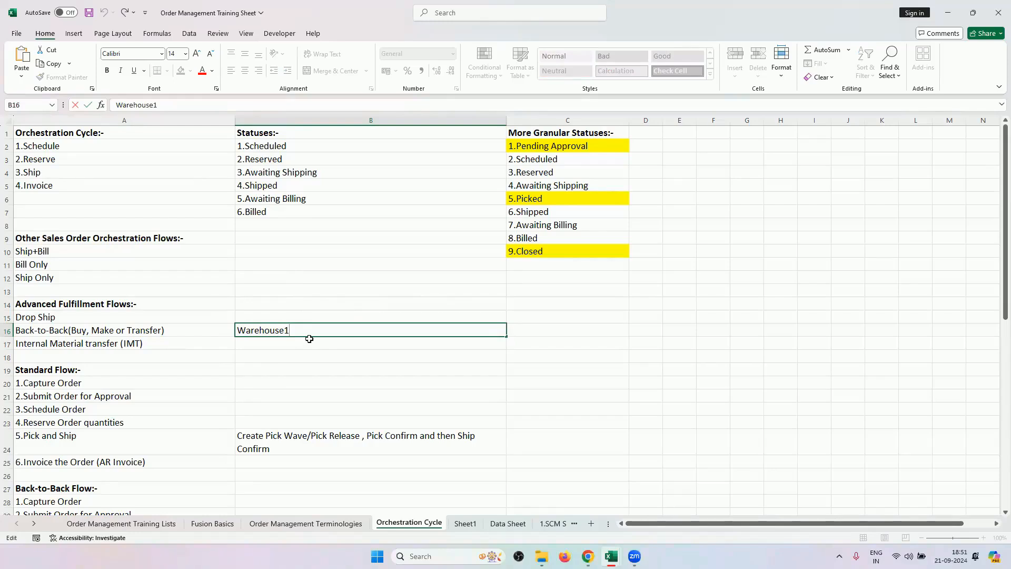
left_click(562, 337)
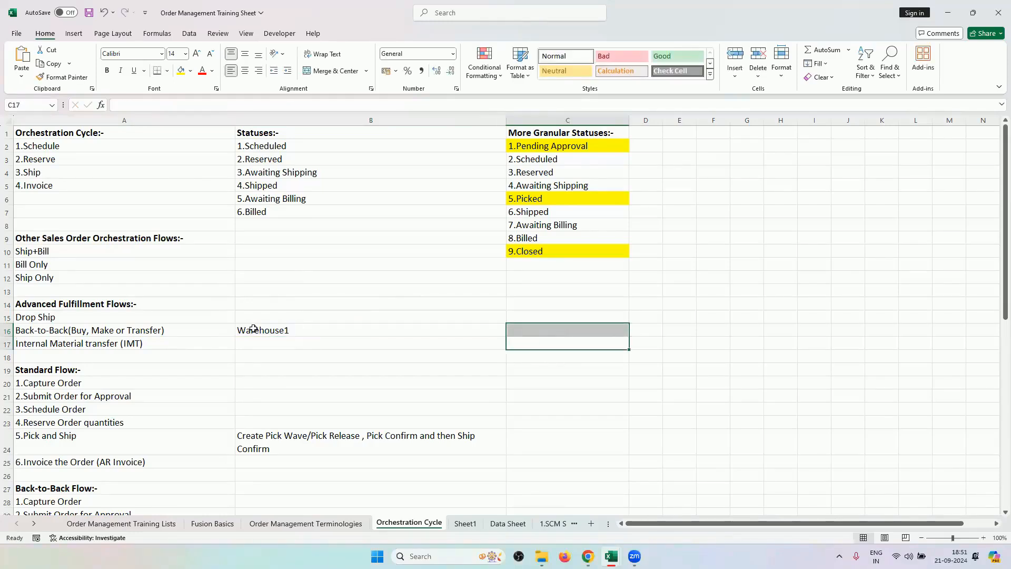
Select the Warehouse1 text in B16, leaving it unchanged, and move between A15 and A16.
left_click(260, 332)
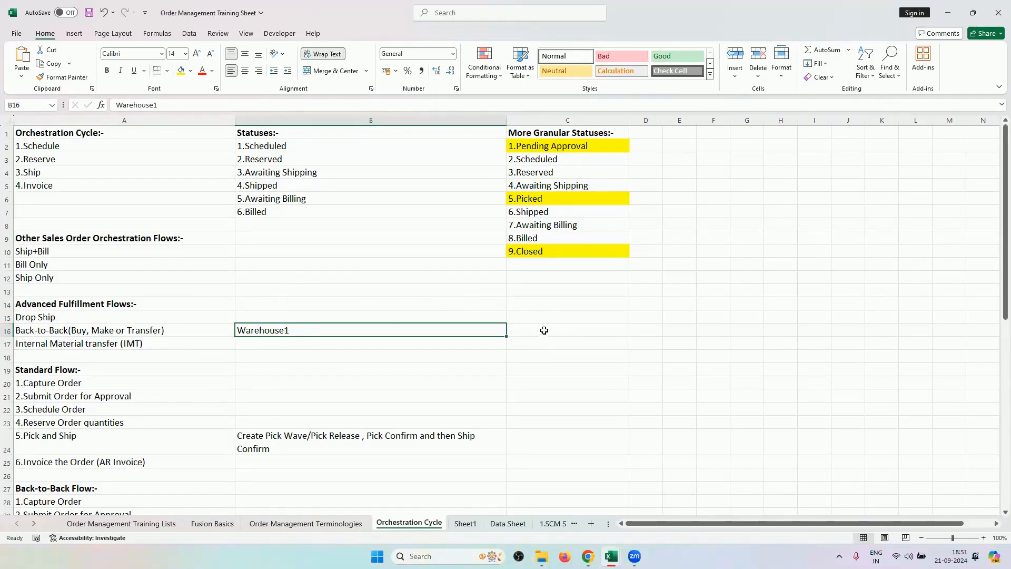
double_click(290, 330)
left_click_drag(290, 330, 227, 317)
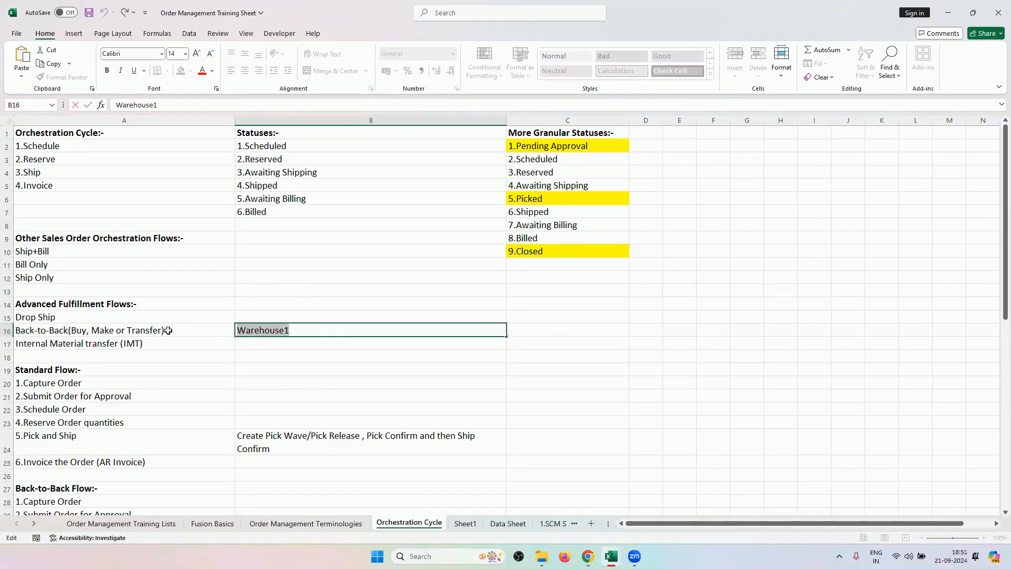
left_click(143, 317)
left_click(268, 332)
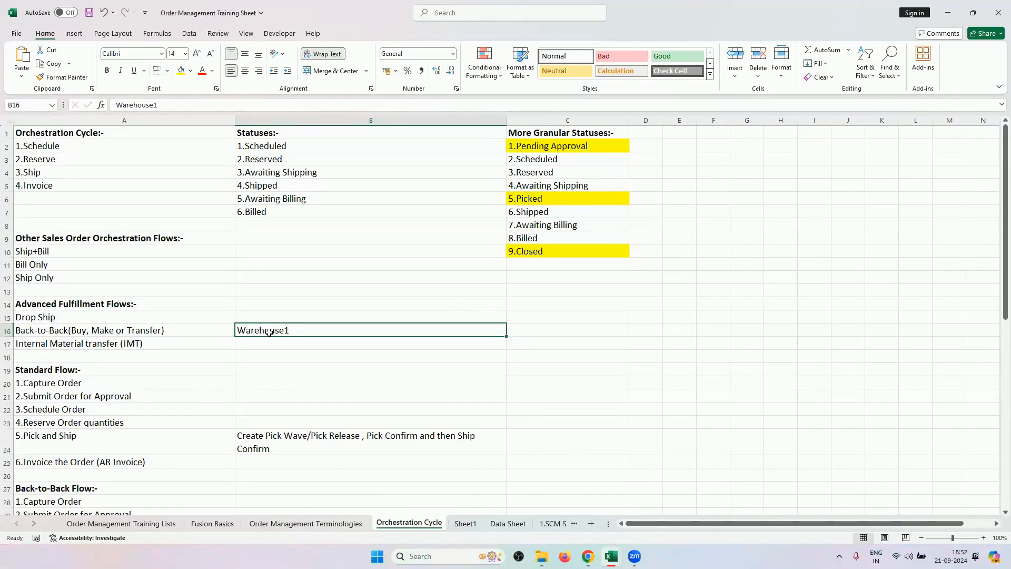
left_click(97, 315)
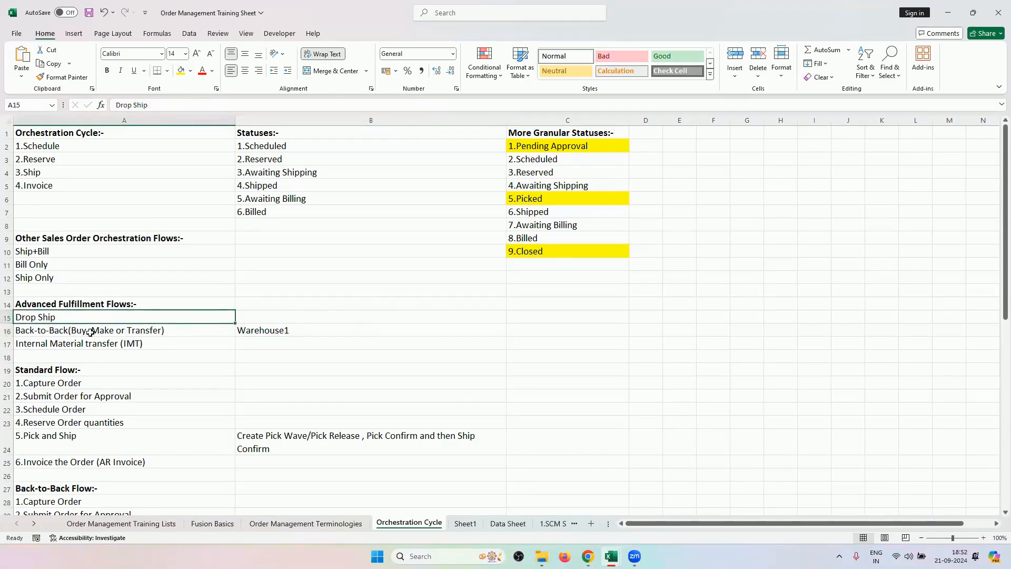
left_click(90, 332)
Delete 'Warehouse1' from B16, leaving the cell empty.
left_click(293, 337)
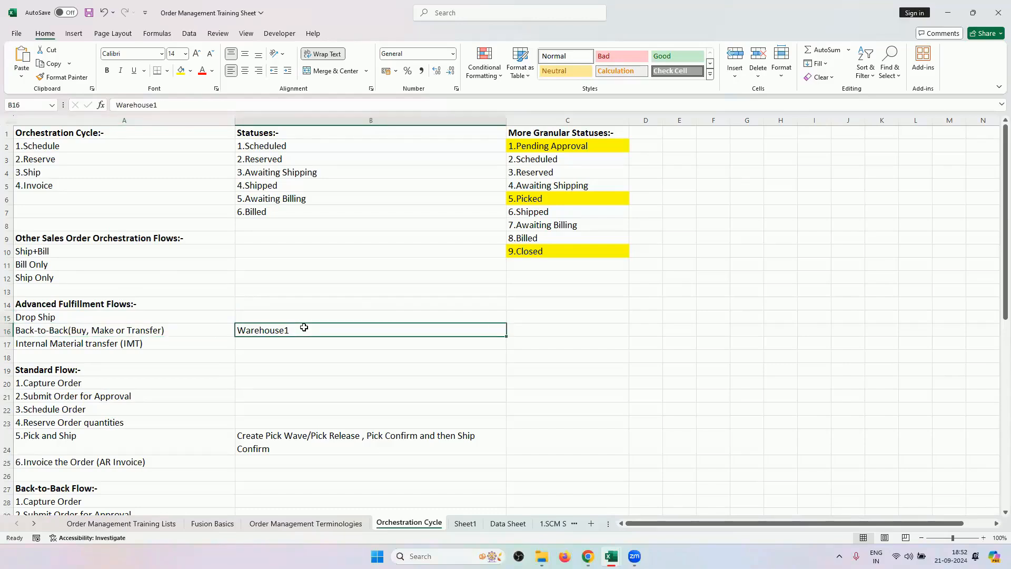
double_click(289, 331)
left_click_drag(290, 331, 217, 330)
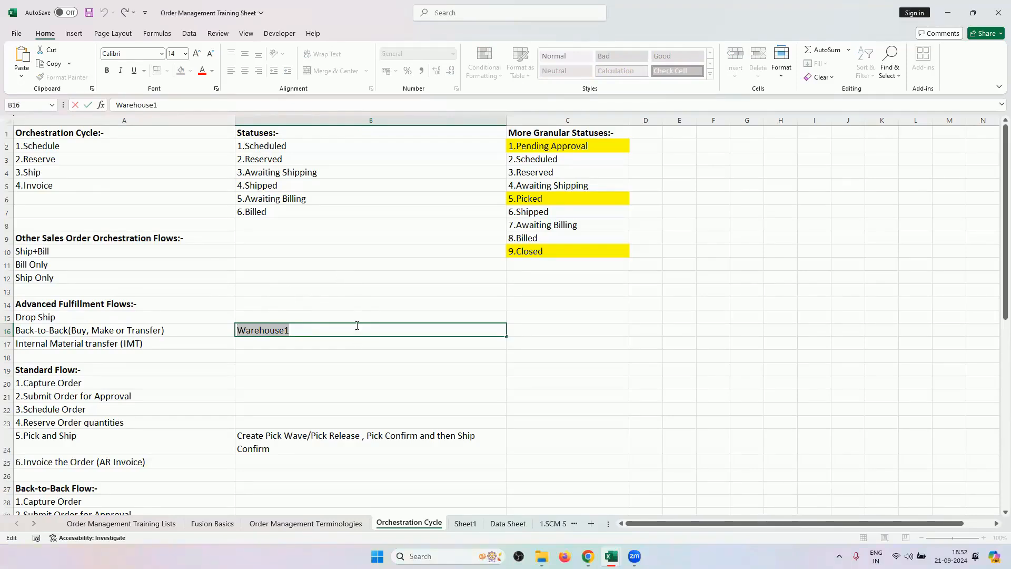
key("BackSpace")
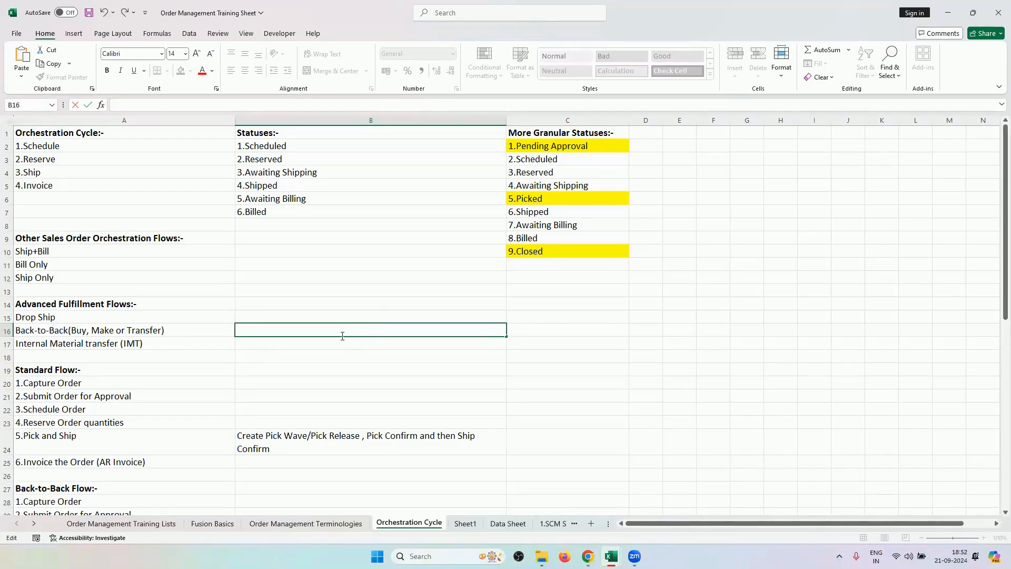
left_click(79, 319)
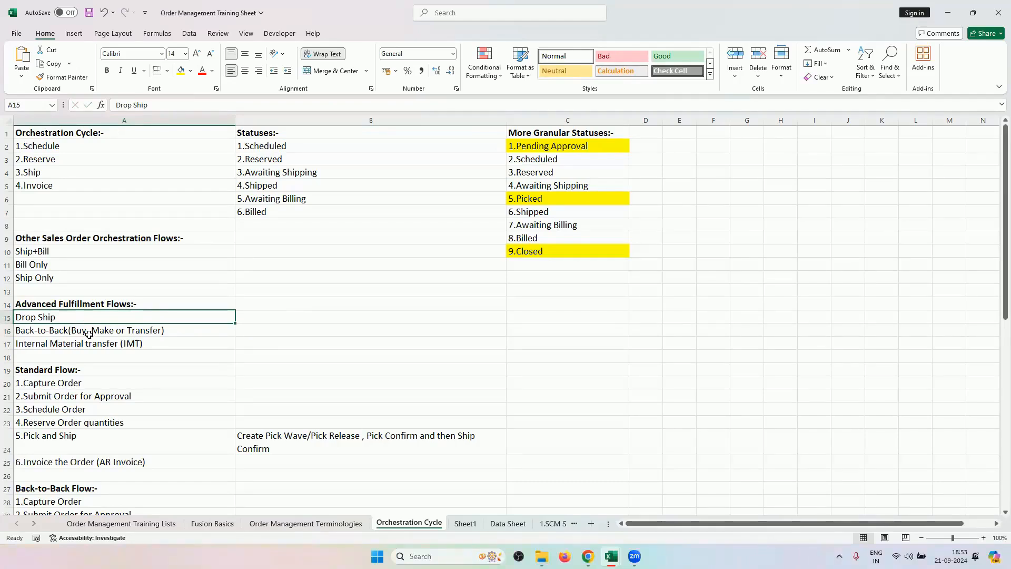
left_click(90, 334)
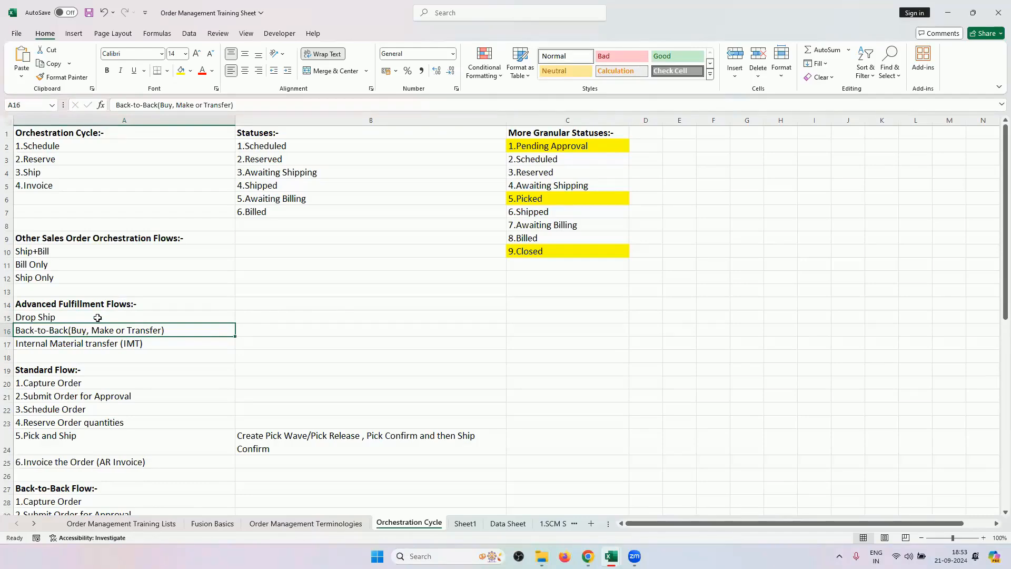
left_click(100, 319)
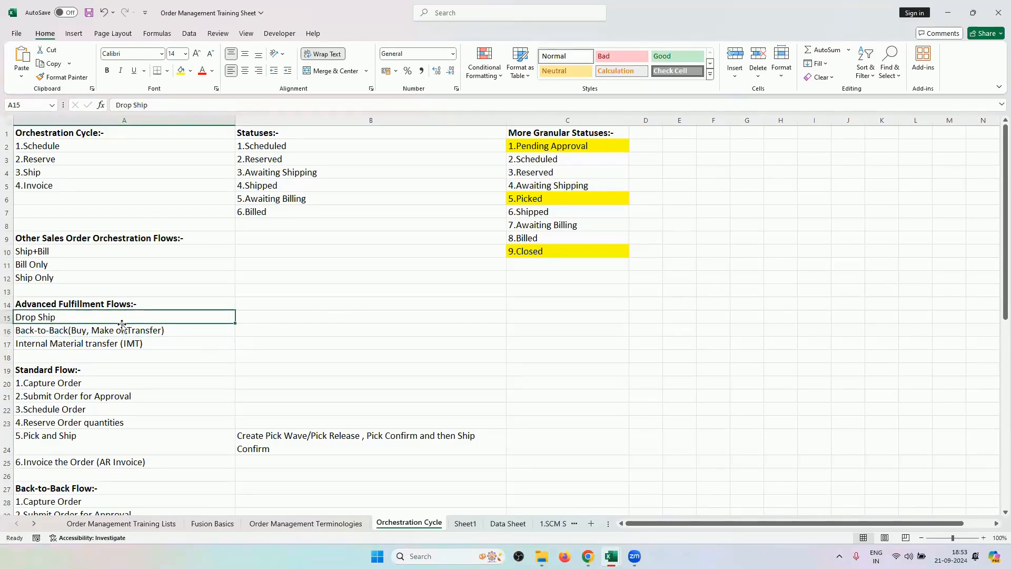
In the OM Advanced Fulfillment workbook, select the setup tasks from A2 to A15.
mouse_move(610, 556)
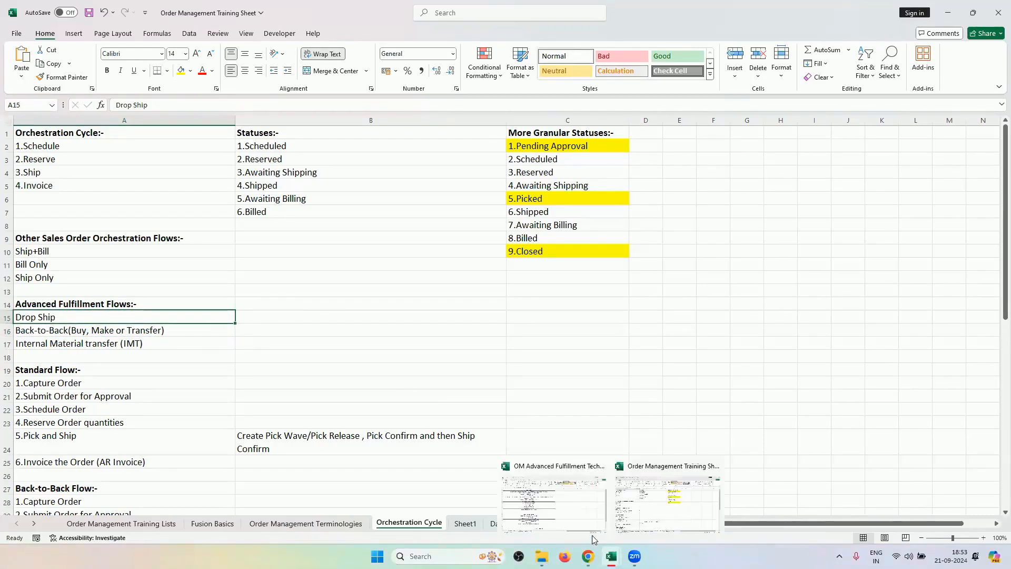
left_click(579, 520)
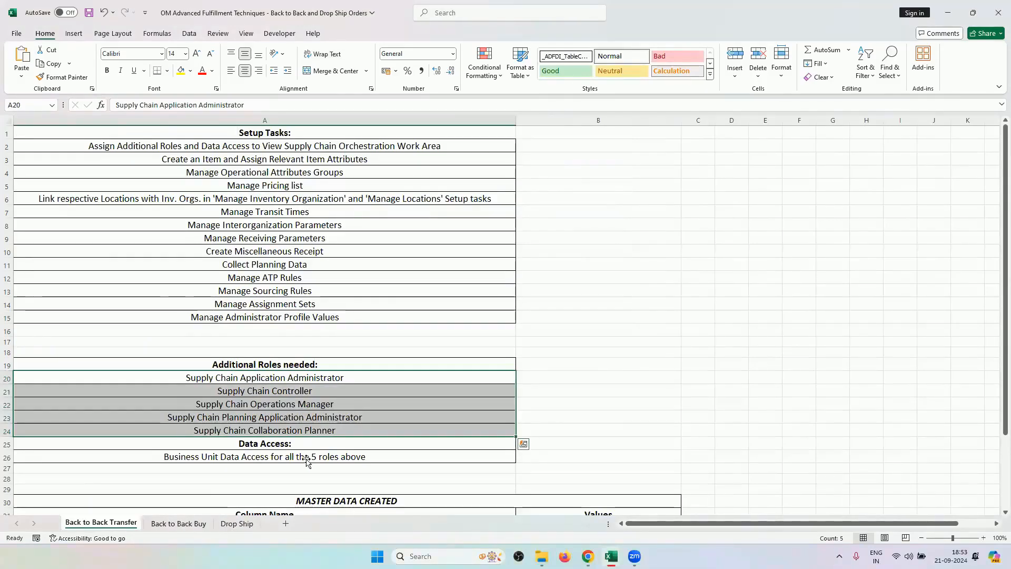
left_click(296, 351)
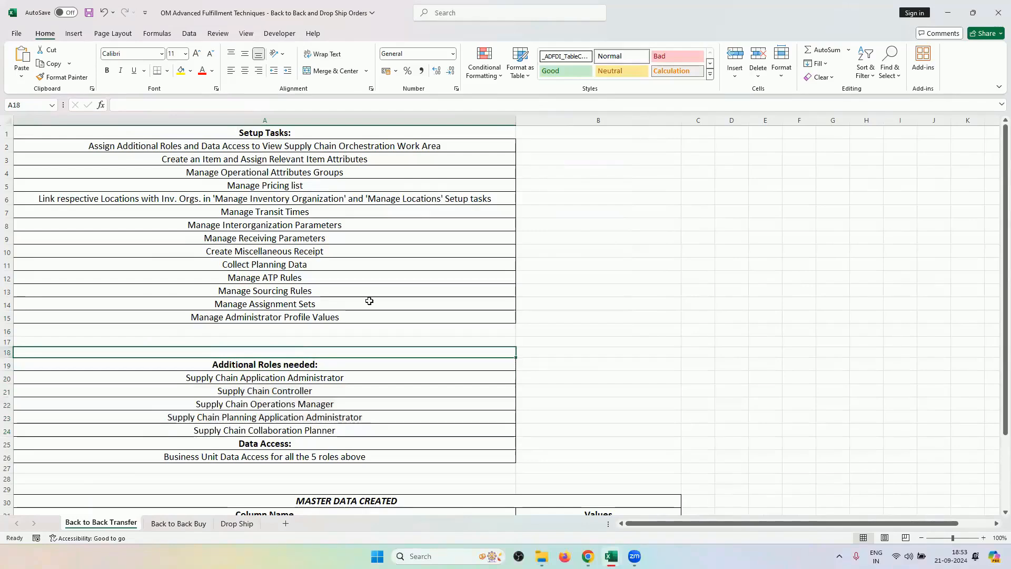
left_click(351, 147)
left_click_drag(350, 147, 329, 322)
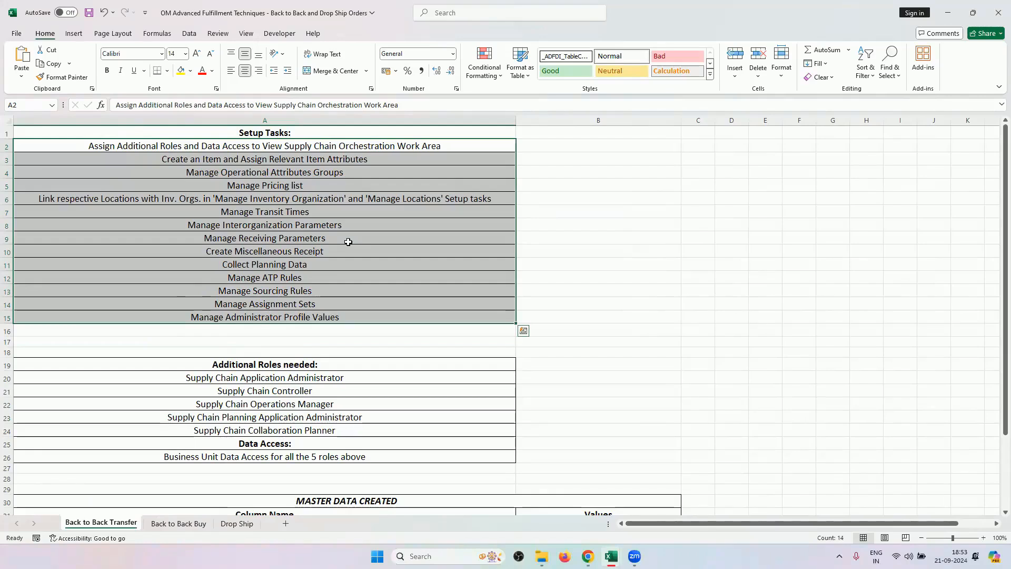
Copy the Manage Sourcing Rules task name from the setup task list.
left_click(315, 291)
left_click(309, 274)
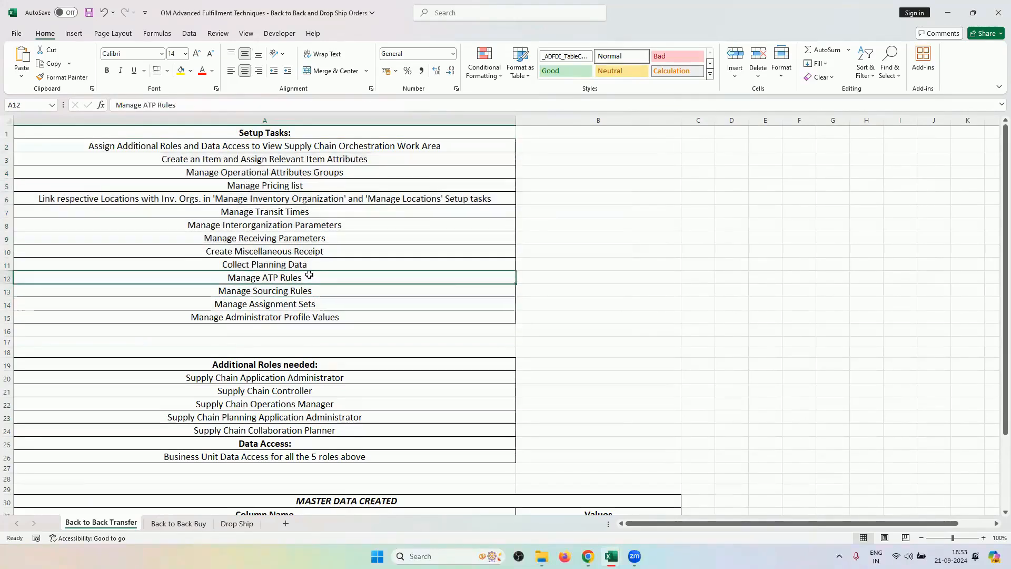
left_click(316, 290)
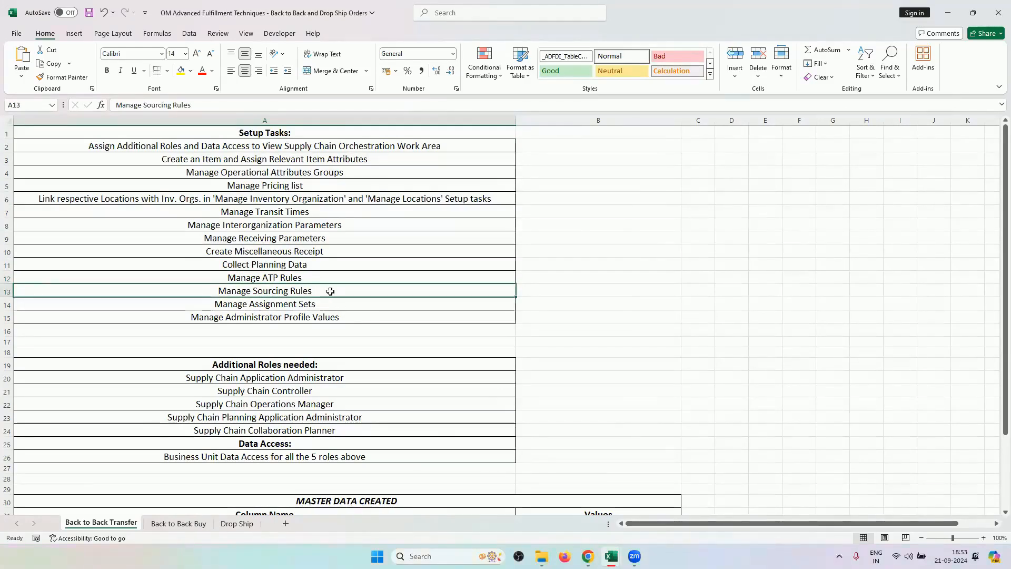
left_click_drag(327, 276, 323, 290)
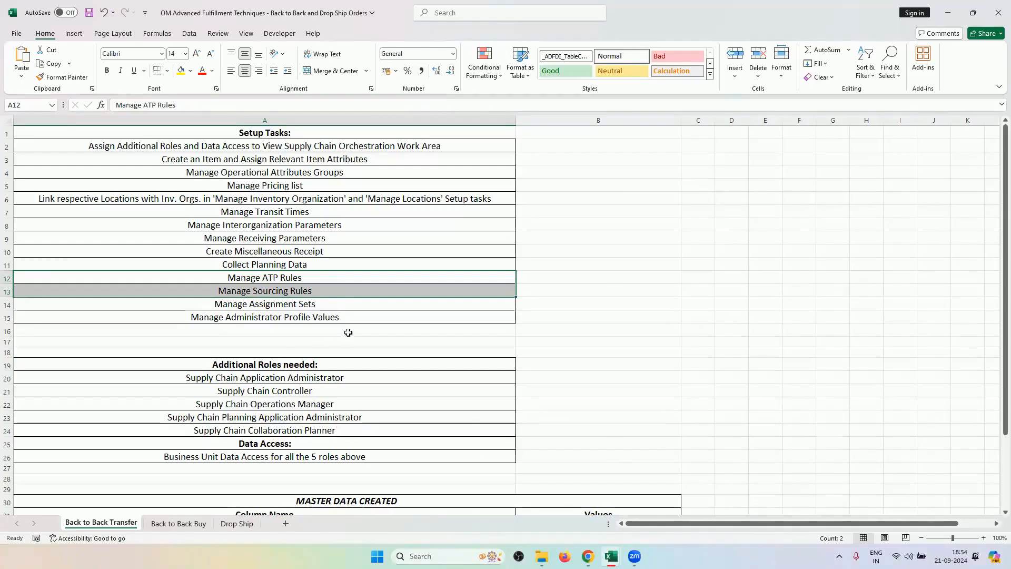
left_click(337, 290)
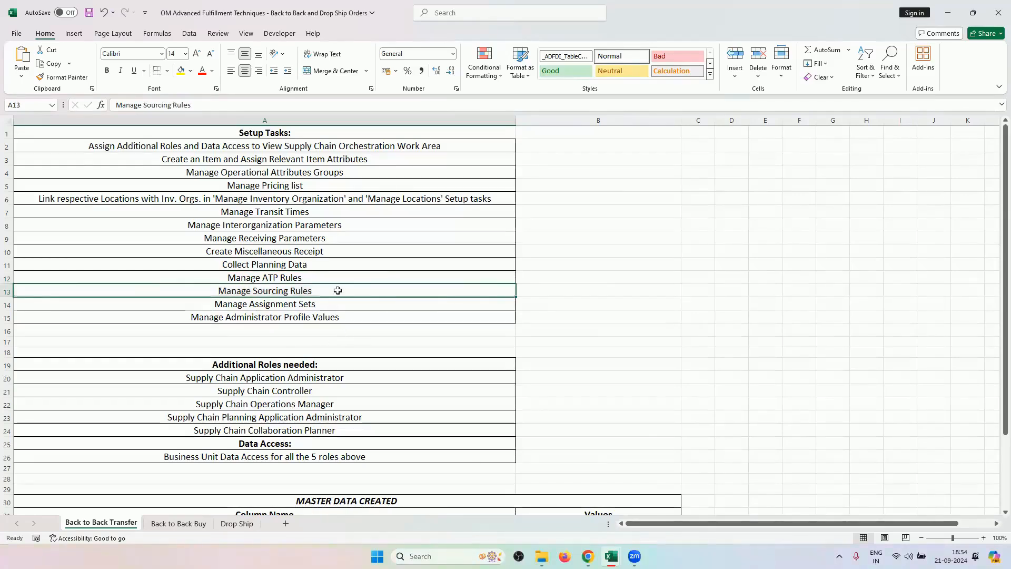
key("ctrl+c")
left_click(588, 556)
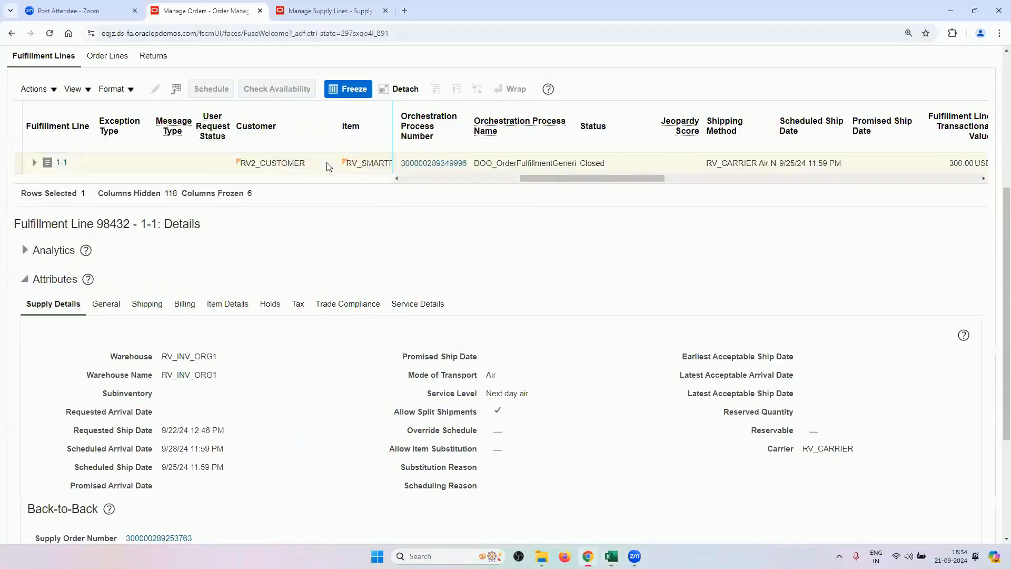
From Manage Supply Lines, return home via Setup and Maintenance and show the Order Management apps.
scroll(395, 261, "up", 5)
key("ctrl+Tab")
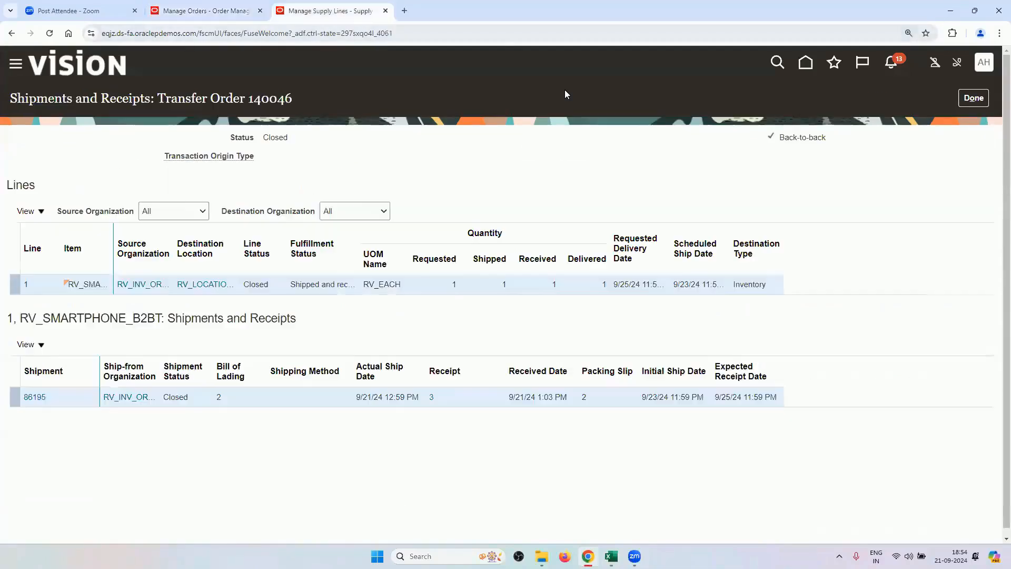
left_click(983, 62)
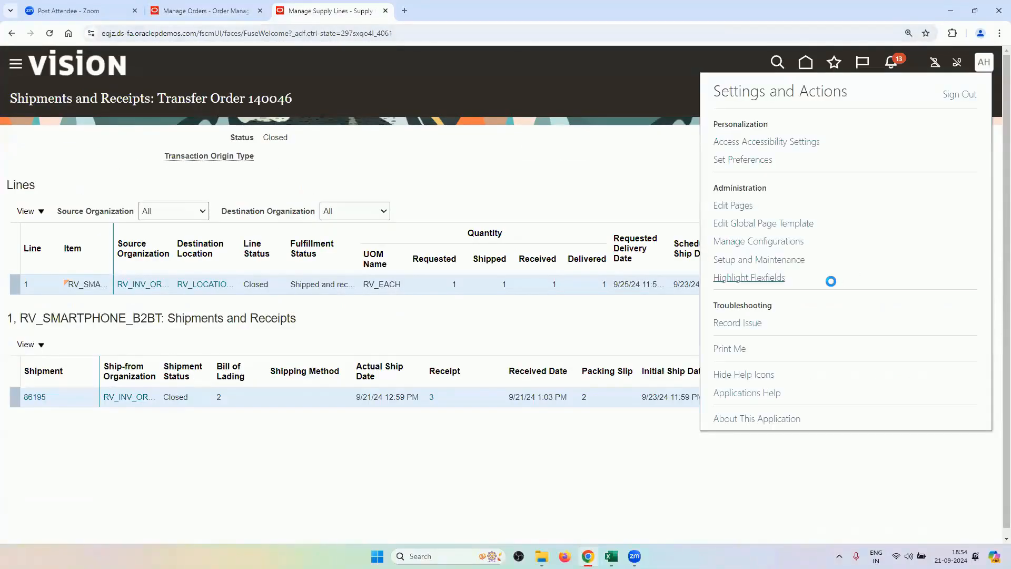
left_click(786, 260)
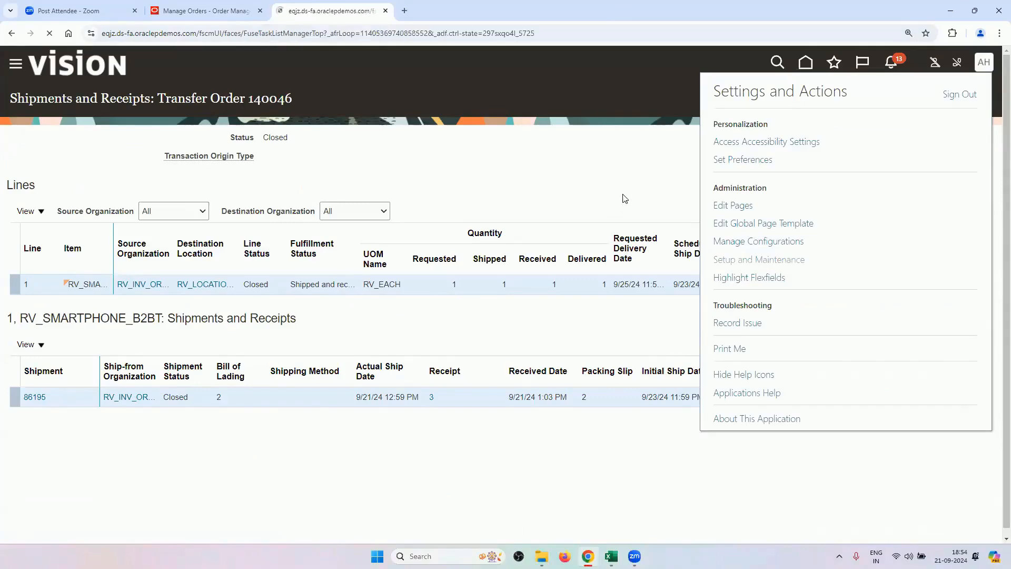
left_click(841, 67)
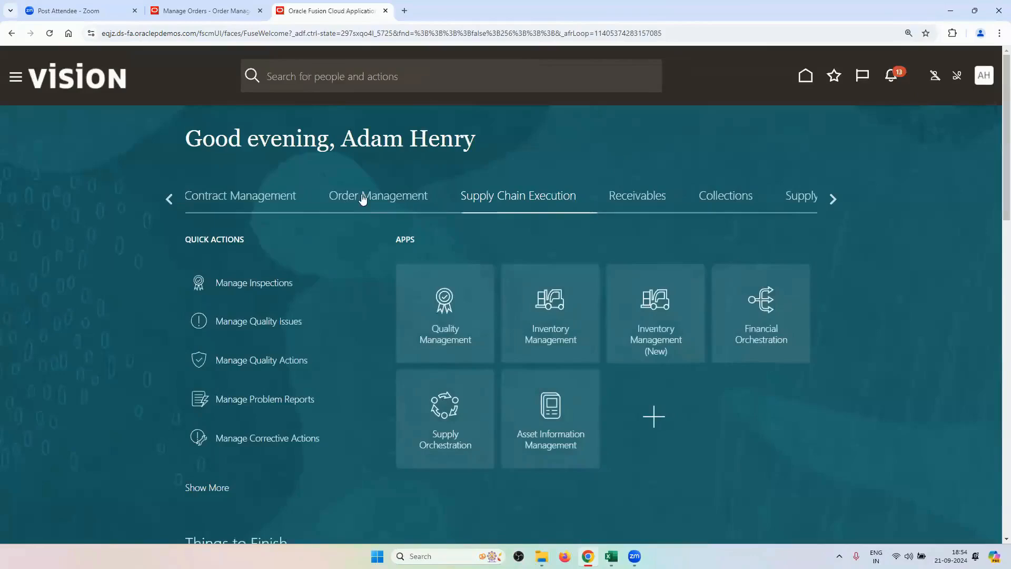
left_click(398, 199)
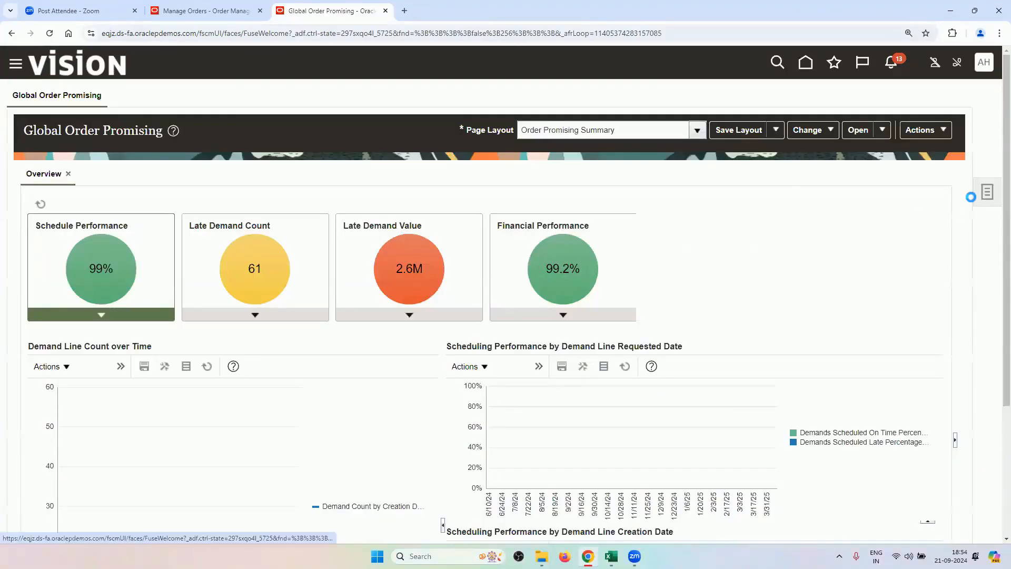
Search Manage Sourcing Rules for 'RV' and select RV_SOURCING_RULE_LOCAL_B2BT.
left_click(986, 193)
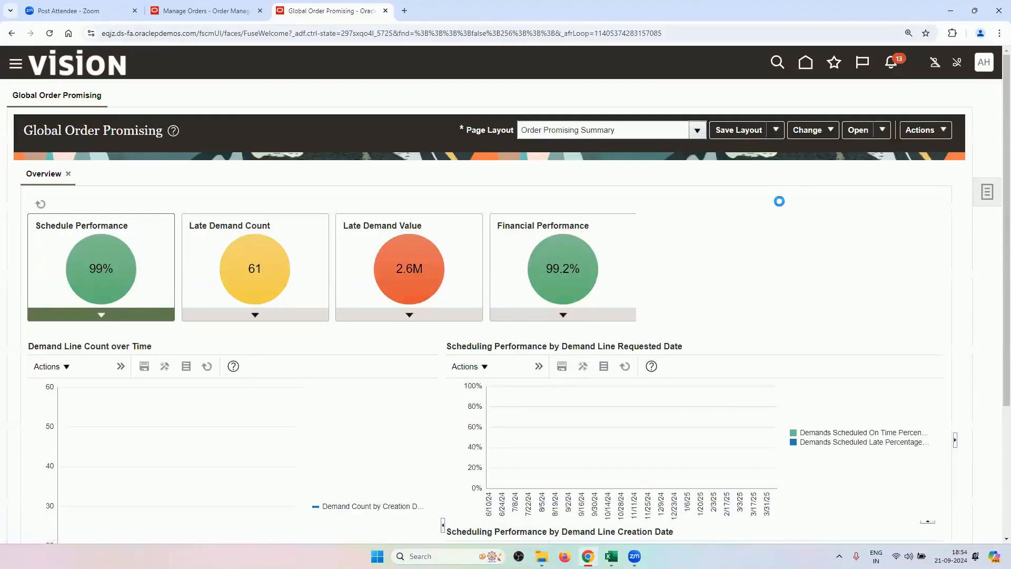
left_click(897, 140)
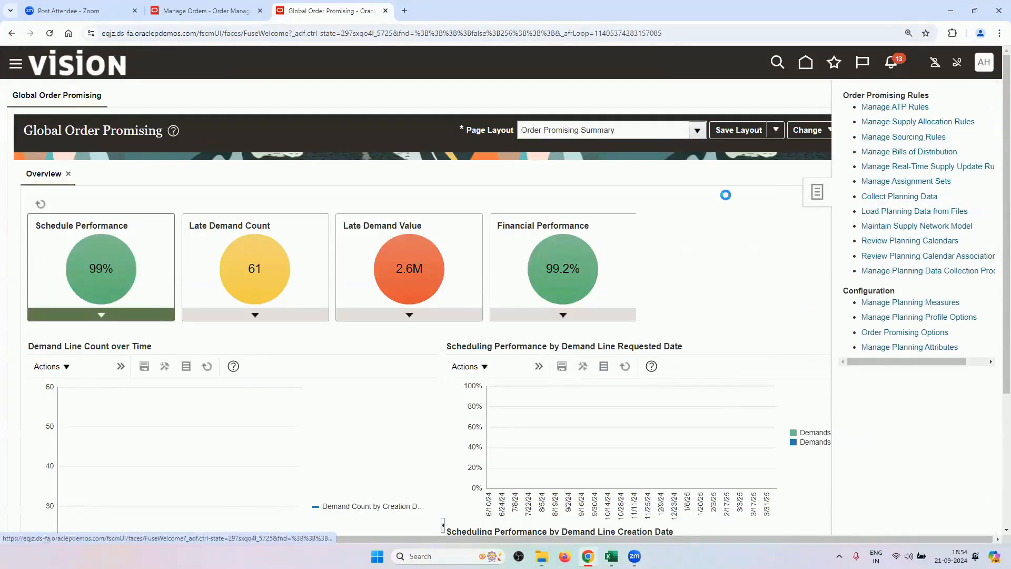
left_click(220, 203)
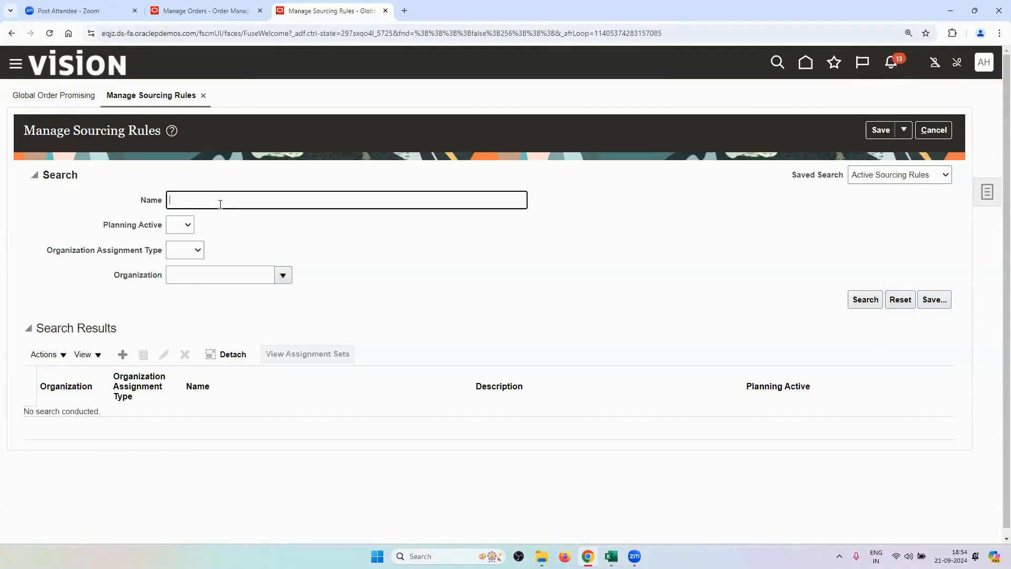
type("RV")
key("Return")
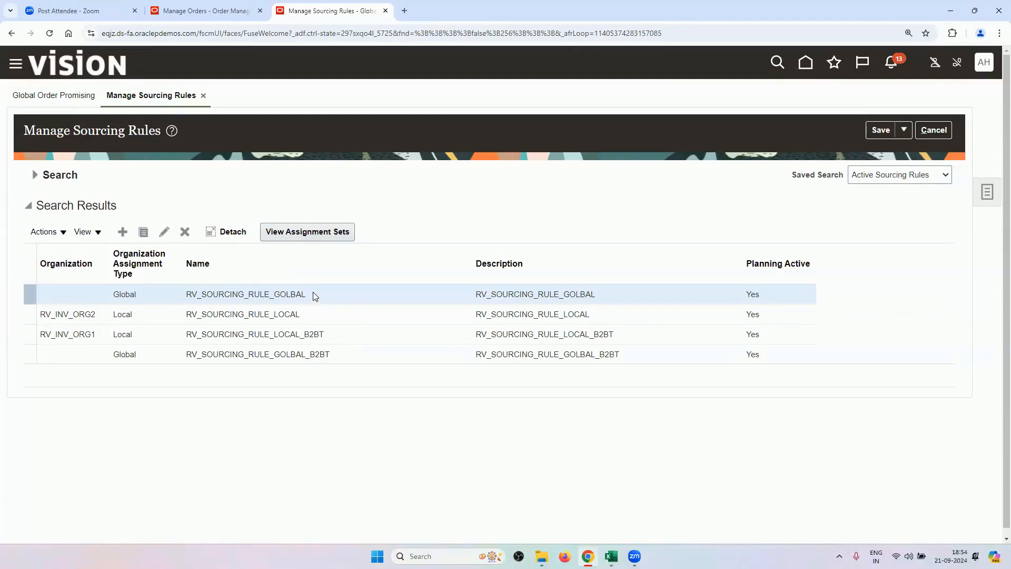
left_click(310, 332)
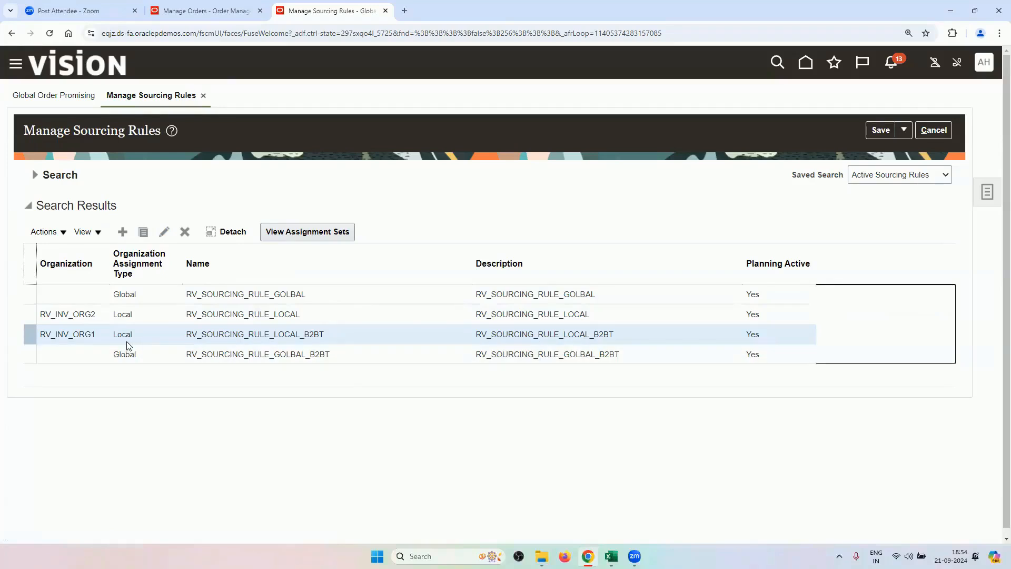
left_click(163, 232)
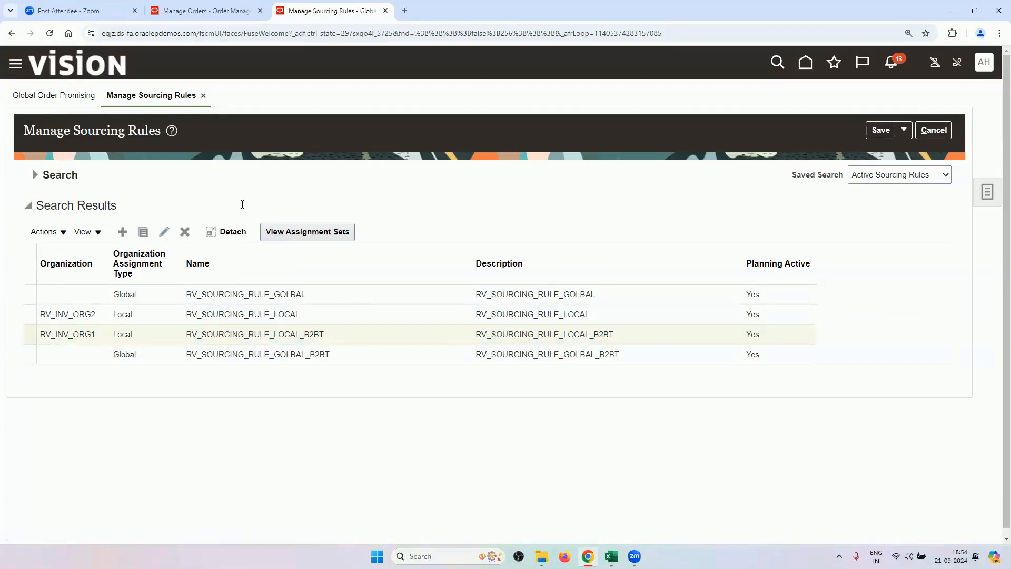
scroll(243, 207, "down", 2)
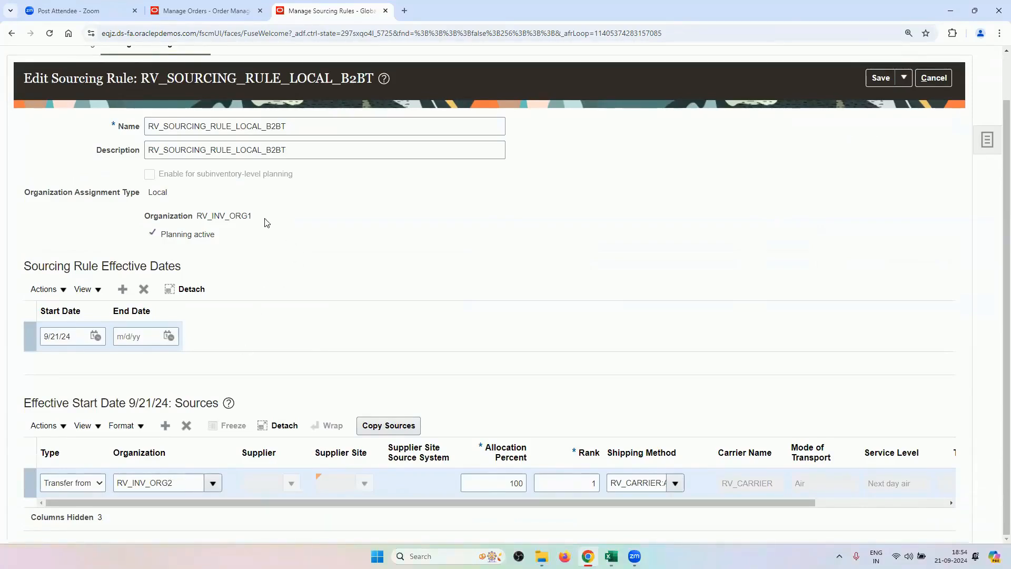
left_click_drag(266, 223, 199, 224)
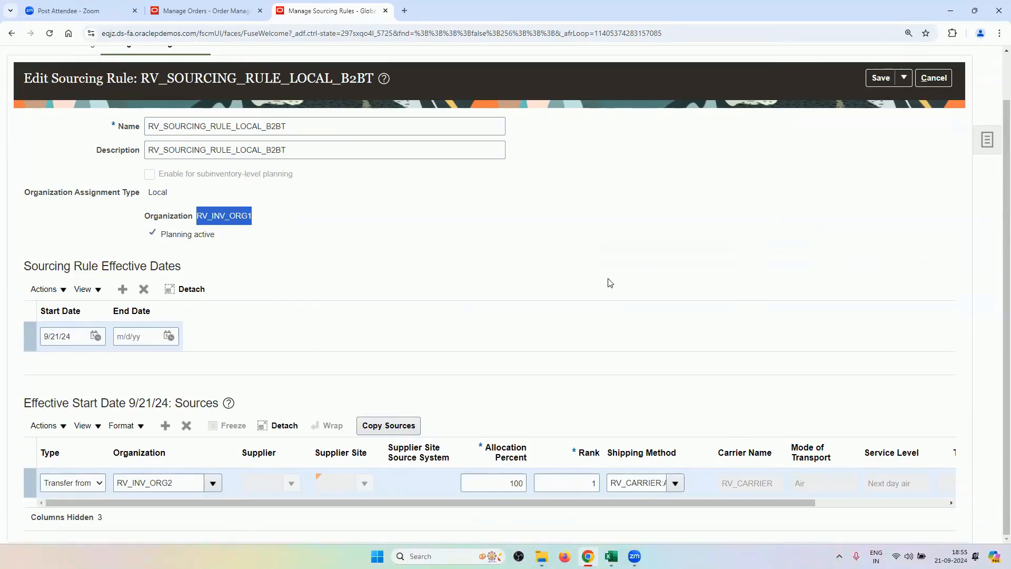
left_click(603, 293)
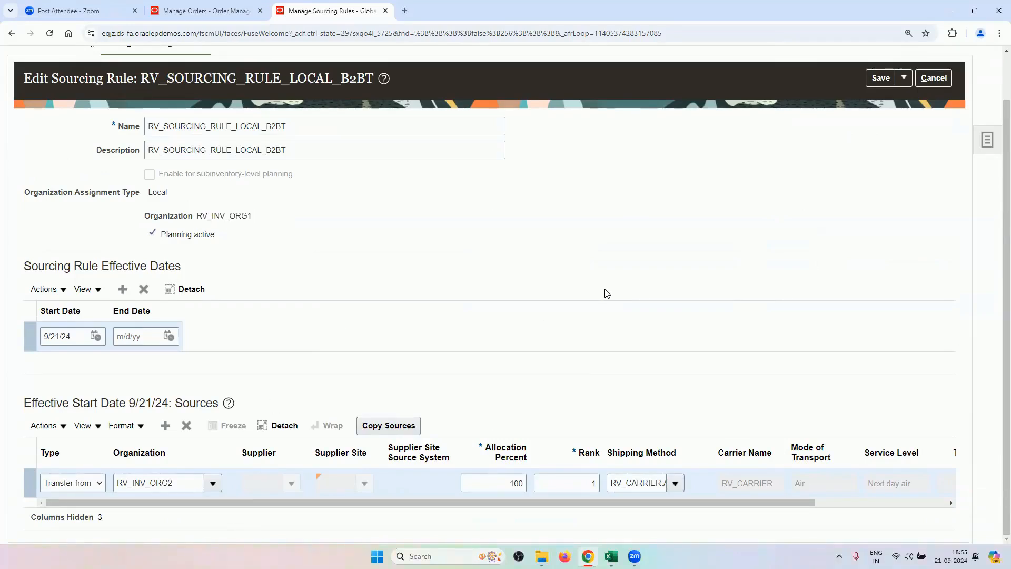
left_click(932, 78)
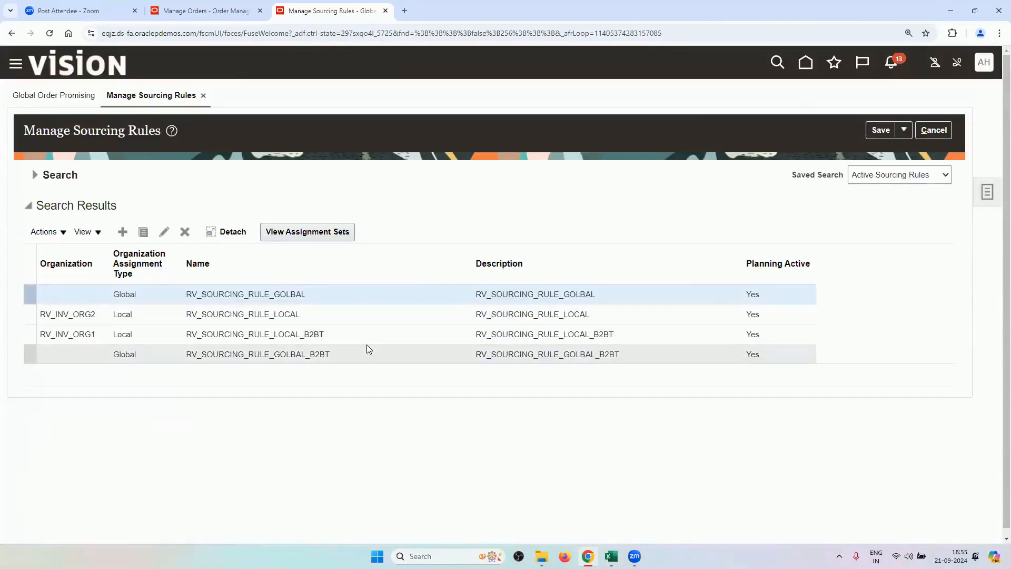
left_click(361, 354)
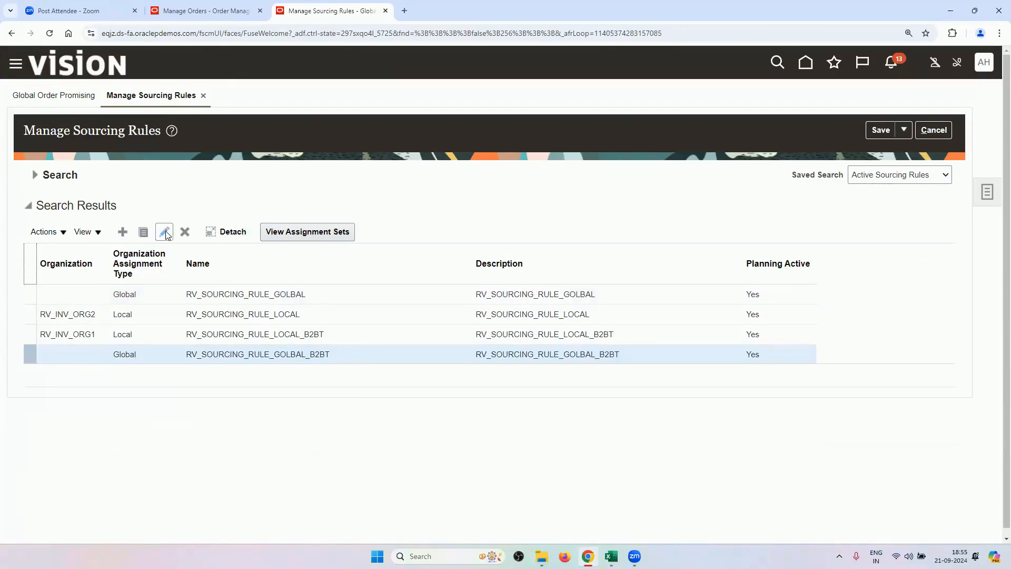
left_click(185, 232)
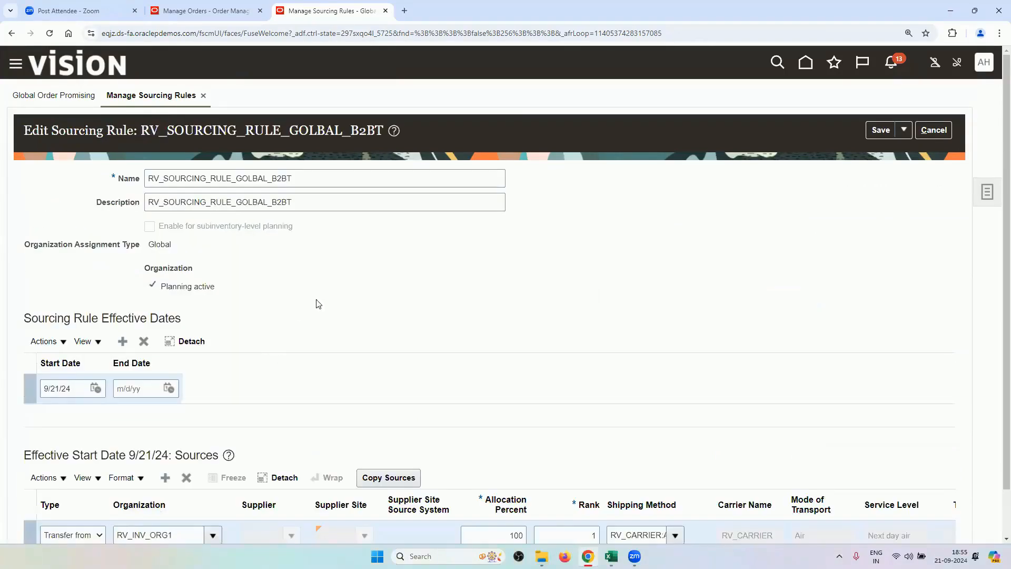
scroll(321, 365, "down", 2)
scroll(297, 359, "up", 2)
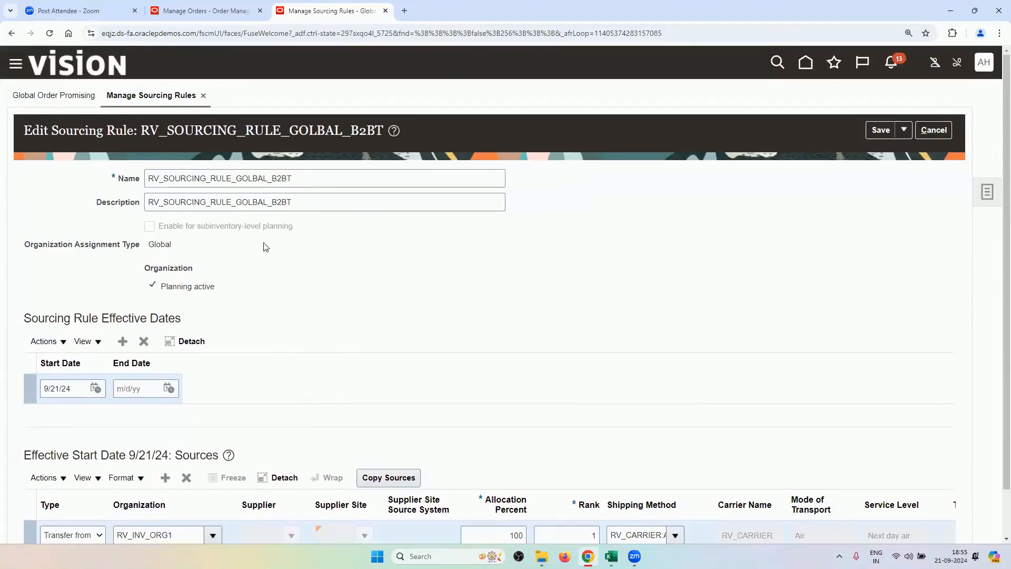
scroll(276, 332, "down", 1)
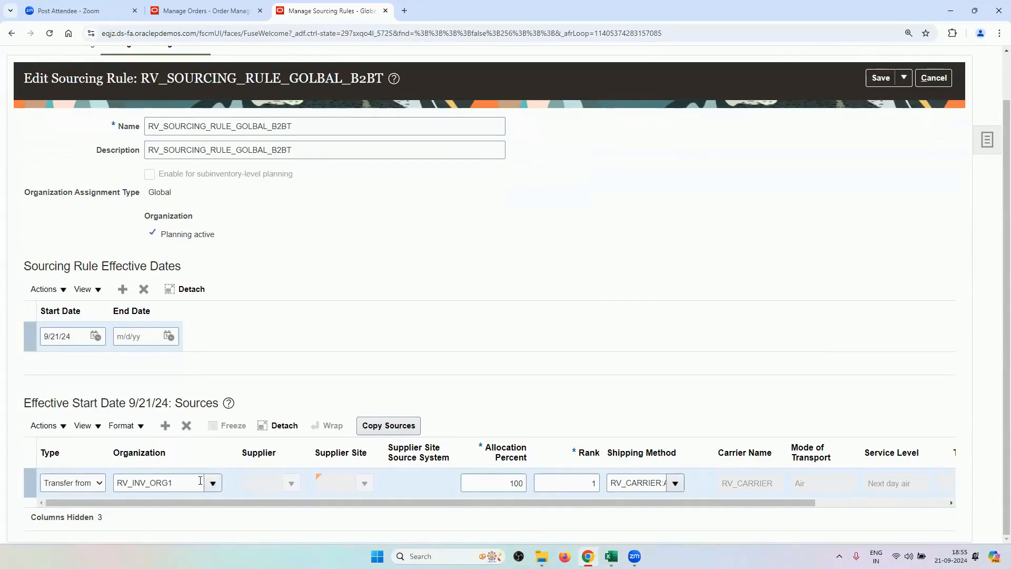
double_click(173, 483)
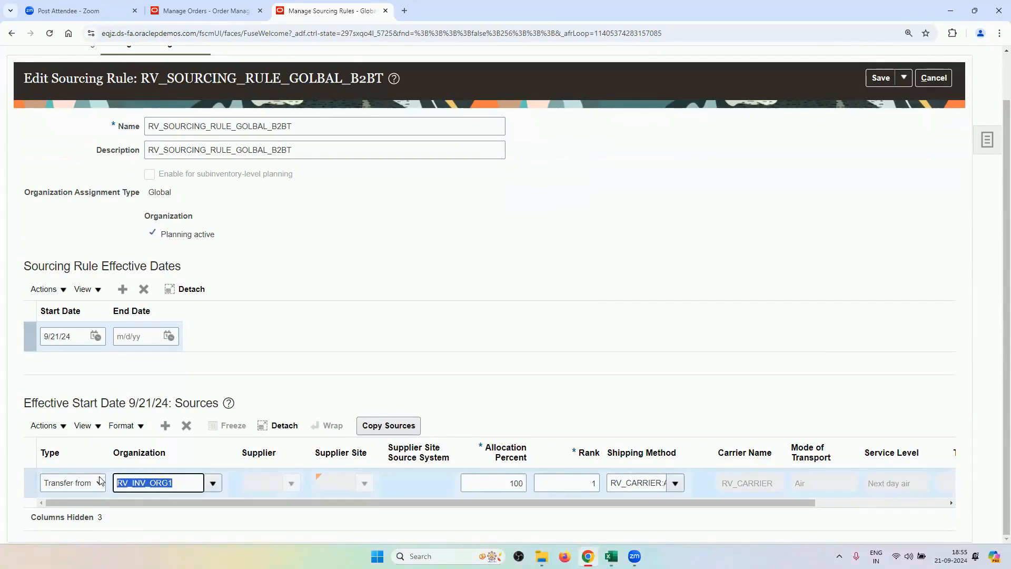
scroll(790, 219, "up", 1)
left_click(928, 142)
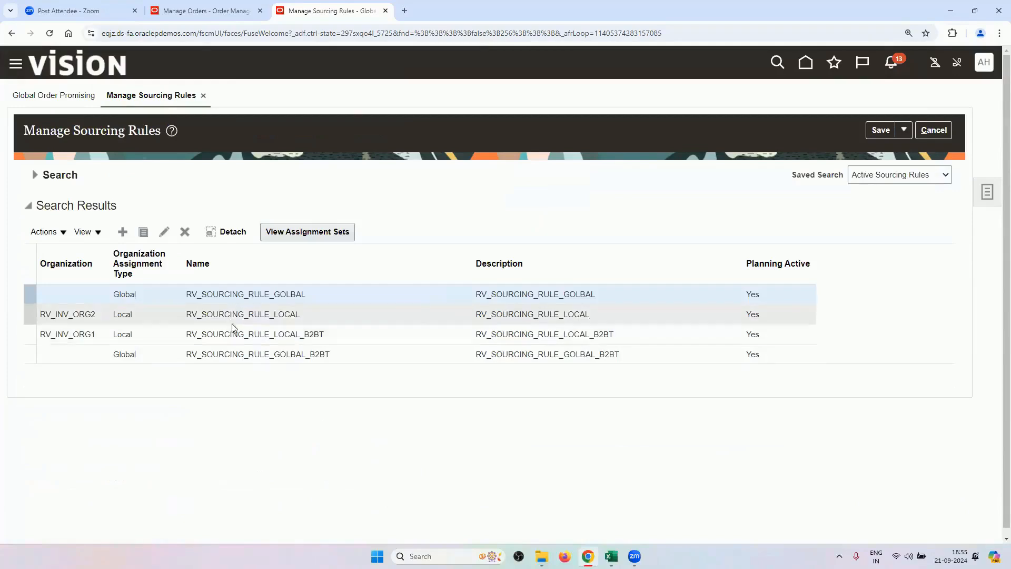
left_click(232, 334)
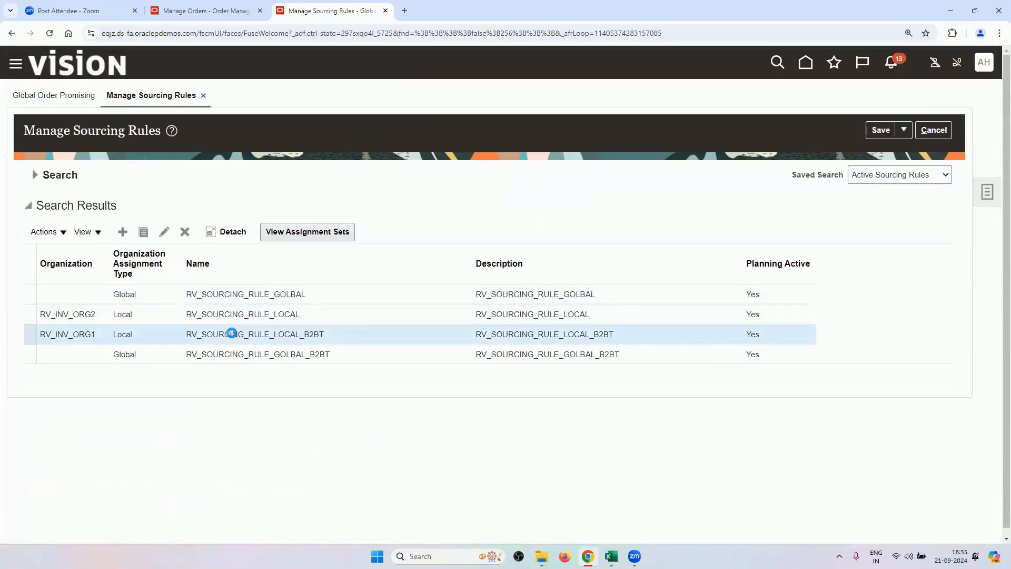
left_click(164, 231)
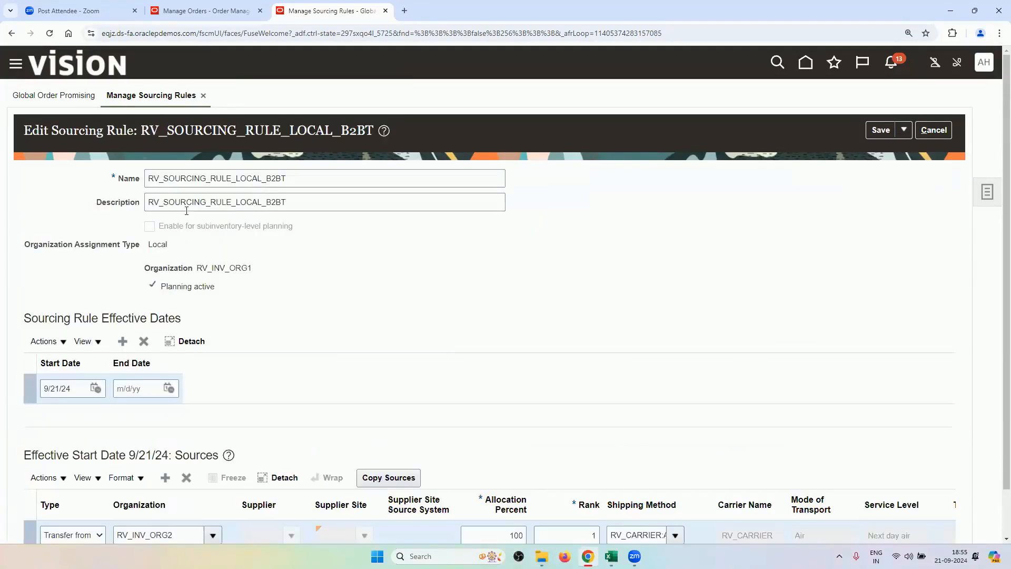
double_click(198, 267)
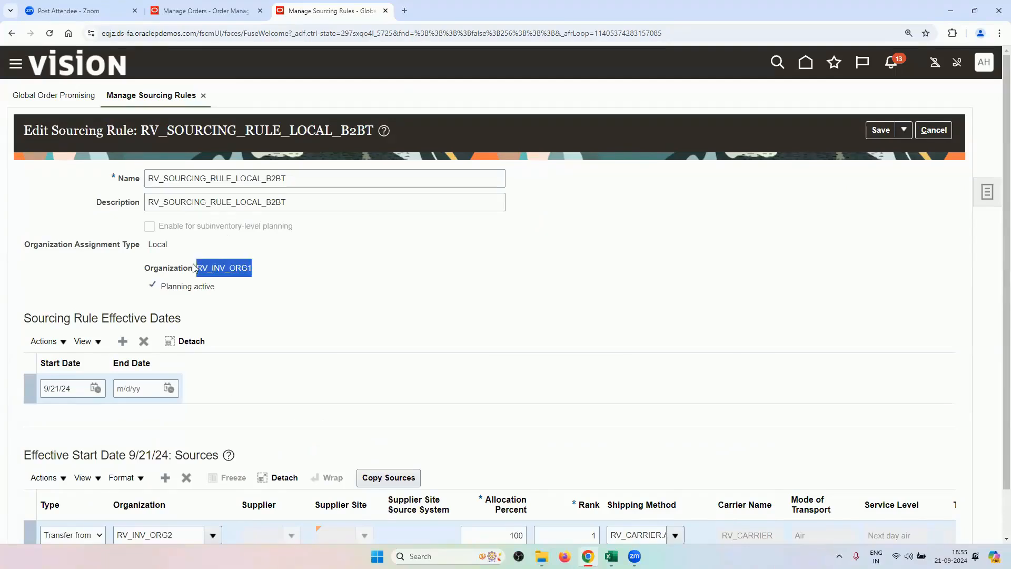
scroll(308, 322, "down", 1)
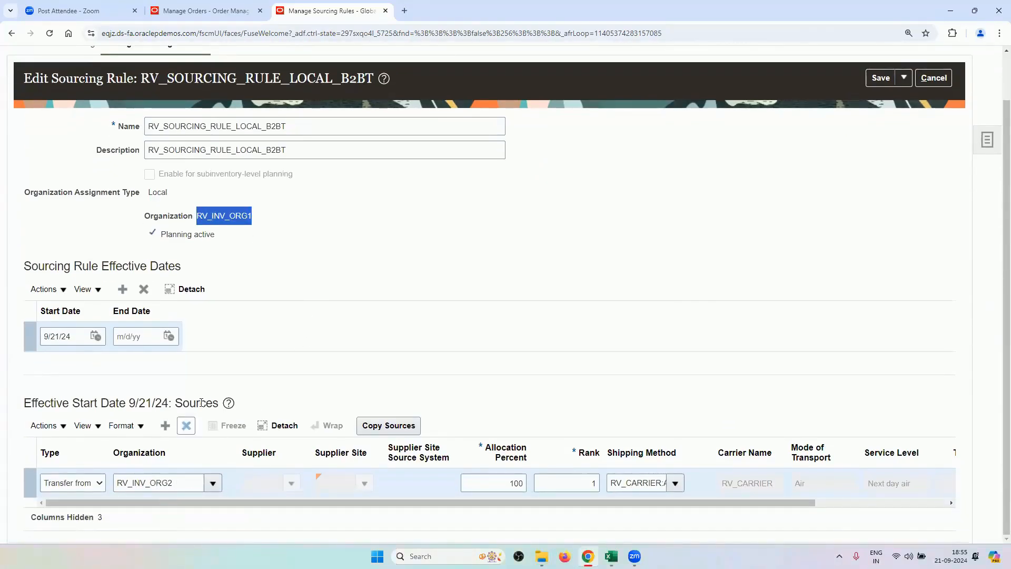
left_click(164, 427)
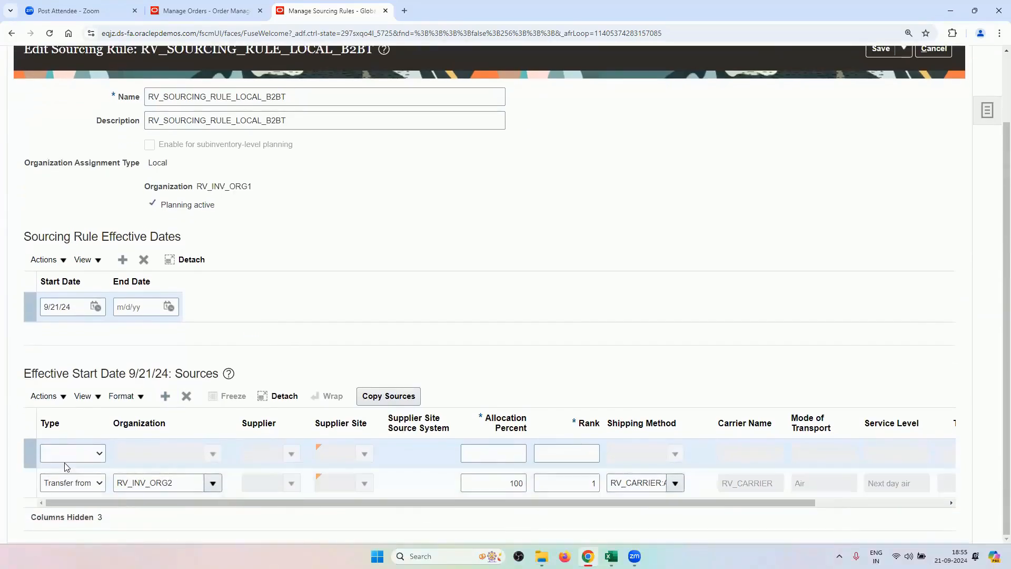
left_click(73, 457)
left_click(77, 506)
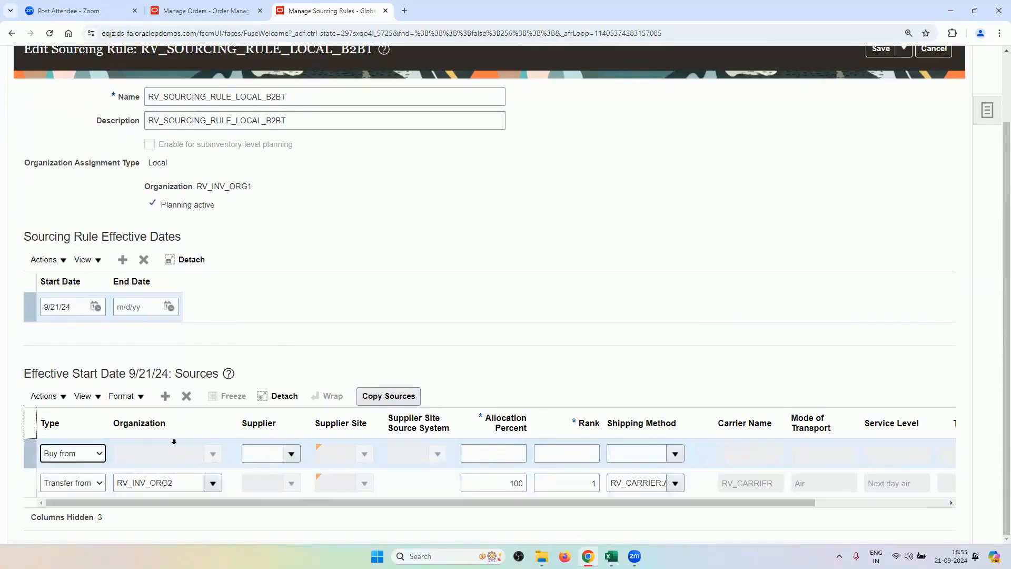
left_click(90, 453)
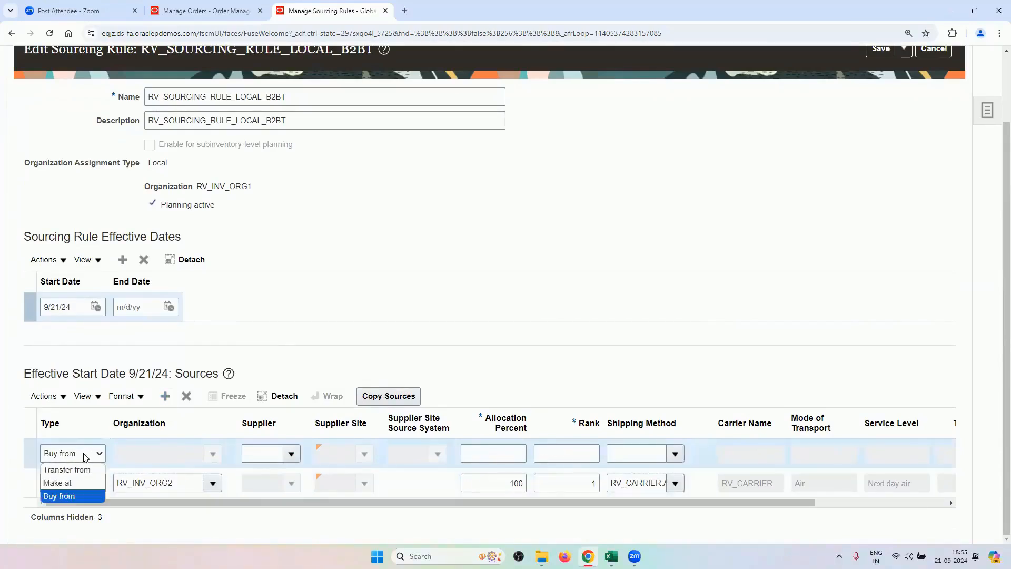
left_click(80, 483)
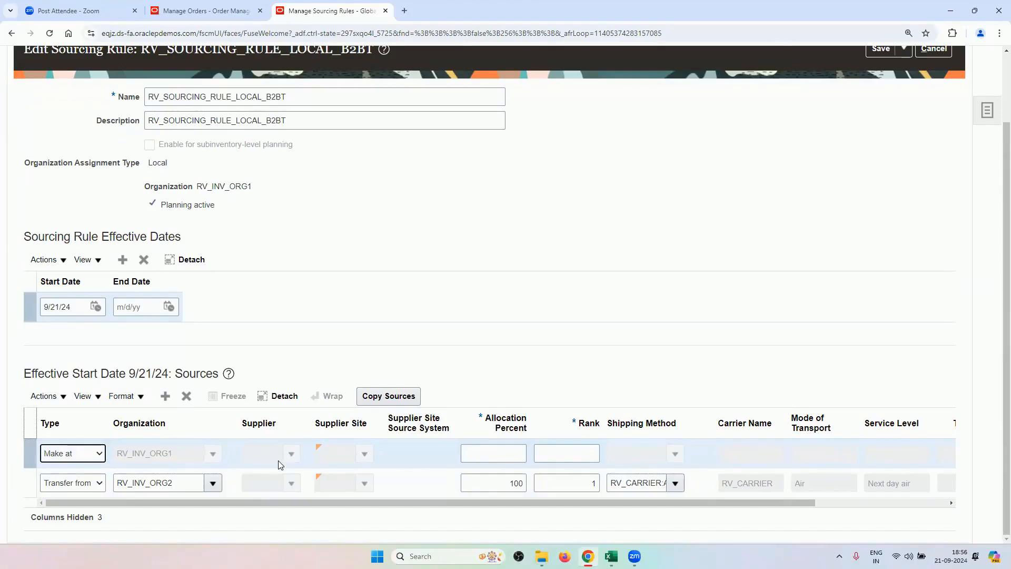
scroll(820, 390, "up", 2)
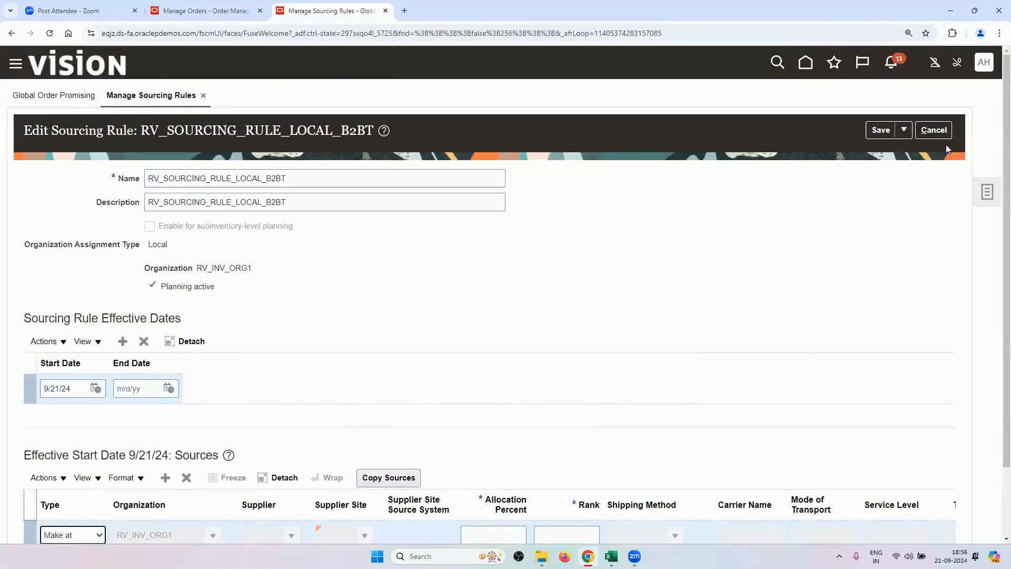
left_click(939, 136)
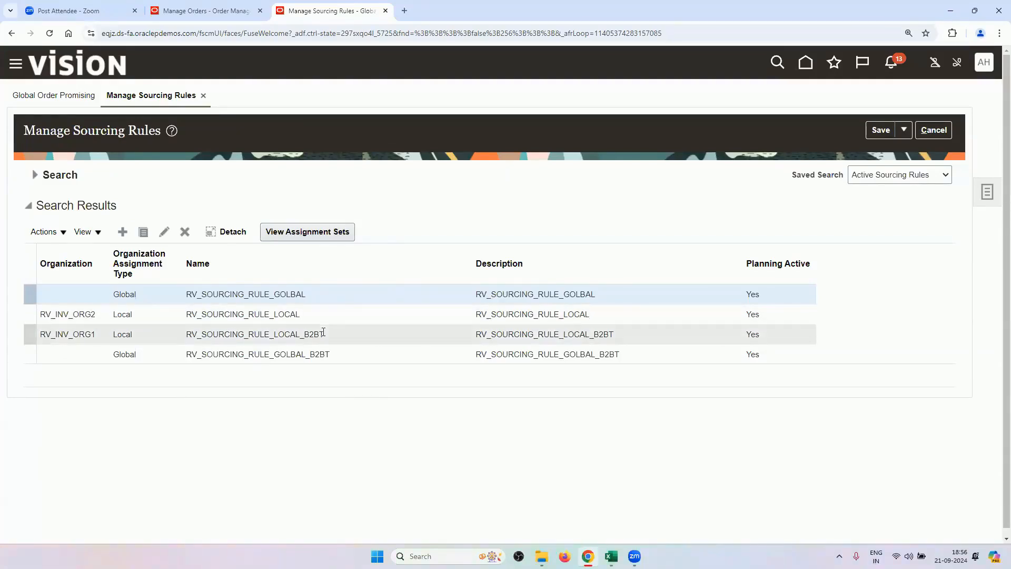
left_click(333, 353)
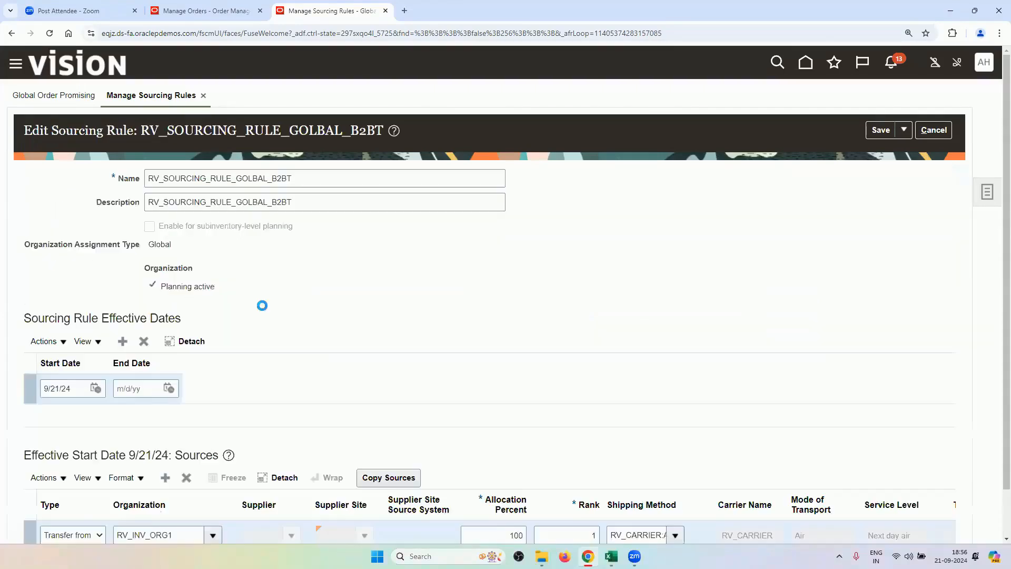
scroll(259, 303, "down", 1)
left_click(166, 426)
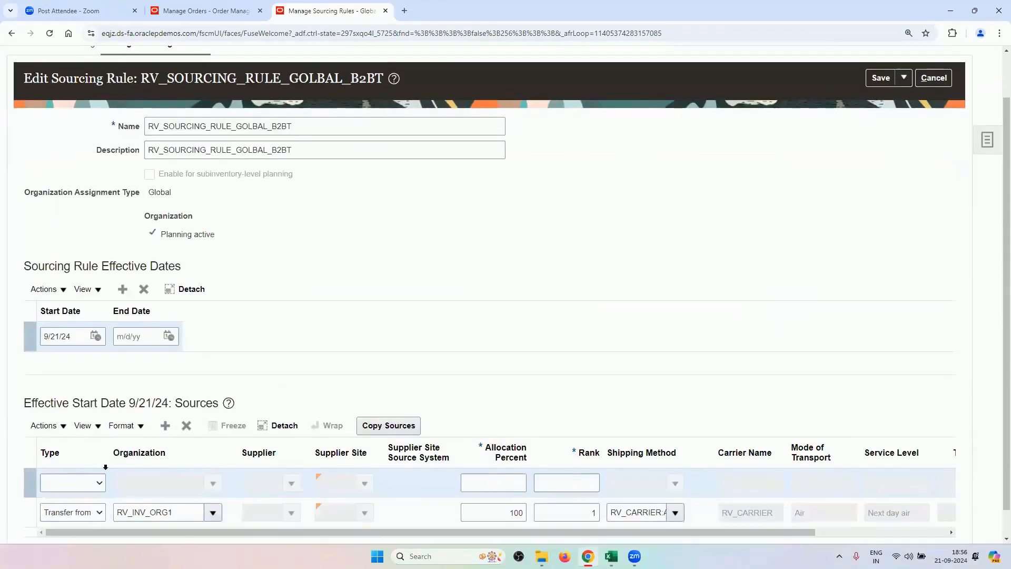
left_click(95, 479)
left_click(76, 527)
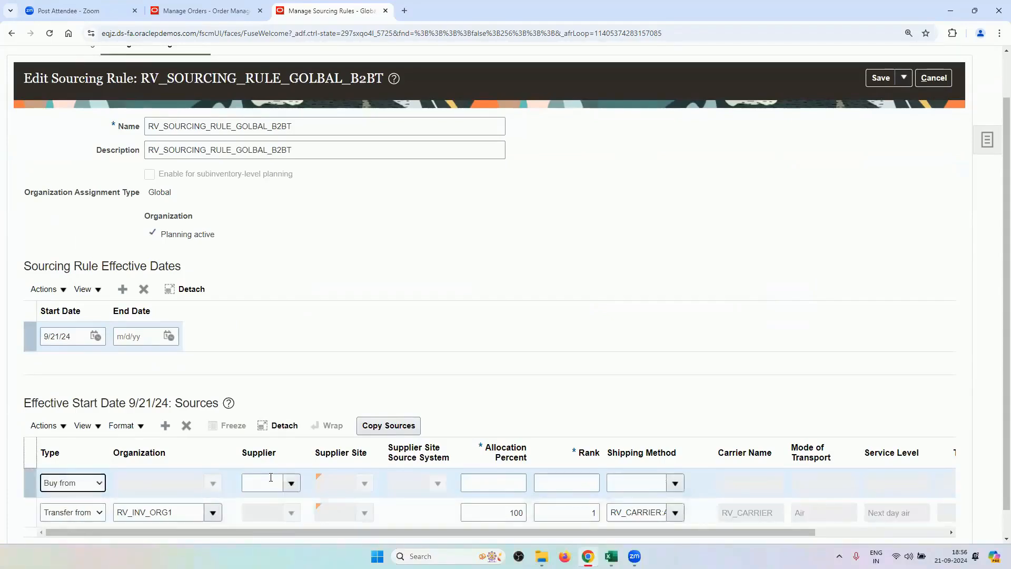
left_click(187, 427)
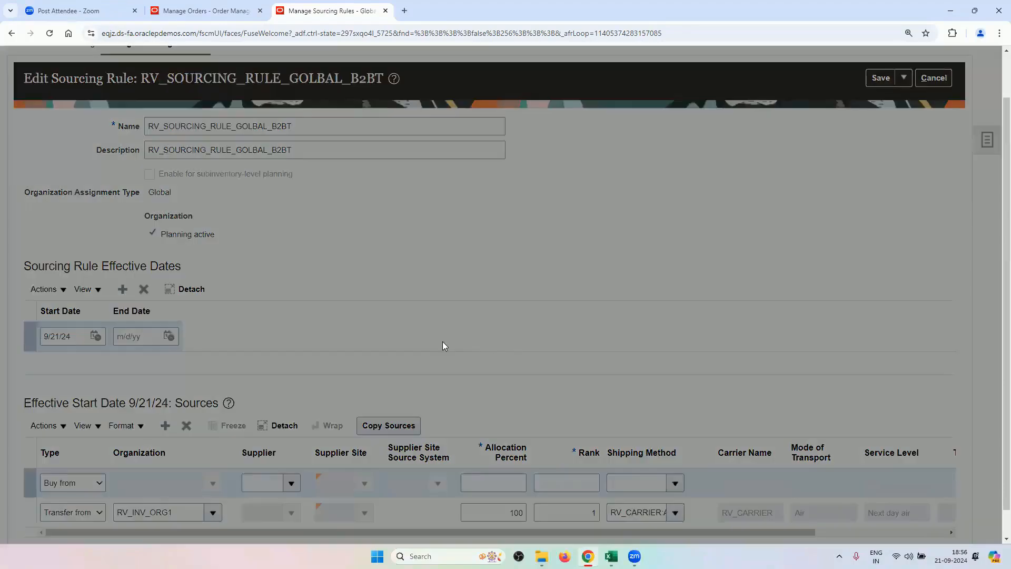
left_click(580, 312)
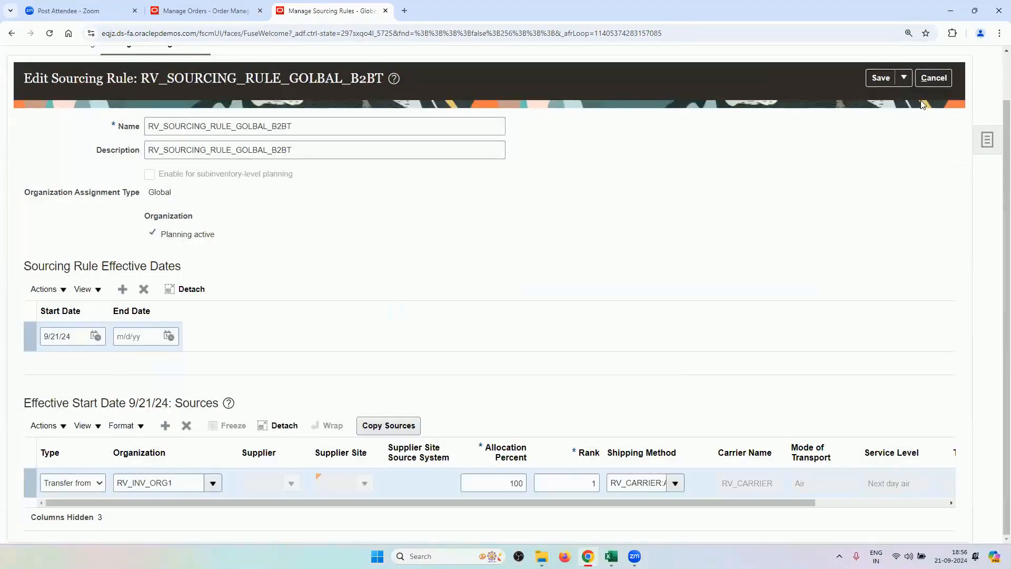
left_click(928, 85)
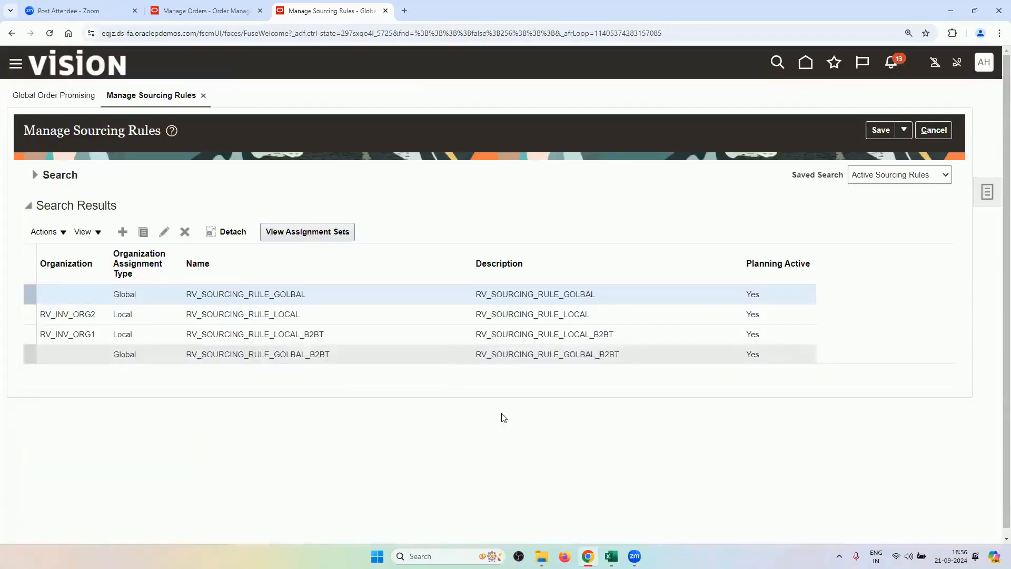
mouse_move(611, 555)
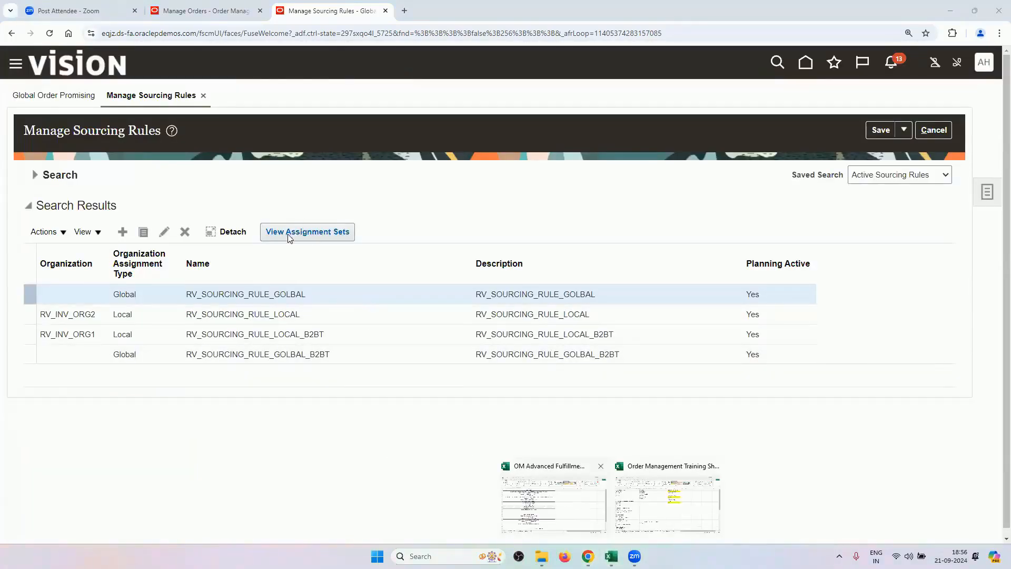
Review the workbook's setup tasks from Manage ATP Rules to Manage Assignment Sets, then return to the browser.
left_click(571, 516)
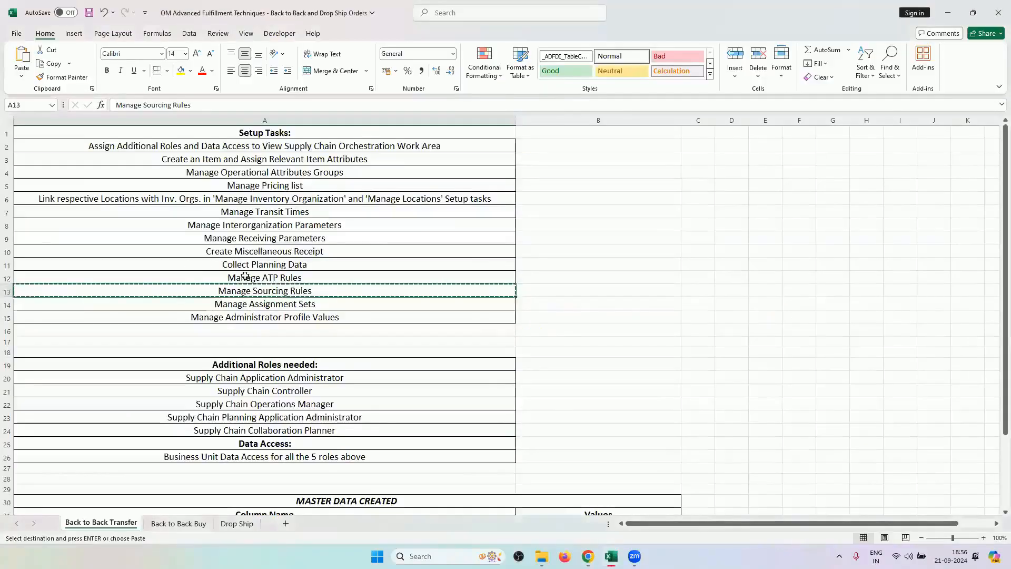
left_click_drag(293, 278, 300, 318)
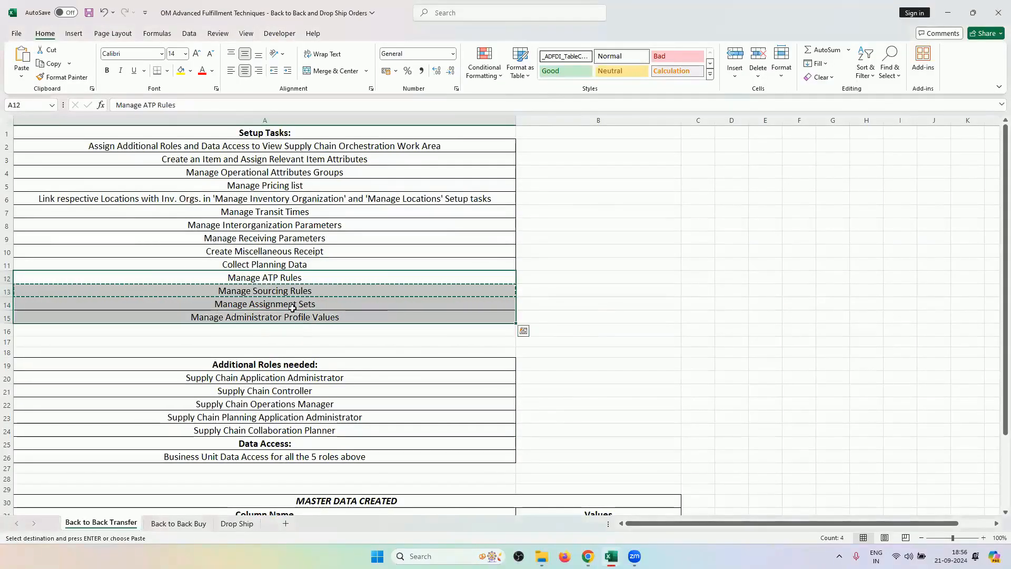
double_click(293, 305)
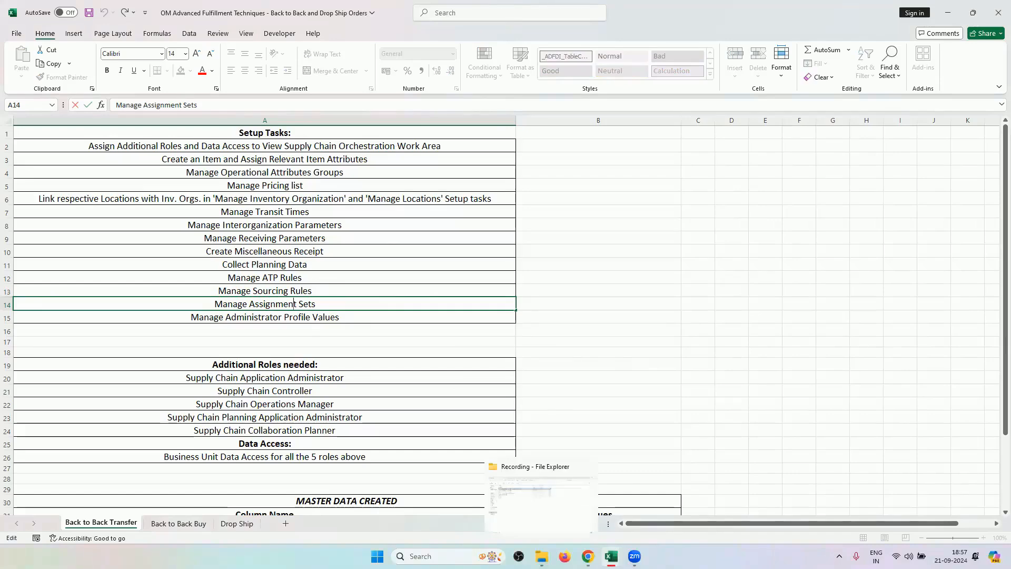
left_click_drag(546, 311, 540, 309)
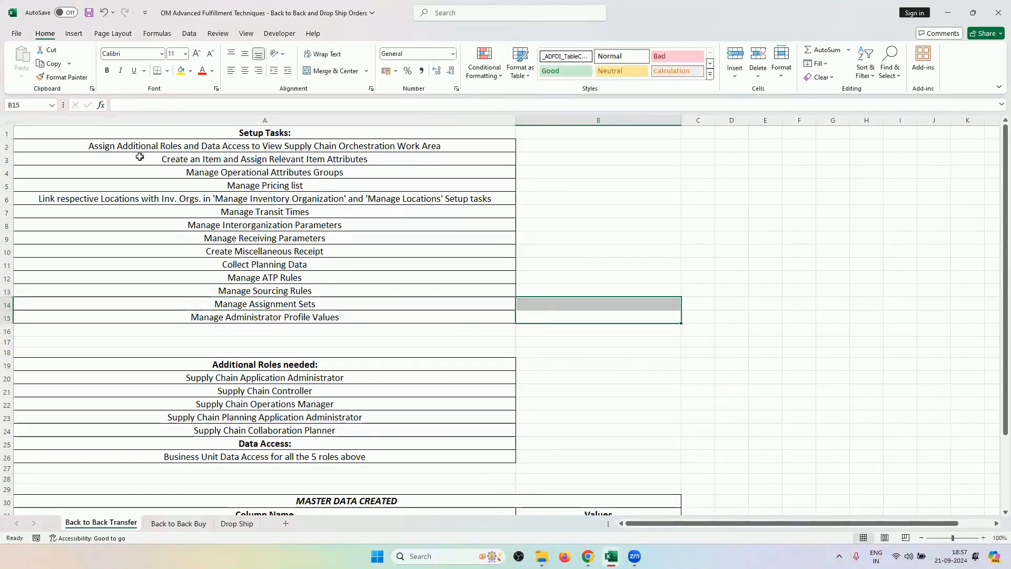
scroll(397, 320, "down", 2)
scroll(398, 319, "up", 2)
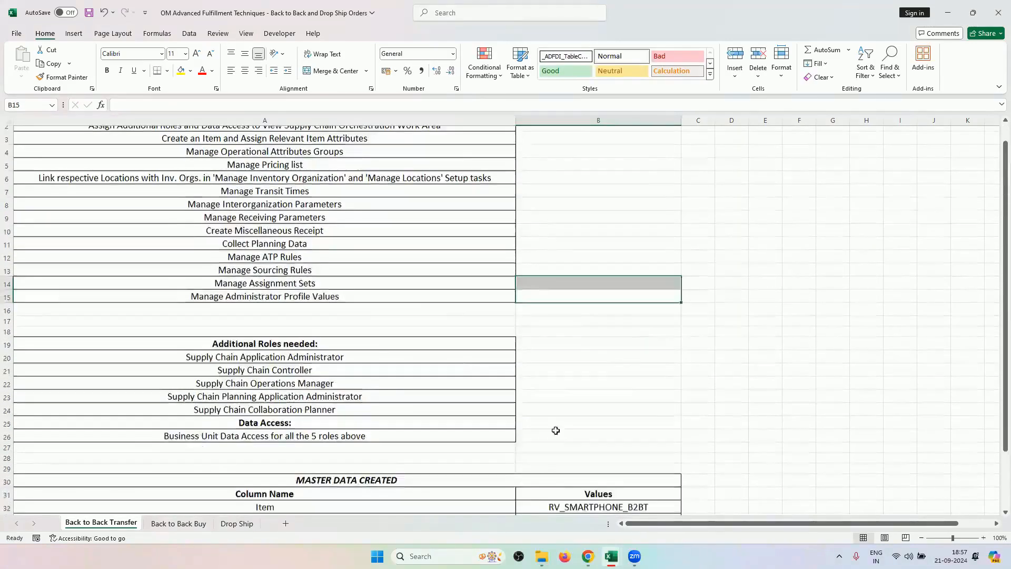
scroll(555, 430, "down", 5)
left_click(587, 556)
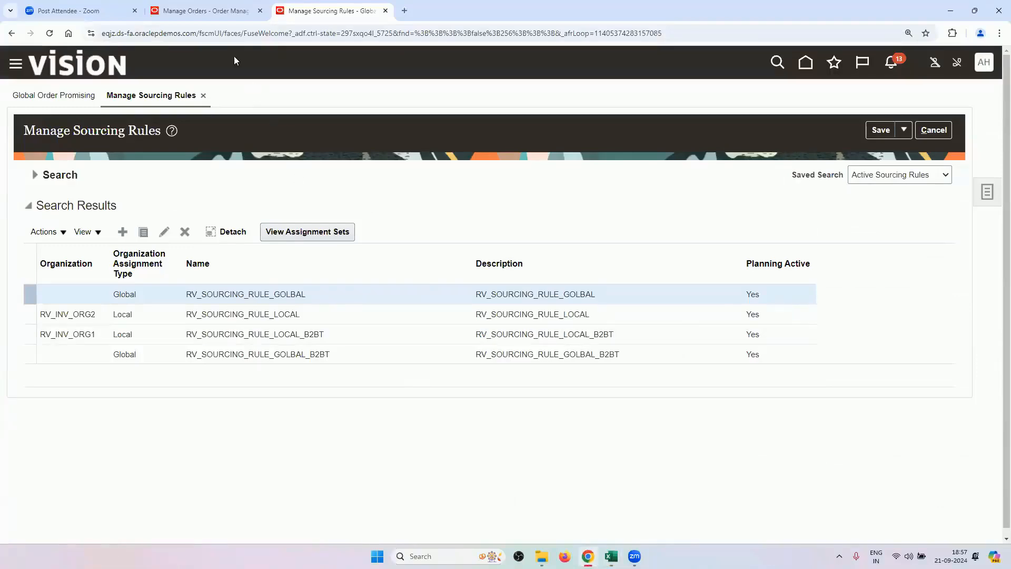
Open order 98432's orchestration process and widen its table to show Message Type and Task Type.
left_click(210, 13)
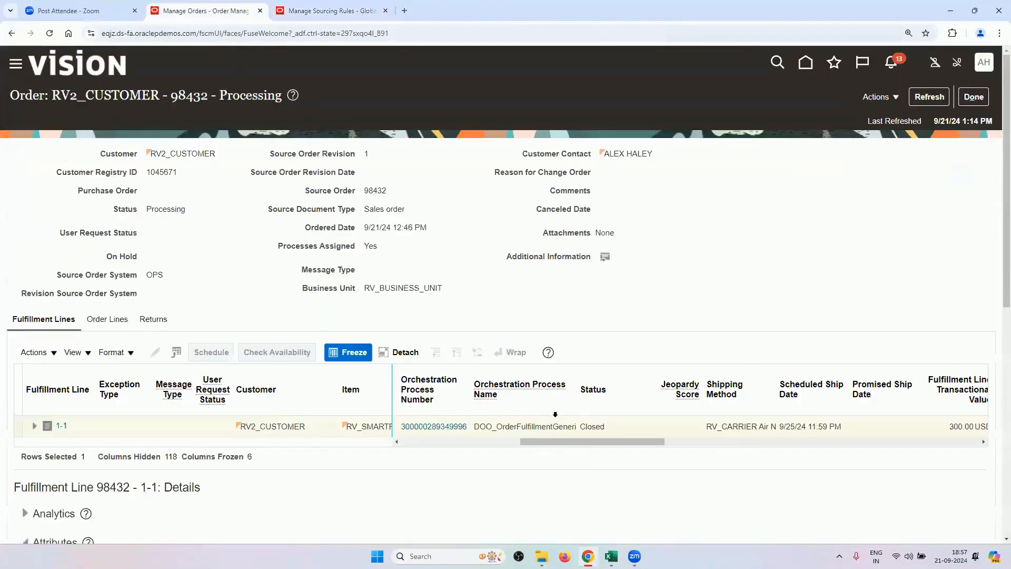
left_click(447, 425)
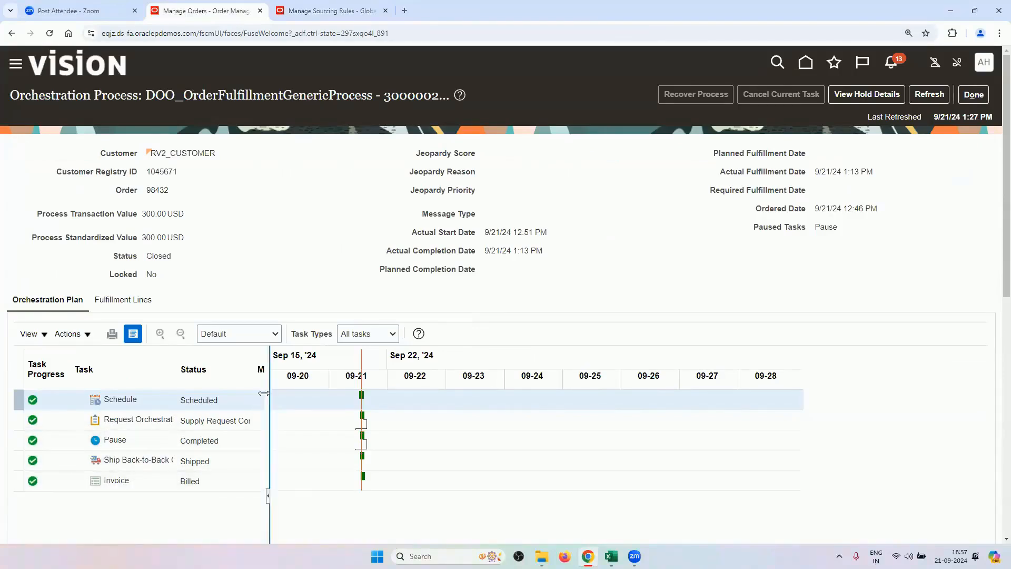
left_click_drag(267, 401, 447, 417)
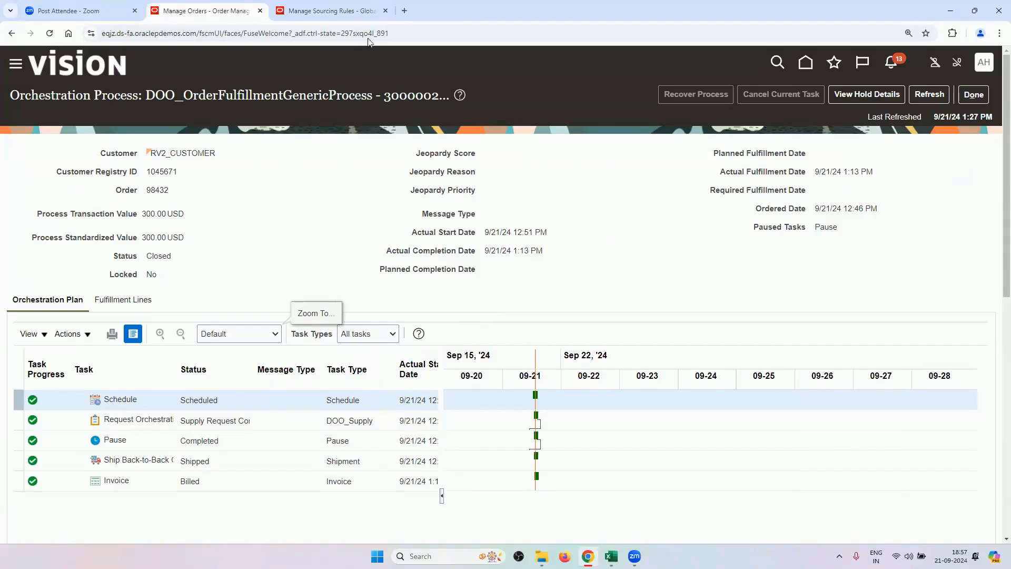
left_click(318, 8)
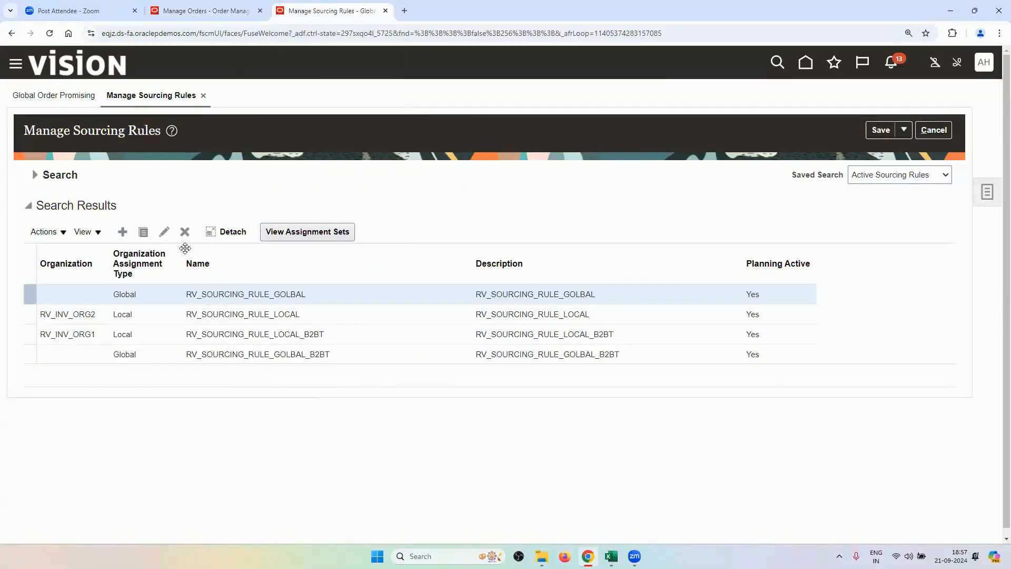
left_click(220, 17)
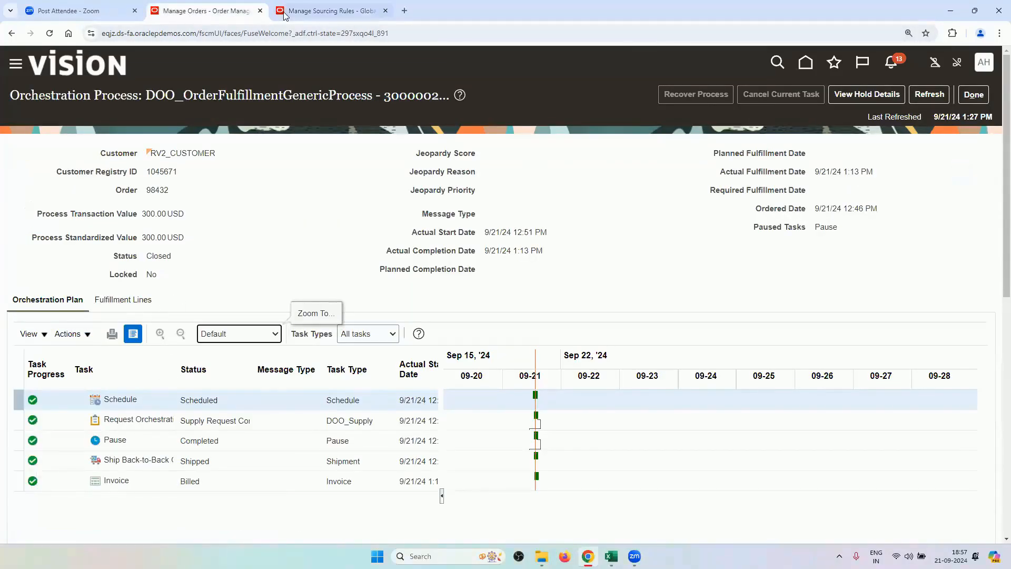
left_click(308, 12)
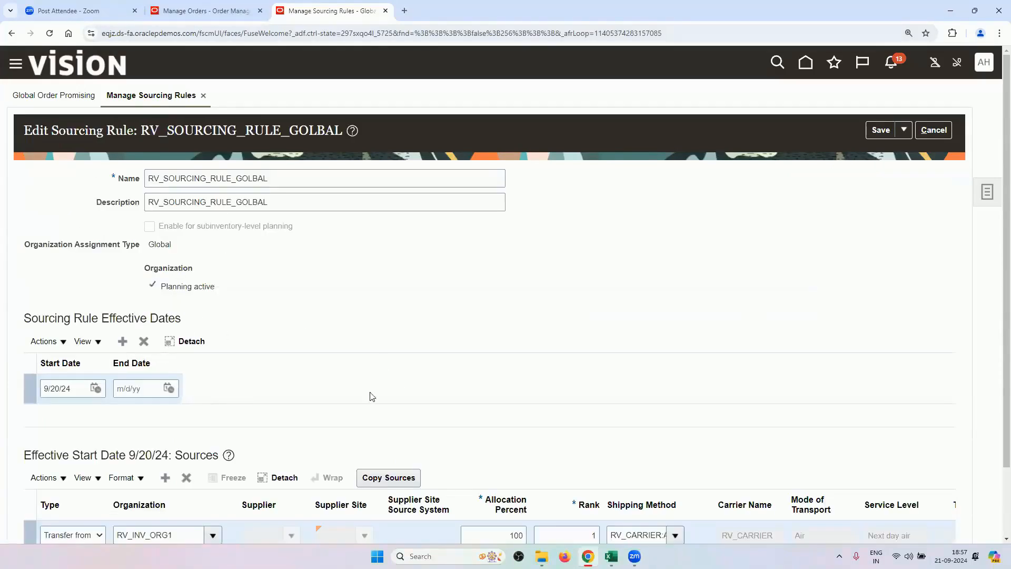
Cancel the GOLBAL rule edit and inspect RV_ASSIGNMENT_SET's smartphone and printer assignment rows without saving.
left_click(935, 131)
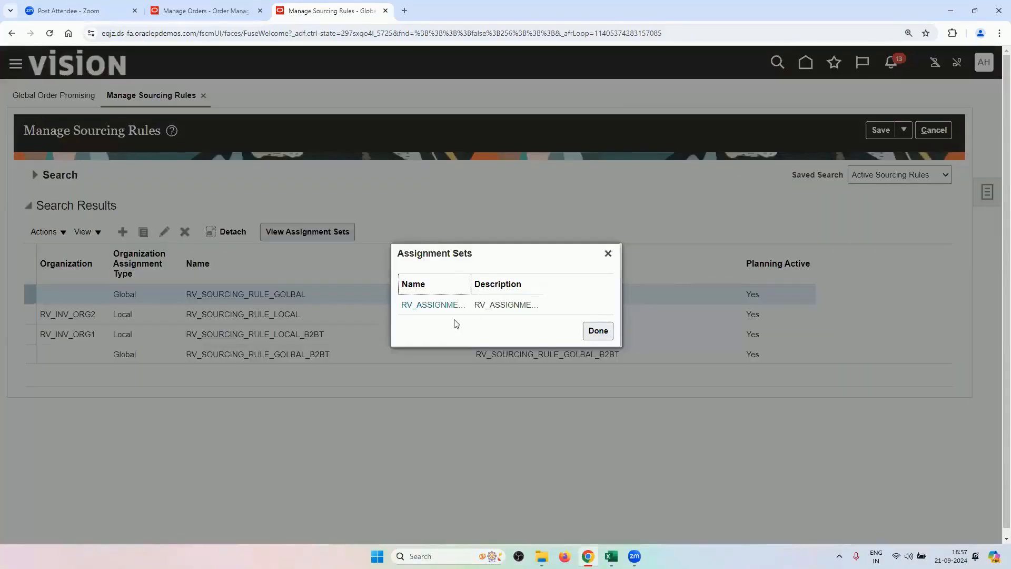
left_click(447, 306)
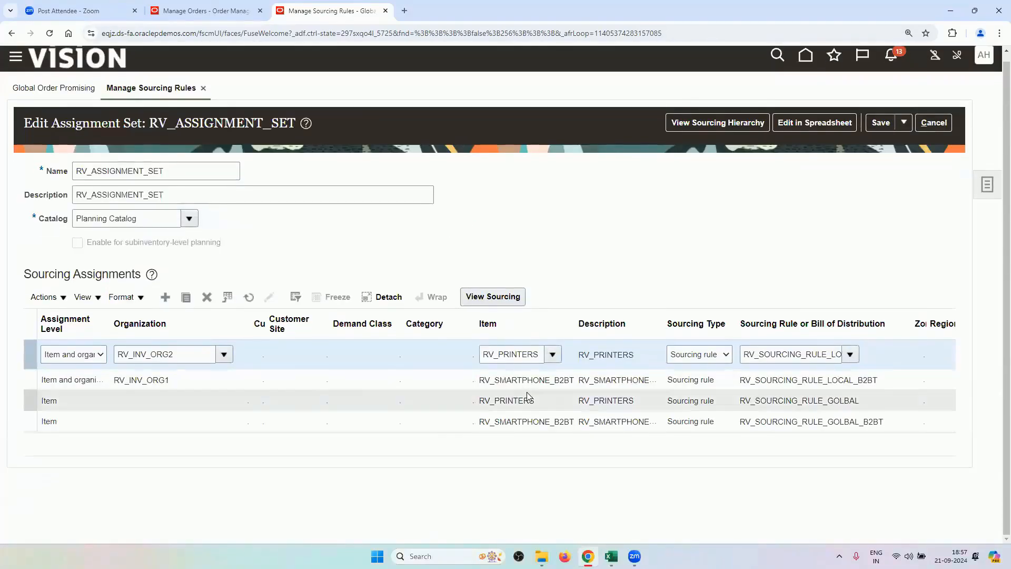
left_click(528, 422)
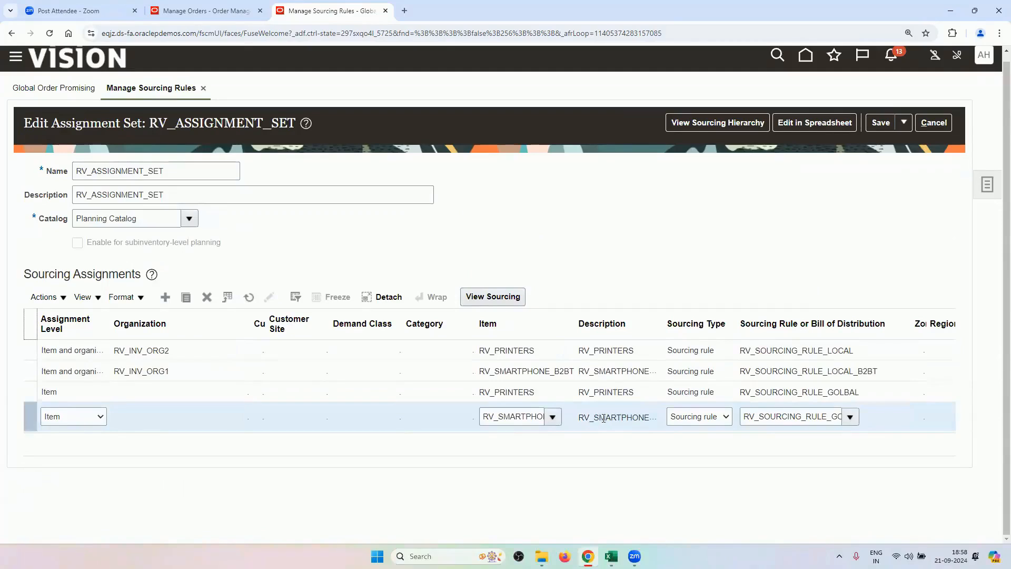
left_click(375, 353)
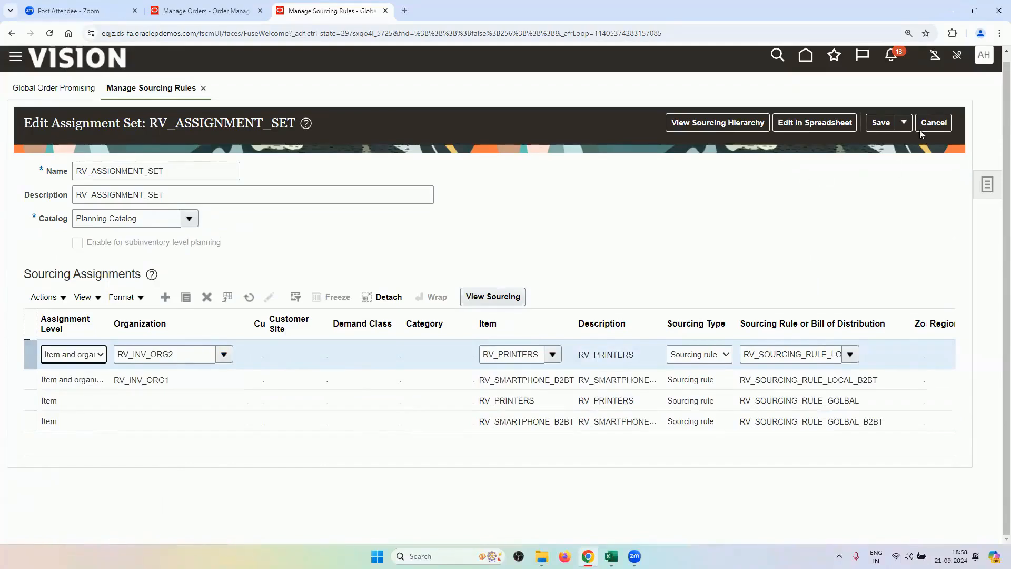
left_click(933, 122)
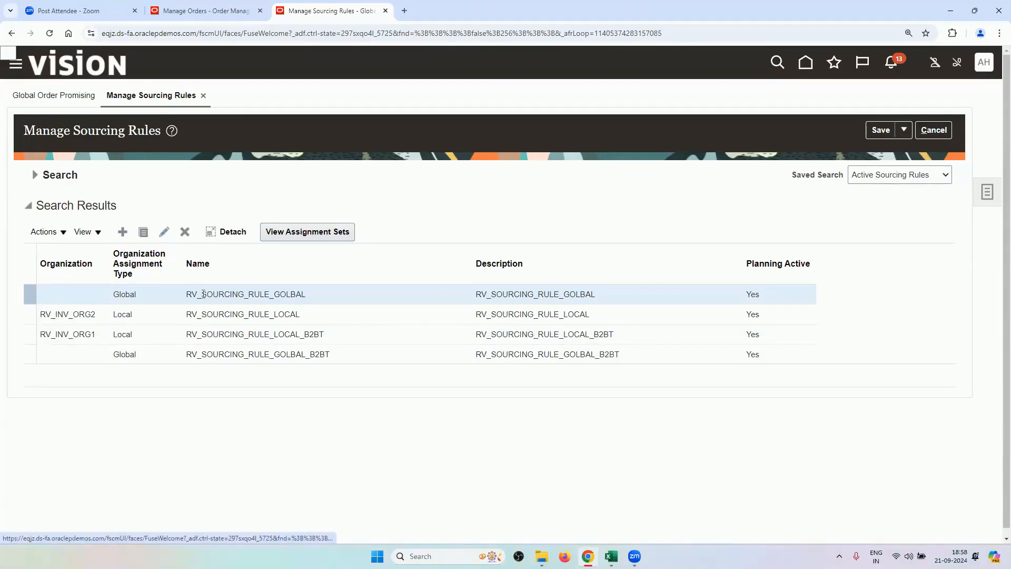
Review RV_SOURCING_RULE_GOLBAL's sources without saving, then close the Manage Sourcing Rules page.
left_click(233, 353)
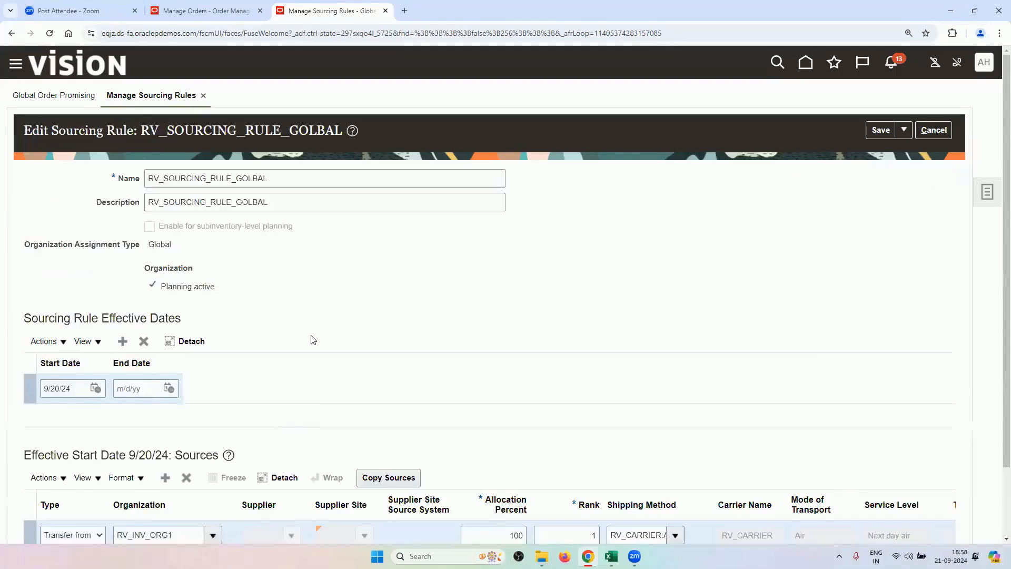
scroll(313, 330, "down", 2)
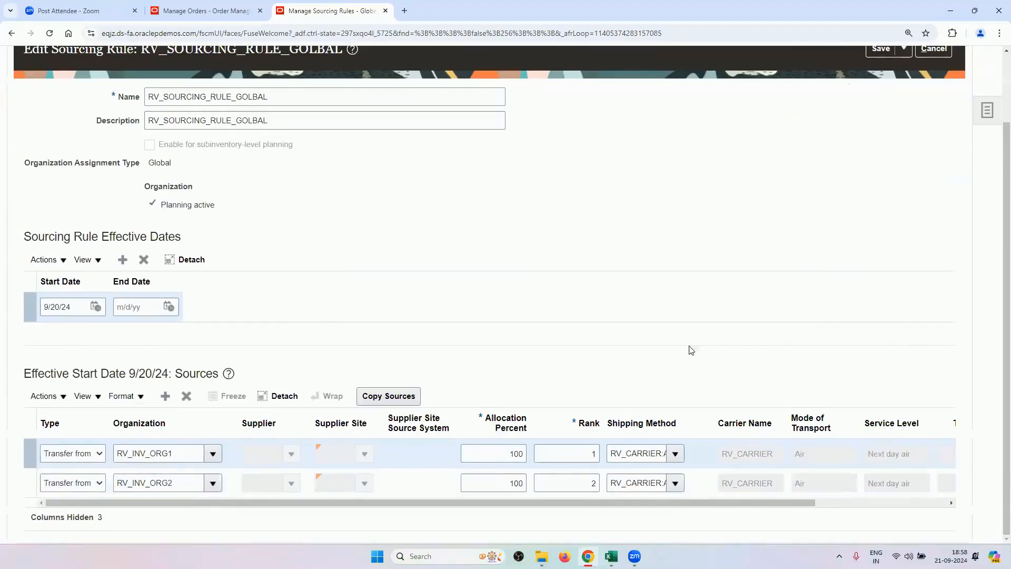
scroll(689, 349, "up", 2)
left_click(934, 130)
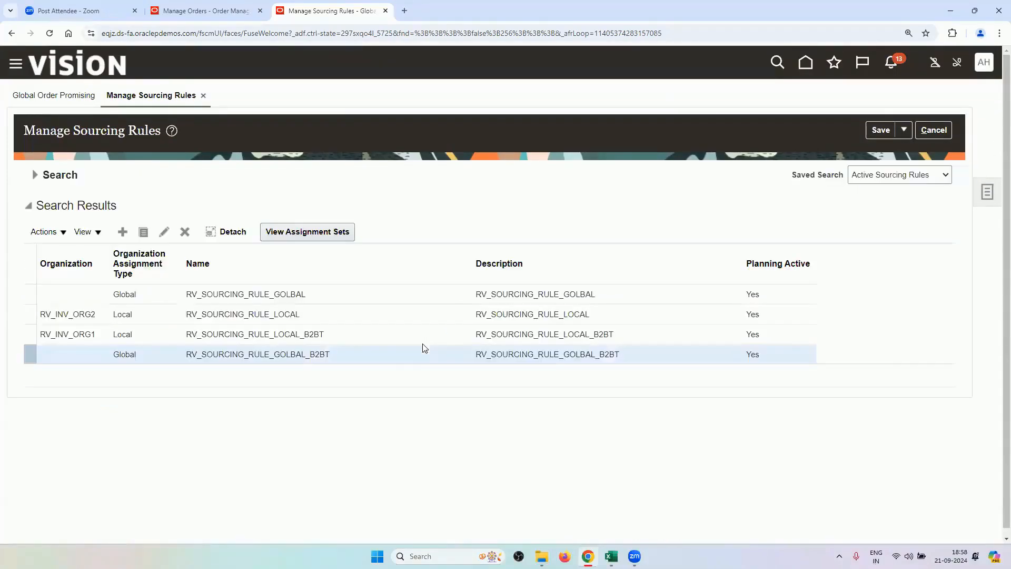
left_click(164, 231)
scroll(250, 213, "down", 2)
scroll(251, 214, "up", 2)
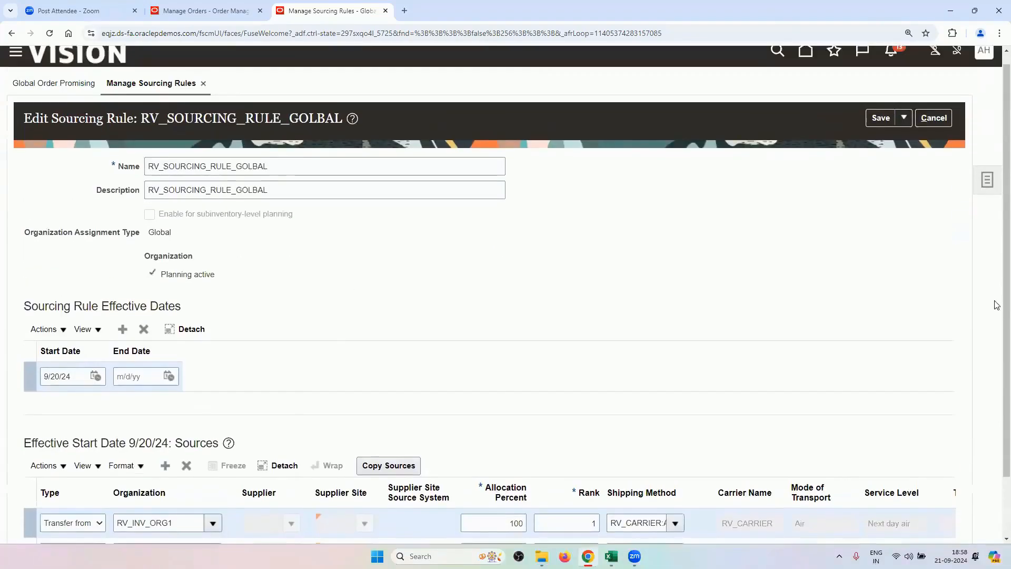
left_click(933, 131)
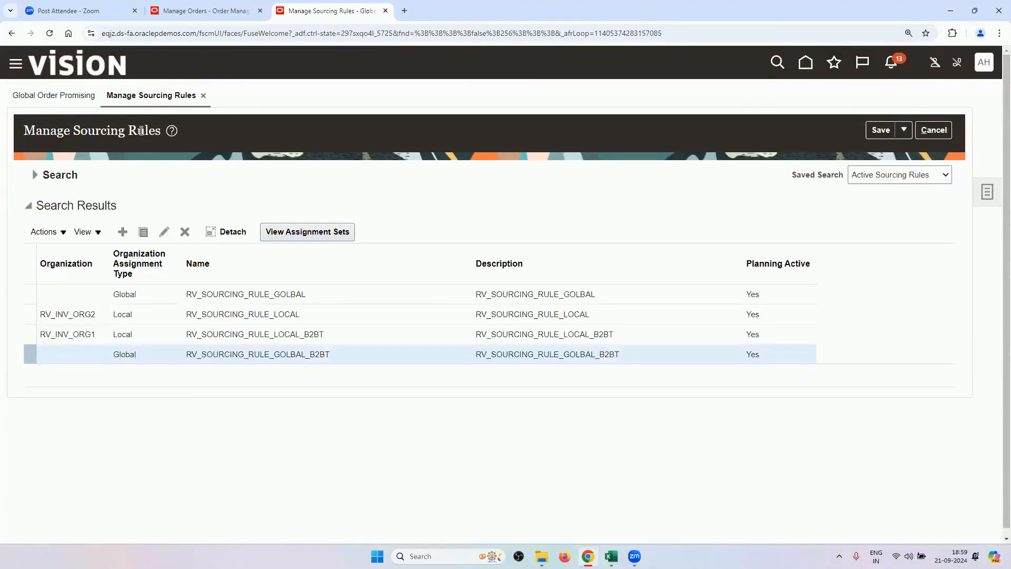
left_click(50, 33)
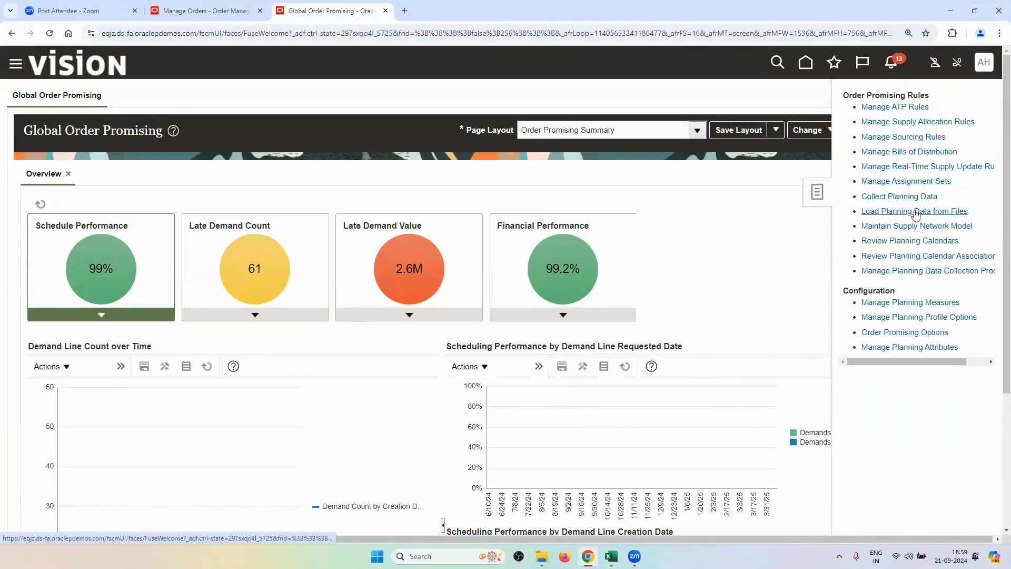
left_click(892, 135)
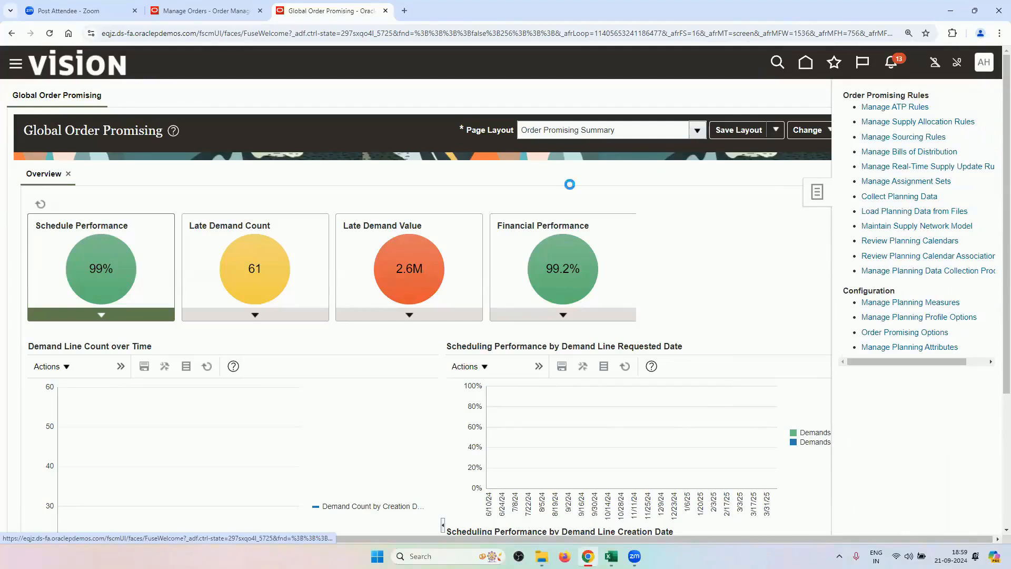
left_click(317, 205)
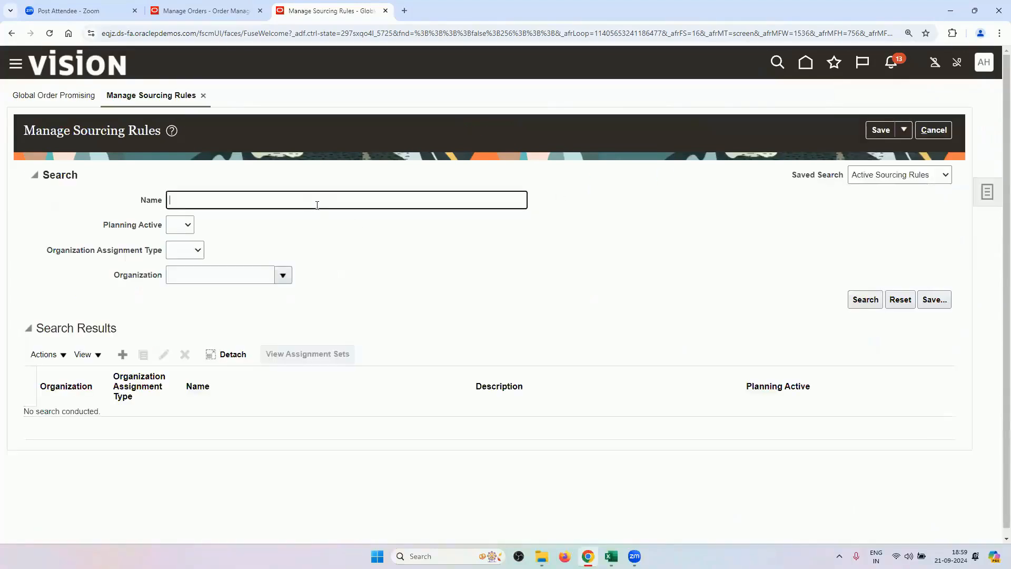
key("Return")
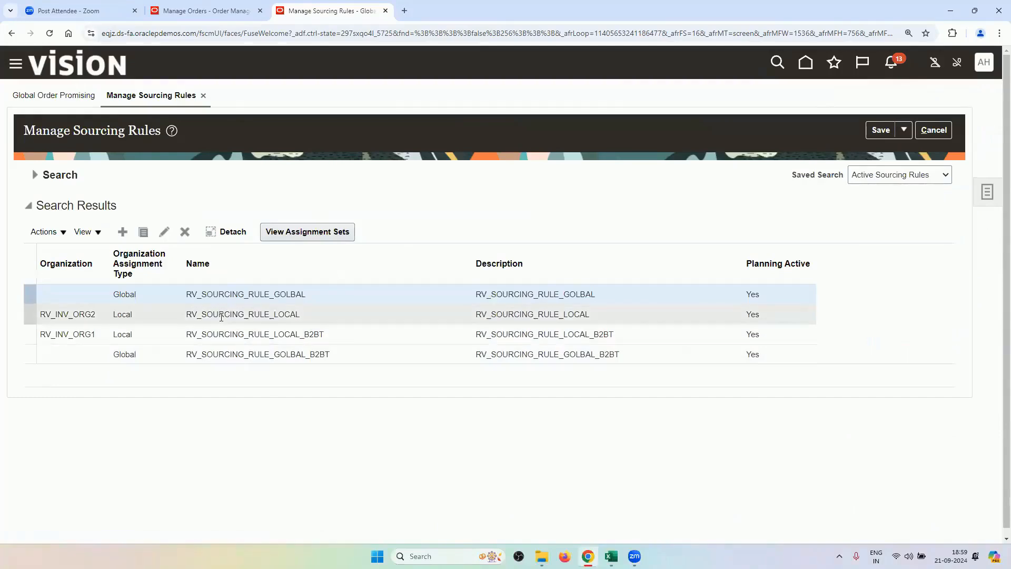
left_click(225, 352)
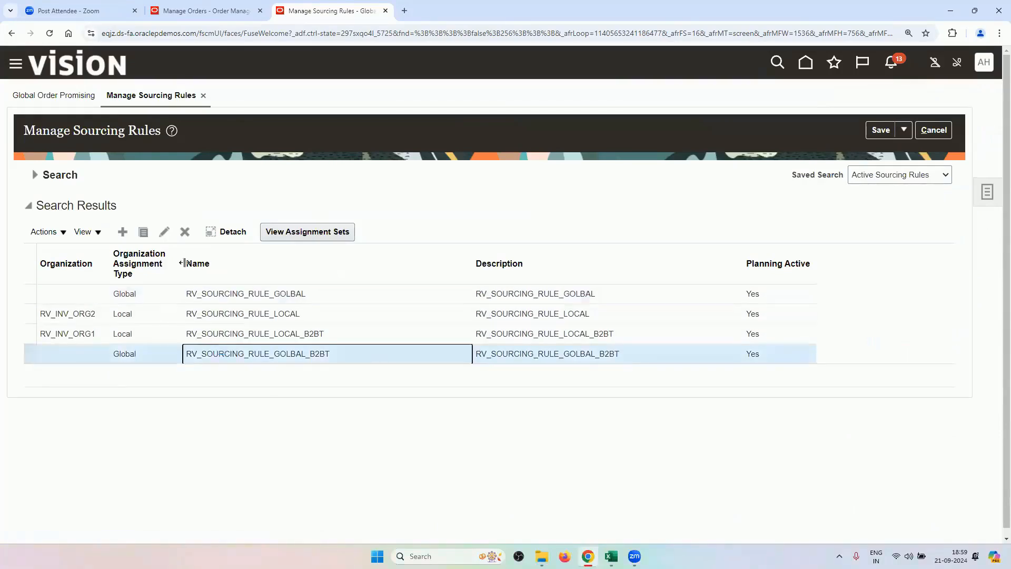
left_click(165, 232)
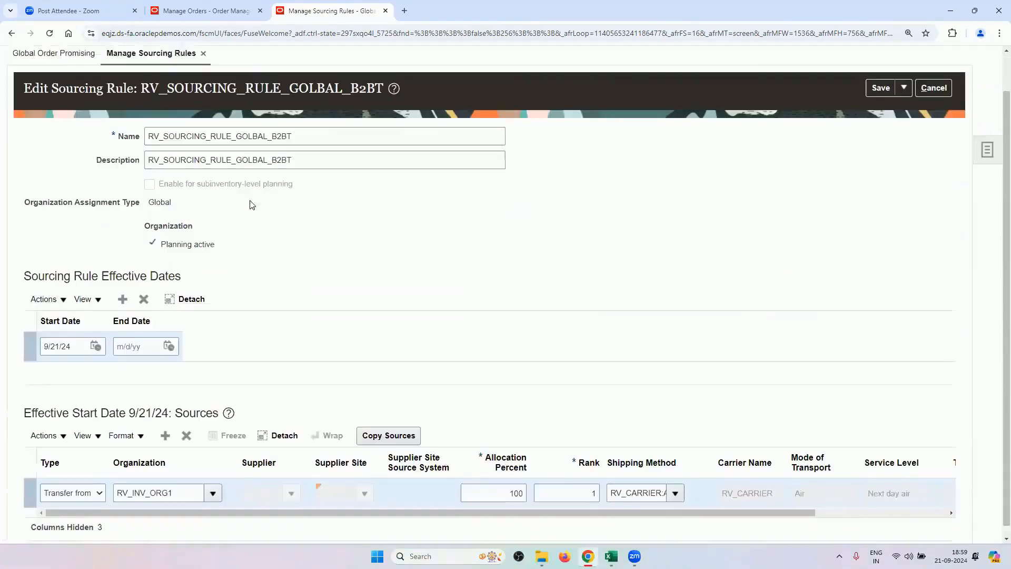
scroll(250, 202, "down", 1)
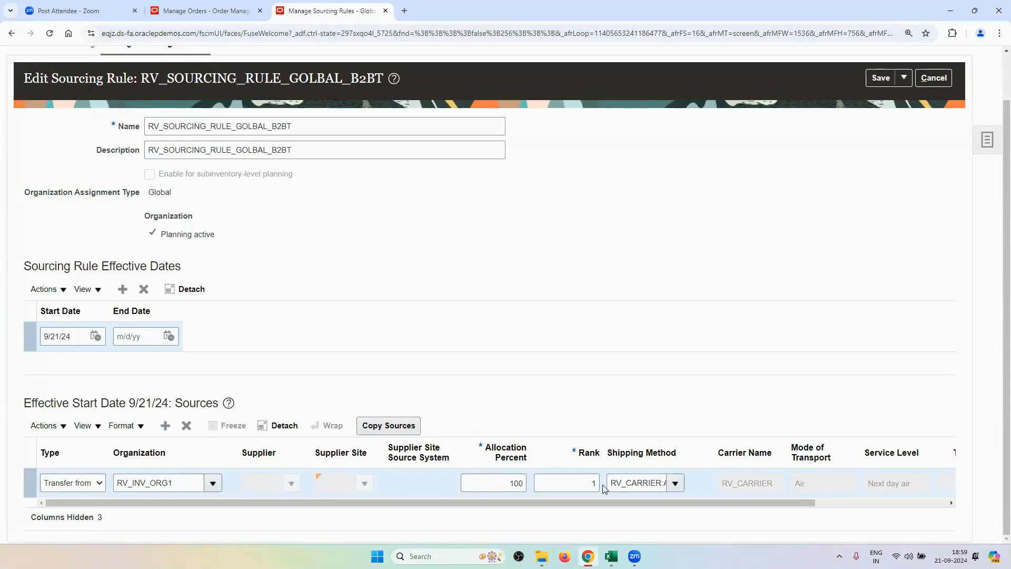
double_click(170, 481)
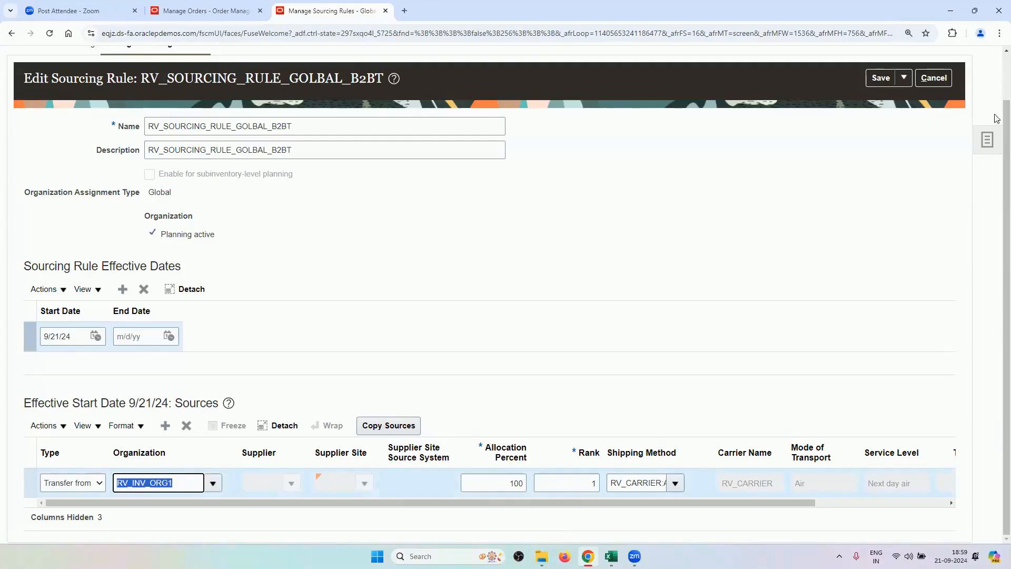
left_click(934, 80)
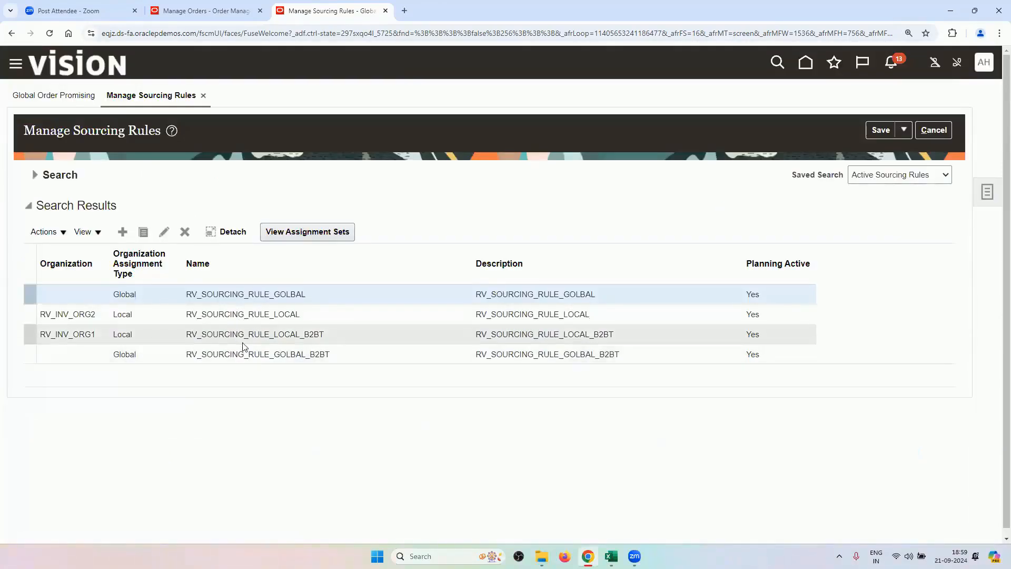
left_click(923, 130)
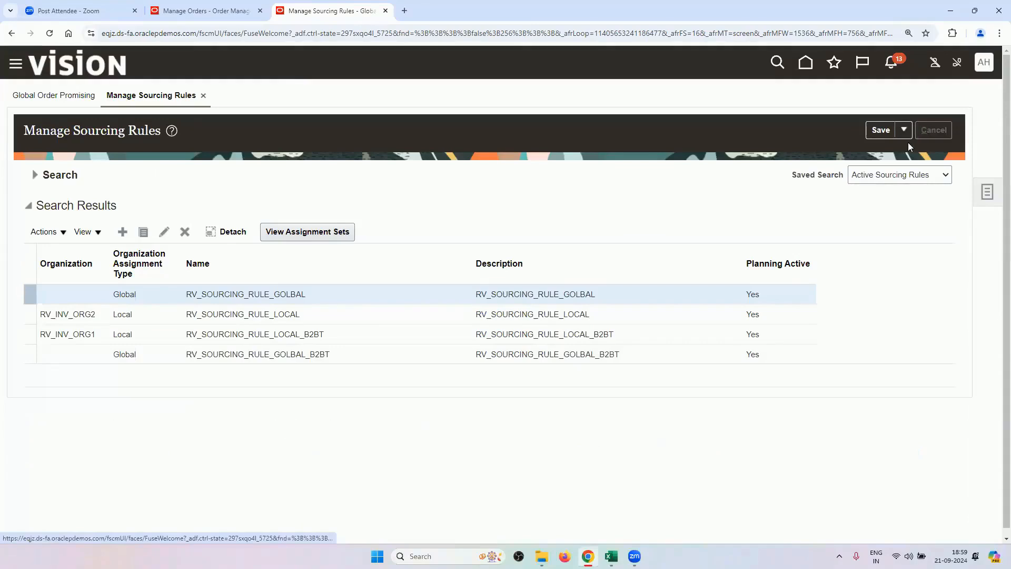
mouse_move(575, 235)
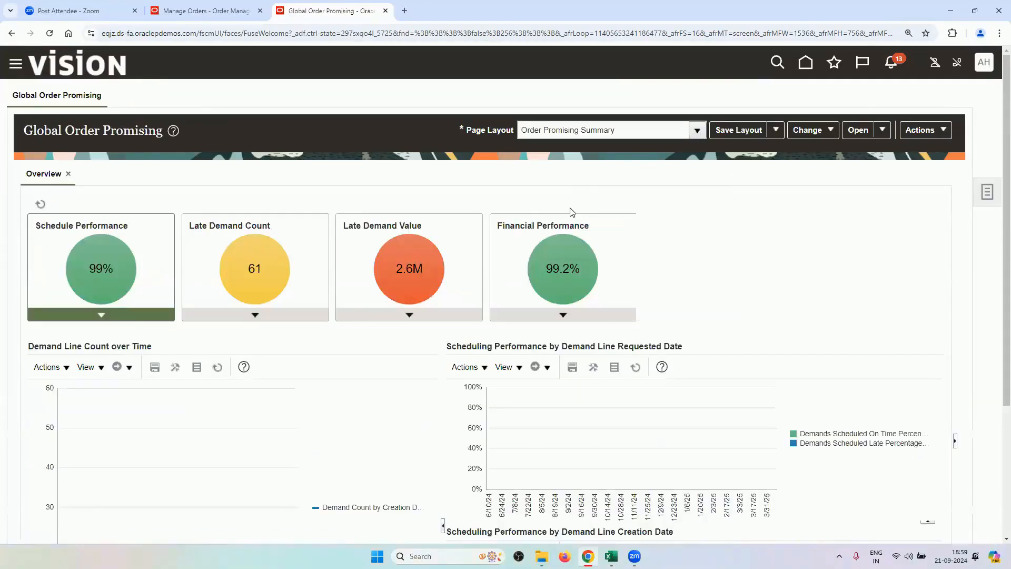
In Manage Assignment Sets, search names for RV and open RV_ASSIGNMENT_SET for editing.
left_click(987, 193)
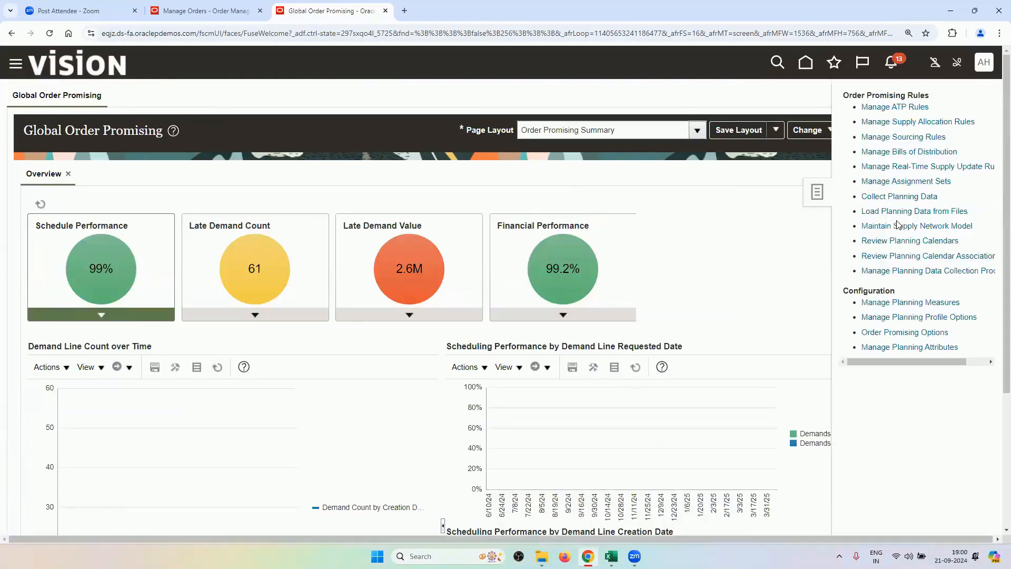
left_click(927, 182)
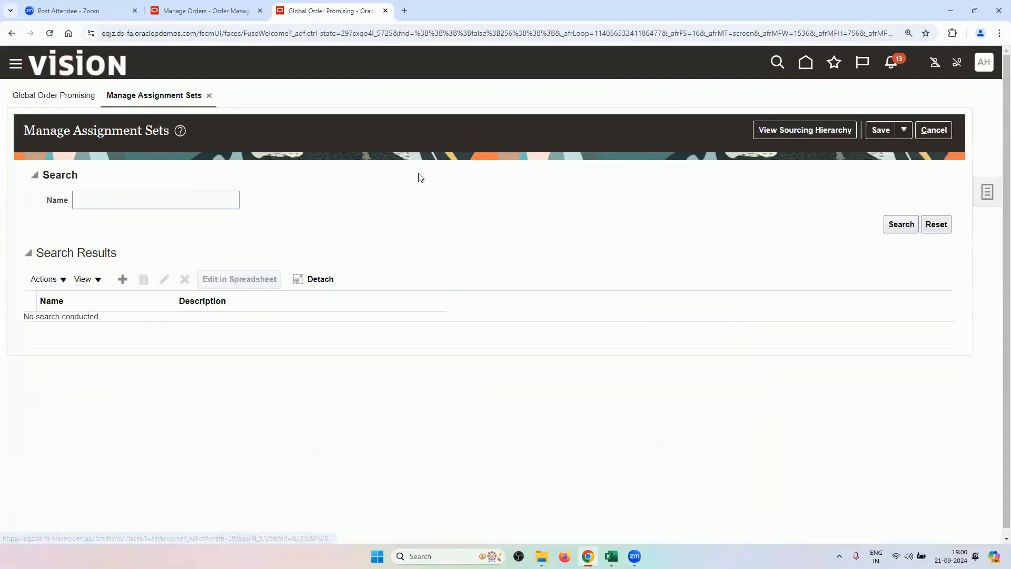
left_click(186, 196)
type("RV")
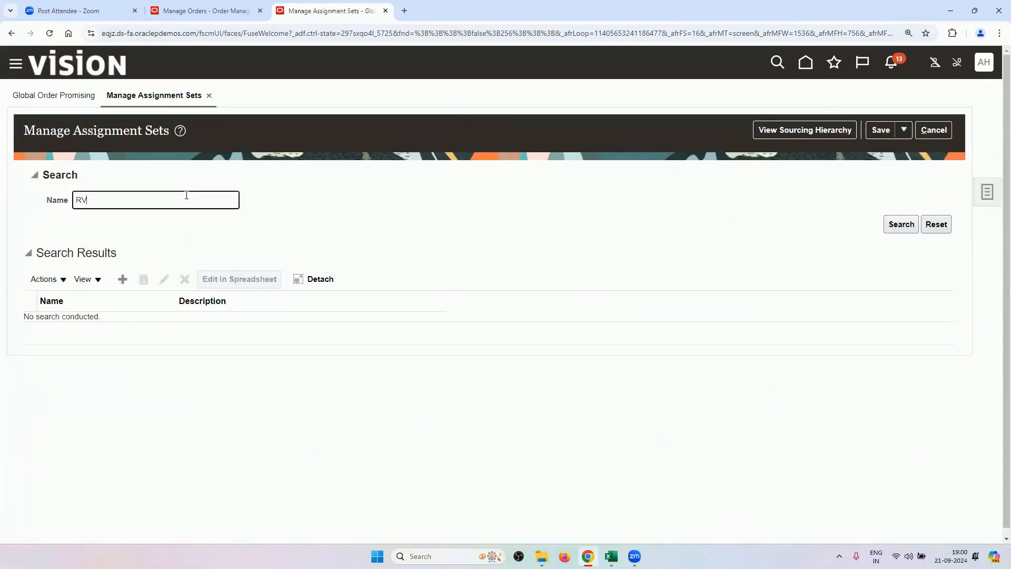
key("Return")
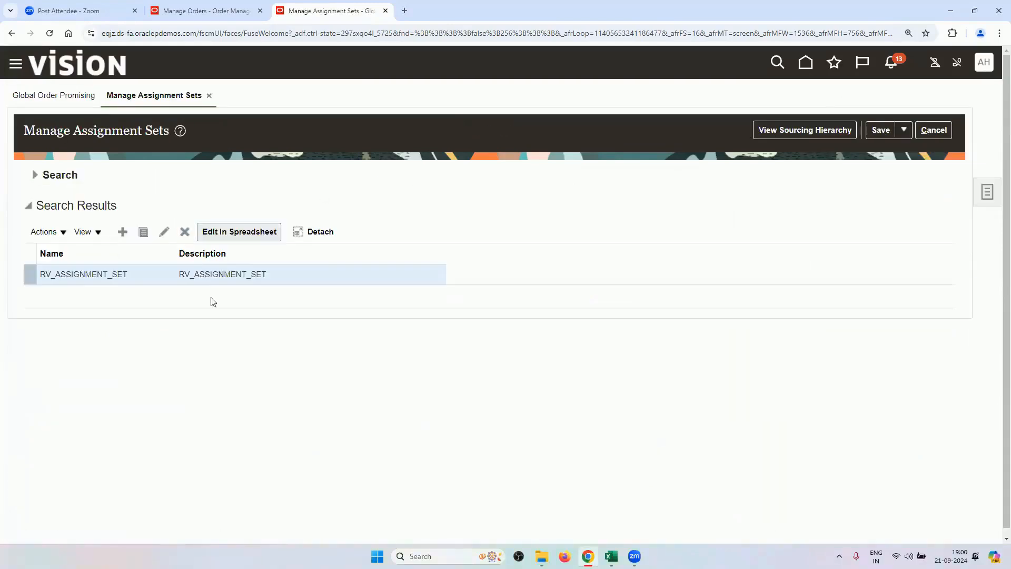
left_click(164, 231)
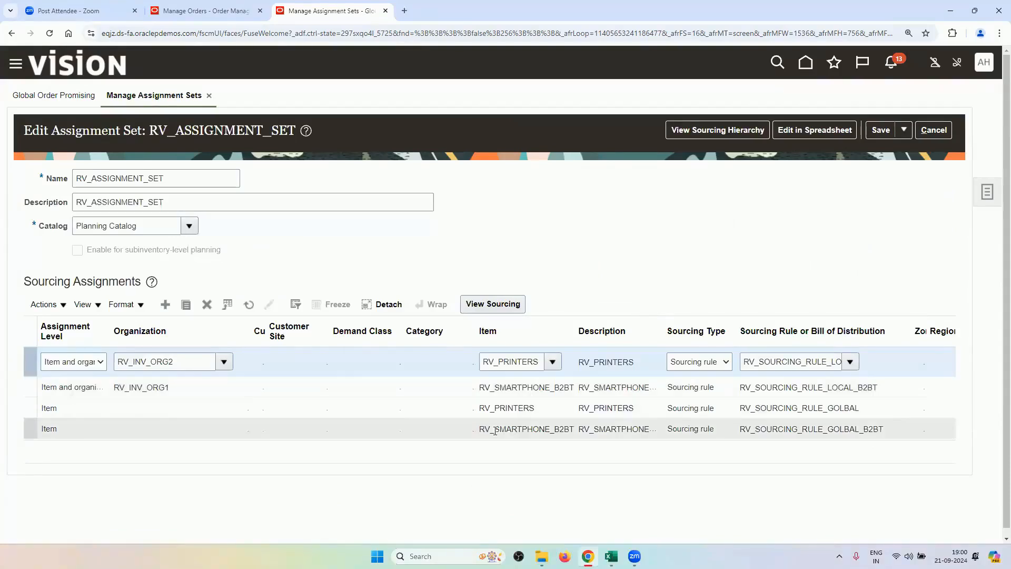
Review the smartphone and RV_INV_ORG1 assignments' B2BT sourcing rules, then add a blank assignment row.
left_click_drag(665, 327, 682, 327)
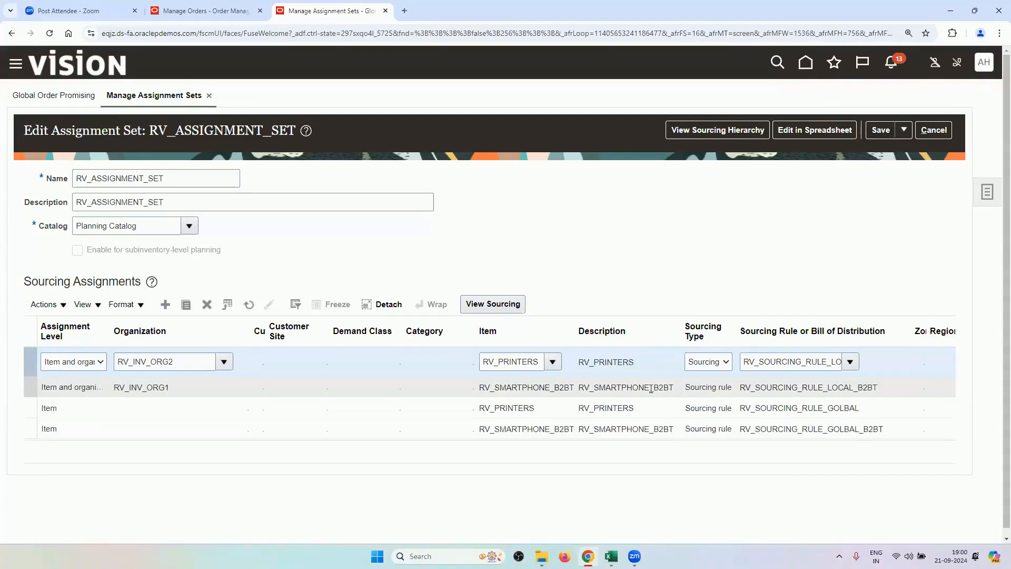
left_click(616, 428)
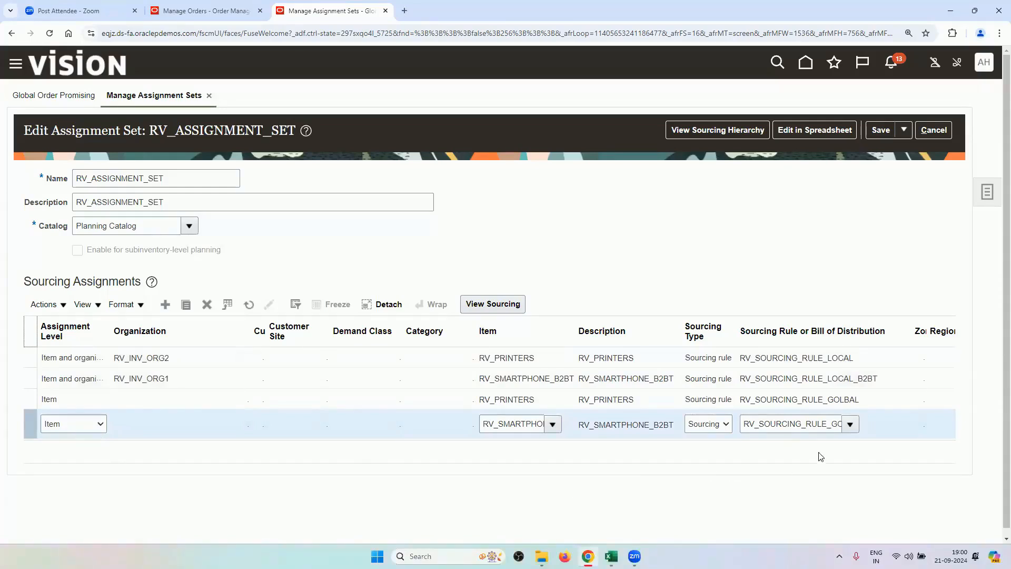
double_click(767, 427)
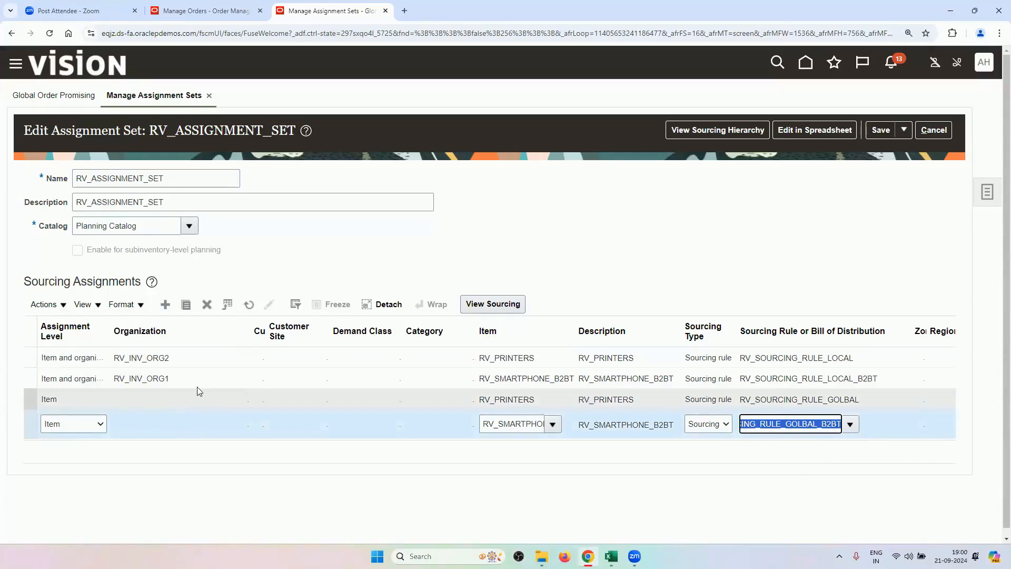
left_click(158, 379)
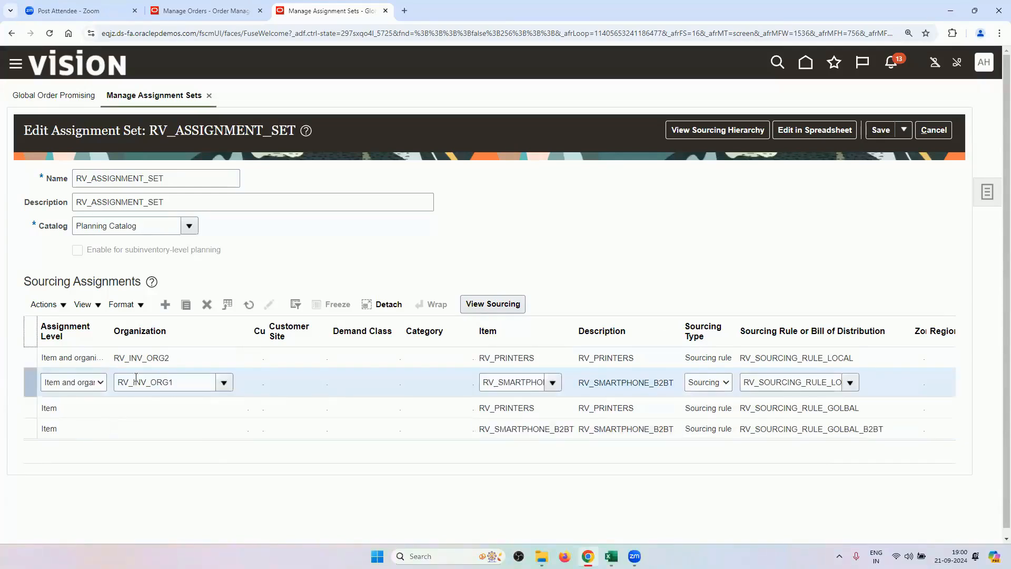
double_click(750, 384)
left_click(723, 262)
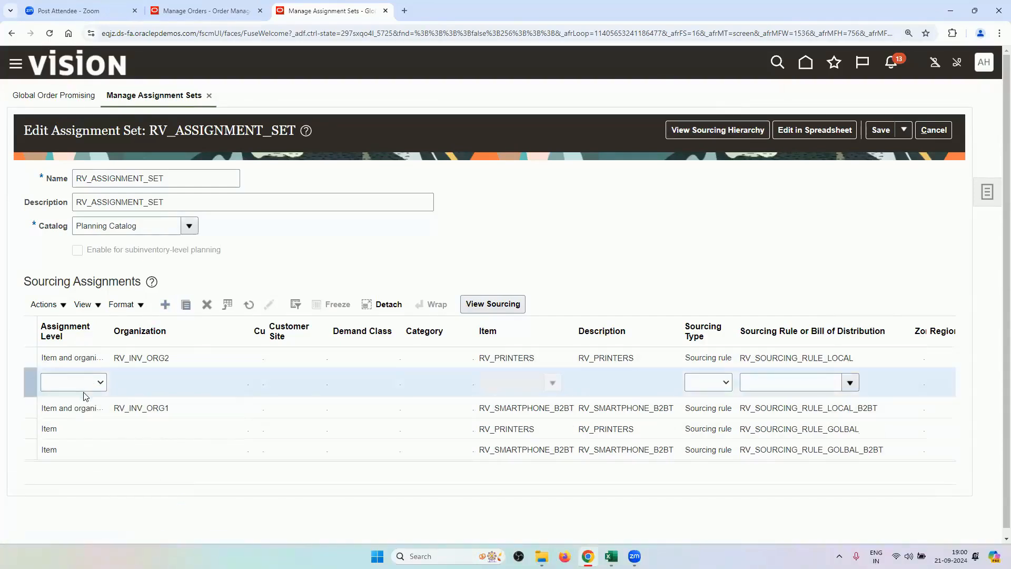
Check the new row's Assignment Level choices without picking one, then delete the blank row and confirm.
left_click(83, 383)
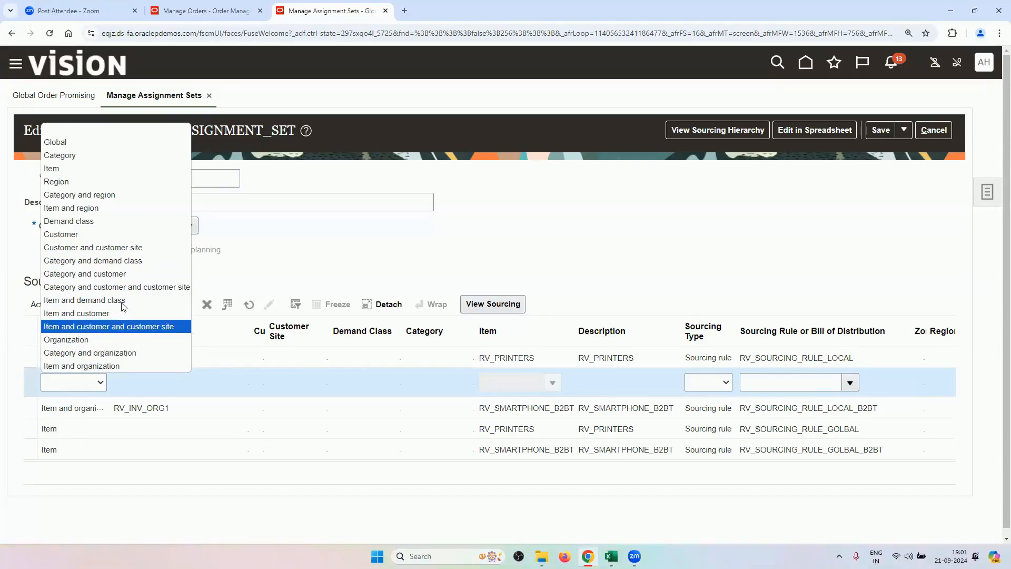
left_click(279, 262)
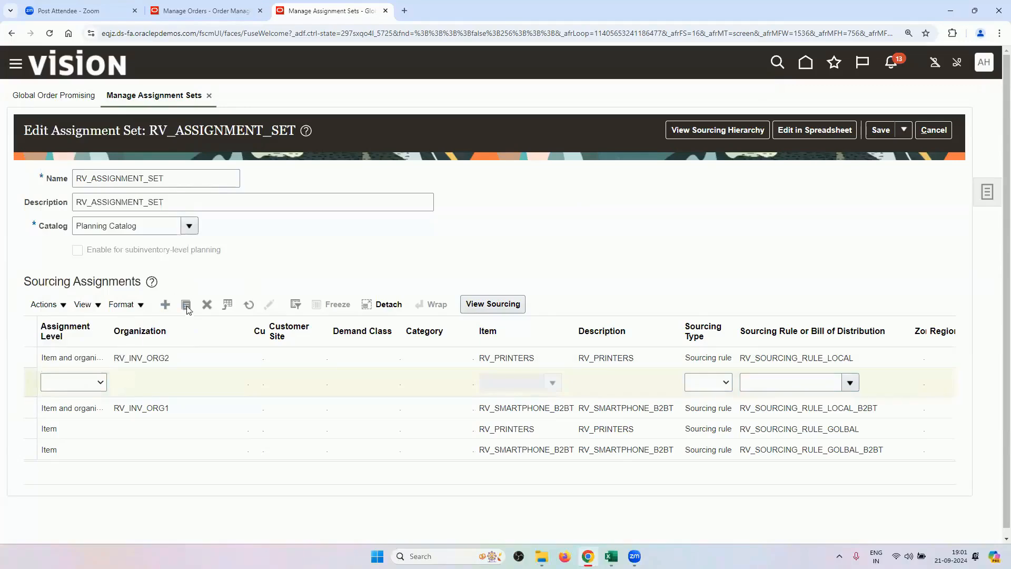
left_click(206, 305)
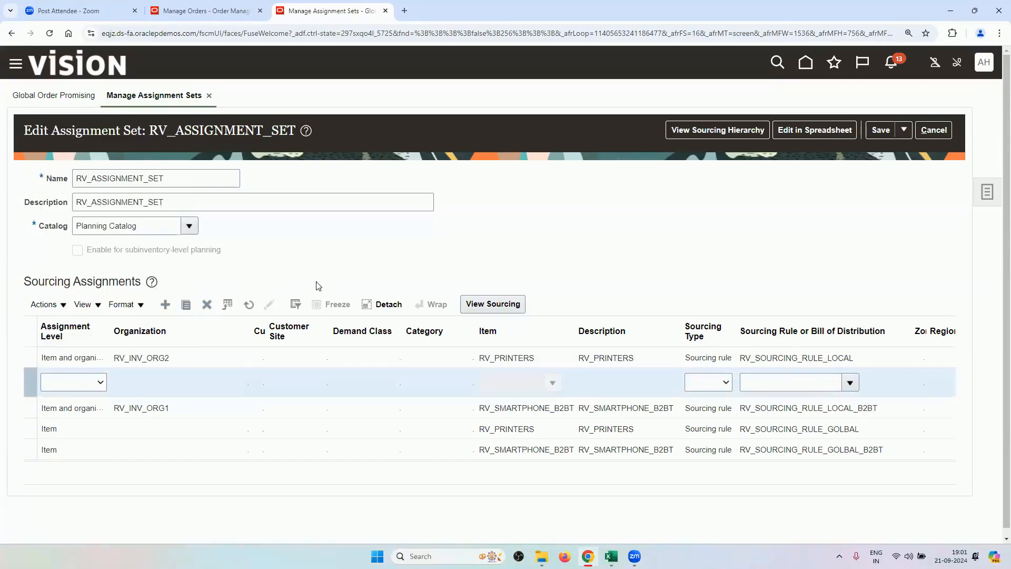
key("Return")
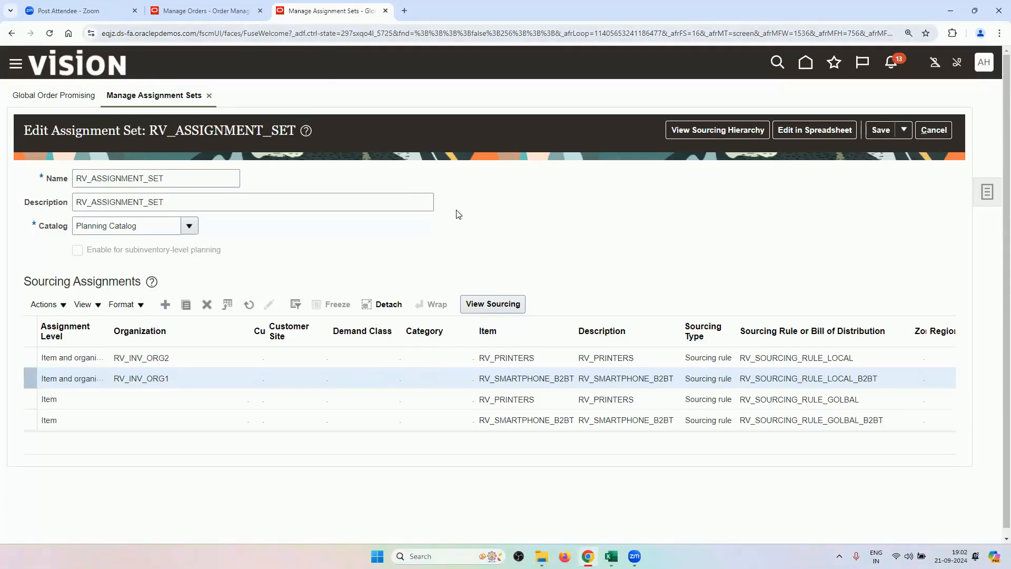
Show the closed order's orchestration process with its five completed tasks on the Manage Orders tab.
left_click(194, 14)
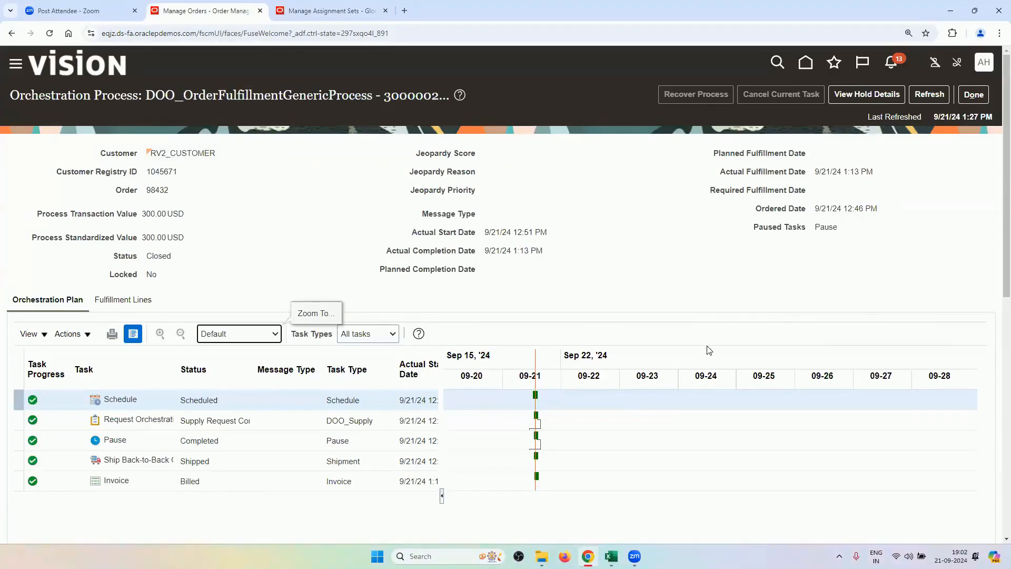
left_click(610, 556)
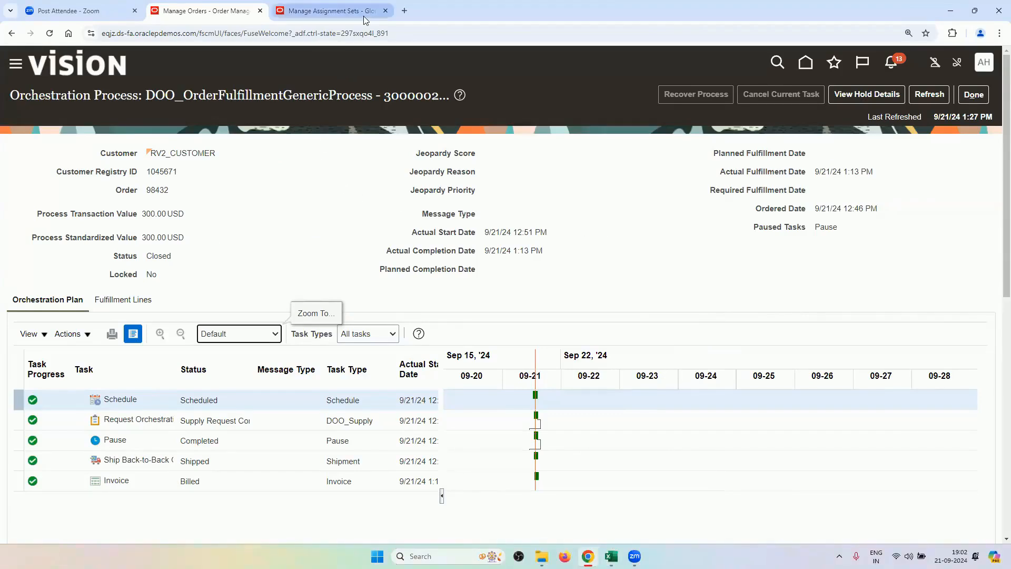
left_click(339, 12)
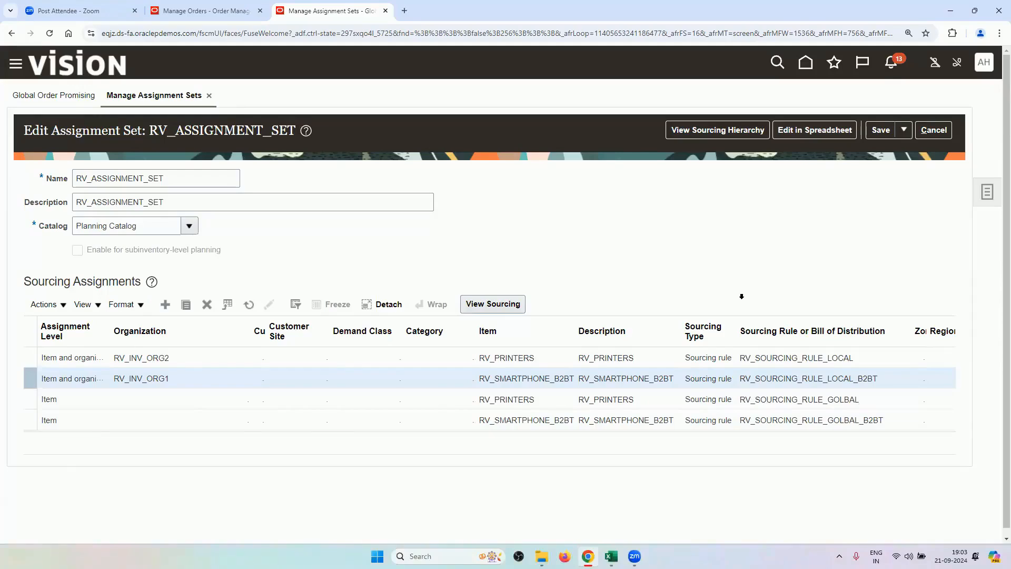
left_click(192, 13)
mouse_move(611, 556)
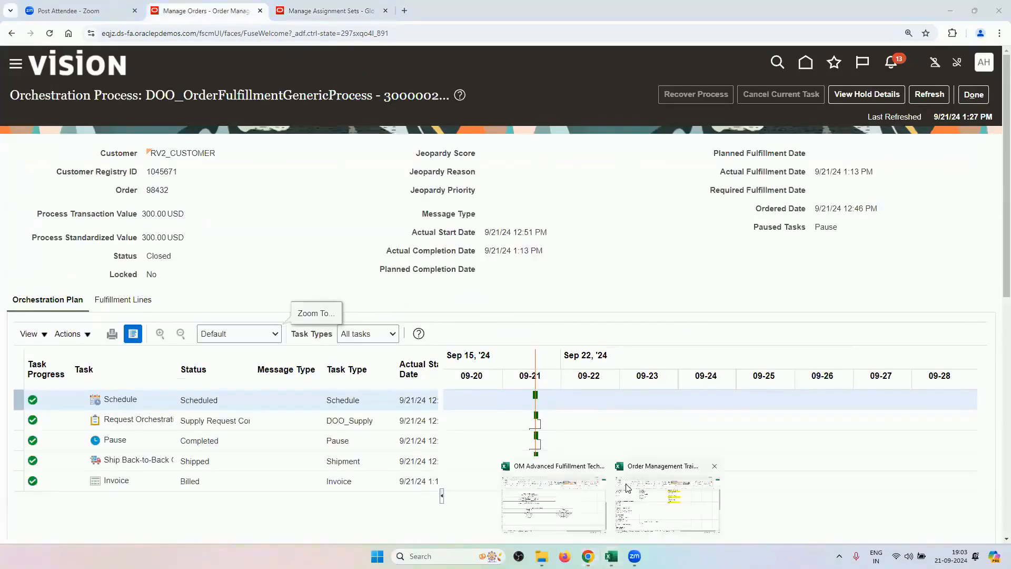
Step through the Order Management Training Sheet's tabs to the Post Transformation Rule Scenarios heading.
left_click(571, 494)
left_click(666, 505)
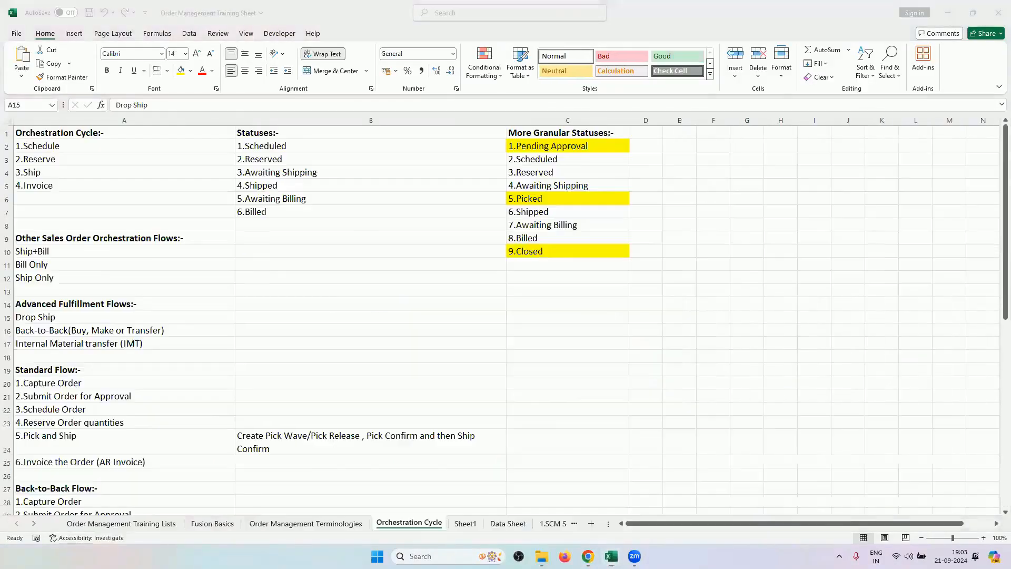
left_click(549, 524)
left_click(551, 522)
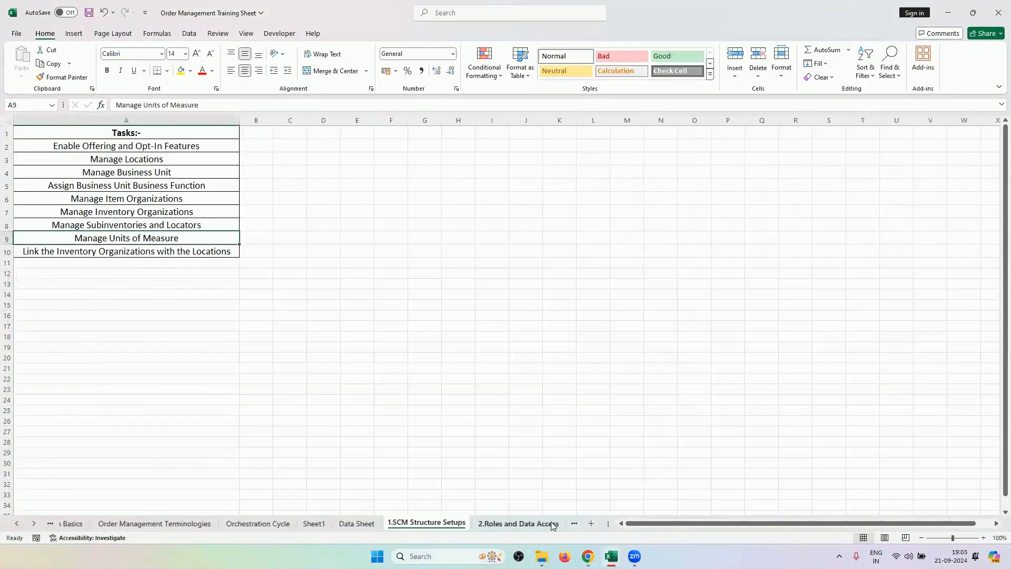
left_click(552, 522)
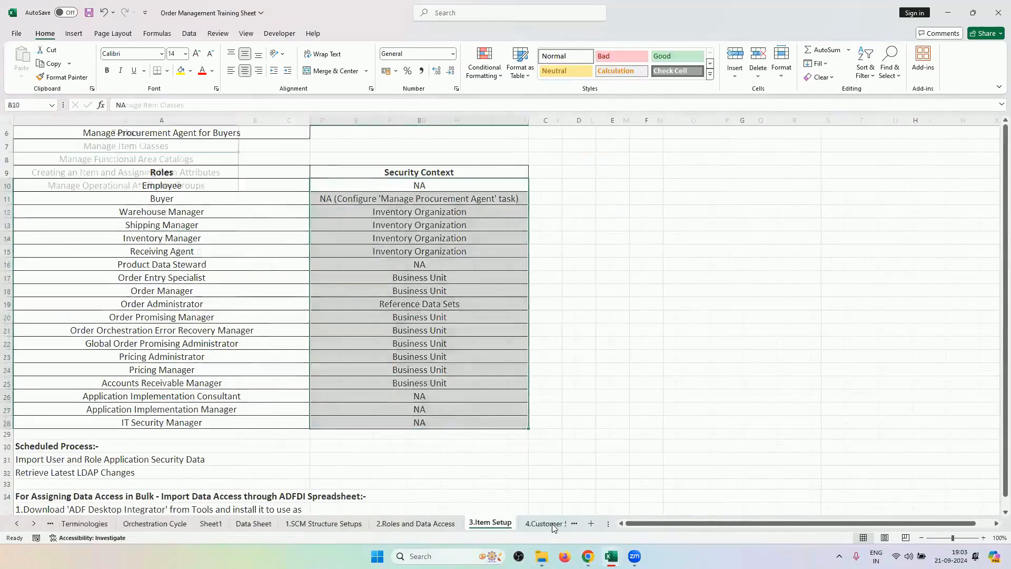
left_click(551, 523)
key("ctrl+Page_Down")
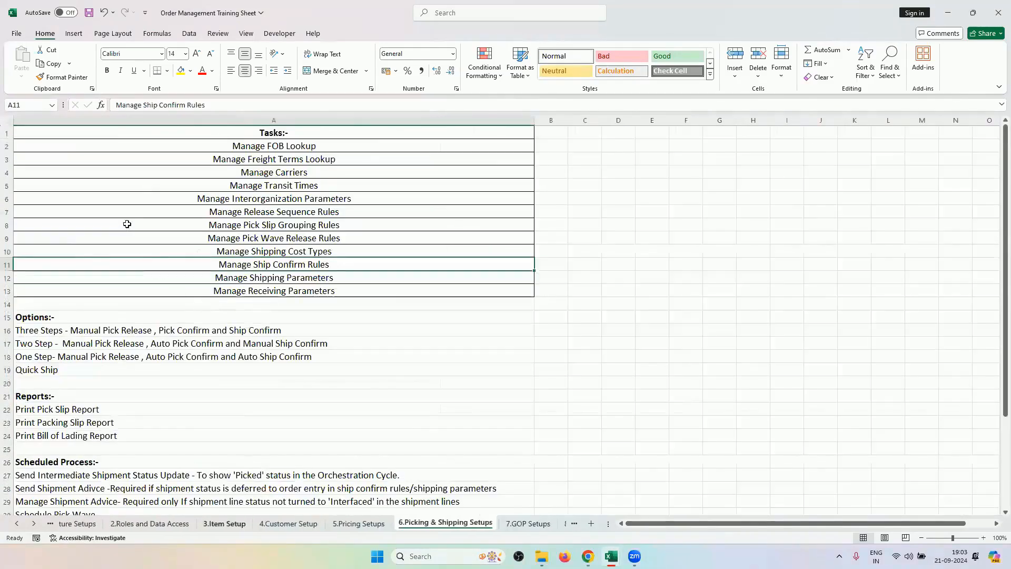
key("ctrl+Page_Down")
key("ctrl+Page_Down")
key("ctrl+Page_Down")
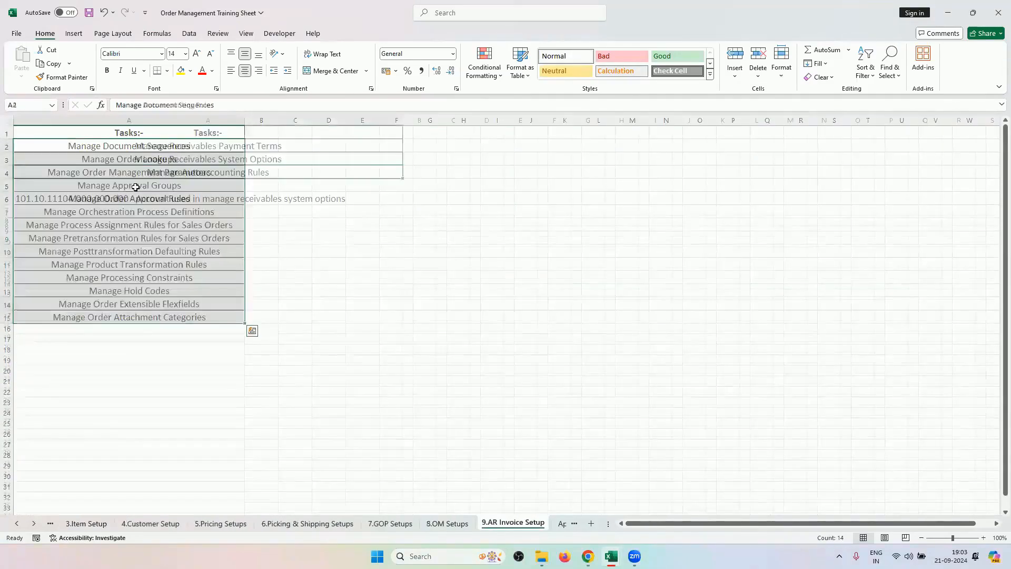
key("ctrl+Page_Down")
key("ctrl+Page_Down")
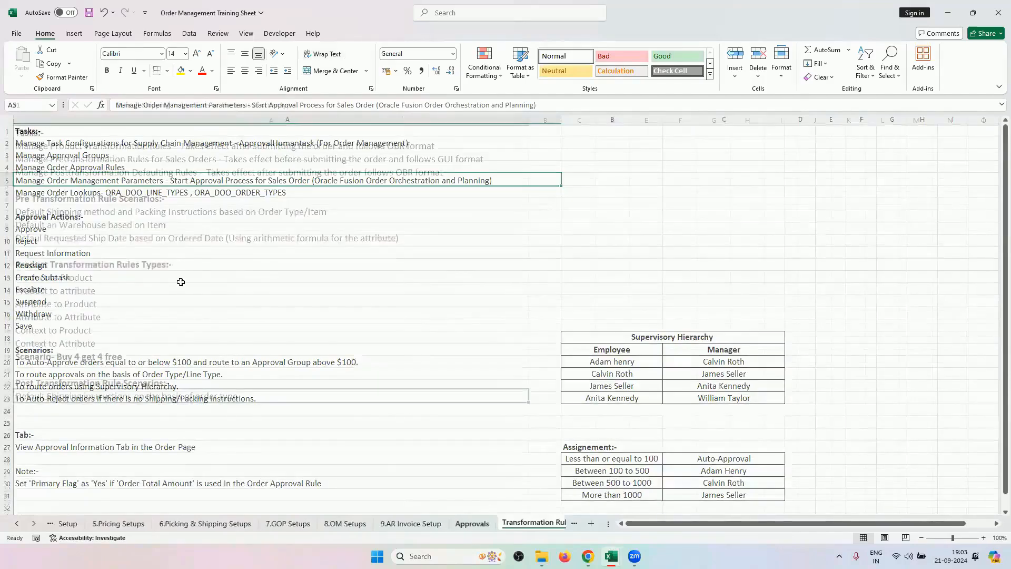
left_click(177, 381)
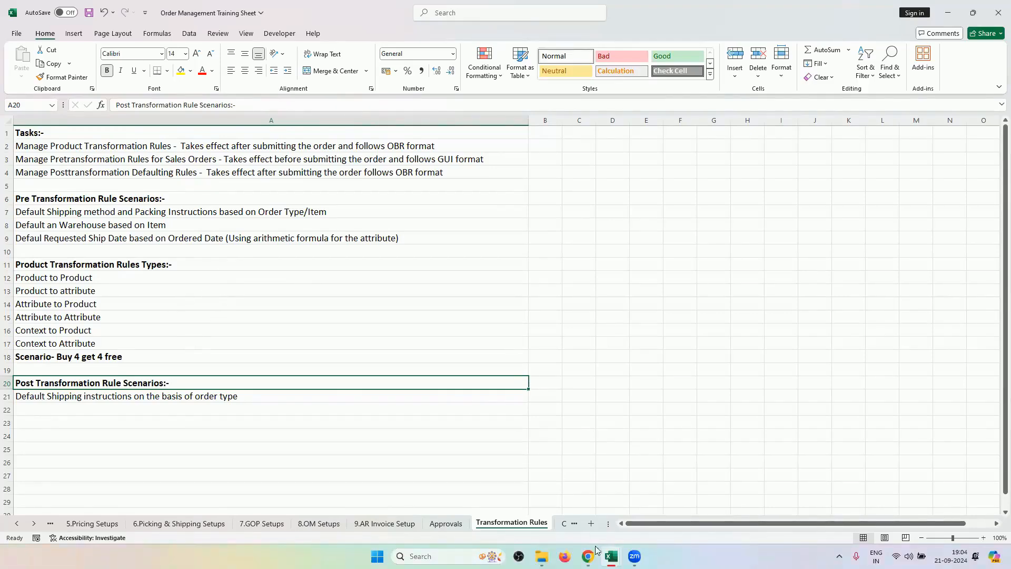
mouse_move(600, 550)
left_click(588, 499)
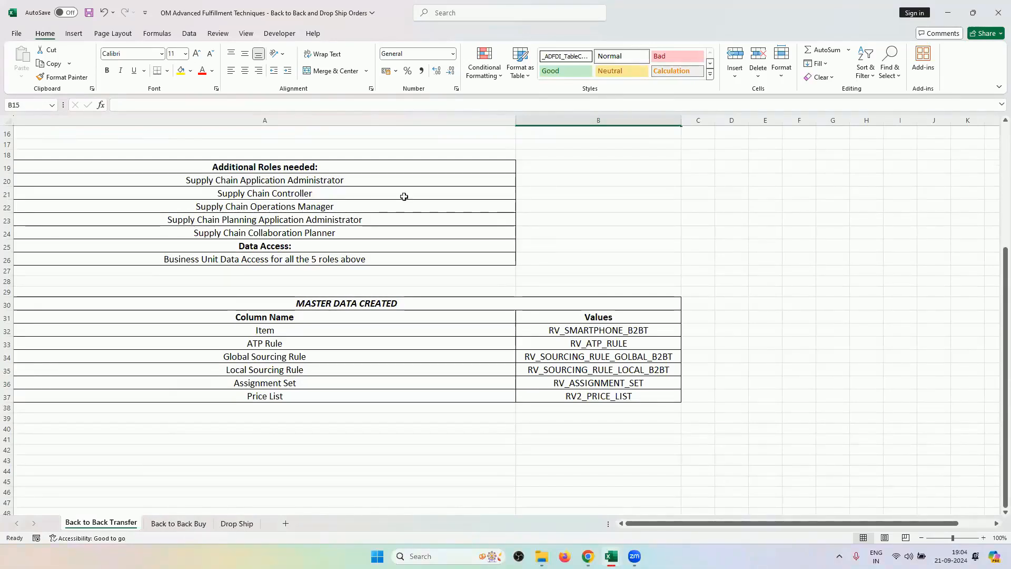
mouse_move(611, 554)
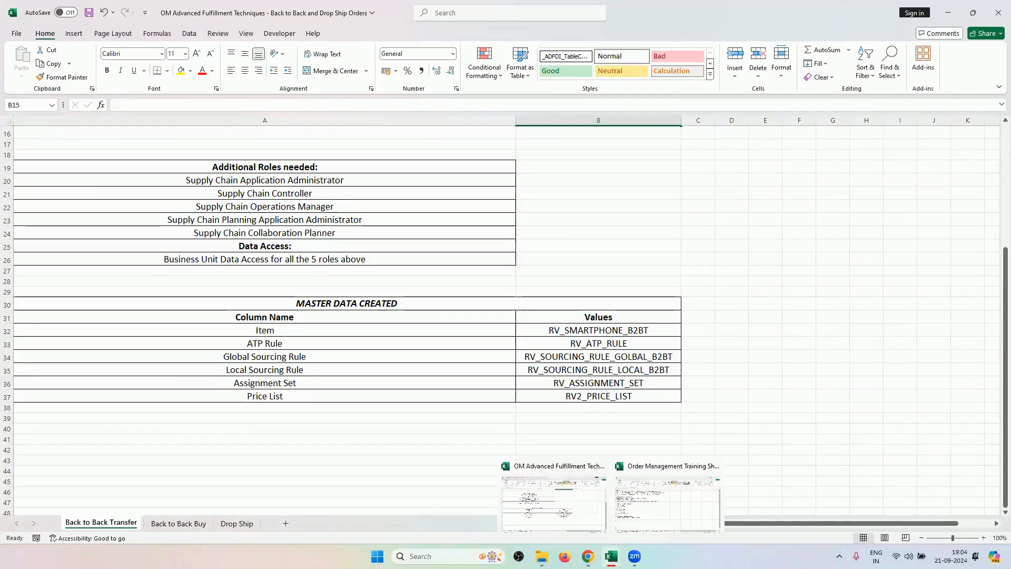
left_click(657, 490)
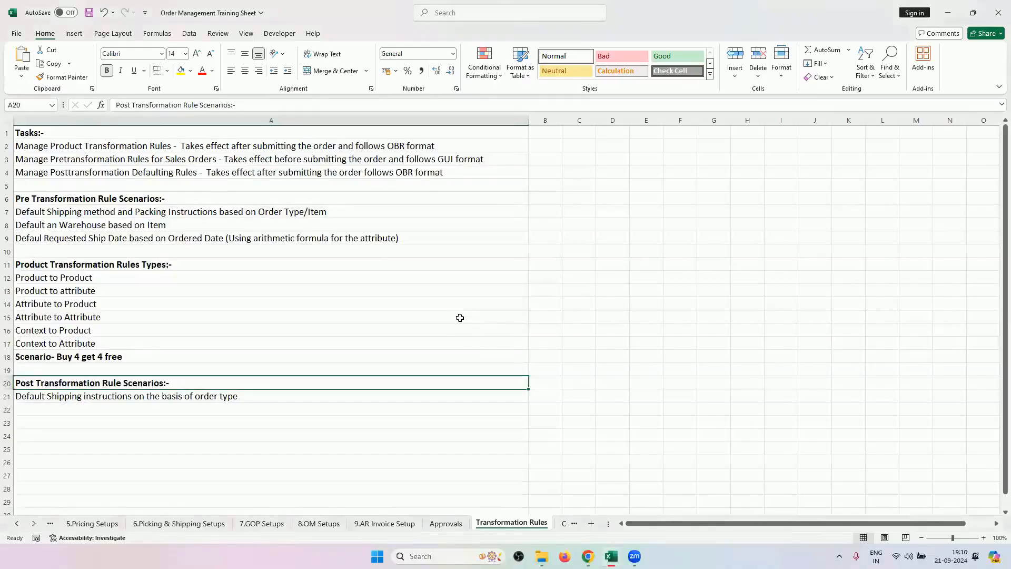
Walk through the Attribute to Attribute, post-, product and pre-transformation rule headings, then return to the browser.
left_click(460, 317)
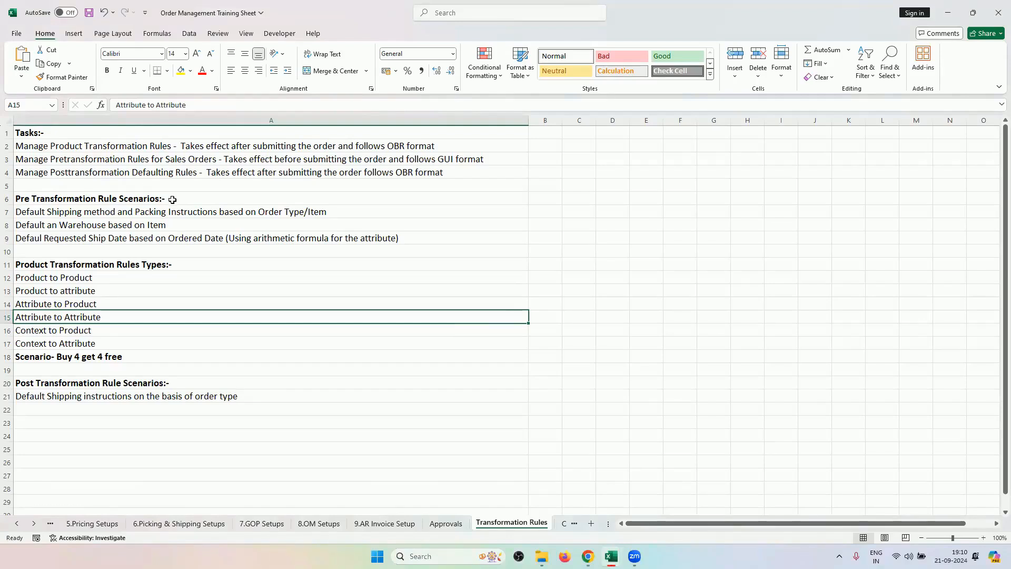
left_click(127, 384)
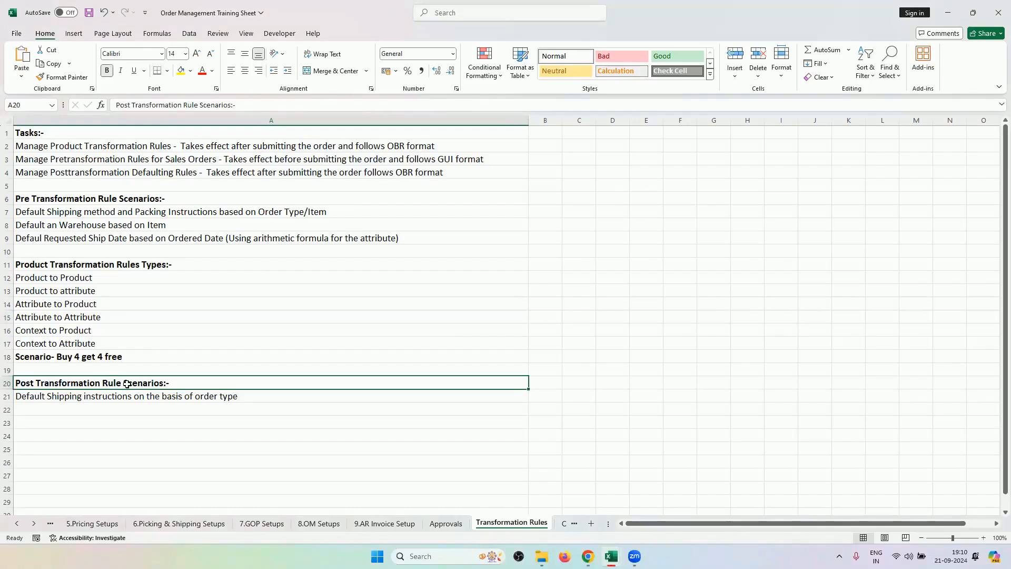
left_click(94, 265)
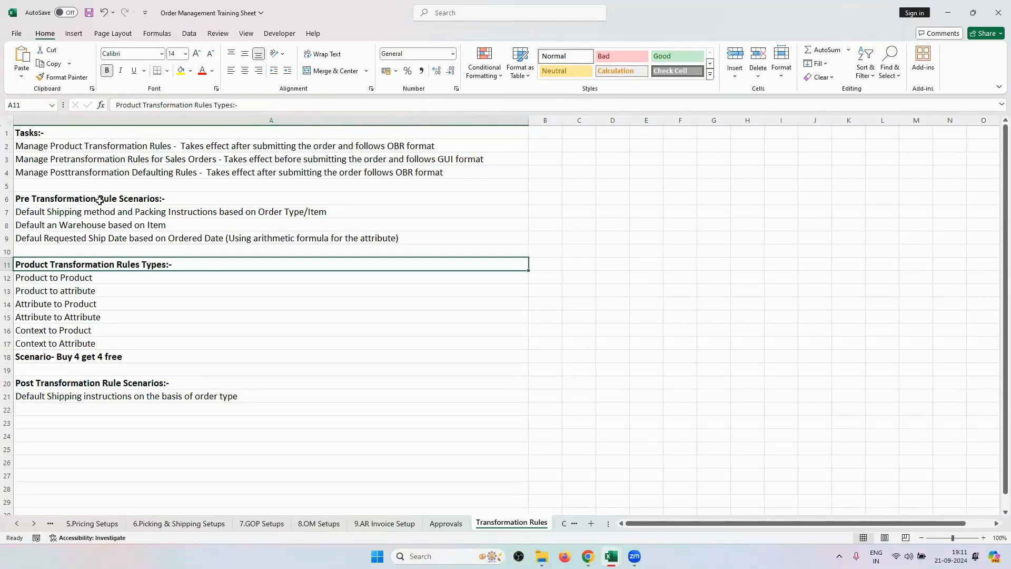
left_click(184, 200)
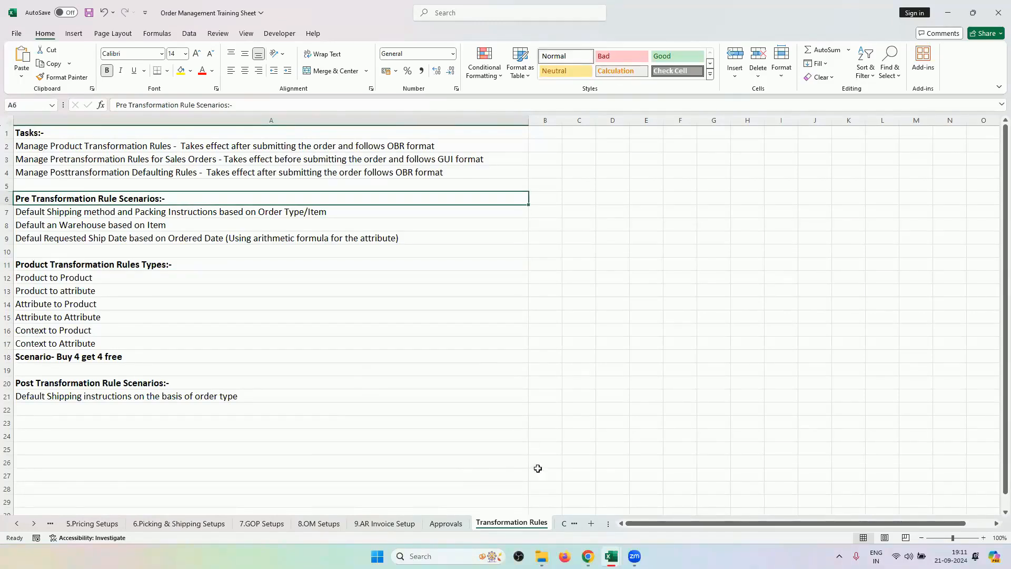
left_click(588, 556)
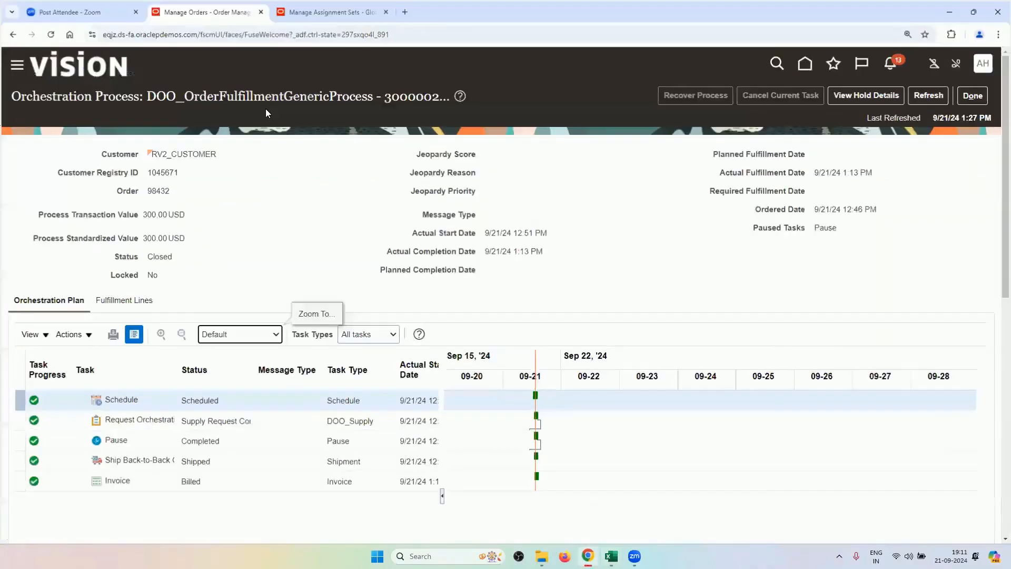
Go from the assignment sets page to Setup and Maintenance, confirming you want to leave the page.
left_click(329, 11)
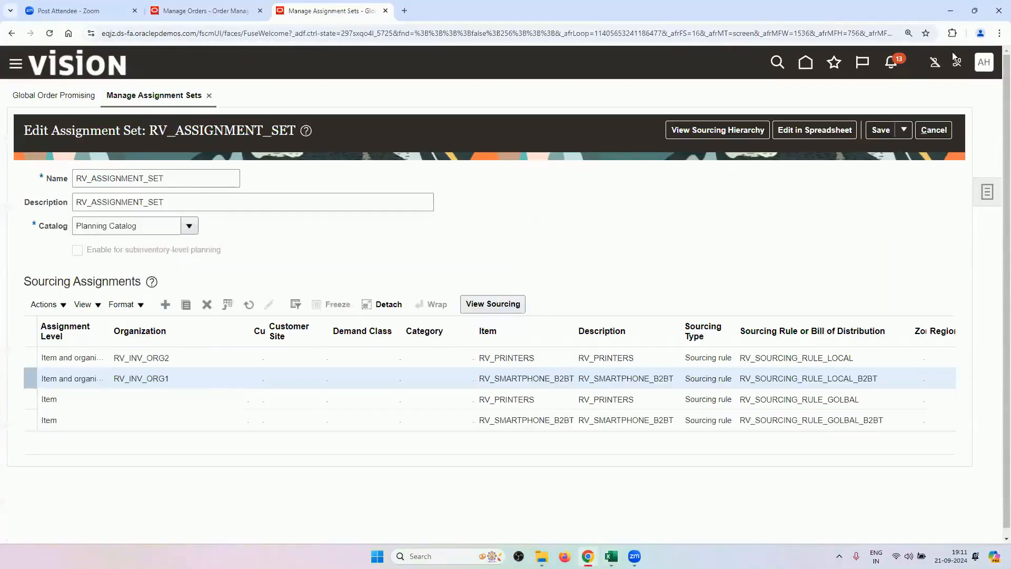
left_click(982, 73)
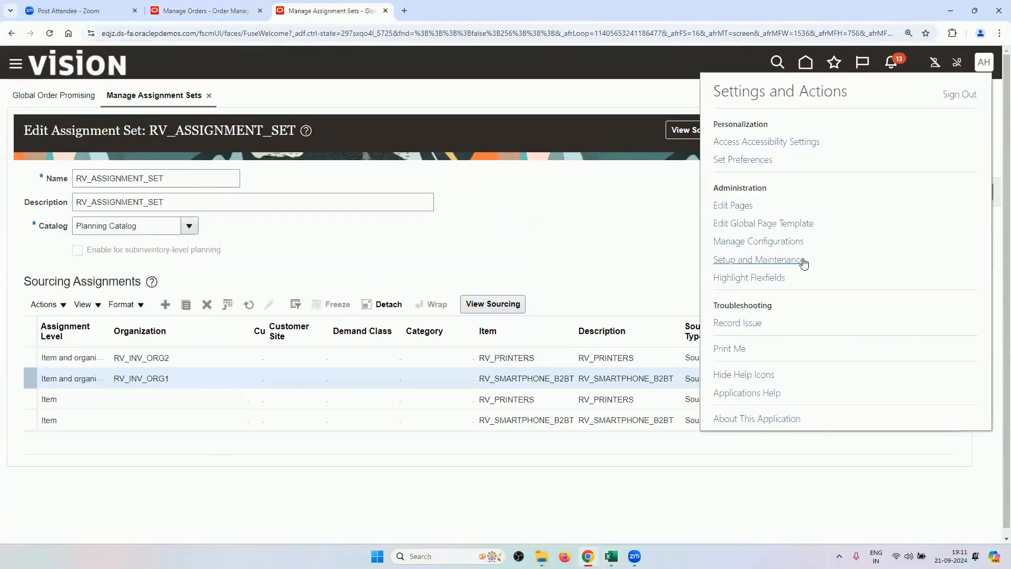
left_click(800, 265)
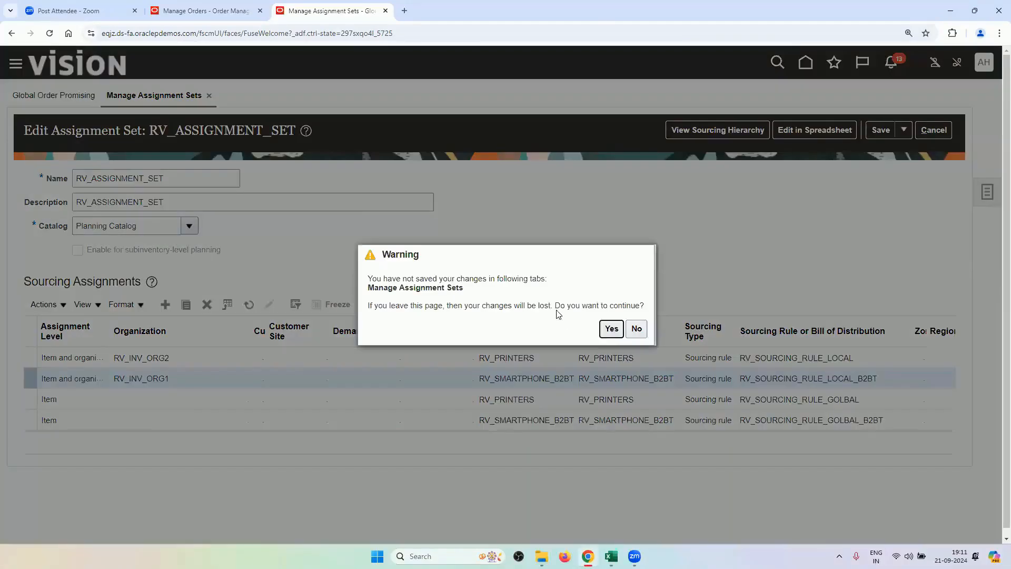
left_click(610, 329)
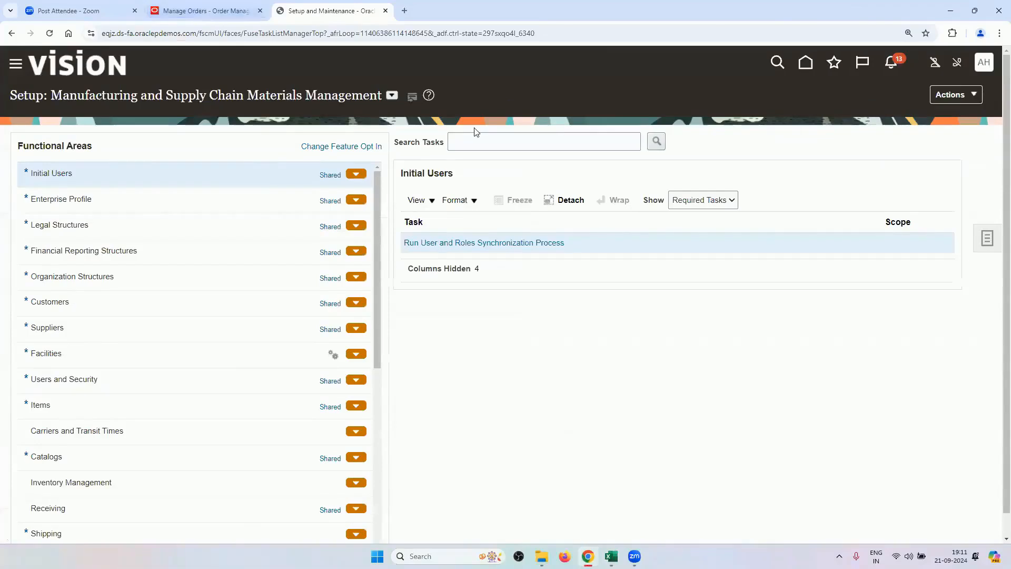
Under the Order Management offering, search tasks for PRE and open Manage Pretransformation Rules for Sales Orders.
left_click(392, 95)
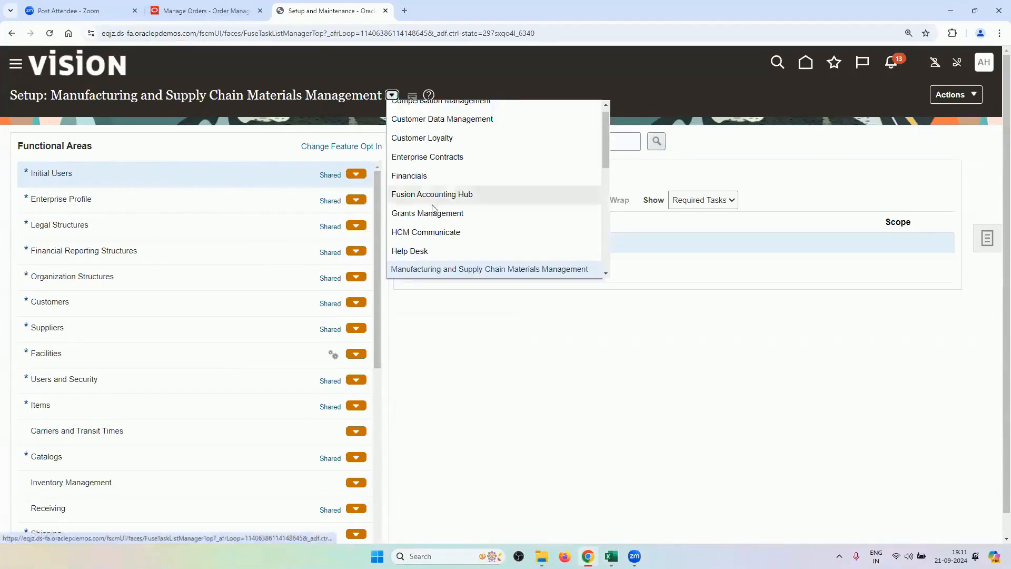
scroll(442, 210, "down", 3)
left_click(445, 216)
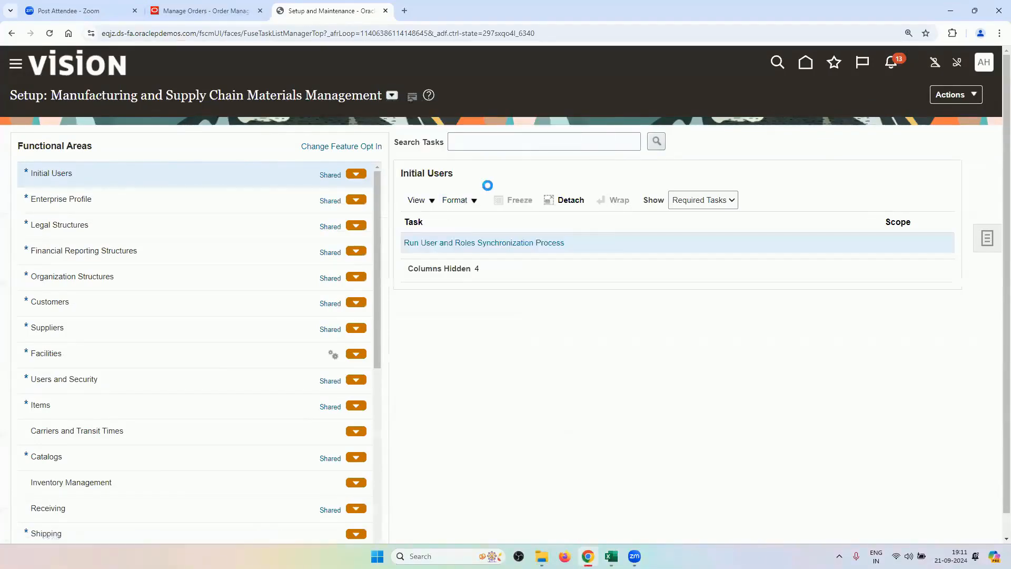
left_click(507, 144)
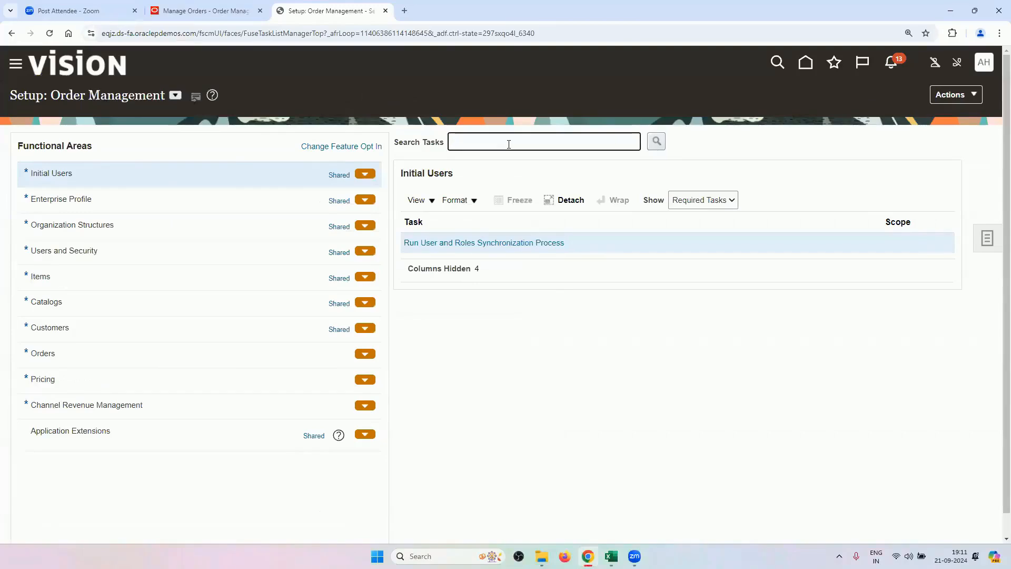
type("PRE")
key("Return")
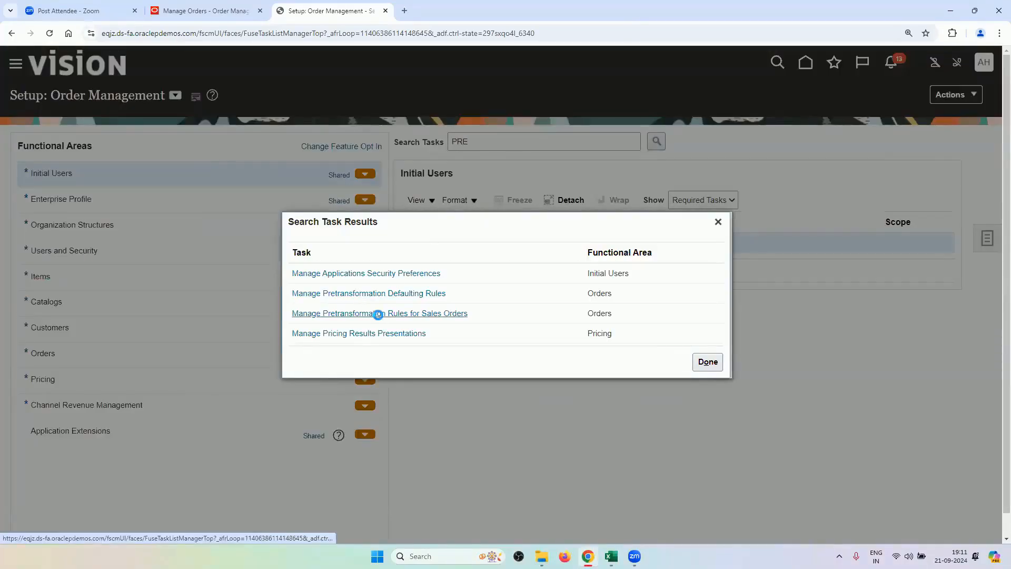
left_click(379, 314)
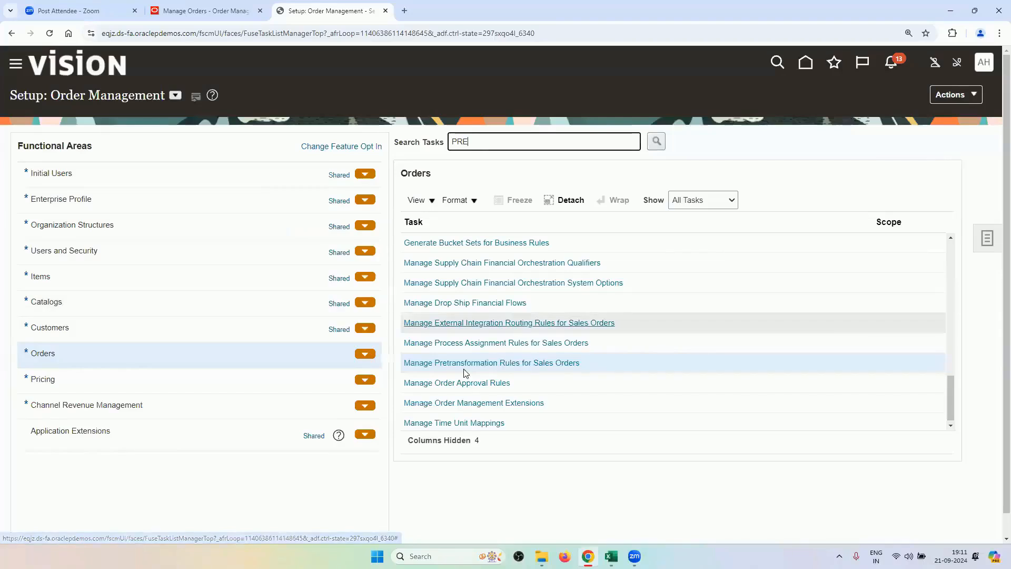
left_click(569, 363)
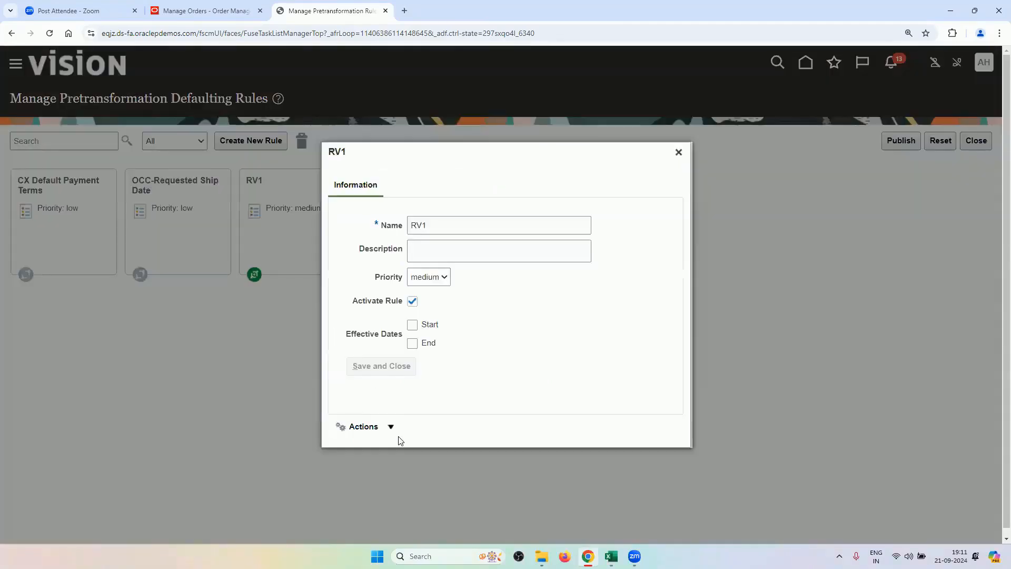
Open rule RV1 for editing and expand its DO actions to review Packing Instructions and Ship Method RV_CARRIER Air.
left_click(391, 427)
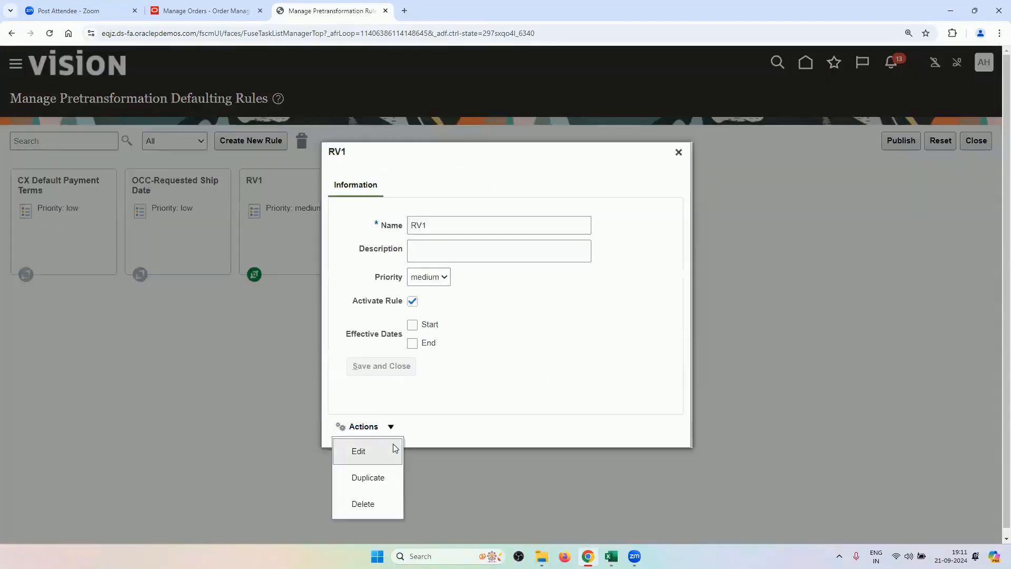
left_click(393, 444)
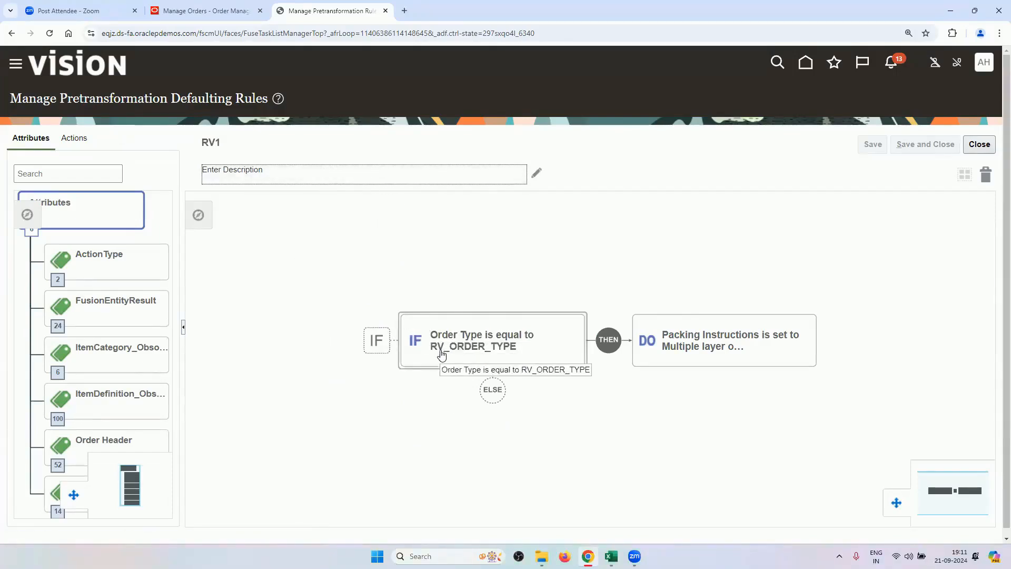
left_click(661, 354)
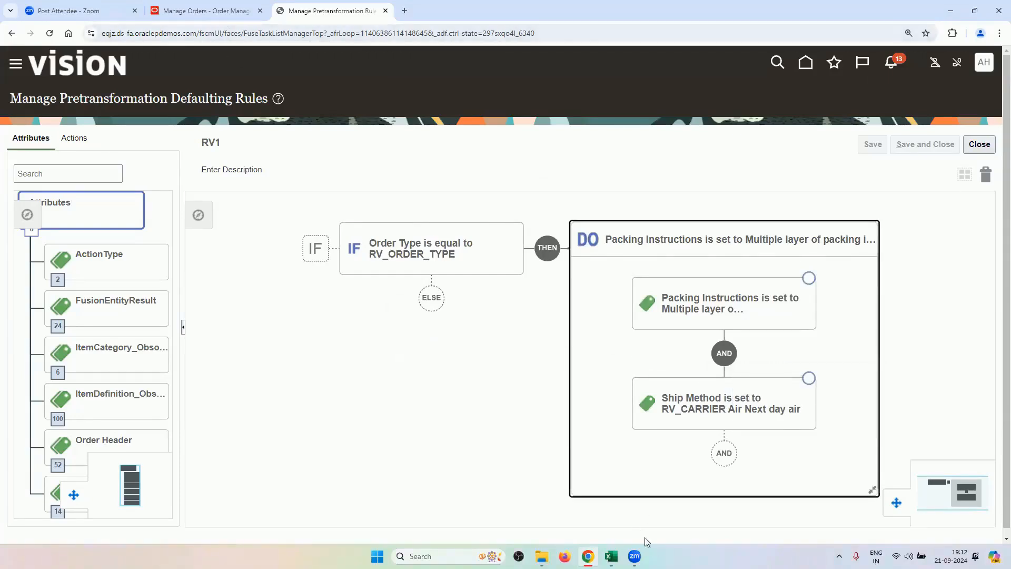
mouse_move(611, 556)
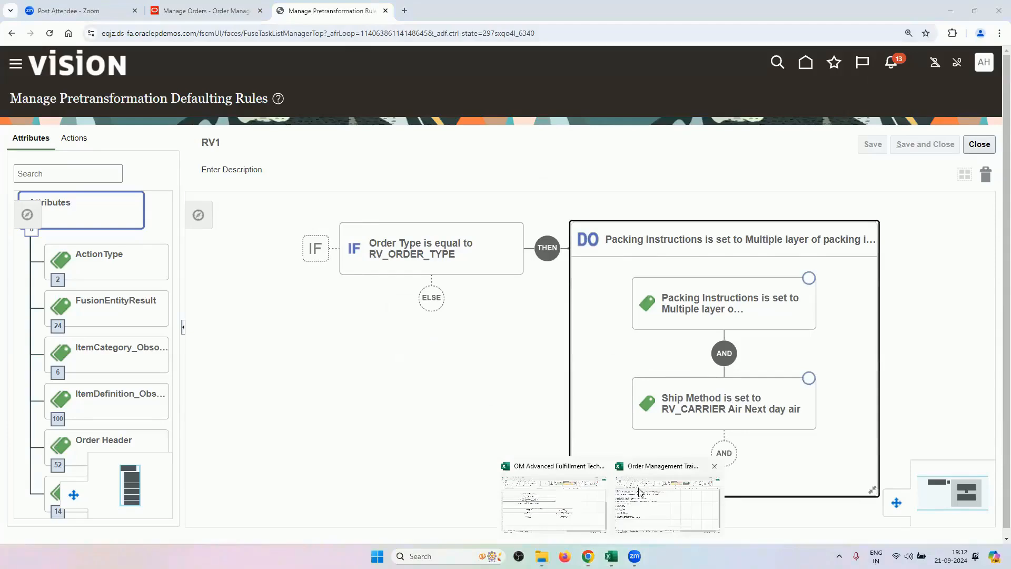
Save and close the OM Advanced Fulfillment Techniques workbook, then return to the Oracle pretransformation rules list.
left_click(648, 507)
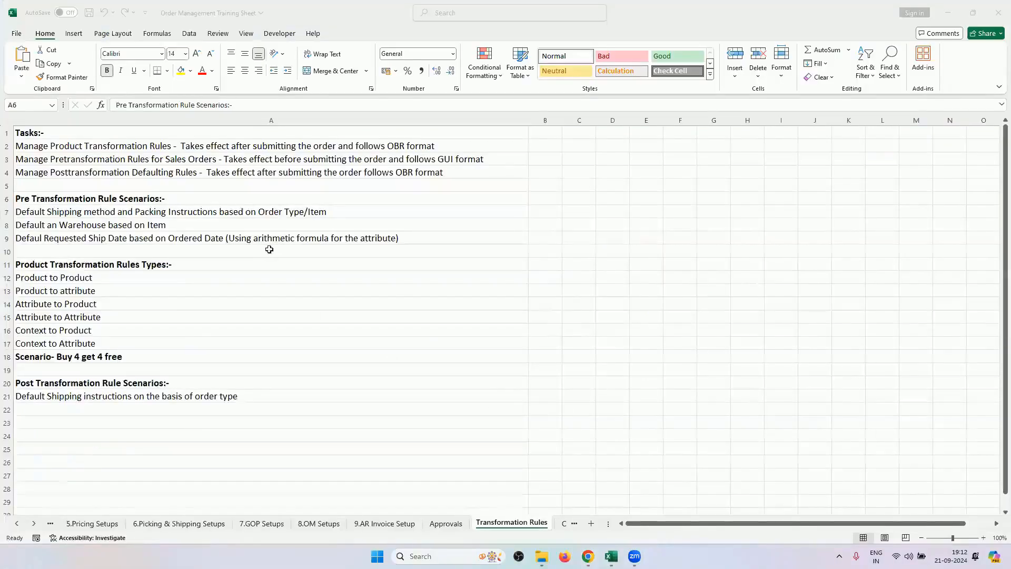
mouse_move(610, 556)
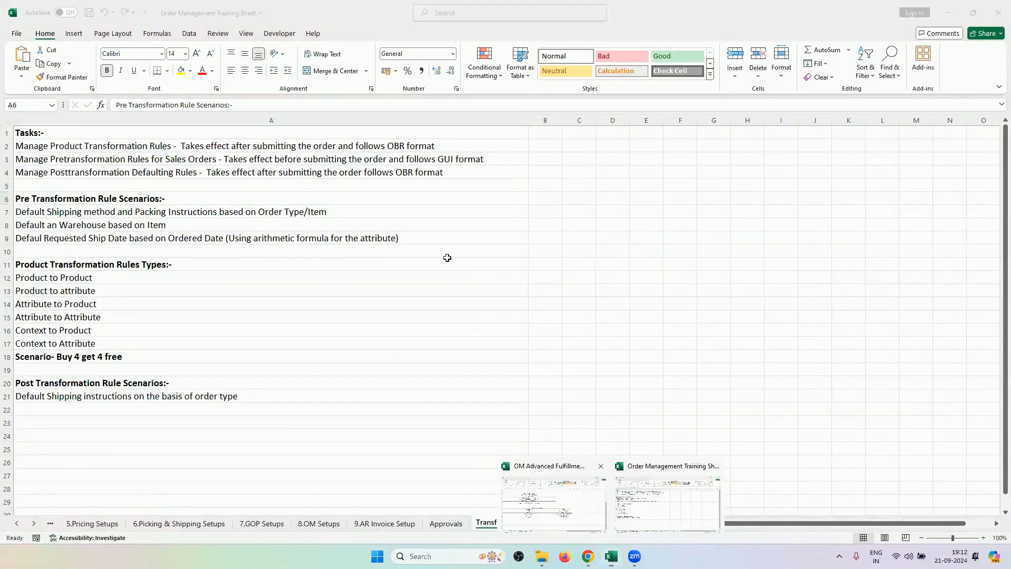
left_click(550, 500)
left_click(991, 11)
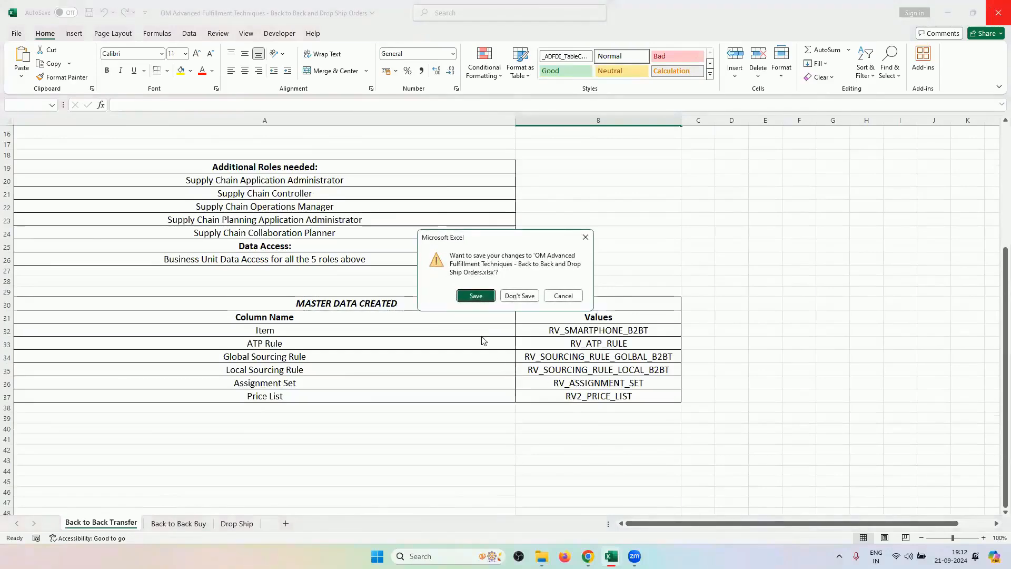
left_click(468, 298)
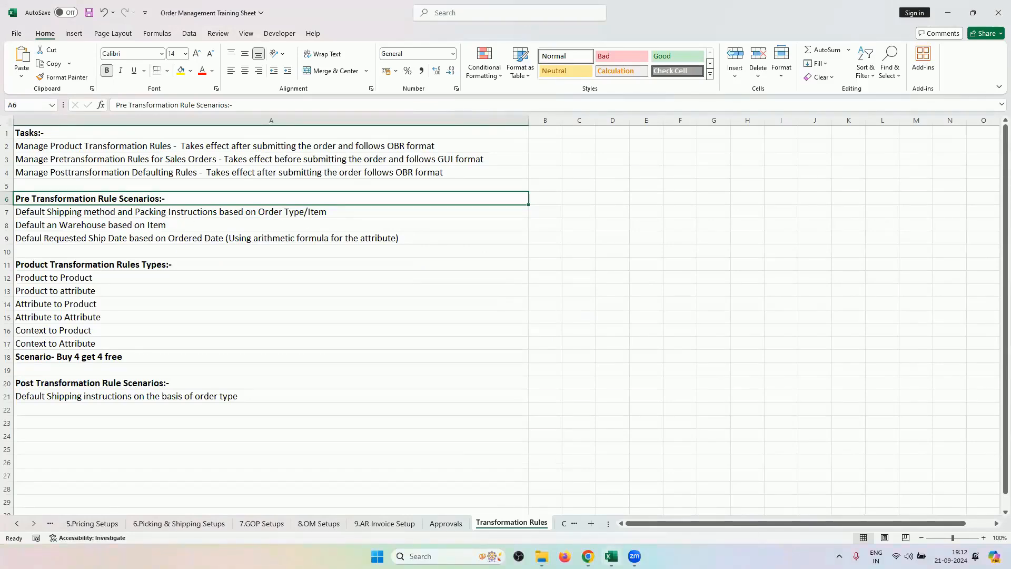
left_click(587, 556)
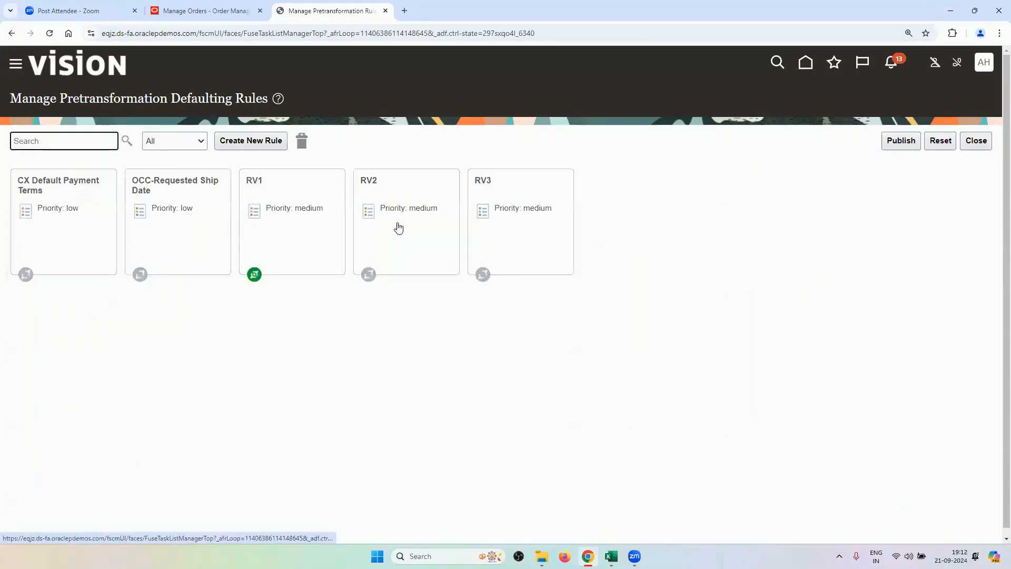
Open rule RV2 in edit mode to review it, then close its editor.
left_click(395, 196)
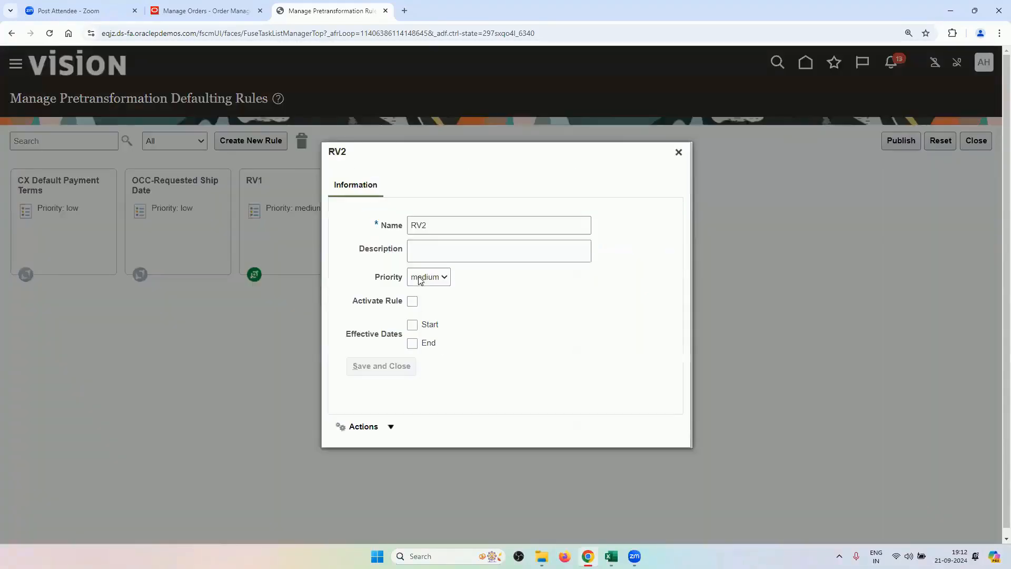
left_click(389, 426)
left_click(395, 450)
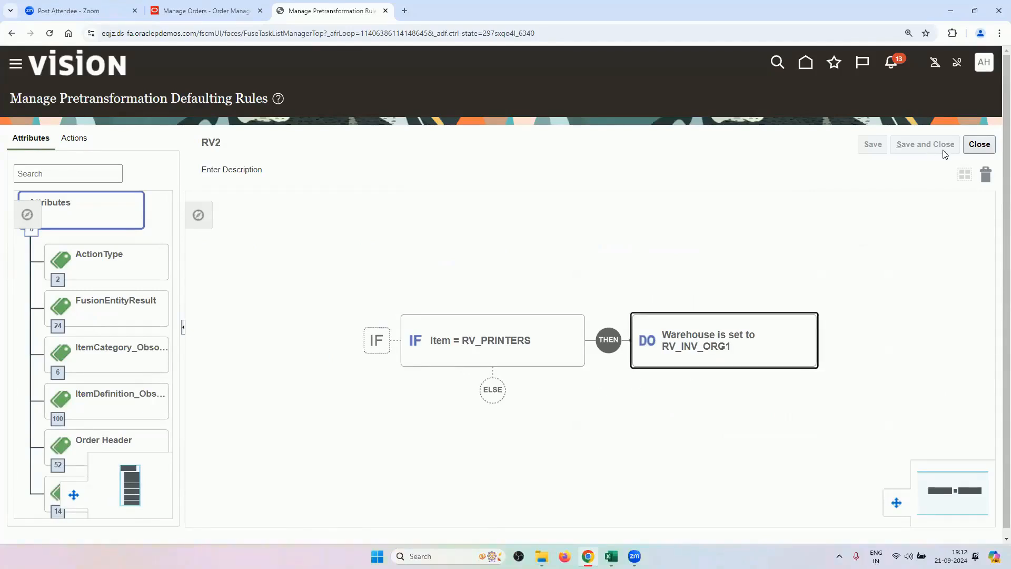
left_click(978, 144)
Open rule RV3 in edit mode and expand its DO actions.
left_click(546, 204)
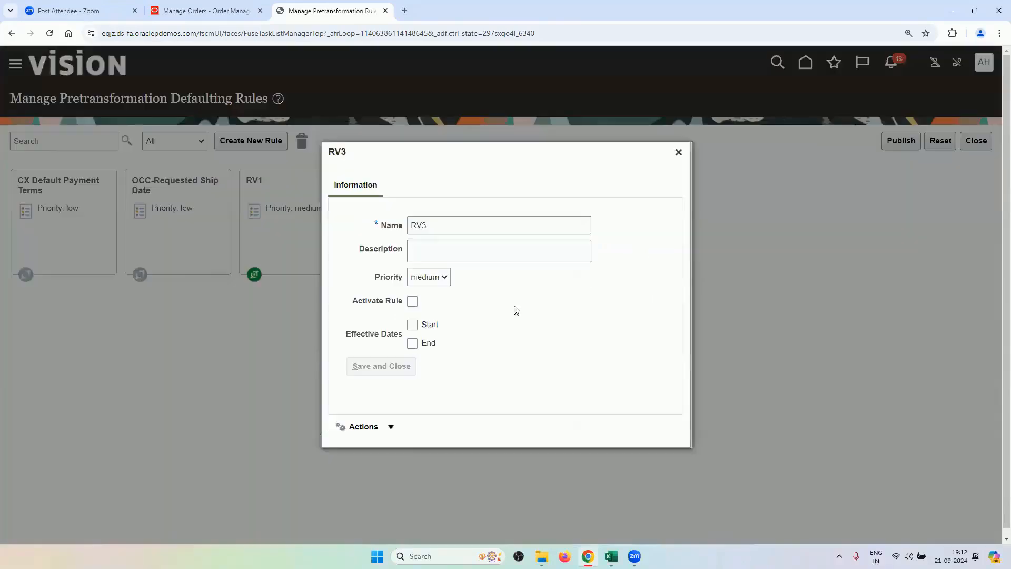
left_click(367, 423)
left_click(396, 447)
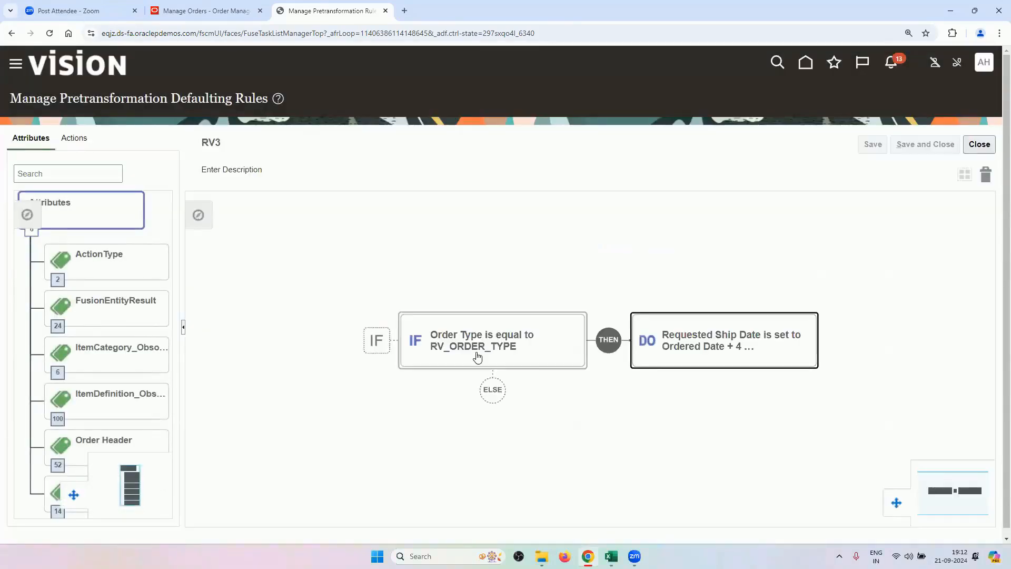
left_click(718, 339)
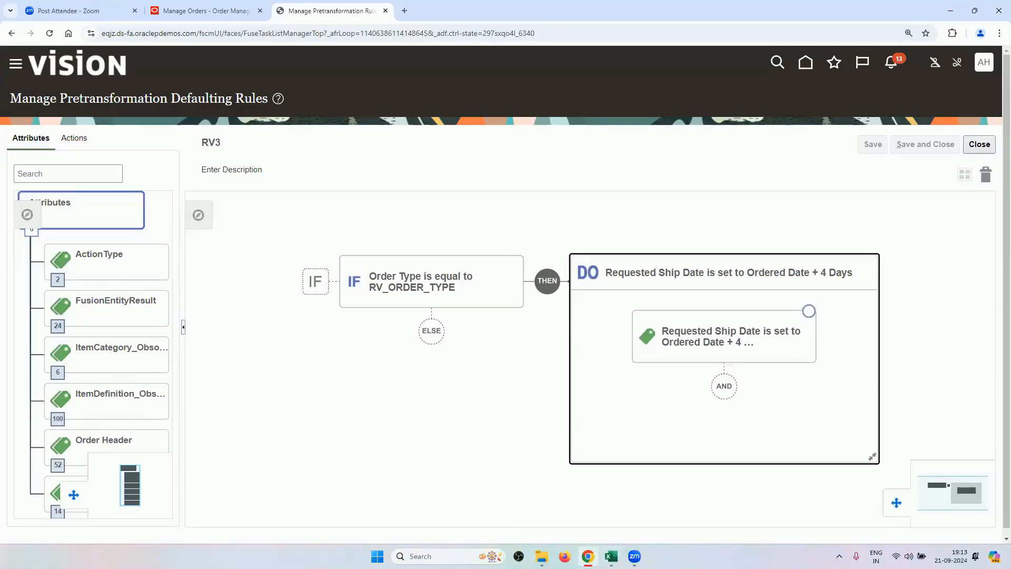
In the training sheet, select the three pre-transformation scenarios in A7:A9.
left_click(611, 556)
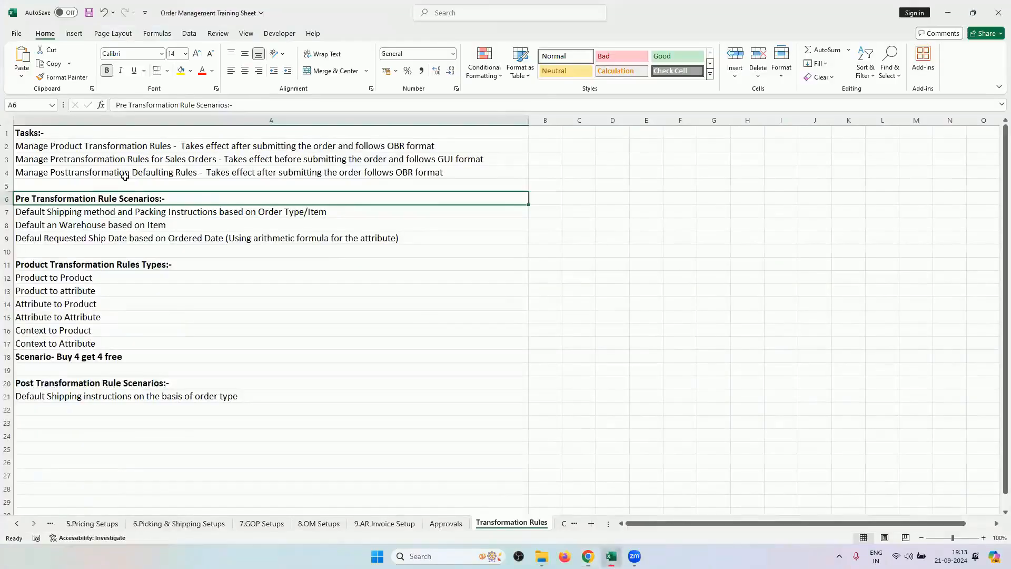
left_click(7, 238)
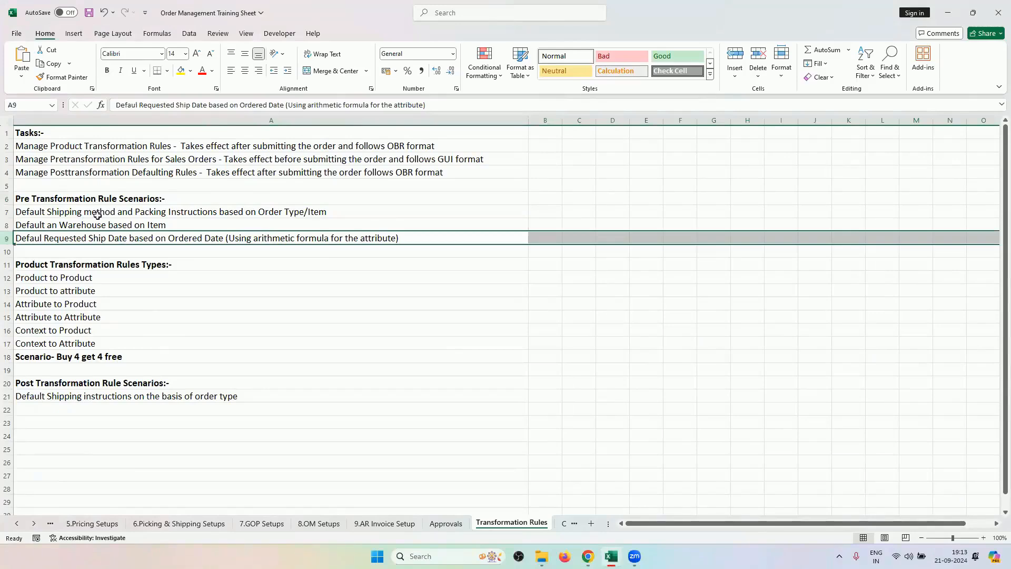
left_click_drag(95, 210, 106, 242)
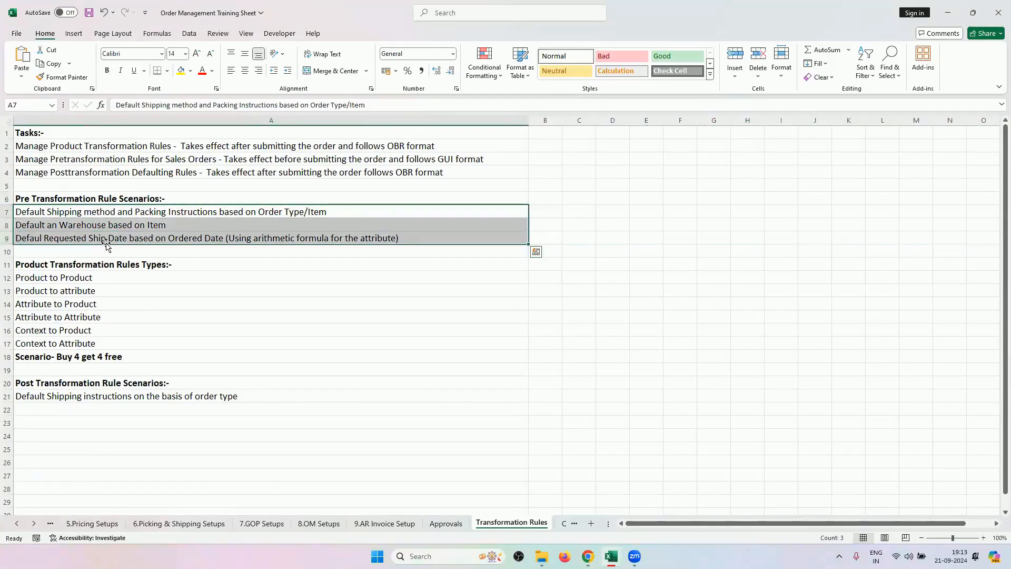
key("alt+Tab")
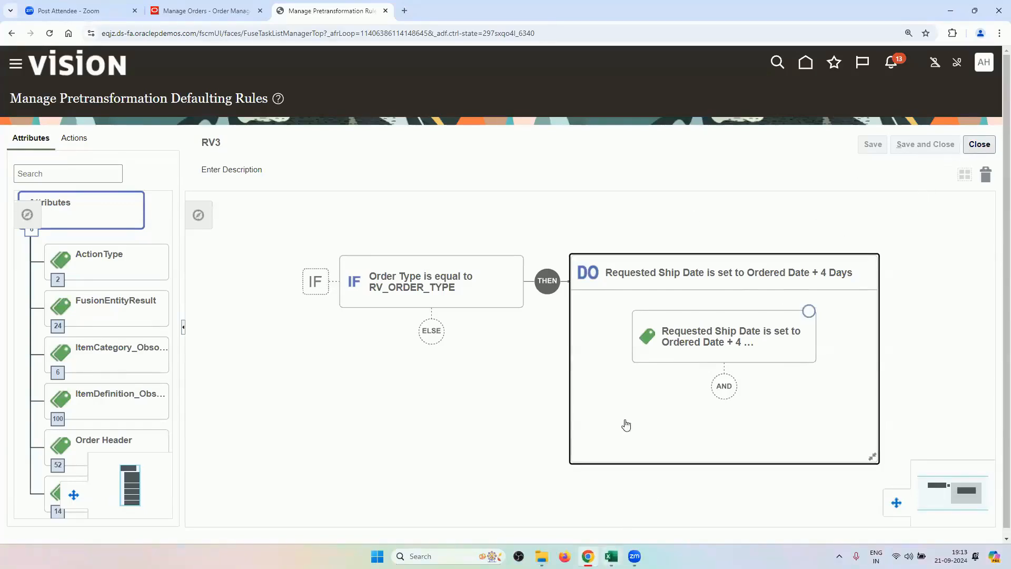
Close the RV3 rule and bring the Excel training sheet back to the front.
left_click(979, 144)
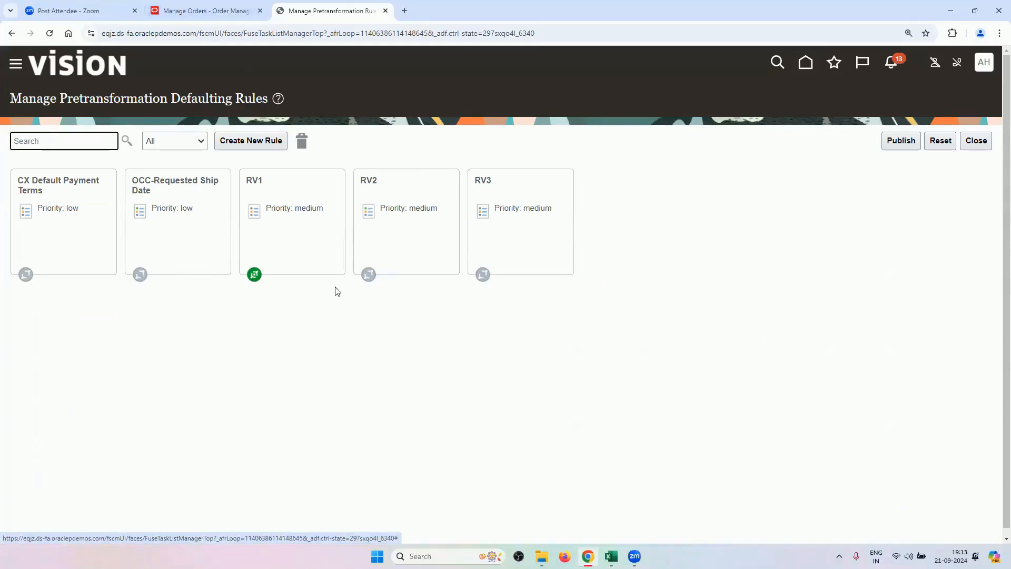
mouse_move(611, 556)
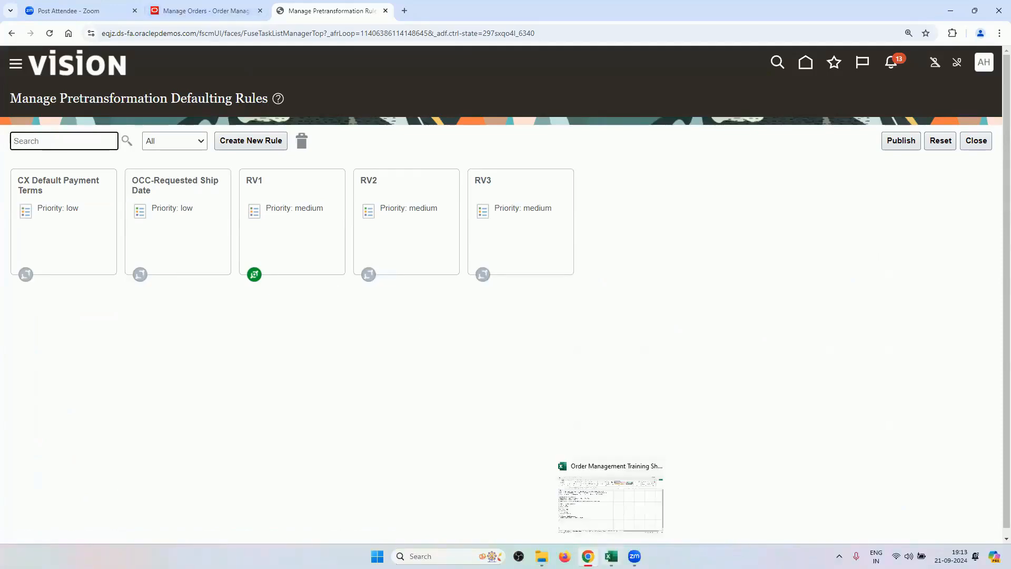
left_click(610, 556)
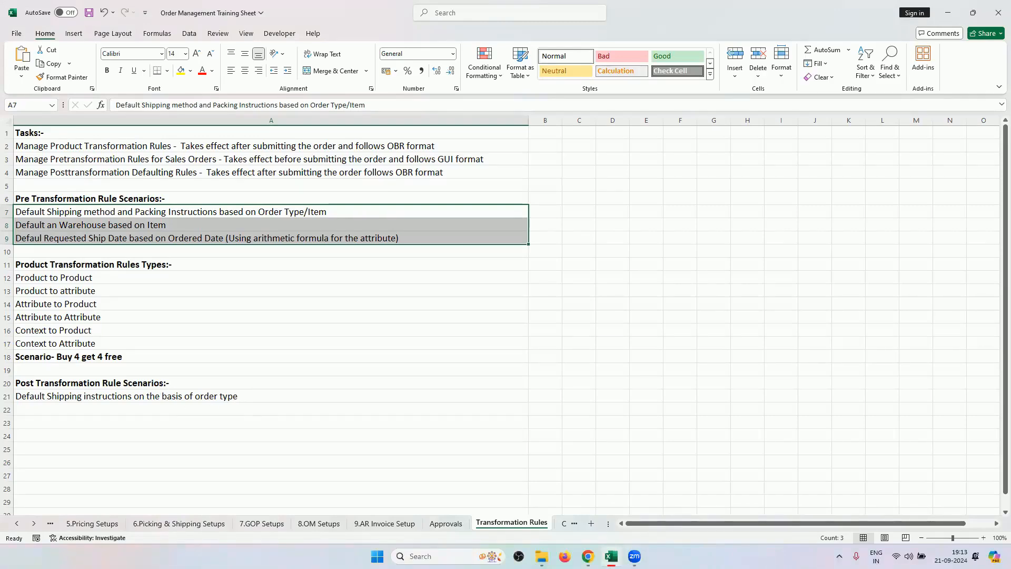
Minimize Excel and close the pretransformation defaulting rules page.
left_click(611, 556)
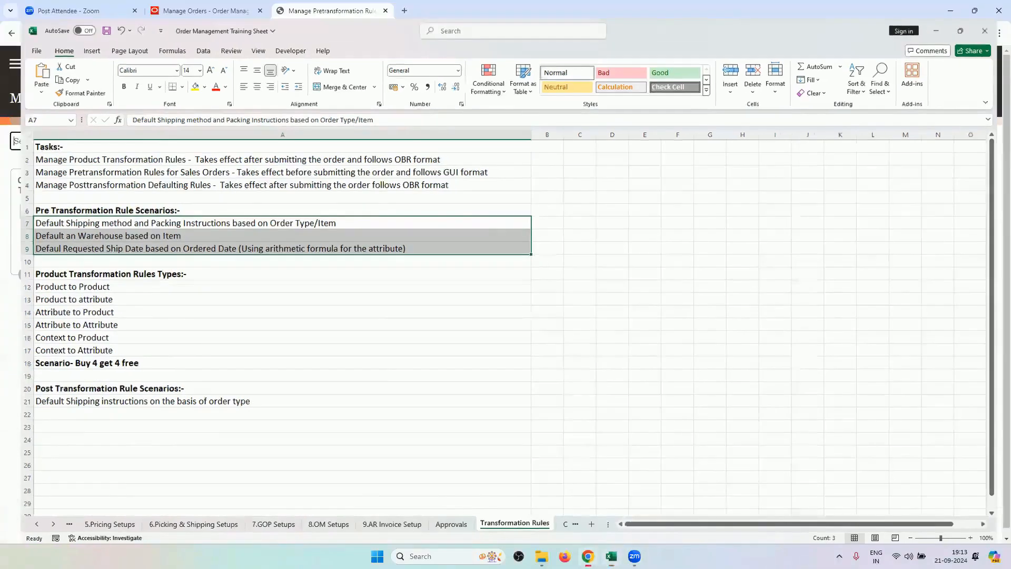
left_click(611, 556)
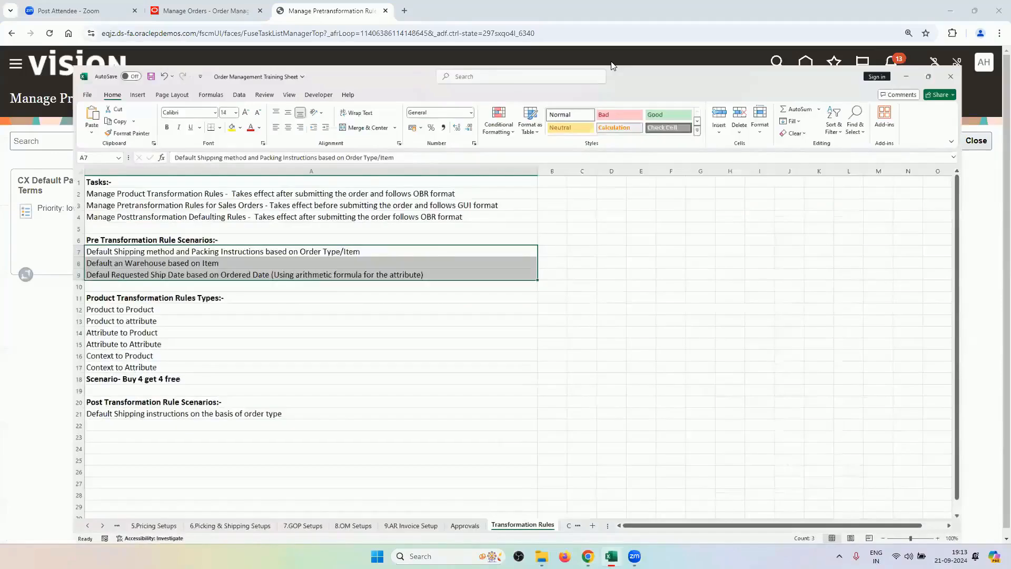
left_click(972, 153)
left_click(971, 150)
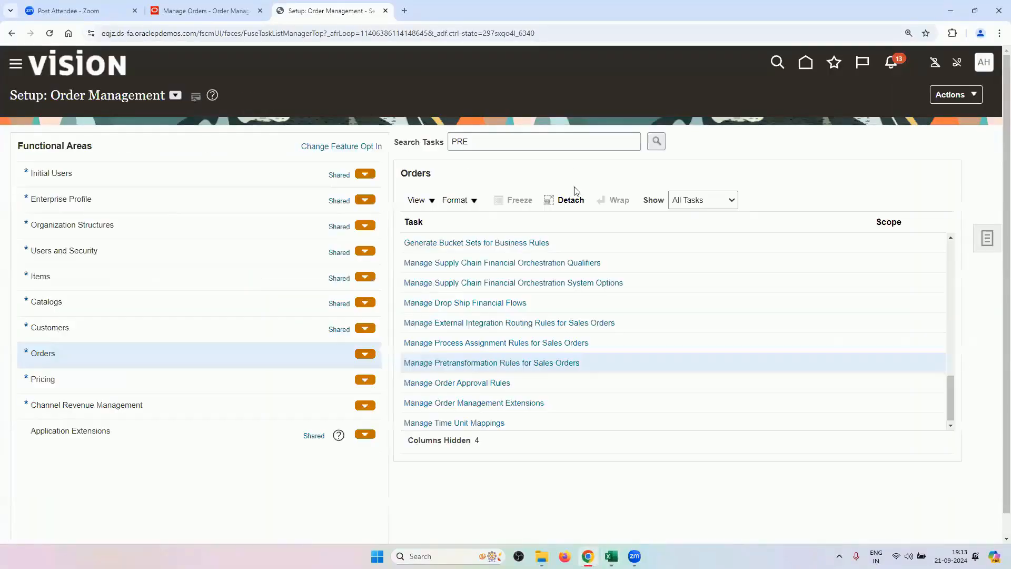
Search tasks for POST and open Manage Posttransformation Defaulting Rules.
double_click(471, 141)
key("BackSpace")
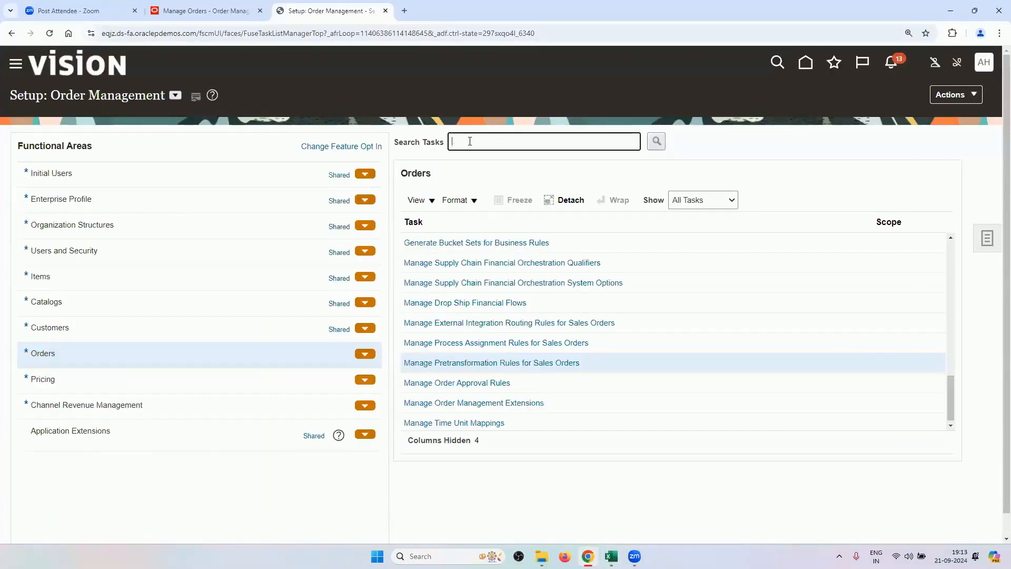
type("POST")
key("Return")
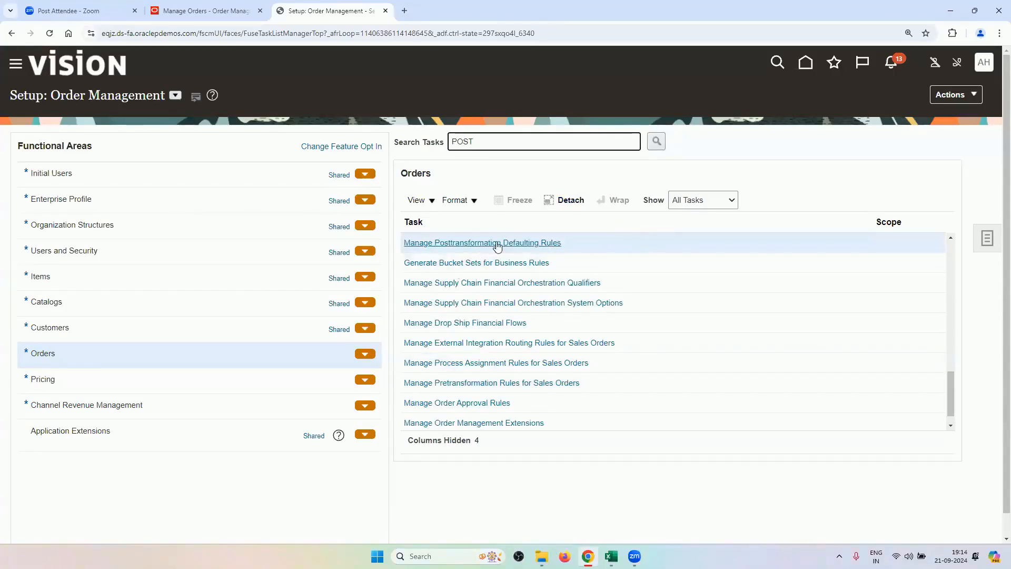
left_click(549, 244)
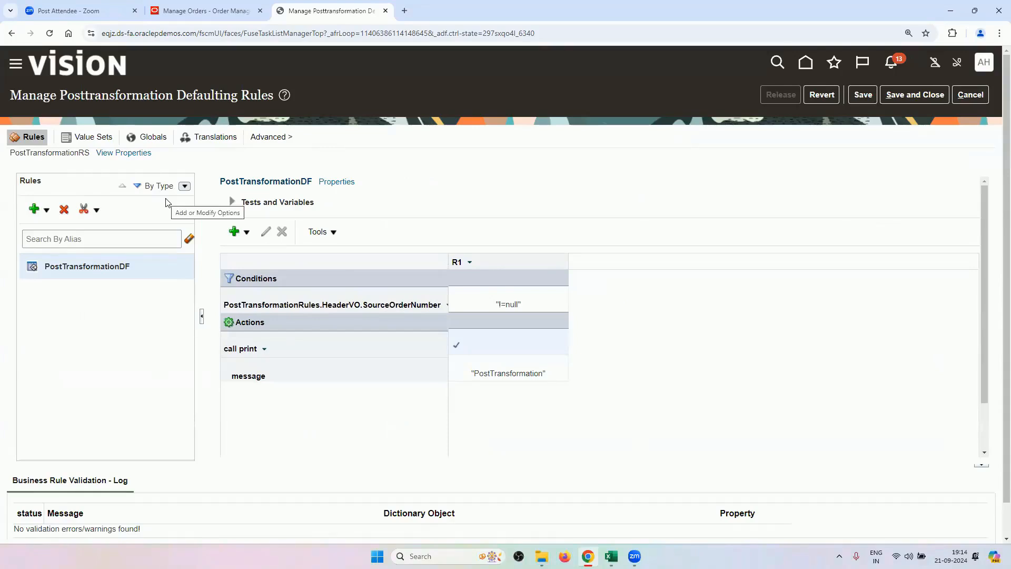
Add a new general rule and rename it to RV_POST_TRANSFORMATION_RULE in its properties.
left_click(47, 211)
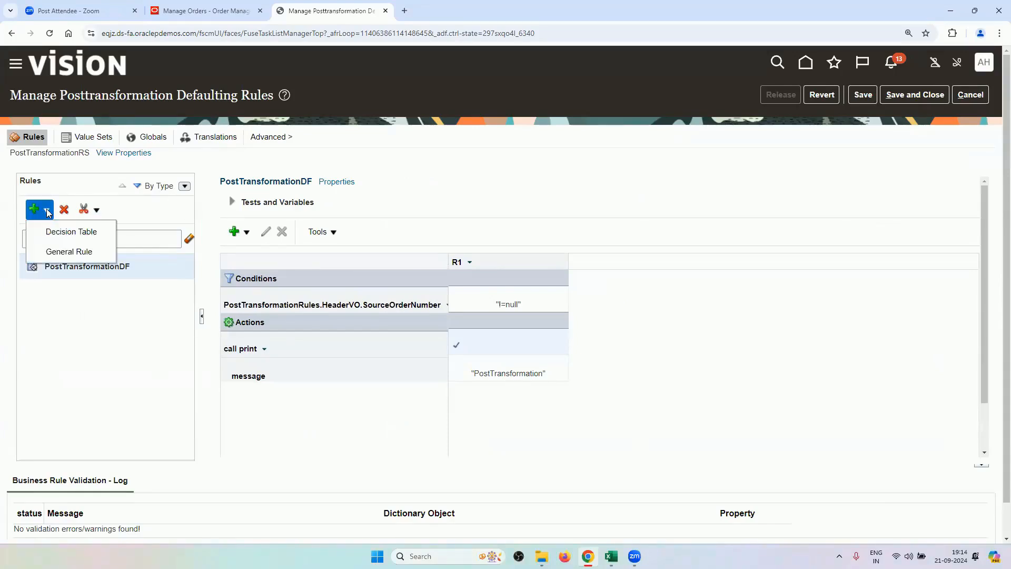
left_click(84, 254)
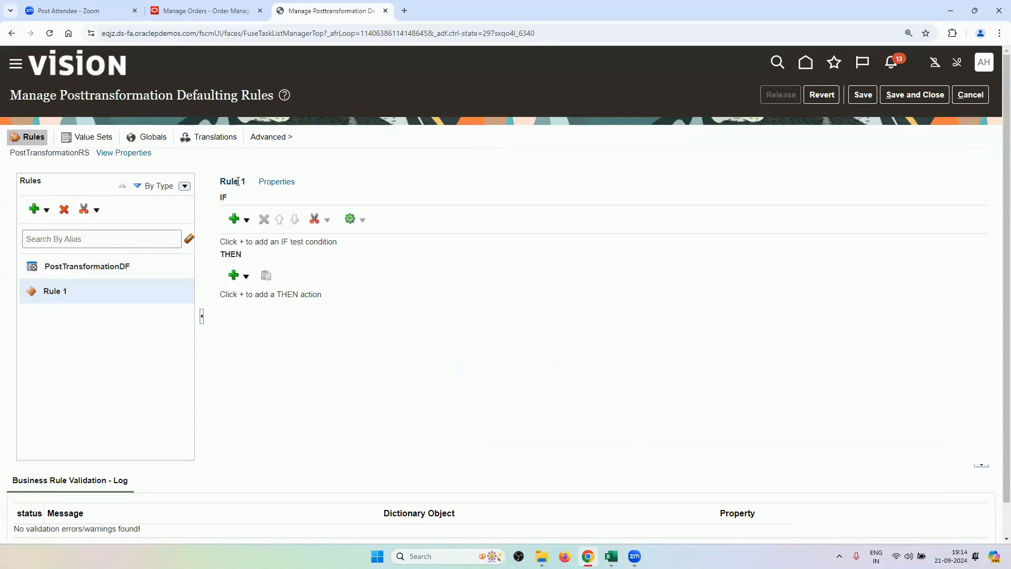
left_click(267, 184)
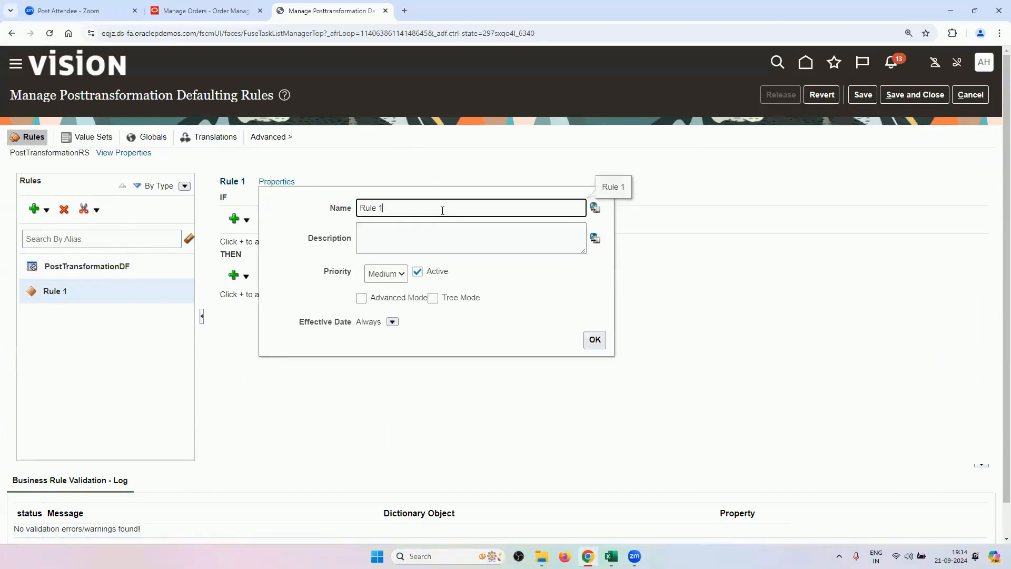
triple_click(442, 210)
key("BackSpace")
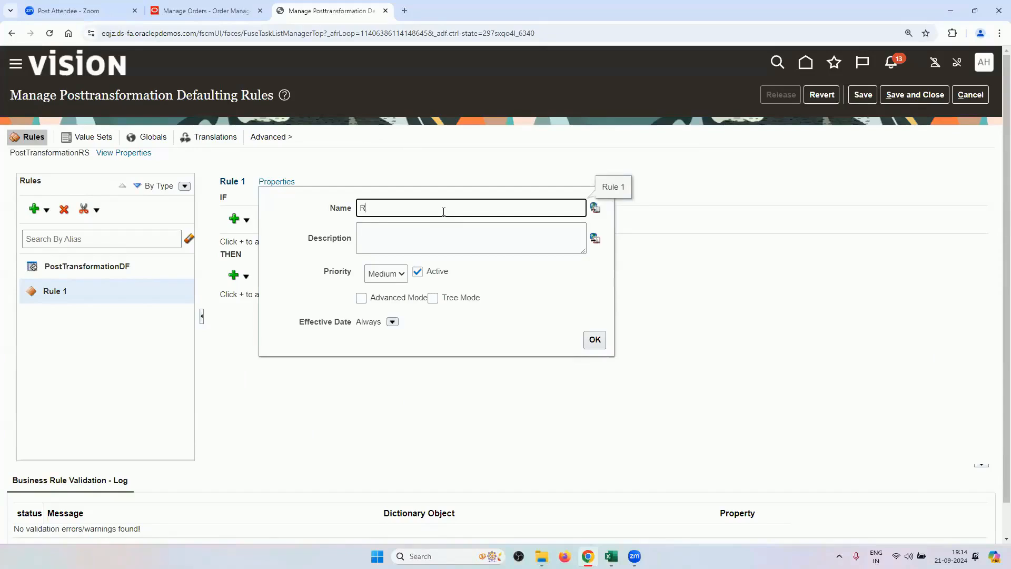
type("RV_POST_TRANSFORMATION_RULE")
Copy the rule name into the Description, enable Advanced Mode, and confirm the properties.
double_click(442, 214)
key("ctrl+c")
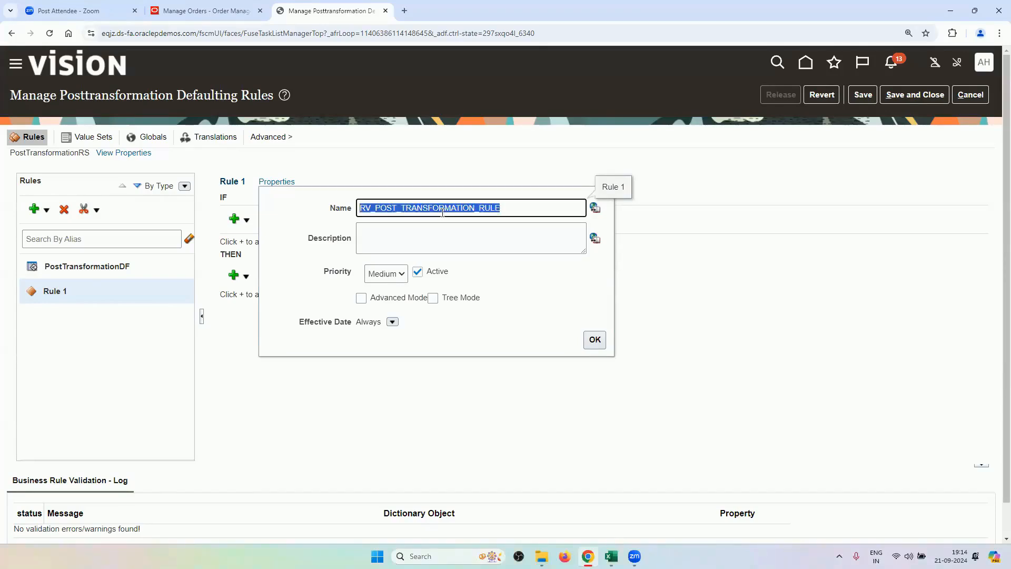
left_click(437, 227)
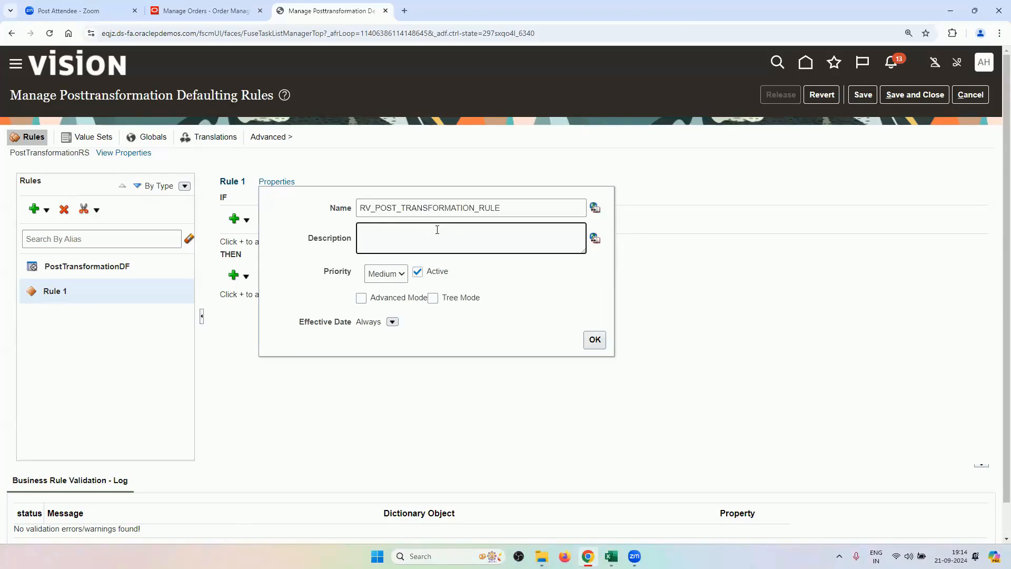
key("ctrl+v")
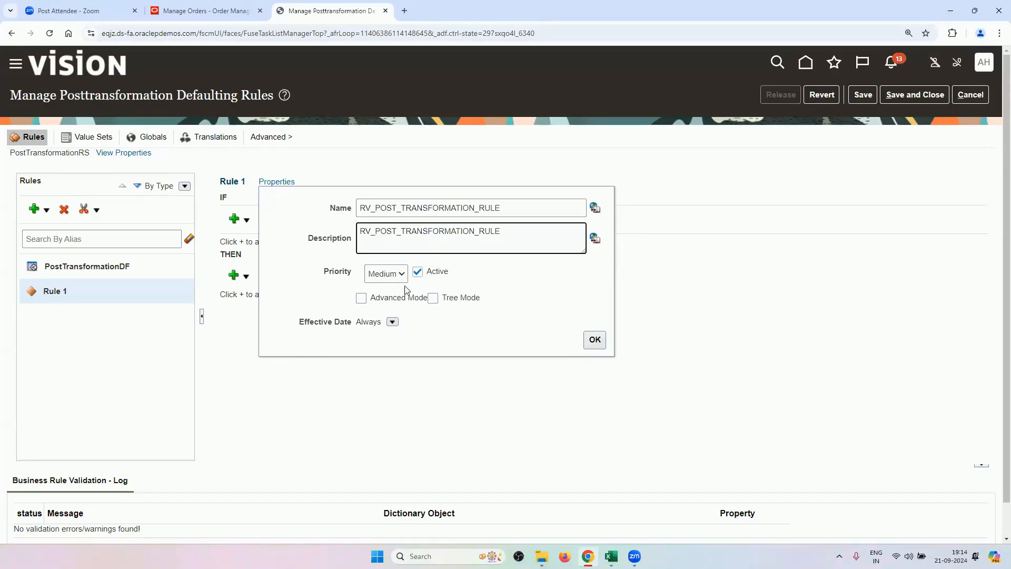
left_click(361, 299)
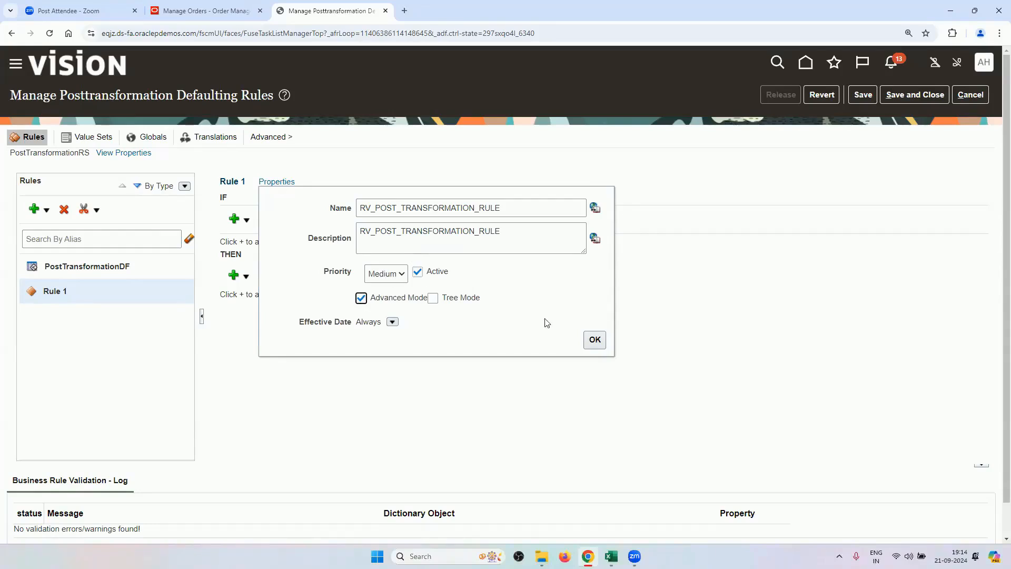
left_click(593, 339)
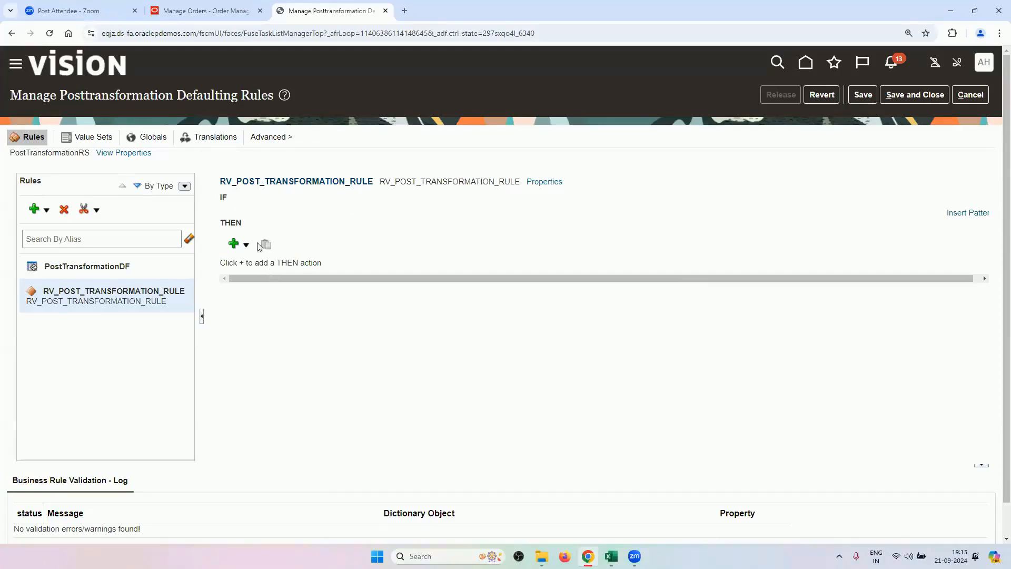
left_click_drag(294, 278, 395, 300)
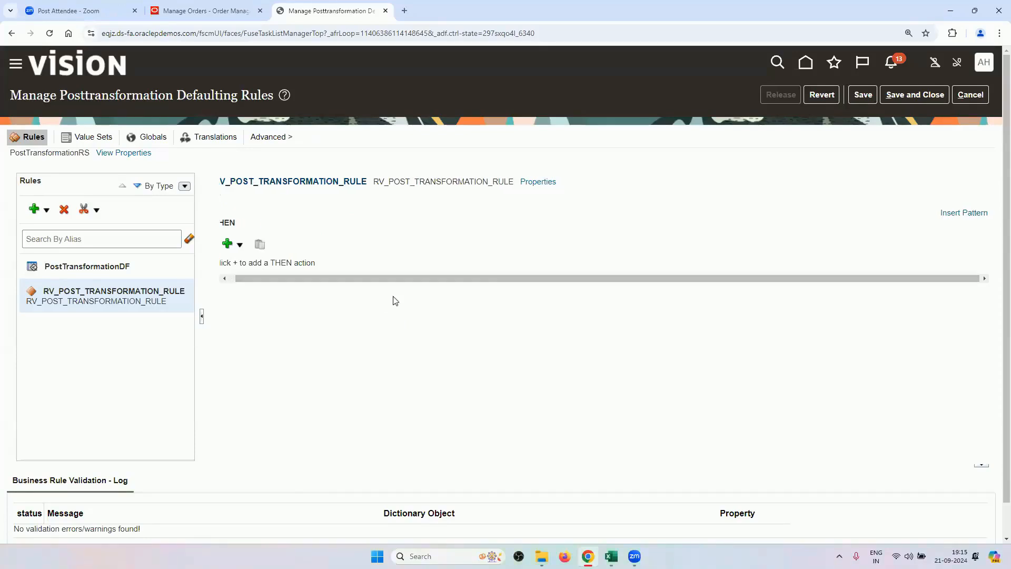
Insert an IF pattern with variable VAR1 of type PostTransformationRules.HeaderVO.
left_click(972, 218)
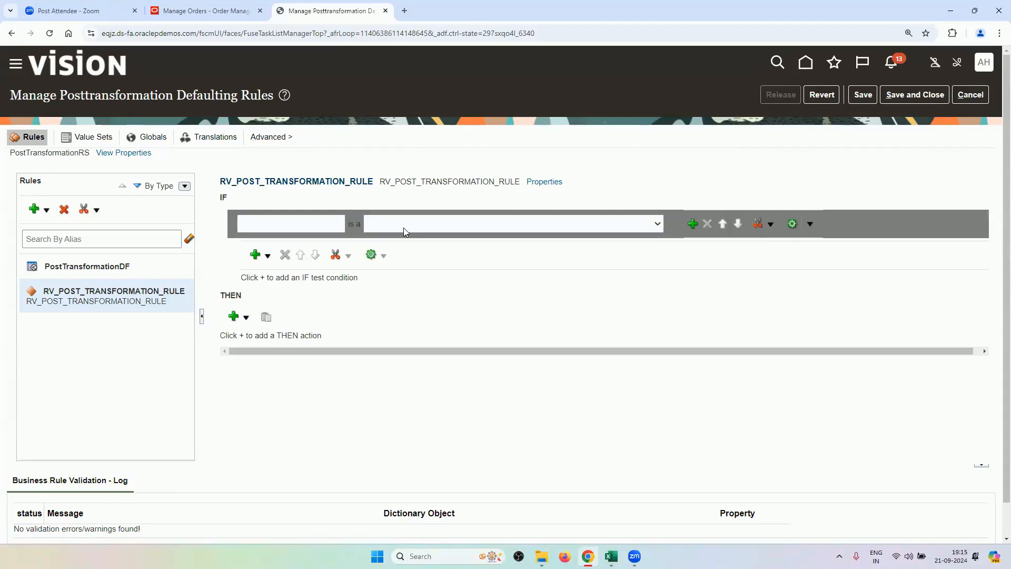
left_click(319, 226)
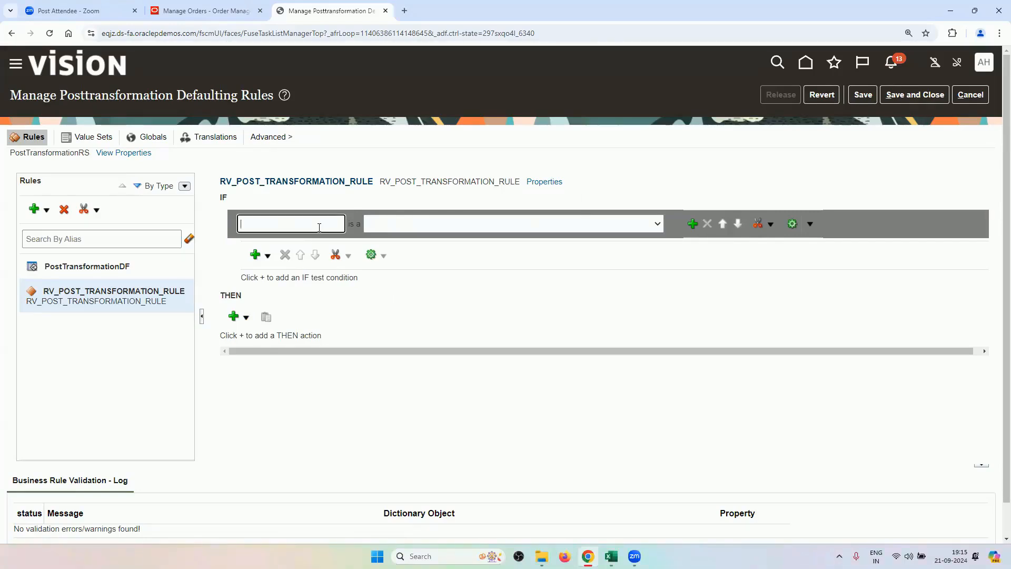
type("VAR1")
left_click(430, 231)
left_click(435, 233)
left_click(436, 233)
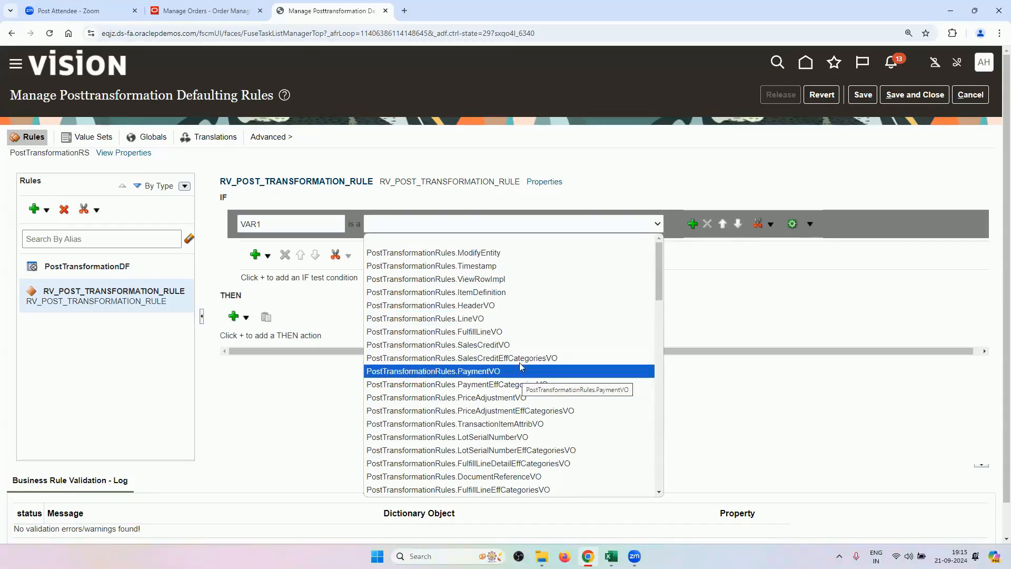
left_click(507, 310)
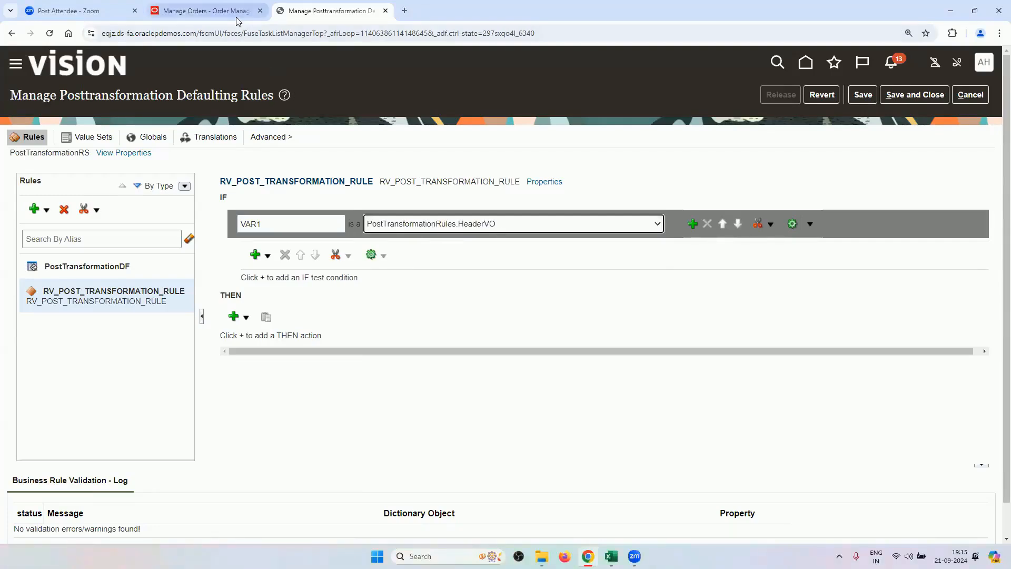
left_click(189, 11)
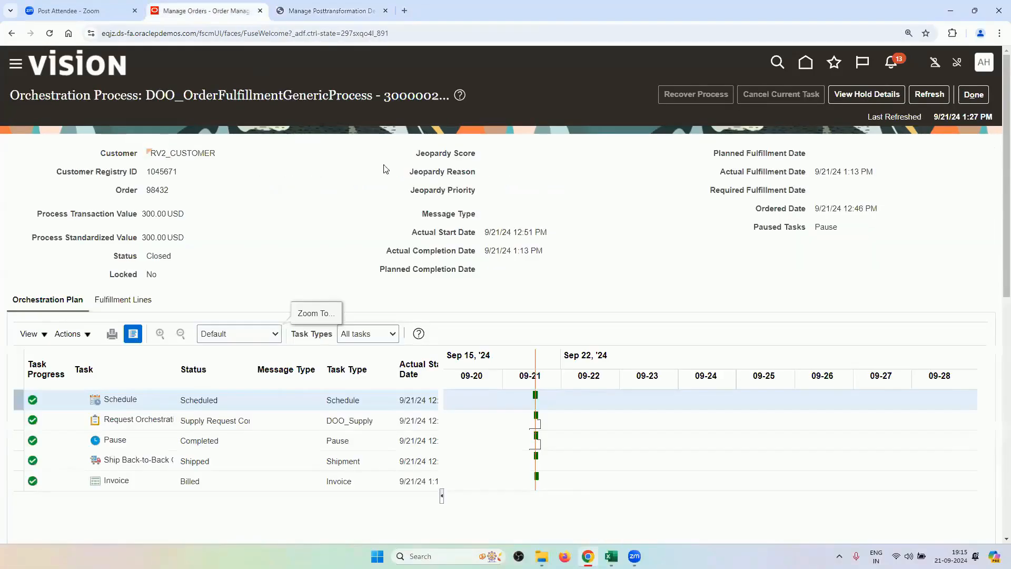
Close the orchestration process view and try setting VAR1 to PostTransformationRules.LineVO.
left_click(974, 97)
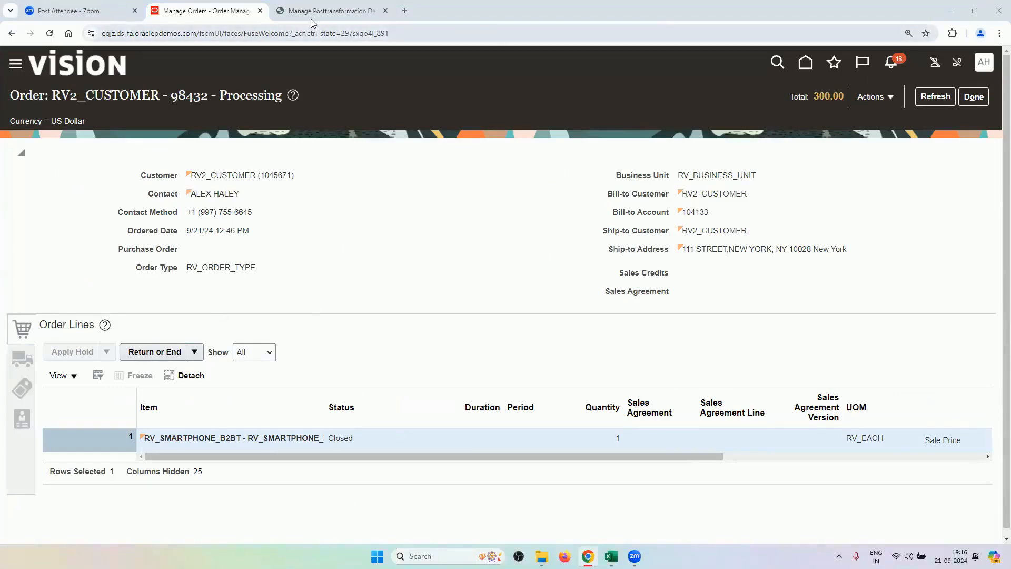
left_click(326, 10)
left_click(458, 223)
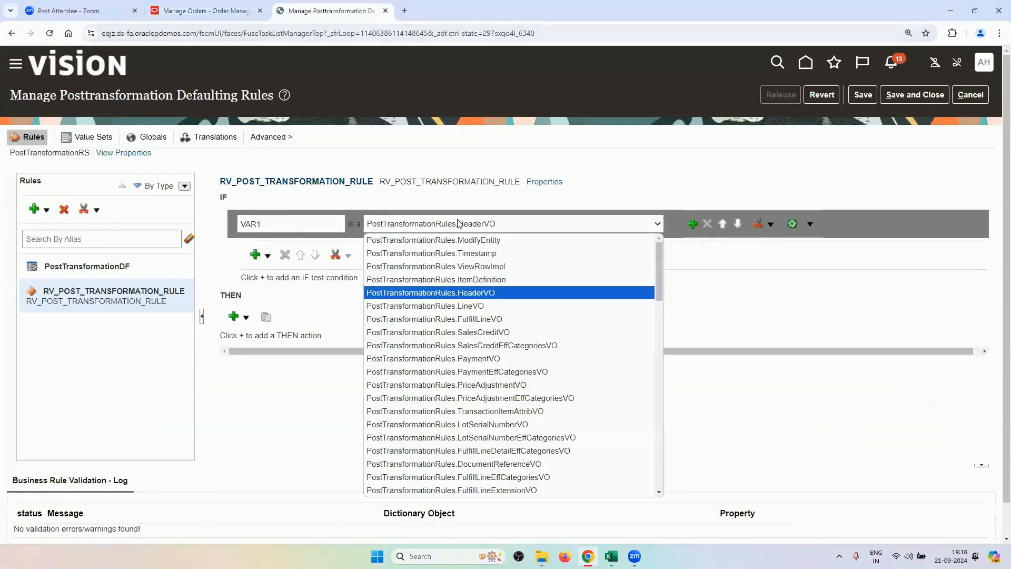
left_click(508, 305)
Check the sample order's type, then set VAR1 back to PostTransformationRules.HeaderVO.
left_click(200, 12)
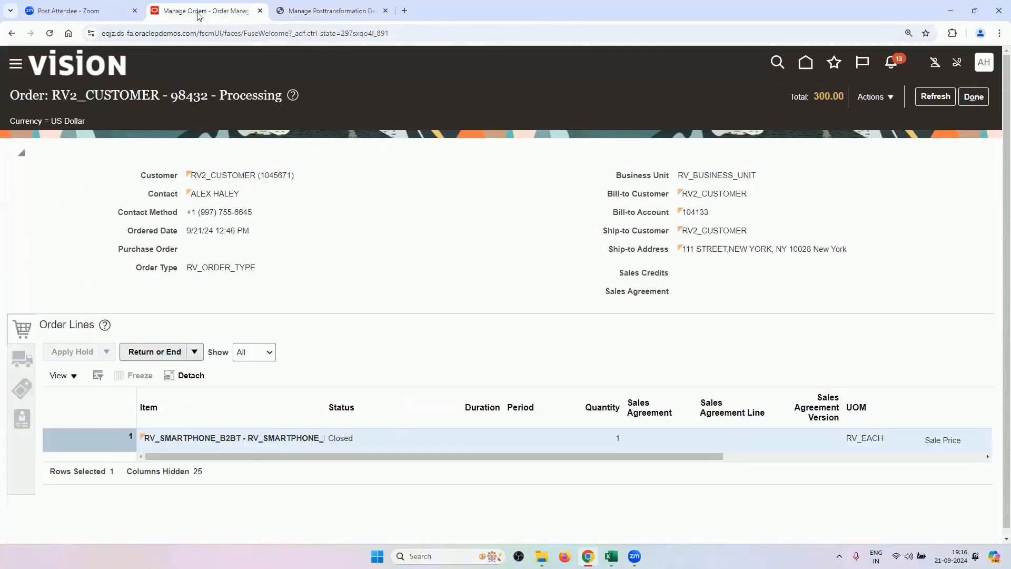
left_click_drag(452, 489, 242, 437)
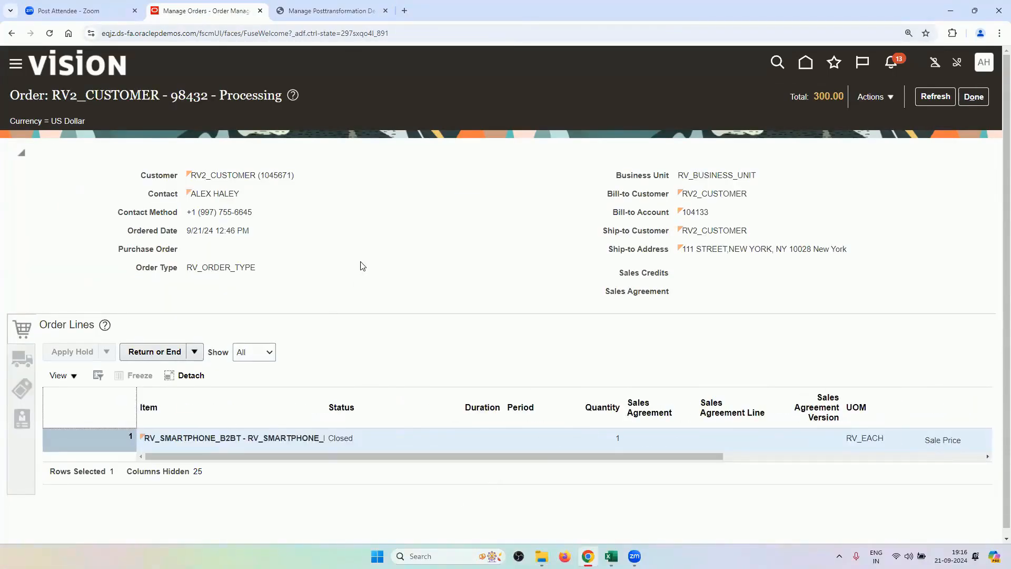
left_click(349, 12)
left_click(513, 226)
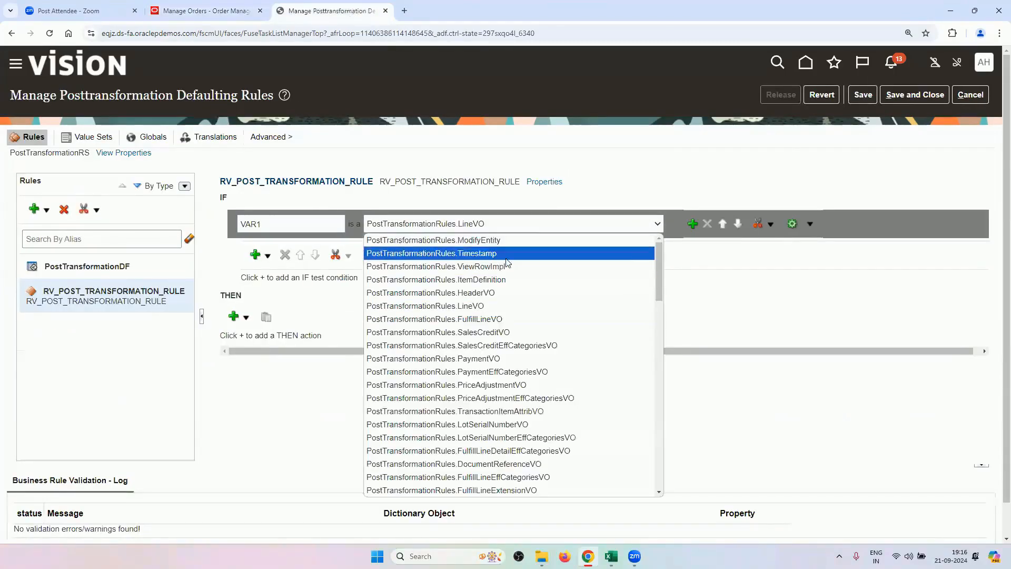
left_click(497, 294)
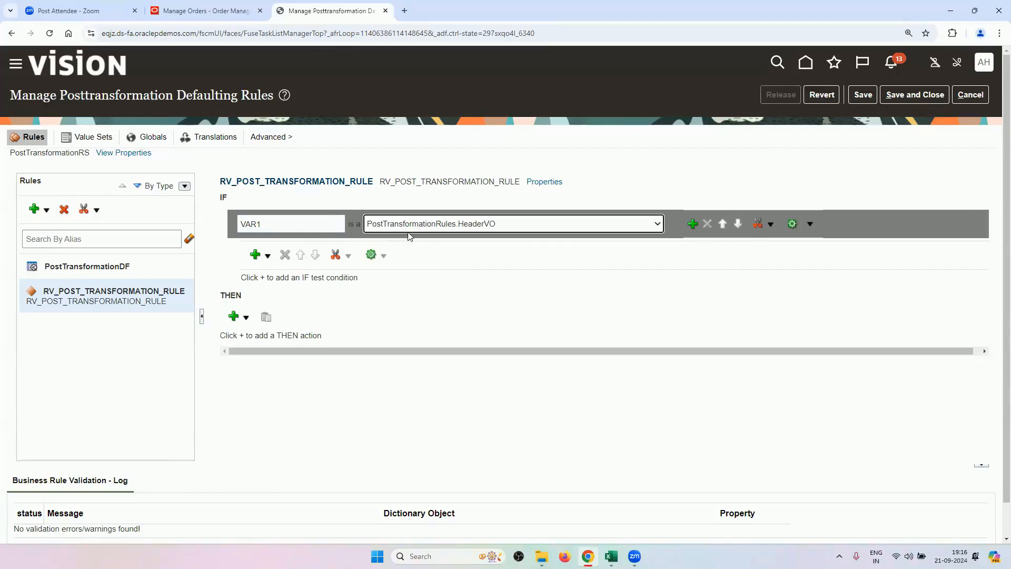
Add a simple test to the rule's IF condition.
left_click(268, 256)
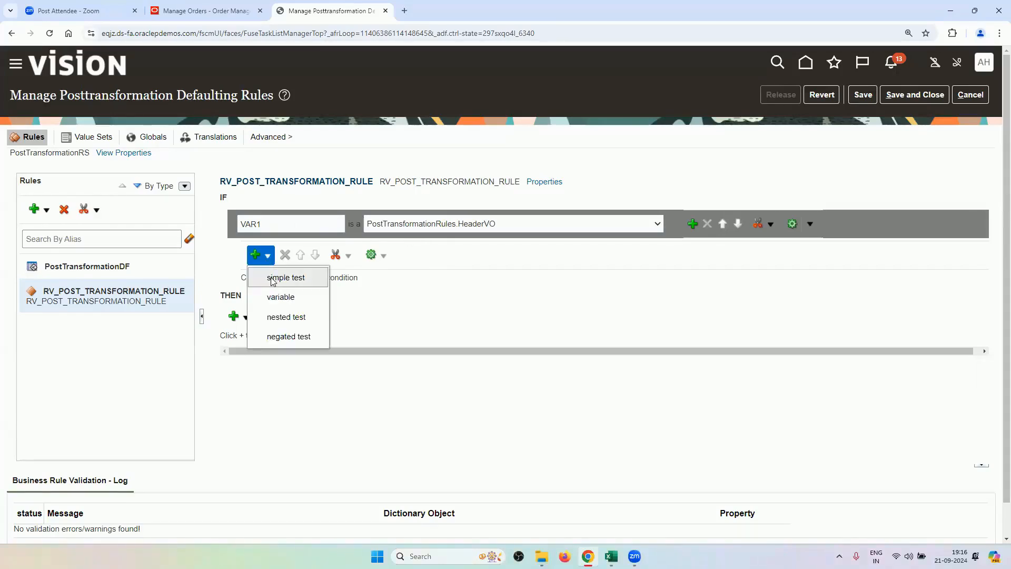
left_click(273, 279)
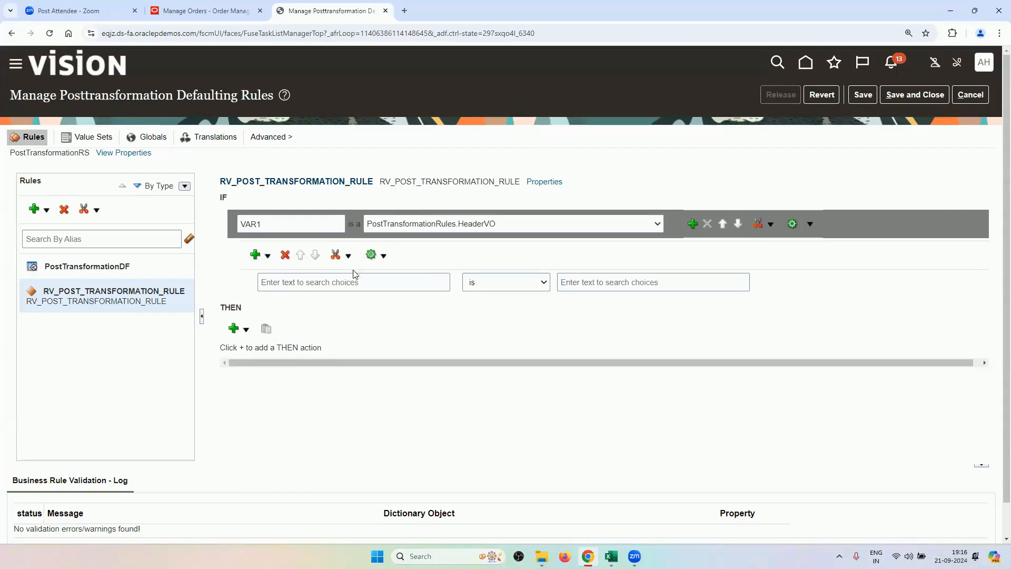
left_click(351, 284)
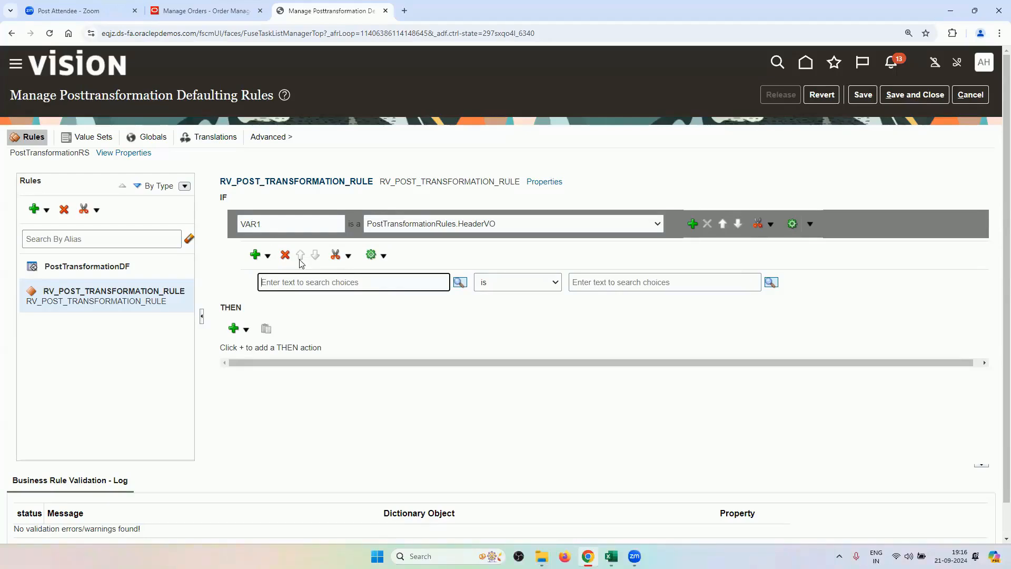
Set the test's left-hand attribute to VAR1.OrderTypeCode from the suggestion list.
type("VAR1.")
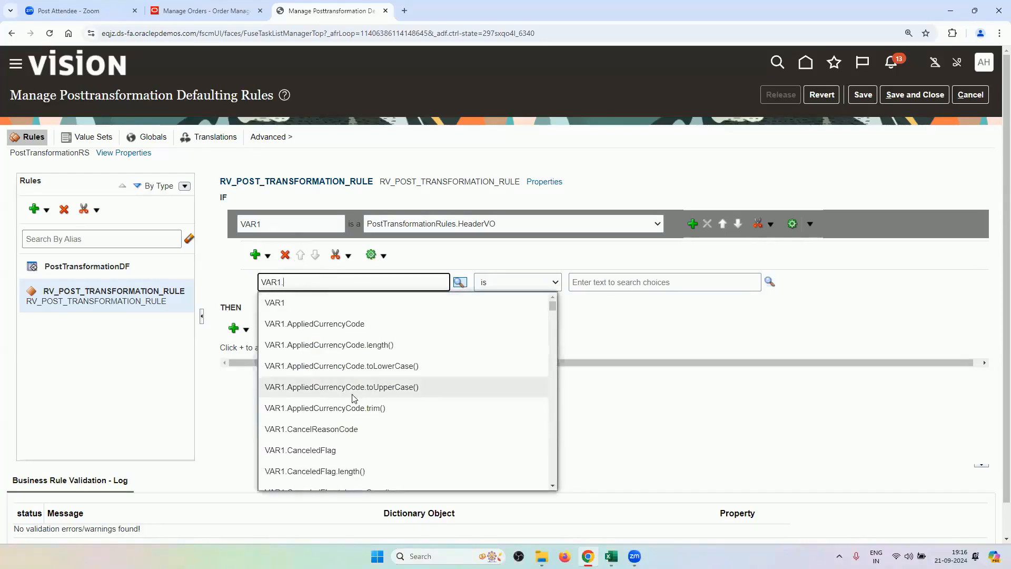
scroll(365, 395, "down", 4)
scroll(369, 395, "down", 5)
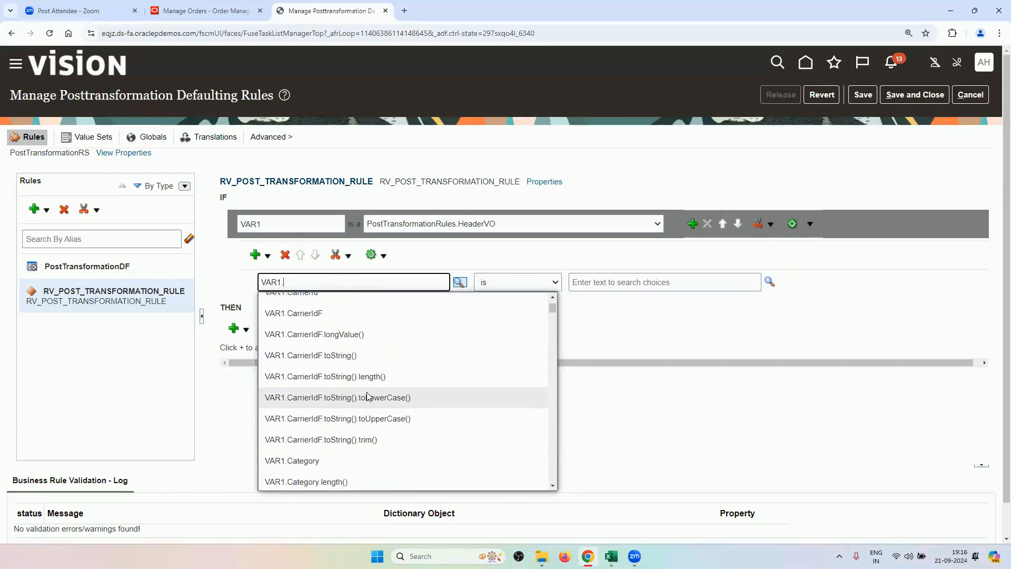
scroll(377, 396, "down", 8)
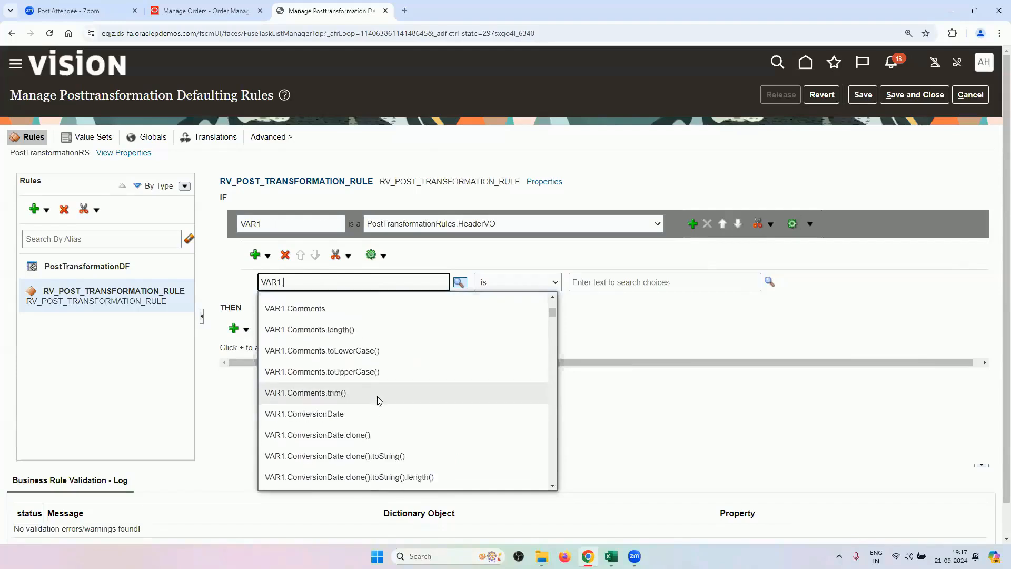
scroll(383, 399, "down", 8)
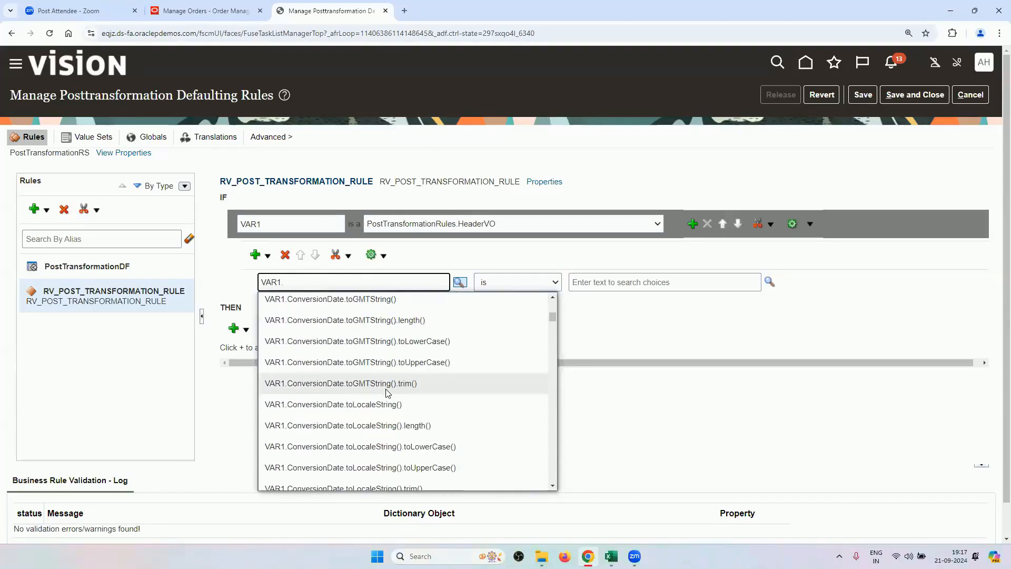
scroll(387, 394, "down", 8)
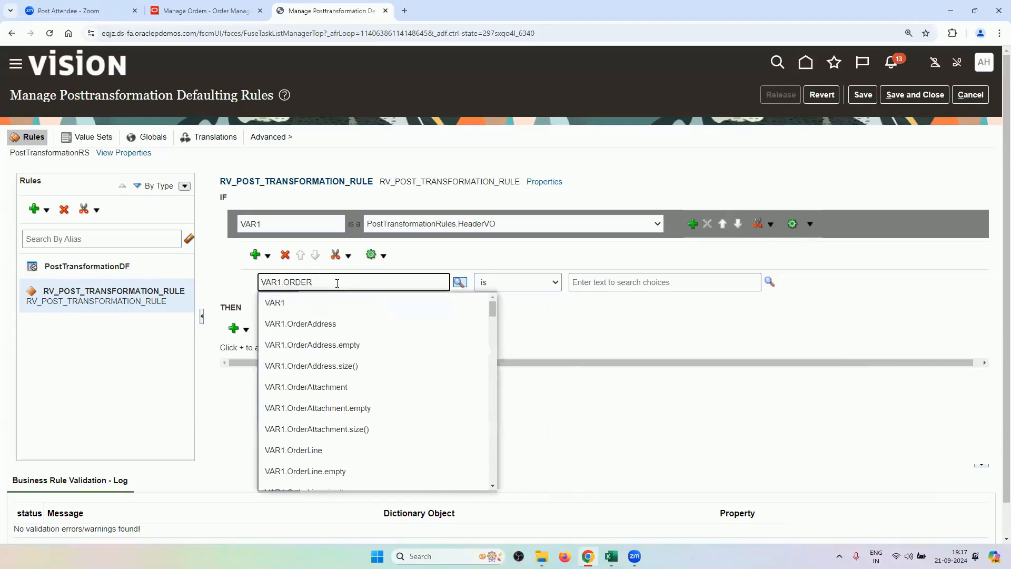
type("R")
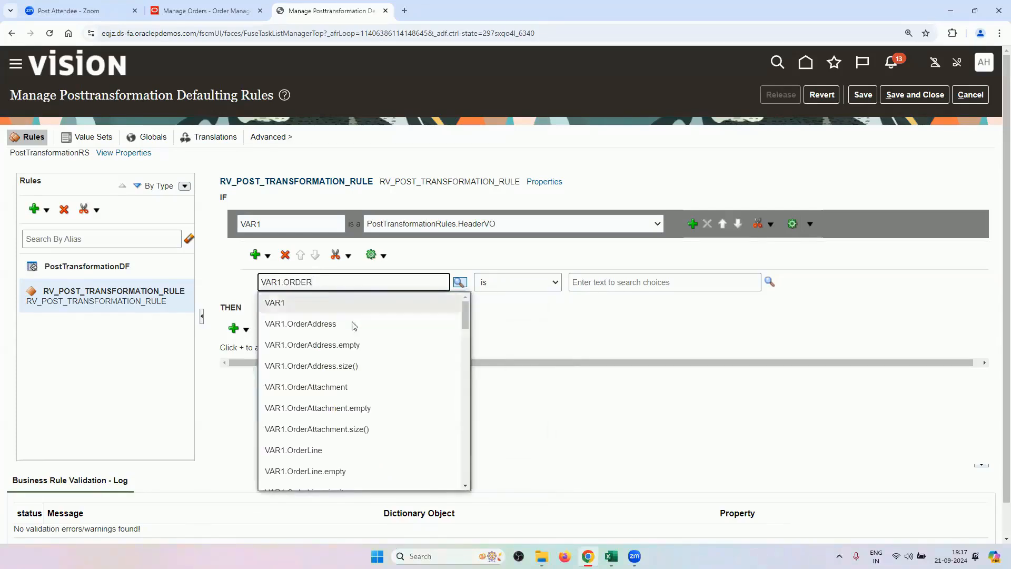
scroll(369, 363, "down", 5)
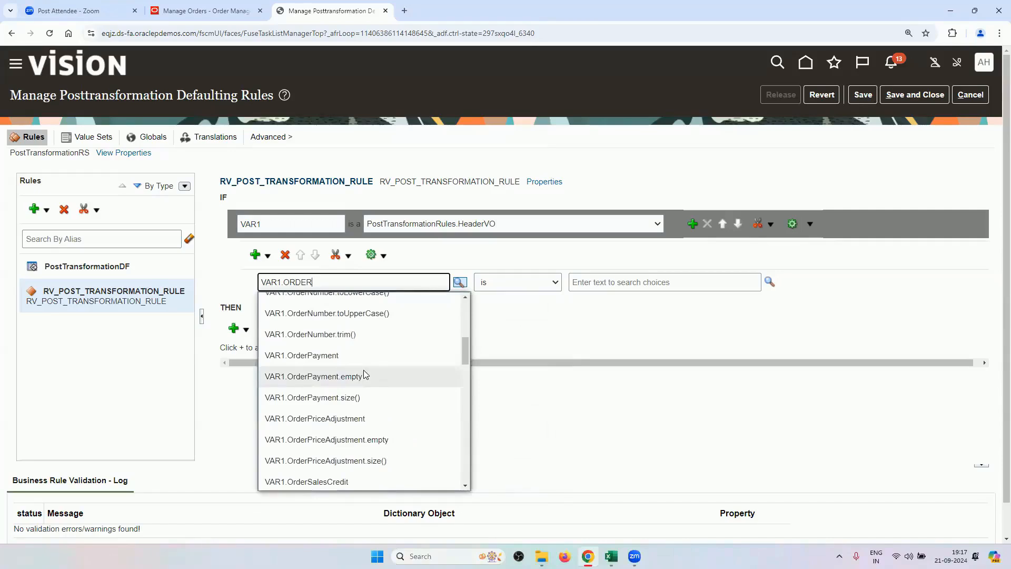
scroll(365, 375, "down", 3)
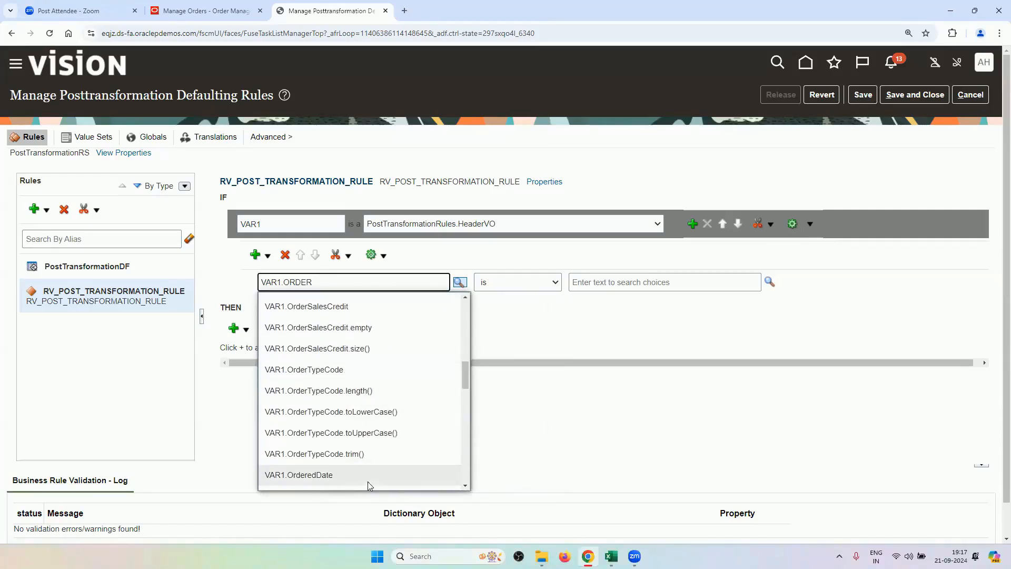
scroll(369, 468, "down", 6)
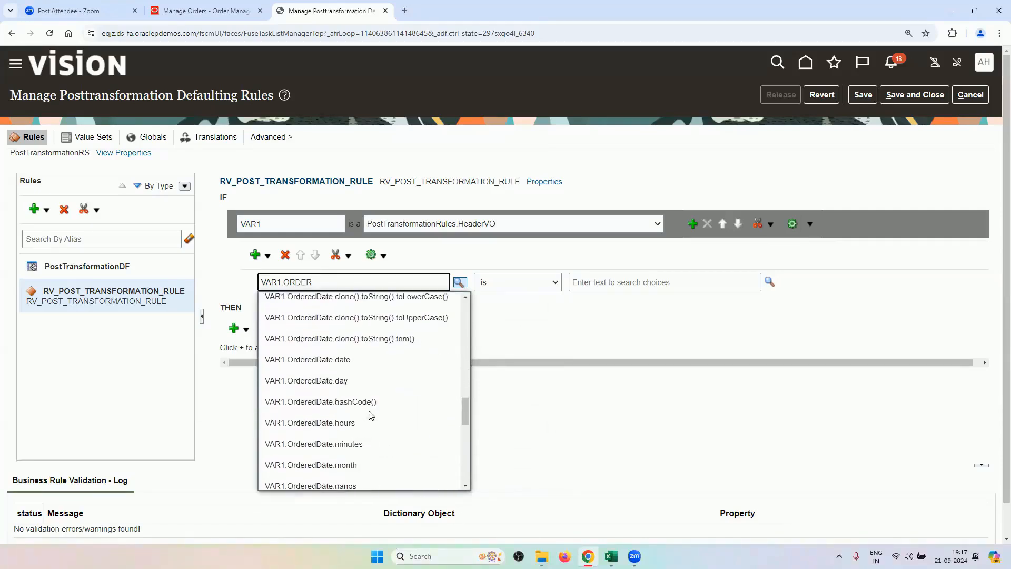
scroll(368, 392, "down", 3)
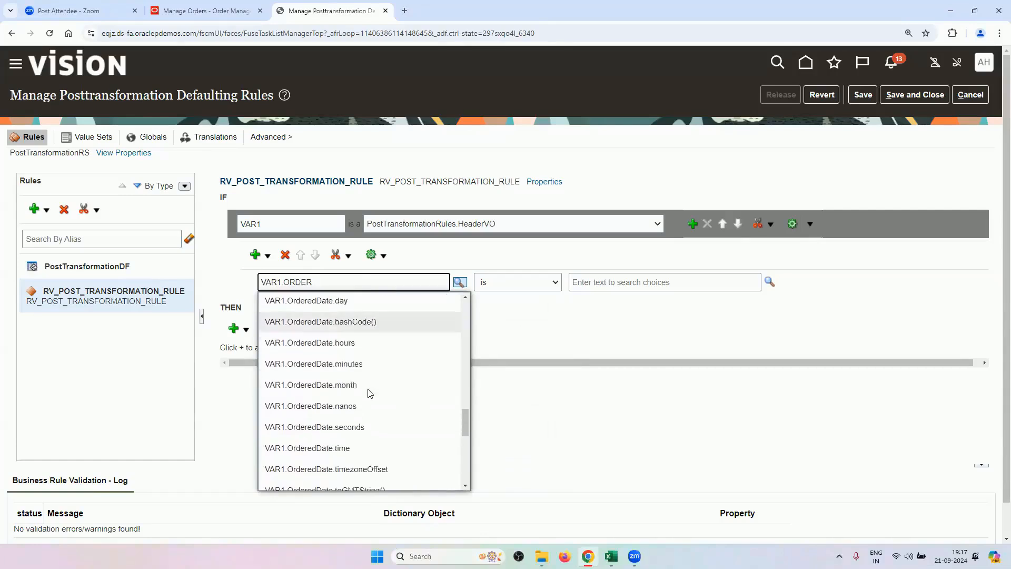
scroll(370, 392, "down", 10)
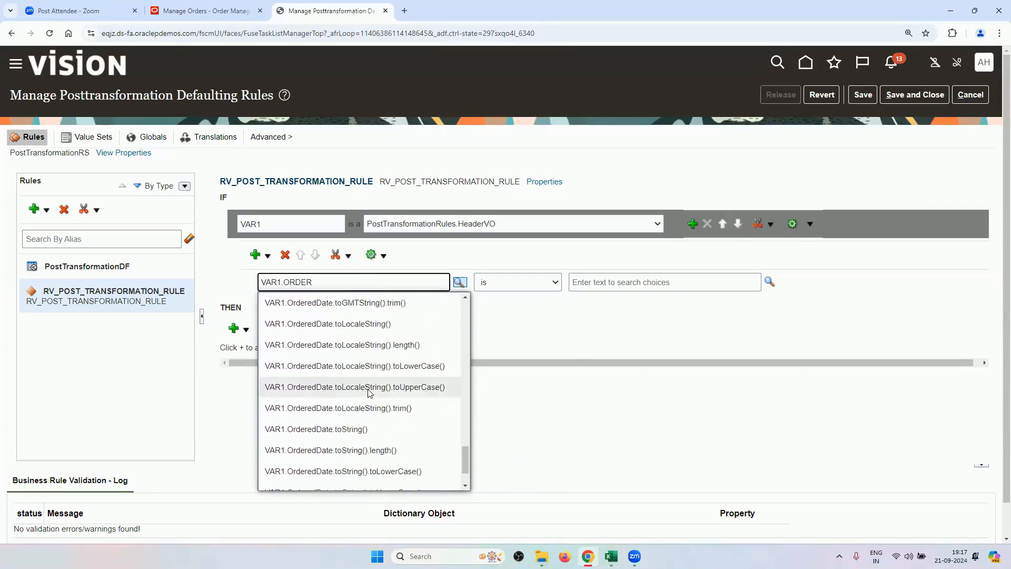
scroll(368, 393, "up", 15)
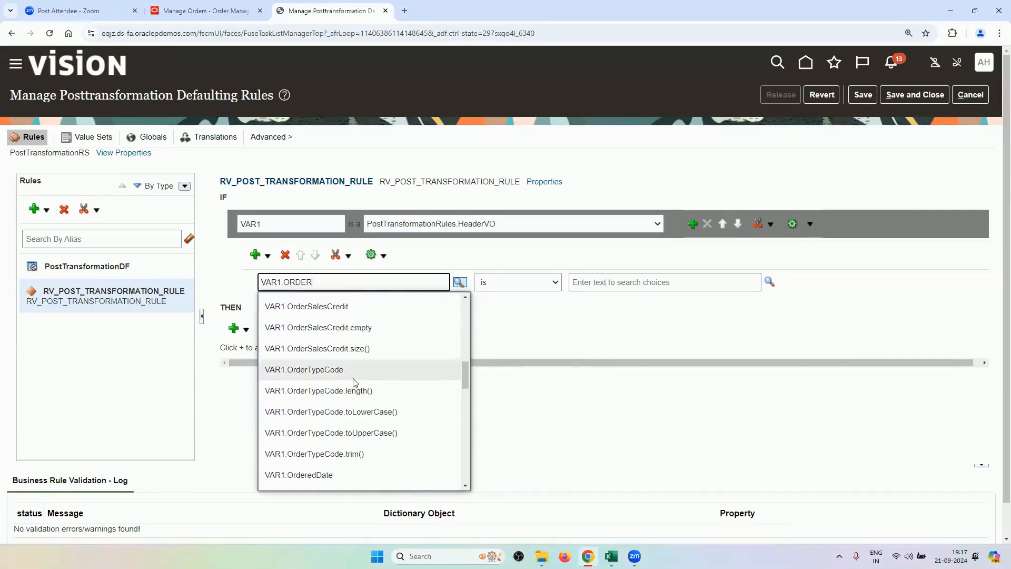
left_click(302, 371)
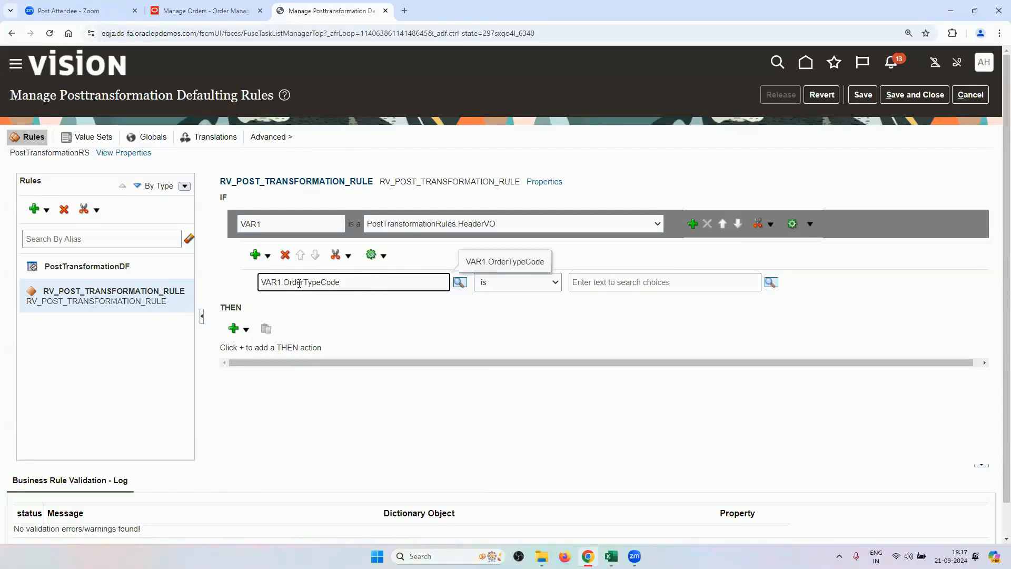
Copy the RV_ORDER_TYPE value from the sample order on the Manage Orders tab.
left_click(652, 282)
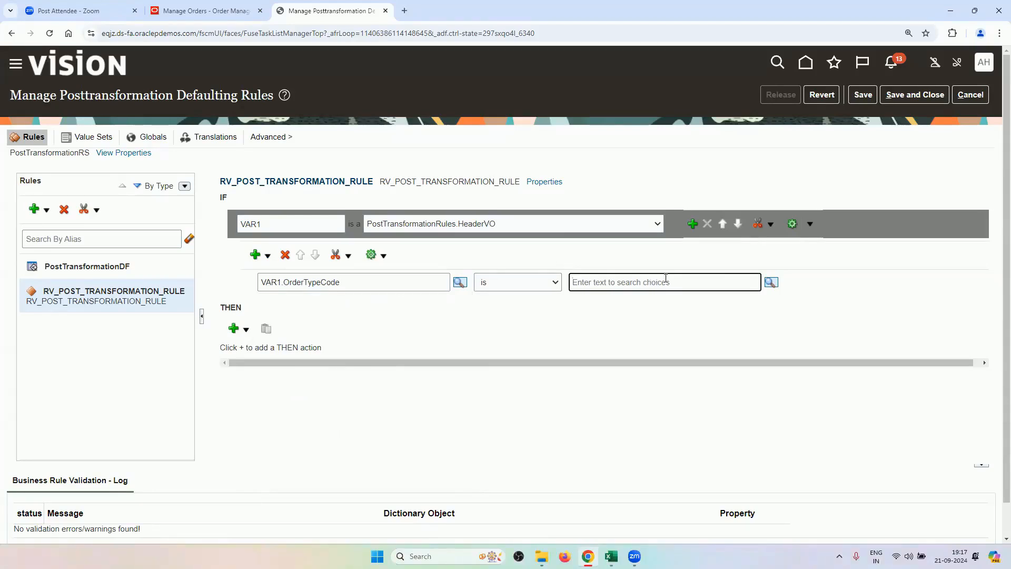
left_click(203, 10)
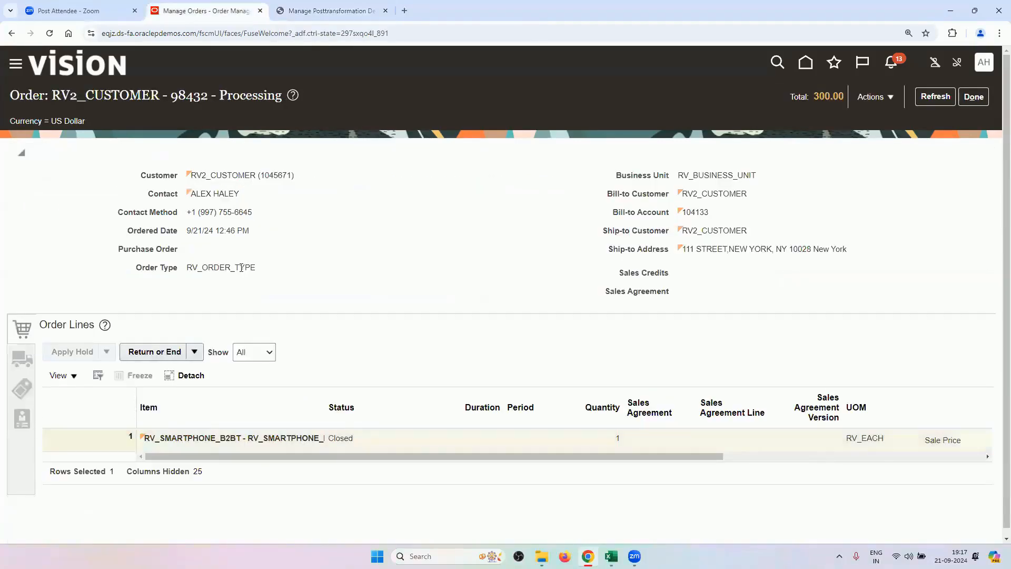
double_click(241, 267)
right_click(241, 268)
left_click(255, 275)
left_click(326, 11)
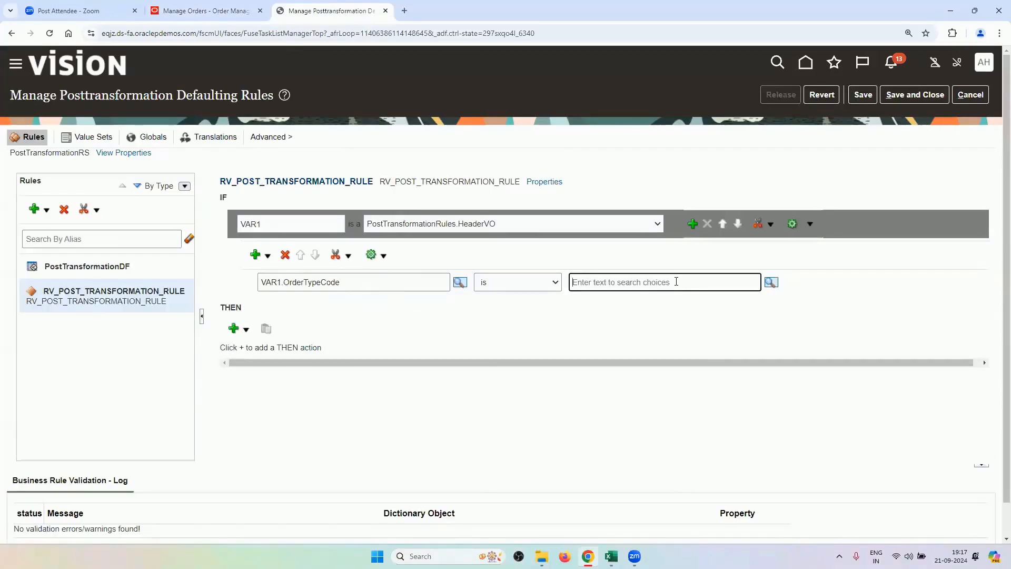
Keep operator 'is' and paste "RV_ORDER_TYPE" as a constant comparison value.
left_click(543, 284)
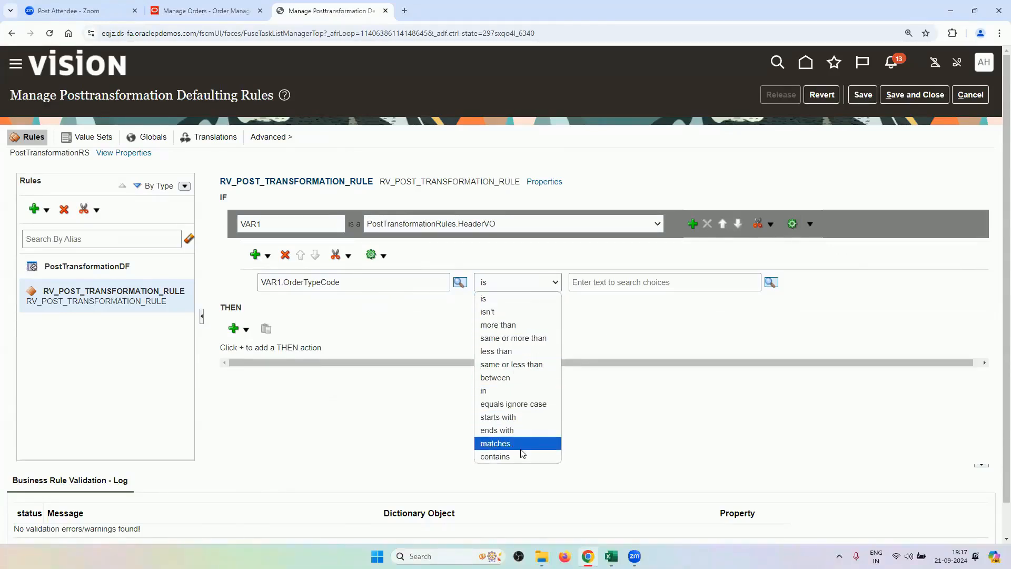
left_click(493, 301)
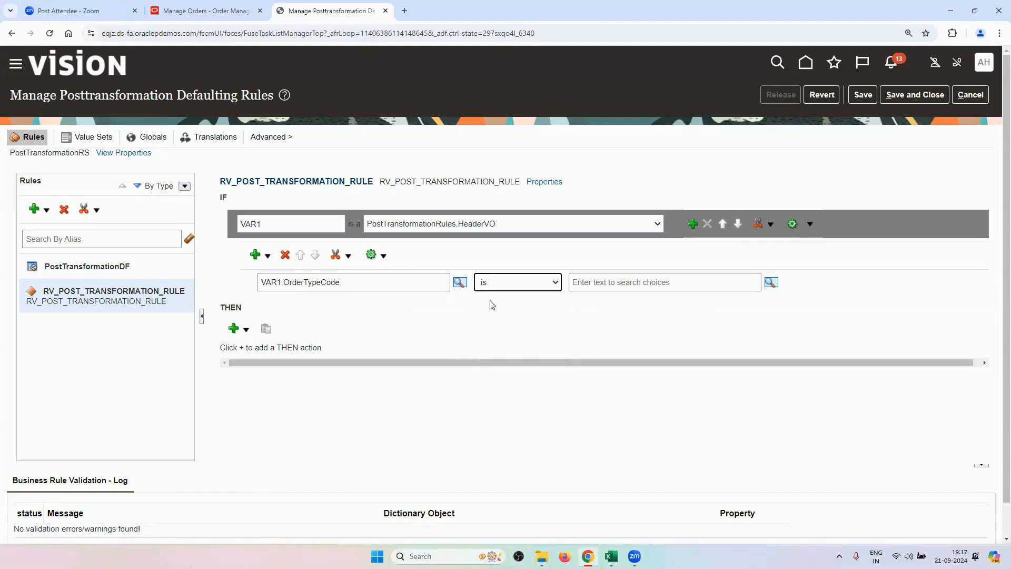
left_click(640, 282)
key("ctrl+v")
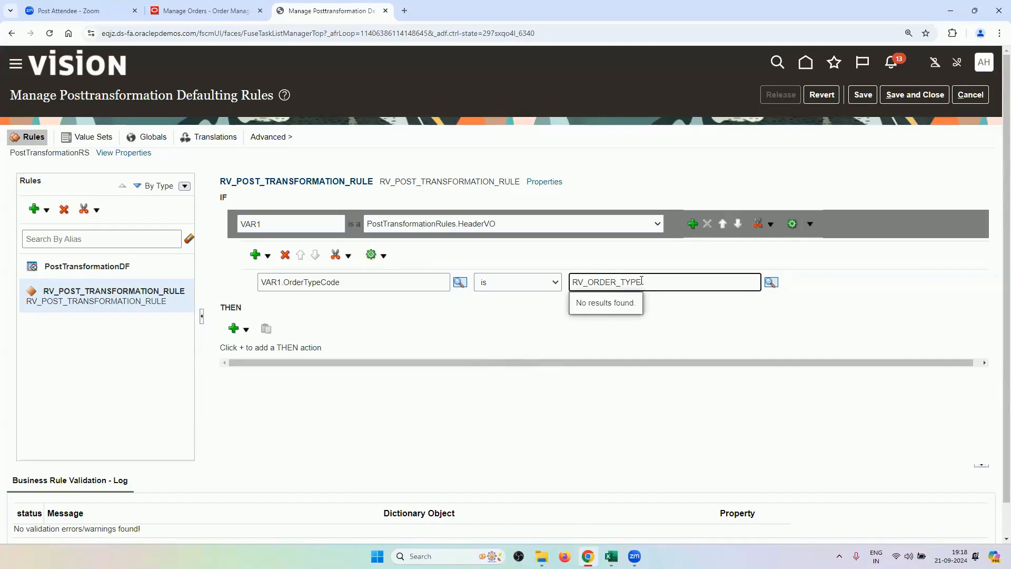
left_click(769, 283)
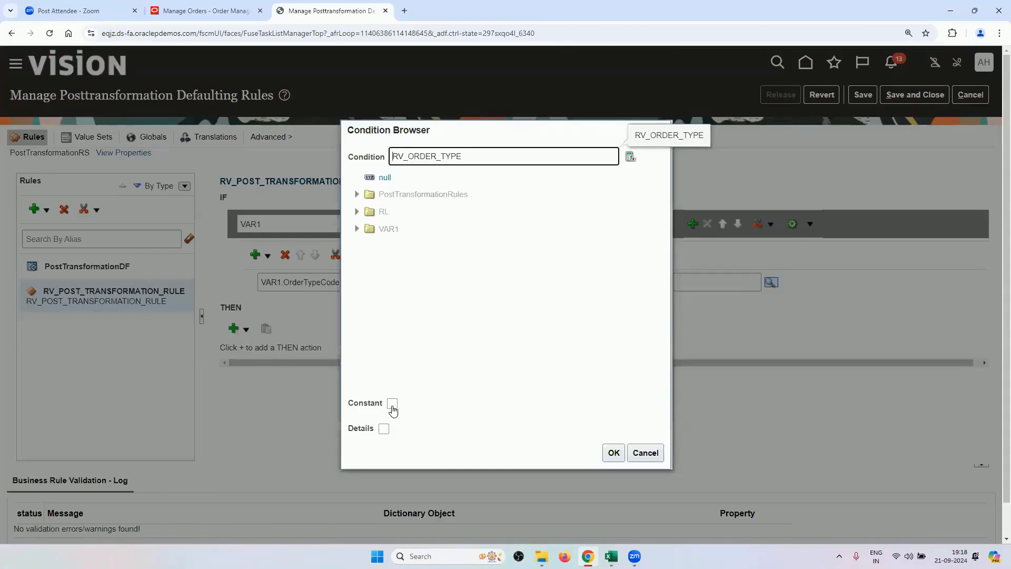
left_click(392, 404)
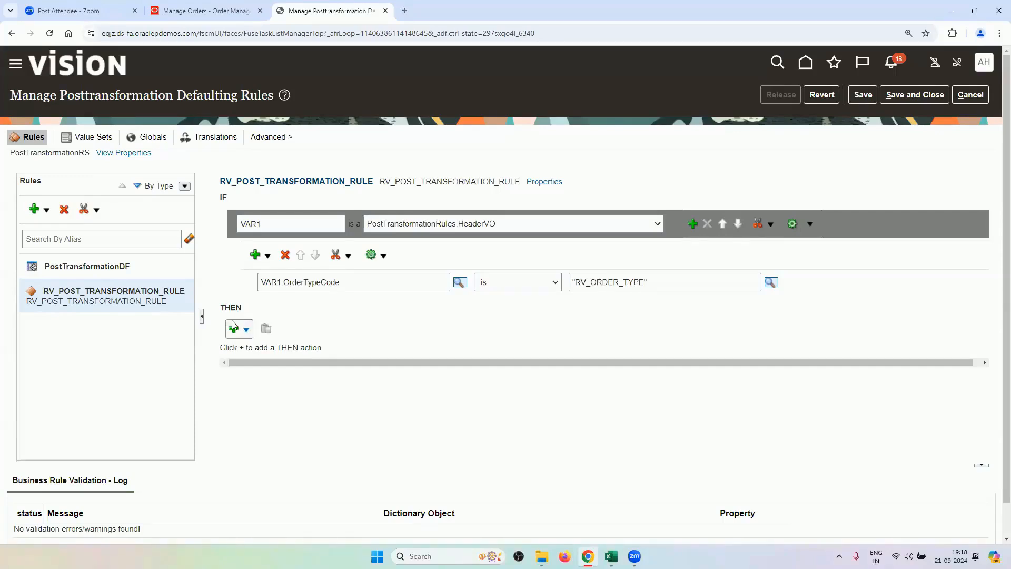
Add an assert new action under THEN that asserts PostTransformationRules.ModifyEntity.
left_click(245, 330)
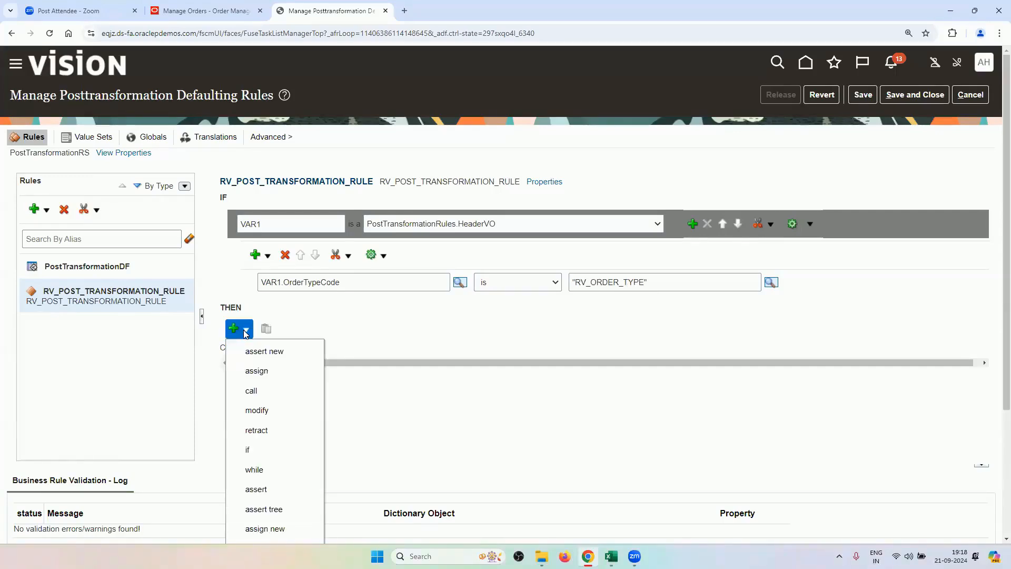
scroll(289, 463, "down", 3)
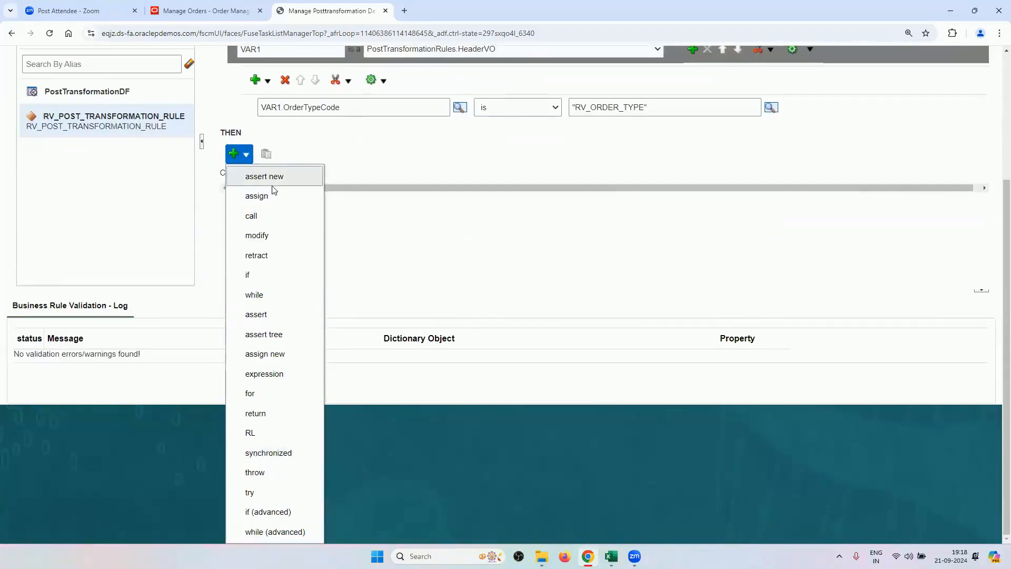
left_click(288, 181)
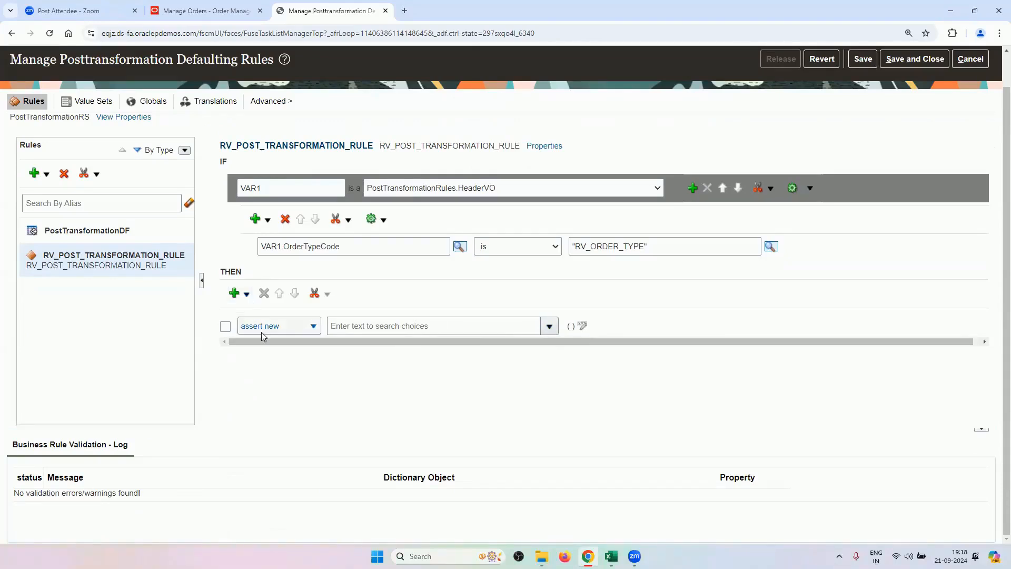
left_click(223, 329)
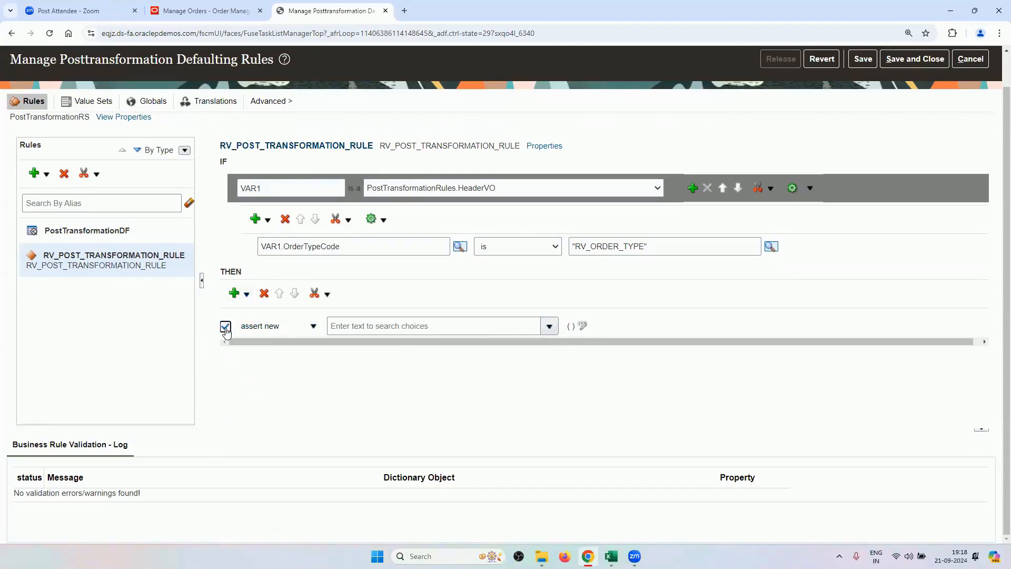
left_click(523, 328)
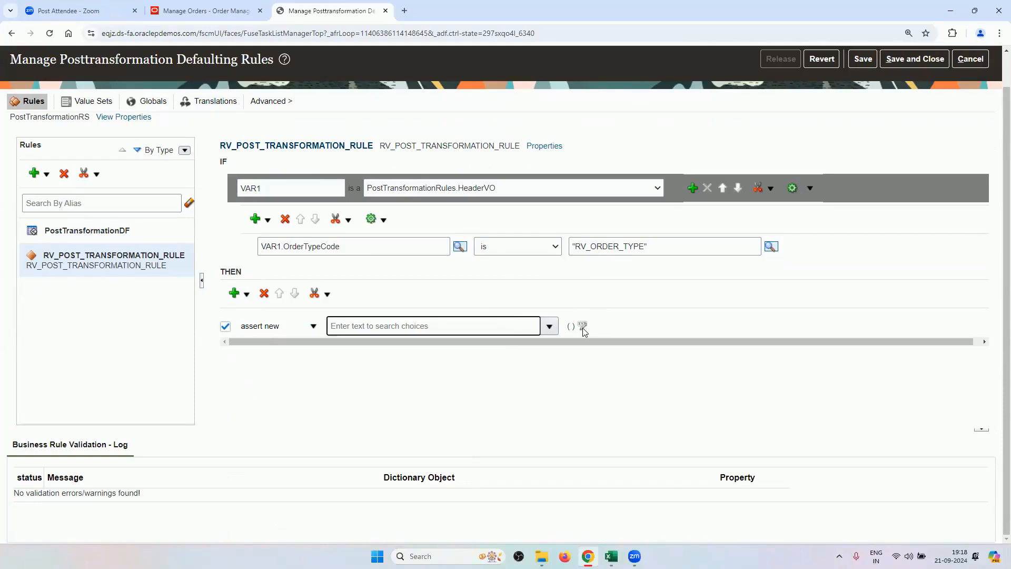
left_click(583, 327)
left_click(513, 330)
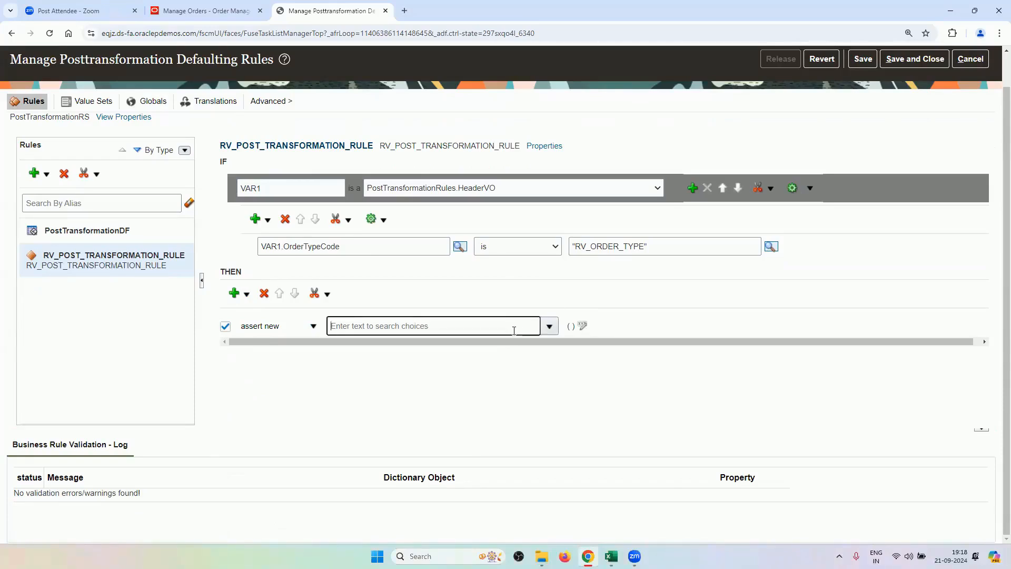
type("POSTTRA")
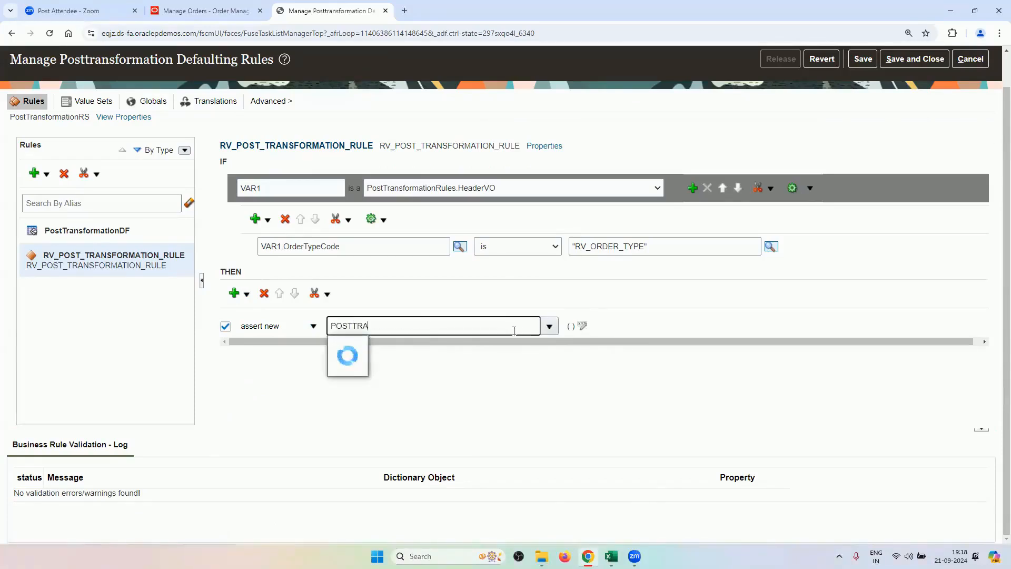
type("NSFORMATION")
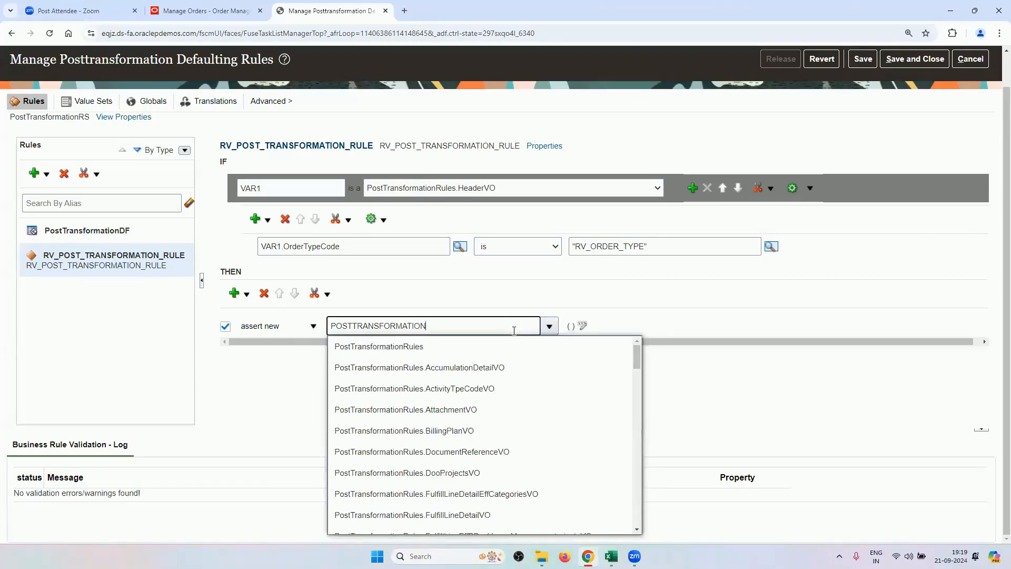
type("RULES.MODIFY")
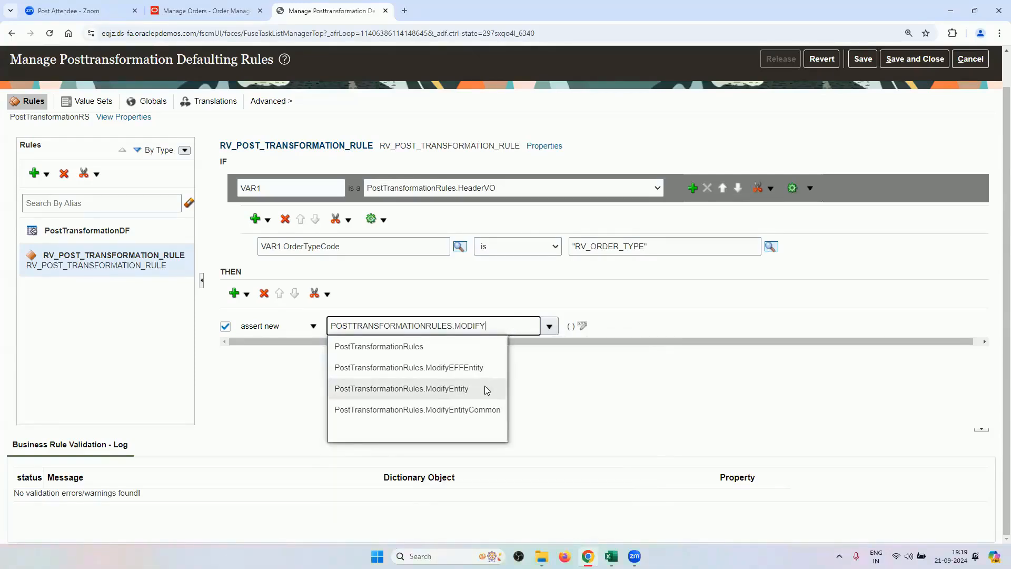
left_click(482, 389)
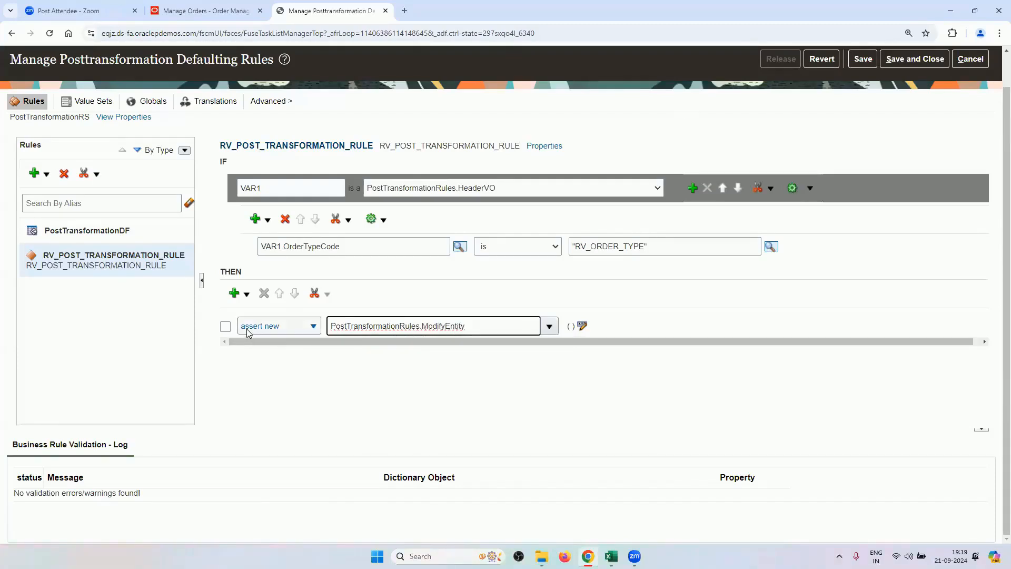
left_click(226, 327)
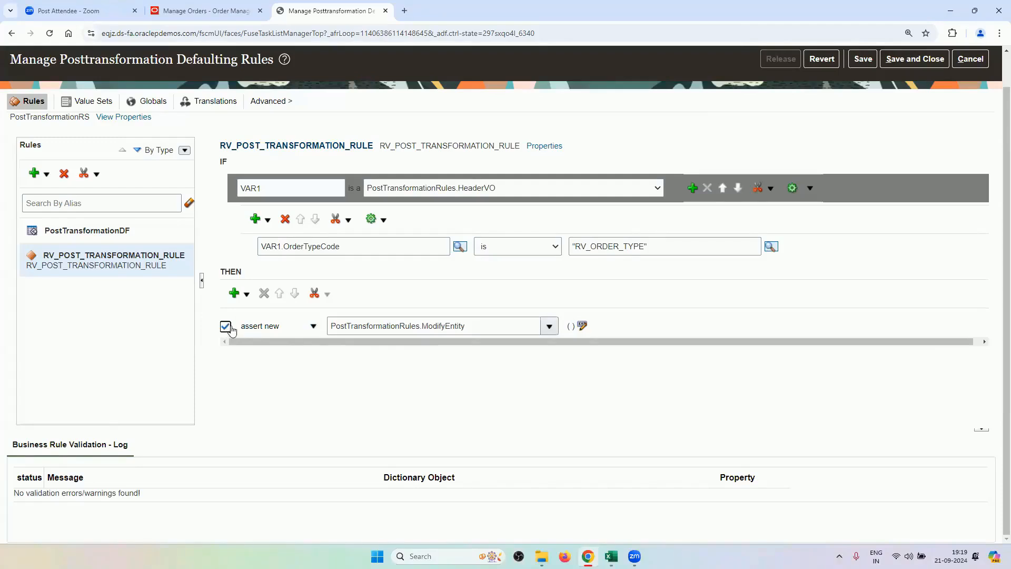
Set ModifyEntity's attrName to the constant 'ShippingInstructions', matching the order's Shipping Instructions field.
left_click(583, 328)
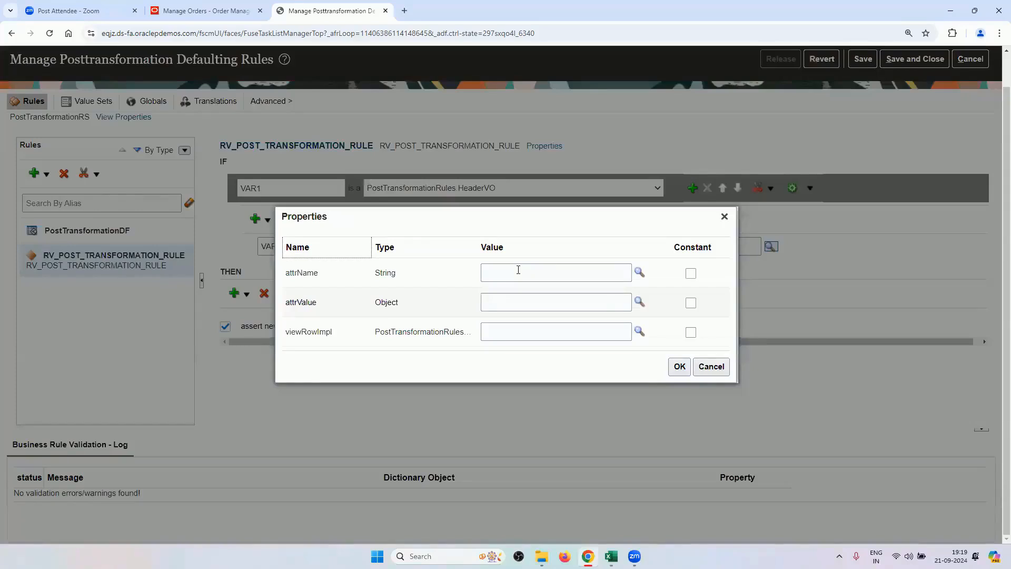
left_click(518, 269)
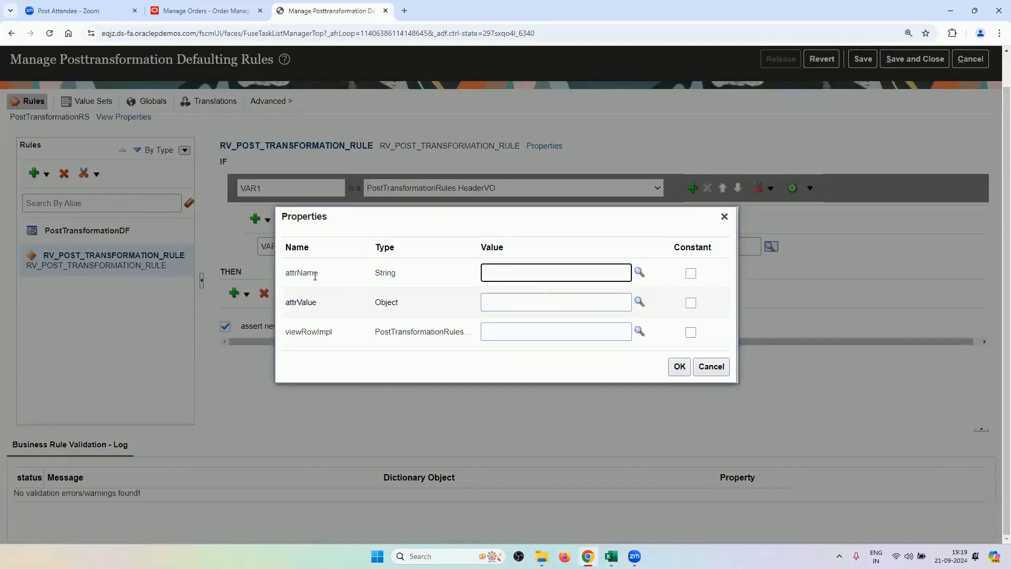
left_click(205, 10)
left_click(20, 367)
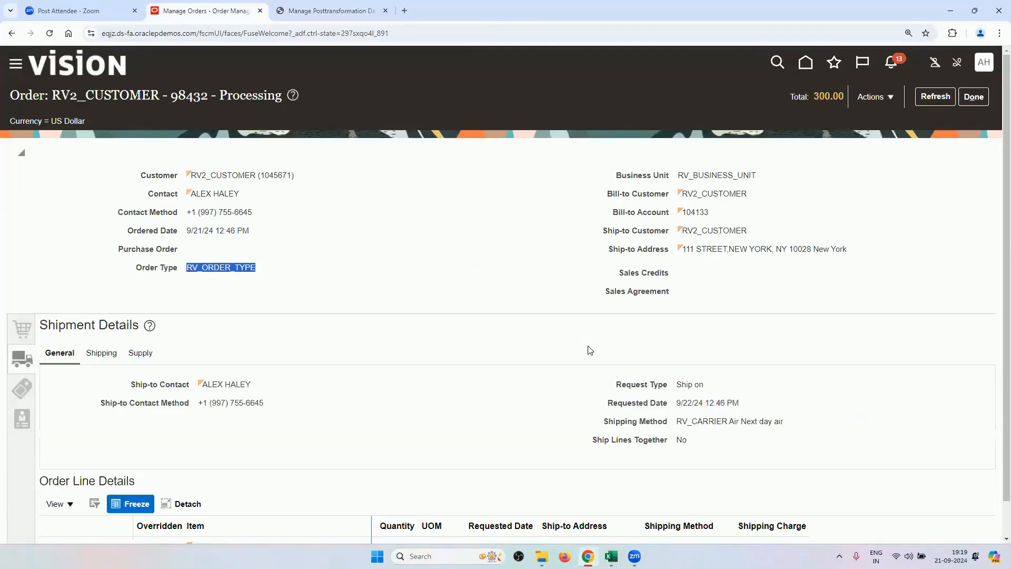
scroll(546, 421, "down", 1)
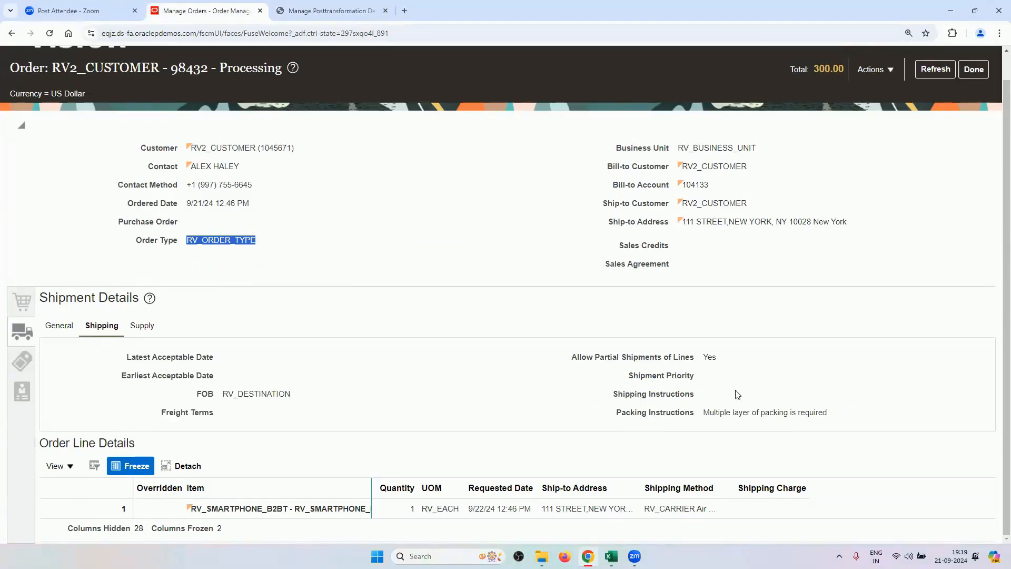
left_click_drag(612, 396, 694, 395)
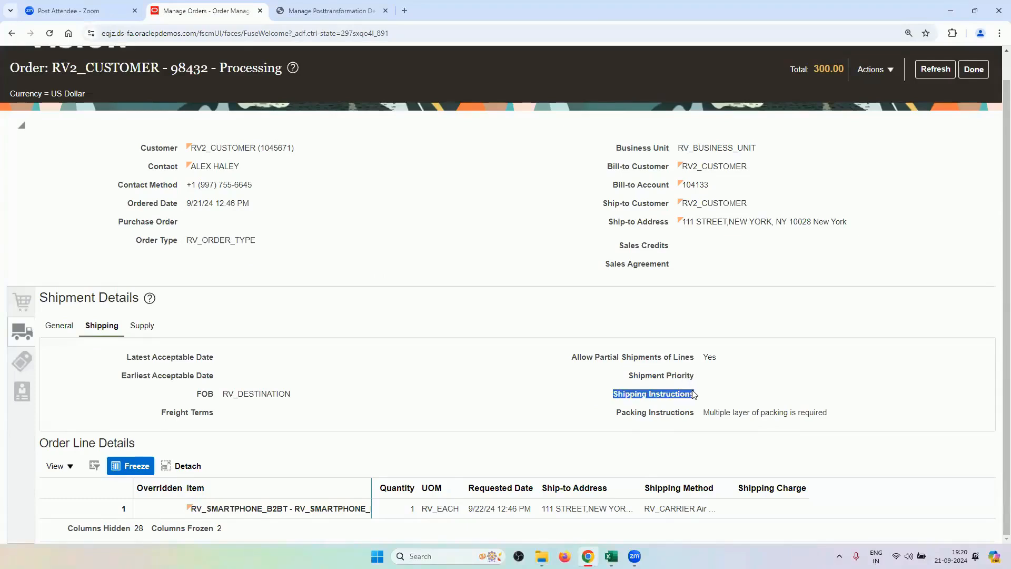
left_click(324, 11)
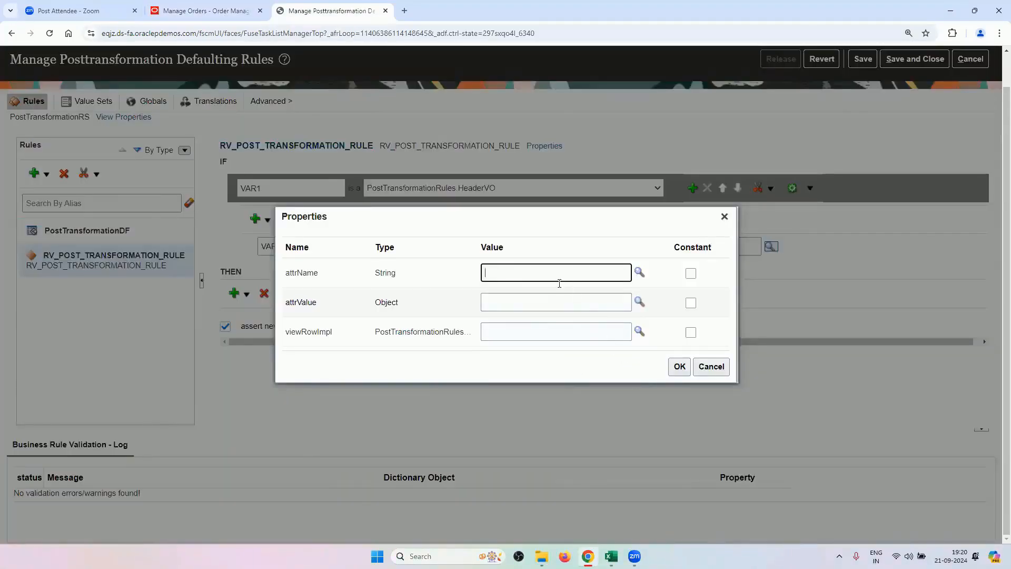
type("ShippingInstructions")
left_click(690, 273)
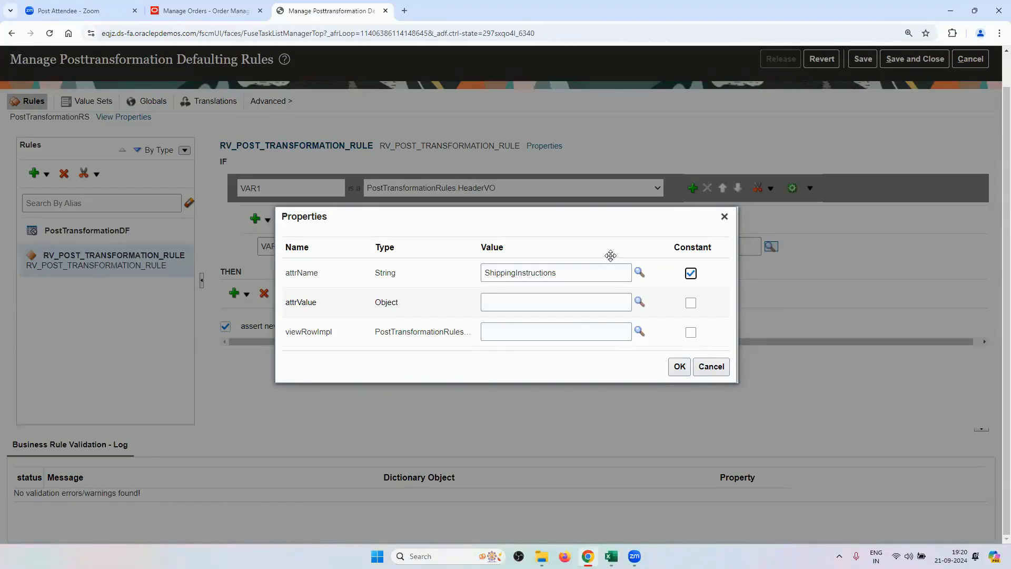
left_click(679, 366)
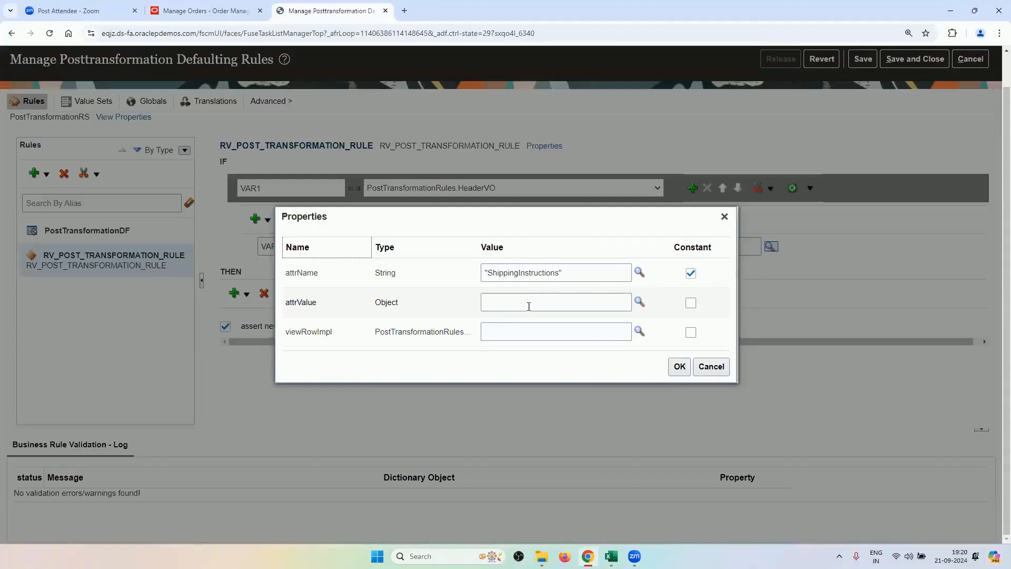
Set the attrValue parameter to the constant 'Handle with Care'.
left_click(529, 306)
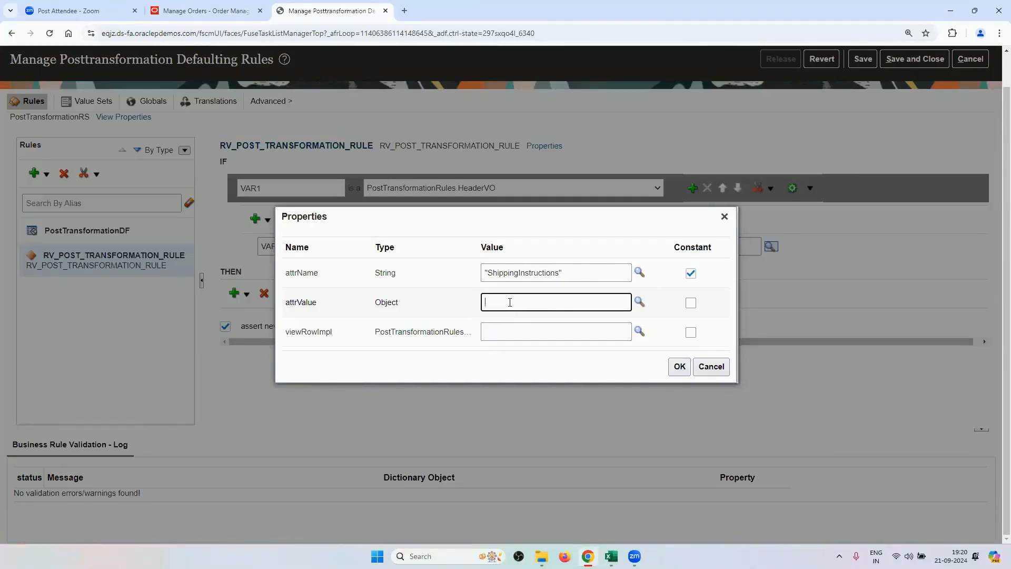
type("Handle with Care")
left_click(690, 302)
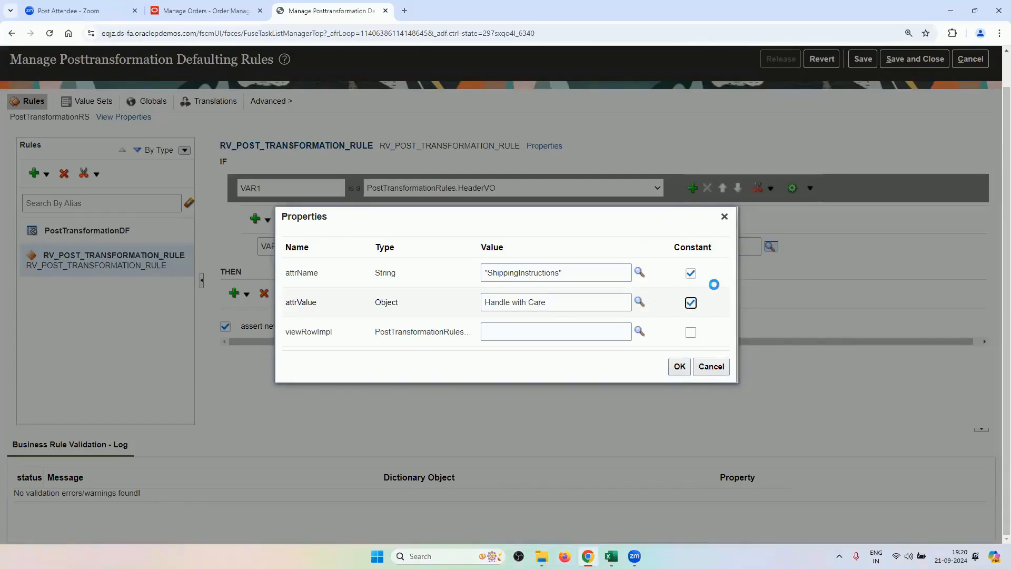
left_click(679, 366)
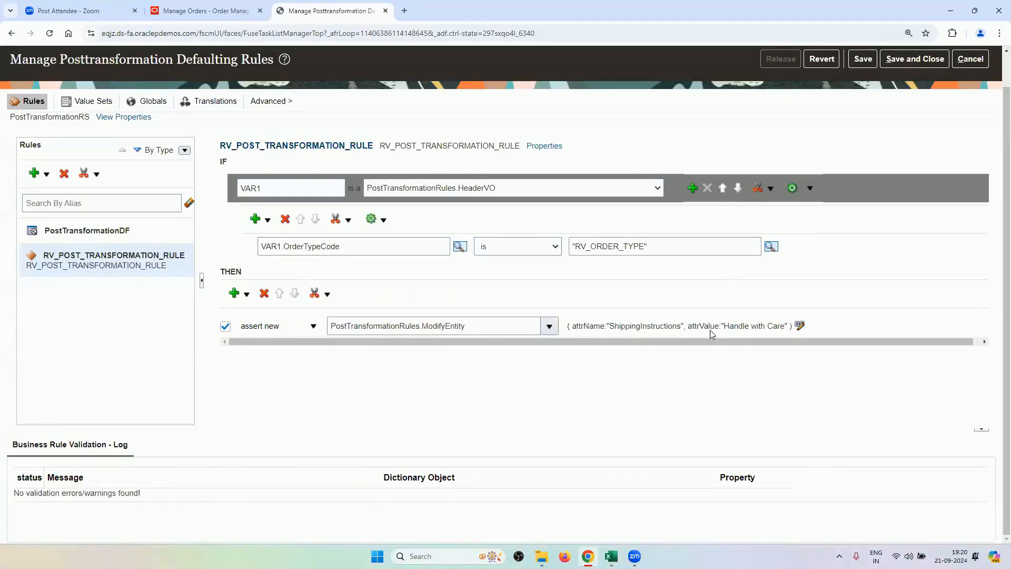
Set the viewRowImpl parameter to VAR1.ViewRowImpl and confirm all three parameters.
left_click(794, 323)
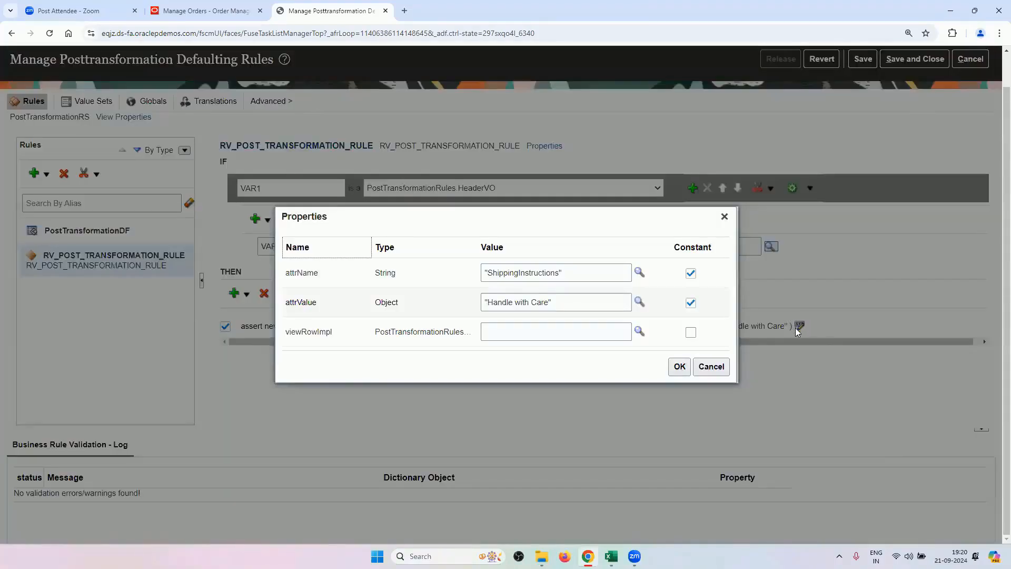
left_click(514, 332)
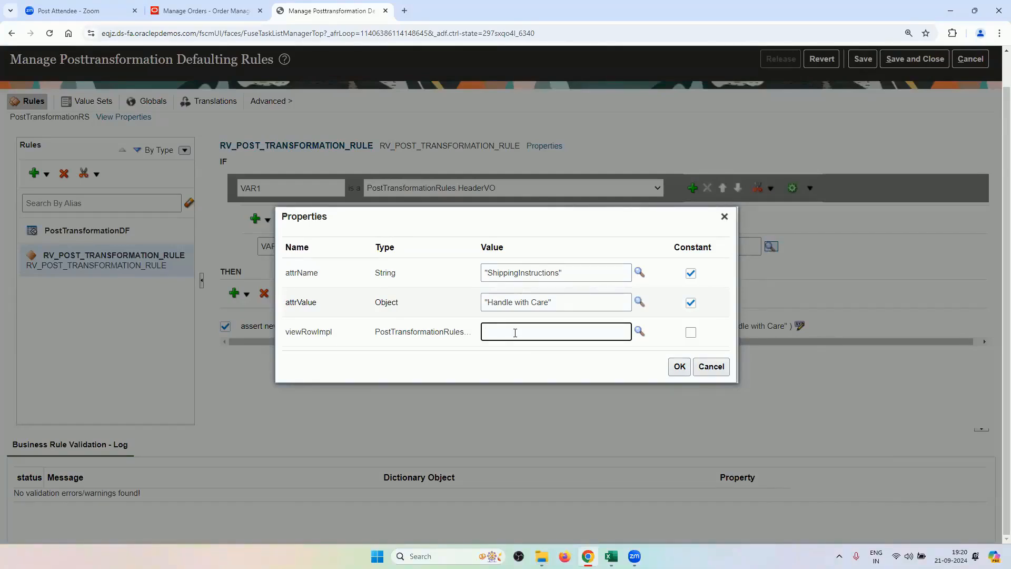
left_click_drag(535, 217, 615, 288)
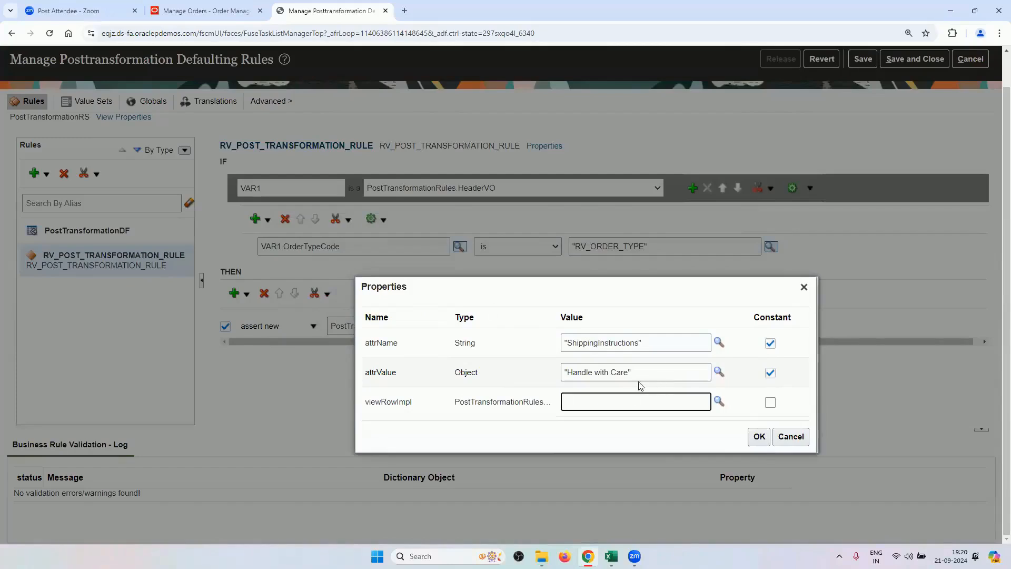
type("var1")
type("ViewRowImpl")
key("BackSpace")
key("BackSpace")
key("BackSpace")
type("VAR")
left_click(752, 437)
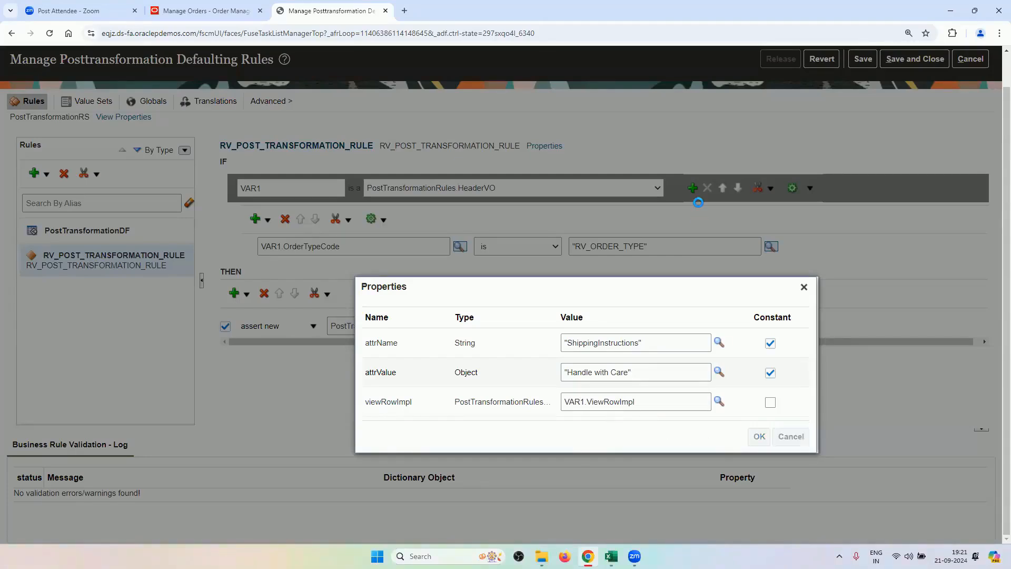
Save the post-transformation rules and release them to production.
scroll(360, 414, "up", 1)
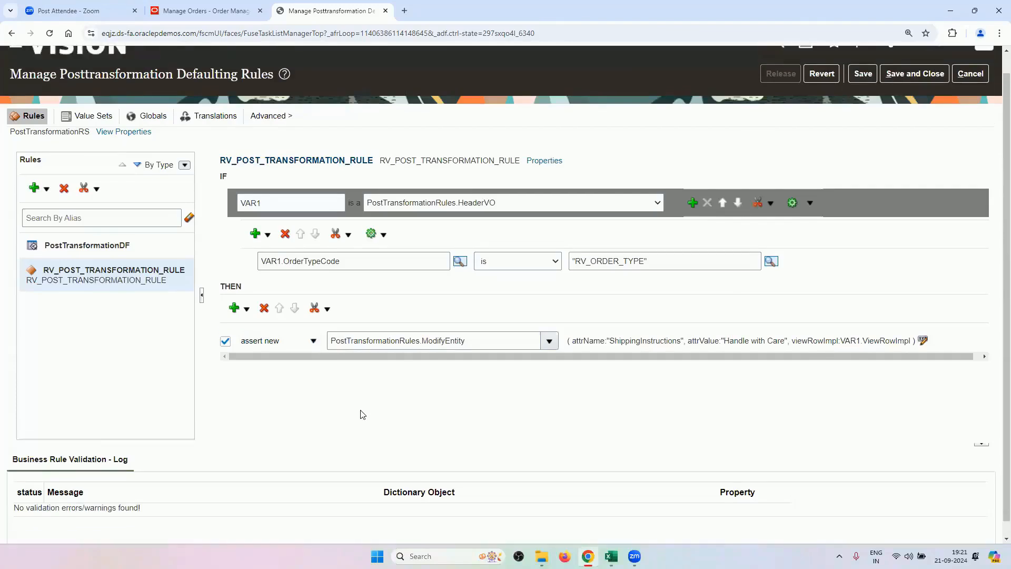
scroll(360, 414, "up", 1)
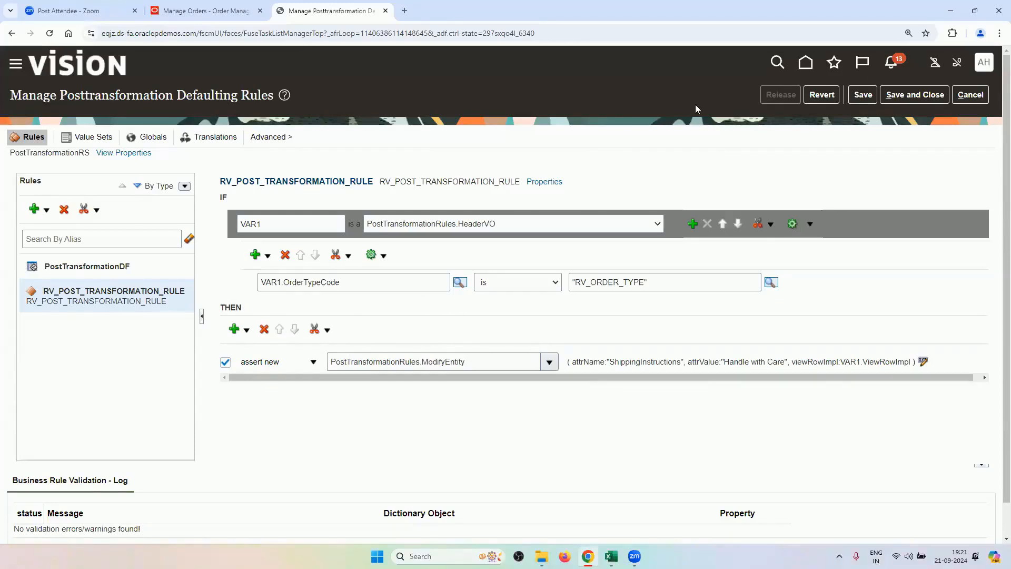
left_click(862, 94)
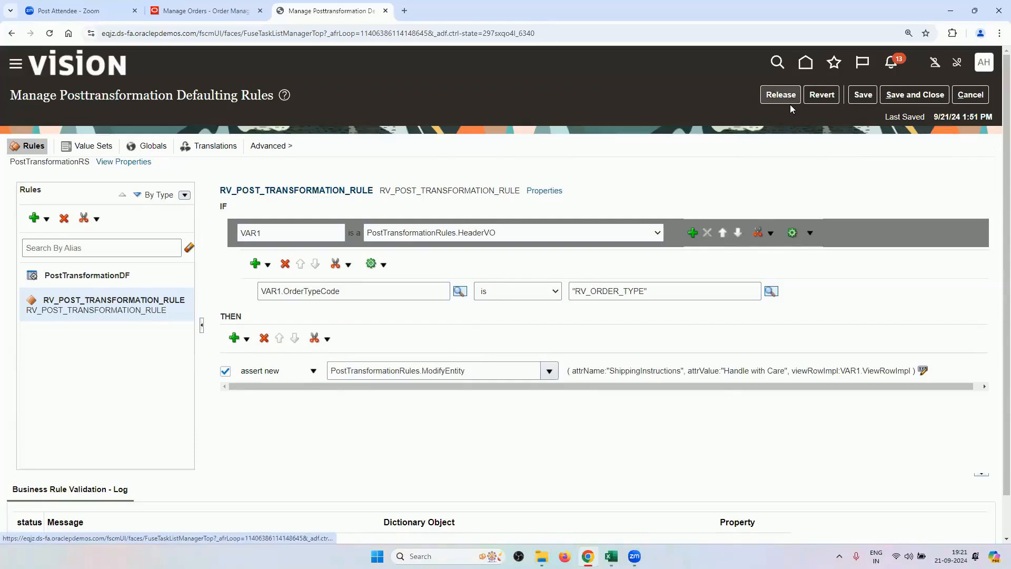
left_click(783, 95)
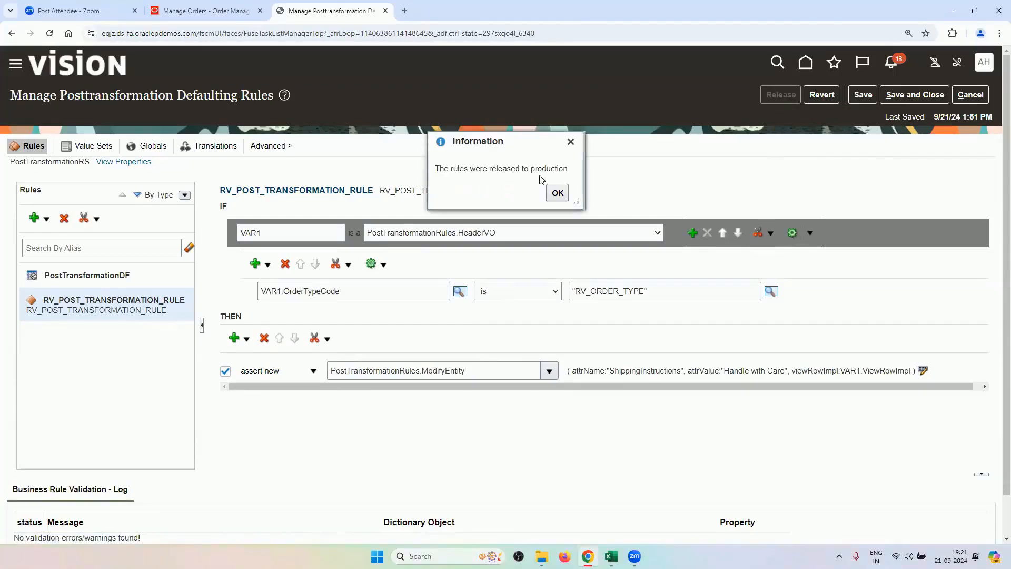
left_click(557, 192)
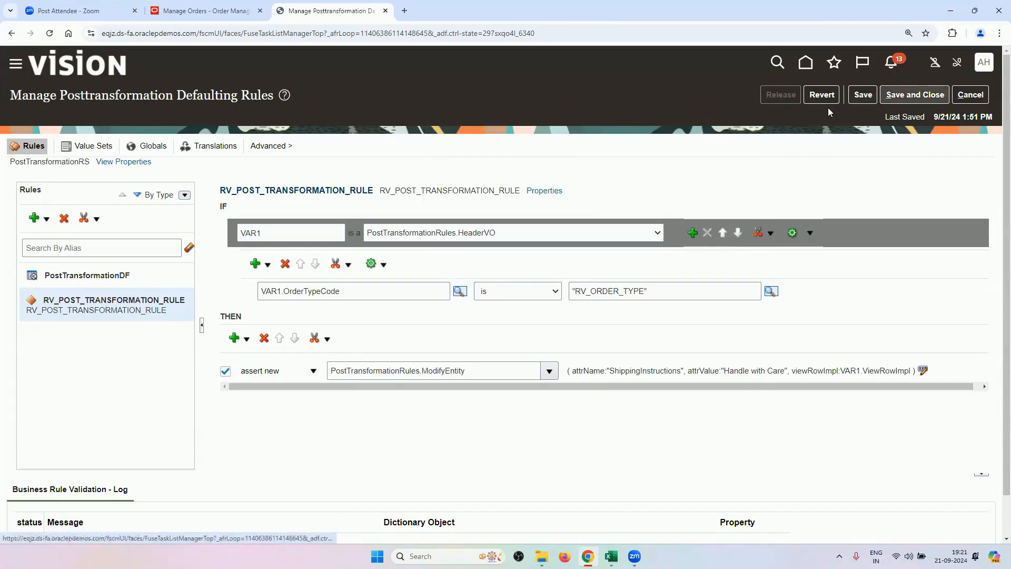
left_click(914, 94)
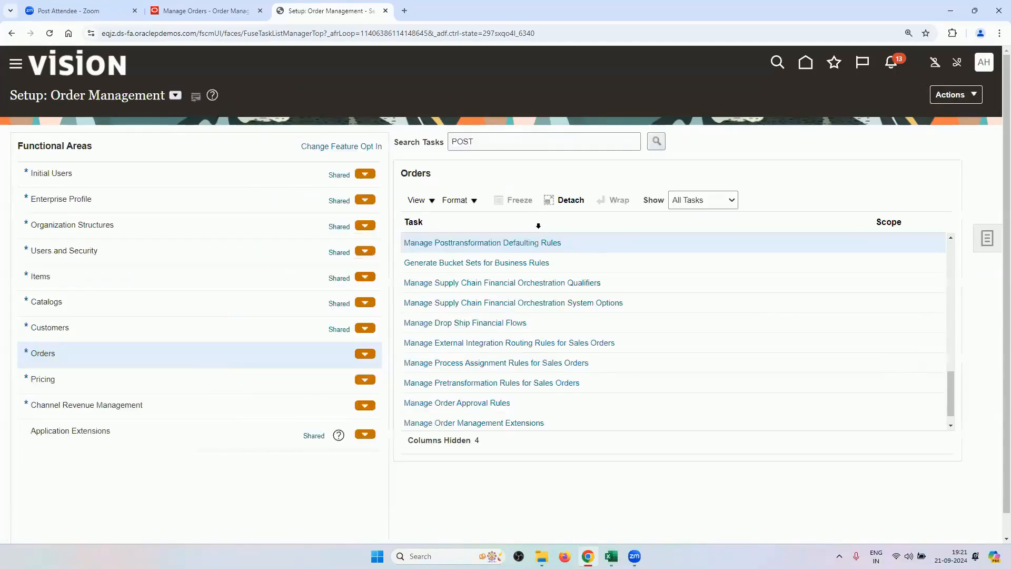
Review RV_POST_TRANSFORMATION_RULE under Manage Posttransformation Defaulting Rules.
left_click(523, 243)
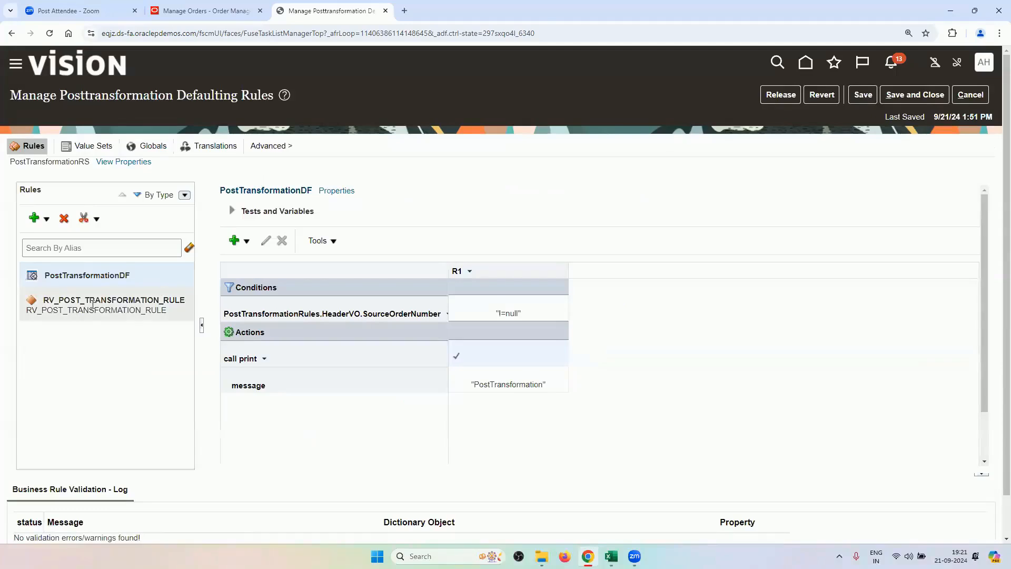
left_click(108, 315)
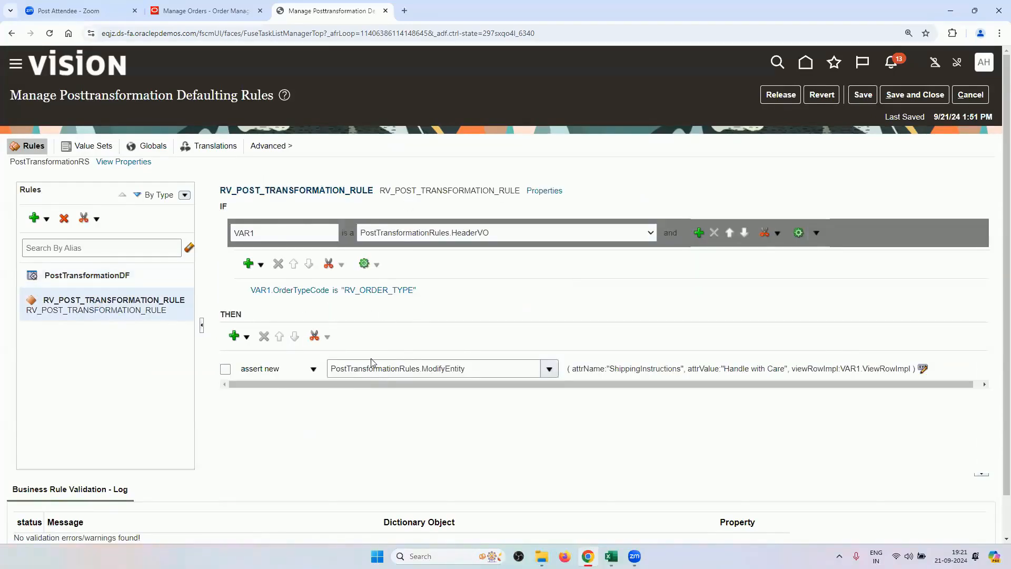
left_click_drag(358, 385, 369, 363)
Search setup tasks for PRODUCT and open Manage Product Transformation Rules.
left_click(964, 99)
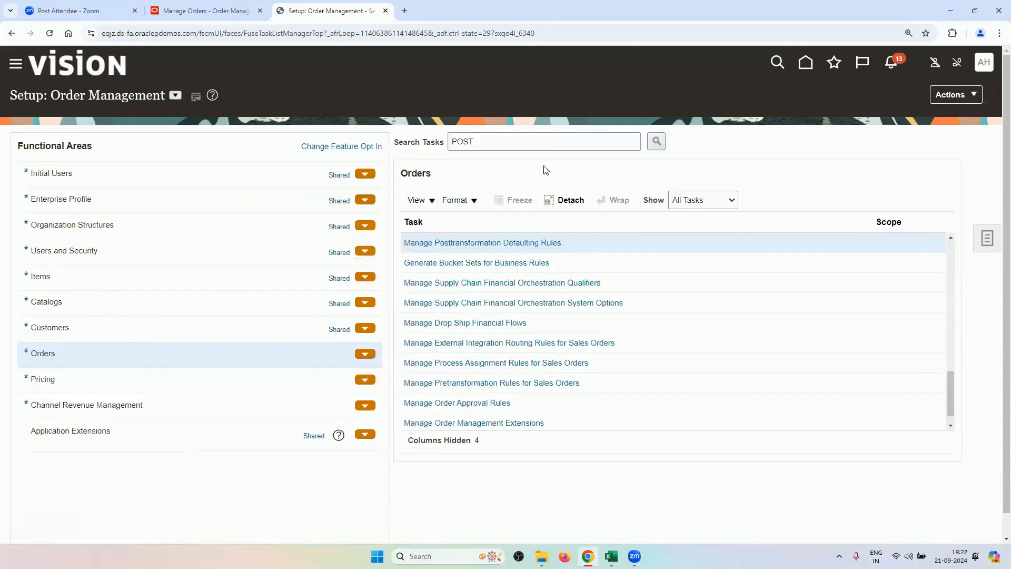
left_click(545, 145)
key("BackSpace")
key("BackSpace")
key("BackSpace")
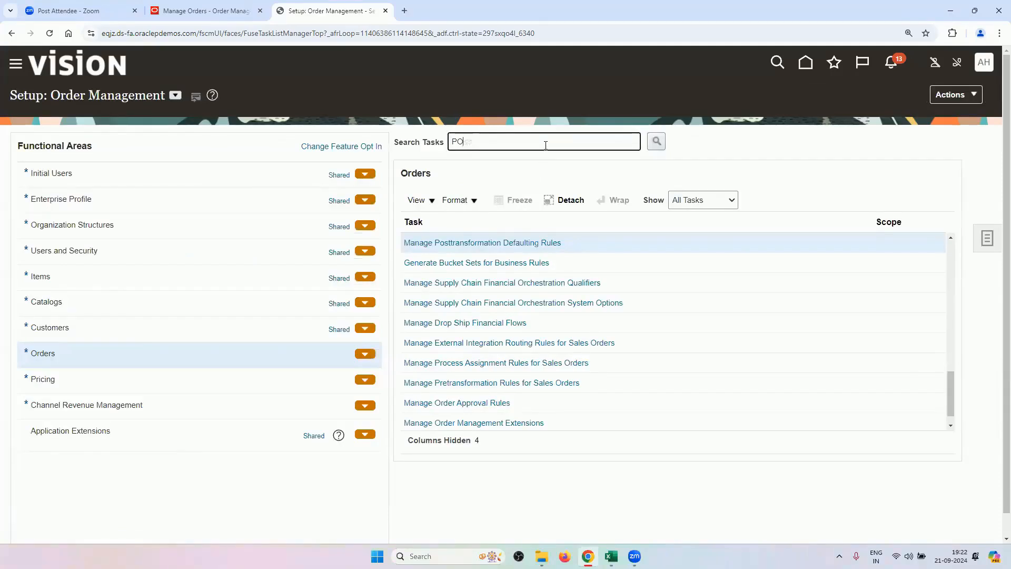
type("RODUCT")
key("Return")
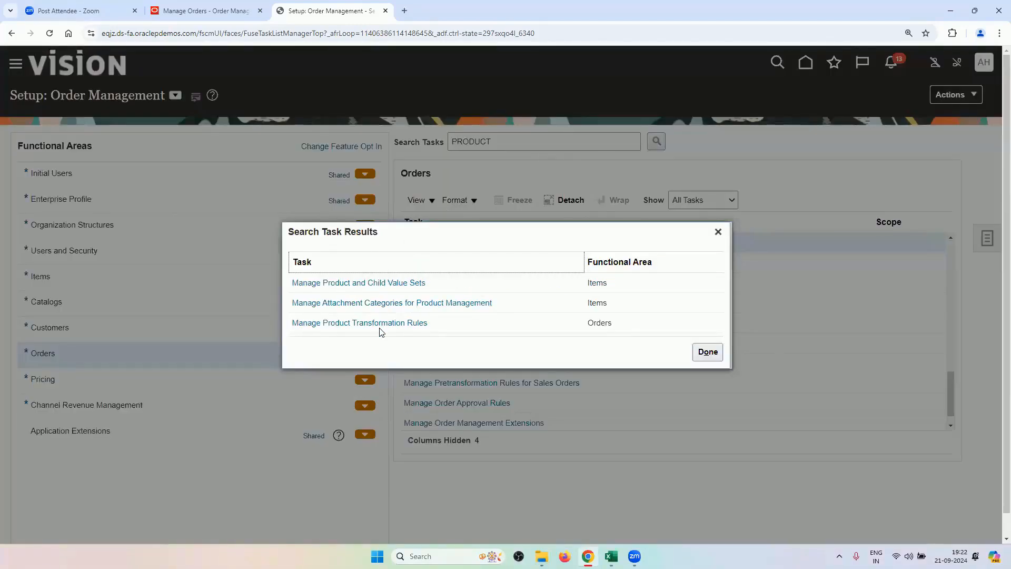
left_click(380, 322)
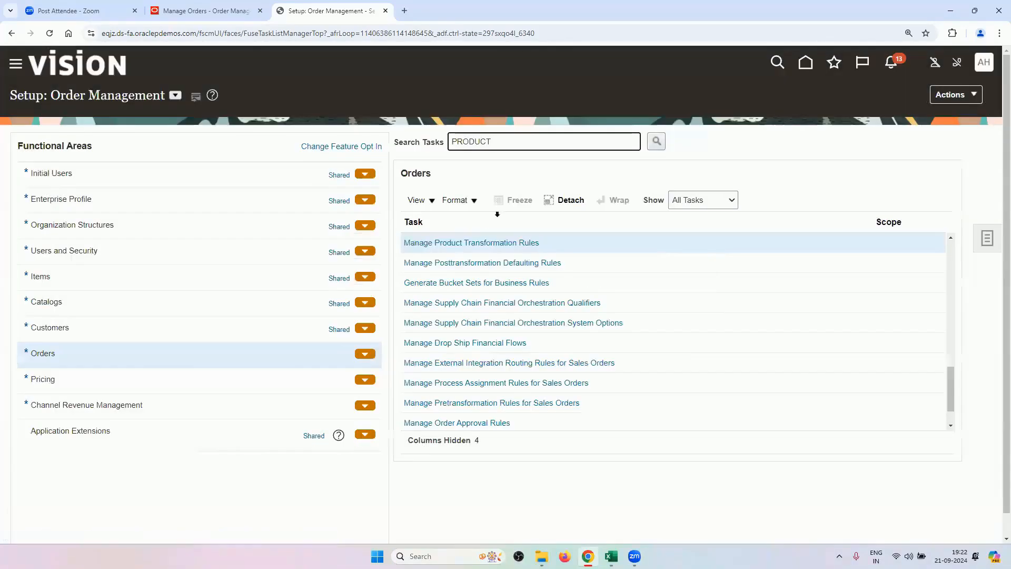
left_click(463, 243)
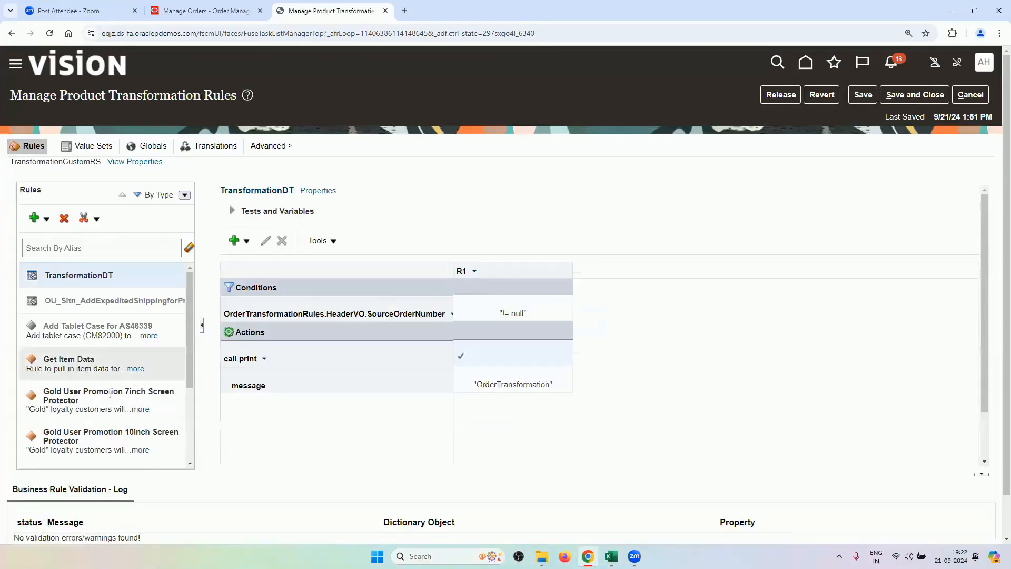
Add a new general rule named RV_PRODUCT_TRANSFORMATION_RULE.
left_click(45, 218)
left_click(73, 263)
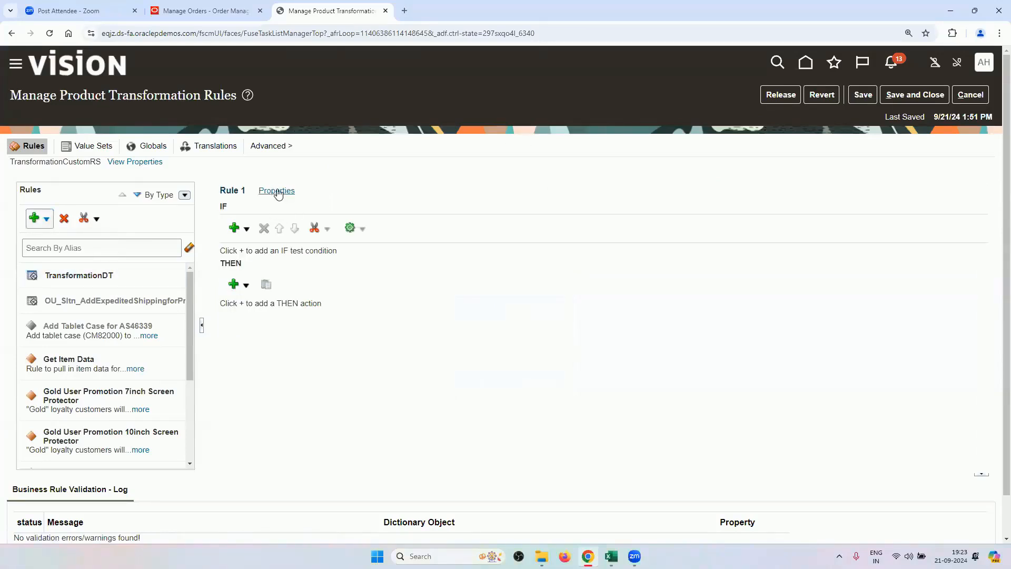
left_click(263, 192)
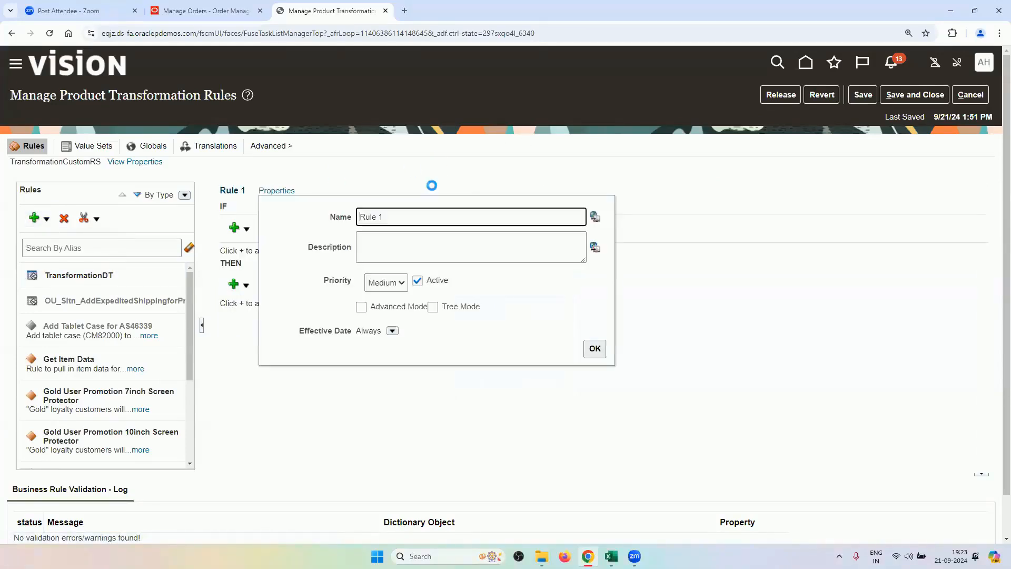
double_click(440, 224)
left_click(440, 224)
key("BackSpace")
key("BackSpace")
key("BackSpace")
key("BackSpace")
key("BackSpace")
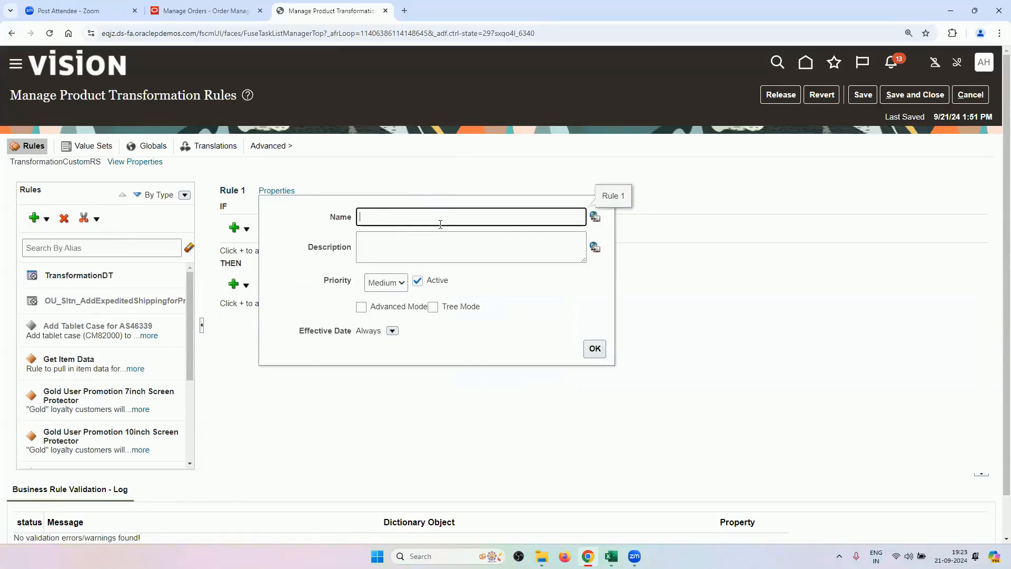
type("RV_PRODUCT_TRANSFORMATION_RULE")
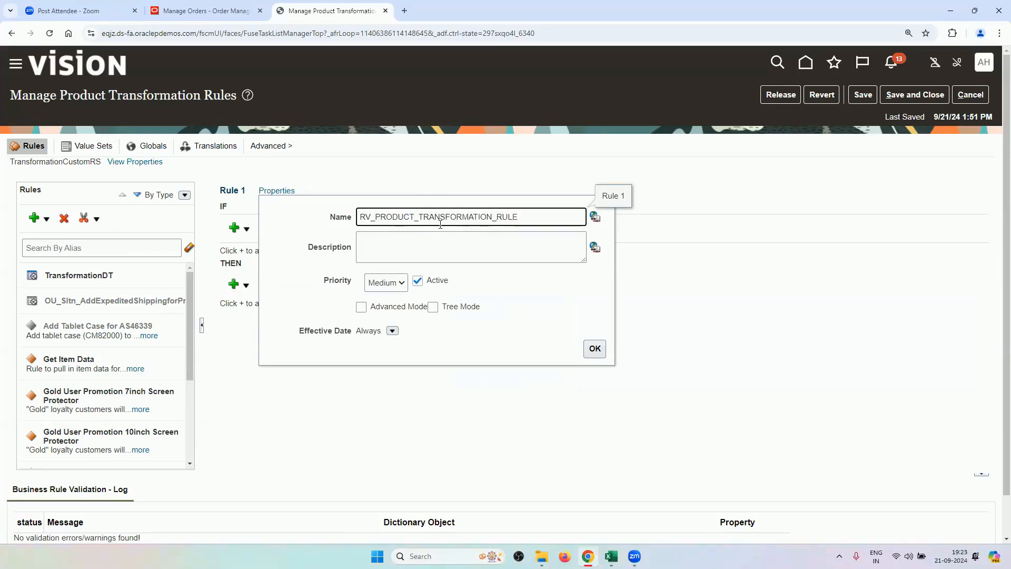
Use the rule name as its description, enable Advanced Mode, and insert an IF pattern.
key("ctrl+a")
key("ctrl+c")
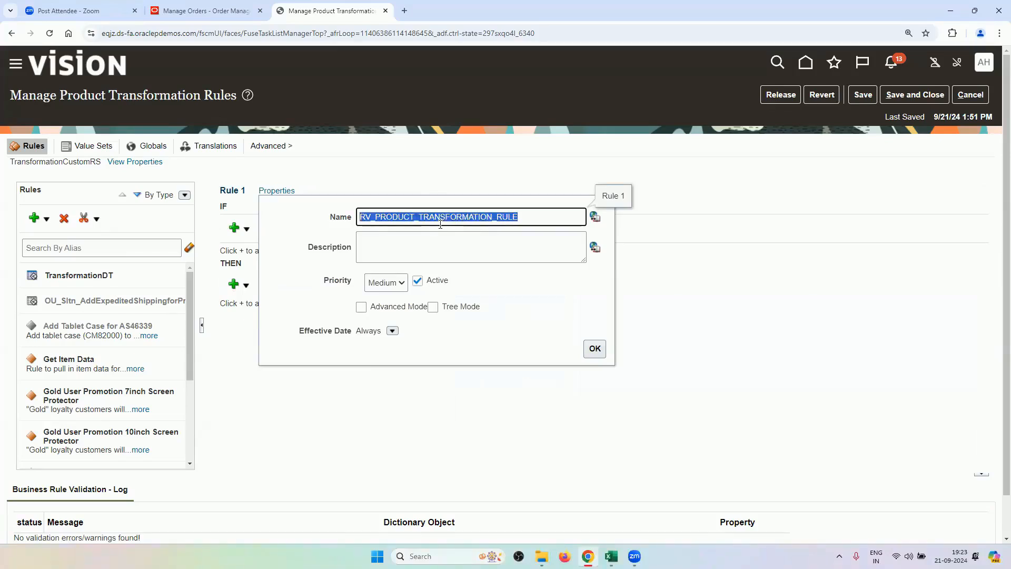
left_click(457, 257)
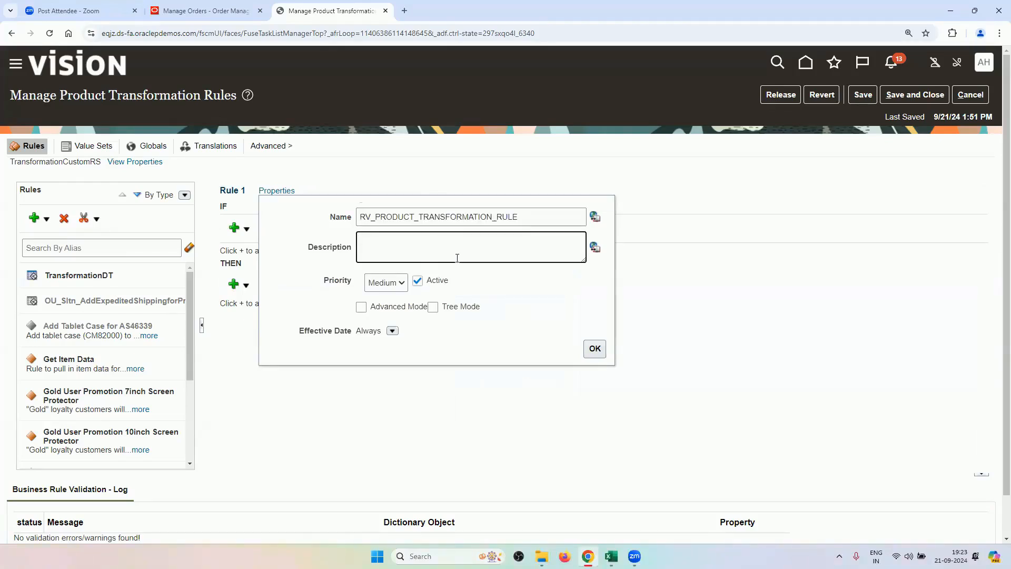
key("ctrl+v")
left_click(399, 307)
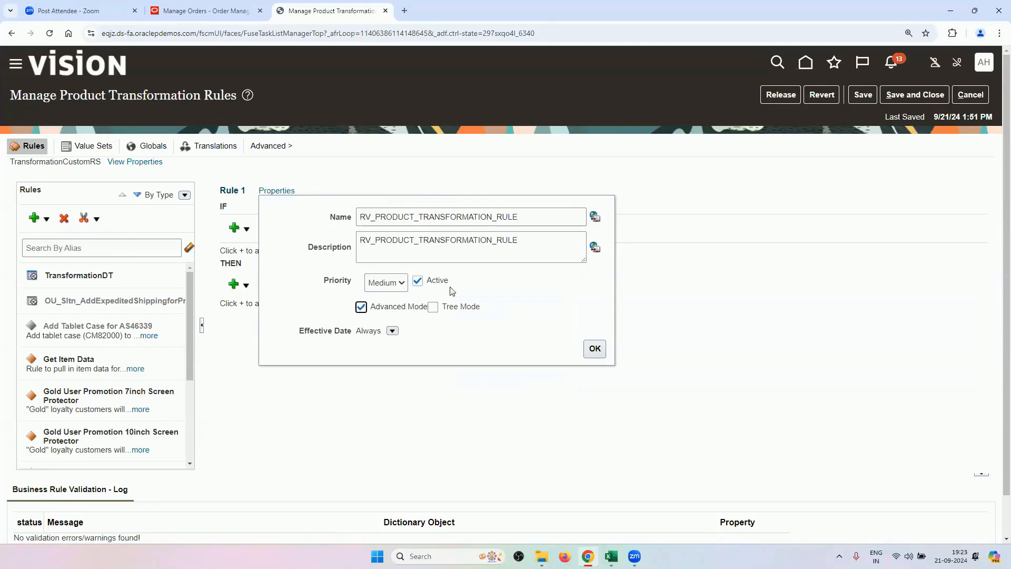
left_click(594, 348)
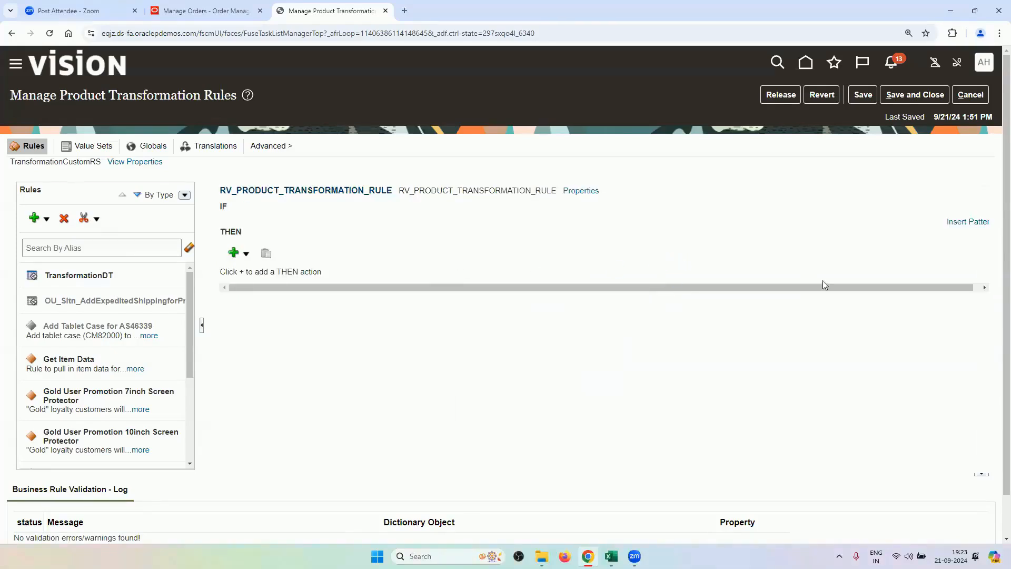
left_click(965, 222)
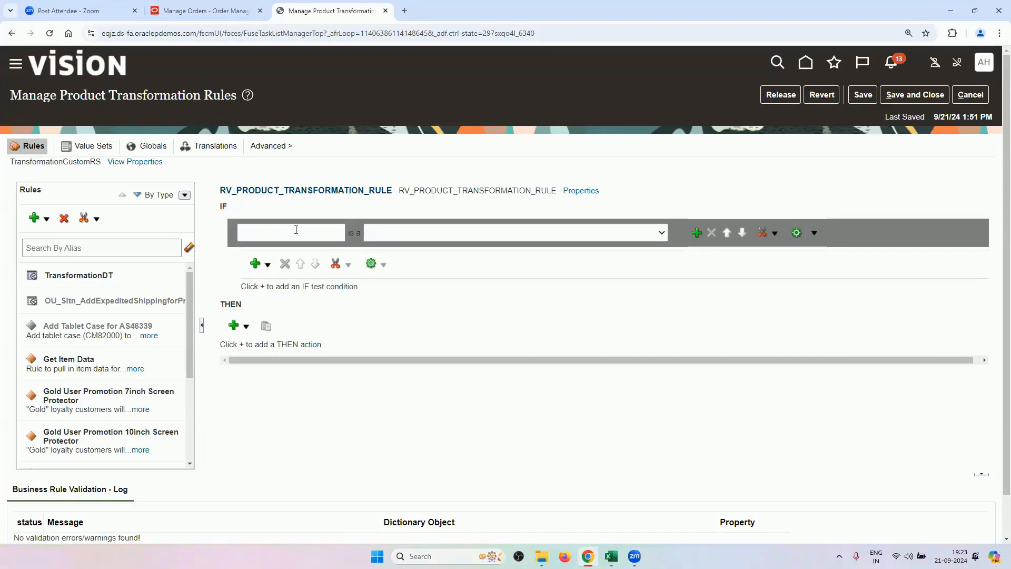
Declare pattern VAR1 as OrderTransformationRules.FulfillLineVO and add an empty simple test.
left_click(290, 234)
type("VAR1")
left_click(450, 237)
left_click(450, 237)
left_click(450, 237)
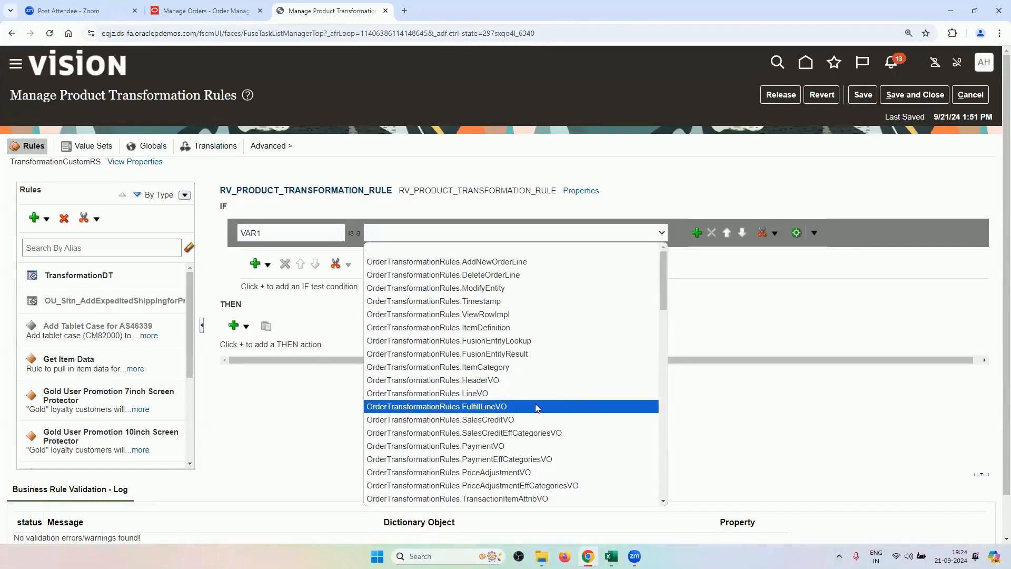
scroll(534, 419, "down", 3)
scroll(534, 419, "down", 3)
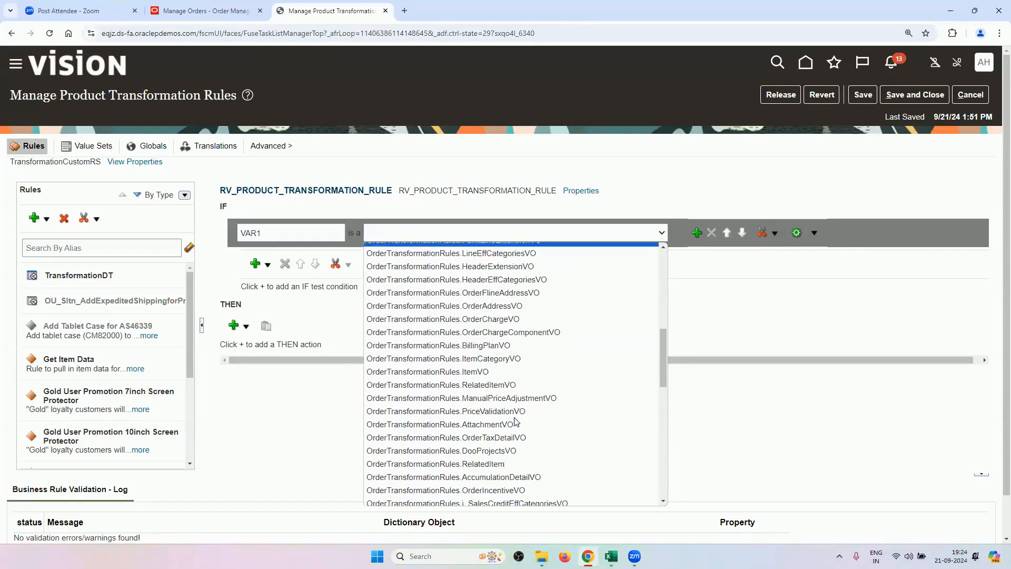
scroll(510, 411, "up", 6)
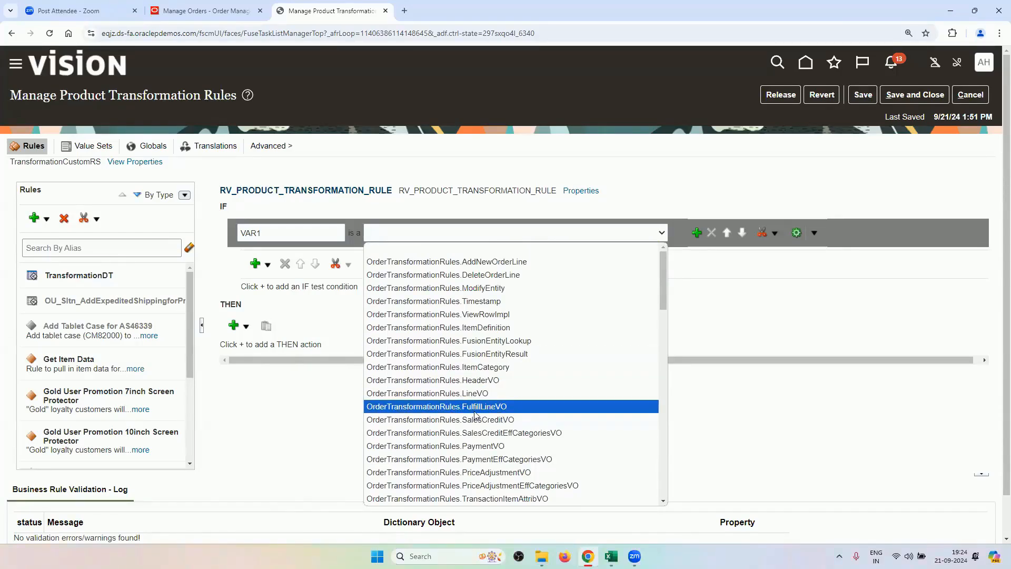
left_click(495, 407)
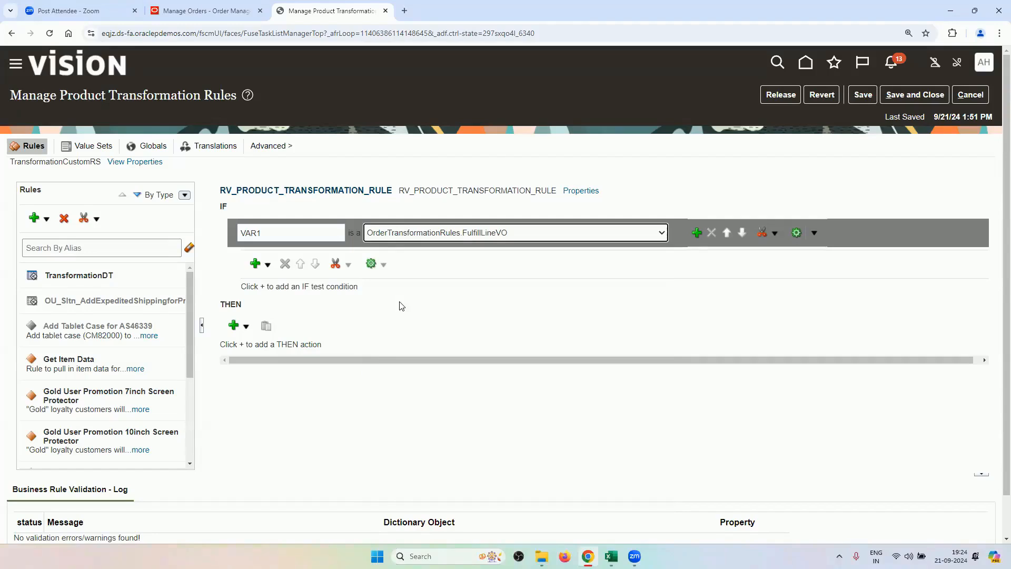
left_click(268, 265)
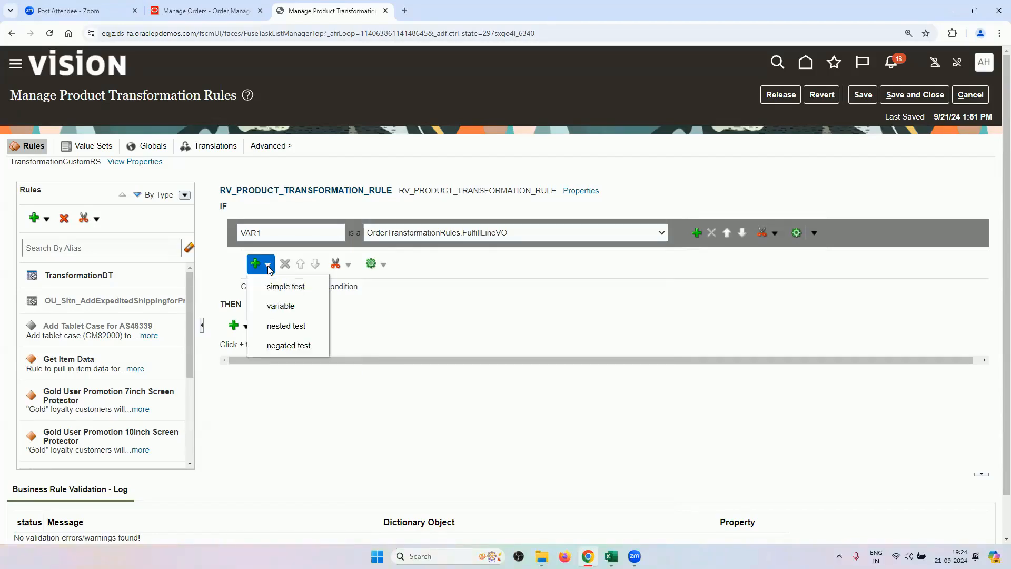
left_click(290, 290)
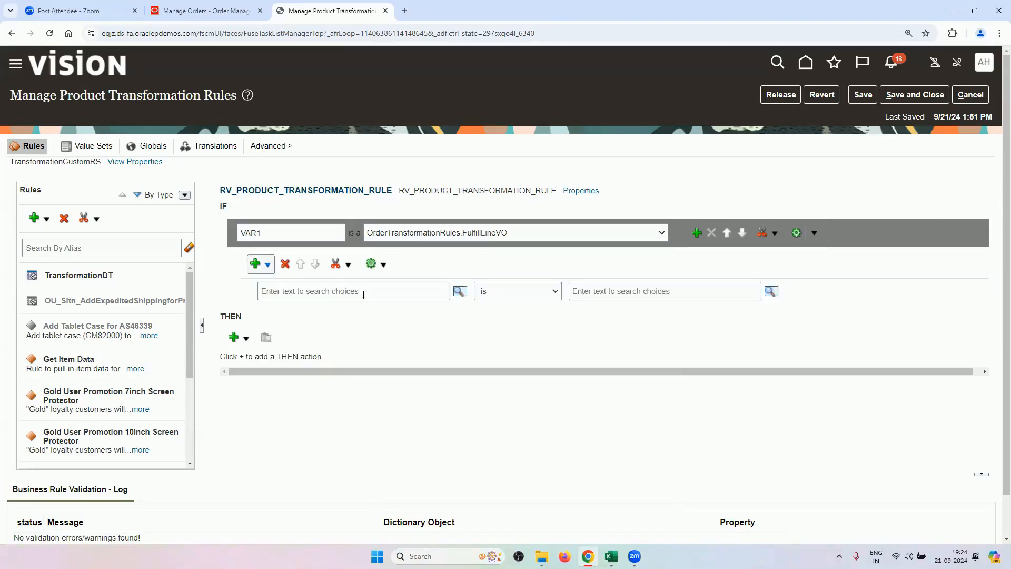
Make the test compare VAR1.InventoryItemId using operator 'is', leaving the value blank.
left_click(363, 294)
type("VAR1.")
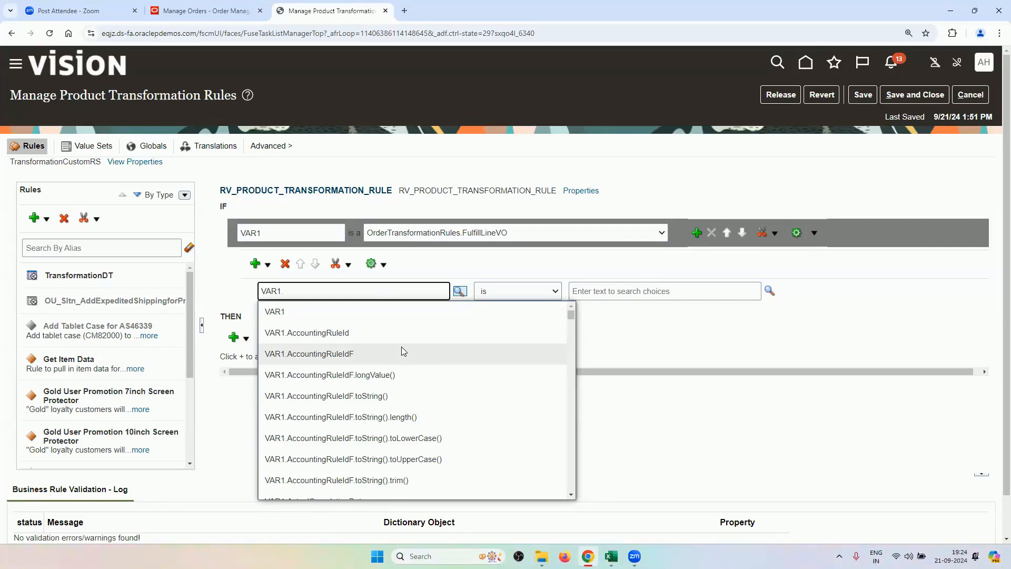
scroll(441, 411, "down", 5)
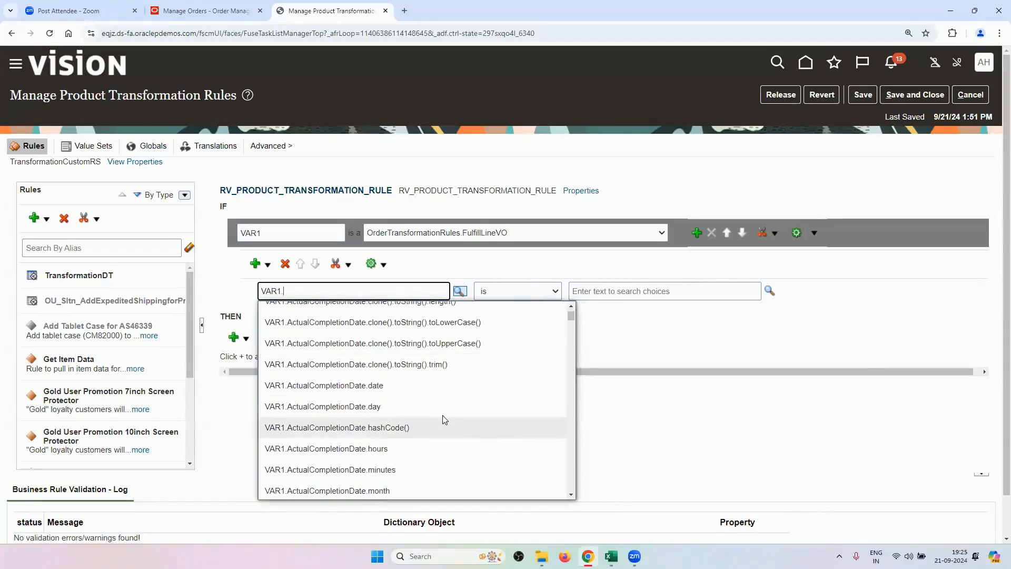
scroll(414, 443, "up", 5)
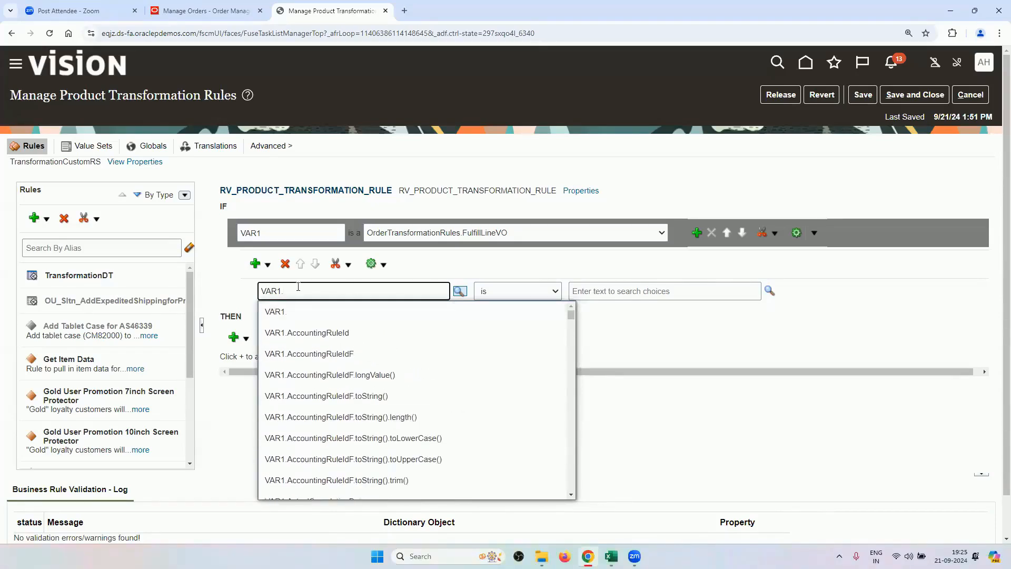
type("INVENTORYITEM")
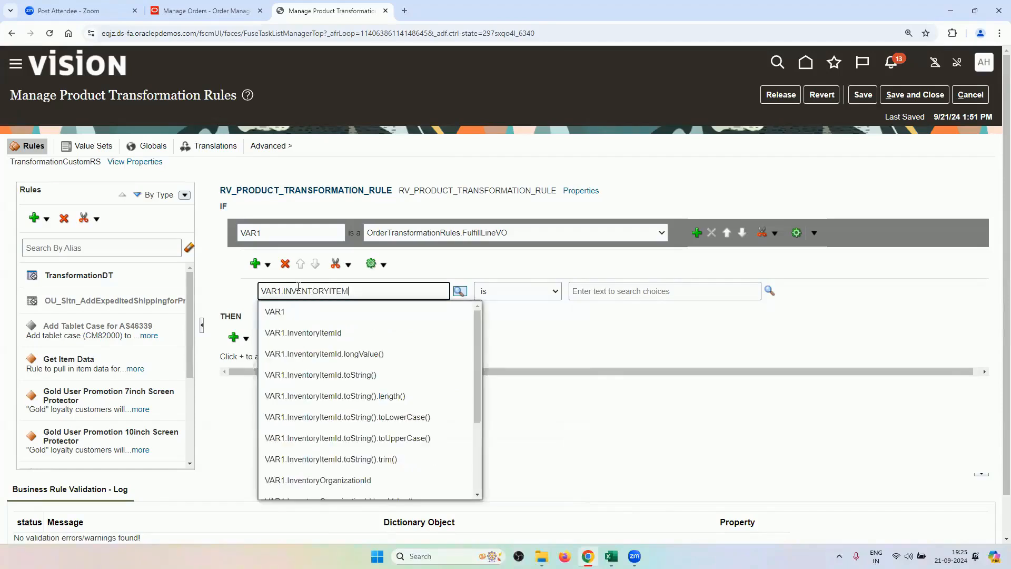
left_click(325, 338)
left_click(536, 293)
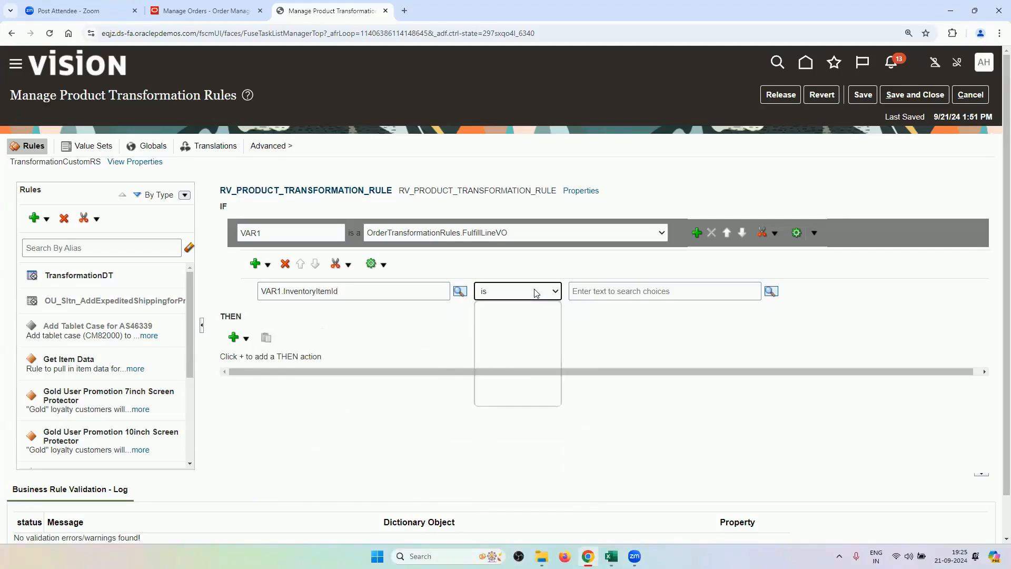
left_click(572, 290)
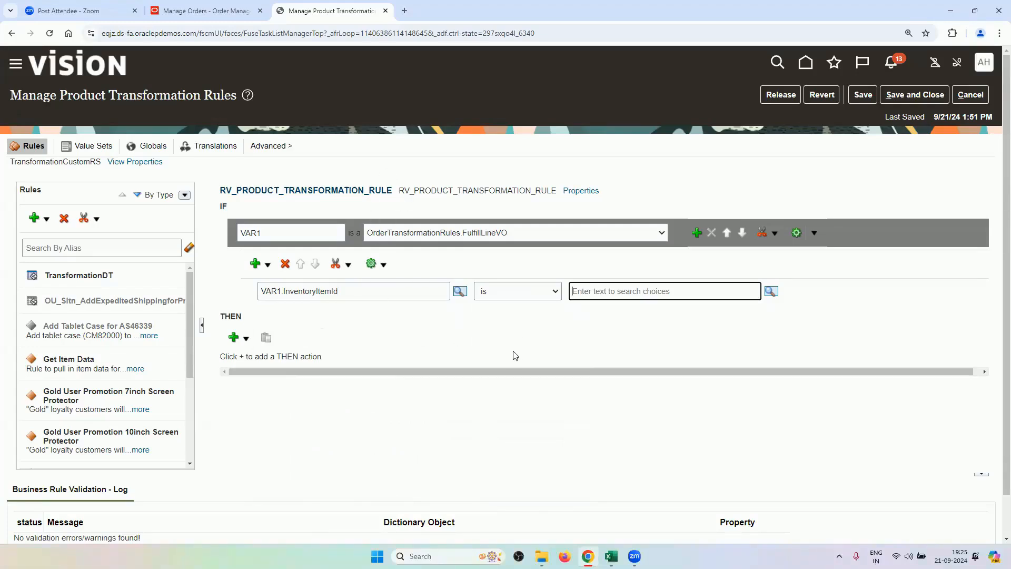
mouse_move(611, 556)
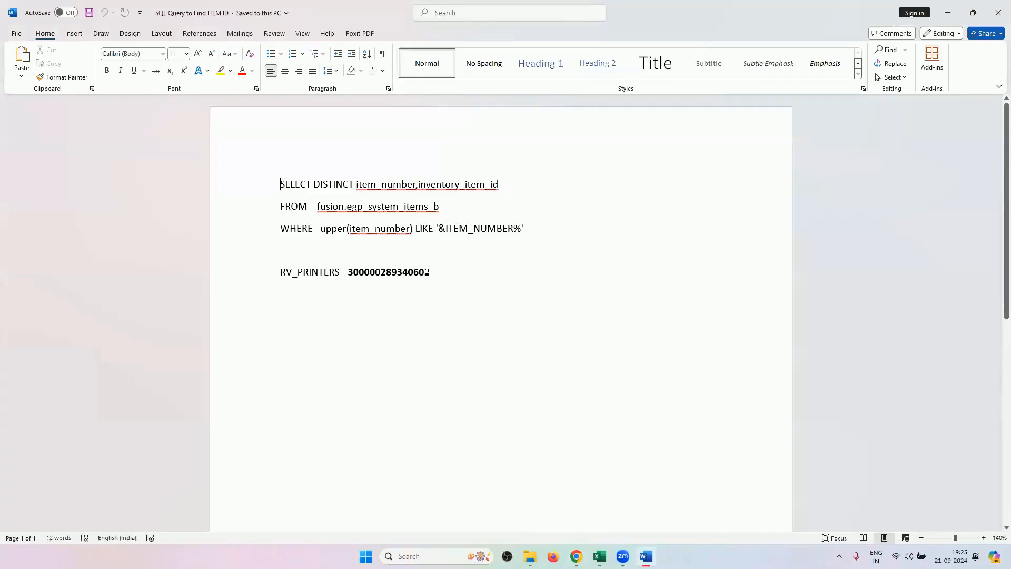
double_click(407, 278)
right_click(408, 277)
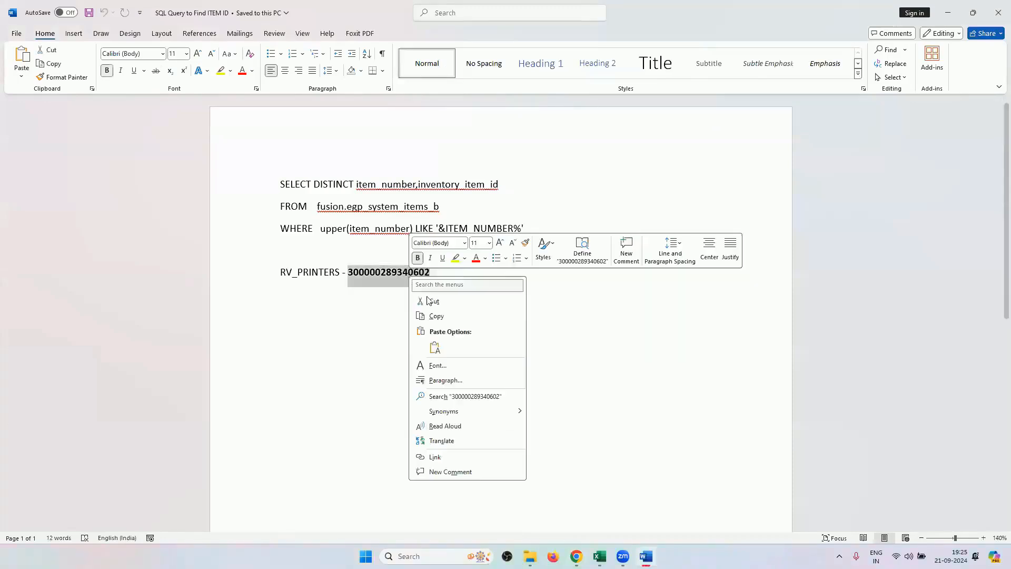
left_click(433, 315)
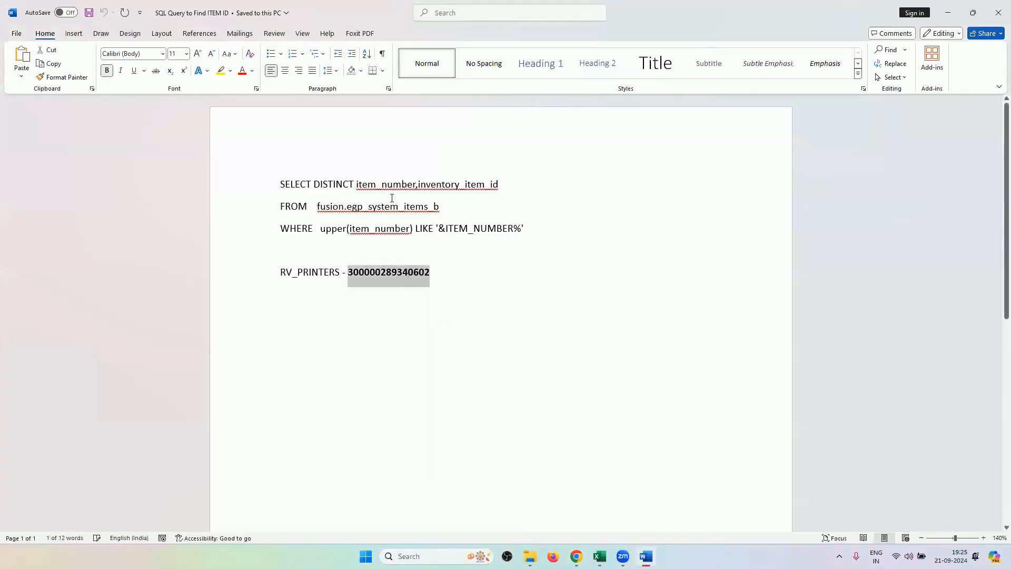
left_click_drag(279, 181, 530, 232)
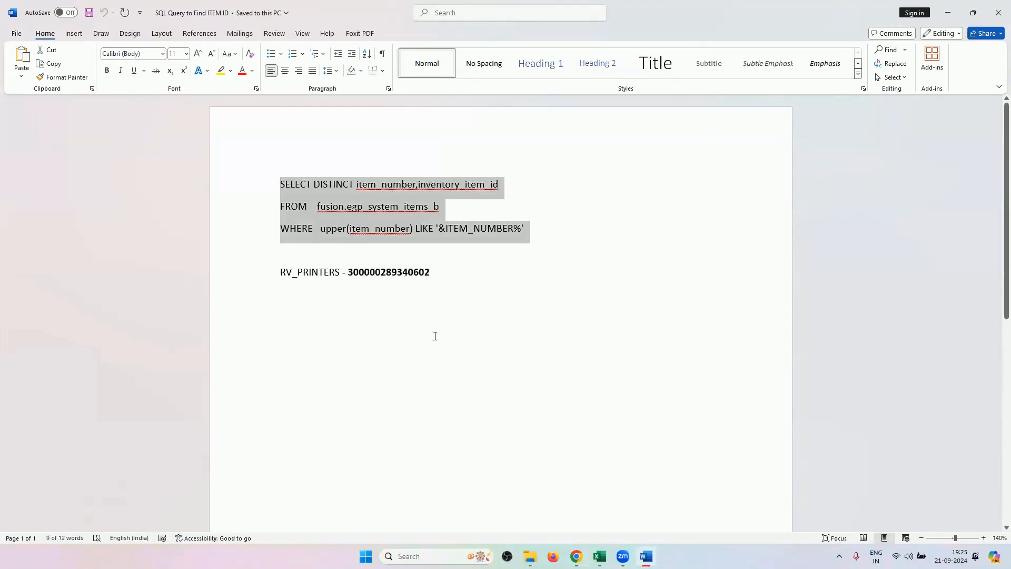
key("alt+Tab")
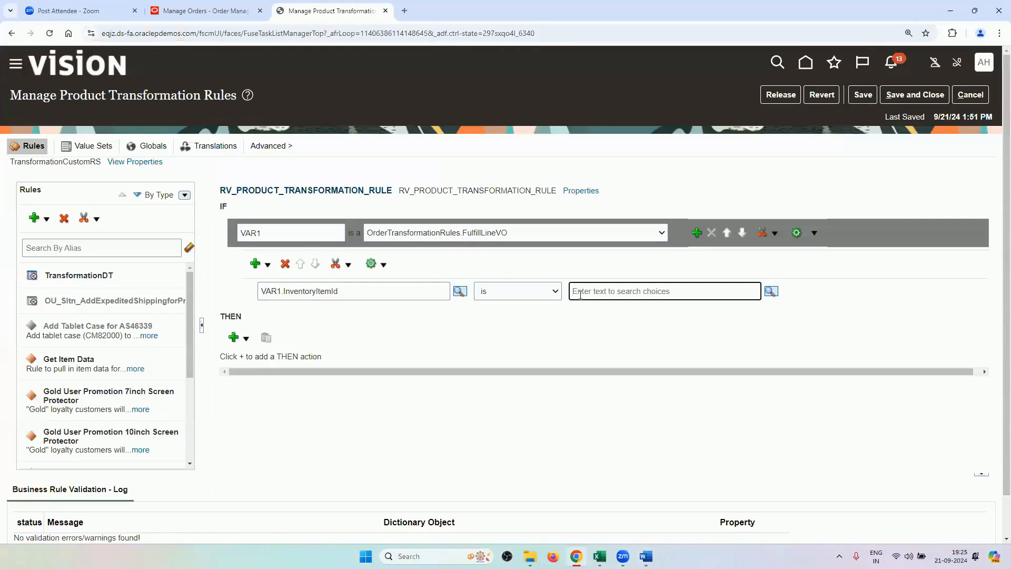
key("ctrl+v")
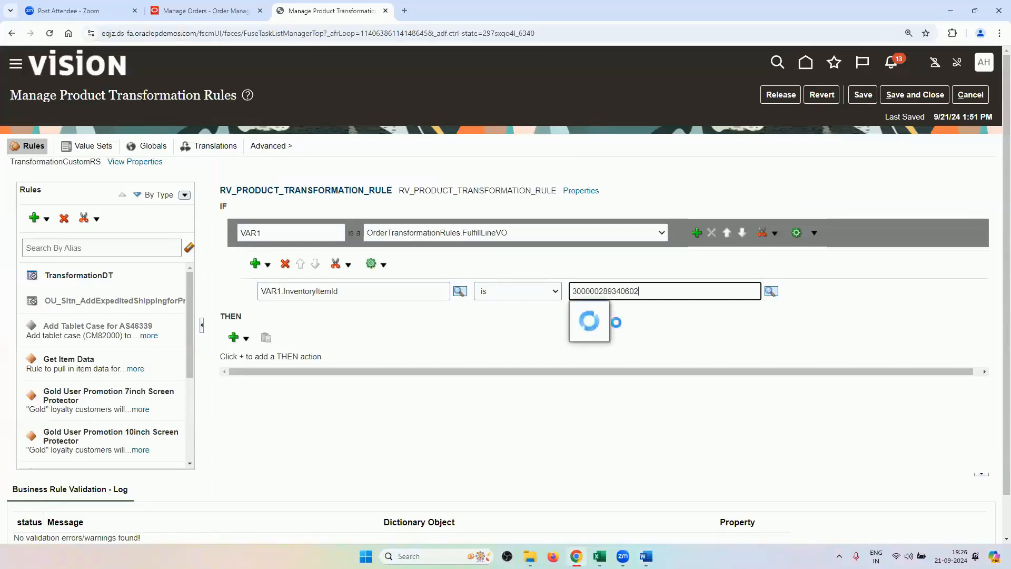
left_click(670, 334)
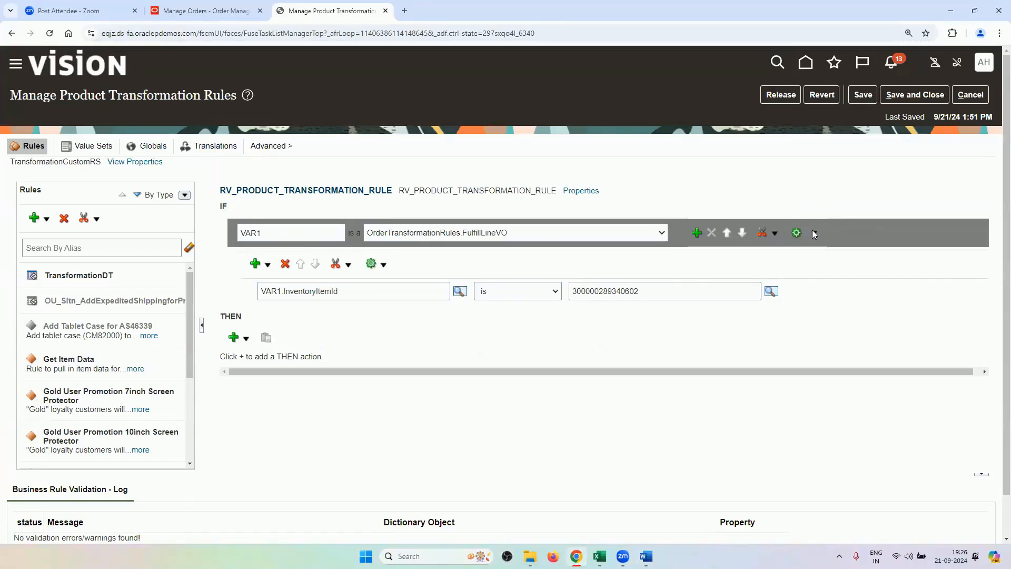
left_click(697, 233)
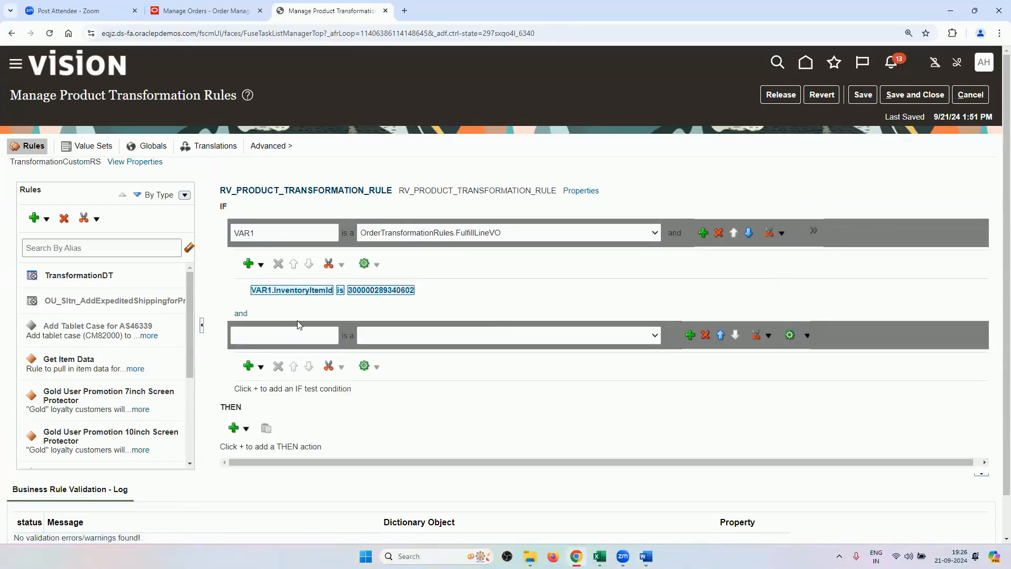
left_click(300, 329)
type("VAR2")
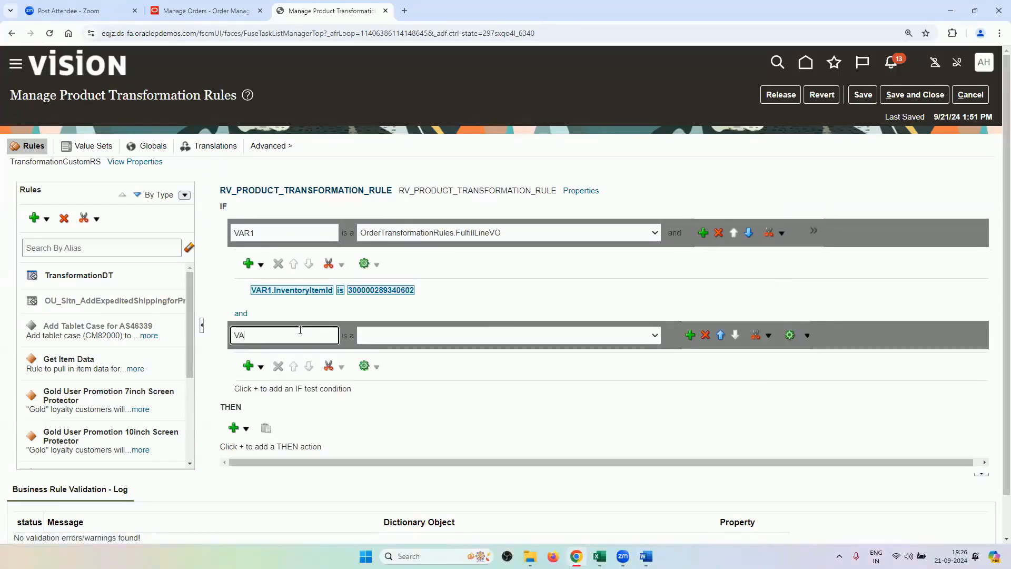
left_click(377, 337)
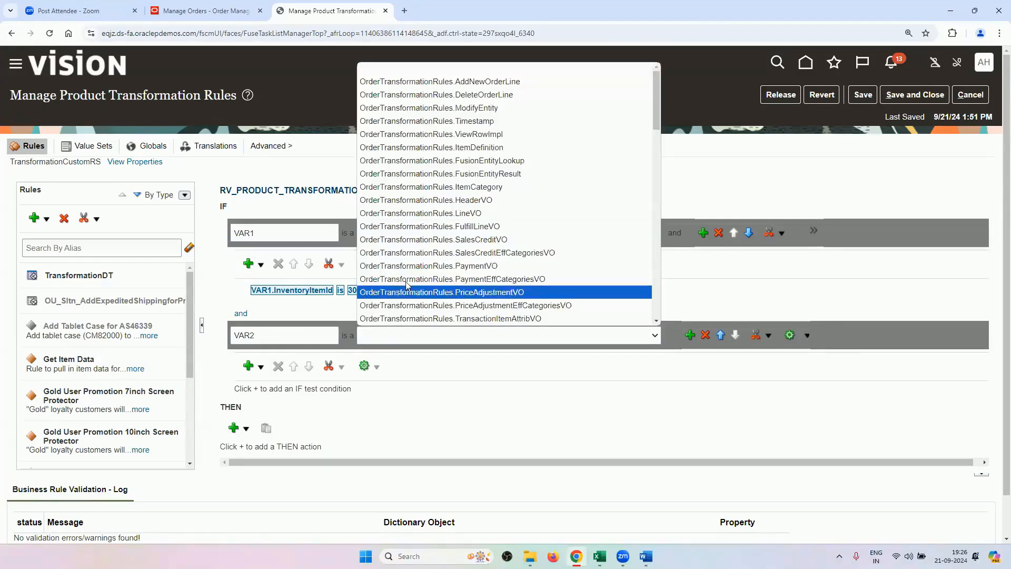
left_click(458, 342)
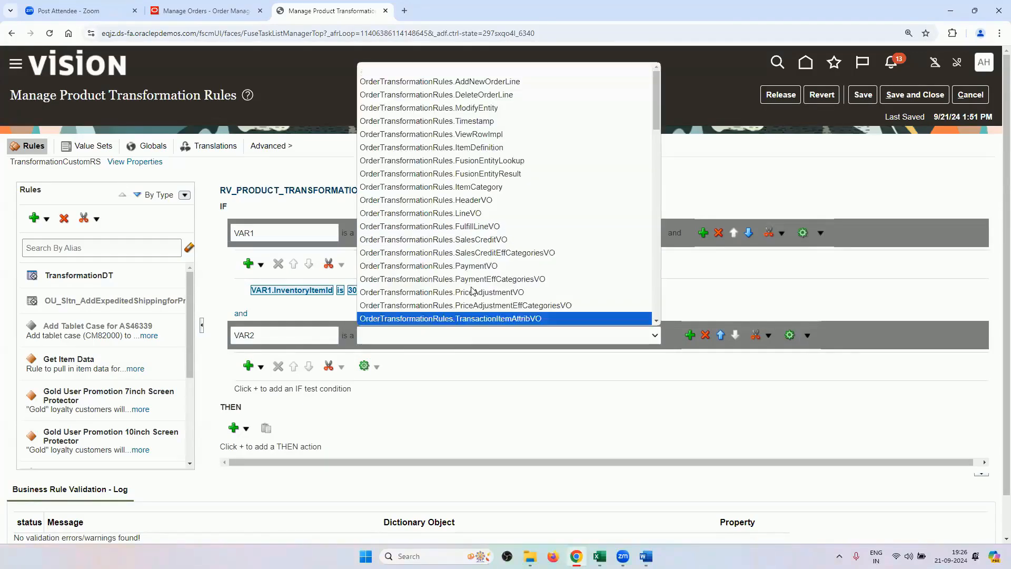
left_click(492, 200)
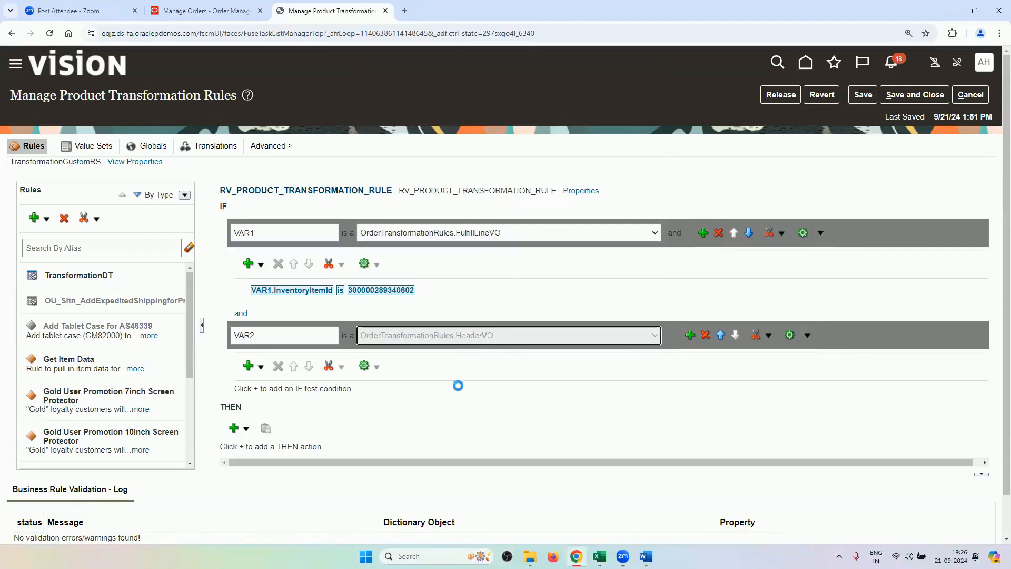
left_click(259, 366)
left_click(267, 388)
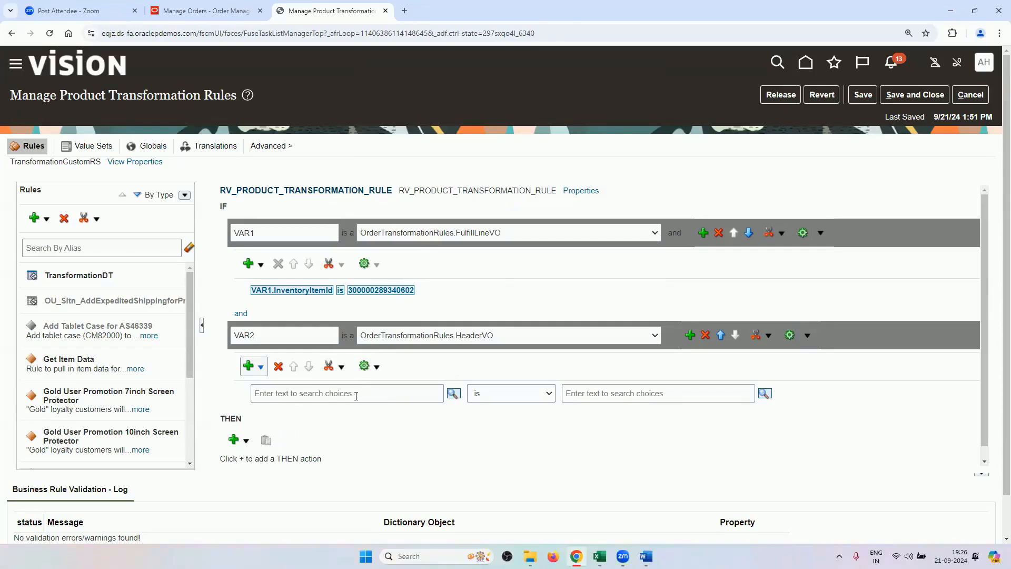
Set VAR2's test left operand to VAR2.OrderTypeCode.
left_click(356, 396)
type("VAR2.")
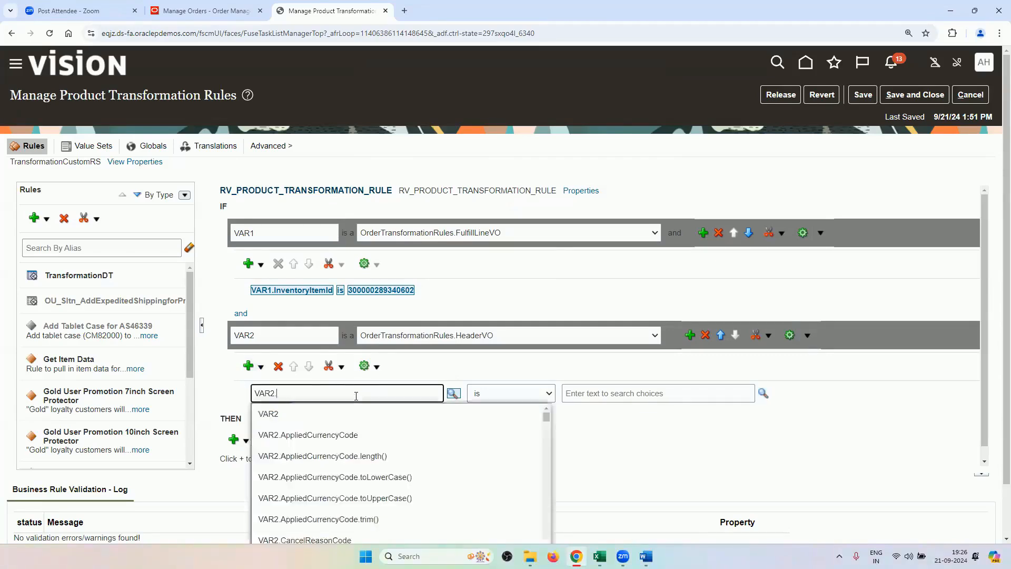
key("BackSpace")
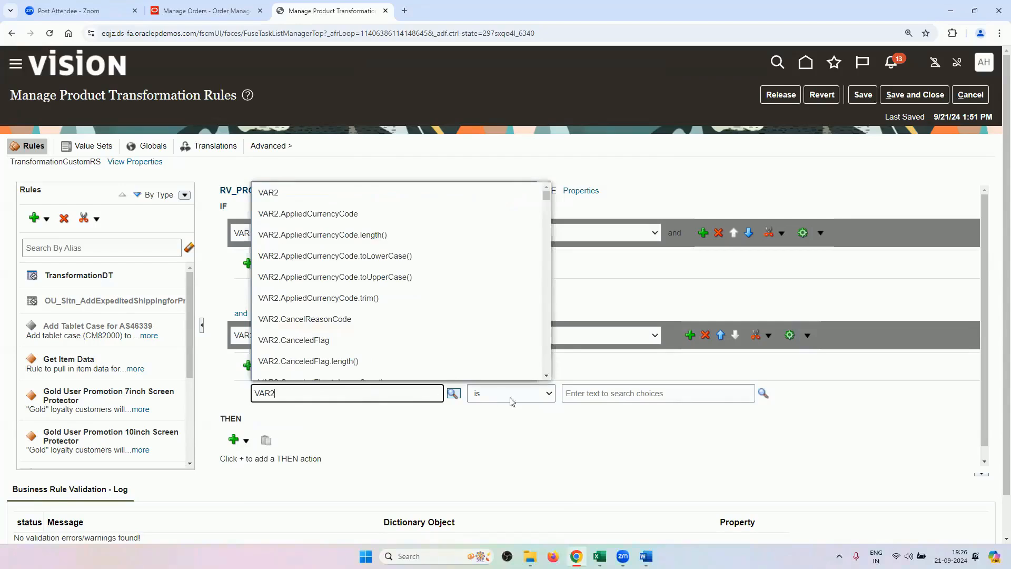
left_click(592, 396)
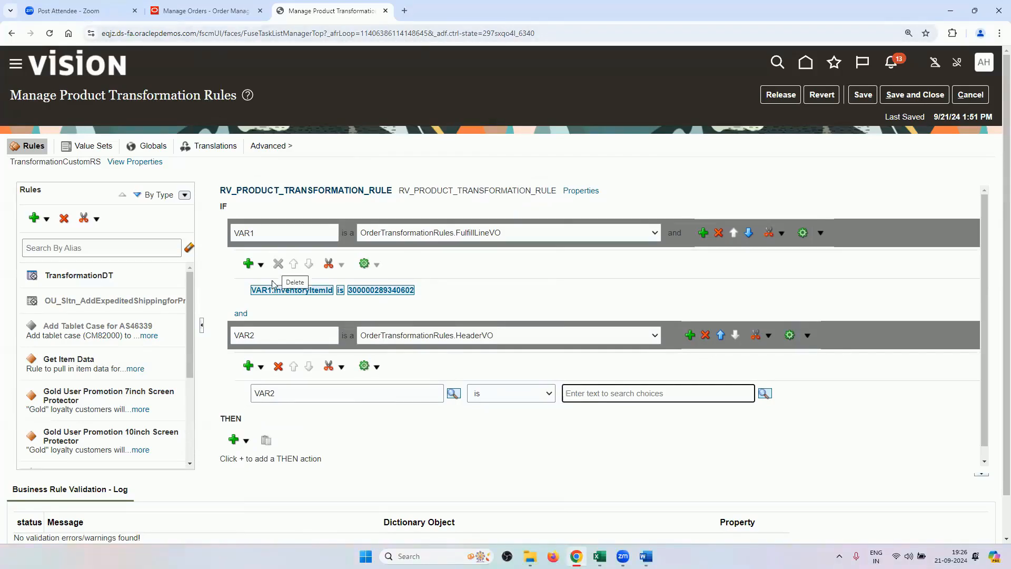
left_click(295, 394)
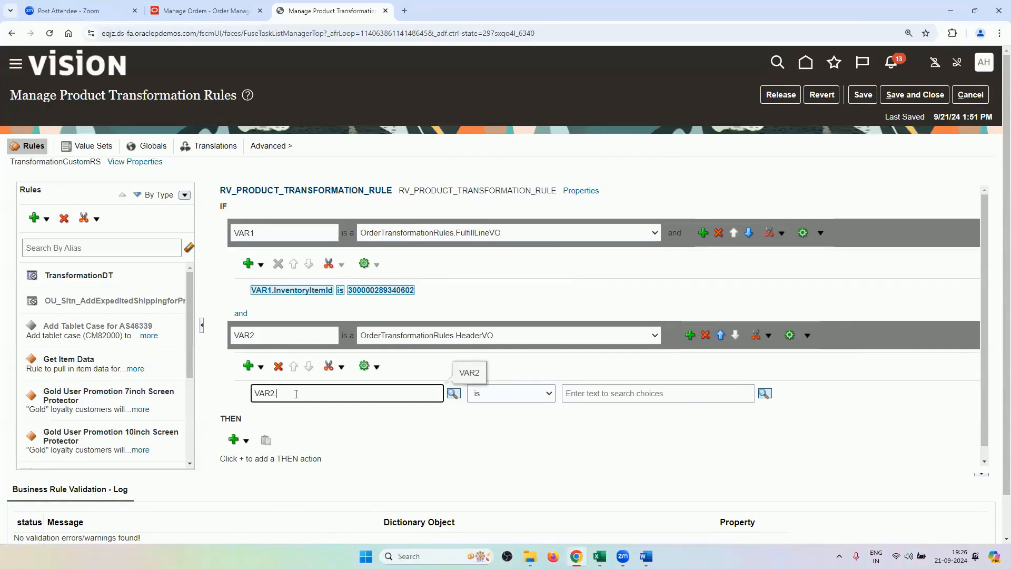
type(".OR")
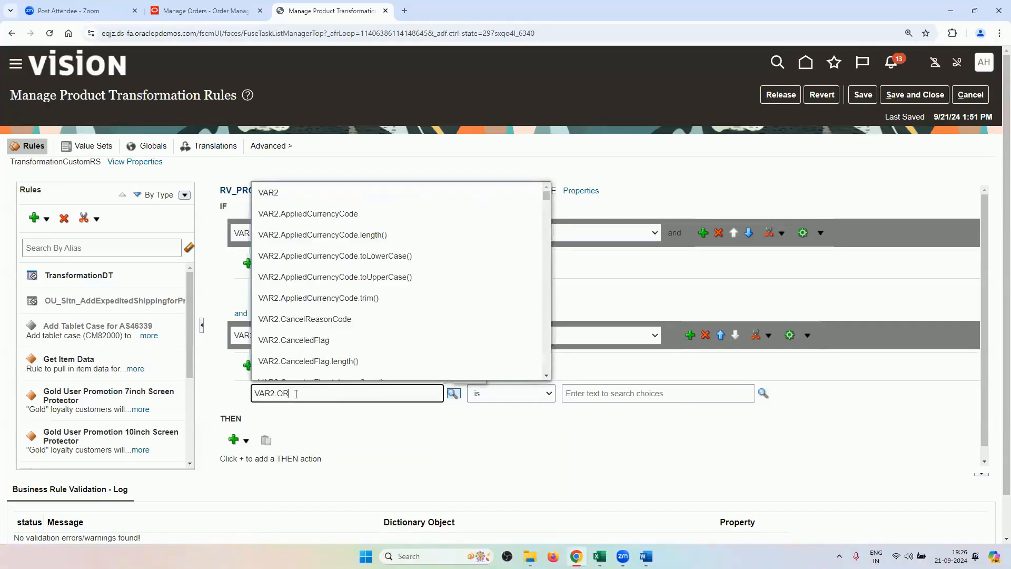
type("DER")
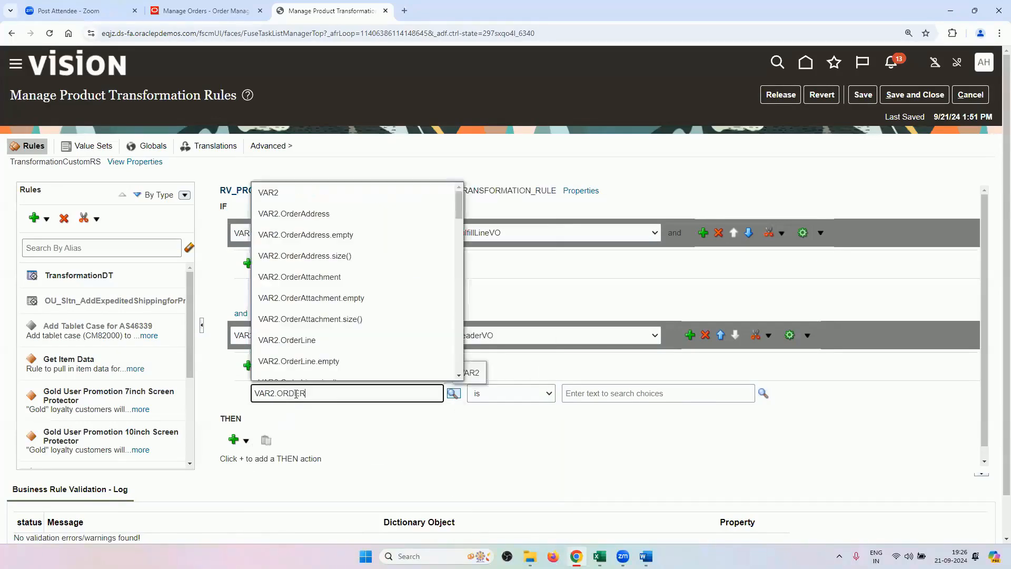
type("TYPE")
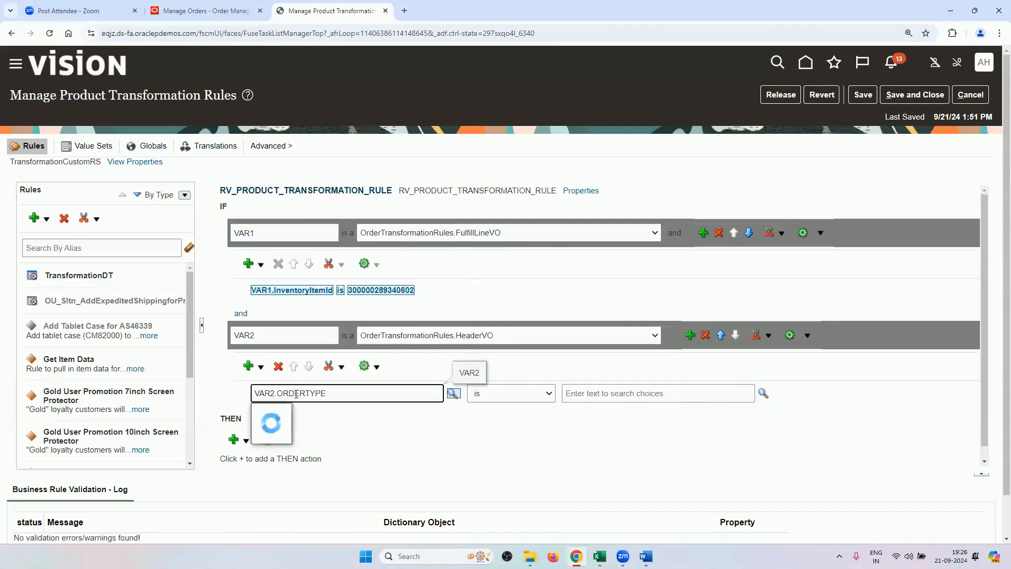
left_click(327, 435)
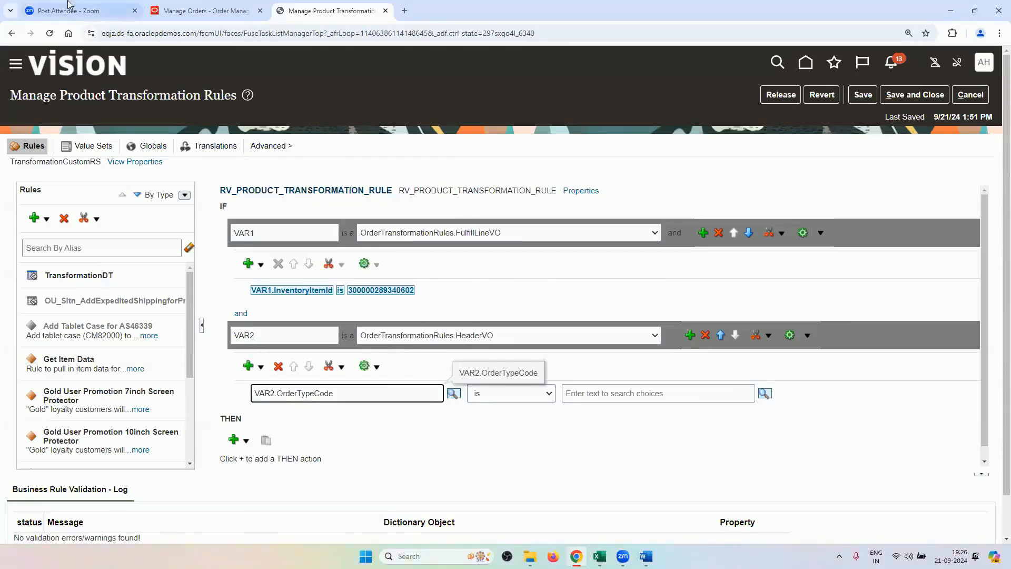
Copy RV_ORDER_TYPE from the sales order and set it as the constant comparison value.
left_click(202, 9)
double_click(222, 240)
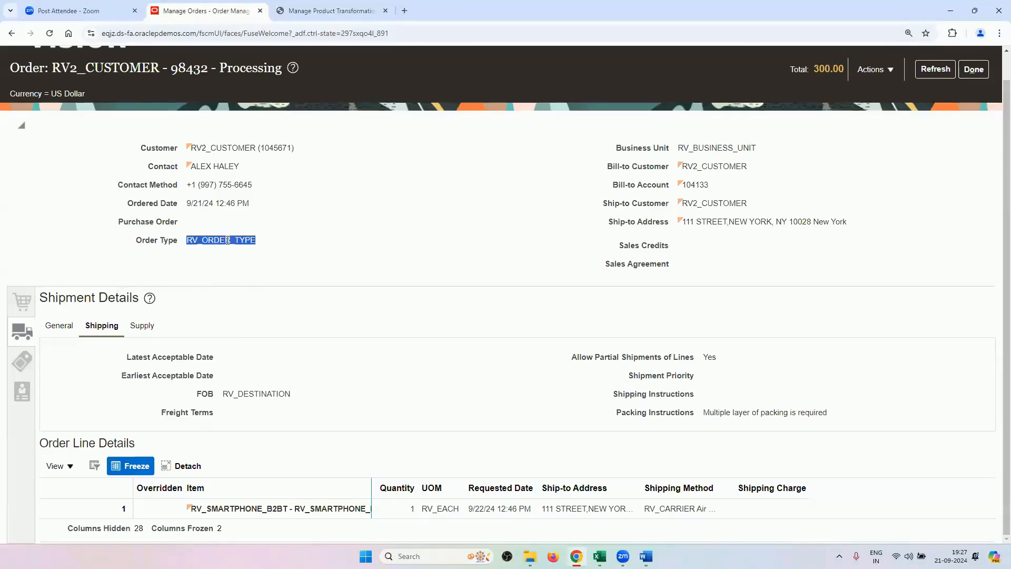
right_click(227, 245)
left_click(237, 252)
left_click(331, 11)
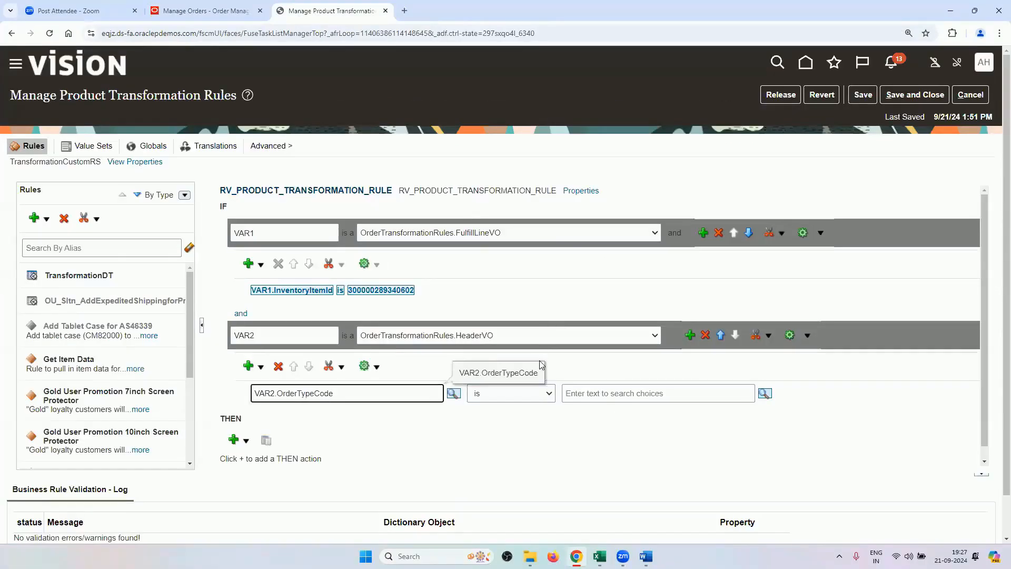
left_click(577, 393)
key("ctrl+v")
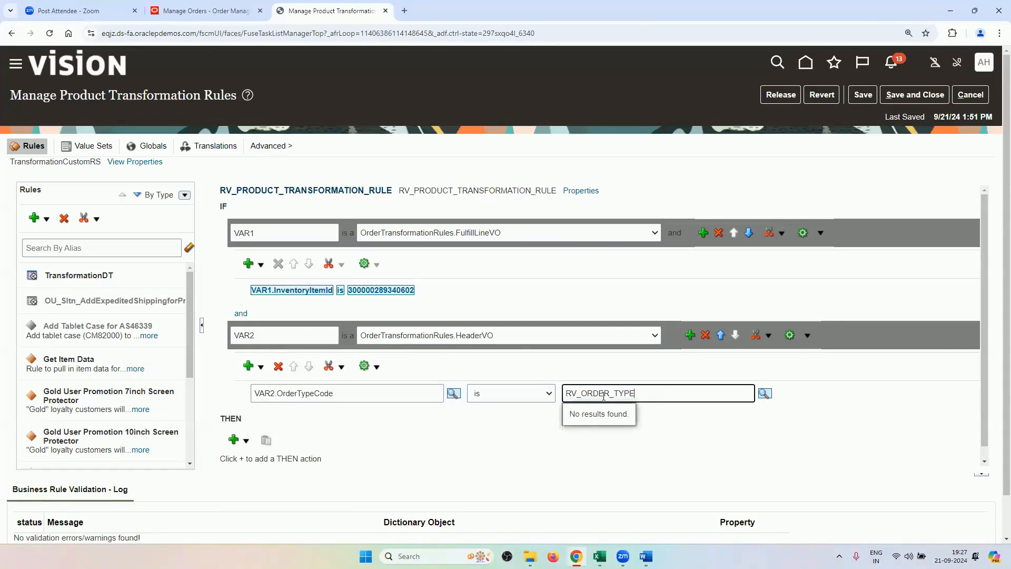
left_click(764, 394)
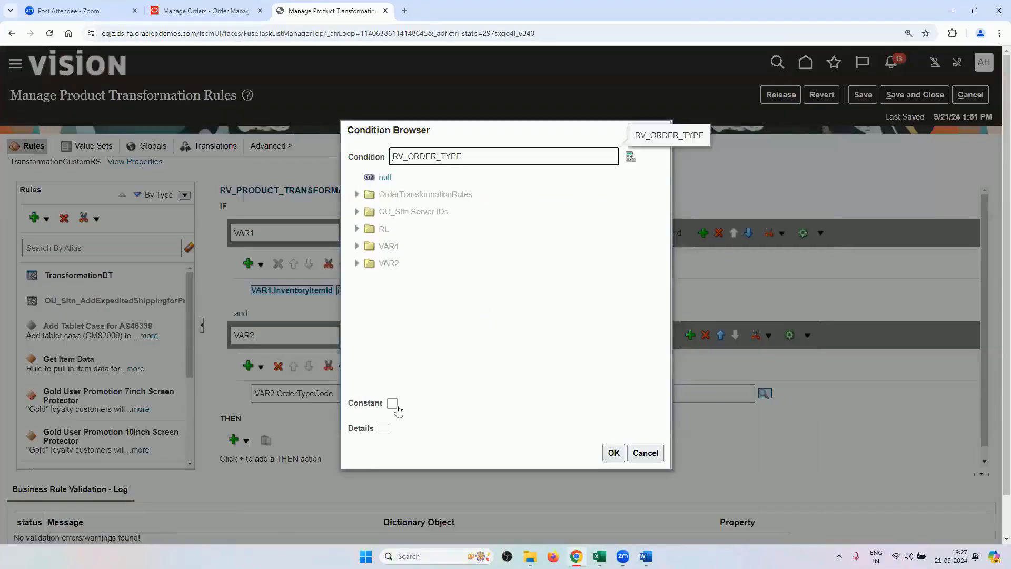
left_click(394, 404)
left_click(607, 453)
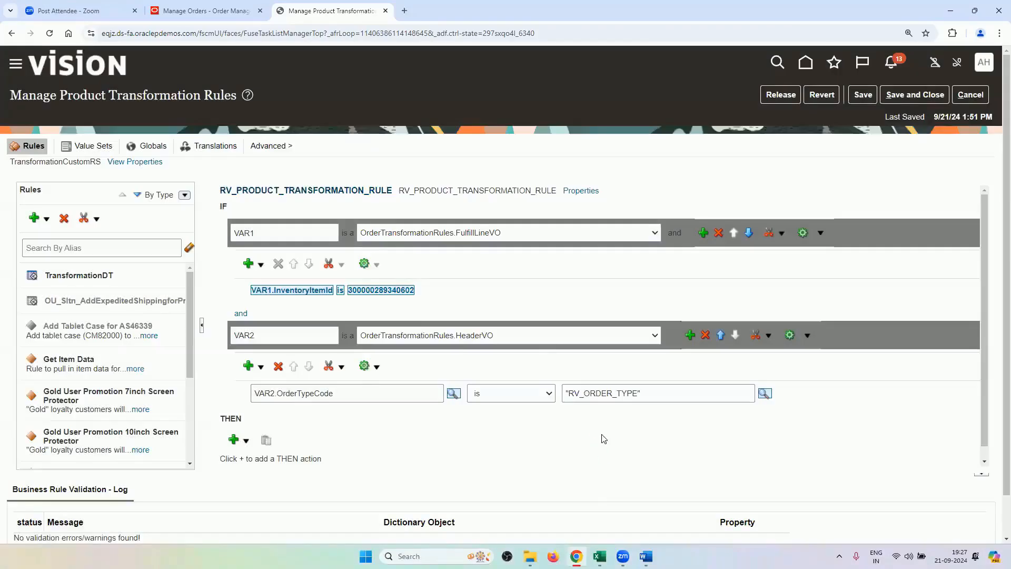
scroll(470, 433, "down", 1)
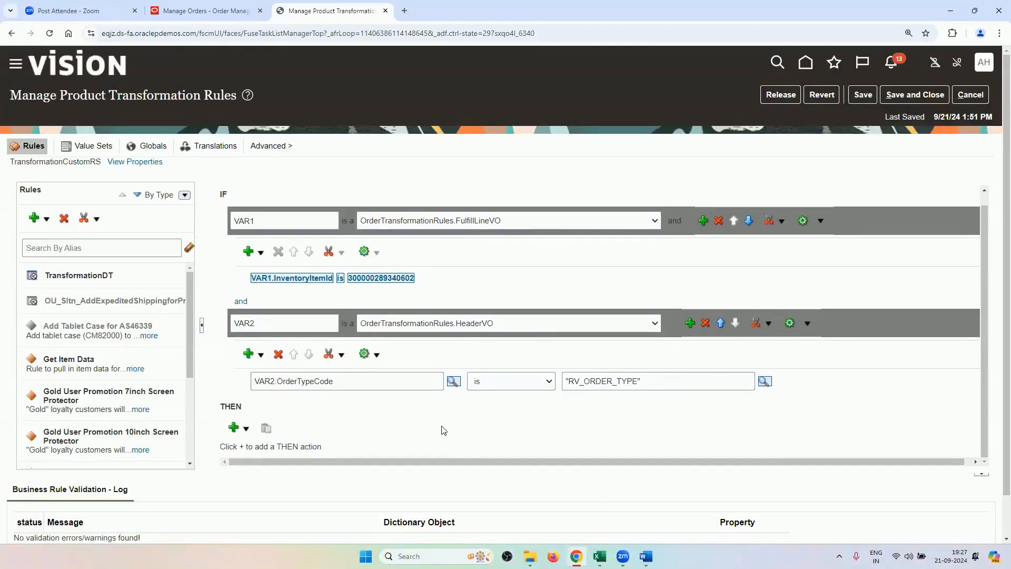
Add an assert new action under THEN for OrderTransformationRules.AddNewOrderLine and select it.
scroll(444, 431, "up", 1)
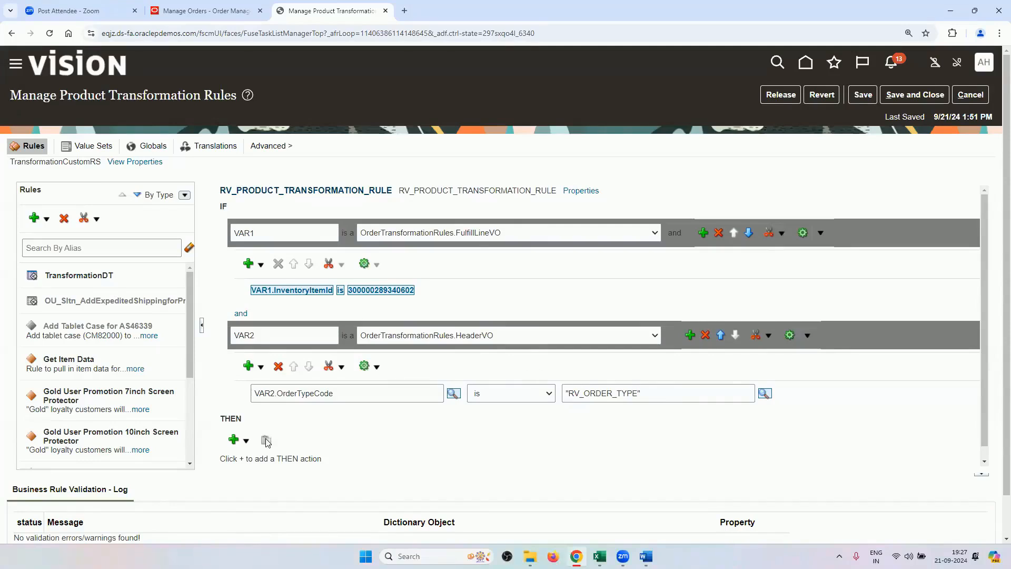
scroll(265, 441, "down", 1)
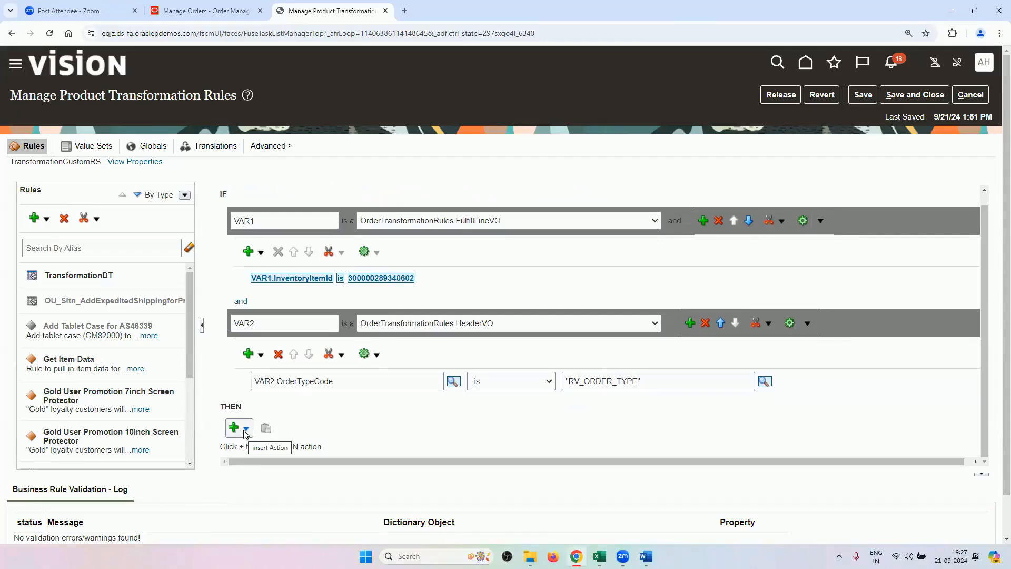
left_click(245, 433)
scroll(342, 364, "down", 2)
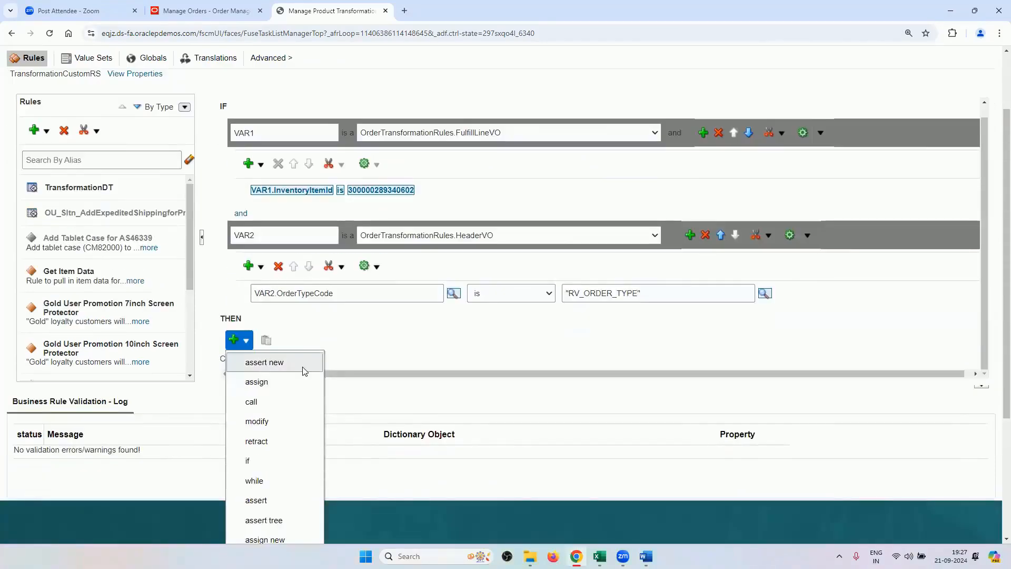
left_click(275, 362)
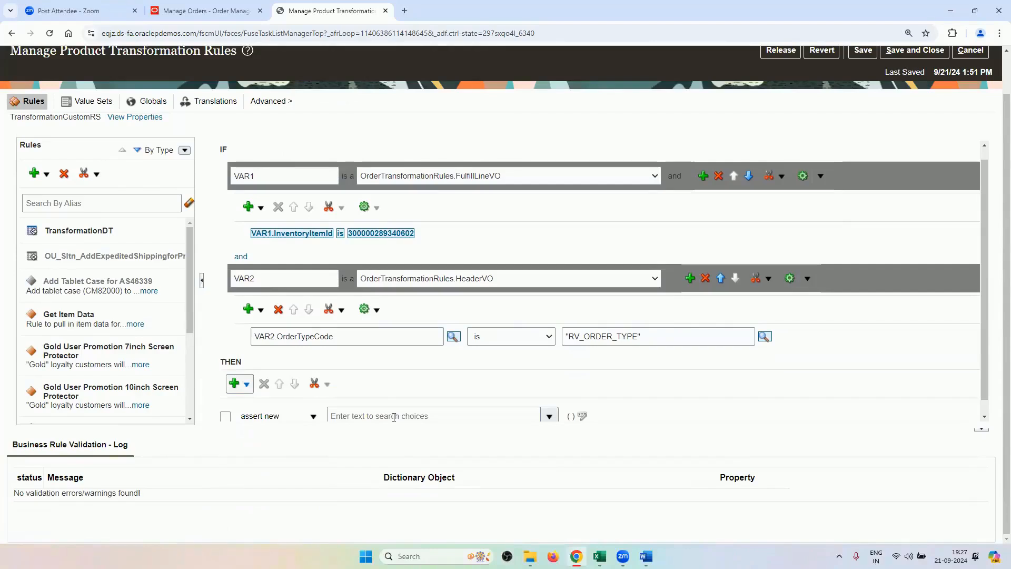
left_click(387, 412)
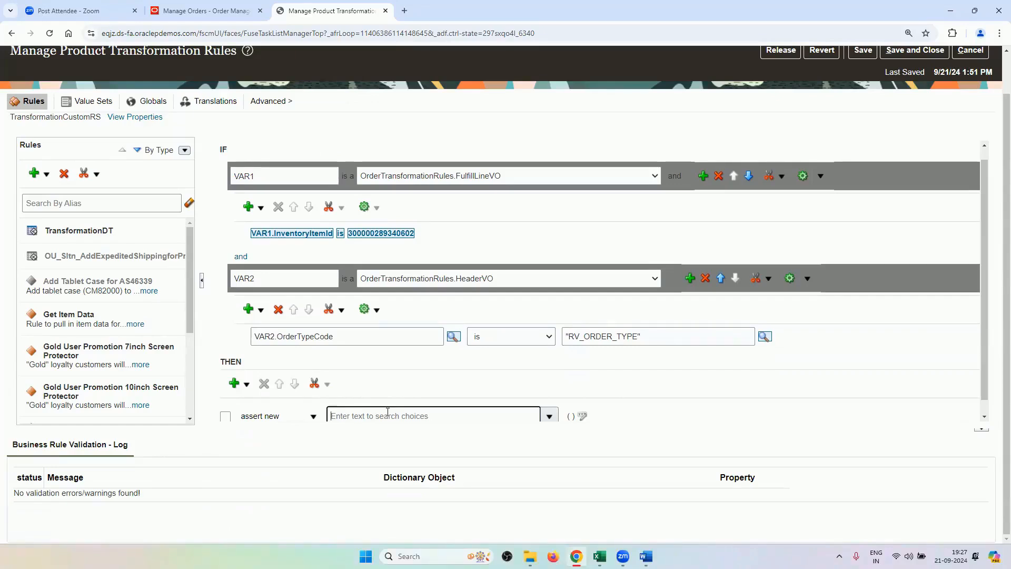
type("ORDER")
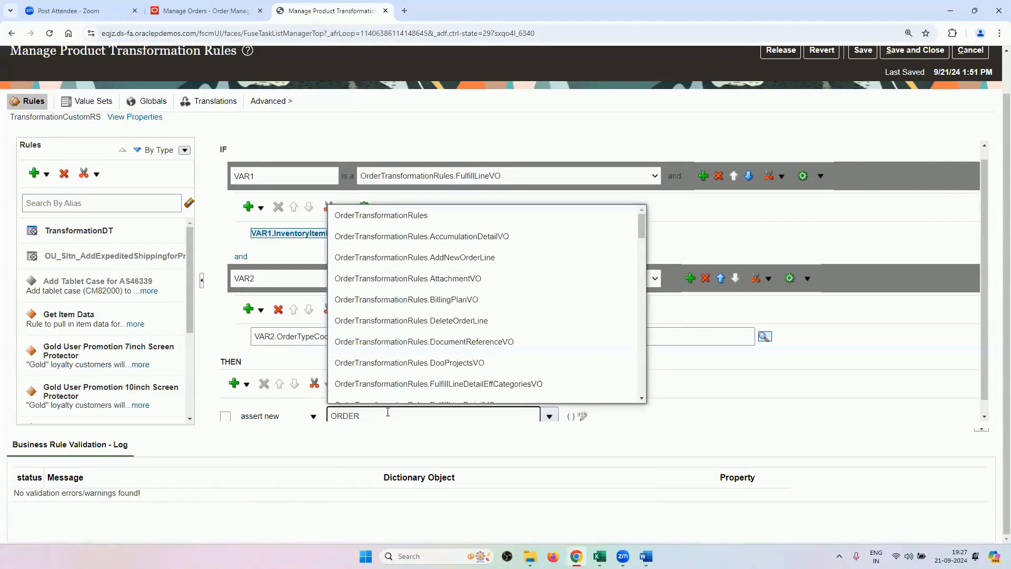
type("TRANSFORMATION")
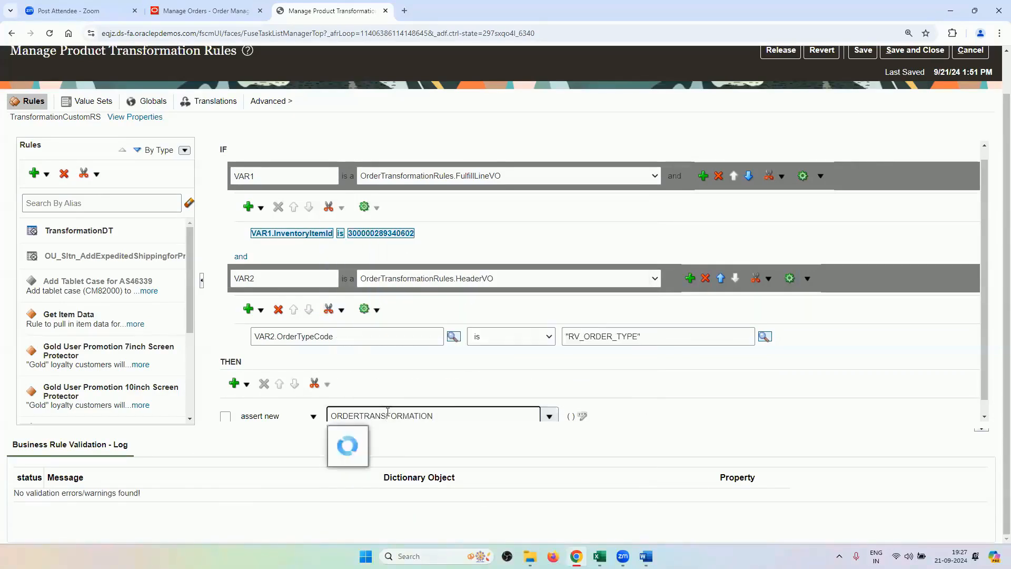
type("RU")
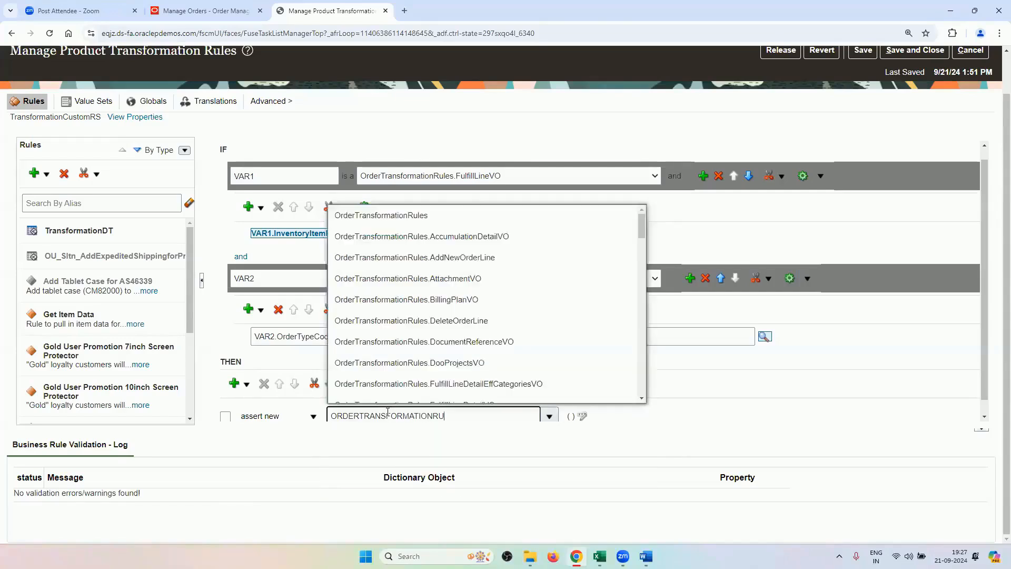
type("LES ")
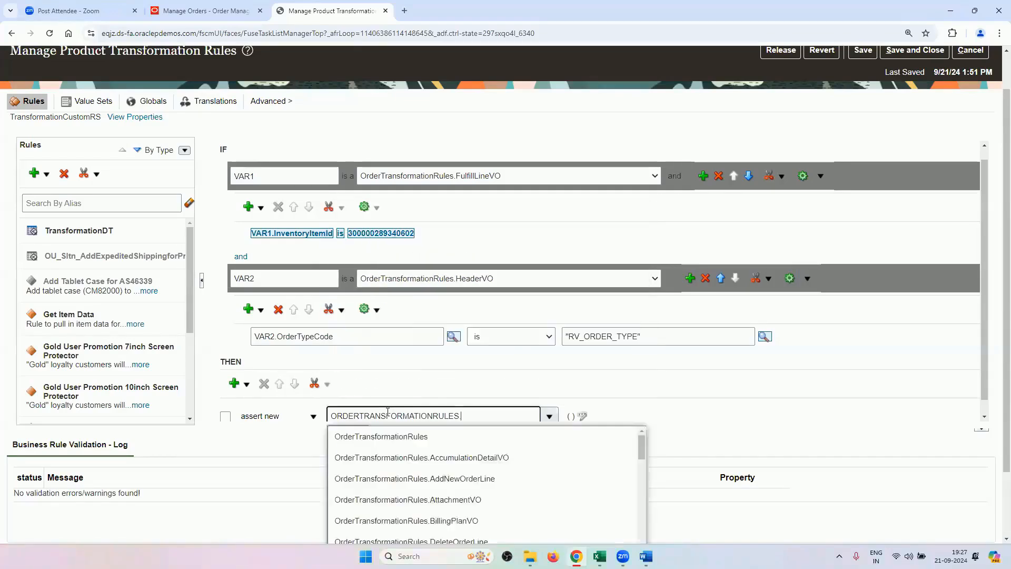
type(".")
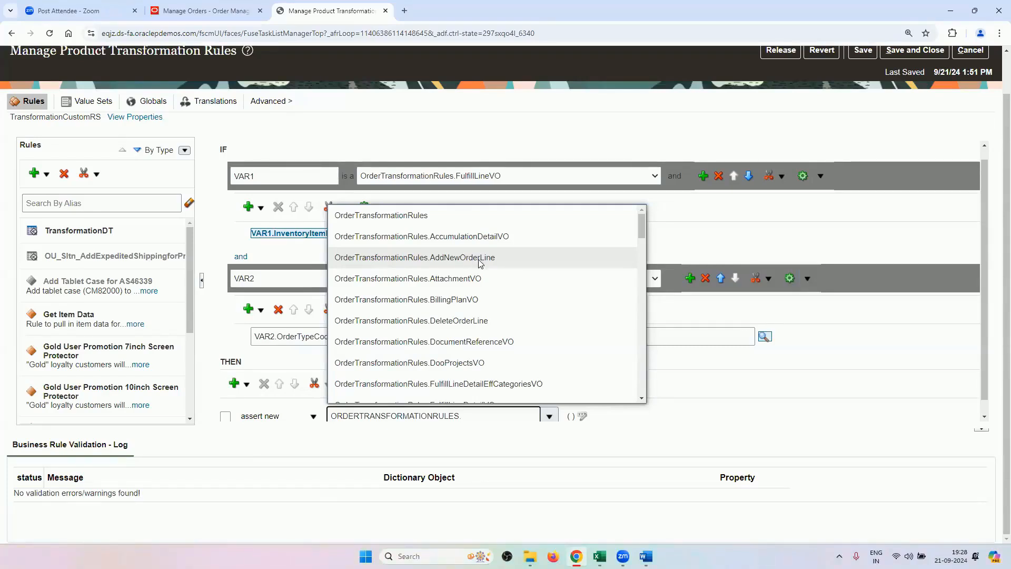
left_click(475, 262)
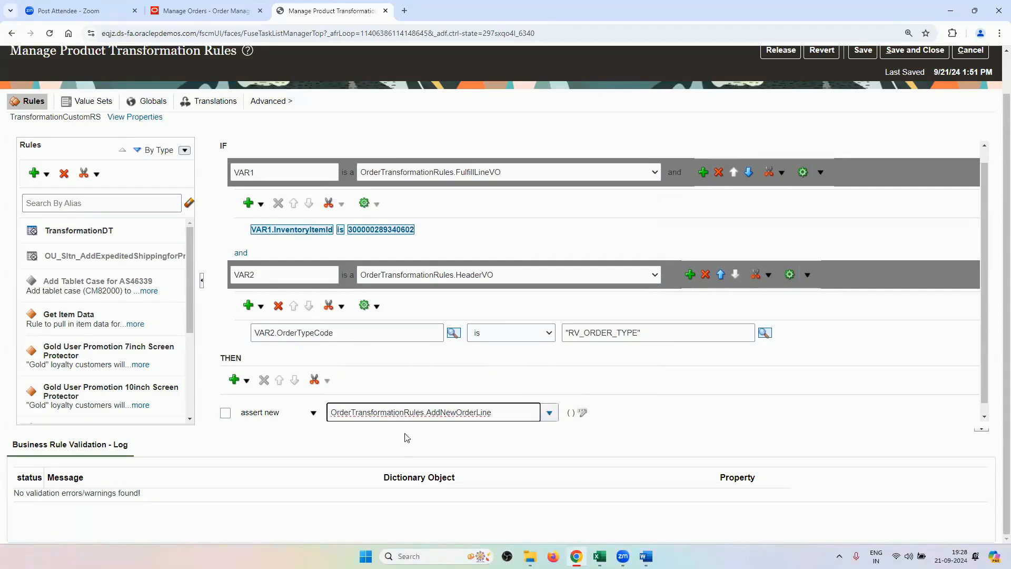
left_click(225, 417)
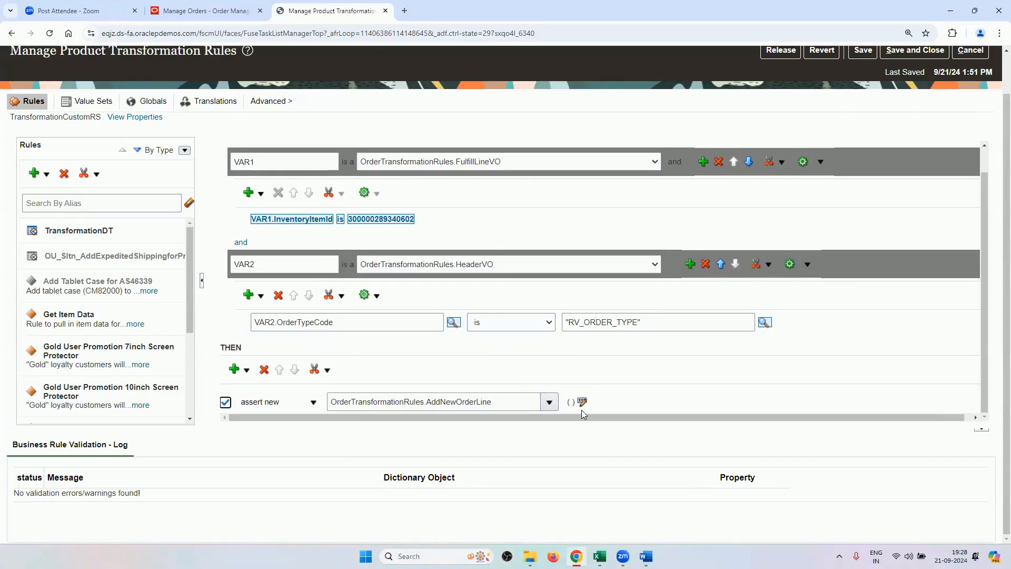
left_click(582, 403)
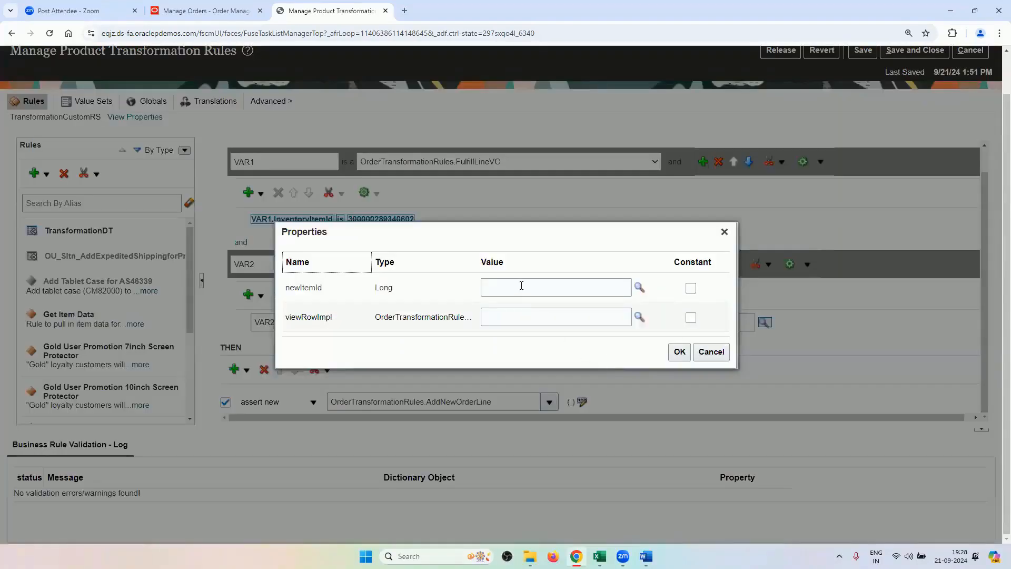
left_click(521, 285)
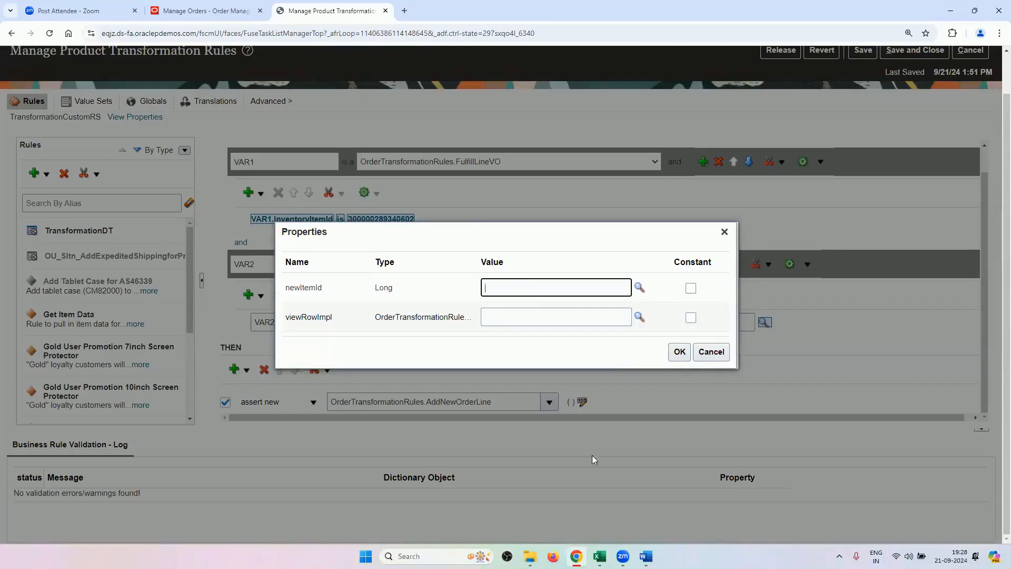
left_click(646, 556)
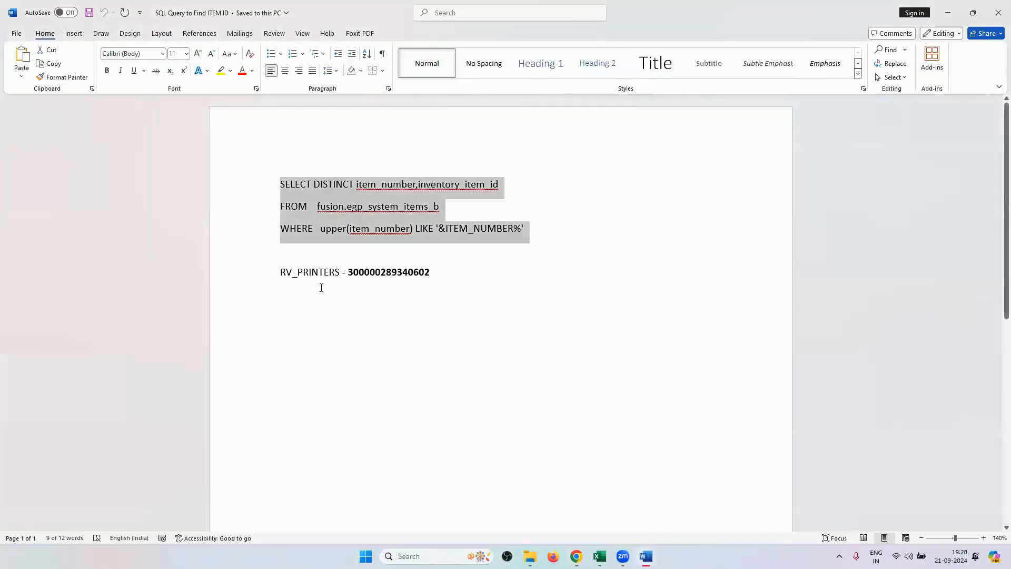
double_click(390, 273)
right_click(390, 273)
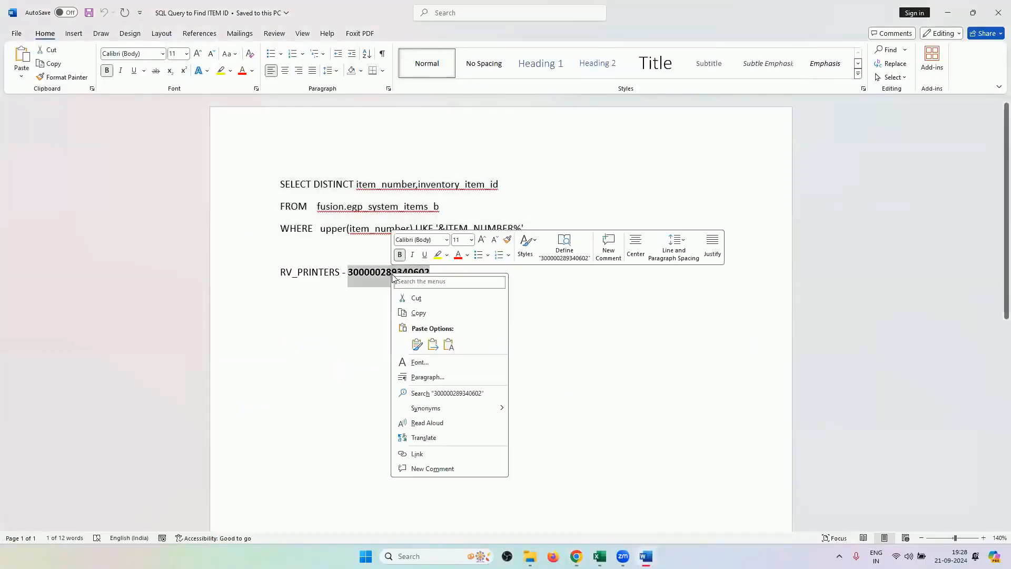
left_click(416, 312)
left_click(576, 556)
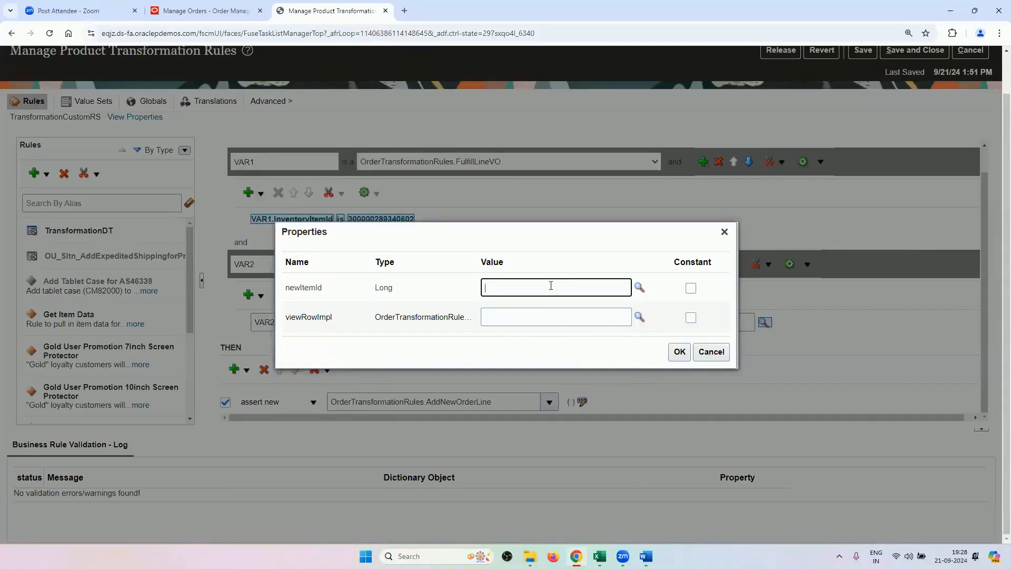
key("ctrl+v")
left_click(538, 323)
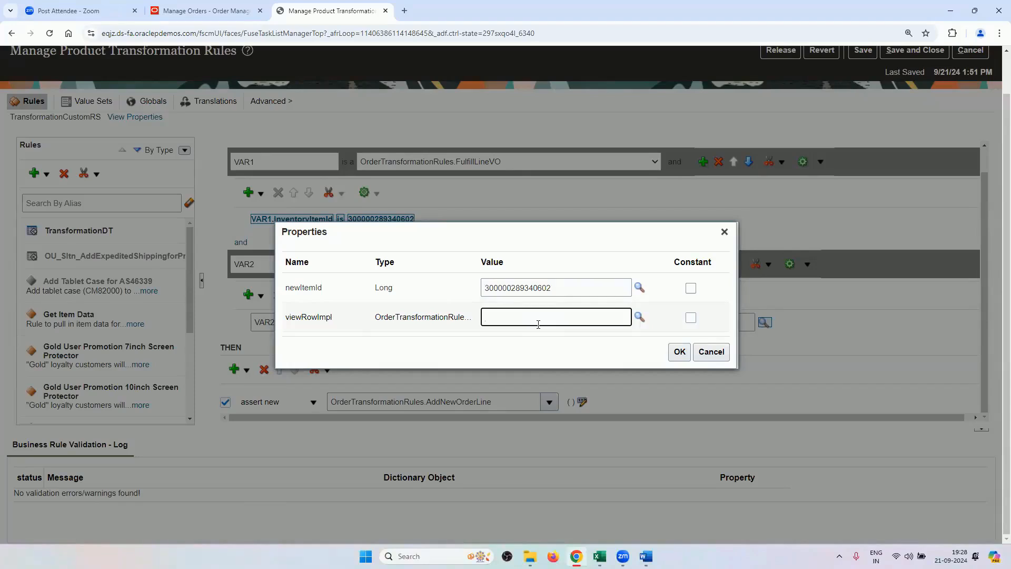
type("VAR1.ViewRowImpl")
left_click(679, 351)
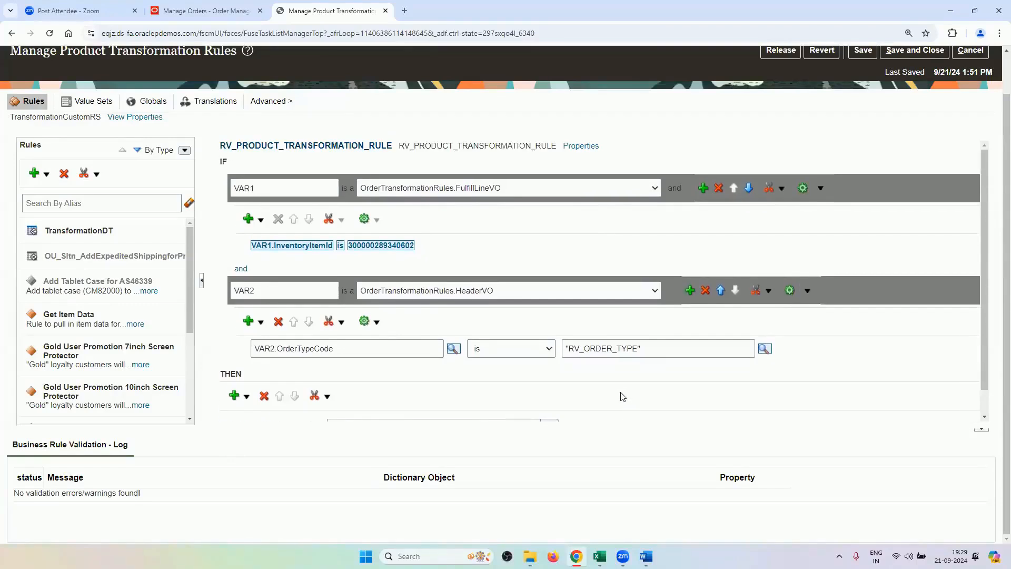
Add a simple VAR1 test, VAR1.OrderedQty is 4, beside the InventoryItemId condition.
scroll(627, 398, "up", 1)
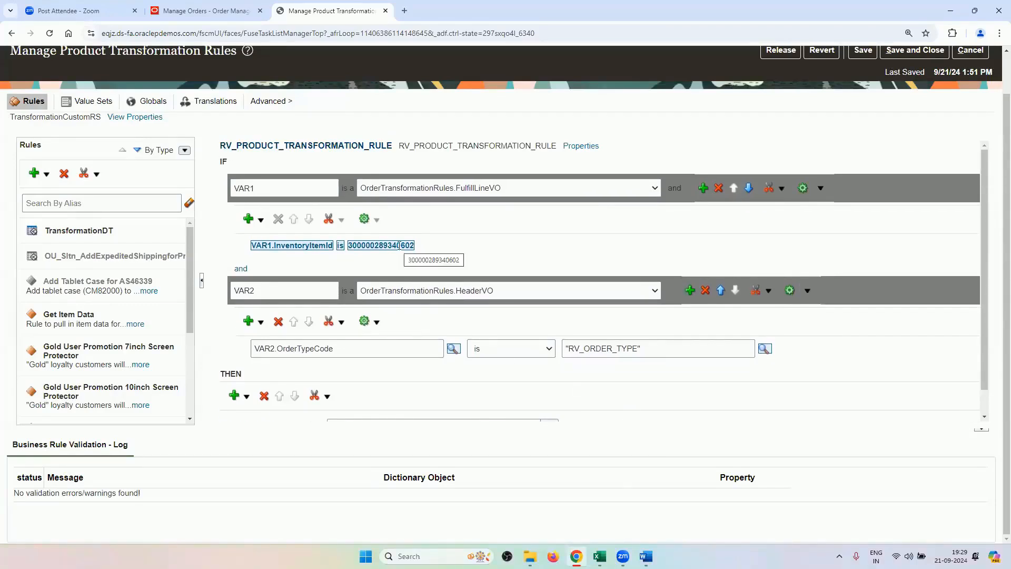
scroll(581, 352, "down", 1)
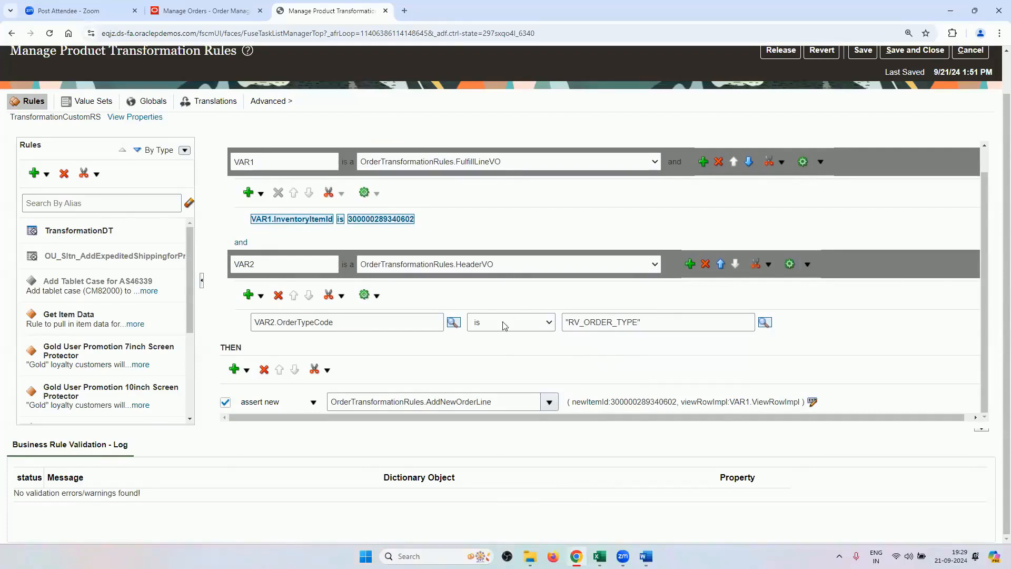
scroll(503, 350, "up", 1)
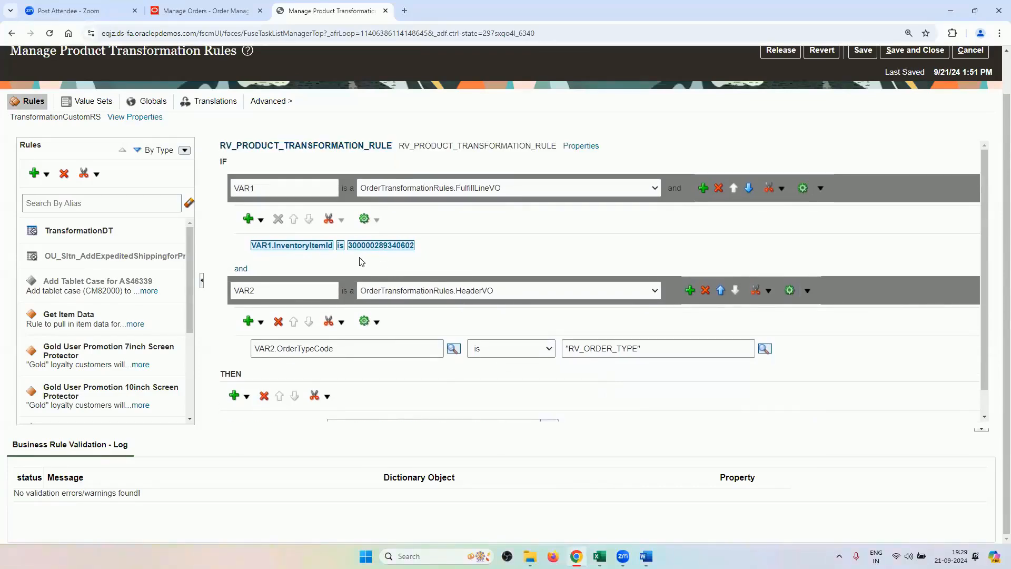
left_click(259, 220)
left_click(275, 242)
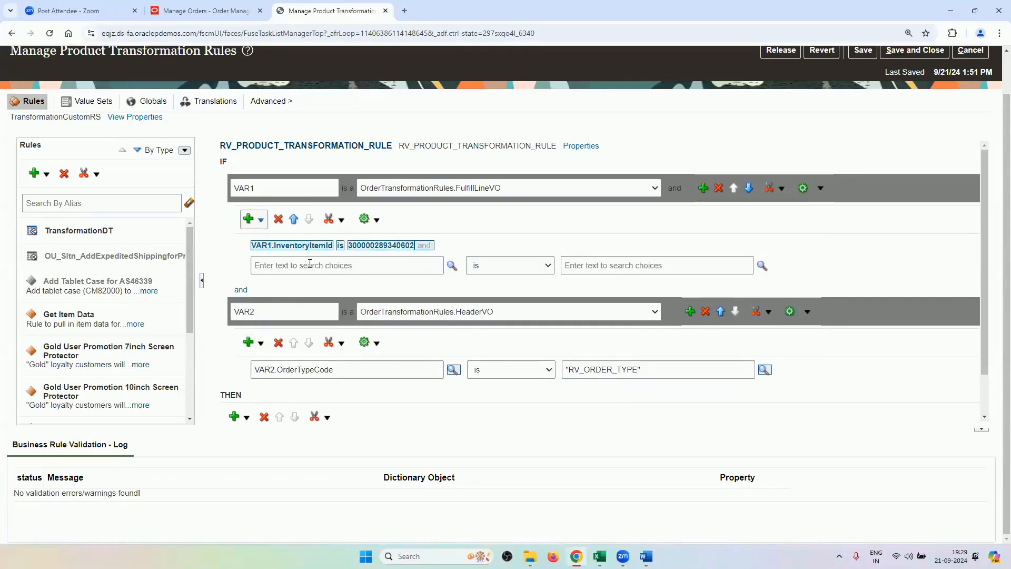
left_click(309, 264)
type("VAR")
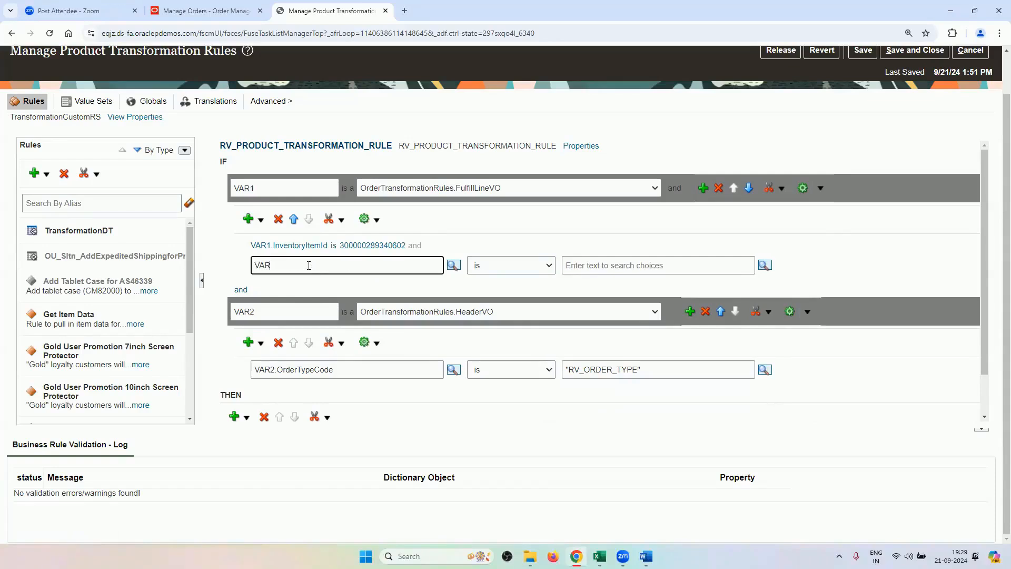
type("1.ORDER")
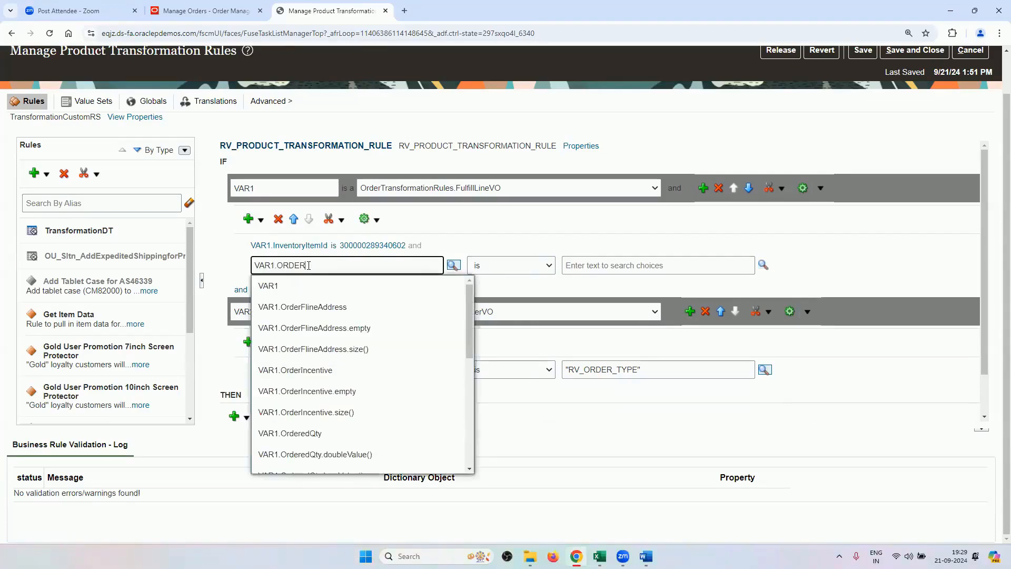
left_click(295, 433)
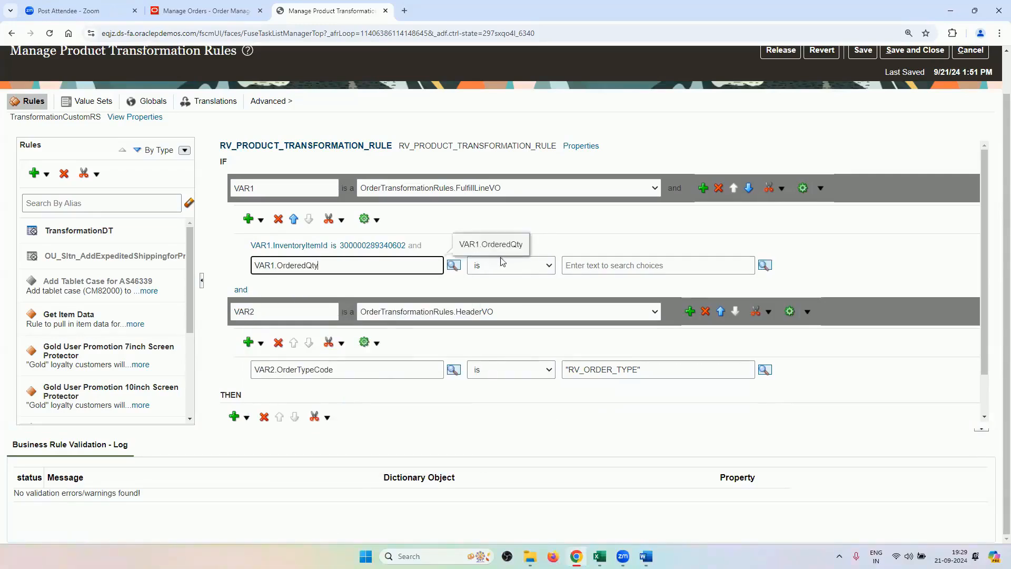
left_click(596, 261)
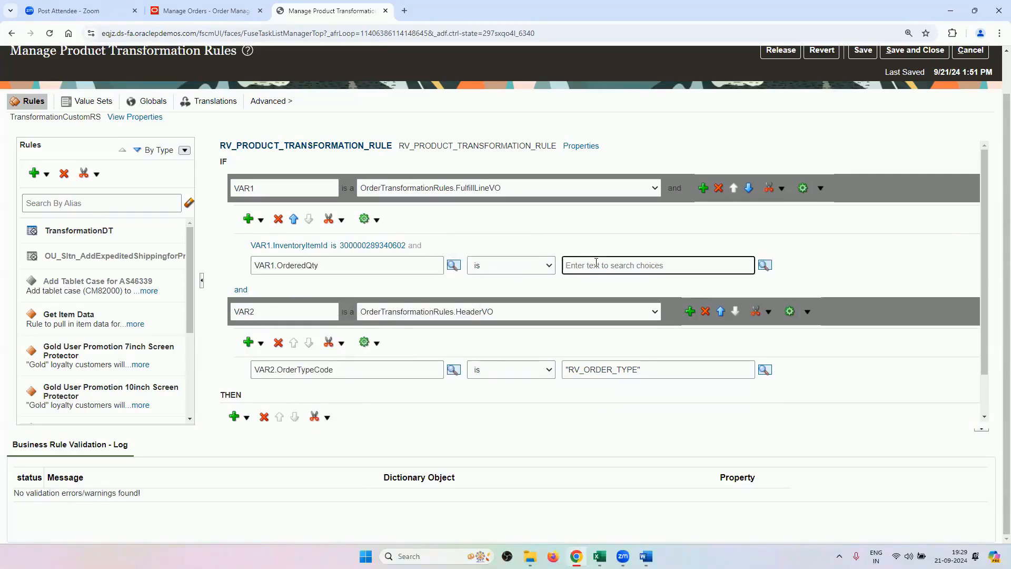
type("4")
left_click(618, 238)
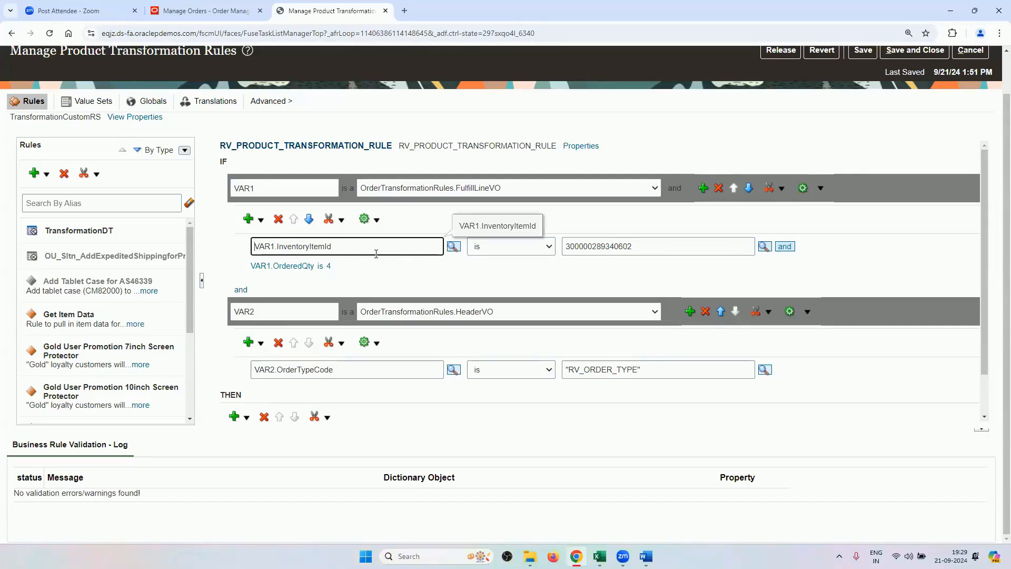
left_click(336, 267)
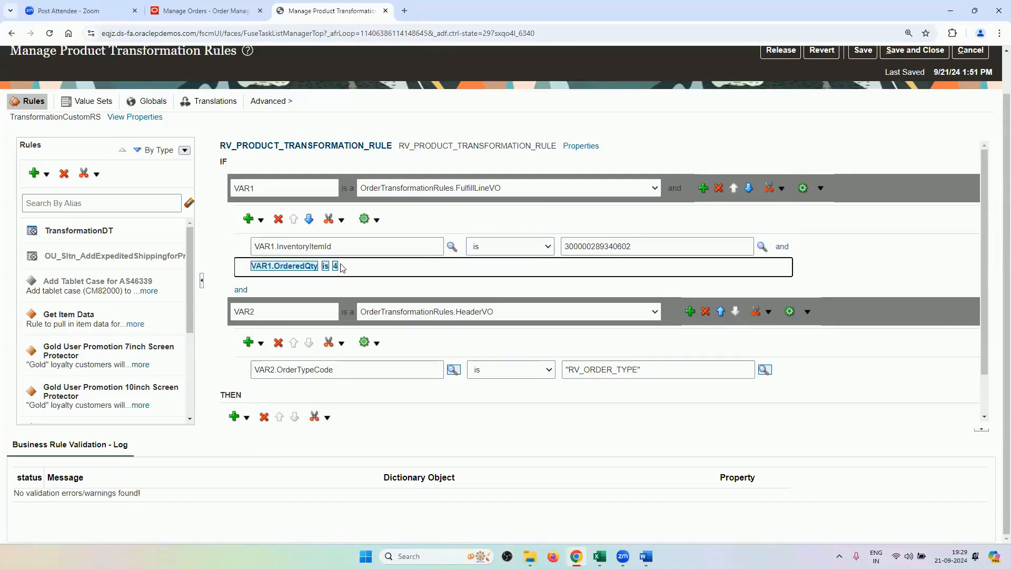
left_click(584, 231)
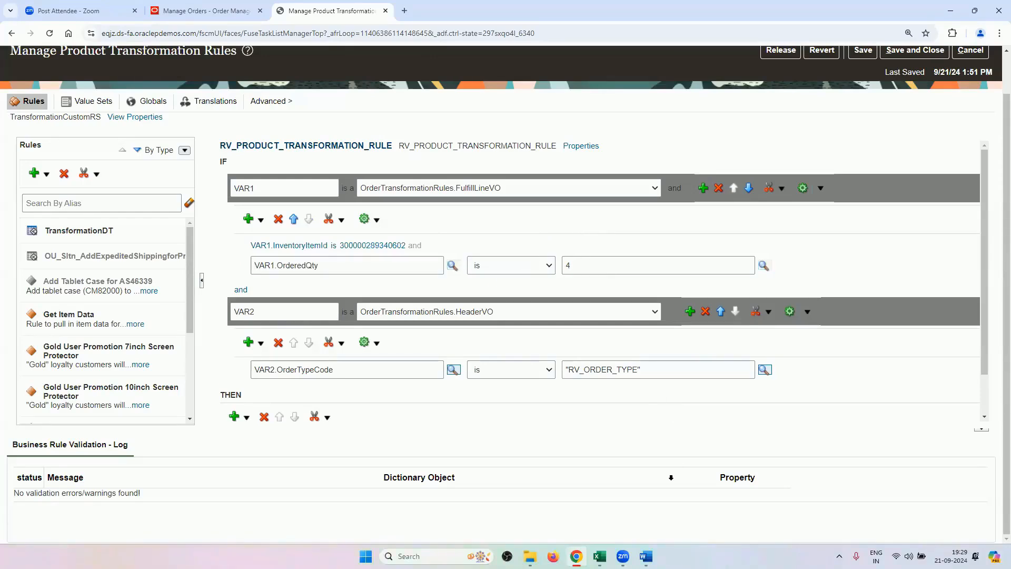
left_click(599, 556)
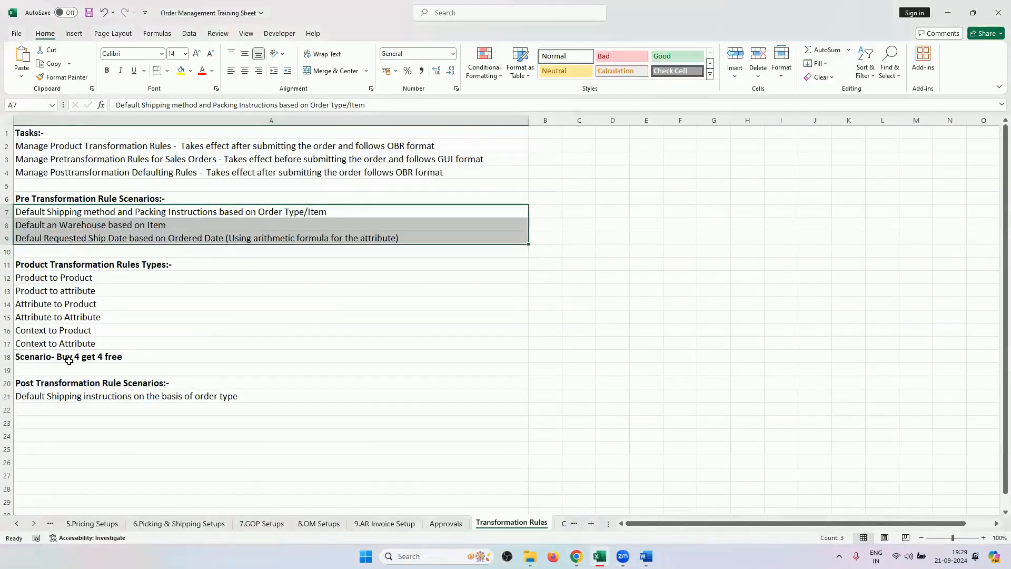
left_click(576, 556)
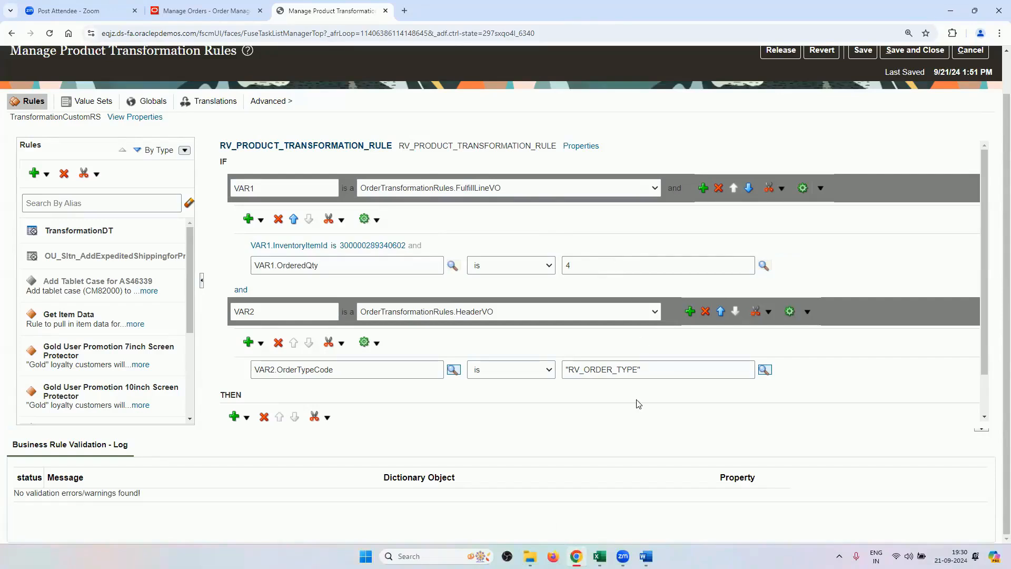
Save RV_PRODUCT_TRANSFORMATION_RULE and review its conditions and AddNewOrderLine action for errors.
scroll(667, 392, "down", 1)
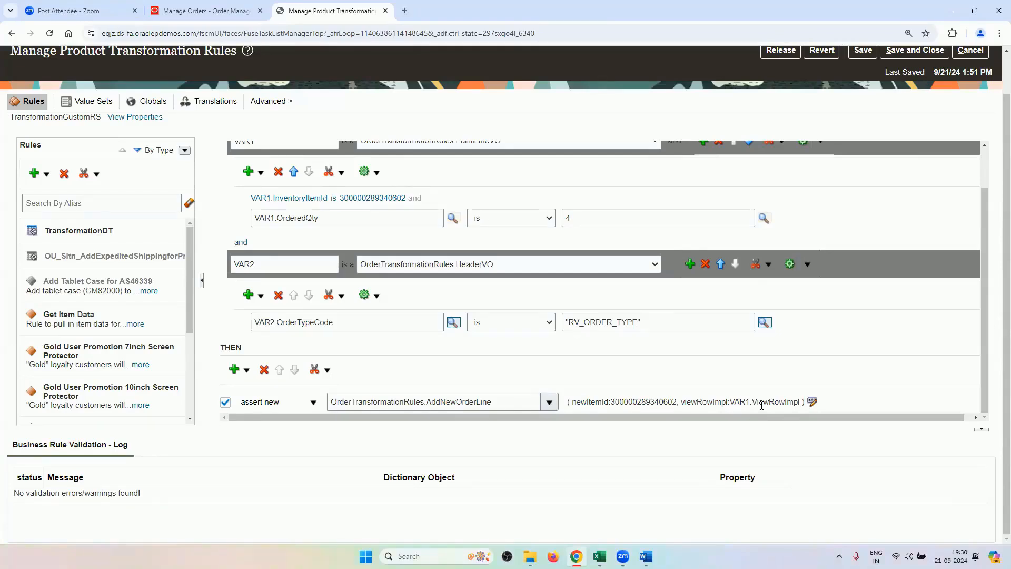
scroll(859, 139, "up", 2)
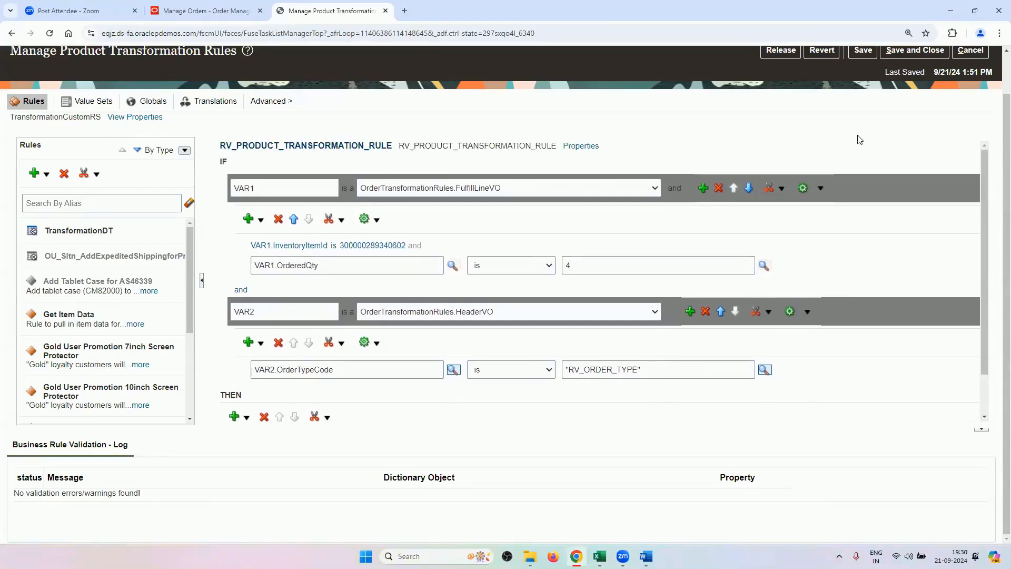
scroll(859, 140, "up", 1)
left_click(863, 95)
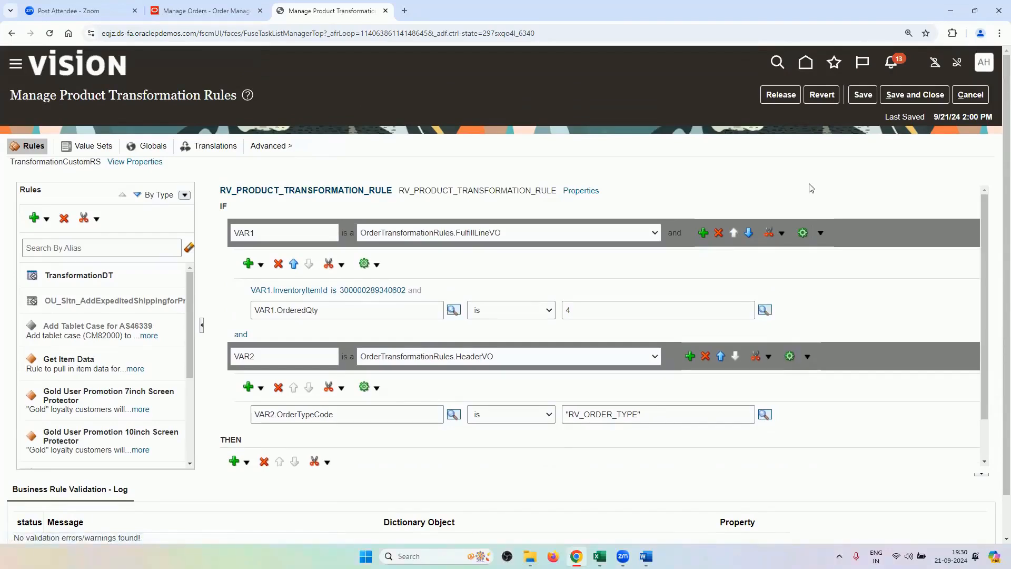
scroll(811, 189, "down", 1)
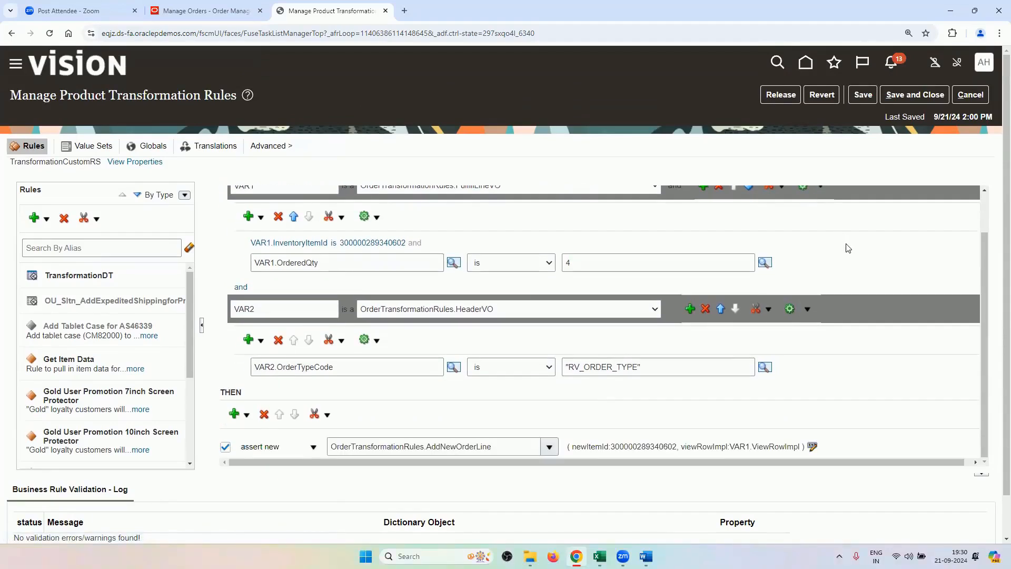
scroll(851, 257, "up", 1)
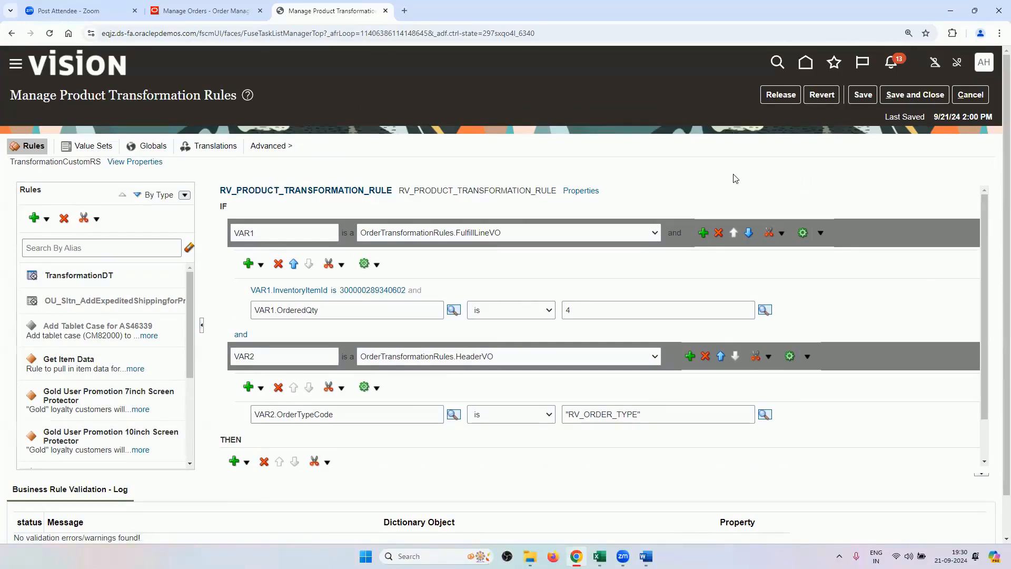
scroll(694, 386, "down", 1)
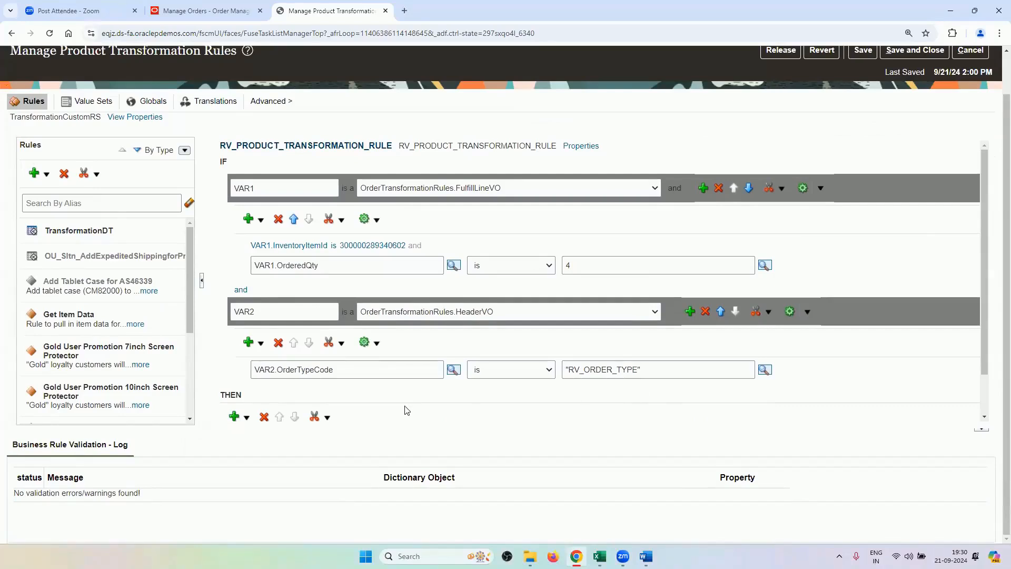
scroll(445, 403, "down", 1)
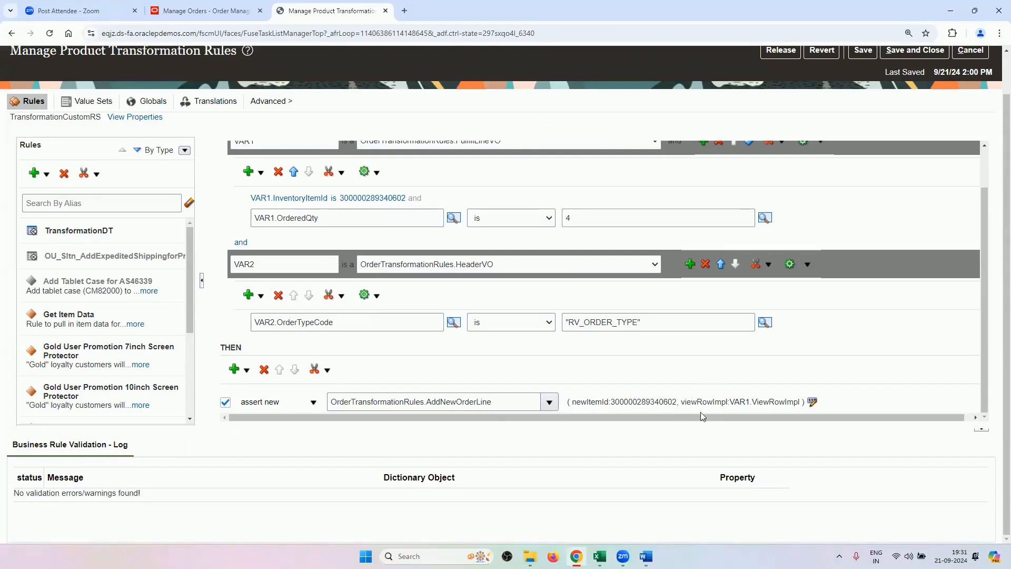
scroll(732, 366, "up", 1)
scroll(856, 158, "up", 2)
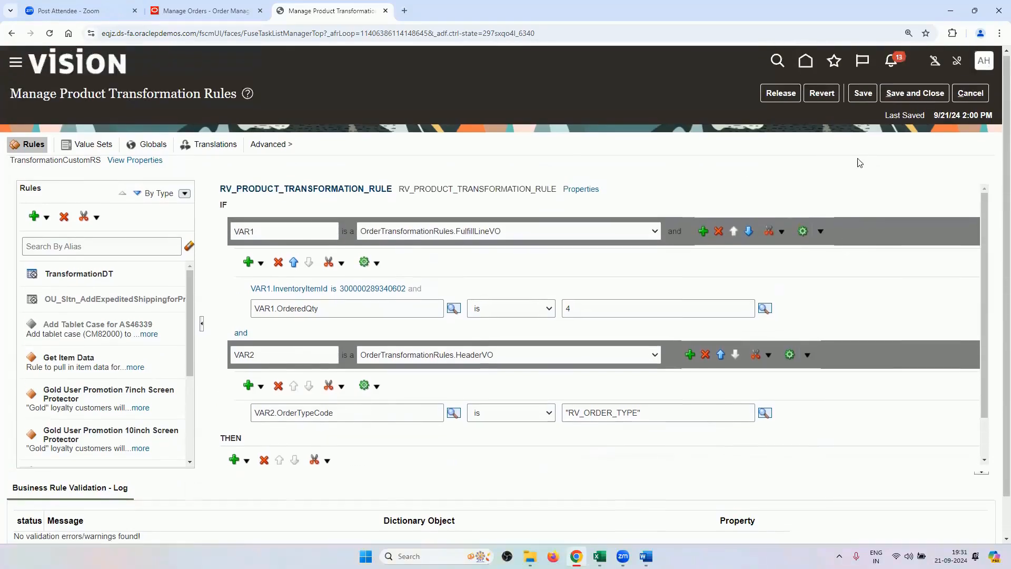
Release the transformation rules to production and close the Manage Orders tab.
left_click(785, 97)
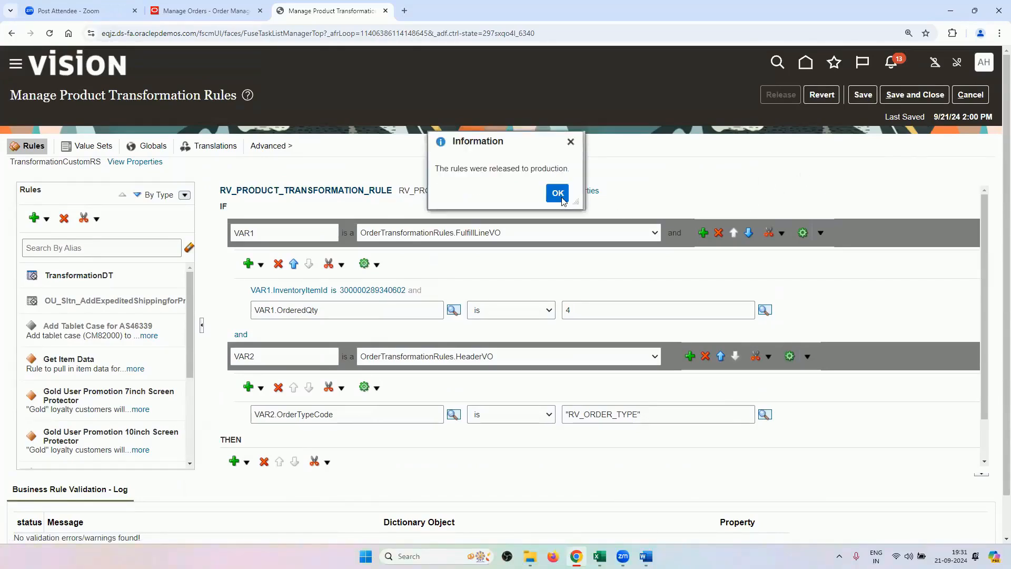
left_click(557, 193)
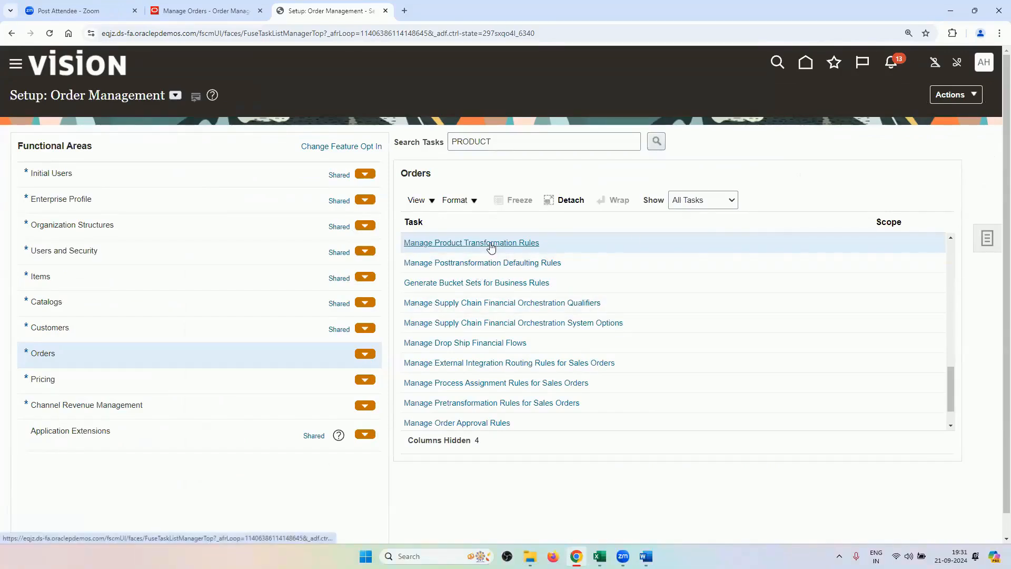
left_click(259, 11)
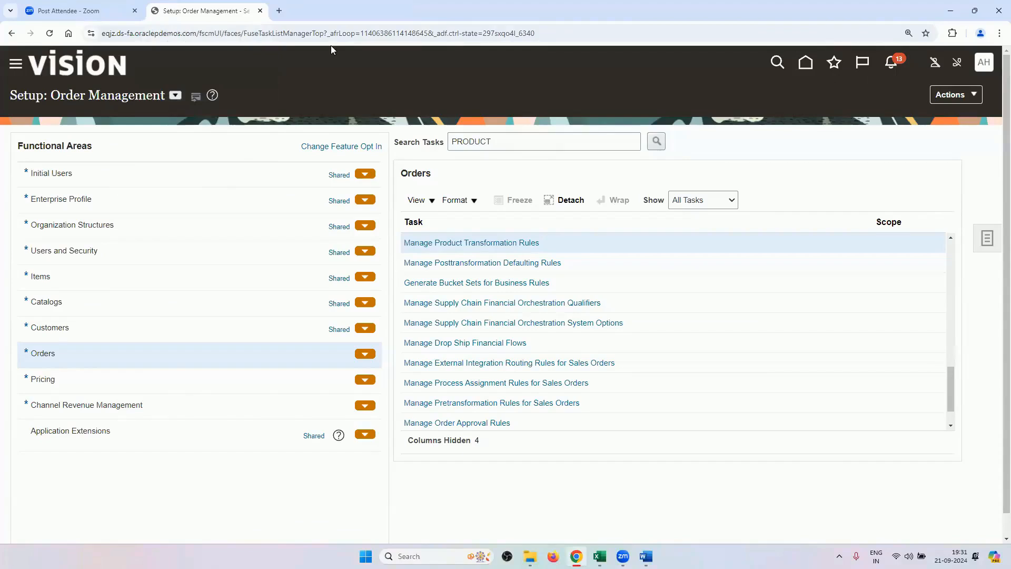
left_click(983, 62)
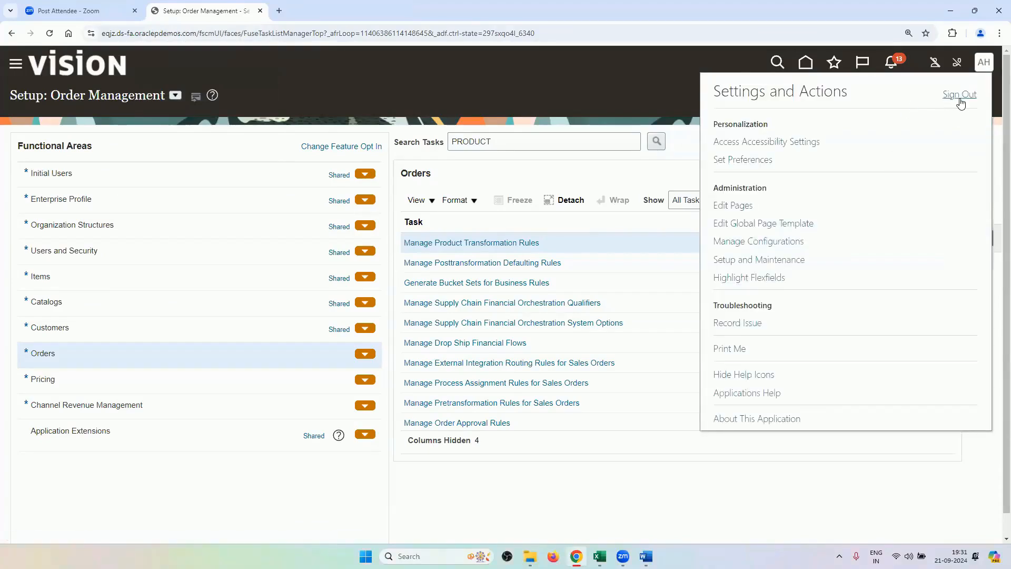
Sign out, then sign back in with the user ID and password.
left_click(957, 96)
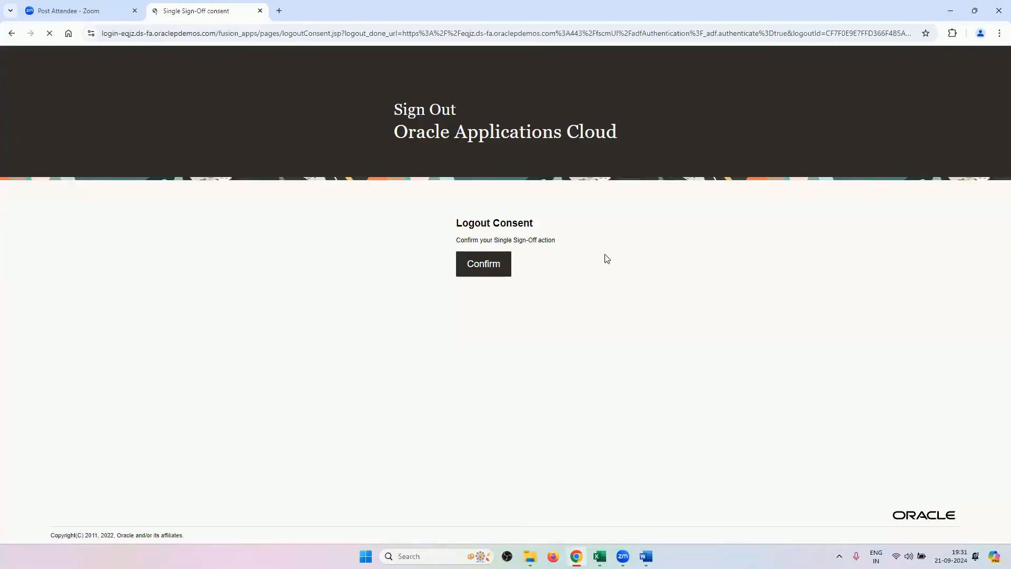
left_click(506, 264)
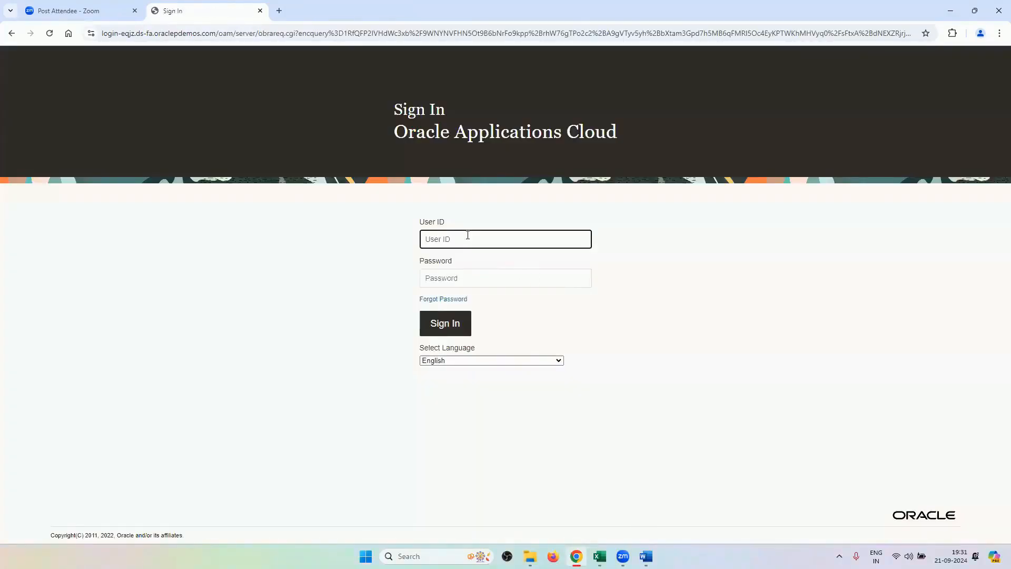
left_click(469, 278)
type("*")
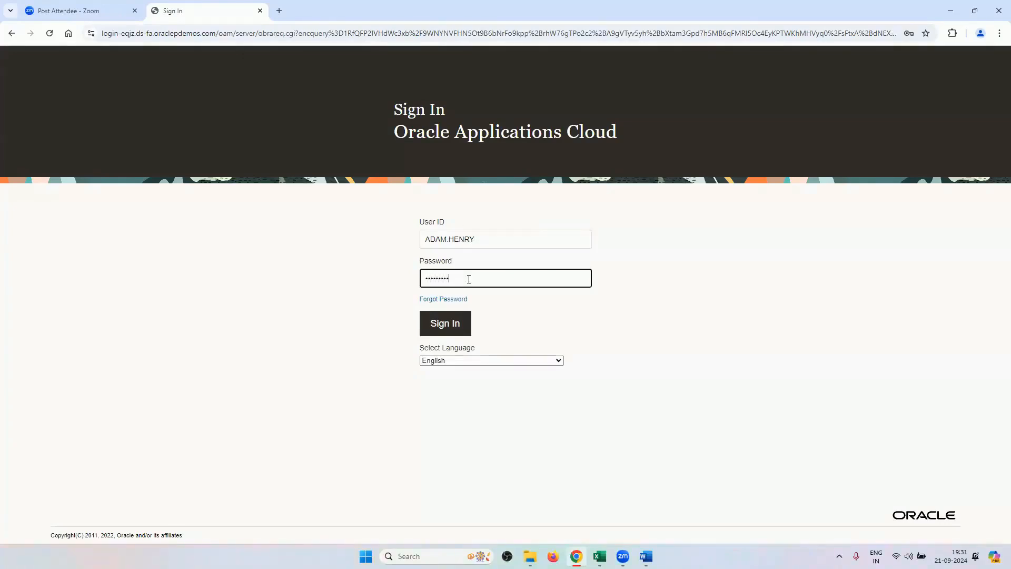
key("BackSpace")
key("BackSpace")
key("BackSpace")
key("BackSpace")
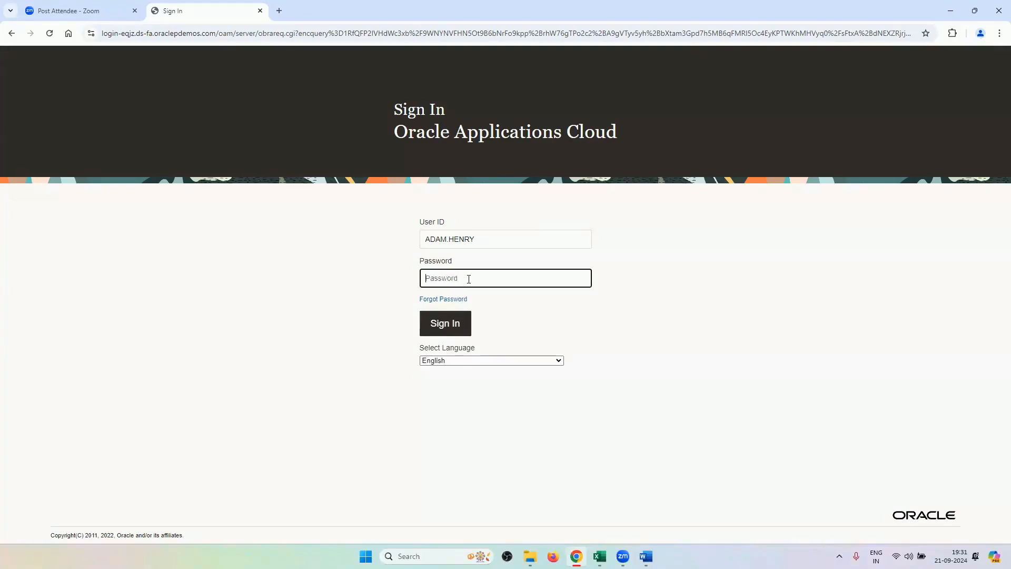
type("*********")
key("Return")
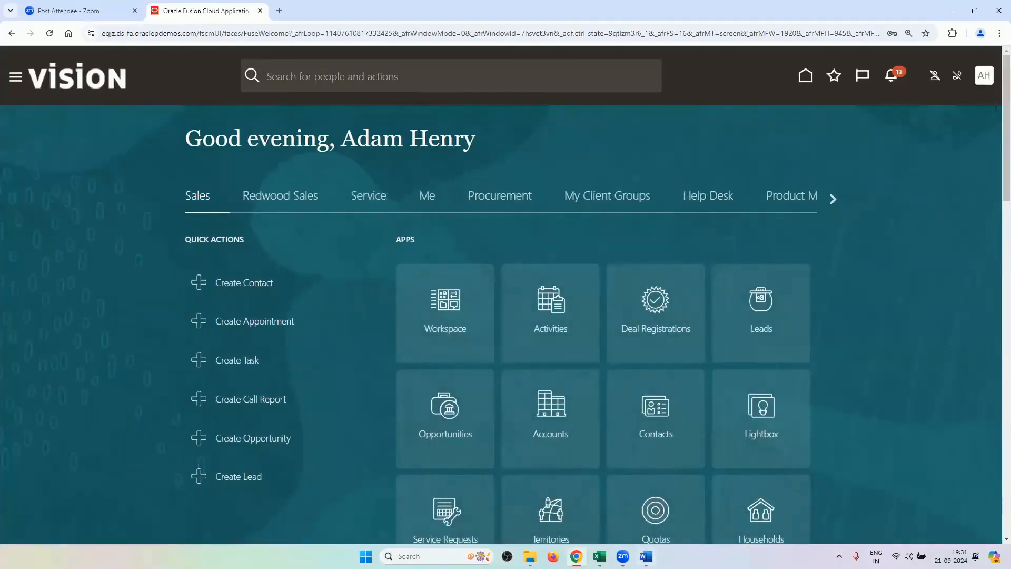
Start a new report from Tools > Reports and Analytics and cancel its Create Report wizard.
left_click(646, 555)
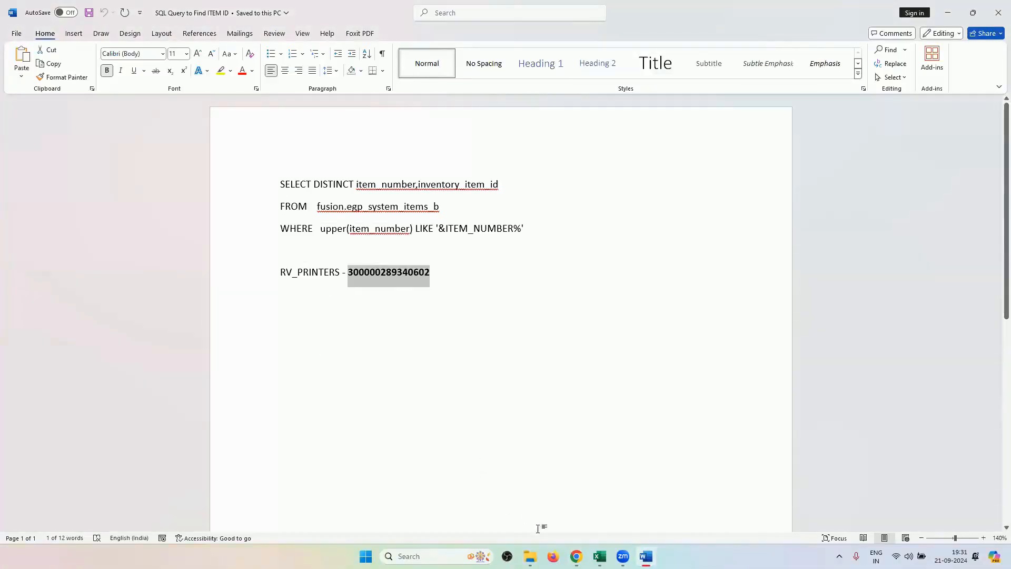
left_click(576, 556)
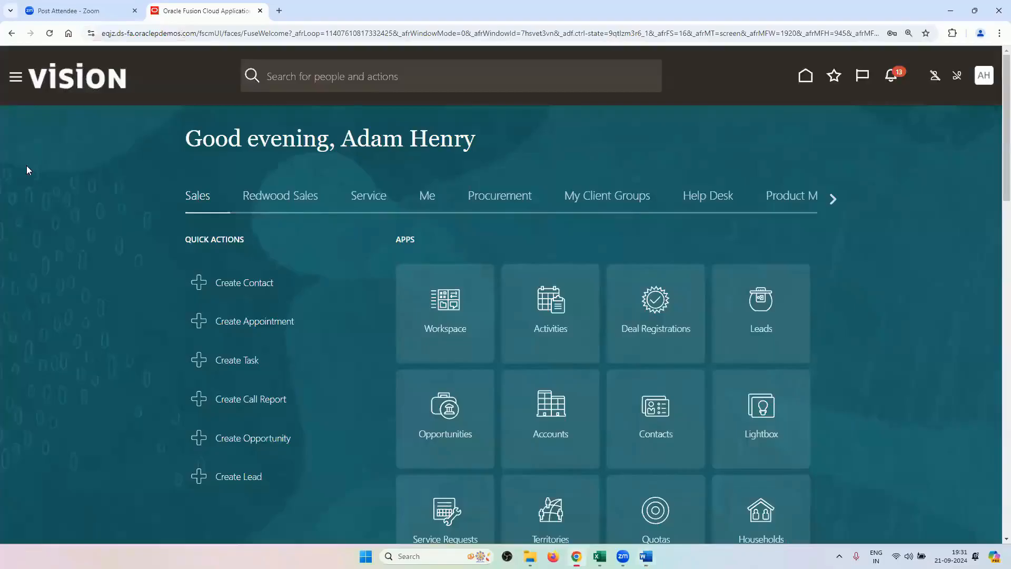
left_click(12, 78)
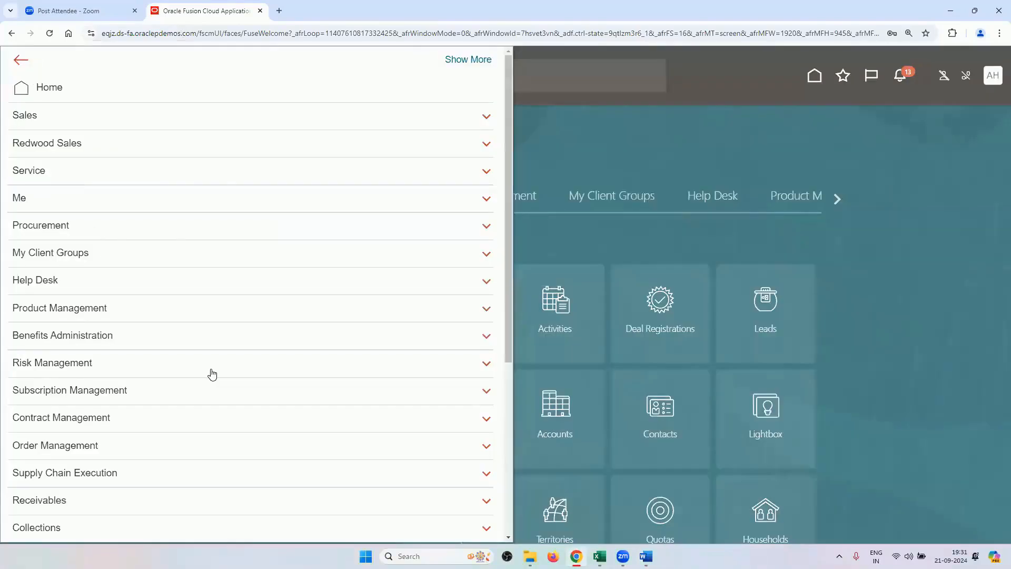
scroll(213, 374, "down", 5)
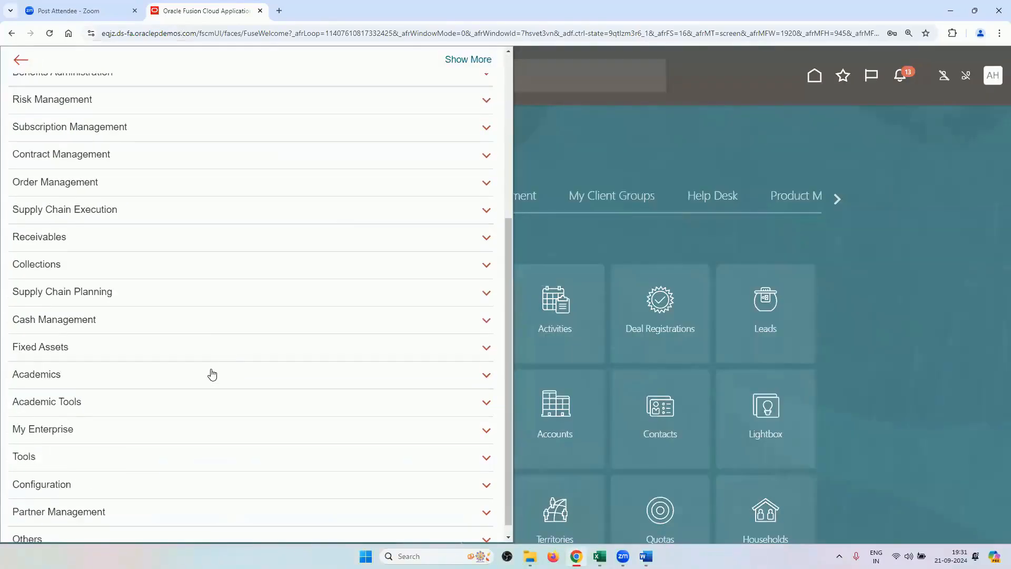
left_click(88, 448)
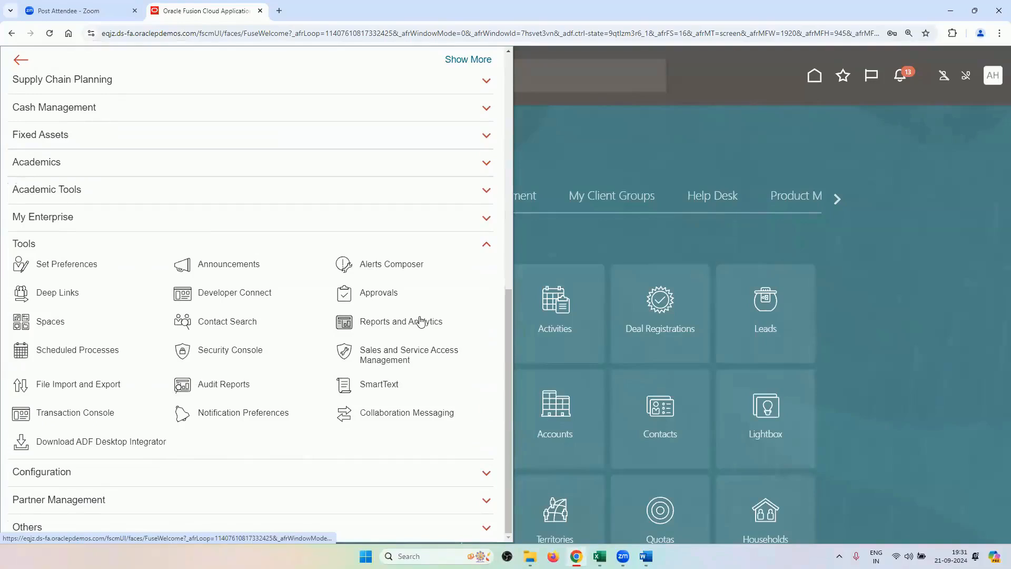
left_click(396, 324)
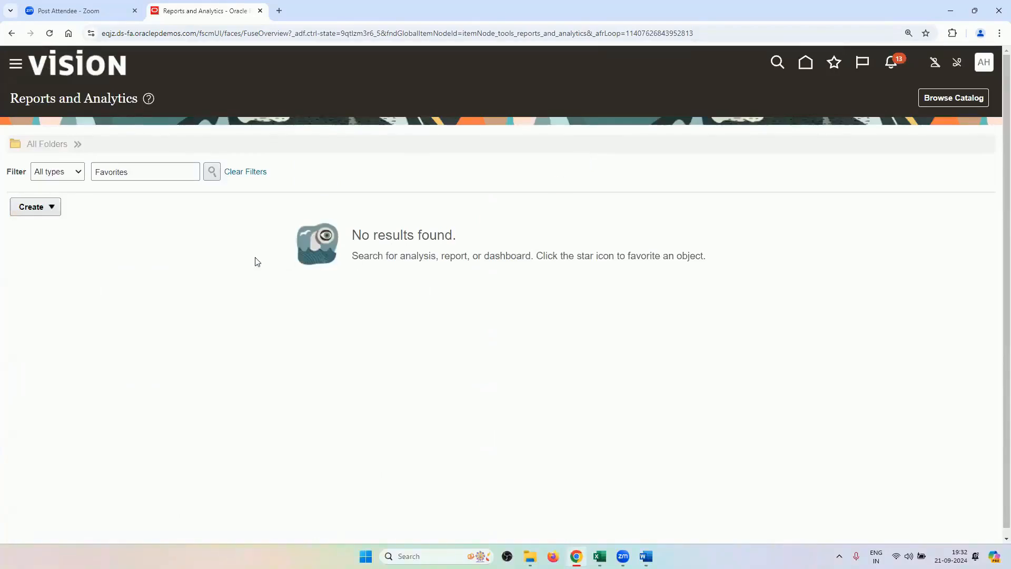
left_click(50, 207)
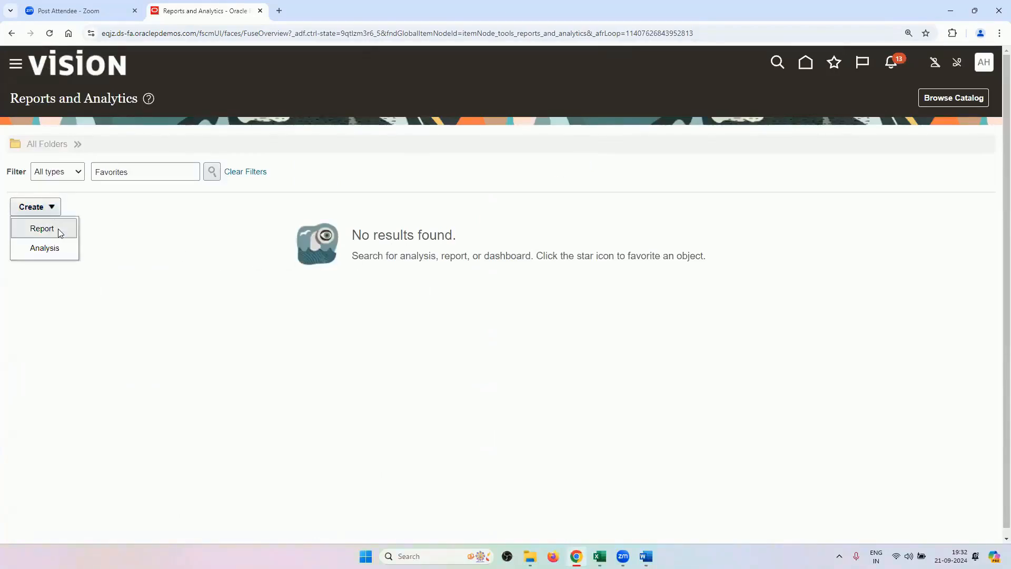
left_click(58, 229)
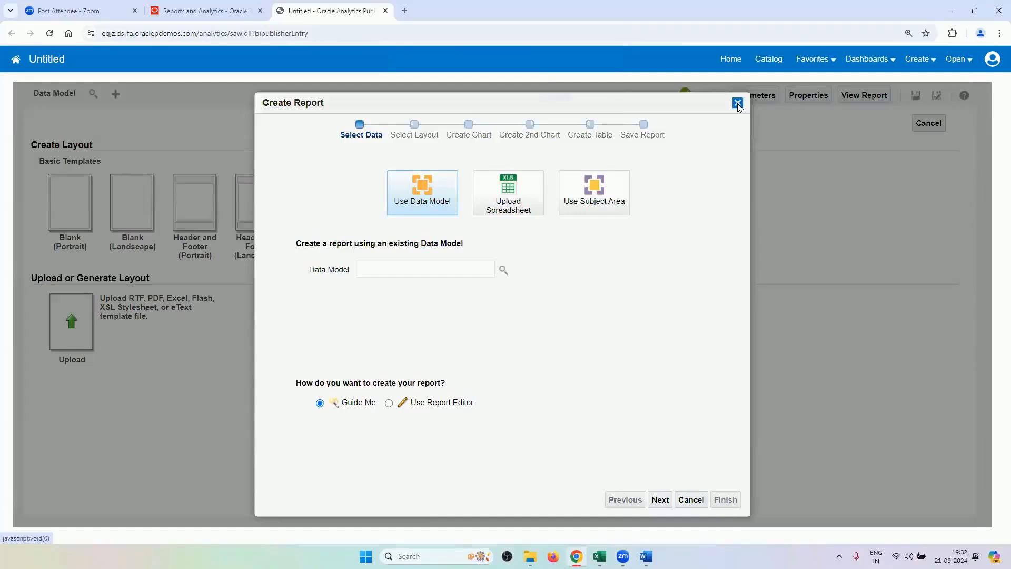
left_click(737, 103)
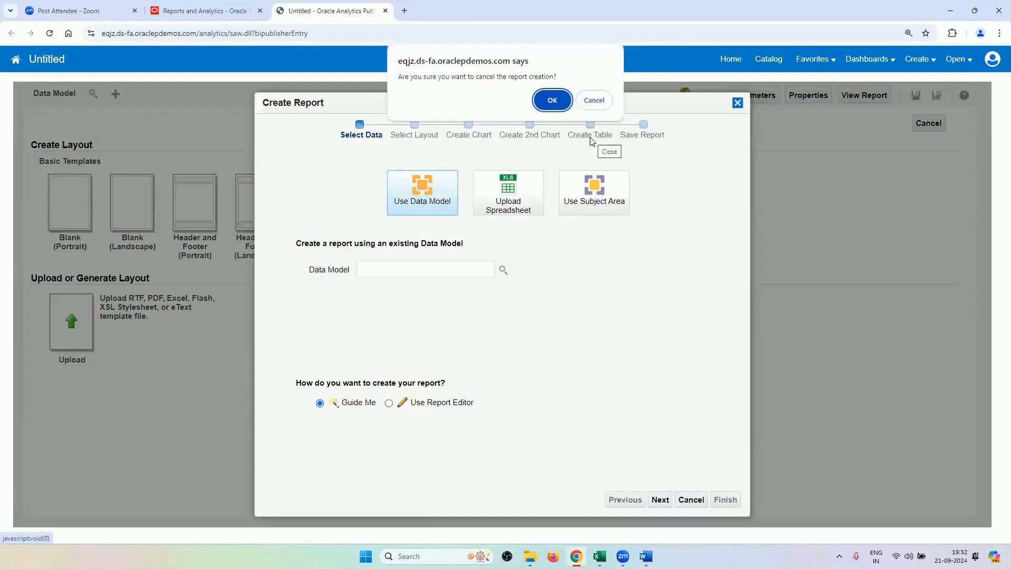
left_click(550, 96)
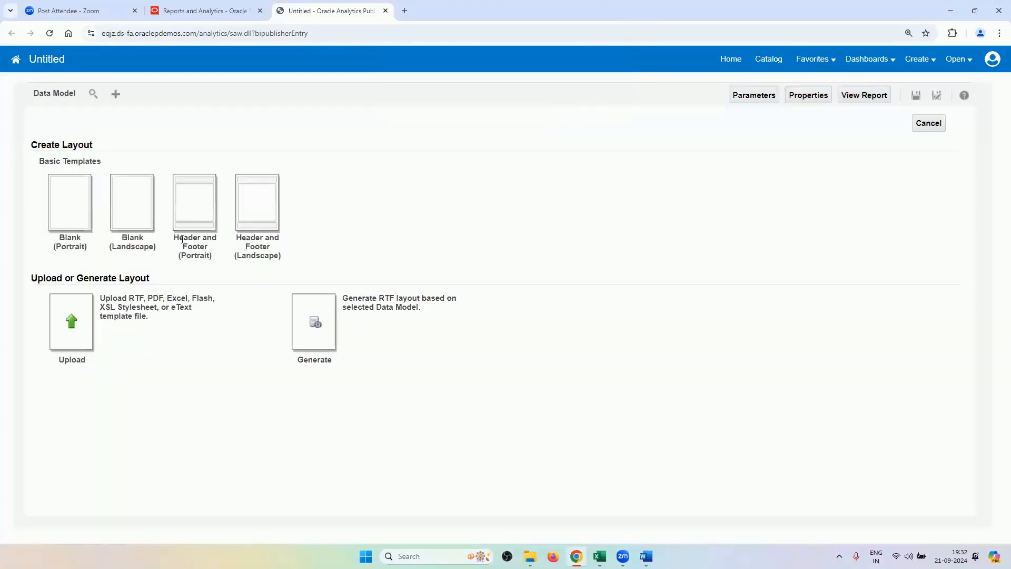
Create a new data model with SQL data set test1234 on ApplicationDB_FSCM.
left_click(116, 94)
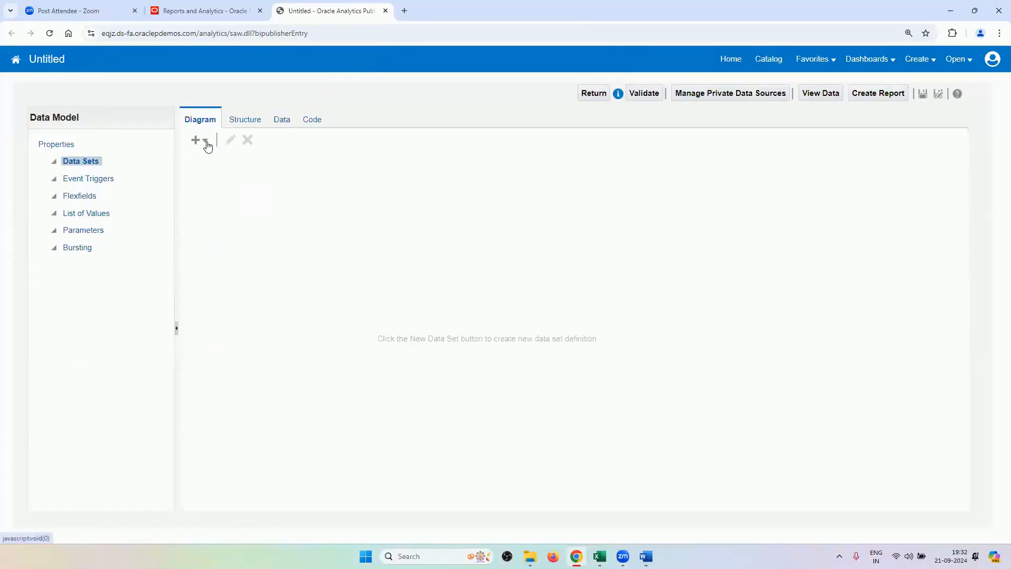
left_click(205, 141)
left_click(230, 160)
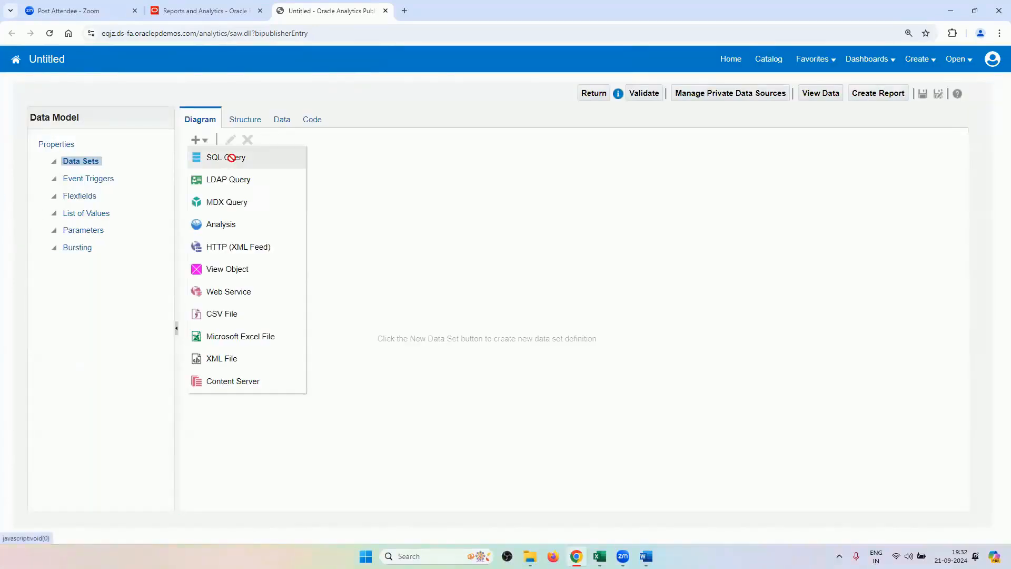
left_click(448, 203)
type("te")
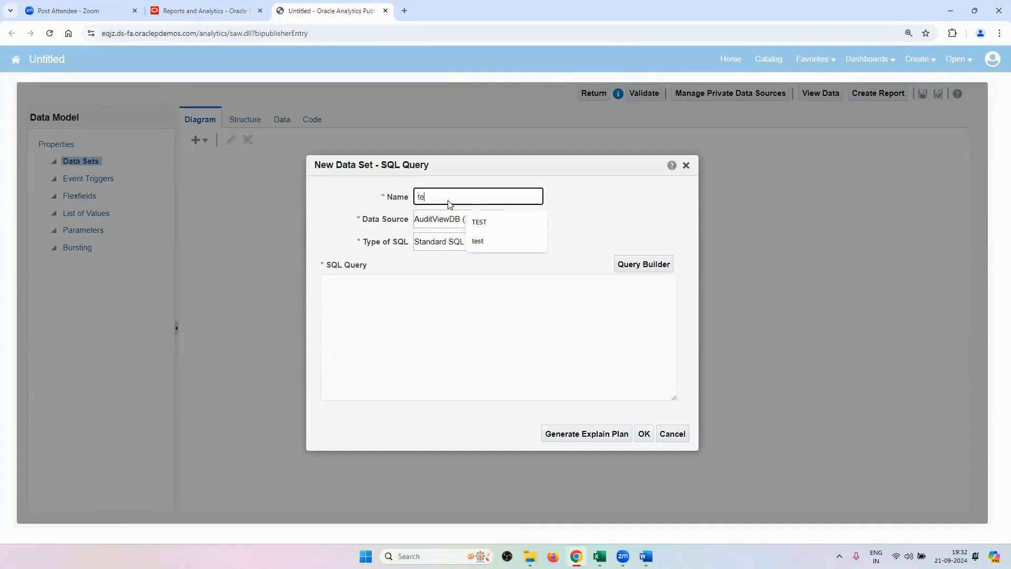
type("st1234")
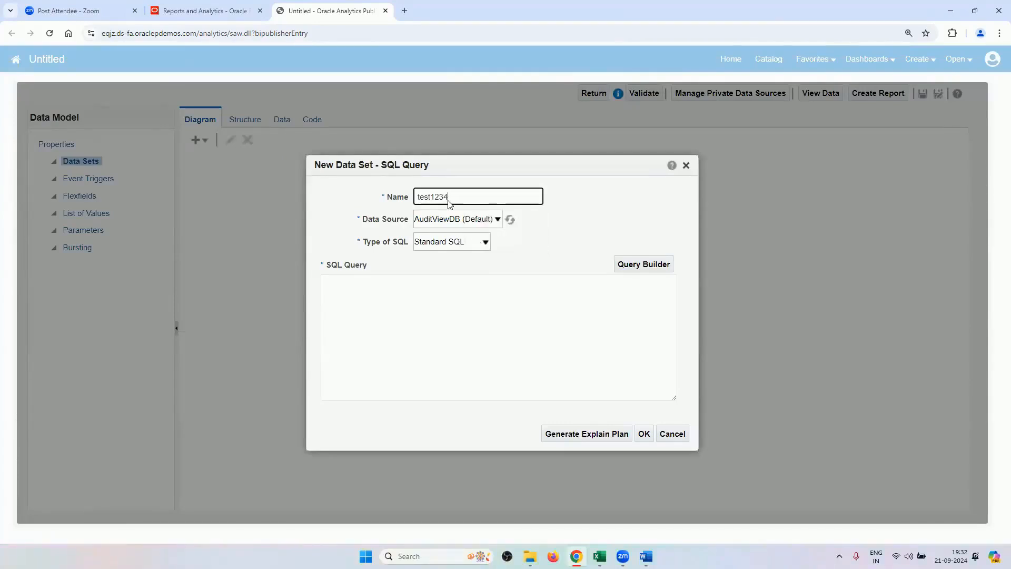
left_click(453, 221)
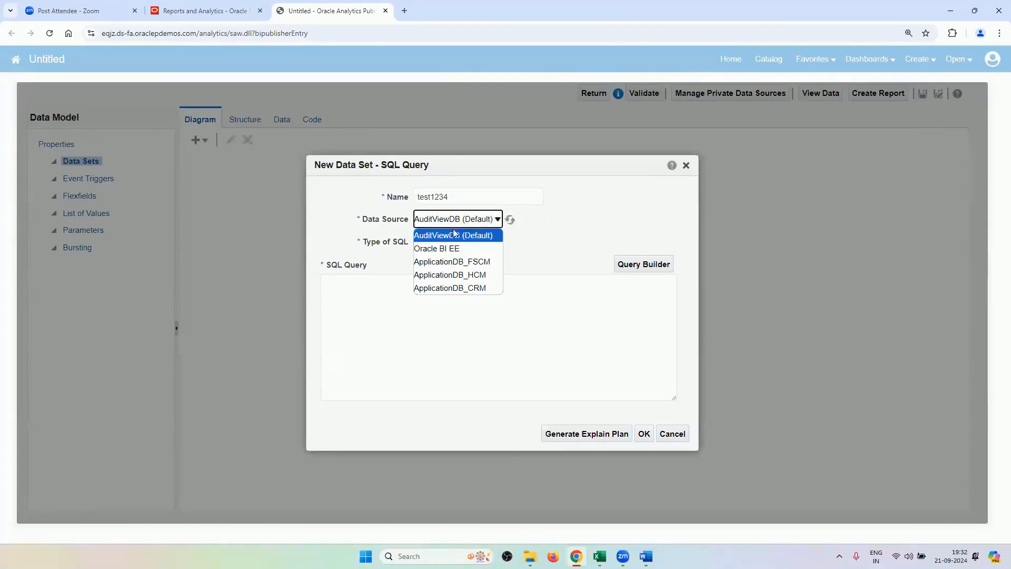
left_click(470, 261)
left_click(424, 312)
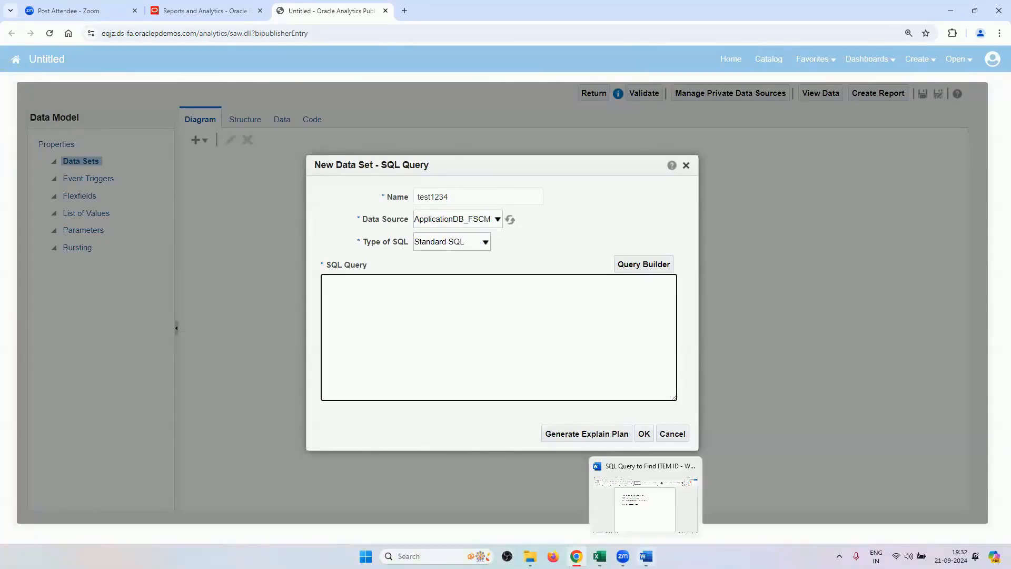
Paste the item lookup query from Word and filter it to RV_PRINTERS.
left_click(646, 556)
left_click_drag(530, 228, 281, 184)
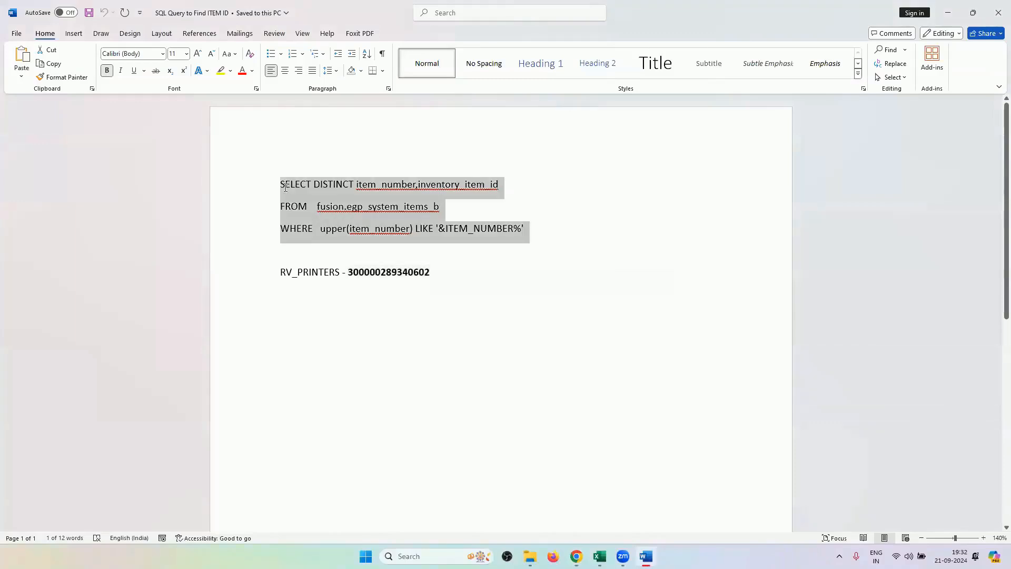
key("ctrl+c")
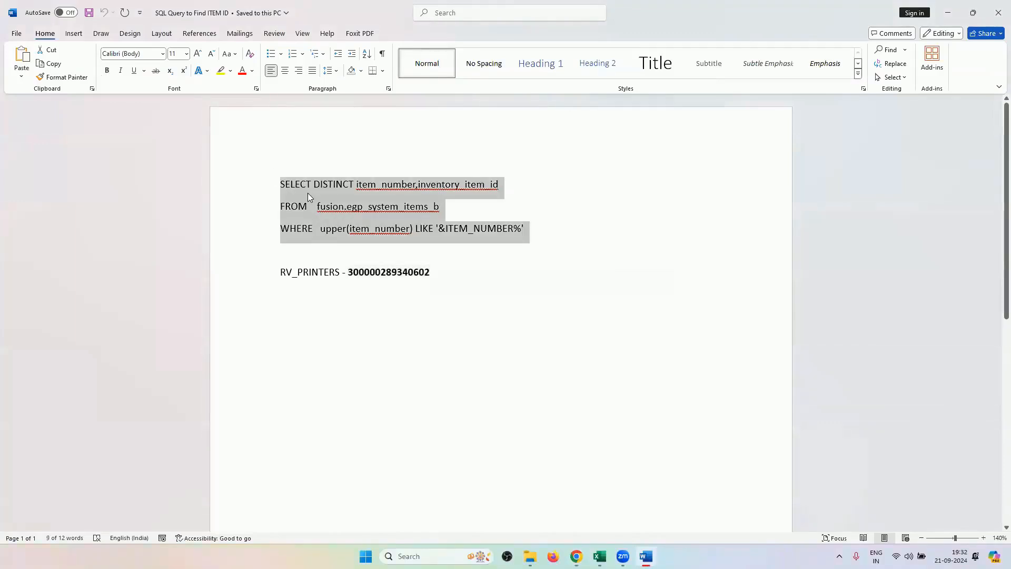
key("alt+Tab")
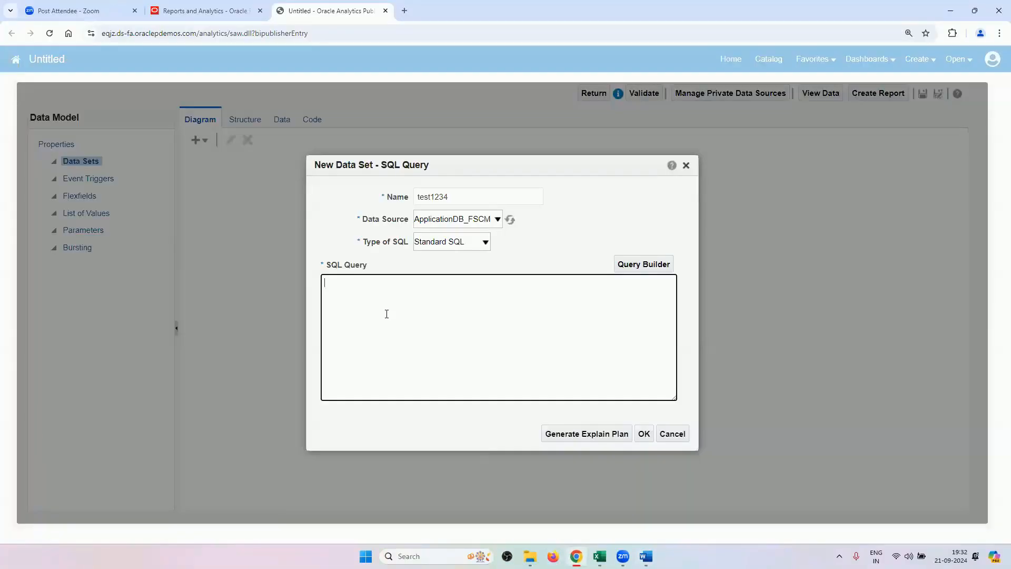
key("ctrl+v")
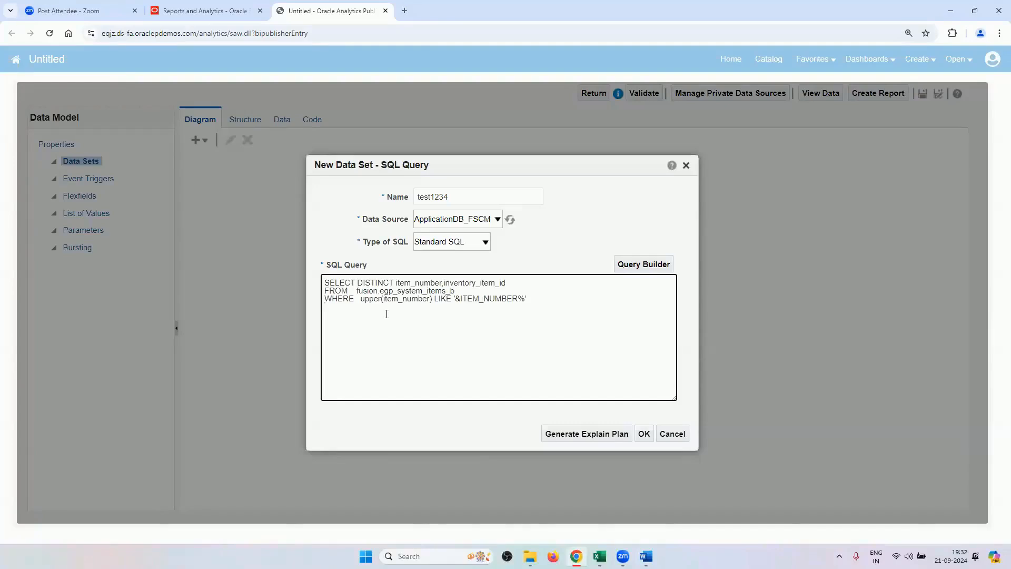
key("BackSpace")
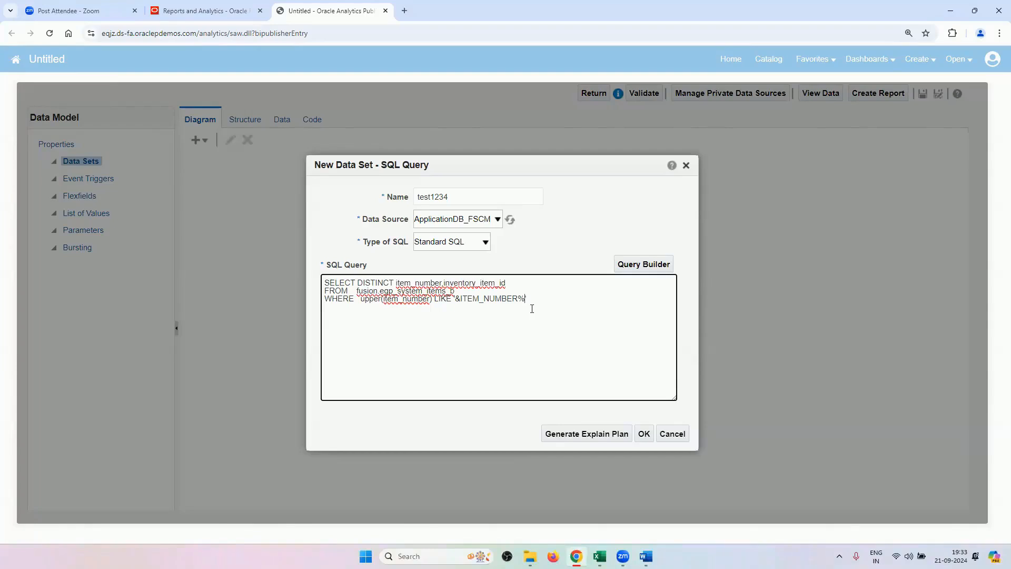
key("BackSpace")
key("BackSpace")
key("BackSpace")
key("BackSpace")
key("BackSpace")
key("BackSpace")
key("BackSpace")
key("BackSpace")
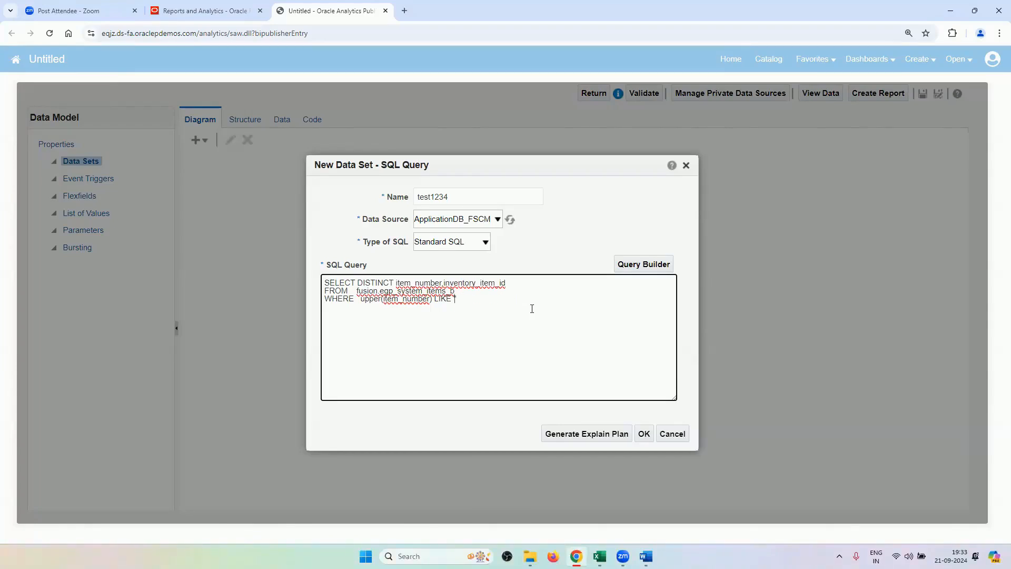
type("RV_PRINTERS")
Save the new SQL data set and run the data model to preview its output.
left_click(644, 434)
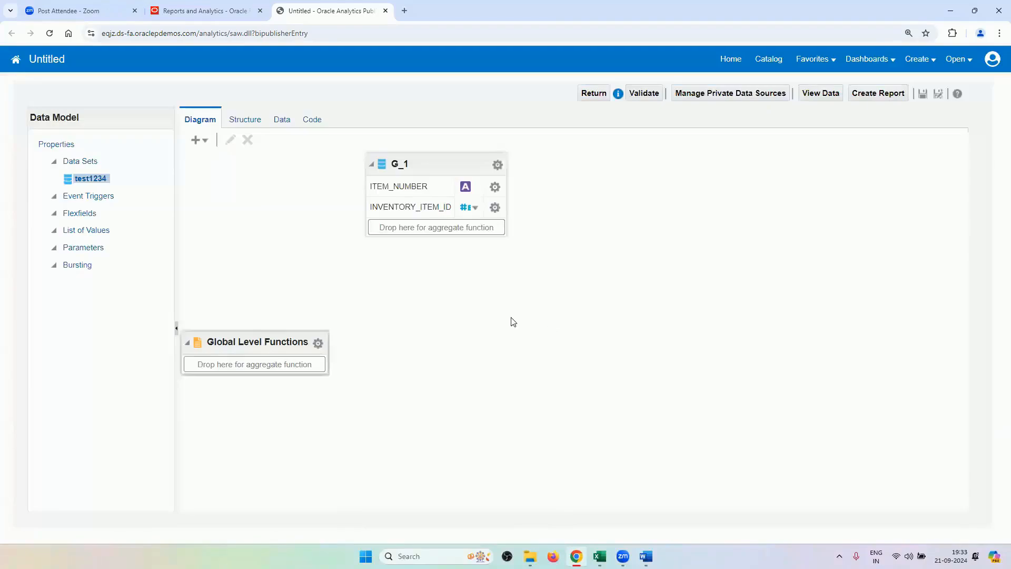
left_click(282, 120)
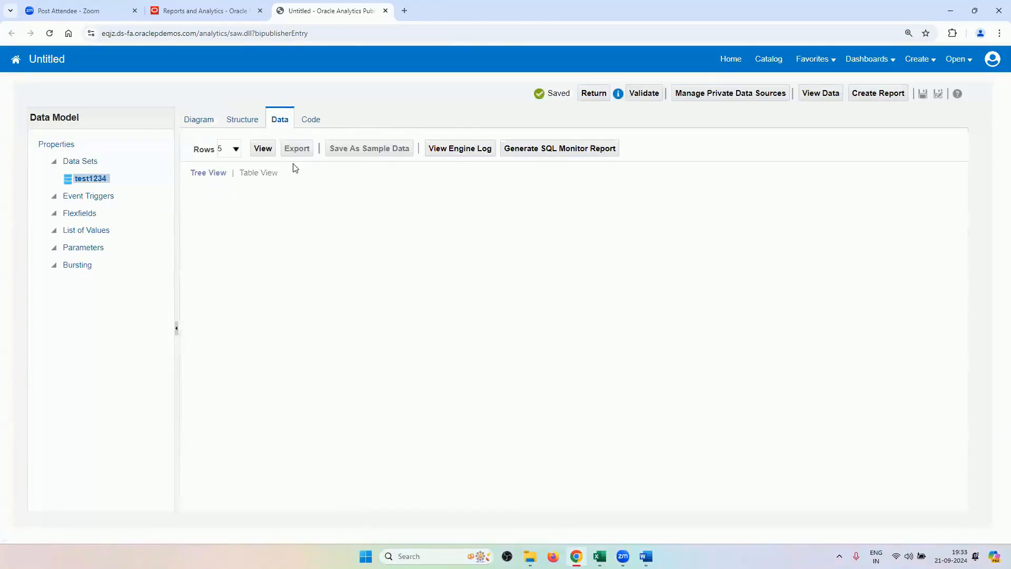
left_click(260, 151)
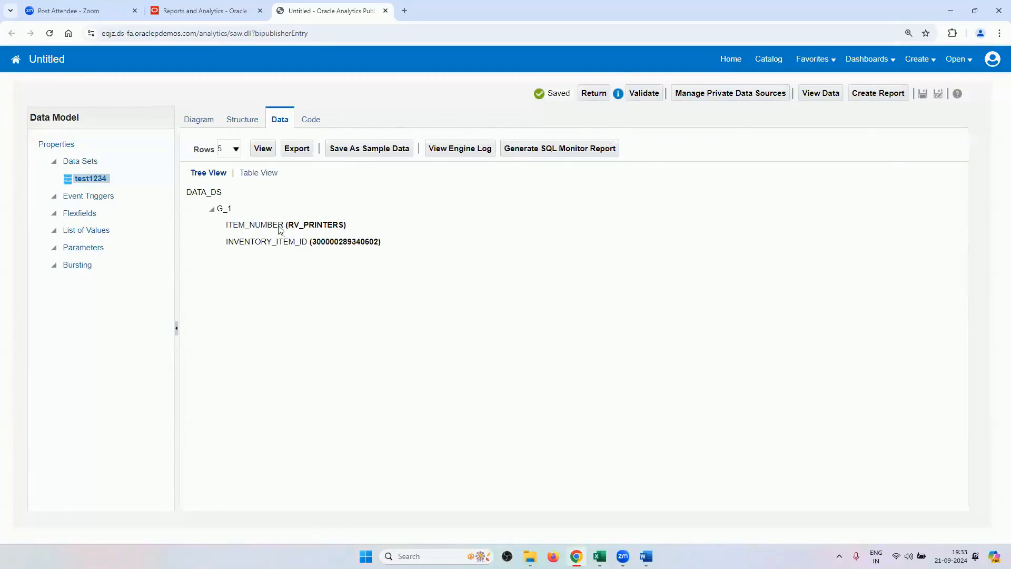
double_click(337, 242)
left_click(646, 556)
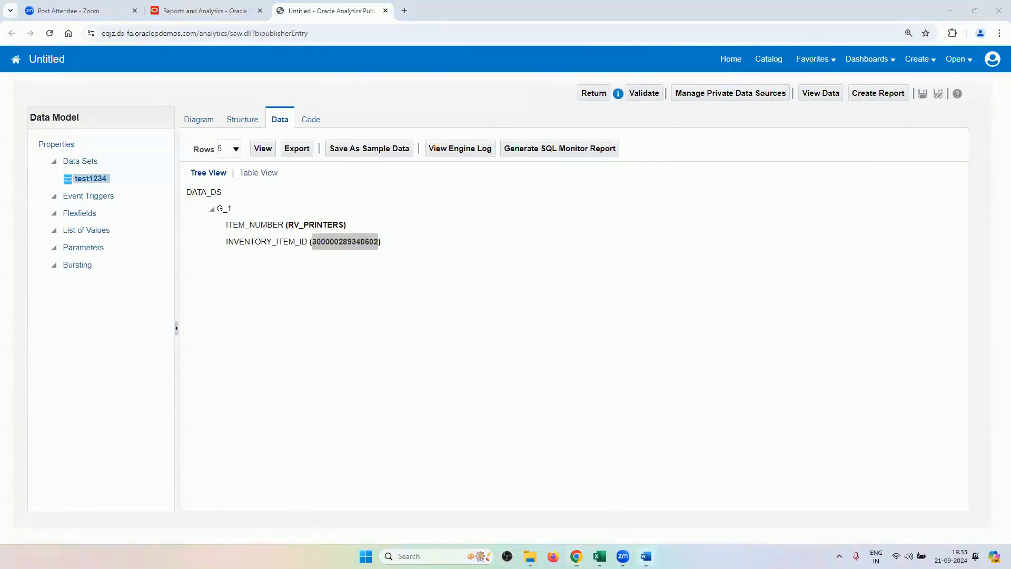
key("alt+Tab")
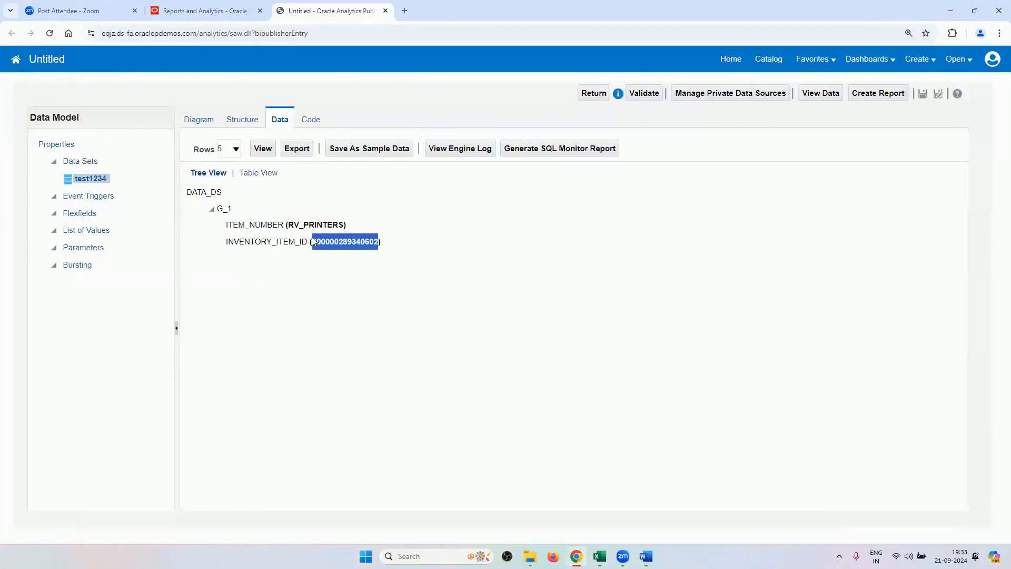
key("alt+Tab")
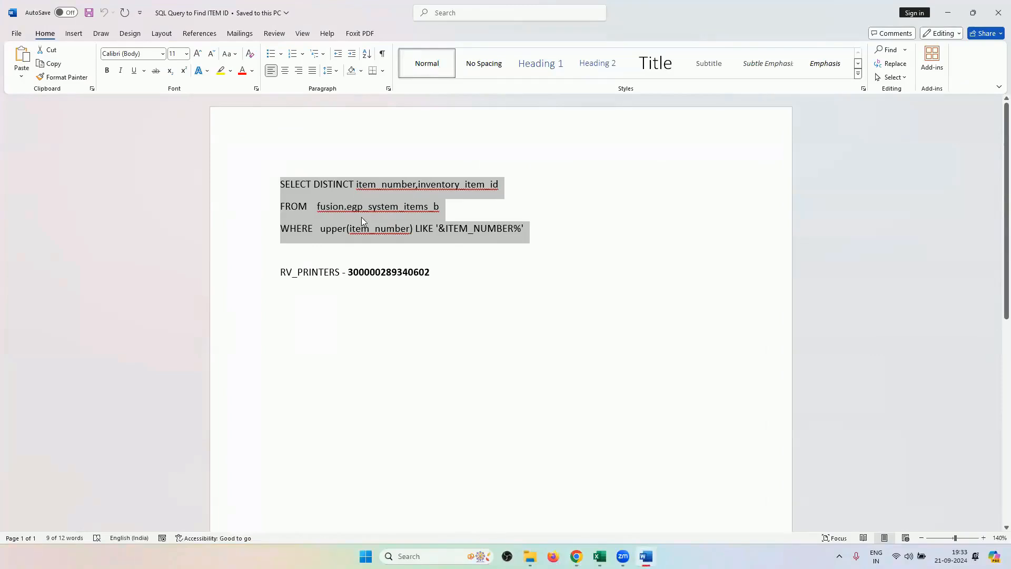
left_click(495, 249)
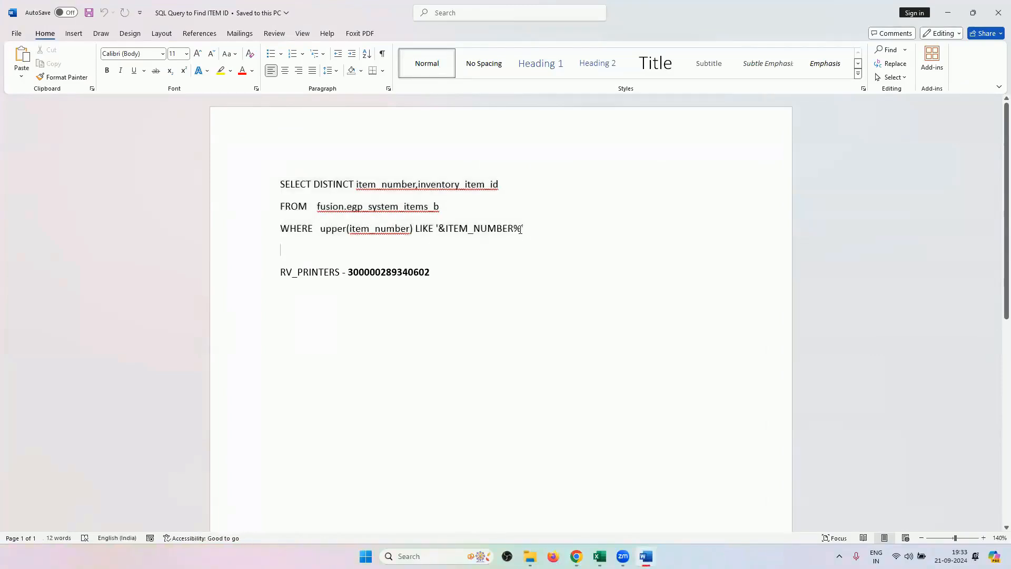
left_click_drag(521, 230, 441, 231)
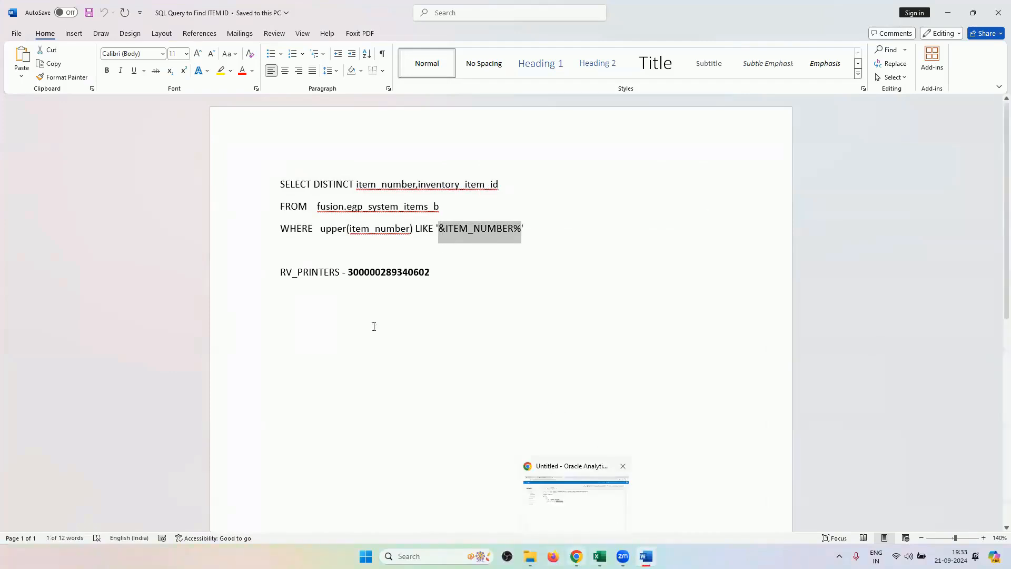
left_click_drag(350, 273, 451, 269)
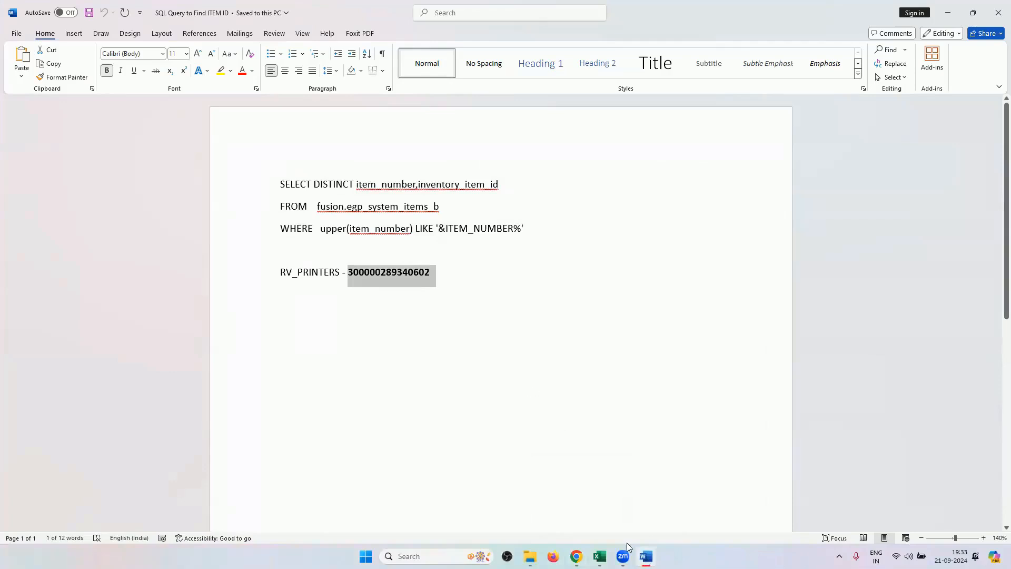
left_click(576, 556)
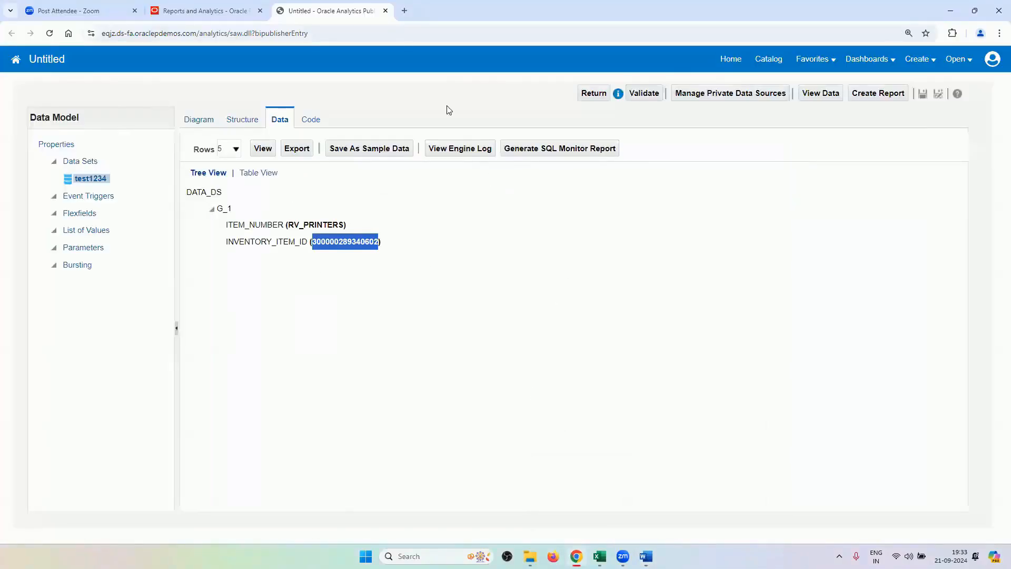
Close the unsaved data model tab, leave the page, and return to the Fusion home page.
left_click(386, 11)
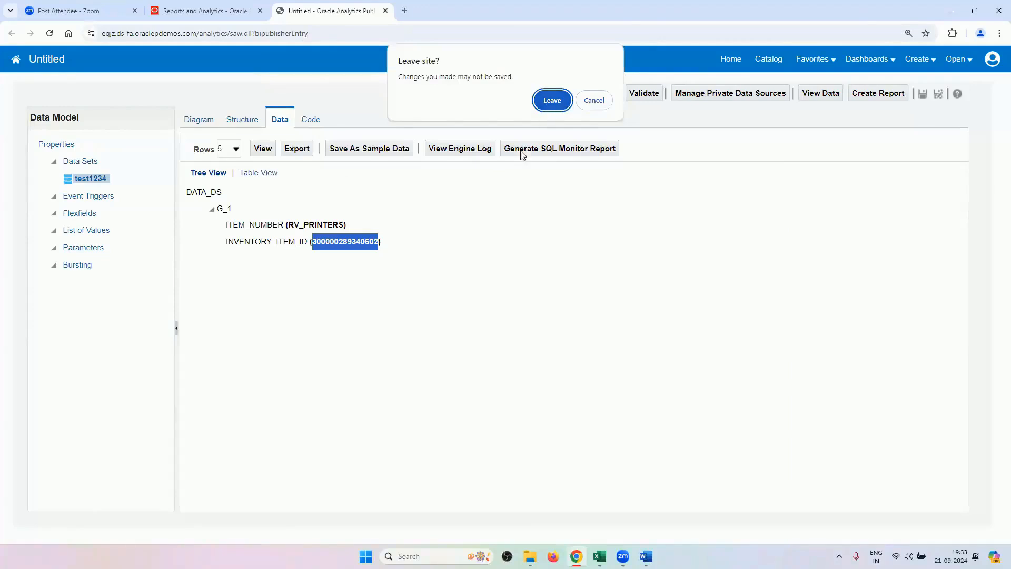
left_click(593, 104)
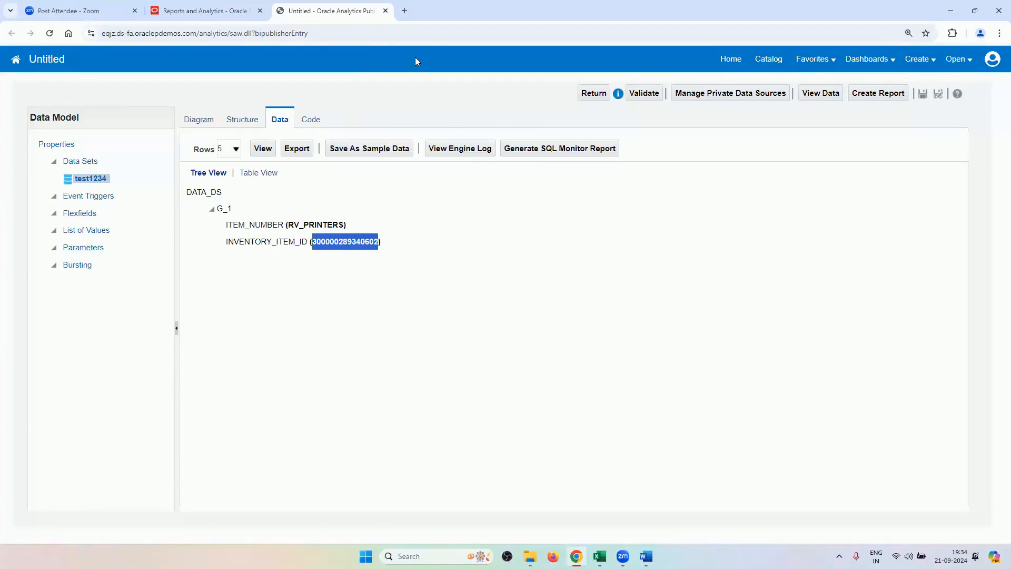
left_click(386, 10)
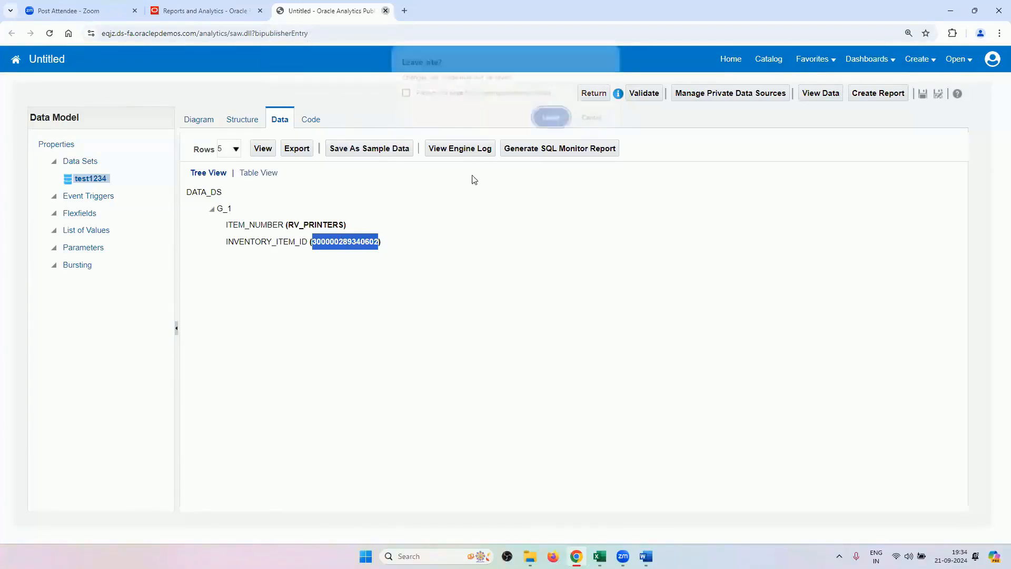
left_click(550, 117)
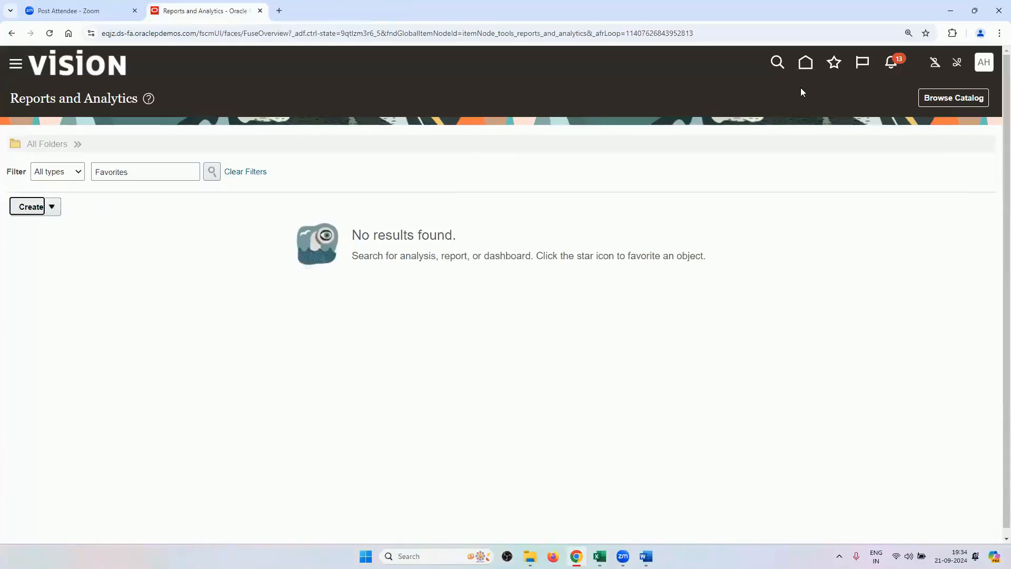
left_click(805, 62)
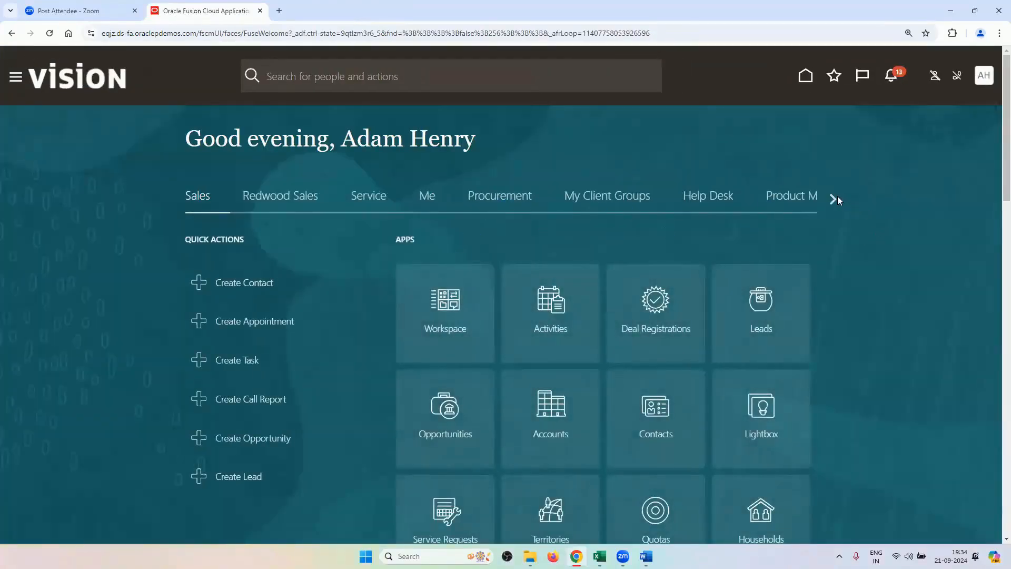
Start a new Order Management order for customer RV2_CUSTOMER with order type RV_ORDER_TYPE.
left_click(831, 199)
left_click(832, 199)
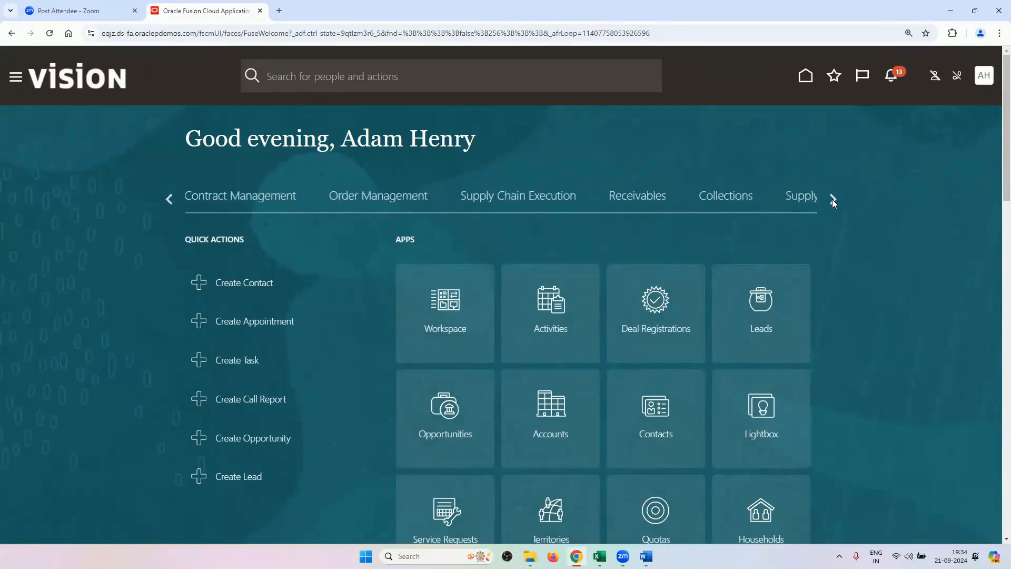
left_click(420, 201)
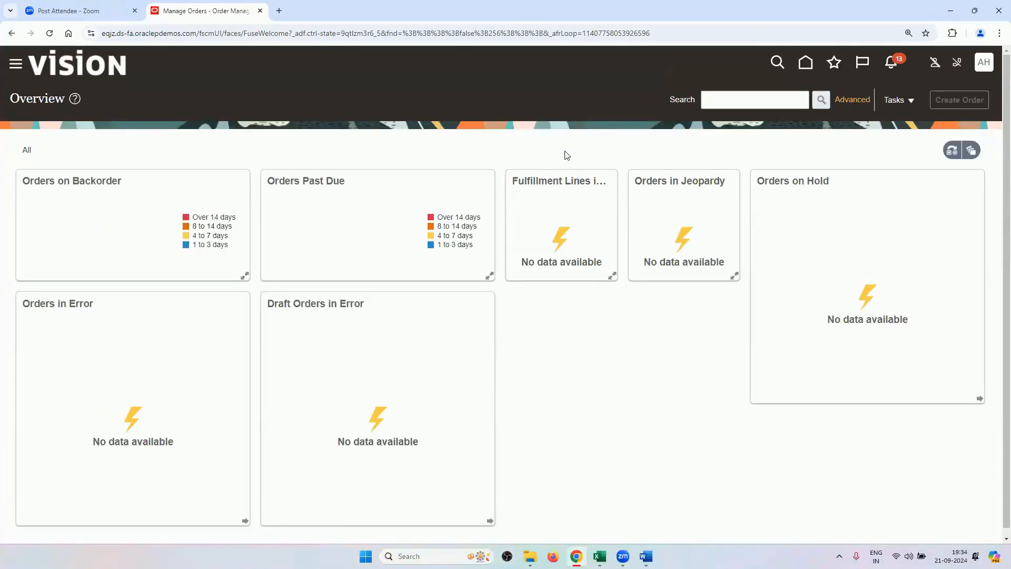
left_click(352, 184)
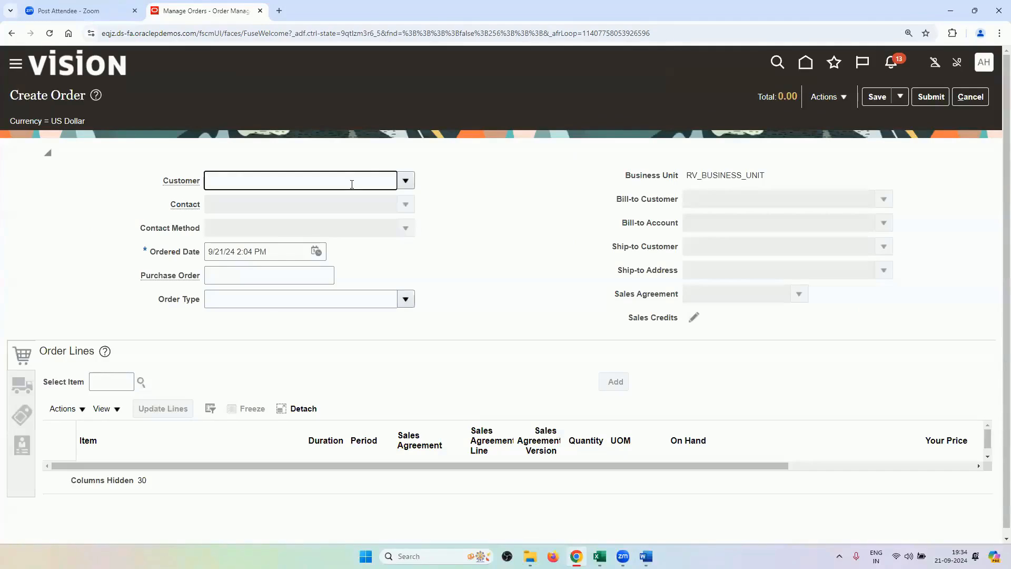
key("Tab")
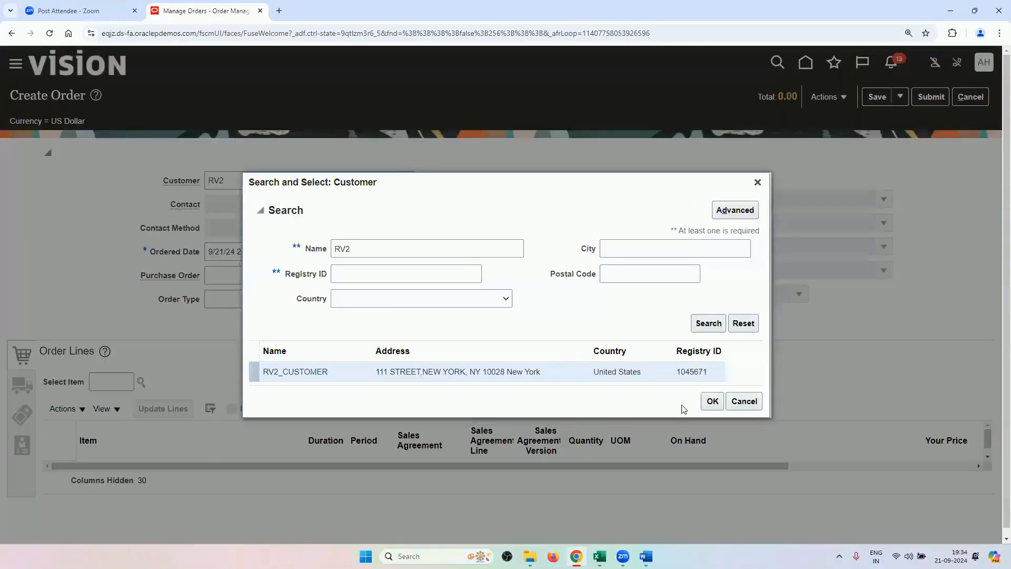
left_click(712, 401)
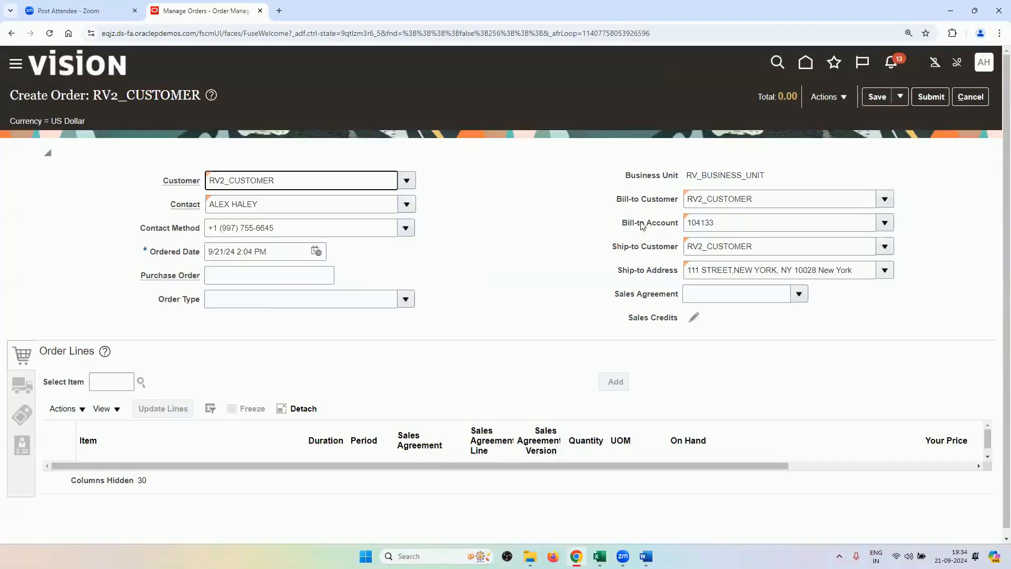
left_click(405, 299)
left_click(395, 340)
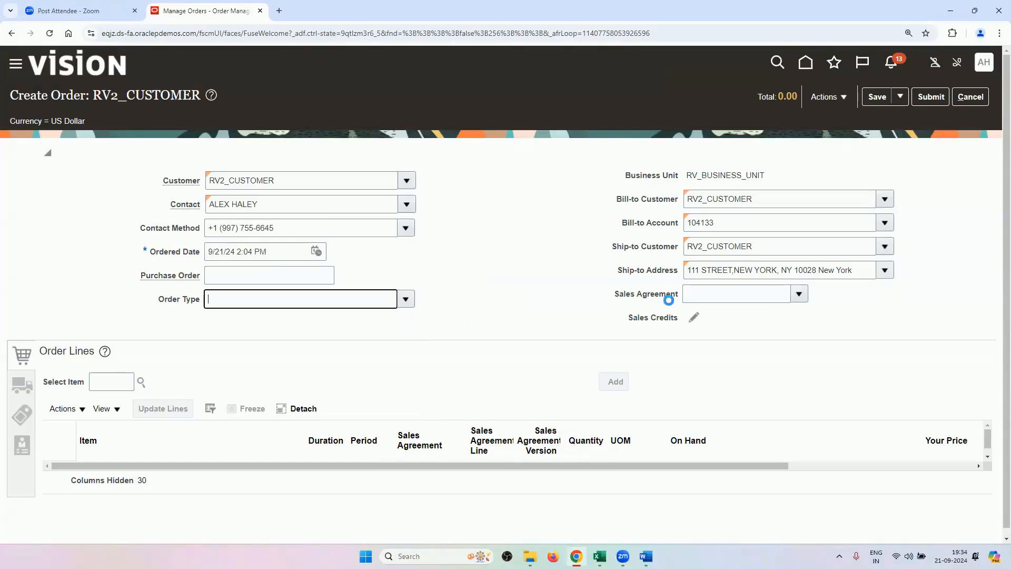
Add an RV_PRINTERS line with quantity 4, bringing the order total to 820.00.
left_click(100, 376)
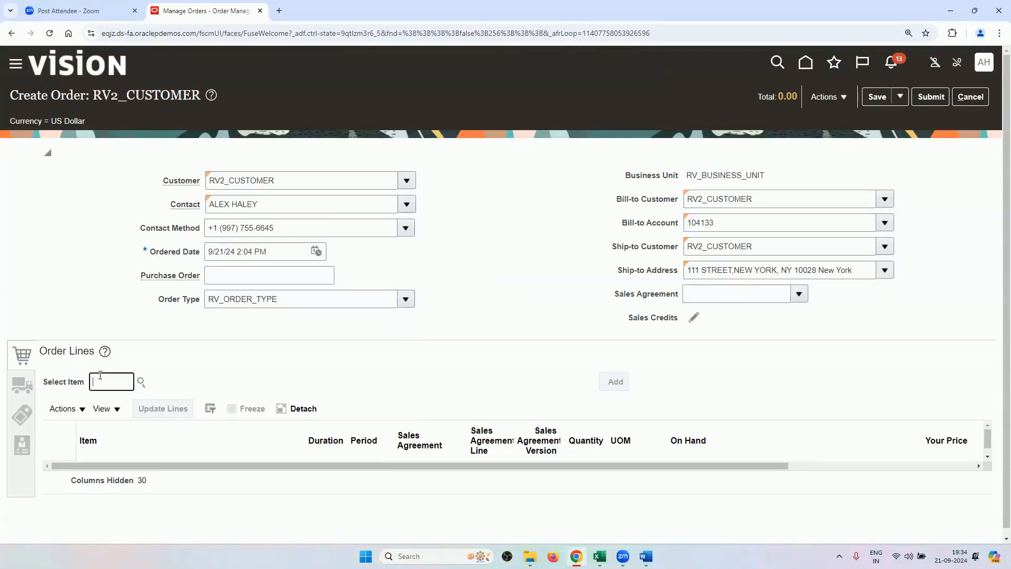
type("RV")
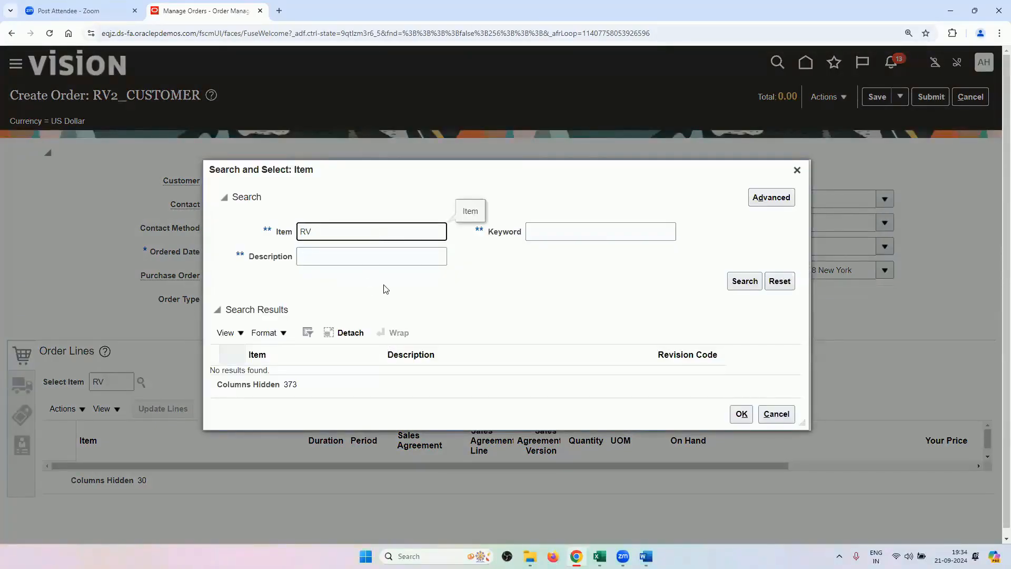
left_click(406, 320)
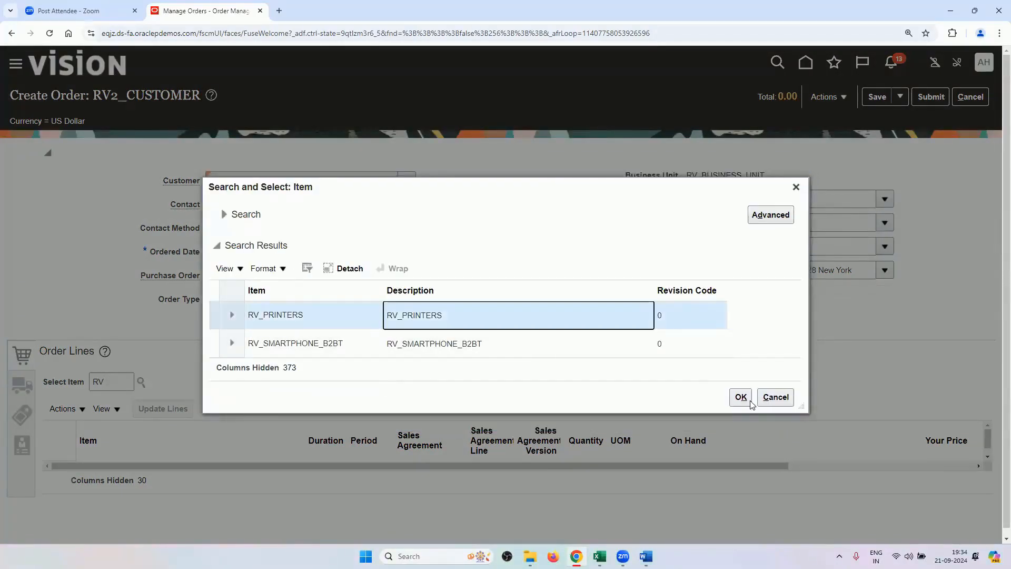
left_click(743, 397)
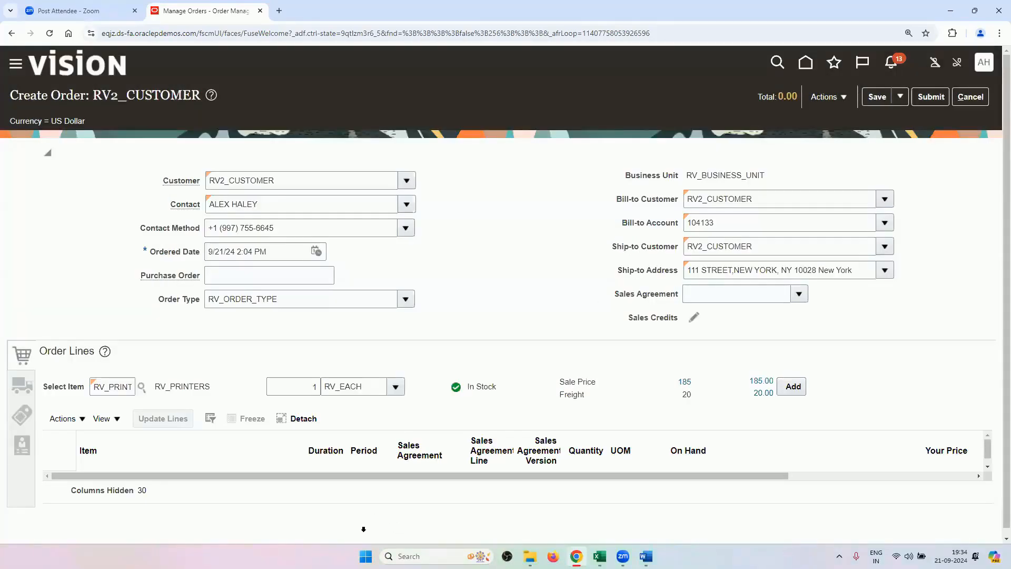
scroll(364, 528, "down", 1)
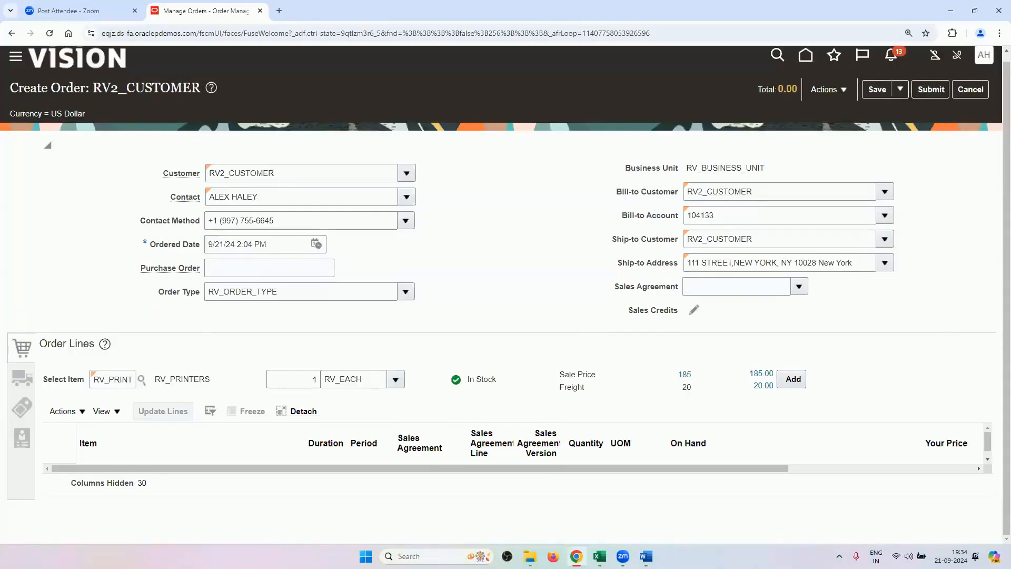
left_click(789, 380)
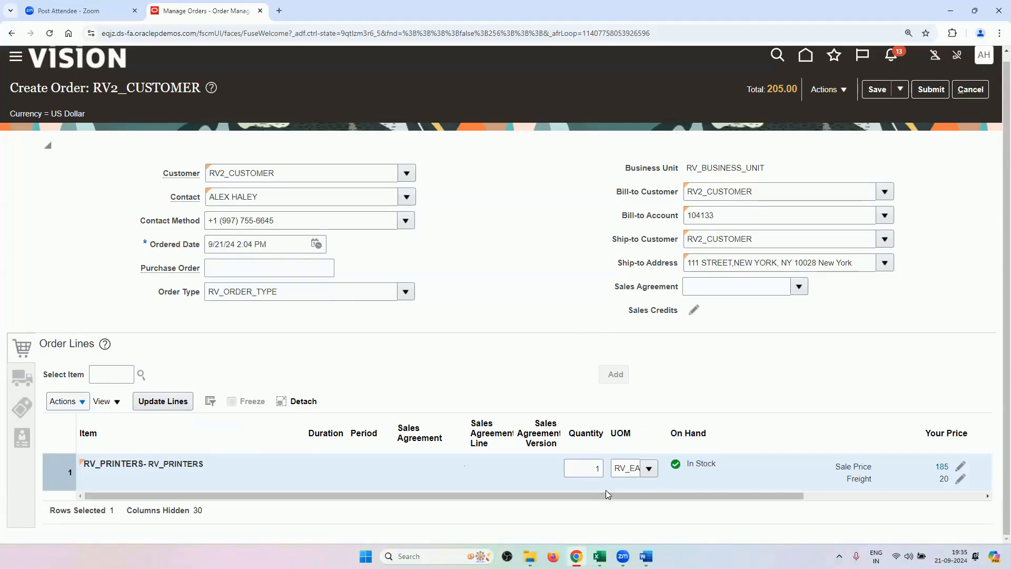
left_click(600, 469)
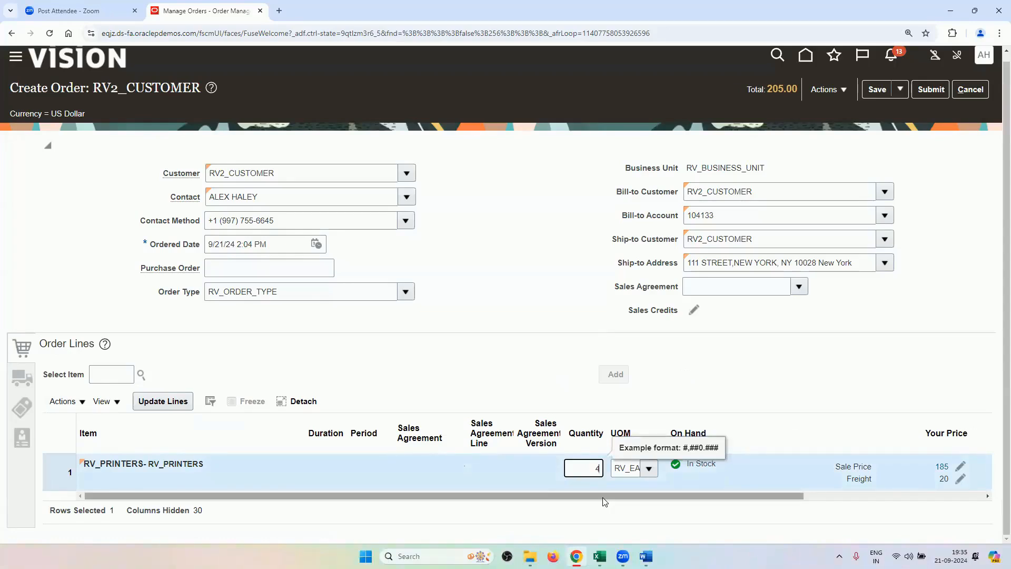
left_click(37, 386)
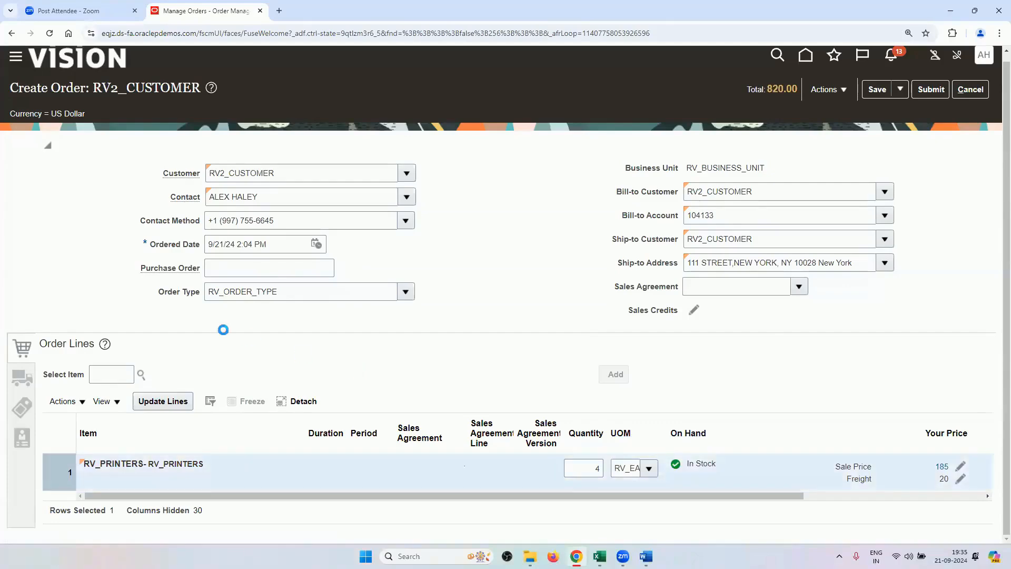
scroll(227, 335, "down", 3)
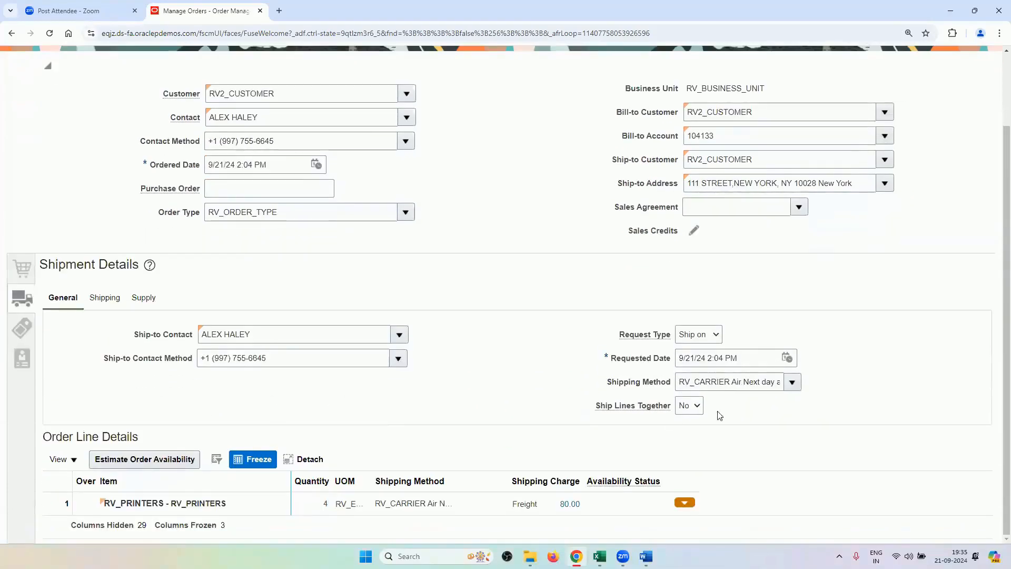
Set the requested date to September 27 and review the defaulted packing instructions.
left_click(787, 358)
left_click(920, 245)
left_click(922, 331)
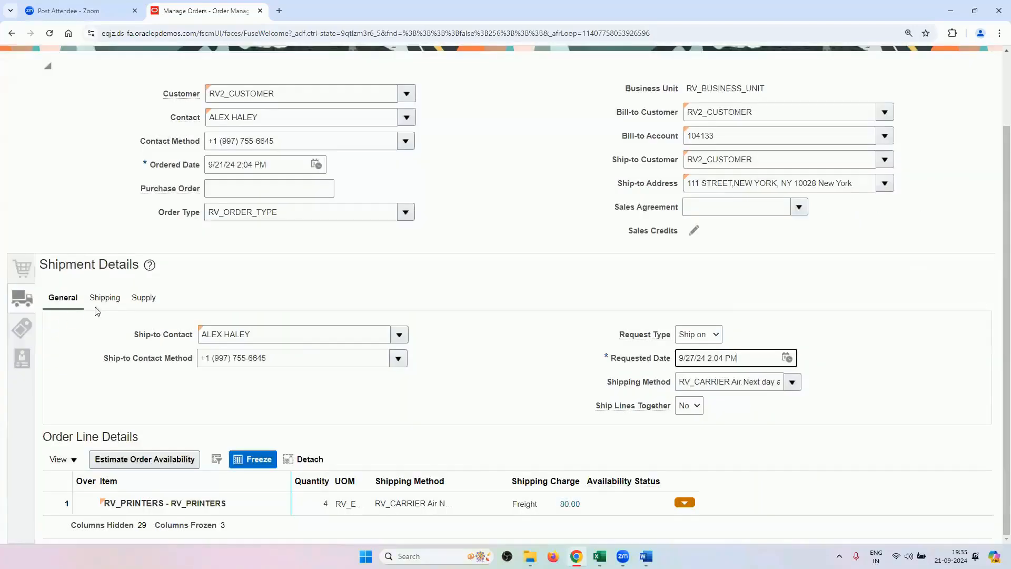
left_click(105, 298)
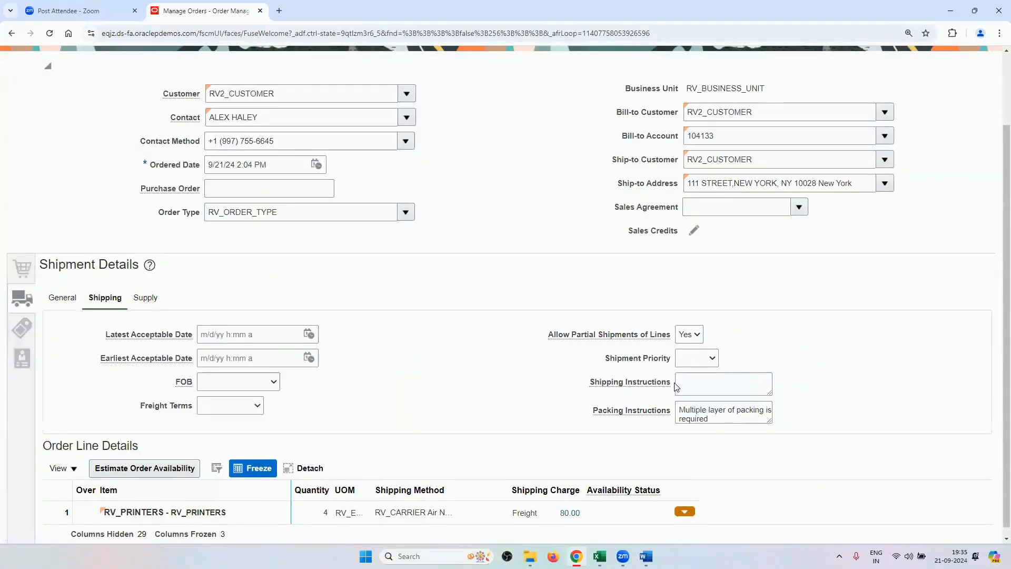
left_click_drag(679, 413, 712, 419)
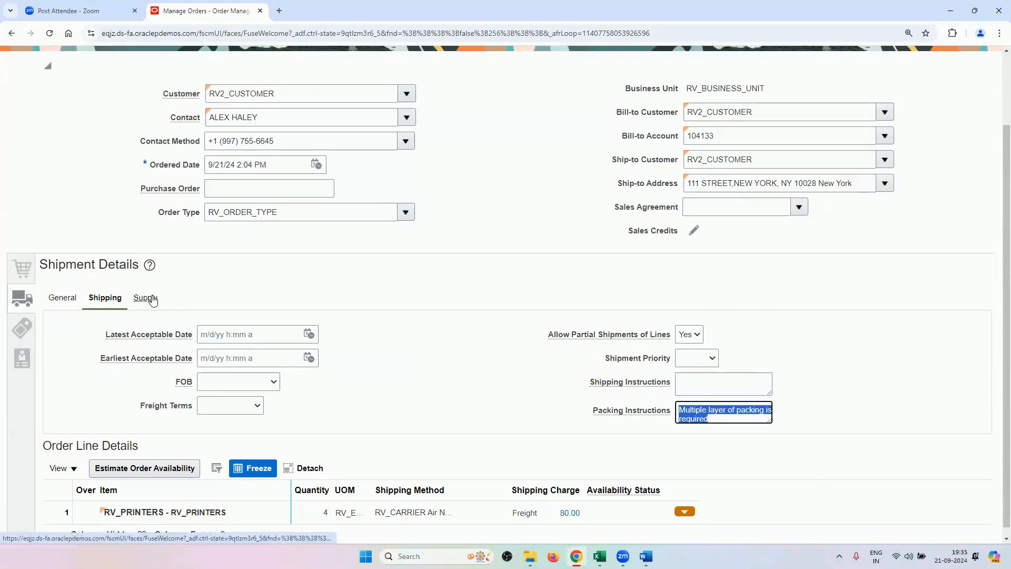
left_click(681, 381)
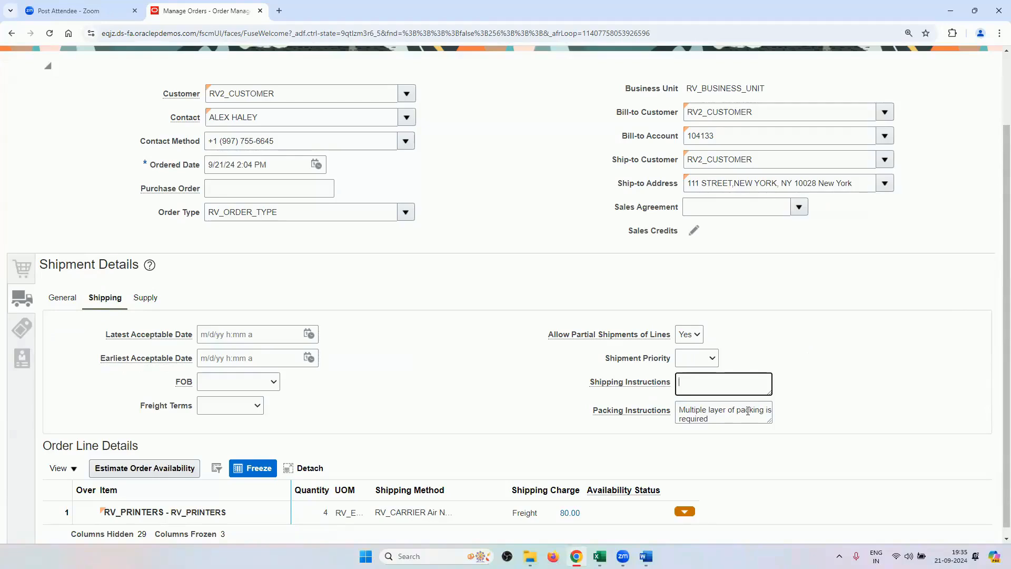
Review the Supply and General shipment details, including the defaulted shipping method.
left_click(145, 298)
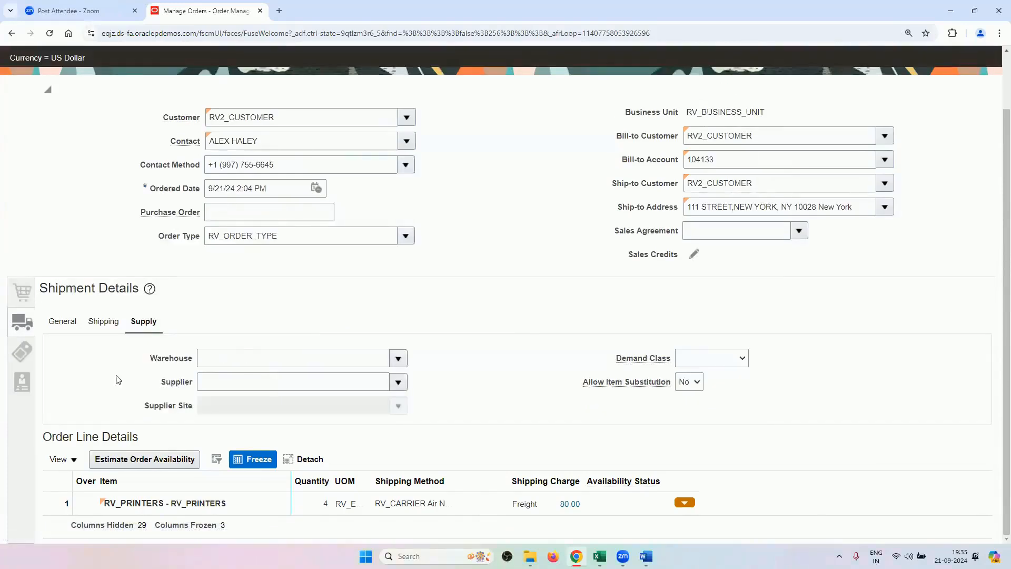
left_click(104, 320)
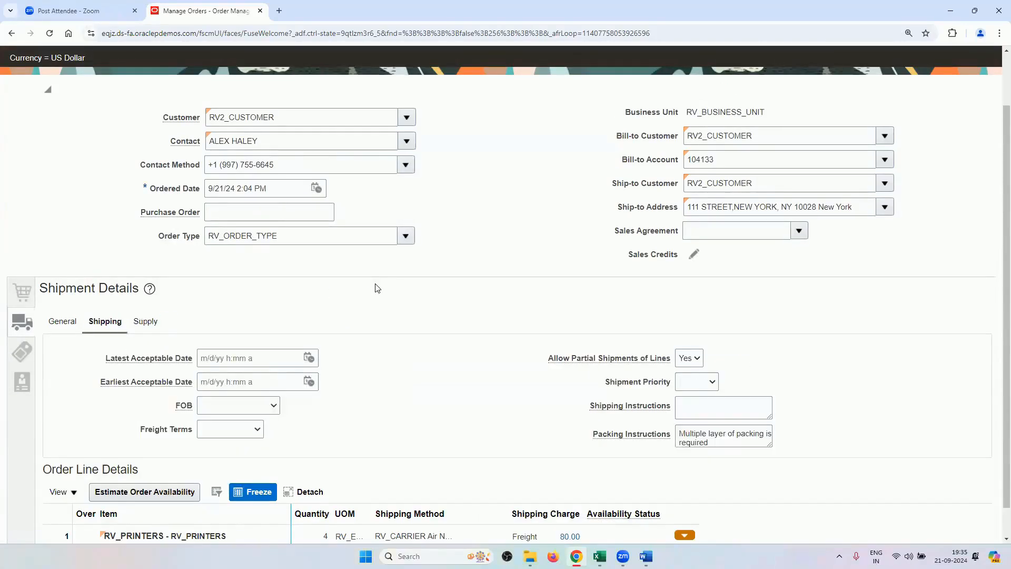
left_click(64, 323)
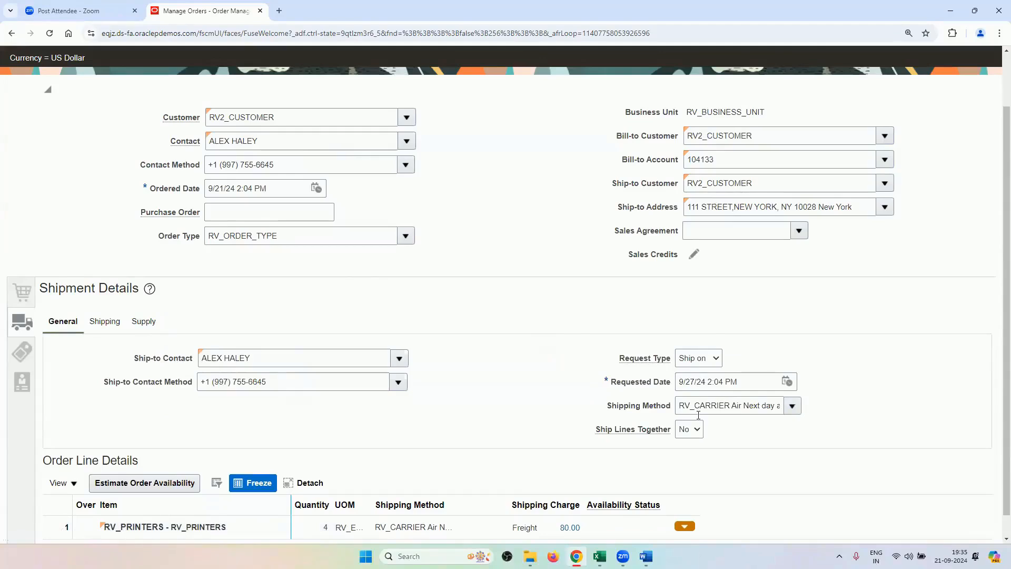
left_click_drag(684, 404, 768, 399)
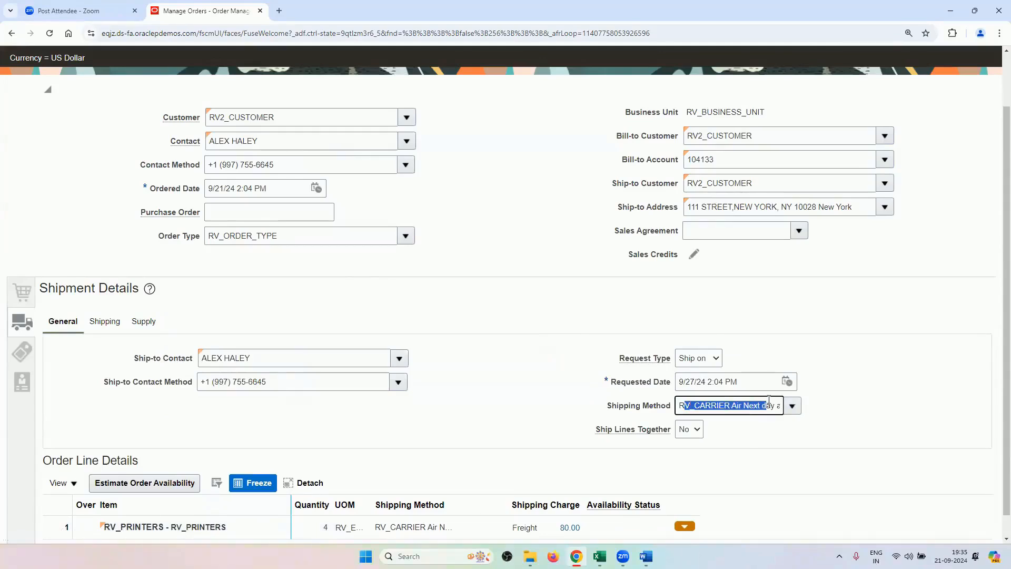
left_click(787, 346)
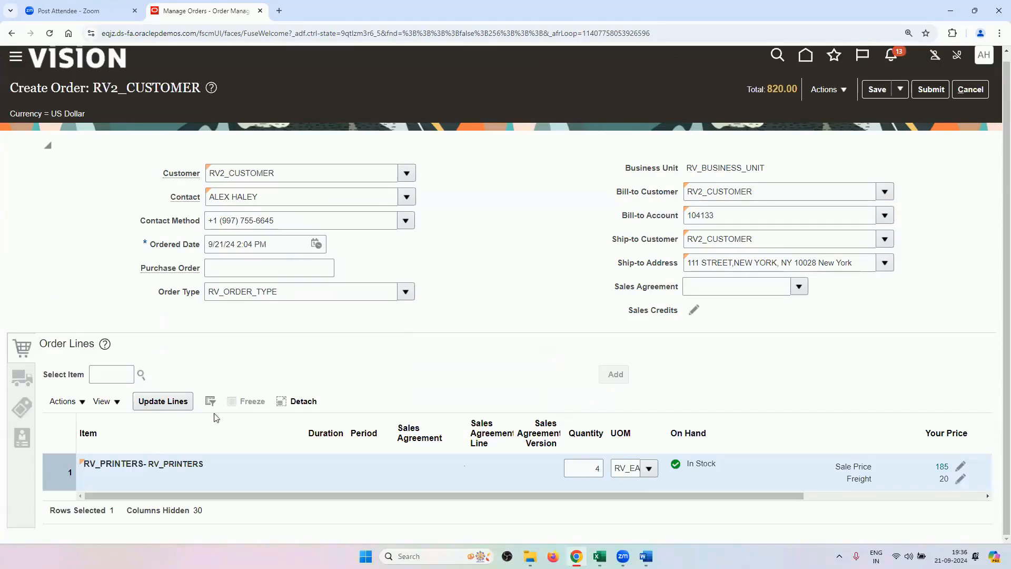
Set the customer's contact as bill-to contact and RV_NET30 as the payment terms.
left_click(30, 409)
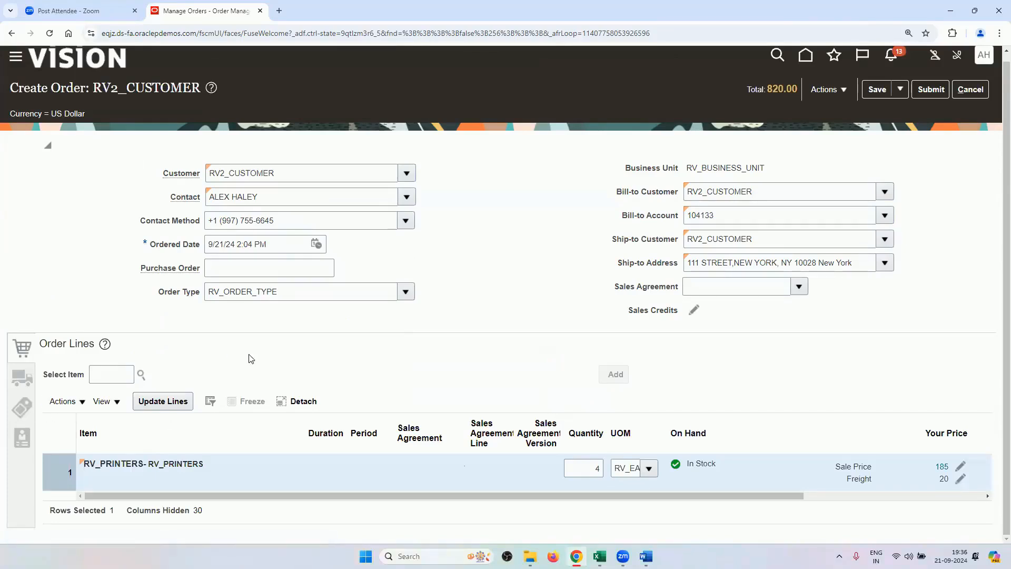
left_click(398, 401)
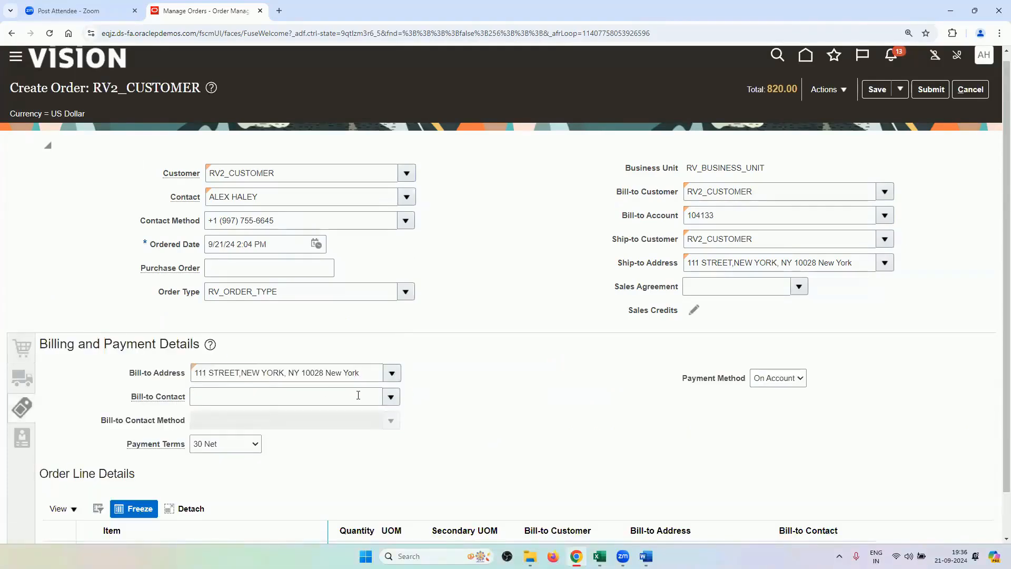
left_click(308, 420)
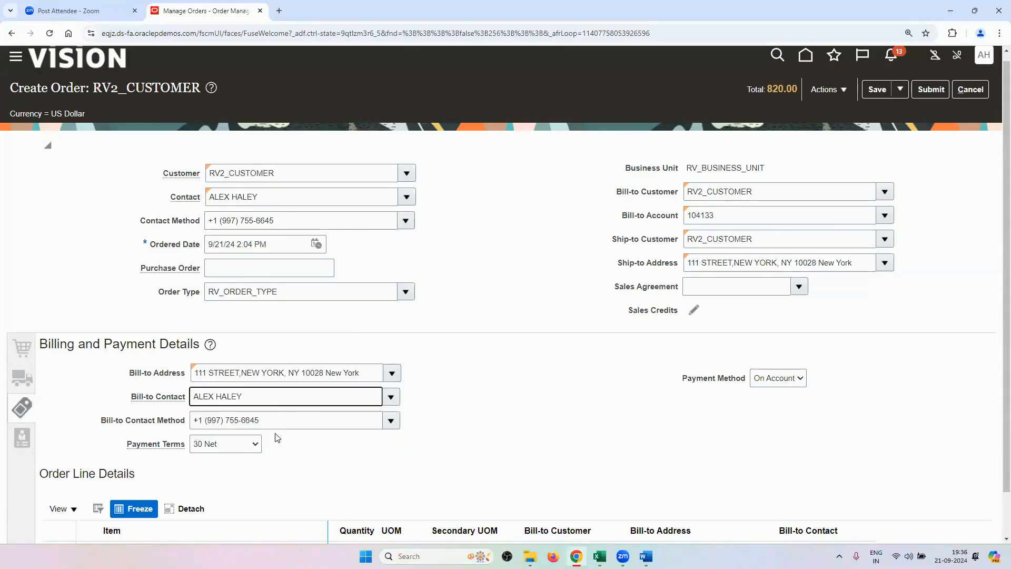
left_click(234, 446)
left_click(197, 427)
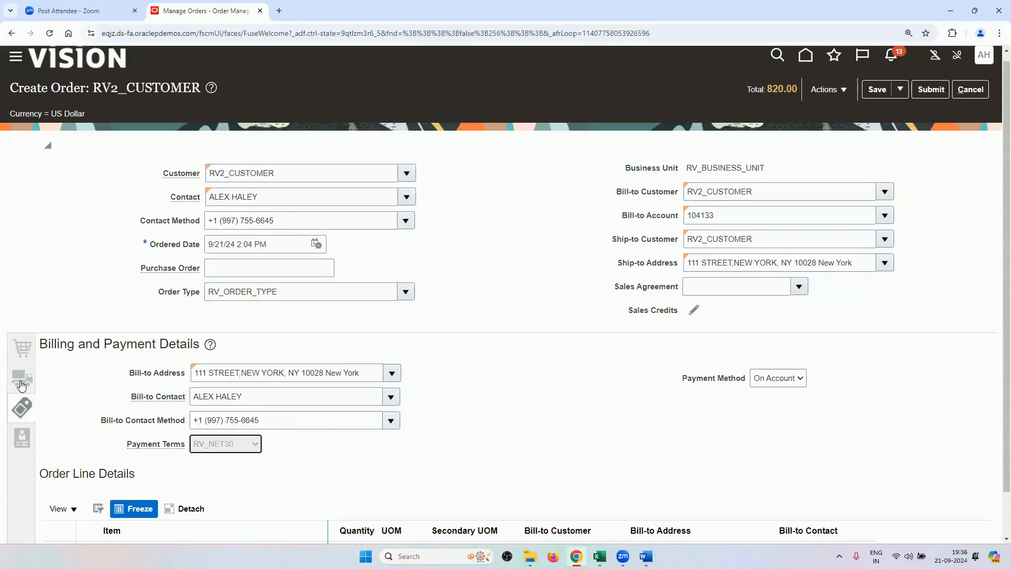
left_click(21, 379)
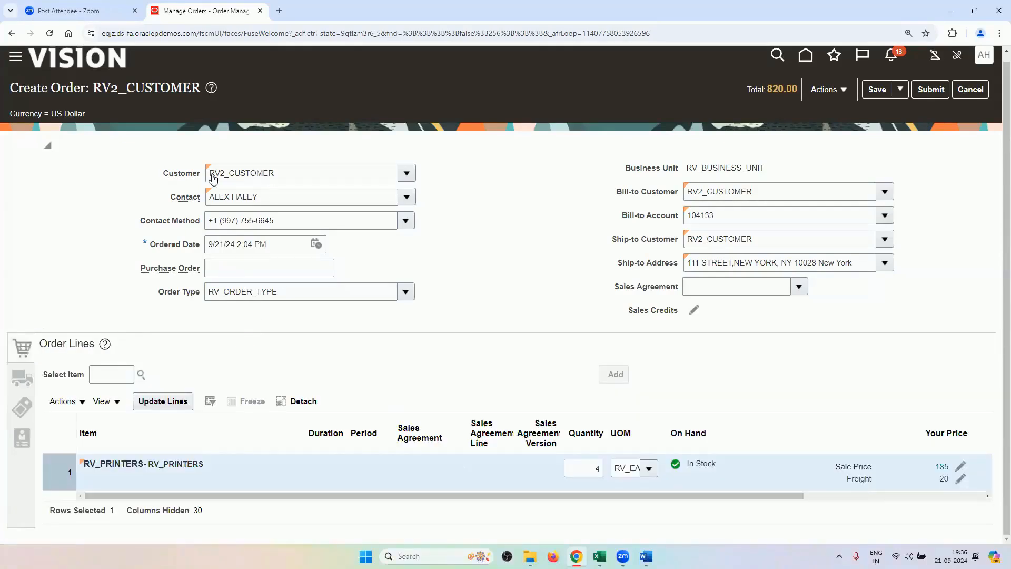
Submit the sales order and copy its new order number from the confirmation.
scroll(575, 243, "up", 1)
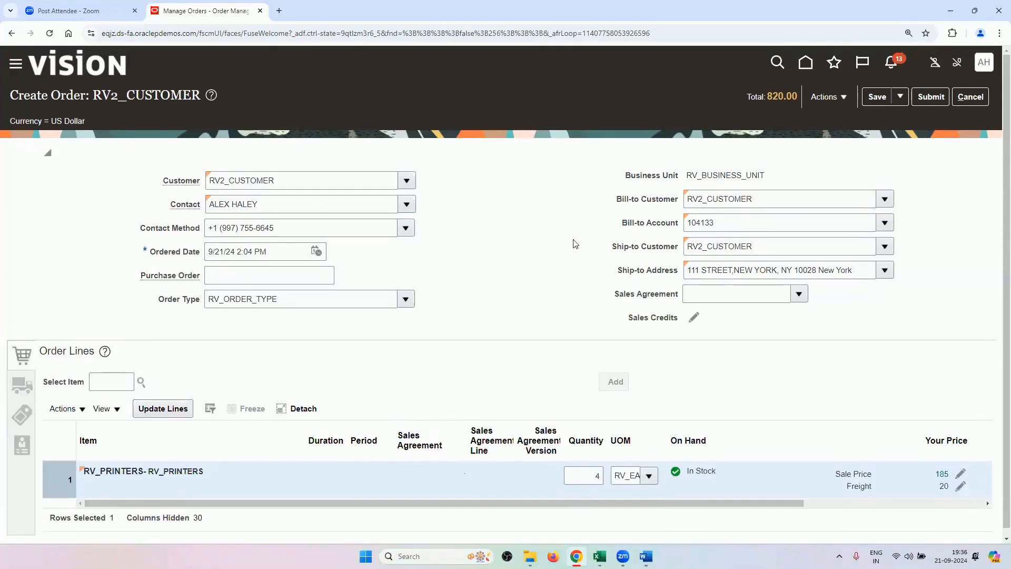
left_click(930, 96)
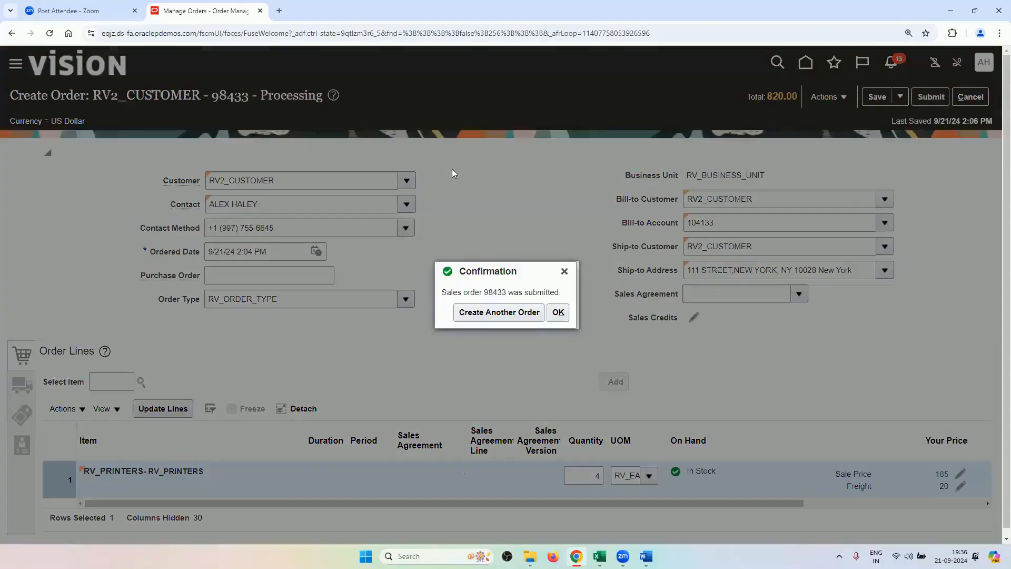
double_click(489, 291)
right_click(489, 292)
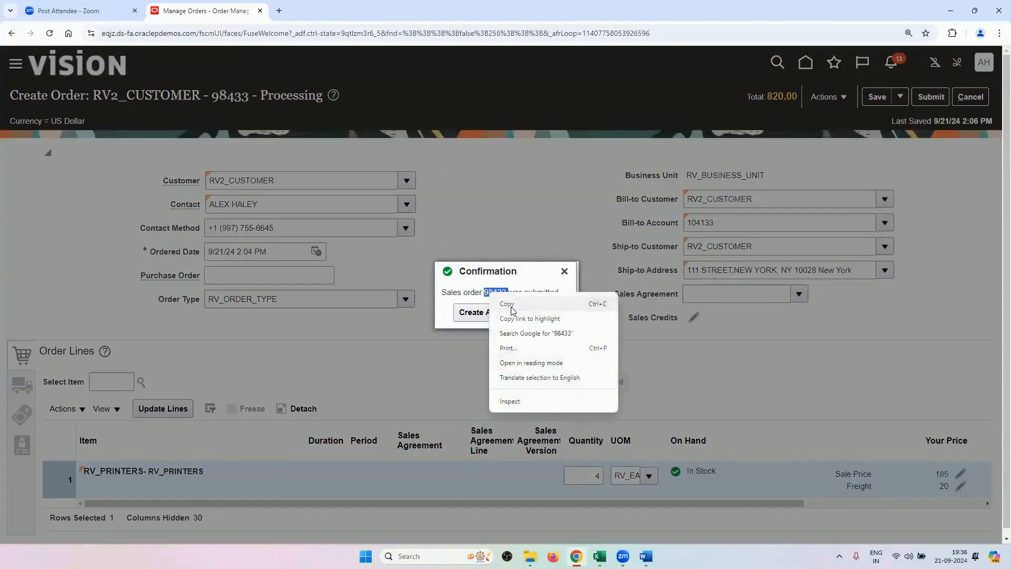
left_click(508, 299)
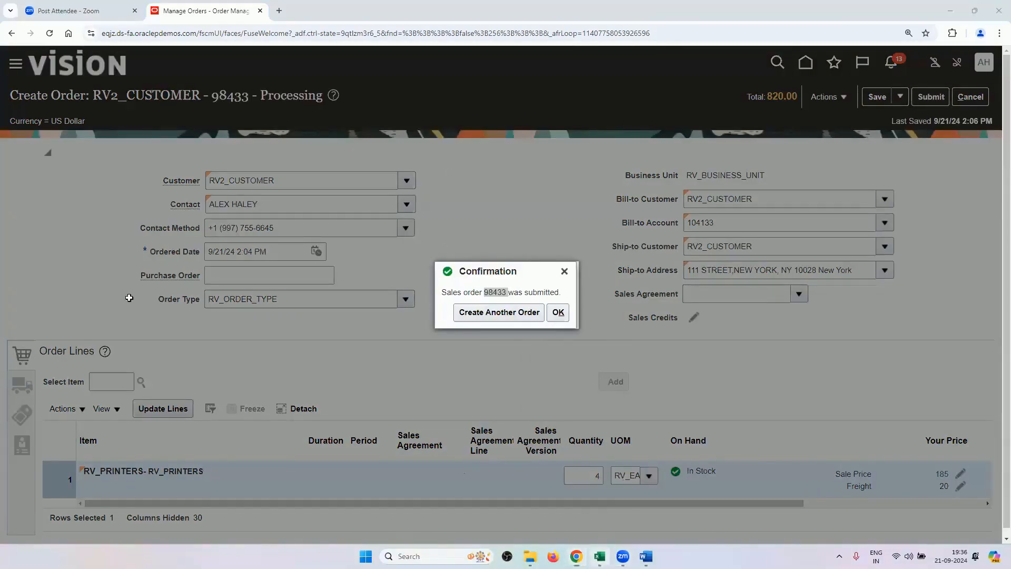
key("alt+Tab")
Log the new sales order number in Sheet1 cell A28 and save the workbook.
left_click(16, 522)
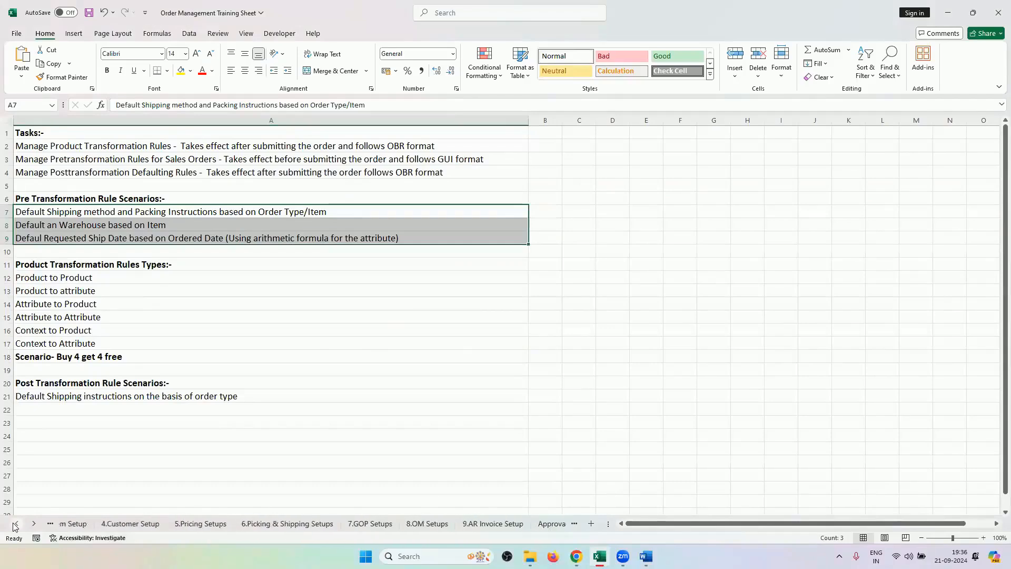
left_click(103, 527)
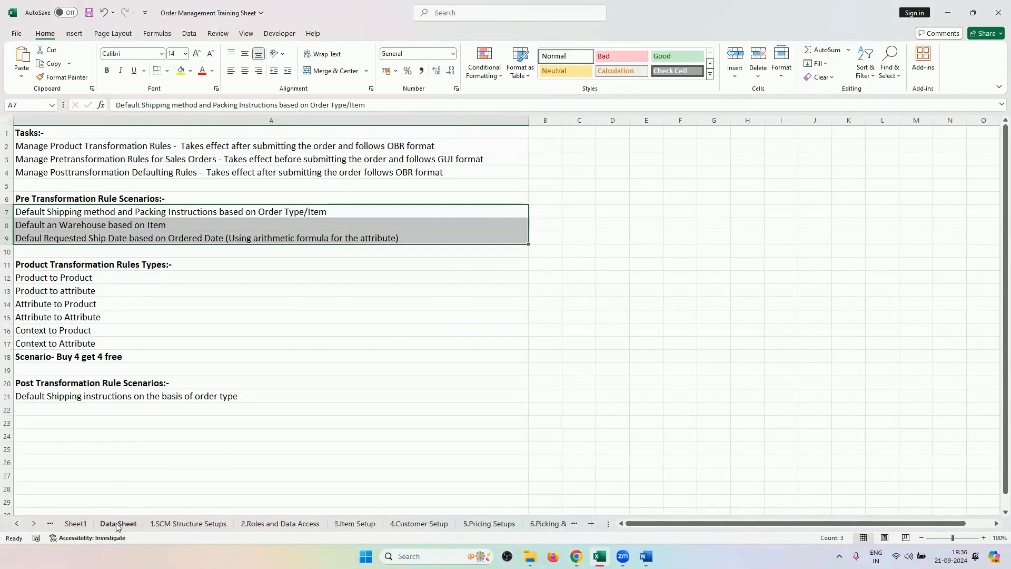
left_click(79, 537)
left_click(996, 130)
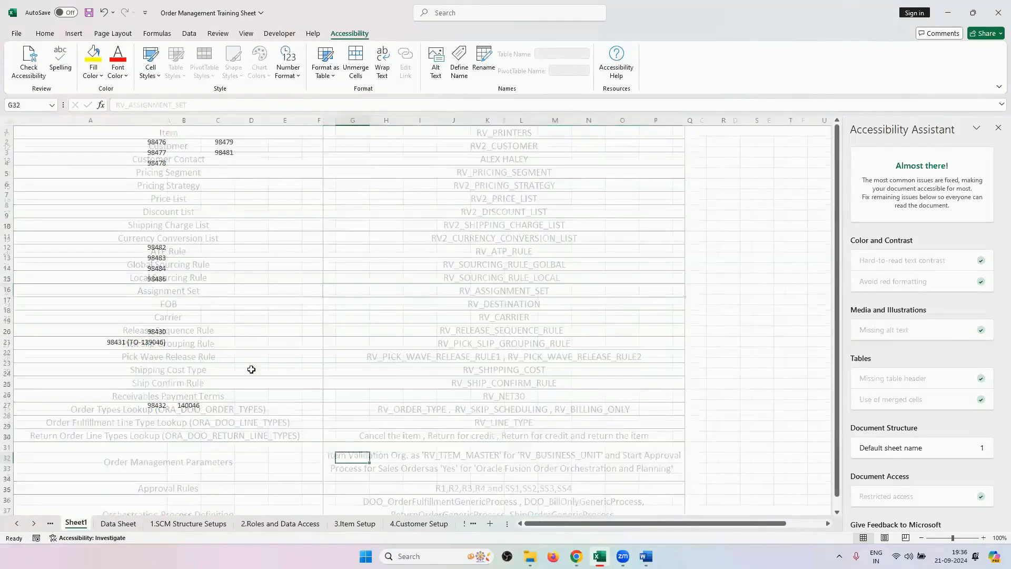
scroll(153, 365, "down", 2)
left_click(154, 363)
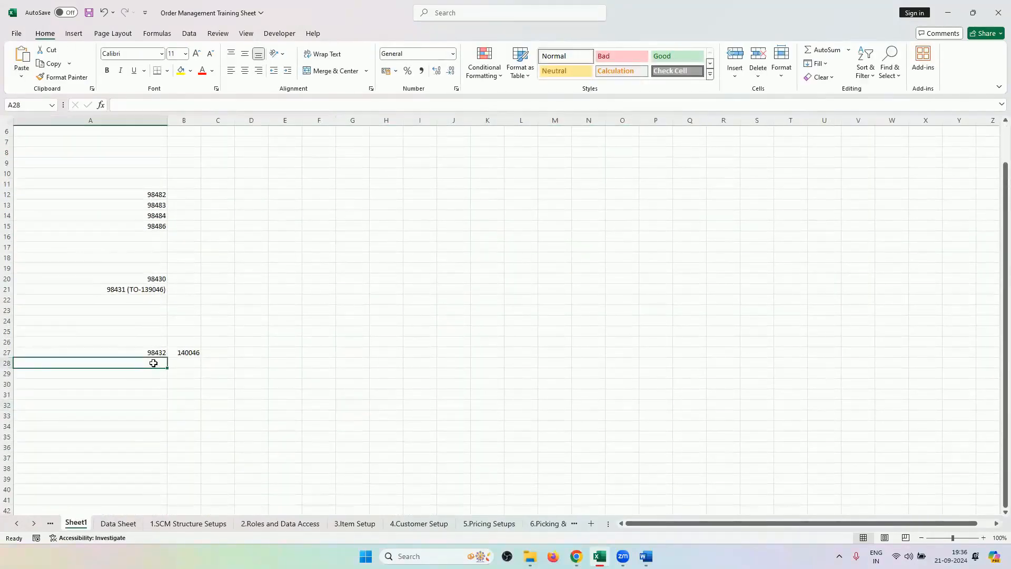
type("98433")
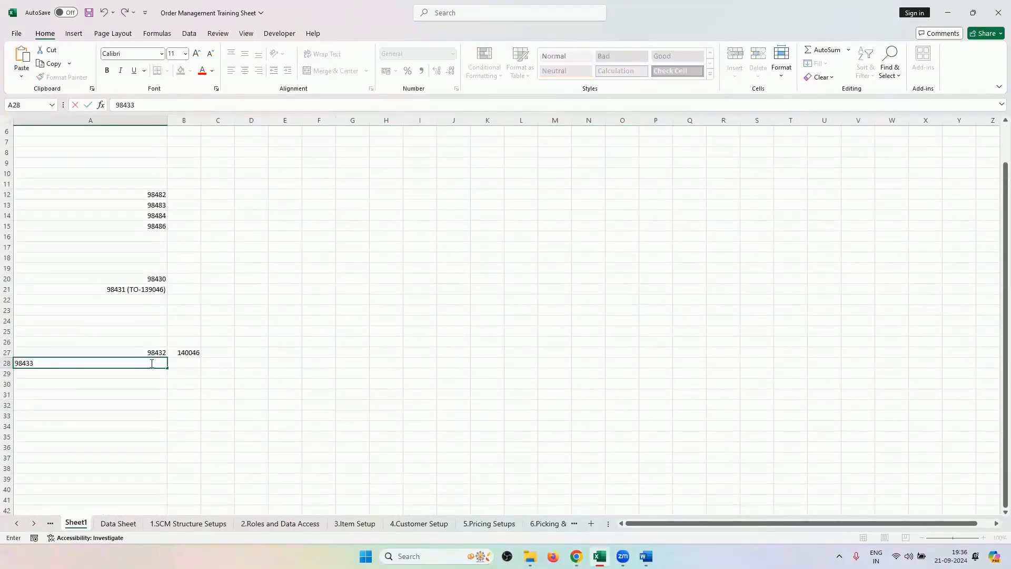
left_click(438, 345)
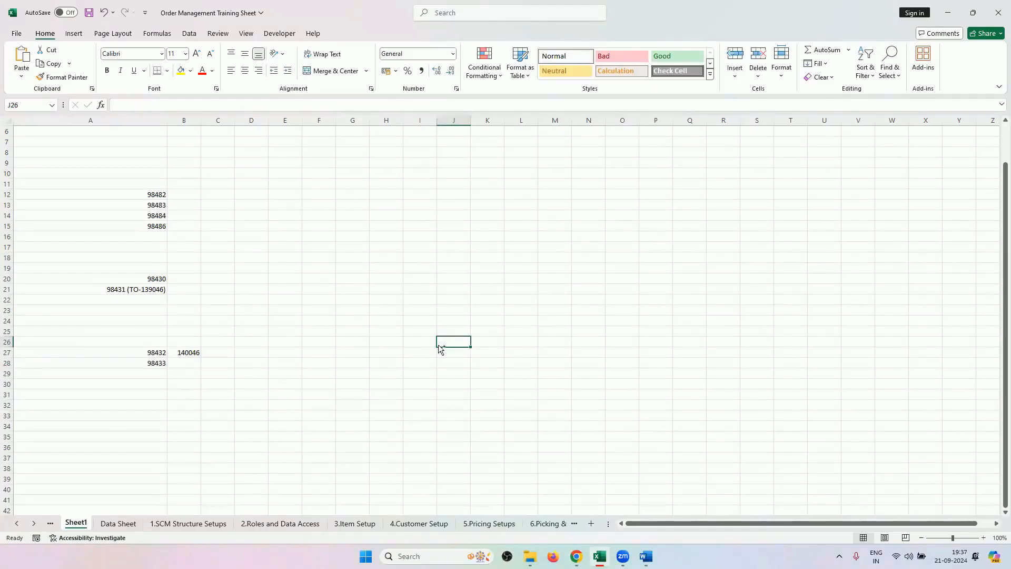
key("ctrl+s")
mouse_move(576, 555)
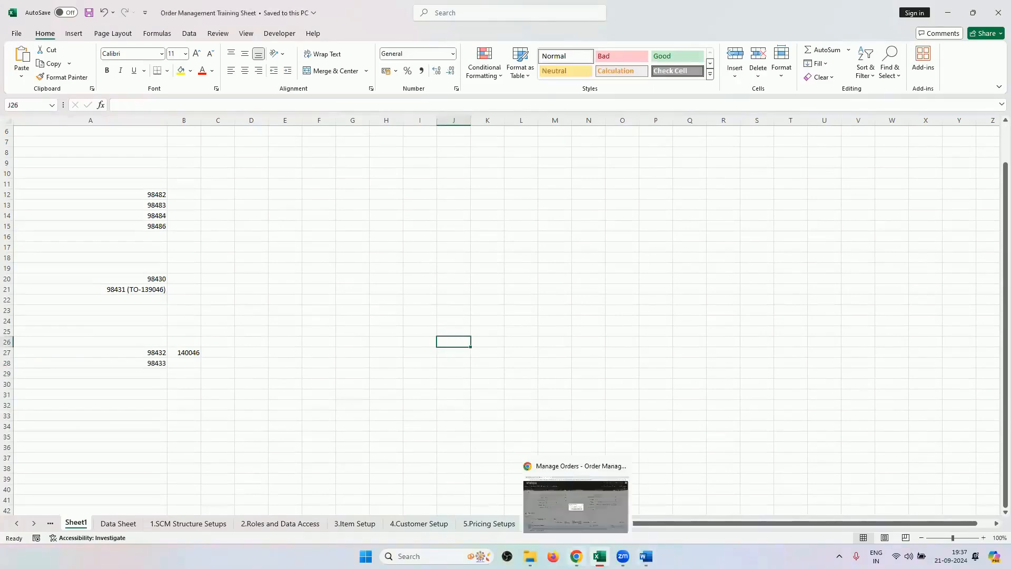
left_click(575, 505)
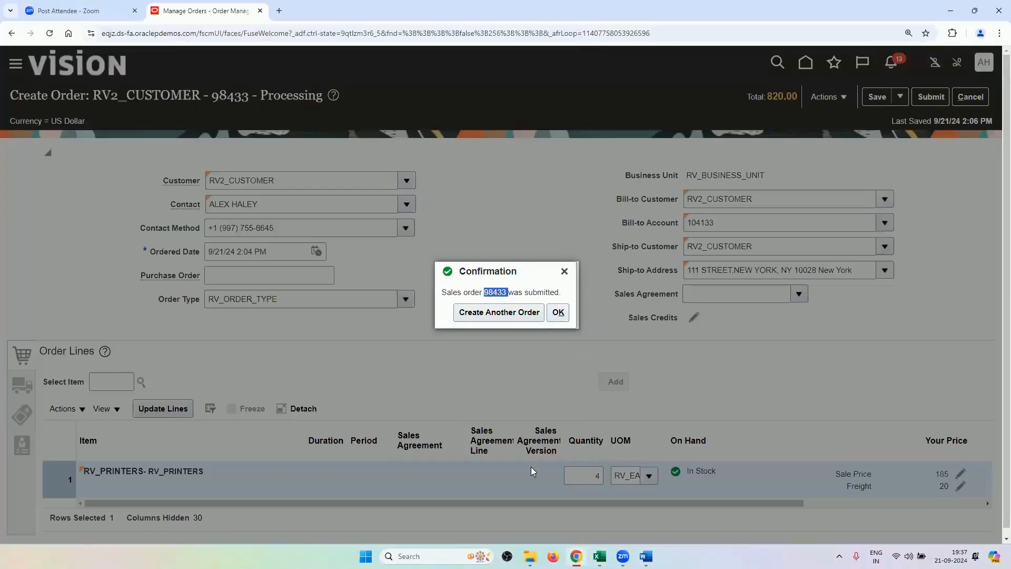
Dismiss the confirmation and inspect the automatically added RV_PRINTERS line of 4 at price 0.
left_click(558, 312)
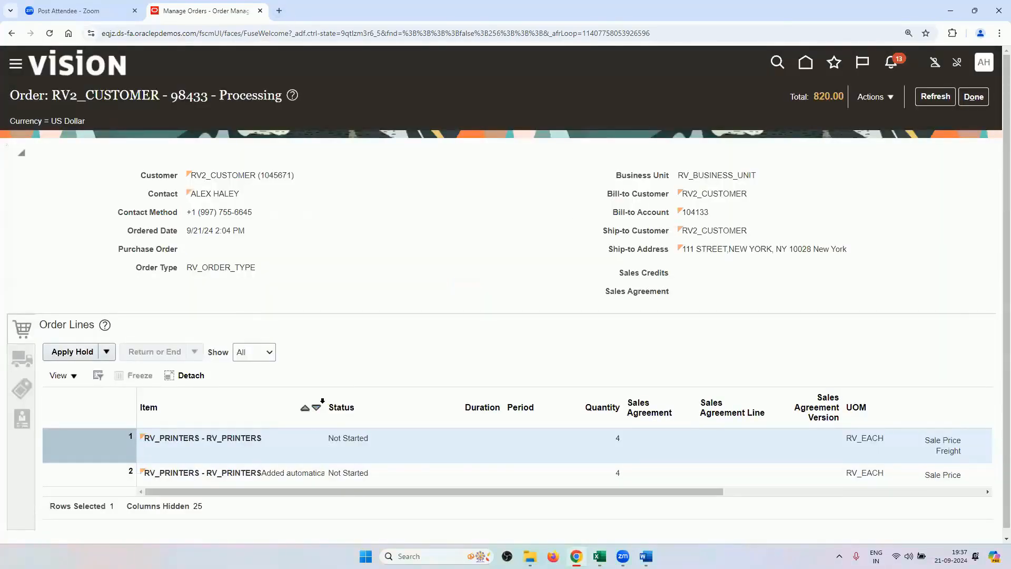
left_click_drag(325, 402, 498, 403)
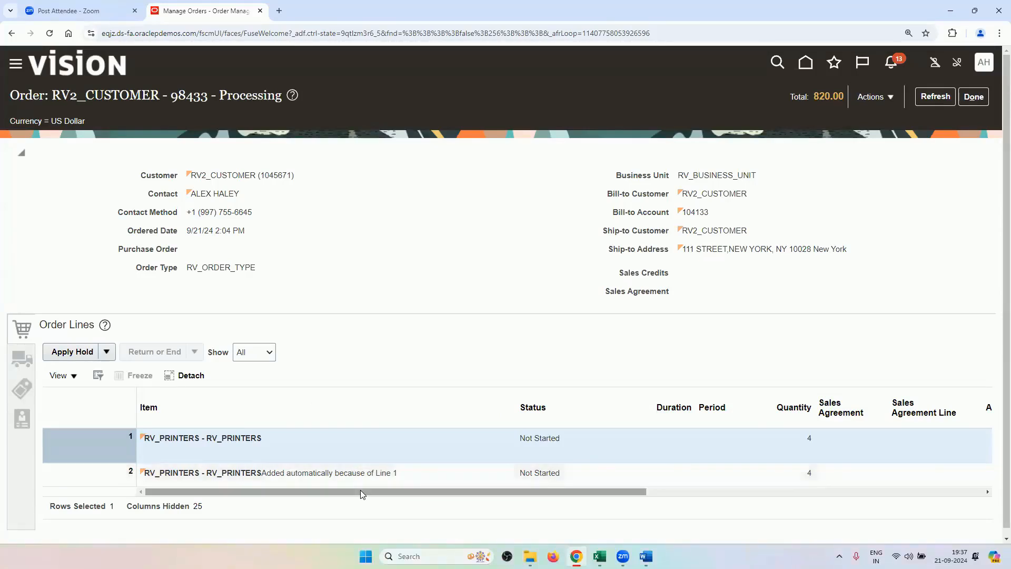
left_click_drag(379, 492, 663, 480)
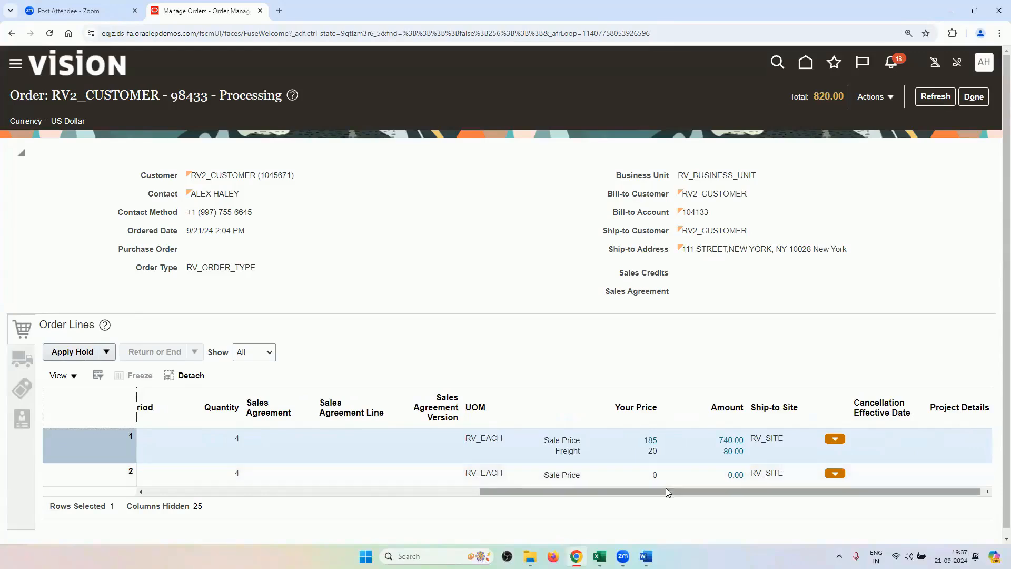
left_click_drag(665, 488, 286, 463)
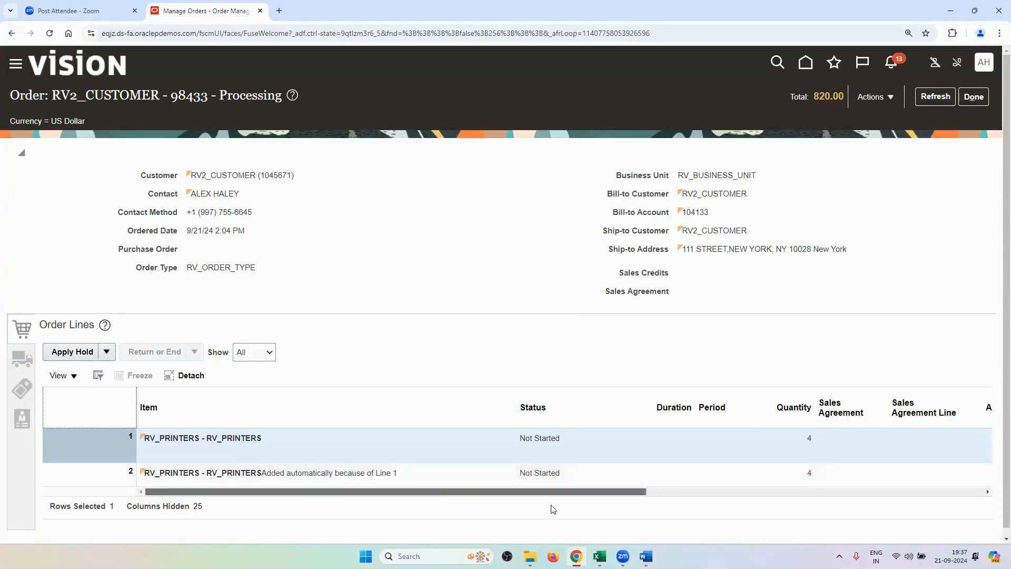
left_click_drag(416, 491, 26, 396)
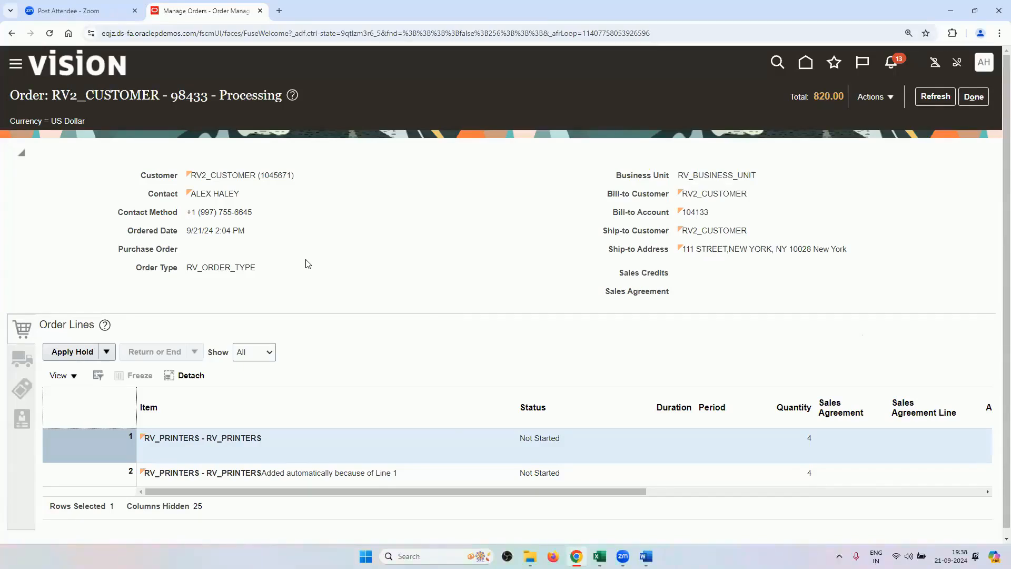
Duplicate the open sales order page into a second browser tab.
left_click_drag(643, 491, 401, 439)
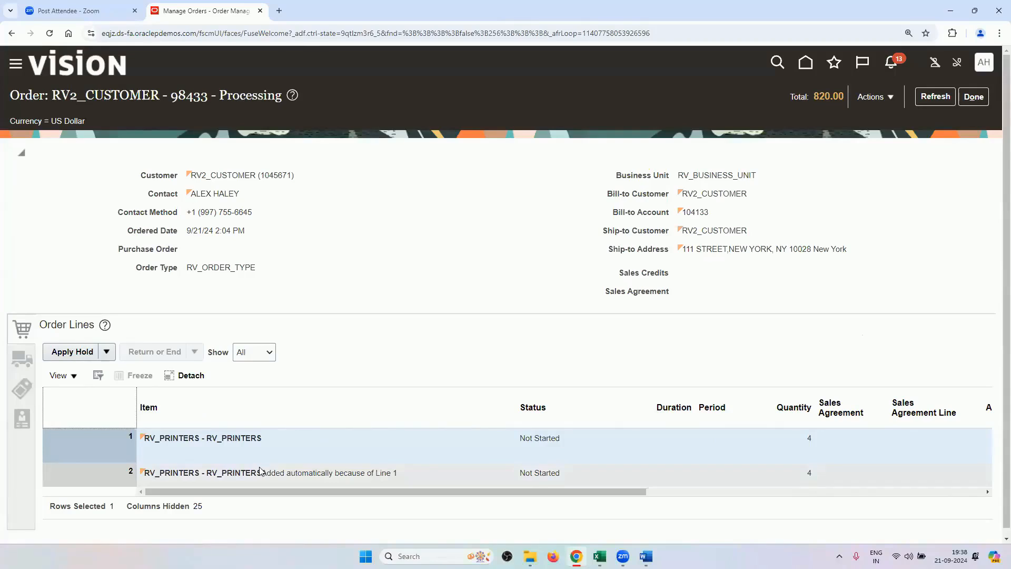
right_click(224, 14)
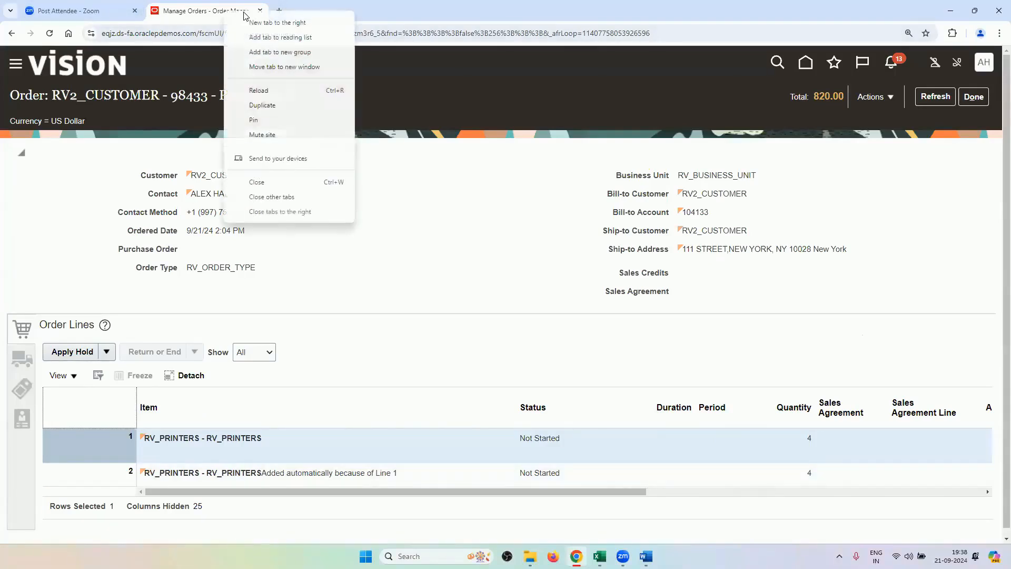
left_click(289, 108)
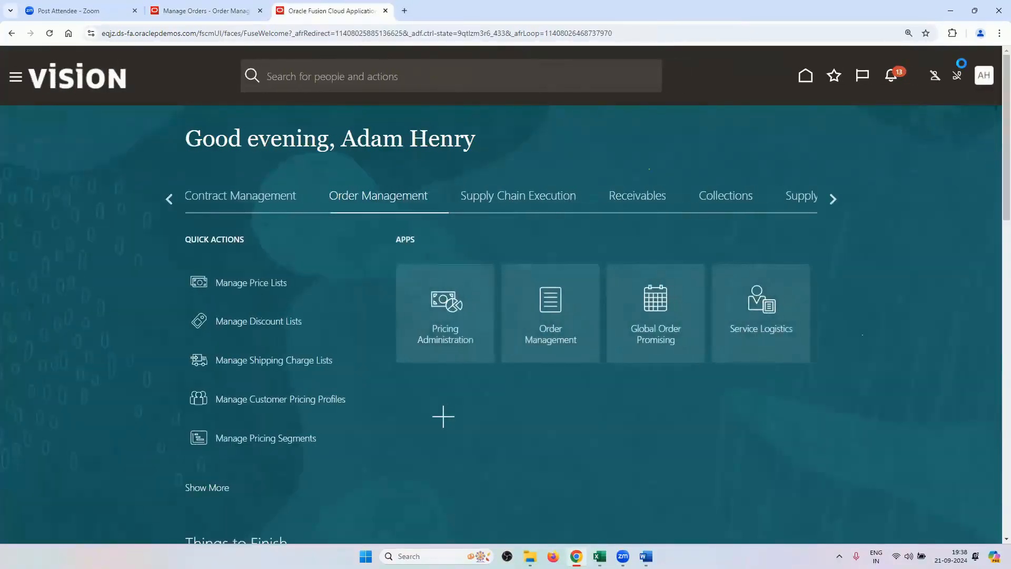
In Setup and Maintenance, search tasks for POST and open Manage Posttransformation Defaulting Rules.
left_click(983, 79)
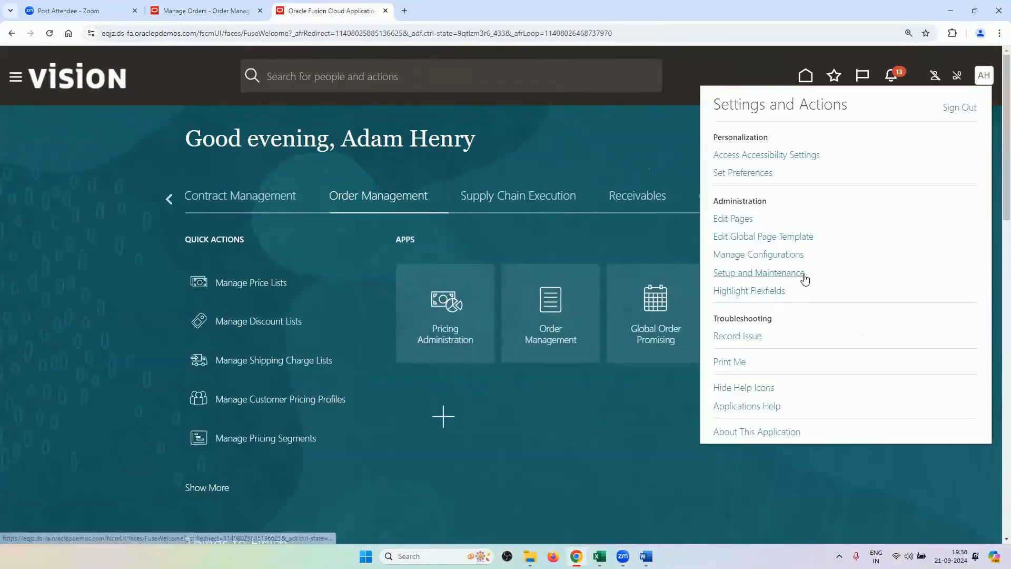
left_click(800, 273)
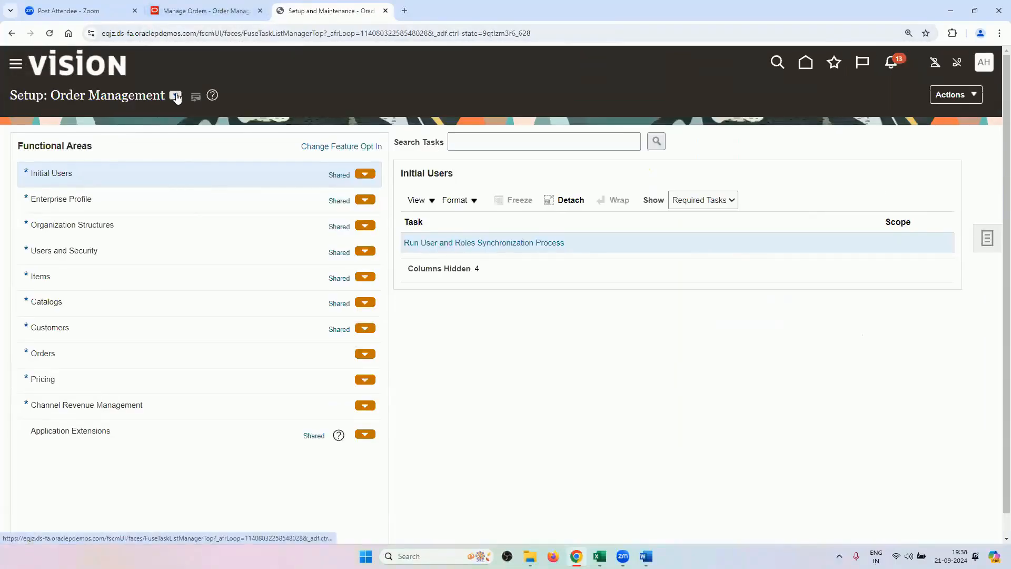
left_click(175, 95)
left_click(485, 145)
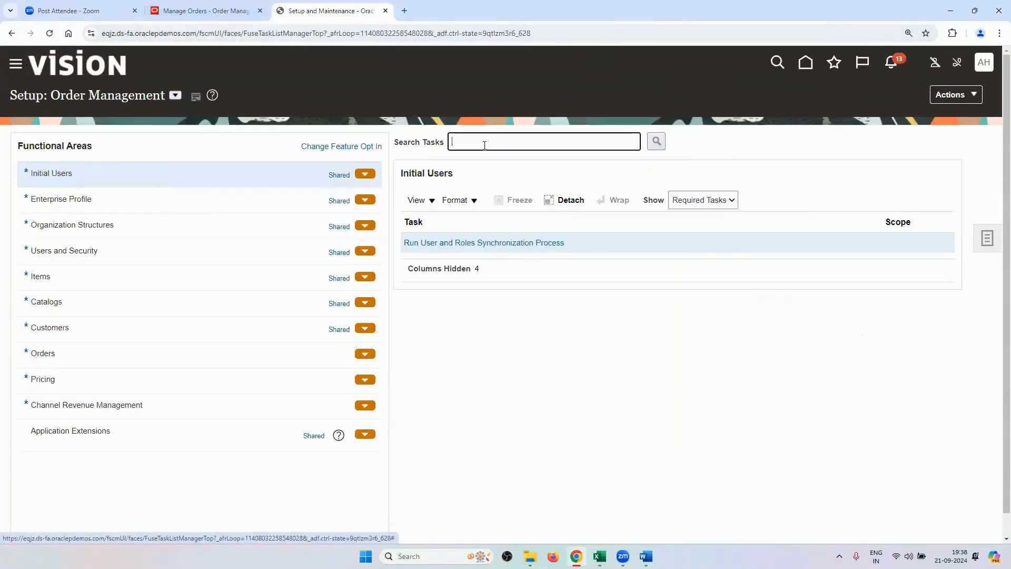
type("POST")
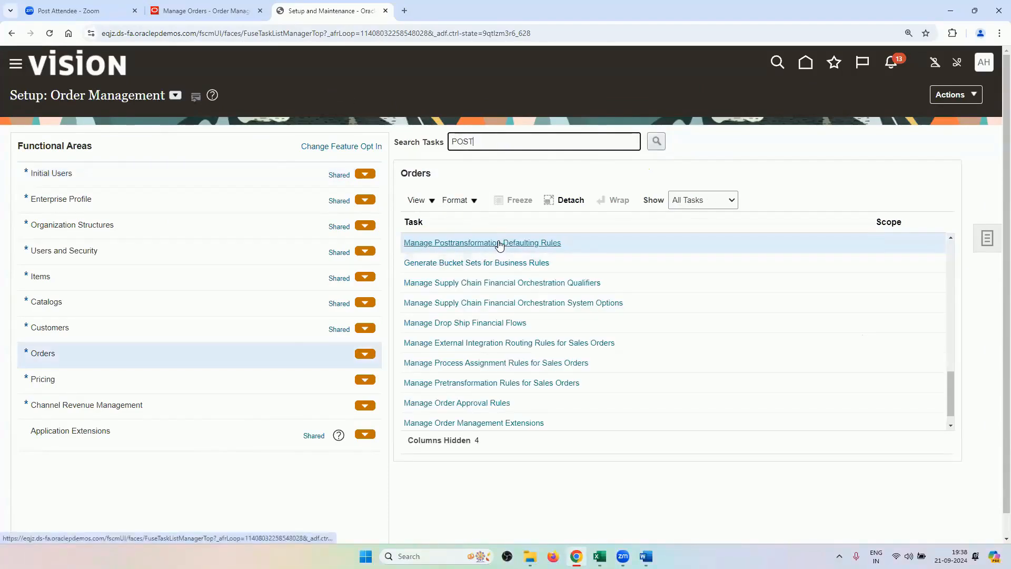
left_click(495, 242)
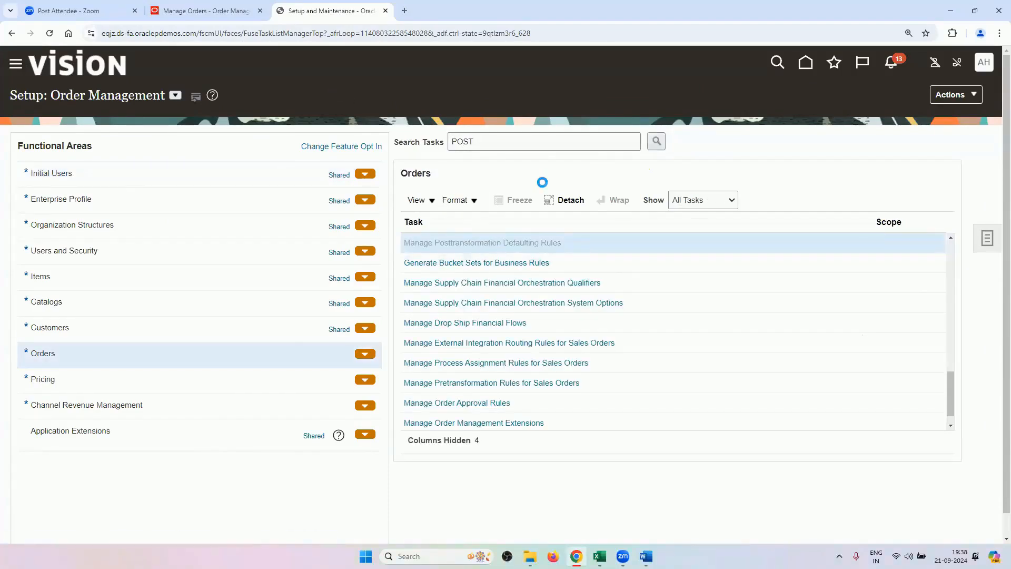
Review RV_POST_TRANSFORMATION_RULE's IF/THEN details, then cancel without saving.
left_click(110, 290)
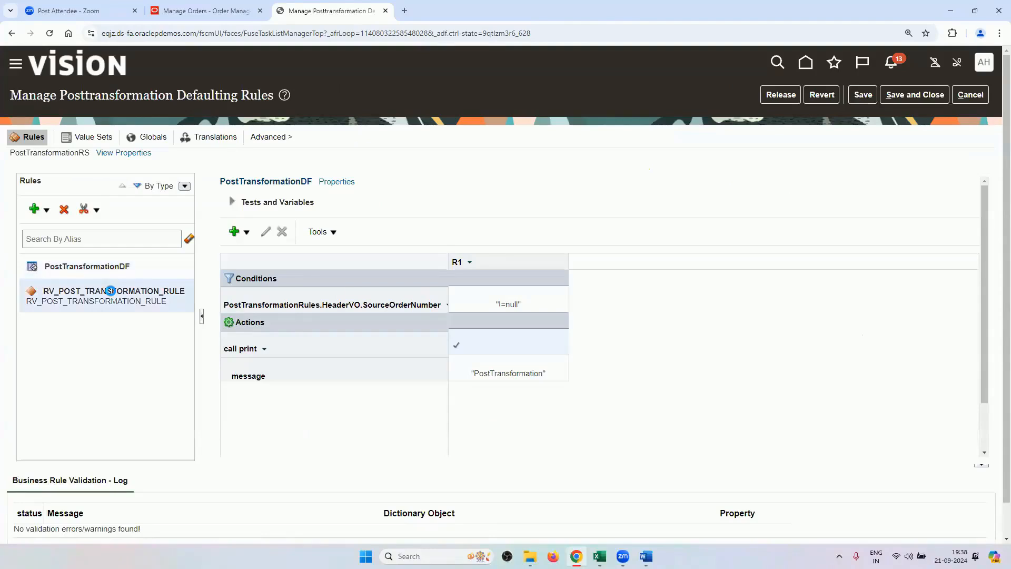
scroll(421, 327, "down", 1)
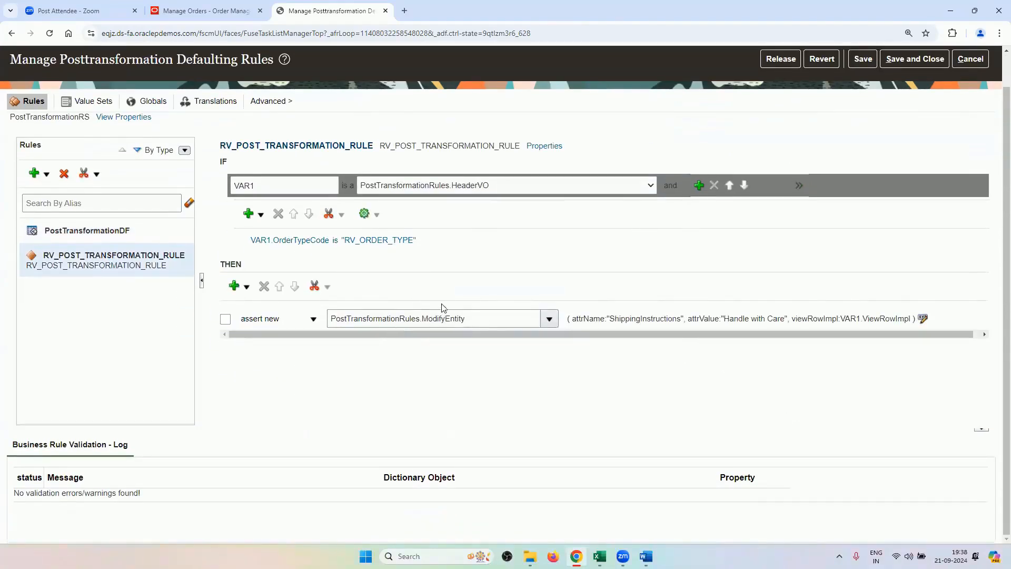
scroll(628, 244, "up", 1)
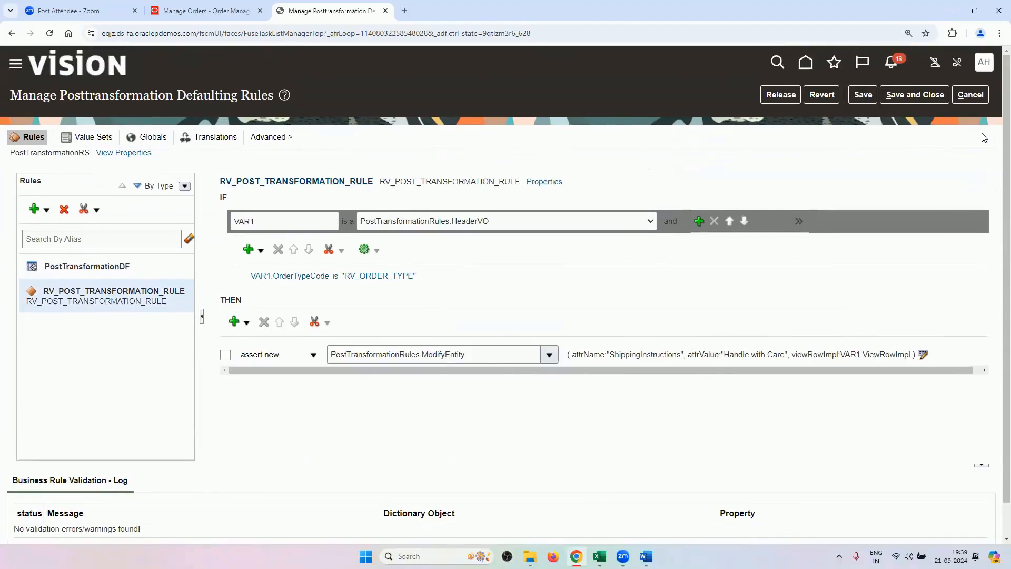
left_click(970, 95)
Replace the task search with PRODUCT and open Manage Product Transformation Rules.
triple_click(539, 148)
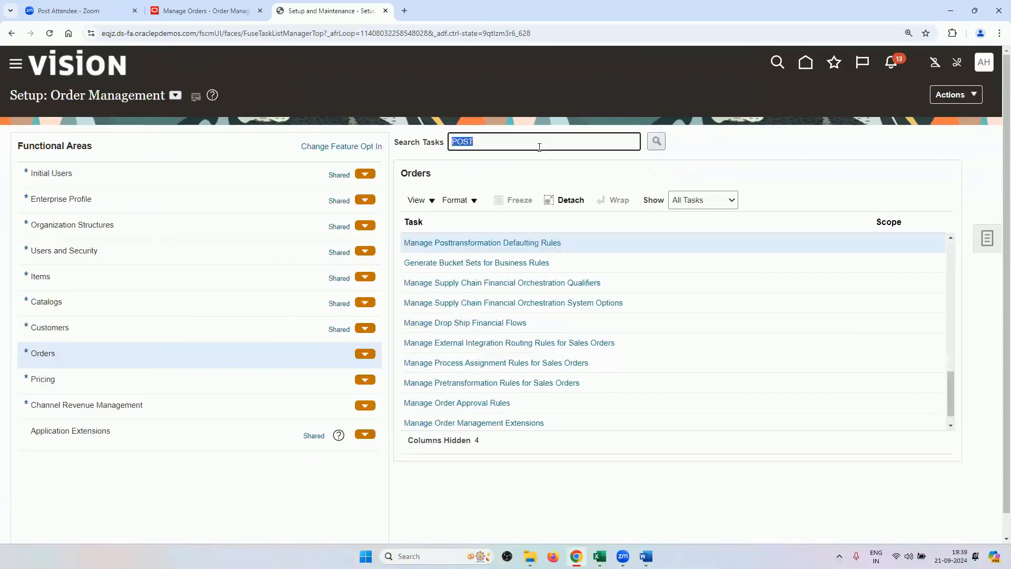
key("BackSpace")
type("PRODUCT")
key("Return")
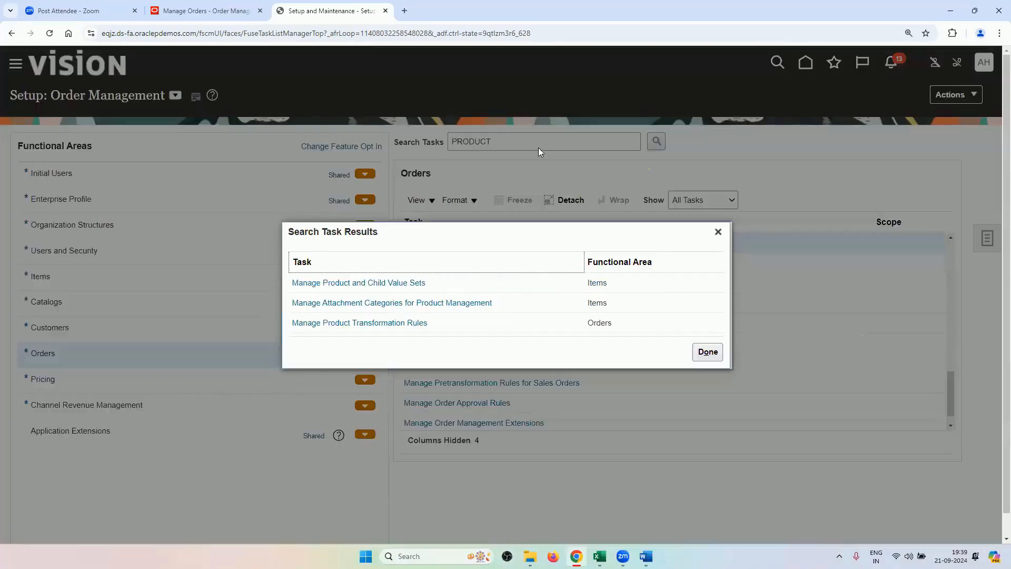
left_click(400, 322)
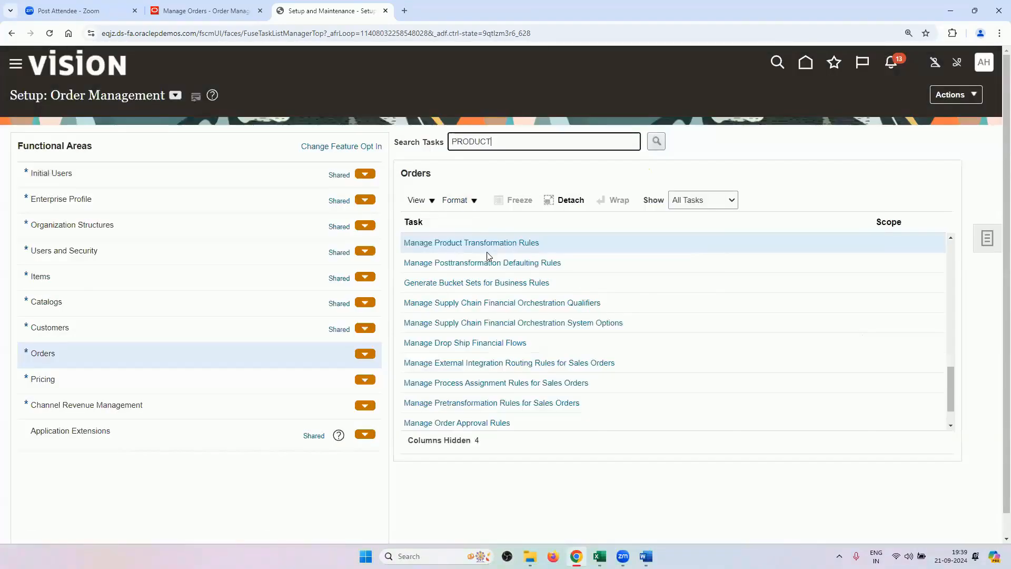
left_click(487, 243)
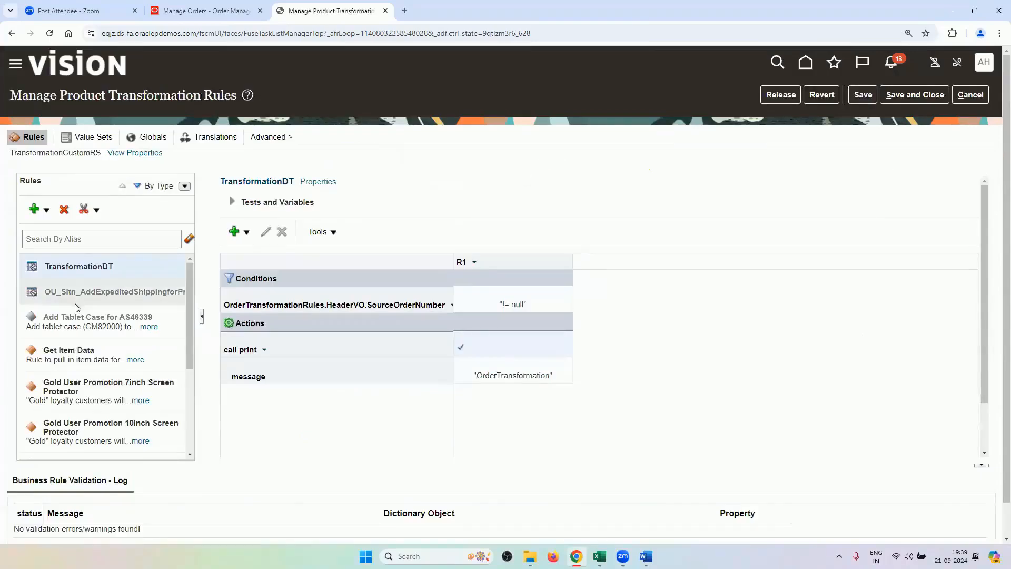
Inspect RV_PRODUCT_TRANSFORMATION_RULE's add-order-line action and its new item properties, closing without changes.
scroll(125, 333, "down", 3)
scroll(125, 336, "down", 1)
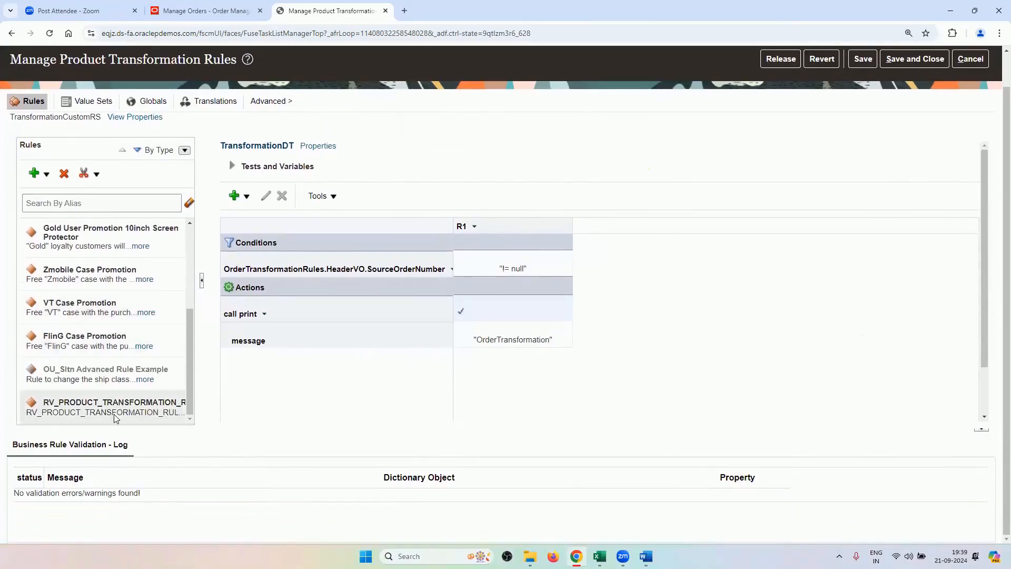
left_click(121, 409)
scroll(507, 265, "down", 1)
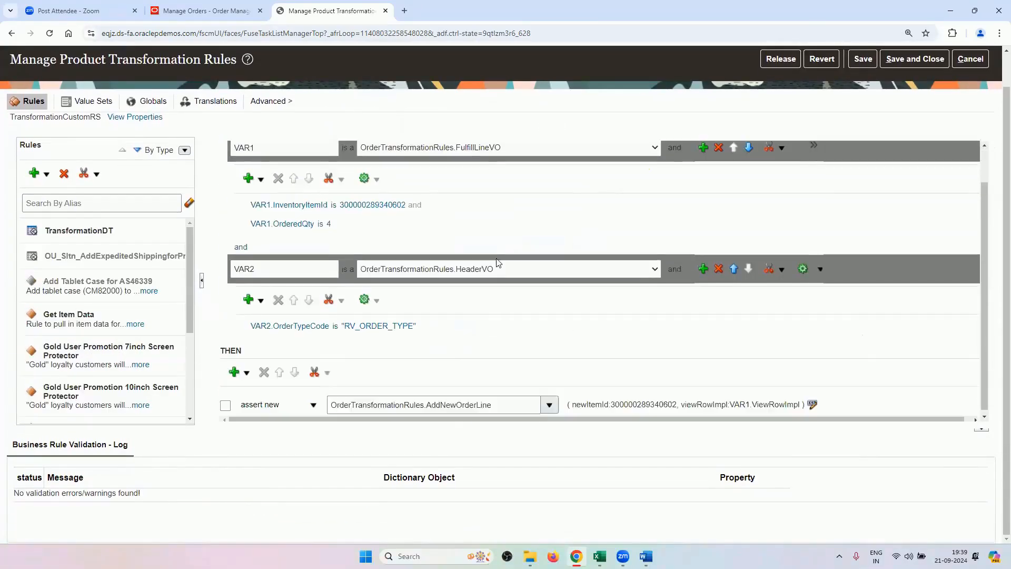
scroll(495, 263, "up", 1)
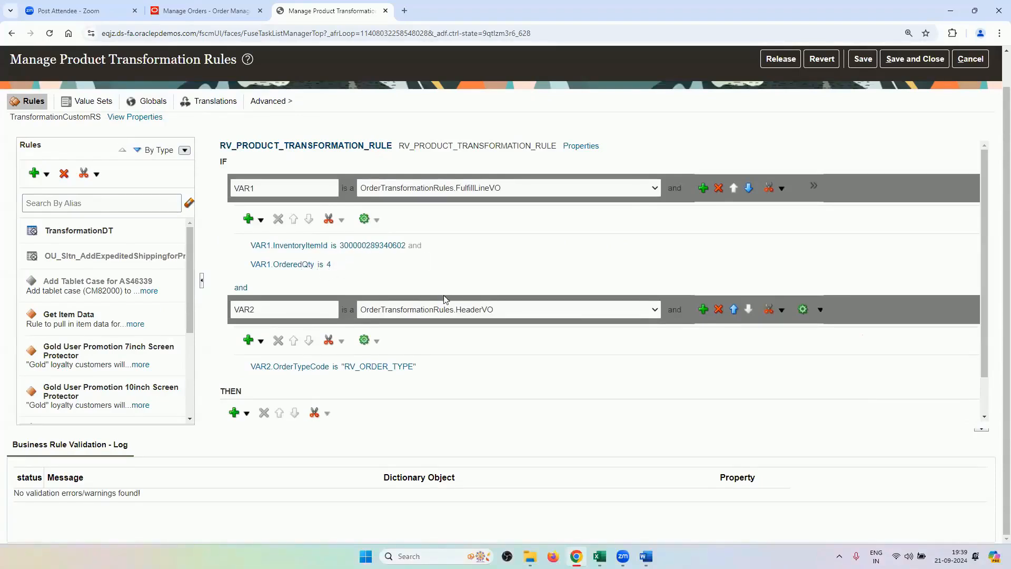
scroll(444, 299, "down", 1)
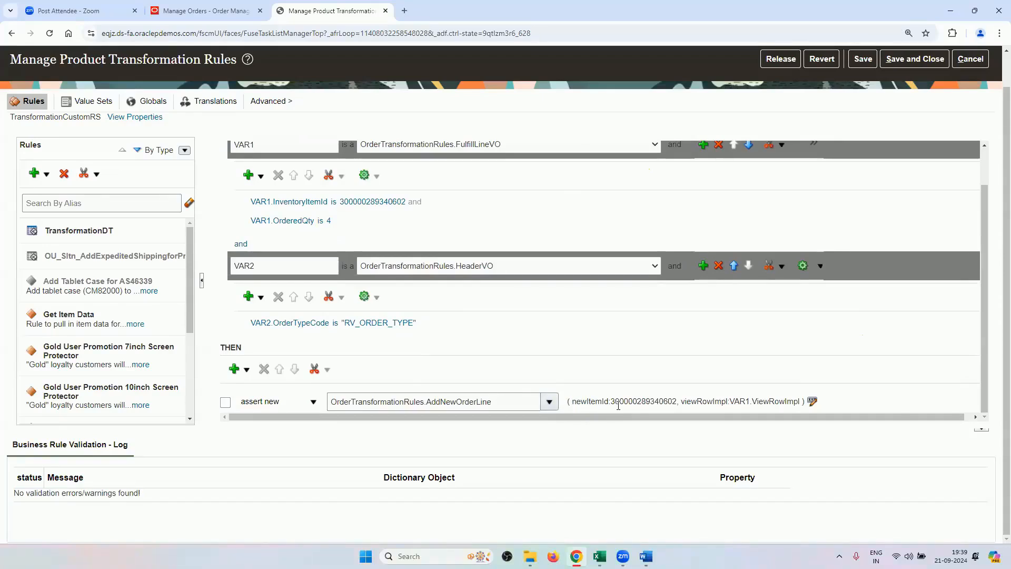
left_click_drag(609, 403, 678, 405)
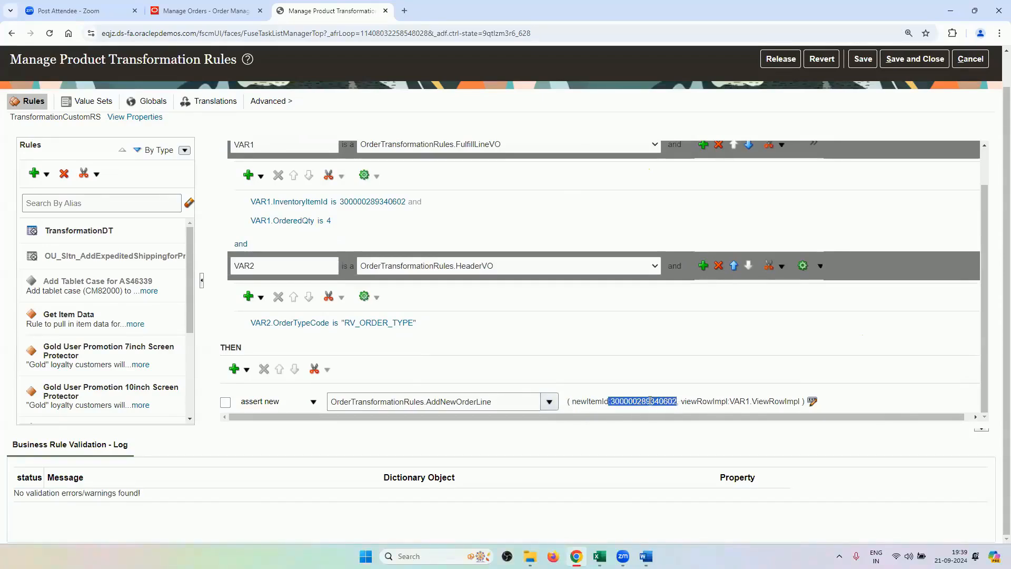
left_click(814, 401)
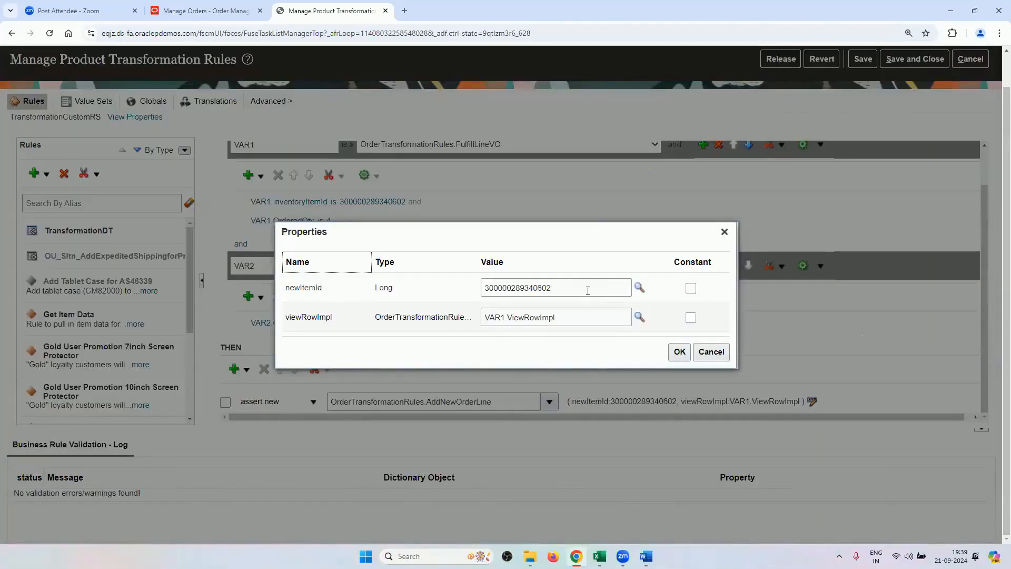
left_click(724, 232)
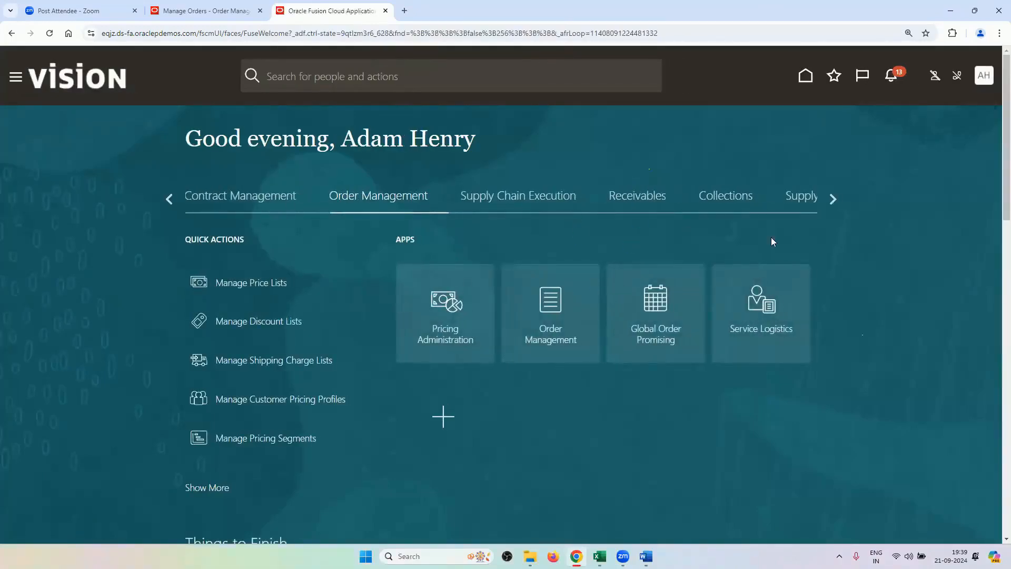
Scroll the home page category strip to Product Management and open that category.
left_click(830, 198)
left_click(830, 199)
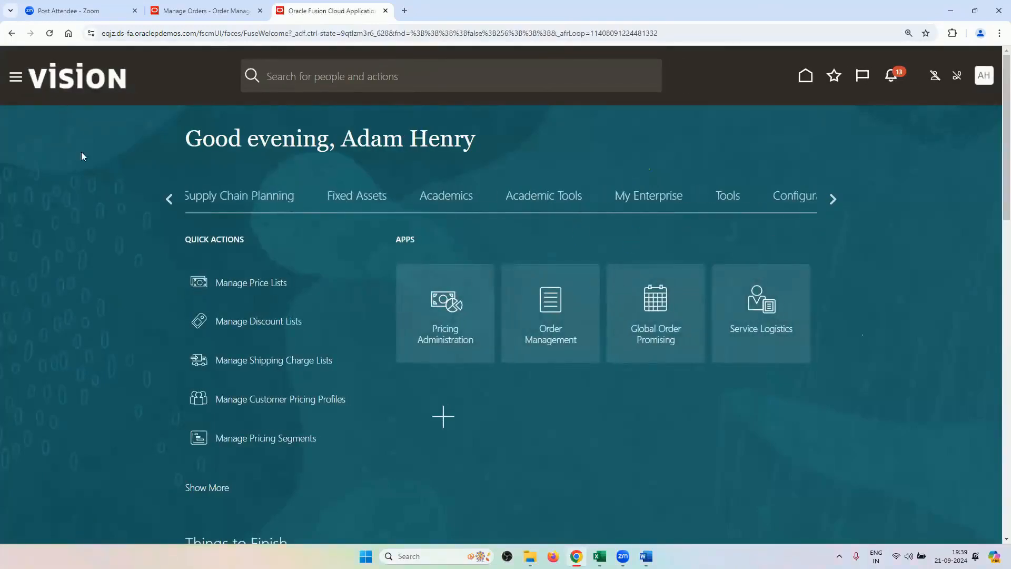
left_click(172, 207)
left_click(173, 206)
left_click(173, 207)
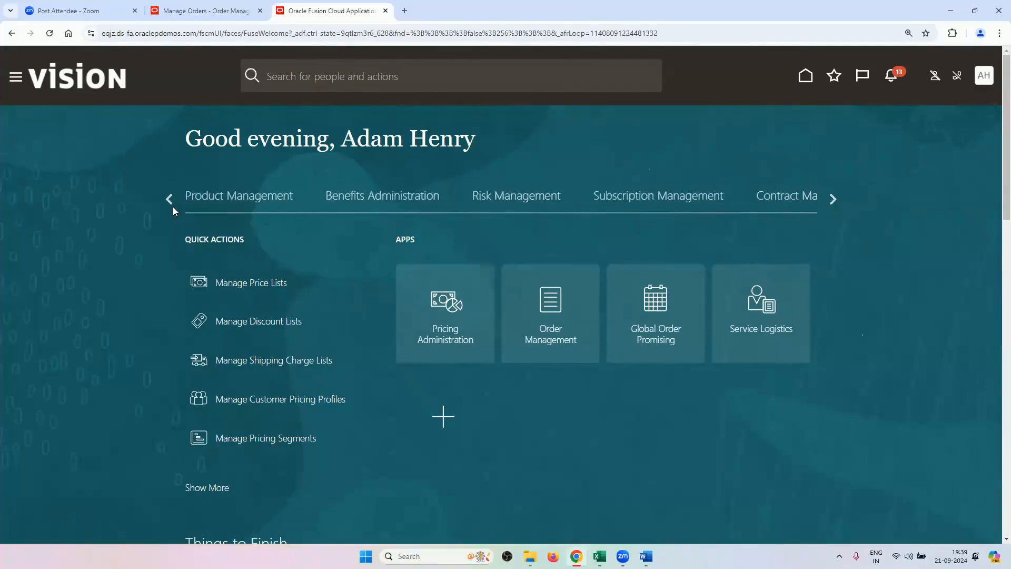
left_click(172, 206)
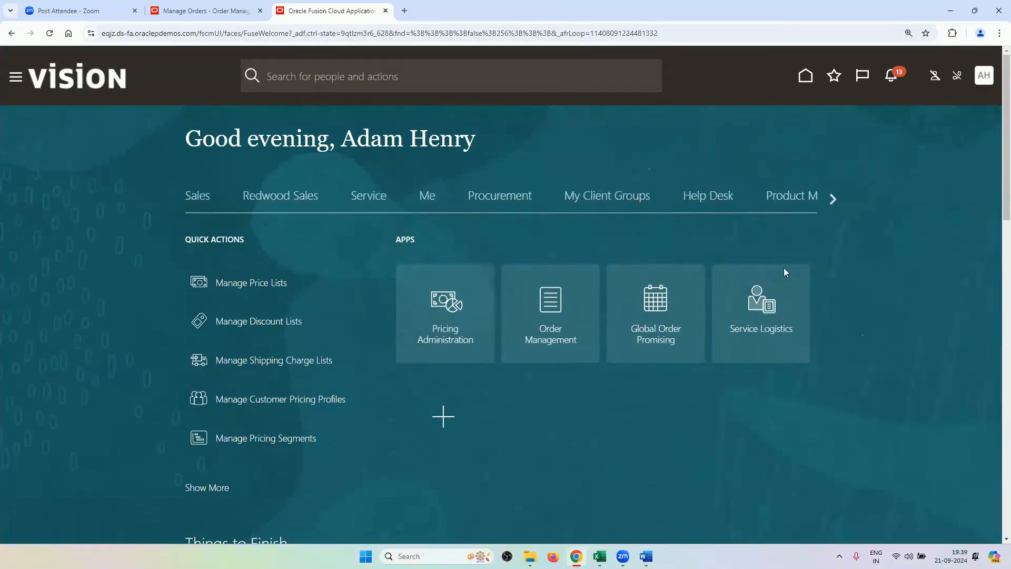
left_click(831, 200)
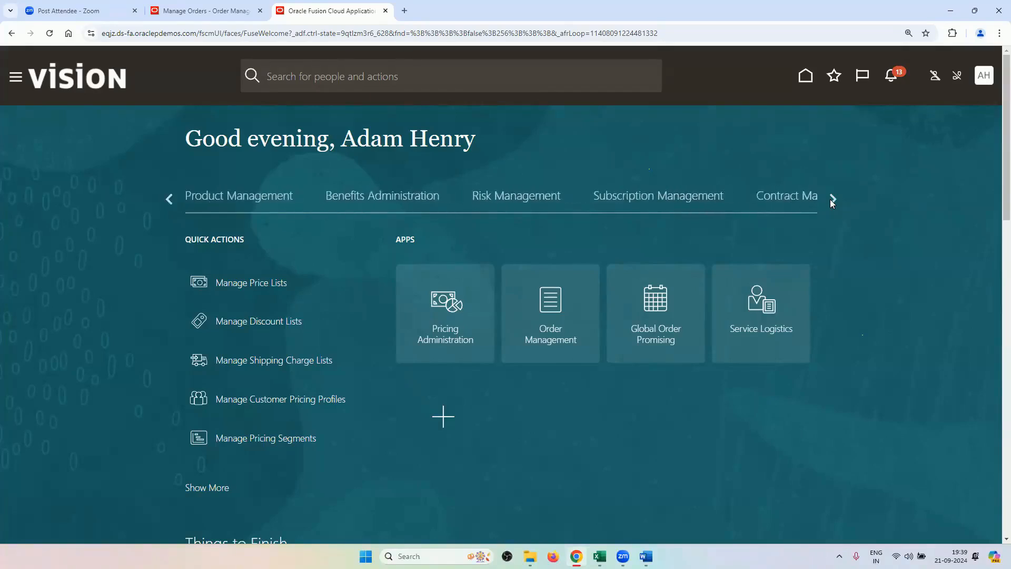
left_click(828, 200)
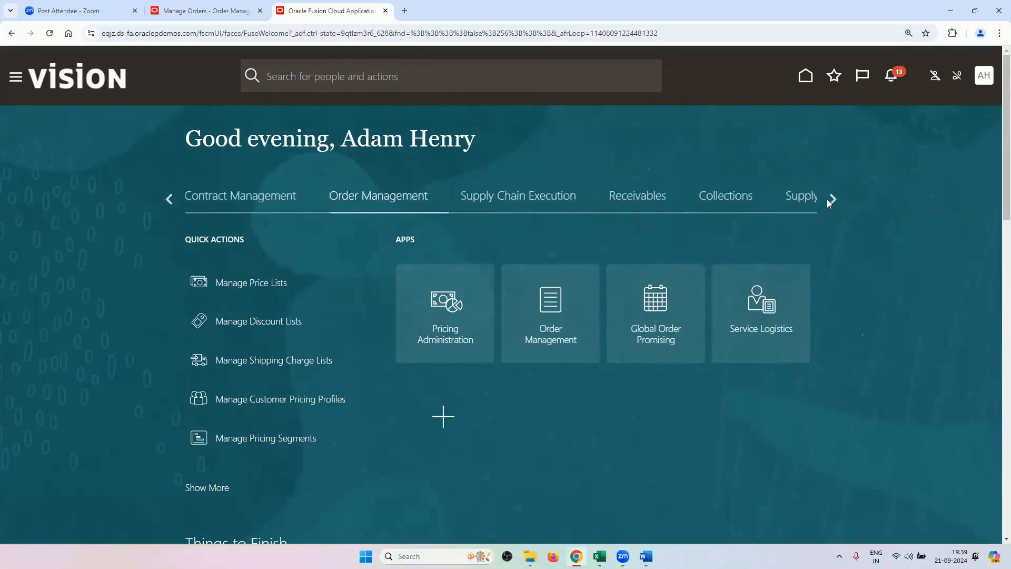
left_click(828, 200)
left_click(828, 200)
left_click(828, 200)
left_click(828, 200)
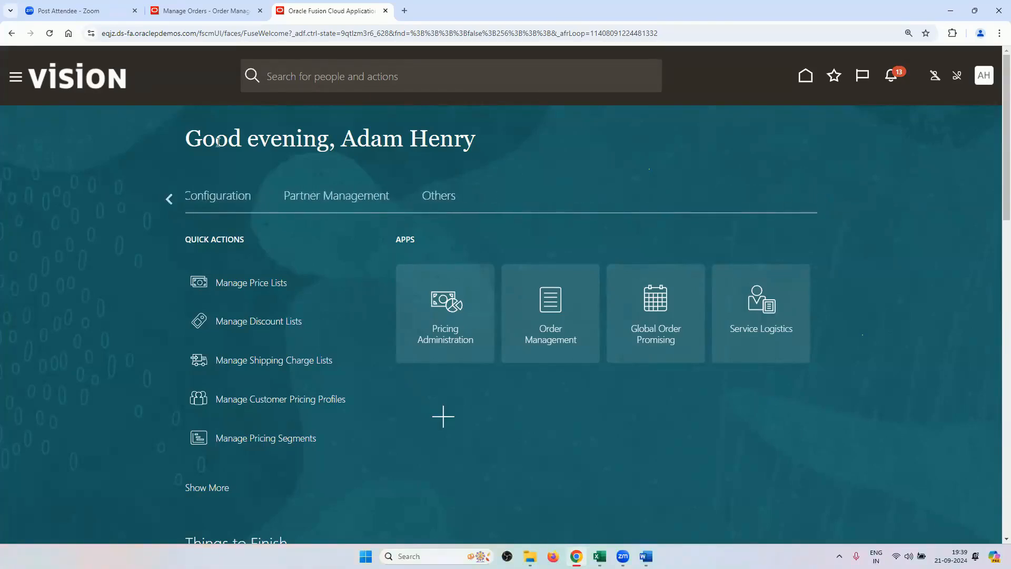
left_click(170, 198)
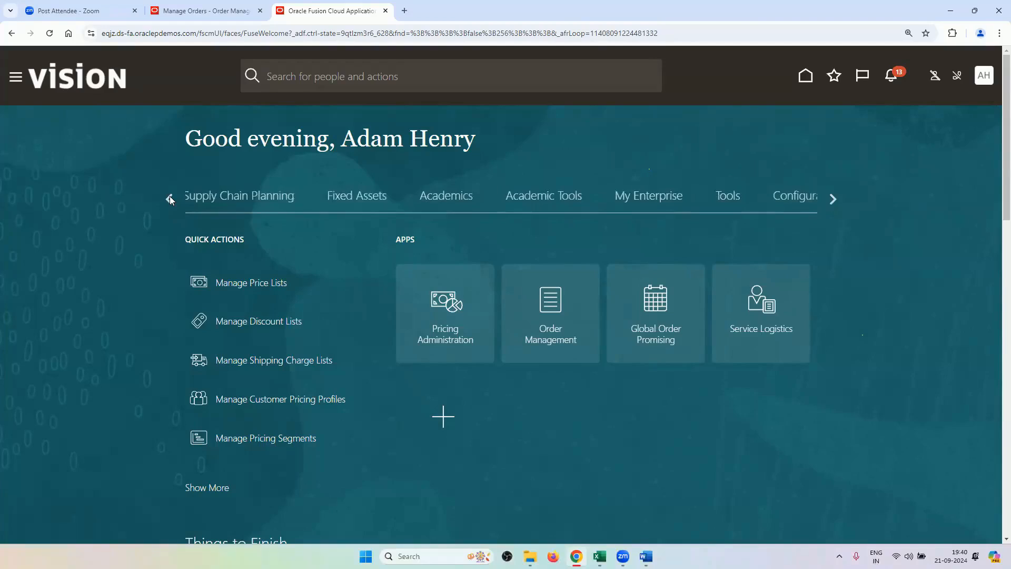
left_click(170, 197)
left_click(170, 197)
left_click(169, 198)
left_click(169, 197)
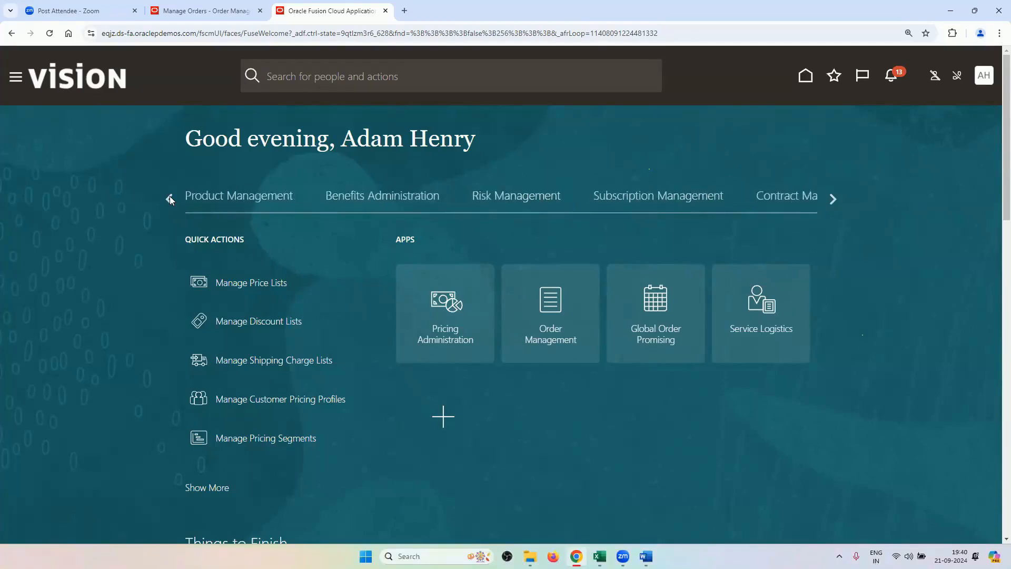
left_click(230, 203)
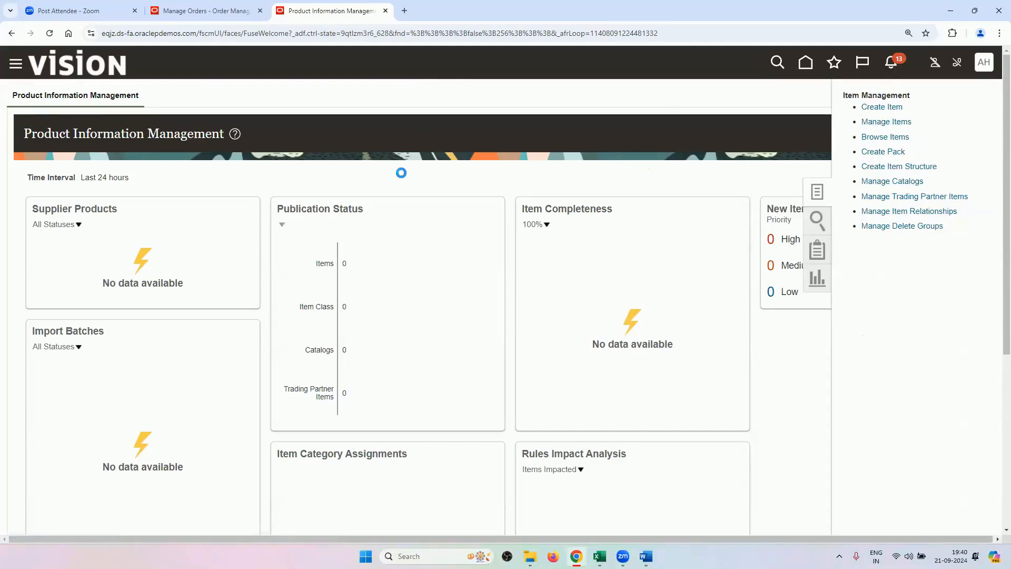
Search Manage Items for RV and open the RV_PRINTERS item record.
left_click(249, 211)
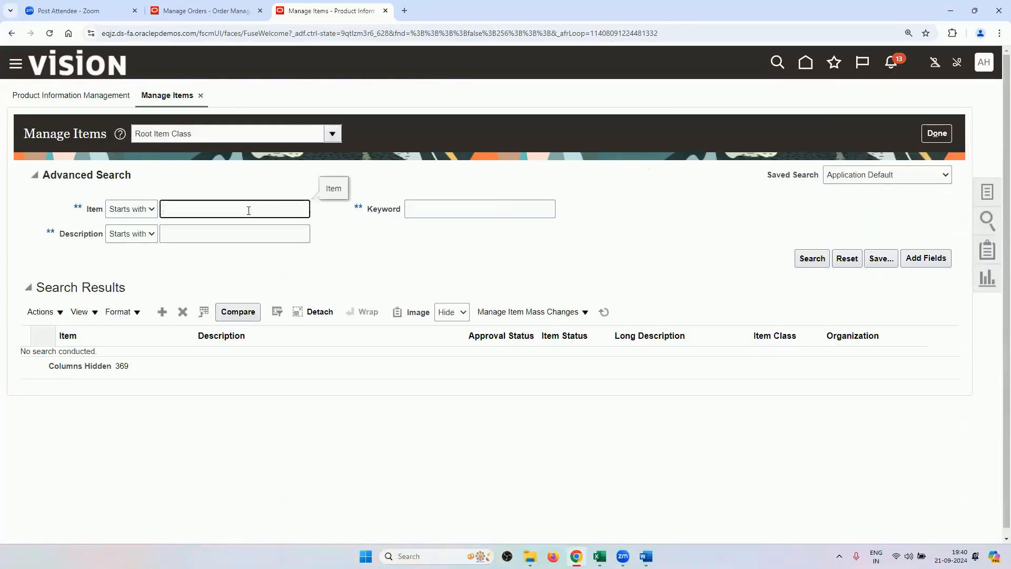
type("RV")
key("Return")
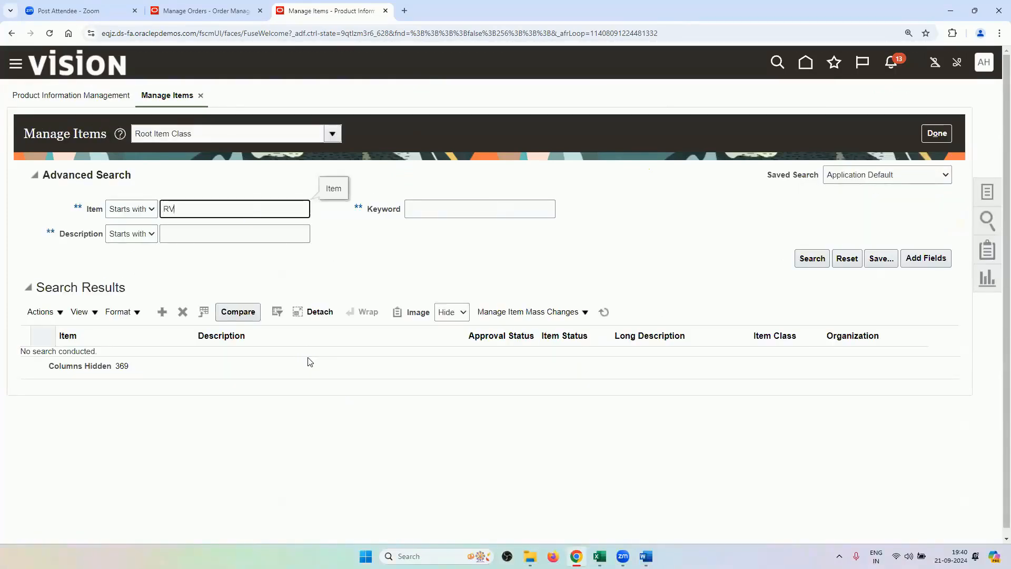
left_click(279, 289)
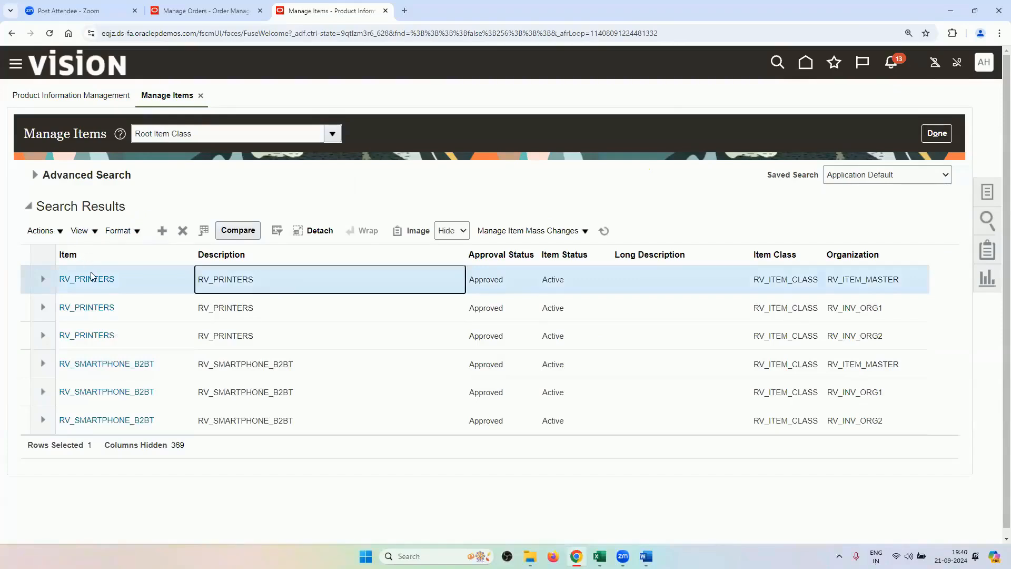
left_click(90, 278)
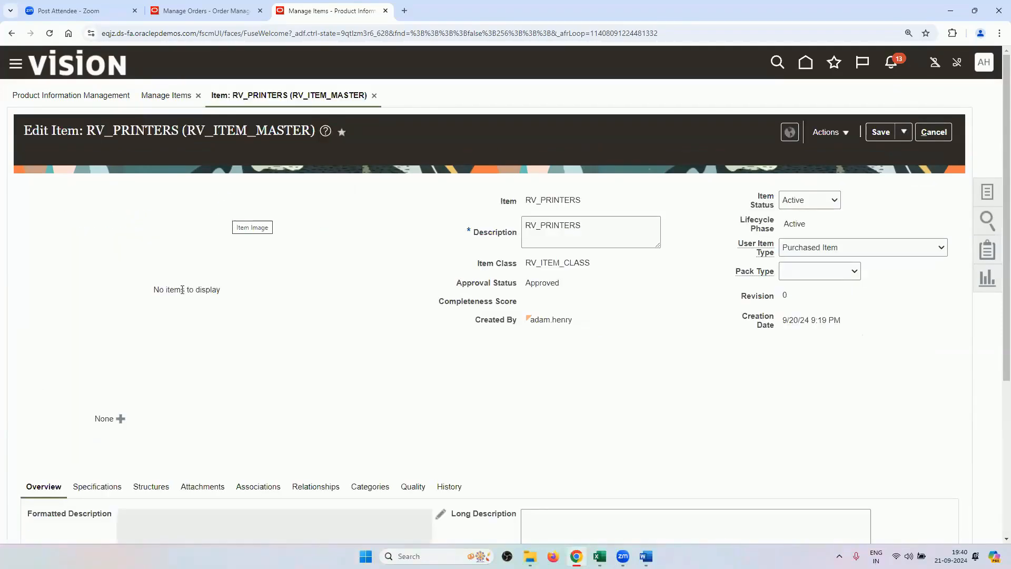
Confirm RV_PRINTERS has Shippable set to Yes, then return to order 98433.
scroll(182, 289, "down", 3)
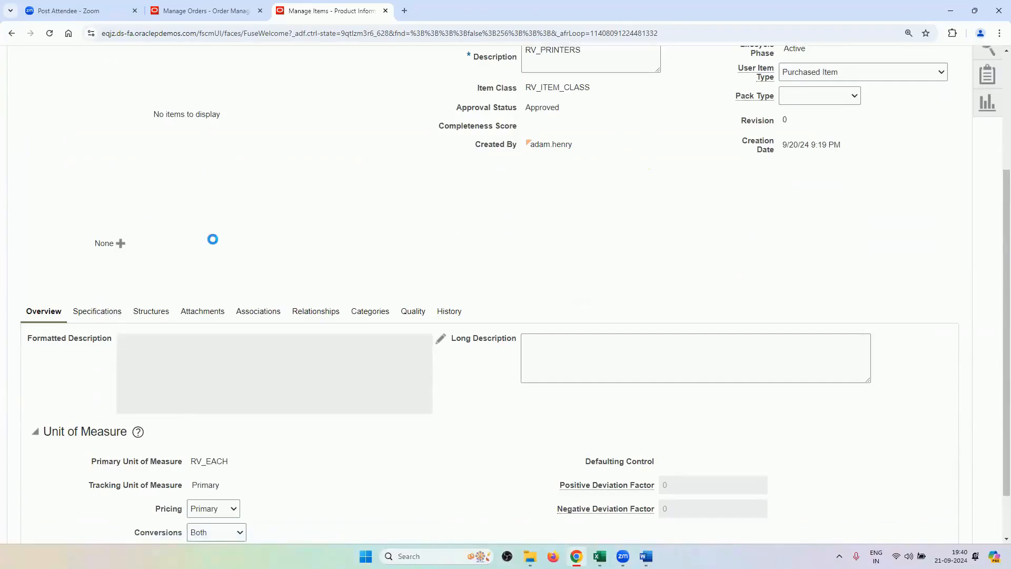
scroll(121, 248, "down", 6)
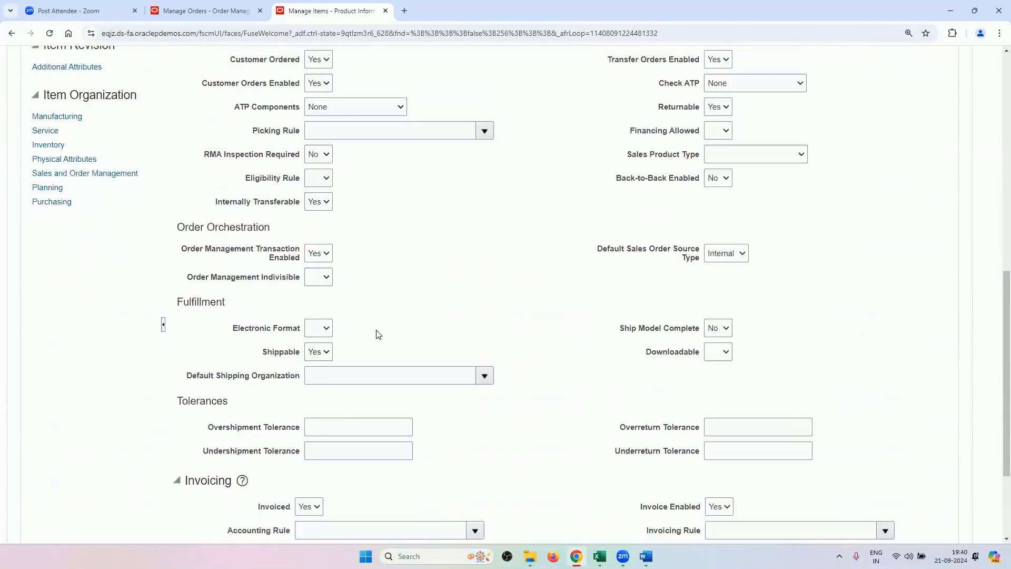
left_click(326, 357)
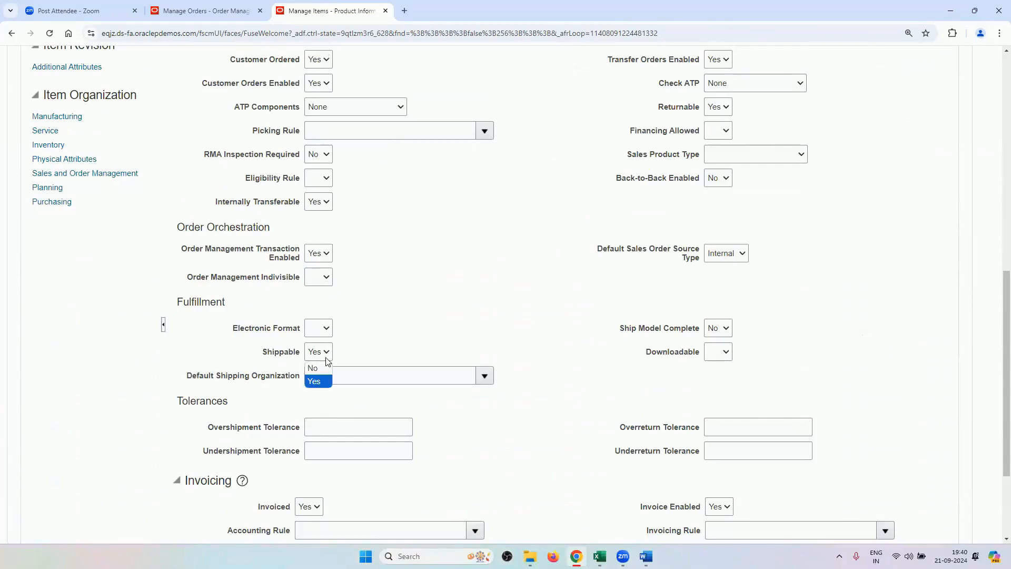
left_click(375, 322)
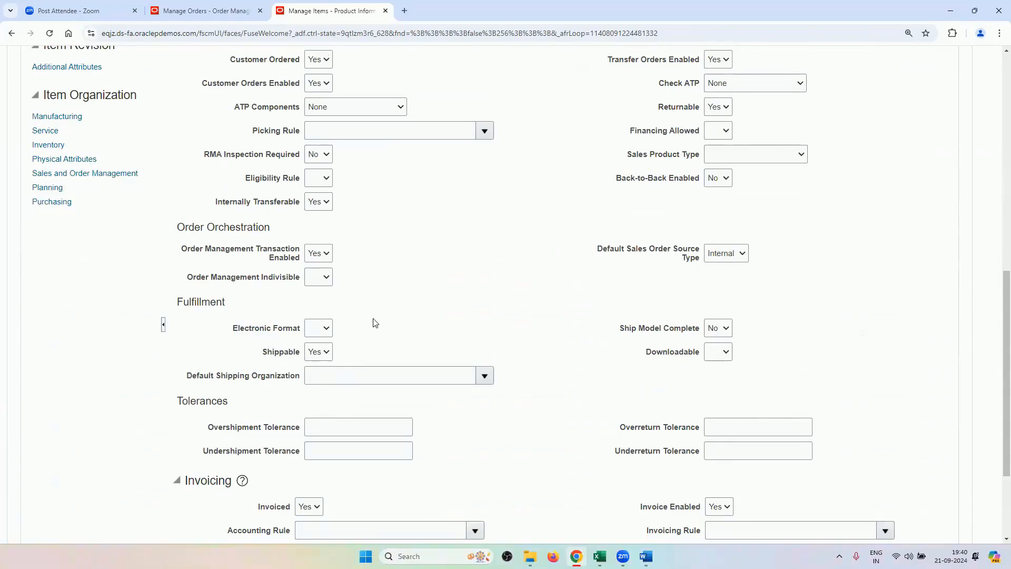
scroll(375, 322, "down", 3)
scroll(295, 289, "up", 4)
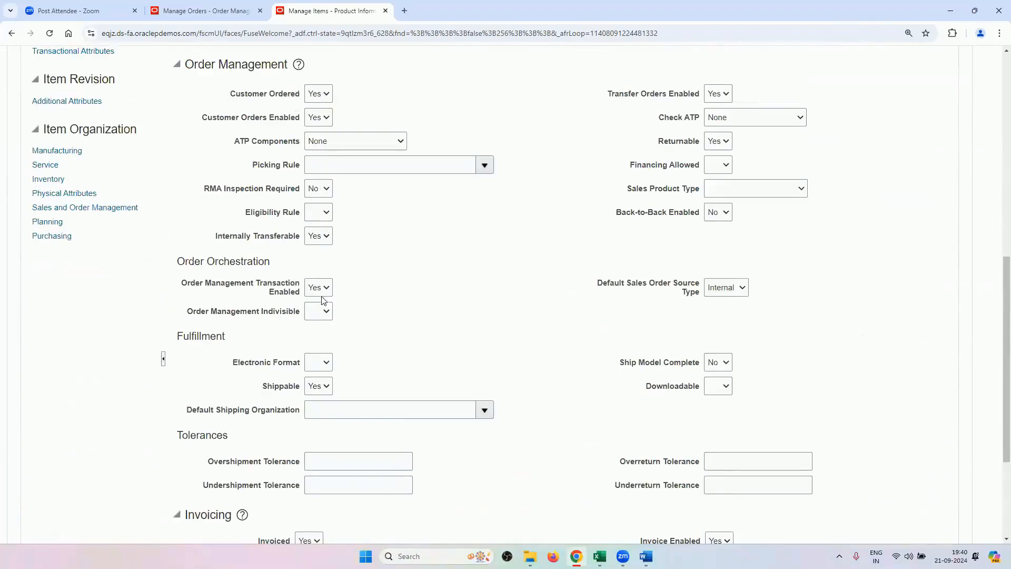
left_click(318, 386)
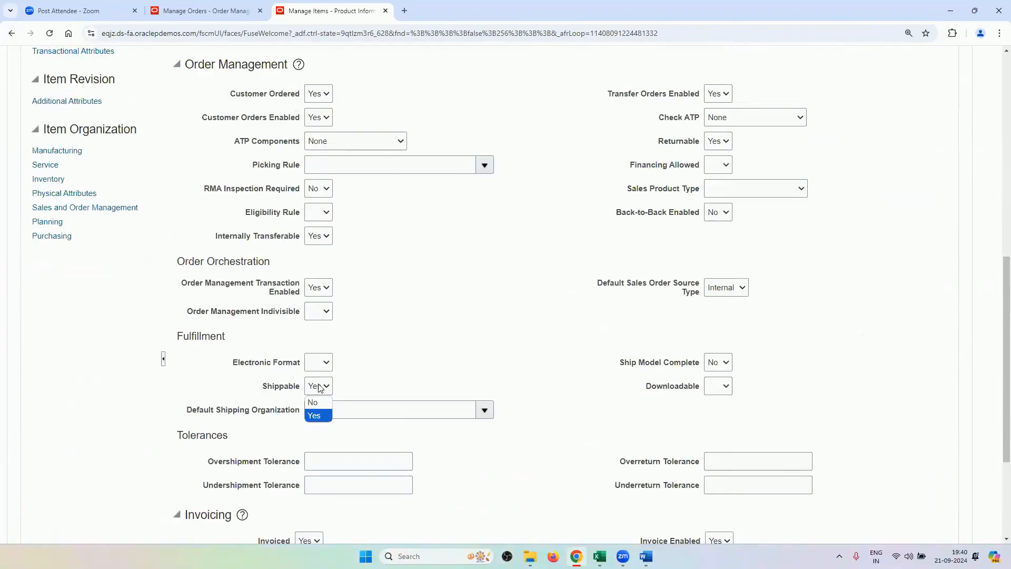
left_click(316, 413)
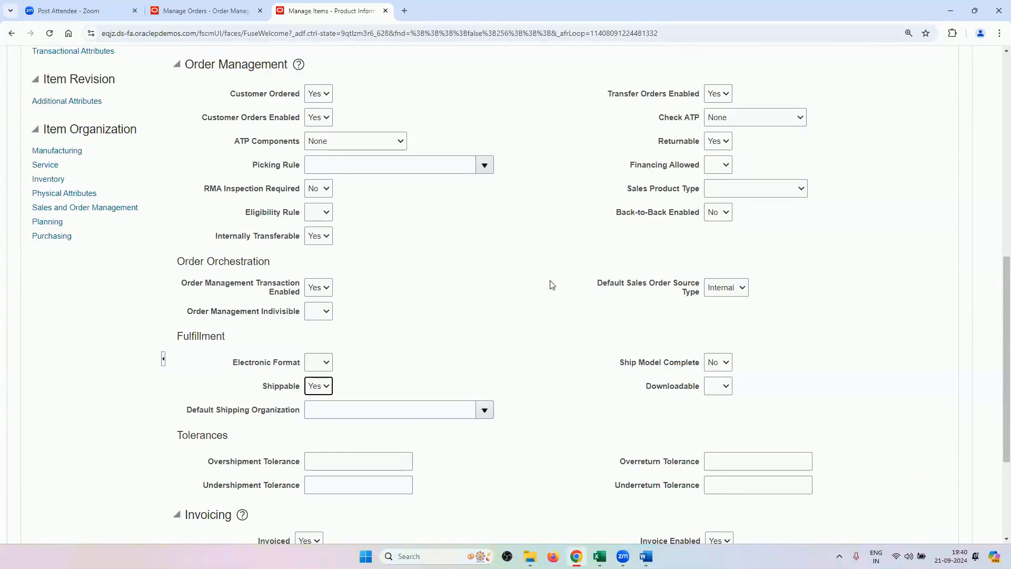
scroll(448, 232, "up", 5)
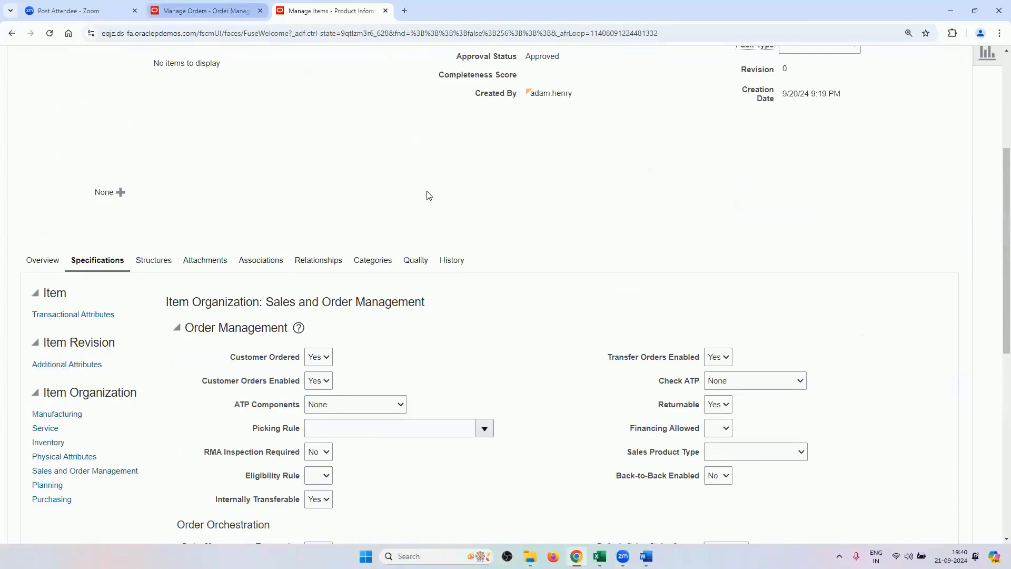
key("ctrl+shift+Tab")
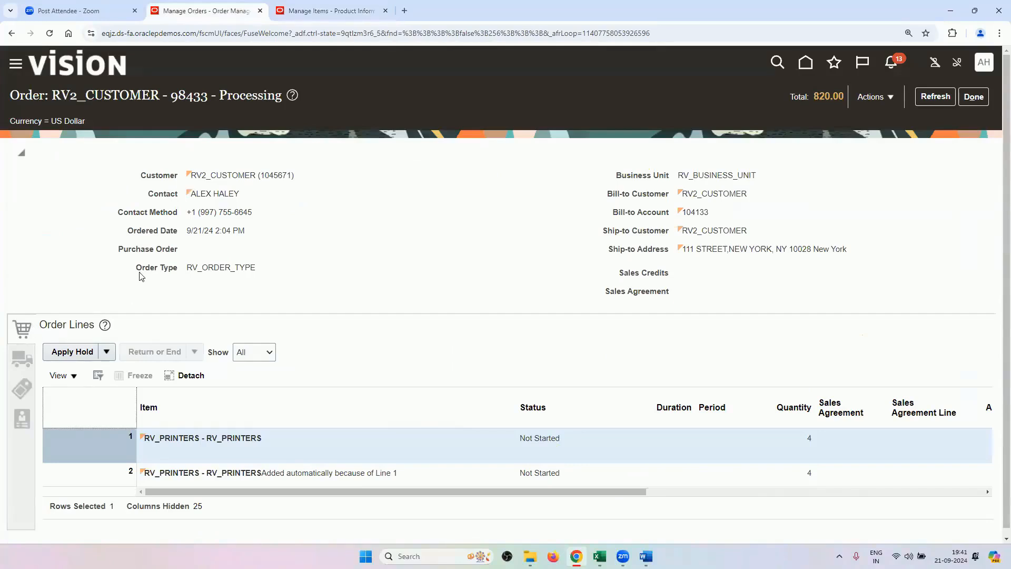
Highlight order 98433's shipping instructions 'Handle with Care' and packing 'Multiple layer of packing is required'.
scroll(140, 272, "down", 1)
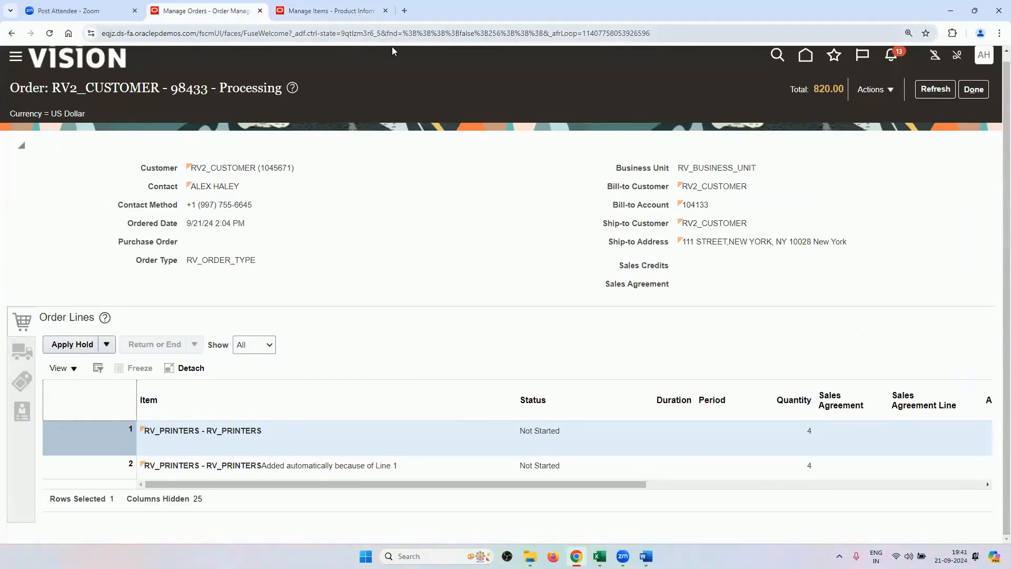
left_click(22, 351)
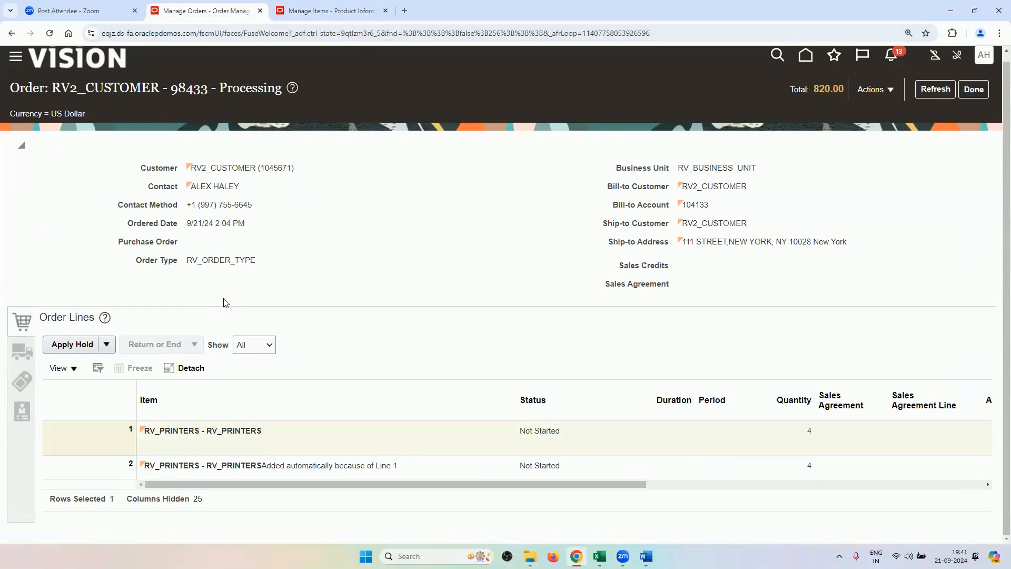
scroll(226, 296, "down", 1)
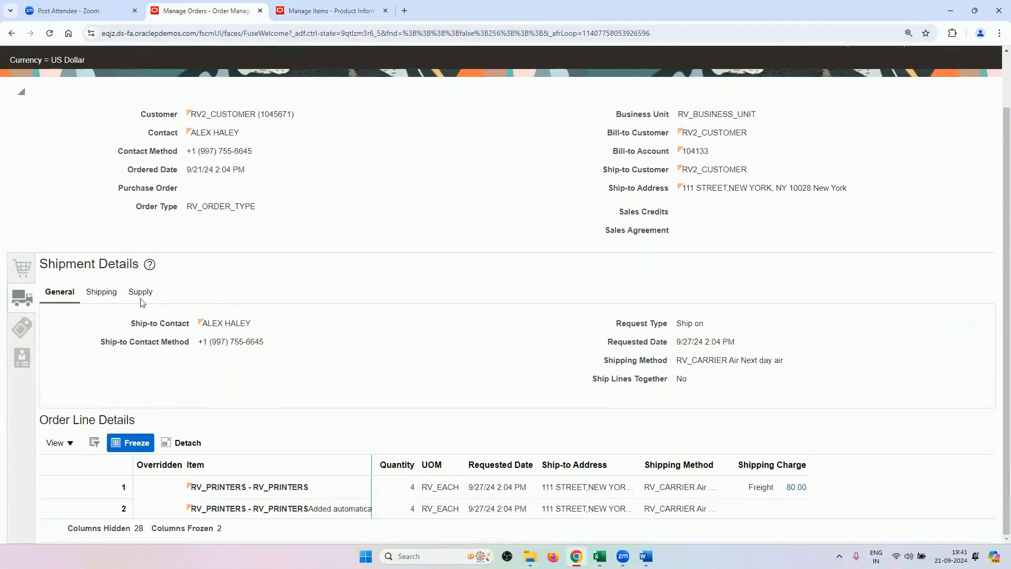
left_click(108, 296)
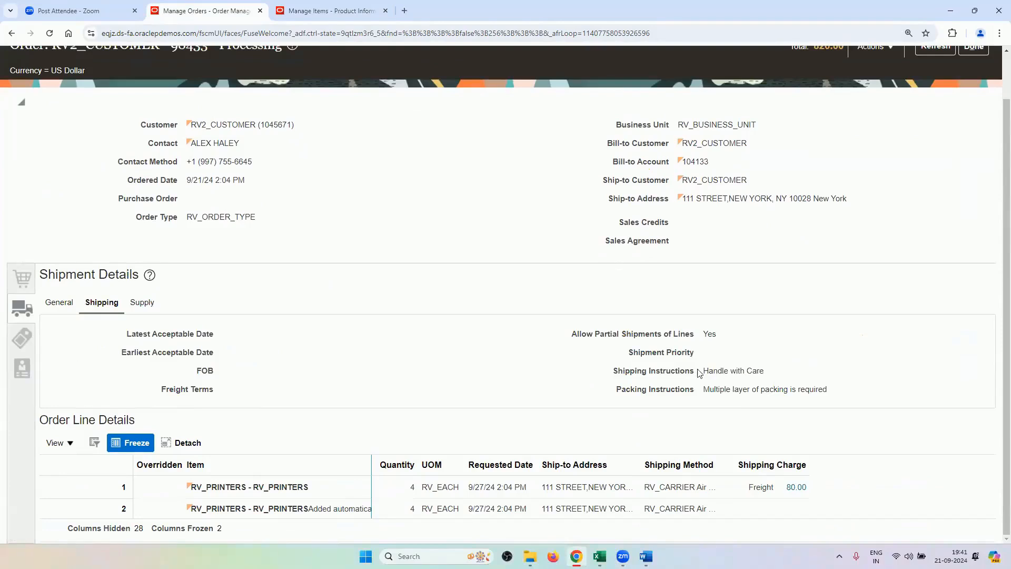
left_click_drag(705, 370, 769, 377)
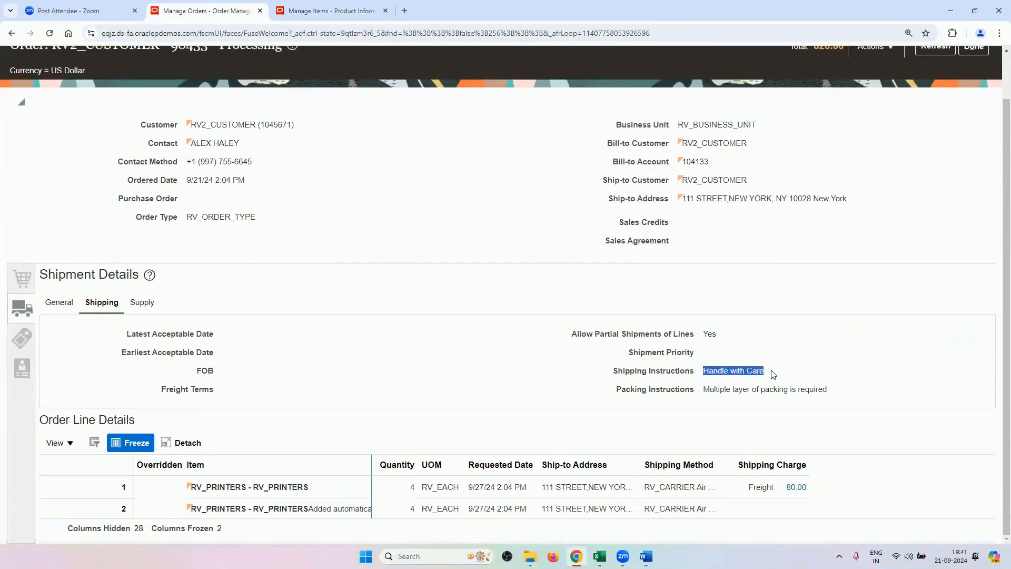
left_click(719, 367)
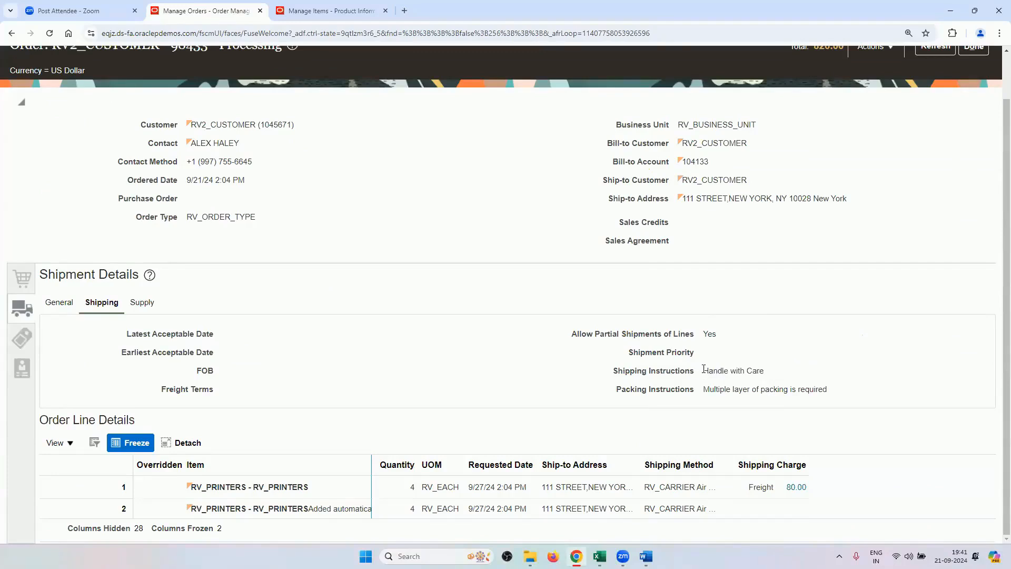
left_click_drag(704, 369, 763, 372)
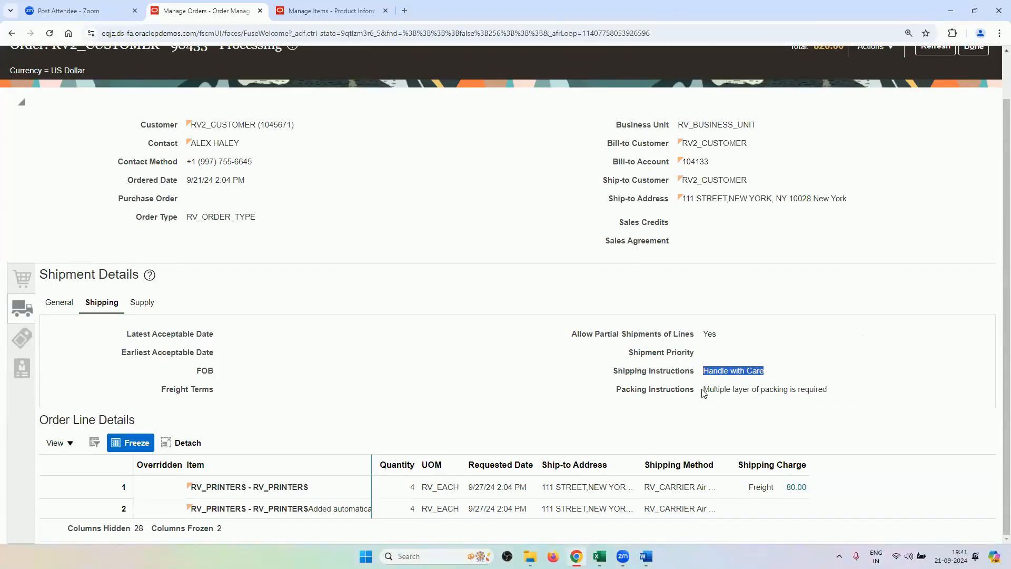
left_click_drag(703, 390, 828, 391)
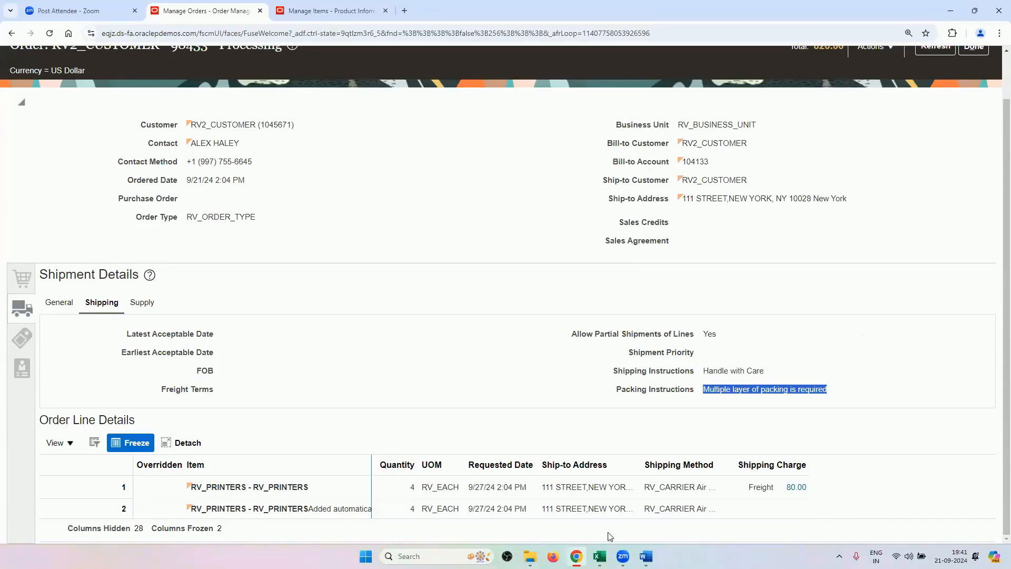
Page through the Excel training workbook's sheet tabs to reach the Transformation Rules sheet.
left_click(599, 556)
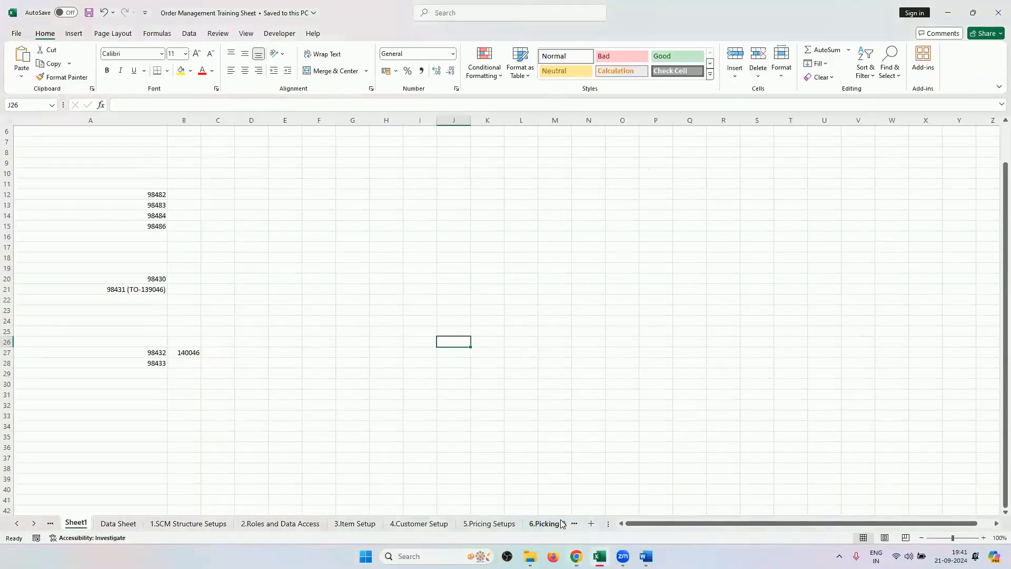
left_click(561, 523)
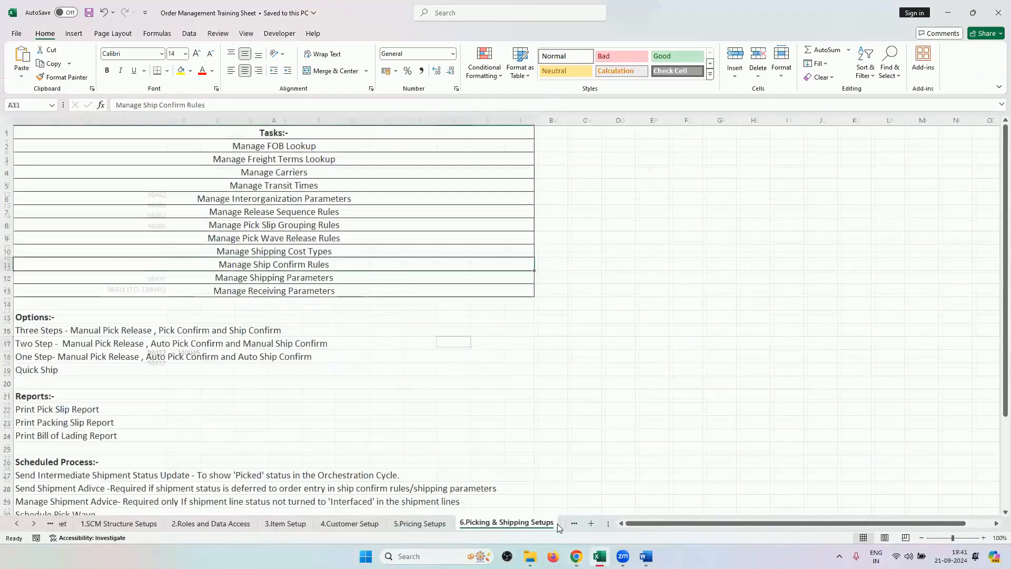
left_click(544, 523)
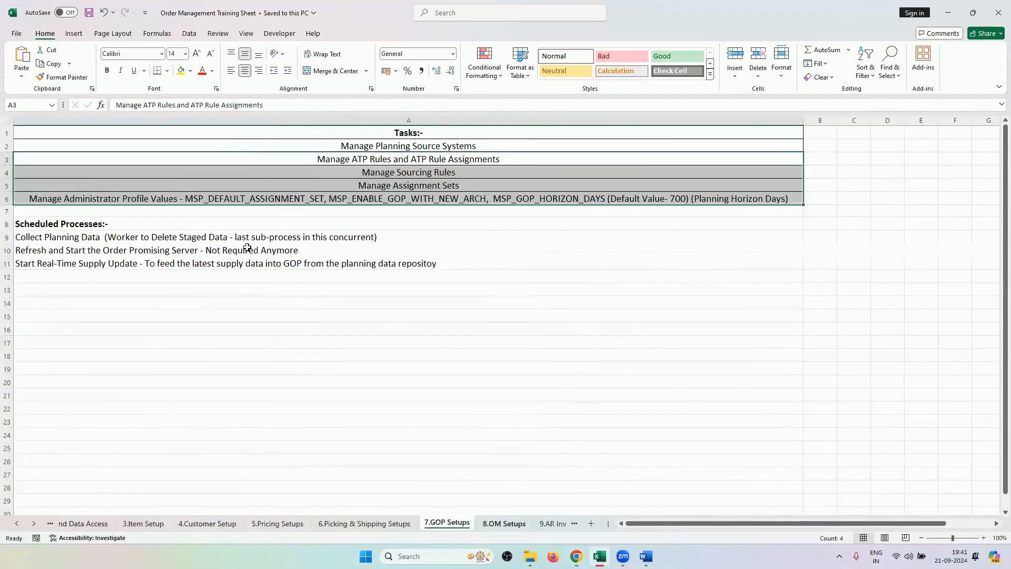
key("ctrl+Page_Down")
key("ctrl+Page_Down")
key("ctrl+Page_Down")
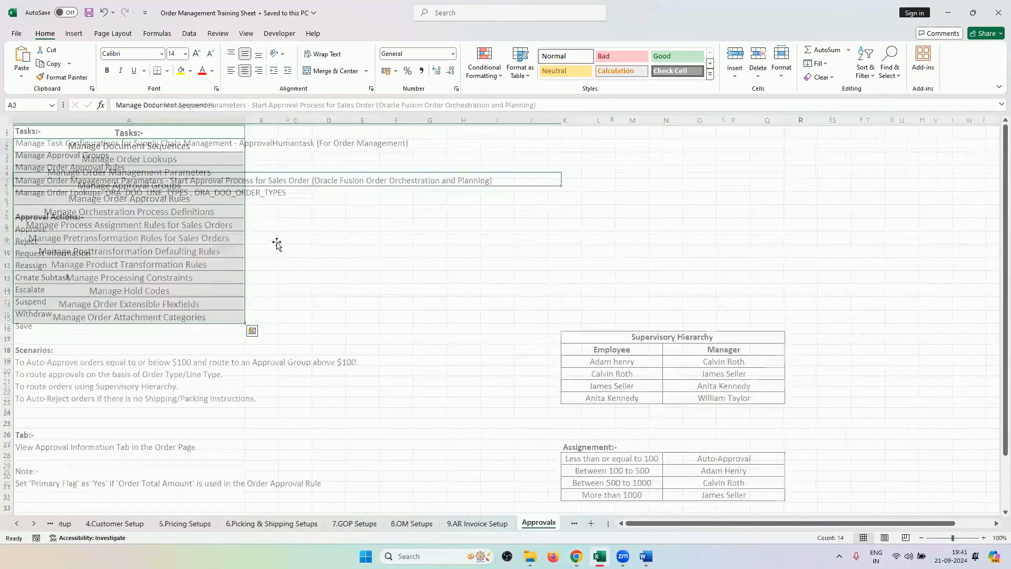
key("ctrl+Page_Down")
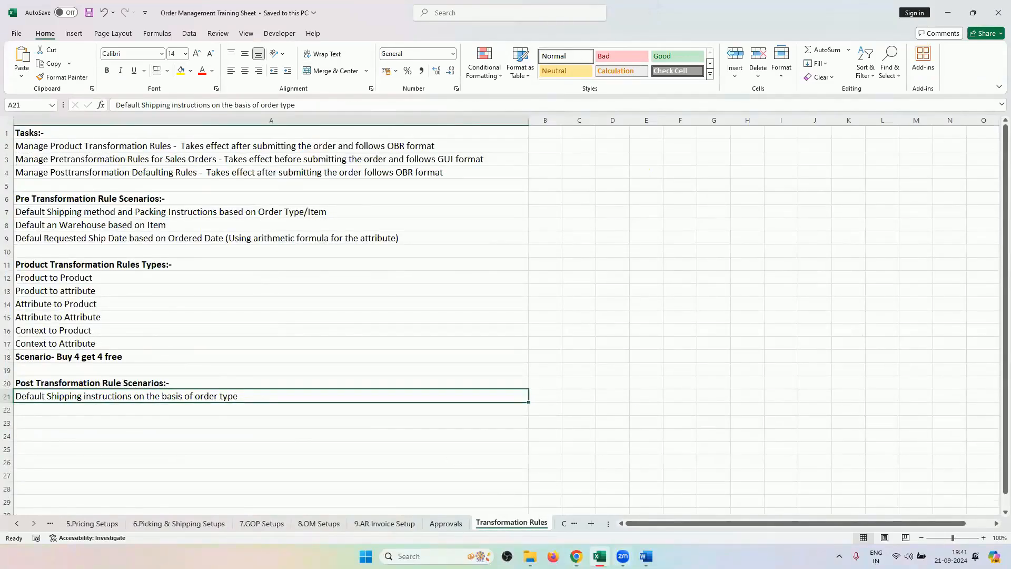
left_click(575, 555)
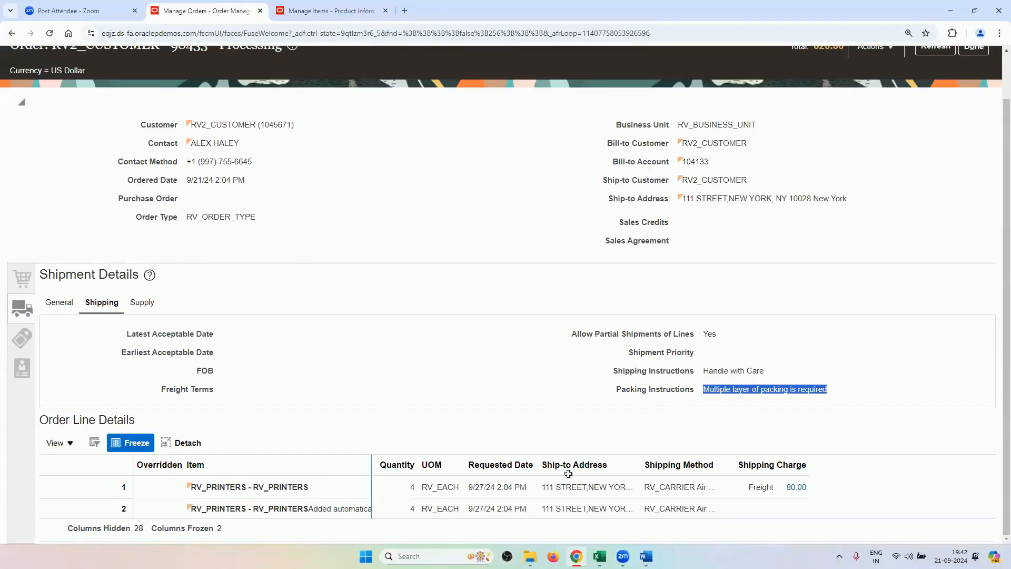
key("alt+Tab")
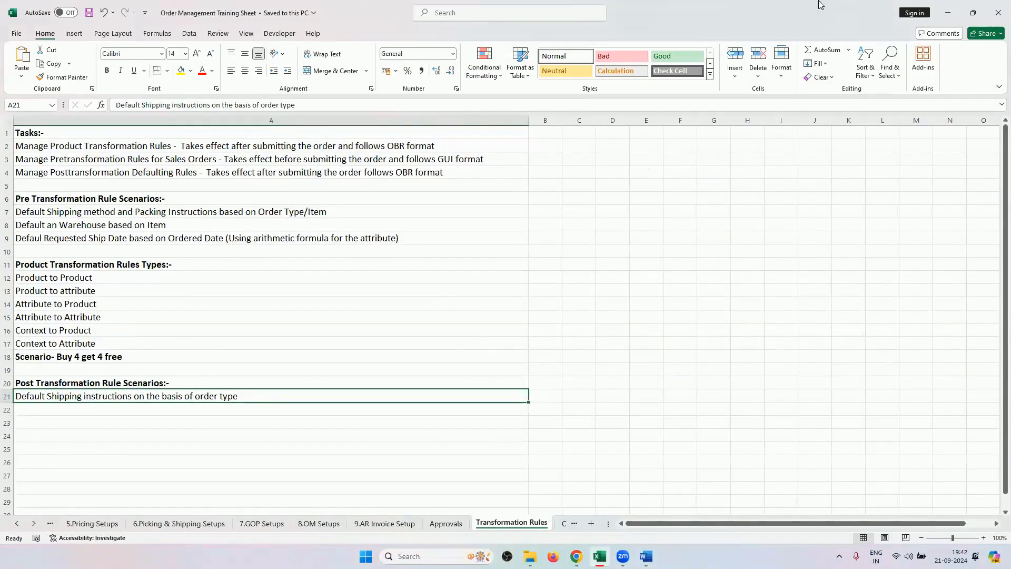